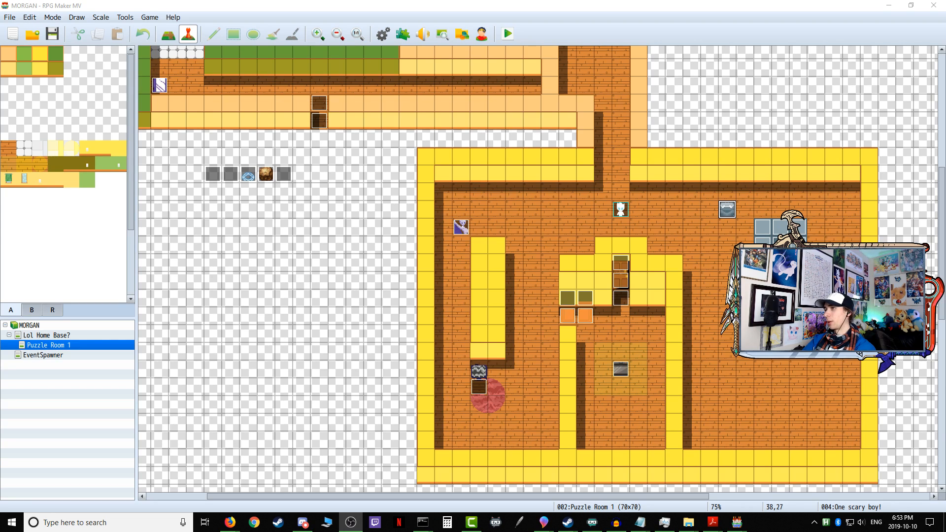
Step: Look over the Puzzle Room 1 map and inspect the first page of the One scary boy! event
{"action": "scroll", "coordinate": [623, 288], "scroll_direction": "up", "scroll_amount": 10}
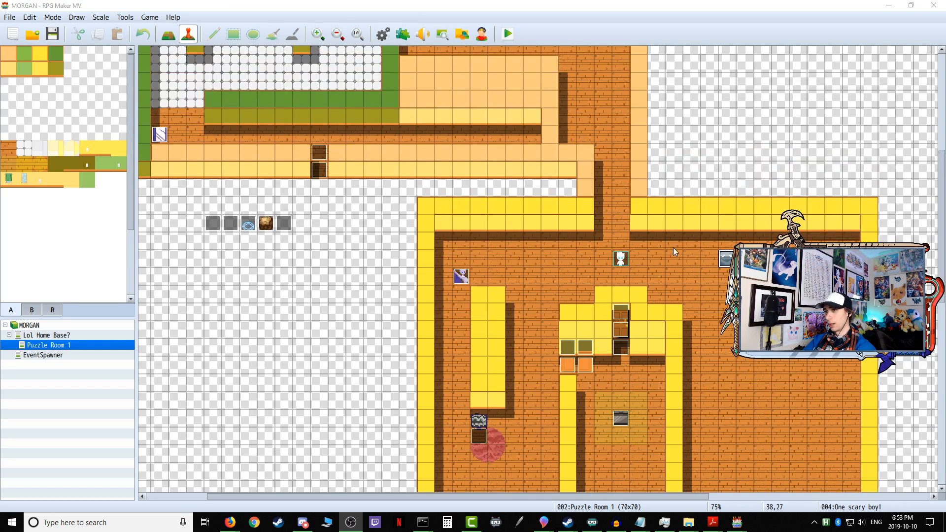
{"action": "scroll", "coordinate": [622, 283], "scroll_direction": "up", "scroll_amount": 1}
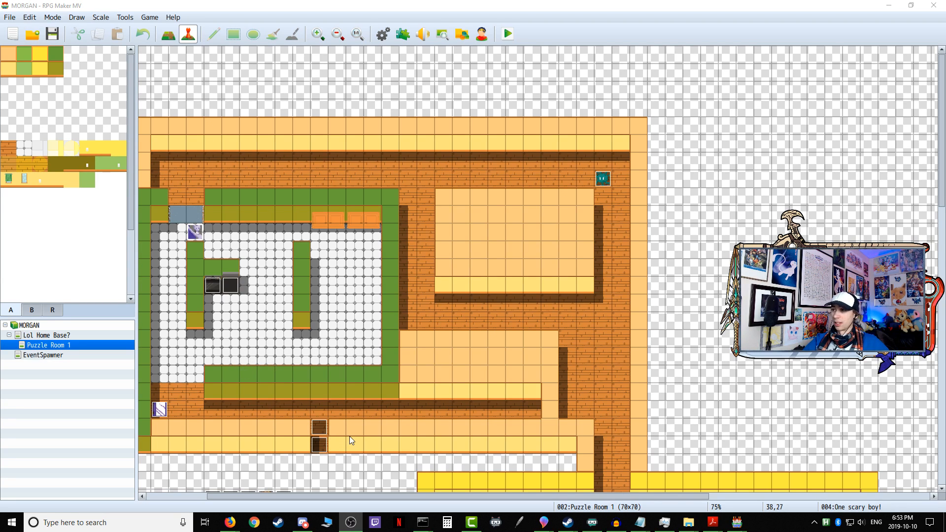
{"action": "scroll", "coordinate": [350, 436], "scroll_direction": "down", "scroll_amount": 4}
{"action": "scroll", "coordinate": [345, 437], "scroll_direction": "up", "scroll_amount": 3}
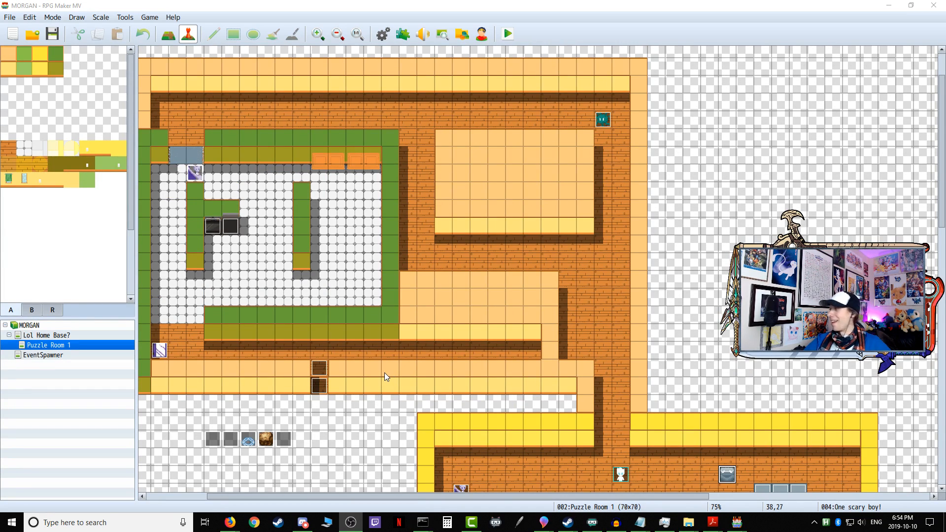
{"action": "scroll", "coordinate": [386, 376], "scroll_direction": "down", "scroll_amount": 6}
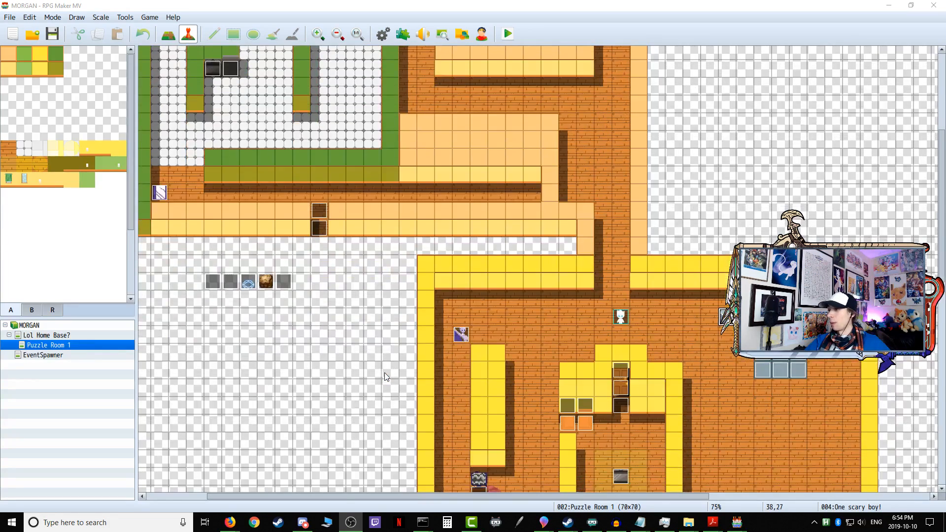
{"action": "scroll", "coordinate": [387, 377], "scroll_direction": "down", "scroll_amount": 2}
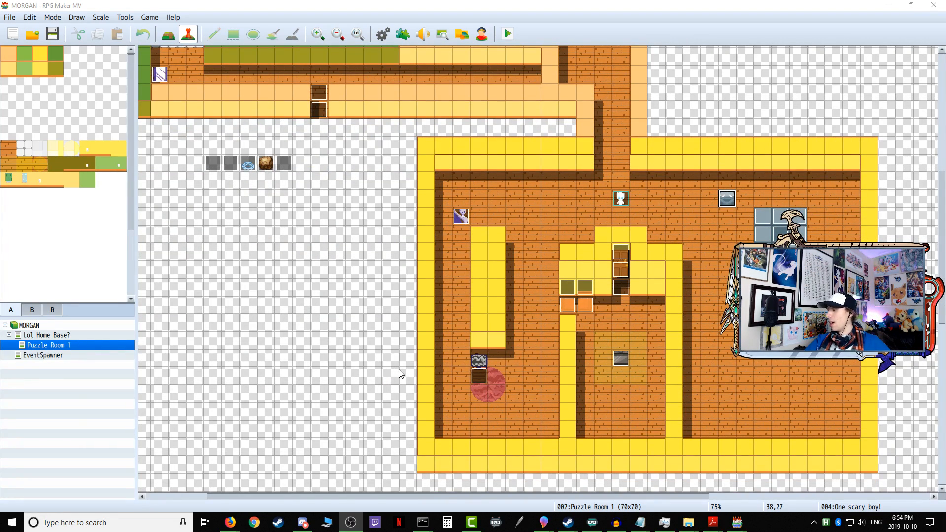
{"action": "double_click", "coordinate": [728, 199]}
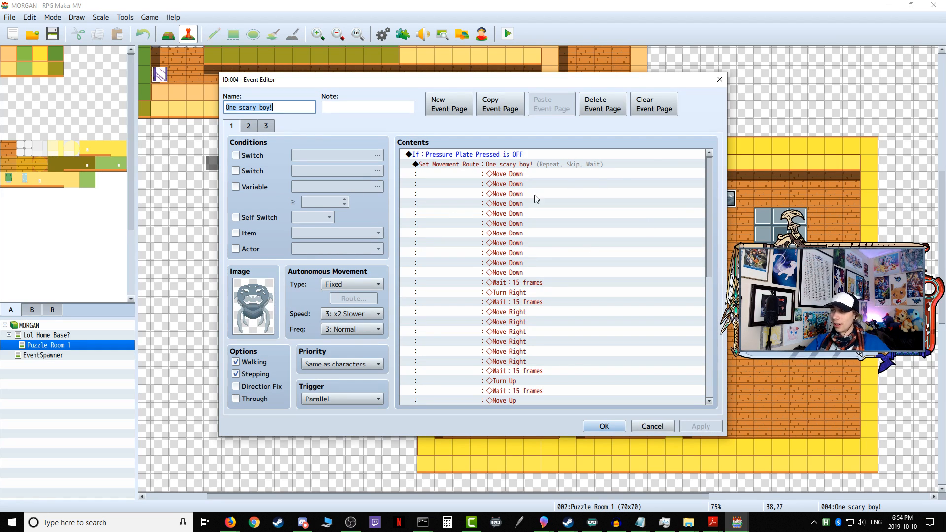
{"action": "left_click", "coordinate": [721, 79]}
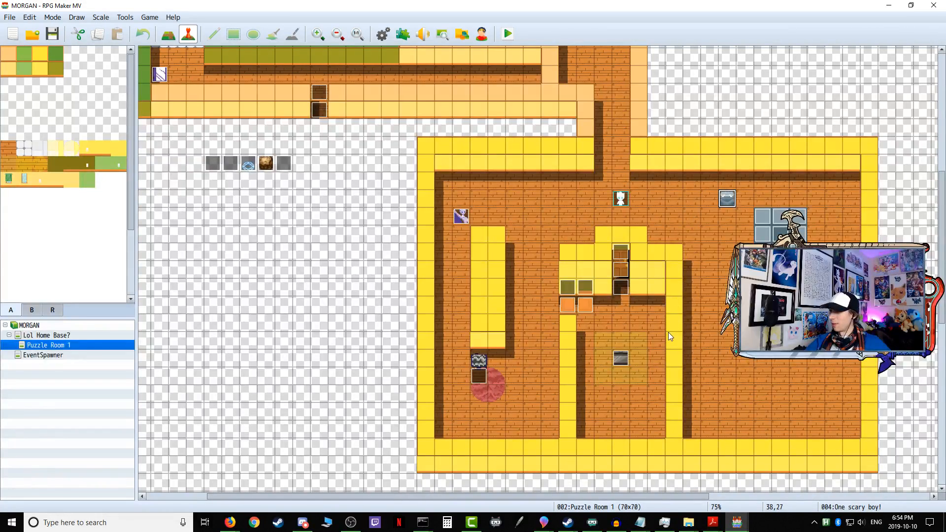
Step: Inspect the movement routes of the Another forkman and Sentry Mirrorboy events, leaving both unchanged
{"action": "scroll", "coordinate": [668, 333], "scroll_direction": "up", "scroll_amount": 5}
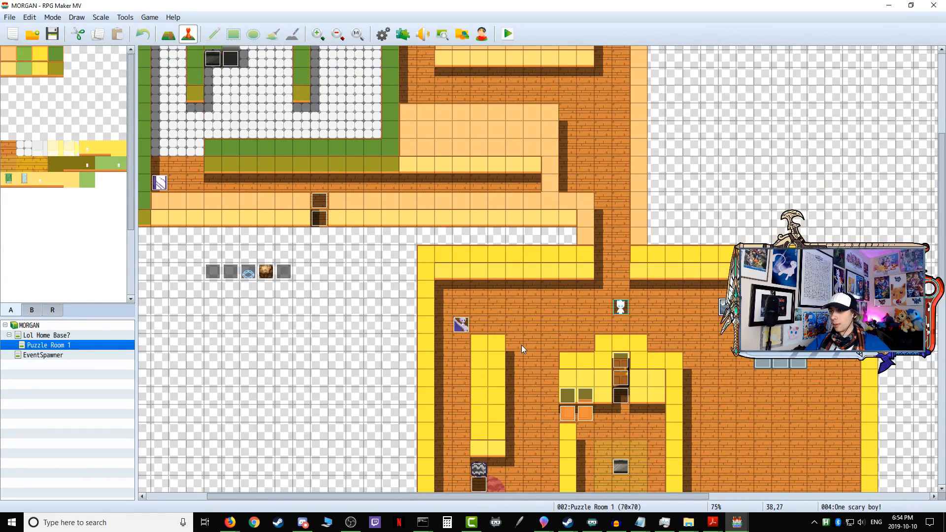
{"action": "double_click", "coordinate": [461, 324]}
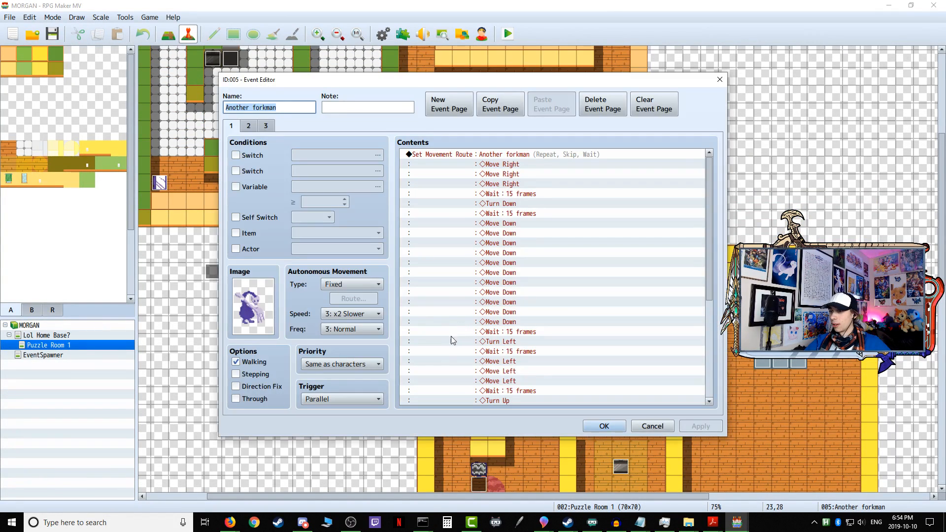
{"action": "left_click", "coordinate": [720, 79]}
{"action": "scroll", "coordinate": [148, 216], "scroll_direction": "up", "scroll_amount": 3}
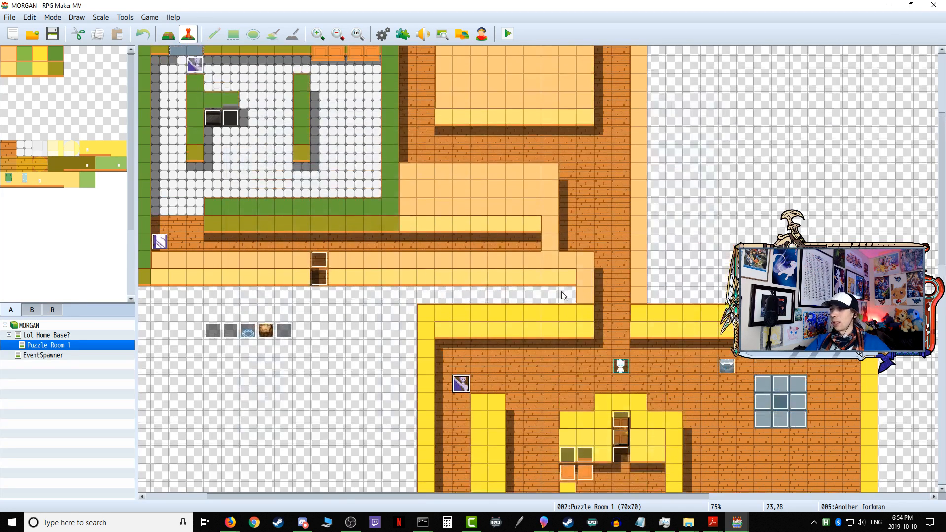
{"action": "double_click", "coordinate": [159, 241]}
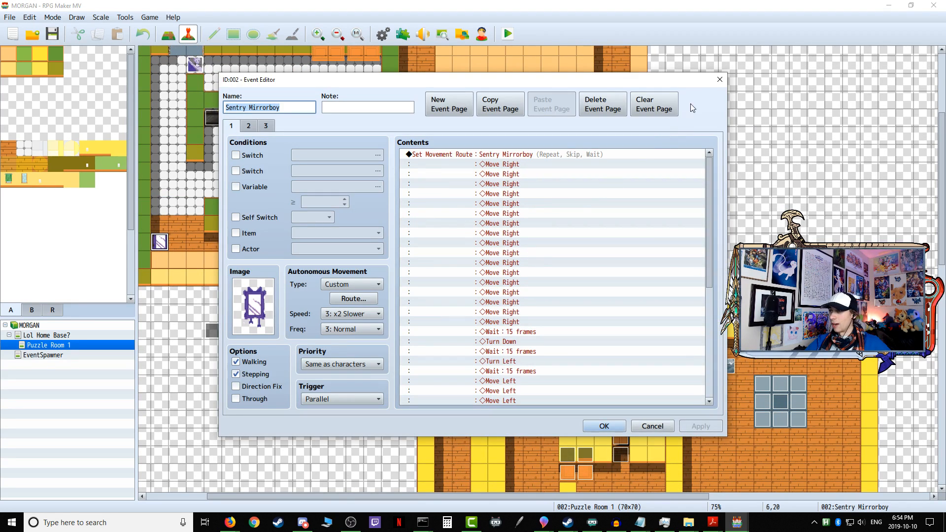
{"action": "left_click", "coordinate": [719, 78]}
Step: Review the command lists of the Variable Onetime Setup and Variable Continuous Setup events in the helper row outside the rooms
{"action": "double_click", "coordinate": [213, 330]}
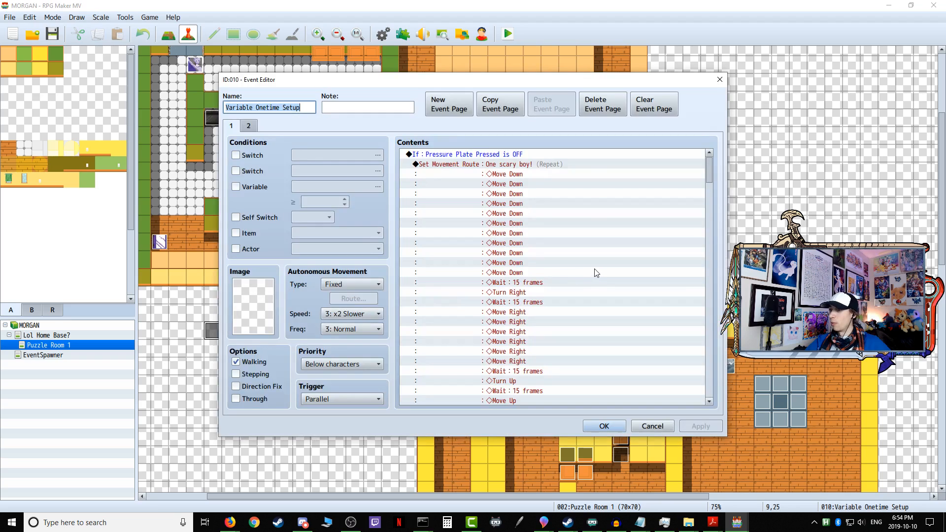
{"action": "scroll", "coordinate": [689, 196], "scroll_direction": "down", "scroll_amount": 1}
{"action": "left_click_drag", "start_coordinate": [709, 179], "coordinate": [695, 394]}
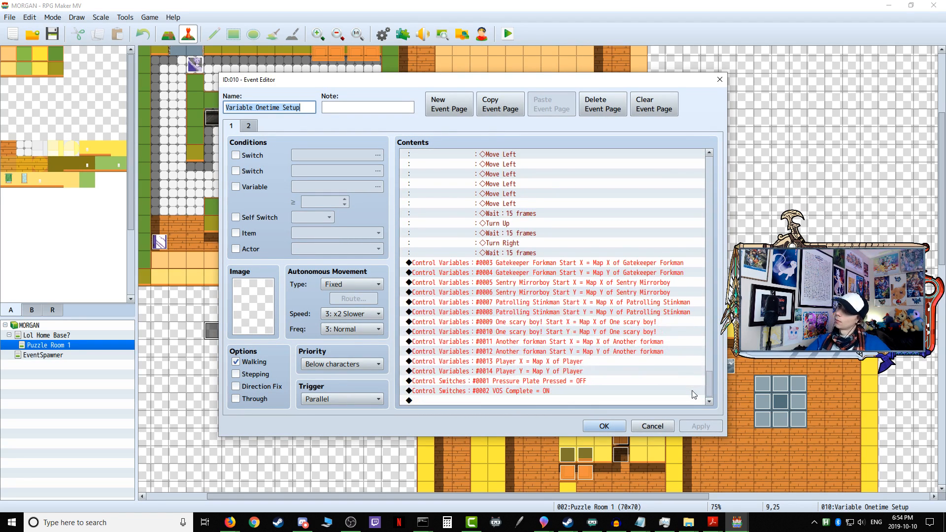
{"action": "left_click", "coordinate": [719, 79]}
{"action": "double_click", "coordinate": [232, 330]}
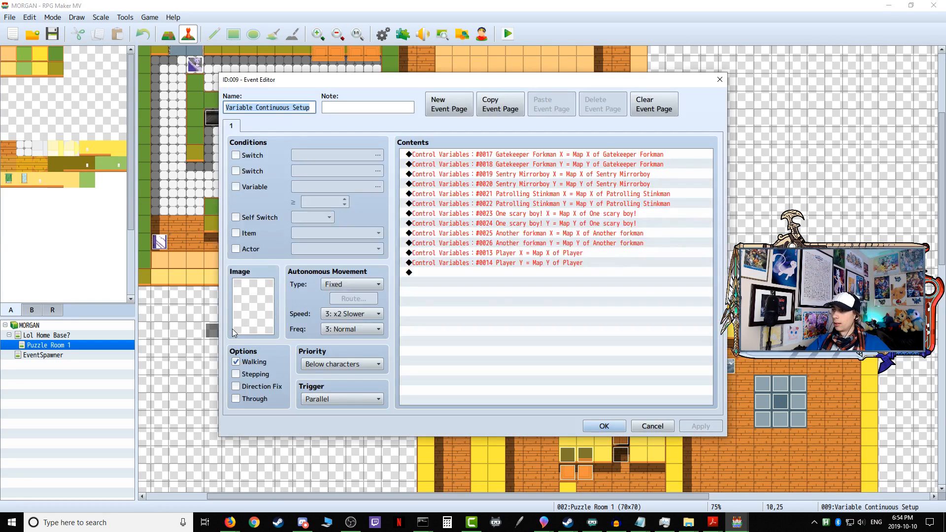
{"action": "left_click", "coordinate": [637, 427]}
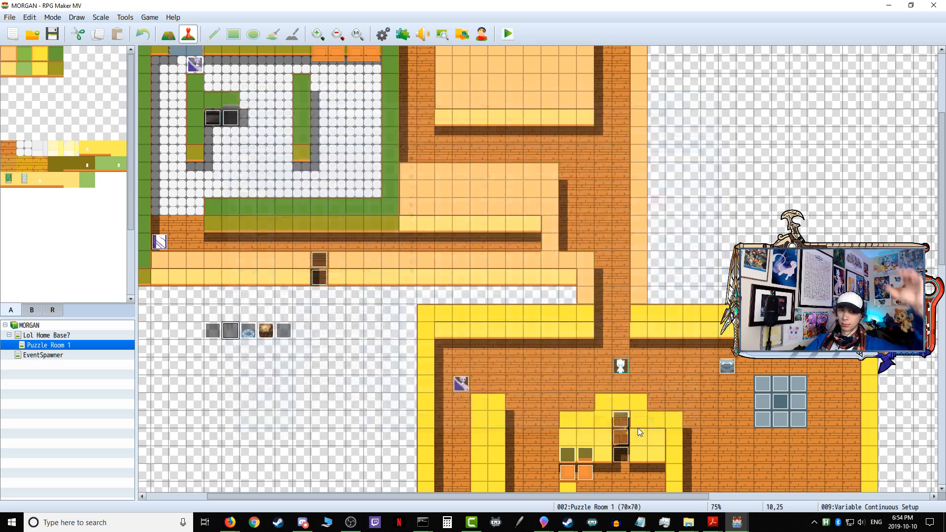
Step: Inspect the EventListener and Temp Roadblock events in the helper row, closing each without changes
{"action": "scroll", "coordinate": [312, 404], "scroll_direction": "up", "scroll_amount": 3}
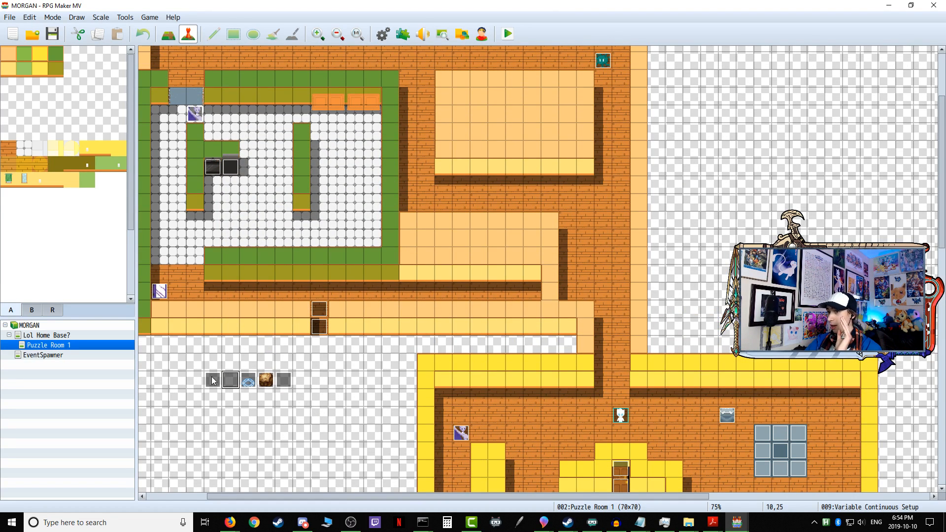
{"action": "double_click", "coordinate": [284, 380]}
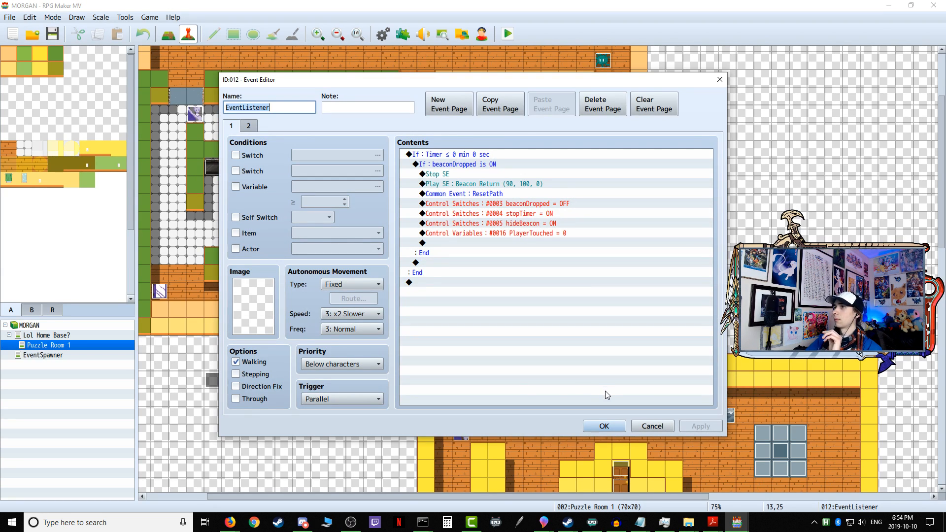
{"action": "left_click", "coordinate": [647, 427]}
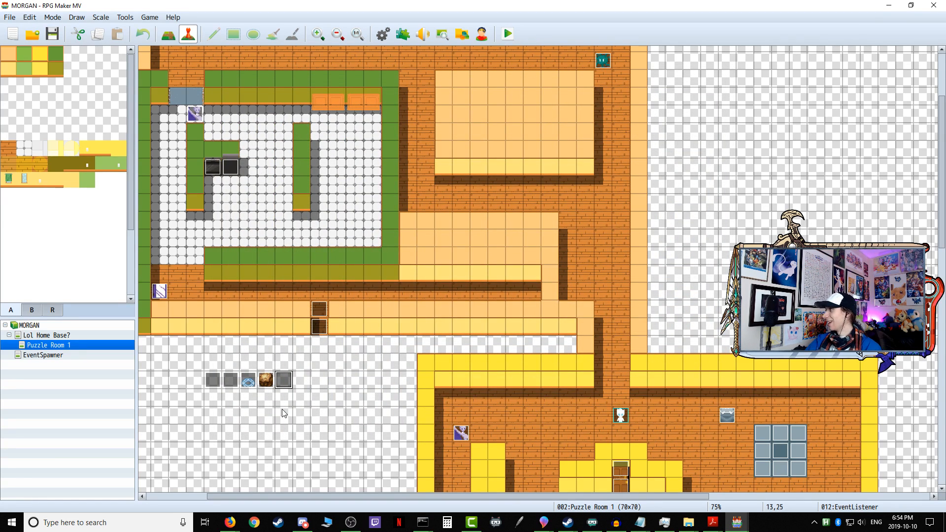
{"action": "scroll", "coordinate": [257, 404], "scroll_direction": "up", "scroll_amount": 2}
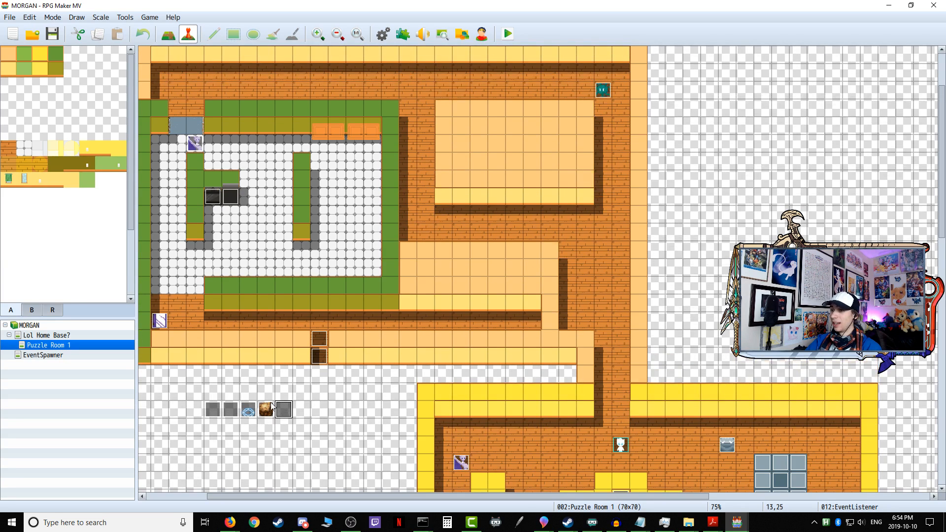
{"action": "double_click", "coordinate": [268, 406]}
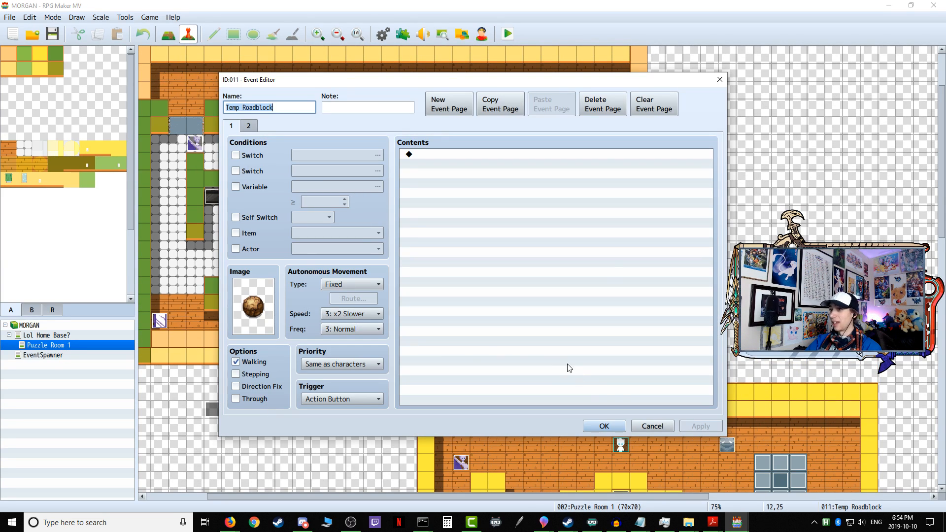
{"action": "left_click", "coordinate": [656, 427]}
Step: Read through the Pressure Plate event's commands to the end of the list and close it without changes
{"action": "double_click", "coordinate": [250, 410]}
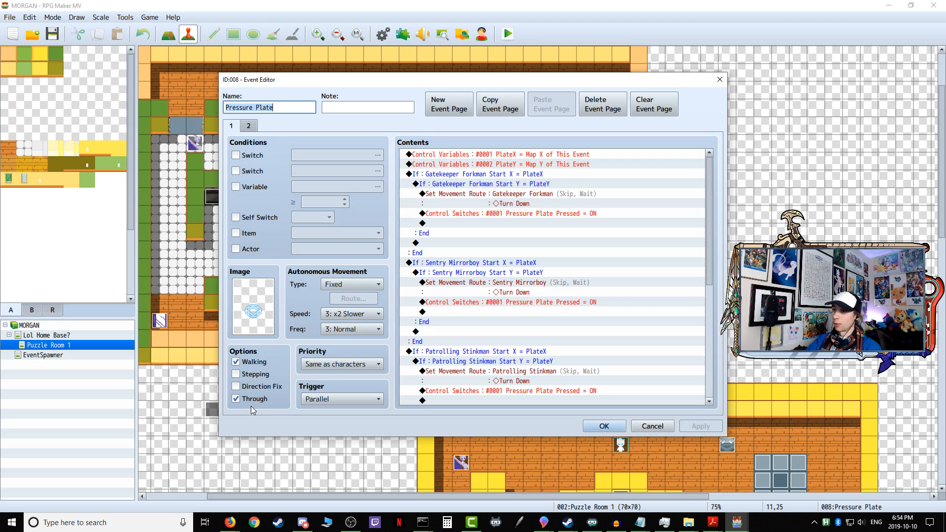
{"action": "scroll", "coordinate": [656, 207], "scroll_direction": "down", "scroll_amount": 6}
{"action": "scroll", "coordinate": [657, 209], "scroll_direction": "down", "scroll_amount": 1}
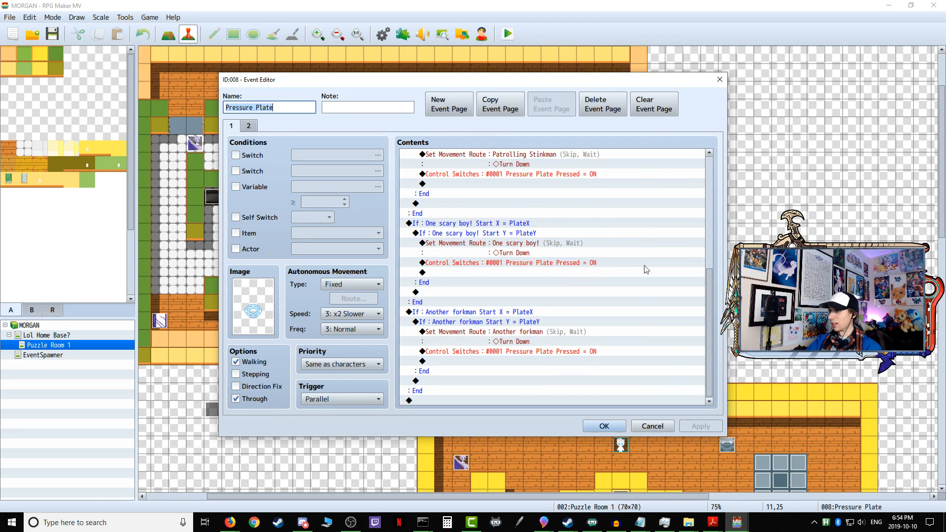
{"action": "left_click", "coordinate": [653, 427]}
Step: Check the Variable Continuous Setup event's commands again and close it without changes
{"action": "double_click", "coordinate": [228, 412]}
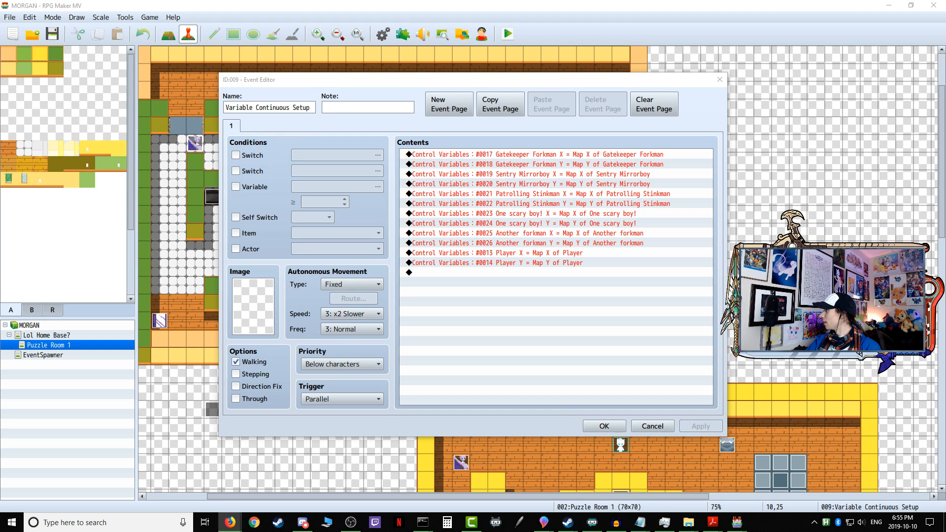
{"action": "key", "text": "alt+Tab"}
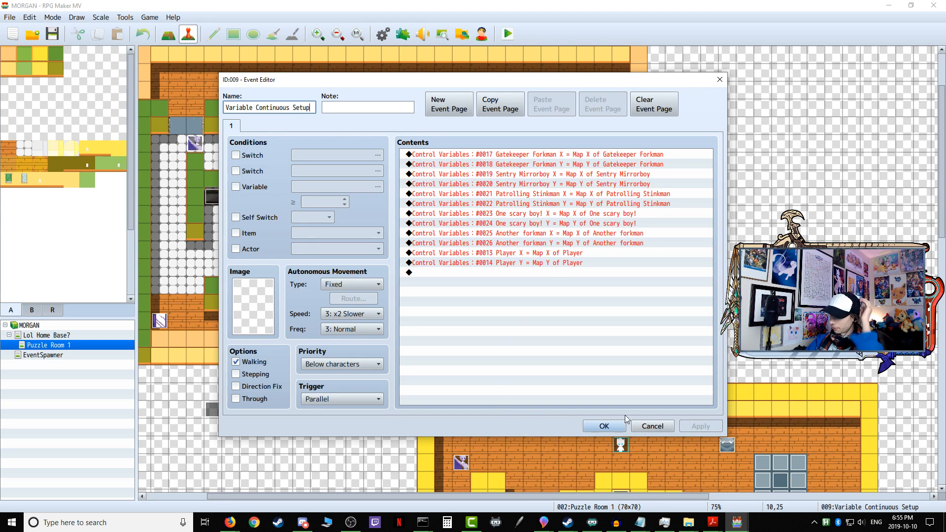
{"action": "left_click", "coordinate": [663, 427]}
Step: Open the Variable Onetime Setup event and review page 1 from the Pressure Plate Pressed condition to the end of its commands
{"action": "left_click", "coordinate": [217, 413]}
{"action": "double_click", "coordinate": [217, 413]}
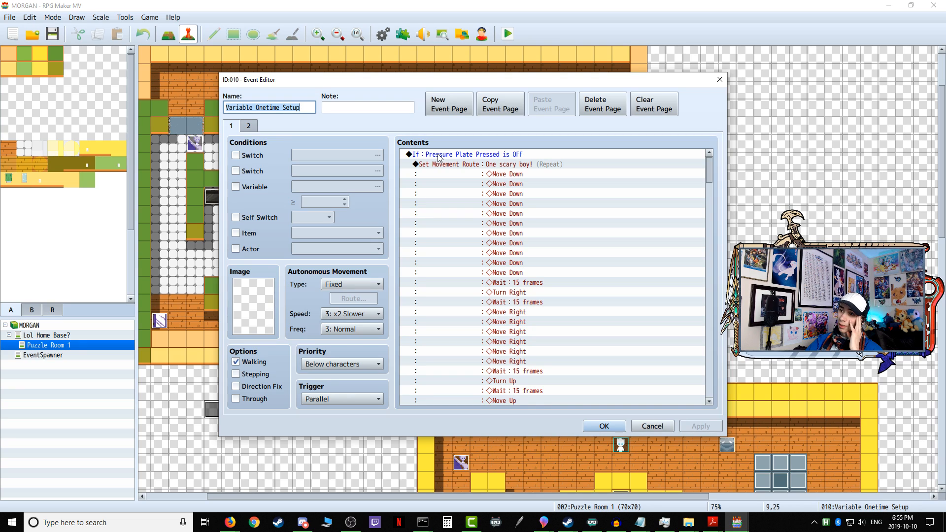
{"action": "scroll", "coordinate": [448, 243], "scroll_direction": "down", "scroll_amount": 3}
{"action": "scroll", "coordinate": [449, 243], "scroll_direction": "up", "scroll_amount": 3}
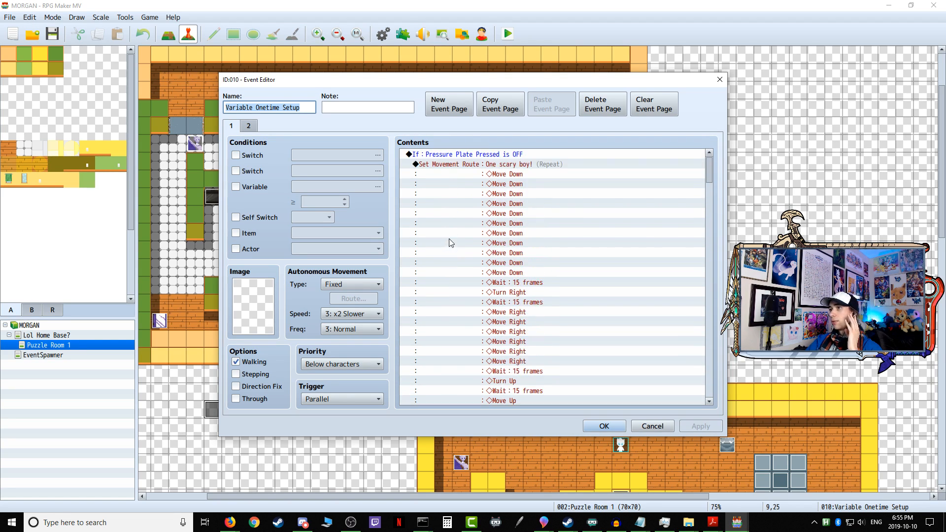
{"action": "left_click", "coordinate": [436, 154]}
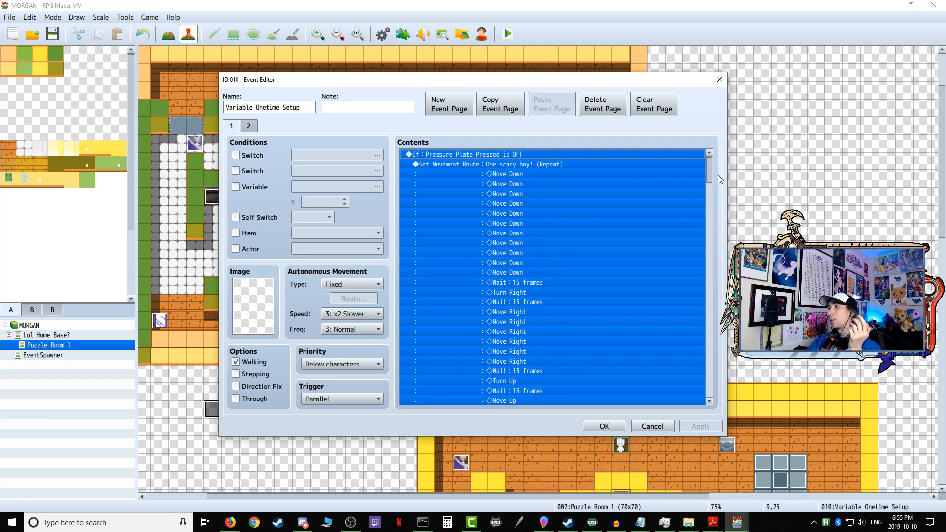
{"action": "left_click_drag", "start_coordinate": [711, 170], "coordinate": [694, 396]}
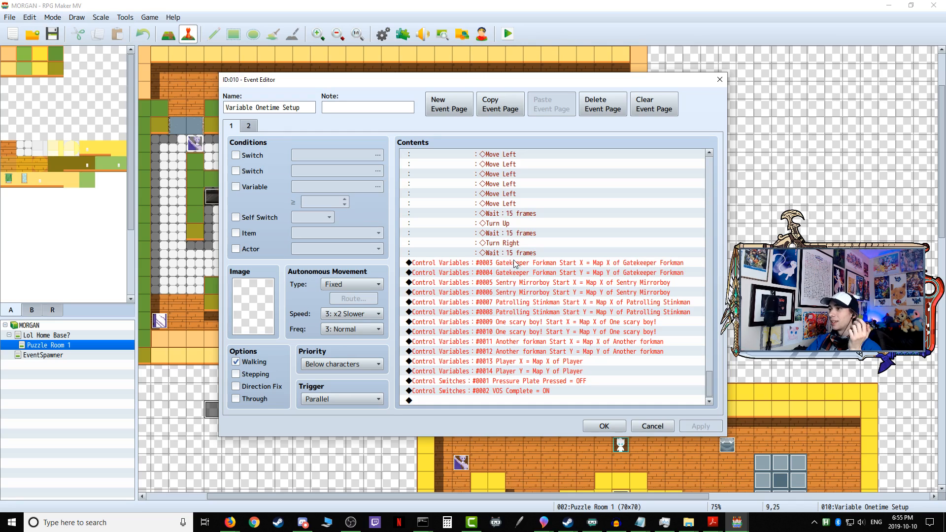
Step: Go through the switch commands and the start-position variable commands for the player and enemies at the end of page 1
{"action": "left_click", "coordinate": [515, 392]}
{"action": "left_click", "coordinate": [514, 382]}
{"action": "left_click", "coordinate": [515, 371]}
{"action": "left_click", "coordinate": [516, 362]}
{"action": "left_click", "coordinate": [521, 265]}
{"action": "left_click", "coordinate": [466, 274]}
{"action": "left_click", "coordinate": [479, 283]}
{"action": "left_click", "coordinate": [481, 291]}
{"action": "left_click", "coordinate": [507, 301]}
{"action": "left_click", "coordinate": [505, 312]}
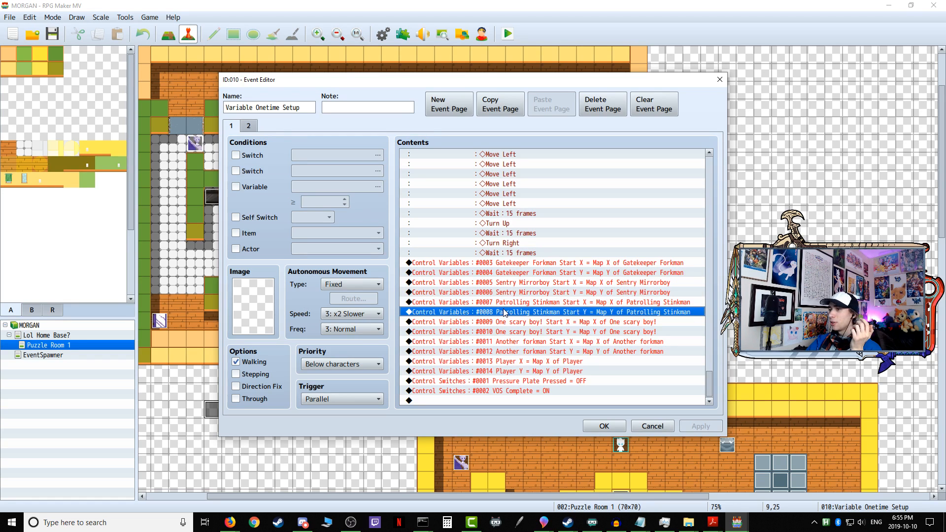
Step: Examine One scary boy!'s movement route and the conditions on page 2 of Variable Onetime Setup, then close the event without changes
{"action": "left_click_drag", "start_coordinate": [710, 381], "coordinate": [710, 168]}
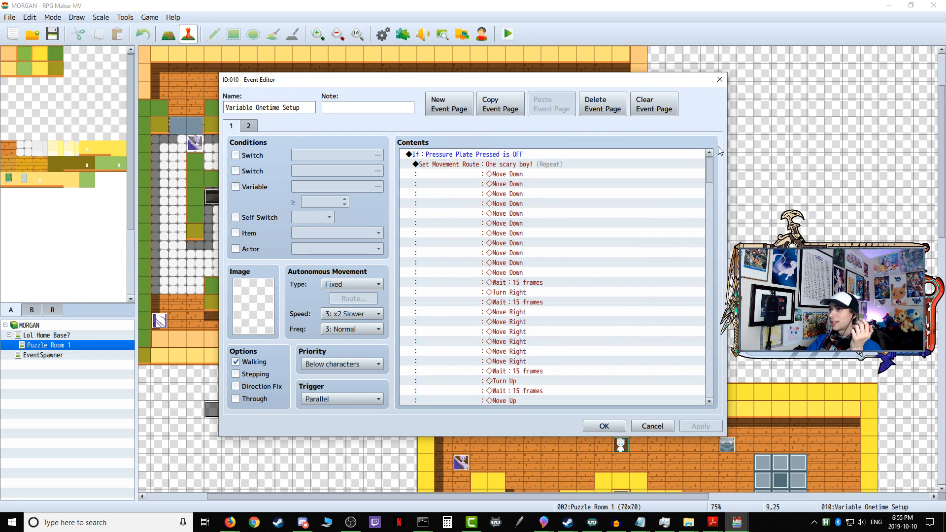
{"action": "left_click", "coordinate": [448, 165]}
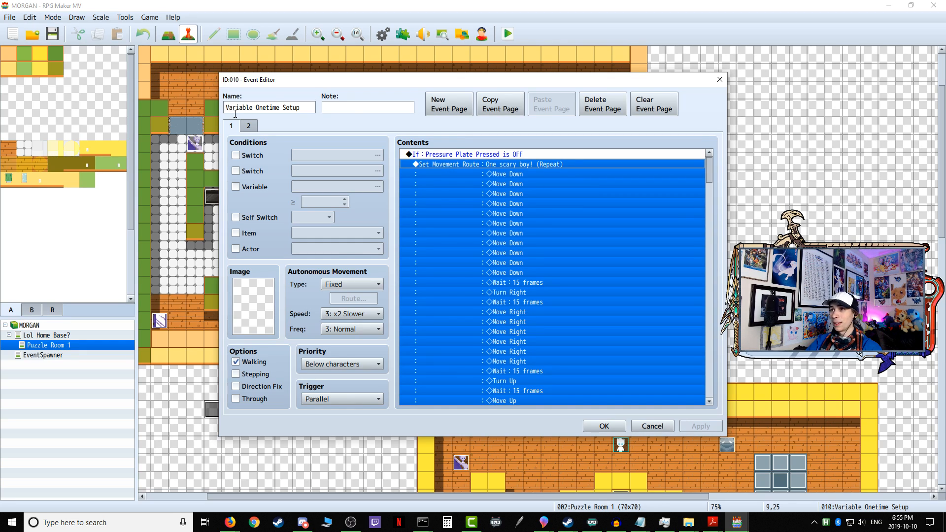
{"action": "left_click", "coordinate": [248, 127]}
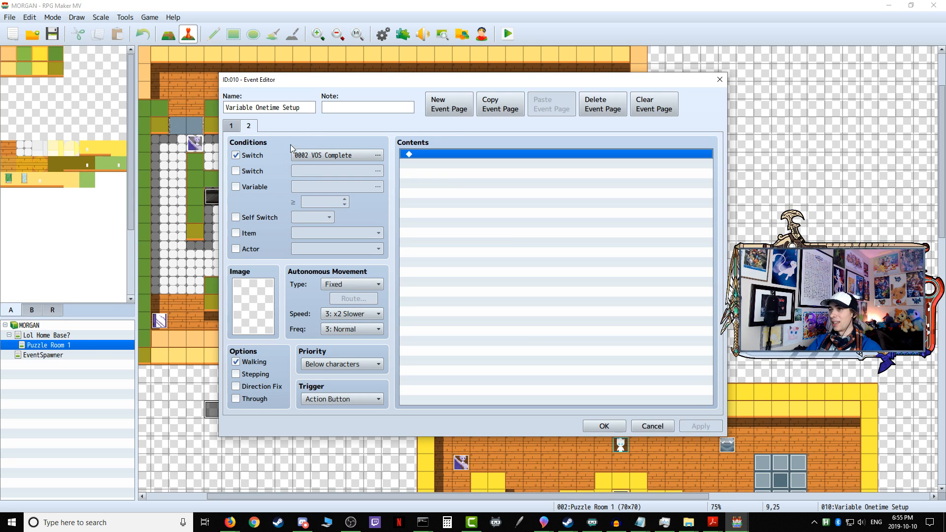
{"action": "left_click", "coordinate": [232, 125]}
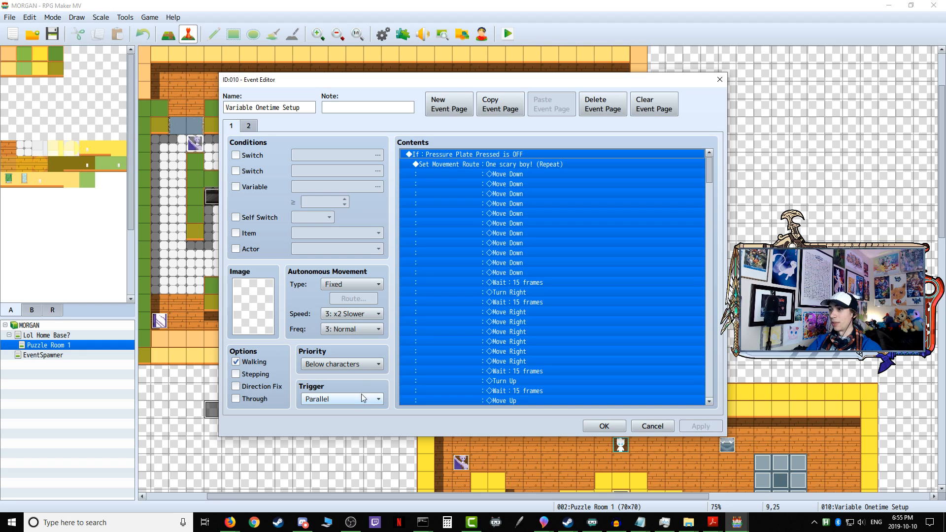
{"action": "left_click", "coordinate": [653, 425]}
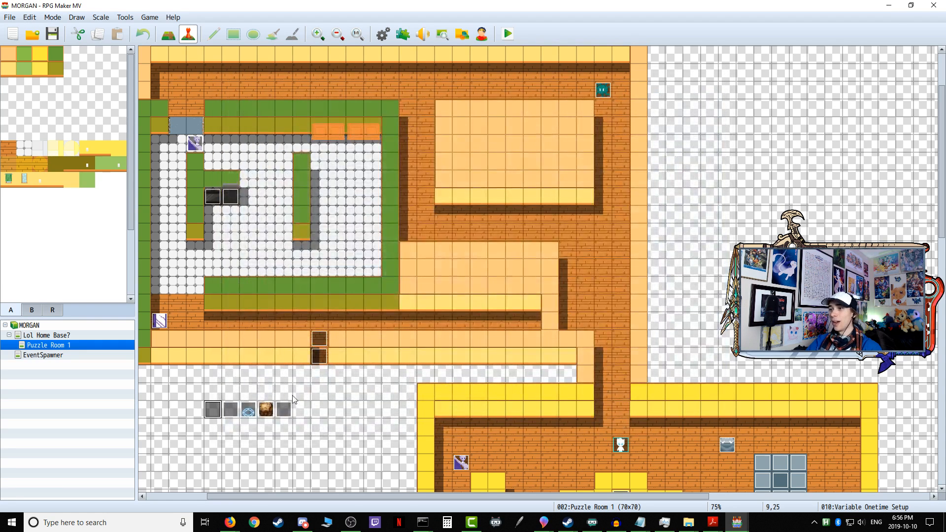
Step: Compare the Variable Continuous Setup commands with page 1 of Variable Onetime Setup through to its last command, closing both events without changes
{"action": "double_click", "coordinate": [310, 398]}
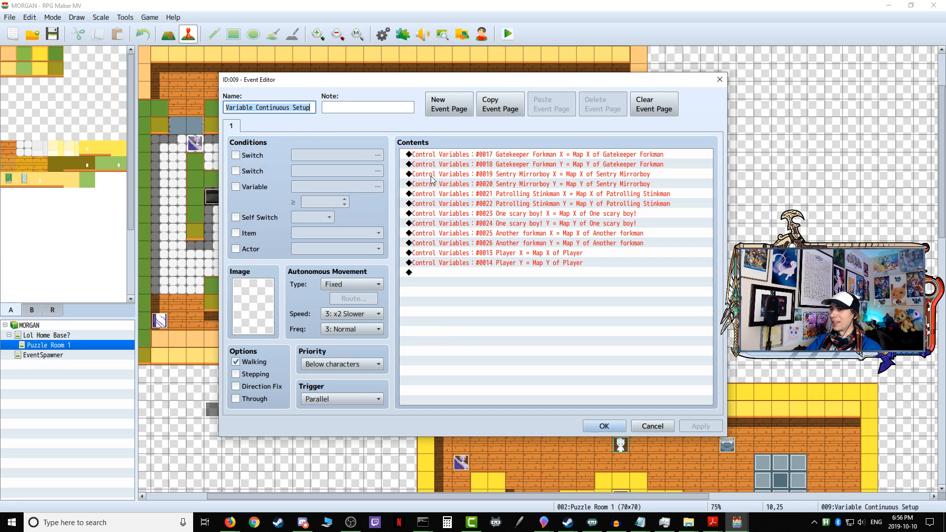
{"action": "left_click", "coordinate": [650, 425]}
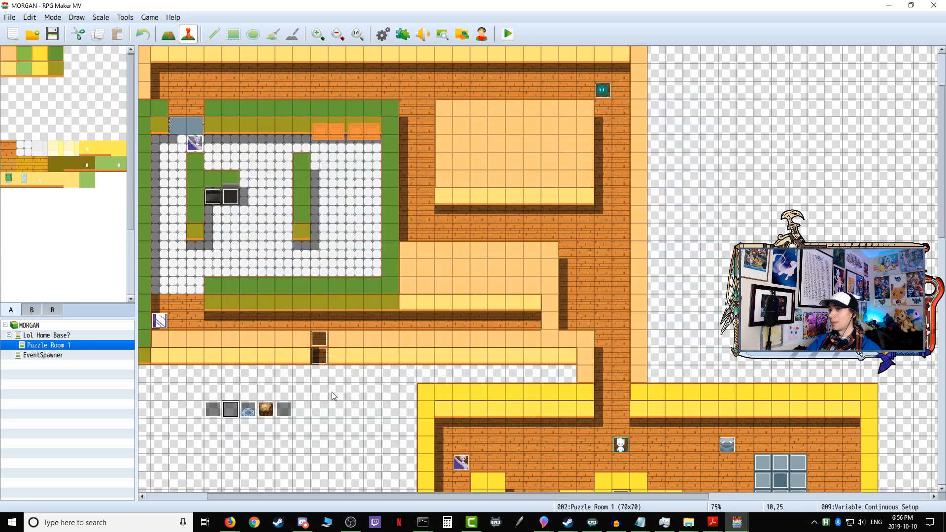
{"action": "double_click", "coordinate": [213, 410]}
{"action": "left_click", "coordinate": [306, 106]}
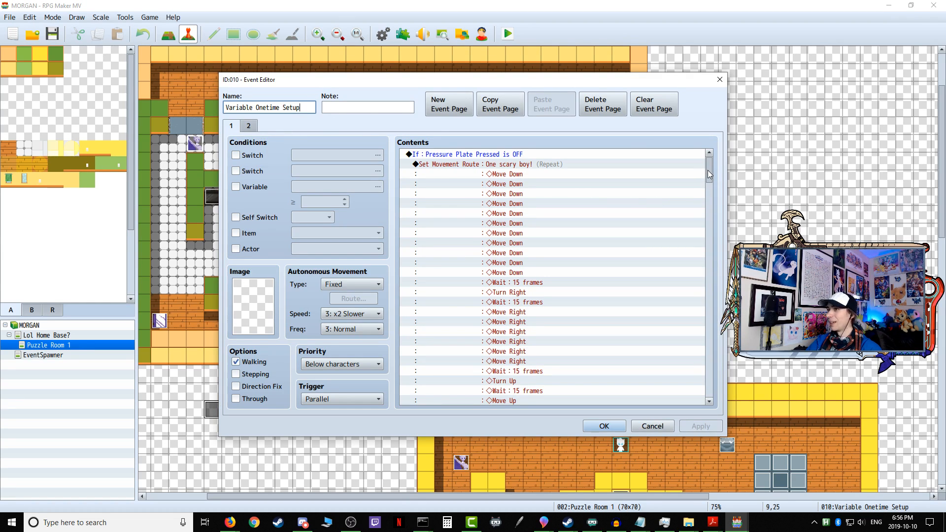
{"action": "left_click_drag", "start_coordinate": [708, 170], "coordinate": [708, 163]}
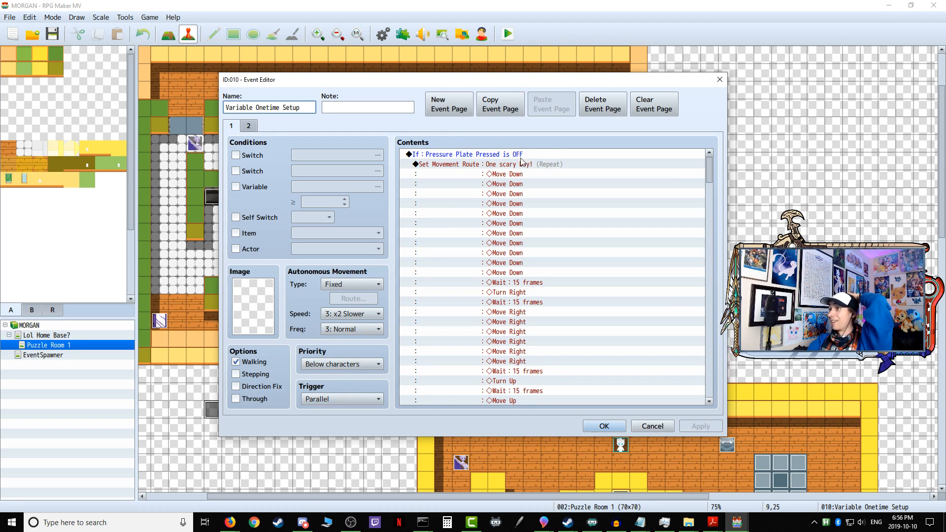
{"action": "left_click", "coordinate": [696, 165]}
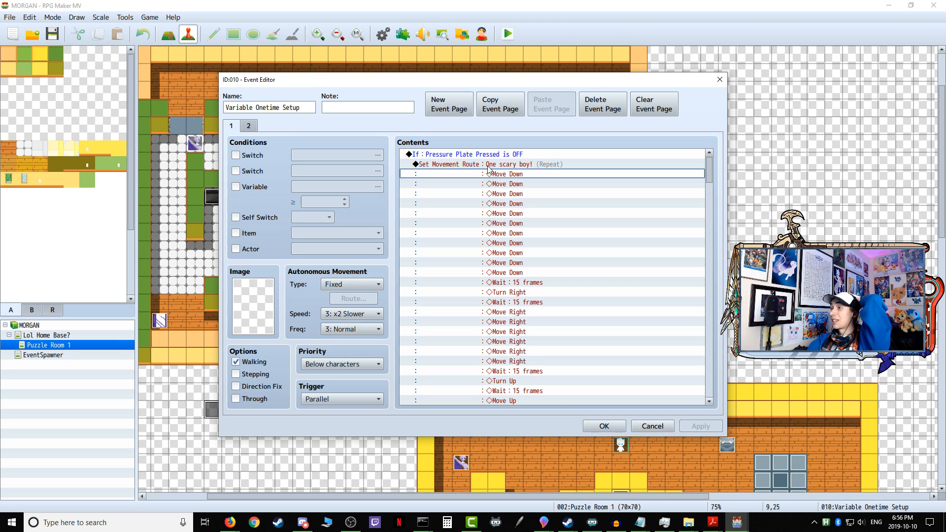
{"action": "left_click_drag", "start_coordinate": [711, 163], "coordinate": [696, 397]}
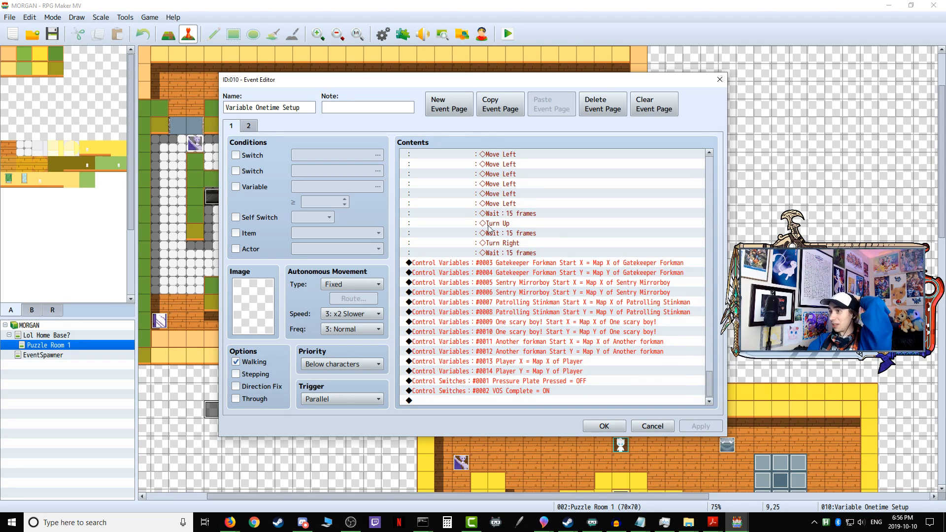
{"action": "left_click", "coordinate": [653, 427]}
{"action": "double_click", "coordinate": [227, 409]}
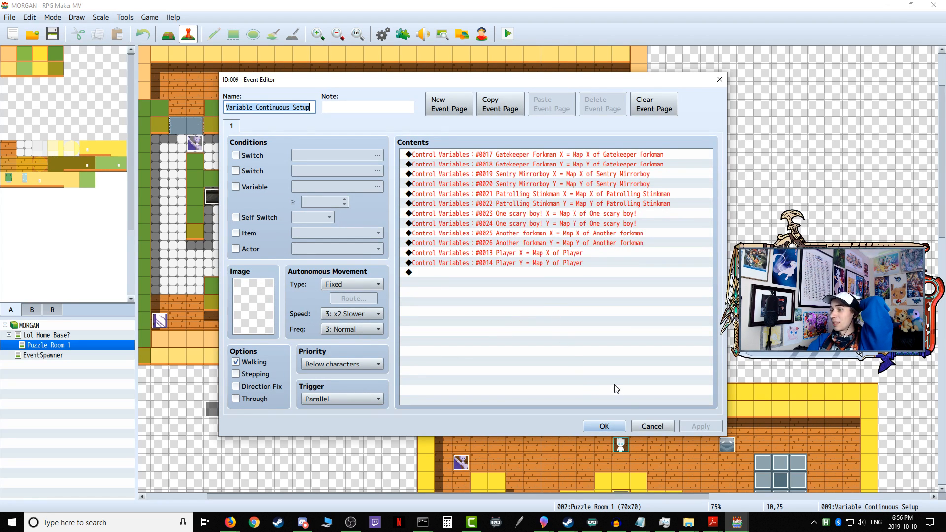
{"action": "left_click", "coordinate": [642, 427]}
{"action": "double_click", "coordinate": [212, 410]}
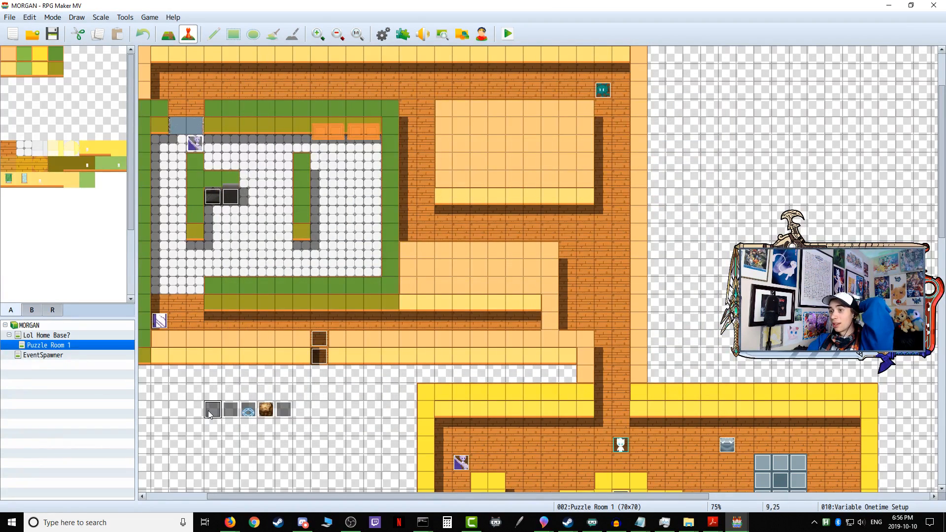
{"action": "left_click", "coordinate": [434, 156]}
{"action": "right_click", "coordinate": [443, 157]}
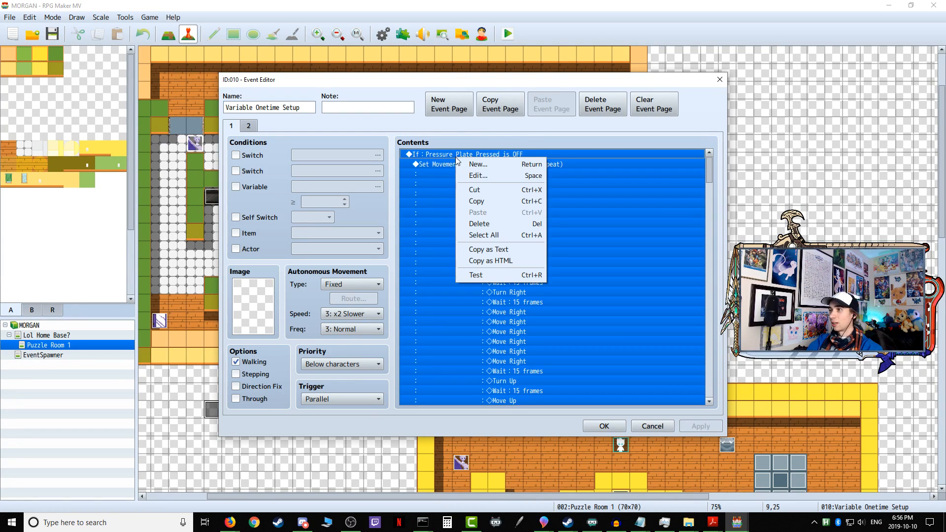
{"action": "left_click", "coordinate": [434, 153]}
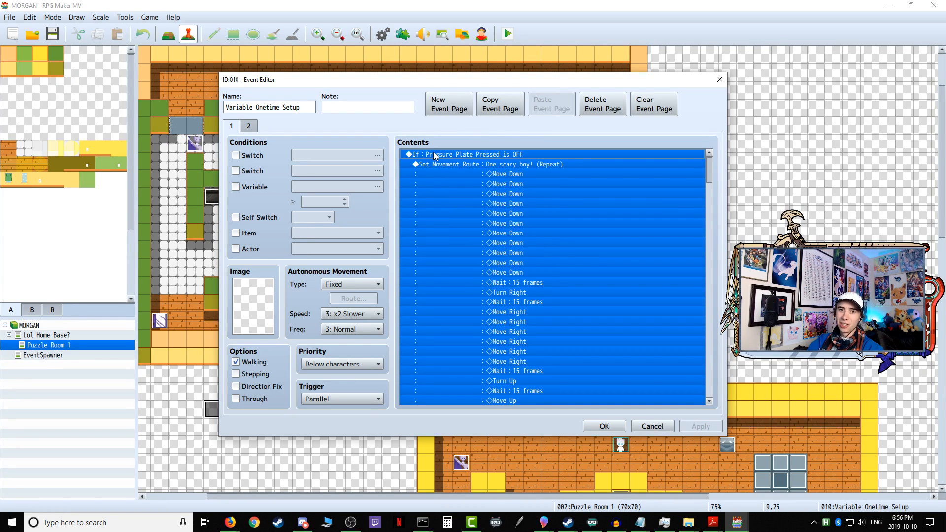
{"action": "right_click", "coordinate": [434, 152]}
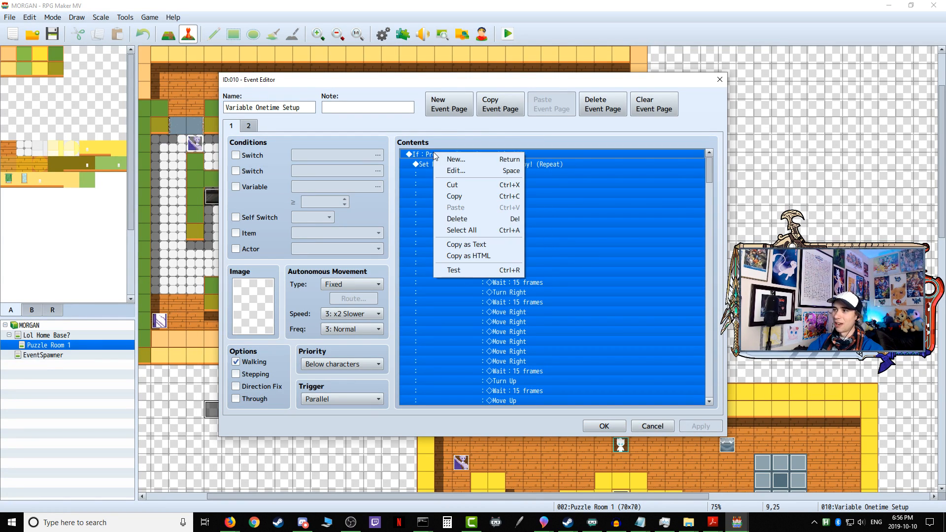
{"action": "left_click", "coordinate": [458, 219]}
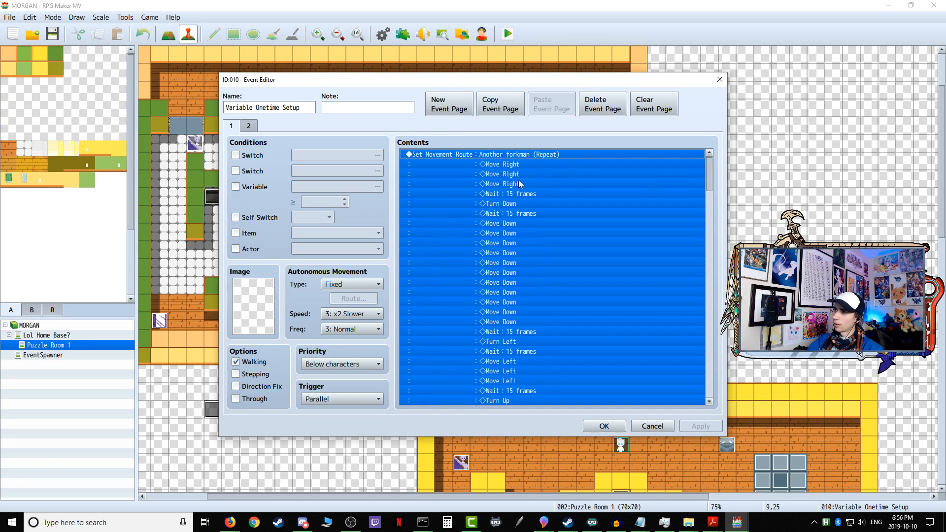
{"action": "left_click", "coordinate": [553, 165]}
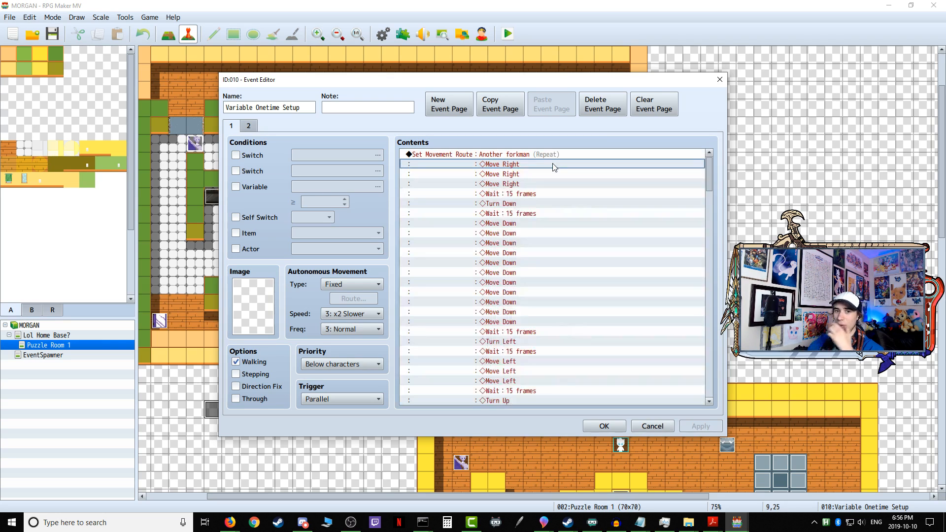
{"action": "left_click", "coordinate": [511, 155]}
{"action": "left_click_drag", "start_coordinate": [710, 174], "coordinate": [707, 378]}
{"action": "left_click", "coordinate": [654, 426]}
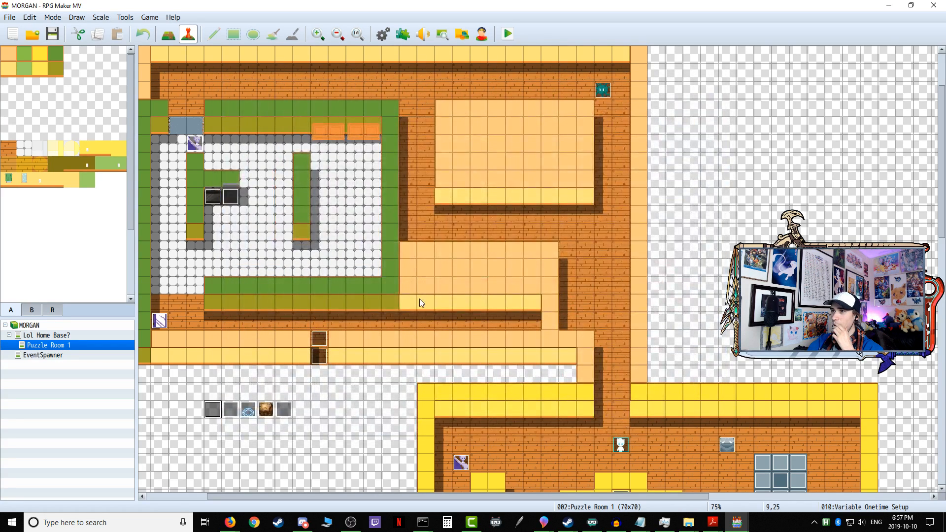
Step: Review page 1 of the Variable Onetime Setup event down to Sentry Mirrorboy's movement route and close it without changes
{"action": "scroll", "coordinate": [448, 296], "scroll_direction": "down", "scroll_amount": 3}
{"action": "scroll", "coordinate": [449, 295], "scroll_direction": "up", "scroll_amount": 2}
{"action": "scroll", "coordinate": [448, 297], "scroll_direction": "up", "scroll_amount": 1}
{"action": "scroll", "coordinate": [427, 288], "scroll_direction": "down", "scroll_amount": 6}
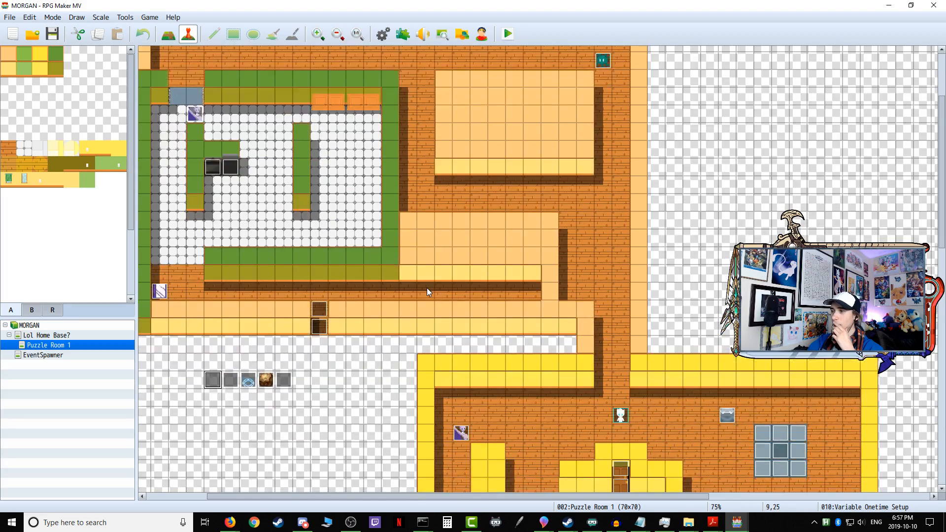
{"action": "scroll", "coordinate": [427, 288], "scroll_direction": "up", "scroll_amount": 5}
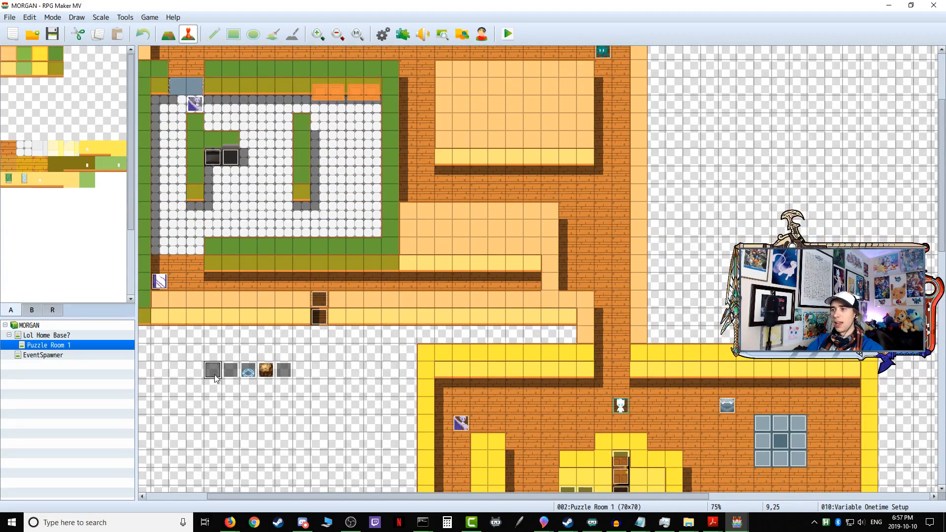
{"action": "double_click", "coordinate": [212, 370]}
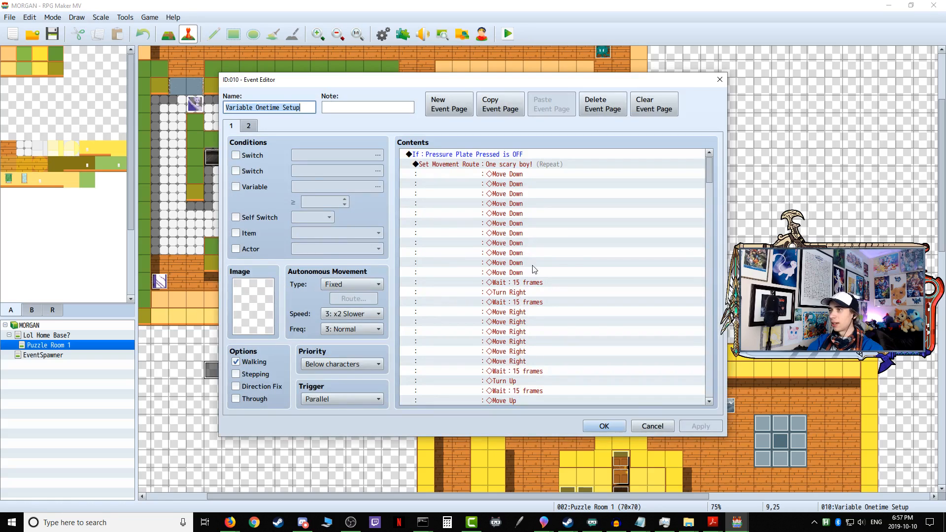
{"action": "left_click_drag", "start_coordinate": [710, 170], "coordinate": [705, 340]}
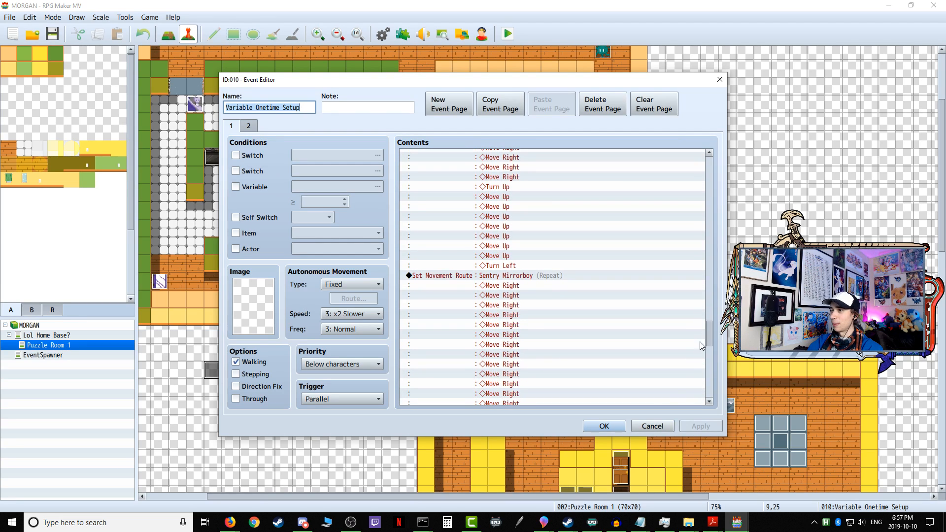
{"action": "left_click", "coordinate": [646, 428]}
{"action": "scroll", "coordinate": [479, 429], "scroll_direction": "up", "scroll_amount": 3}
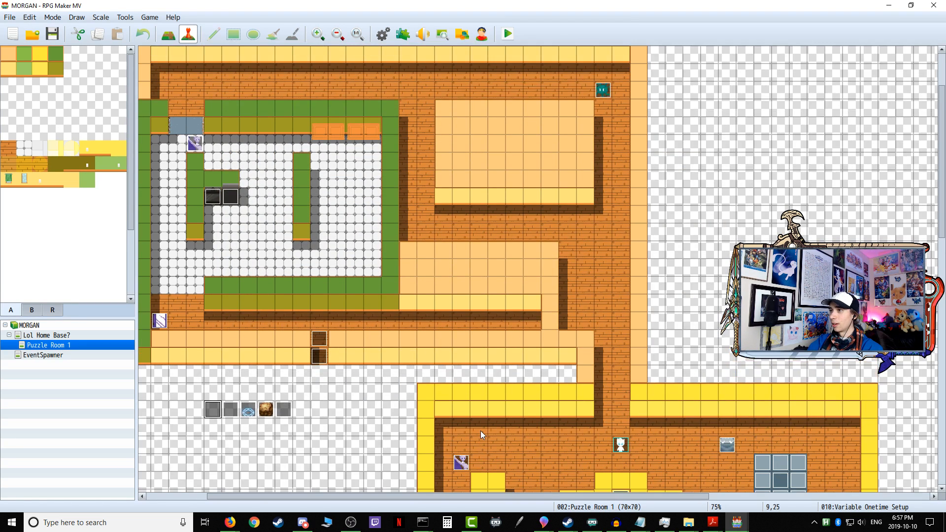
{"action": "scroll", "coordinate": [482, 433], "scroll_direction": "down", "scroll_amount": 2}
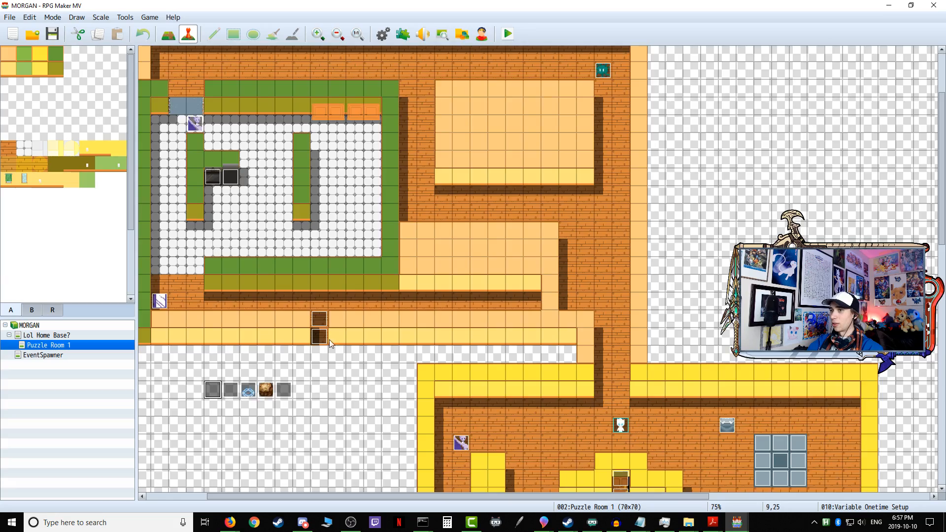
{"action": "scroll", "coordinate": [354, 345], "scroll_direction": "down", "scroll_amount": 10}
{"action": "scroll", "coordinate": [354, 345], "scroll_direction": "up", "scroll_amount": 5}
{"action": "scroll", "coordinate": [354, 345], "scroll_direction": "up", "scroll_amount": 5}
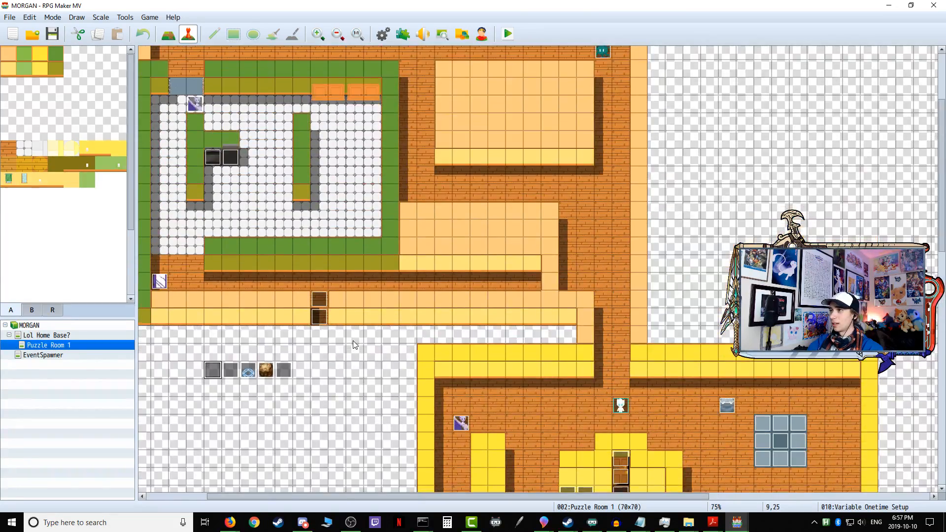
Step: Delete the "Pressure Plate Pressed is OFF" conditional block with One scary boy!'s movement route from page 1 of Variable Onetime Setup and save the event
{"action": "double_click", "coordinate": [213, 410]}
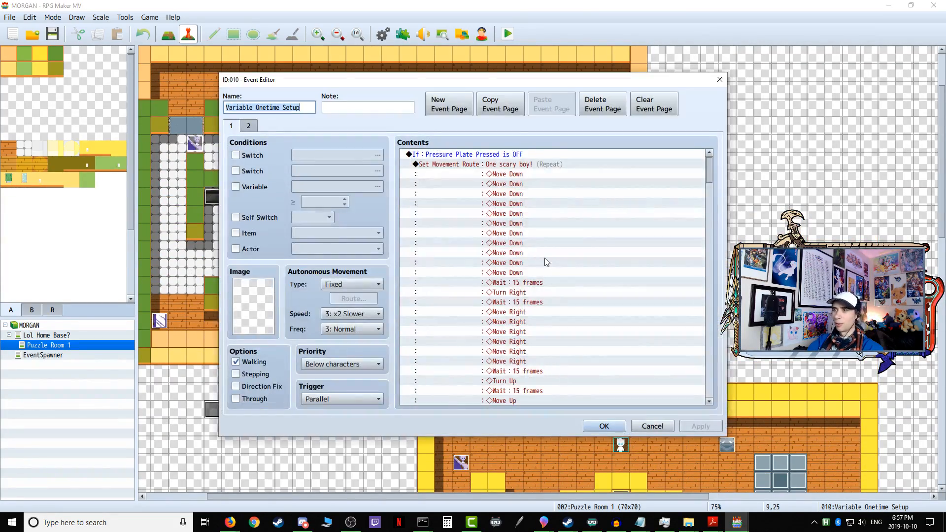
{"action": "left_click", "coordinate": [468, 157]}
{"action": "left_click", "coordinate": [482, 171]}
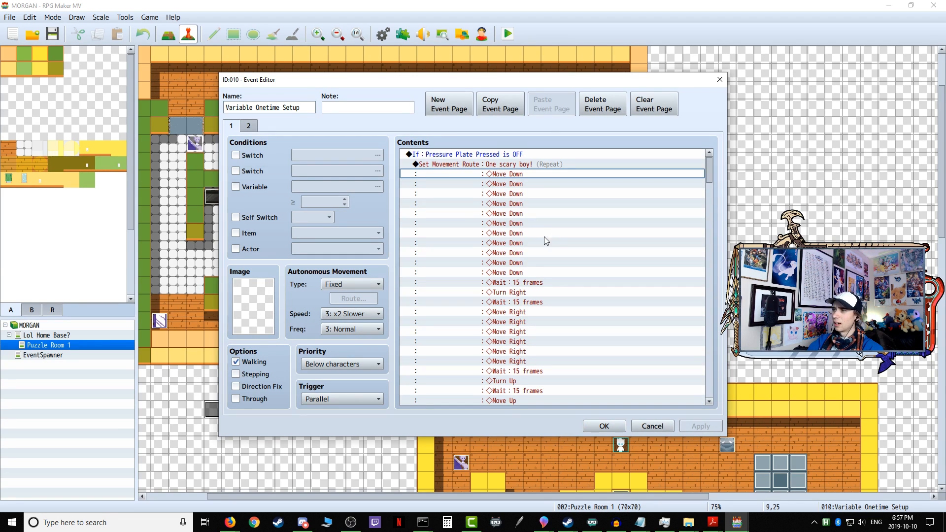
{"action": "left_click", "coordinate": [491, 164]}
{"action": "left_click", "coordinate": [461, 154]}
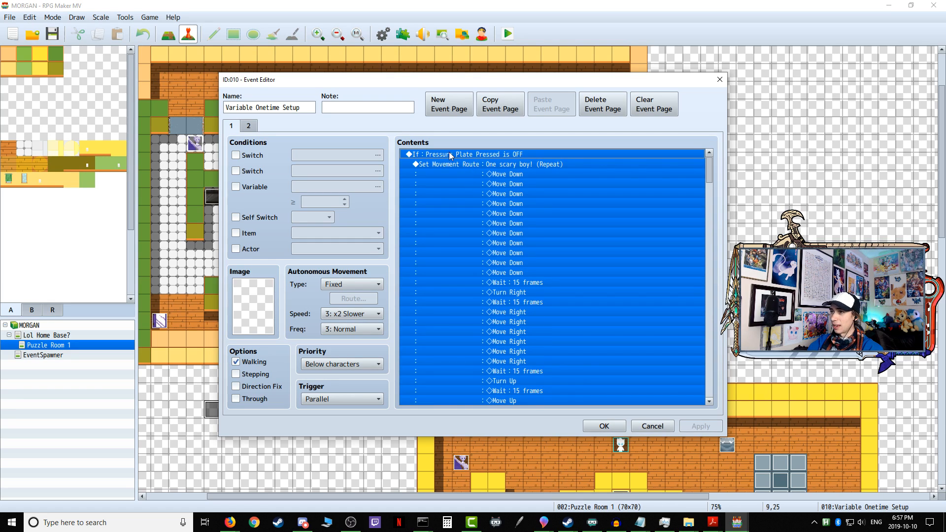
{"action": "right_click", "coordinate": [448, 152]}
{"action": "left_click", "coordinate": [471, 221]}
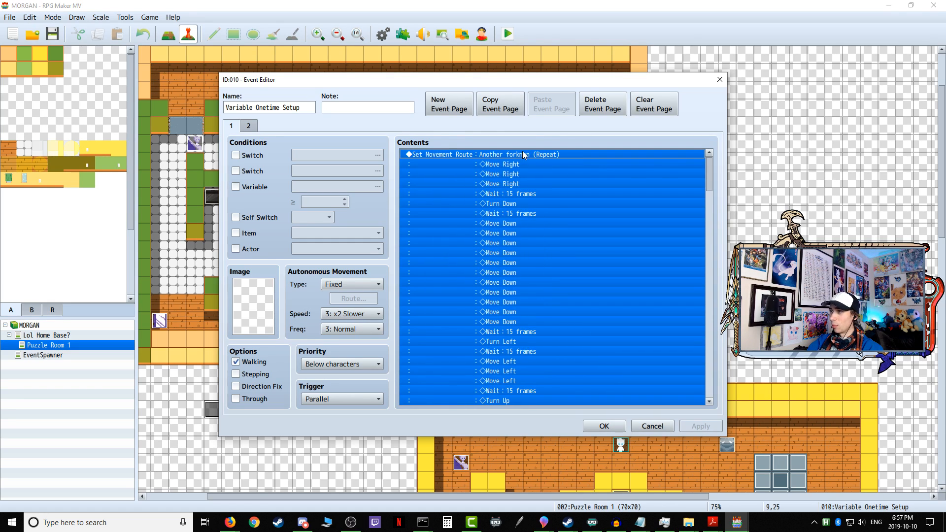
{"action": "left_click_drag", "start_coordinate": [710, 171], "coordinate": [705, 151]}
{"action": "left_click", "coordinate": [605, 426]}
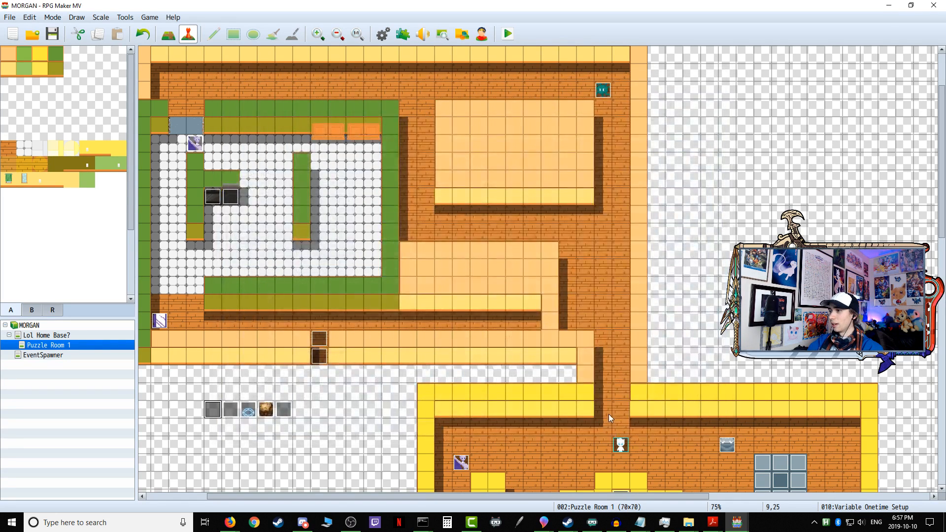
Step: Open the One scary boy! event and examine its movement route under the Pressure Plate Pressed condition on page 1
{"action": "scroll", "coordinate": [608, 416], "scroll_direction": "down", "scroll_amount": 2}
{"action": "double_click", "coordinate": [728, 416]}
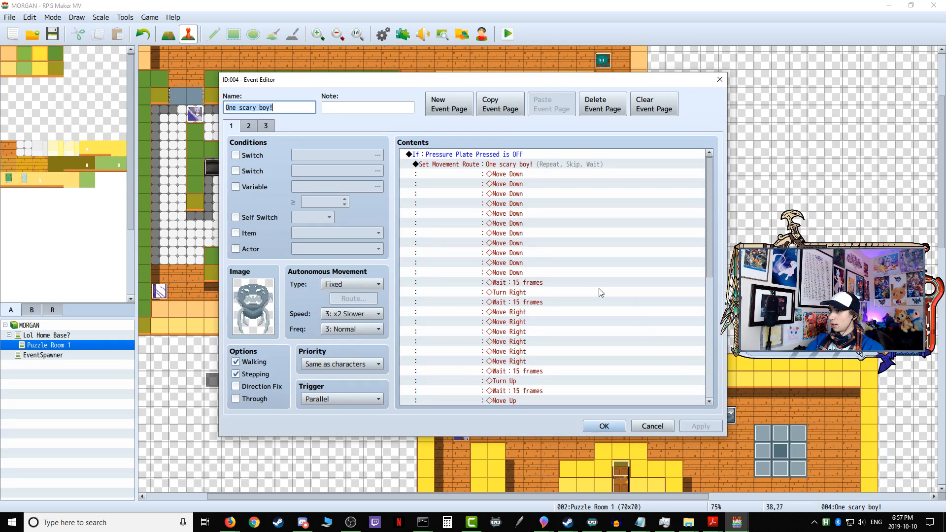
{"action": "left_click", "coordinate": [470, 165]}
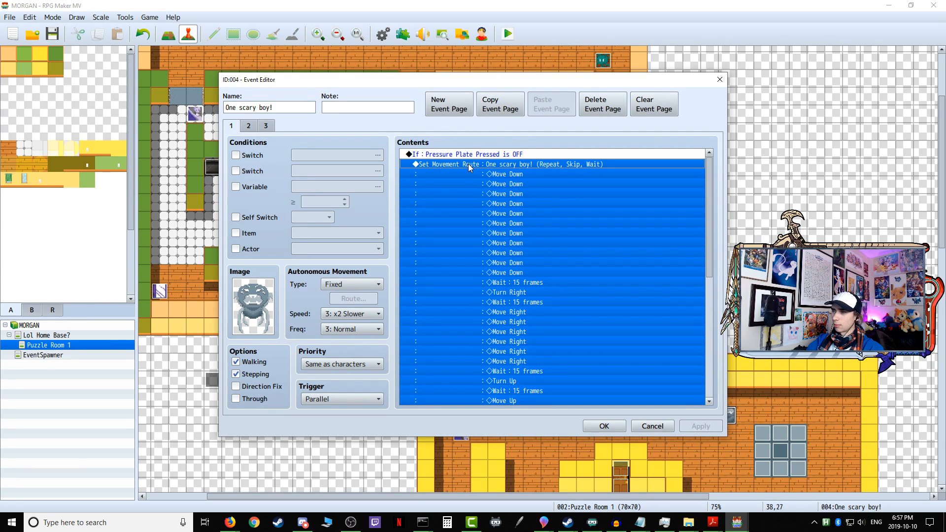
{"action": "left_click_drag", "start_coordinate": [711, 179], "coordinate": [705, 134]}
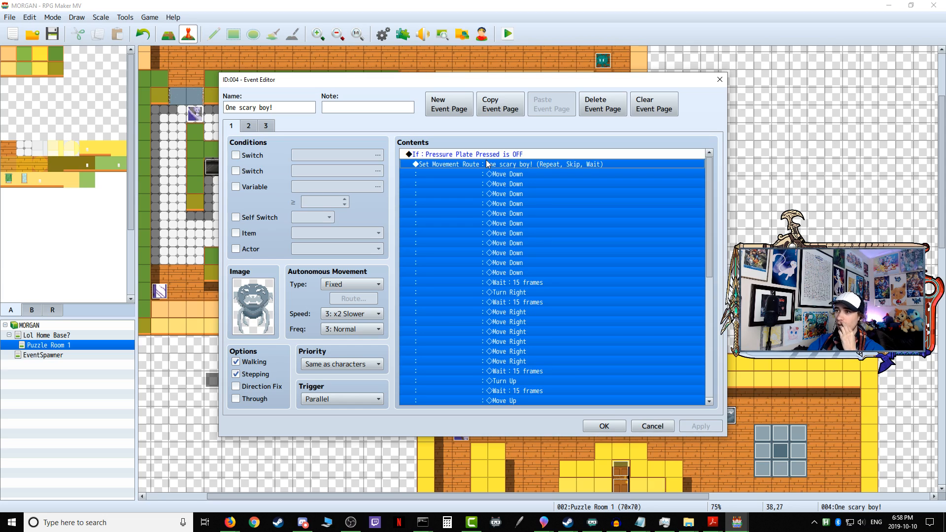
Step: Compare One scary boy!'s three pages, checking the beaconDropped and hideBeacon conditions and pathfinding commands, then close the event without changes
{"action": "left_click", "coordinate": [250, 130]}
{"action": "left_click", "coordinate": [266, 128]}
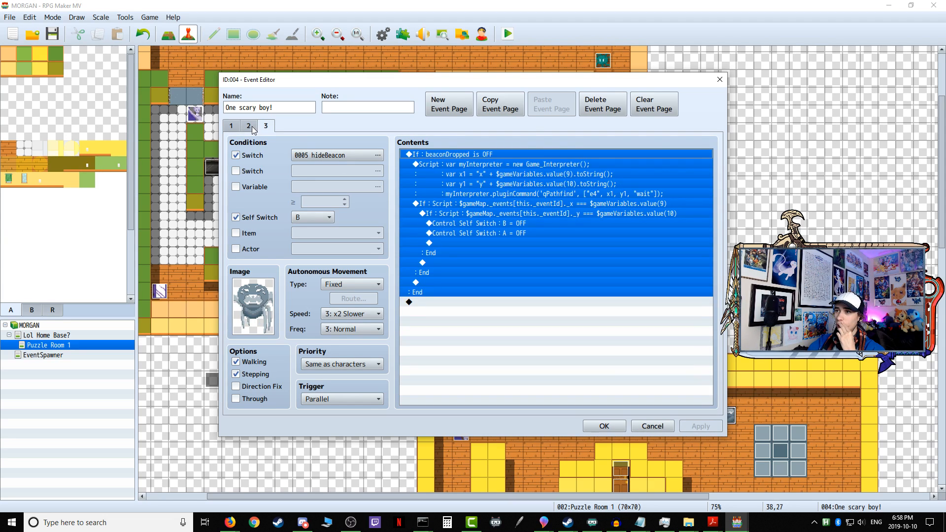
{"action": "left_click", "coordinate": [249, 127]}
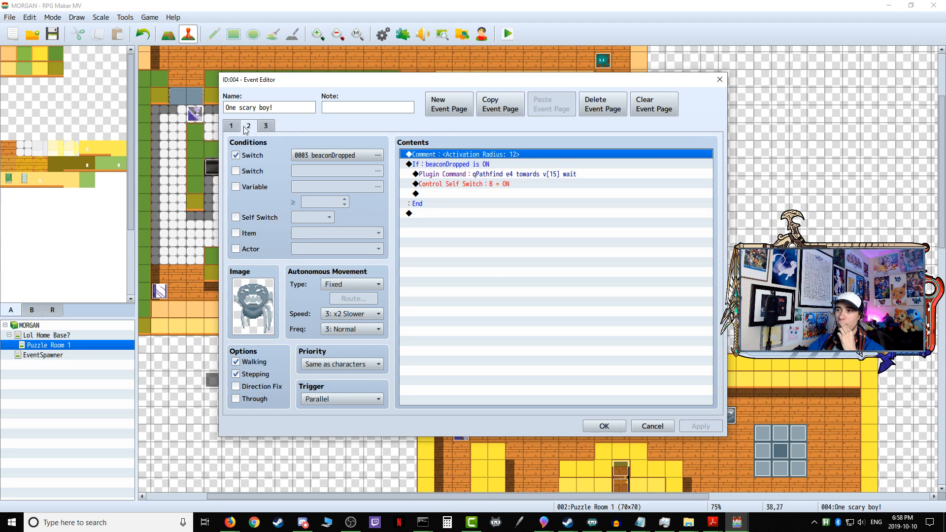
{"action": "left_click", "coordinate": [233, 126]}
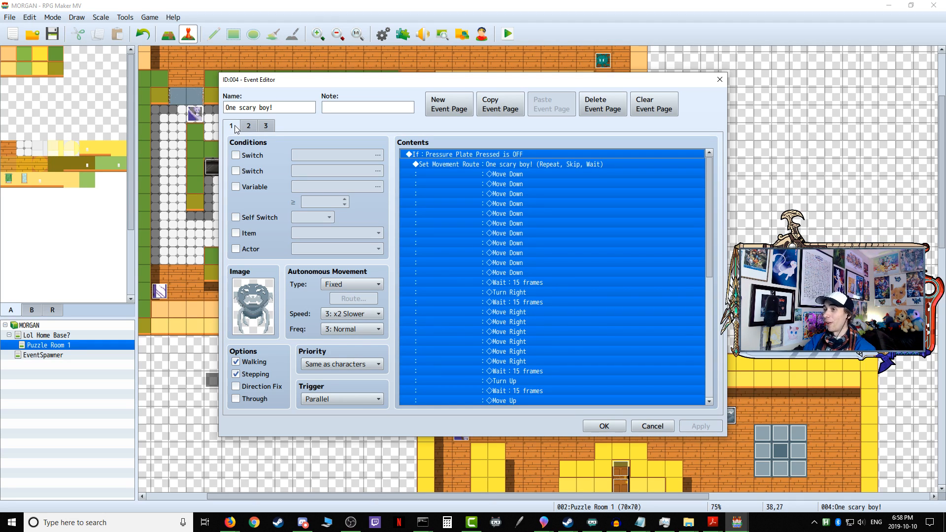
{"action": "left_click", "coordinate": [249, 127]}
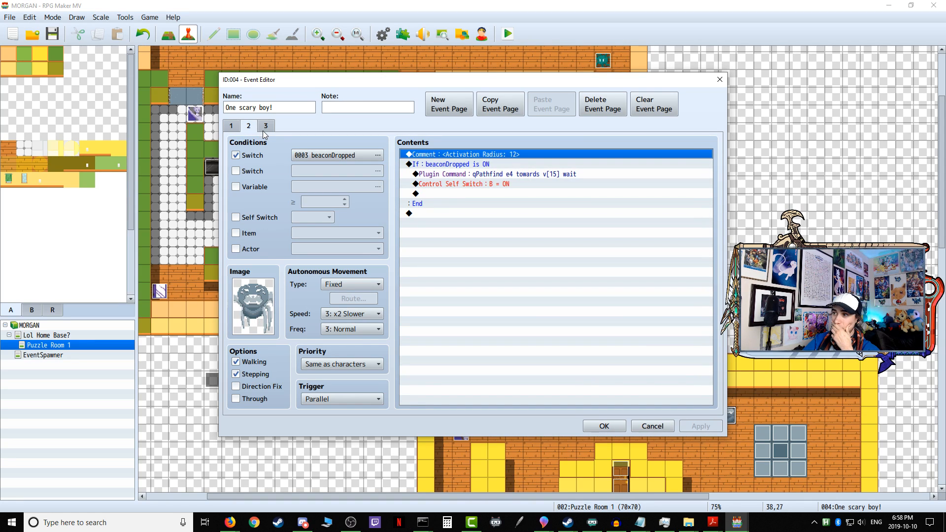
{"action": "left_click", "coordinate": [266, 126]}
{"action": "left_click", "coordinate": [452, 314]}
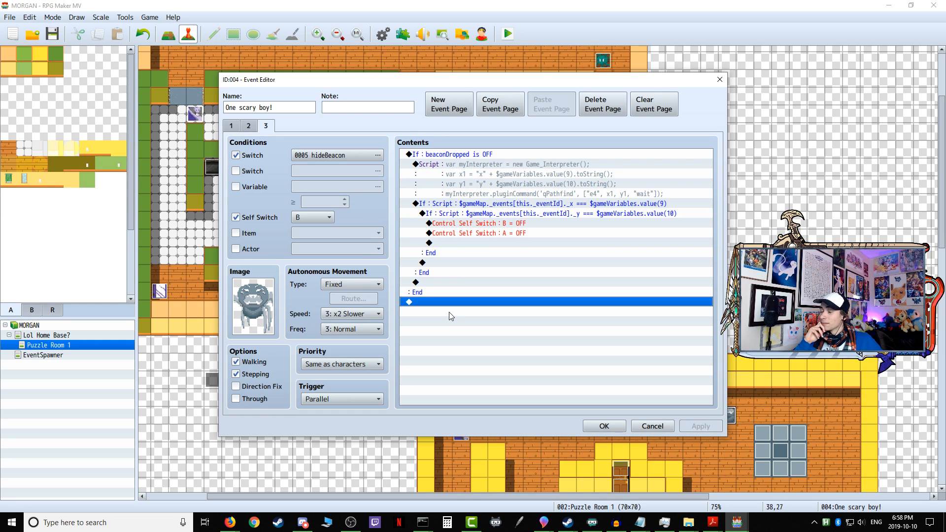
{"action": "left_click", "coordinate": [635, 425]}
Step: Review page 1 of the Variable Onetime Setup event from its first movement route down to the end, then close it without changes
{"action": "double_click", "coordinate": [217, 377]}
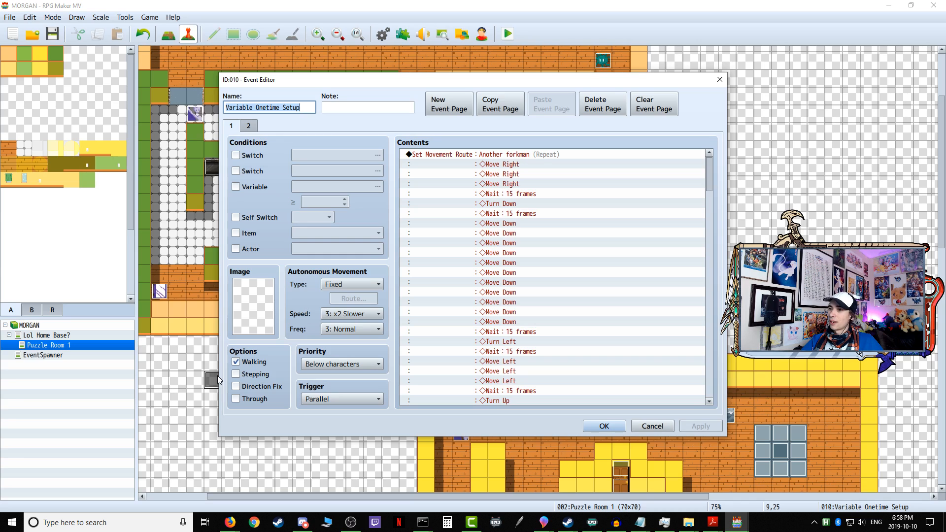
{"action": "left_click", "coordinate": [302, 107]}
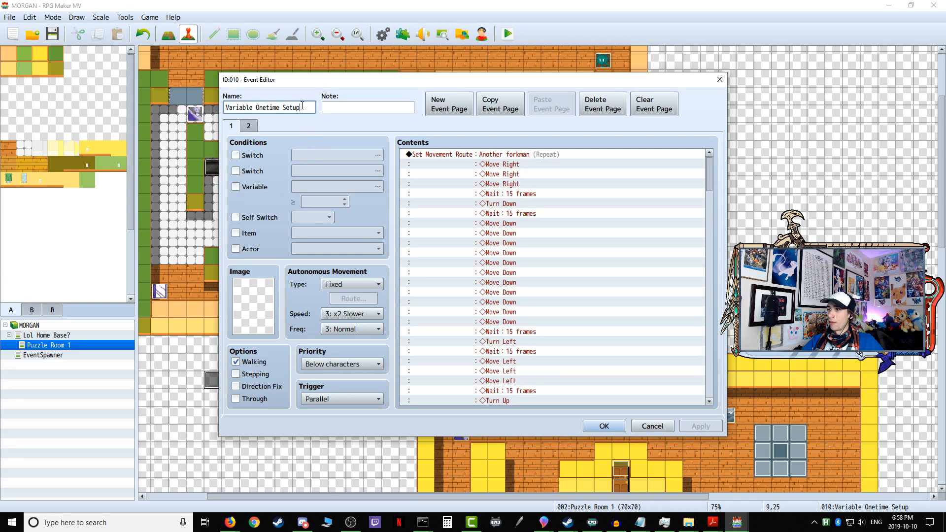
{"action": "left_click_drag", "start_coordinate": [708, 167], "coordinate": [696, 411]}
{"action": "left_click", "coordinate": [653, 426]}
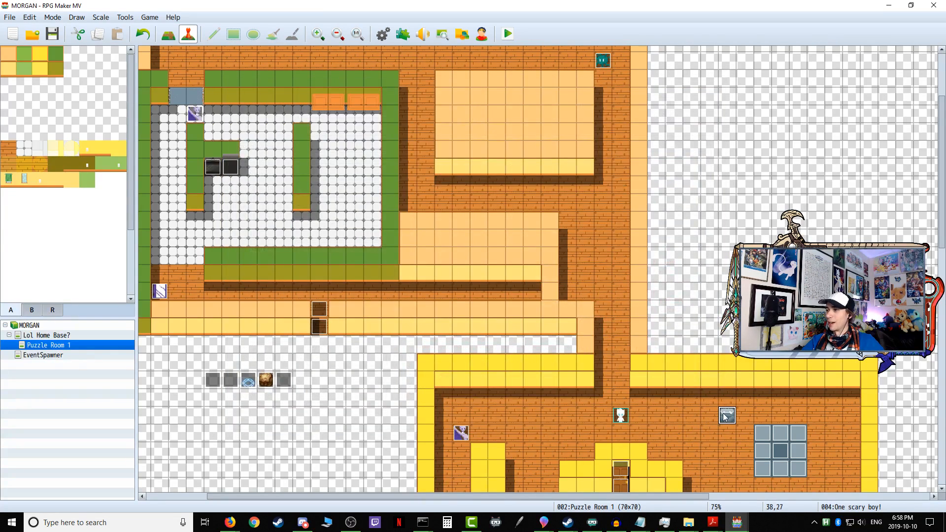
Step: Copy the Set Movement Route command for One scary boy! from page 1 of its own event and close that event without changes
{"action": "double_click", "coordinate": [722, 413]}
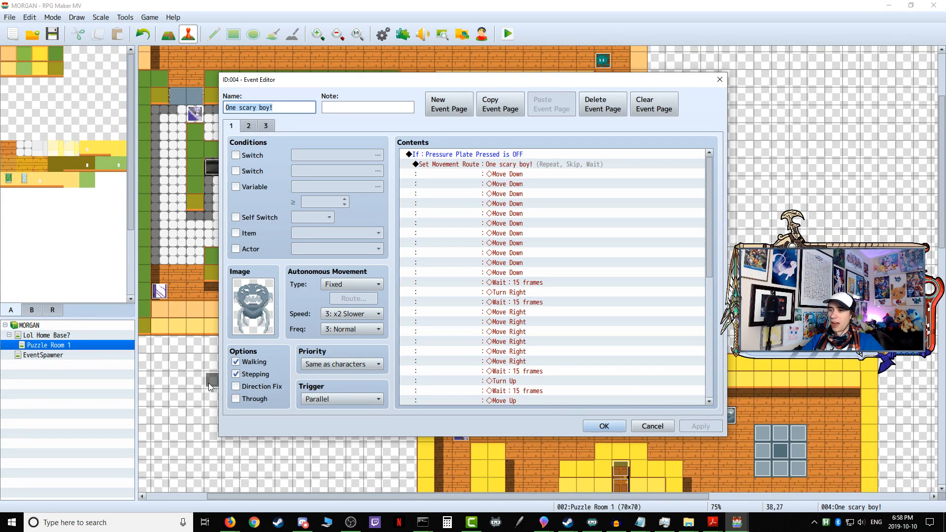
{"action": "scroll", "coordinate": [498, 223], "scroll_direction": "down", "scroll_amount": 9}
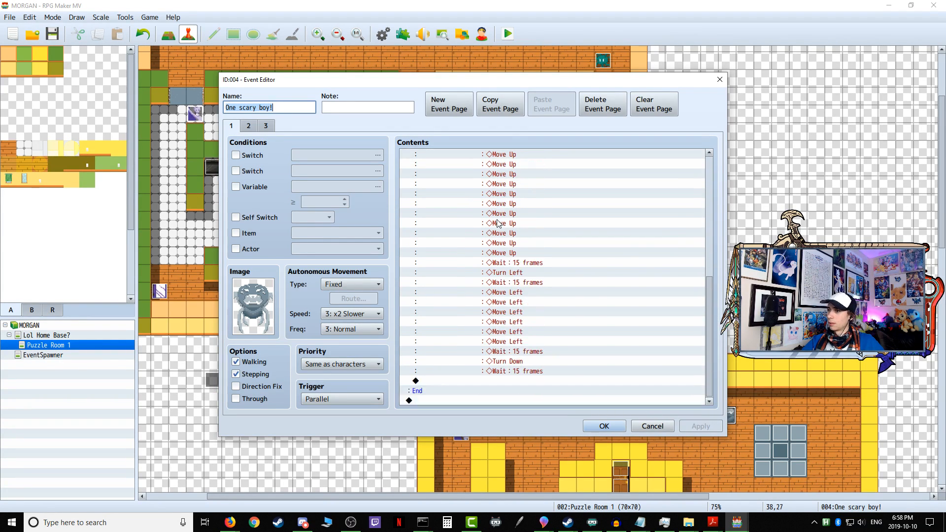
{"action": "scroll", "coordinate": [498, 223], "scroll_direction": "up", "scroll_amount": 9}
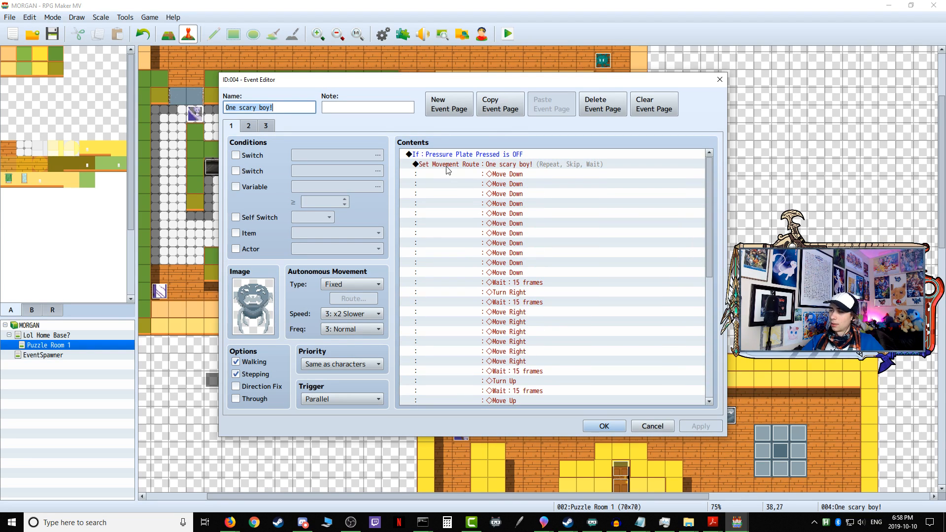
{"action": "left_click", "coordinate": [446, 167]}
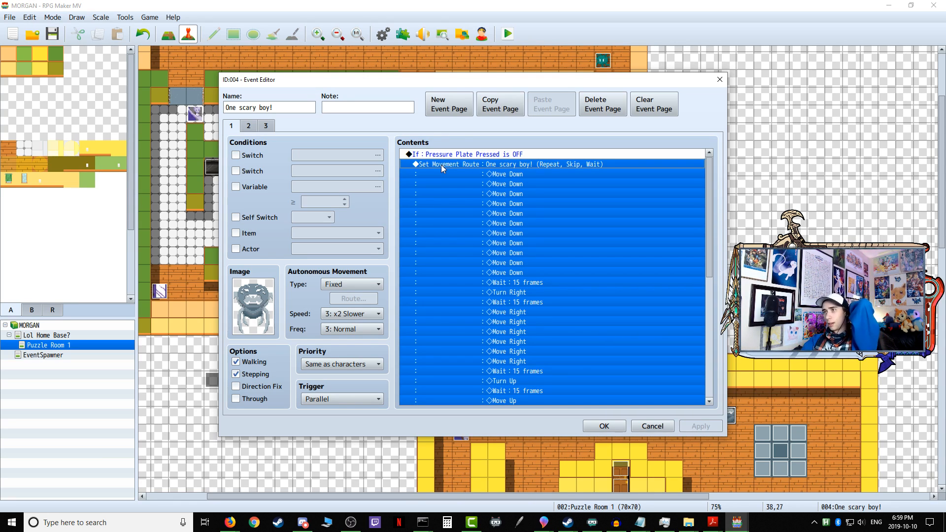
{"action": "right_click", "coordinate": [441, 164]}
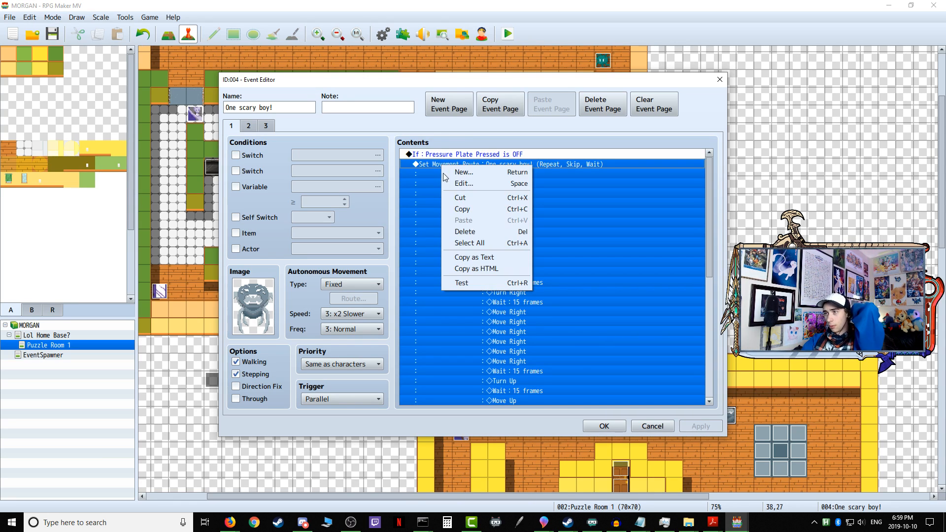
{"action": "left_click", "coordinate": [467, 210]}
{"action": "left_click", "coordinate": [632, 429]}
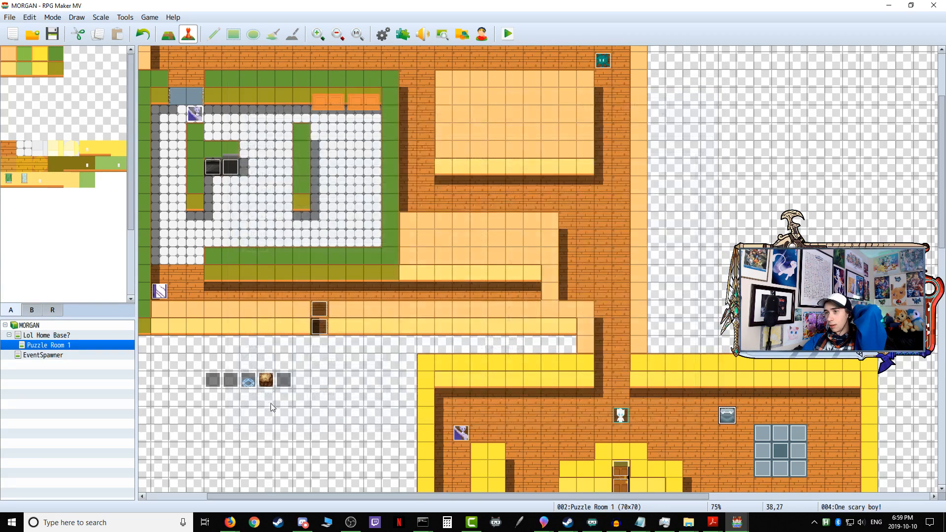
Step: Paste One scary boy!'s movement route above Another forkman's route at the start of page 1 in Variable Onetime Setup
{"action": "double_click", "coordinate": [212, 380]}
{"action": "left_click", "coordinate": [462, 154]}
{"action": "right_click", "coordinate": [463, 154]}
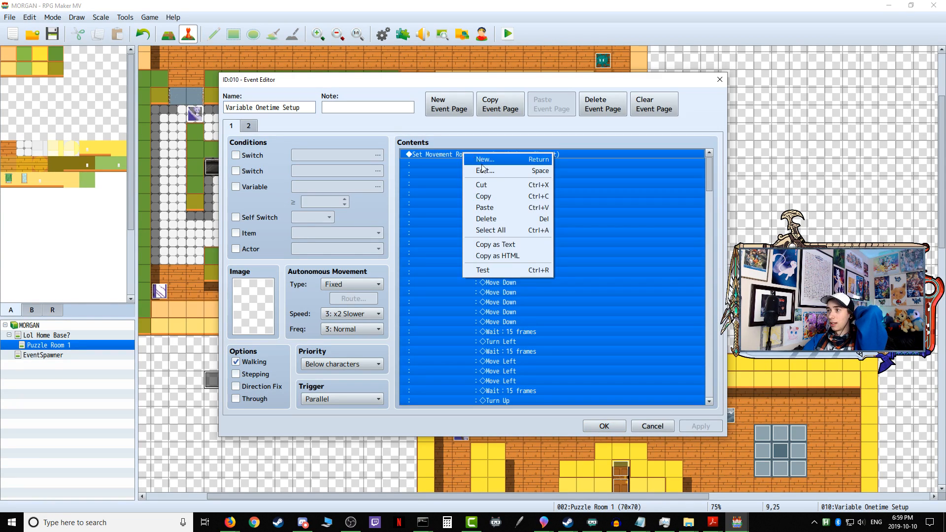
{"action": "left_click", "coordinate": [499, 212]}
{"action": "scroll", "coordinate": [678, 227], "scroll_direction": "down", "scroll_amount": 6}
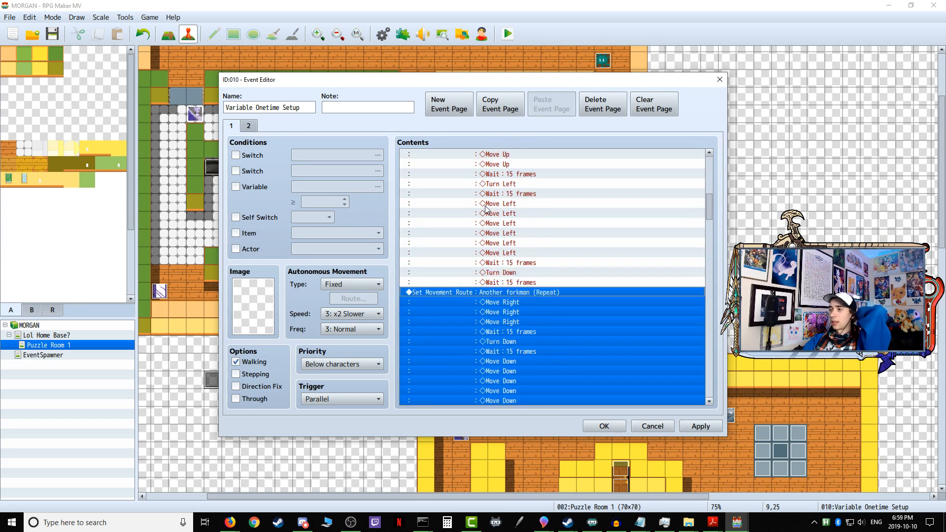
Step: Check the closing switch commands on page 1 against page 2's VOS Complete condition, then apply and save the Variable Onetime Setup event
{"action": "left_click_drag", "start_coordinate": [711, 209], "coordinate": [708, 381]}
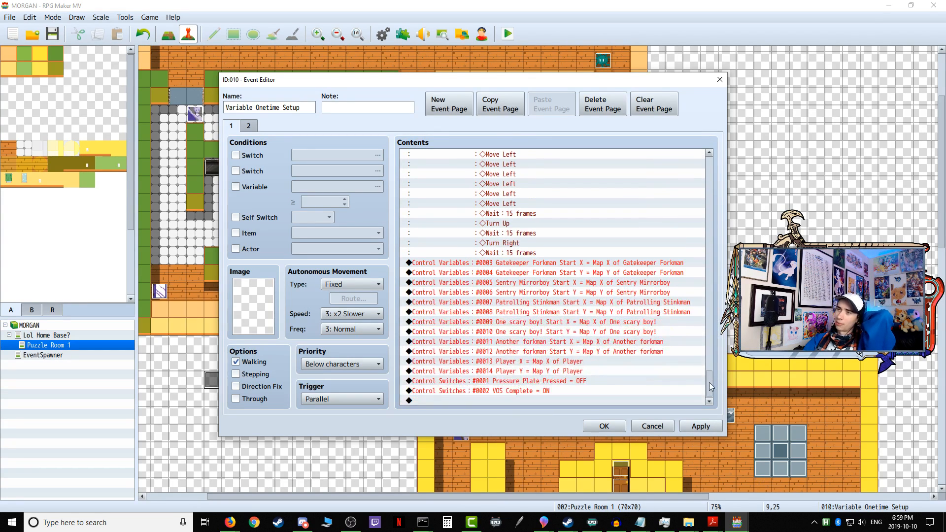
{"action": "left_click", "coordinate": [508, 392]}
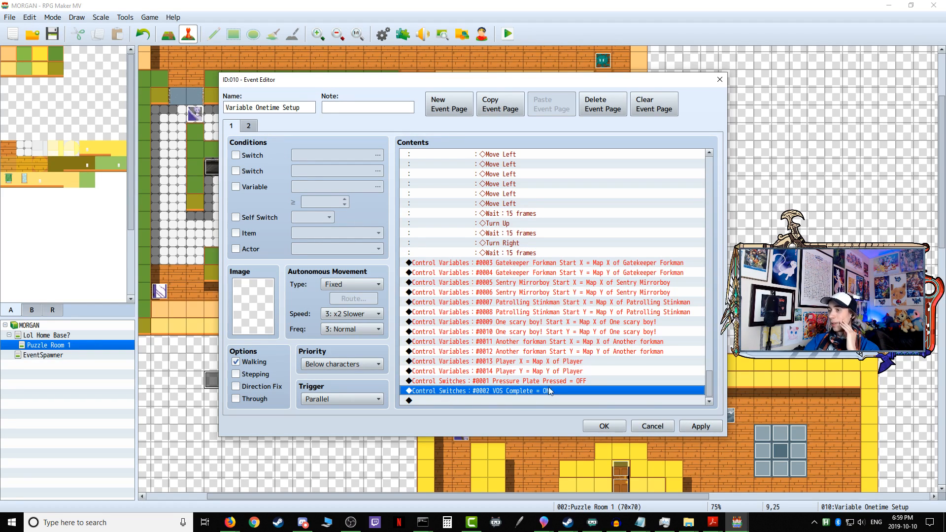
{"action": "left_click", "coordinate": [248, 126]}
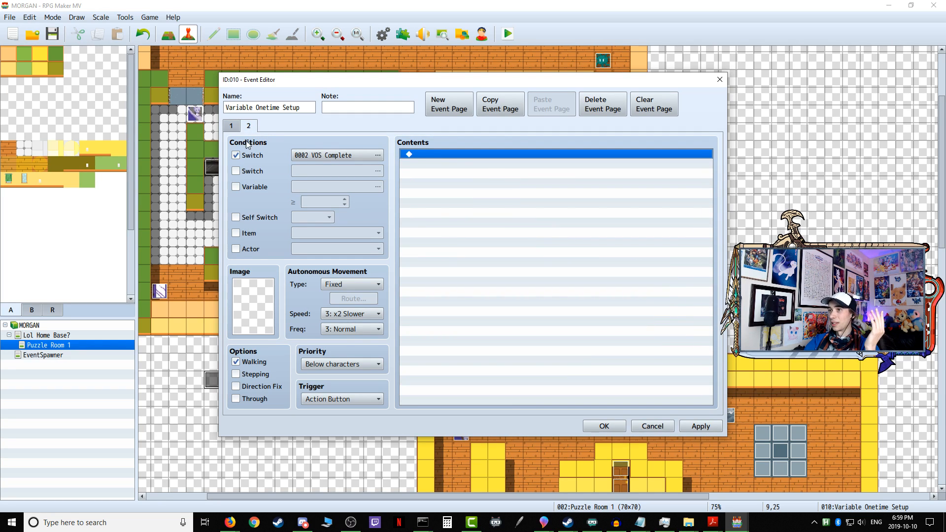
{"action": "left_click", "coordinate": [236, 127]}
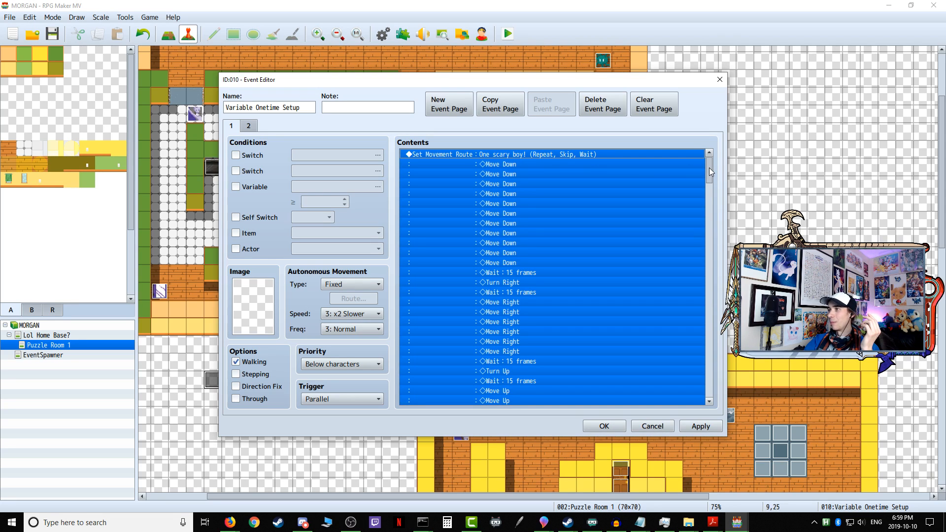
{"action": "left_click_drag", "start_coordinate": [709, 167], "coordinate": [714, 389]}
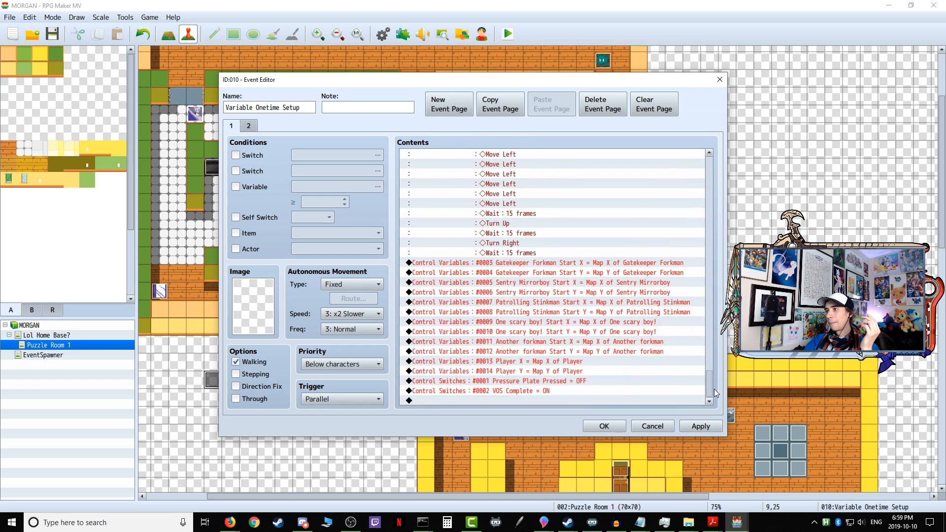
{"action": "left_click", "coordinate": [499, 391]}
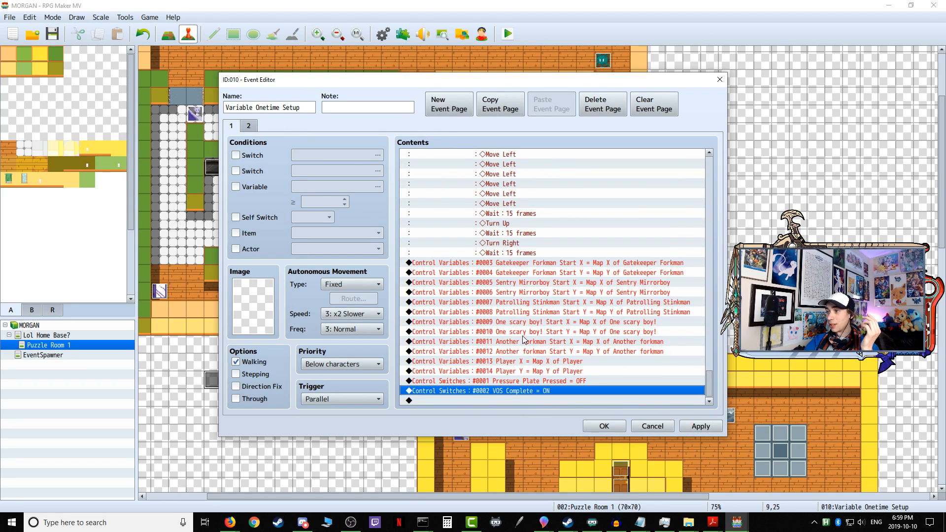
{"action": "left_click", "coordinate": [536, 382]}
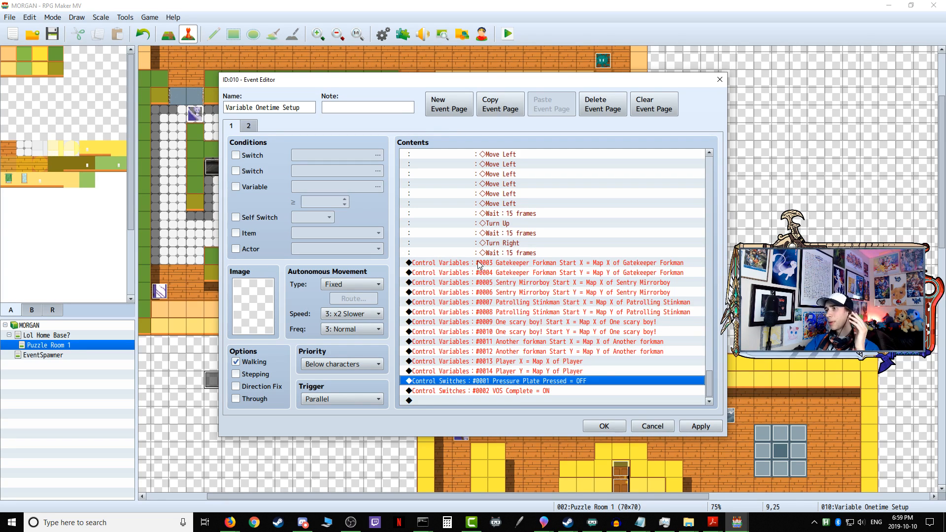
{"action": "left_click", "coordinate": [654, 426]}
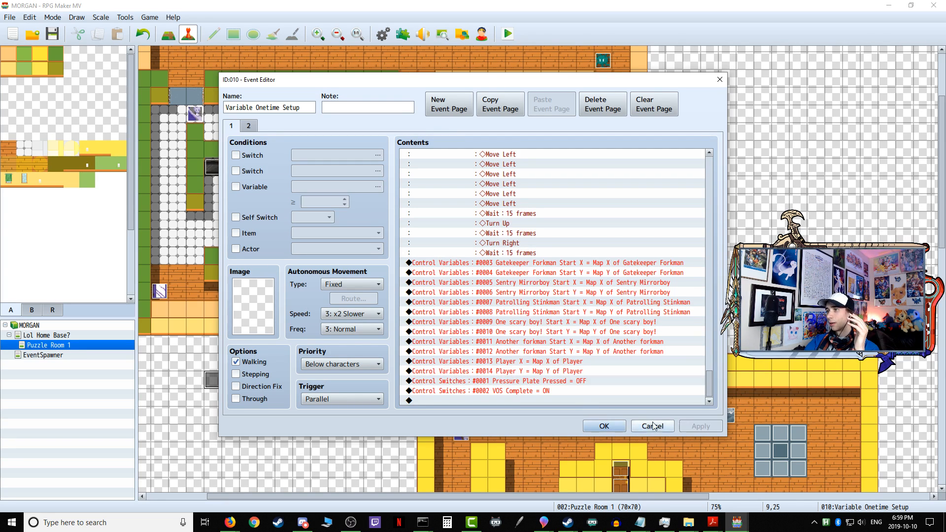
{"action": "left_click", "coordinate": [603, 426]}
Step: Reopen Variable Onetime Setup and examine the commands that store the enemies' start positions, especially Gatekeeper Forkman Start X and Y
{"action": "double_click", "coordinate": [212, 380]}
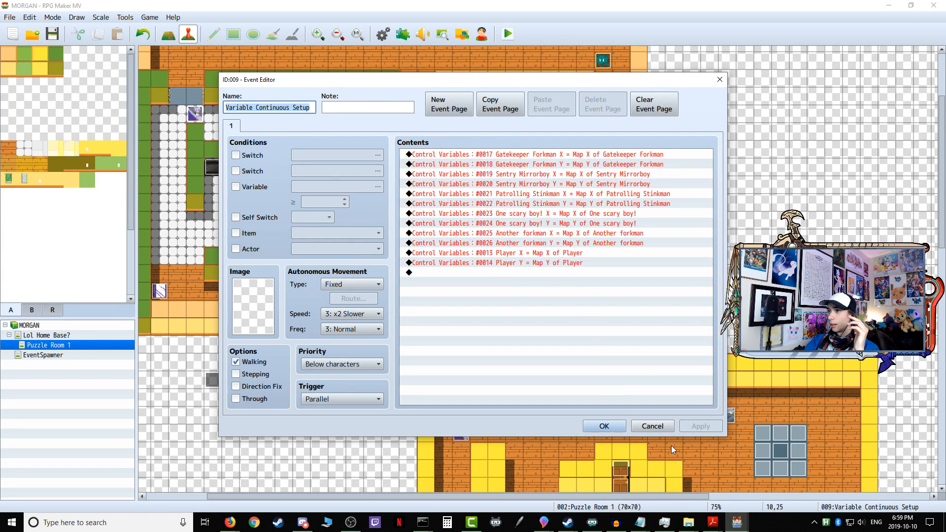
{"action": "left_click", "coordinate": [661, 427]}
{"action": "double_click", "coordinate": [212, 381]}
{"action": "scroll", "coordinate": [501, 326], "scroll_direction": "down", "scroll_amount": 3}
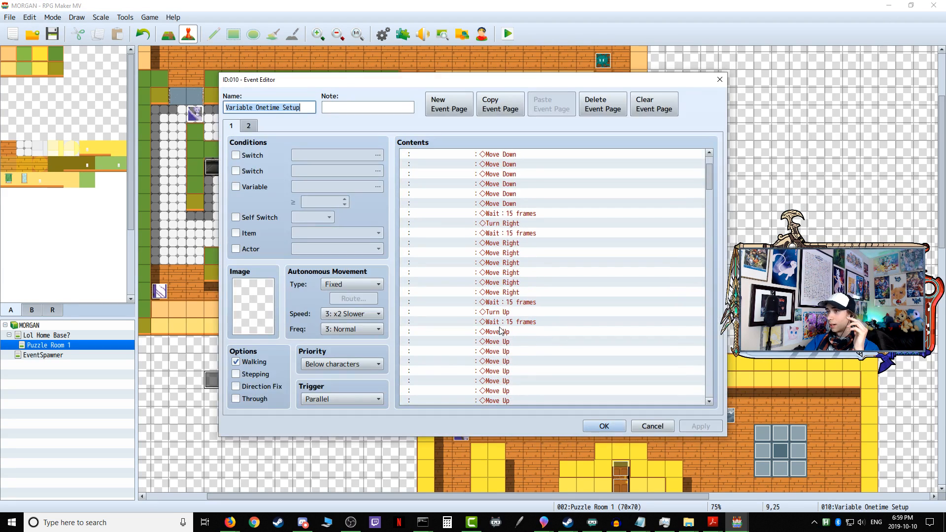
{"action": "left_click_drag", "start_coordinate": [707, 190], "coordinate": [711, 397]}
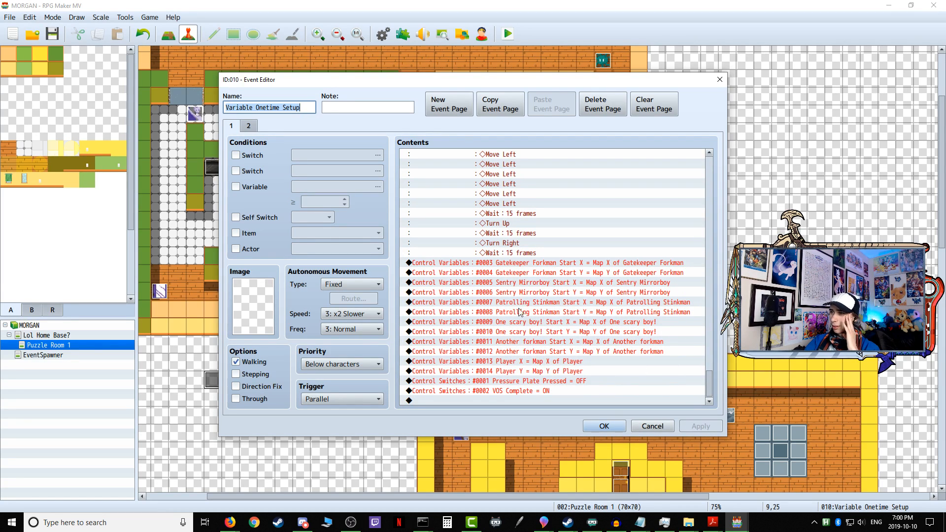
{"action": "left_click", "coordinate": [492, 266]}
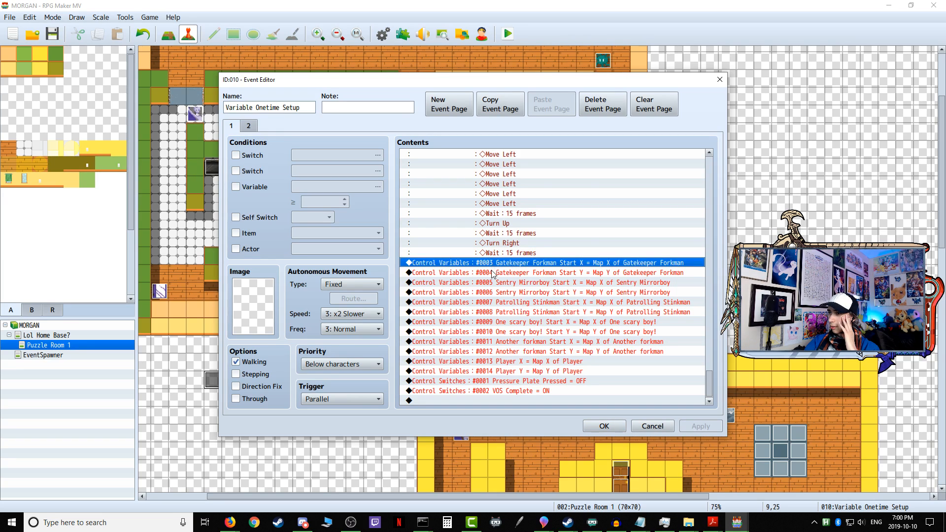
{"action": "left_click", "coordinate": [492, 273]}
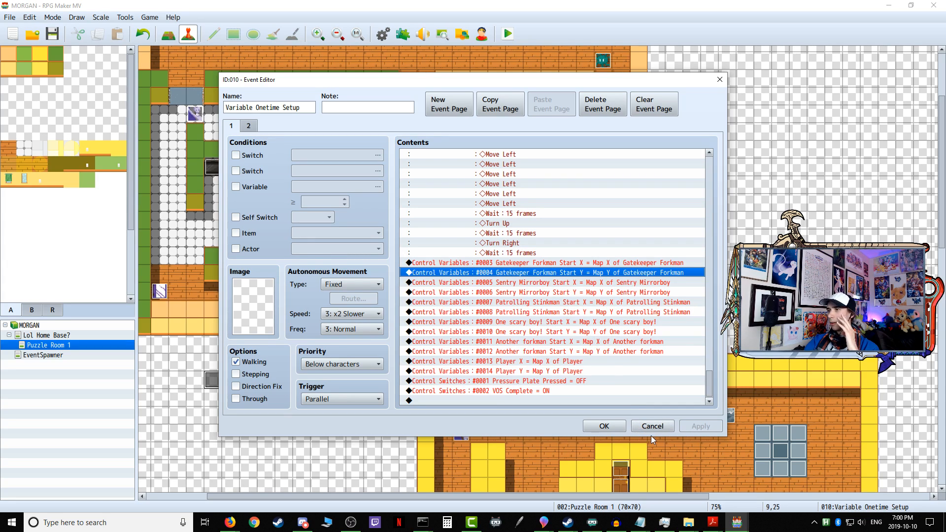
Step: Open the Gatekeeper Forkman Start X variable command and examine variable ranges 0001-0020 and 0021-0036, then leave the variable list without changes
{"action": "right_click", "coordinate": [521, 265]}
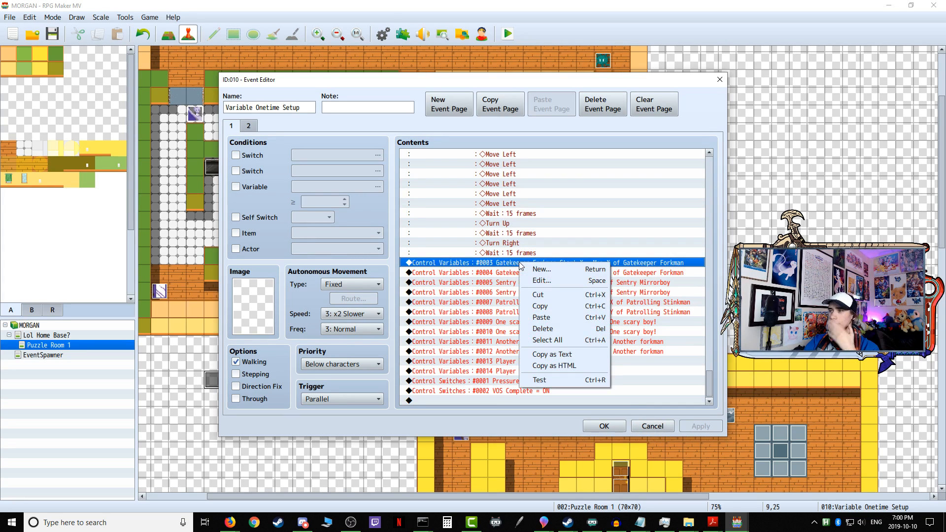
{"action": "left_click", "coordinate": [539, 281]}
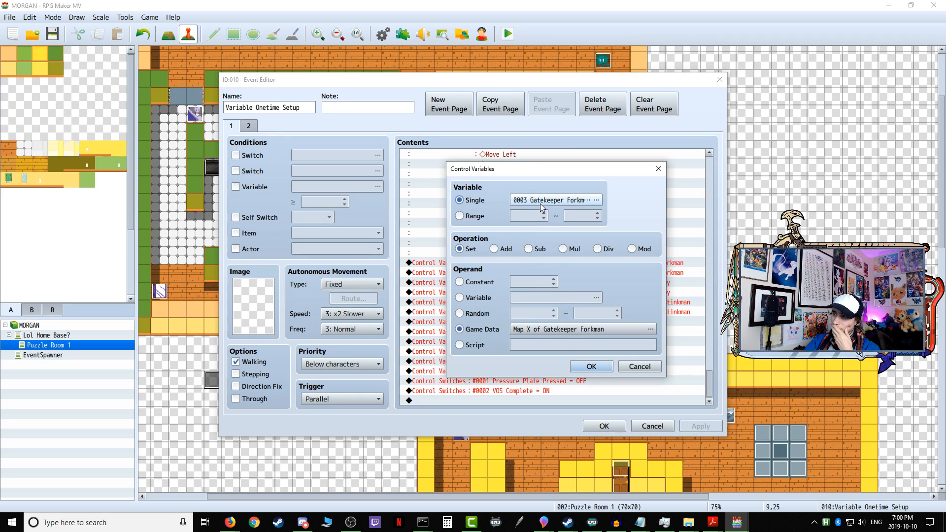
{"action": "left_click", "coordinate": [541, 203]}
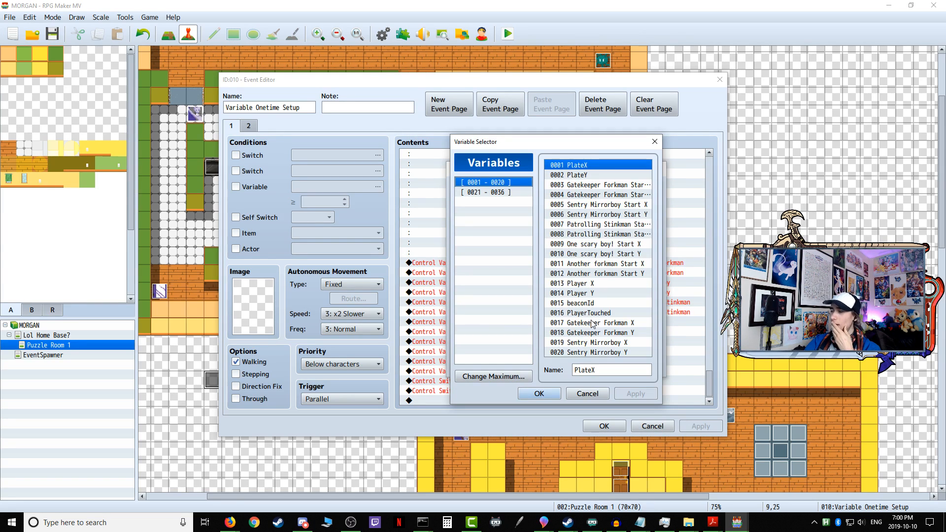
{"action": "left_click", "coordinate": [599, 351]}
{"action": "left_click", "coordinate": [594, 344]}
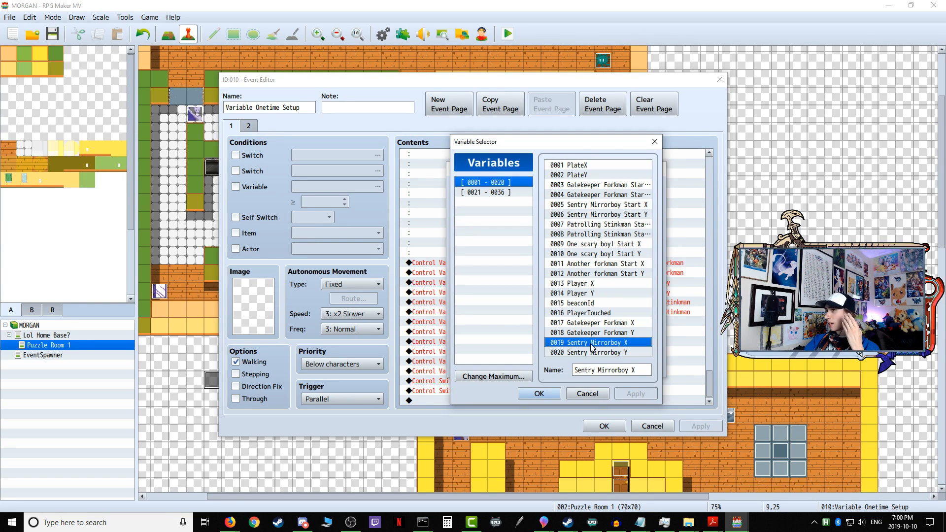
{"action": "left_click", "coordinate": [505, 193]}
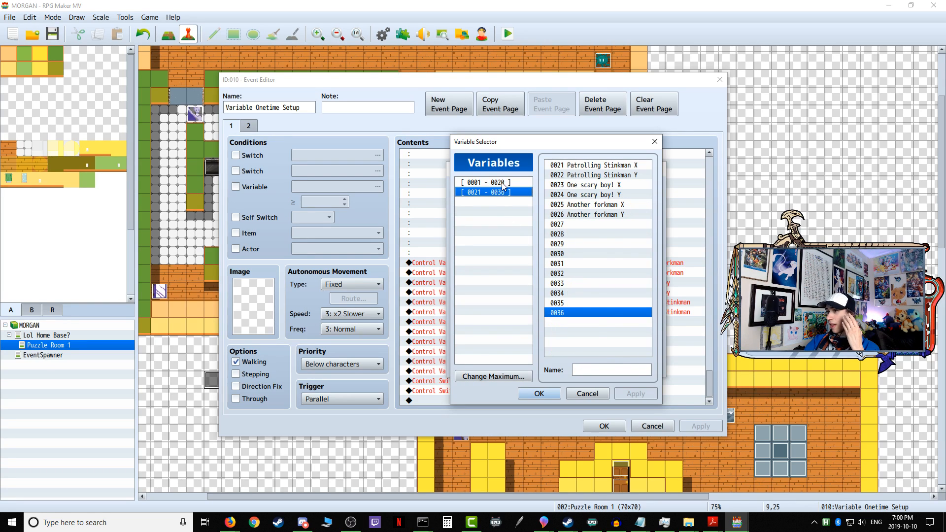
{"action": "left_click", "coordinate": [504, 184]}
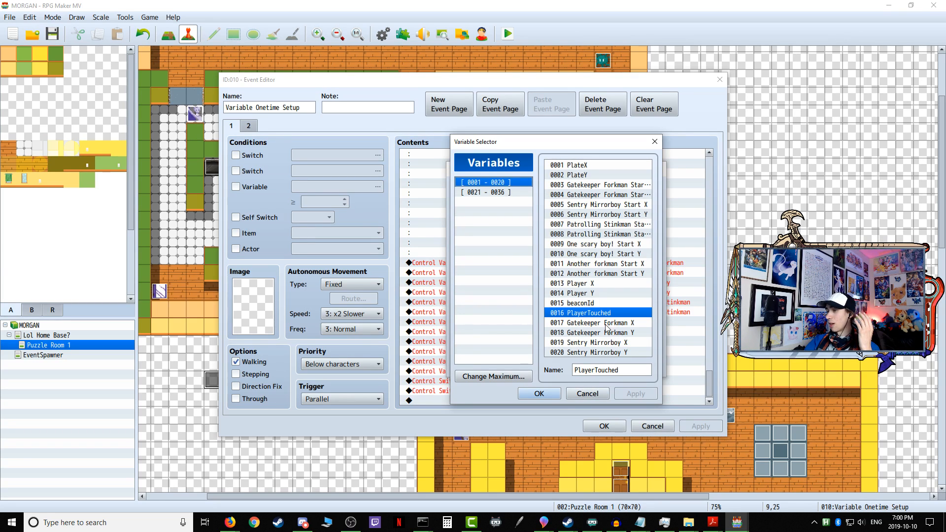
{"action": "left_click_drag", "start_coordinate": [605, 275], "coordinate": [610, 191]}
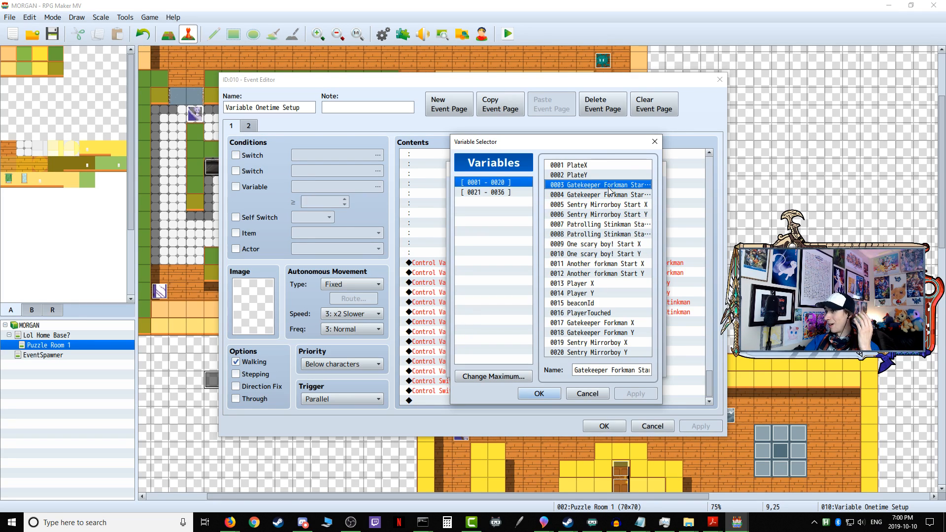
{"action": "left_click", "coordinate": [587, 397]}
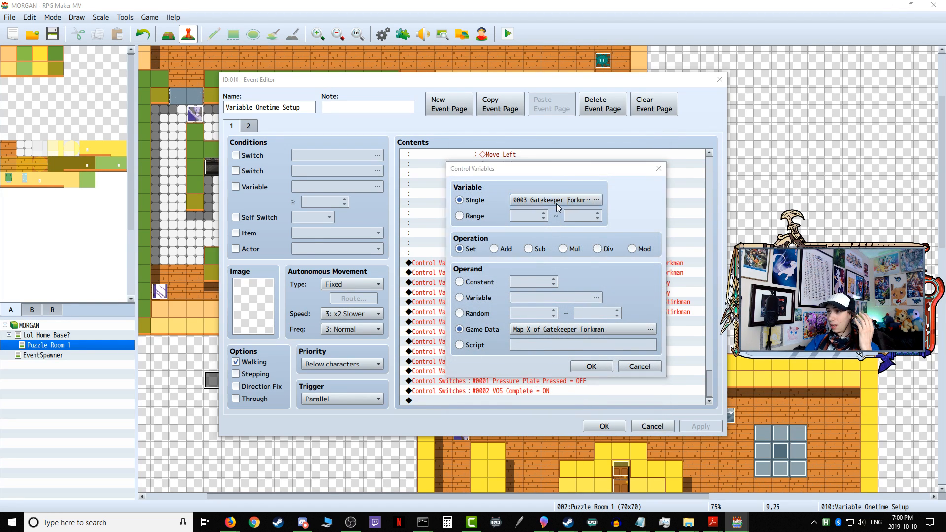
Step: Examine the enemies' start-position variables 0003-0012 and current-position variables 0017-0020 from the Gatekeeper Forkman Start X command's variable list
{"action": "left_click", "coordinate": [557, 203]}
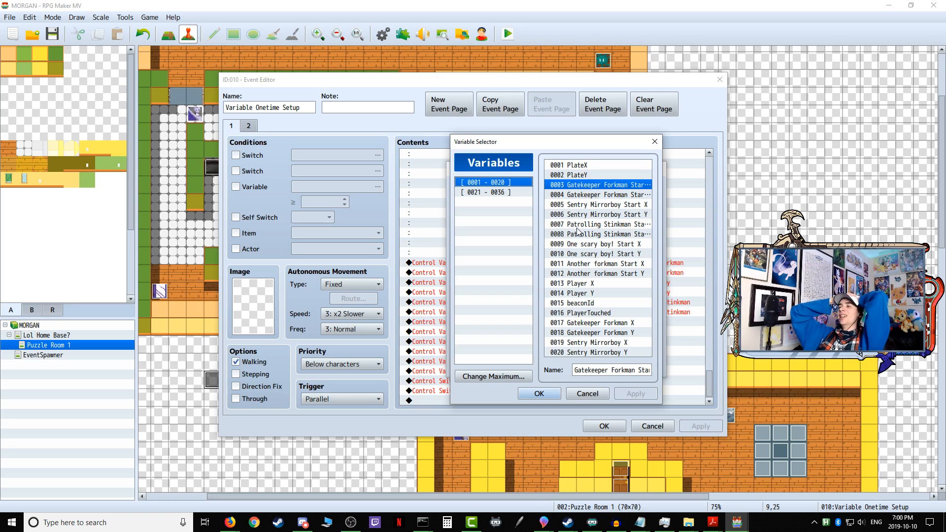
{"action": "left_click", "coordinate": [612, 195]}
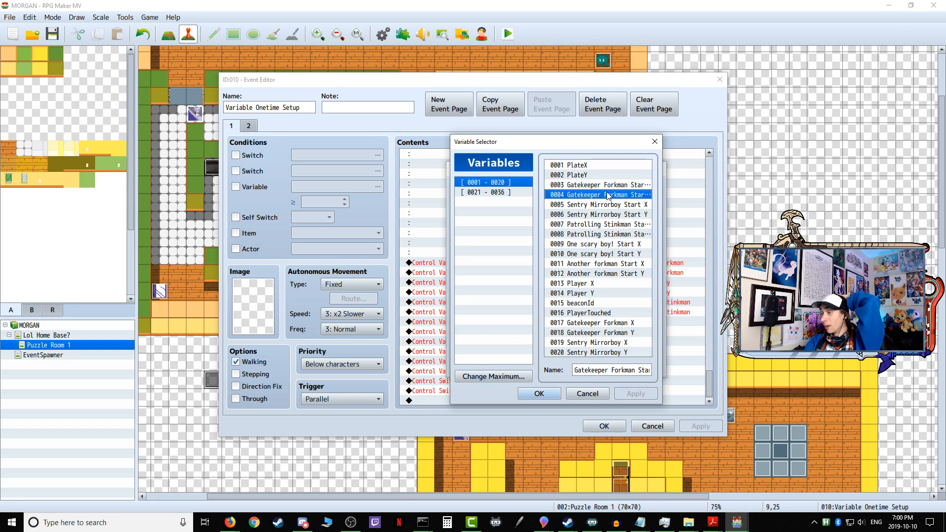
{"action": "left_click", "coordinate": [604, 214]}
{"action": "left_click", "coordinate": [601, 225]}
{"action": "left_click", "coordinate": [601, 234]}
{"action": "left_click", "coordinate": [602, 244]}
{"action": "left_click", "coordinate": [604, 254]}
{"action": "left_click", "coordinate": [604, 268]}
{"action": "left_click", "coordinate": [605, 273]}
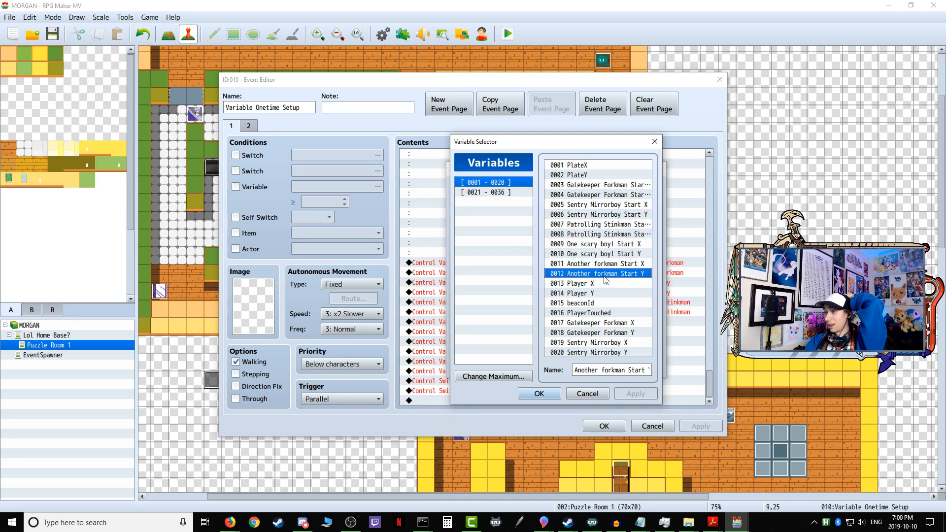
{"action": "left_click", "coordinate": [601, 323]}
{"action": "left_click", "coordinate": [600, 334]}
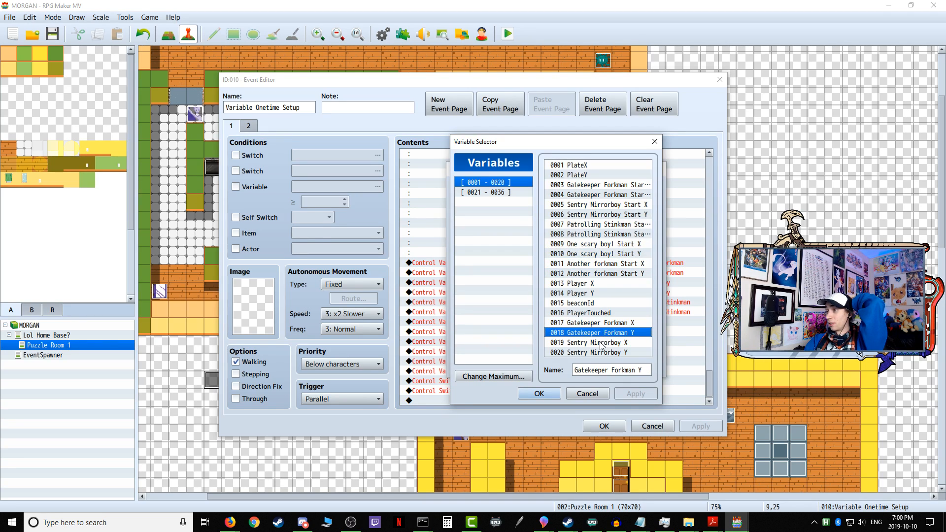
{"action": "left_click", "coordinate": [602, 344]}
{"action": "left_click", "coordinate": [604, 353]}
Step: Compare current-position variables 0021-0026 with One scary boy! Start X and Y, then leave the variable command without changes
{"action": "left_click", "coordinate": [498, 193]}
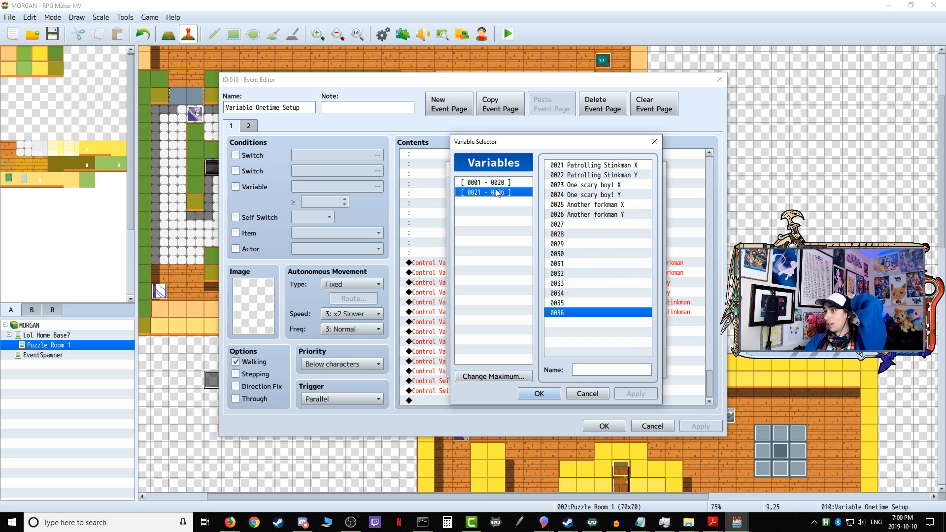
{"action": "left_click", "coordinate": [599, 215]}
{"action": "left_click", "coordinate": [599, 204]}
{"action": "left_click", "coordinate": [599, 195]}
{"action": "left_click", "coordinate": [599, 175]}
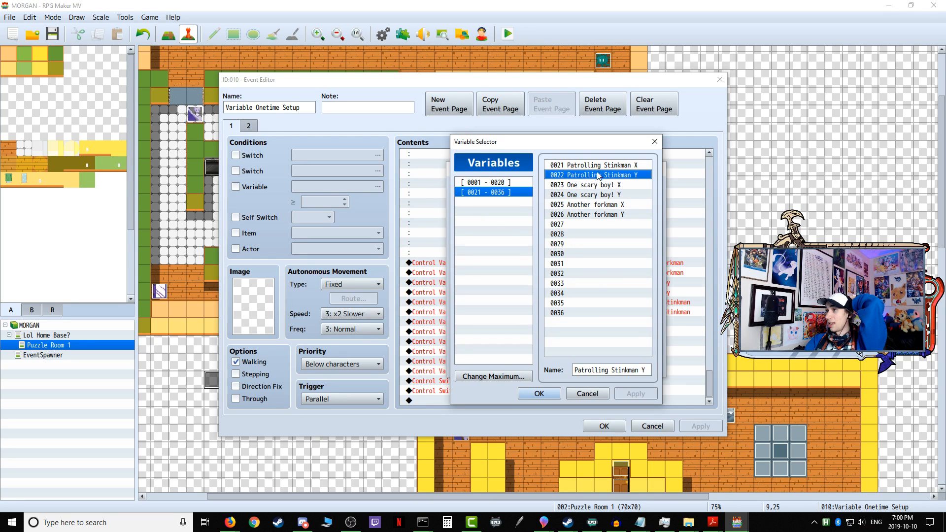
{"action": "left_click", "coordinate": [502, 191]}
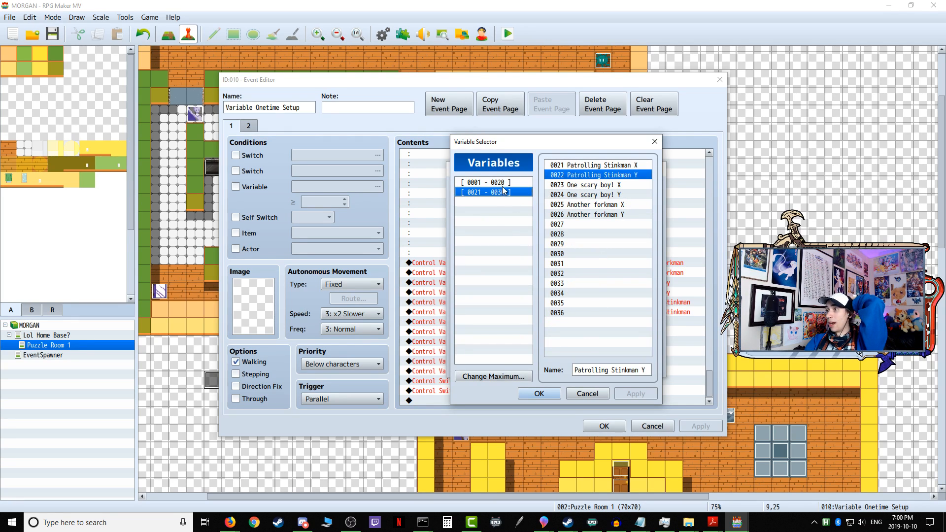
{"action": "left_click", "coordinate": [512, 183]}
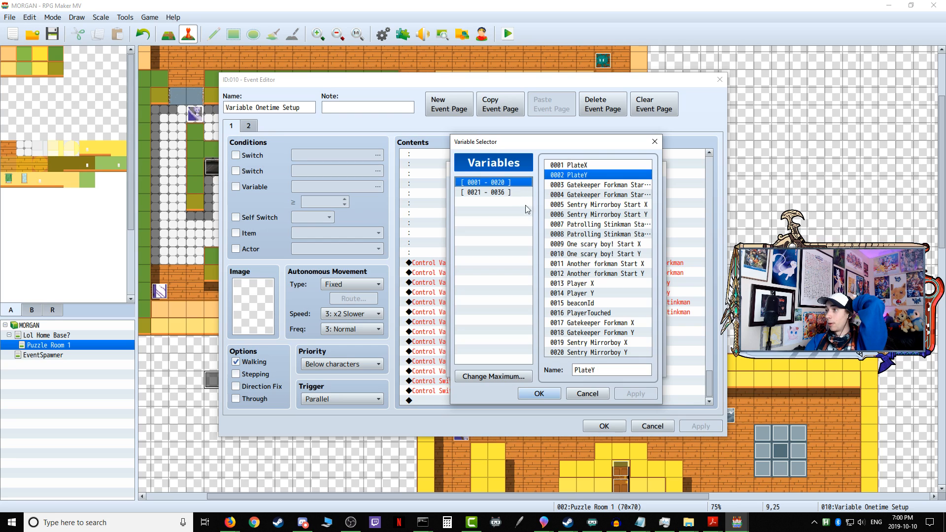
{"action": "left_click", "coordinate": [591, 245]}
{"action": "left_click", "coordinate": [596, 253]}
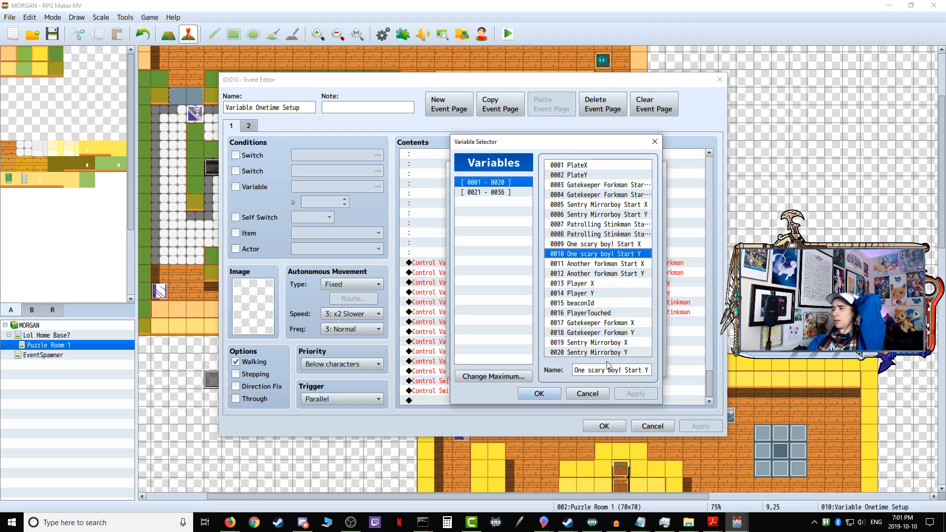
{"action": "left_click", "coordinate": [595, 395]}
{"action": "left_click", "coordinate": [639, 367]}
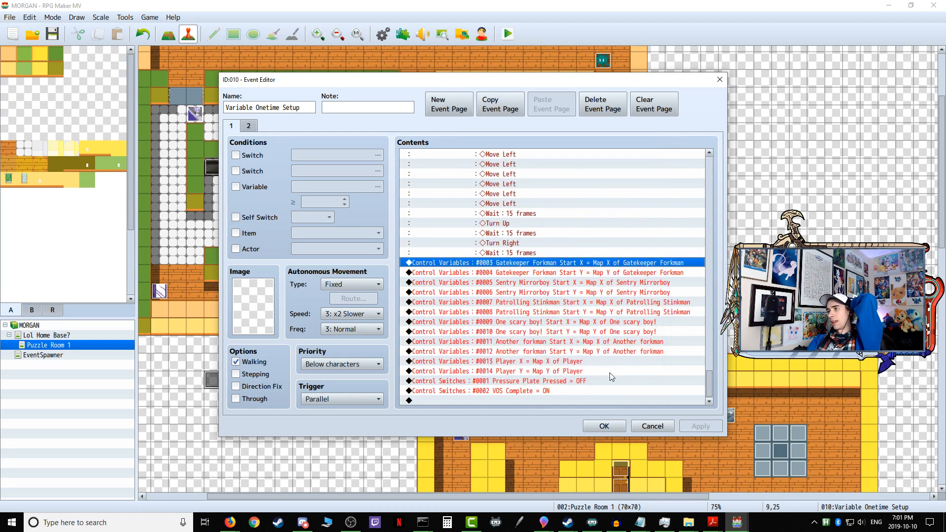
Step: Review the order of One scary boy!'s movement route and the start-position commands on page 1, then close Variable Onetime Setup without changes
{"action": "left_click", "coordinate": [558, 361]}
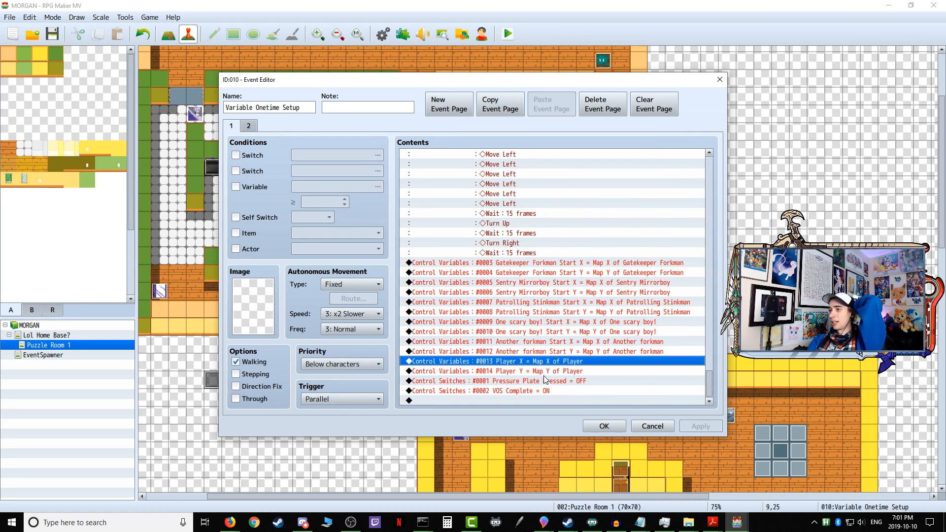
{"action": "left_click_drag", "start_coordinate": [541, 366], "coordinate": [551, 266]}
{"action": "scroll", "coordinate": [552, 276], "scroll_direction": "up", "scroll_amount": 4}
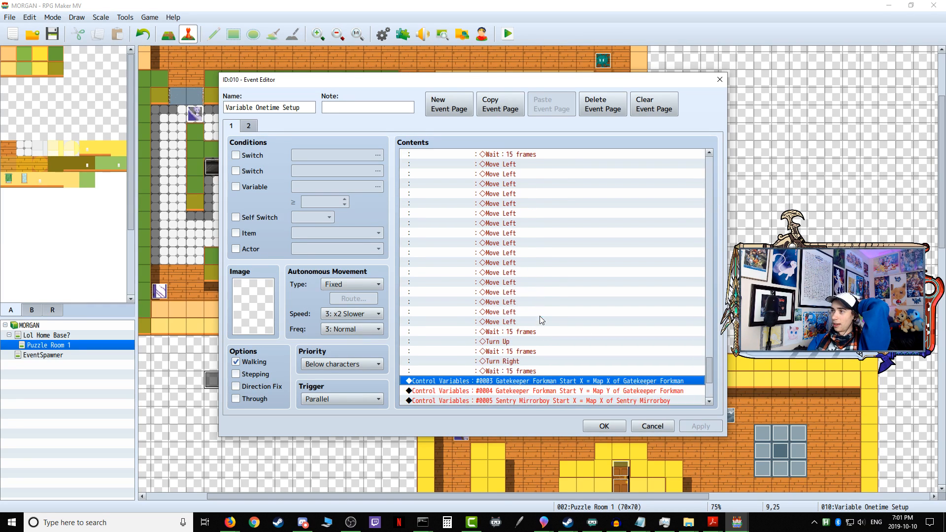
{"action": "left_click_drag", "start_coordinate": [709, 379], "coordinate": [710, 167]}
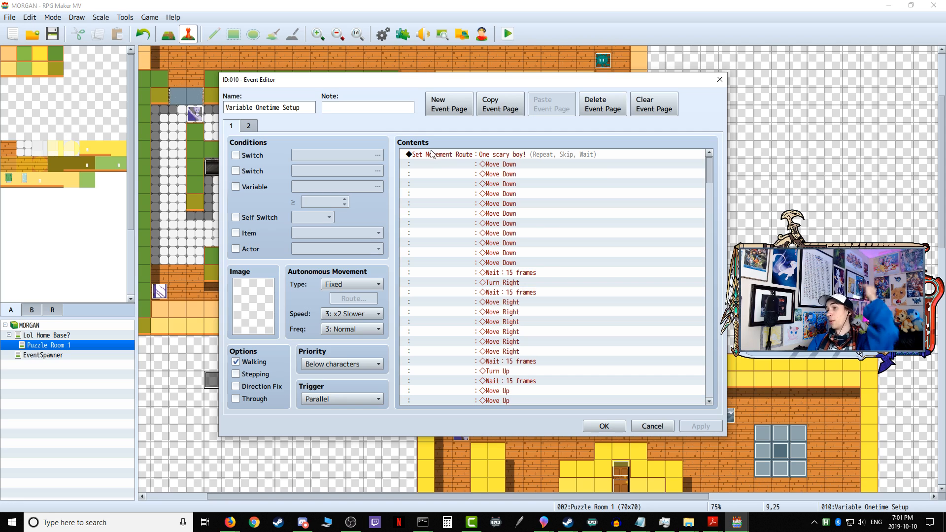
{"action": "left_click_drag", "start_coordinate": [711, 170], "coordinate": [691, 398]}
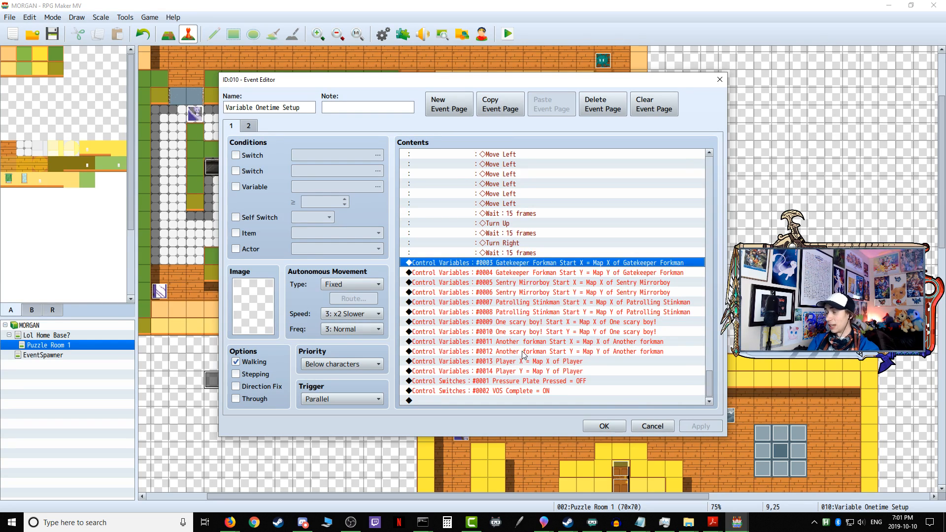
{"action": "left_click", "coordinate": [568, 326]}
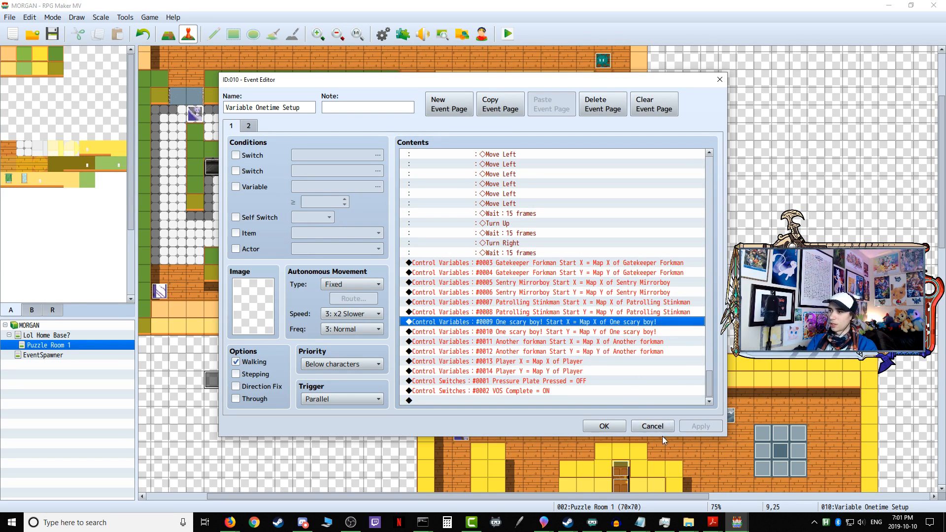
{"action": "left_click", "coordinate": [652, 427]}
Step: Examine the DropBeacon and ResetPath common events in the database, checking which variables each ResetPath script uses
{"action": "left_click", "coordinate": [382, 34]}
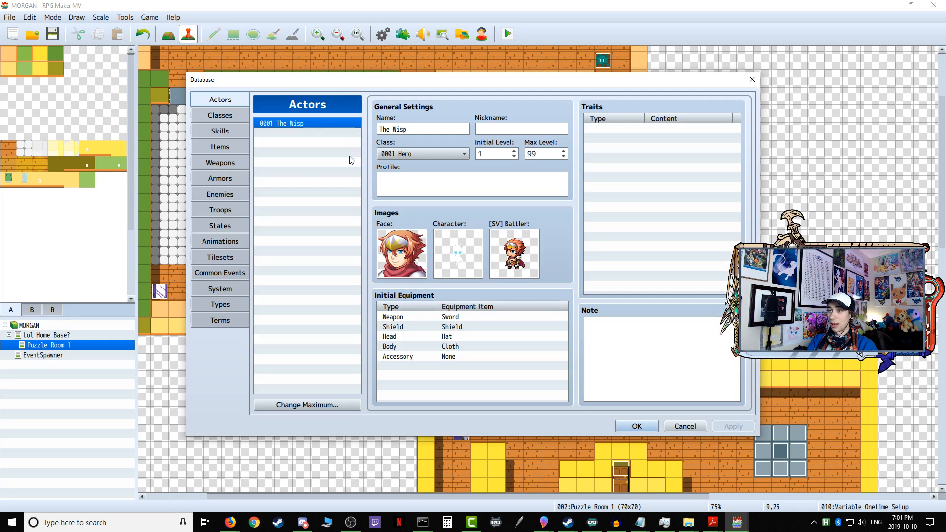
{"action": "left_click", "coordinate": [234, 256]}
{"action": "left_click", "coordinate": [229, 273]}
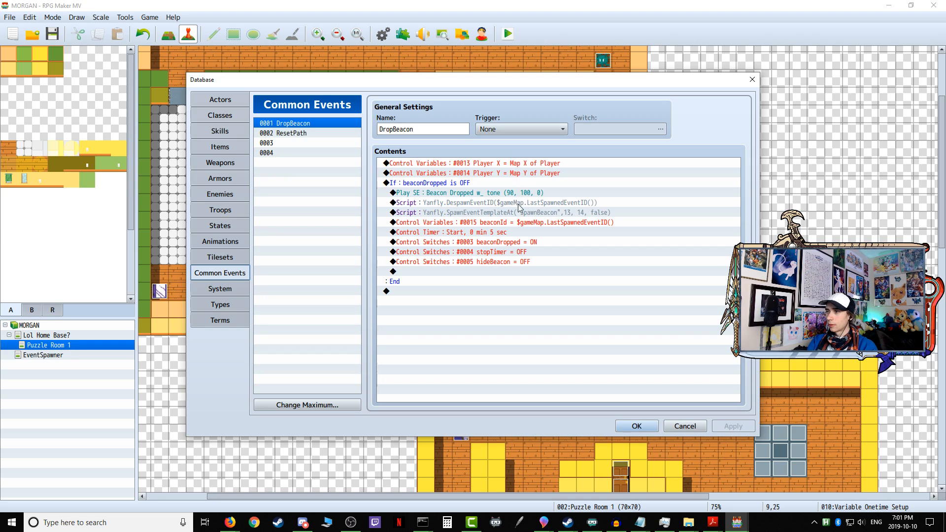
{"action": "left_click", "coordinate": [313, 135]}
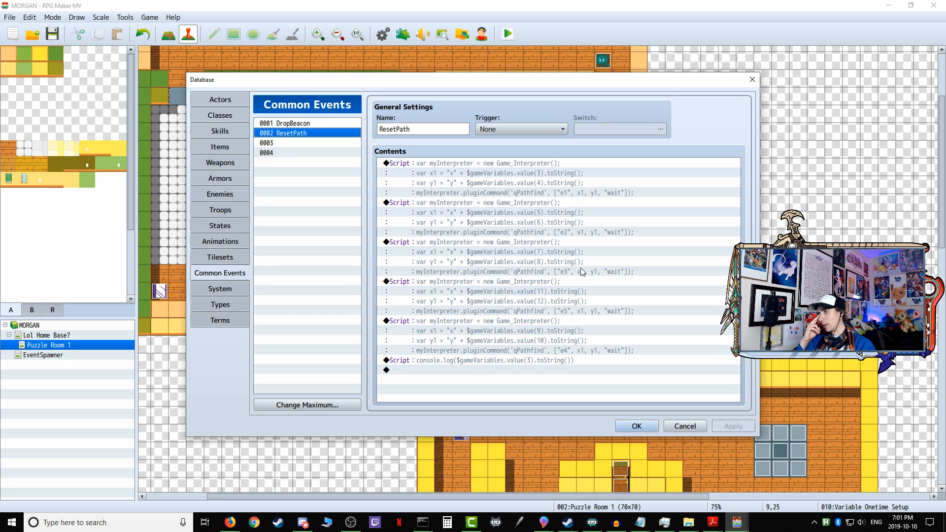
{"action": "left_click", "coordinate": [636, 426]}
Step: Reopen Variable Onetime Setup and recheck page 1 from the opening movement route to the closing variable and switch commands
{"action": "double_click", "coordinate": [207, 380]}
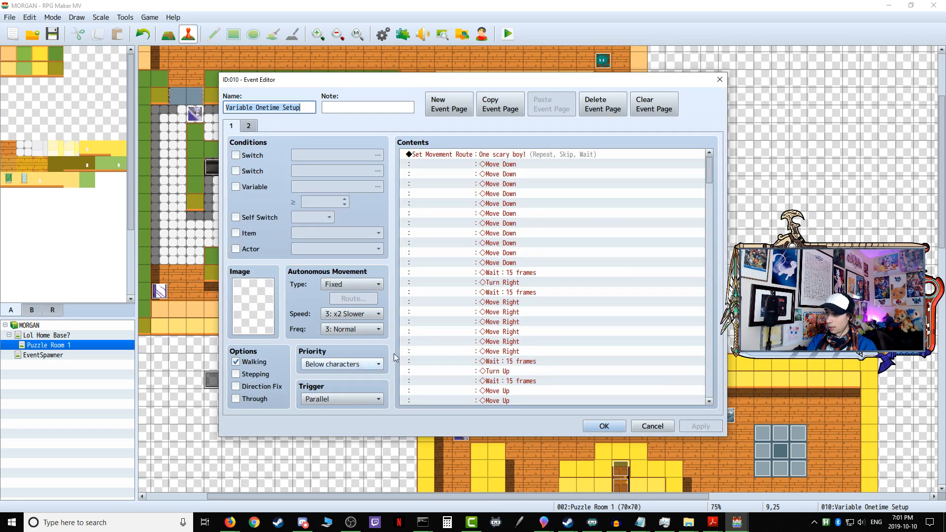
{"action": "scroll", "coordinate": [695, 208], "scroll_direction": "down", "scroll_amount": 2}
{"action": "left_click_drag", "start_coordinate": [711, 181], "coordinate": [700, 407]}
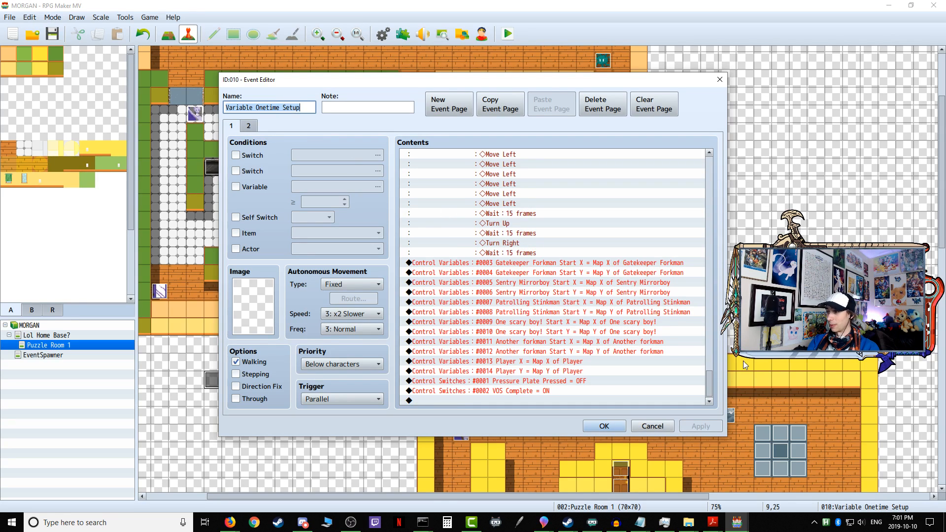
{"action": "left_click_drag", "start_coordinate": [710, 382], "coordinate": [708, 165]}
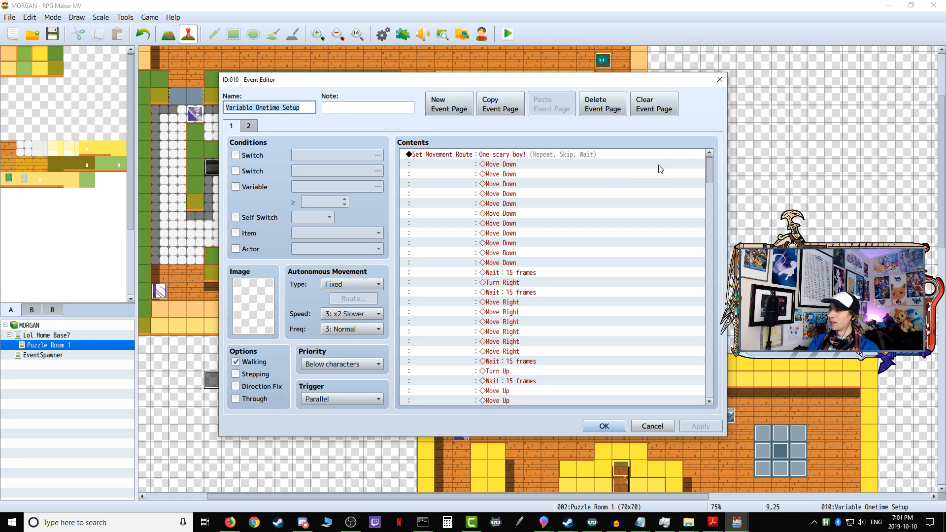
{"action": "left_click_drag", "start_coordinate": [709, 170], "coordinate": [688, 404]}
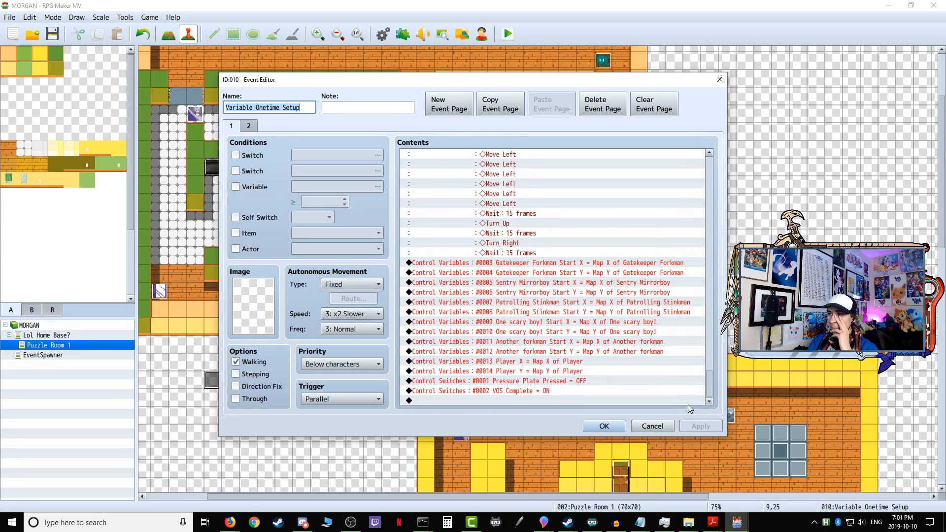
Step: Compare the Player X and Player Y commands in Variable Onetime Setup with those in Variable Continuous Setup, leaving both events unchanged
{"action": "left_click", "coordinate": [537, 351]}
{"action": "left_click", "coordinate": [557, 324]}
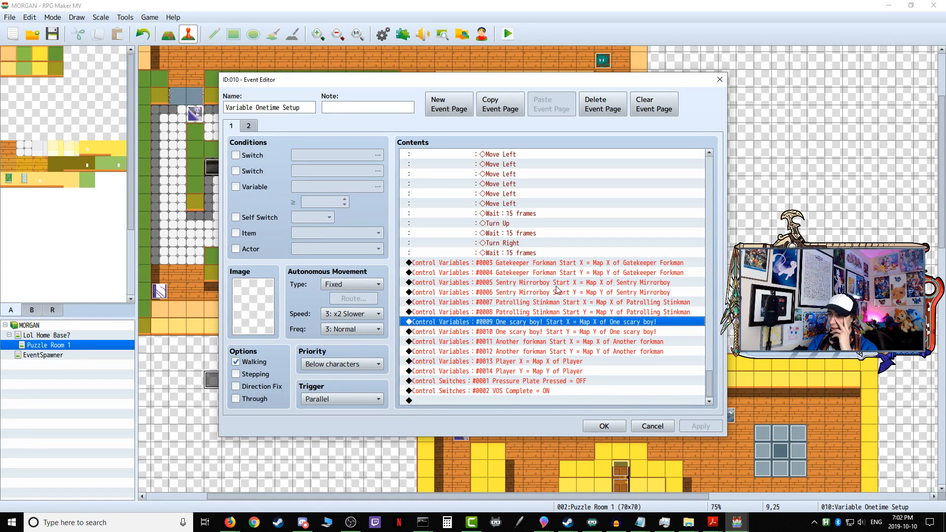
{"action": "left_click", "coordinate": [540, 361]}
{"action": "left_click", "coordinate": [539, 371]}
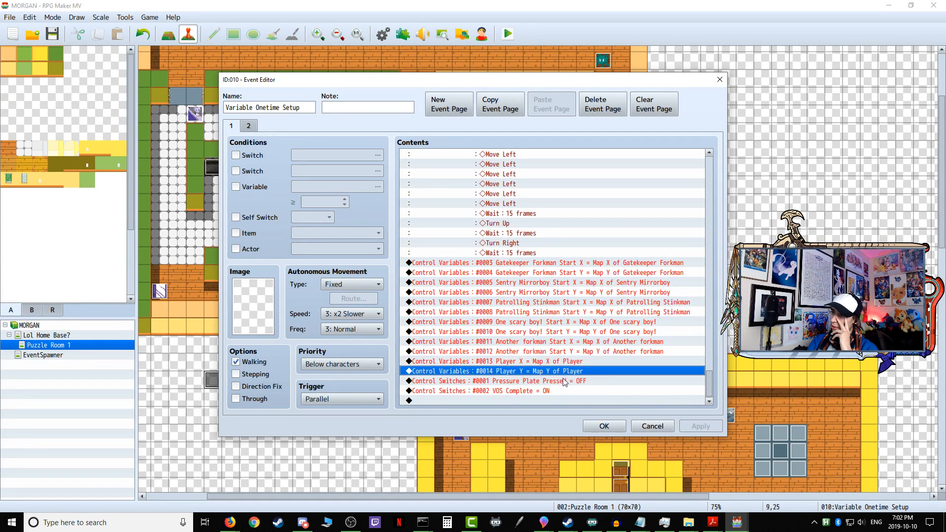
{"action": "left_click", "coordinate": [652, 426]}
{"action": "double_click", "coordinate": [231, 380]}
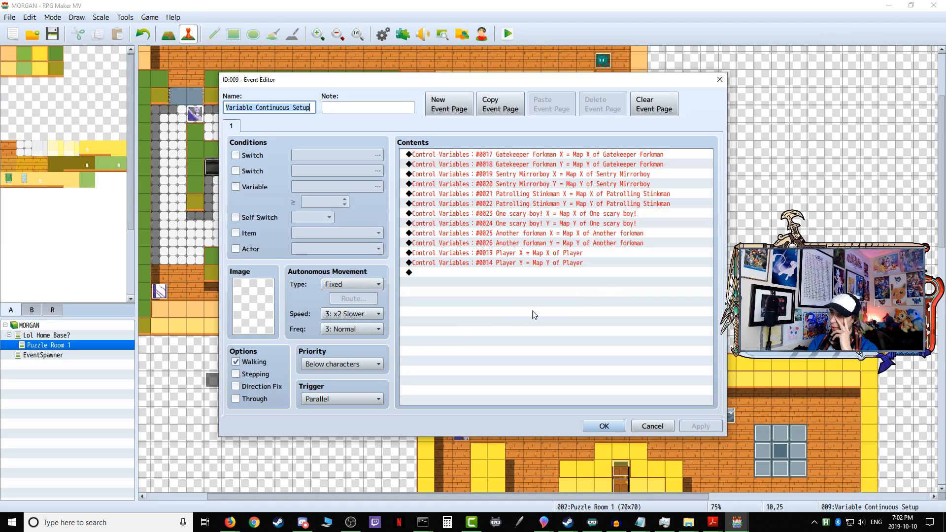
{"action": "left_click", "coordinate": [652, 426]}
Step: Delete the Player X and Player Y variable commands from page 1 of Variable Onetime Setup and save the event
{"action": "double_click", "coordinate": [212, 380]}
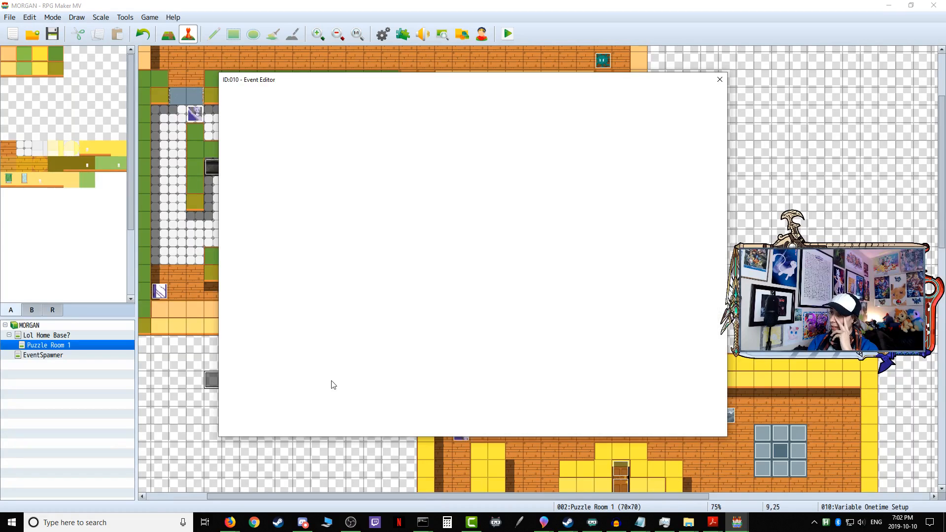
{"action": "left_click_drag", "start_coordinate": [710, 174], "coordinate": [693, 437]}
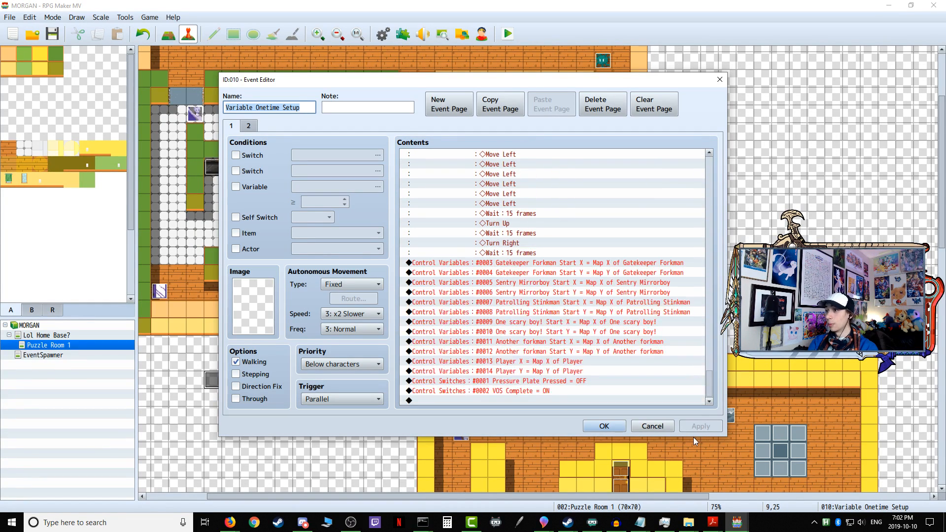
{"action": "left_click", "coordinate": [518, 371]}
{"action": "left_click", "coordinate": [522, 362]}
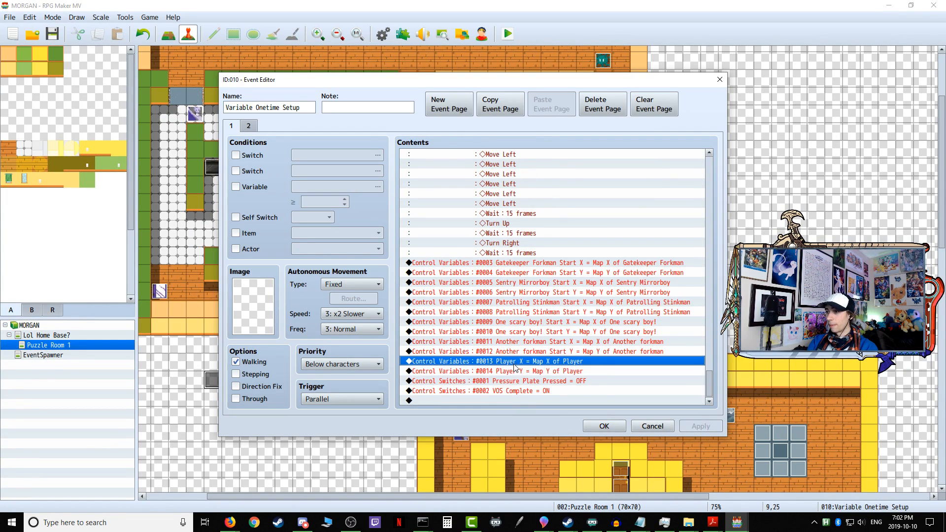
{"action": "right_click", "coordinate": [516, 364]}
{"action": "left_click", "coordinate": [537, 418]}
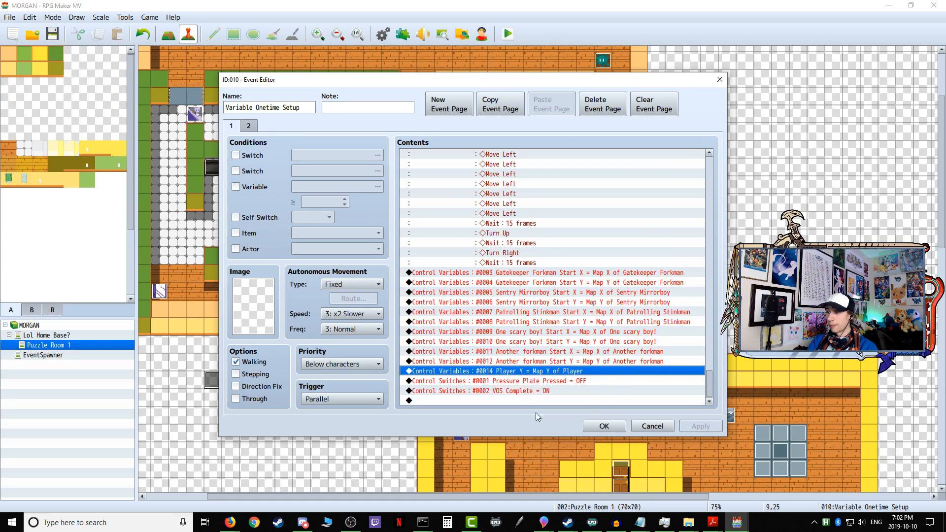
{"action": "right_click", "coordinate": [525, 373]}
{"action": "left_click", "coordinate": [550, 438]}
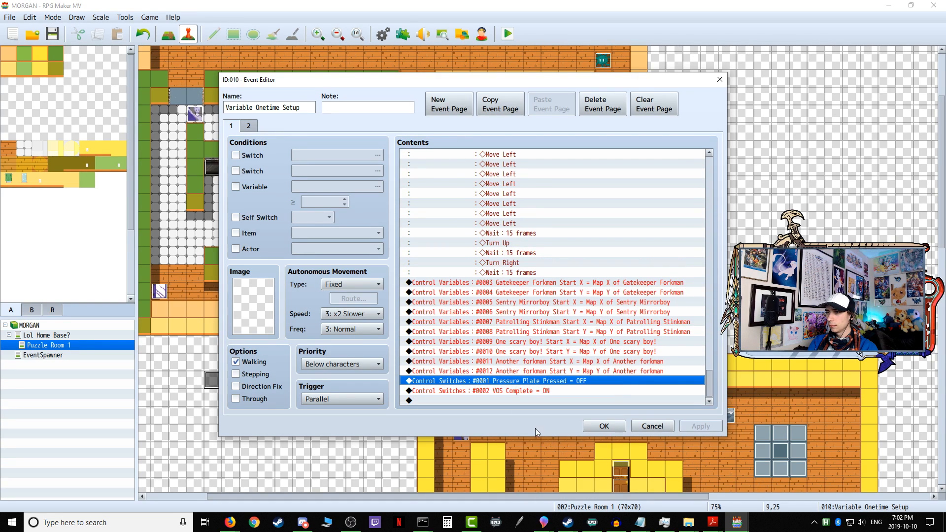
{"action": "left_click", "coordinate": [616, 427]}
Step: Examine the Pressure Plate event's conditions comparing each enemy's start position with PlateX and PlateY, then close it without changes
{"action": "double_click", "coordinate": [251, 385]}
{"action": "scroll", "coordinate": [518, 266], "scroll_direction": "down", "scroll_amount": 2}
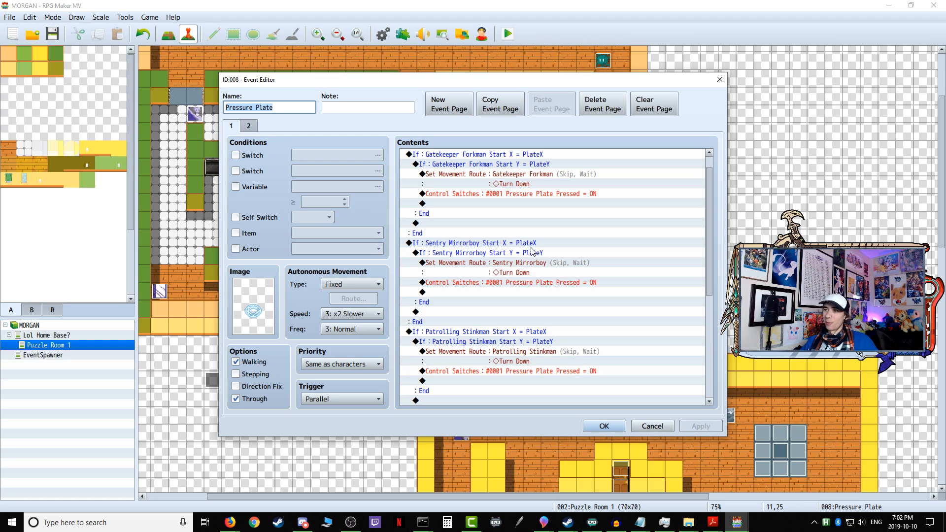
{"action": "left_click", "coordinate": [522, 244]}
{"action": "scroll", "coordinate": [531, 268], "scroll_direction": "down", "scroll_amount": 5}
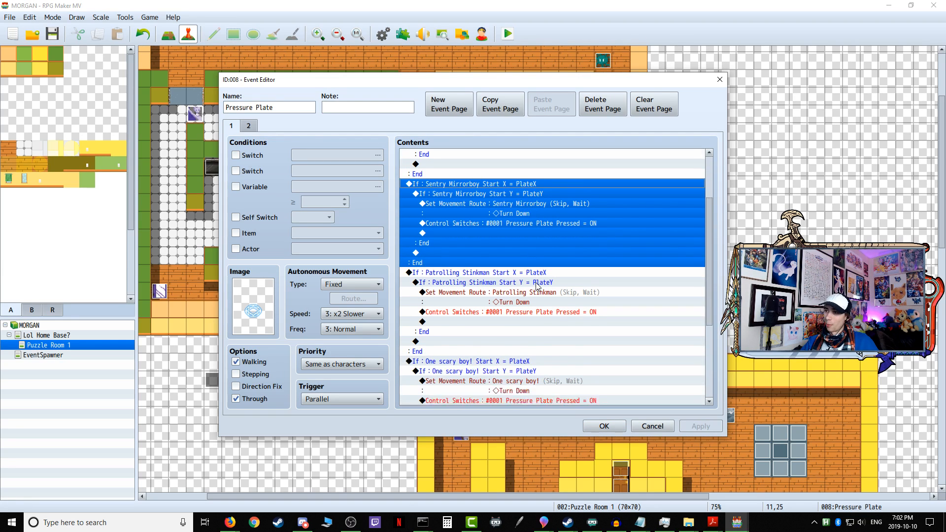
{"action": "left_click", "coordinate": [658, 430]}
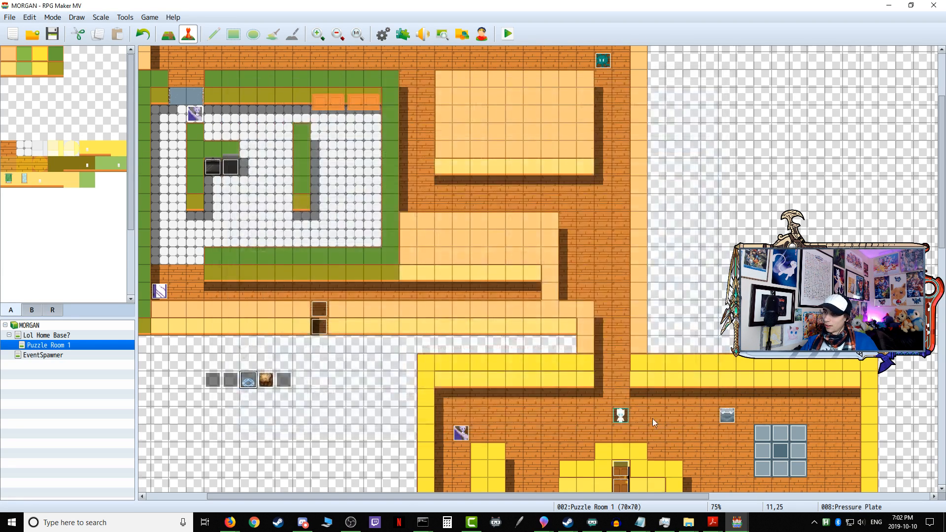
Step: Check the TV event's text command in the lower room, then close the event without changes
{"action": "scroll", "coordinate": [651, 417], "scroll_direction": "down", "scroll_amount": 5}
{"action": "scroll", "coordinate": [644, 411], "scroll_direction": "down", "scroll_amount": 1}
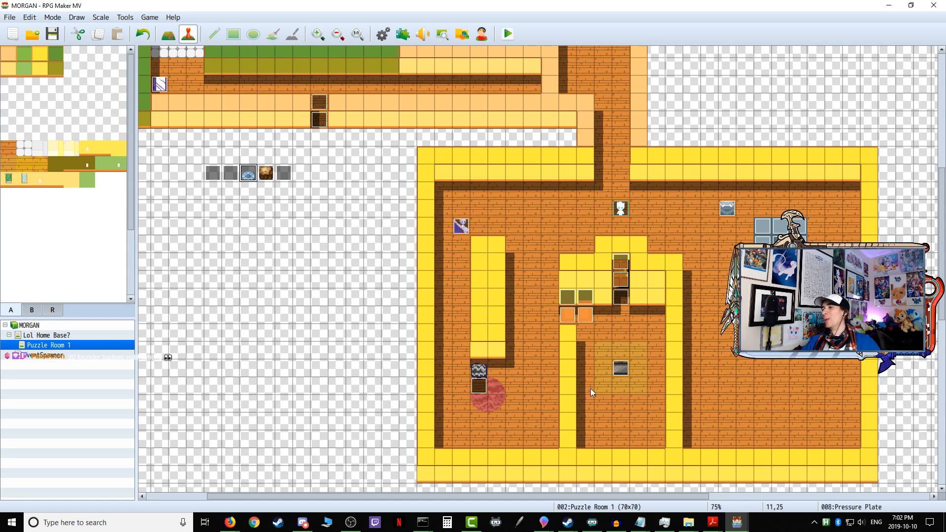
{"action": "double_click", "coordinate": [471, 386]}
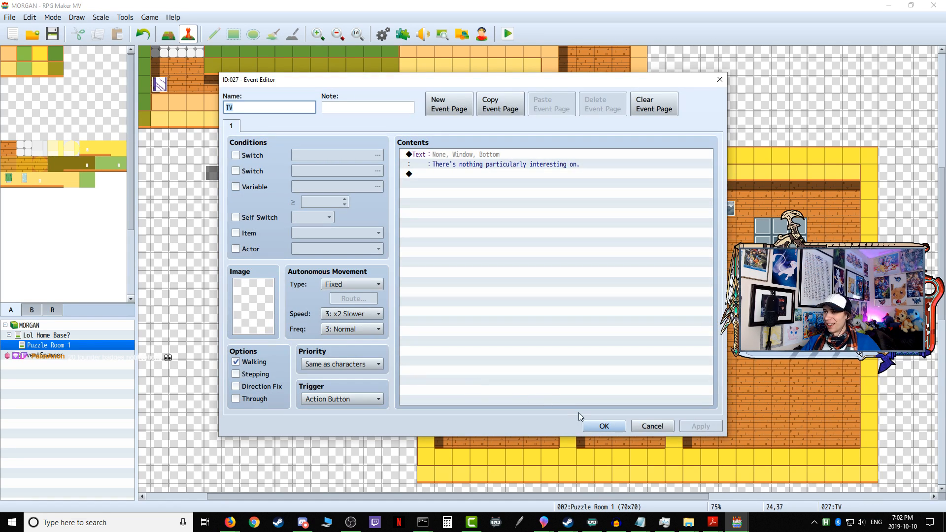
{"action": "left_click", "coordinate": [656, 426]}
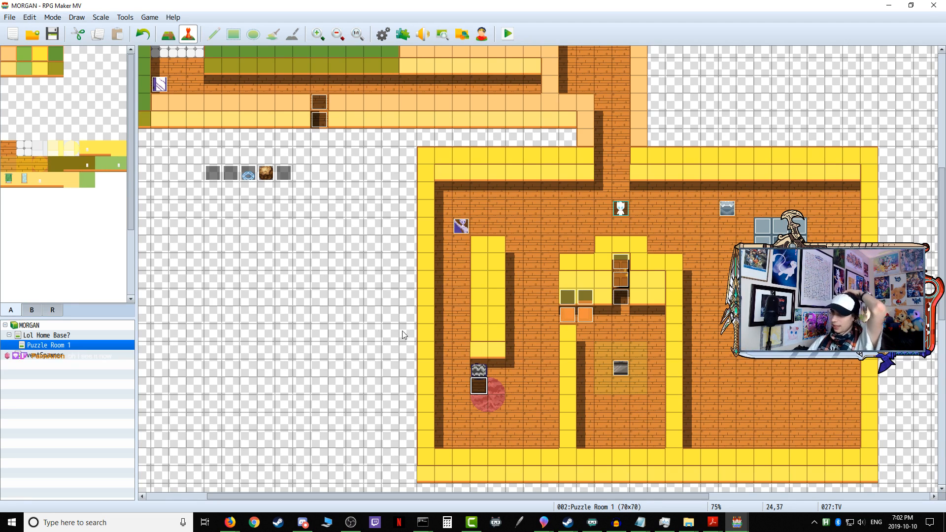
Step: Review the enemy and player position commands in Variable Continuous Setup, then close the event without changes
{"action": "double_click", "coordinate": [228, 171]}
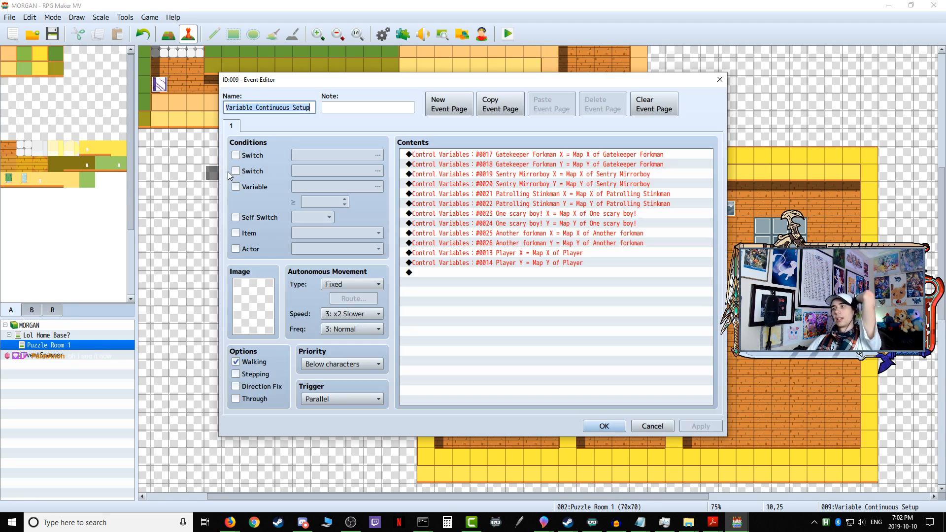
{"action": "left_click", "coordinate": [652, 427]}
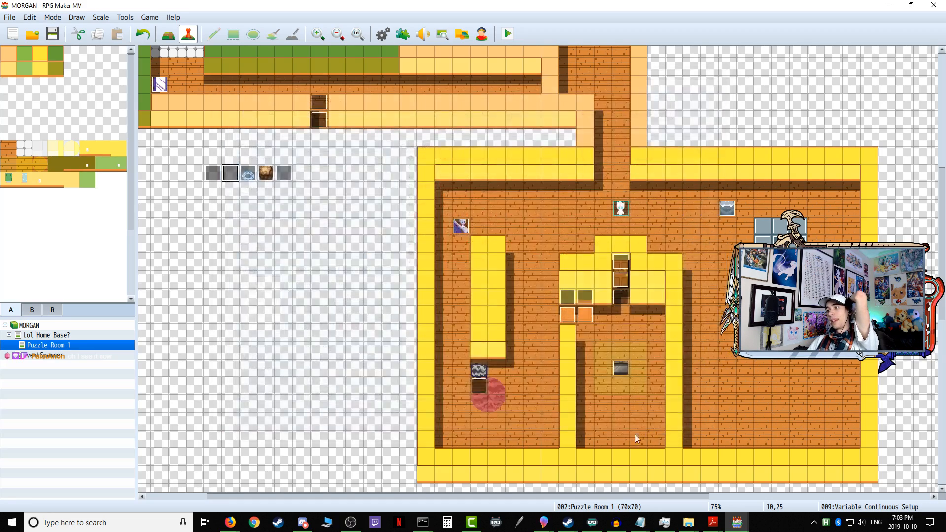
{"action": "scroll", "coordinate": [584, 452], "scroll_direction": "up", "scroll_amount": 10}
{"action": "scroll", "coordinate": [584, 452], "scroll_direction": "up", "scroll_amount": 2}
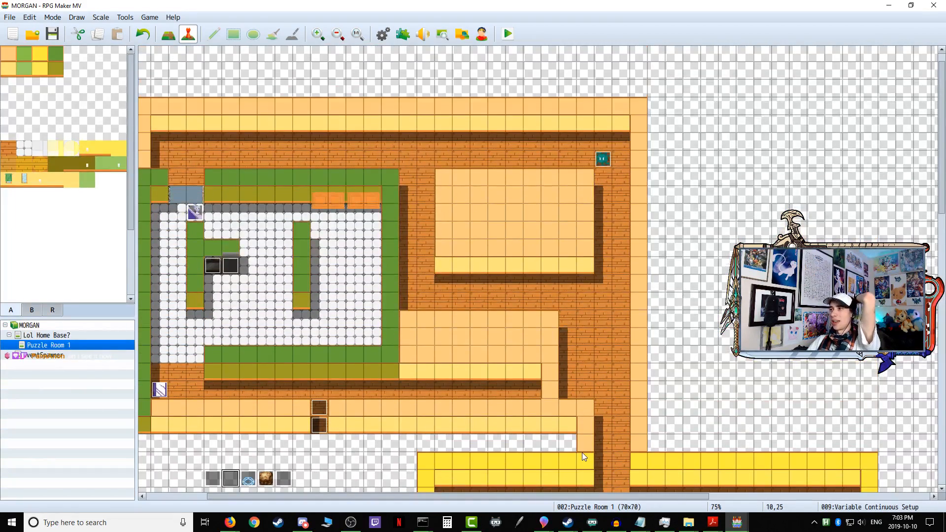
{"action": "scroll", "coordinate": [551, 437], "scroll_direction": "down", "scroll_amount": 2}
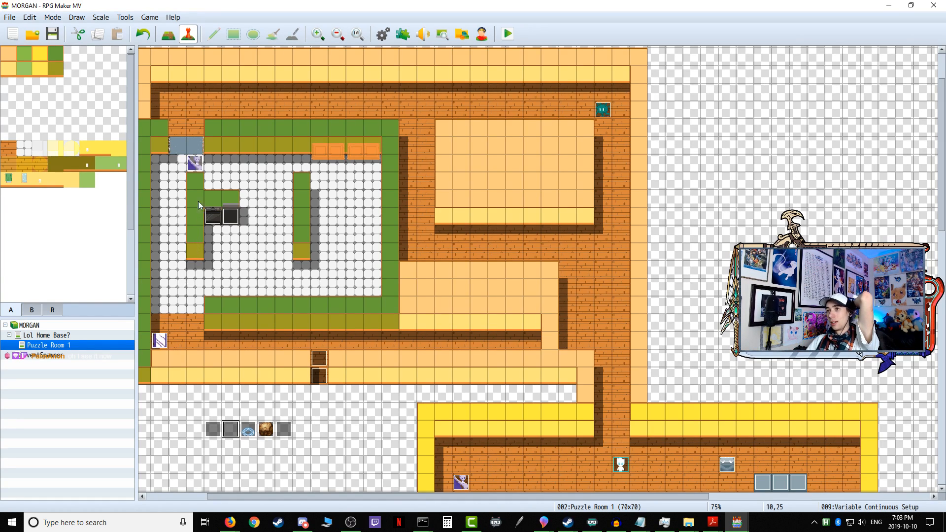
Step: Compare the position commands in Variable Continuous Setup with the enemy start-position commands in Variable Onetime Setup, leaving both events unchanged
{"action": "double_click", "coordinate": [231, 431]}
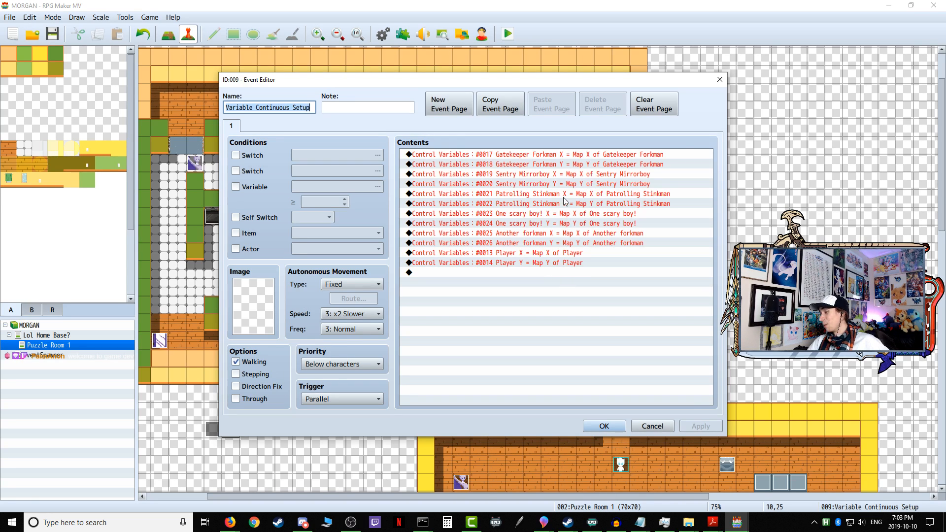
{"action": "left_click", "coordinate": [649, 424]}
{"action": "double_click", "coordinate": [213, 429]}
{"action": "left_click_drag", "start_coordinate": [711, 166], "coordinate": [696, 401]}
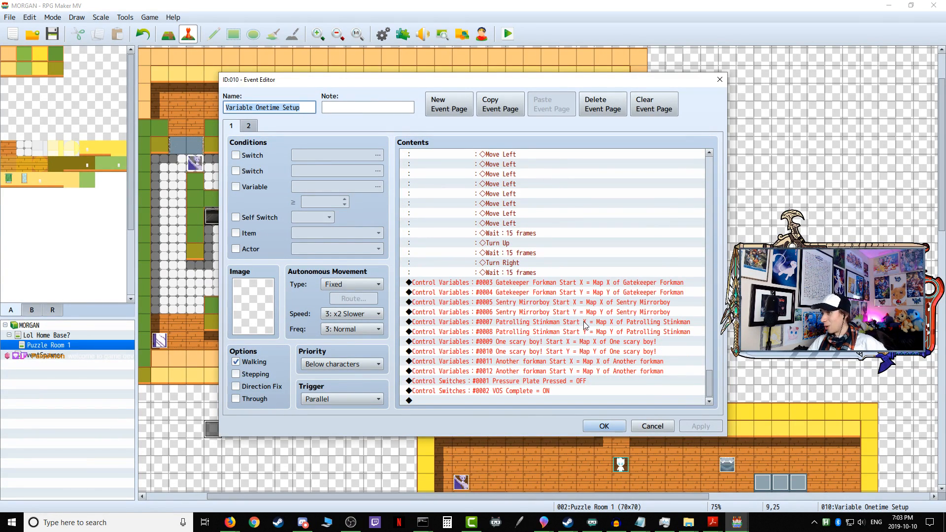
{"action": "left_click", "coordinate": [638, 422]}
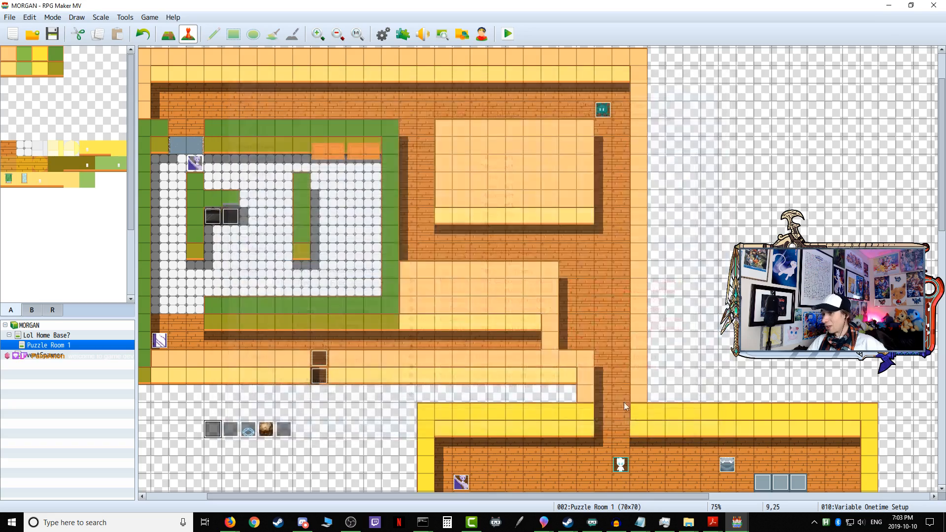
Step: Examine the Pressure Plate event's start-position conditions from Gatekeeper Forkman to Another forkman, then close it without changes
{"action": "scroll", "coordinate": [576, 364], "scroll_direction": "down", "scroll_amount": 5}
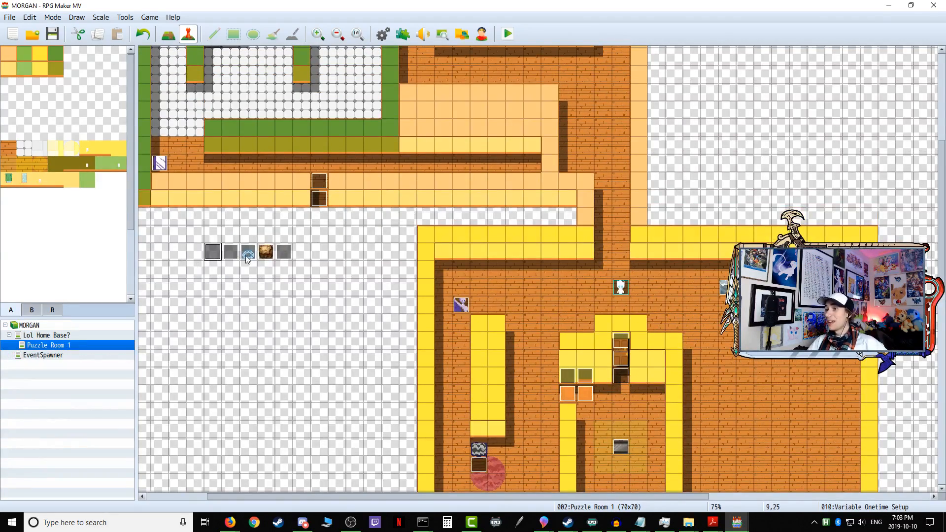
{"action": "double_click", "coordinate": [247, 253]}
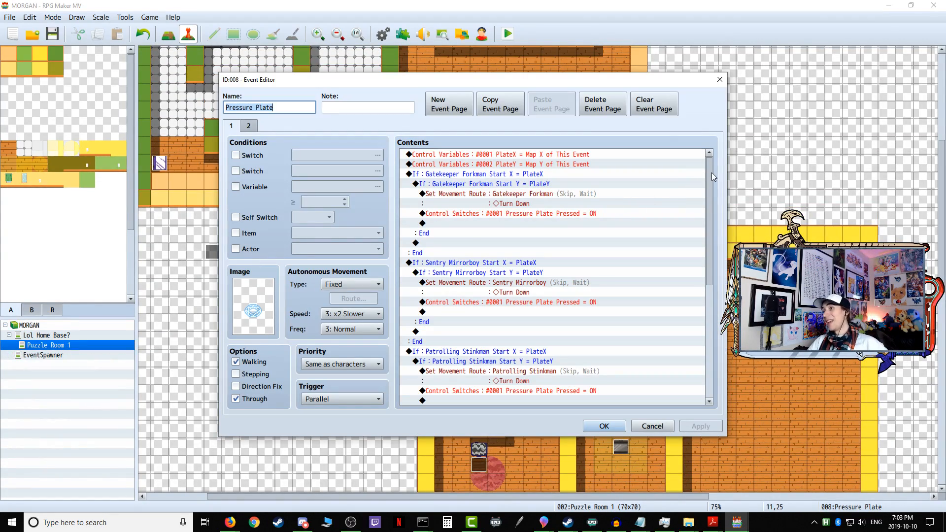
{"action": "left_click", "coordinate": [495, 177]}
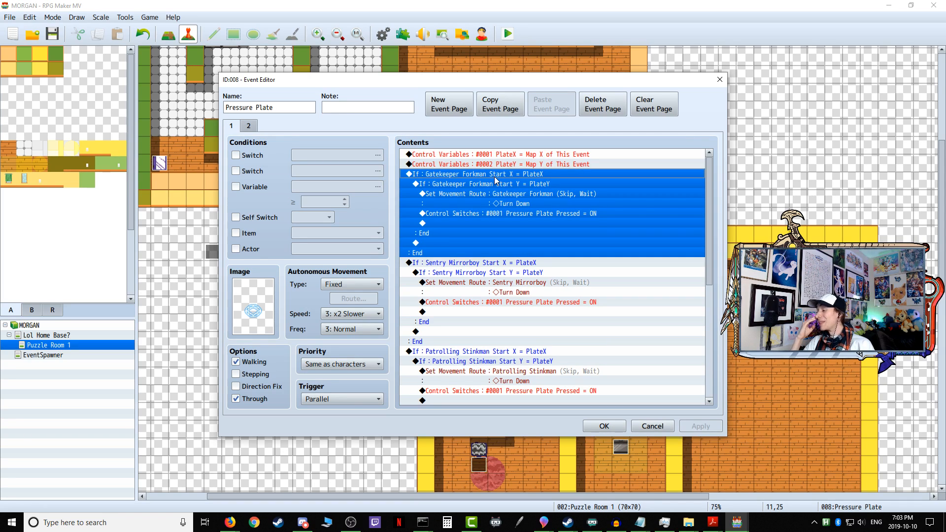
{"action": "left_click_drag", "start_coordinate": [712, 184], "coordinate": [695, 369]}
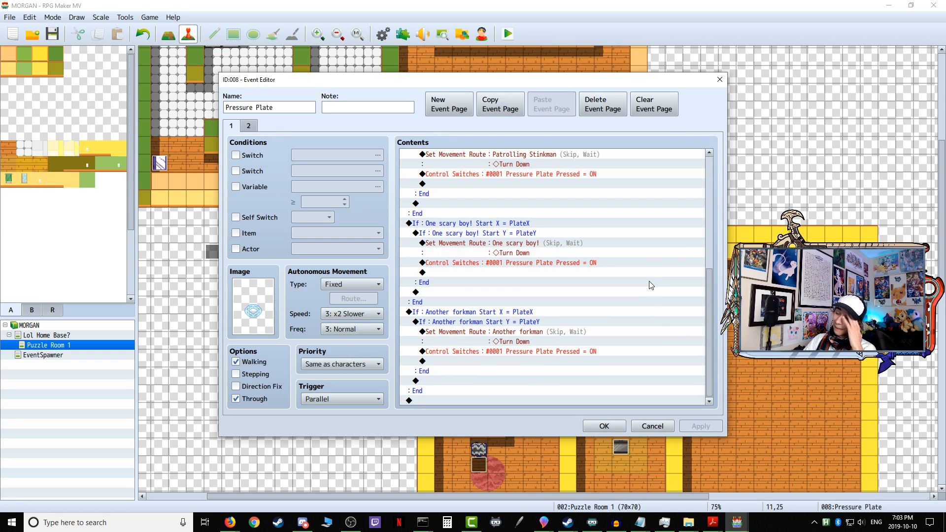
{"action": "left_click", "coordinate": [485, 313]}
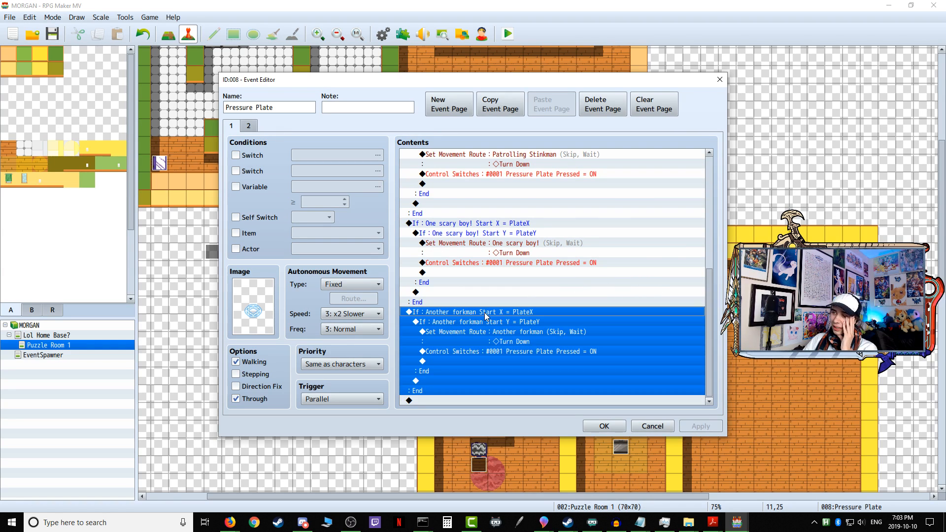
{"action": "left_click", "coordinate": [636, 427]}
Step: Examine EV021, the centre tile of the 3x3 plate, for its enemy position conditions through Another forkman, leaving it unchanged
{"action": "scroll", "coordinate": [631, 385], "scroll_direction": "down", "scroll_amount": 3}
{"action": "double_click", "coordinate": [249, 194]}
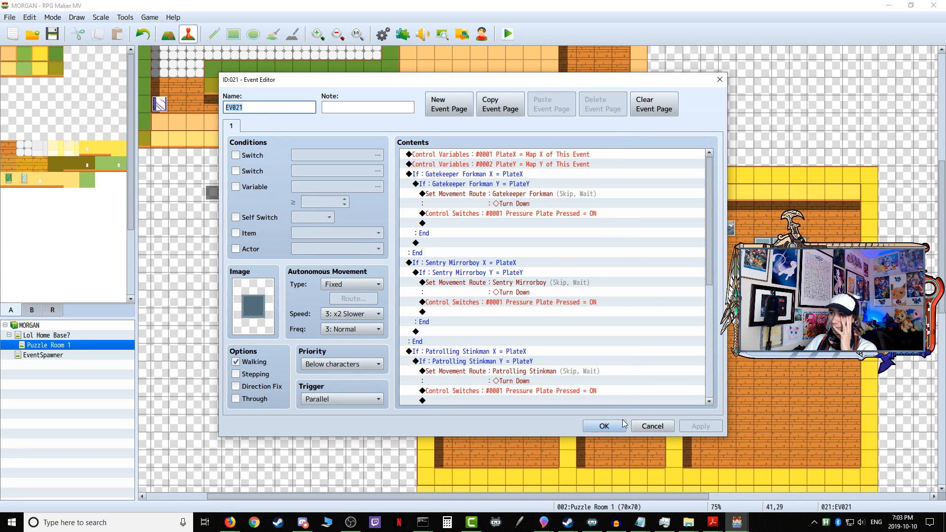
{"action": "scroll", "coordinate": [531, 381], "scroll_direction": "down", "scroll_amount": 7}
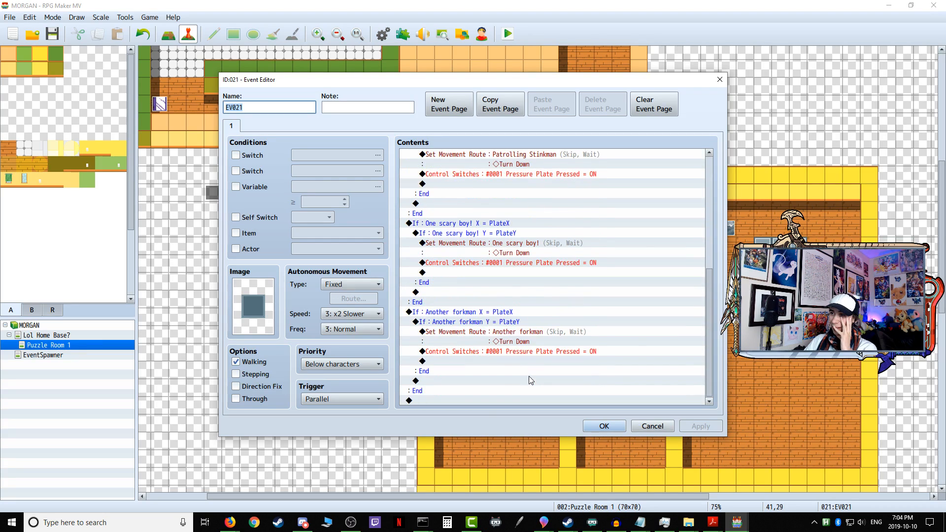
{"action": "left_click", "coordinate": [488, 314]}
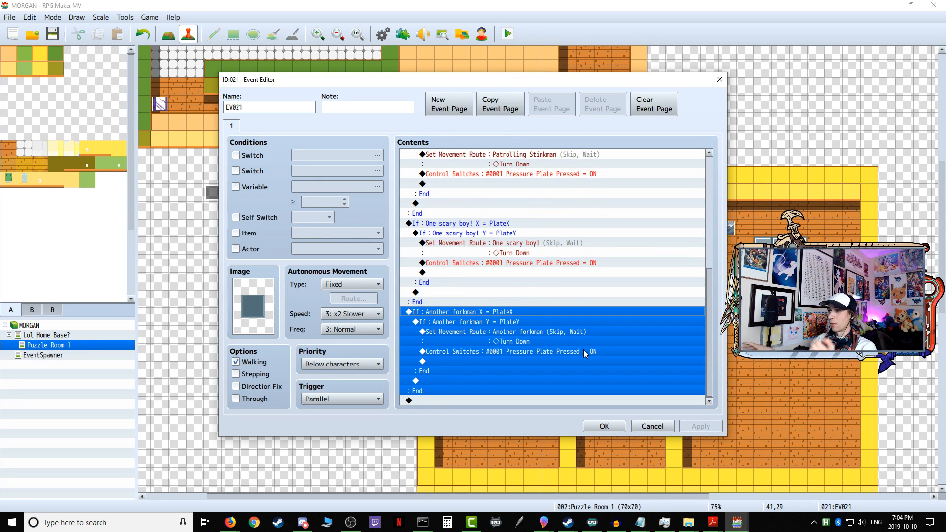
{"action": "scroll", "coordinate": [585, 354], "scroll_direction": "up", "scroll_amount": 8}
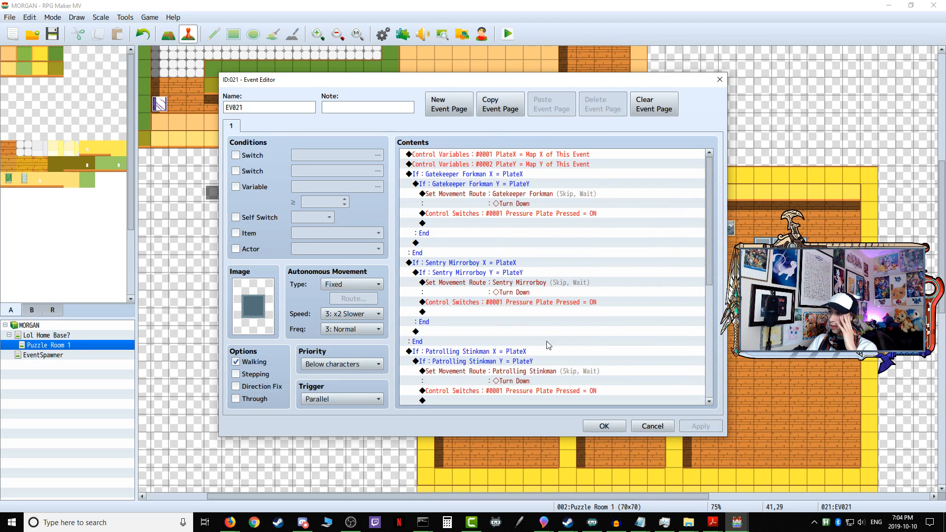
{"action": "left_click", "coordinate": [666, 428]}
{"action": "scroll", "coordinate": [285, 347], "scroll_direction": "up", "scroll_amount": 2}
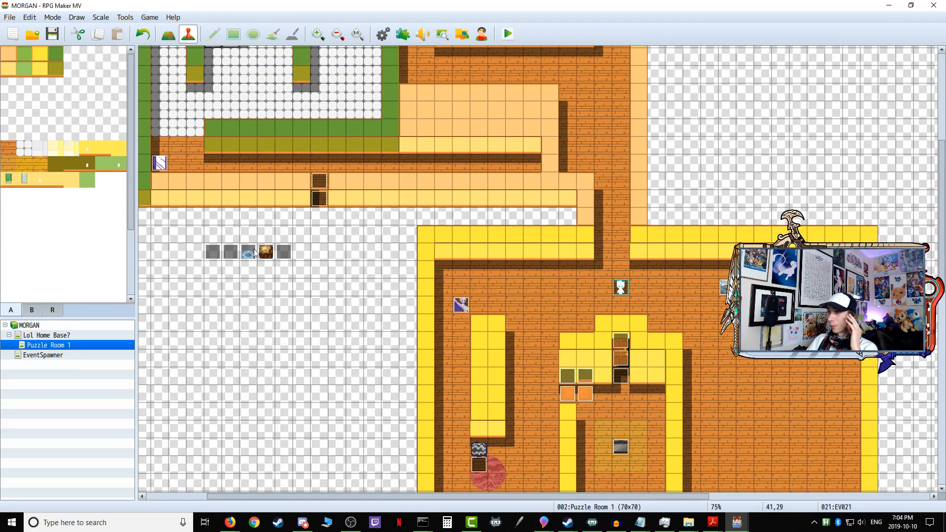
Step: Compare the Pressure Plate event's Start X and Start Y conditions with the X and Y conditions in EV021, leaving both unchanged
{"action": "double_click", "coordinate": [255, 253]}
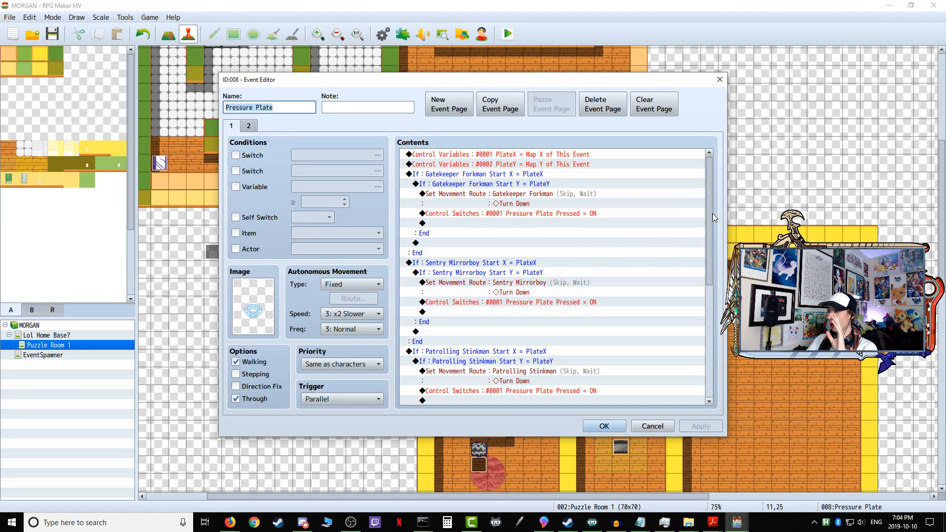
{"action": "left_click_drag", "start_coordinate": [711, 196], "coordinate": [747, 105]}
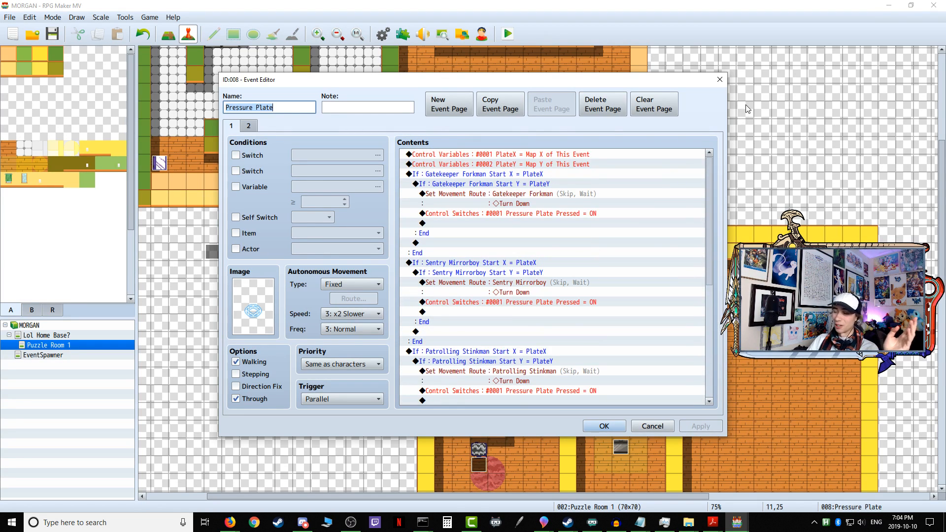
{"action": "left_click", "coordinate": [653, 426]}
{"action": "double_click", "coordinate": [787, 324]}
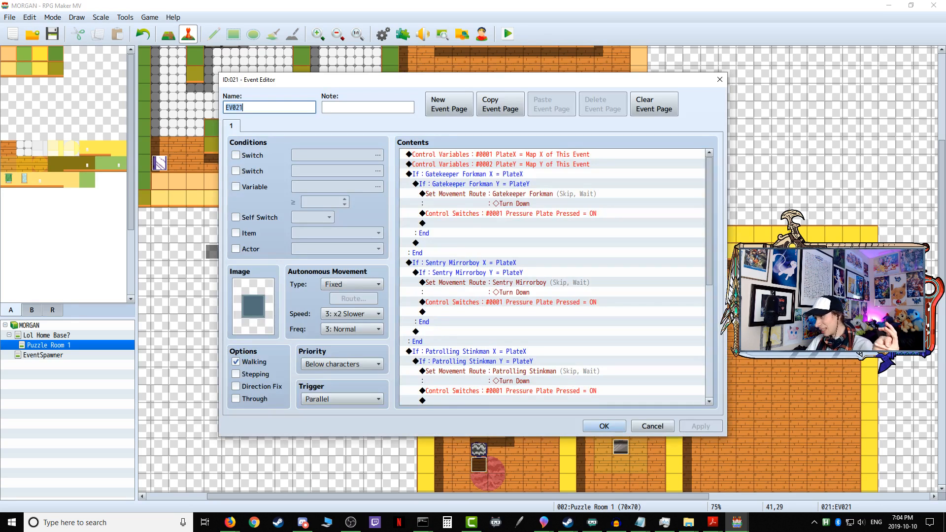
{"action": "left_click", "coordinate": [638, 430]}
Step: Review the conditions and movement routes in EV013, the corner tile of the 3x3 plate, then close it without changes
{"action": "double_click", "coordinate": [763, 305]}
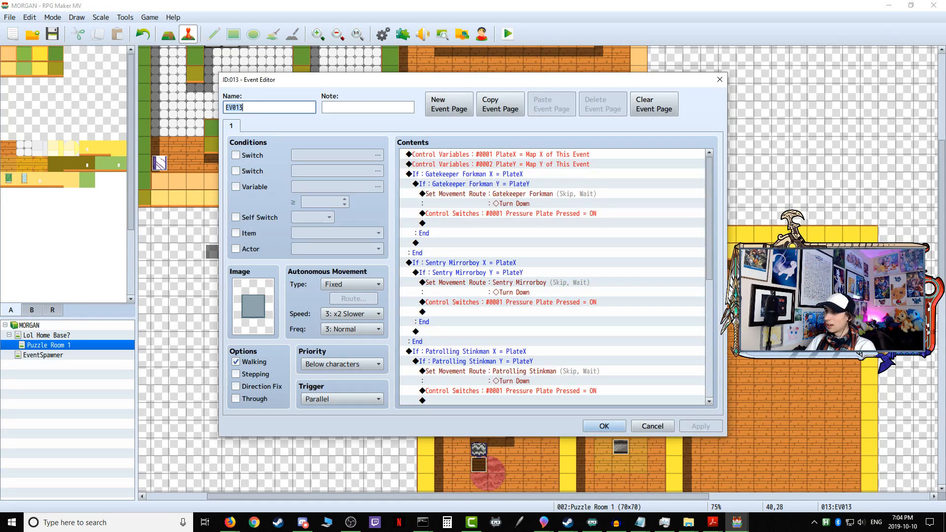
{"action": "scroll", "coordinate": [659, 394], "scroll_direction": "down", "scroll_amount": 7}
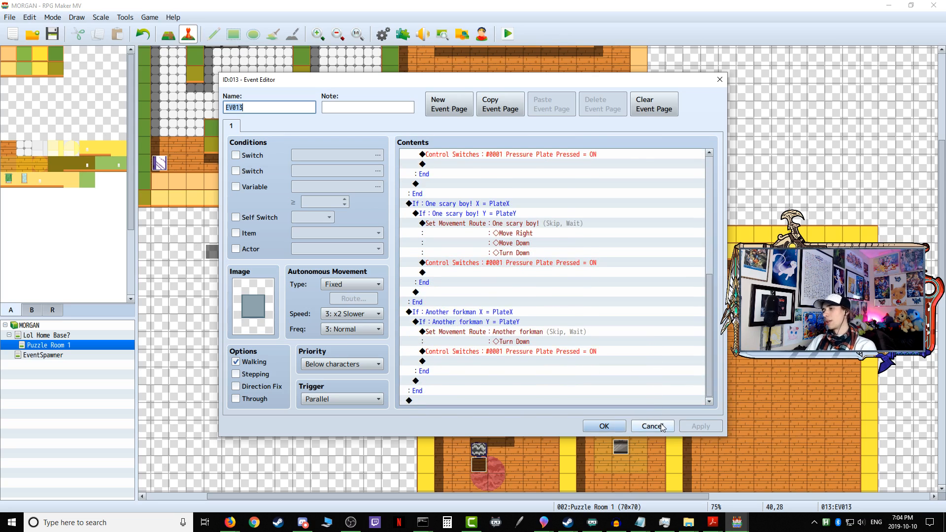
{"action": "key", "text": "Escape"}
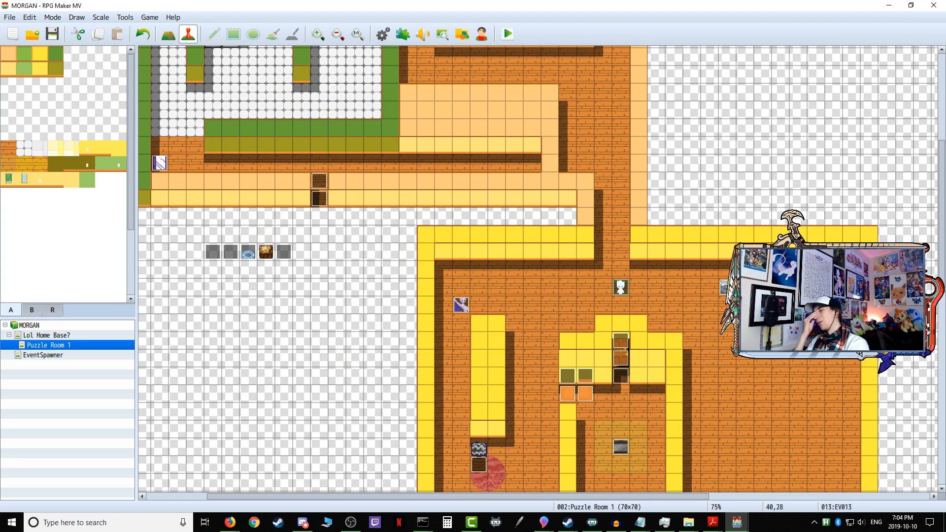
Step: Recheck the opening conditions of the Pressure Plate event, close it without changes, and look over the Puzzle Room 1 map
{"action": "double_click", "coordinate": [248, 252]}
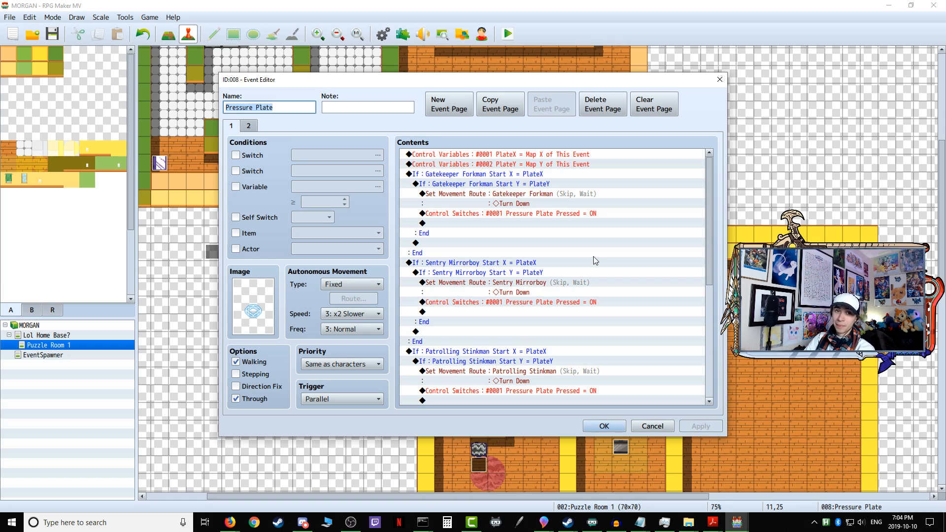
{"action": "left_click", "coordinate": [659, 423]}
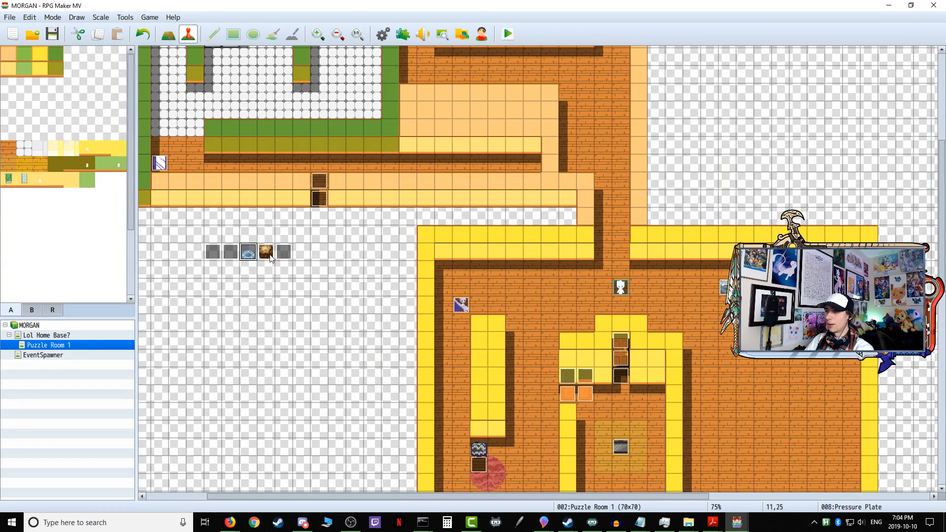
{"action": "scroll", "coordinate": [302, 309], "scroll_direction": "up", "scroll_amount": 5}
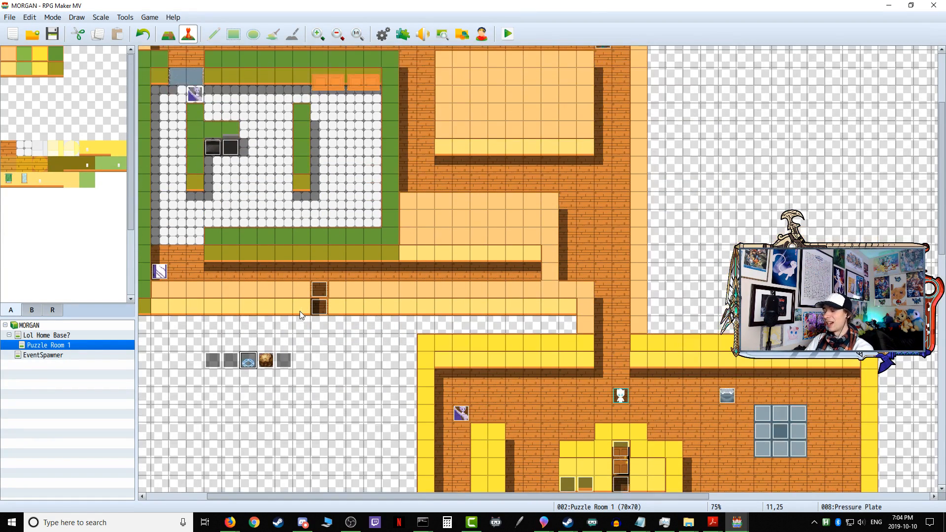
{"action": "scroll", "coordinate": [306, 342], "scroll_direction": "up", "scroll_amount": 1}
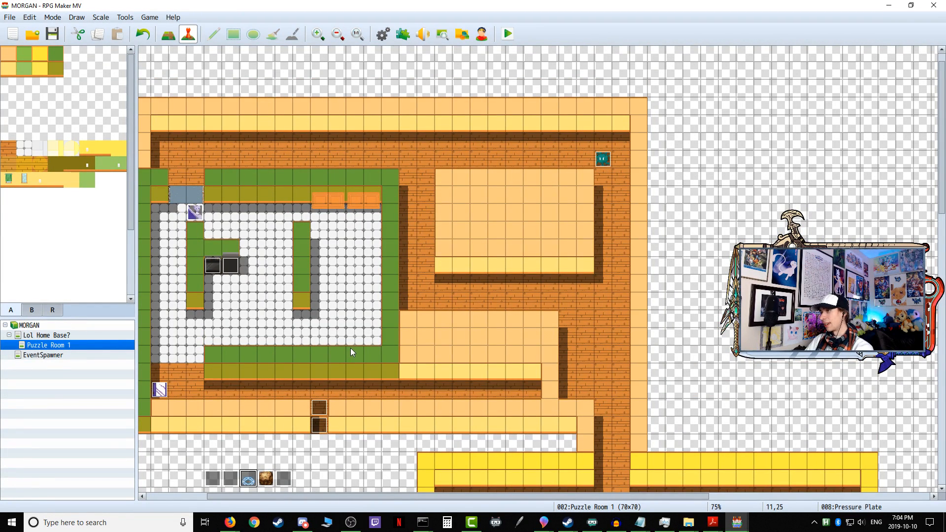
{"action": "scroll", "coordinate": [379, 351], "scroll_direction": "down", "scroll_amount": 2}
{"action": "scroll", "coordinate": [379, 351], "scroll_direction": "down", "scroll_amount": 7}
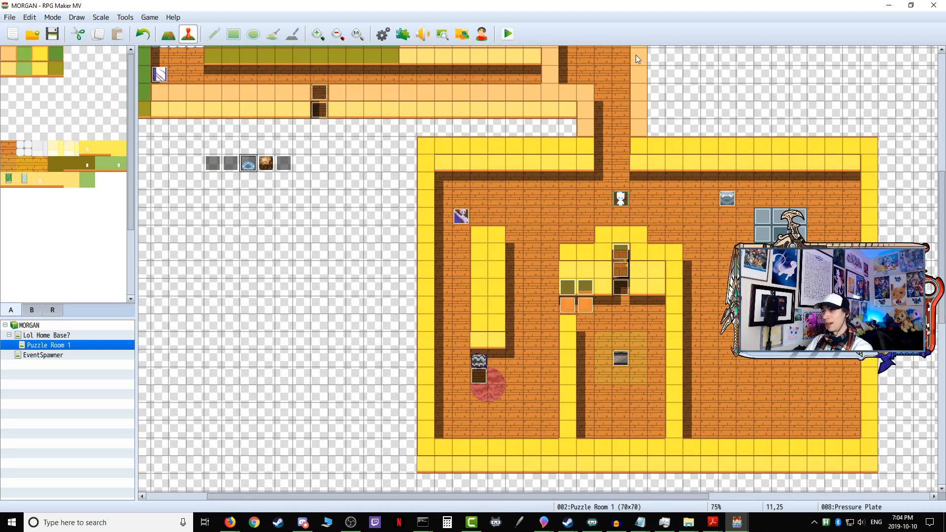
Step: Launch a playtest of the game and walk the player down into the open area below the 3x3 pressure plate
{"action": "left_click", "coordinate": [509, 34]}
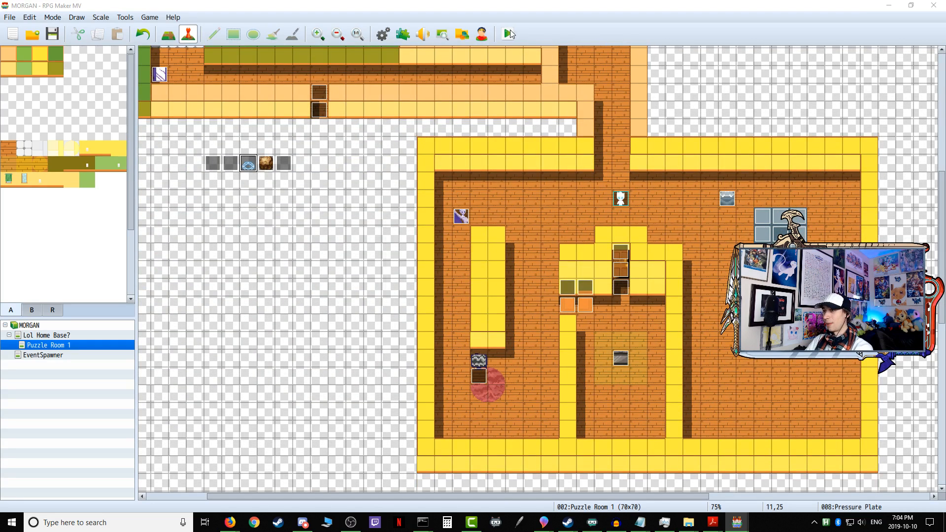
{"action": "left_click", "coordinate": [435, 275]}
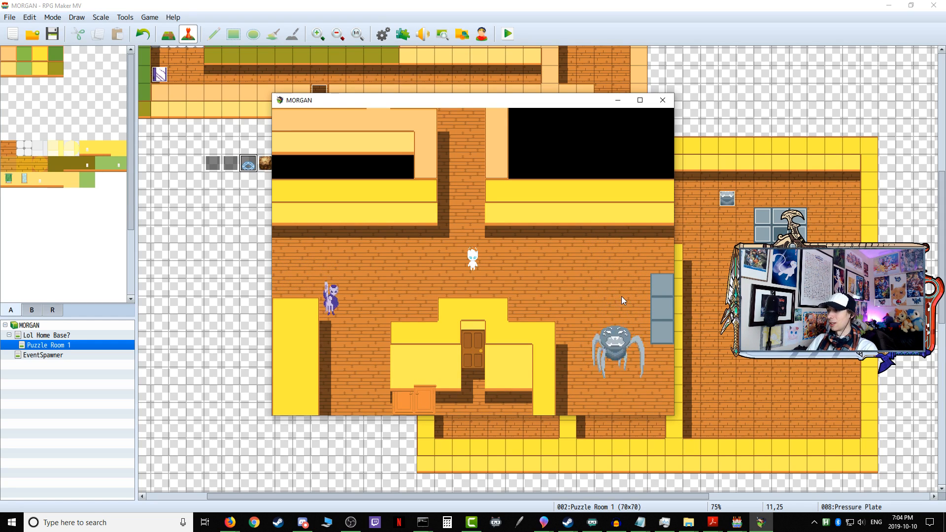
{"action": "key", "text": "Left"}
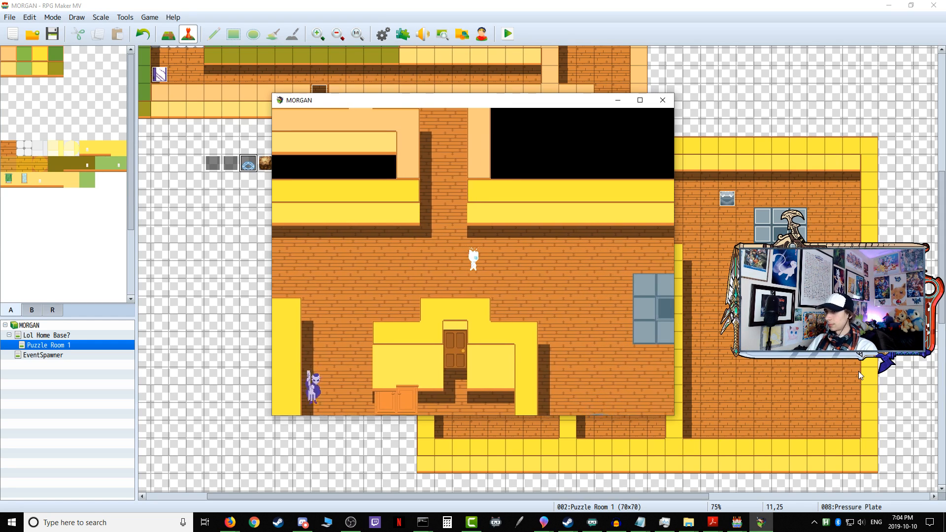
{"action": "key", "text": "Down"}
{"action": "key", "text": "Down"}
{"action": "key", "text": "Down"}
{"action": "key", "text": "Down"}
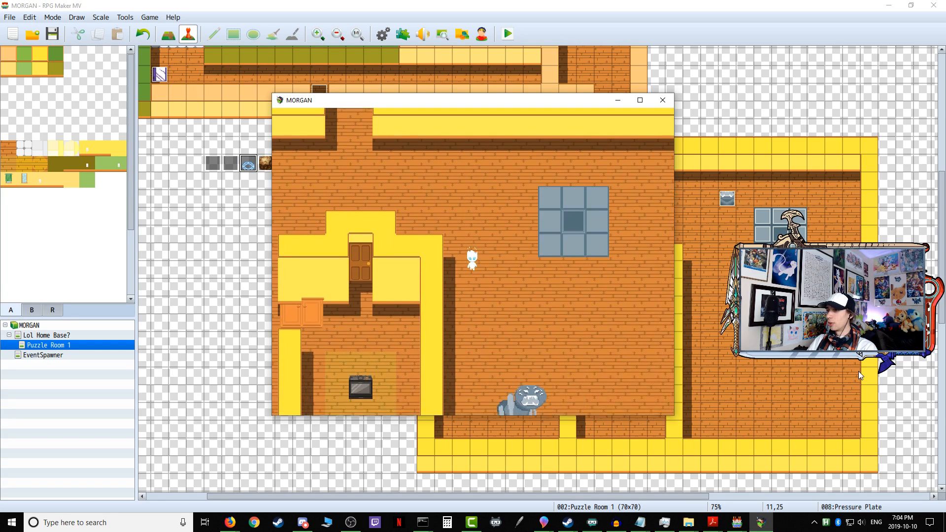
{"action": "key", "text": "Left"}
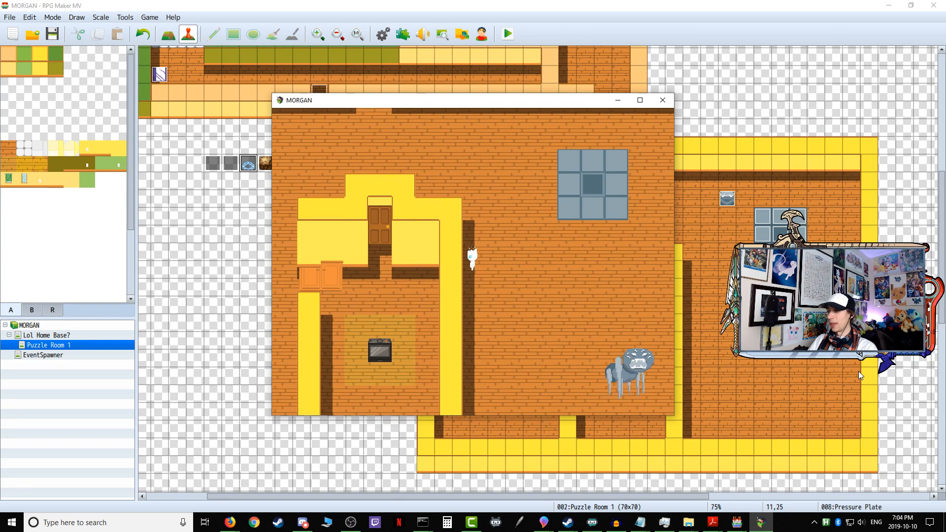
{"action": "key", "text": "Right"}
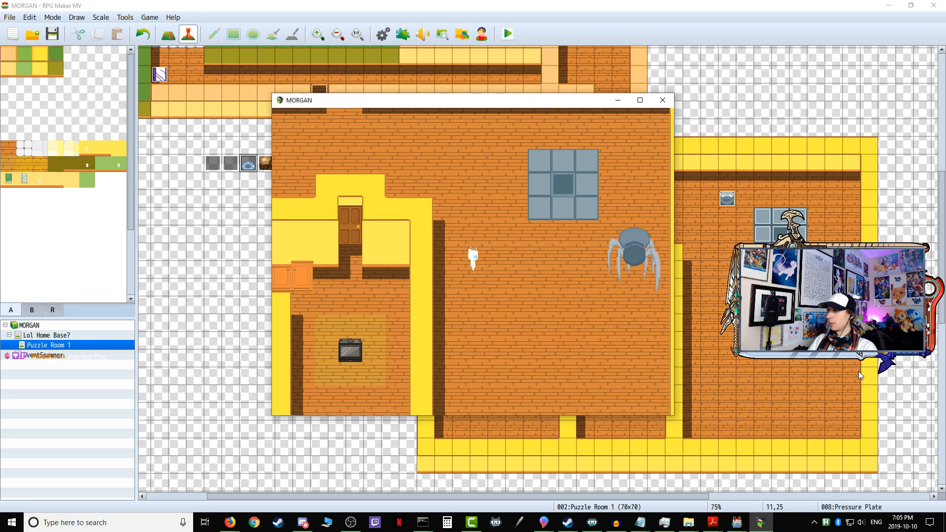
Step: Walk the player back up and across to the lower edge of the 3x3 plate to test its timer trigger
{"action": "key", "text": "Left"}
{"action": "key", "text": "Up"}
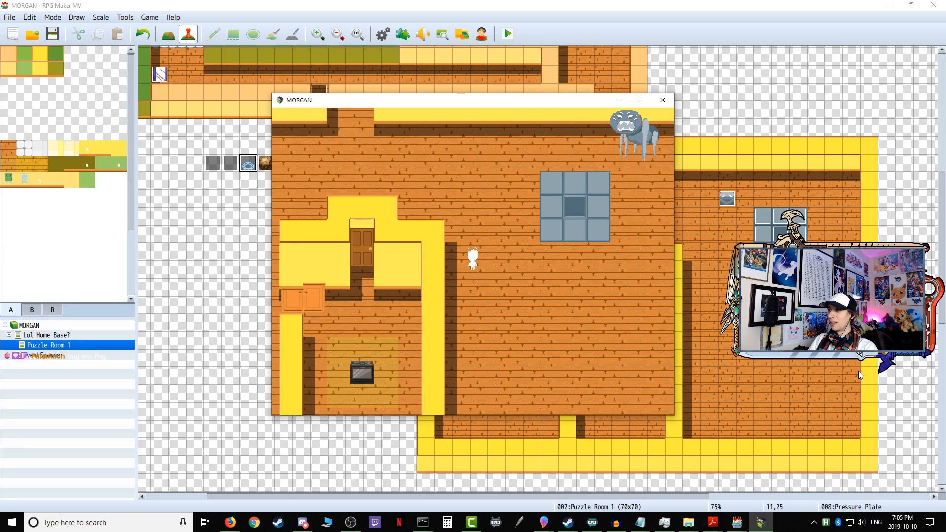
{"action": "key", "text": "Right"}
{"action": "key", "text": "Right"}
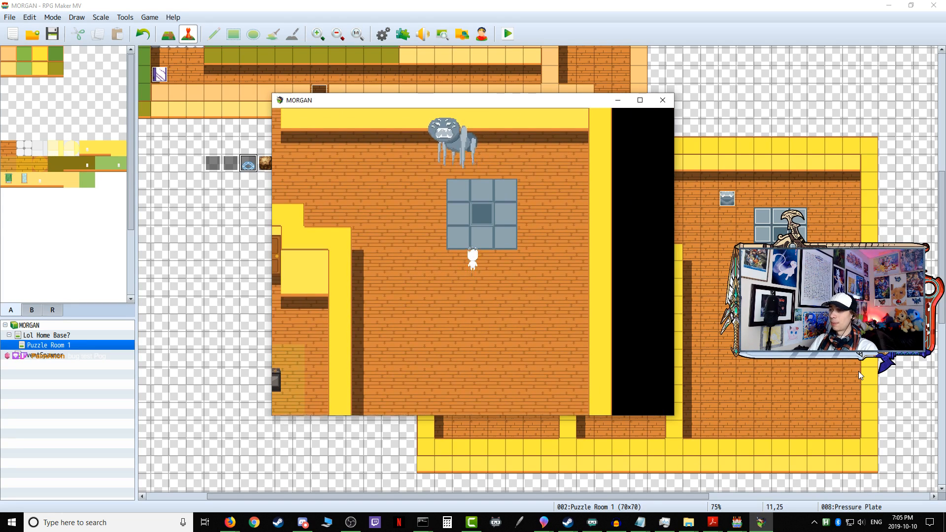
{"action": "key", "text": "Down"}
{"action": "key", "text": "Up"}
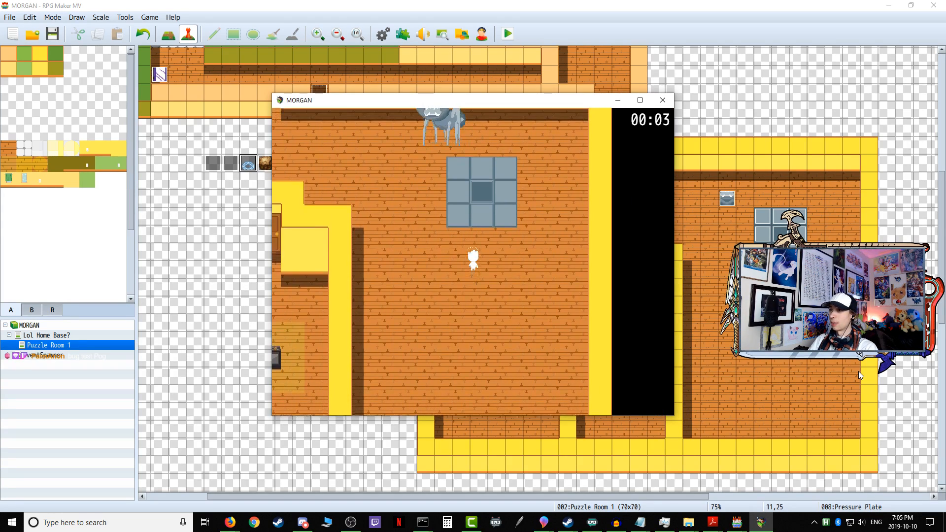
Step: Walk the player away from the plate alongside the inner wall, then return onto the plate's middle-left tile
{"action": "key", "text": "Left"}
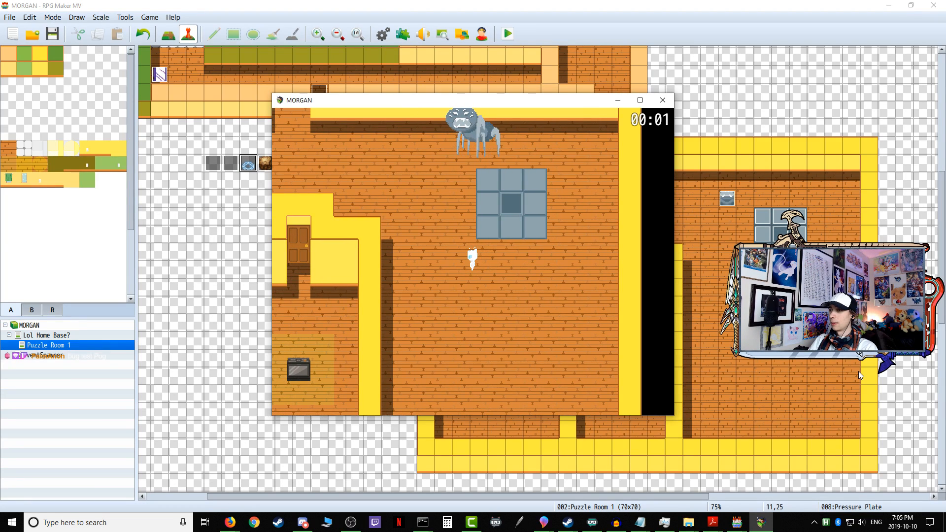
{"action": "key", "text": "Left"}
{"action": "key", "text": "Down"}
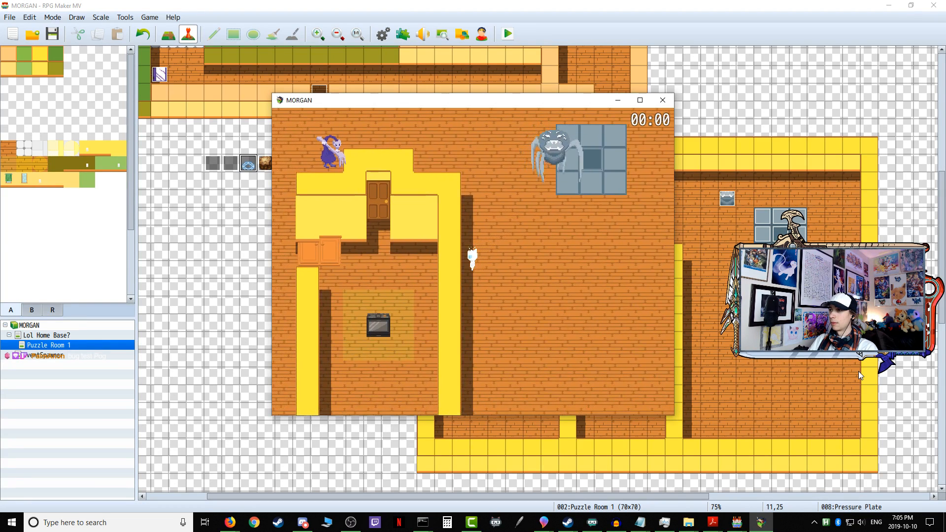
{"action": "key", "text": "Up"}
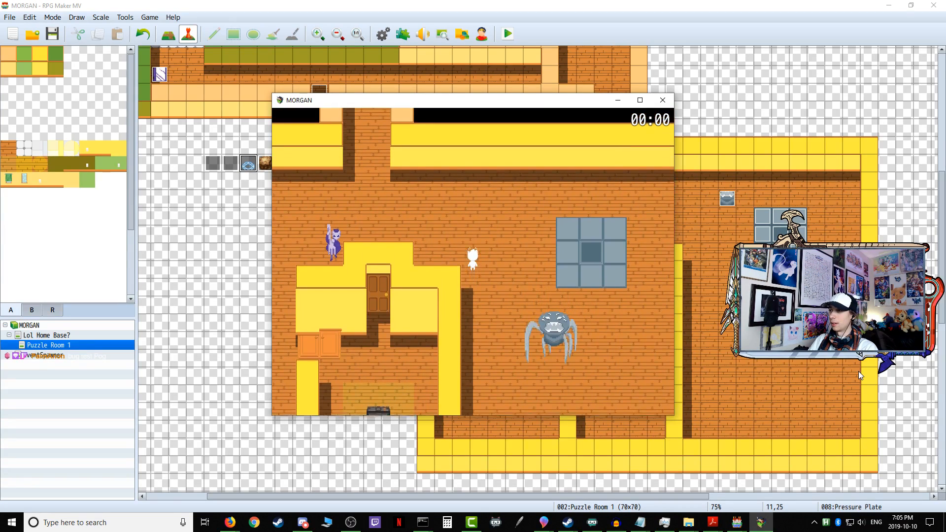
{"action": "key", "text": "Right"}
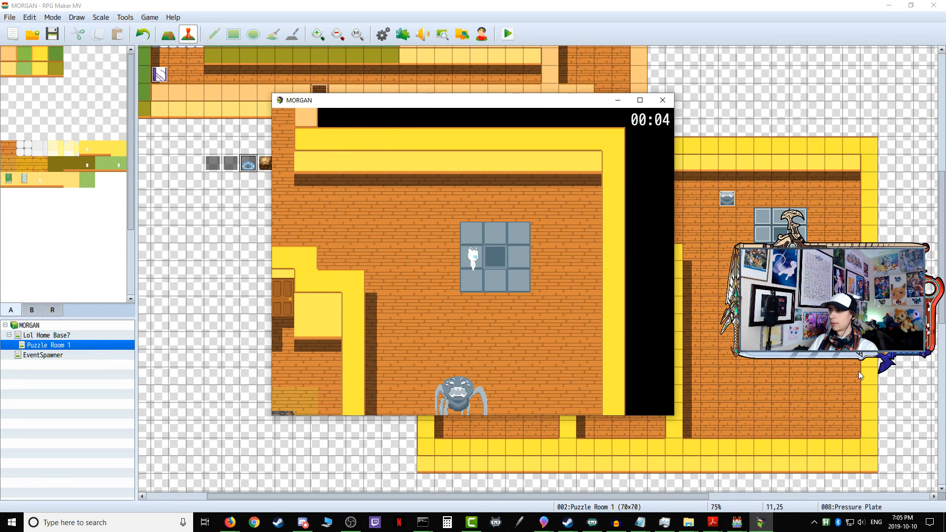
Step: Step the player off the plate and re-enter it on the top-left corner tile to retest the timer
{"action": "key", "text": "Left"}
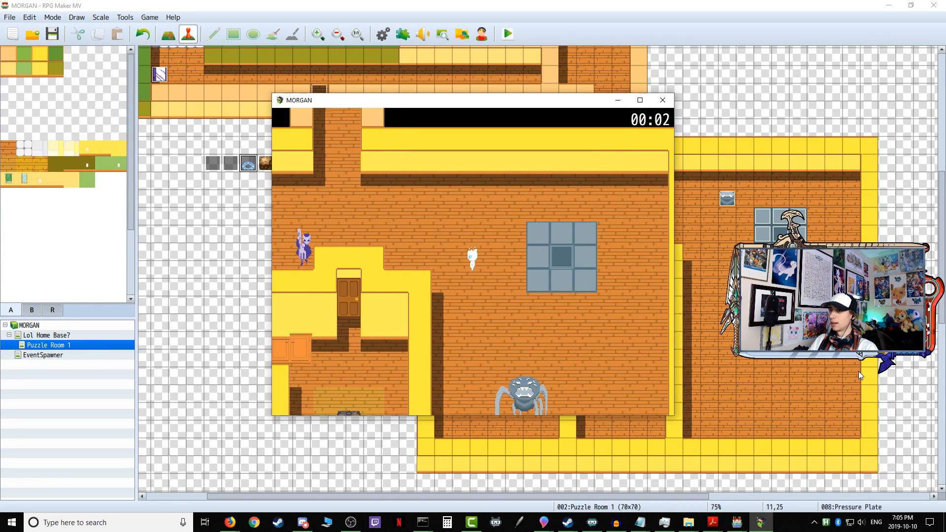
{"action": "key", "text": "Up"}
{"action": "key", "text": "Right"}
{"action": "key", "text": "Up"}
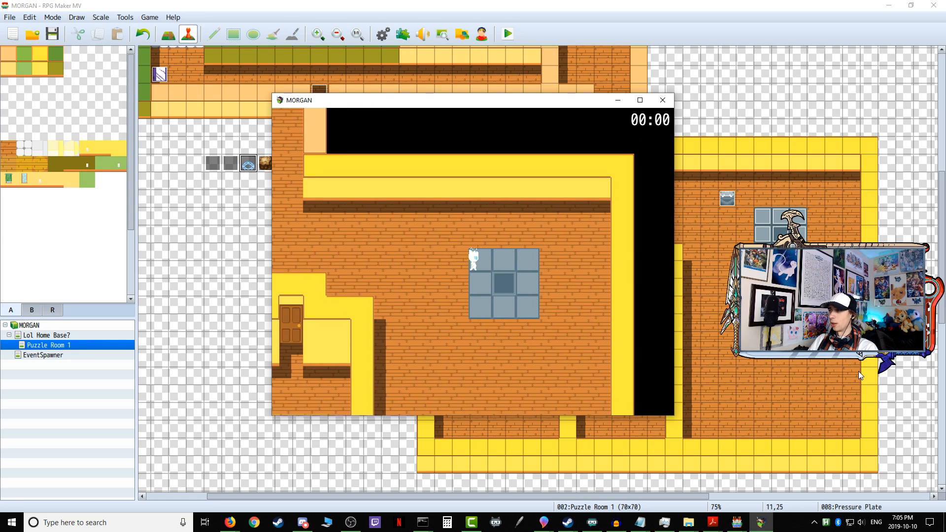
Step: Move the player off the plate's upper edge and back toward the purple enemy to test the timer away from the plate
{"action": "key", "text": "Right"}
{"action": "key", "text": "Left"}
{"action": "key", "text": "Left"}
{"action": "key", "text": "Left"}
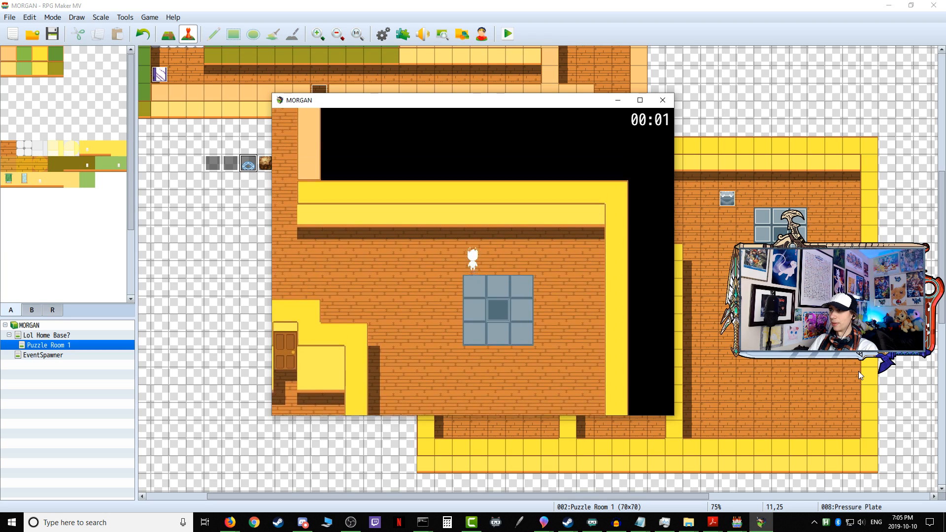
{"action": "key", "text": "Up"}
{"action": "key", "text": "Up"}
{"action": "key", "text": "Left"}
{"action": "key", "text": "Down"}
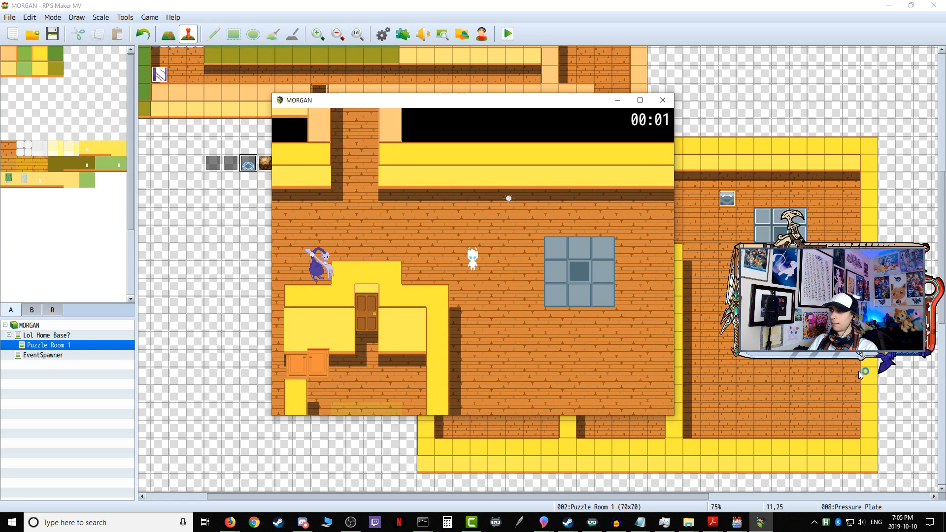
Step: Bring the player back to the plate's left edge, then walk down toward the spider enemy below it
{"action": "key", "text": "Down"}
{"action": "key", "text": "Right"}
{"action": "key", "text": "Up"}
{"action": "key", "text": "Right"}
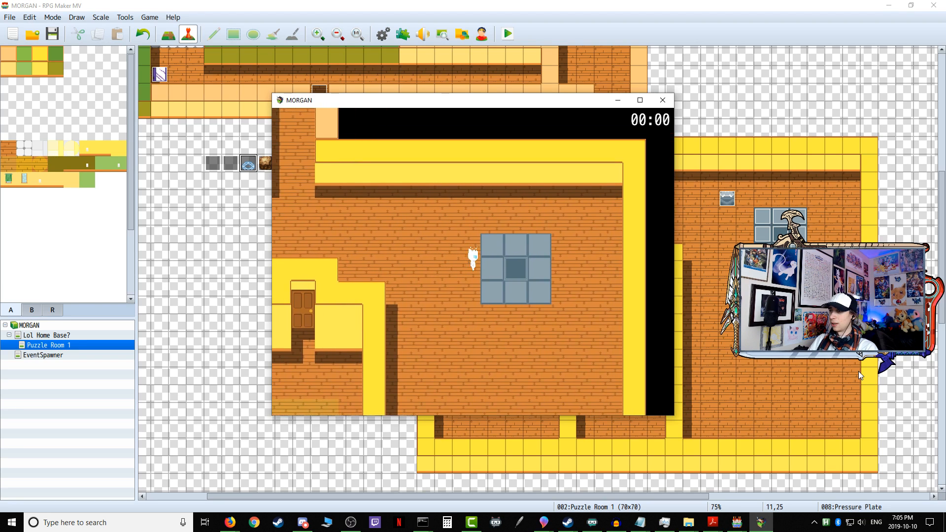
{"action": "key", "text": "Down"}
{"action": "key", "text": "Down"}
{"action": "key", "text": "Down"}
{"action": "key", "text": "Down"}
{"action": "key", "text": "Down"}
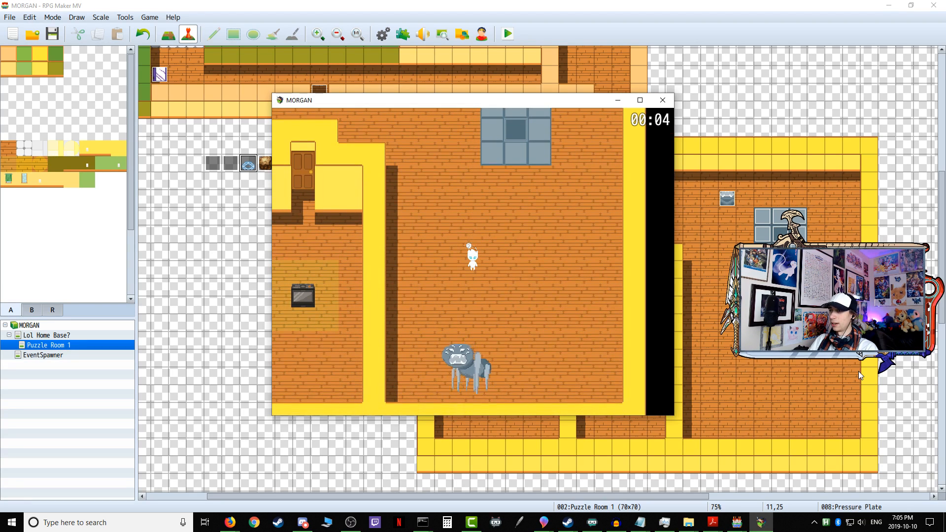
Step: Lure the spider up toward the plate and step the player onto the plate's bottom-right tile
{"action": "key", "text": "Right"}
{"action": "key", "text": "Up"}
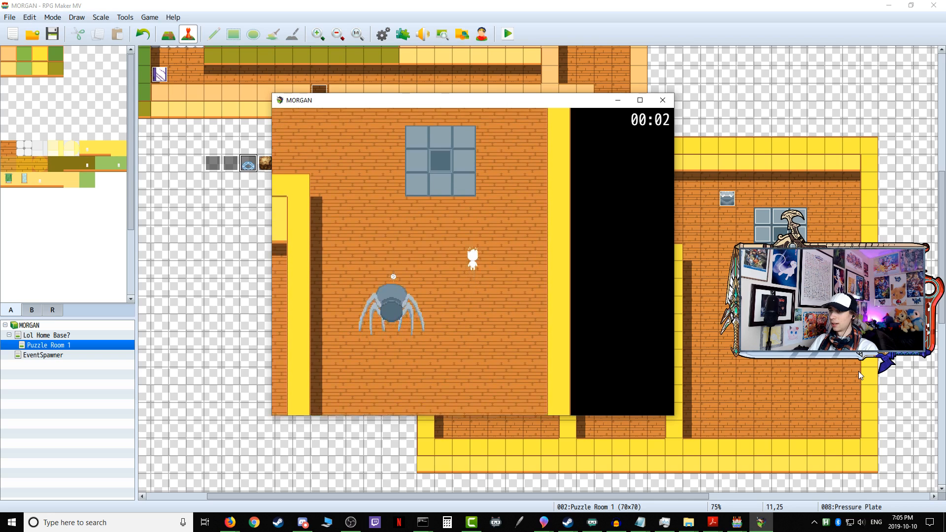
{"action": "key", "text": "Up"}
{"action": "key", "text": "Left"}
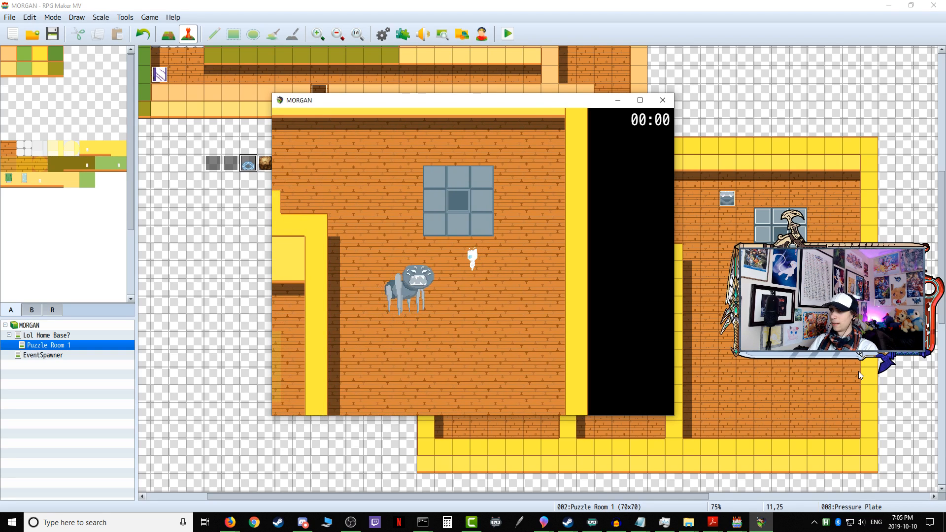
{"action": "key", "text": "Up"}
{"action": "key", "text": "Down"}
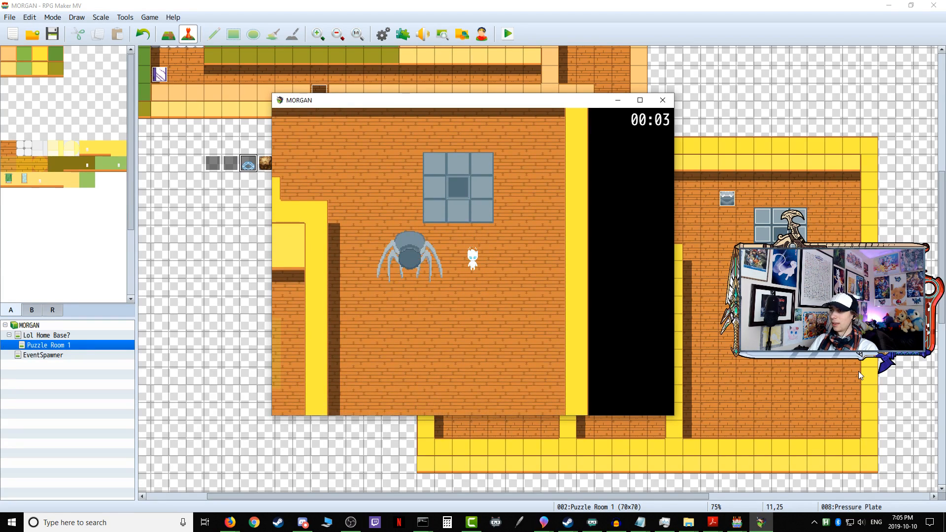
{"action": "key", "text": "Up"}
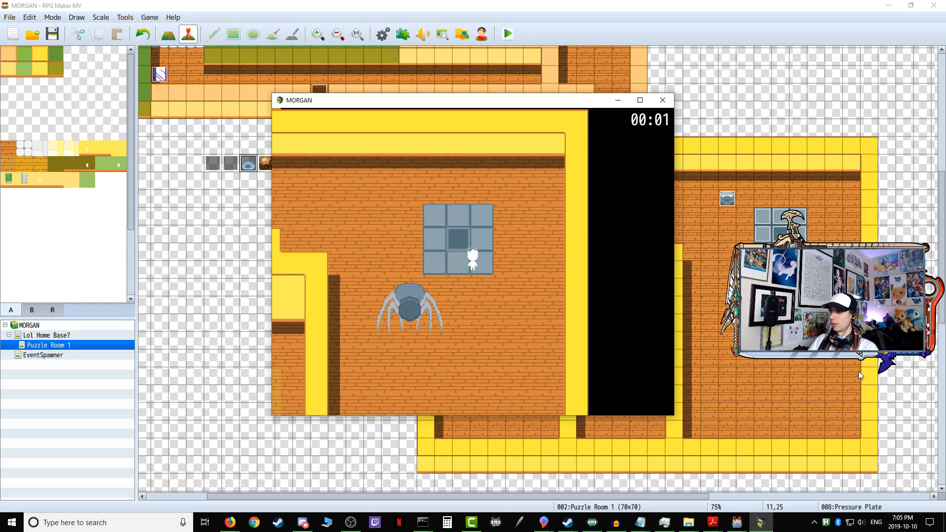
Step: Circle the player above and around the plate's left side to draw the spider onto its tiles
{"action": "key", "text": "Up"}
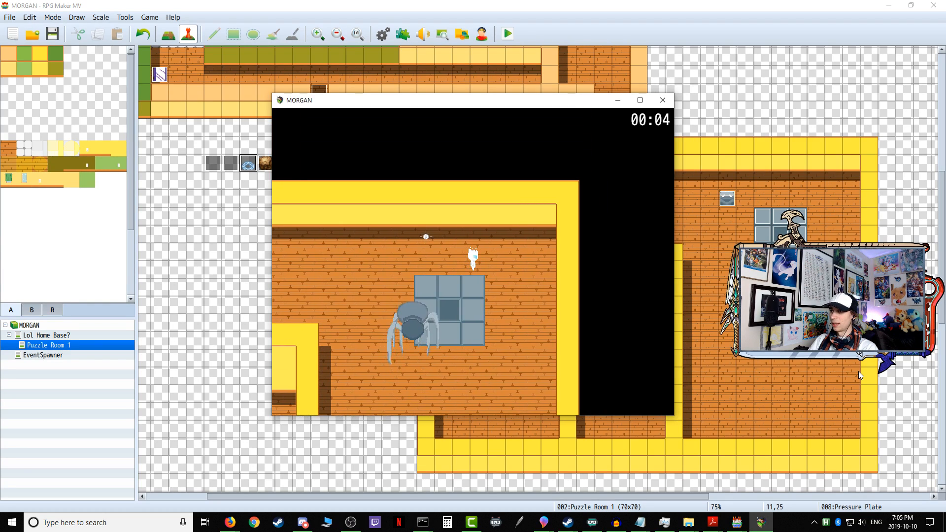
{"action": "key", "text": "Down"}
{"action": "key", "text": "Left"}
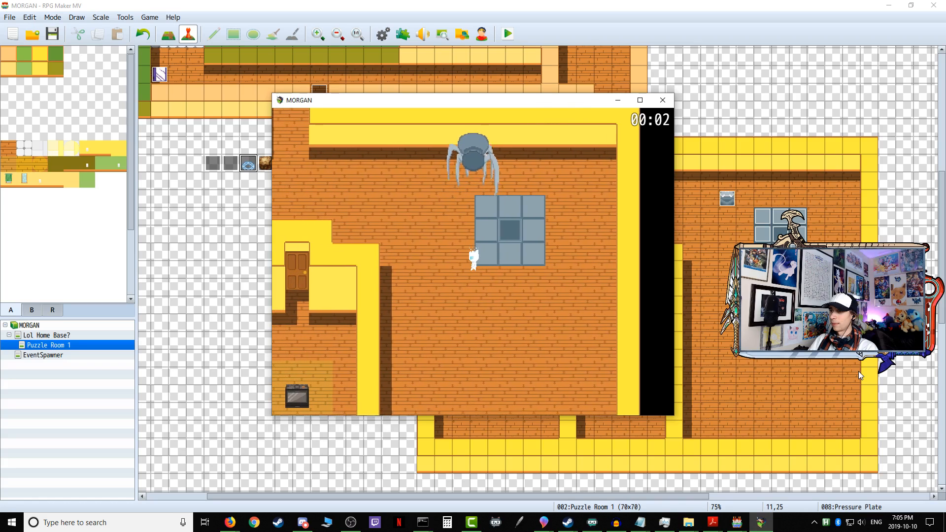
{"action": "key", "text": "Left"}
{"action": "key", "text": "Up"}
{"action": "key", "text": "Right"}
{"action": "key", "text": "Right"}
{"action": "key", "text": "Down"}
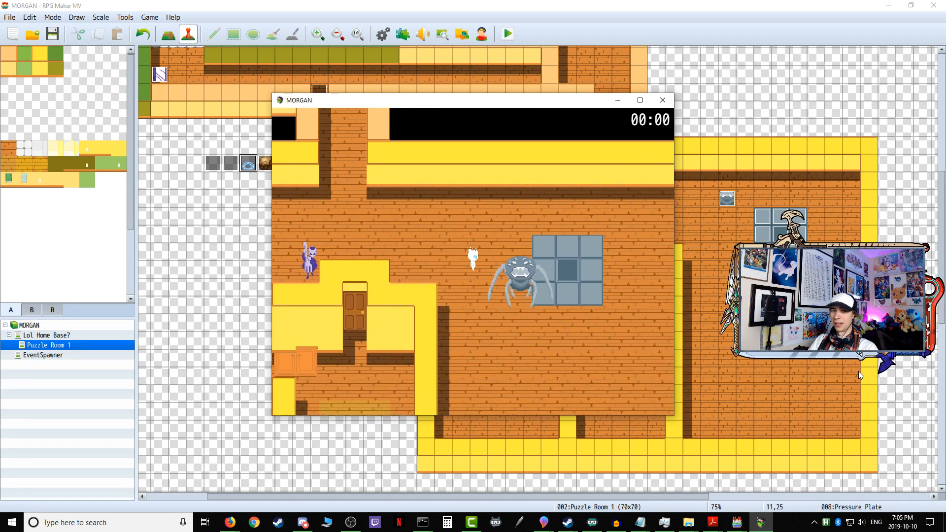
Step: Weave the player along the plate's left side, then step onto its tiles while the spider follows
{"action": "key", "text": "Right"}
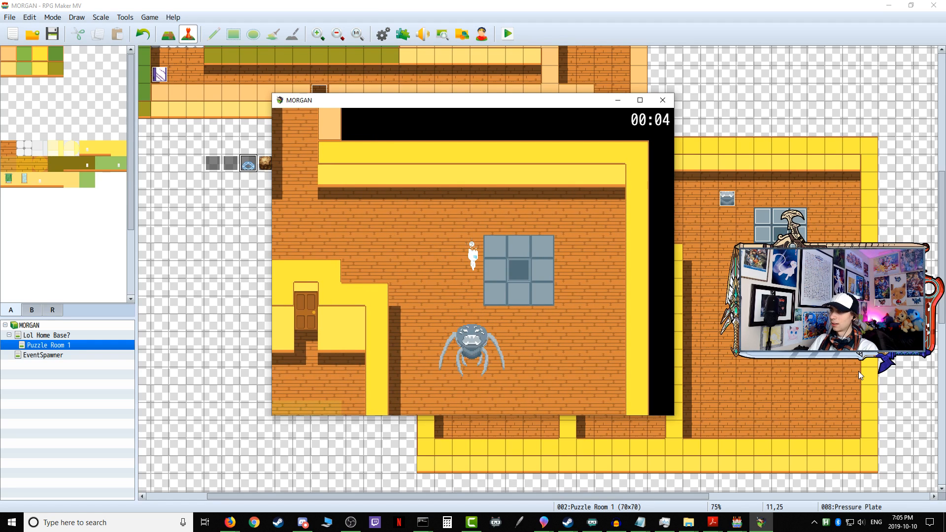
{"action": "key", "text": "Up"}
{"action": "key", "text": "Left"}
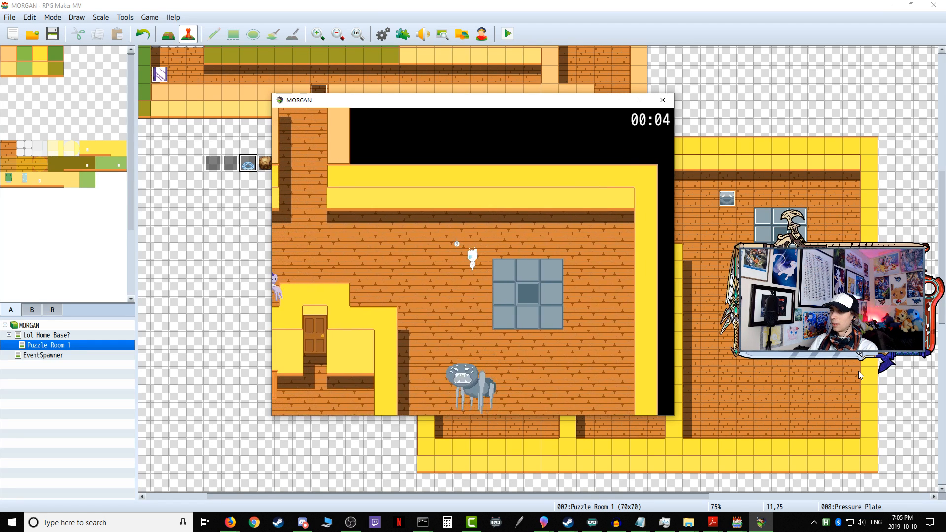
{"action": "key", "text": "Up"}
{"action": "key", "text": "Right"}
{"action": "key", "text": "Down"}
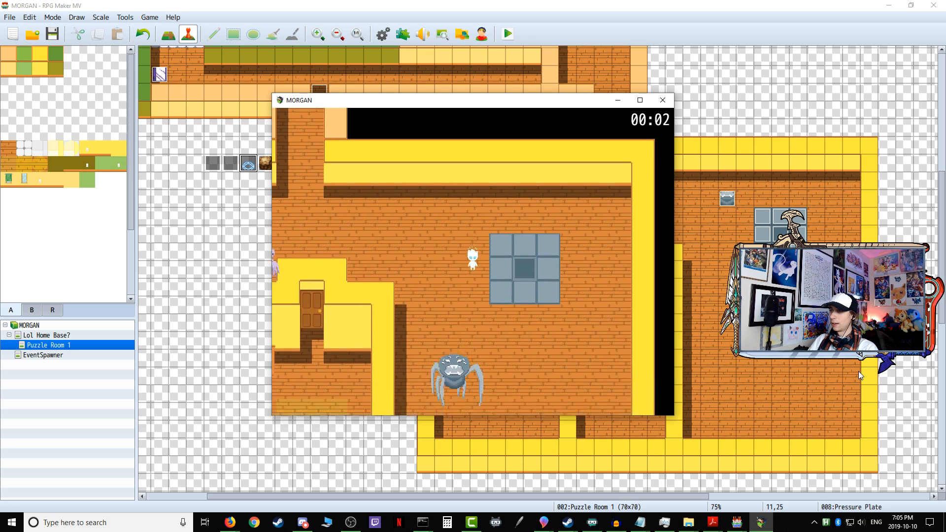
{"action": "key", "text": "Left"}
{"action": "key", "text": "Right"}
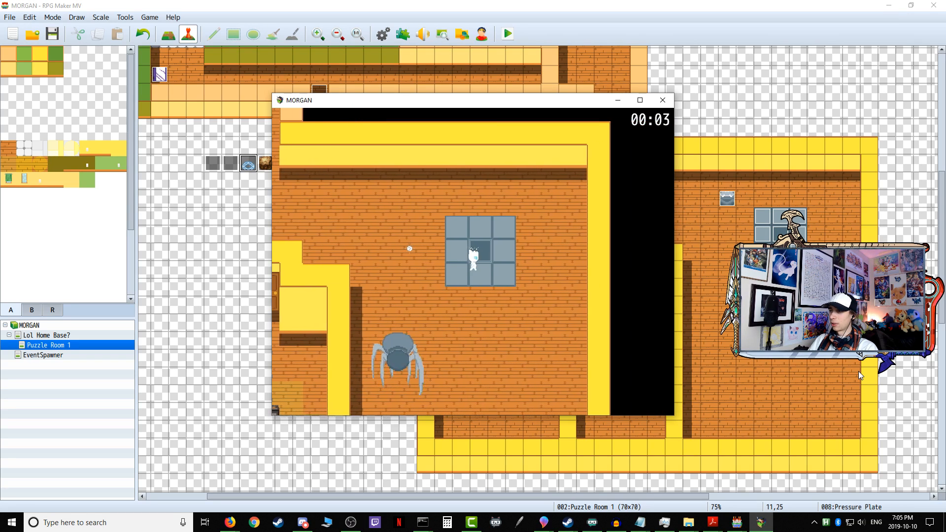
Step: Cross the plate to its far right side so that both the spider and the purple enemy follow the player
{"action": "key", "text": "Up"}
{"action": "key", "text": "Left"}
{"action": "key", "text": "Down"}
{"action": "key", "text": "Right"}
{"action": "key", "text": "Right"}
{"action": "key", "text": "Right"}
{"action": "key", "text": "Left"}
{"action": "key", "text": "Right"}
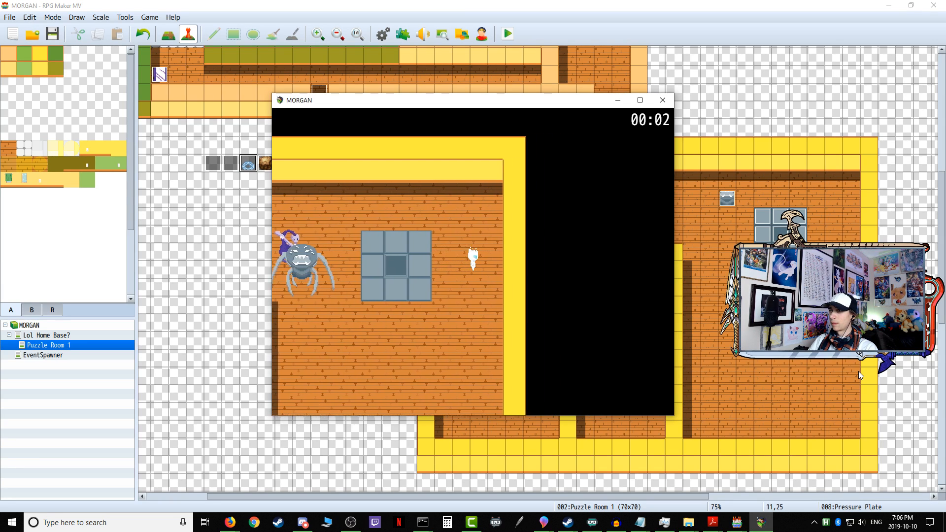
Step: Walk the player around beneath the plate to lure both enemies onto its tiles together
{"action": "key", "text": "Left"}
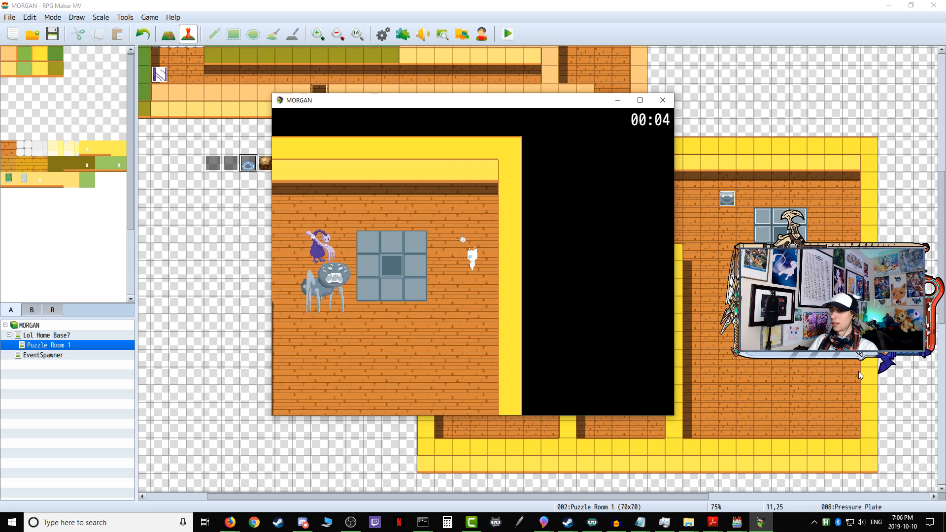
{"action": "key", "text": "Down"}
{"action": "key", "text": "Left"}
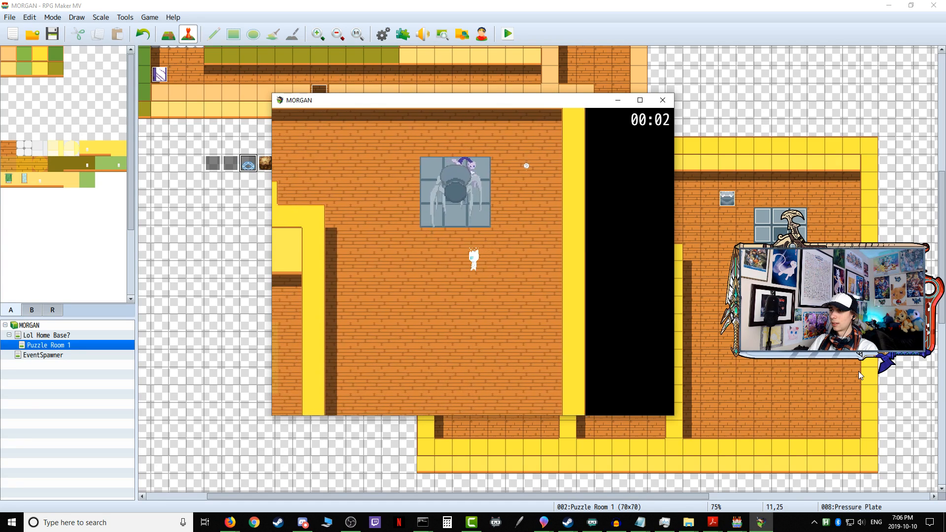
Step: Leave both enemies at the plate and walk the player past the wooden door structure into the corridor on its far side
{"action": "key", "text": "Up"}
{"action": "key", "text": "Left"}
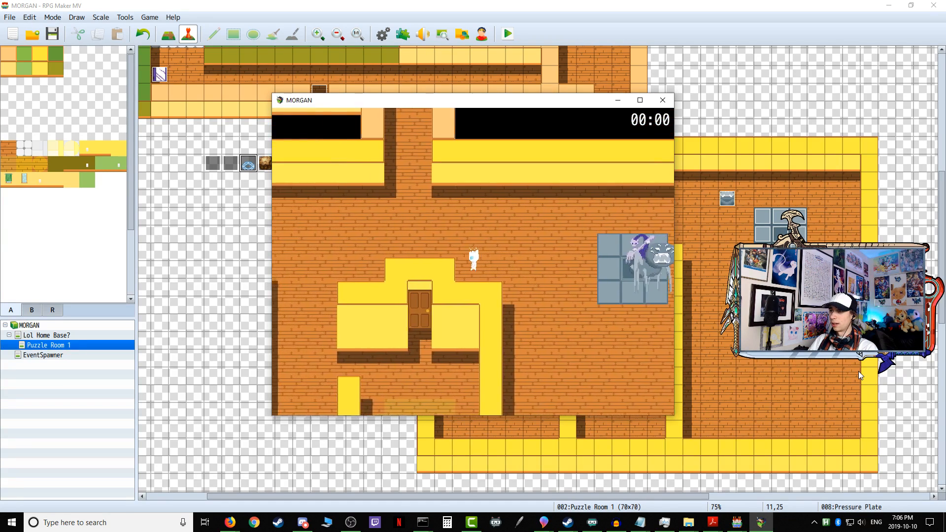
{"action": "key", "text": "Down"}
{"action": "key", "text": "Left"}
{"action": "key", "text": "Down"}
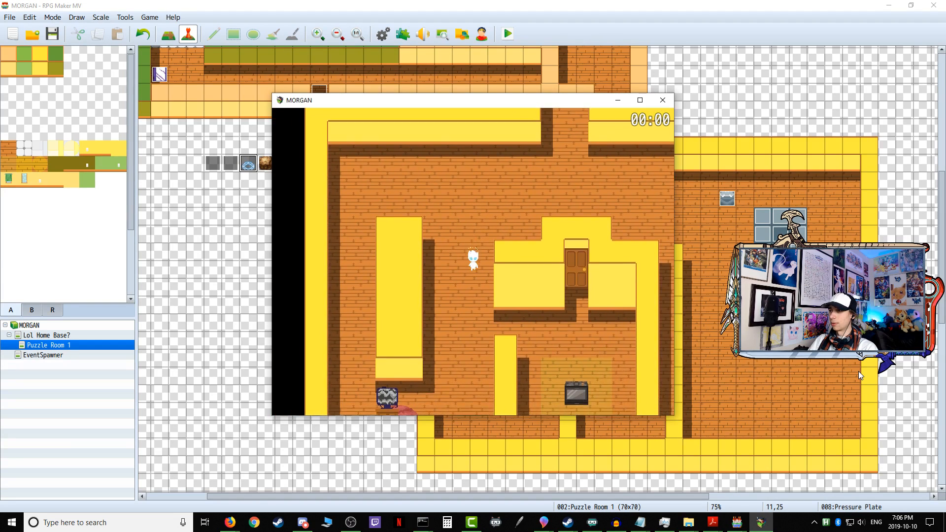
Step: Walk the player into the room beneath the wooden door structure, and end the playtest
{"action": "key", "text": "Right"}
{"action": "key", "text": "Right"}
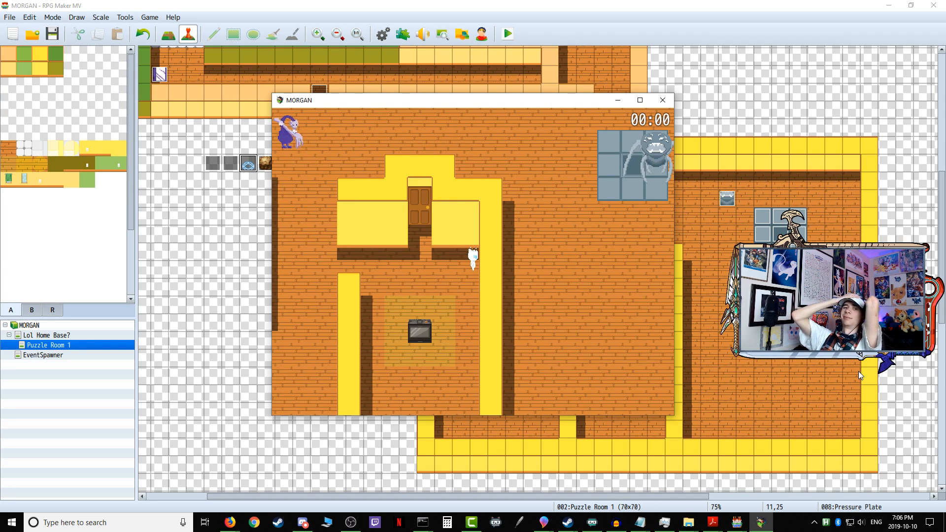
{"action": "left_click", "coordinate": [660, 100]}
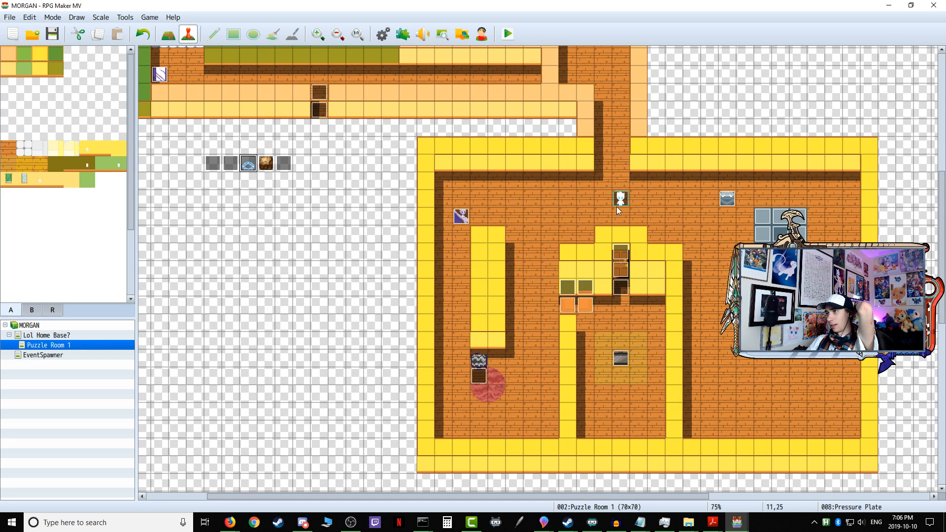
Step: Set the player's starting position to tile 9,6 on the Lol Home Base? map, and return to Puzzle Room 1
{"action": "left_click", "coordinate": [47, 335]}
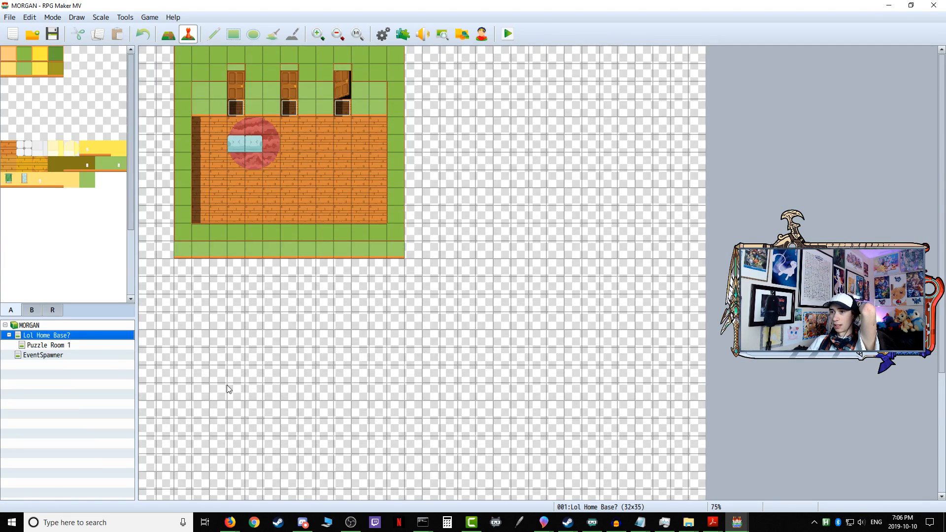
{"action": "left_click", "coordinate": [49, 356]}
{"action": "left_click", "coordinate": [86, 334]}
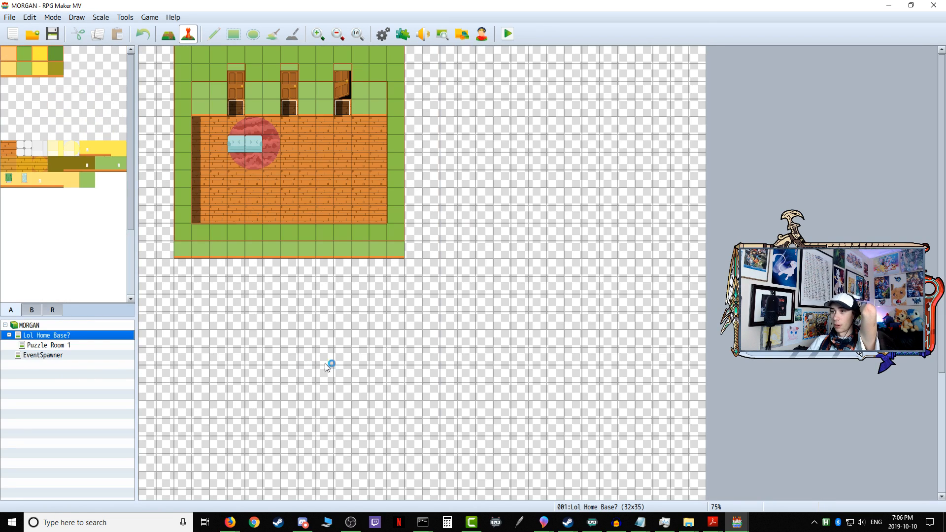
{"action": "right_click", "coordinate": [306, 162]}
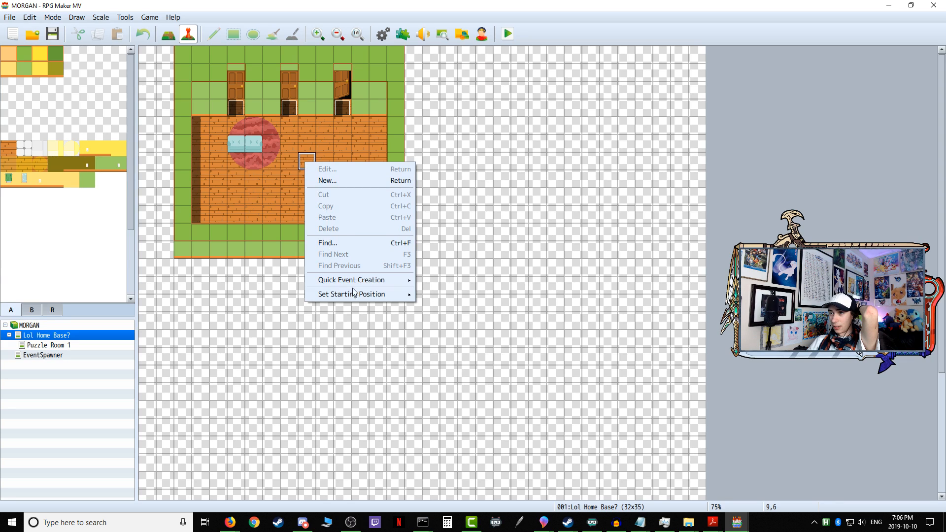
{"action": "mouse_move", "coordinate": [366, 294]}
{"action": "left_click", "coordinate": [436, 294]}
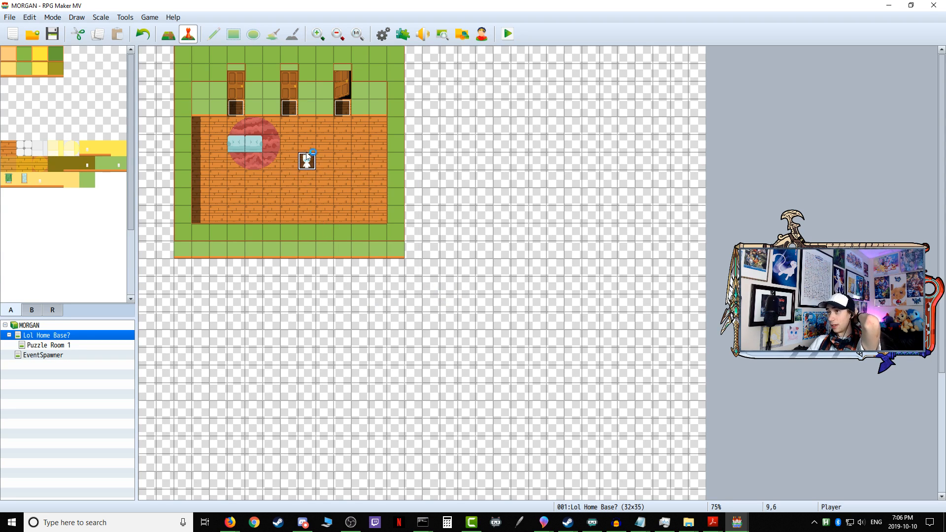
{"action": "left_click", "coordinate": [48, 346]}
{"action": "scroll", "coordinate": [434, 345], "scroll_direction": "up", "scroll_amount": 5}
{"action": "scroll", "coordinate": [364, 340], "scroll_direction": "up", "scroll_amount": 5}
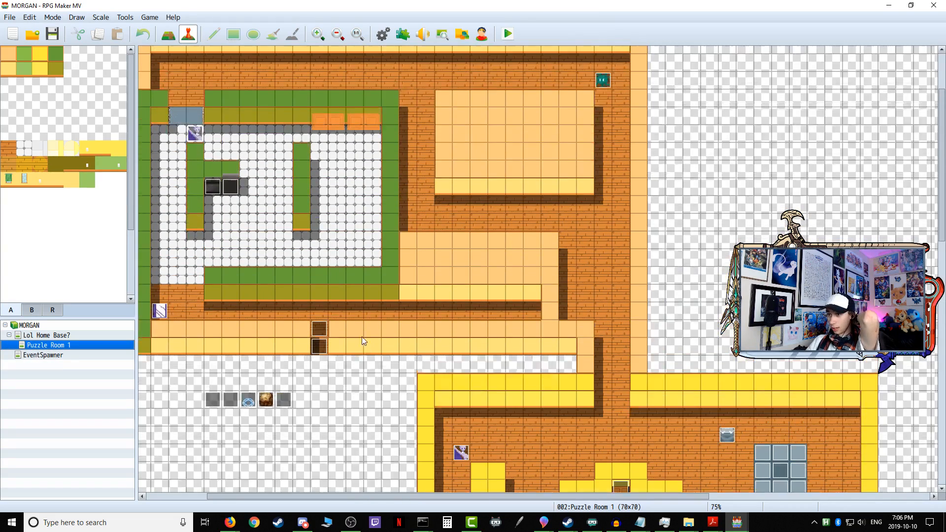
Step: Switch to the Testing project and review the Small Enemy event's movement route on its Puzzle 1 map
{"action": "mouse_move", "coordinate": [739, 523]}
{"action": "left_click", "coordinate": [800, 482]}
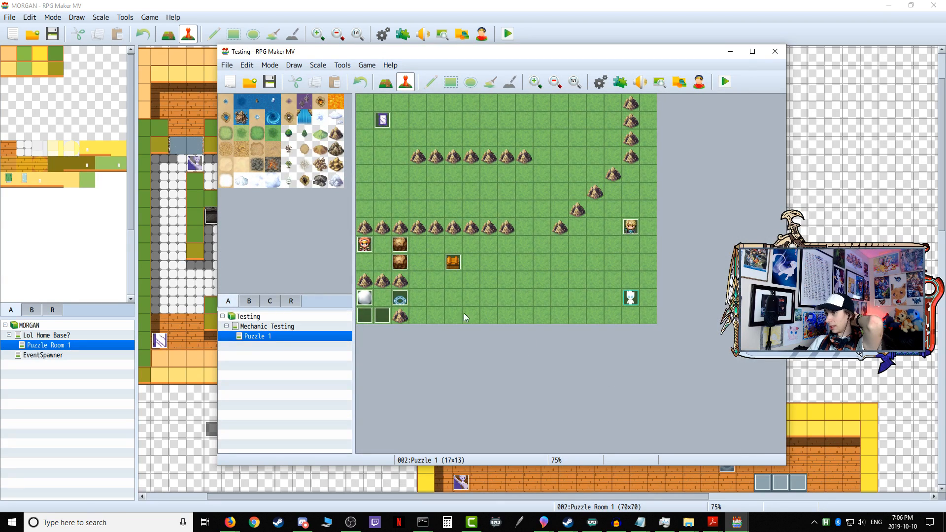
{"action": "double_click", "coordinate": [383, 120]}
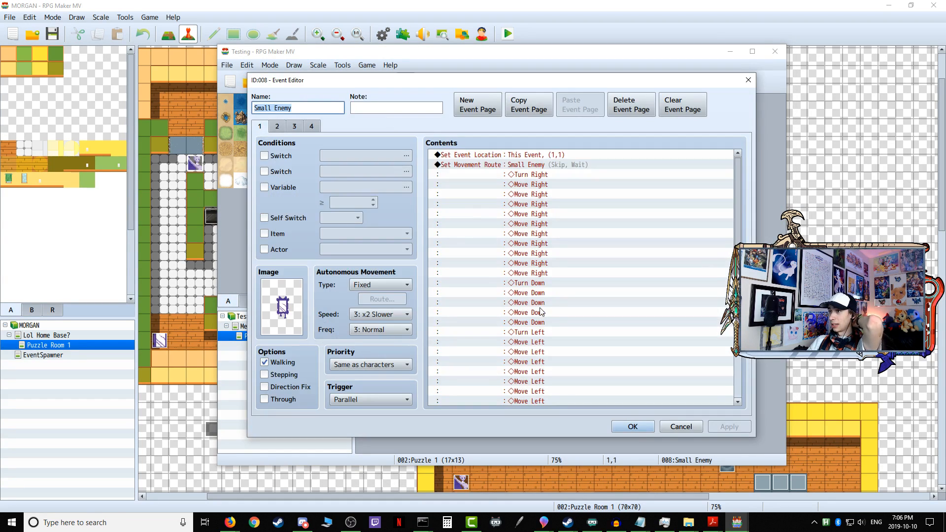
{"action": "scroll", "coordinate": [543, 315], "scroll_direction": "down", "scroll_amount": 3}
{"action": "left_click", "coordinate": [683, 429]}
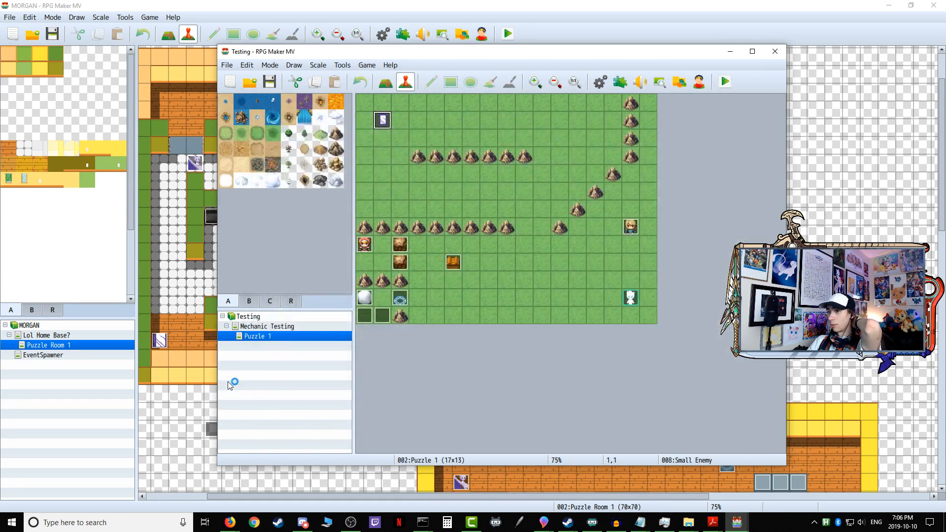
Step: Examine event 00's branch for Small Enemy facing Down in the Testing project, and move that project's window out of the way
{"action": "double_click", "coordinate": [373, 319]}
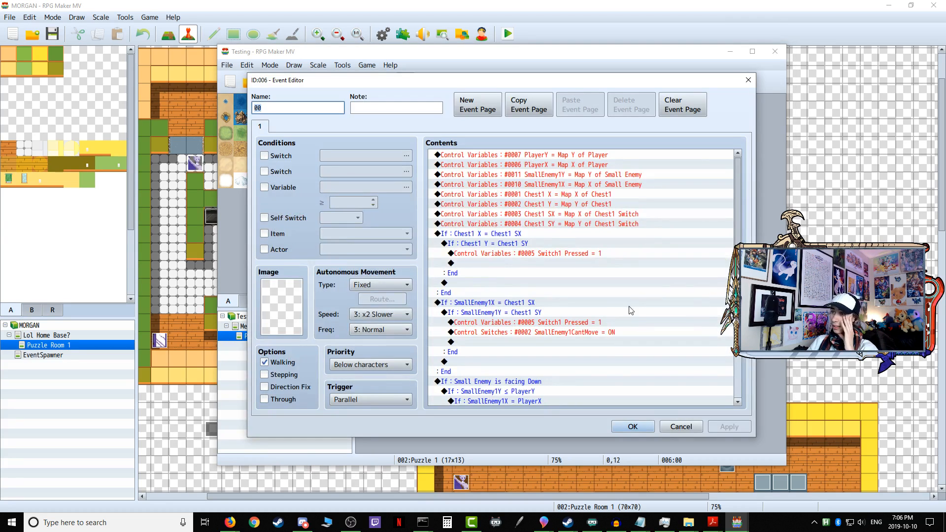
{"action": "scroll", "coordinate": [625, 333], "scroll_direction": "down", "scroll_amount": 5}
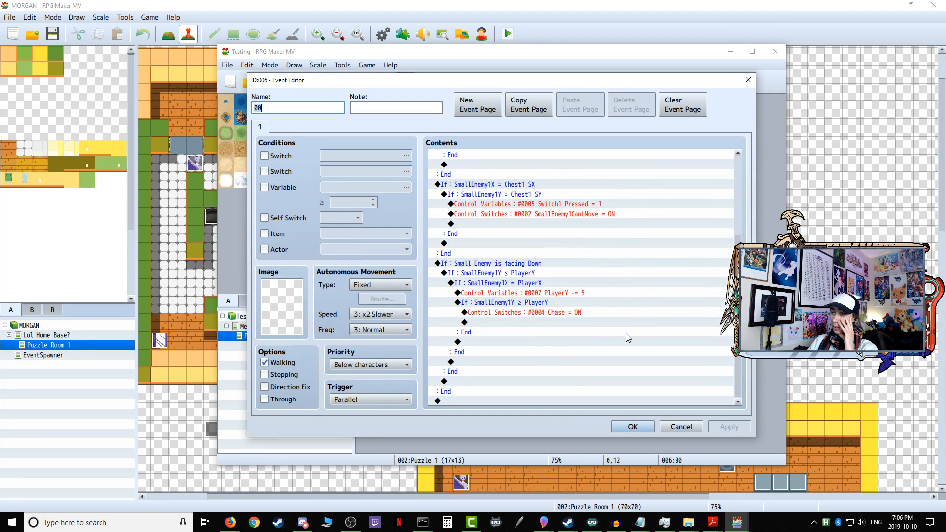
{"action": "left_click", "coordinate": [453, 265]}
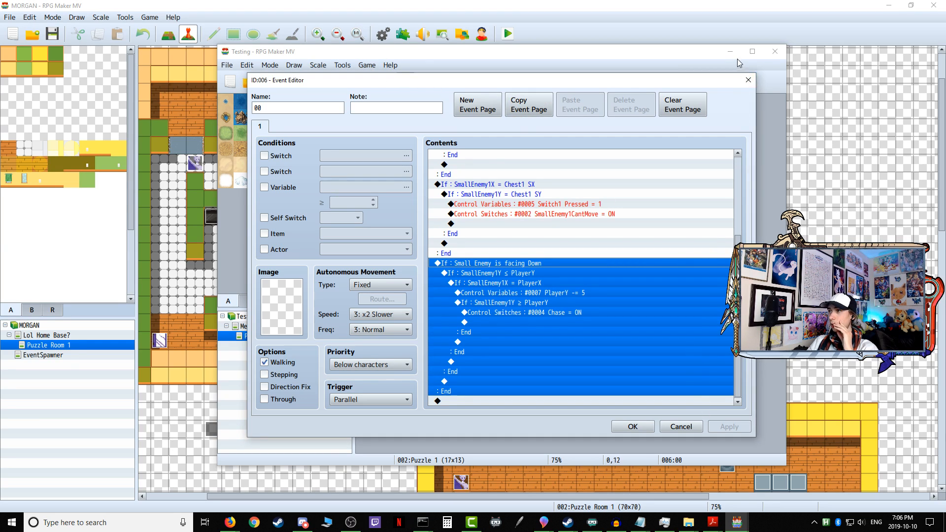
{"action": "left_click", "coordinate": [690, 425]}
{"action": "left_click_drag", "start_coordinate": [515, 52], "coordinate": [945, 111]}
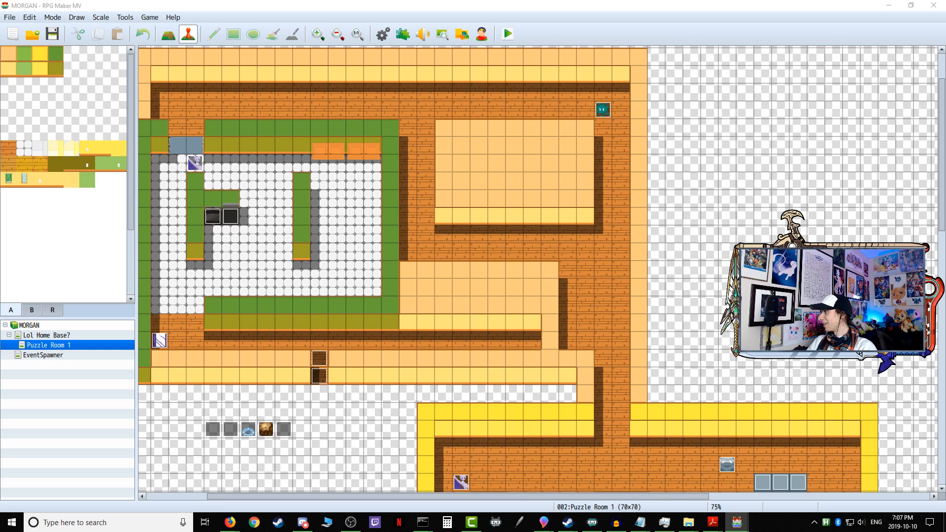
{"action": "mouse_move", "coordinate": [945, 87]}
{"action": "left_mouse_down"}
{"action": "mouse_move", "coordinate": [533, 92]}
{"action": "mouse_move", "coordinate": [600, 82]}
{"action": "mouse_move", "coordinate": [587, 70]}
{"action": "mouse_move", "coordinate": [945, 74]}
{"action": "left_mouse_up"}
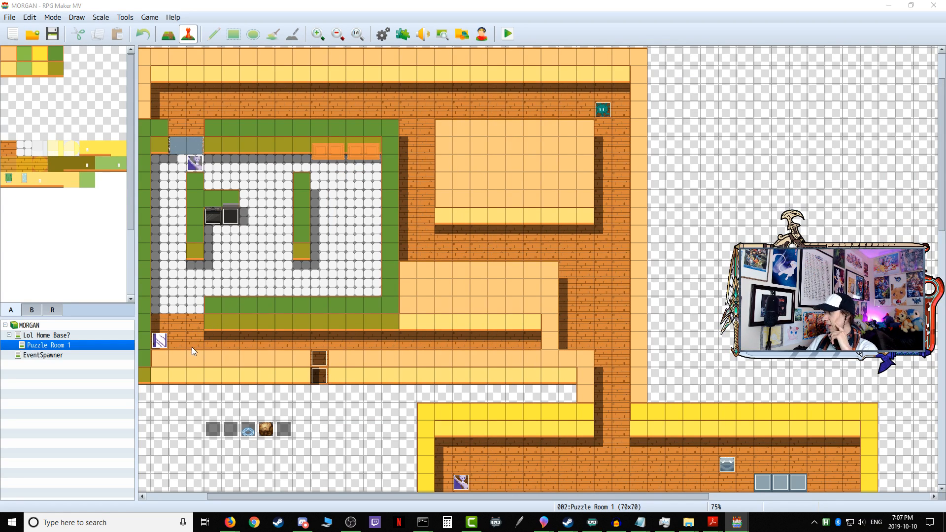
Step: Review the contents and conditions of all three pages of the Sentry Mirrorboy event in Puzzle Room 1
{"action": "double_click", "coordinate": [160, 340]}
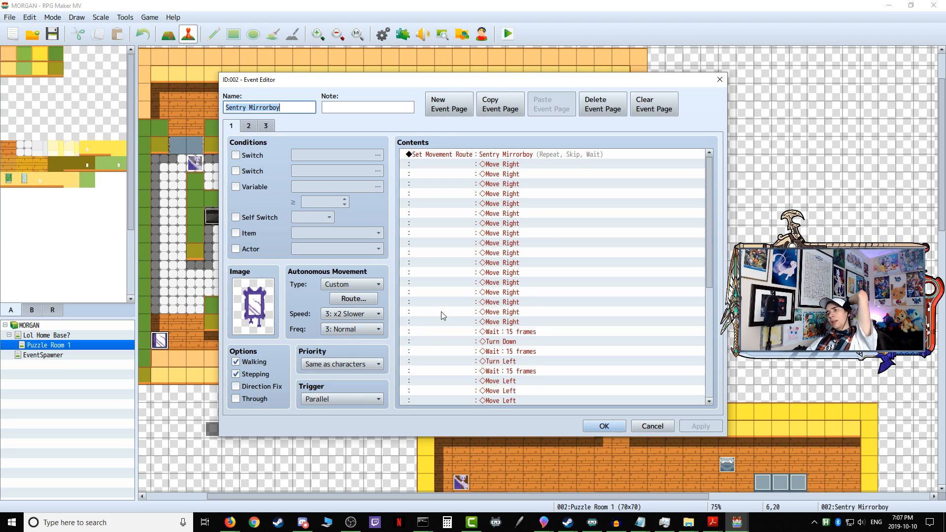
{"action": "scroll", "coordinate": [439, 316], "scroll_direction": "down", "scroll_amount": 7}
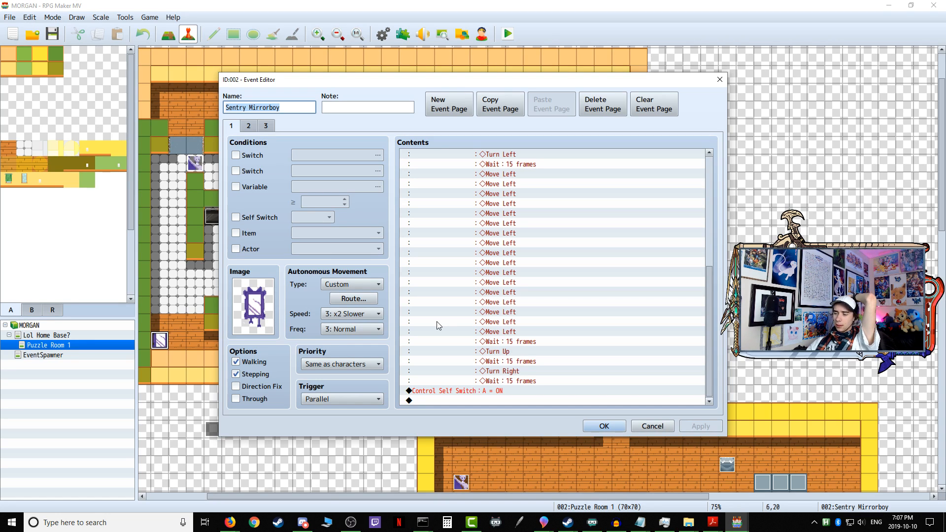
{"action": "left_click", "coordinate": [248, 127]}
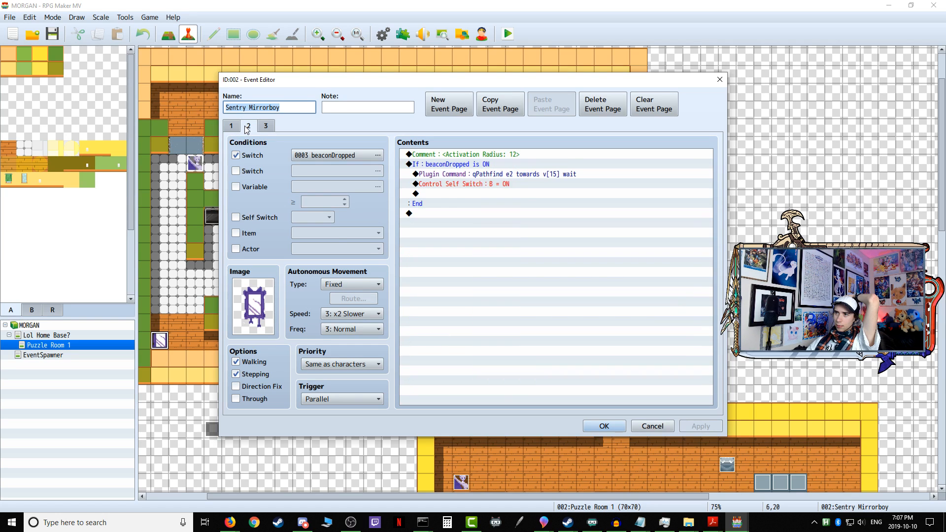
{"action": "left_click", "coordinate": [268, 127]}
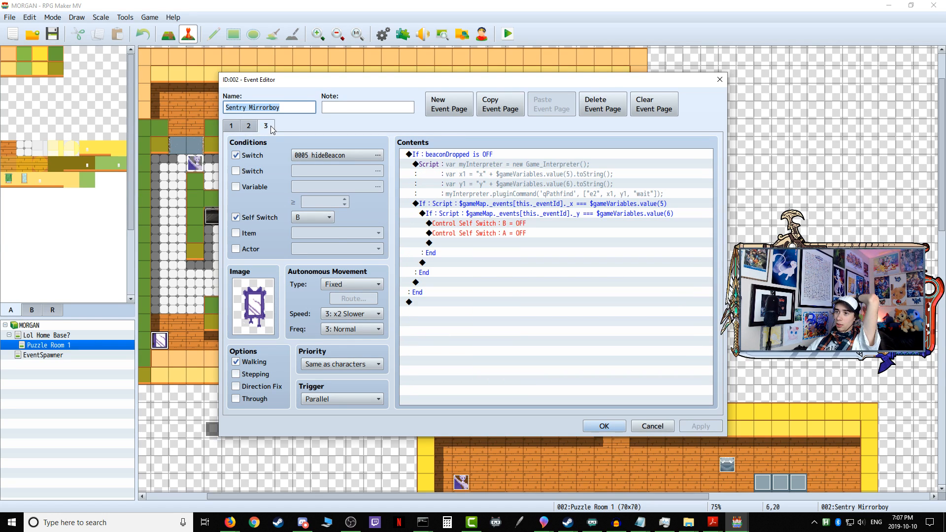
{"action": "left_click", "coordinate": [231, 127]}
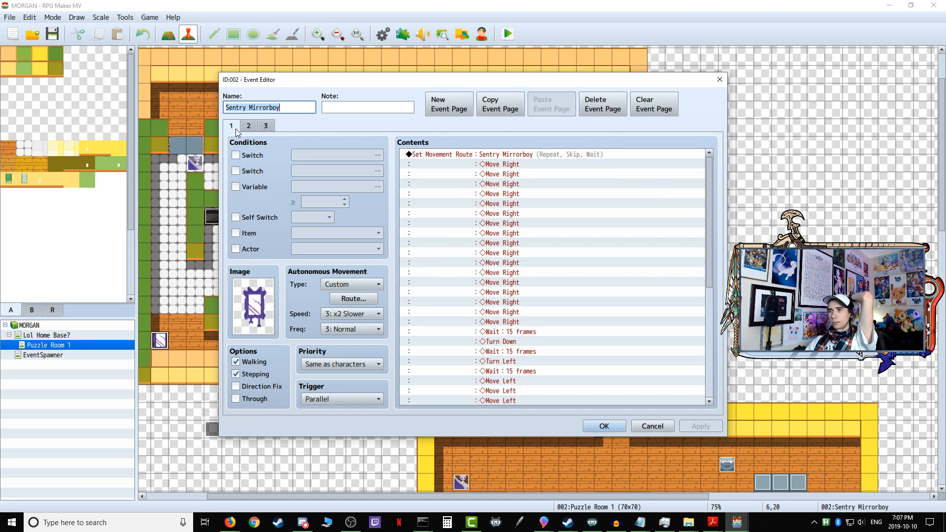
Step: Add a conditional branch at the end of Sentry Mirrorboy's page 1 that checks whether This Event is facing Right
{"action": "scroll", "coordinate": [414, 344], "scroll_direction": "down", "scroll_amount": 7}
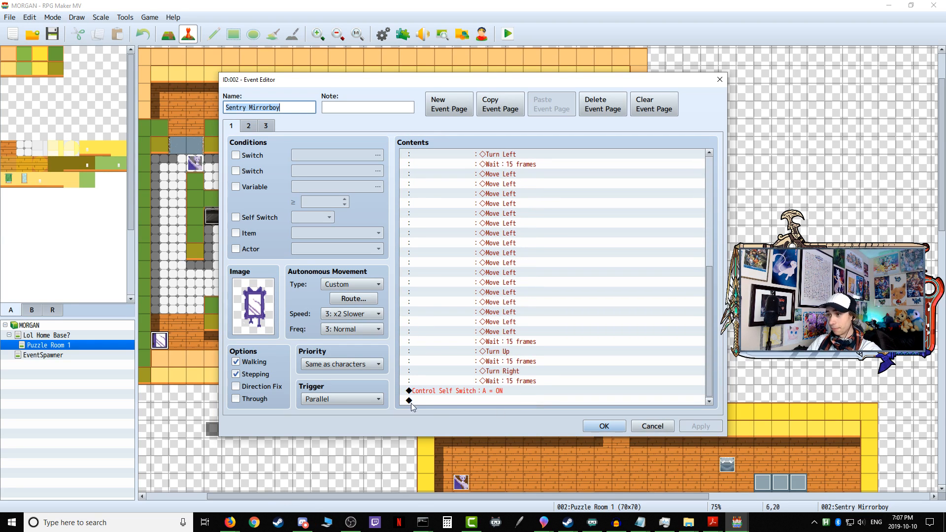
{"action": "double_click", "coordinate": [449, 400]}
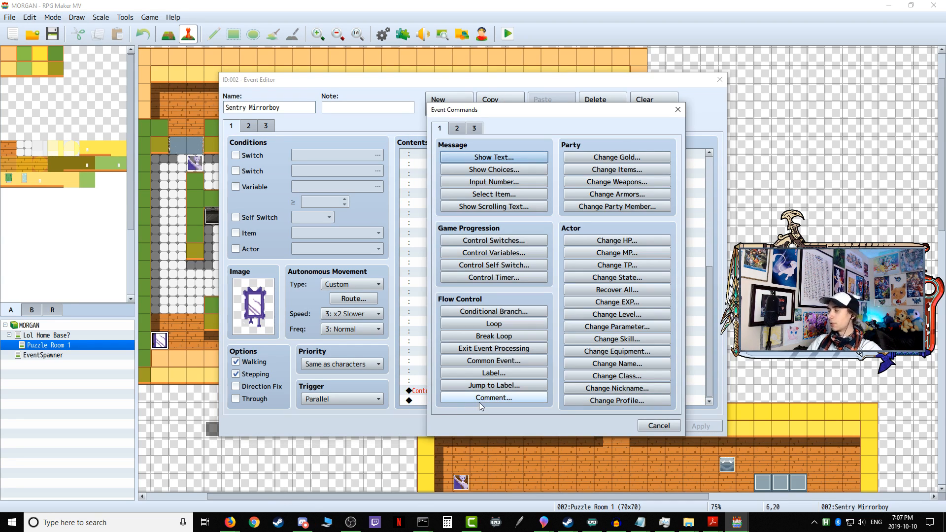
{"action": "left_click", "coordinate": [525, 311]}
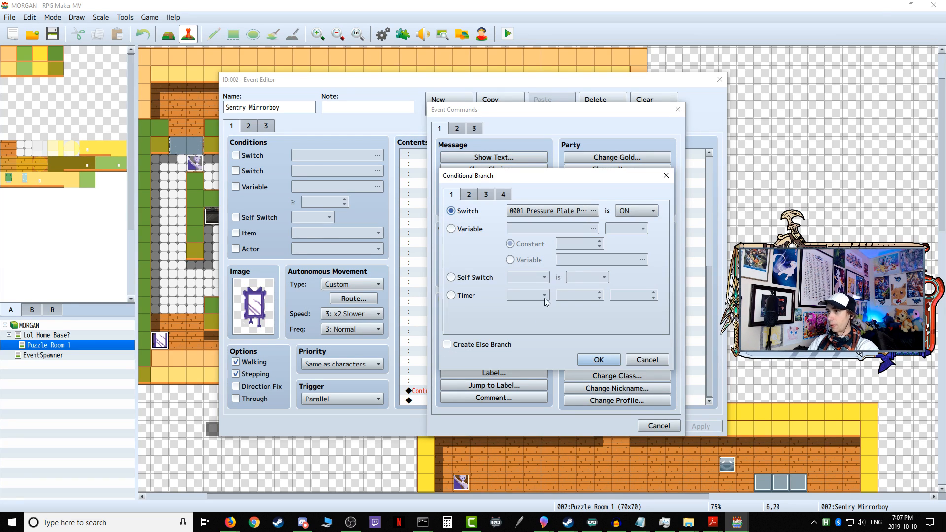
{"action": "left_click", "coordinate": [471, 194]}
{"action": "left_click", "coordinate": [487, 195]}
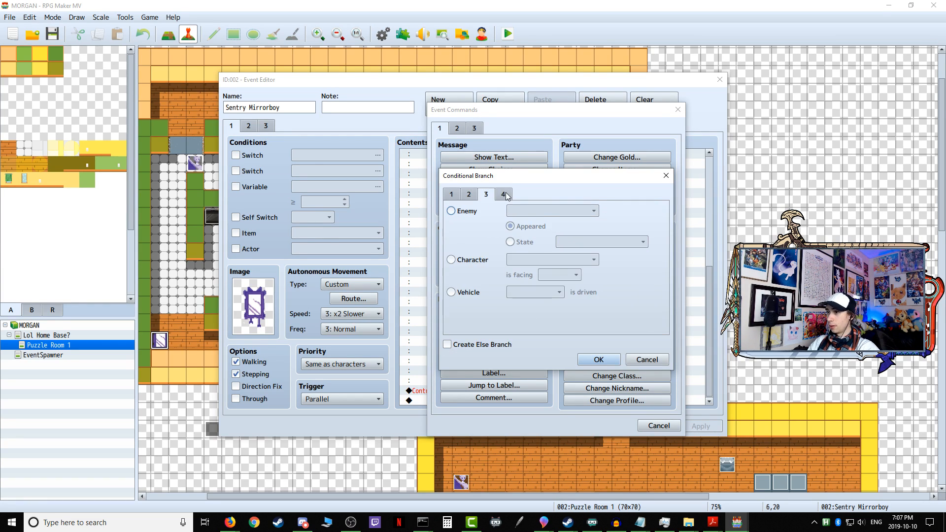
{"action": "left_click", "coordinate": [475, 263]}
{"action": "left_click", "coordinate": [552, 260]}
{"action": "left_click", "coordinate": [537, 271]}
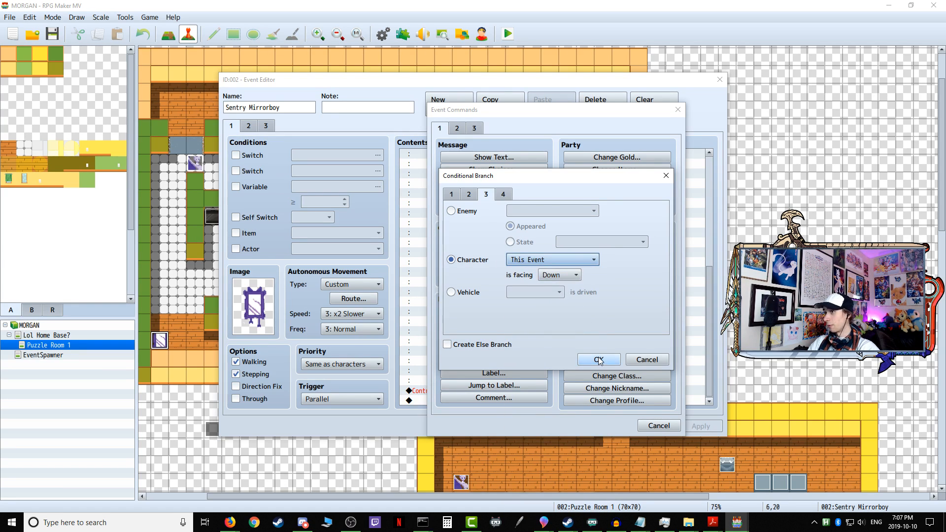
{"action": "left_click", "coordinate": [567, 276]}
{"action": "left_click", "coordinate": [565, 317]}
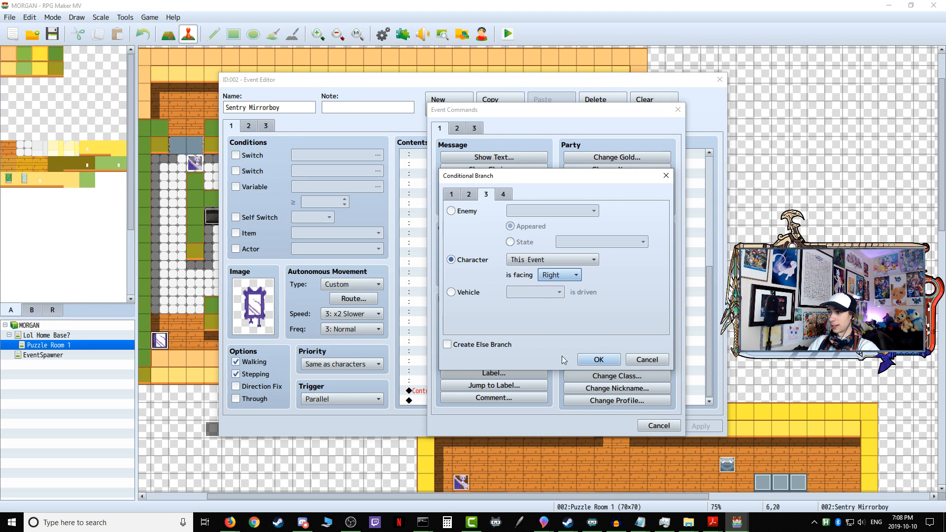
{"action": "left_click", "coordinate": [599, 361]}
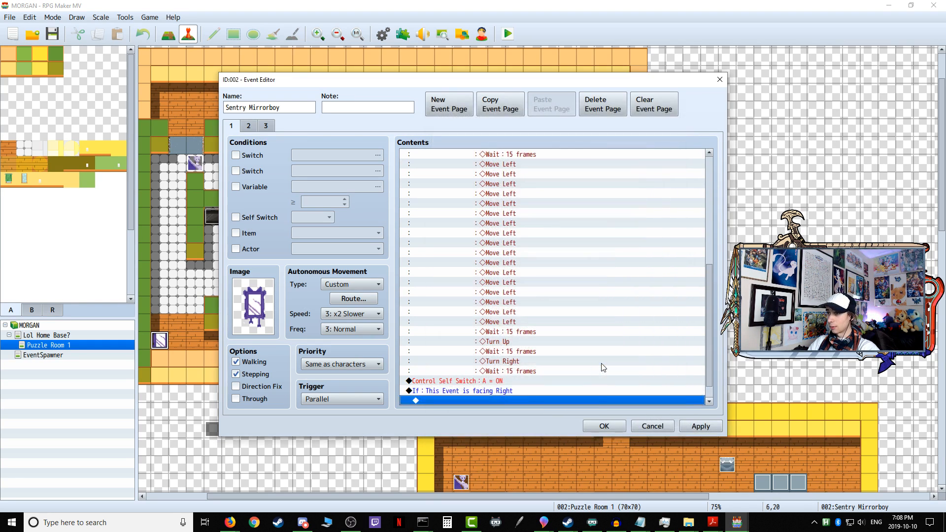
Step: Start a nested conditional branch inside the facing-Right check, based on the variable 0019 Sentry Mirrorboy X
{"action": "double_click", "coordinate": [456, 401]}
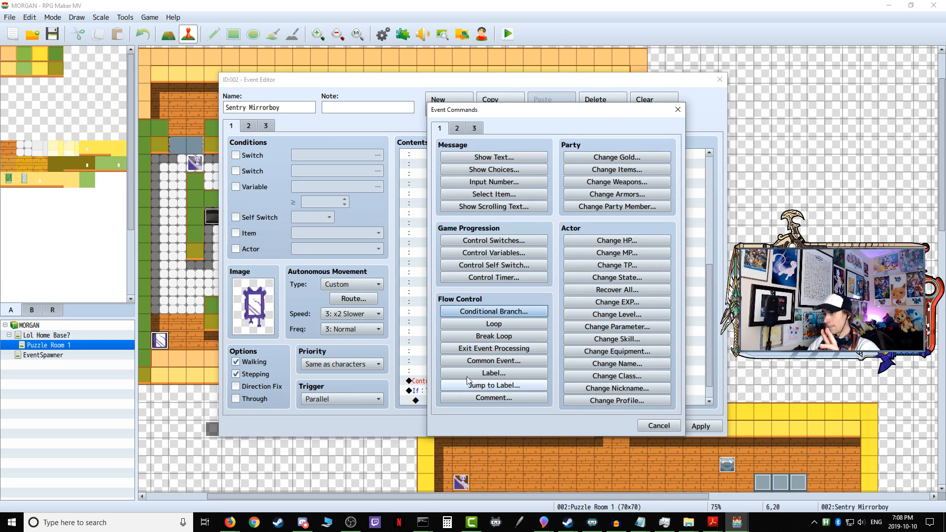
{"action": "left_click", "coordinate": [495, 311]}
{"action": "left_click", "coordinate": [469, 194]}
{"action": "left_click", "coordinate": [485, 194]}
{"action": "left_click", "coordinate": [472, 261]}
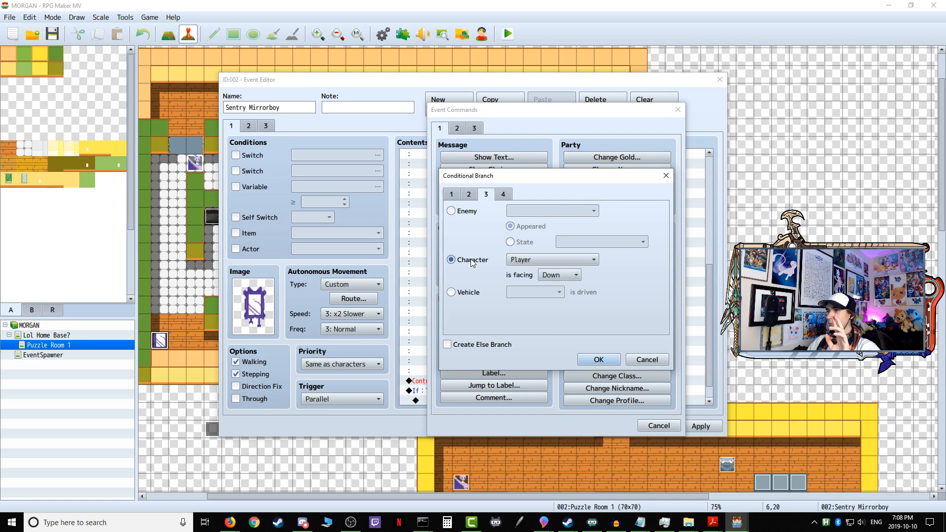
{"action": "left_click", "coordinate": [539, 261]}
{"action": "left_click", "coordinate": [451, 292]}
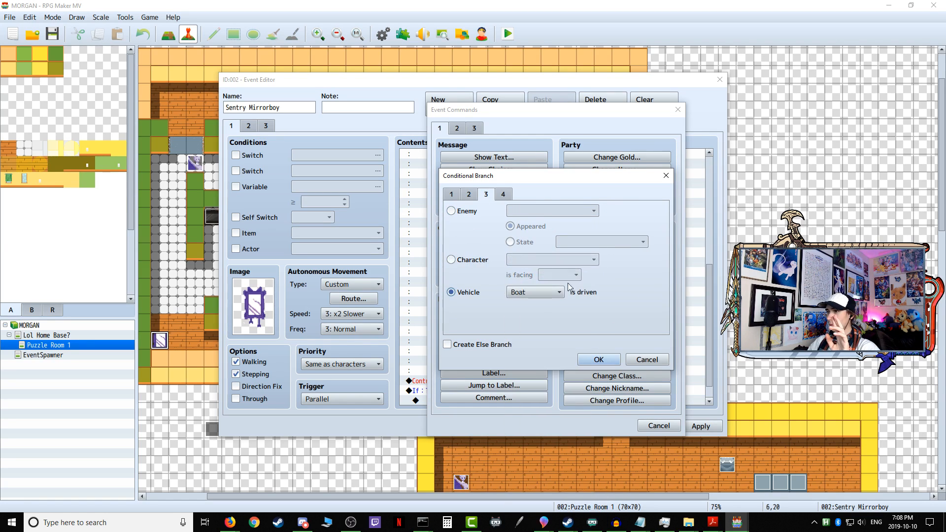
{"action": "left_click", "coordinate": [451, 194]}
{"action": "left_click", "coordinate": [464, 229]}
{"action": "left_click", "coordinate": [565, 231]}
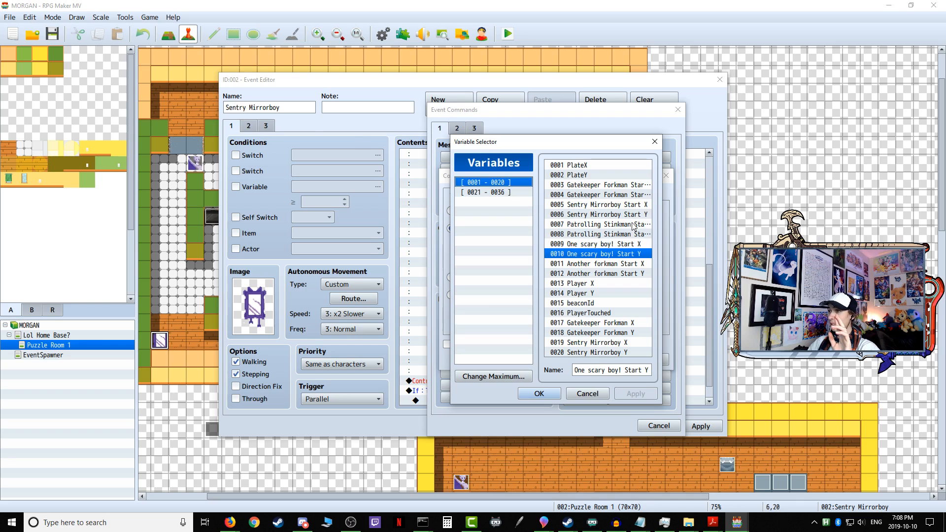
{"action": "left_click", "coordinate": [611, 344]}
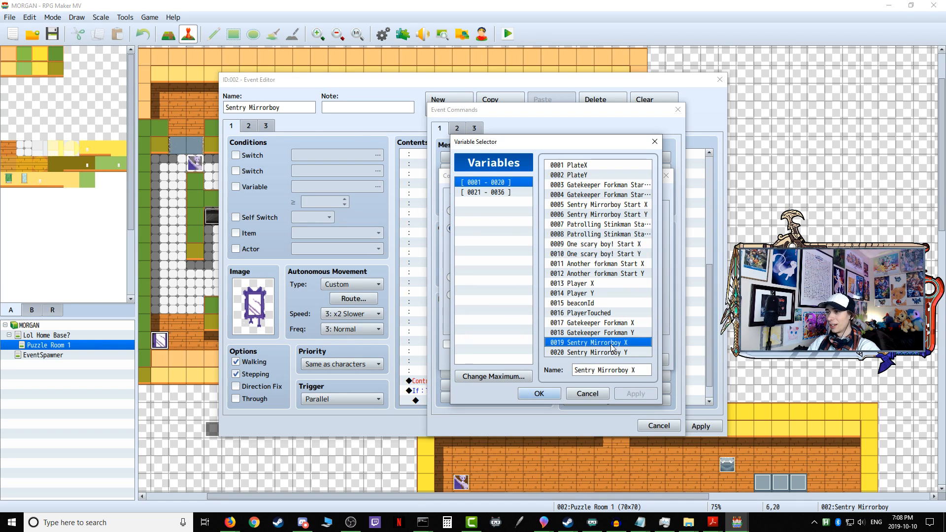
{"action": "left_click", "coordinate": [538, 393]}
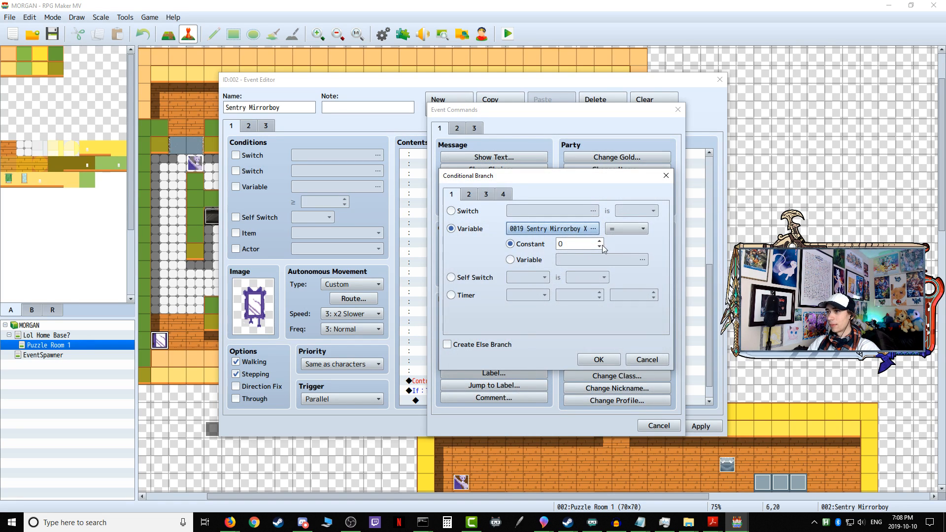
Step: Make the nested branch compare against the variable 0013 Player X instead of a constant
{"action": "left_click", "coordinate": [527, 263]}
{"action": "double_click", "coordinate": [579, 260]}
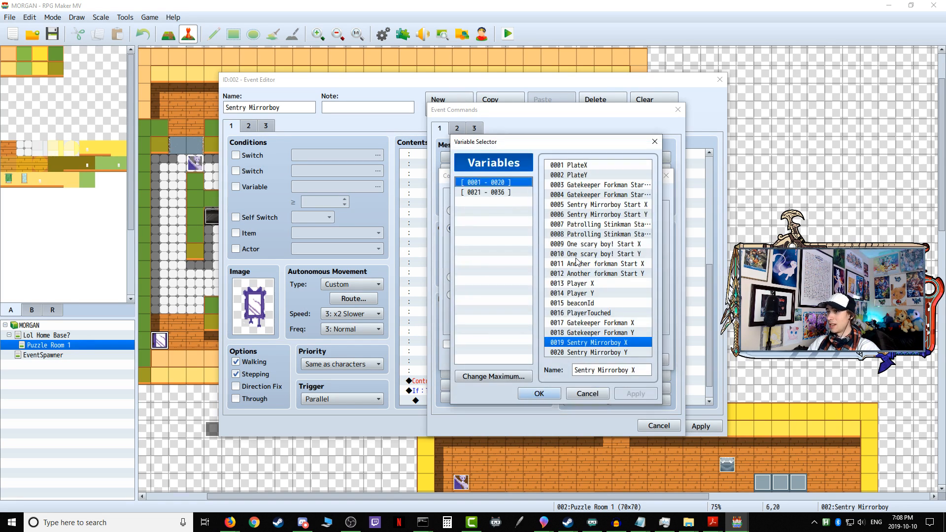
{"action": "left_click", "coordinate": [591, 284]}
{"action": "left_click", "coordinate": [539, 394]}
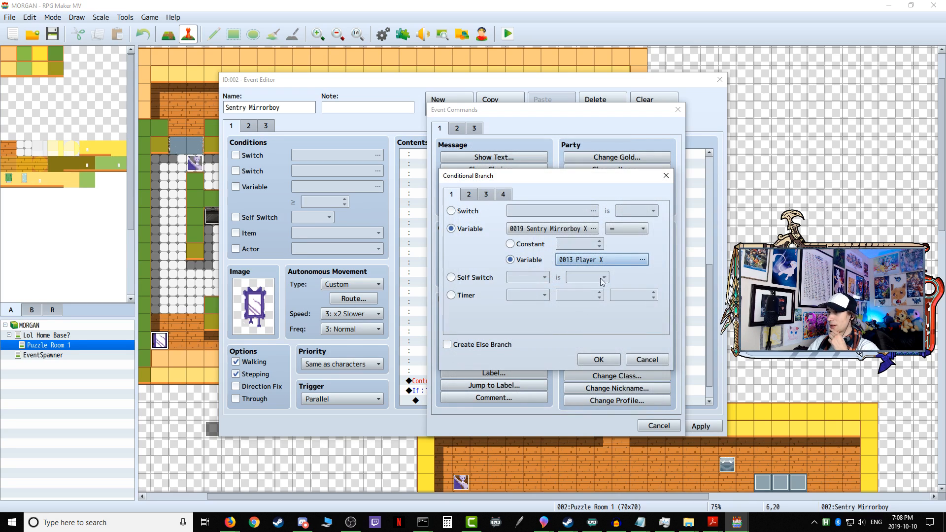
Step: Set the nested branch's comparison to ≤ and add it inside the facing-Right check
{"action": "left_click", "coordinate": [626, 228]}
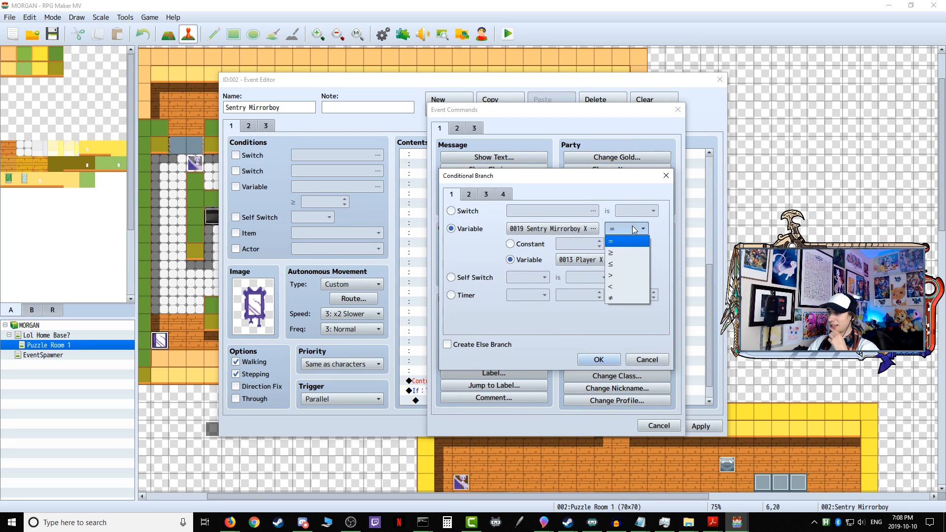
{"action": "left_click", "coordinate": [623, 264]}
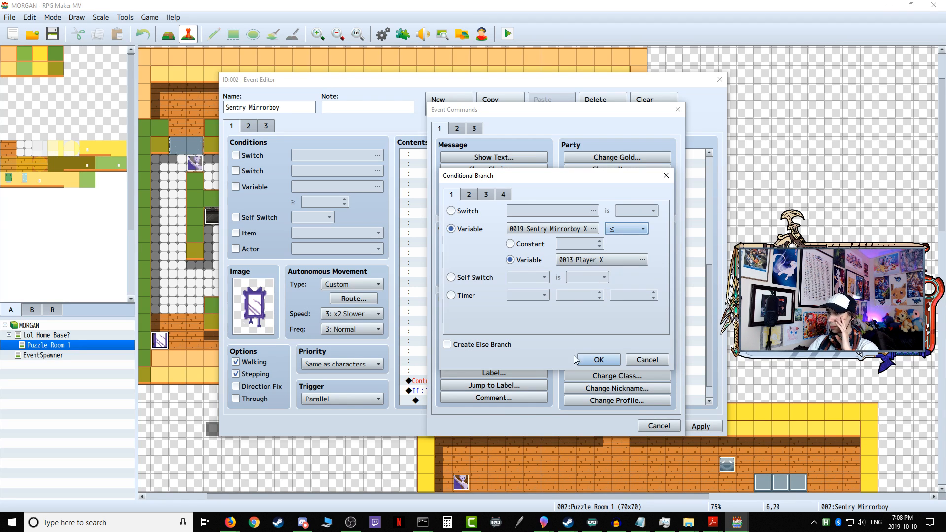
{"action": "left_click", "coordinate": [597, 360]}
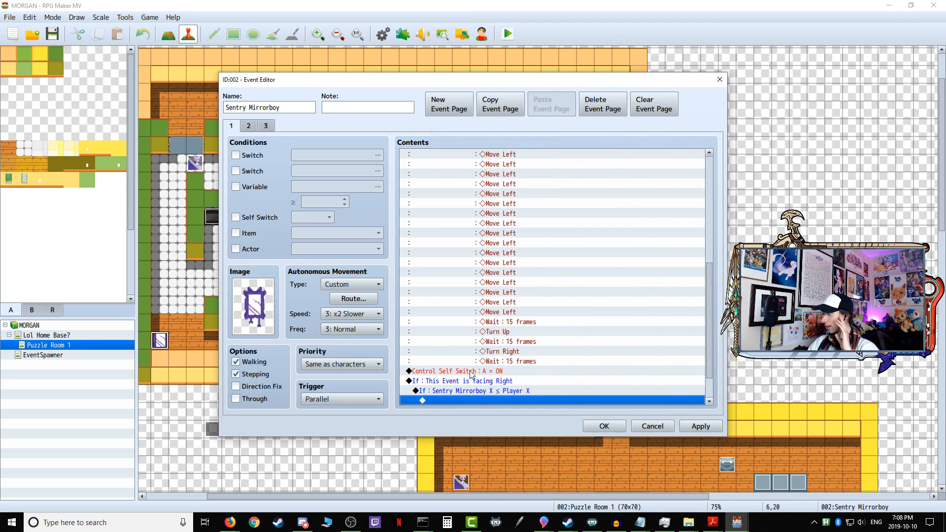
Step: Nest a conditional branch inside the X check that tests whether 0020 Sentry Mirrorboy Y = 0014 Player Y
{"action": "double_click", "coordinate": [429, 400]}
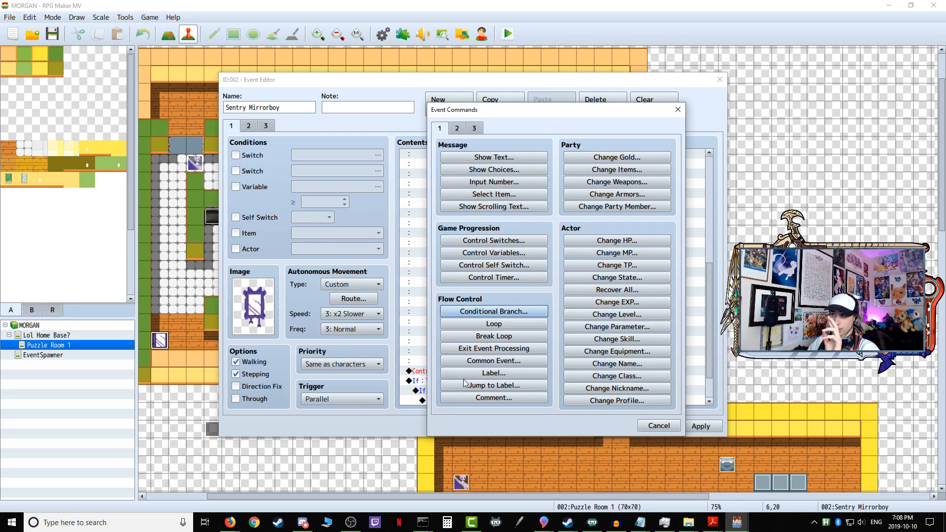
{"action": "left_click", "coordinate": [508, 310]}
{"action": "left_click", "coordinate": [451, 229]}
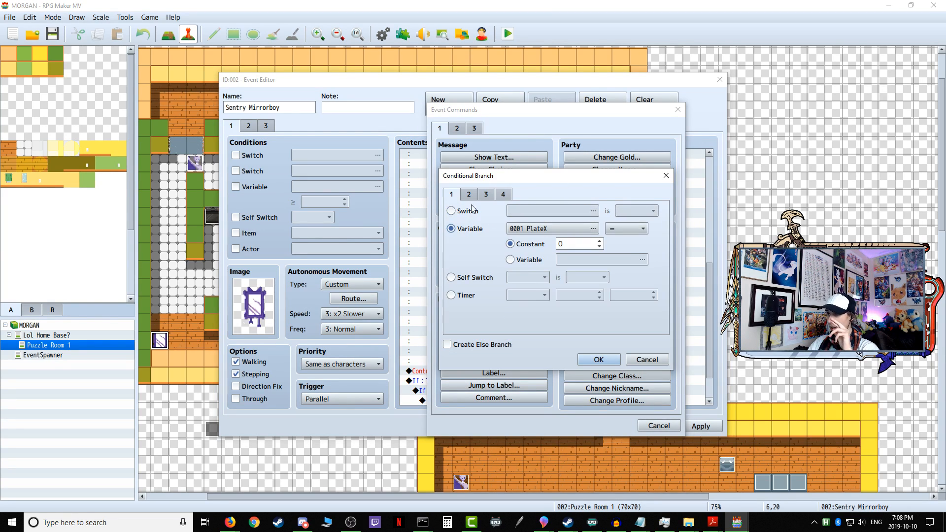
{"action": "left_click", "coordinate": [544, 230]}
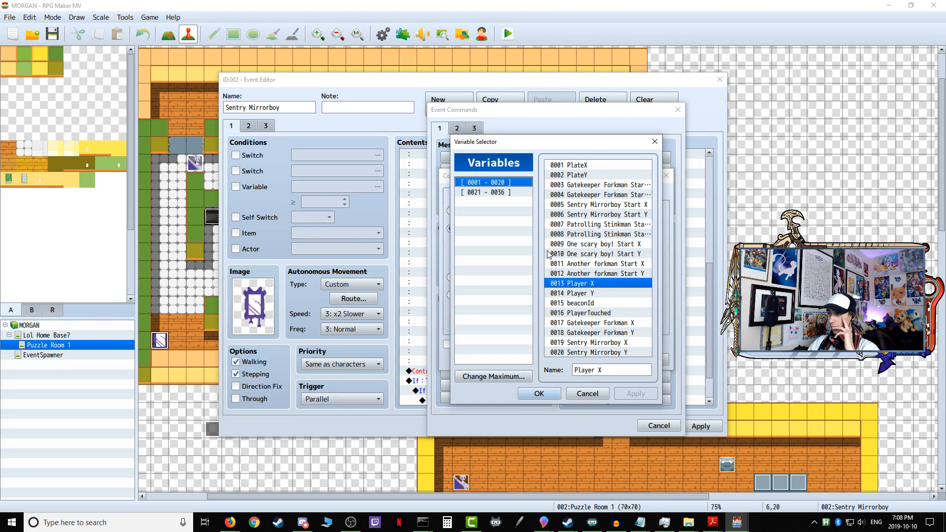
{"action": "left_click", "coordinate": [614, 353]}
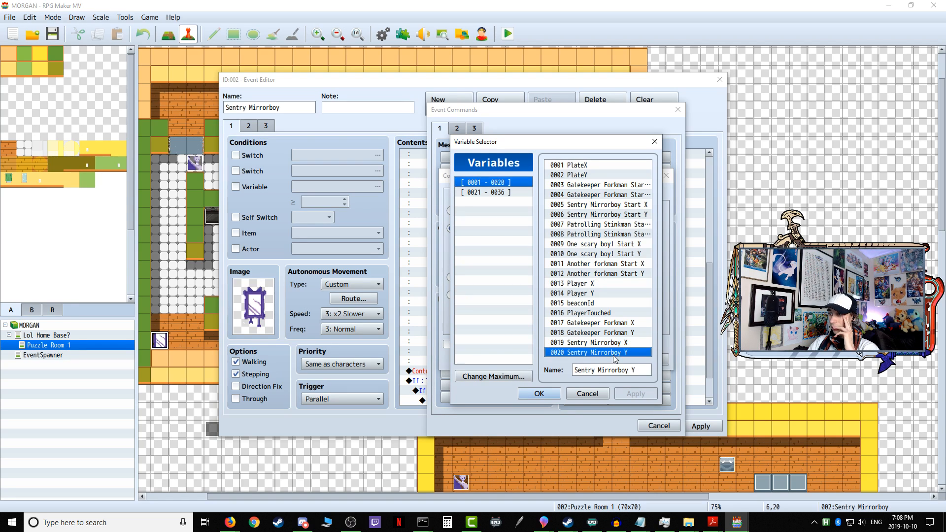
{"action": "left_click", "coordinate": [539, 394]}
{"action": "left_click", "coordinate": [510, 260]}
{"action": "left_click", "coordinate": [594, 260]}
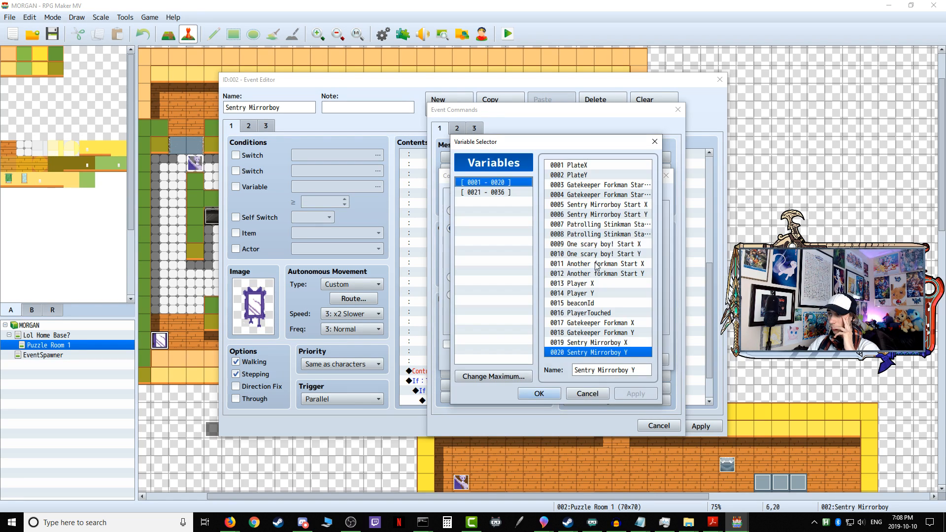
{"action": "left_click", "coordinate": [596, 293]}
{"action": "left_click", "coordinate": [539, 393]}
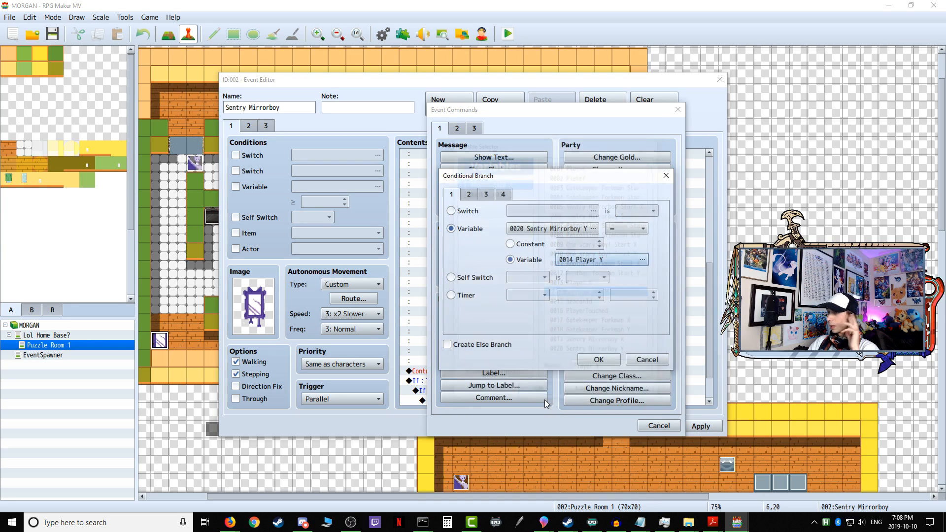
{"action": "left_click", "coordinate": [599, 360]}
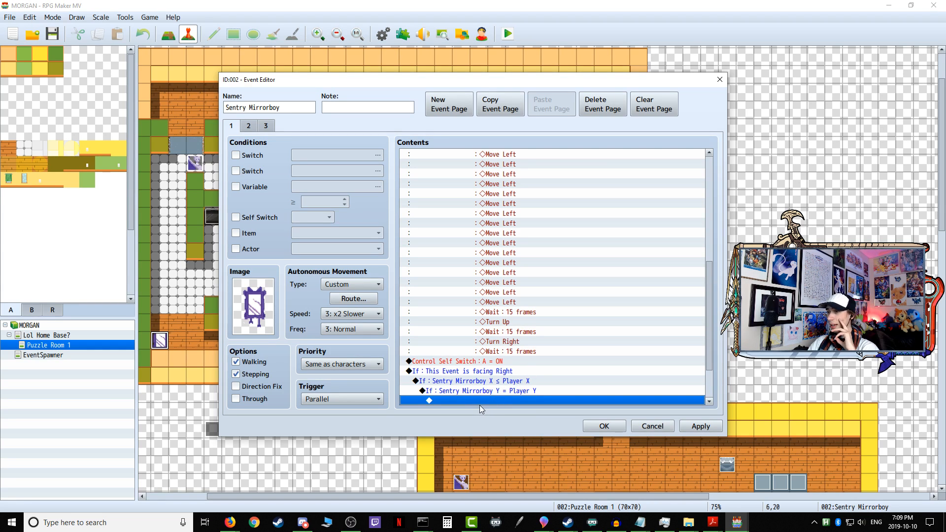
Step: Save the Sentry Mirrorboy event and review the commands of the Variable Continuous Setup event
{"action": "left_click", "coordinate": [708, 428]}
{"action": "left_click", "coordinate": [608, 427]}
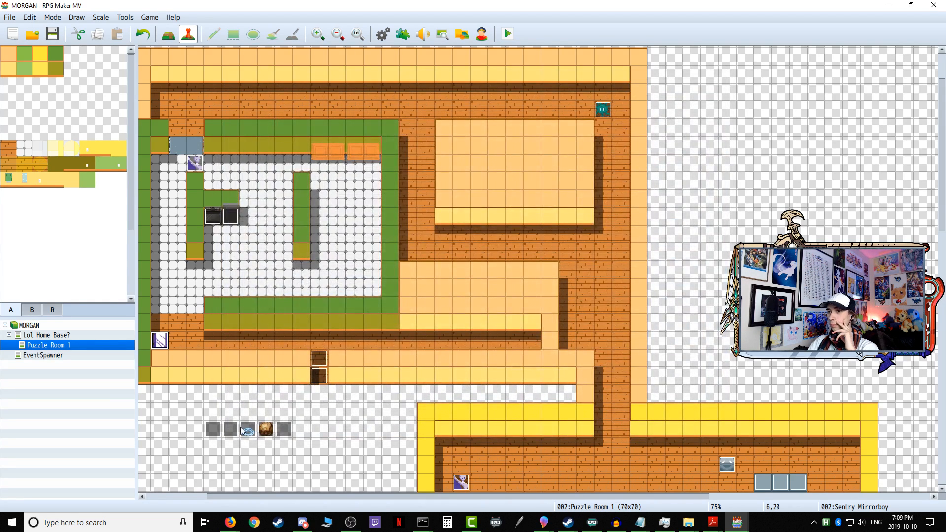
{"action": "double_click", "coordinate": [246, 430]}
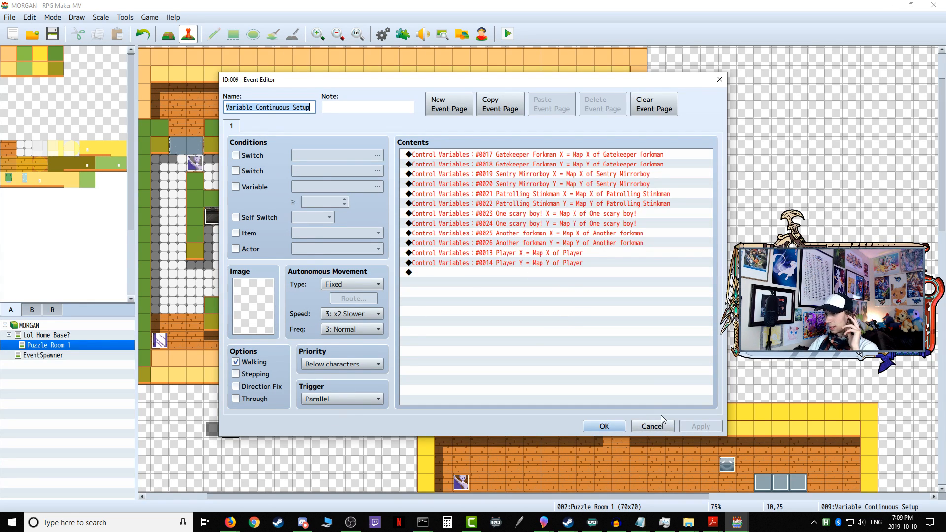
{"action": "left_click", "coordinate": [605, 426]}
Step: Reopen the Sentry Mirrorboy event and start a Control Variables command on 0013 Player X inside the Y check
{"action": "double_click", "coordinate": [159, 340]}
{"action": "scroll", "coordinate": [508, 304], "scroll_direction": "down", "scroll_amount": 4}
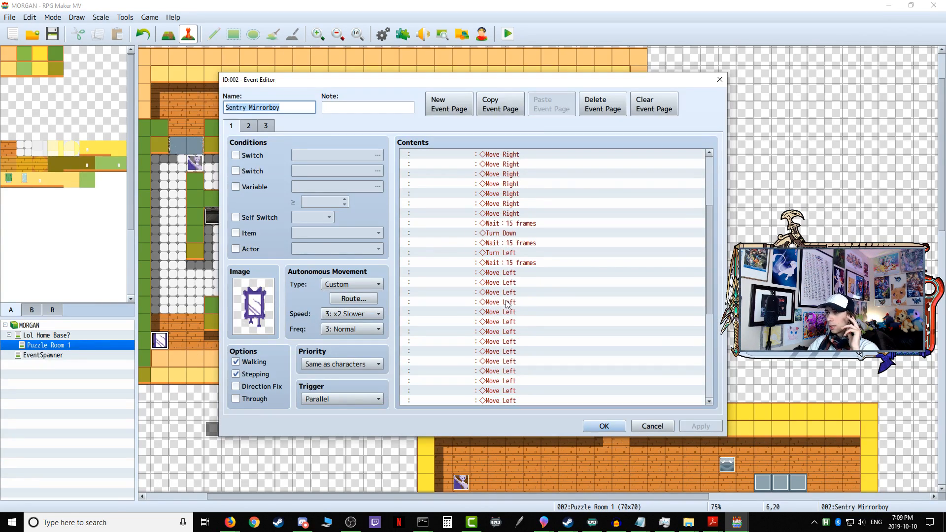
{"action": "scroll", "coordinate": [508, 304], "scroll_direction": "down", "scroll_amount": 8}
{"action": "double_click", "coordinate": [464, 341]}
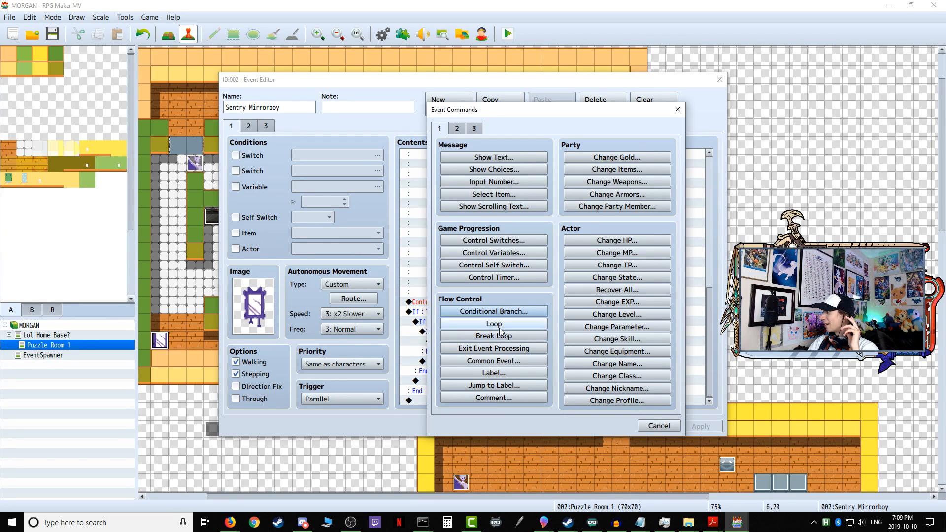
{"action": "left_click", "coordinate": [513, 252]}
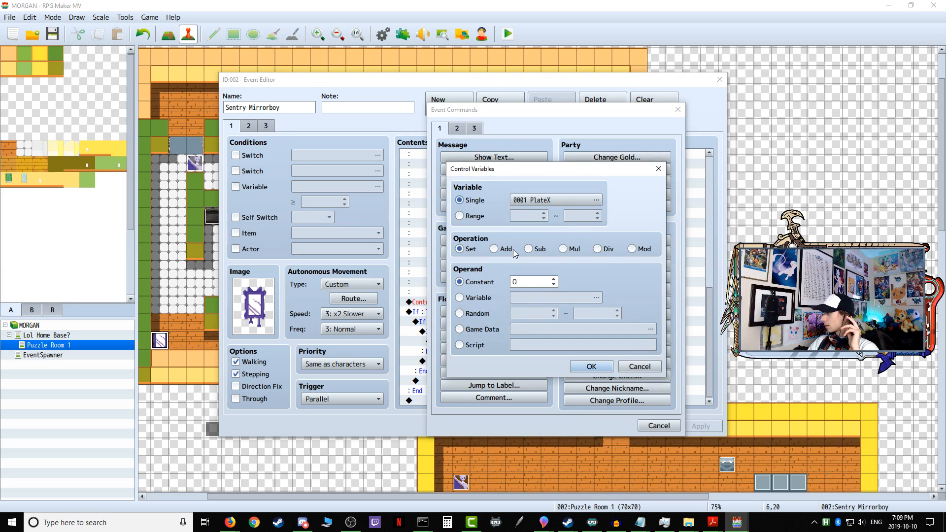
{"action": "left_click", "coordinate": [542, 203]}
{"action": "left_click", "coordinate": [599, 274]}
{"action": "left_click", "coordinate": [593, 284]}
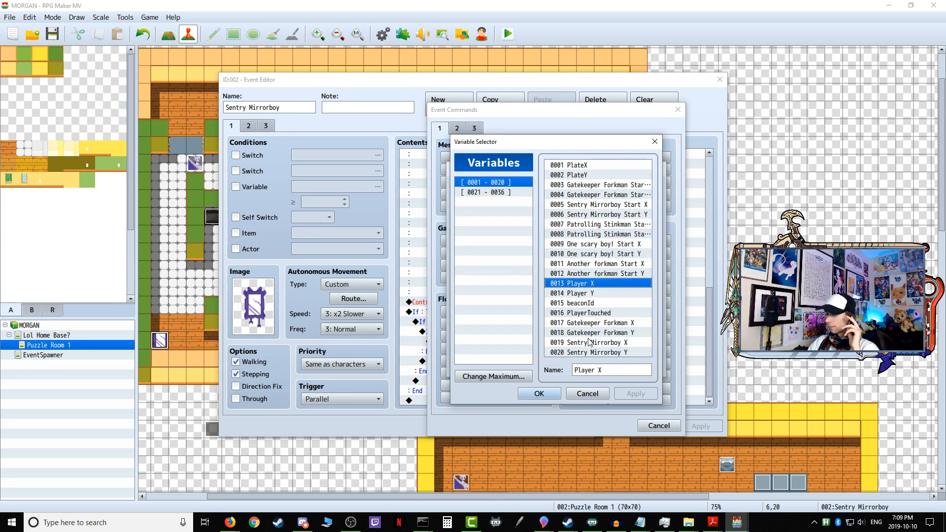
{"action": "left_click", "coordinate": [538, 393]}
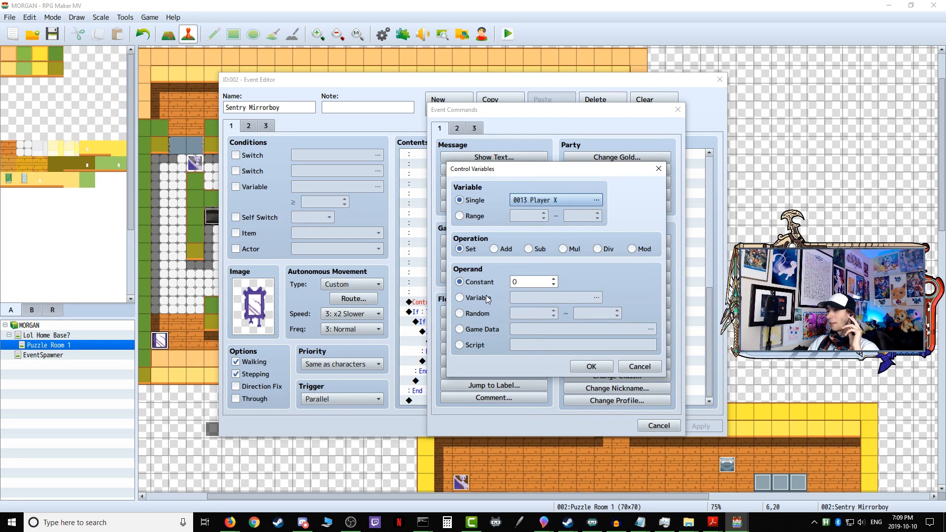
Step: Make the Control Variables command subtract a constant of 5 and add it to the event
{"action": "left_click", "coordinate": [487, 299]}
{"action": "left_click", "coordinate": [552, 298]}
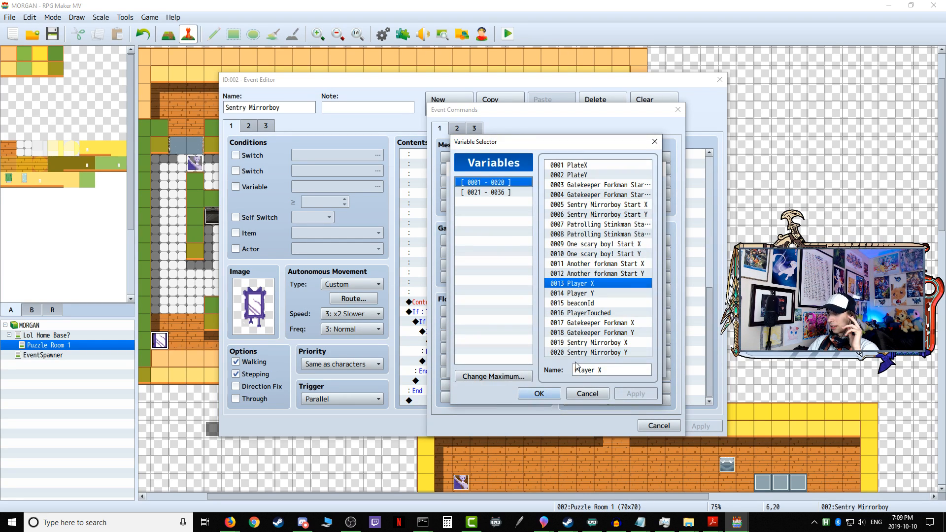
{"action": "left_click", "coordinate": [586, 395]}
{"action": "left_click", "coordinate": [529, 249]}
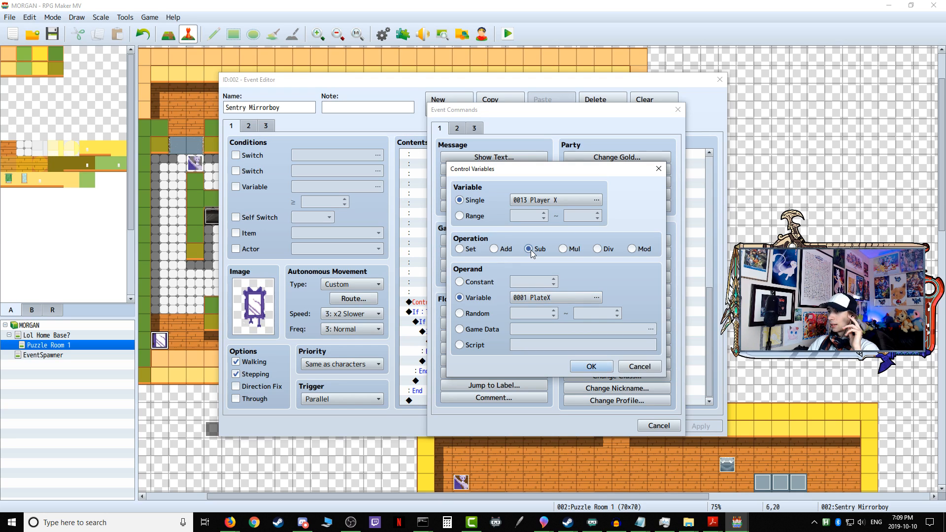
{"action": "left_click", "coordinate": [478, 282]}
{"action": "double_click", "coordinate": [526, 281]}
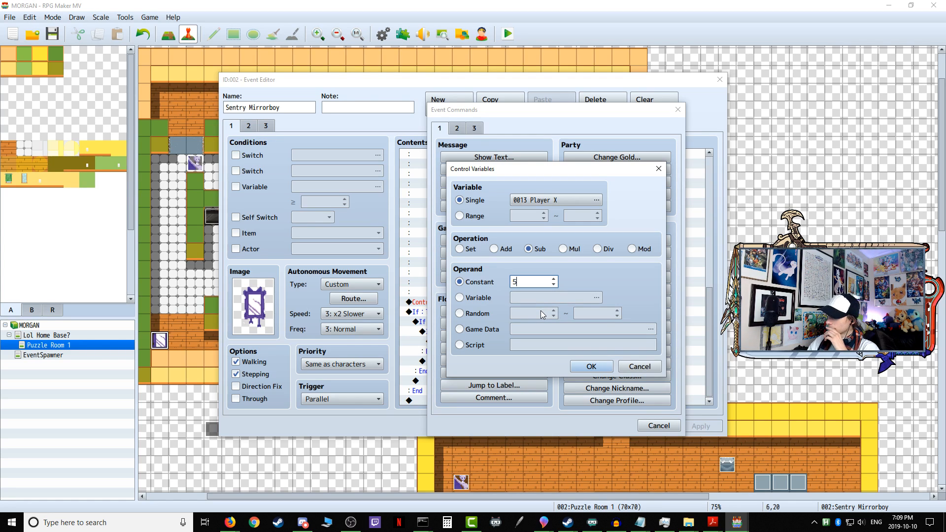
{"action": "left_click", "coordinate": [590, 367]}
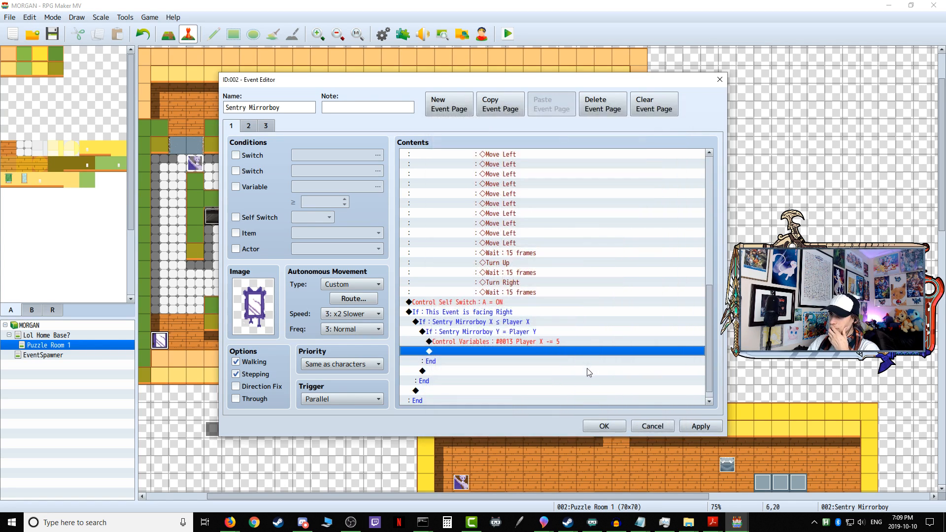
Step: Start a conditional branch below the Player X subtraction, based on the variable 0019 Sentry Mirrorboy X
{"action": "double_click", "coordinate": [457, 351]}
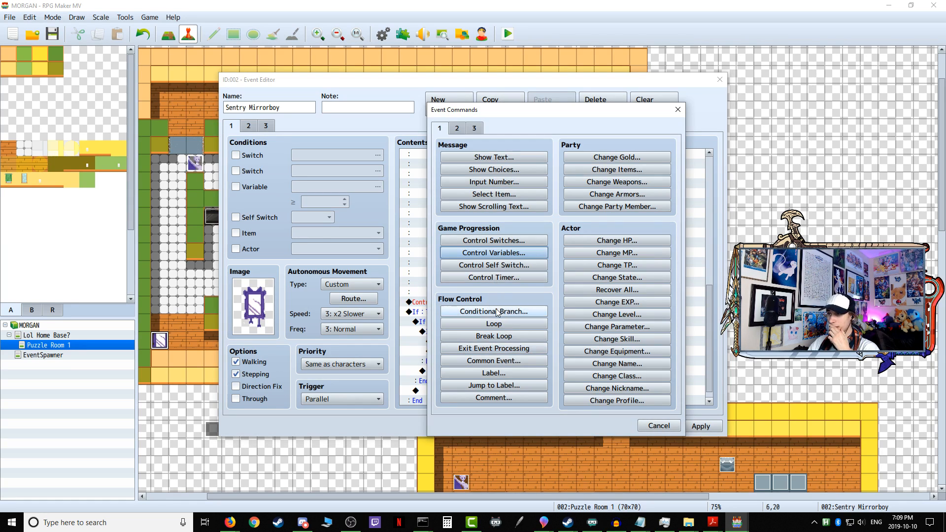
{"action": "left_click", "coordinate": [502, 312]}
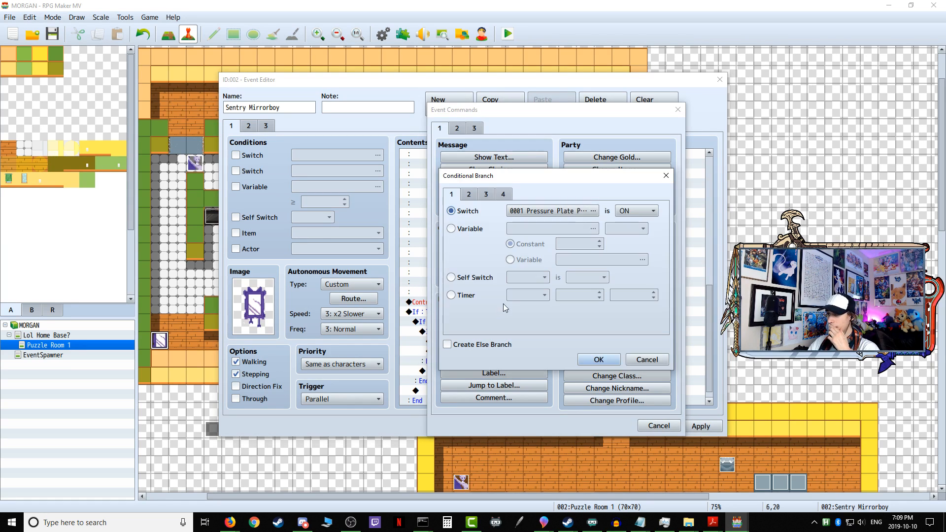
{"action": "left_click", "coordinate": [546, 214]}
{"action": "left_click", "coordinate": [588, 394]}
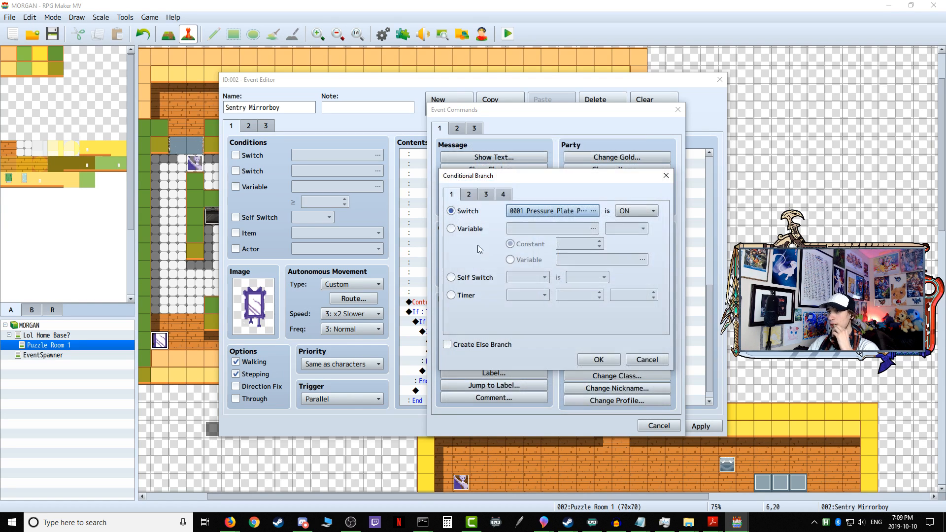
{"action": "left_click", "coordinate": [450, 228]}
{"action": "left_click", "coordinate": [541, 228]}
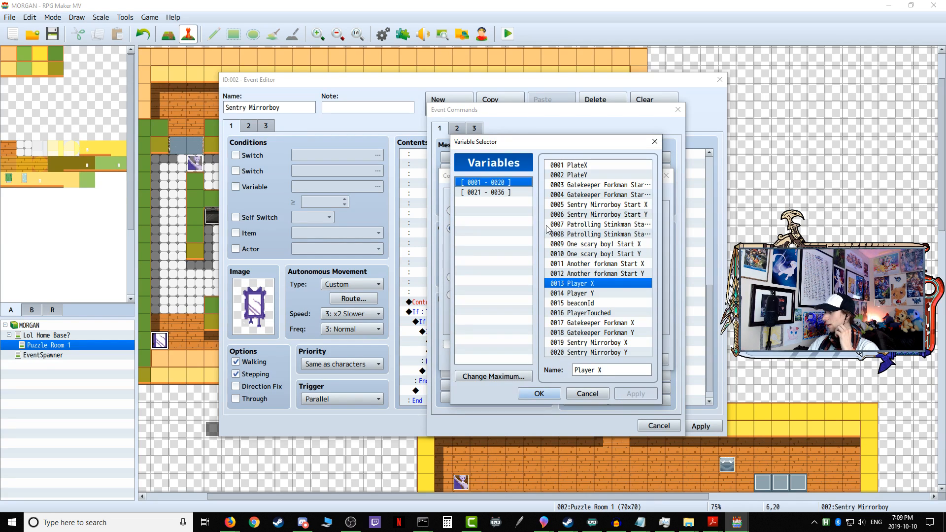
{"action": "left_click", "coordinate": [616, 343]}
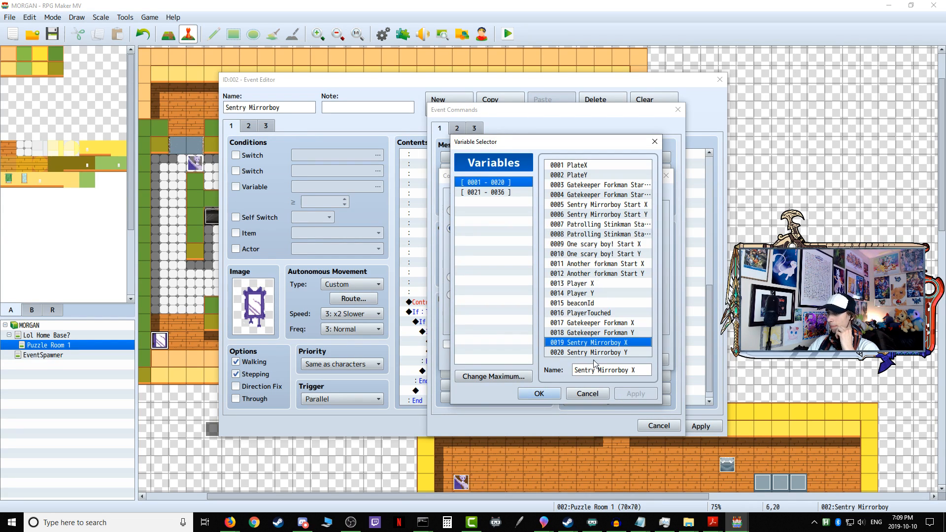
{"action": "left_click", "coordinate": [539, 394]}
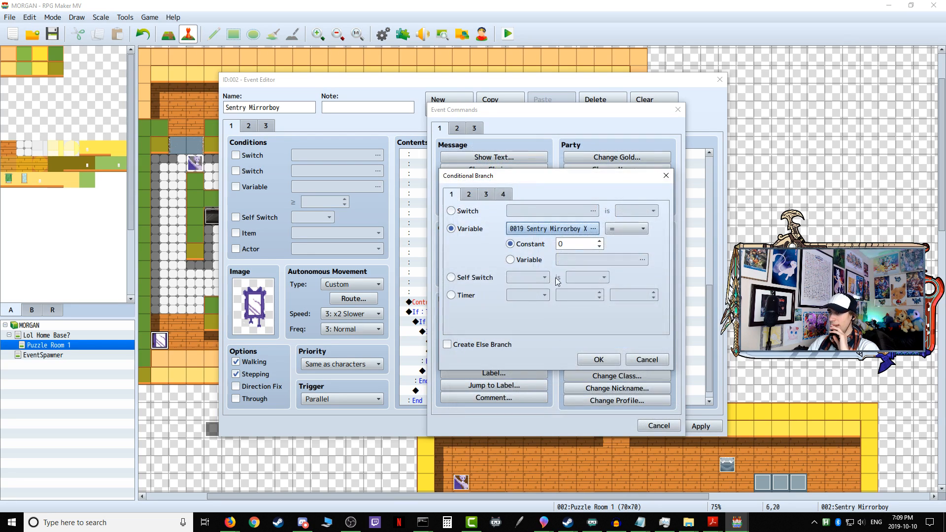
Step: Make the new branch test for ≥ against the variable 0013 Player X and add it to the event
{"action": "left_click", "coordinate": [649, 258]}
{"action": "left_click", "coordinate": [604, 284]}
{"action": "left_click", "coordinate": [539, 394]}
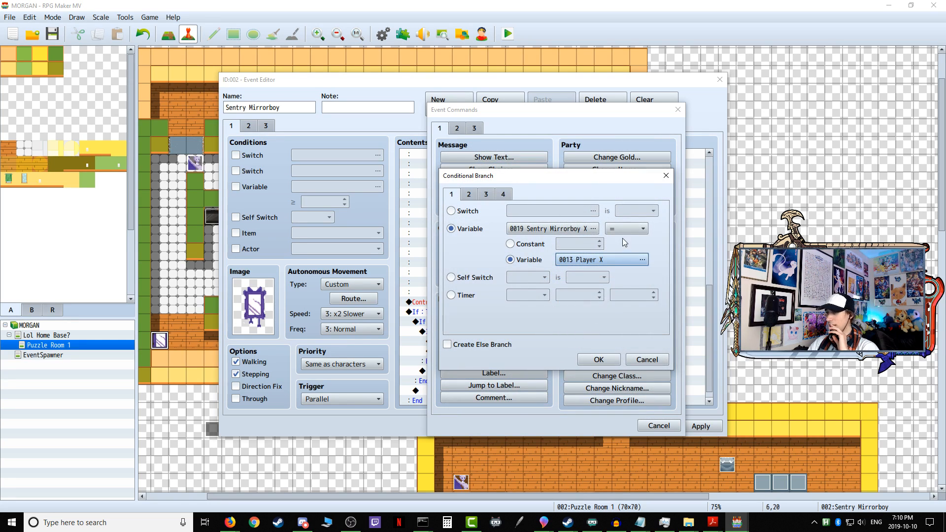
{"action": "left_click", "coordinate": [632, 228]}
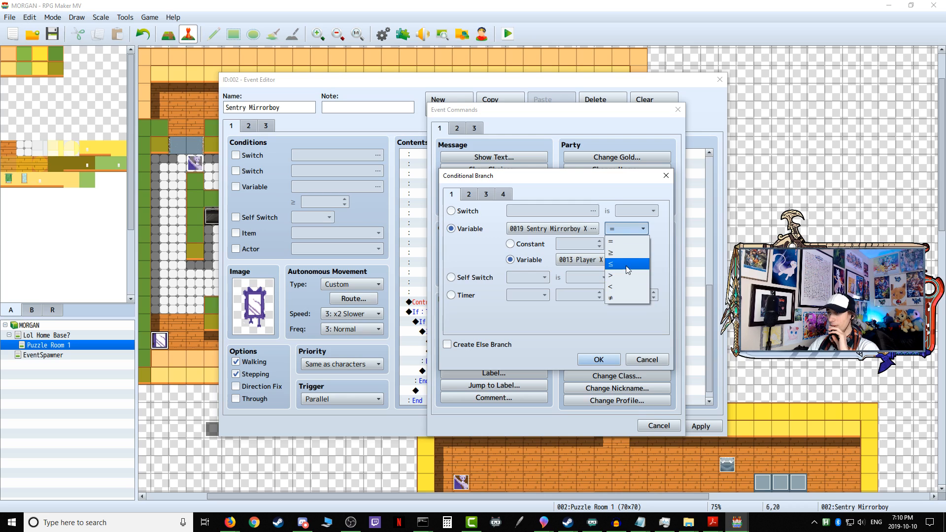
{"action": "left_click", "coordinate": [623, 251]}
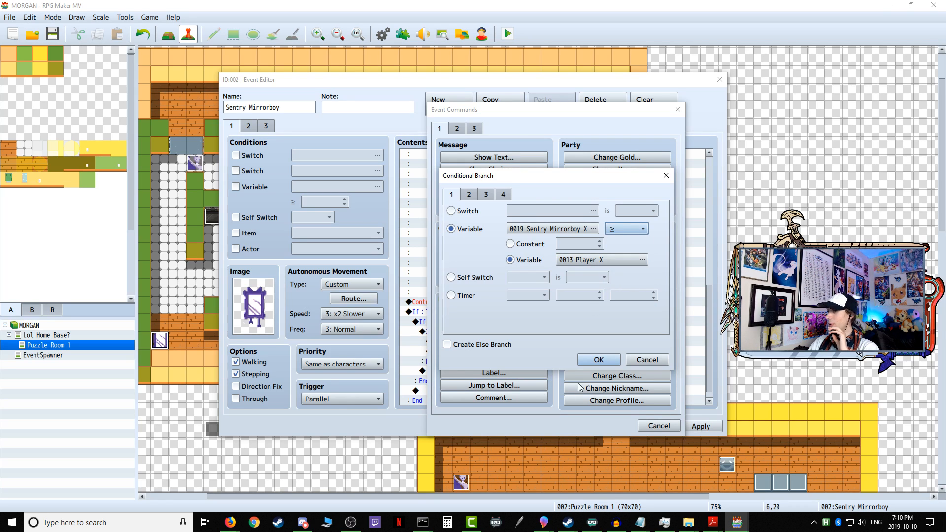
{"action": "left_click", "coordinate": [599, 360]}
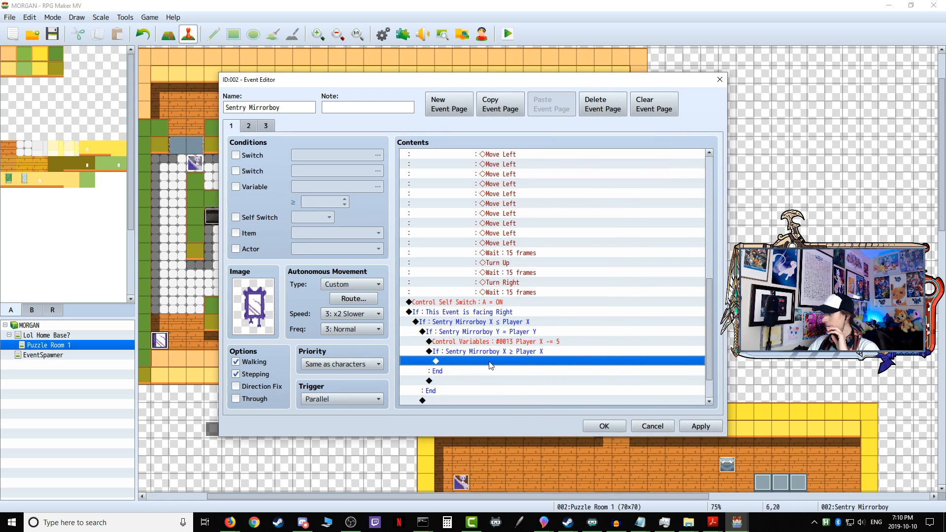
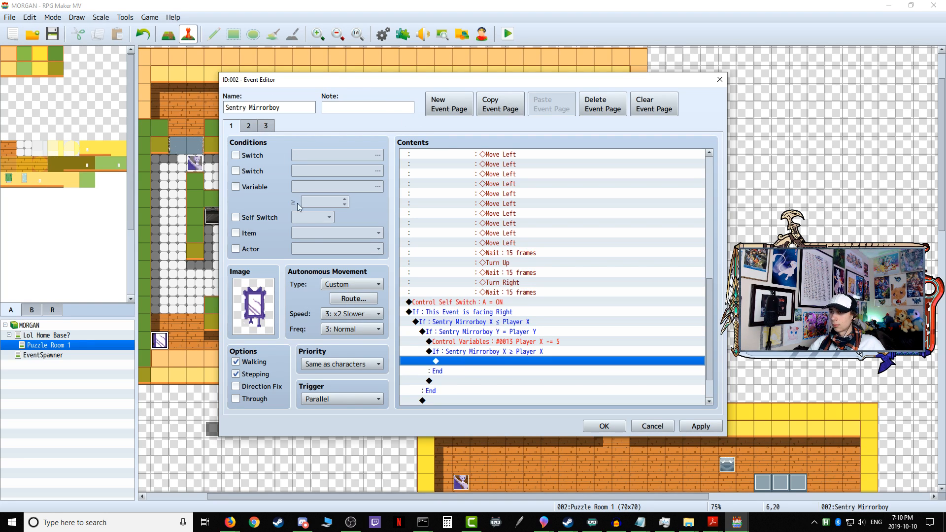
Step: Add a Control Self Switch command turning C ON inside the Sentry Mirrorboy X ≥ Player X branch on event page 1
{"action": "left_click", "coordinate": [266, 129]}
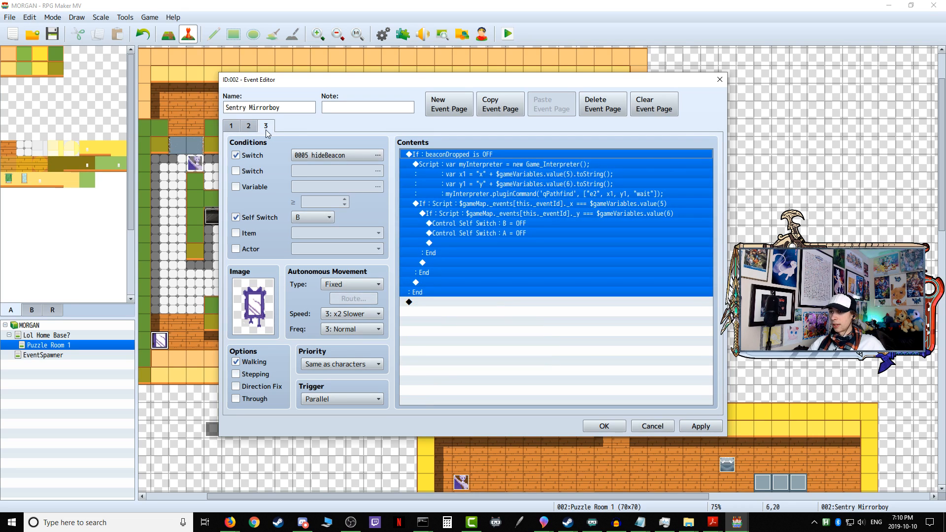
{"action": "left_click", "coordinate": [231, 126]}
{"action": "scroll", "coordinate": [488, 349], "scroll_direction": "down", "scroll_amount": 3}
{"action": "scroll", "coordinate": [488, 349], "scroll_direction": "down", "scroll_amount": 5}
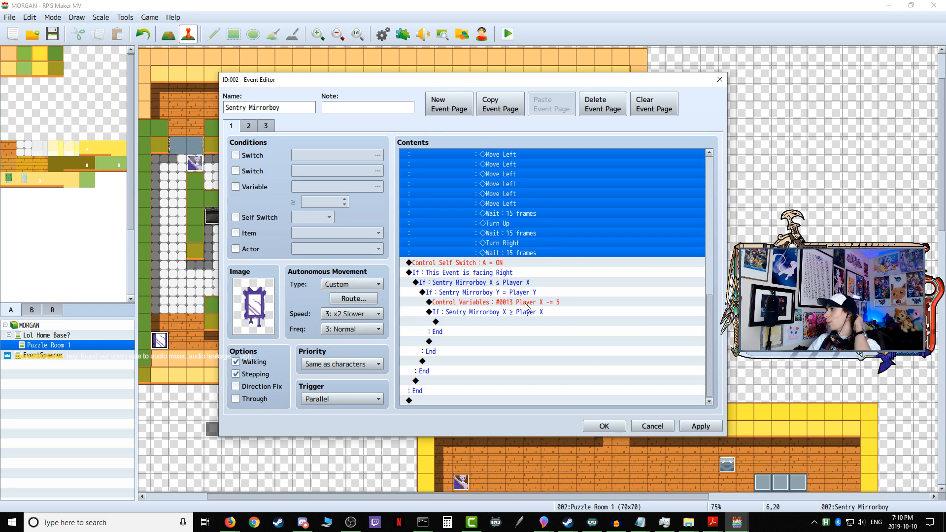
{"action": "left_click", "coordinate": [485, 322]}
{"action": "double_click", "coordinate": [484, 322]}
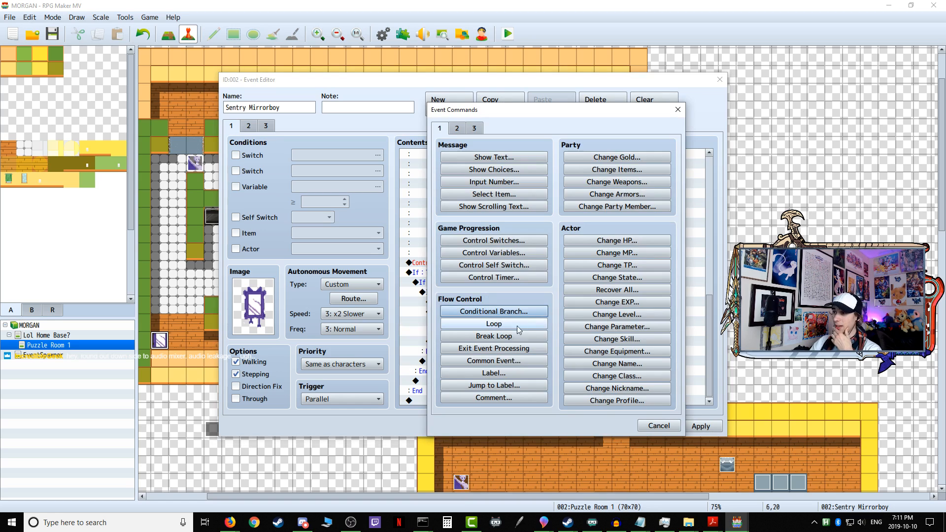
{"action": "left_click", "coordinate": [514, 266]}
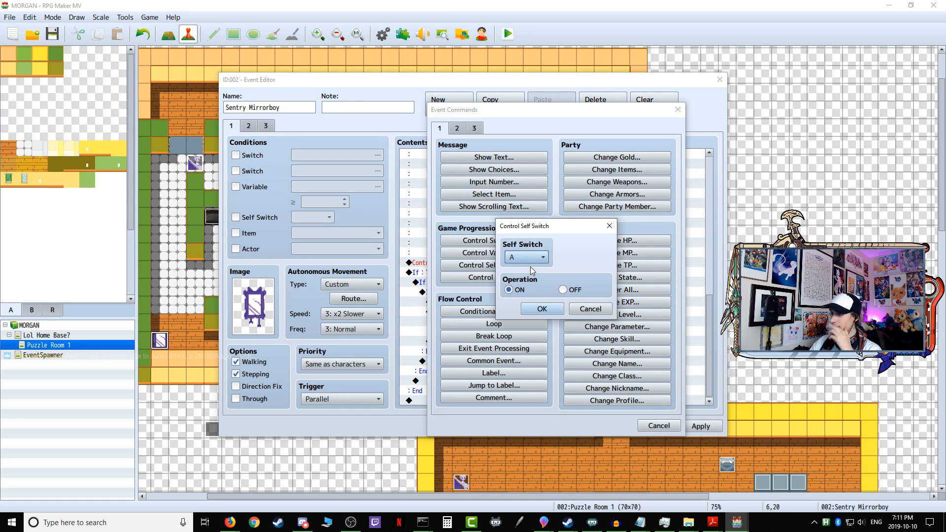
{"action": "left_click", "coordinate": [530, 258]}
{"action": "left_click", "coordinate": [530, 293]}
{"action": "left_click", "coordinate": [543, 309]}
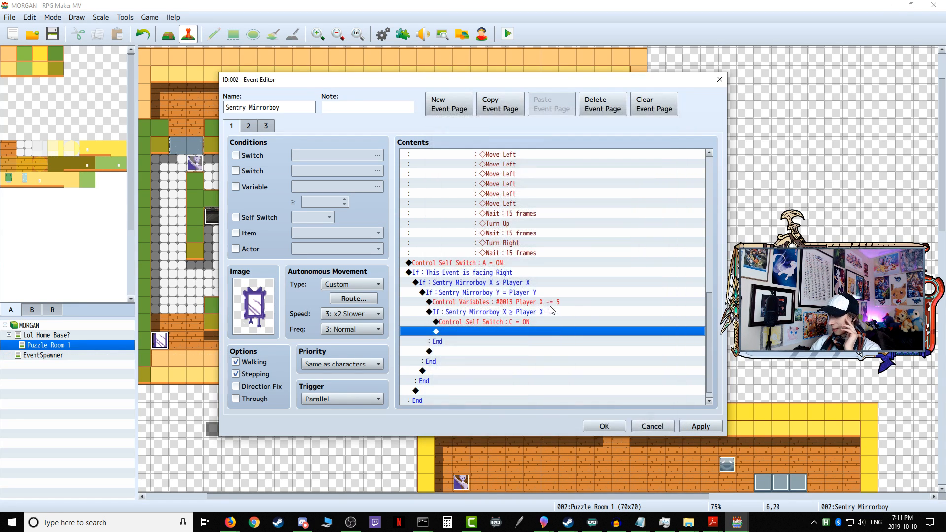
Step: Create a fourth event page conditioned on self switch C, with its trigger set to Event Touch
{"action": "left_click", "coordinate": [270, 128]}
{"action": "left_click", "coordinate": [448, 104]}
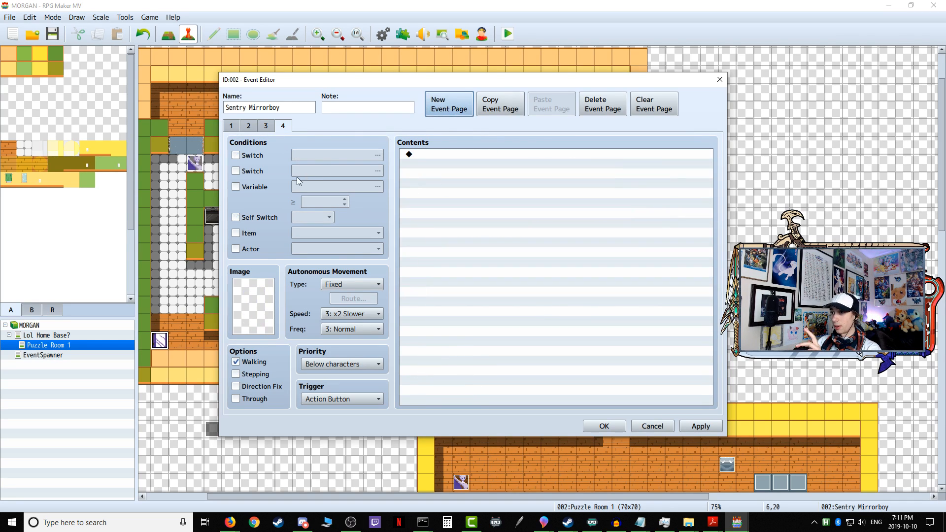
{"action": "left_click", "coordinate": [246, 217]}
{"action": "left_click", "coordinate": [329, 217]}
{"action": "left_click", "coordinate": [325, 245]}
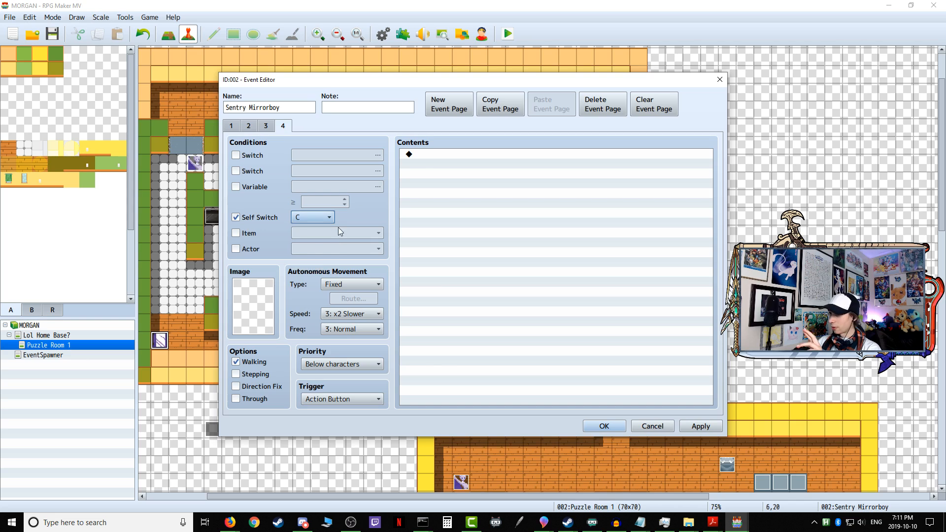
{"action": "left_click", "coordinate": [355, 406]}
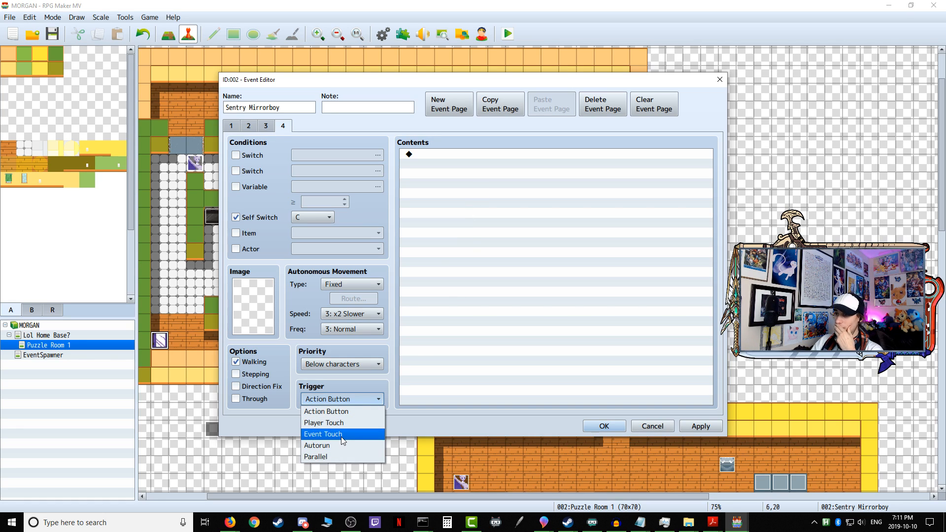
{"action": "left_click", "coordinate": [342, 437]}
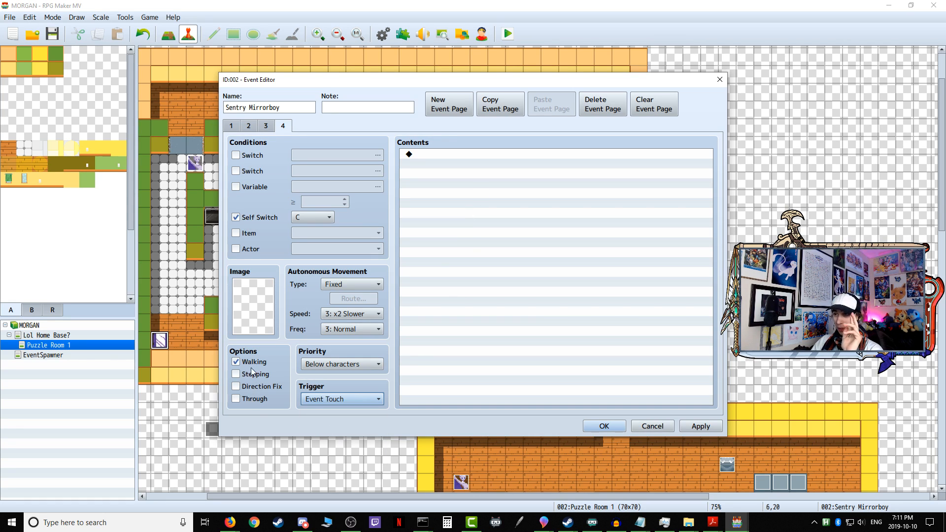
Step: Set page 4's image to the middle front-facing mirror sprite in the upper row of the Small Enemies VS1 sheet
{"action": "double_click", "coordinate": [256, 311]}
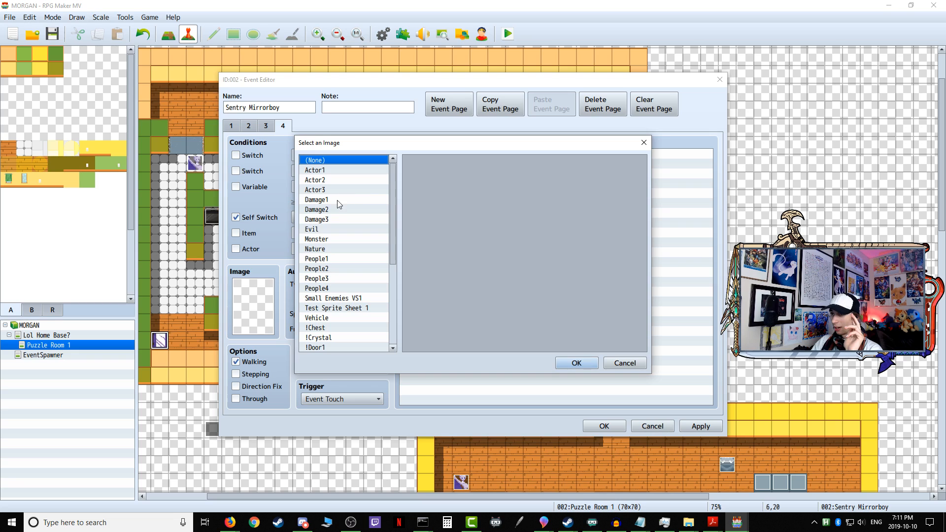
{"action": "left_click", "coordinate": [347, 299]}
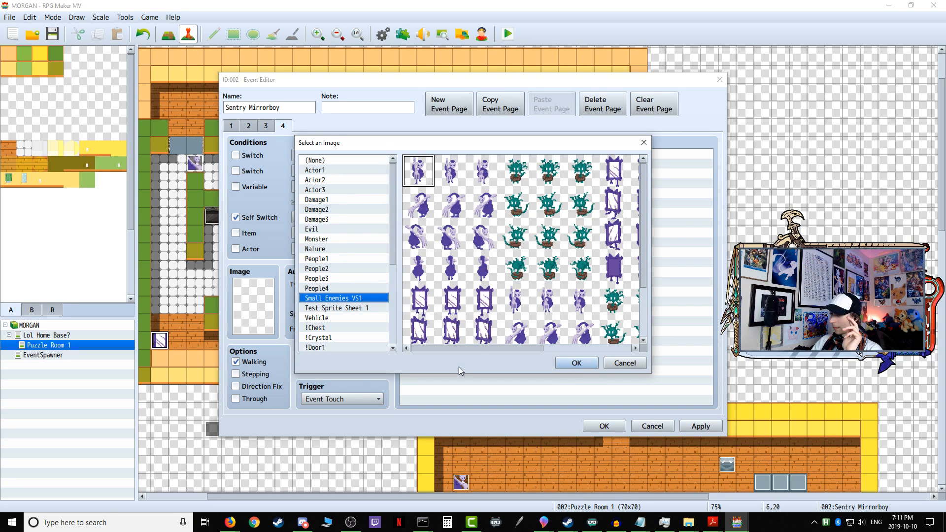
{"action": "left_click_drag", "start_coordinate": [494, 350], "coordinate": [552, 347]}
{"action": "left_click", "coordinate": [546, 170]}
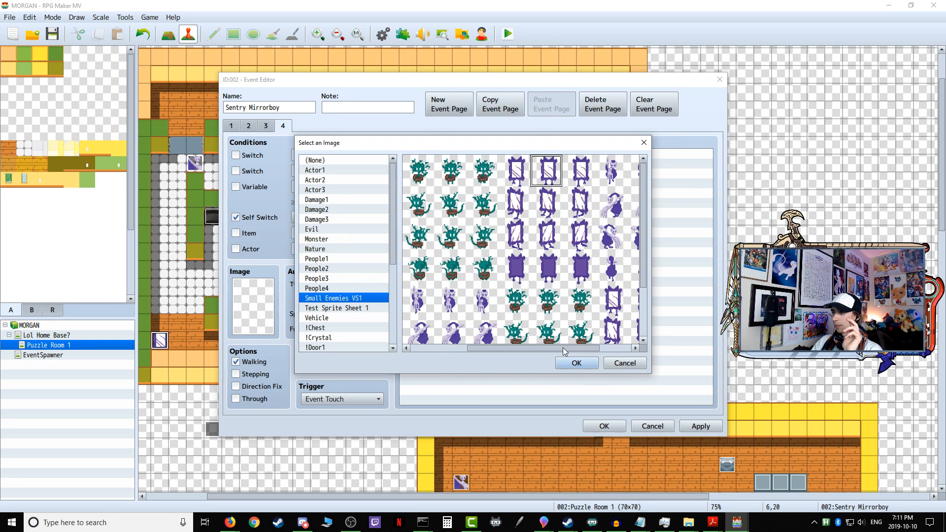
{"action": "left_click", "coordinate": [576, 364]}
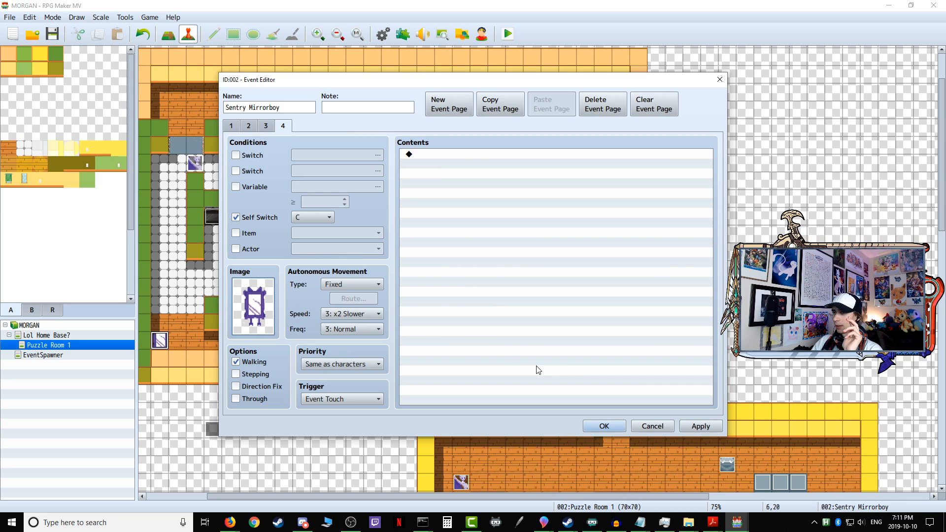
Step: Compare the settings on event pages 1 to 3 and enable the Stepping option on page 4
{"action": "left_click", "coordinate": [233, 127]}
{"action": "left_click", "coordinate": [248, 127]}
{"action": "left_click", "coordinate": [266, 126]}
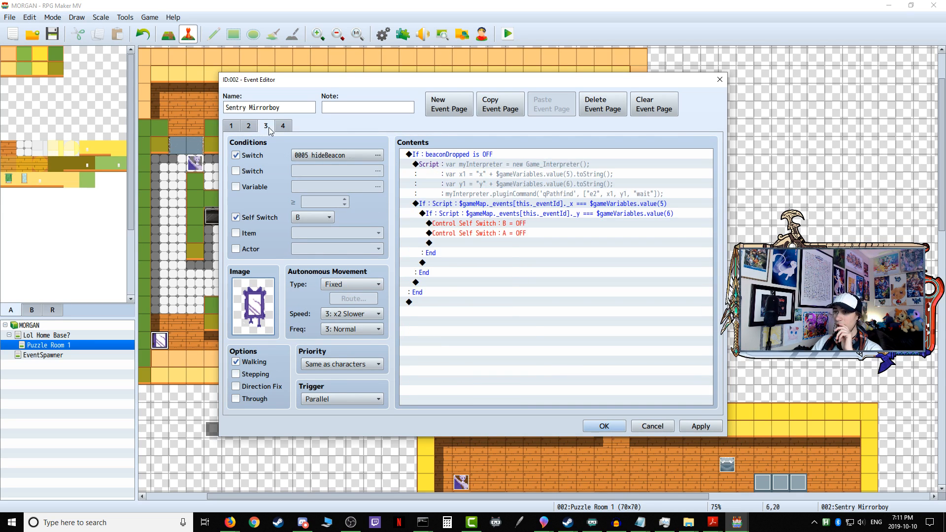
{"action": "left_click", "coordinate": [273, 127]}
{"action": "left_click", "coordinate": [250, 126]}
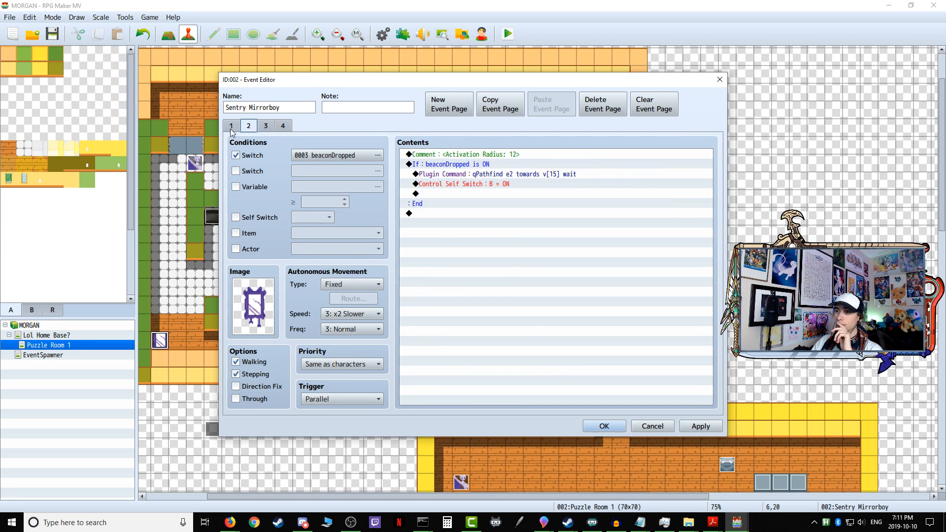
{"action": "left_click", "coordinate": [231, 129]}
{"action": "left_click", "coordinate": [248, 126]}
{"action": "left_click", "coordinate": [266, 126]}
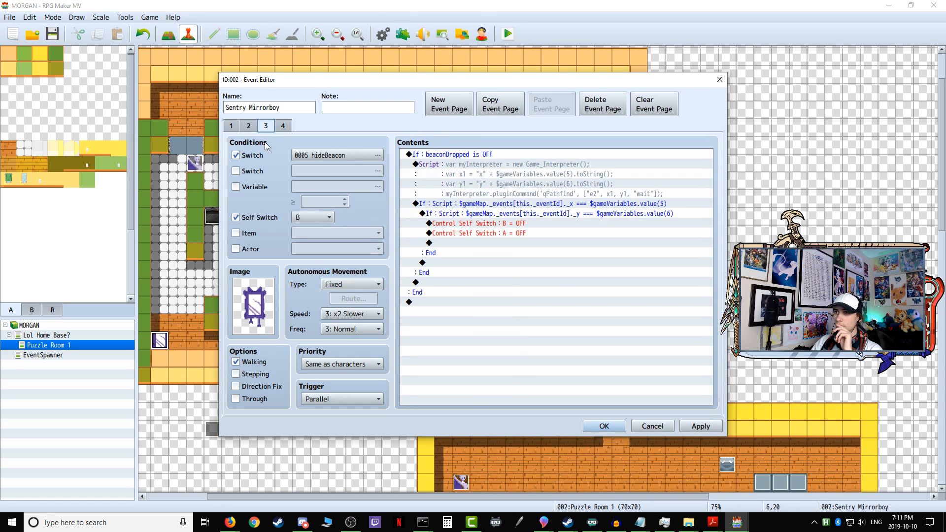
{"action": "left_click", "coordinate": [284, 129]}
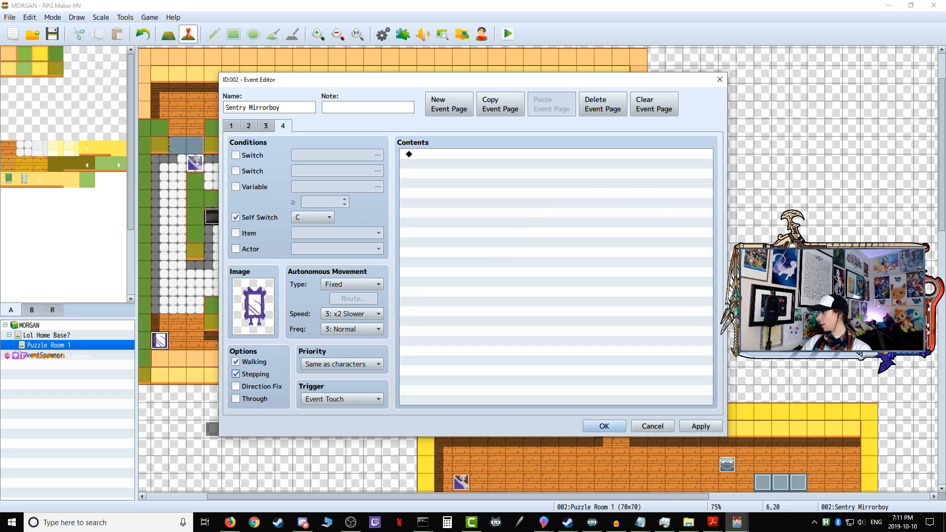
{"action": "key", "text": "super+d"}
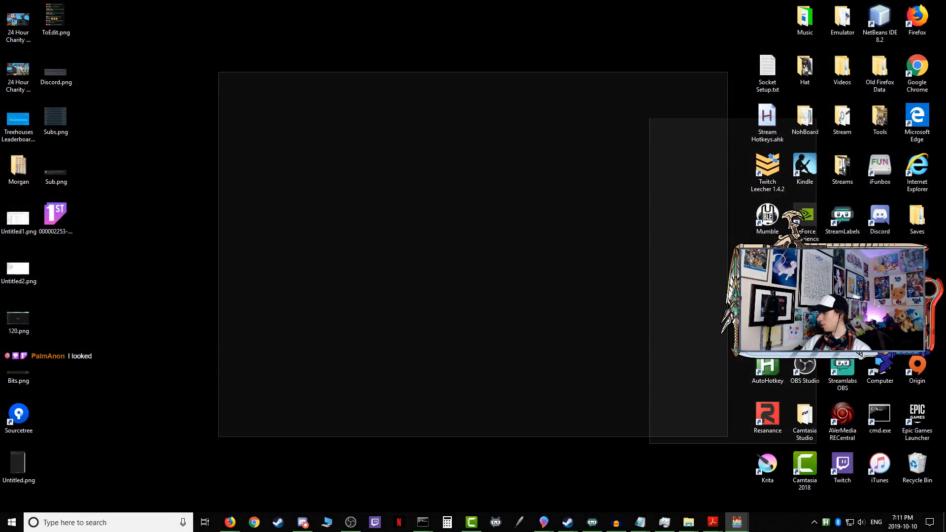
{"action": "key", "text": "super+d"}
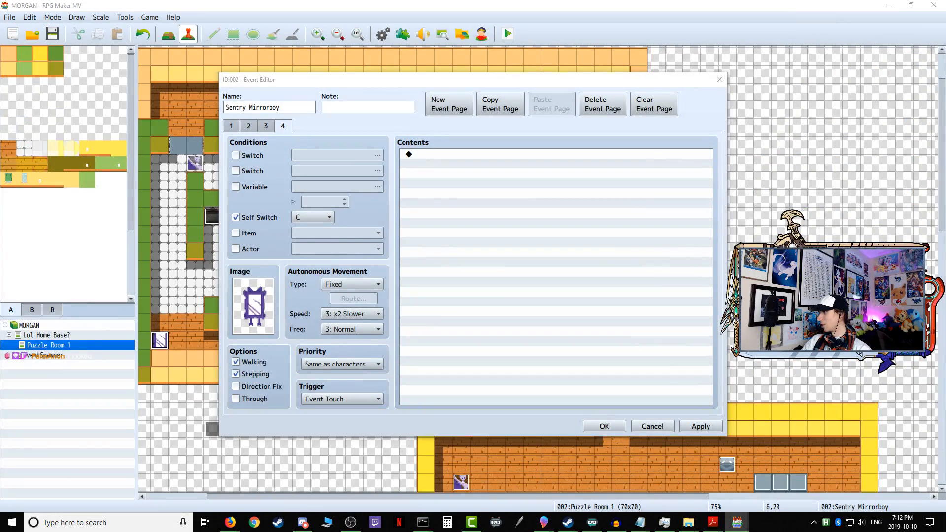
{"action": "key", "text": "alt+Tab"}
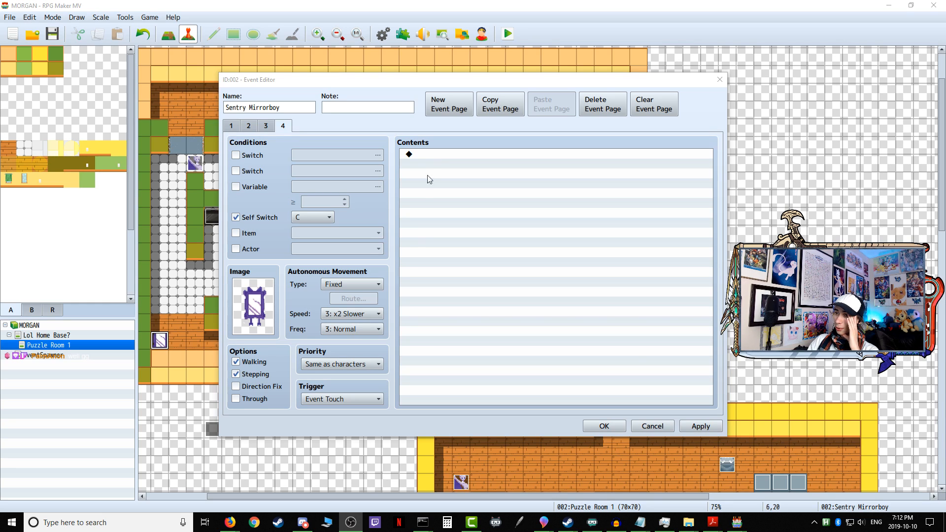
Step: Set page 4's autonomous movement to Approach with speed 5: x2 Faster and frequency 5: Highest
{"action": "left_click", "coordinate": [350, 285]}
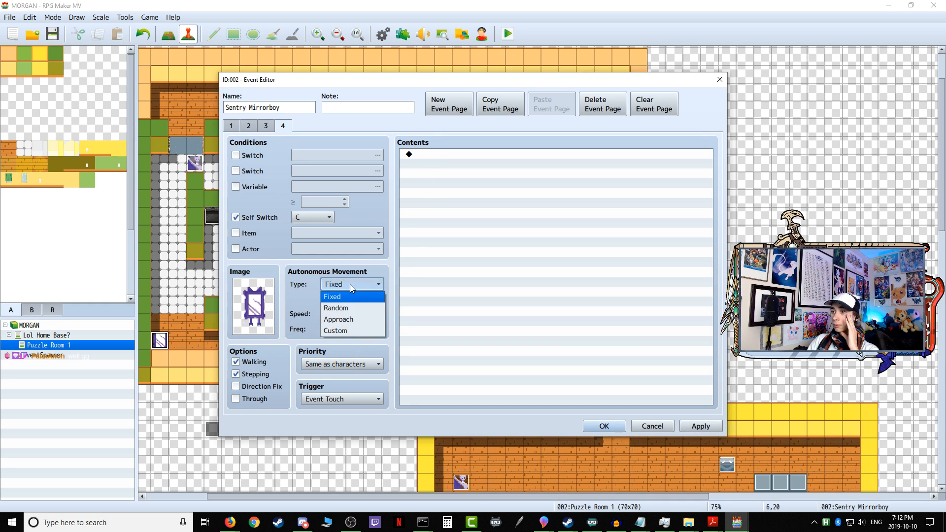
{"action": "left_click", "coordinate": [355, 319]}
{"action": "left_click", "coordinate": [354, 316]}
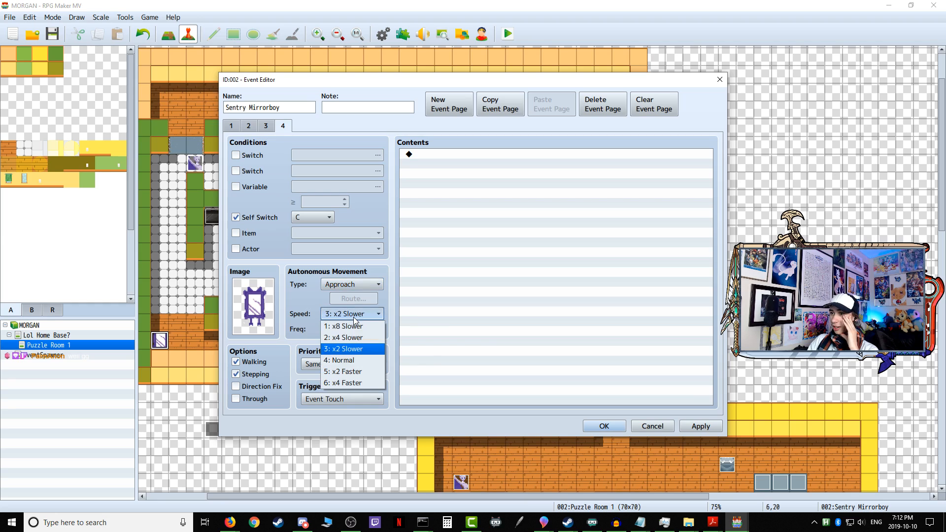
{"action": "left_click", "coordinate": [359, 375]}
{"action": "left_click", "coordinate": [353, 329]}
{"action": "left_click", "coordinate": [350, 385]}
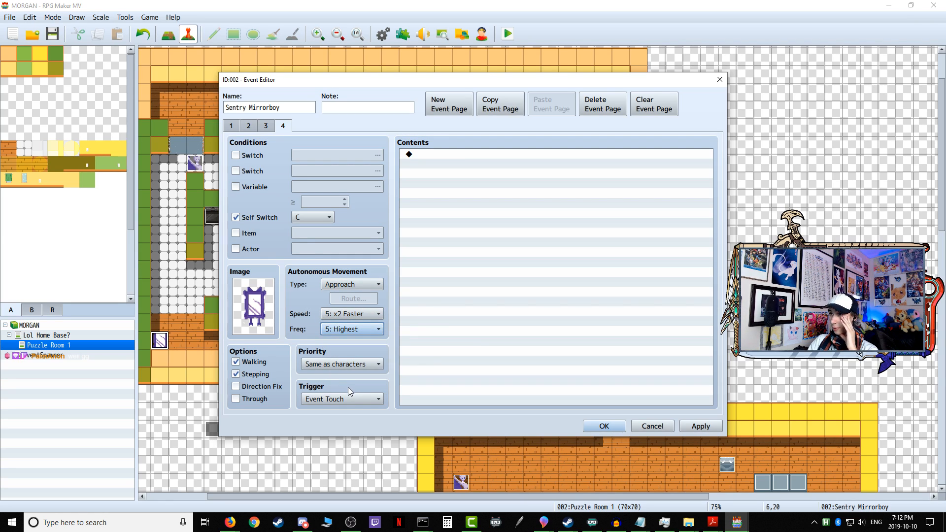
Step: Add a Transfer Player command to page 4 that sends the player to Lol Home Base? (9,6)
{"action": "double_click", "coordinate": [442, 155]}
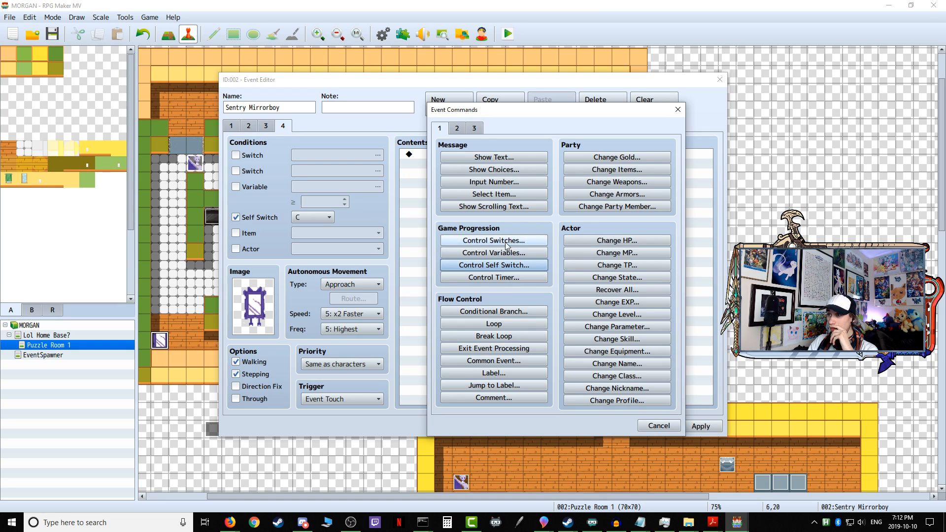
{"action": "left_click", "coordinate": [457, 129]}
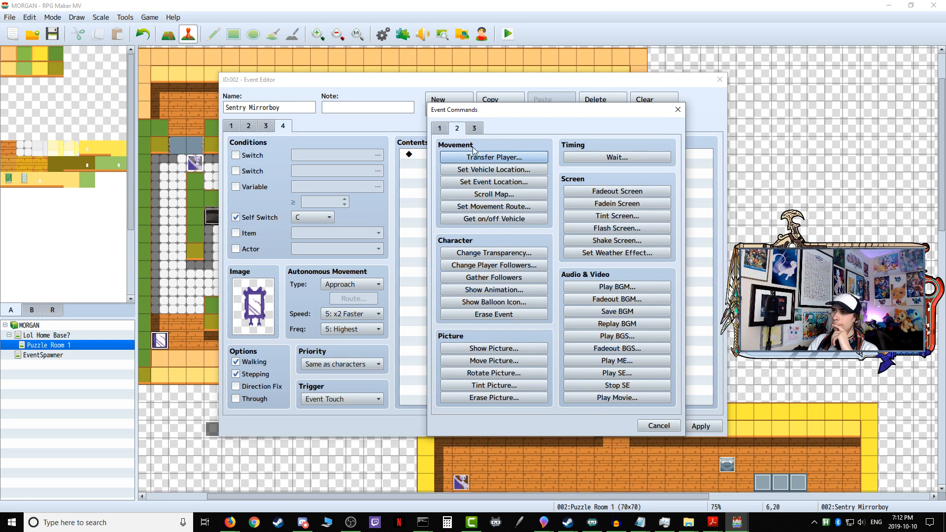
{"action": "left_click", "coordinate": [493, 158]}
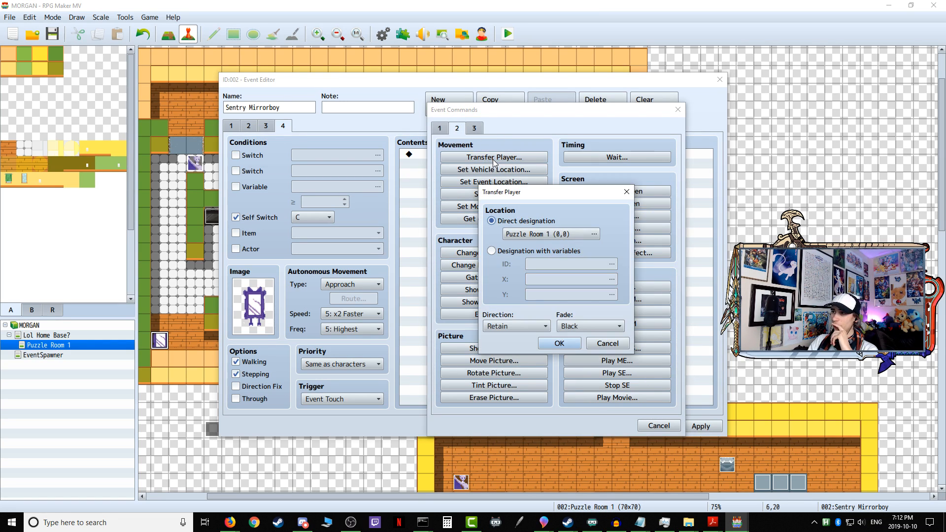
{"action": "left_click", "coordinate": [526, 237]}
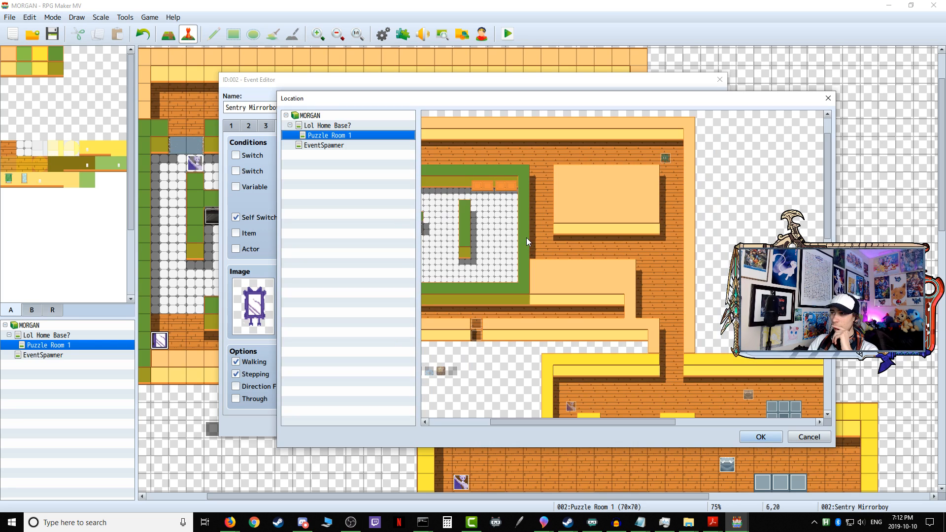
{"action": "left_click", "coordinate": [330, 126]}
{"action": "left_click", "coordinate": [759, 438]}
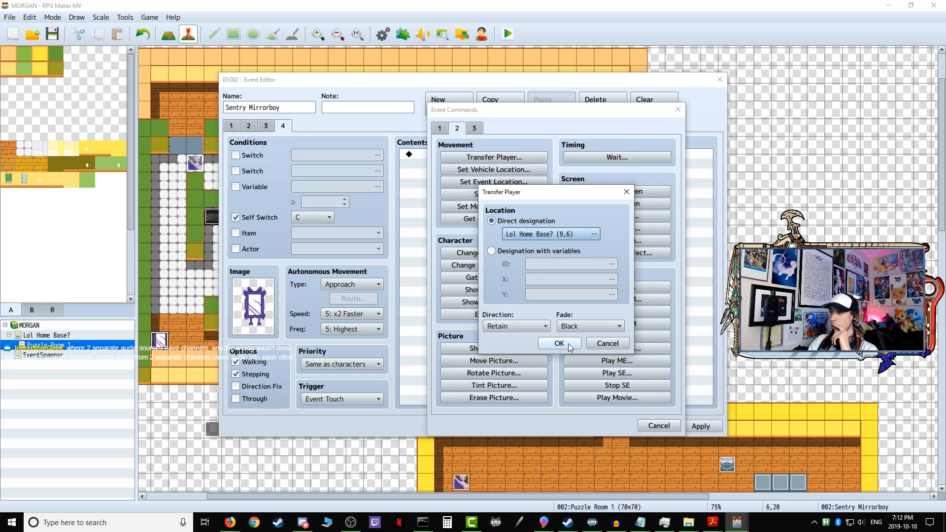
{"action": "left_click", "coordinate": [559, 344]}
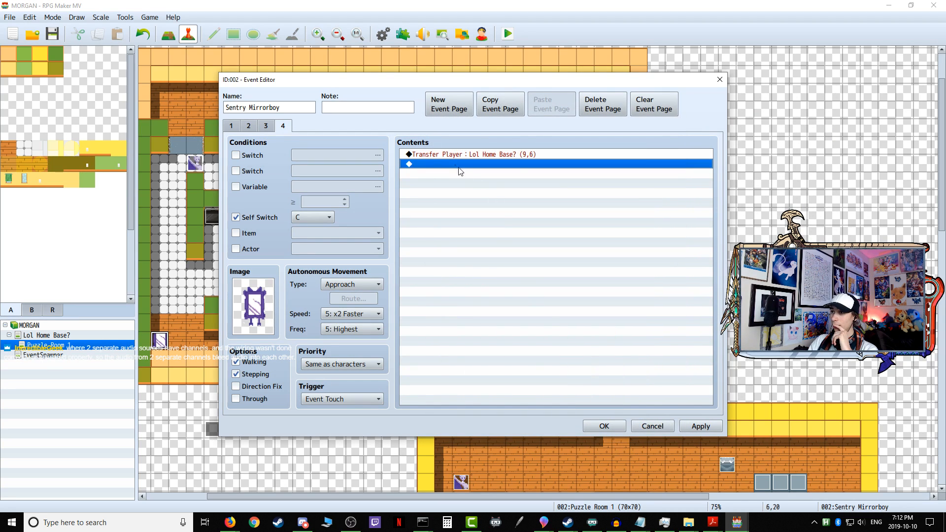
Step: Apply and close the Sentry Mirrorboy event, and launch a playtest with the game changes saved
{"action": "left_click", "coordinate": [694, 425]}
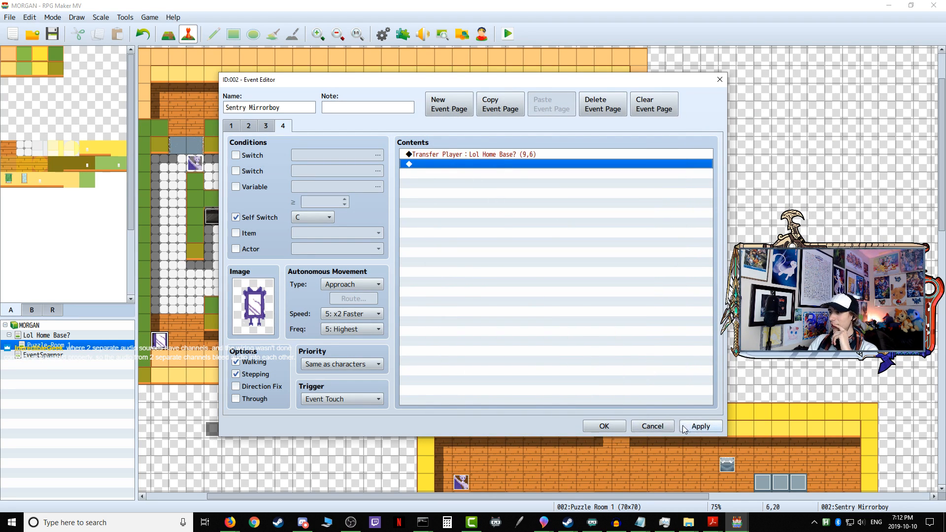
{"action": "left_click", "coordinate": [589, 424]}
{"action": "left_click", "coordinate": [508, 36]}
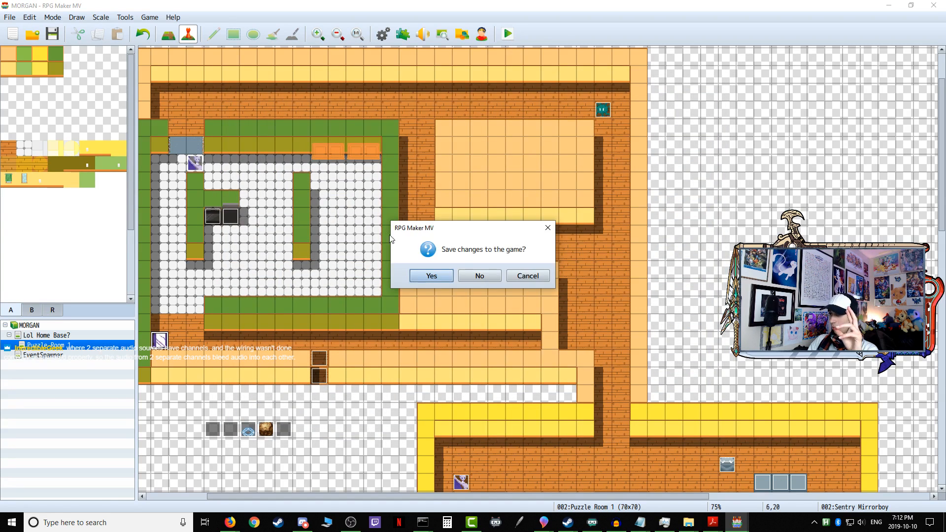
{"action": "left_click", "coordinate": [429, 276]}
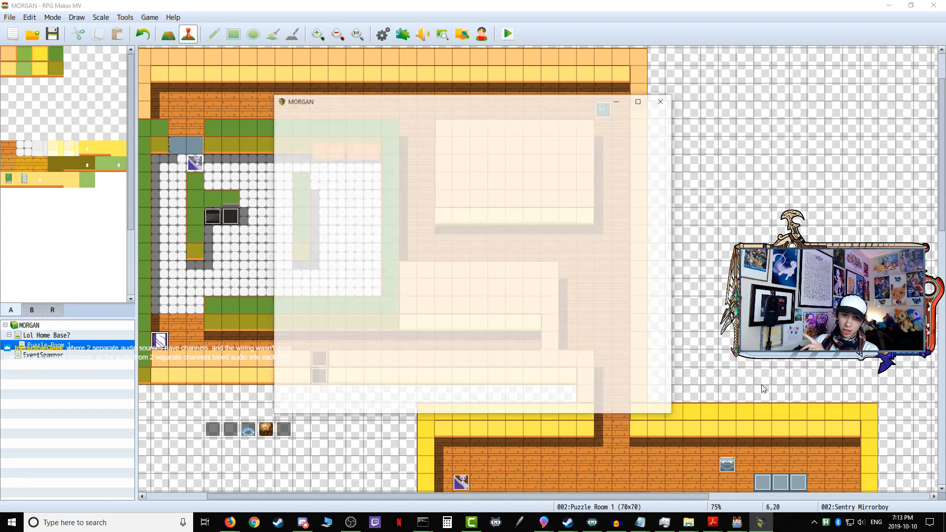
Step: Walk the player to the open door in the playtest and accept progressing to the first puzzle
{"action": "key", "text": "Up"}
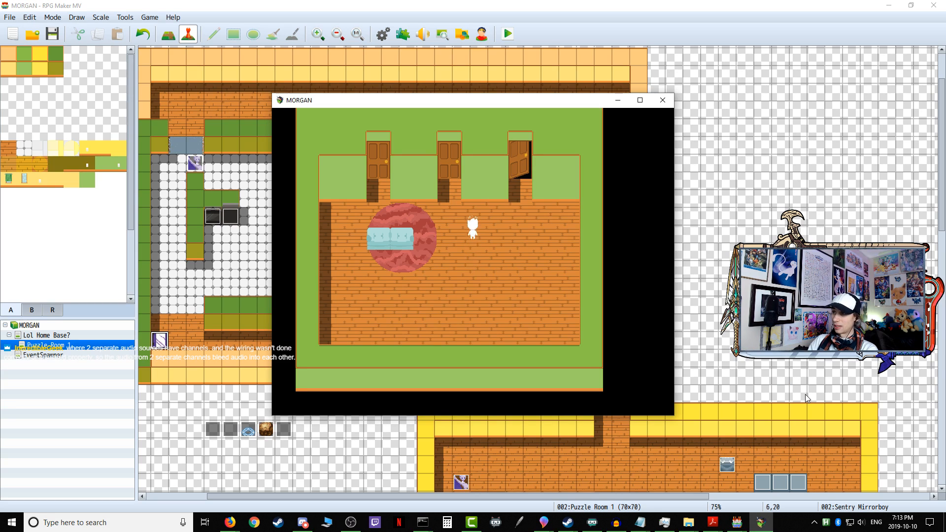
{"action": "key", "text": "Right"}
{"action": "key", "text": "Up"}
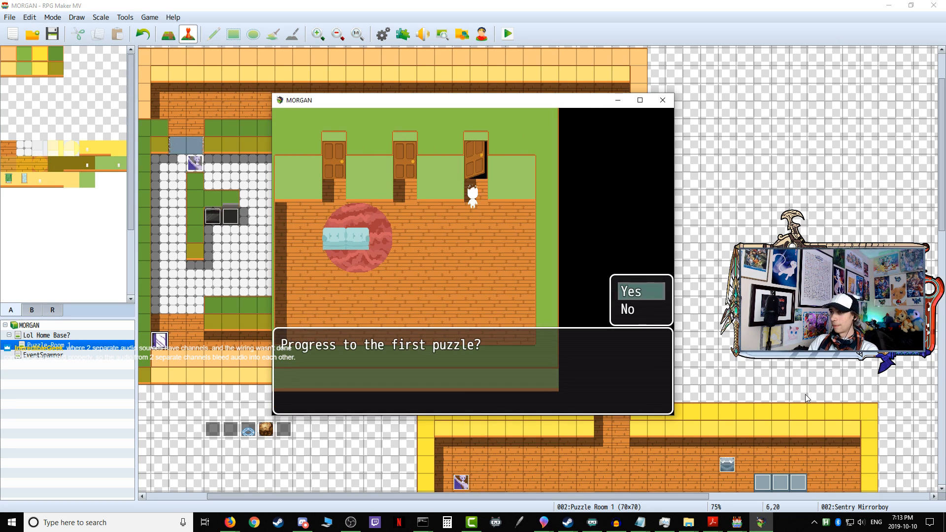
{"action": "key", "text": "Return"}
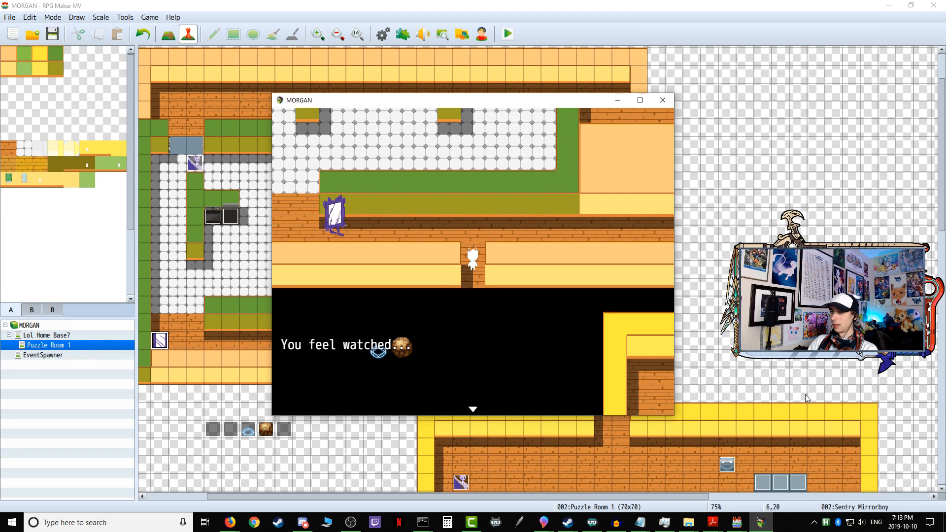
Step: Dismiss the repeating "You feel watched..." message in the playtest and walk the player up out of the doorway into the corridor
{"action": "key", "text": "Return"}
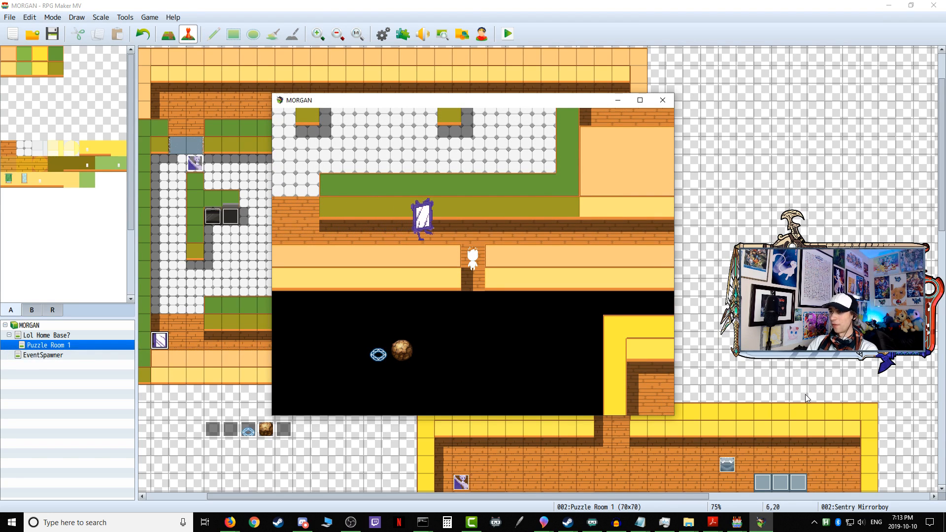
{"action": "key", "text": "Up"}
{"action": "key", "text": "Return"}
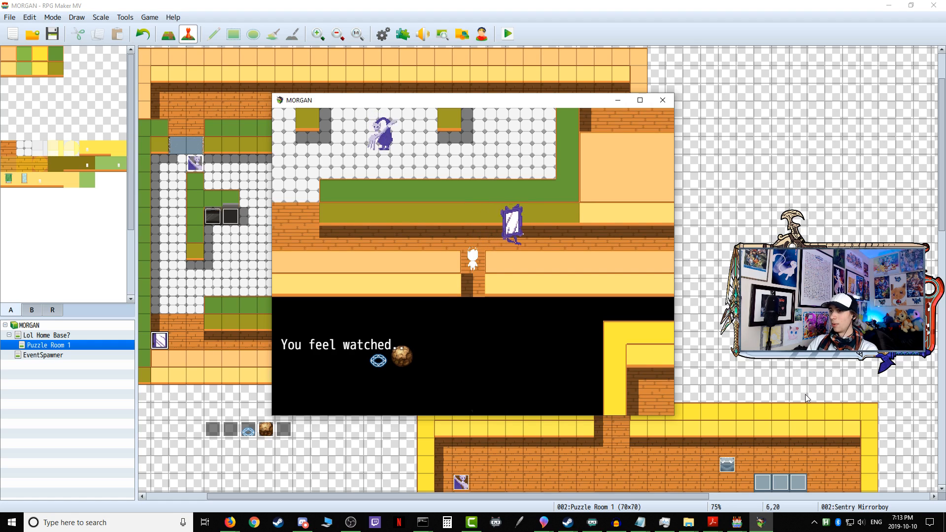
{"action": "key", "text": "Return"}
{"action": "key", "text": "Return"}
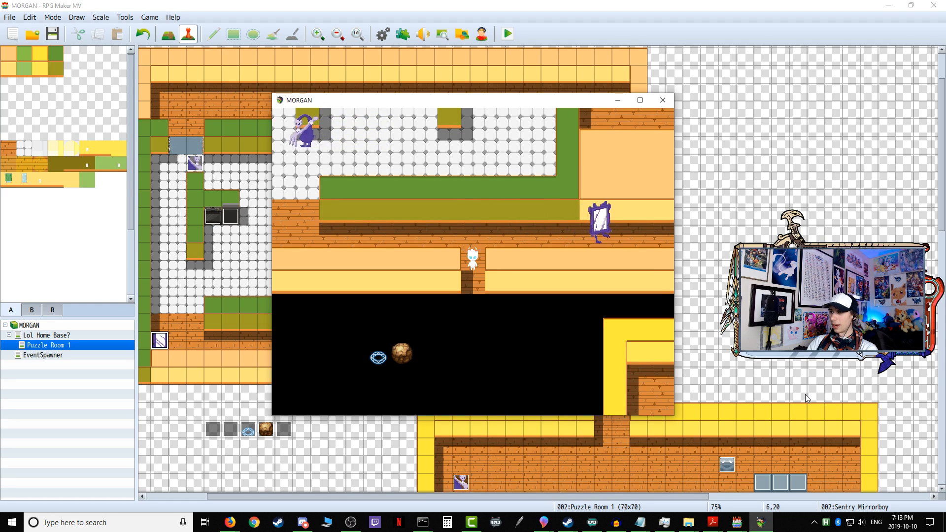
{"action": "key", "text": "Return"}
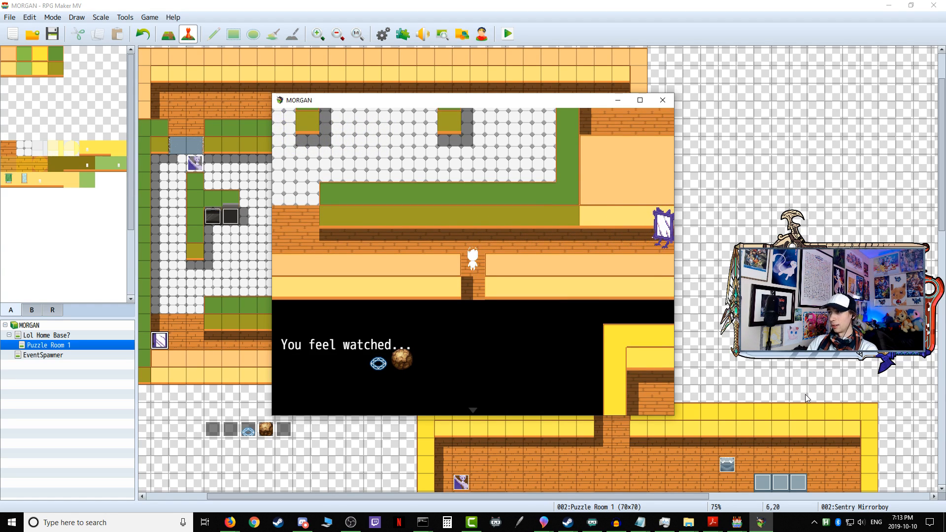
{"action": "key", "text": "Return"}
{"action": "key", "text": "Return"}
{"action": "key", "text": "Return"}
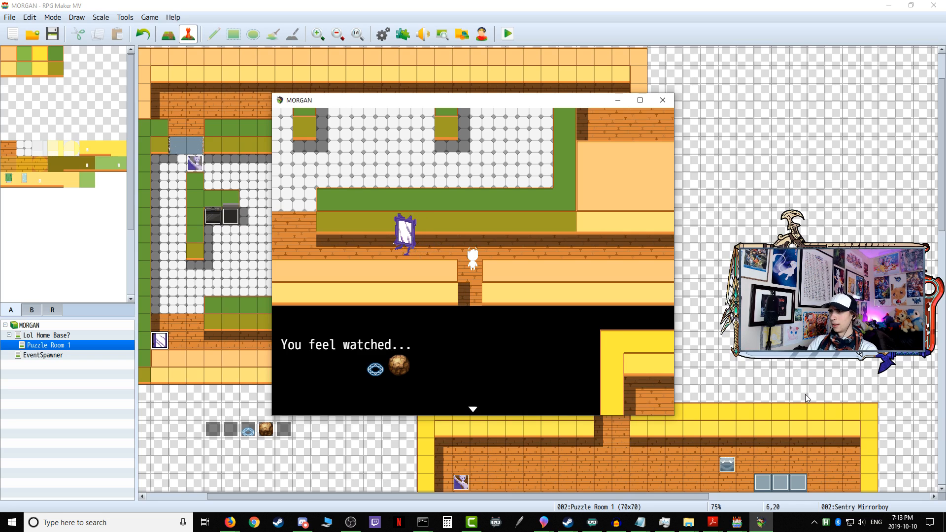
{"action": "key", "text": "Return"}
{"action": "key", "text": "Return"}
{"action": "key", "text": "Up"}
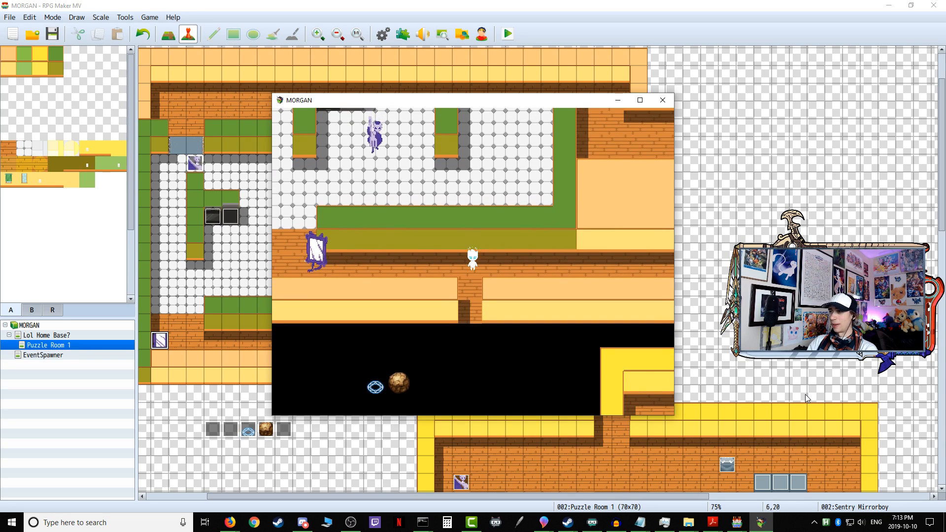
Step: Walk the player back and forth along the corridor near the mirror sentry to test its chase, and end the playtest
{"action": "key", "text": "Left"}
{"action": "key", "text": "Left"}
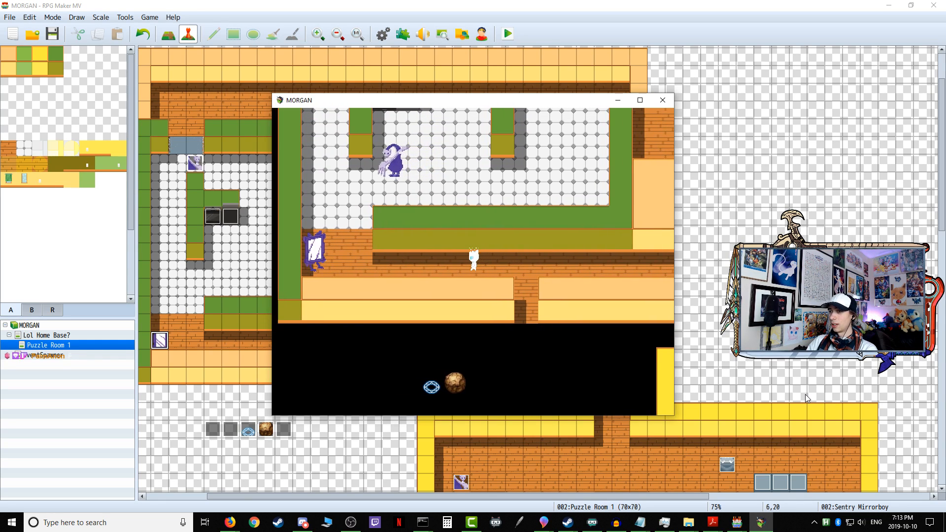
{"action": "key", "text": "Right"}
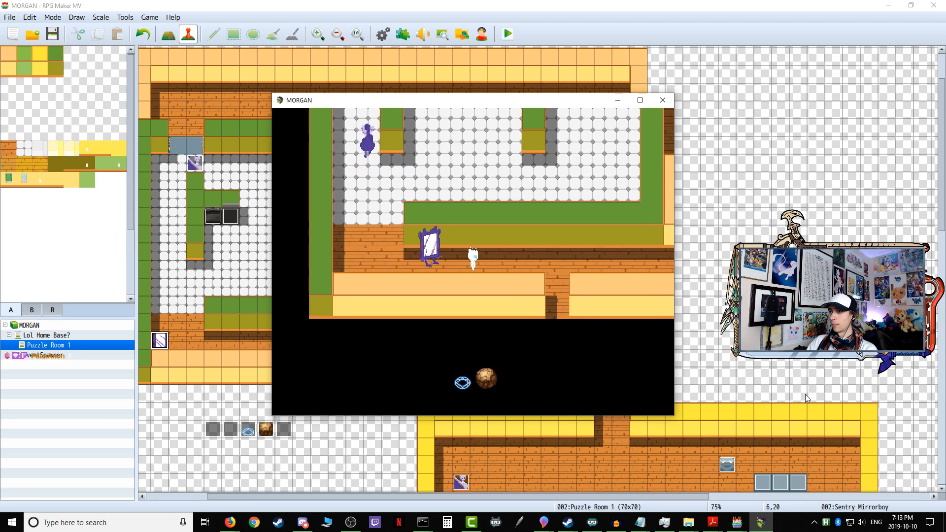
{"action": "key", "text": "Right"}
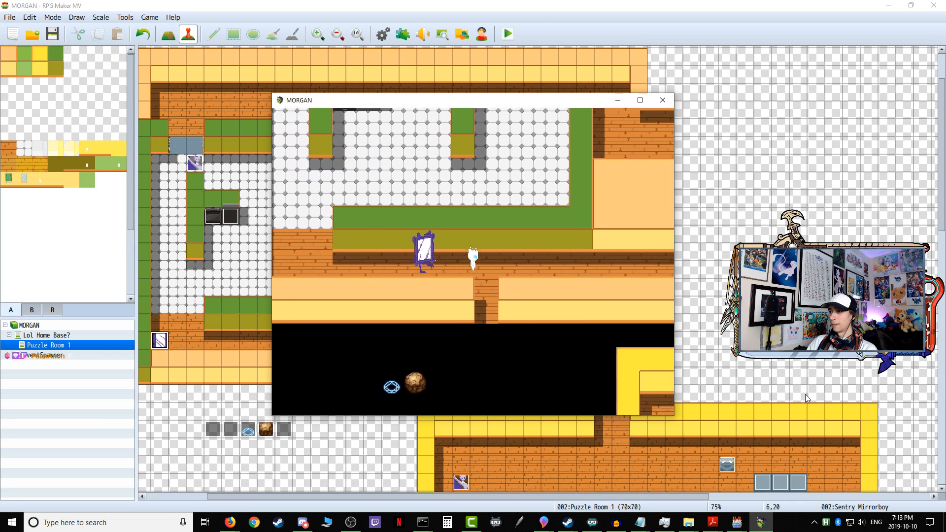
{"action": "key", "text": "Left"}
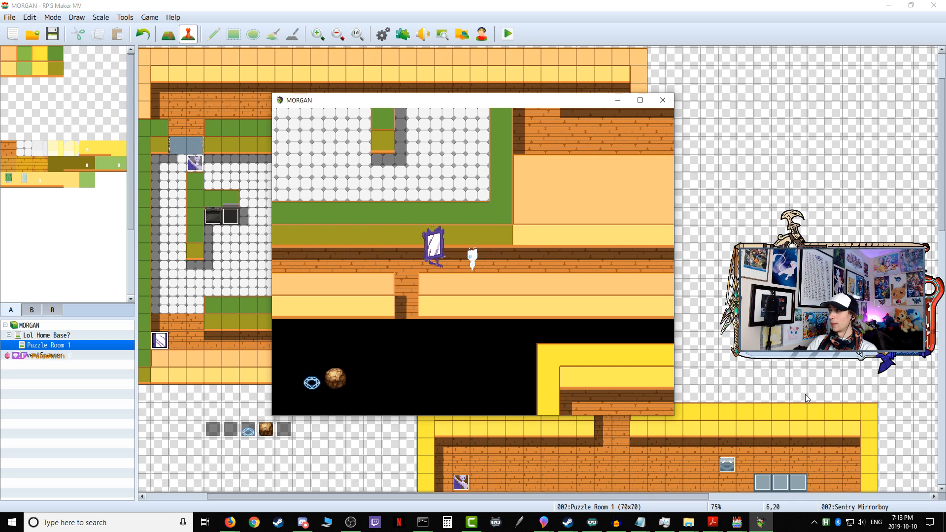
{"action": "key", "text": "Up"}
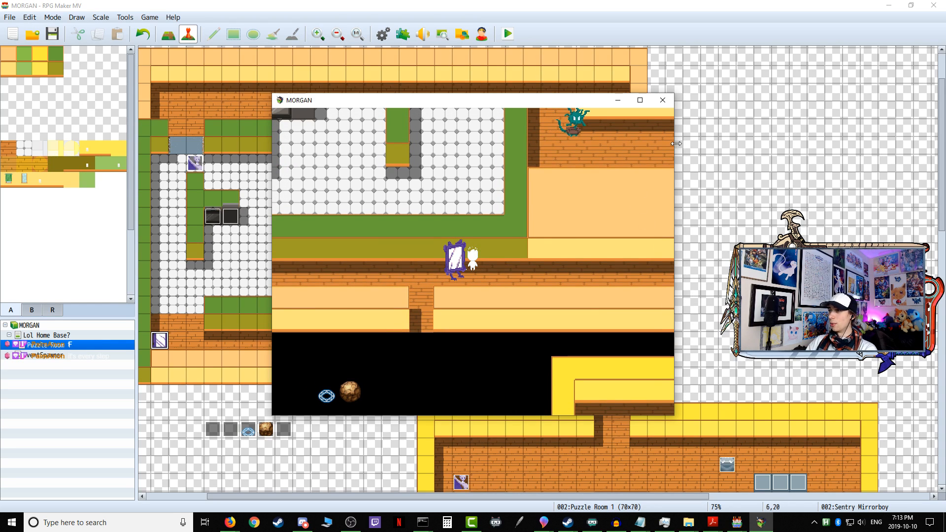
{"action": "left_click", "coordinate": [664, 100]}
Step: Inspect the commands of the Variable Onetime Setup, EventListener and Variable Continuous Setup events below the corridor
{"action": "double_click", "coordinate": [213, 429]}
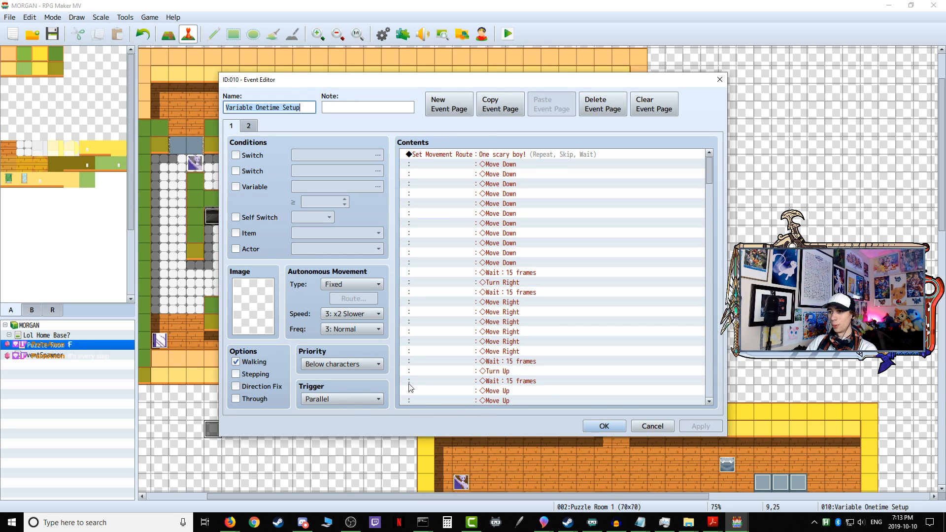
{"action": "left_click", "coordinate": [655, 427]}
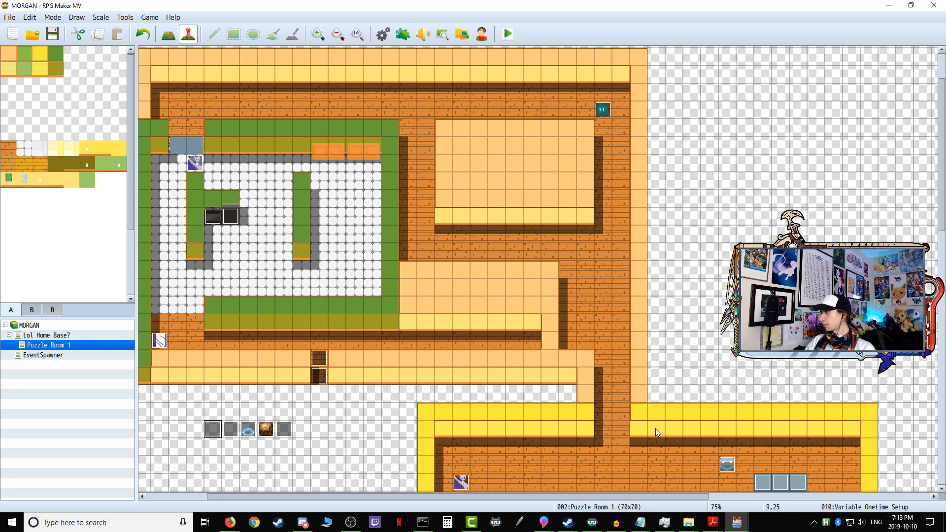
{"action": "double_click", "coordinate": [281, 433]}
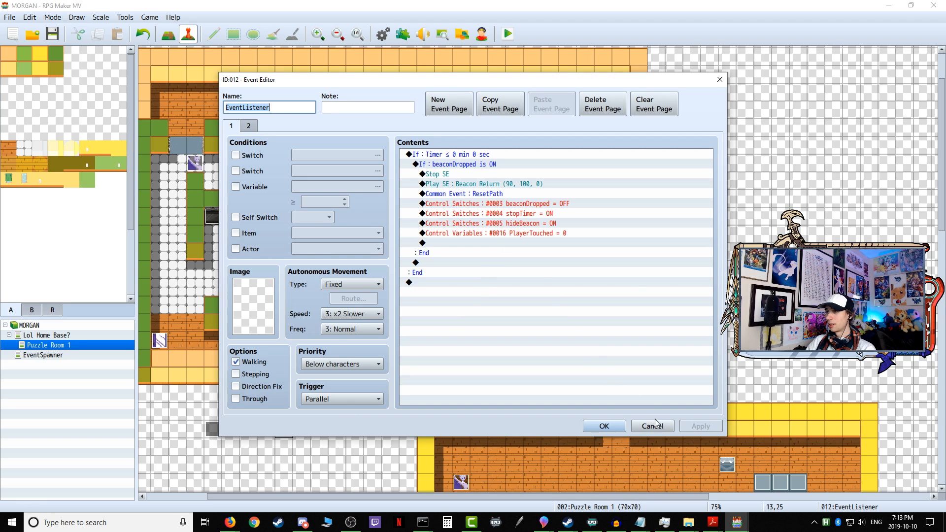
{"action": "left_click", "coordinate": [605, 427]}
{"action": "double_click", "coordinate": [231, 430]}
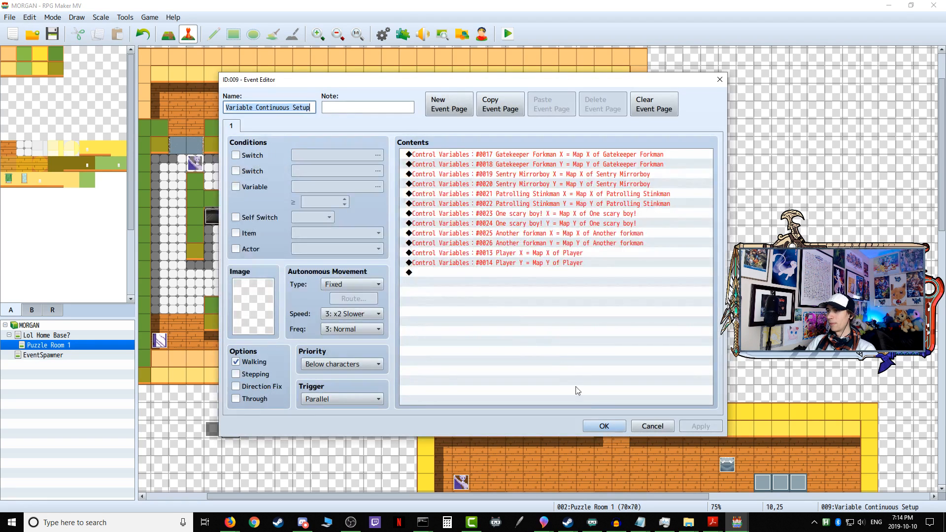
{"action": "left_click", "coordinate": [653, 426]}
{"action": "double_click", "coordinate": [208, 433]}
{"action": "scroll", "coordinate": [552, 394], "scroll_direction": "down", "scroll_amount": 10}
{"action": "left_click_drag", "start_coordinate": [709, 193], "coordinate": [695, 397]}
{"action": "left_click", "coordinate": [653, 426]}
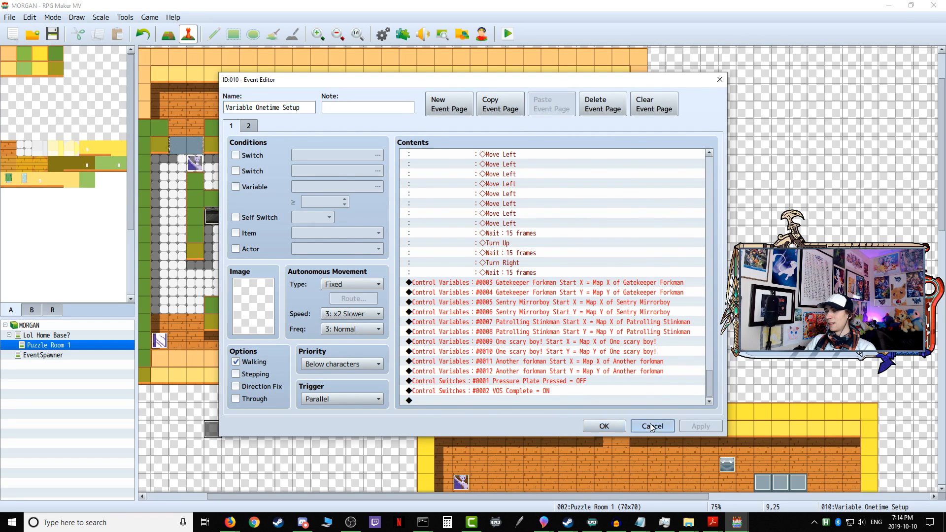
Step: Review the ResetPath and DropBeacon common events in the database and close it without changes
{"action": "left_click", "coordinate": [383, 34]}
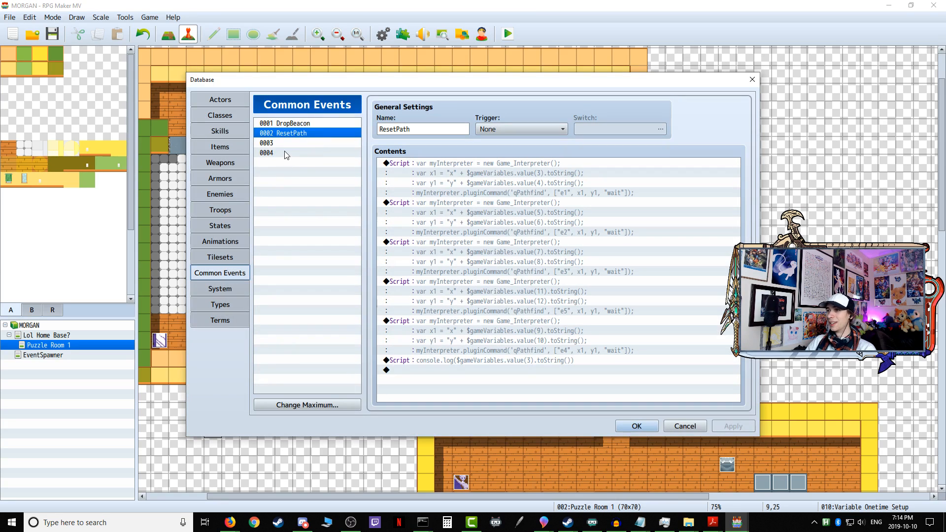
{"action": "key", "text": "Up"}
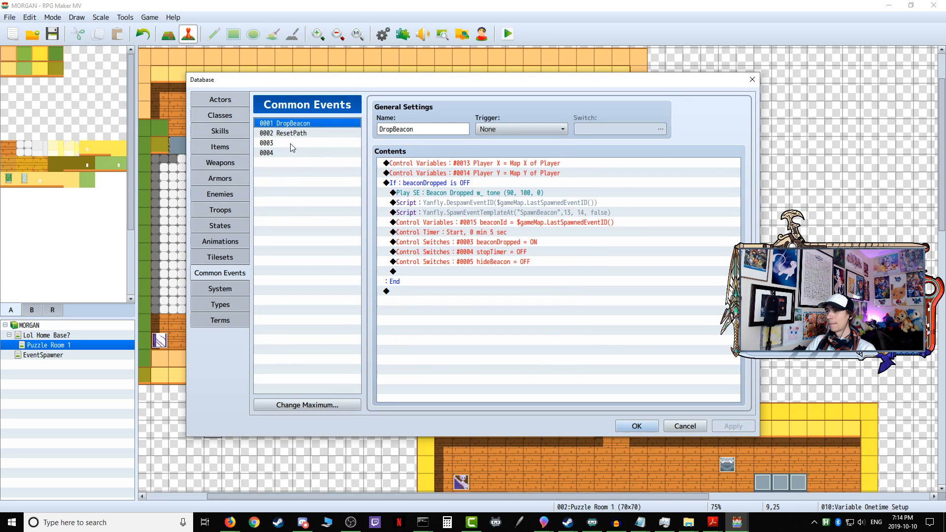
{"action": "left_click", "coordinate": [291, 152]}
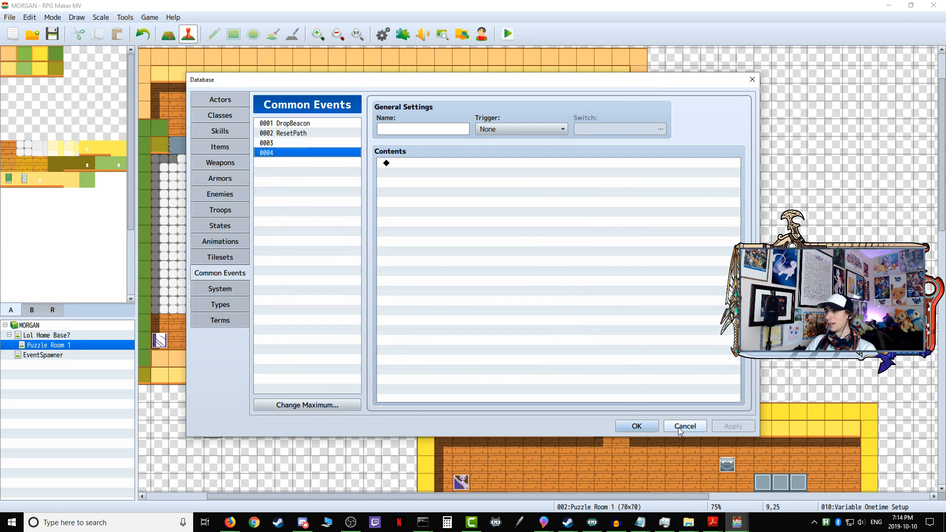
{"action": "left_click", "coordinate": [678, 426]}
Step: Check the four cabinet events in the lower puzzle room one after another, leaving each as it is
{"action": "scroll", "coordinate": [520, 392], "scroll_direction": "down", "scroll_amount": 8}
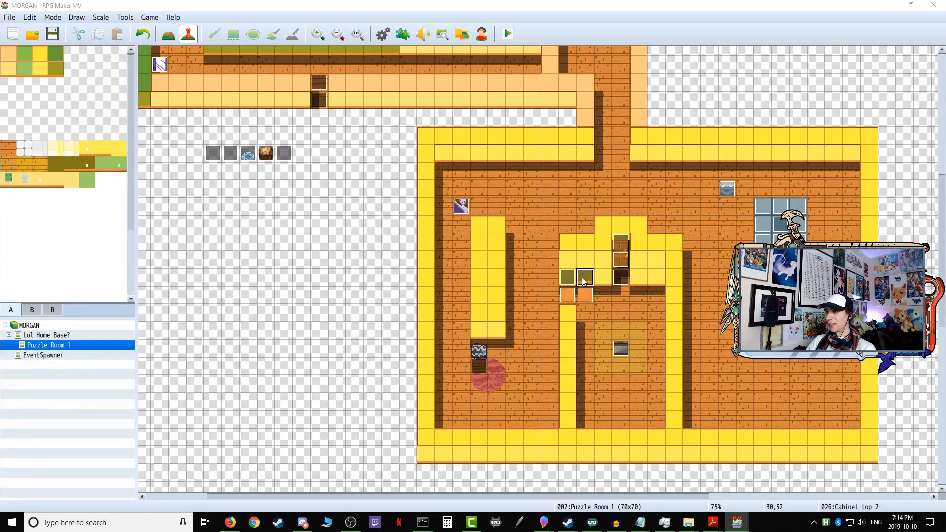
{"action": "double_click", "coordinate": [583, 281]}
{"action": "left_click", "coordinate": [650, 426]}
{"action": "left_click", "coordinate": [567, 281]}
{"action": "double_click", "coordinate": [567, 281]}
{"action": "left_click", "coordinate": [635, 427]}
{"action": "double_click", "coordinate": [572, 300]}
{"action": "left_click", "coordinate": [643, 421]}
{"action": "double_click", "coordinate": [586, 296]}
{"action": "left_click", "coordinate": [652, 426]}
Step: Examine the commands of the Memory 1 event and the room's exit door event without changing them
{"action": "double_click", "coordinate": [620, 348]}
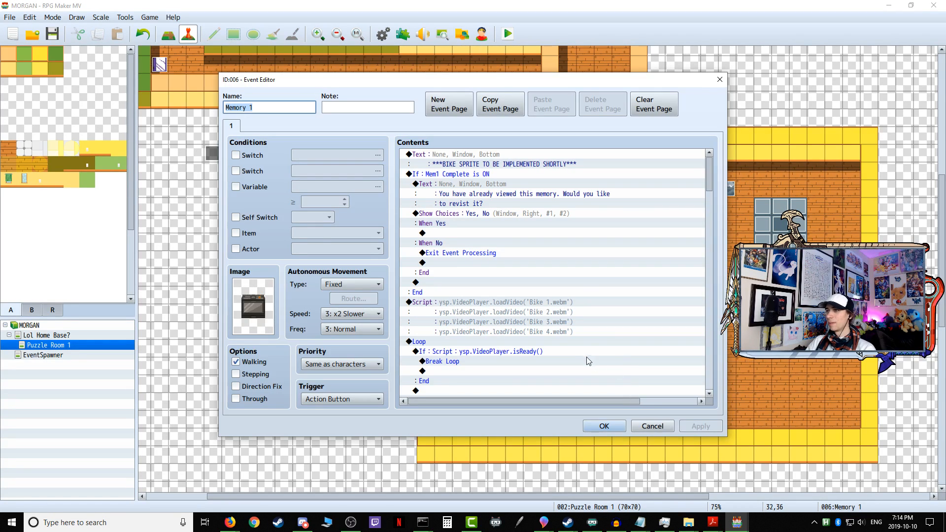
{"action": "scroll", "coordinate": [589, 362], "scroll_direction": "down", "scroll_amount": 6}
{"action": "left_click_drag", "start_coordinate": [706, 195], "coordinate": [707, 218]}
{"action": "left_click_drag", "start_coordinate": [707, 160], "coordinate": [706, 153]}
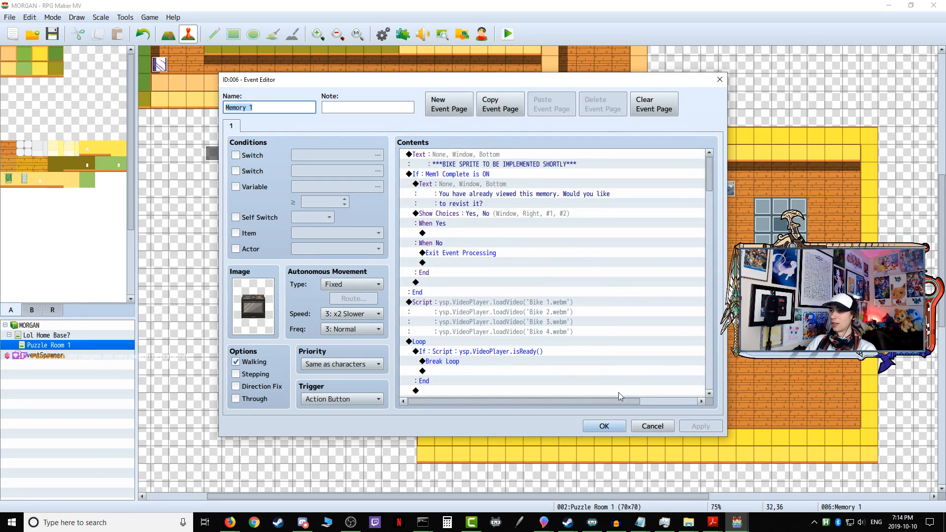
{"action": "left_click", "coordinate": [658, 427]}
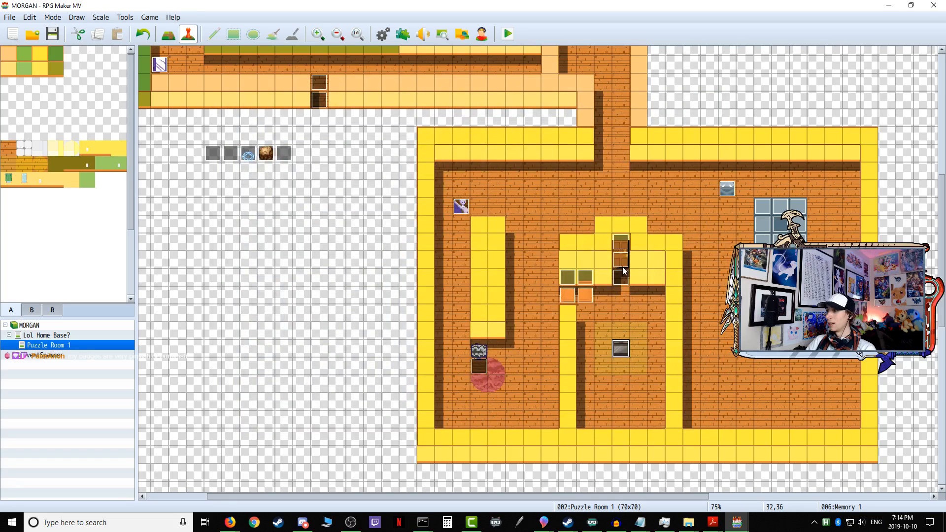
{"action": "double_click", "coordinate": [623, 280]}
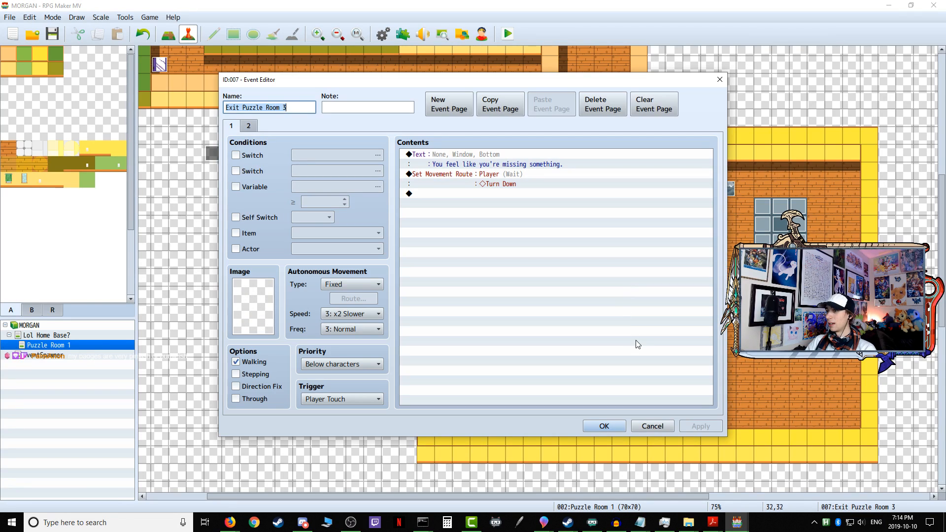
{"action": "left_click", "coordinate": [652, 426]}
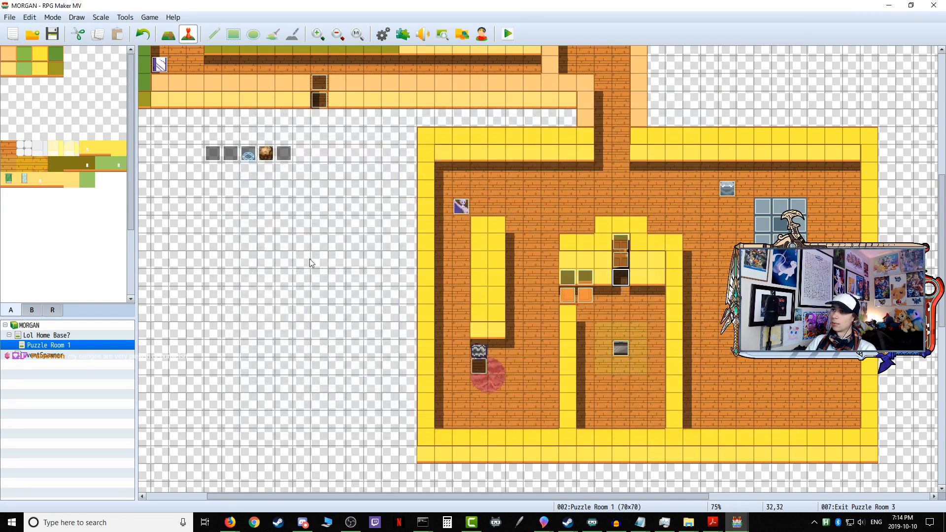
Step: Examine both pages of the corridor doorway's "You feel watched..." event and the switch condition on page 2
{"action": "scroll", "coordinate": [268, 187], "scroll_direction": "up", "scroll_amount": 4}
{"action": "scroll", "coordinate": [268, 187], "scroll_direction": "up", "scroll_amount": 7}
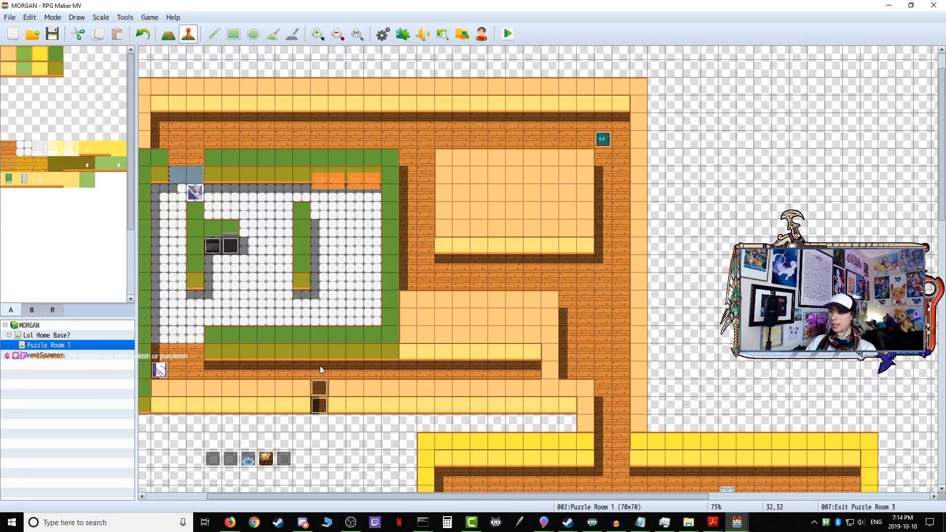
{"action": "double_click", "coordinate": [319, 393]}
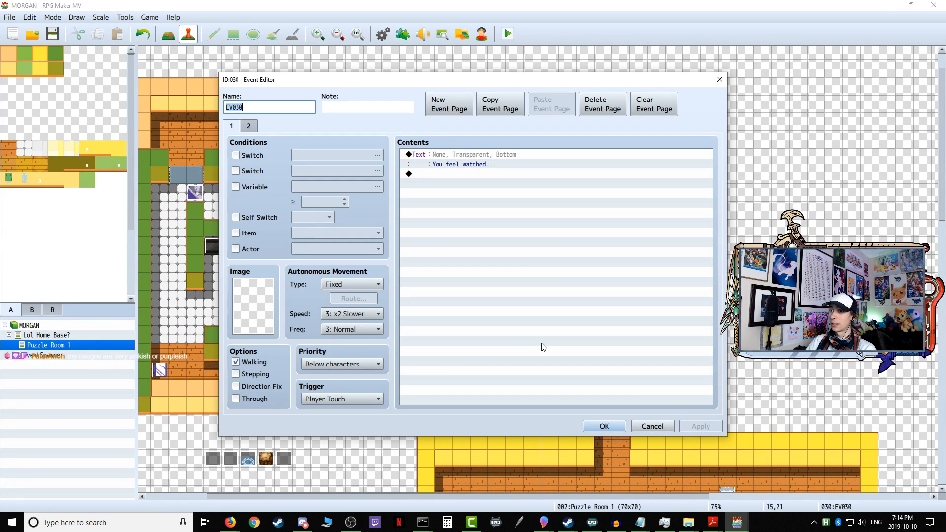
{"action": "left_click", "coordinate": [249, 126]}
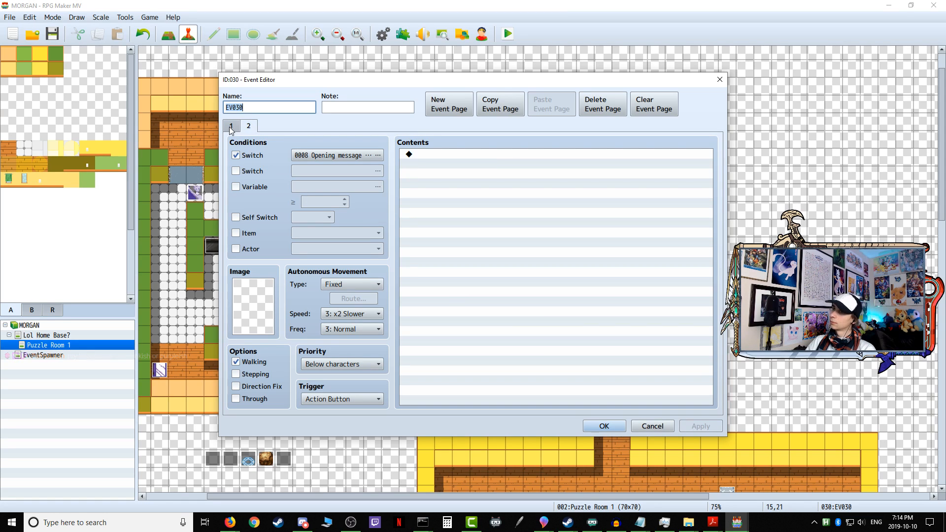
{"action": "left_click", "coordinate": [230, 127]}
{"action": "left_click", "coordinate": [249, 126]}
{"action": "left_click", "coordinate": [324, 156]}
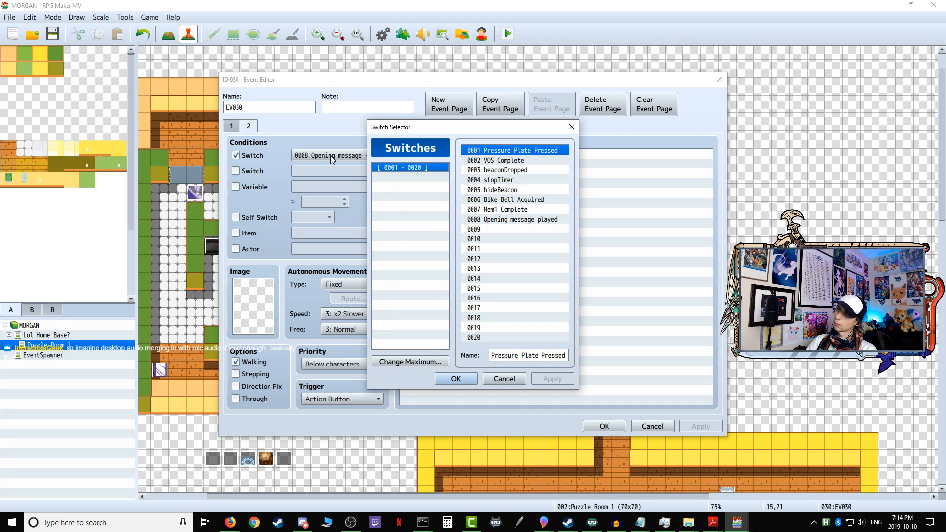
{"action": "left_click", "coordinate": [503, 378]}
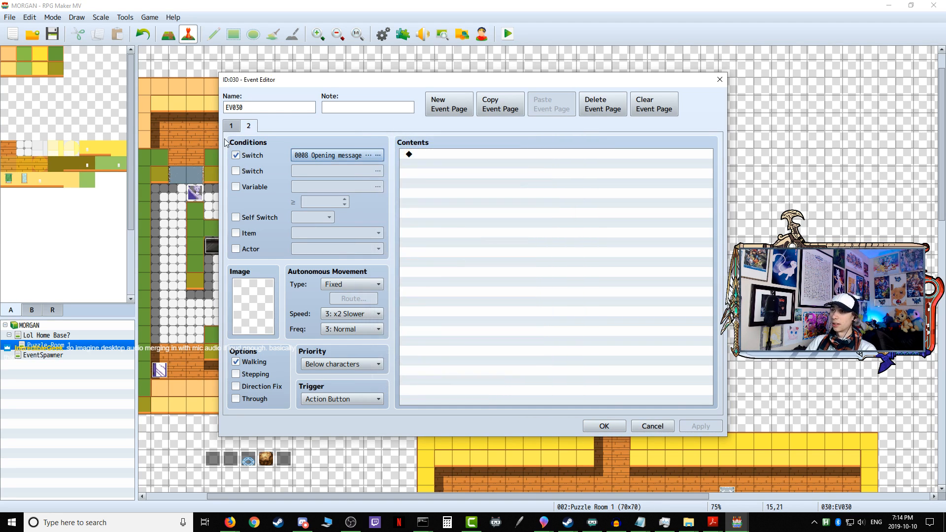
Step: Add a Control Switches command to page 1 after the message, turning 0008 Opening message played ON, and apply the event
{"action": "left_click", "coordinate": [230, 126]}
{"action": "left_click", "coordinate": [441, 174]}
{"action": "double_click", "coordinate": [441, 174]}
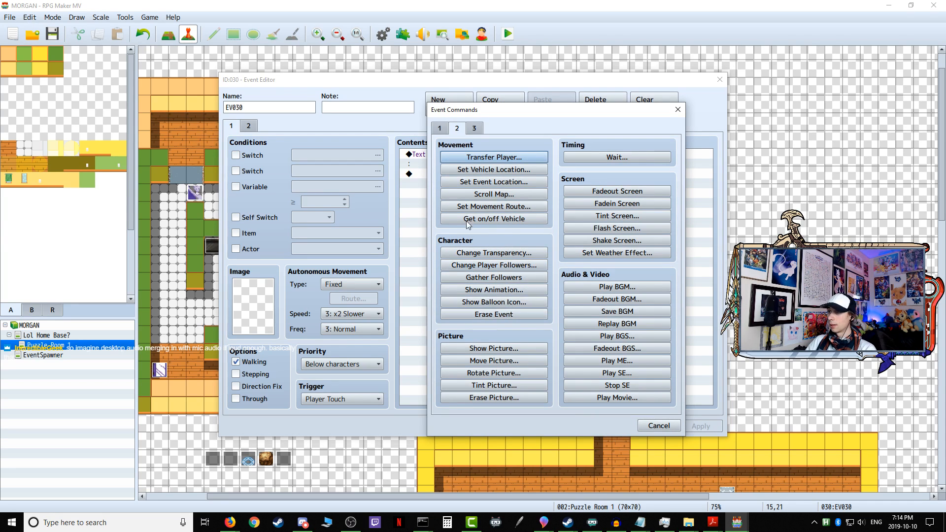
{"action": "left_click", "coordinate": [440, 129]}
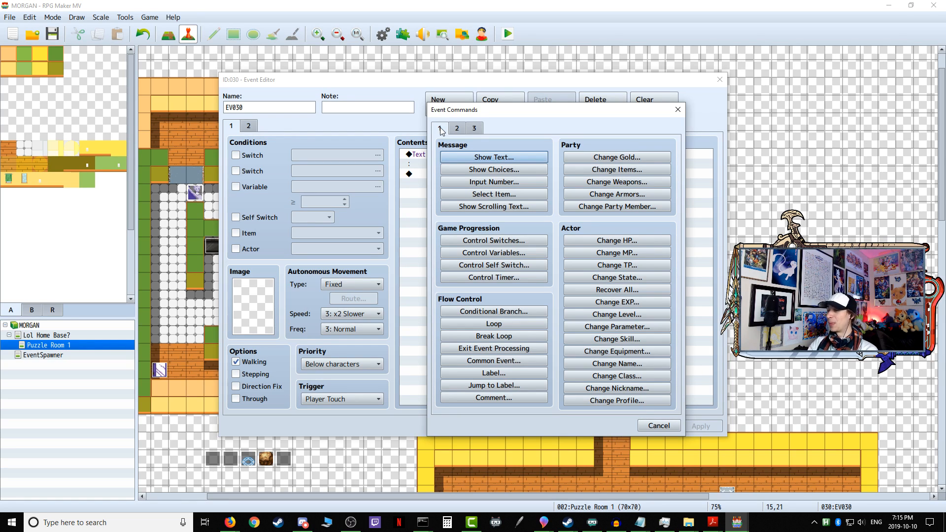
{"action": "left_click", "coordinate": [523, 241]}
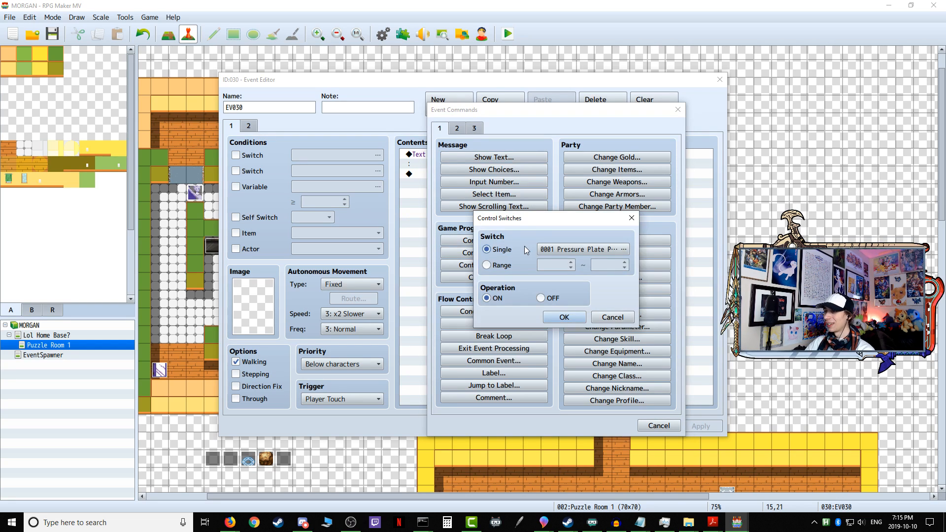
{"action": "left_click", "coordinate": [564, 251]}
{"action": "left_click", "coordinate": [589, 235]}
{"action": "left_click", "coordinate": [541, 397]}
{"action": "left_click", "coordinate": [552, 318]}
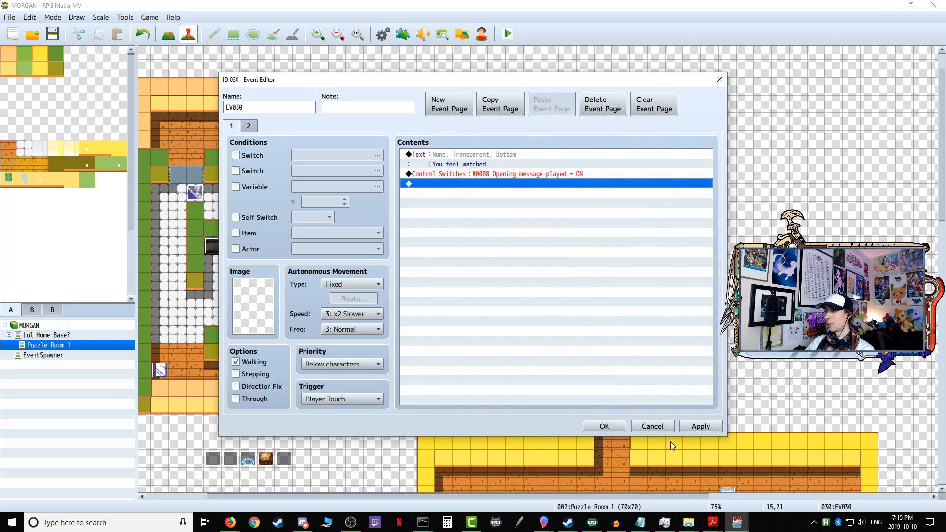
{"action": "left_click", "coordinate": [701, 426]}
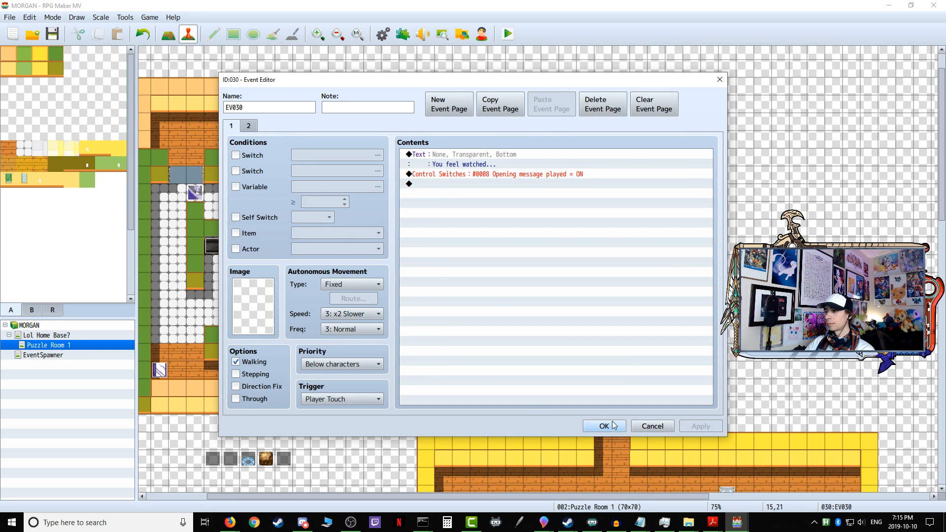
Step: Confirm the doorway event's changes and delete the empty event EV022 on the tile directly below it
{"action": "left_click", "coordinate": [604, 426]}
{"action": "double_click", "coordinate": [323, 401]}
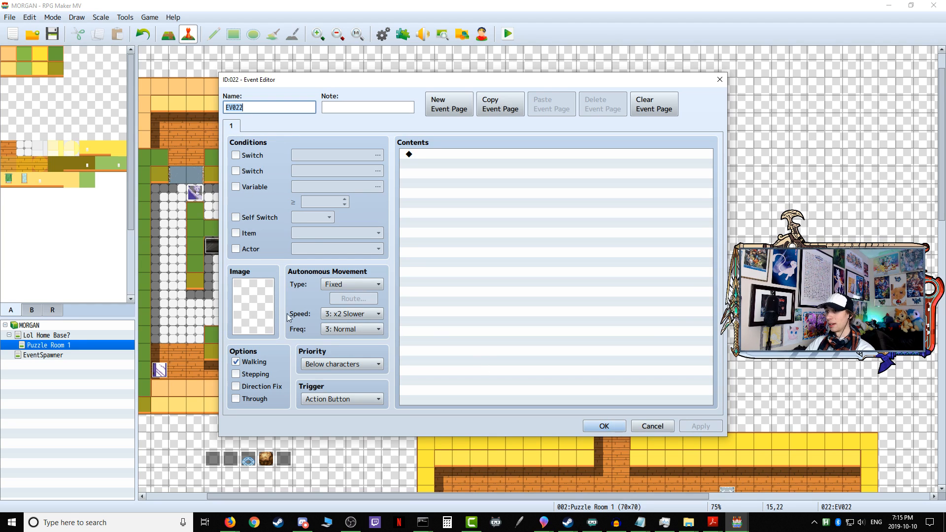
{"action": "left_click", "coordinate": [654, 427]}
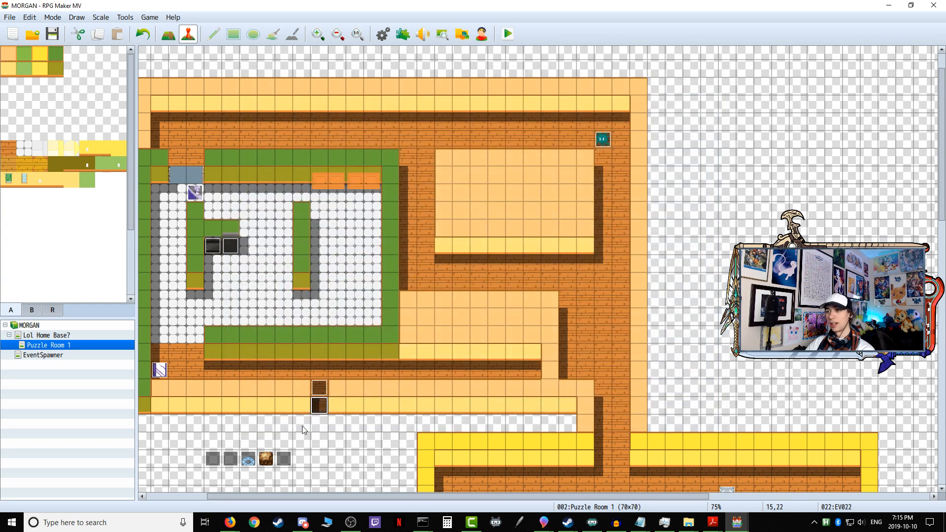
{"action": "right_click", "coordinate": [323, 392]}
{"action": "left_click", "coordinate": [365, 454]}
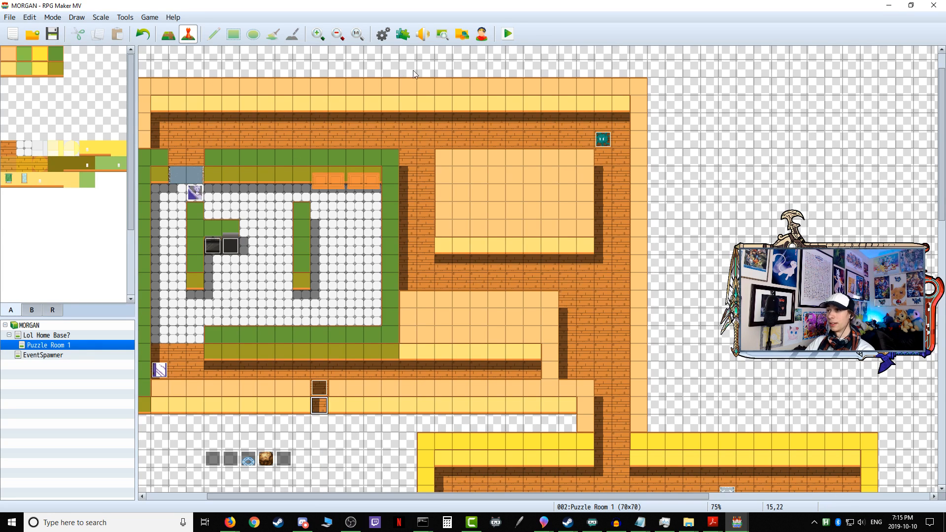
Step: Start a playtest, enter the rightmost open door, agree to progress to the first puzzle and dismiss the opening message
{"action": "left_click", "coordinate": [508, 34]}
{"action": "left_click", "coordinate": [430, 274]}
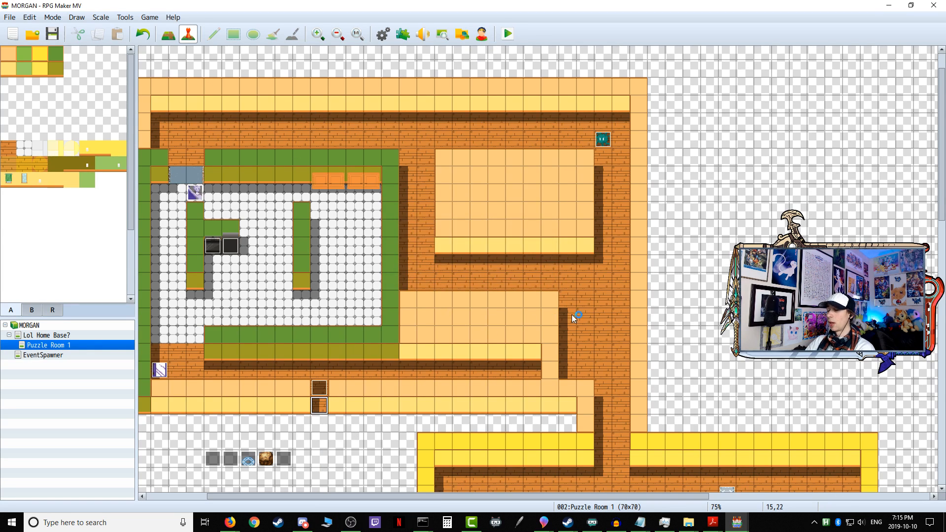
{"action": "key", "text": "Right"}
{"action": "key", "text": "Right"}
{"action": "key", "text": "Up"}
{"action": "key", "text": "Up"}
{"action": "key", "text": "Up"}
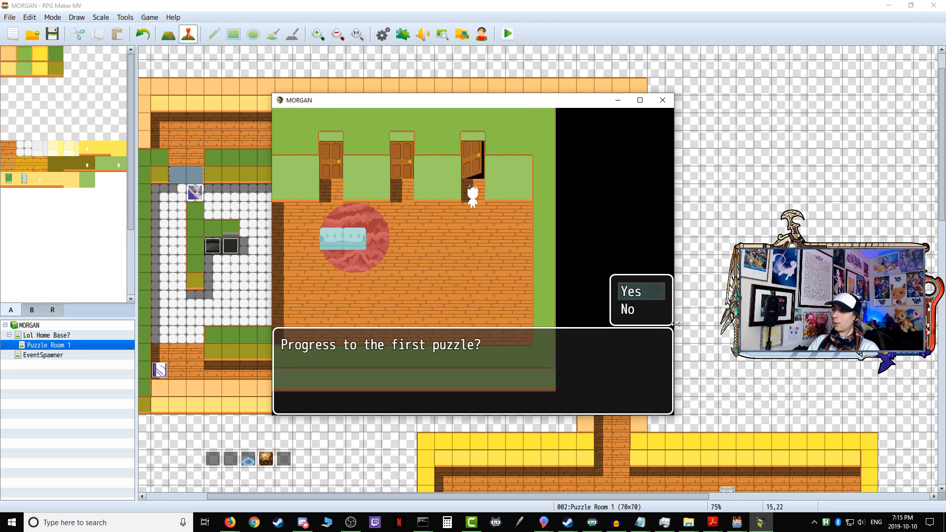
{"action": "key", "text": "Return"}
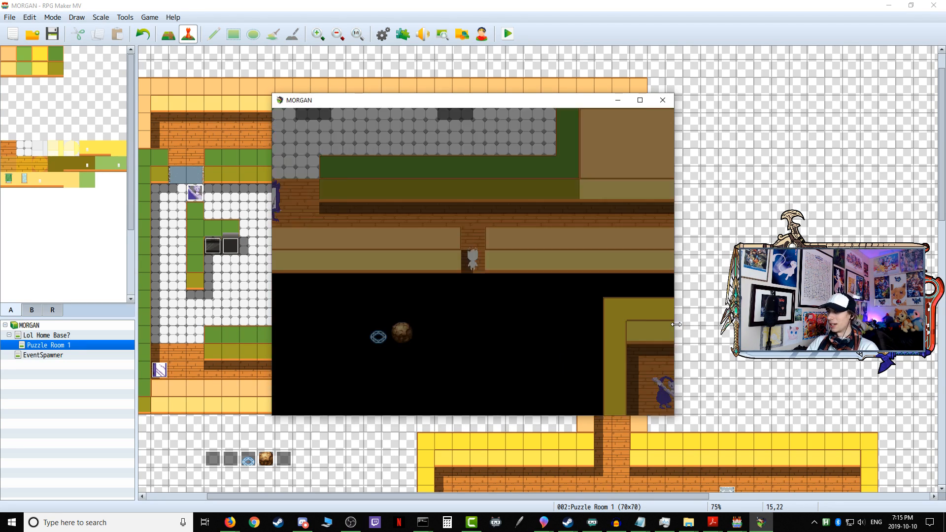
{"action": "key", "text": "Return"}
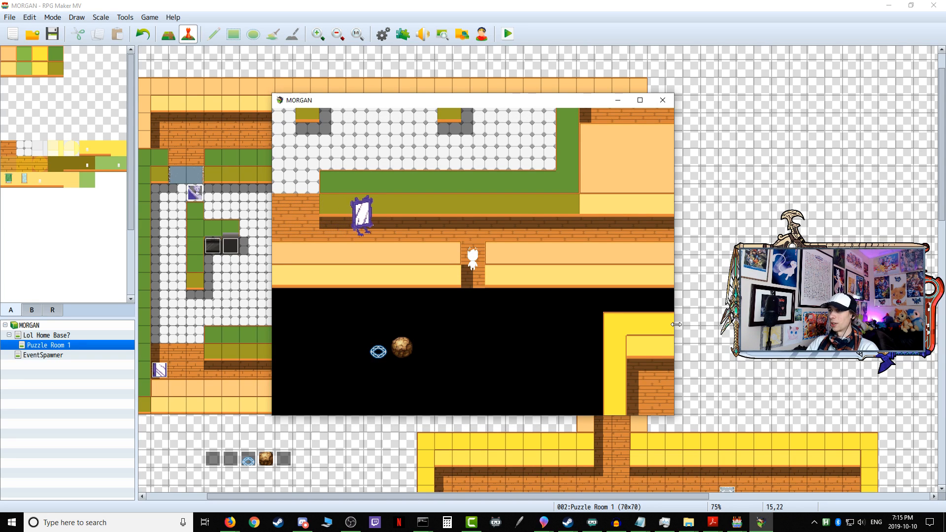
Step: Walk back and forth along the corridor near the Sentry Mirrorboy to test whether it chases the player, and end the playtest
{"action": "key", "text": "Up"}
{"action": "key", "text": "Left"}
{"action": "key", "text": "Down"}
{"action": "key", "text": "Left"}
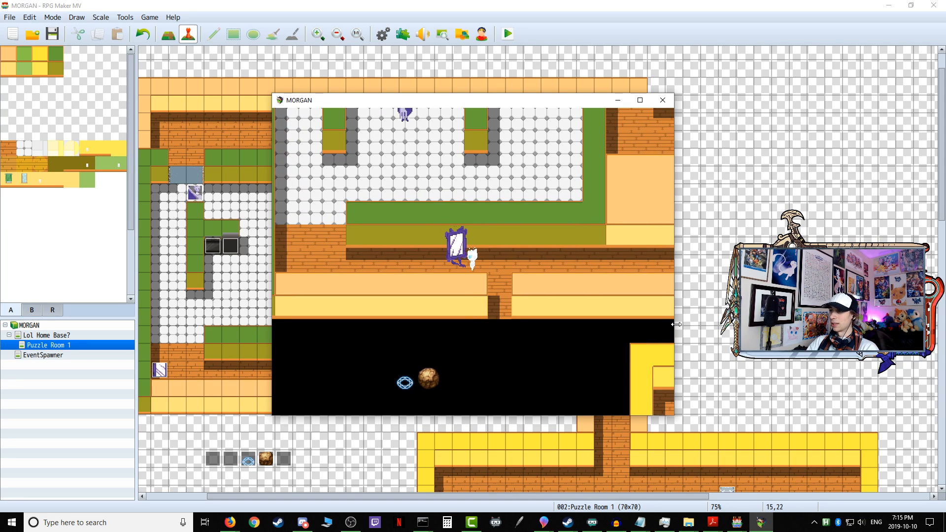
{"action": "key", "text": "Right"}
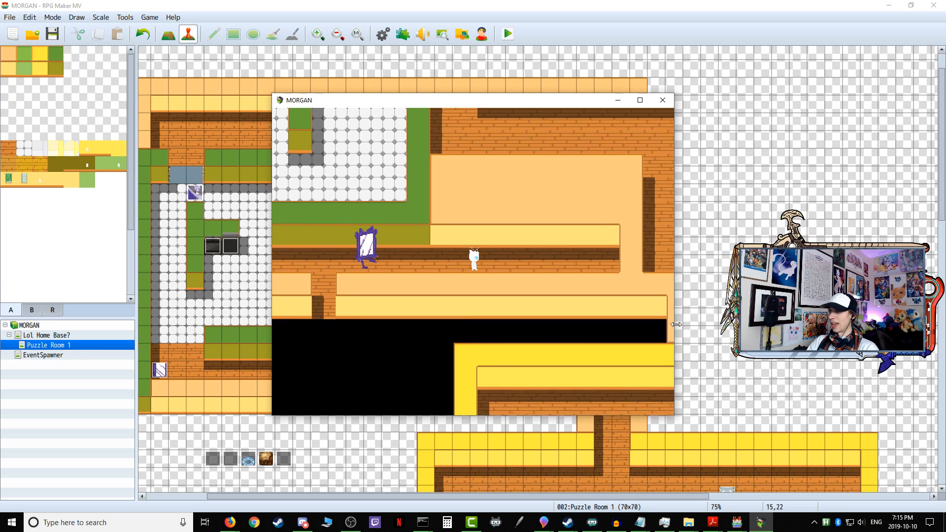
{"action": "key", "text": "Right"}
{"action": "key", "text": "Up"}
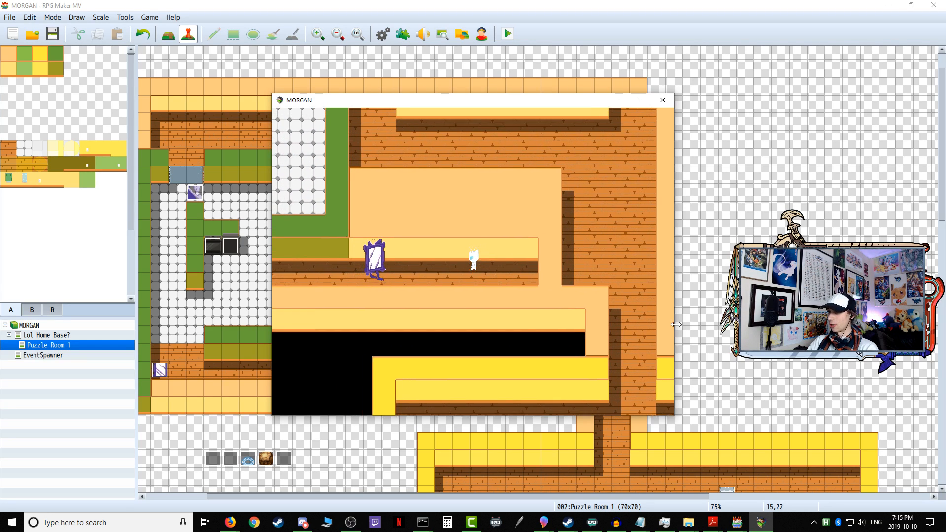
{"action": "key", "text": "Left"}
{"action": "key", "text": "Down"}
{"action": "key", "text": "Right"}
{"action": "key", "text": "Up"}
{"action": "key", "text": "Right"}
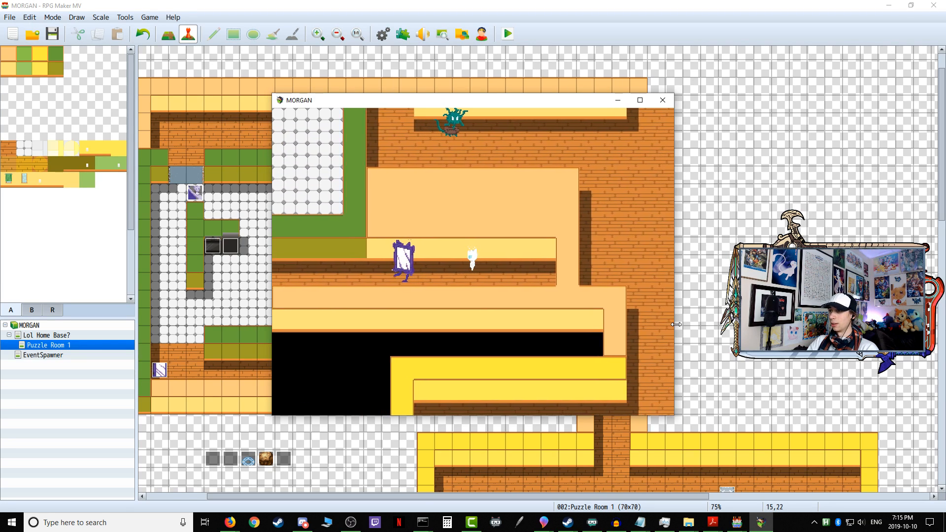
{"action": "key", "text": "Left"}
{"action": "key", "text": "Down"}
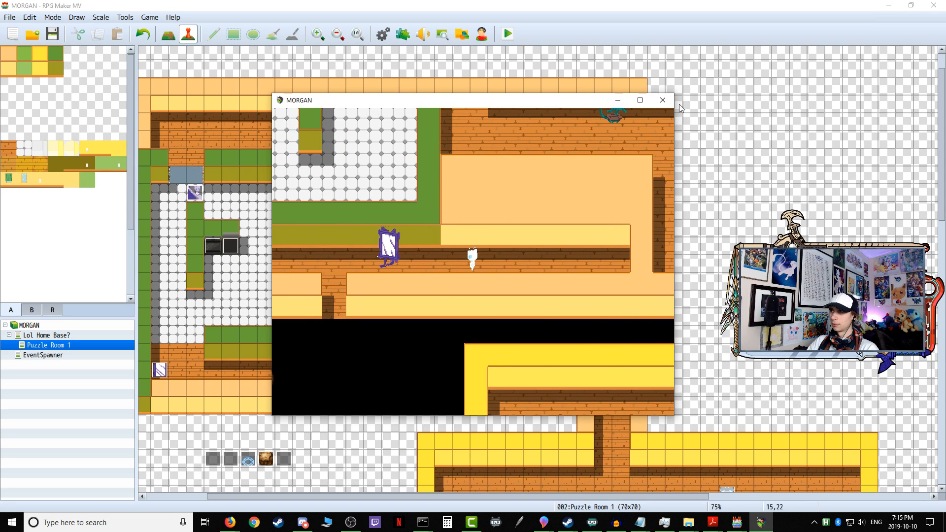
{"action": "left_click", "coordinate": [662, 100]}
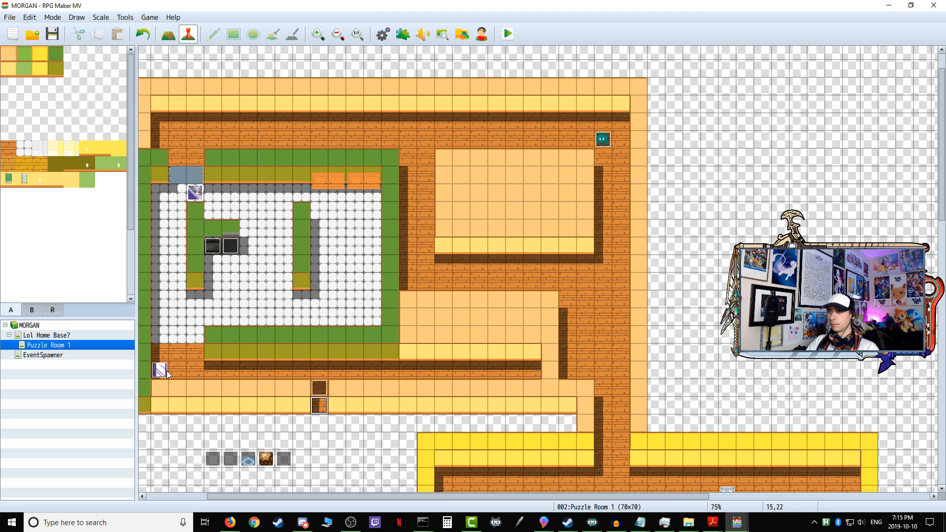
Step: Check the text commands of the Stove and Dishwasher events, leaving both as they are
{"action": "double_click", "coordinate": [218, 246]}
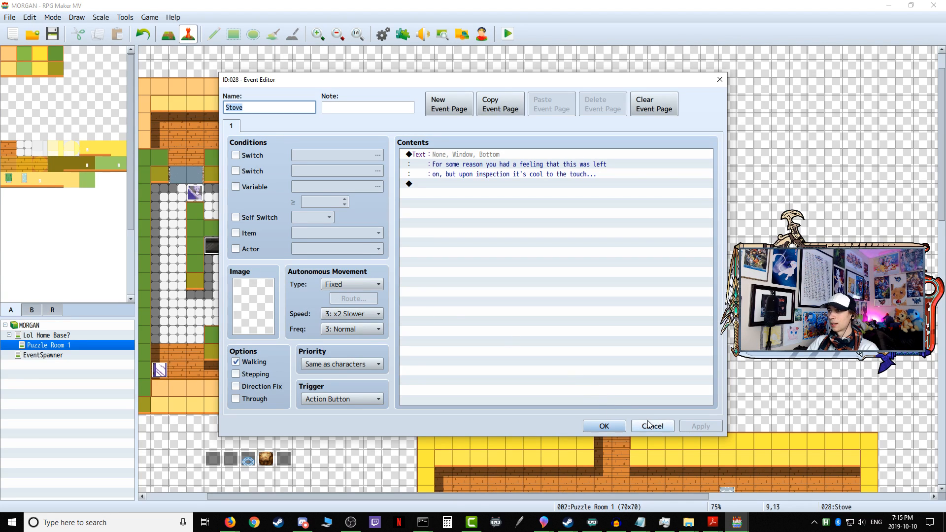
{"action": "left_click", "coordinate": [649, 424]}
{"action": "double_click", "coordinate": [232, 241]}
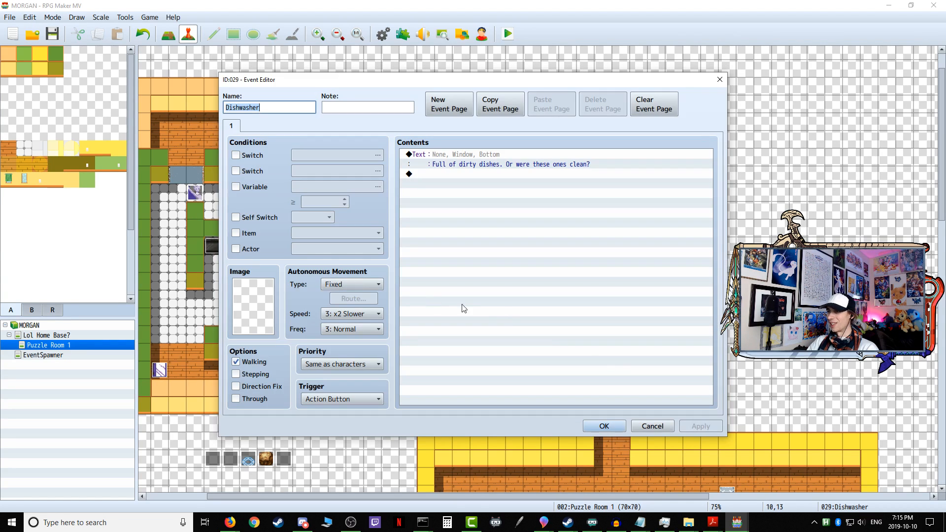
{"action": "left_click", "coordinate": [666, 432]}
Step: Compare the Sentry Mirrorboy's facing and position conditions with the Player X and Y commands in the Variable Continuous Setup event
{"action": "double_click", "coordinate": [160, 371]}
{"action": "scroll", "coordinate": [487, 313], "scroll_direction": "down", "scroll_amount": 15}
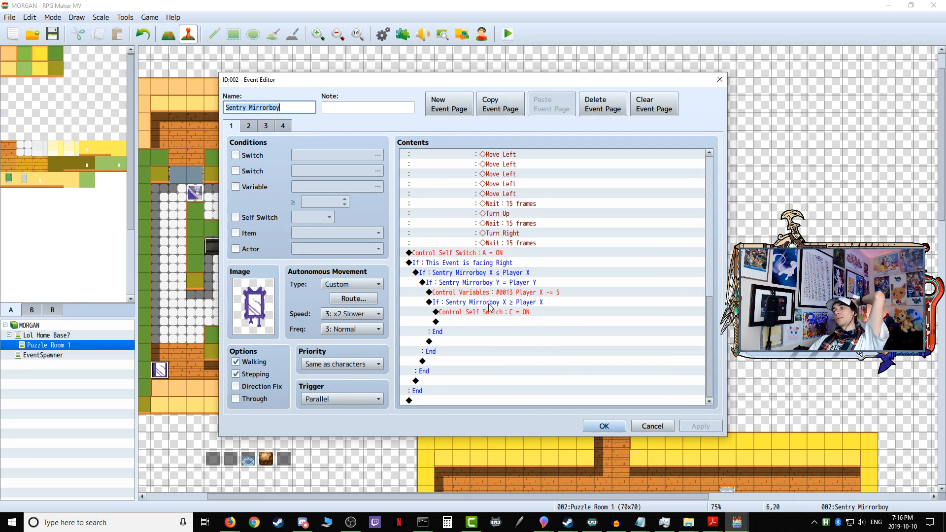
{"action": "left_click", "coordinate": [652, 427]}
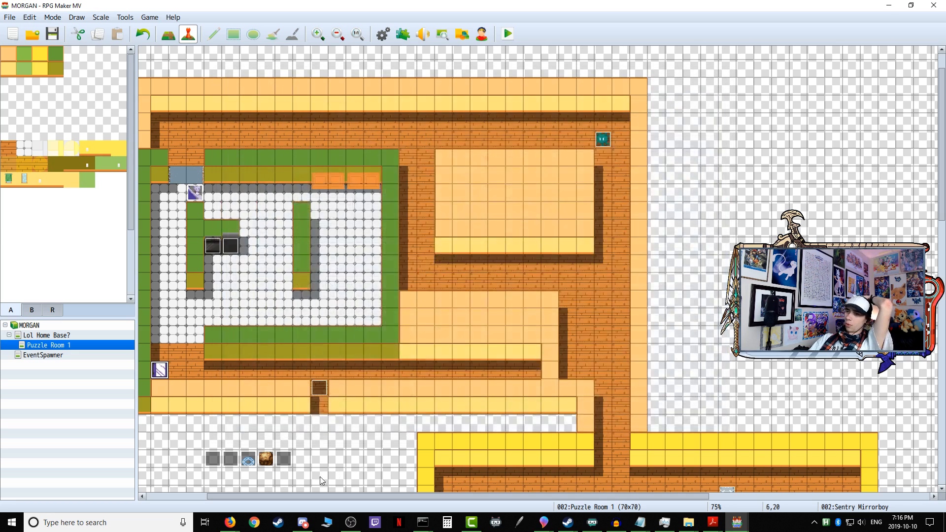
{"action": "double_click", "coordinate": [230, 459]}
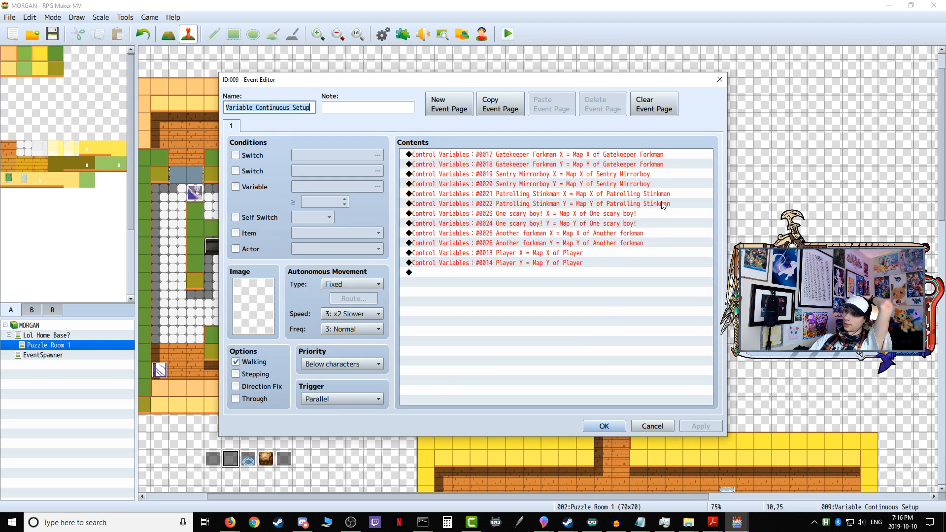
{"action": "left_click", "coordinate": [540, 255]}
{"action": "left_click", "coordinate": [543, 264]}
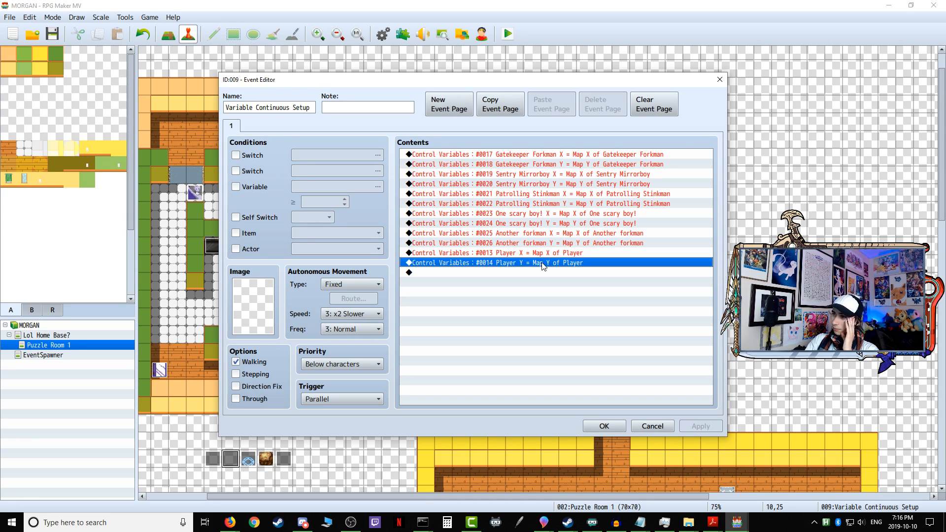
{"action": "left_click", "coordinate": [652, 427]}
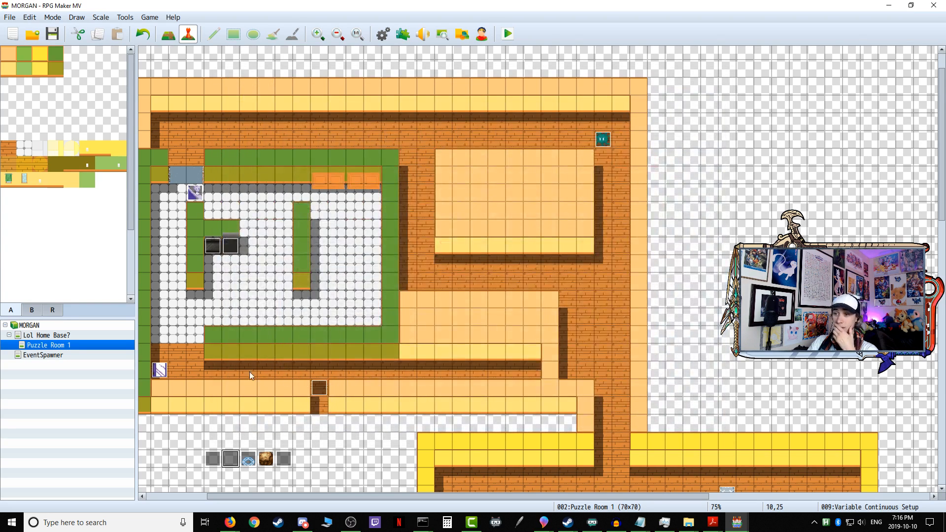
Step: Examine page 4 and the page 1 conditional branches of the Sentry Mirrorboy event, down to the Control Self Switch C command
{"action": "double_click", "coordinate": [159, 370]}
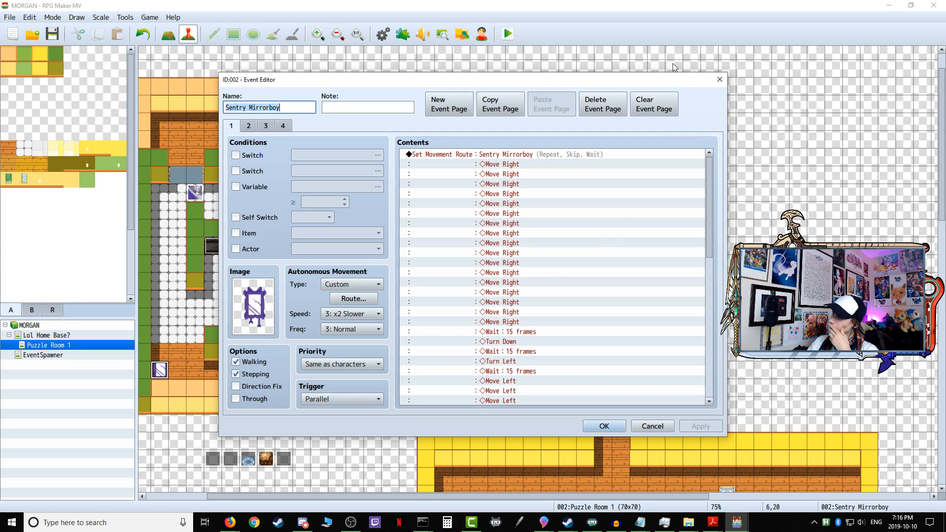
{"action": "left_click_drag", "start_coordinate": [710, 183], "coordinate": [710, 321]}
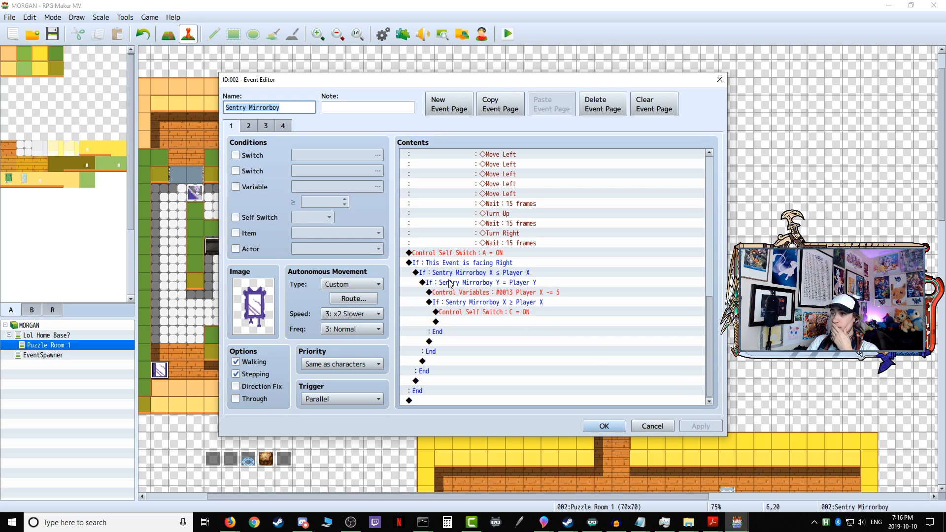
{"action": "left_click", "coordinate": [282, 127]}
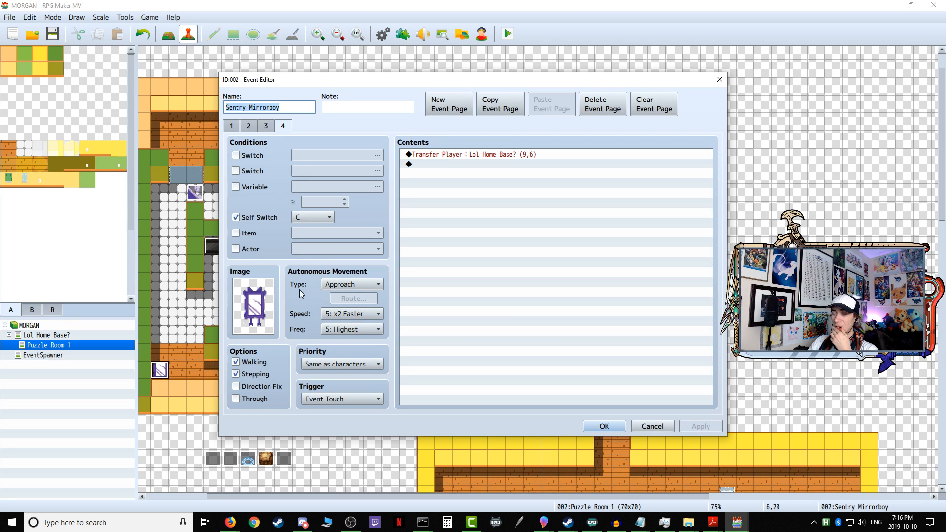
{"action": "left_click", "coordinate": [232, 128]}
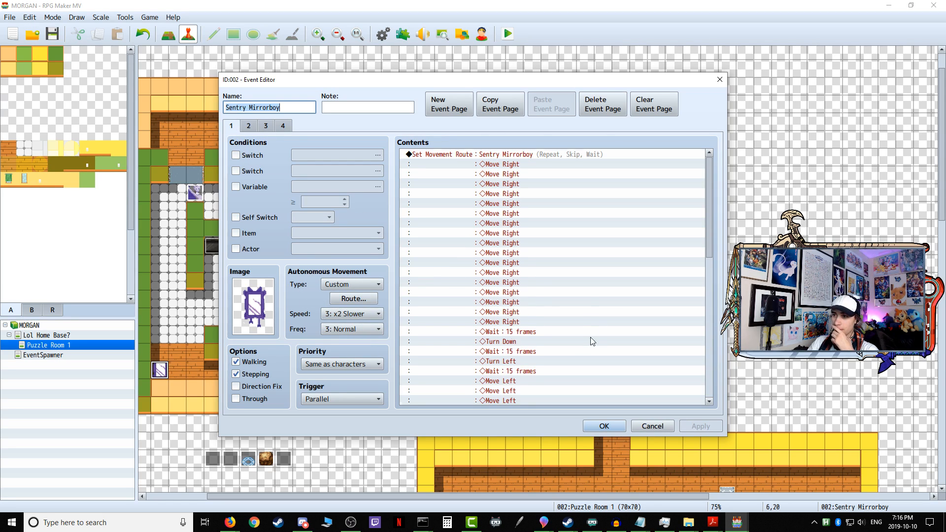
{"action": "scroll", "coordinate": [592, 337], "scroll_direction": "down", "scroll_amount": 12}
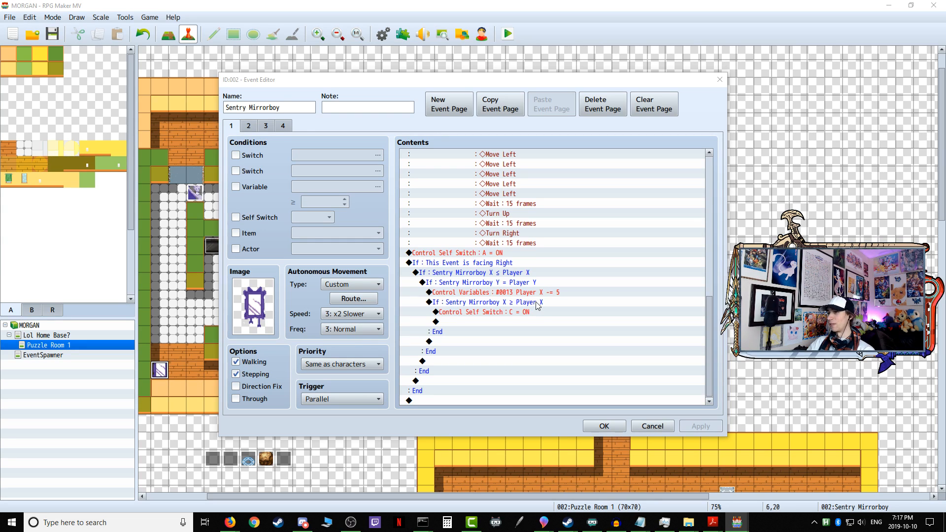
{"action": "left_click", "coordinate": [495, 315]}
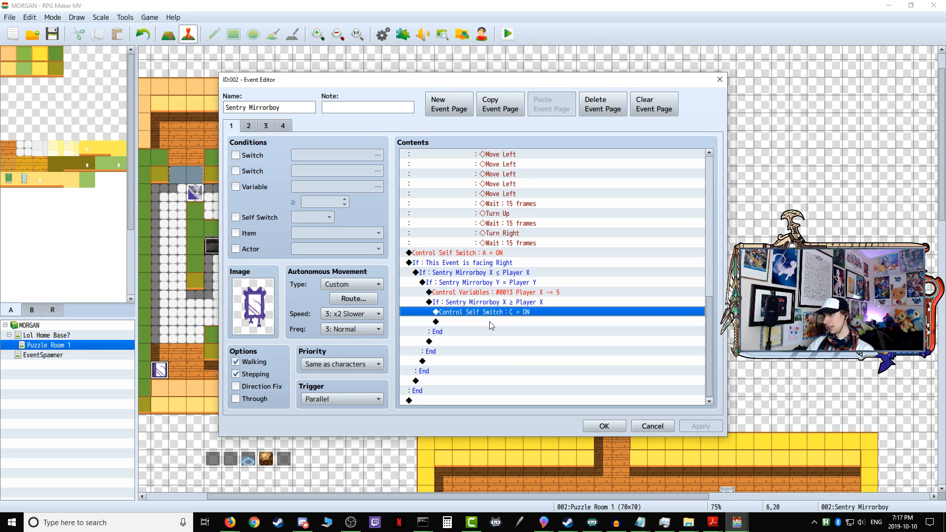
{"action": "left_click", "coordinate": [491, 322]}
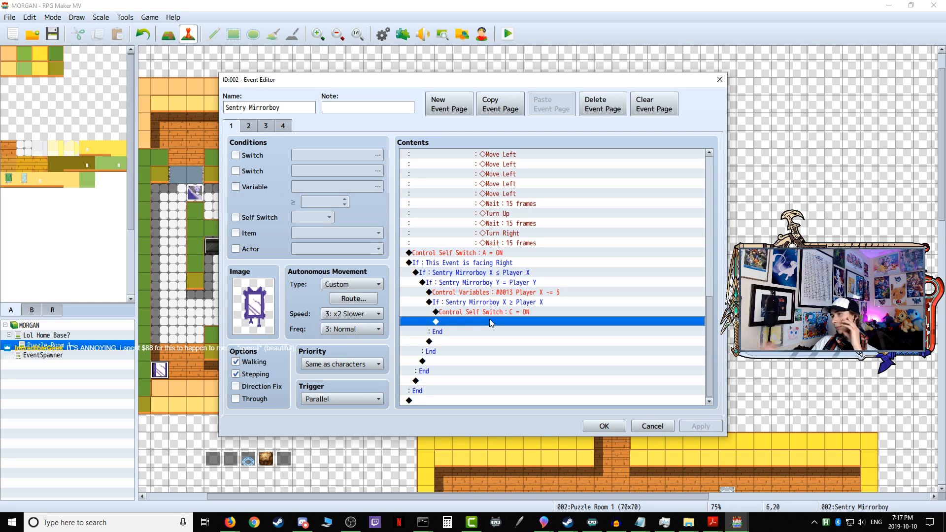
Step: Review the custom autonomous movement route on the Sentry Mirrorboy's page 1 and close the event
{"action": "left_click", "coordinate": [359, 302]}
{"action": "scroll", "coordinate": [352, 296], "scroll_direction": "up", "scroll_amount": 5}
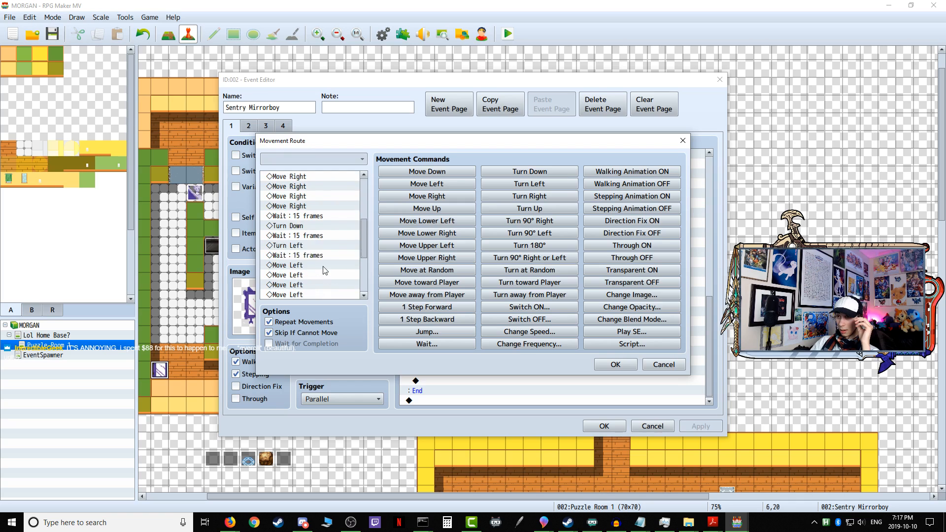
{"action": "scroll", "coordinate": [325, 271], "scroll_direction": "down", "scroll_amount": 5}
{"action": "left_click", "coordinate": [625, 366]}
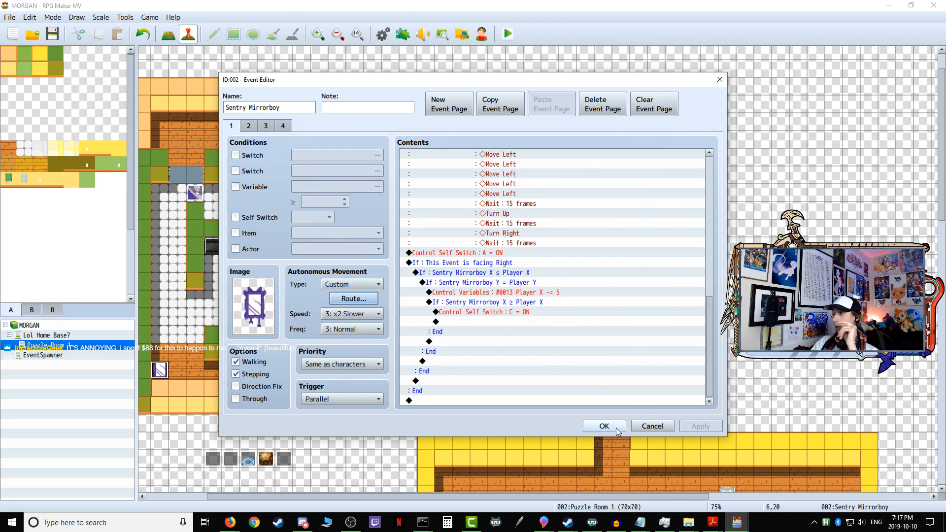
{"action": "left_click", "coordinate": [594, 426]}
Step: Look through the Variable Onetime Setup event's movement routes, start-position variables and switches without changing them
{"action": "double_click", "coordinate": [235, 462]}
{"action": "key", "text": "Escape"}
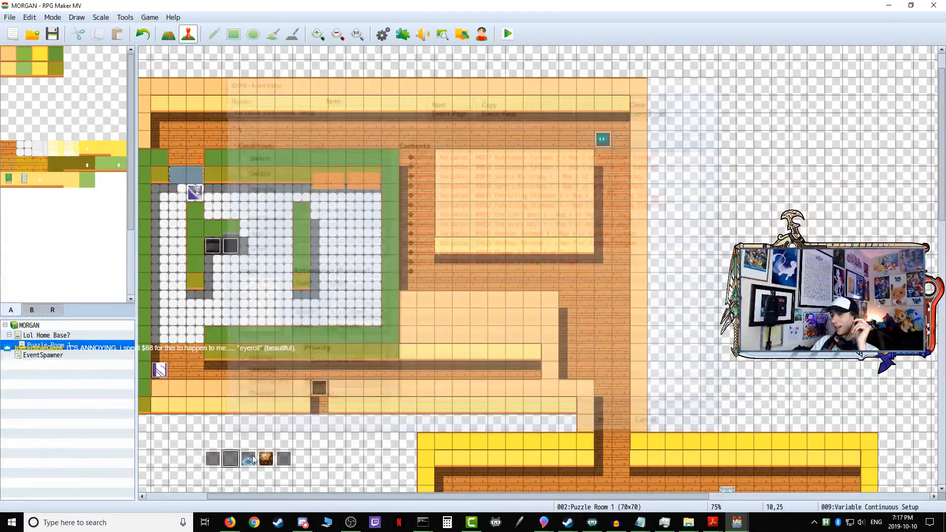
{"action": "double_click", "coordinate": [207, 456]}
{"action": "left_click_drag", "start_coordinate": [712, 172], "coordinate": [711, 399]}
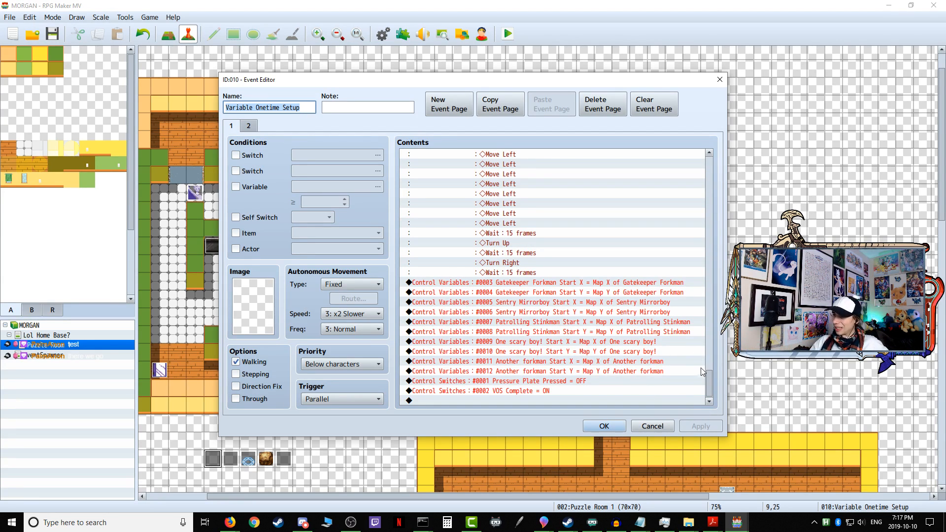
{"action": "left_click_drag", "start_coordinate": [709, 377], "coordinate": [706, 157]}
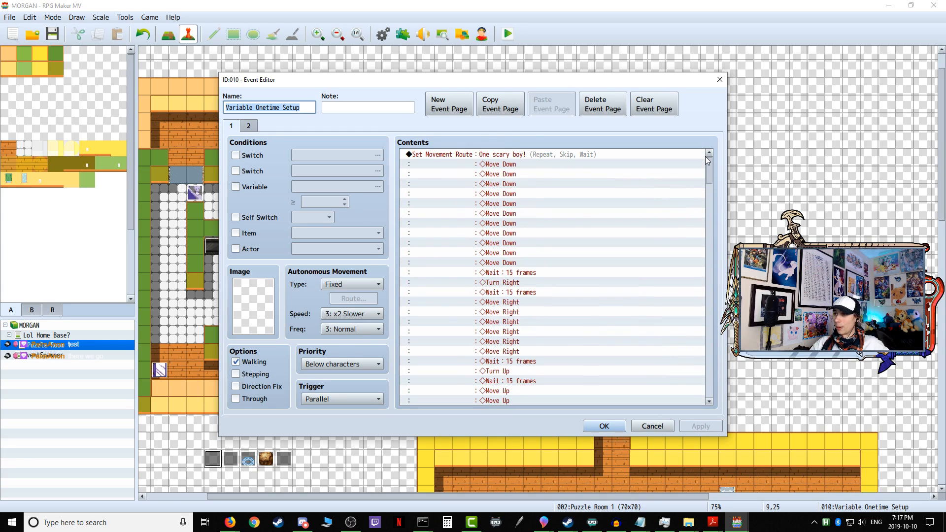
{"action": "left_click", "coordinate": [623, 428]}
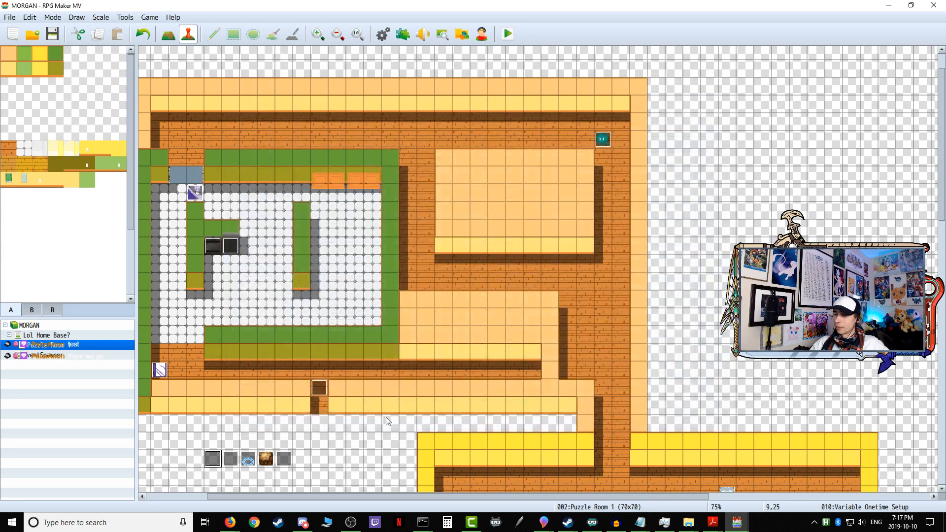
Step: Review the Sentry Mirrorboy's page 1 custom autonomous route, including its turns and waits, and close the event
{"action": "double_click", "coordinate": [160, 371]}
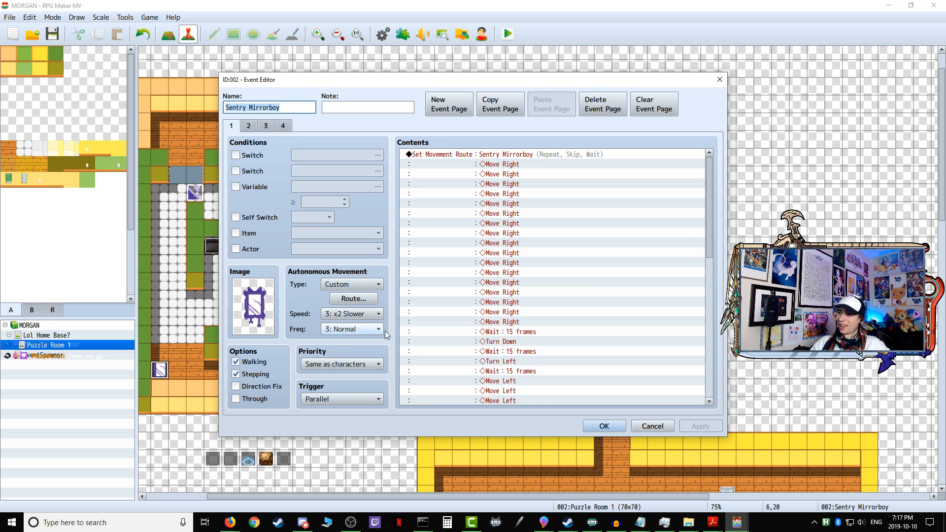
{"action": "left_click", "coordinate": [448, 154]}
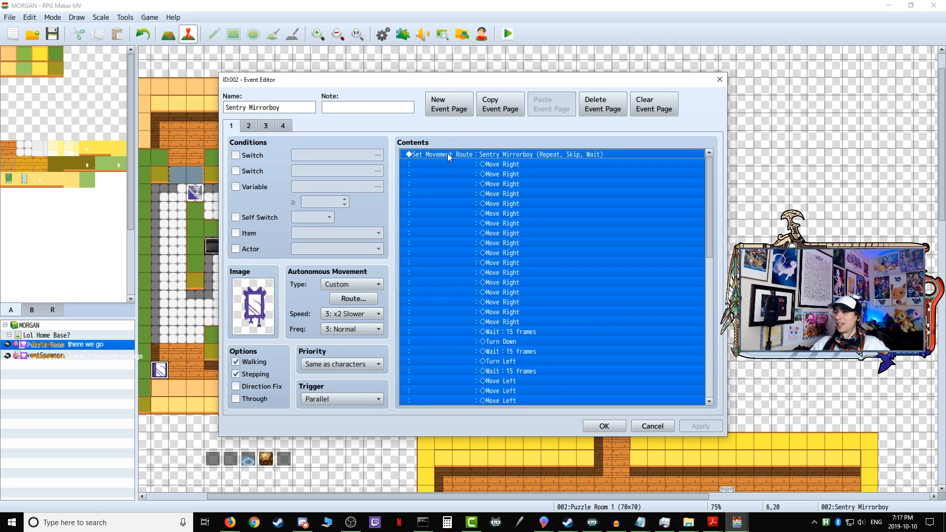
{"action": "left_click", "coordinate": [356, 301]}
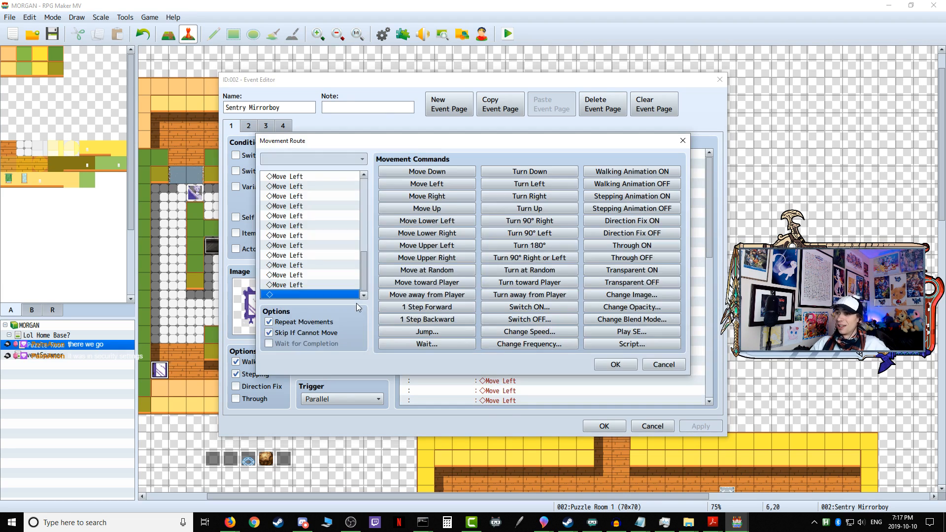
{"action": "mouse_move", "coordinate": [364, 280]}
{"action": "left_mouse_down"}
{"action": "mouse_move", "coordinate": [372, 176]}
{"action": "mouse_move", "coordinate": [361, 286]}
{"action": "mouse_move", "coordinate": [362, 191]}
{"action": "mouse_move", "coordinate": [364, 285]}
{"action": "left_mouse_up"}
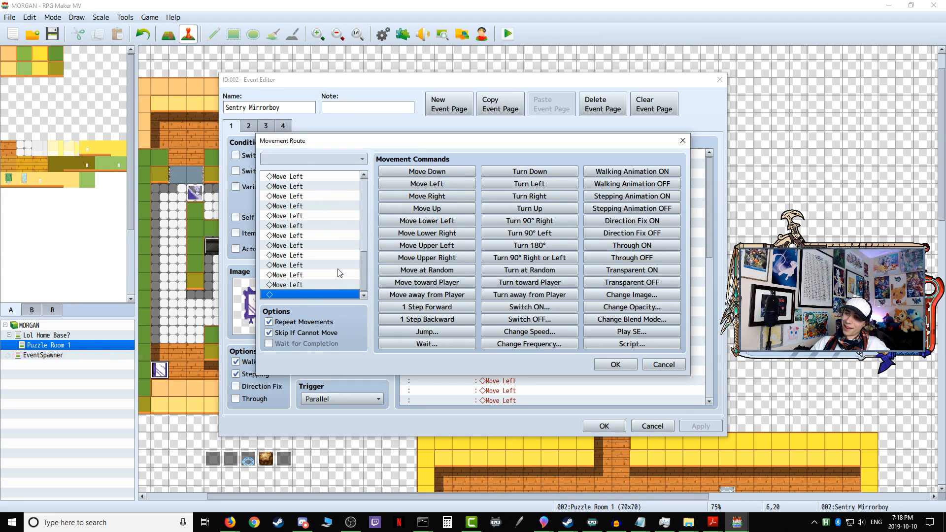
{"action": "scroll", "coordinate": [318, 239], "scroll_direction": "up", "scroll_amount": 3}
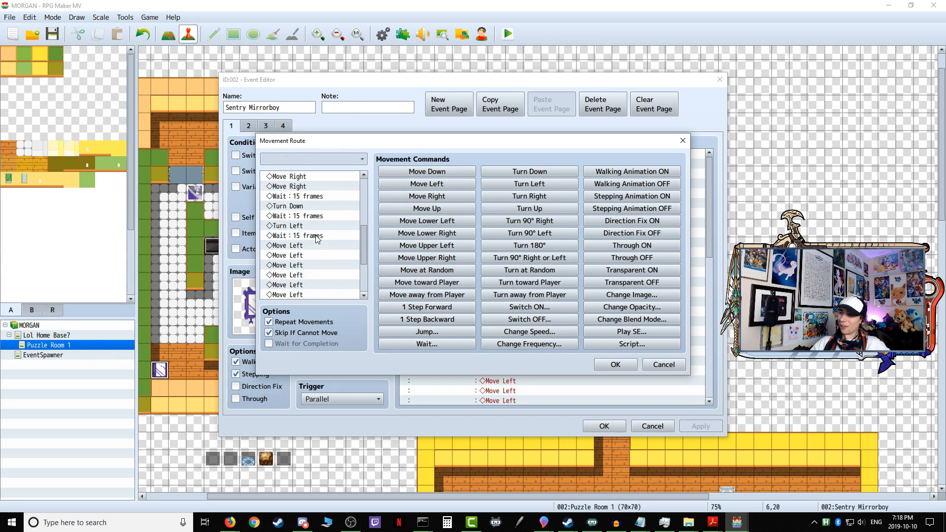
{"action": "scroll", "coordinate": [316, 239], "scroll_direction": "down", "scroll_amount": 3}
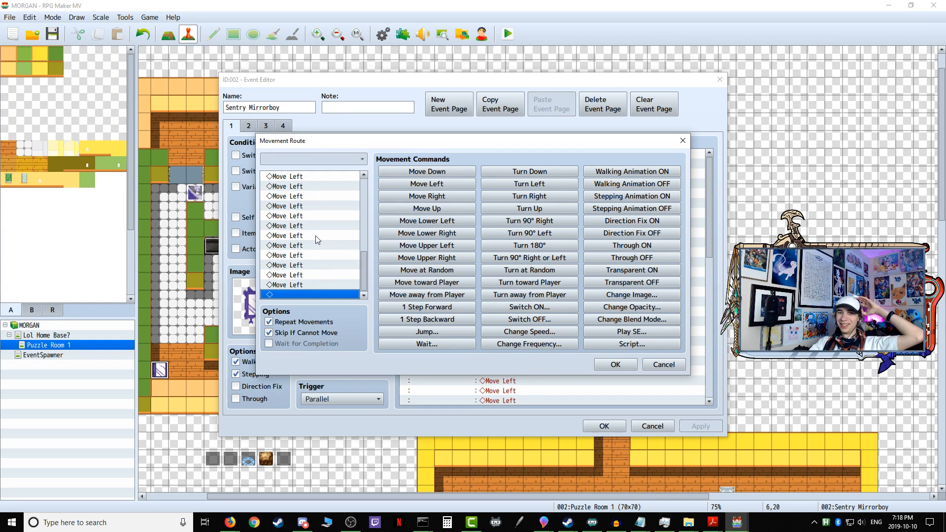
{"action": "left_click", "coordinate": [616, 365]}
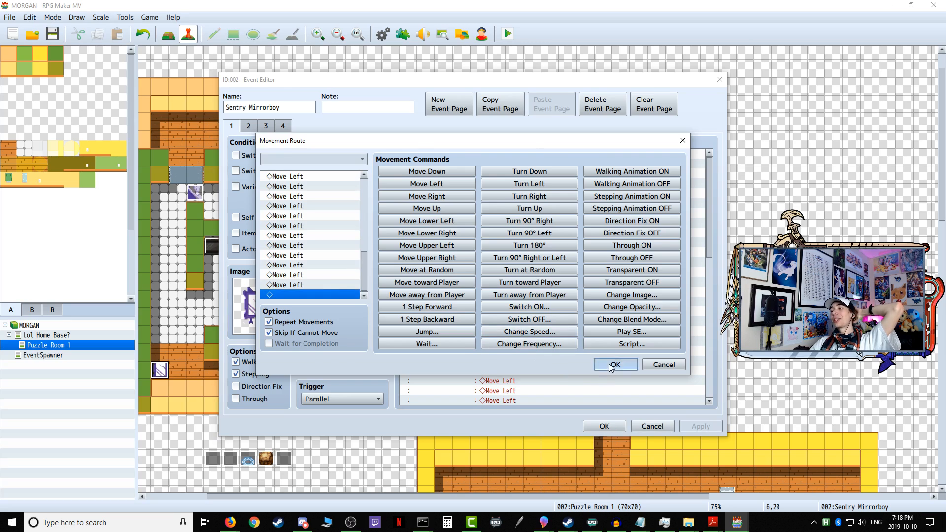
{"action": "left_click", "coordinate": [604, 426]}
Step: Check the movement route for One scary boy! in the Variable Onetime Setup event and close it
{"action": "double_click", "coordinate": [212, 459]}
{"action": "left_click_drag", "start_coordinate": [709, 170], "coordinate": [679, 157]}
{"action": "left_click", "coordinate": [636, 425]}
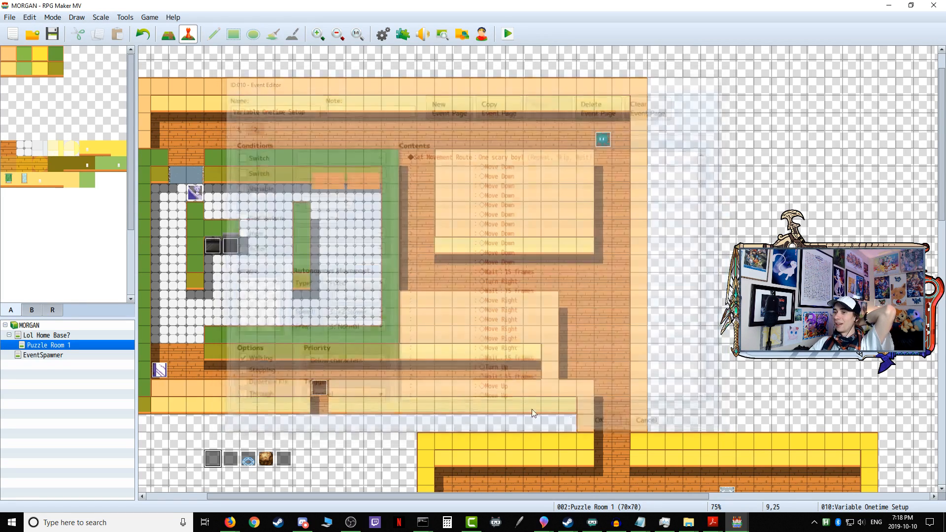
Step: Compare the Sentry Mirrorboy's Set Movement Route command with its custom autonomous route, and close the event
{"action": "double_click", "coordinate": [162, 371]}
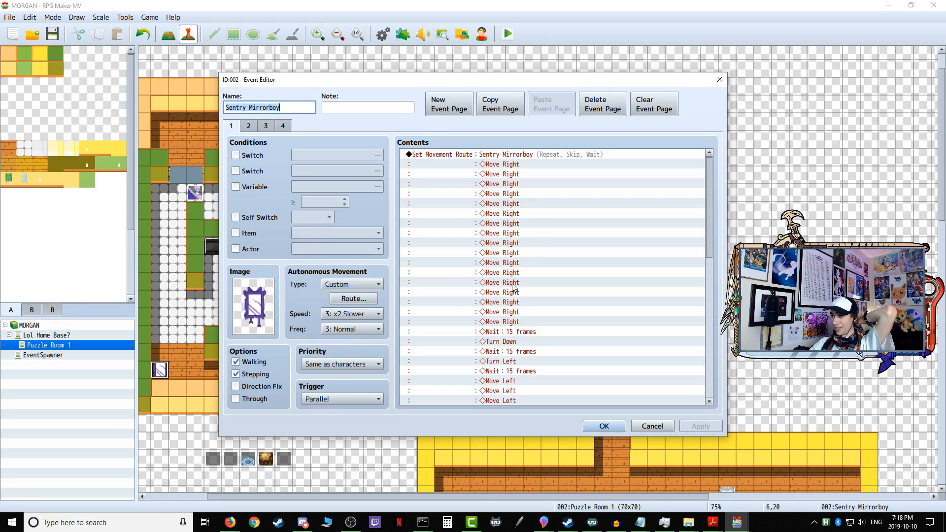
{"action": "left_click", "coordinate": [513, 154]}
{"action": "left_click", "coordinate": [345, 299]}
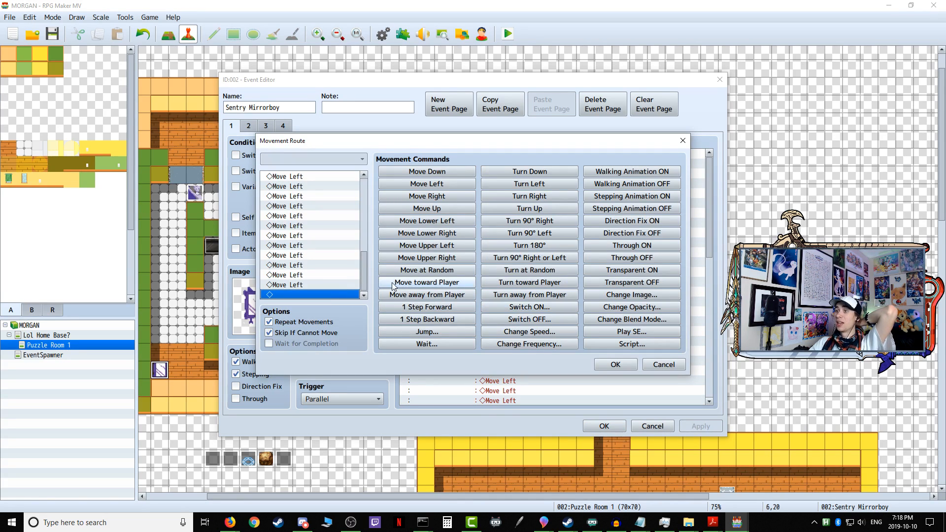
{"action": "mouse_move", "coordinate": [365, 271]}
{"action": "left_mouse_down"}
{"action": "mouse_move", "coordinate": [368, 191]}
{"action": "mouse_move", "coordinate": [365, 284]}
{"action": "left_mouse_up"}
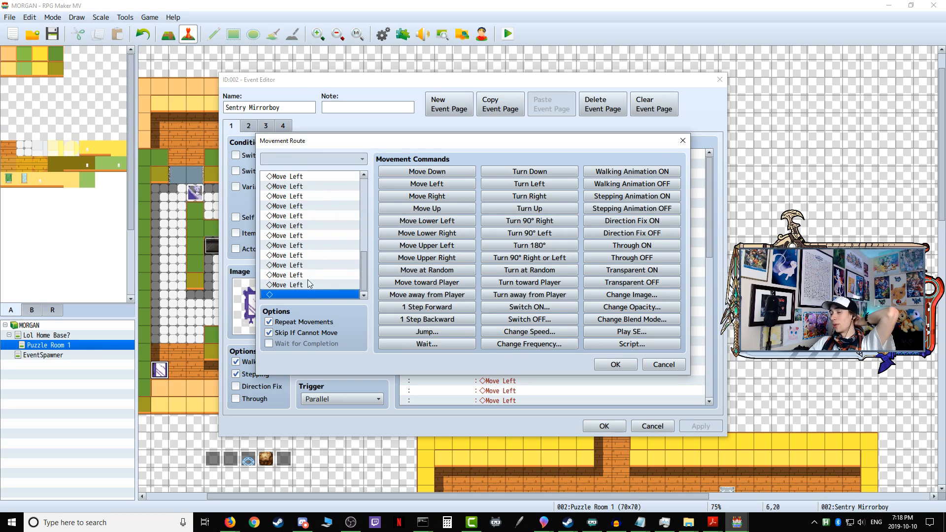
{"action": "left_click", "coordinate": [616, 364]}
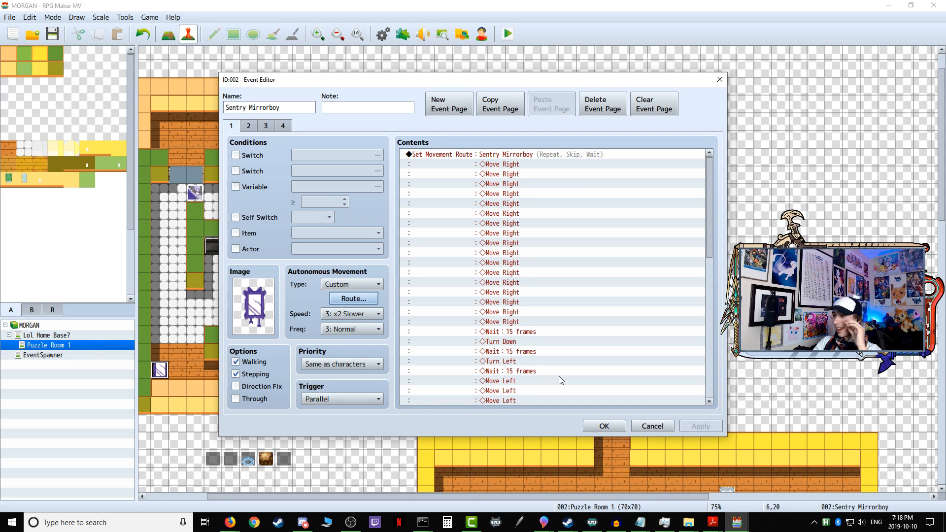
{"action": "left_click", "coordinate": [604, 426]}
Step: Check the autonomous movement settings of the other enemy events, including Gatekeeper Forkman, Patrolling Stinkman and One scary boy!
{"action": "double_click", "coordinate": [195, 193]}
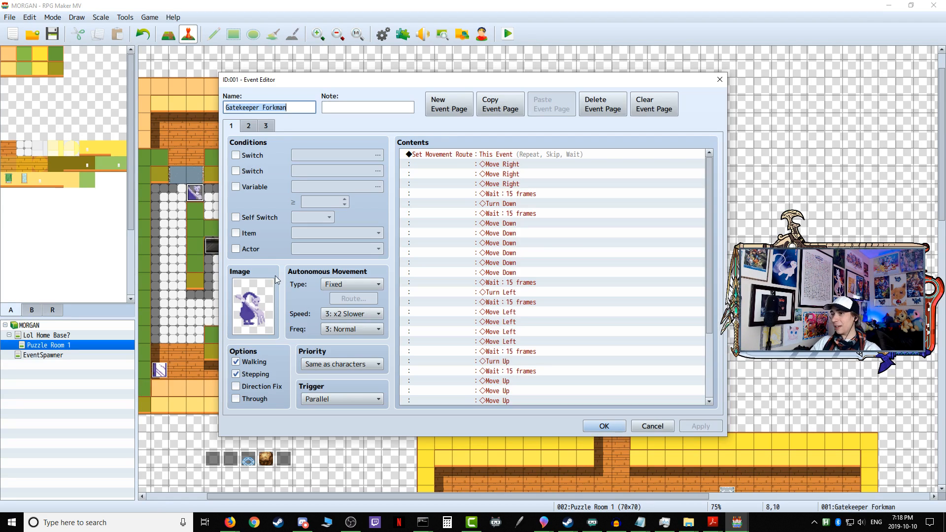
{"action": "left_click", "coordinate": [611, 427]}
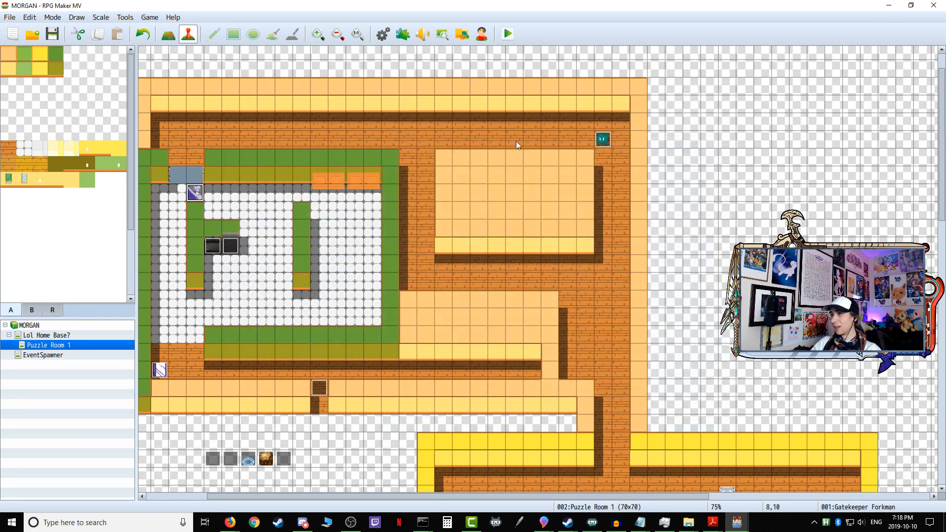
{"action": "double_click", "coordinate": [602, 140]}
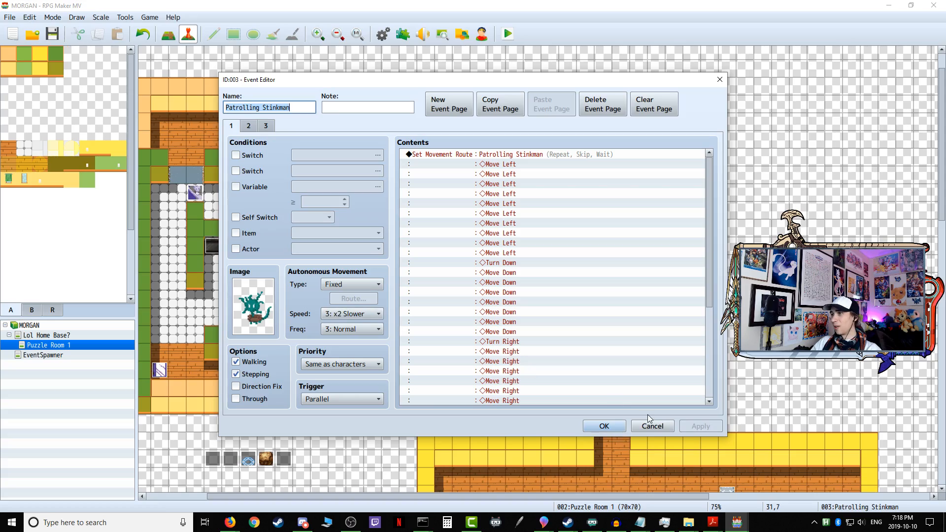
{"action": "left_click", "coordinate": [611, 425]}
{"action": "scroll", "coordinate": [602, 401], "scroll_direction": "down", "scroll_amount": 5}
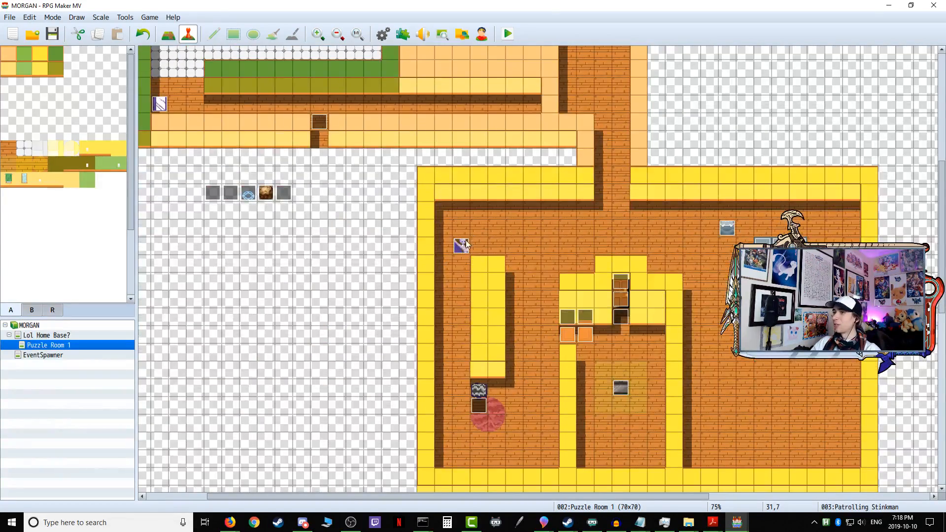
{"action": "double_click", "coordinate": [462, 246]}
{"action": "left_click", "coordinate": [611, 427]}
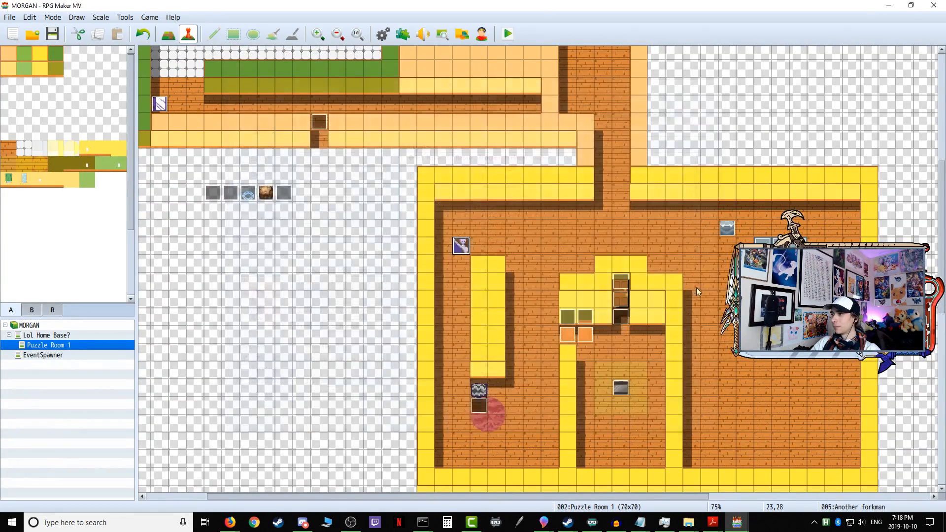
{"action": "double_click", "coordinate": [728, 229]}
{"action": "left_click", "coordinate": [610, 425]}
{"action": "scroll", "coordinate": [477, 418], "scroll_direction": "up", "scroll_amount": 2}
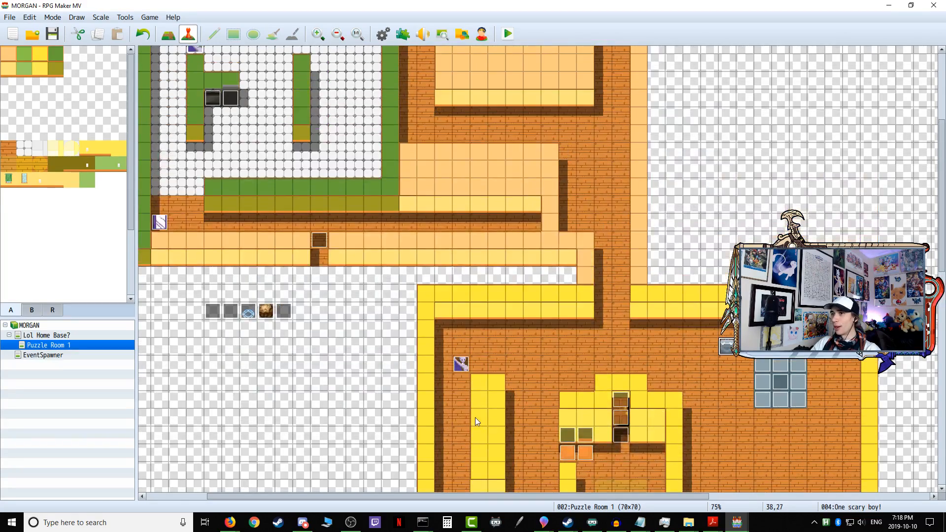
{"action": "scroll", "coordinate": [478, 418], "scroll_direction": "up", "scroll_amount": 3}
Step: Reopen the Sentry Mirrorboy event and inspect the end of its custom autonomous route and the route options
{"action": "double_click", "coordinate": [159, 390]}
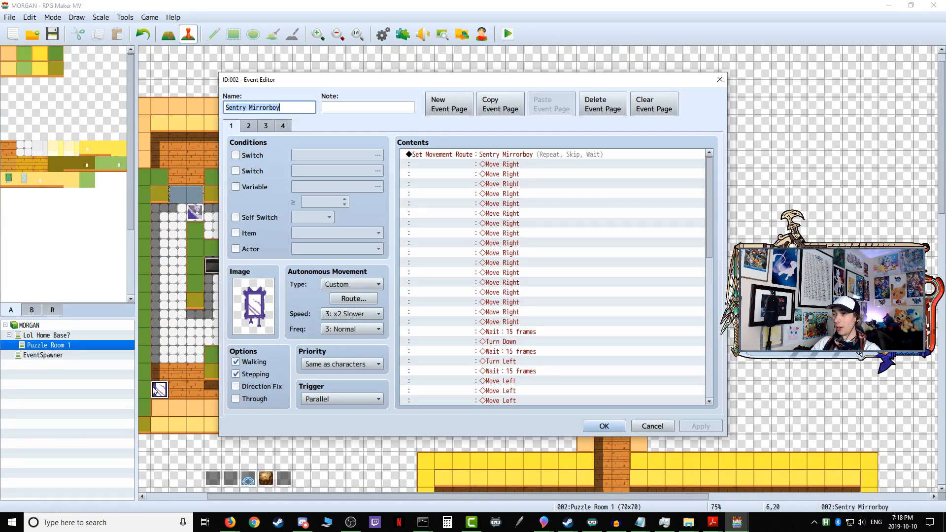
{"action": "left_click", "coordinate": [354, 299]}
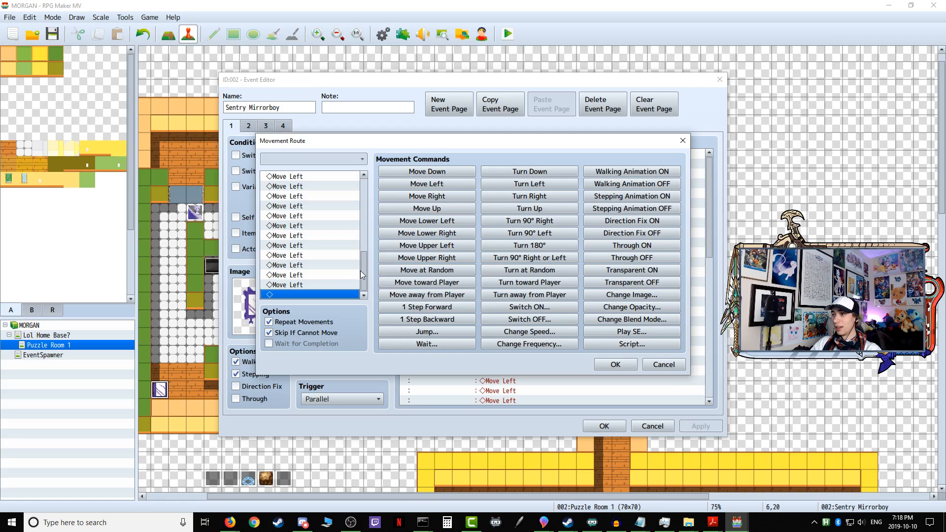
{"action": "left_click_drag", "start_coordinate": [362, 272], "coordinate": [370, 323]}
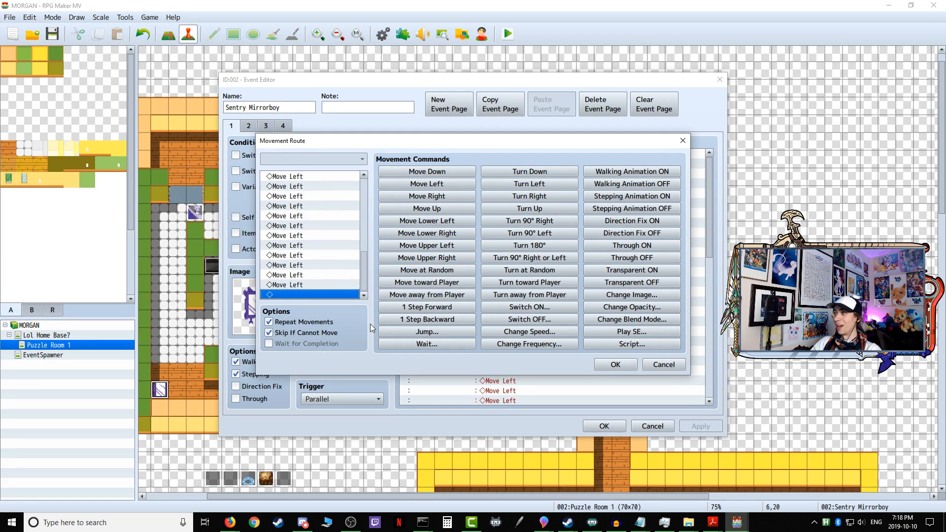
{"action": "left_click", "coordinate": [622, 367]}
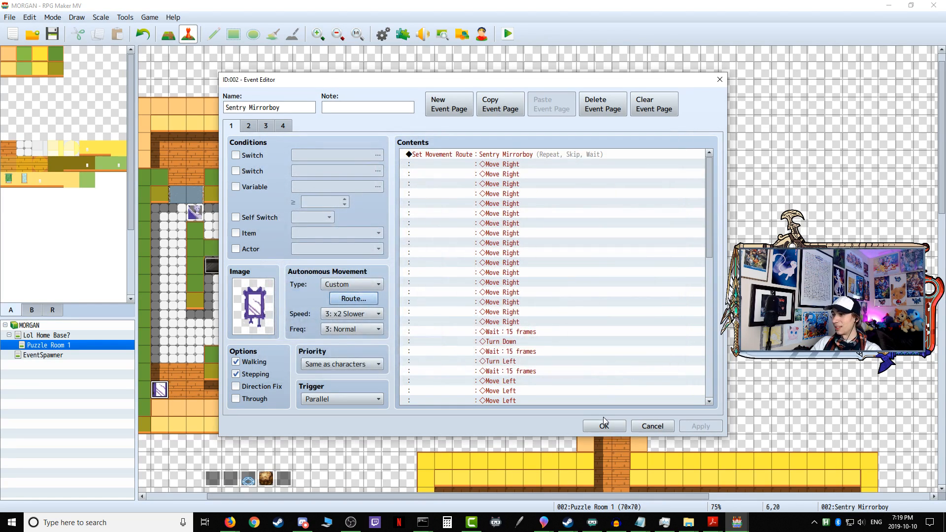
Step: Examine the Sentry Mirrorboy's facing-right conditional branches on page 1 alongside the Self Switch C chase settings on page 4
{"action": "left_click_drag", "start_coordinate": [709, 176], "coordinate": [705, 321]}
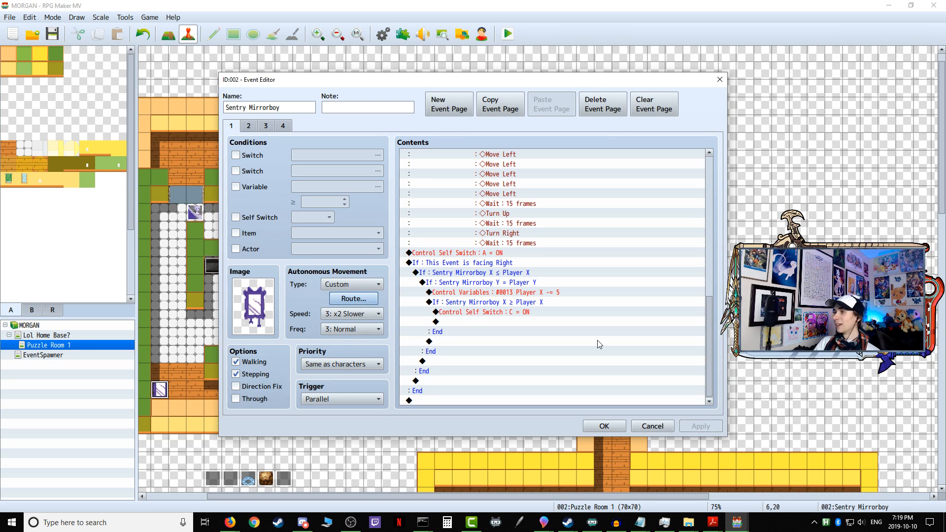
{"action": "left_click", "coordinate": [540, 314]}
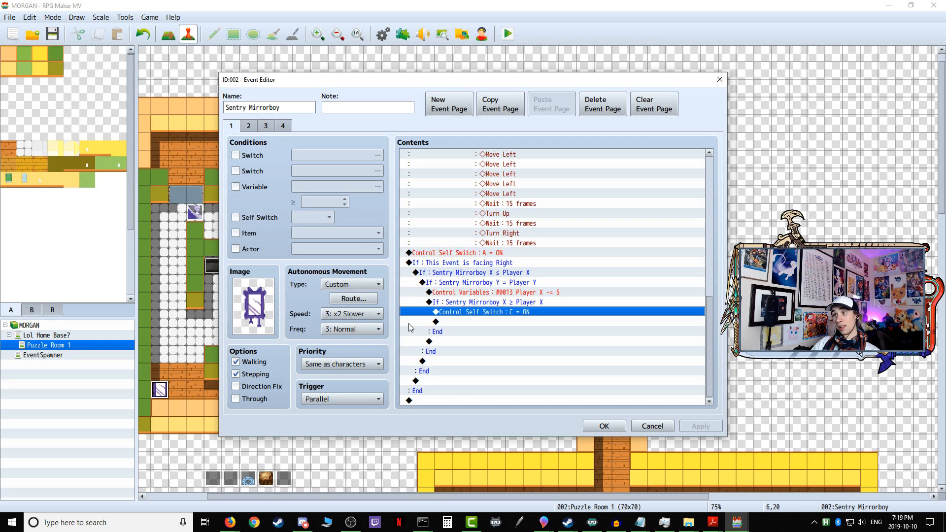
{"action": "left_click", "coordinate": [443, 266]}
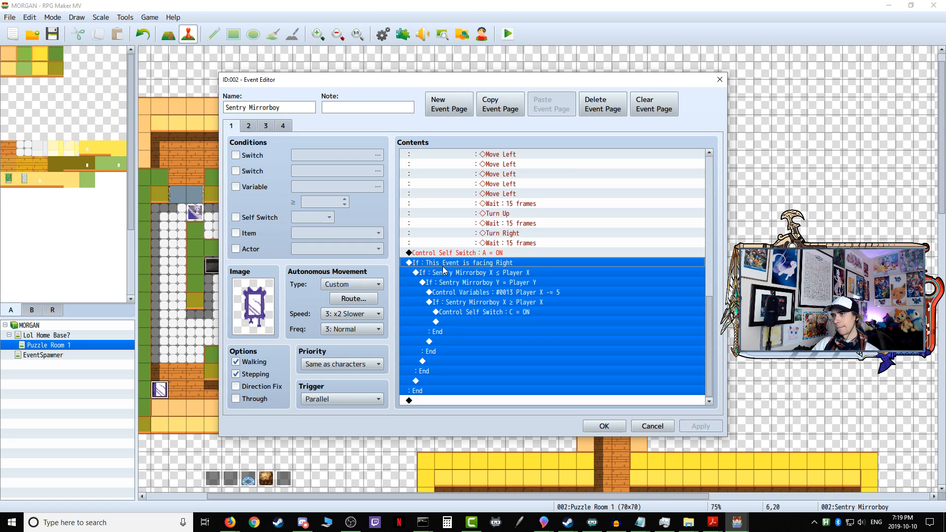
{"action": "left_click", "coordinate": [473, 312]}
{"action": "left_click", "coordinate": [447, 265]}
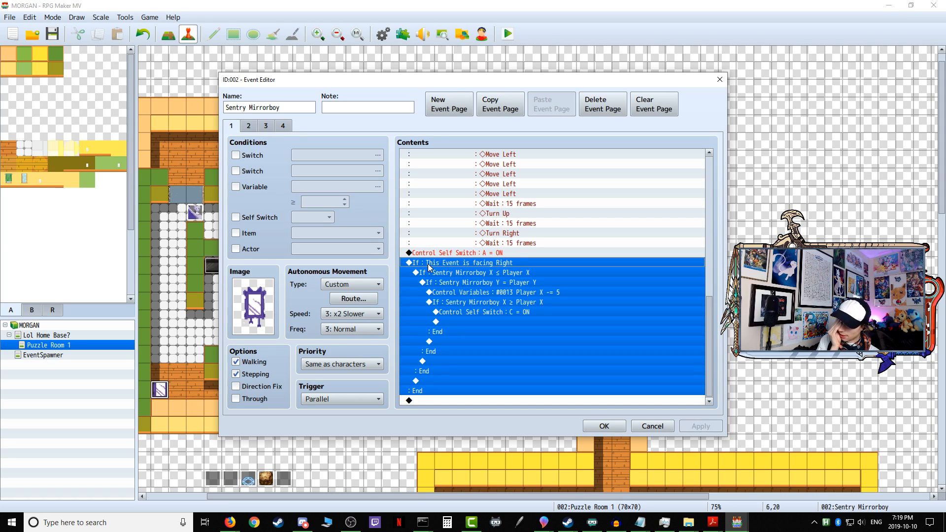
{"action": "left_click", "coordinate": [282, 129]}
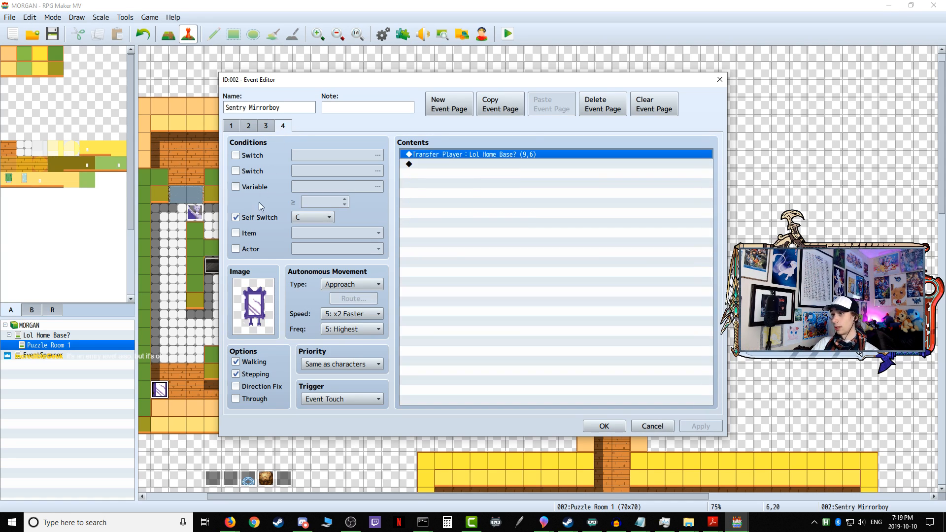
{"action": "left_click", "coordinate": [230, 128]}
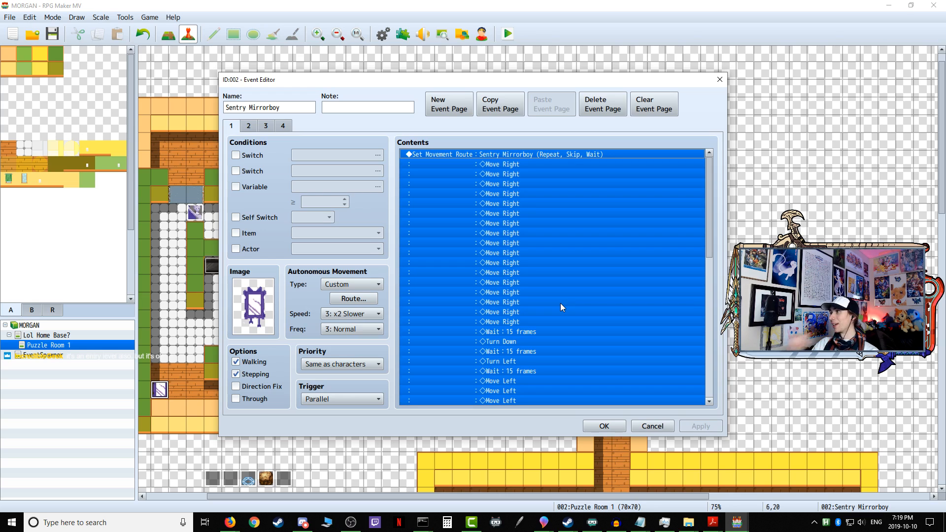
{"action": "scroll", "coordinate": [560, 312], "scroll_direction": "down", "scroll_amount": 10}
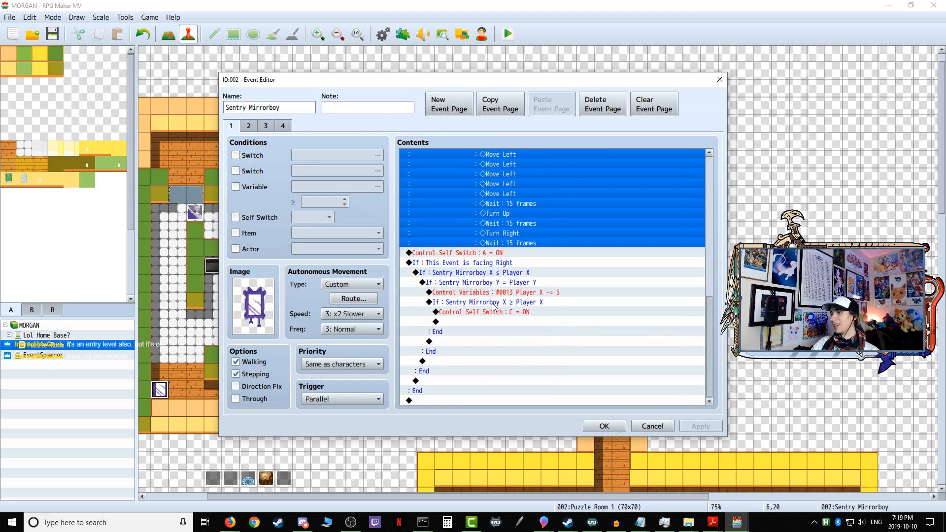
{"action": "left_click", "coordinate": [461, 263]}
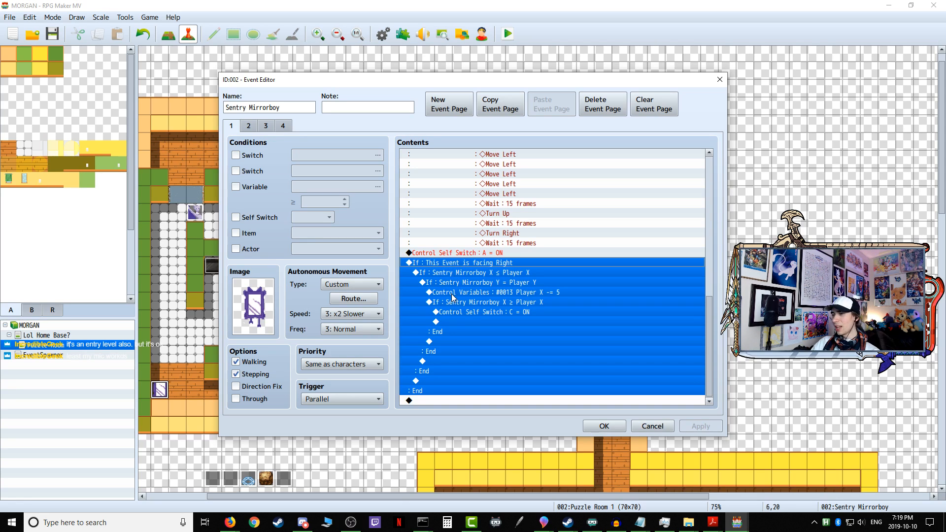
Step: Compare page 1's Control Self Switch A command with the conditions and commands on the Sentry Mirrorboy's pages 2, 3 and 4
{"action": "left_click", "coordinate": [468, 253]}
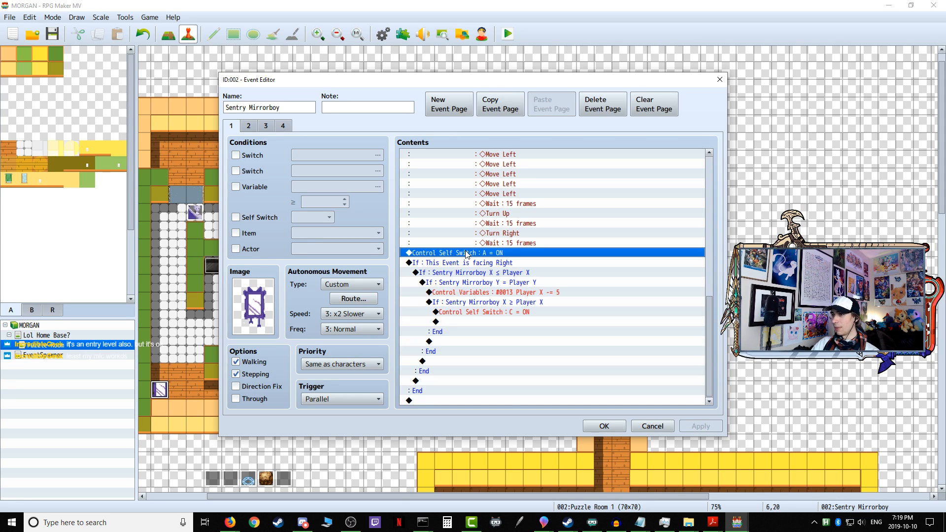
{"action": "left_click", "coordinate": [253, 128]}
{"action": "left_click", "coordinate": [267, 128]}
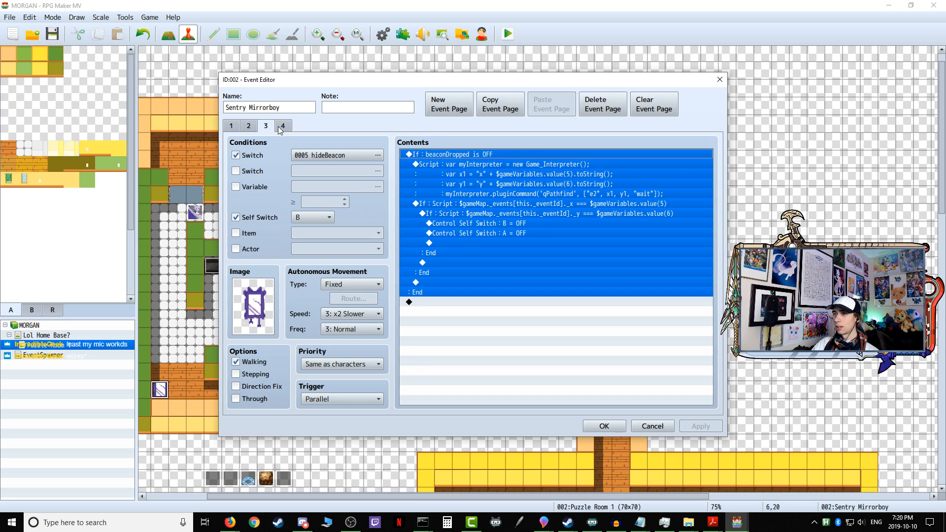
{"action": "left_click", "coordinate": [286, 128]}
{"action": "left_click", "coordinate": [237, 128]}
{"action": "left_click", "coordinate": [247, 127]}
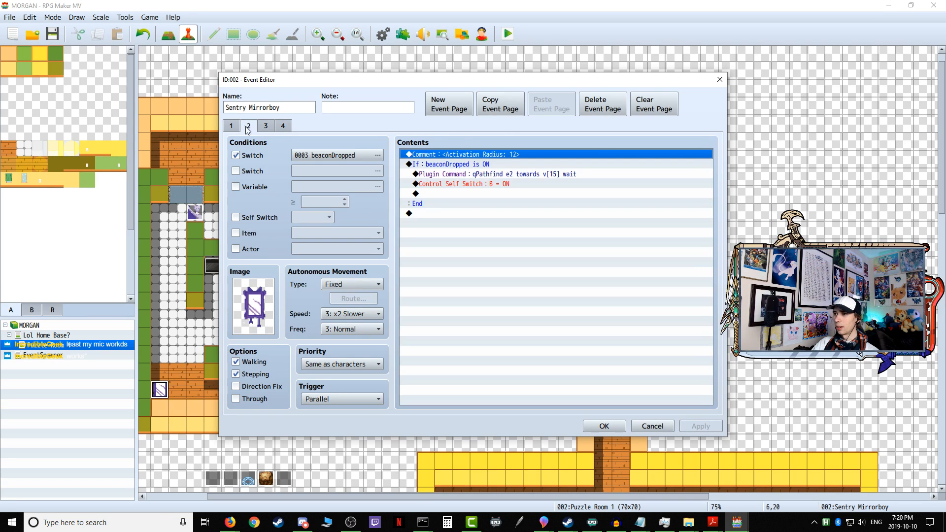
{"action": "left_click", "coordinate": [235, 128]}
{"action": "scroll", "coordinate": [474, 290], "scroll_direction": "down", "scroll_amount": 3}
{"action": "scroll", "coordinate": [474, 286], "scroll_direction": "down", "scroll_amount": 6}
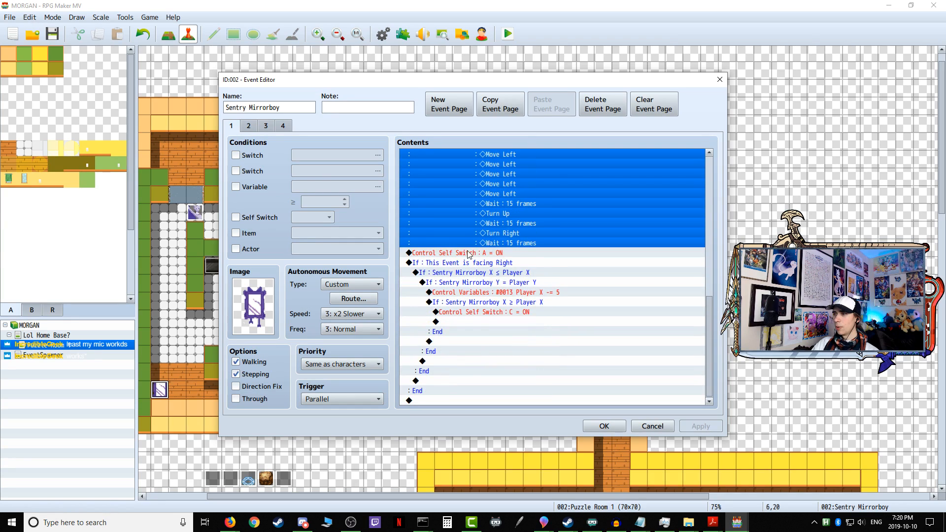
{"action": "left_click", "coordinate": [467, 253]}
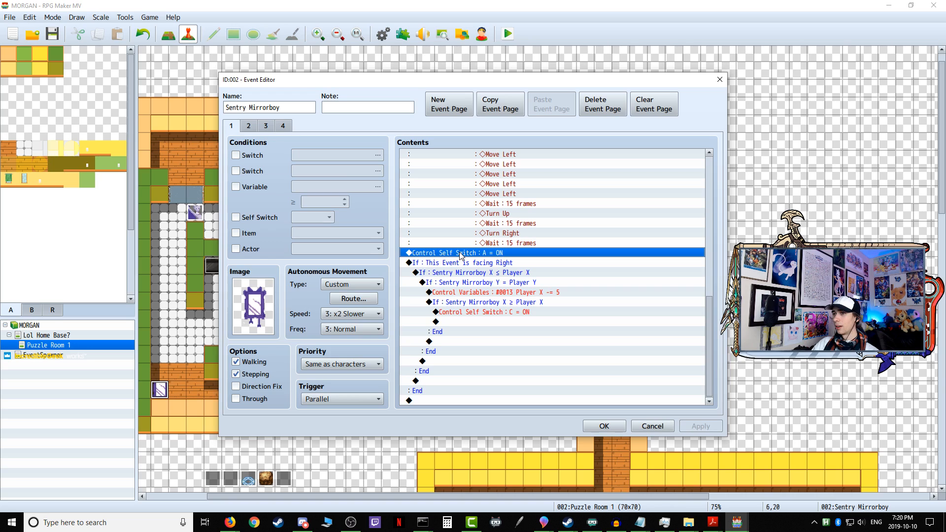
Step: Review the conditions and commands on the Sentry Mirrorboy's pages 3 and 4 and the conditional branches ending page 1
{"action": "left_click", "coordinate": [266, 126]}
{"action": "key", "text": "ctrl+a"}
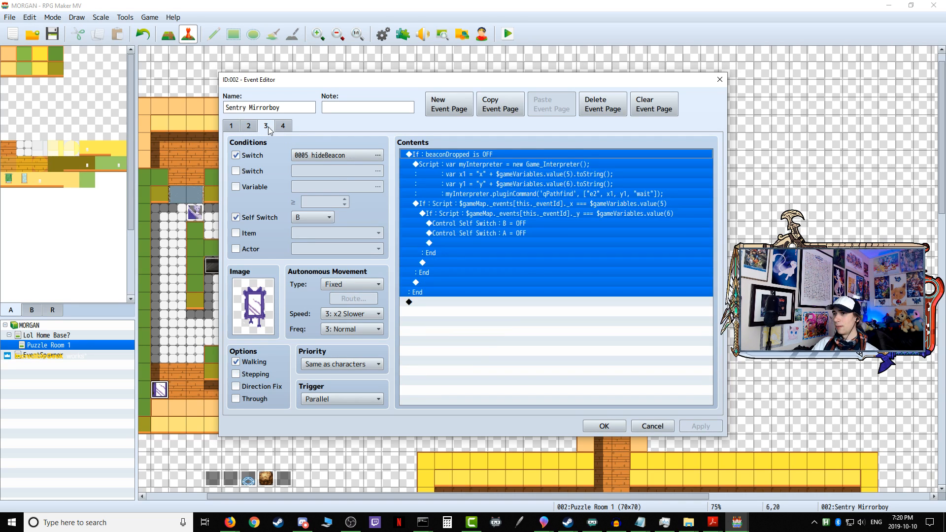
{"action": "left_click", "coordinate": [282, 127]}
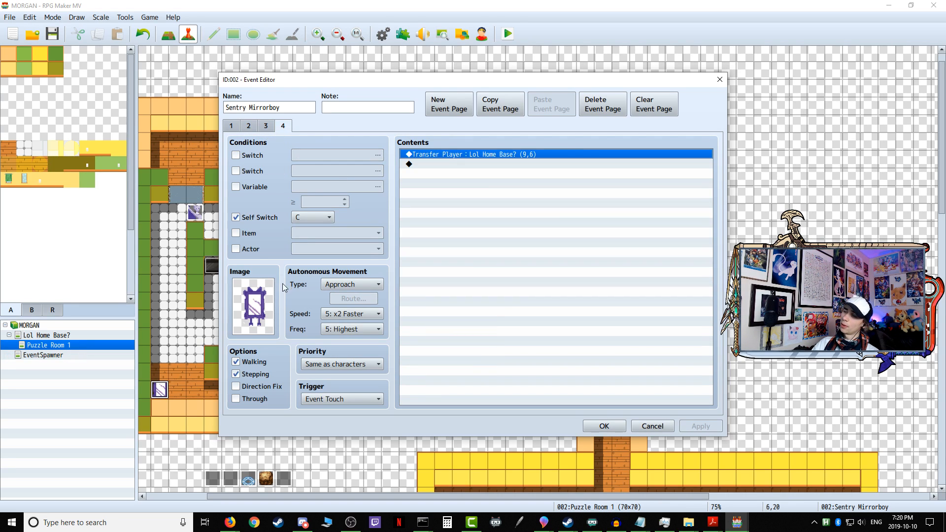
{"action": "left_click", "coordinate": [231, 127]}
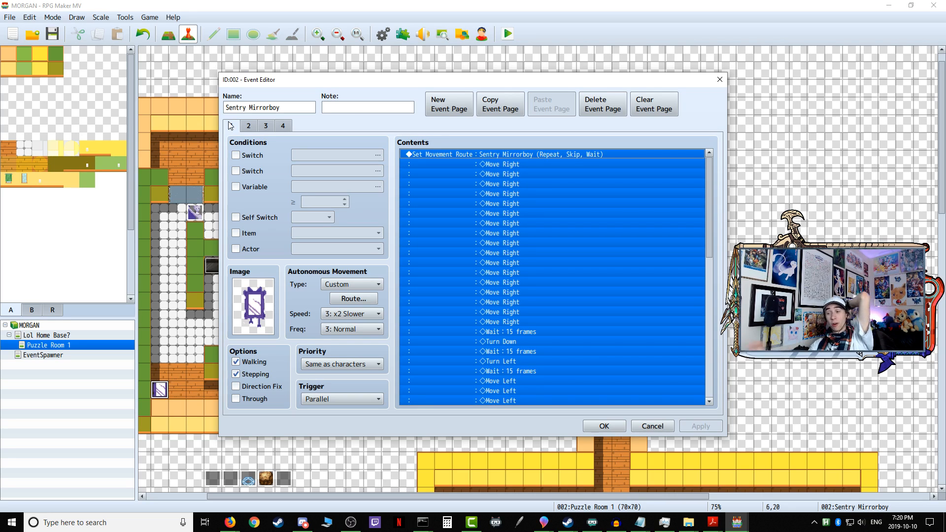
{"action": "scroll", "coordinate": [496, 373], "scroll_direction": "down", "scroll_amount": 9}
{"action": "scroll", "coordinate": [497, 372], "scroll_direction": "down", "scroll_amount": 3}
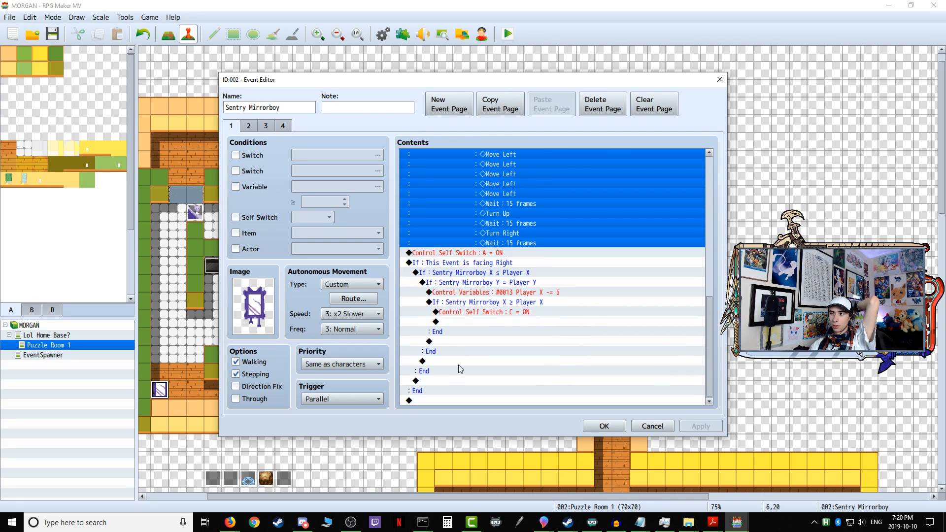
{"action": "left_click", "coordinate": [643, 425]}
Step: Inspect the command list of the first event in the row of five outside the rooms
{"action": "double_click", "coordinate": [212, 478]}
{"action": "scroll", "coordinate": [566, 334], "scroll_direction": "down", "scroll_amount": 10}
{"action": "scroll", "coordinate": [567, 333], "scroll_direction": "down", "scroll_amount": 5}
{"action": "left_click", "coordinate": [641, 424]}
Step: Reopen the Sentry Mirrorboy event and check page 1's custom autonomous route and the self switch logic on pages 1 to 3
{"action": "double_click", "coordinate": [160, 390]}
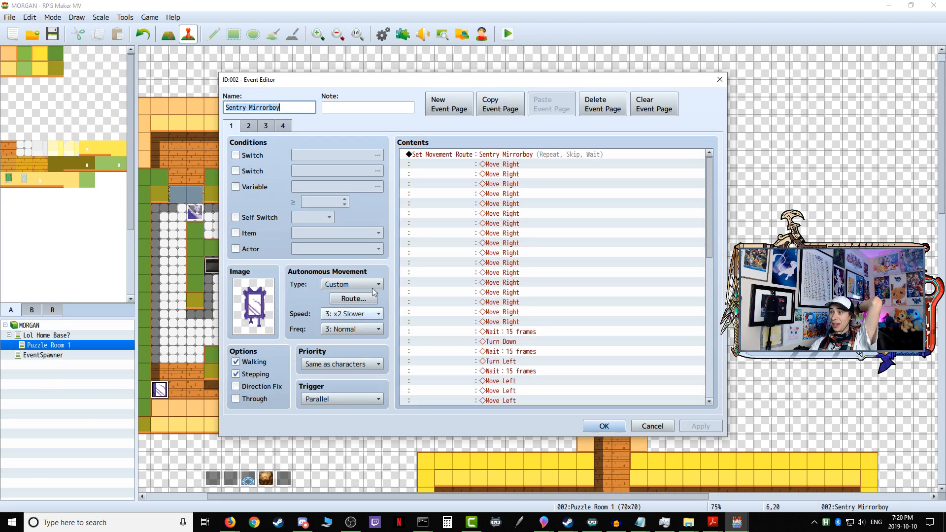
{"action": "left_click", "coordinate": [349, 299]}
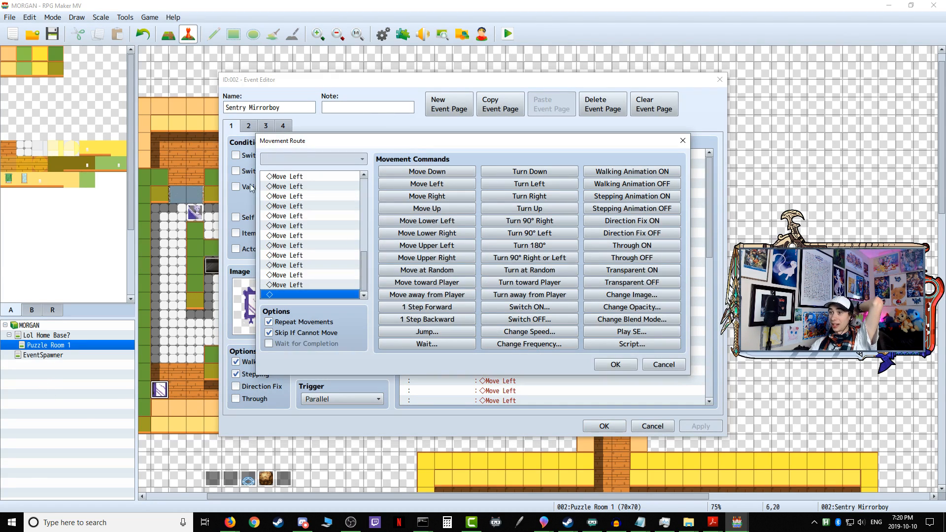
{"action": "left_click", "coordinate": [631, 367]}
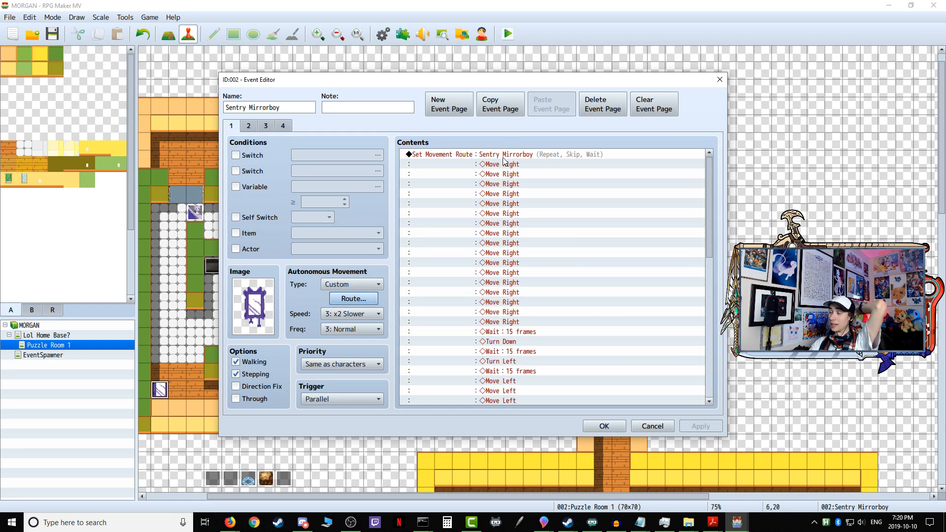
{"action": "scroll", "coordinate": [513, 246], "scroll_direction": "down", "scroll_amount": 12}
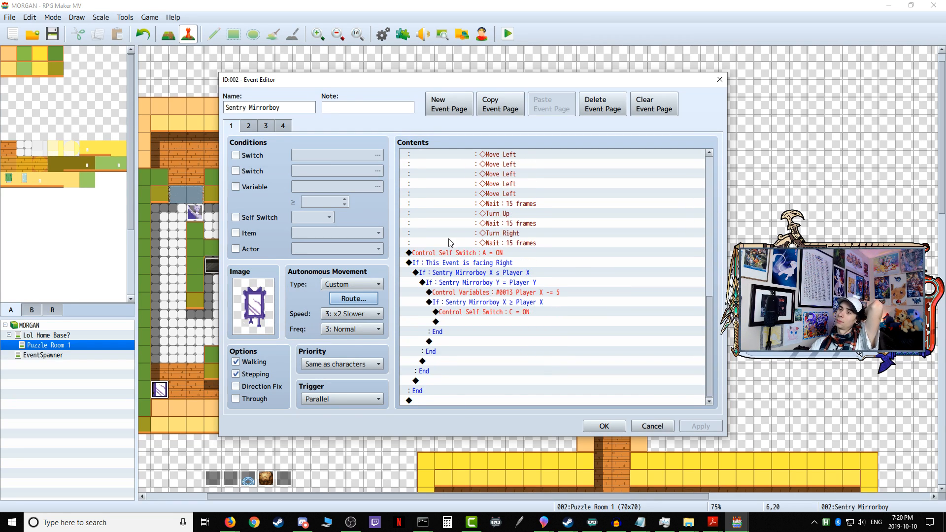
{"action": "left_click", "coordinate": [249, 127]}
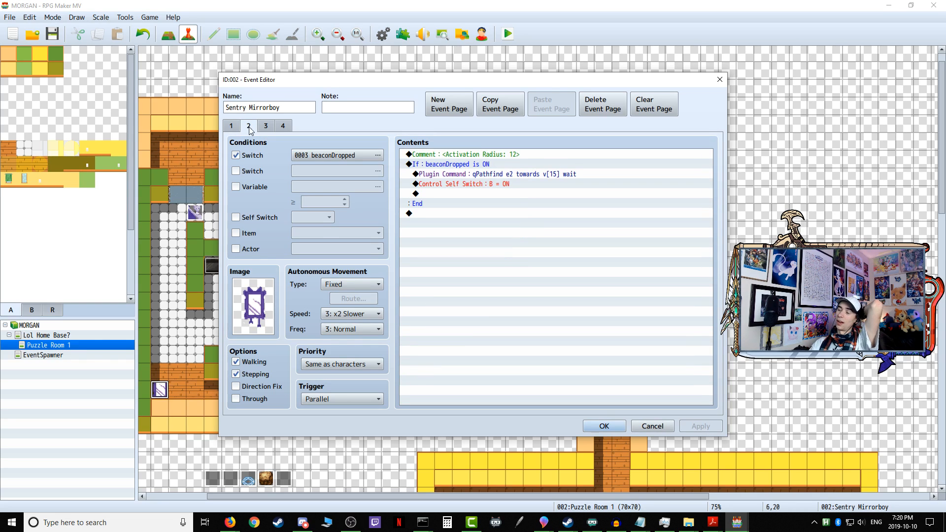
{"action": "left_click", "coordinate": [266, 127]}
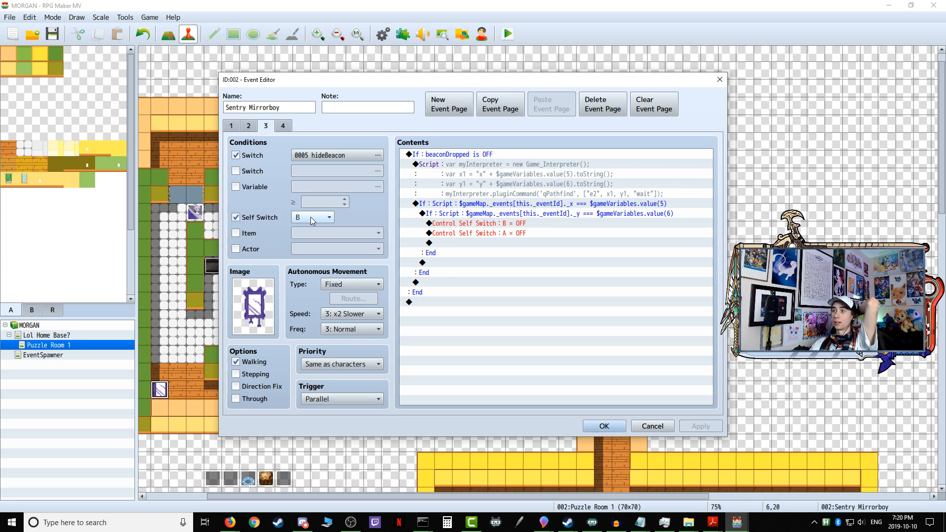
{"action": "left_click", "coordinate": [651, 427]}
Step: Examine the pressure plate event EV021's enemy position checks and look into the Cabinet Bottom event
{"action": "scroll", "coordinate": [619, 402], "scroll_direction": "down", "scroll_amount": 5}
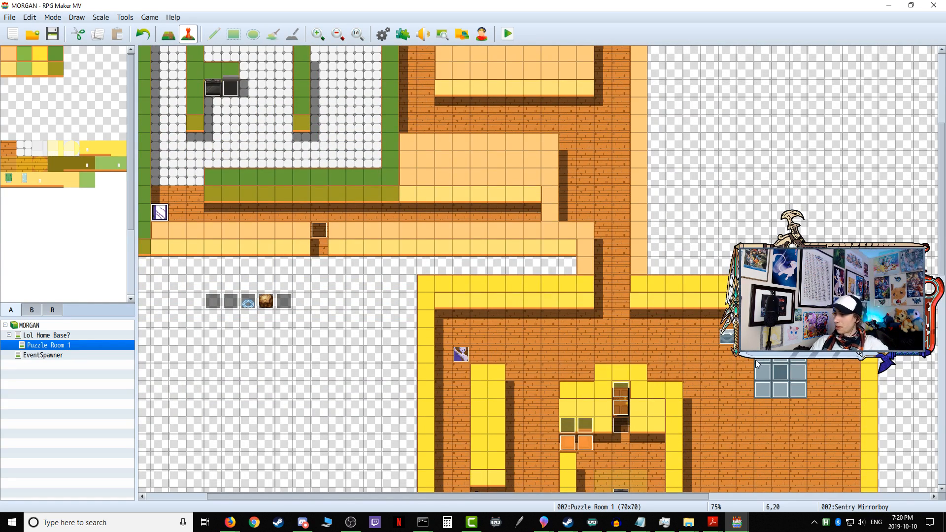
{"action": "double_click", "coordinate": [779, 374]}
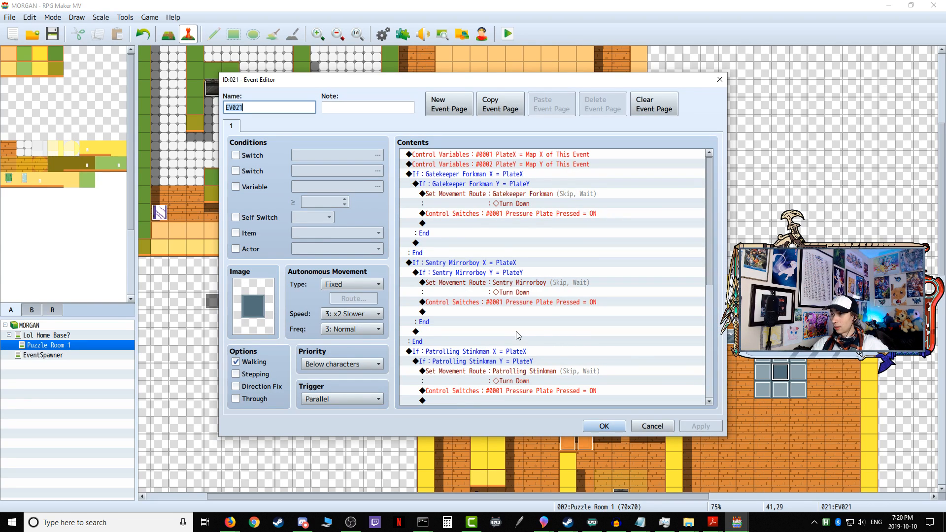
{"action": "scroll", "coordinate": [561, 335], "scroll_direction": "down", "scroll_amount": 7}
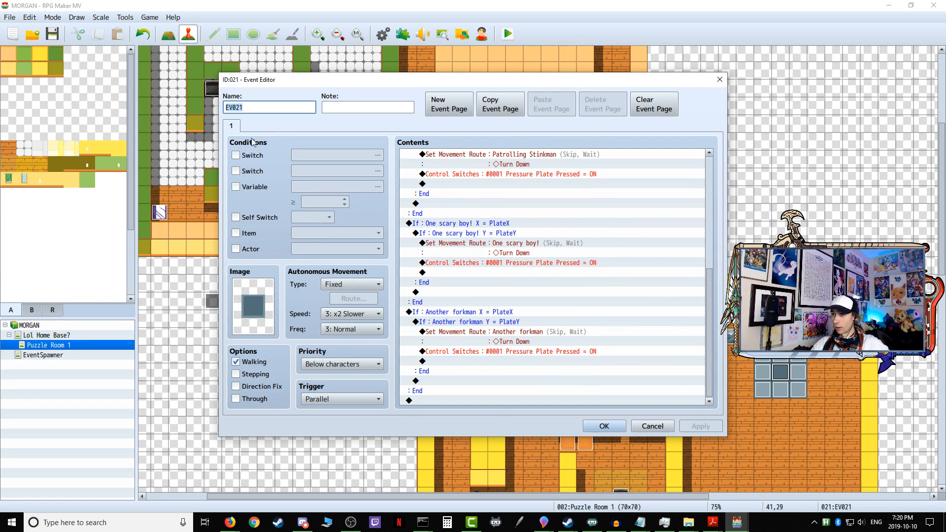
{"action": "left_click", "coordinate": [655, 427]}
{"action": "double_click", "coordinate": [575, 437]}
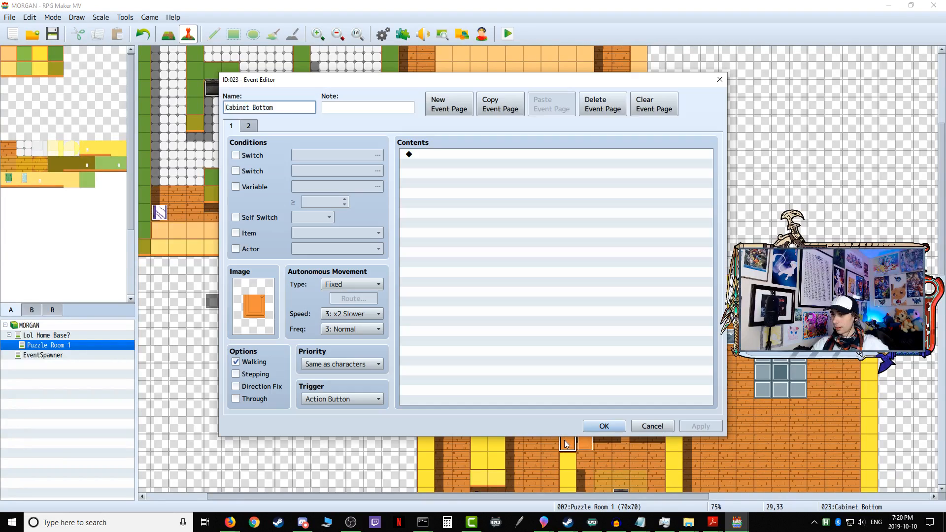
{"action": "left_click", "coordinate": [651, 427]}
Step: Inspect the Another forkman event's page 1 movement route and the self switch command at its end
{"action": "double_click", "coordinate": [462, 353]}
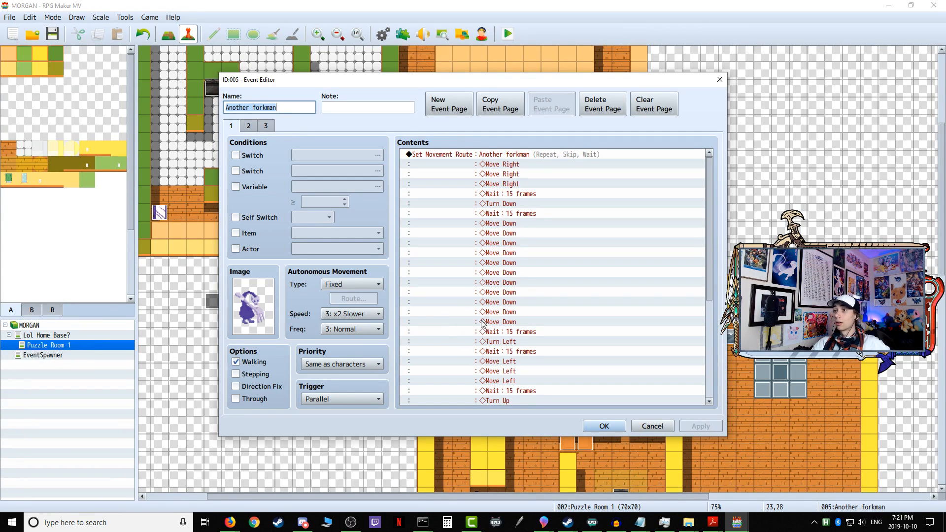
{"action": "scroll", "coordinate": [483, 327], "scroll_direction": "down", "scroll_amount": 6}
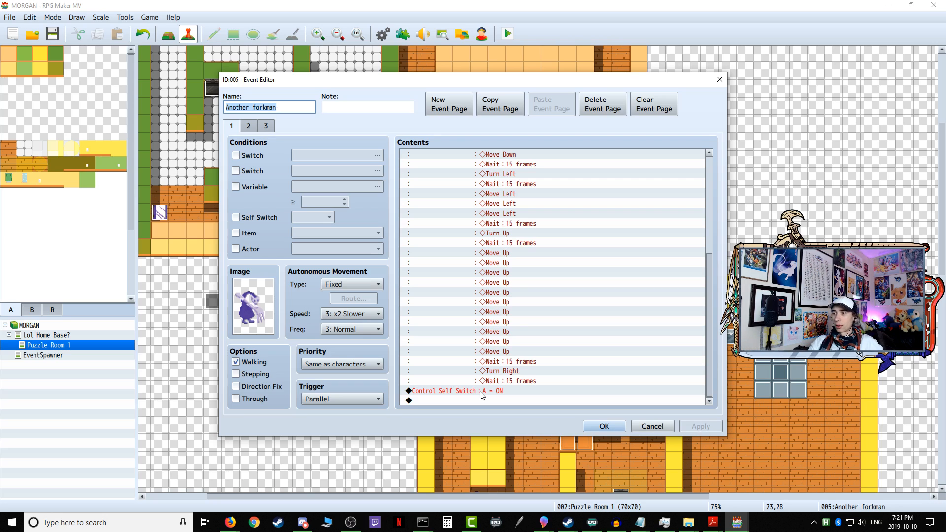
{"action": "left_click", "coordinate": [632, 426]}
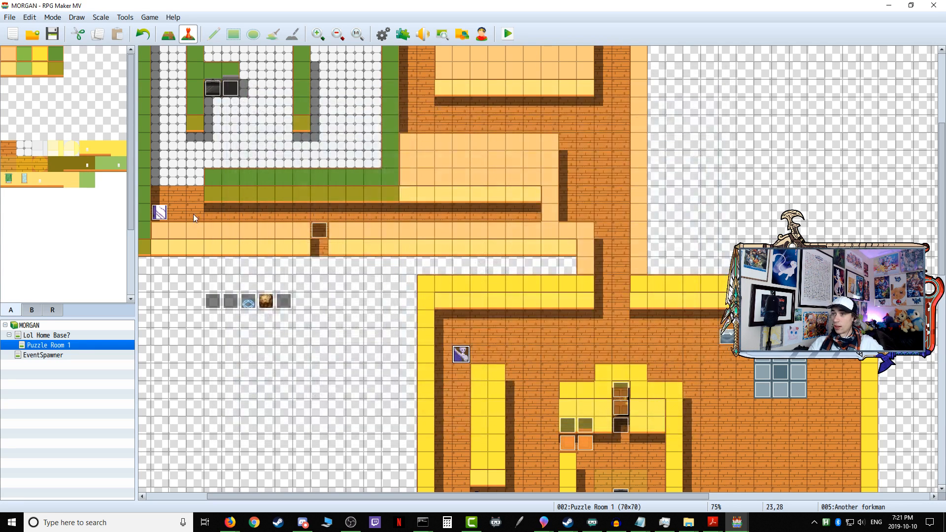
Step: Reopen the Sentry Mirrorboy event and compare the conditions, movement settings and commands across its four pages
{"action": "double_click", "coordinate": [159, 213]}
{"action": "scroll", "coordinate": [450, 255], "scroll_direction": "down", "scroll_amount": 9}
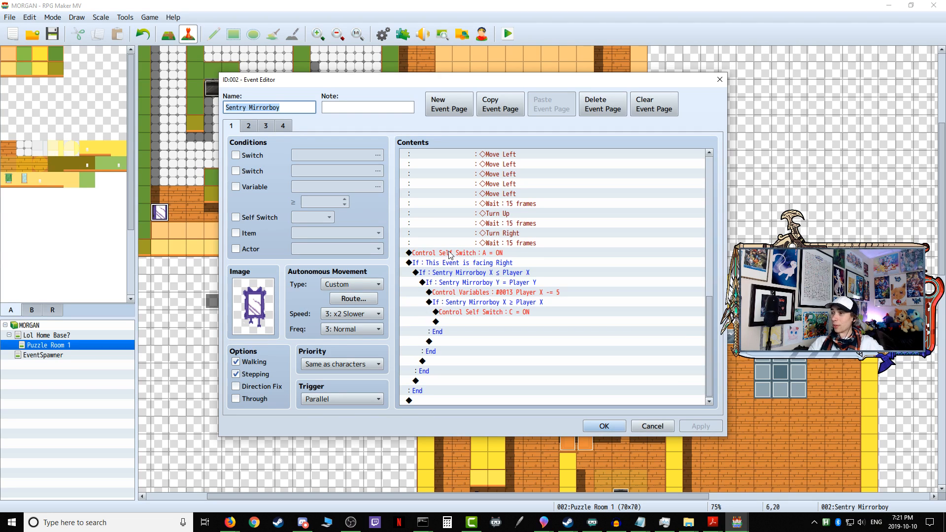
{"action": "left_click", "coordinate": [249, 126]}
{"action": "left_click", "coordinate": [265, 126]}
{"action": "left_click", "coordinate": [282, 126]}
{"action": "left_click", "coordinate": [237, 127]}
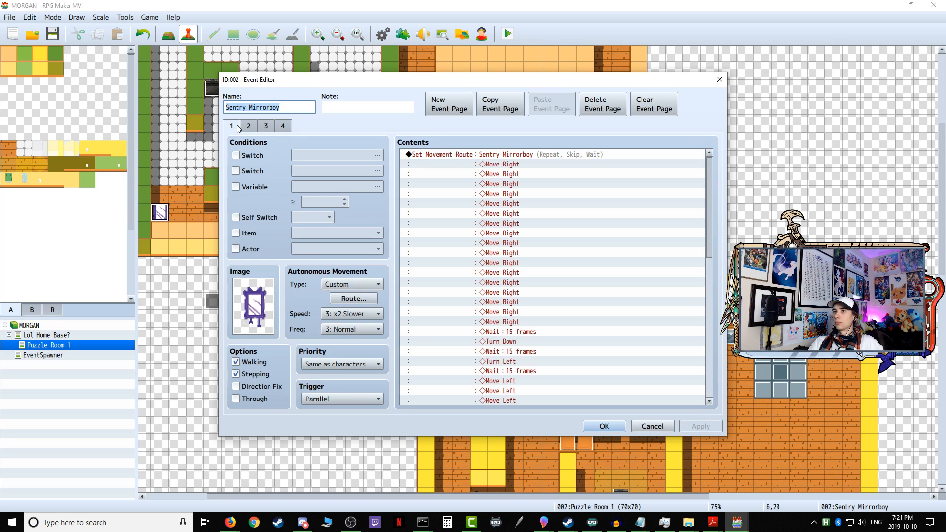
{"action": "left_click", "coordinate": [248, 126]}
{"action": "left_click", "coordinate": [266, 126]}
{"action": "left_click", "coordinate": [282, 125]}
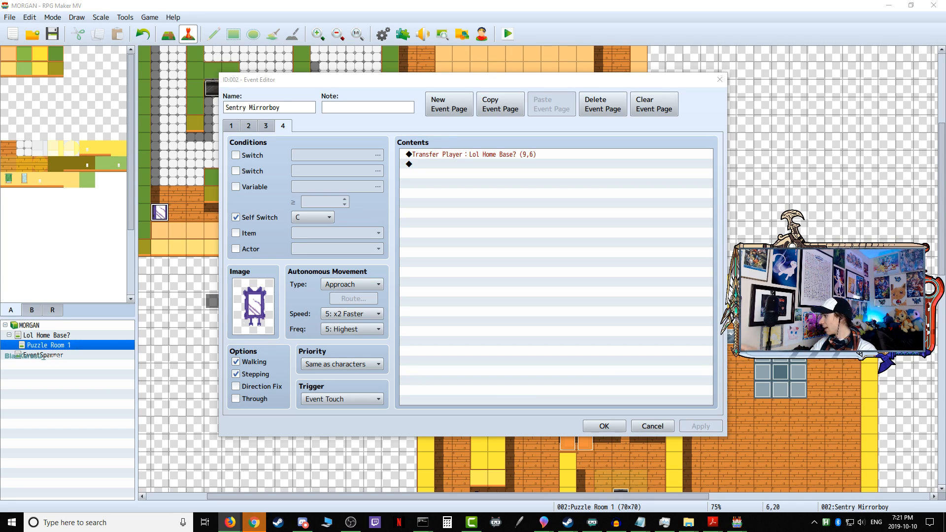
{"action": "left_click", "coordinate": [254, 523]}
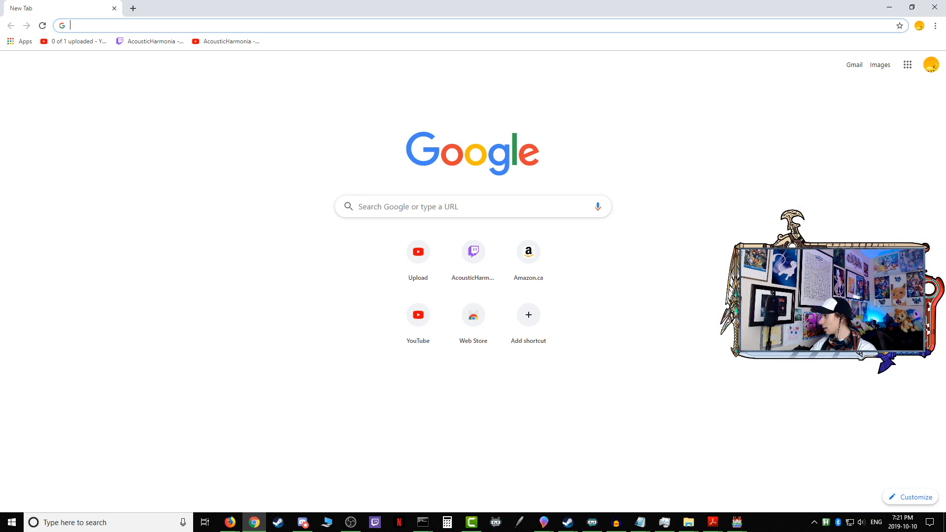
{"action": "left_click", "coordinate": [935, 7]}
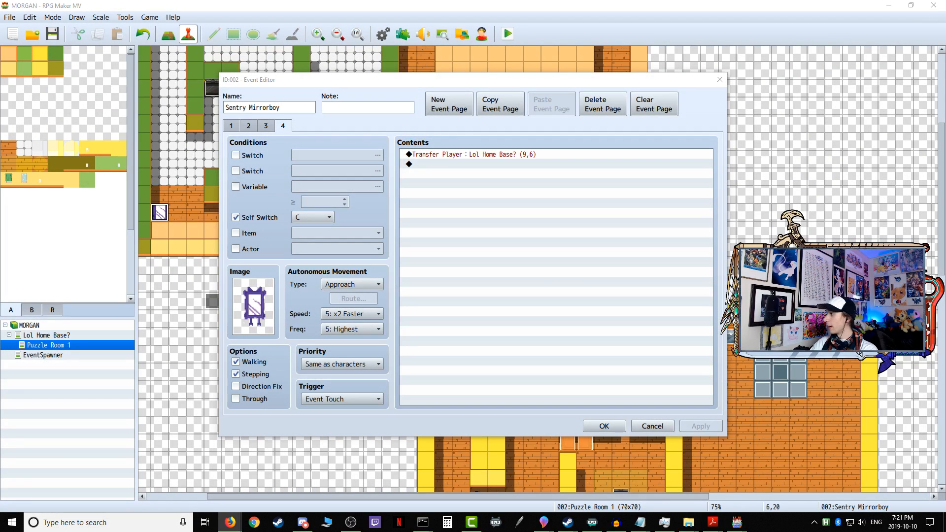
{"action": "key", "text": "alt+Tab"}
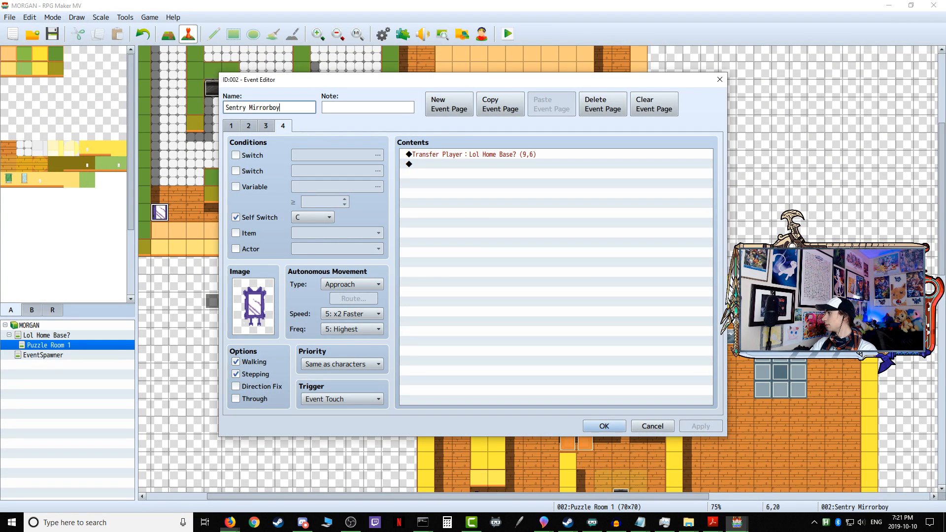
{"action": "key", "text": "alt+Tab"}
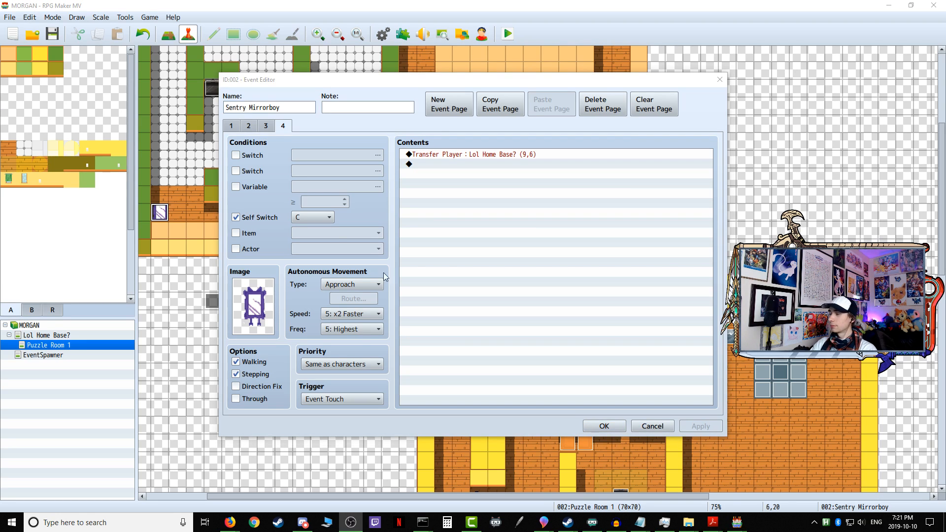
Step: Trace the use of page 1's Control Self Switch A command through the Sentry Mirrorboy's pages 2, 3 and 4
{"action": "left_click", "coordinate": [230, 126]}
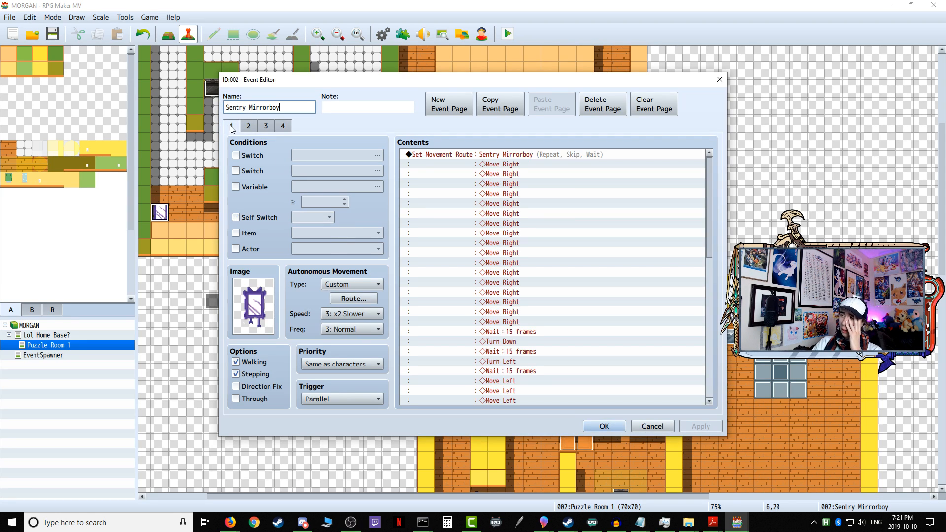
{"action": "scroll", "coordinate": [525, 265], "scroll_direction": "down", "scroll_amount": 10}
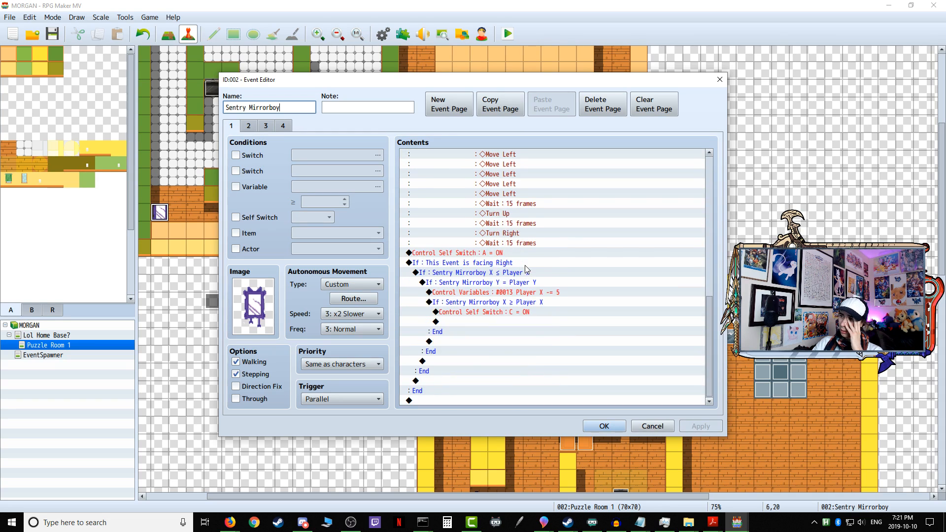
{"action": "left_click", "coordinate": [471, 255]}
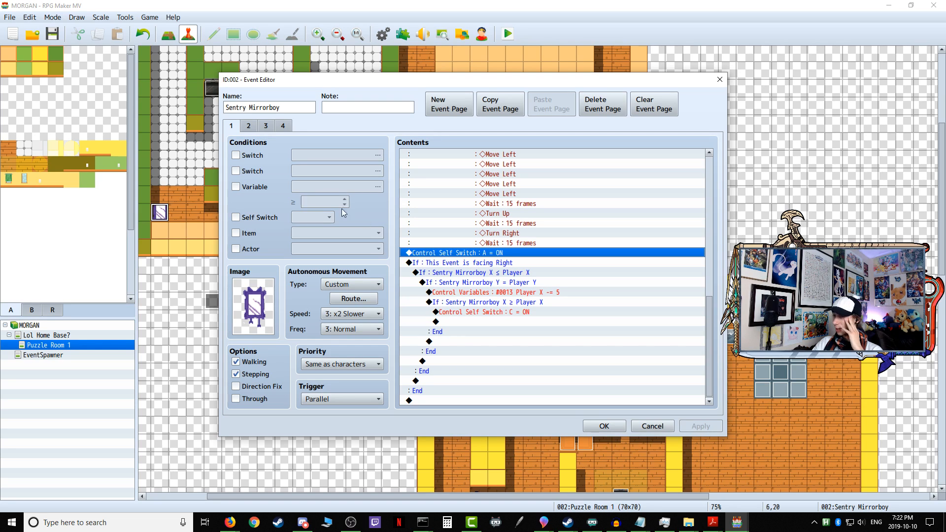
{"action": "left_click", "coordinate": [249, 126]}
{"action": "left_click", "coordinate": [268, 126]}
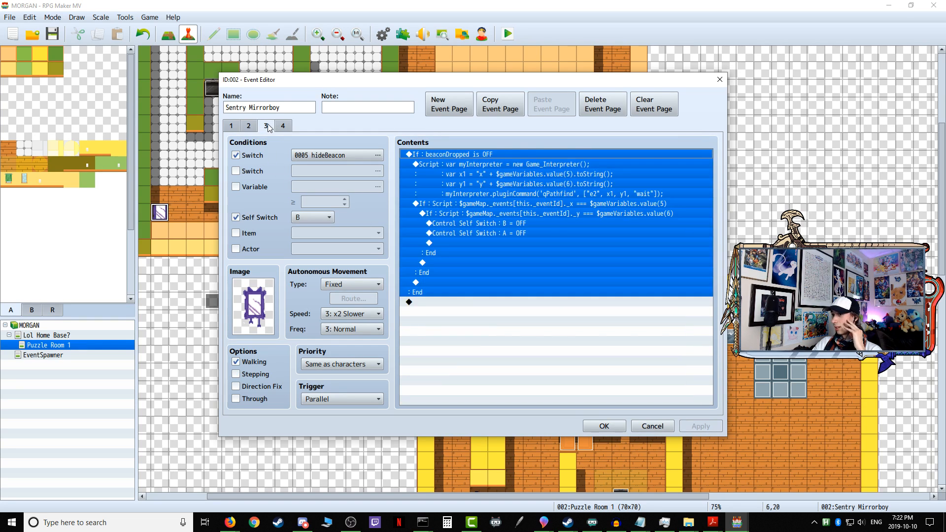
{"action": "left_click", "coordinate": [284, 127]}
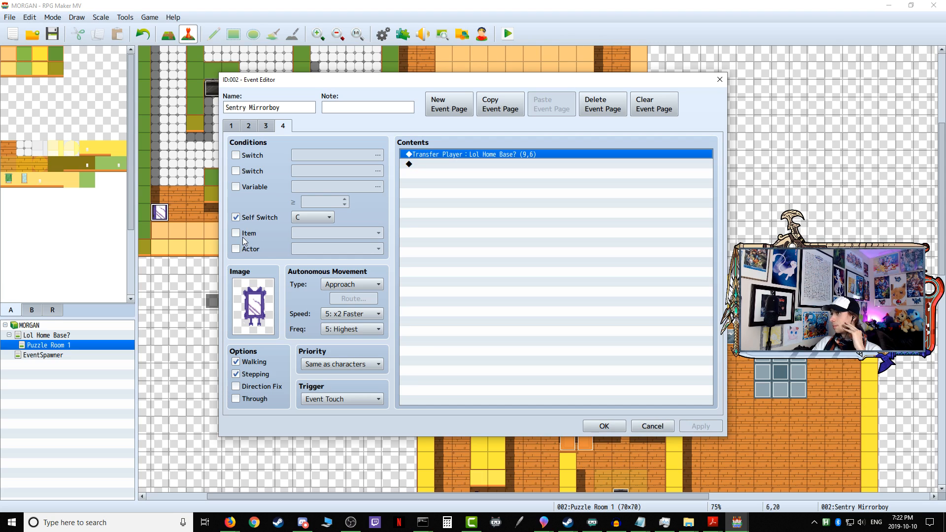
{"action": "left_click", "coordinate": [266, 128]}
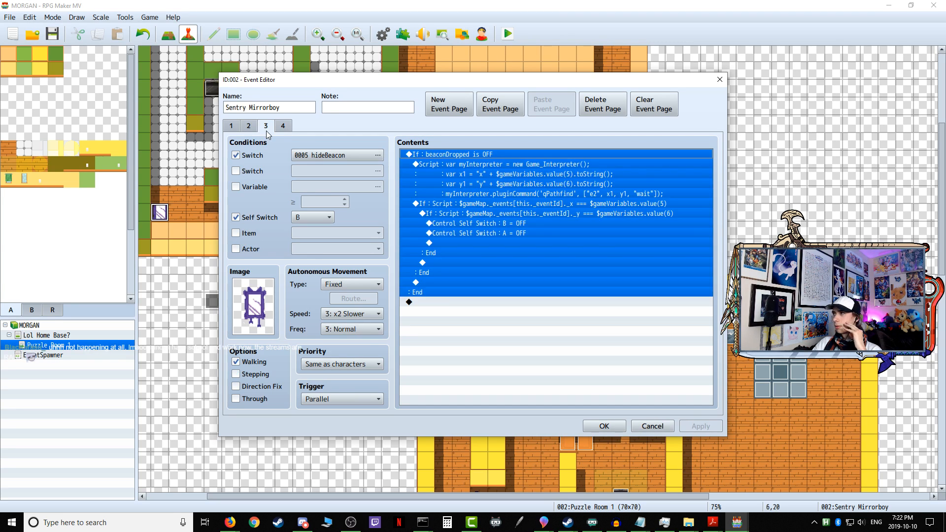
{"action": "left_click", "coordinate": [249, 127]}
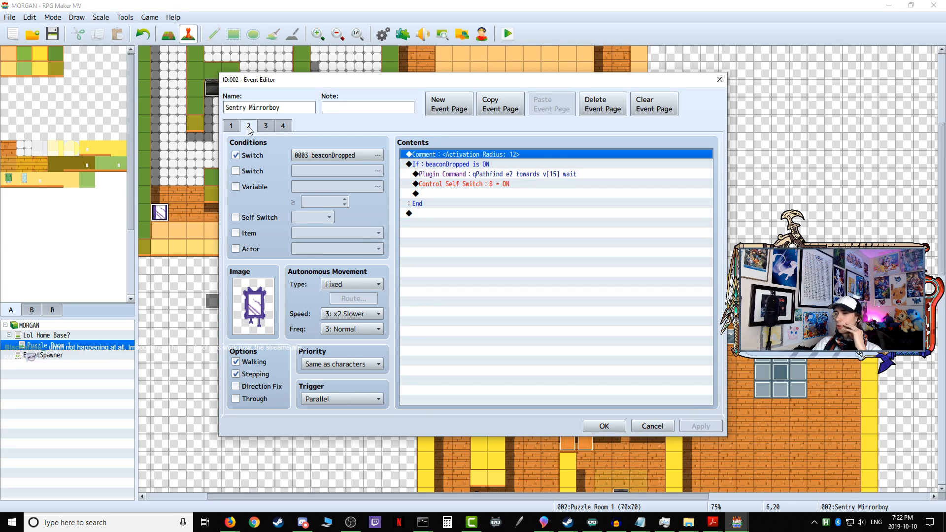
Step: Return to the Sentry Mirrorboy's page 1 and select the Control Self Switch A = ON command after the movement route
{"action": "left_click", "coordinate": [232, 126]}
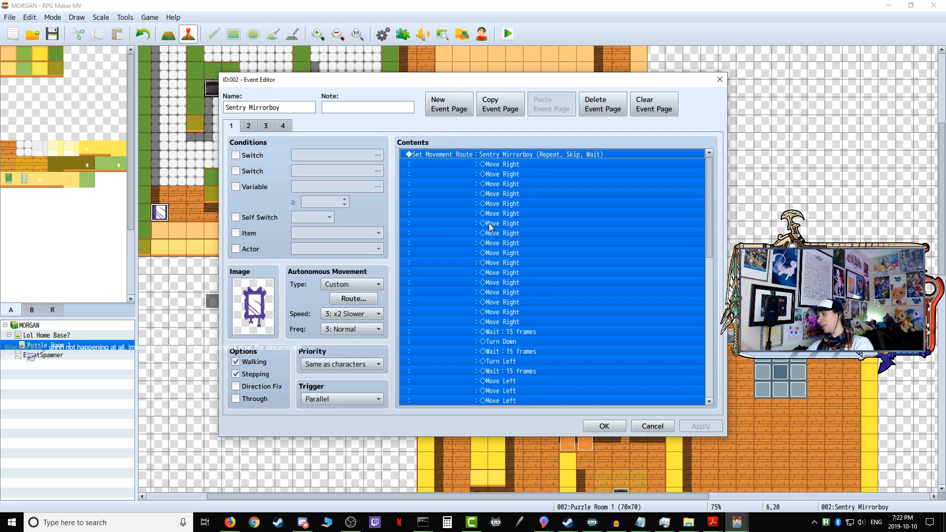
{"action": "scroll", "coordinate": [493, 230], "scroll_direction": "down", "scroll_amount": 5}
{"action": "scroll", "coordinate": [493, 237], "scroll_direction": "down", "scroll_amount": 7}
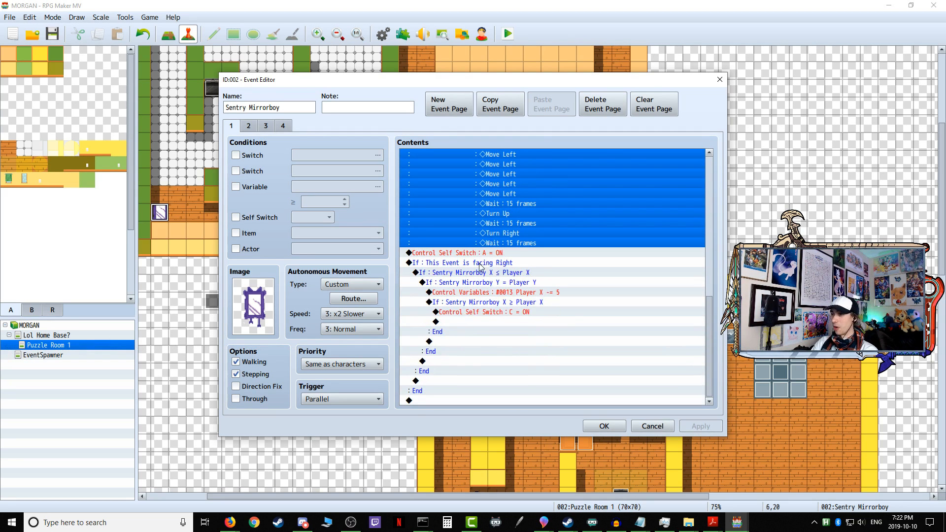
{"action": "left_click", "coordinate": [485, 253]}
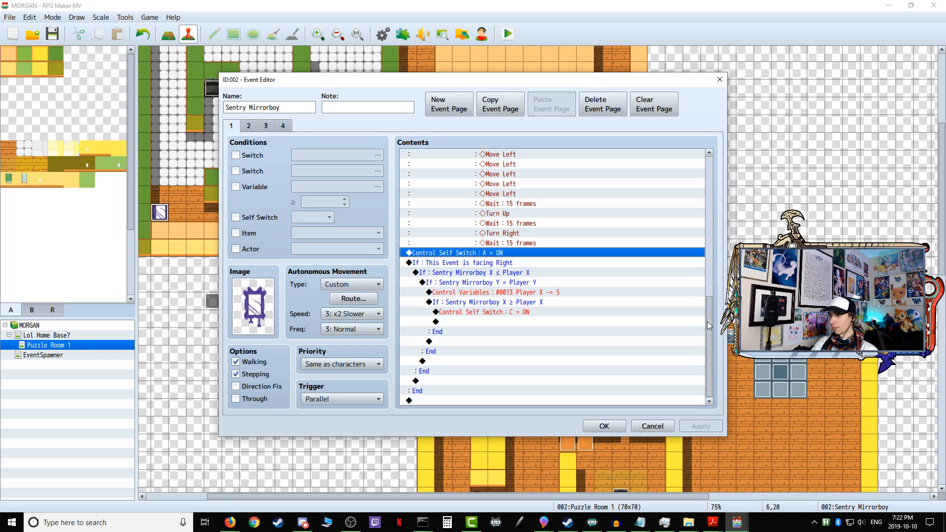
{"action": "mouse_move", "coordinate": [708, 324]}
{"action": "left_mouse_down"}
{"action": "mouse_move", "coordinate": [709, 185]}
{"action": "mouse_move", "coordinate": [709, 325]}
{"action": "left_mouse_up"}
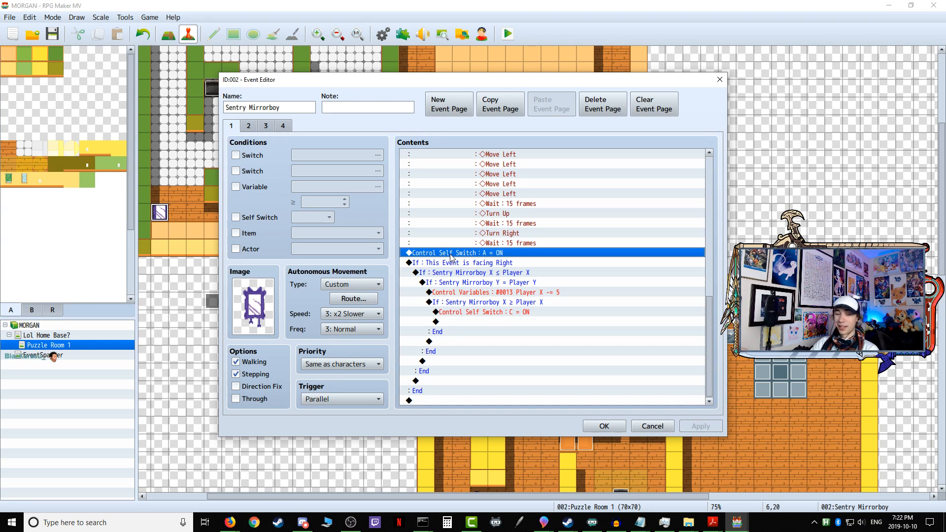
Step: Delete the Set Movement Route command at the start of the Sentry Mirrorboy's page 1
{"action": "scroll", "coordinate": [536, 268], "scroll_direction": "up", "scroll_amount": 3}
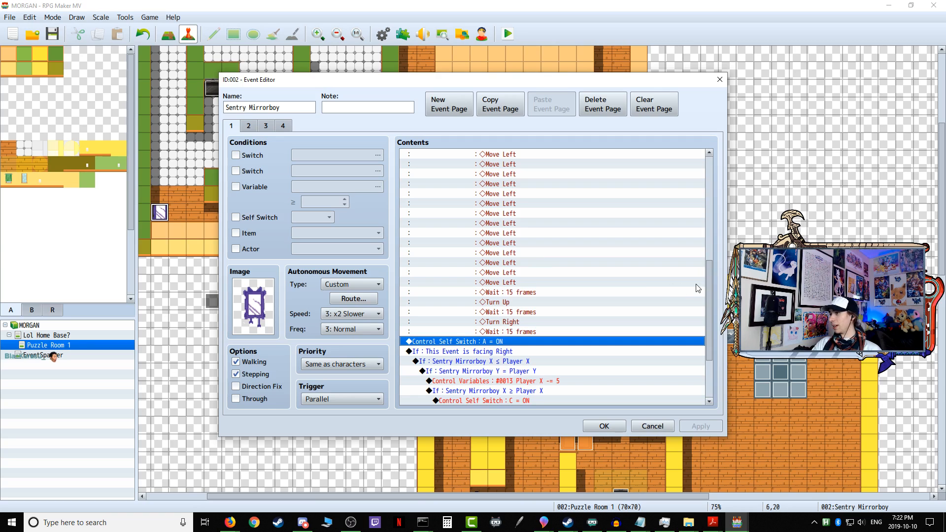
{"action": "left_click_drag", "start_coordinate": [711, 273], "coordinate": [710, 153]}
{"action": "left_click", "coordinate": [467, 154]}
{"action": "right_click", "coordinate": [489, 155]}
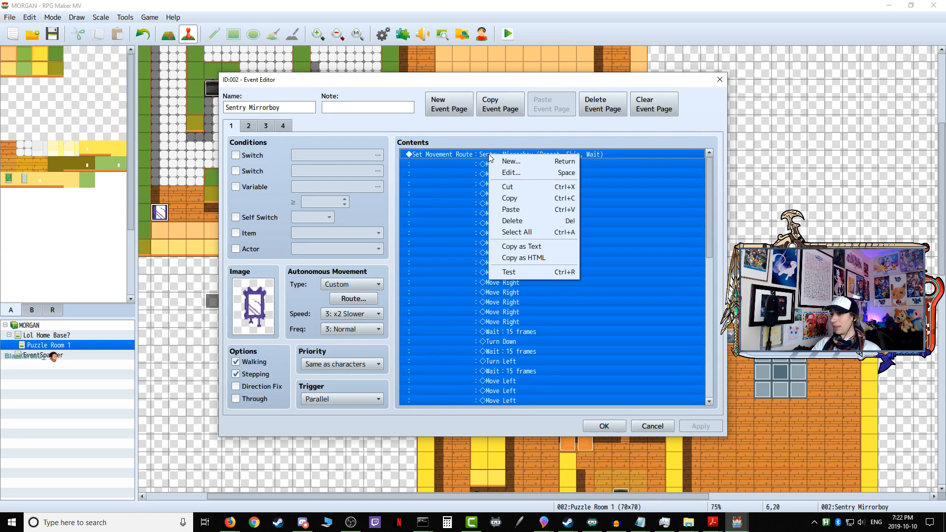
{"action": "left_click", "coordinate": [512, 221]}
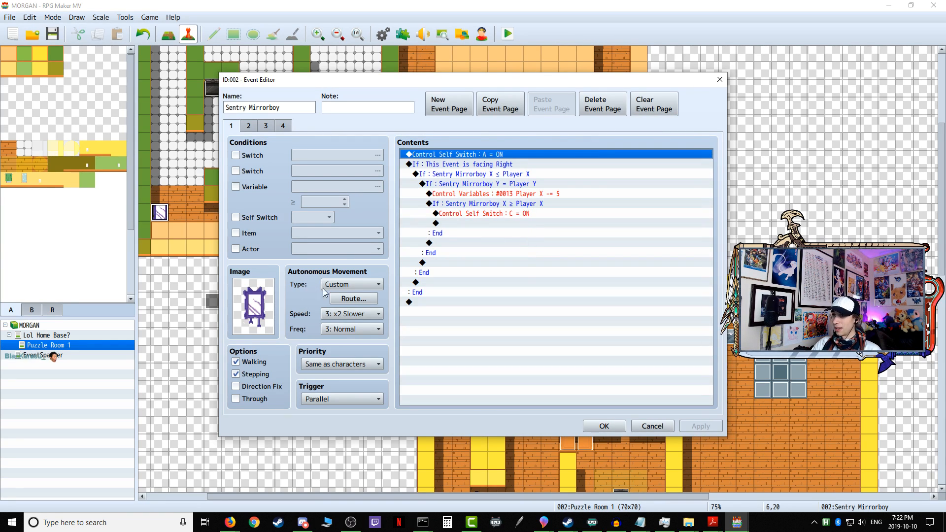
Step: Set page 1's autonomous movement type to Fixed and save the Sentry Mirrorboy event
{"action": "left_click", "coordinate": [344, 285]}
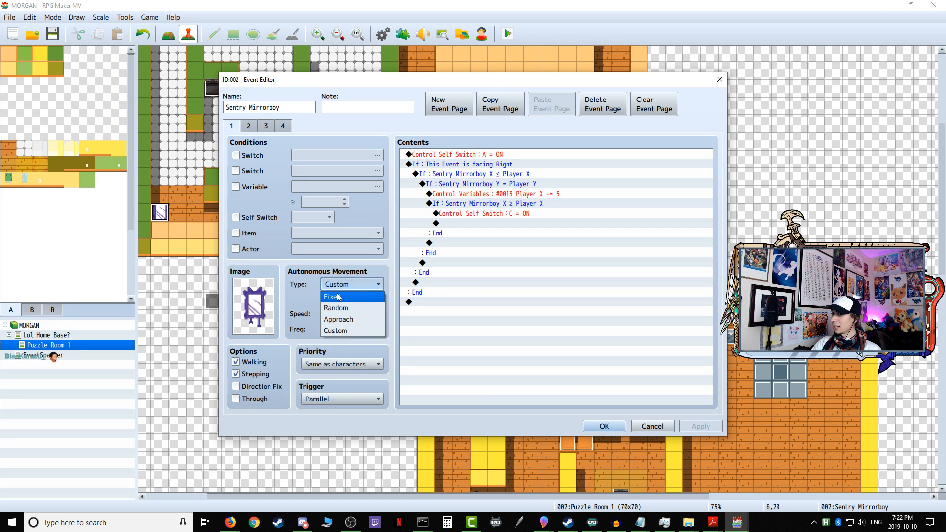
{"action": "left_click", "coordinate": [339, 296]}
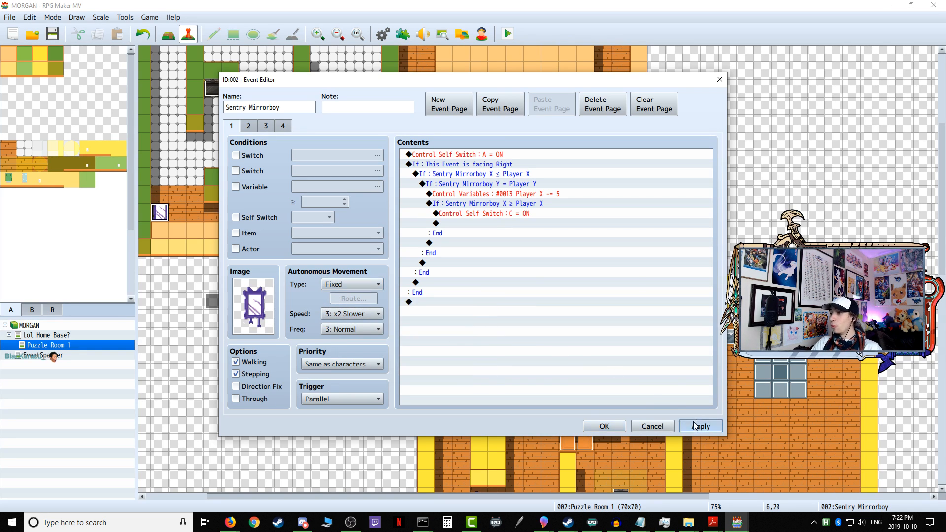
{"action": "left_click", "coordinate": [587, 426]}
Step: Look through the movement routes on page 1 of the Variable Onetime Setup event
{"action": "double_click", "coordinate": [212, 300]}
{"action": "scroll", "coordinate": [562, 219], "scroll_direction": "down", "scroll_amount": 5}
{"action": "scroll", "coordinate": [561, 220], "scroll_direction": "down", "scroll_amount": 5}
{"action": "left_click", "coordinate": [603, 426]}
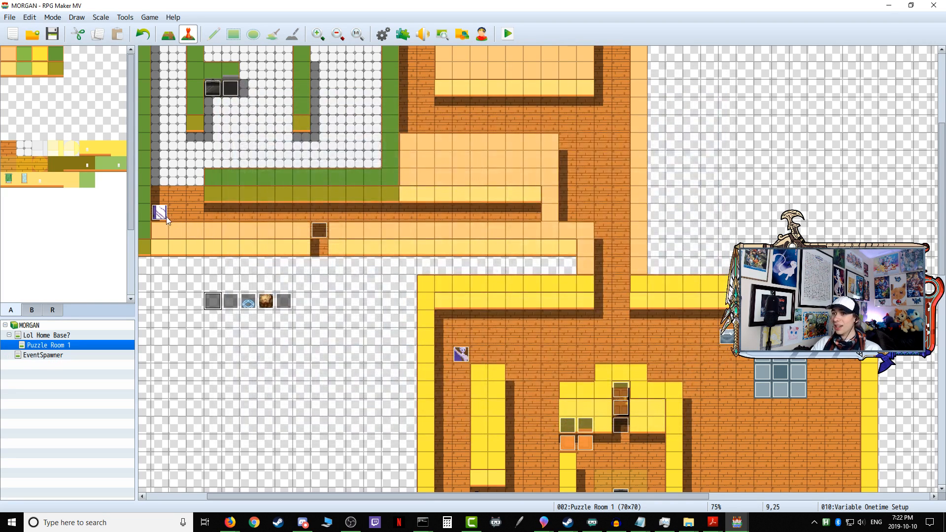
Step: Reopen the Sentry Mirrorboy event and delete the Control Self Switch A = ON command from page 1
{"action": "double_click", "coordinate": [161, 213]}
{"action": "left_click", "coordinate": [445, 157]}
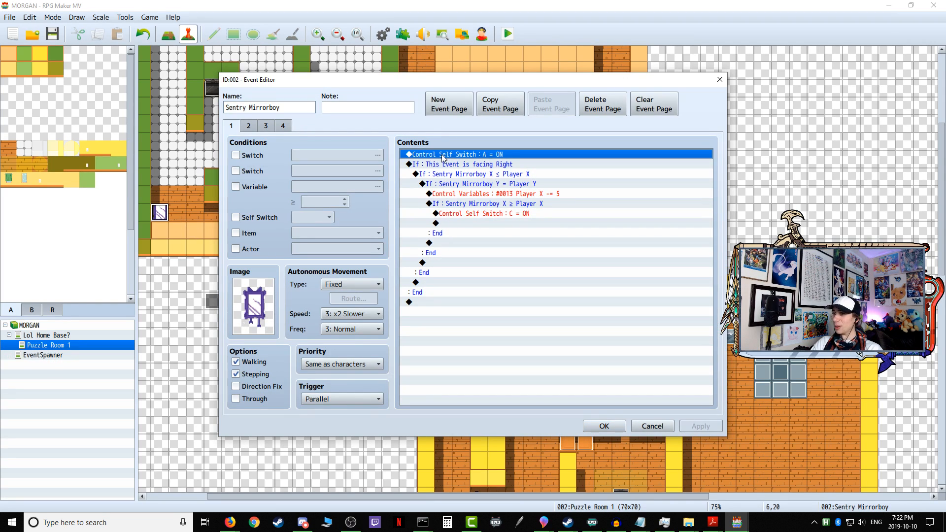
{"action": "right_click", "coordinate": [430, 156]}
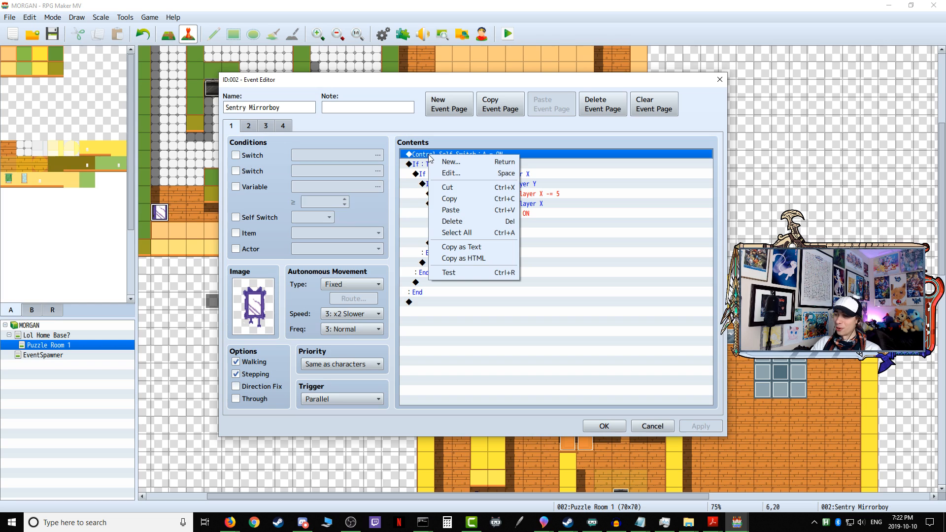
{"action": "left_click", "coordinate": [462, 221]}
{"action": "left_click", "coordinate": [462, 292]}
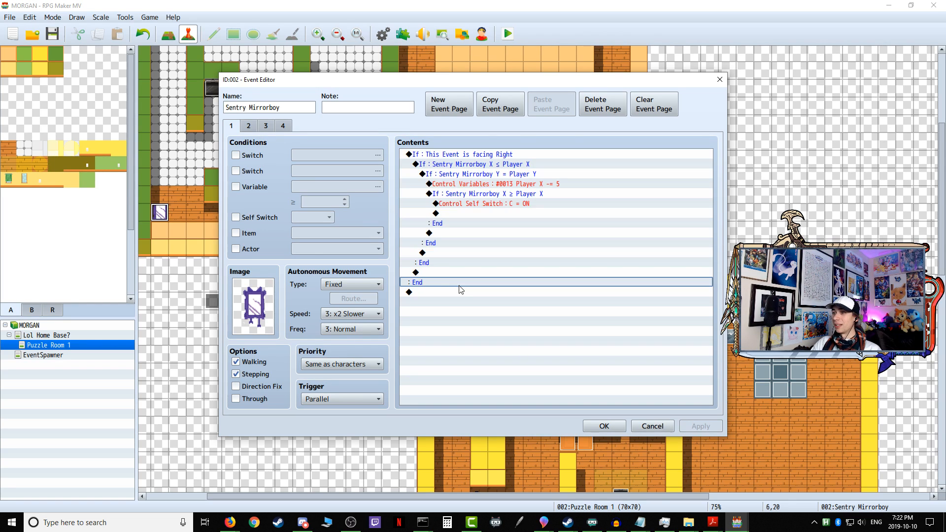
Step: Check the Sentry Mirrorboy's other pages and walk through page 1's nested position conditions and Player X variable command
{"action": "left_click", "coordinate": [265, 126]}
{"action": "left_click", "coordinate": [283, 126]}
{"action": "left_click", "coordinate": [232, 127]}
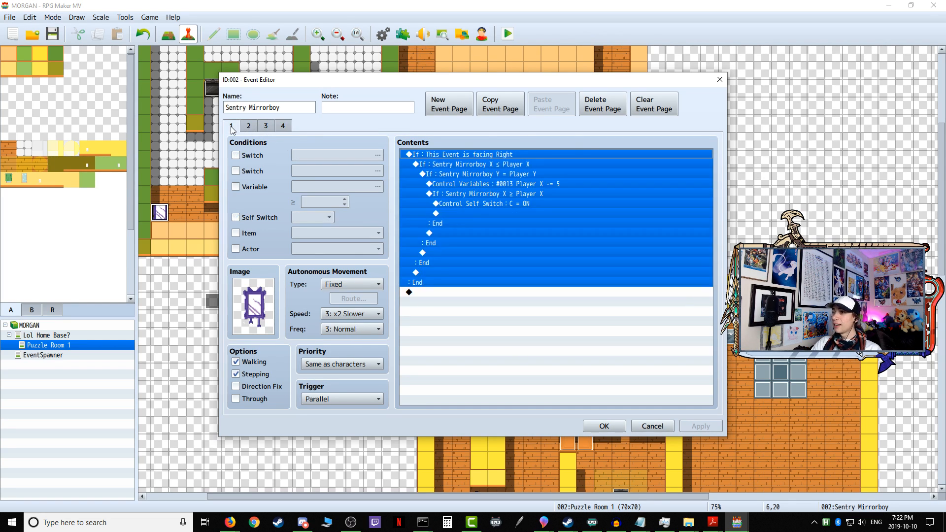
{"action": "left_click", "coordinate": [547, 273]}
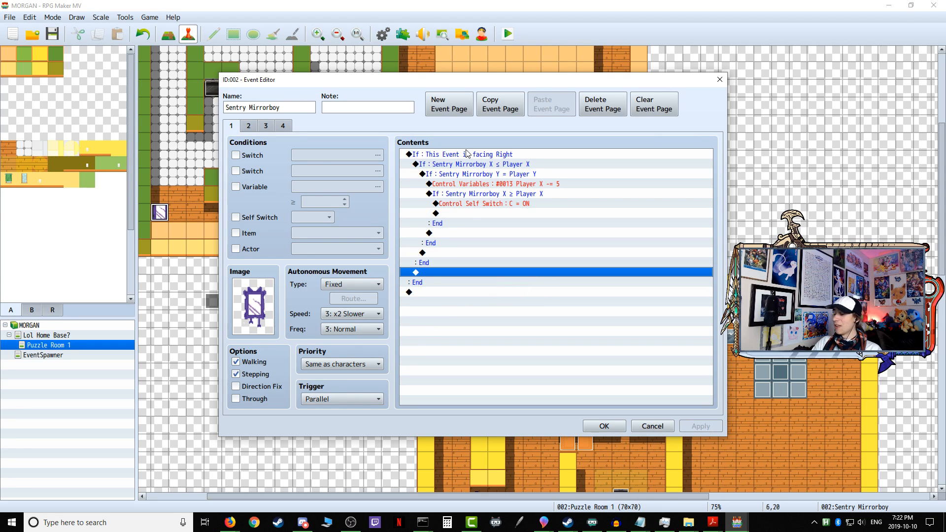
{"action": "left_click", "coordinate": [484, 167]}
{"action": "left_click", "coordinate": [482, 176]}
{"action": "left_click", "coordinate": [486, 185]}
{"action": "left_click", "coordinate": [488, 196]}
{"action": "left_click", "coordinate": [487, 212]}
{"action": "left_click", "coordinate": [493, 194]}
{"action": "left_click", "coordinate": [496, 222]}
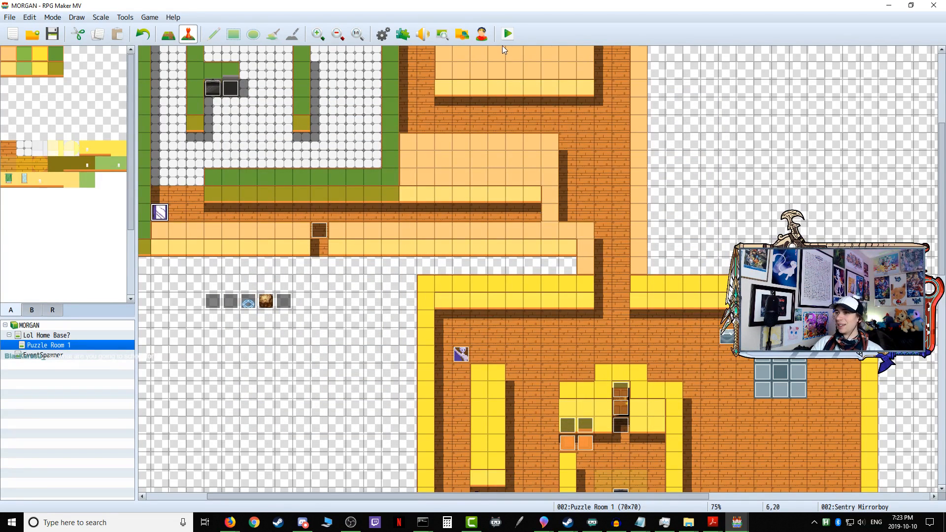
Step: Playtest the game, enter the first puzzle through the open door, and check the Sentry Mirrorboy's movement
{"action": "left_click", "coordinate": [431, 273]}
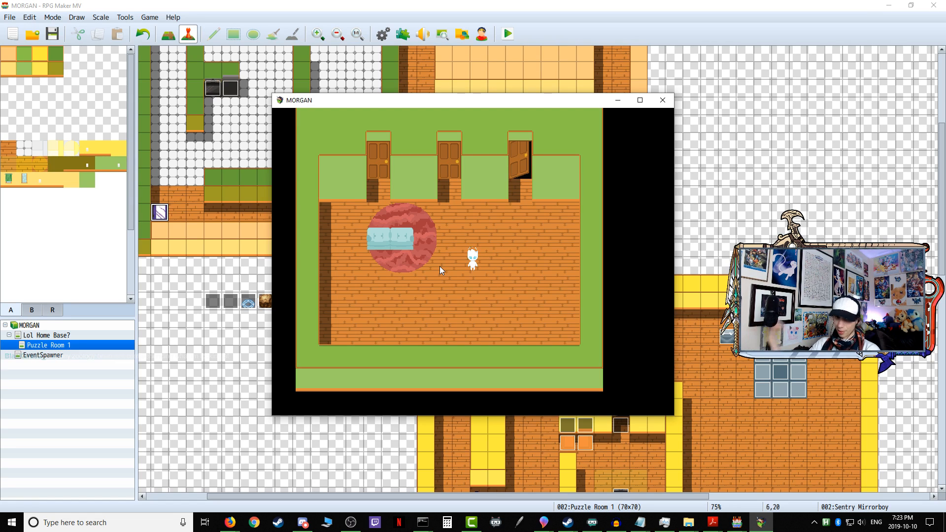
{"action": "key", "text": "Right"}
{"action": "key", "text": "Up"}
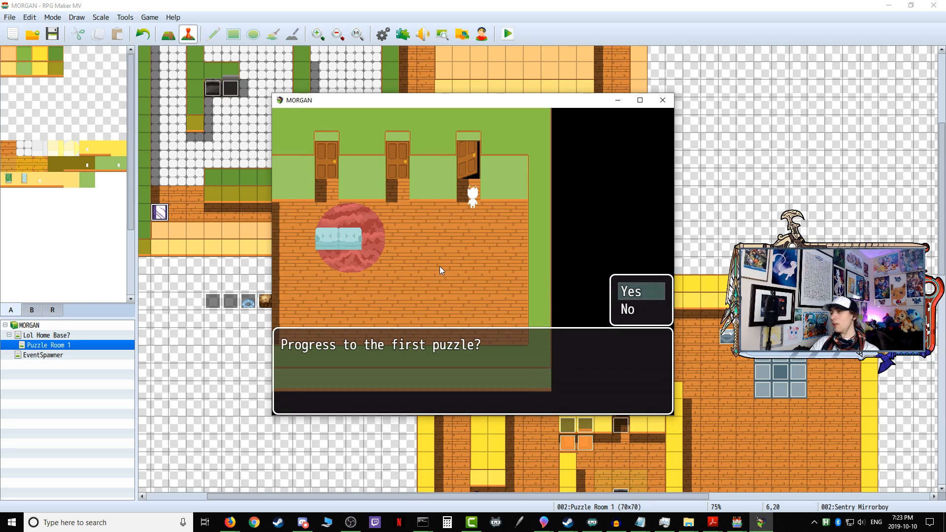
{"action": "key", "text": "Return"}
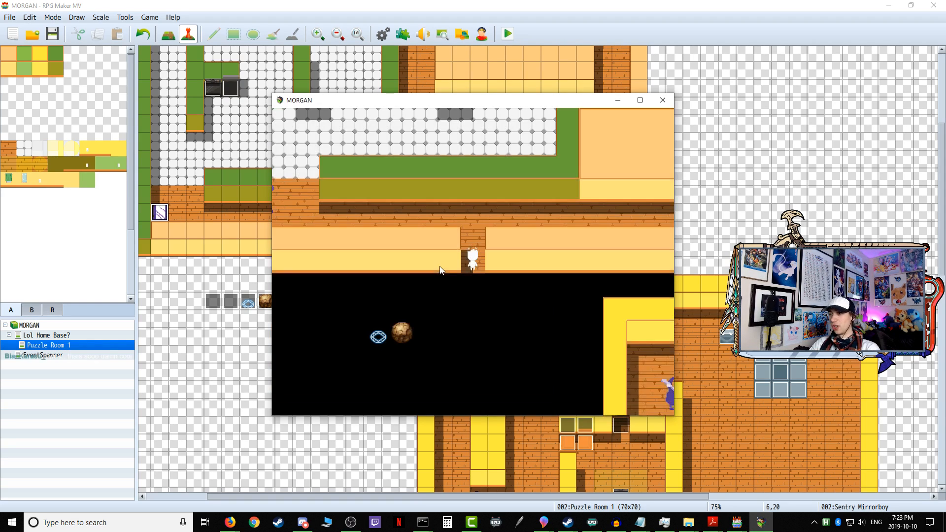
{"action": "key", "text": "Return"}
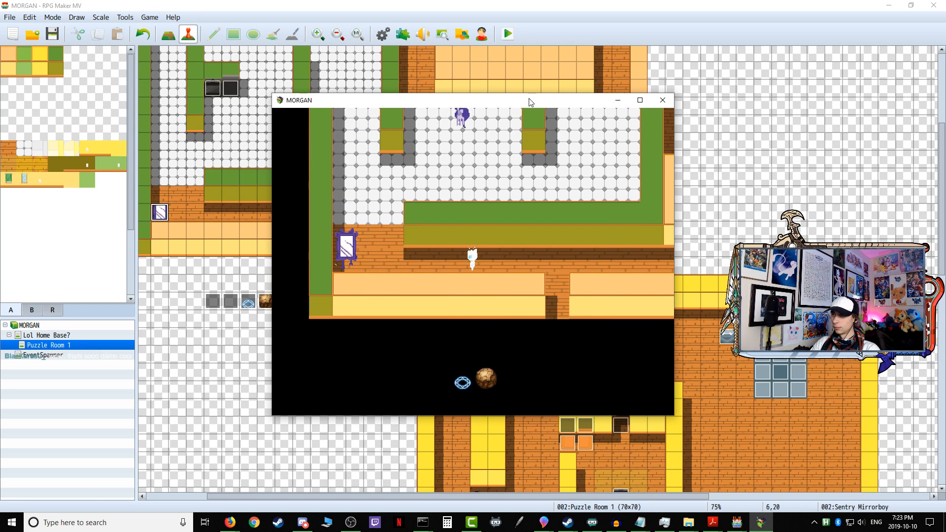
{"action": "left_click", "coordinate": [662, 100]}
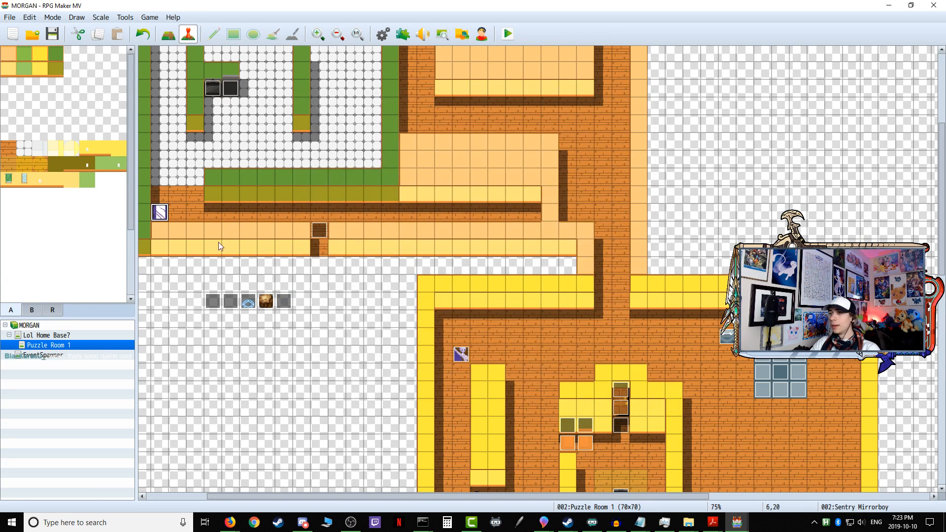
Step: Check page 1 of the Variable Onetime Setup event against page 1 of the Sentry Mirrorboy event
{"action": "double_click", "coordinate": [160, 213]}
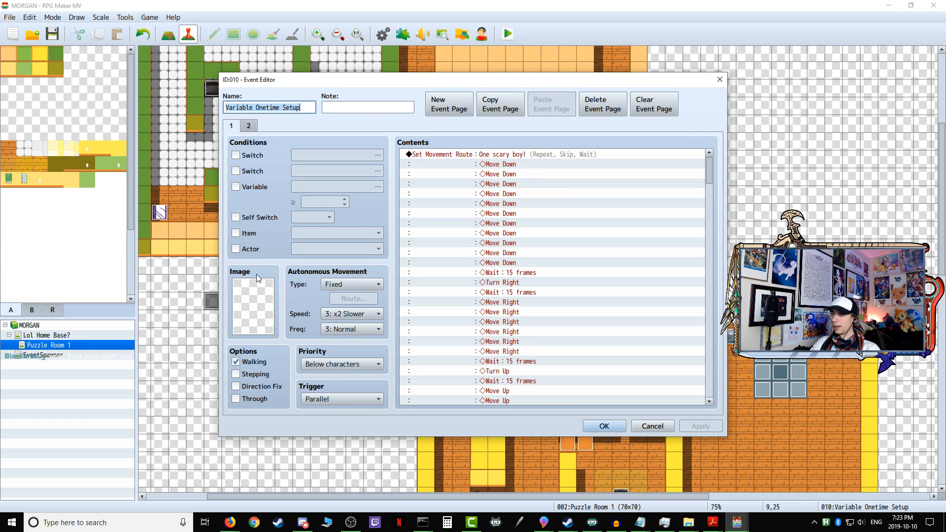
{"action": "key", "text": "Escape"}
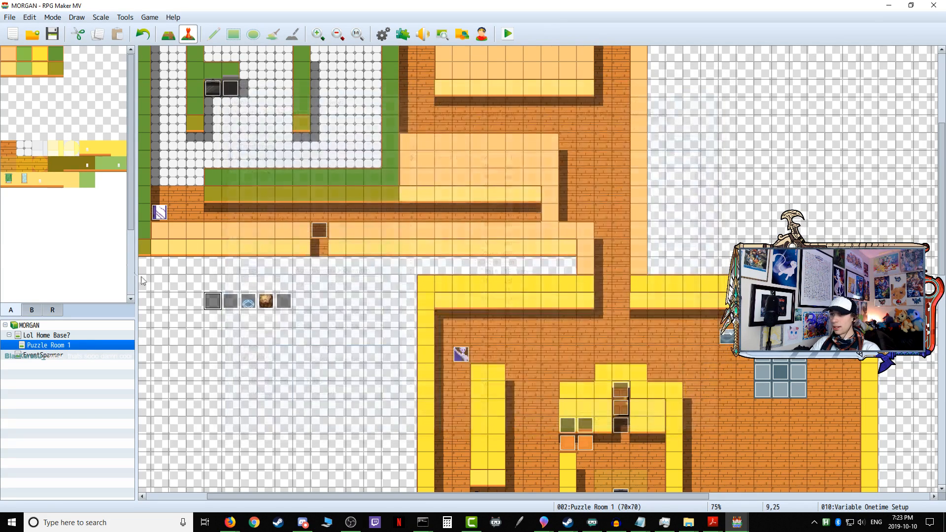
{"action": "double_click", "coordinate": [160, 212]}
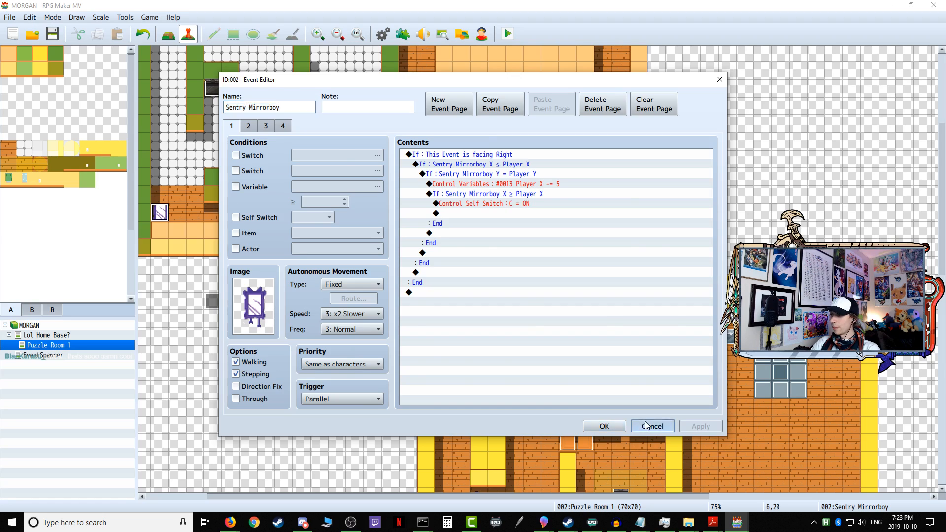
{"action": "left_click", "coordinate": [645, 426]}
Step: Copy the repeating Set Movement Route command for Sentry Mirrorboy from page 1 of the Variable Onetime Setup event
{"action": "double_click", "coordinate": [211, 301]}
{"action": "scroll", "coordinate": [641, 231], "scroll_direction": "down", "scroll_amount": 12}
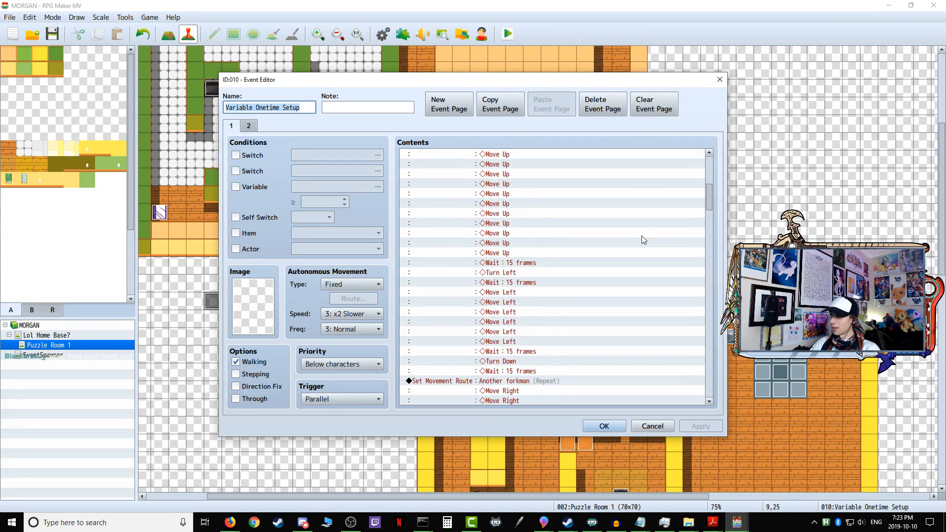
{"action": "scroll", "coordinate": [495, 219], "scroll_direction": "up", "scroll_amount": 7}
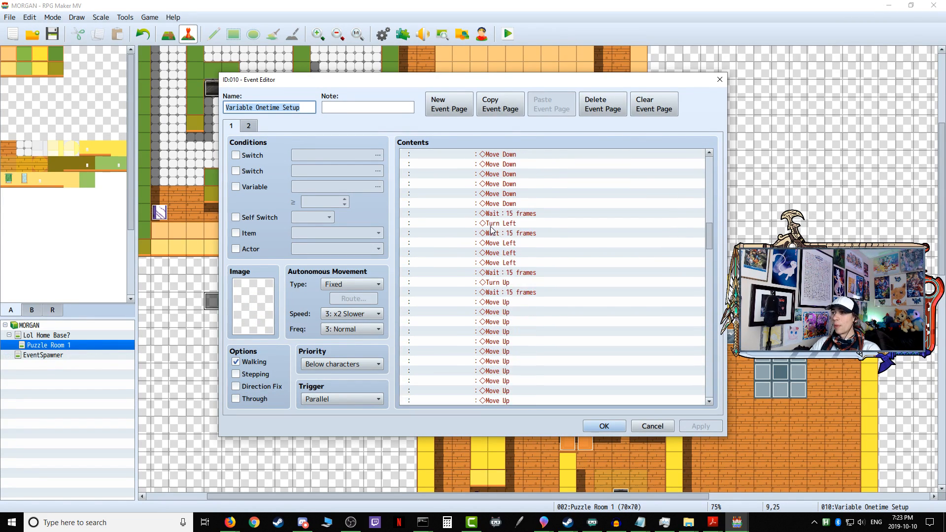
{"action": "scroll", "coordinate": [492, 232], "scroll_direction": "down", "scroll_amount": 9}
{"action": "scroll", "coordinate": [492, 237], "scroll_direction": "down", "scroll_amount": 10}
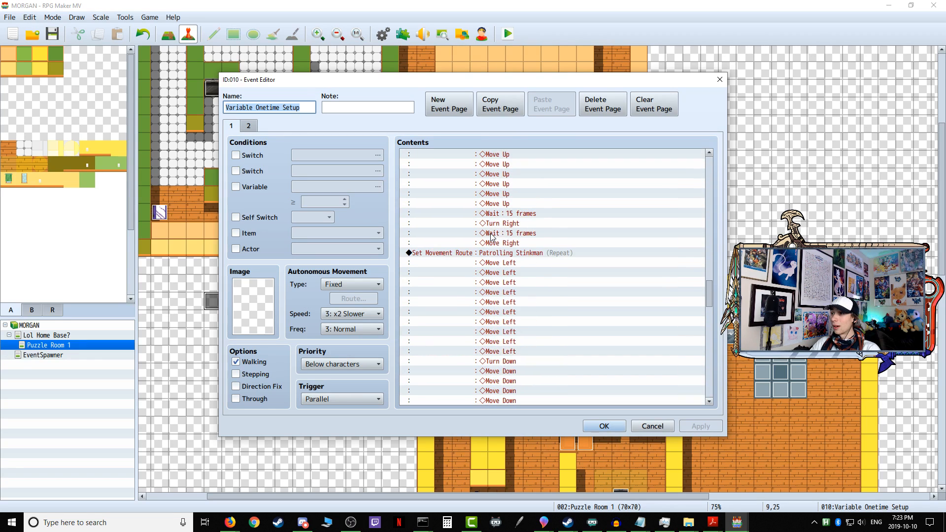
{"action": "scroll", "coordinate": [489, 246], "scroll_direction": "down", "scroll_amount": 10}
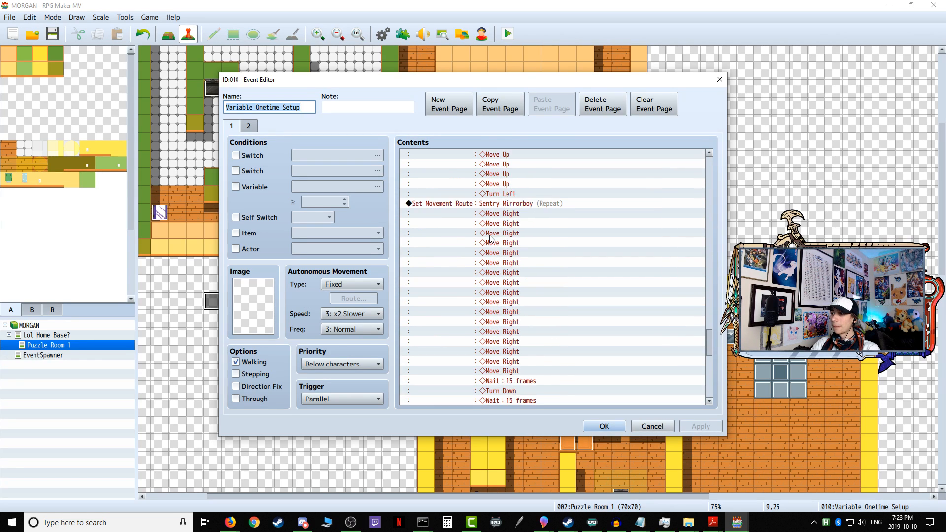
{"action": "scroll", "coordinate": [486, 264], "scroll_direction": "down", "scroll_amount": 3}
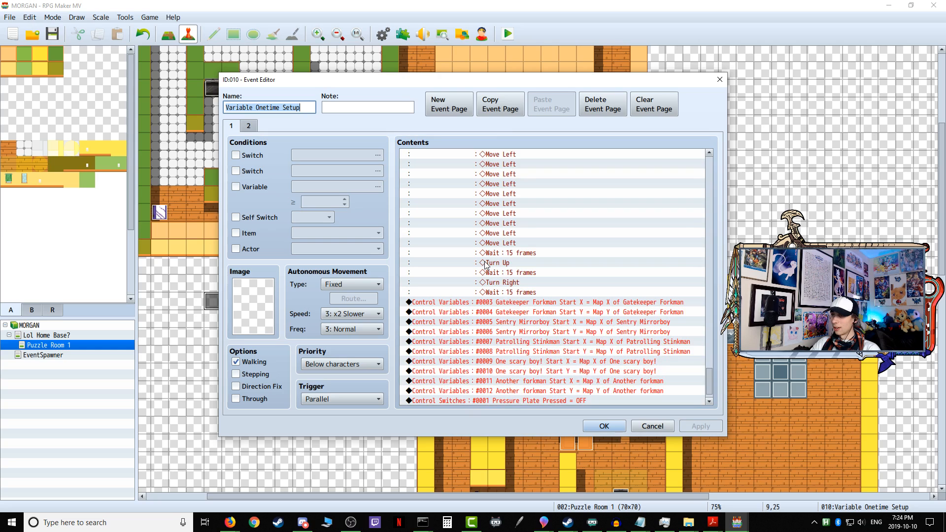
{"action": "scroll", "coordinate": [478, 267], "scroll_direction": "up", "scroll_amount": 10}
{"action": "scroll", "coordinate": [477, 268], "scroll_direction": "up", "scroll_amount": 4}
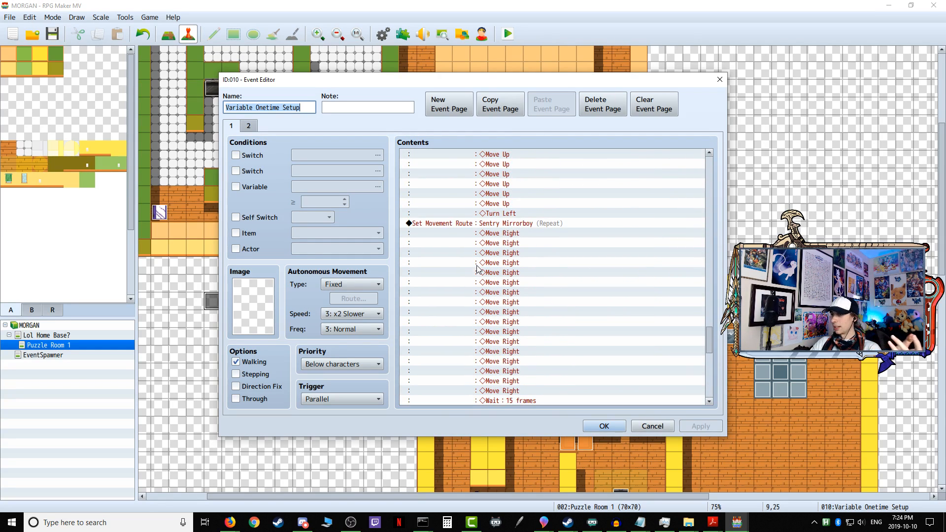
{"action": "right_click", "coordinate": [449, 223]}
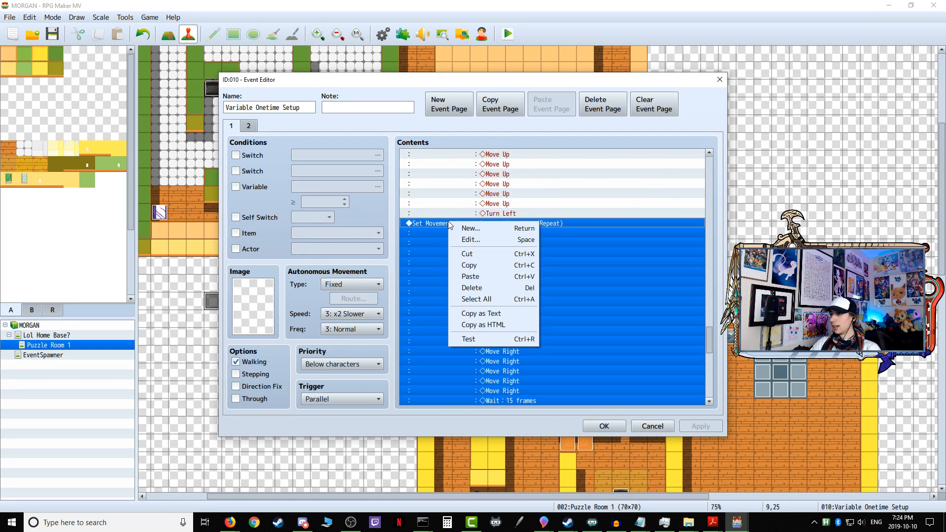
{"action": "left_click", "coordinate": [486, 264]}
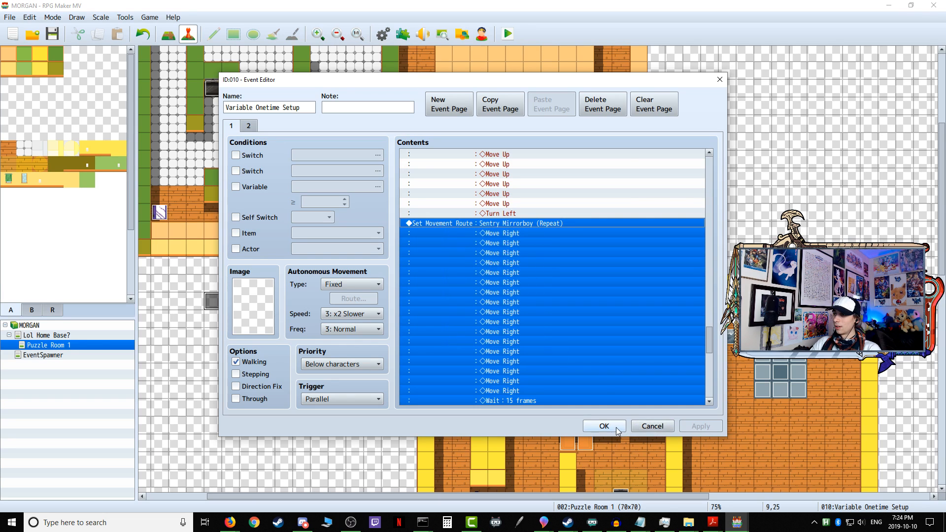
{"action": "key", "text": "Escape"}
Step: Paste the copied movement route above the facing-right condition on the Sentry Mirrorboy's page 1 and save the event
{"action": "double_click", "coordinate": [159, 212]}
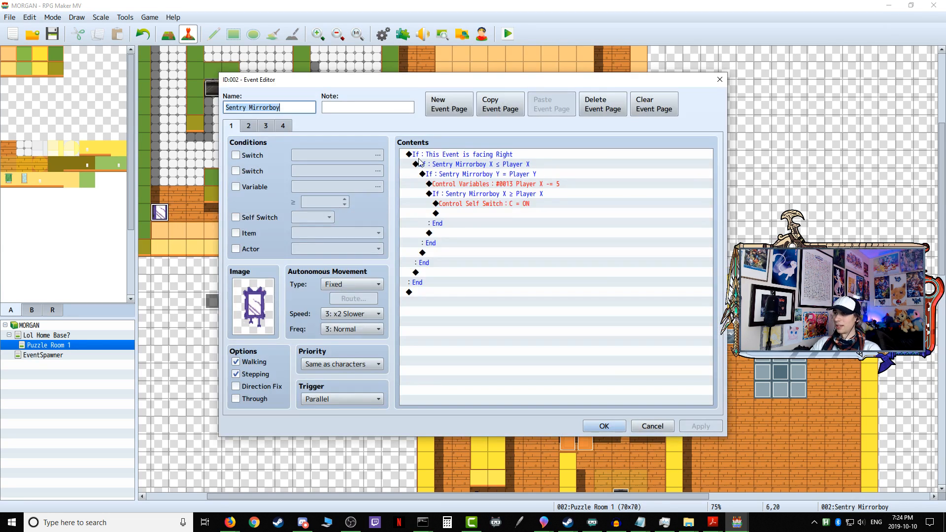
{"action": "left_click", "coordinate": [421, 155]}
{"action": "right_click", "coordinate": [423, 156]}
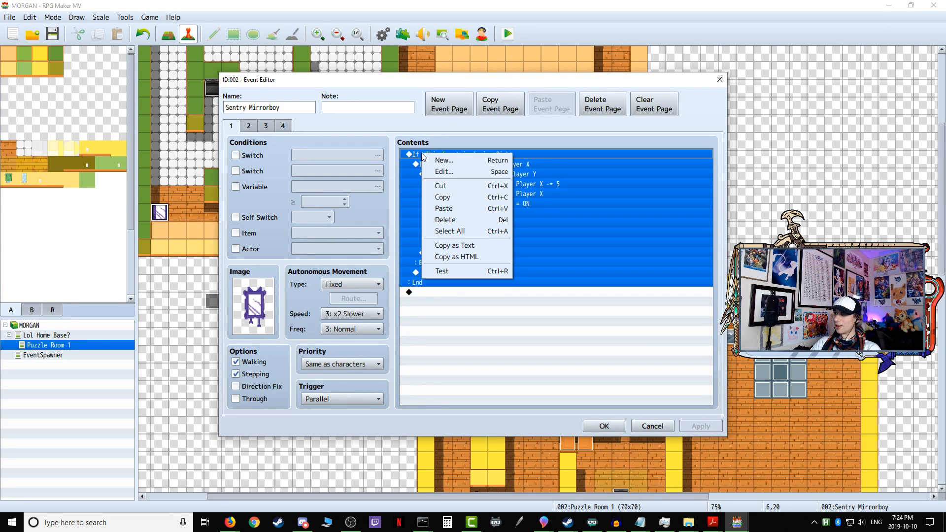
{"action": "left_click", "coordinate": [457, 209]}
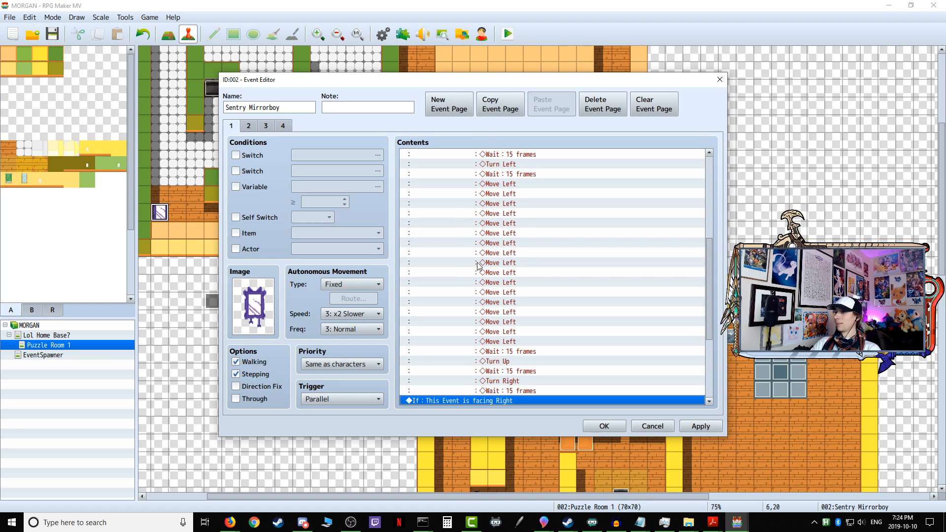
{"action": "scroll", "coordinate": [516, 370], "scroll_direction": "up", "scroll_amount": 7}
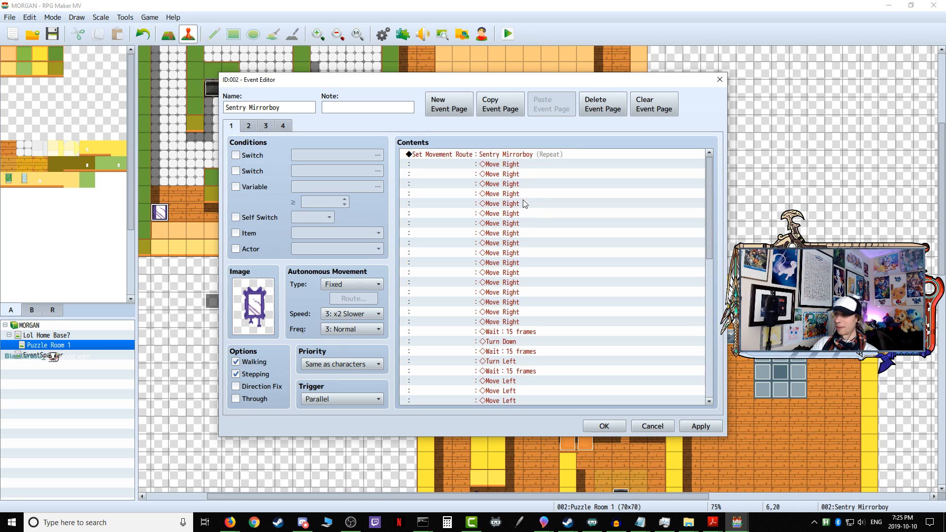
{"action": "left_click", "coordinate": [701, 426]}
{"action": "scroll", "coordinate": [554, 256], "scroll_direction": "down", "scroll_amount": 1}
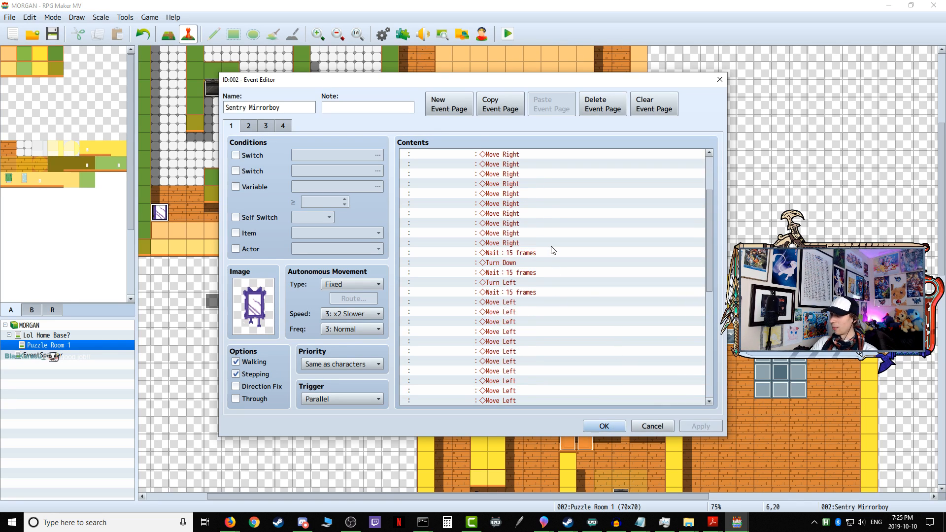
{"action": "scroll", "coordinate": [552, 246], "scroll_direction": "up", "scroll_amount": 1}
{"action": "left_click", "coordinate": [604, 427]}
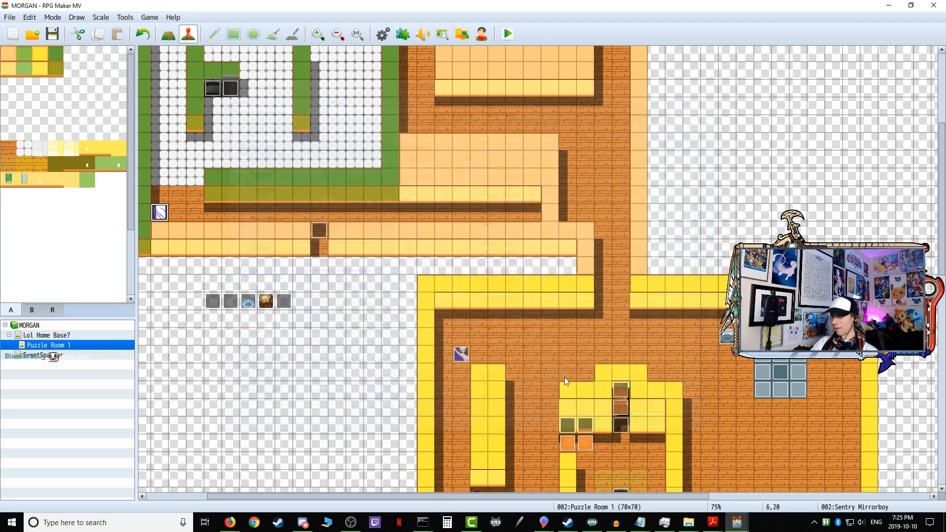
Step: Check the options of the repeating Set Movement Route command on the Sentry Mirrorboy's page 1
{"action": "double_click", "coordinate": [160, 212]}
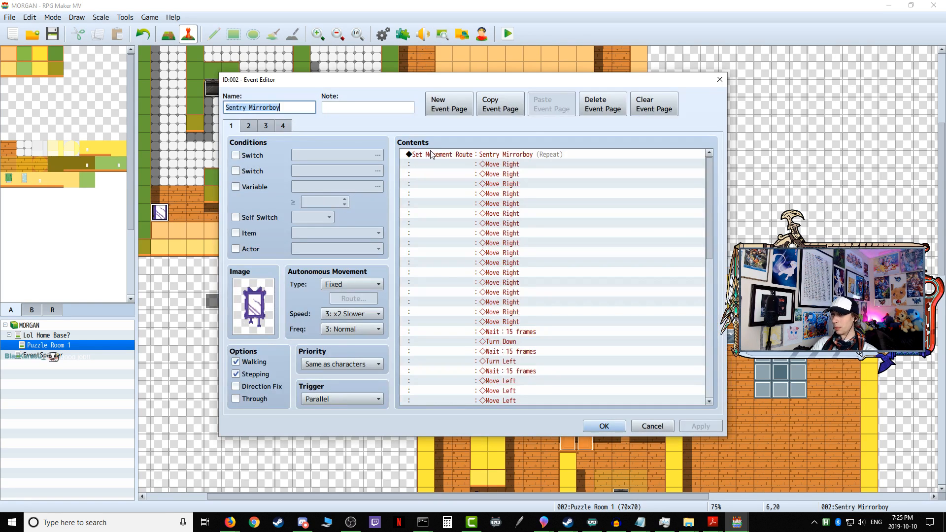
{"action": "left_click", "coordinate": [432, 153]}
{"action": "key", "text": "ctrl+a"}
{"action": "right_click", "coordinate": [431, 154]}
{"action": "left_click", "coordinate": [460, 169]}
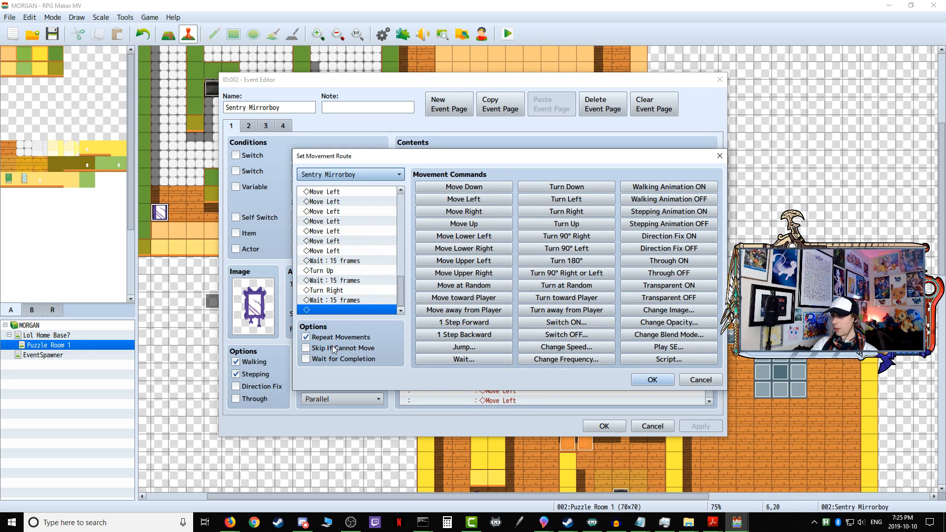
{"action": "left_click", "coordinate": [653, 379]}
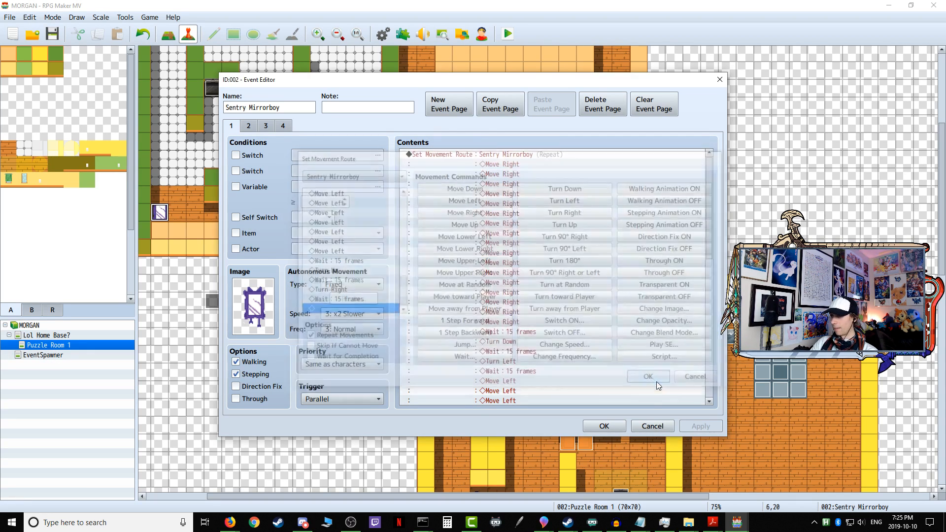
{"action": "left_click", "coordinate": [605, 427]}
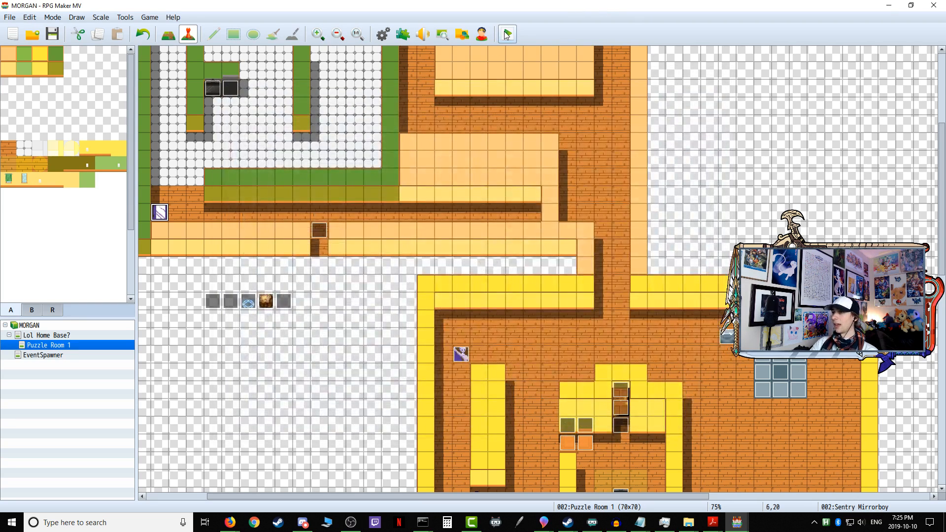
Step: Save the changes, playtest the game, and enter the first puzzle through the open door
{"action": "left_click", "coordinate": [505, 33]}
{"action": "left_click", "coordinate": [430, 274]}
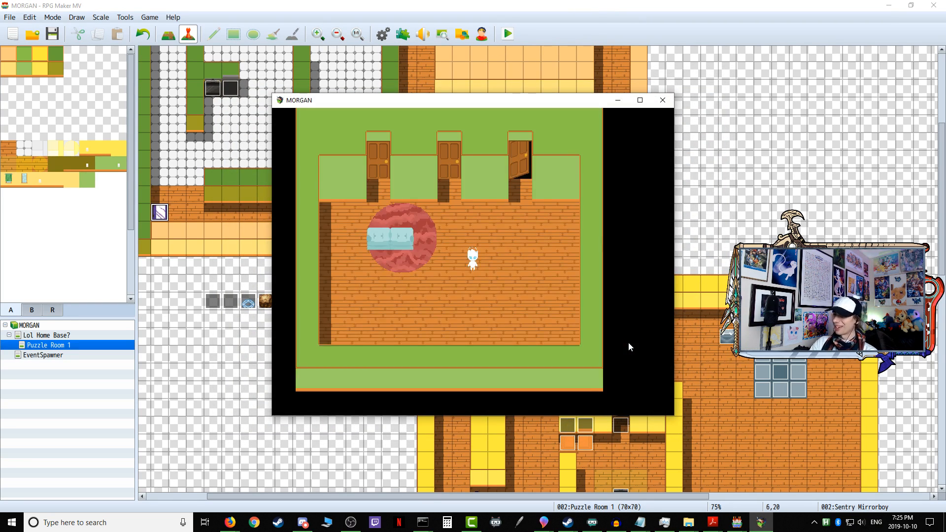
{"action": "key", "text": "Right"}
{"action": "key", "text": "Right"}
{"action": "key", "text": "Up"}
{"action": "key", "text": "Up"}
{"action": "key", "text": "Up"}
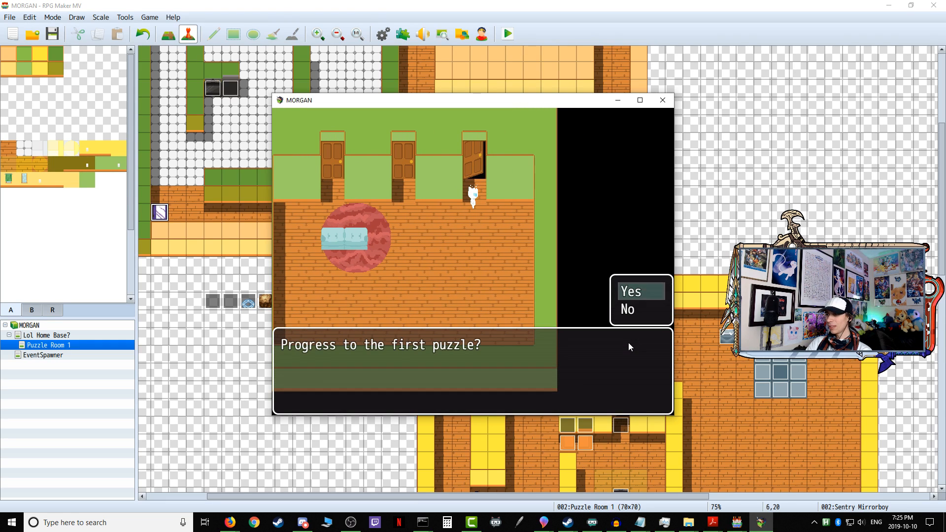
{"action": "key", "text": "Return"}
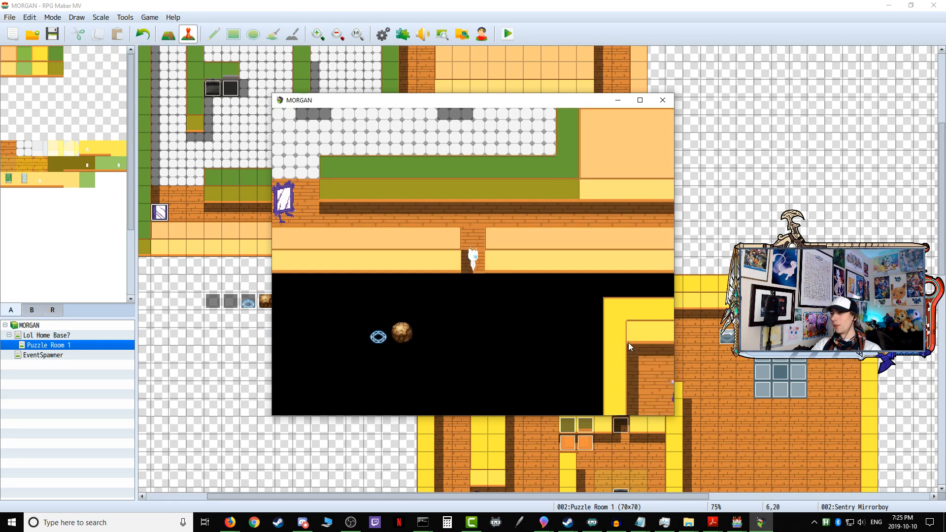
{"action": "key", "text": "Return"}
{"action": "key", "text": "Up"}
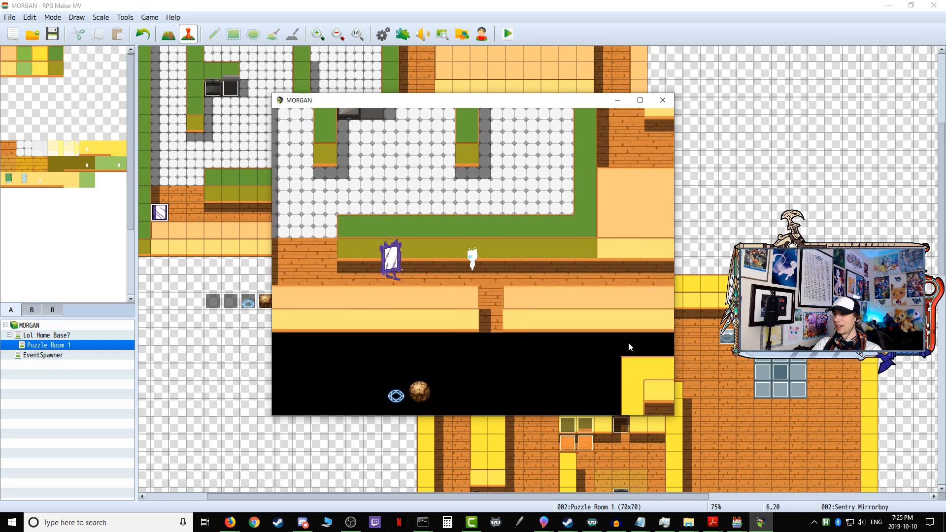
Step: Test the Sentry Mirrorboy's contact in the corridor, re-enter the first puzzle to compare its behaviour, and end the playtest
{"action": "key", "text": "Left"}
{"action": "key", "text": "Down"}
{"action": "key", "text": "Right"}
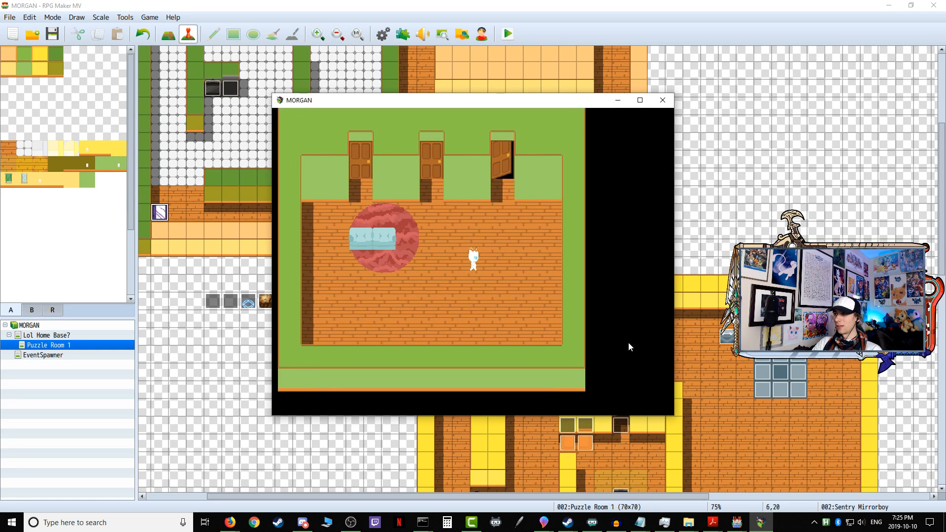
{"action": "key", "text": "Right"}
{"action": "key", "text": "Up"}
{"action": "key", "text": "Return"}
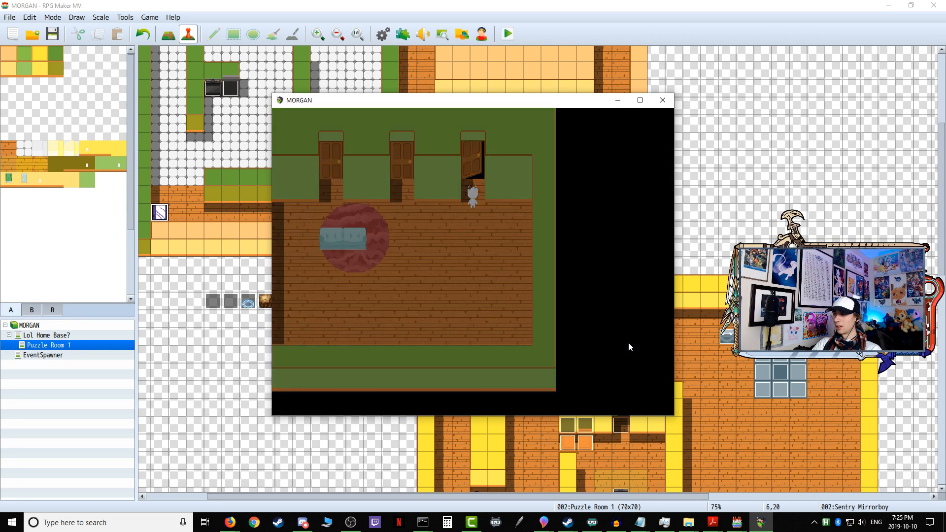
{"action": "key", "text": "Up"}
{"action": "key", "text": "Right"}
{"action": "key", "text": "Left"}
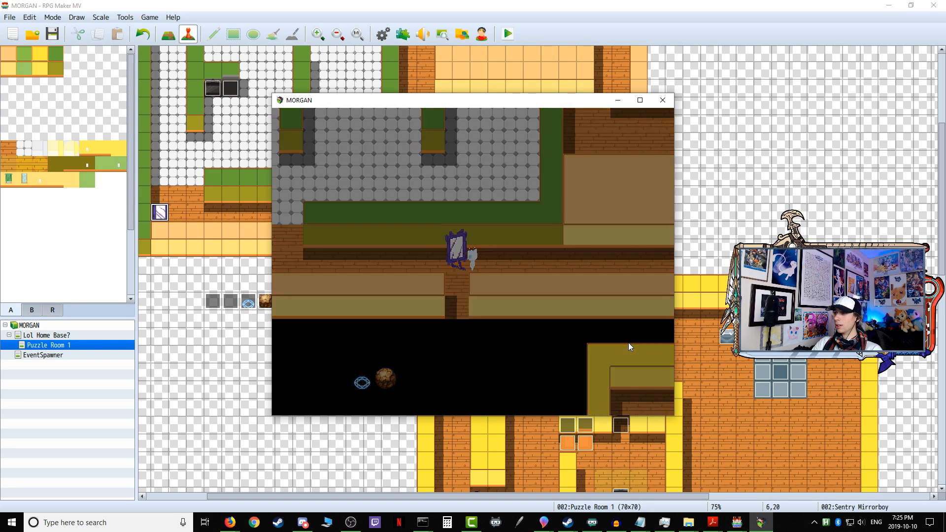
{"action": "left_click", "coordinate": [663, 100]}
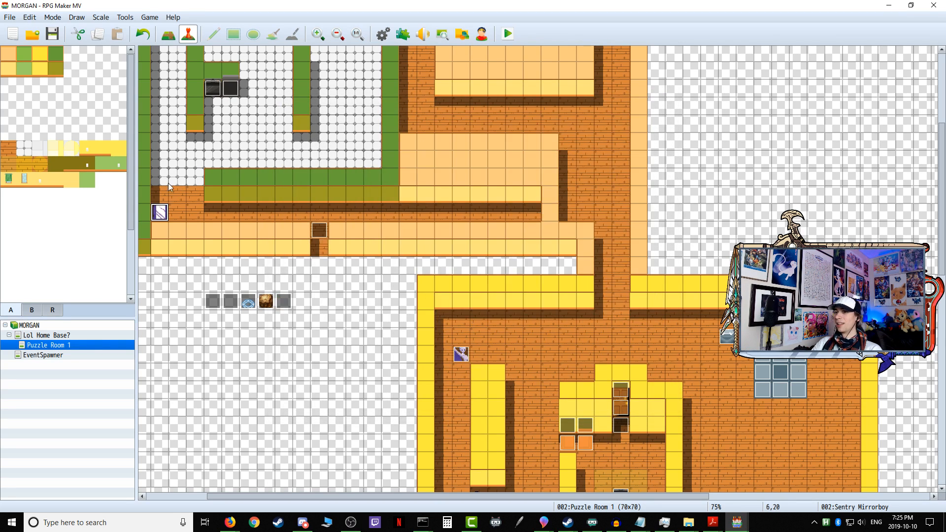
Step: Add a Control Self Switch C = OFF command after the player transfer on the Sentry Mirrorboy's page 4 and save the event
{"action": "double_click", "coordinate": [159, 213]}
{"action": "left_click", "coordinate": [284, 126]}
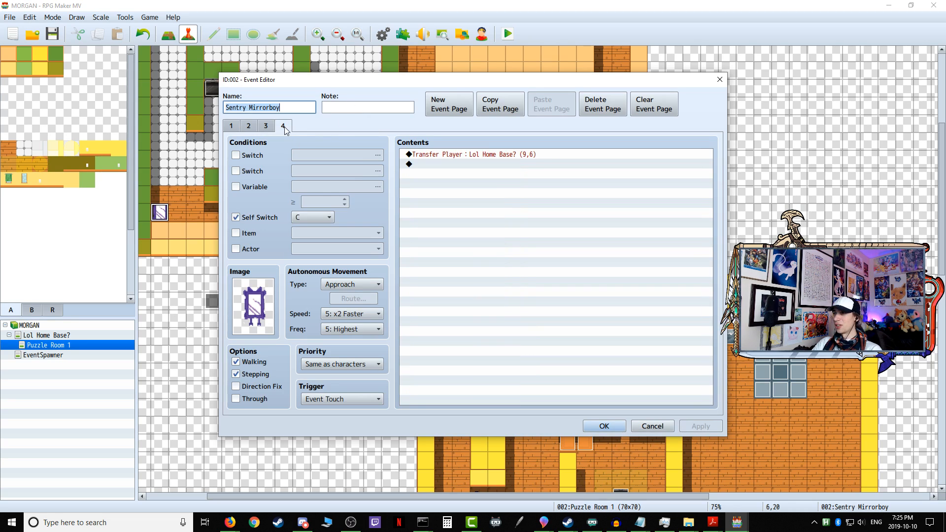
{"action": "double_click", "coordinate": [422, 165]}
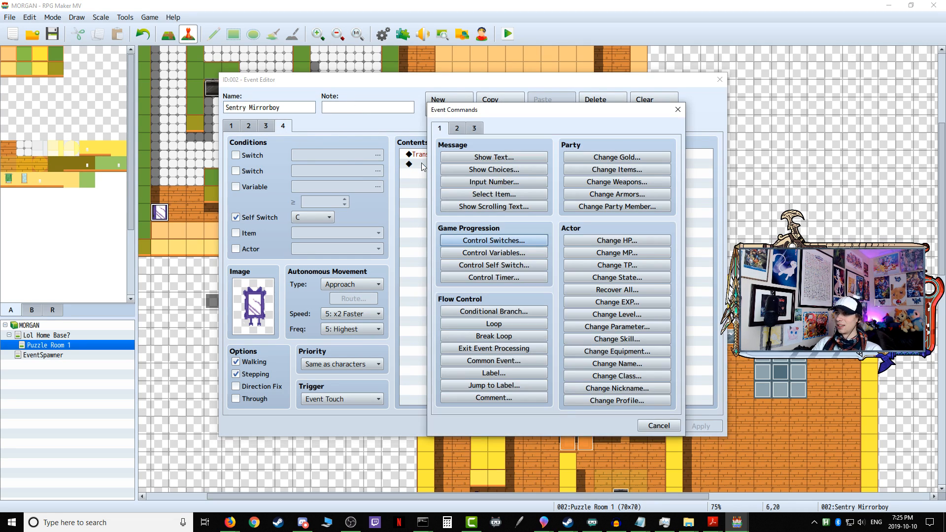
{"action": "left_click", "coordinate": [521, 267]}
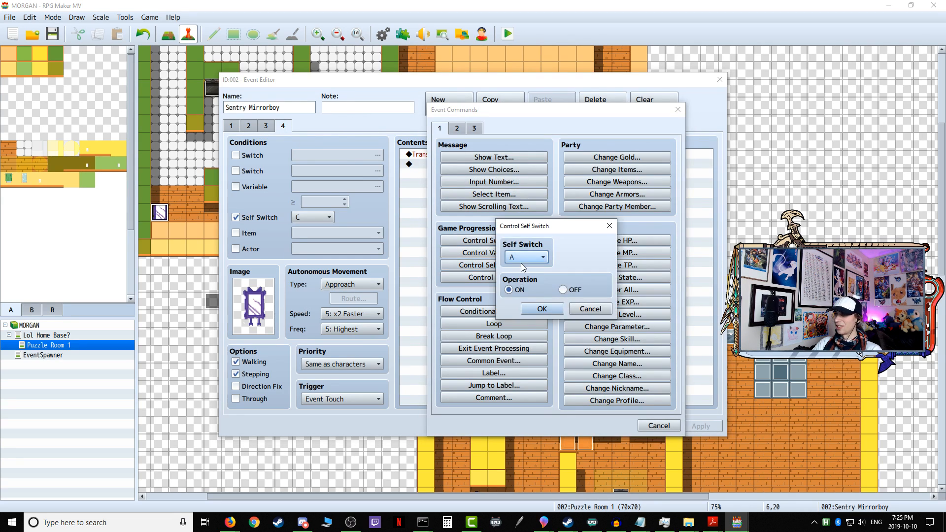
{"action": "left_click", "coordinate": [525, 257]}
{"action": "left_click", "coordinate": [525, 289]}
{"action": "left_click", "coordinate": [571, 290]}
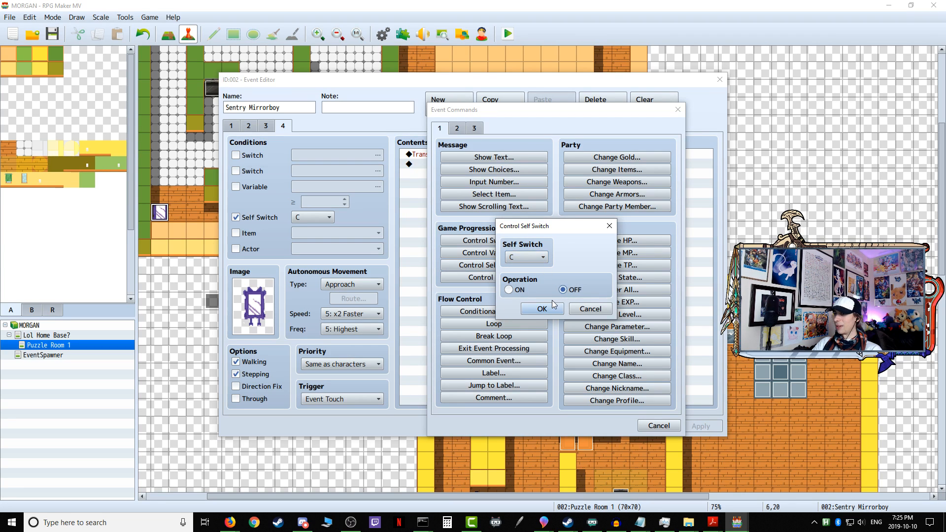
{"action": "left_click", "coordinate": [542, 309]}
{"action": "left_click", "coordinate": [692, 426]}
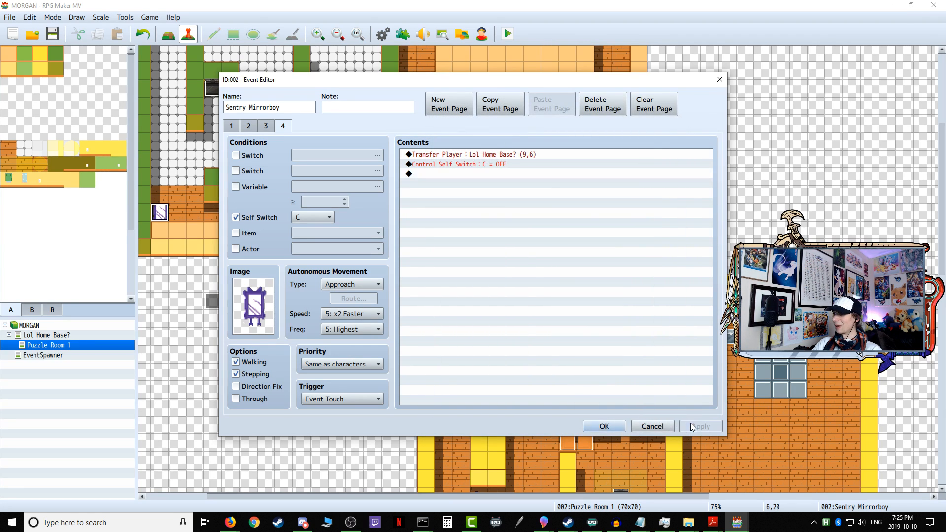
{"action": "left_click", "coordinate": [604, 425]}
Step: Save the changes, start a new playtest, and bring the player through the first puzzle's door into the Sentry Mirrorboy's corridor
{"action": "left_click", "coordinate": [509, 34]}
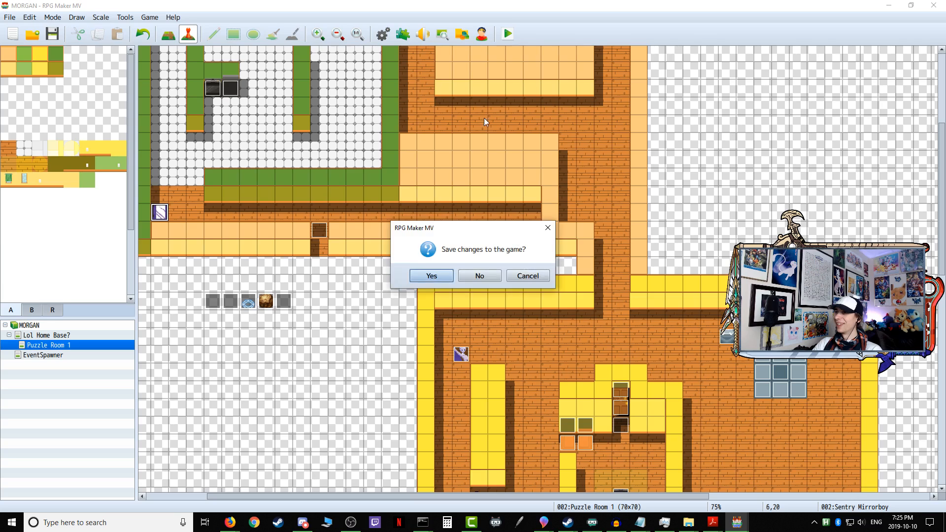
{"action": "left_click", "coordinate": [430, 275]}
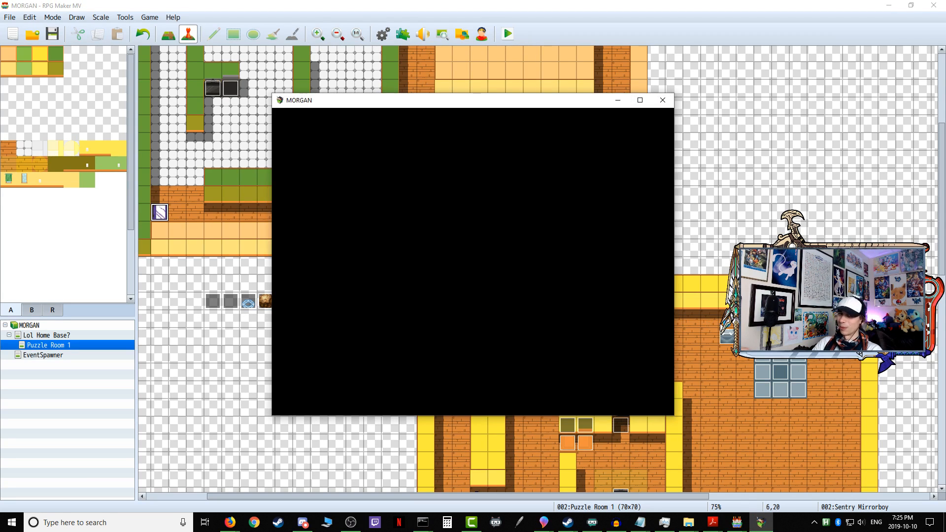
{"action": "key", "text": "Up"}
{"action": "key", "text": "Right"}
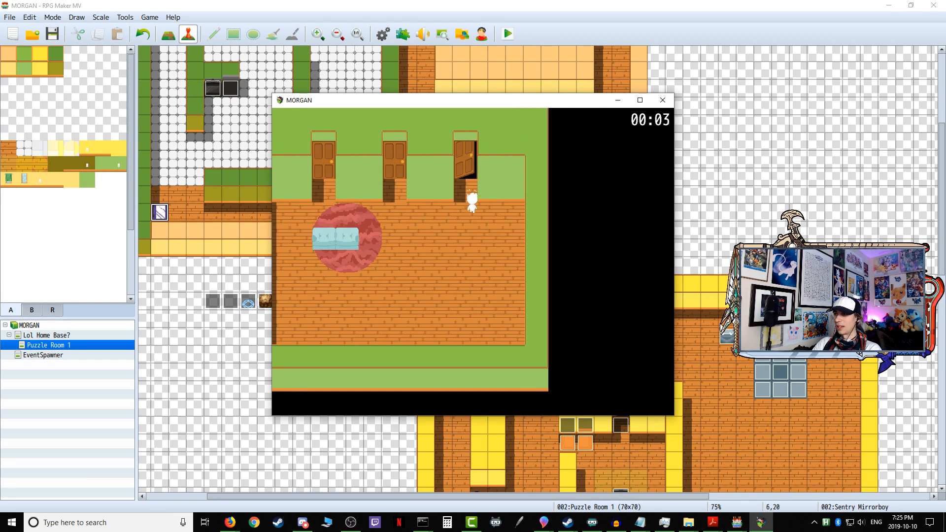
{"action": "key", "text": "Return"}
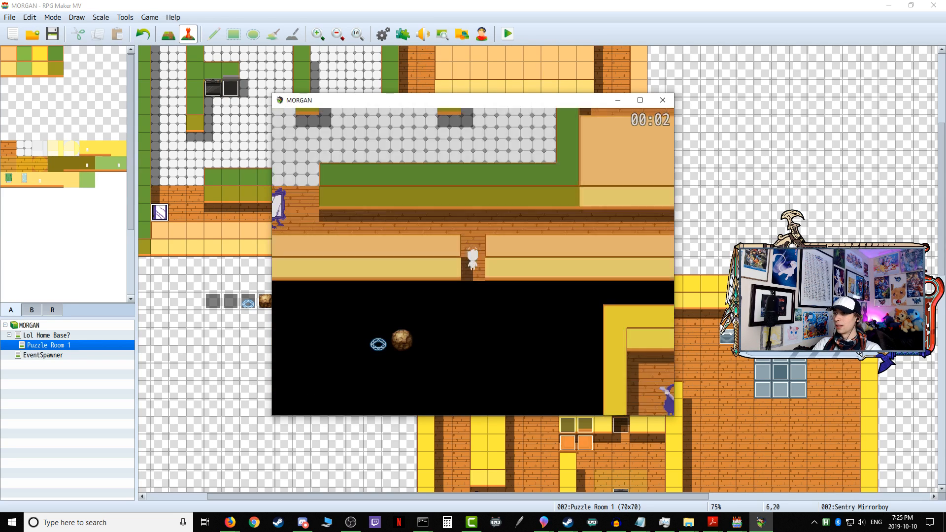
{"action": "key", "text": "Return"}
{"action": "key", "text": "Up"}
{"action": "key", "text": "Right"}
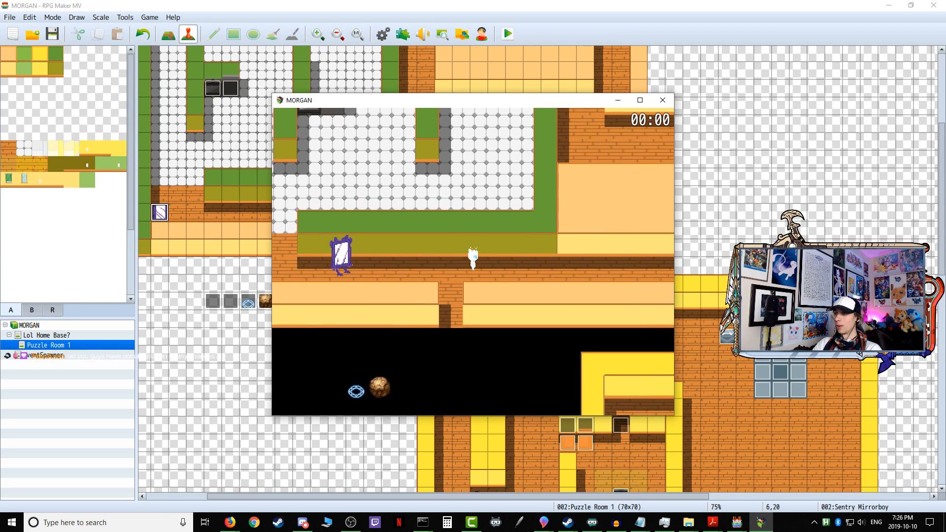
Step: Walk the player west along the corridor to the tiled room's entrance to test the enemies' reactions
{"action": "key", "text": "Left"}
{"action": "key", "text": "Down"}
{"action": "key", "text": "Left"}
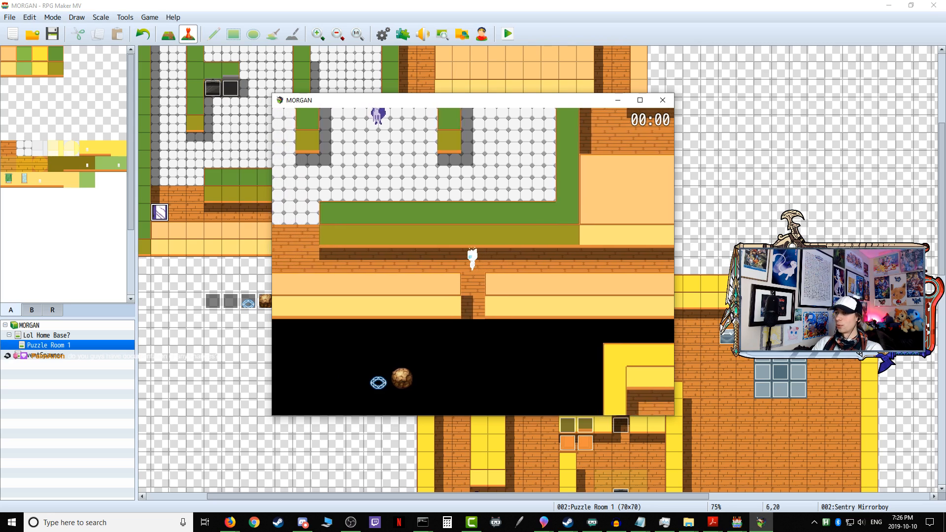
{"action": "key", "text": "Left"}
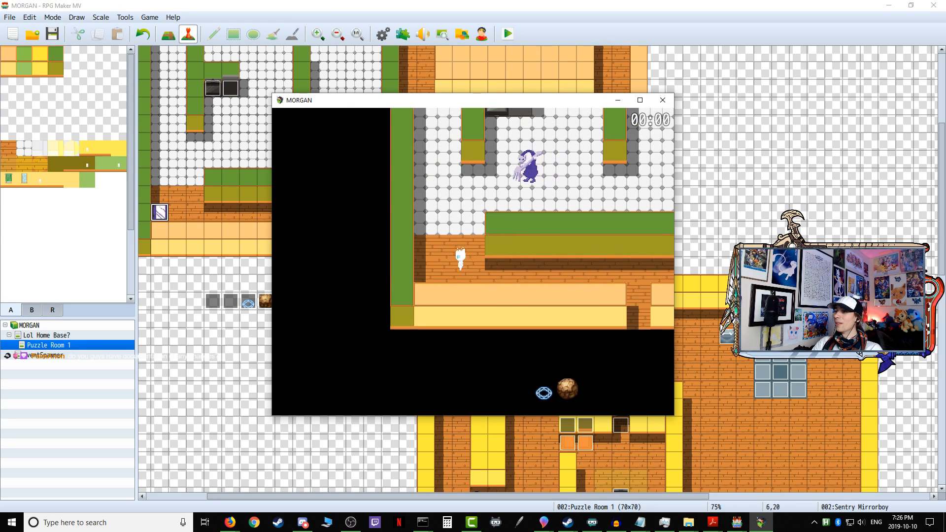
{"action": "key", "text": "Up"}
{"action": "key", "text": "Down"}
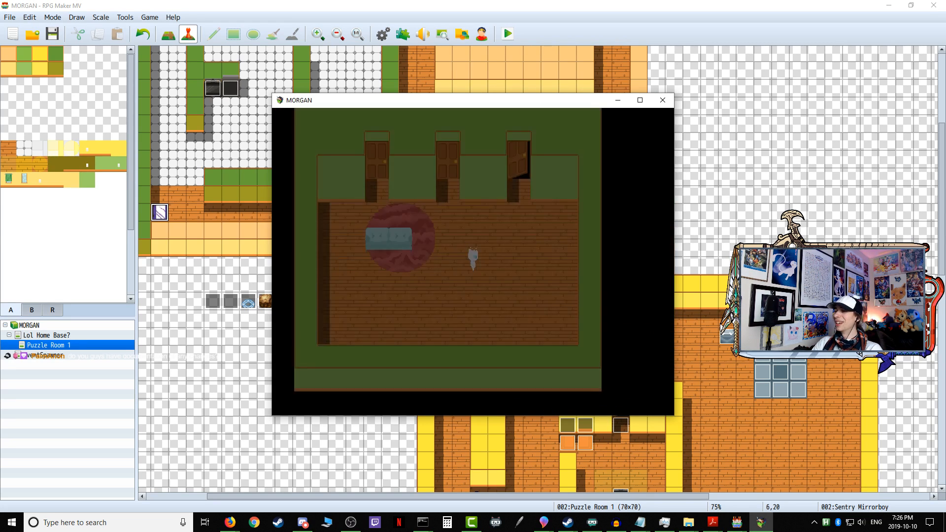
Step: Re-enter the first puzzle from the home base and test the Sentry Mirrorboy's patrol and chase around the corridor entrance
{"action": "key", "text": "Right"}
{"action": "key", "text": "Up"}
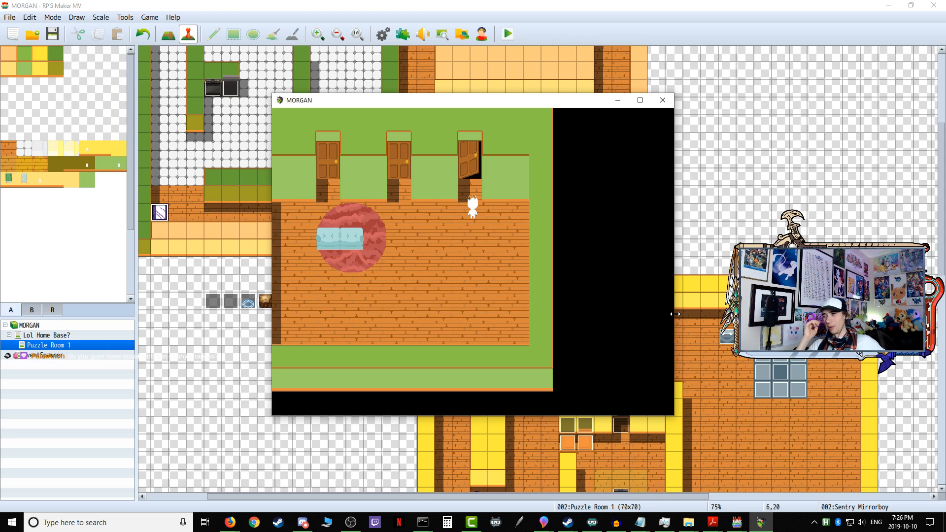
{"action": "key", "text": "Up"}
{"action": "key", "text": "Return"}
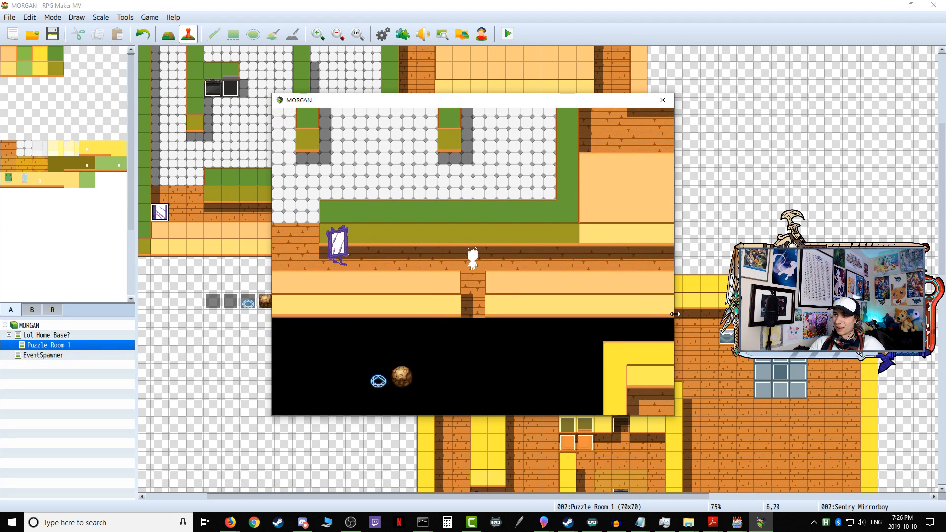
{"action": "key", "text": "Right"}
{"action": "key", "text": "Right"}
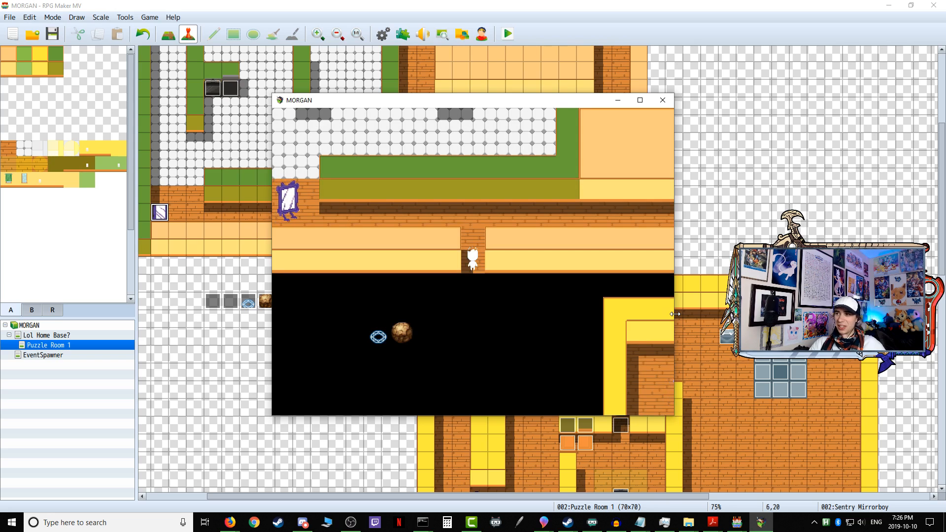
{"action": "key", "text": "Up"}
{"action": "key", "text": "Left"}
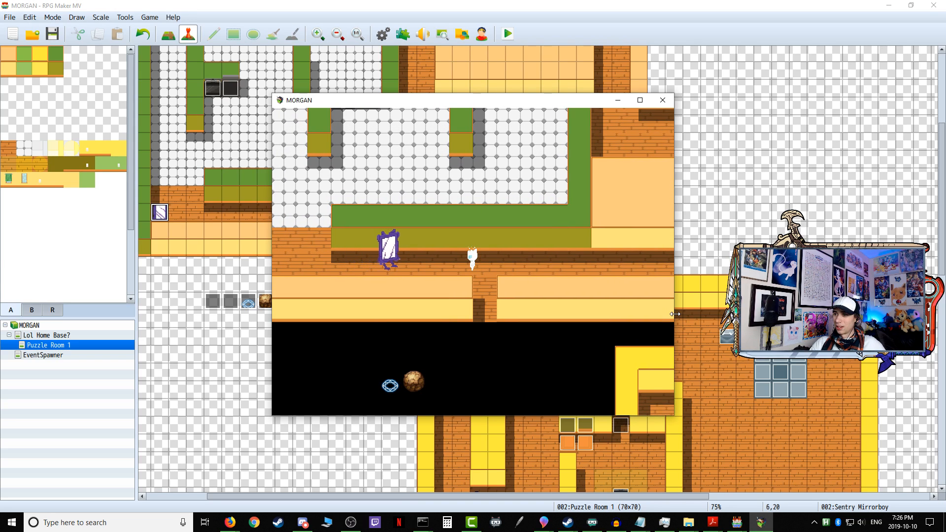
{"action": "key", "text": "Right"}
{"action": "key", "text": "Down"}
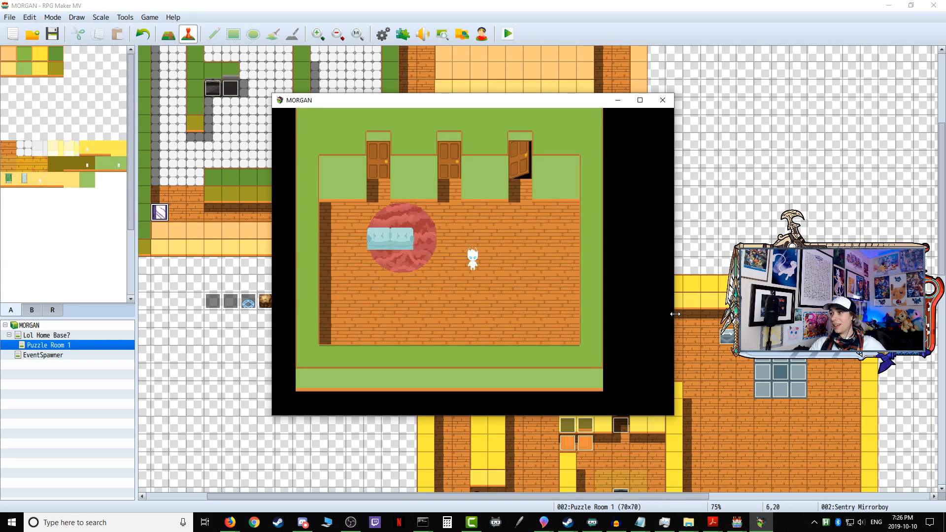
Step: Return to the first puzzle through the open door and take the player west along the corridor
{"action": "key", "text": "Up"}
{"action": "key", "text": "Right"}
{"action": "key", "text": "Return"}
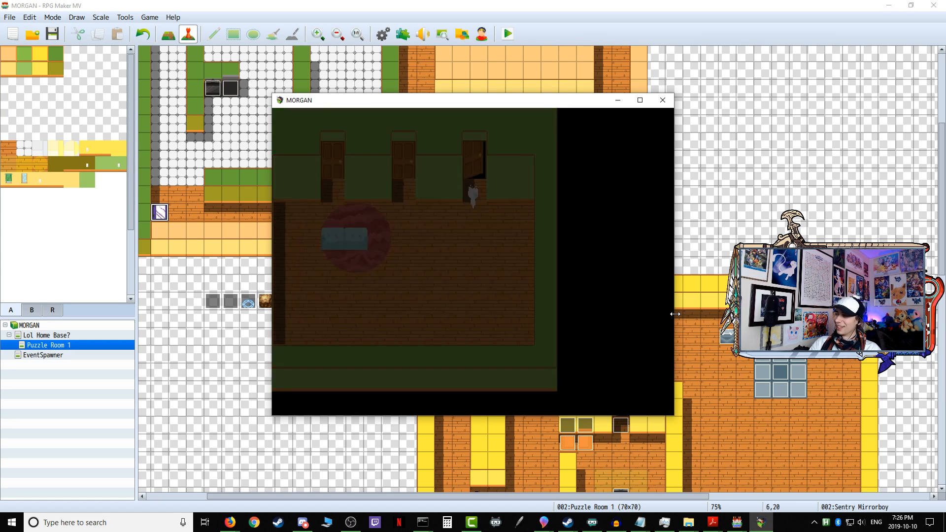
{"action": "key", "text": "Right"}
{"action": "key", "text": "Left"}
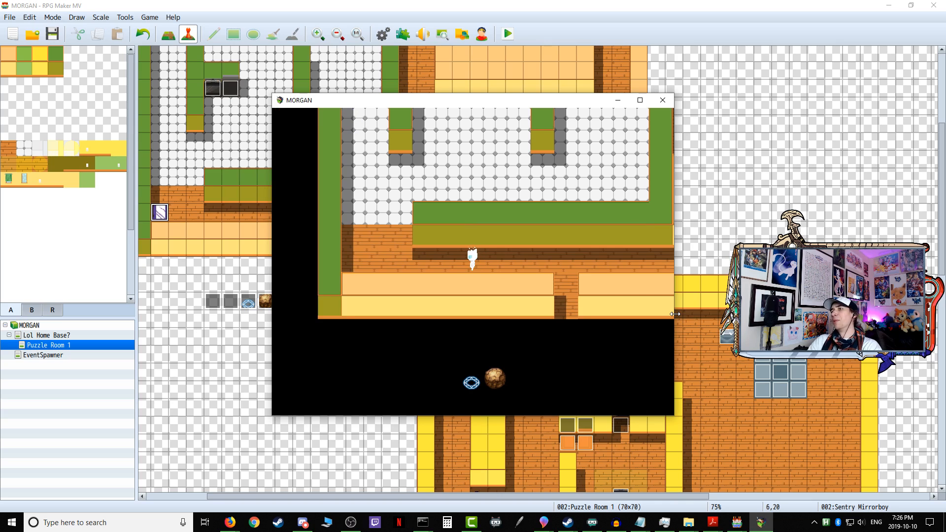
Step: Run the player north through the tiled room and east past the counter to test the enemies' pursuit
{"action": "key", "text": "Up"}
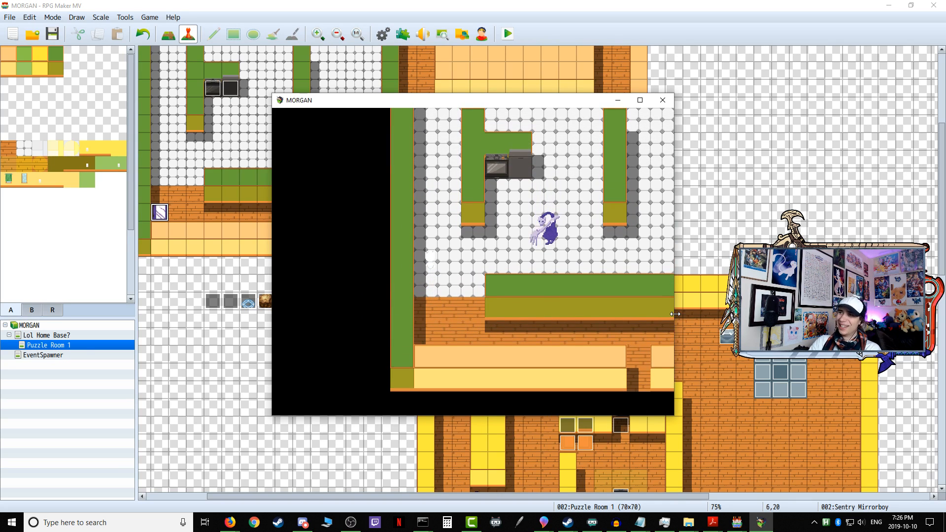
{"action": "key", "text": "Right"}
{"action": "key", "text": "Up"}
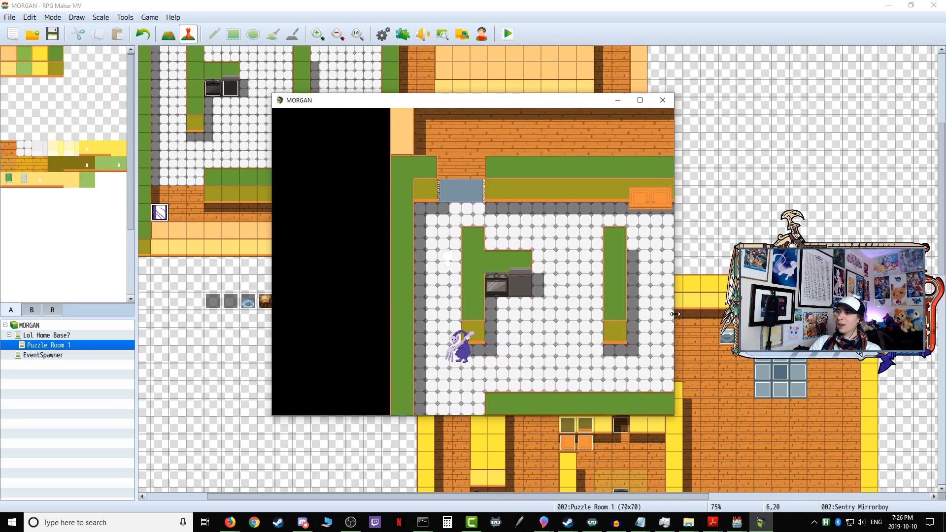
{"action": "key", "text": "Right"}
Step: Move the player around the northern part of the tiled room to test how the two enemies pursue
{"action": "key", "text": "Right"}
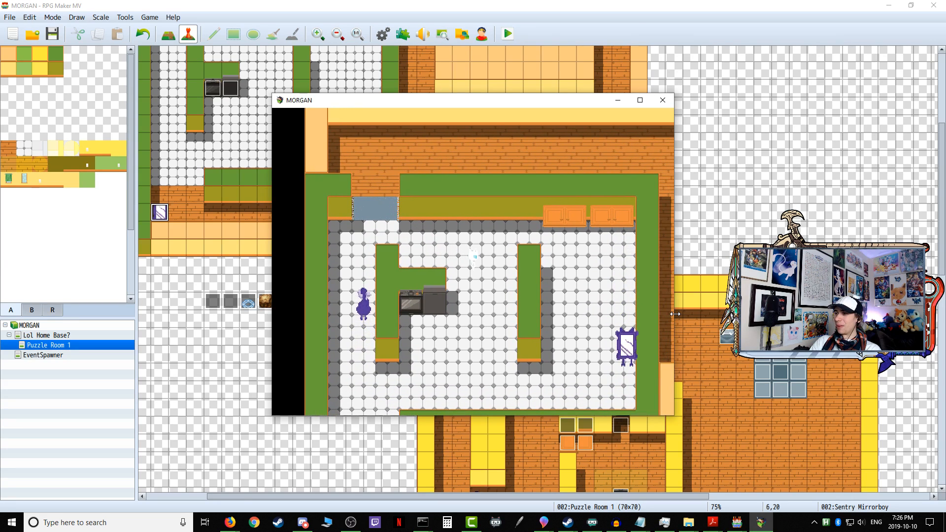
{"action": "key", "text": "Right"}
{"action": "key", "text": "Up"}
{"action": "key", "text": "Left"}
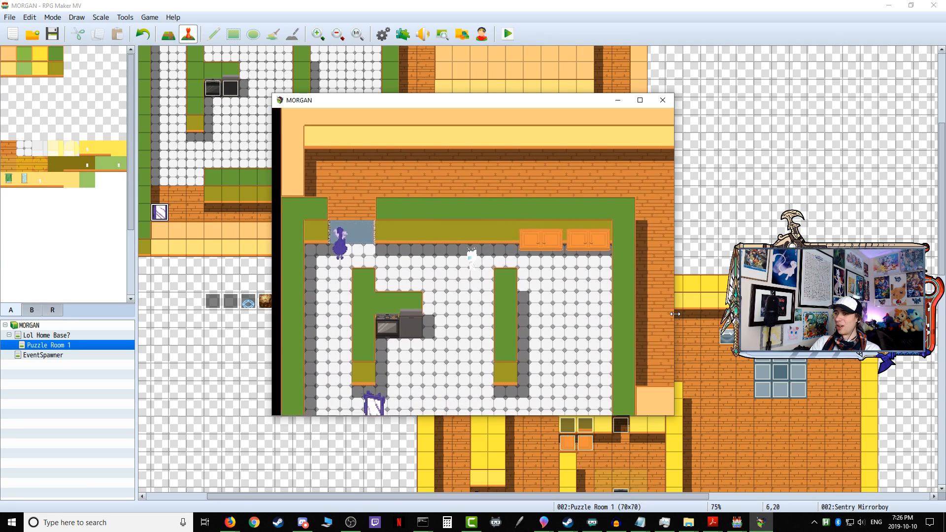
{"action": "key", "text": "Down"}
{"action": "key", "text": "Up"}
{"action": "key", "text": "Right"}
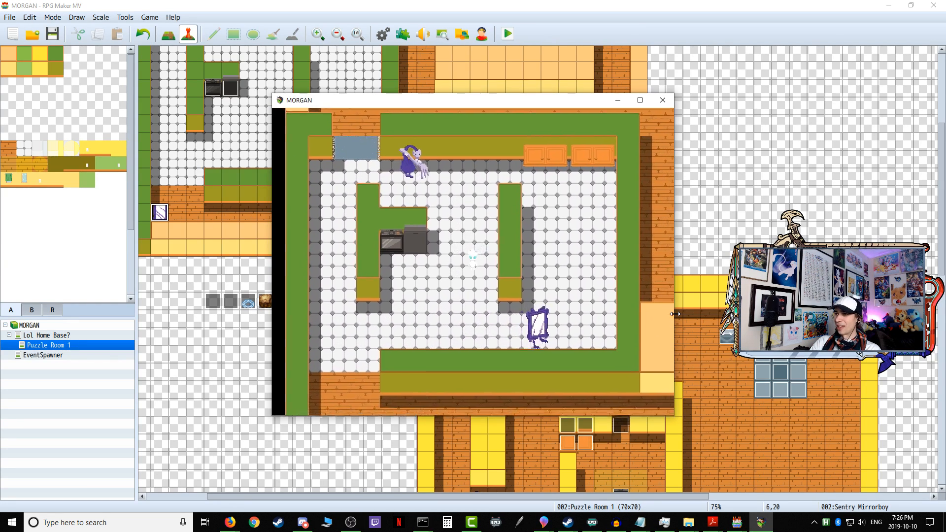
Step: Lead the player south between the two counters to test the enemies' catch behaviour, and end the playtest
{"action": "key", "text": "Left"}
{"action": "key", "text": "Down"}
{"action": "key", "text": "Up"}
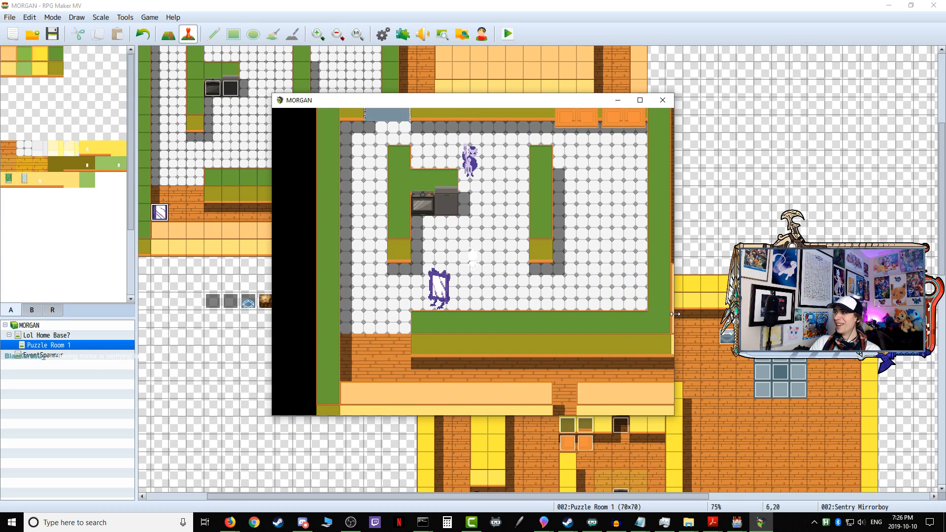
{"action": "key", "text": "Down"}
{"action": "key", "text": "Left"}
{"action": "key", "text": "Right"}
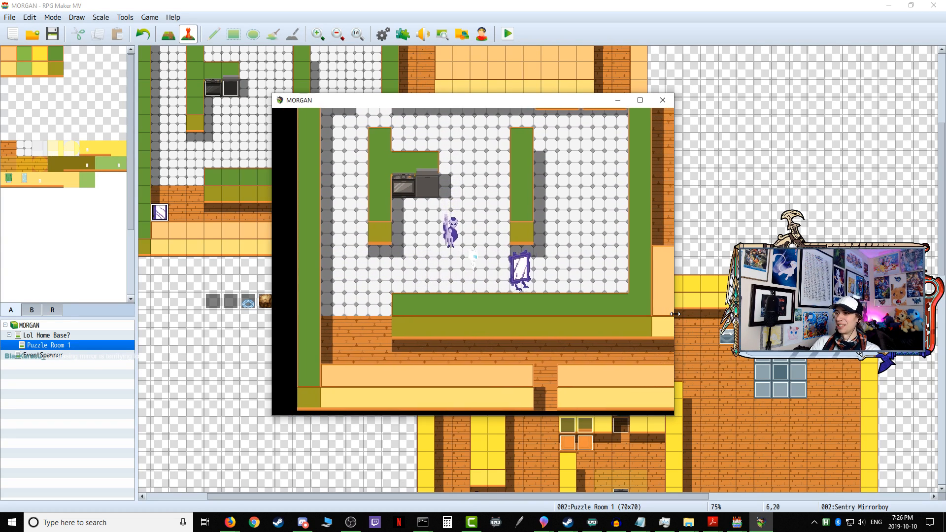
{"action": "key", "text": "Down"}
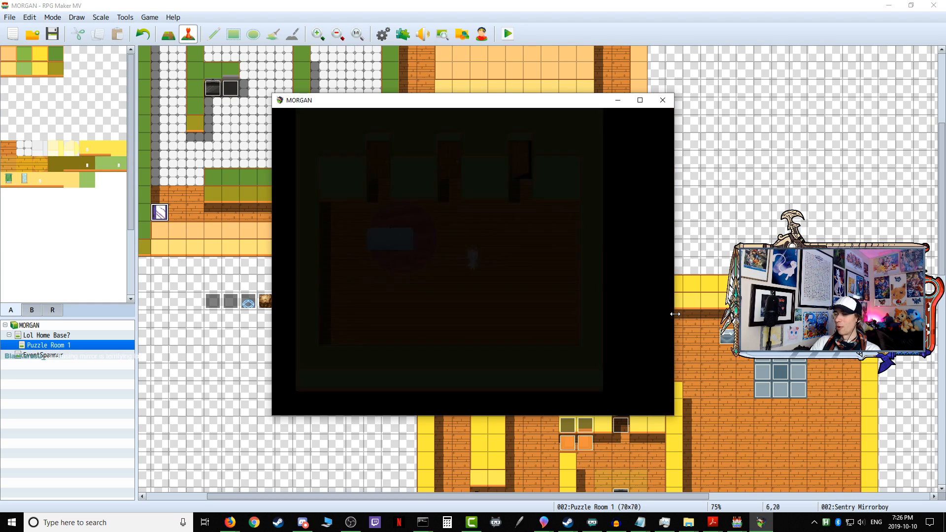
{"action": "left_click", "coordinate": [662, 100]}
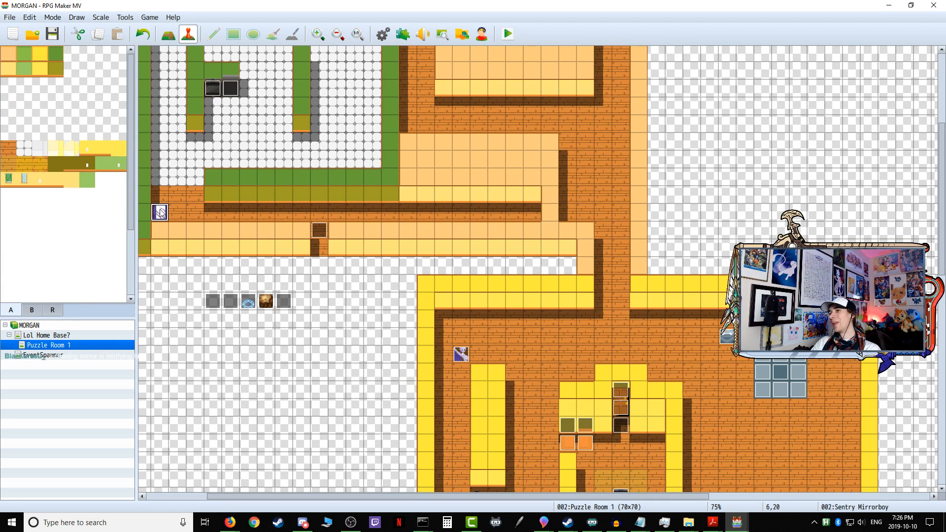
Step: Review the autonomous movement types on the Sentry Mirrorboy's fourth event page, keeping Approach
{"action": "double_click", "coordinate": [160, 213]}
{"action": "scroll", "coordinate": [450, 326], "scroll_direction": "down", "scroll_amount": 10}
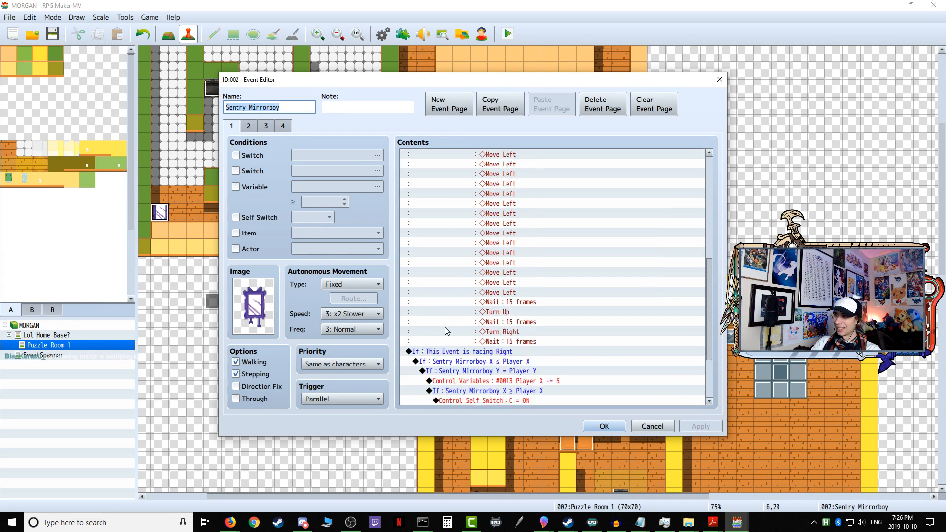
{"action": "left_click", "coordinate": [284, 127]}
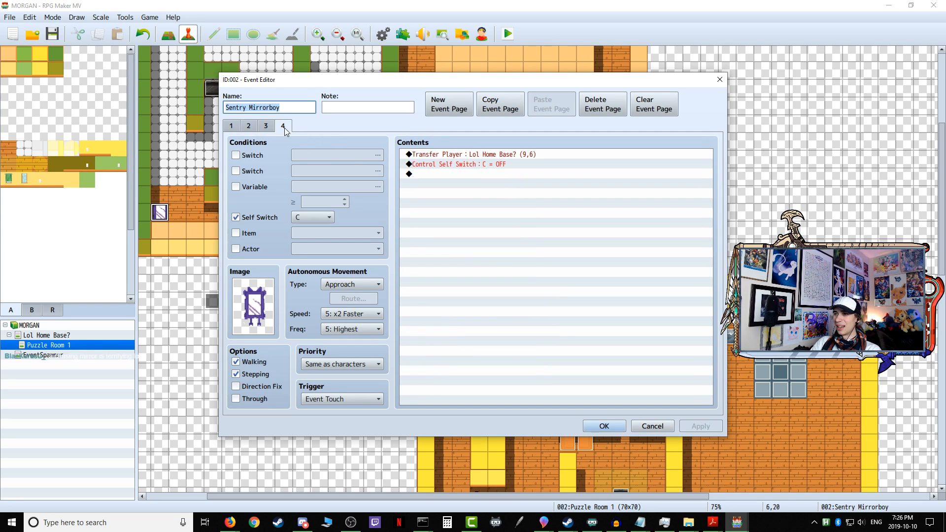
{"action": "left_click", "coordinate": [356, 287]}
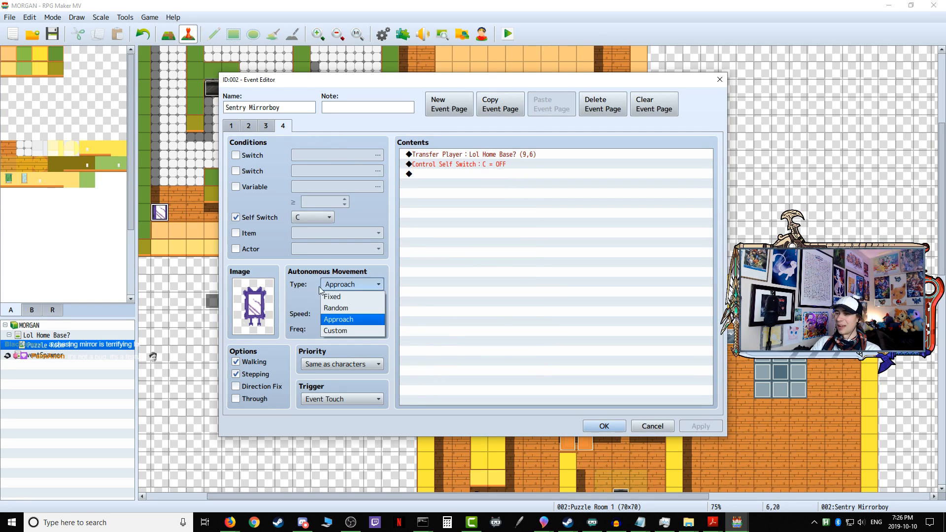
{"action": "left_click", "coordinate": [304, 295]}
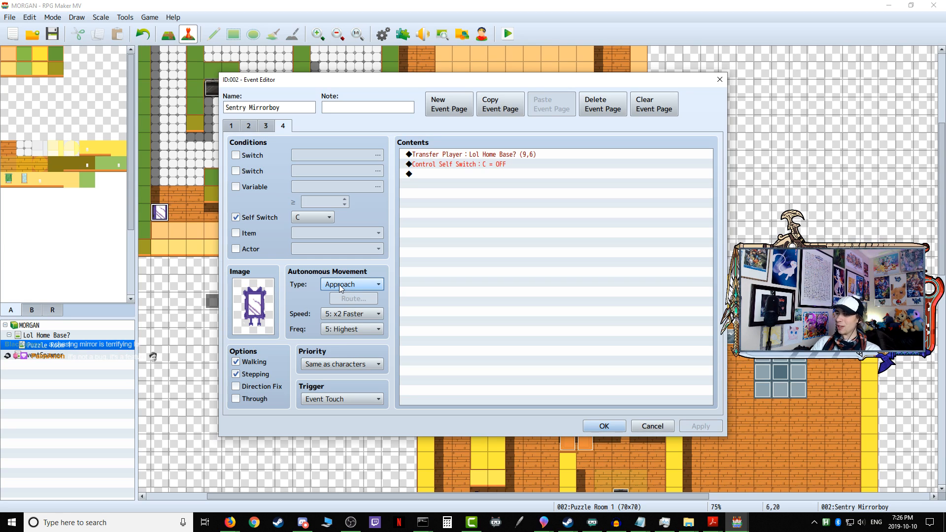
{"action": "left_click", "coordinate": [336, 286]}
{"action": "left_click", "coordinate": [302, 304]}
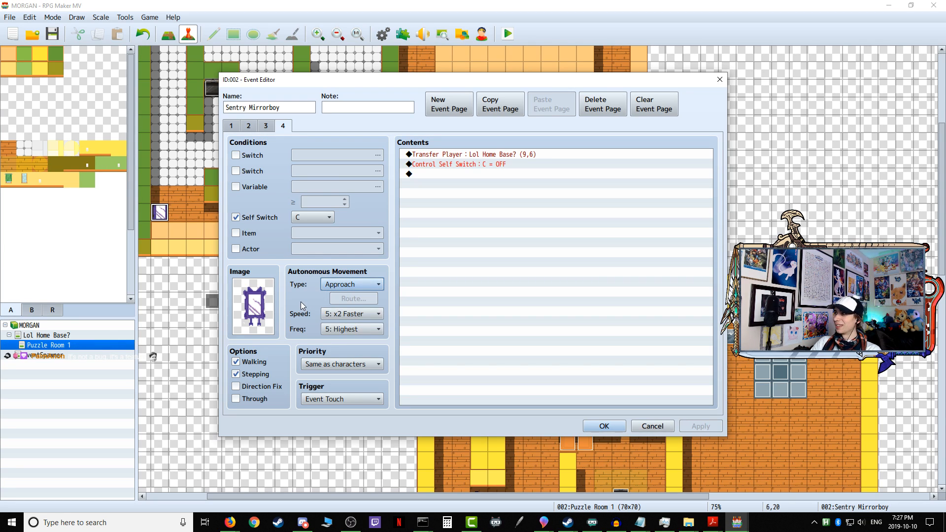
{"action": "left_click", "coordinate": [336, 285]}
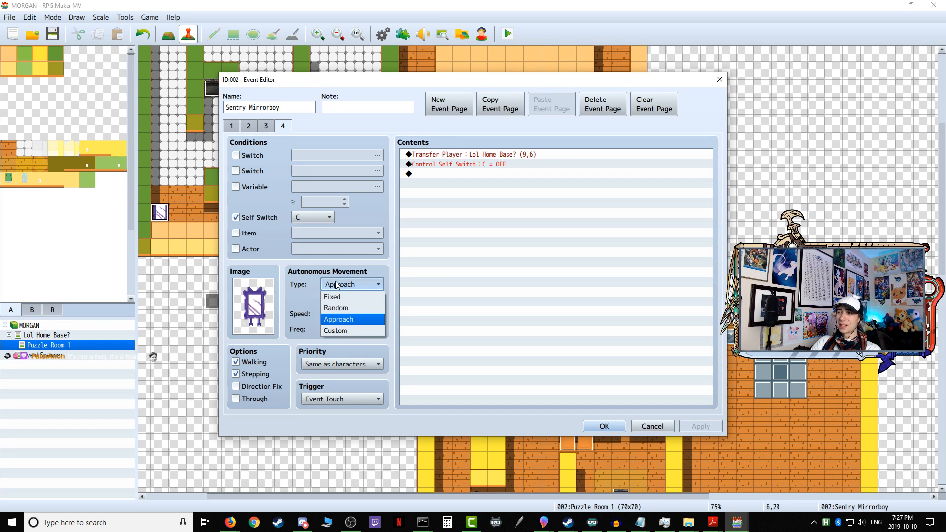
{"action": "left_click", "coordinate": [344, 321]}
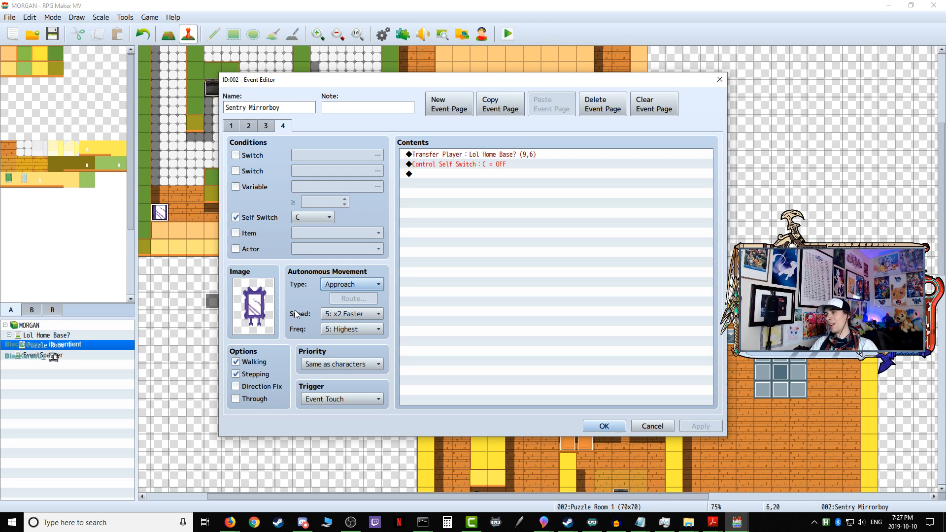
{"action": "left_click", "coordinate": [586, 426]}
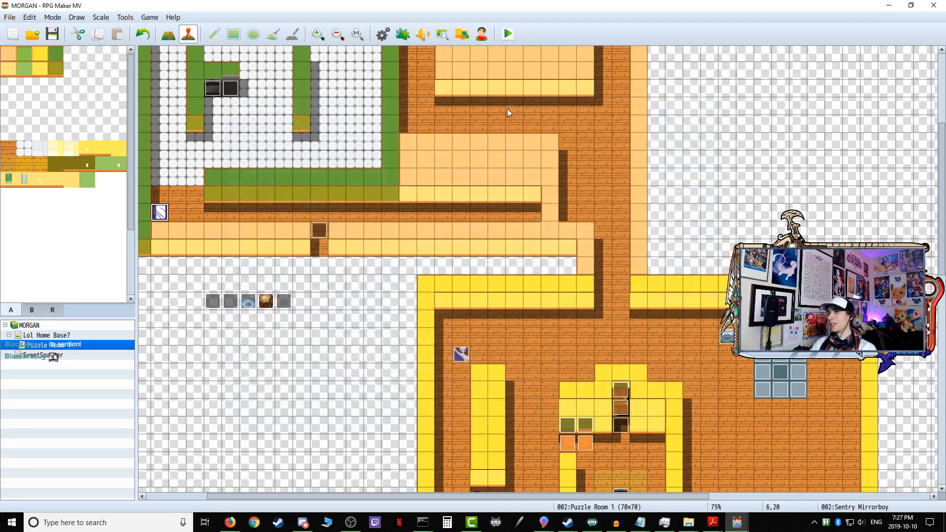
Step: Playtest the entry from the home base through the open door into the first puzzle's corridor
{"action": "left_click", "coordinate": [507, 37]}
{"action": "left_click", "coordinate": [432, 276]}
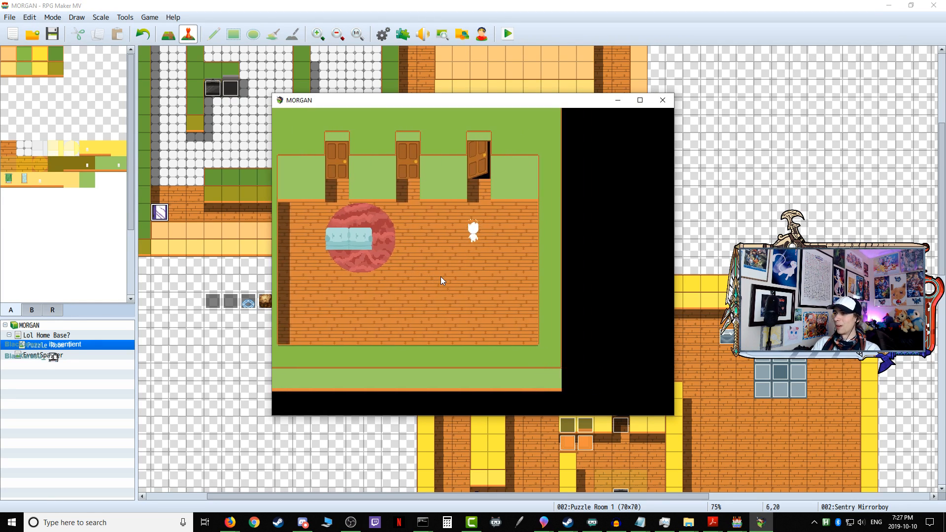
{"action": "key", "text": "Up"}
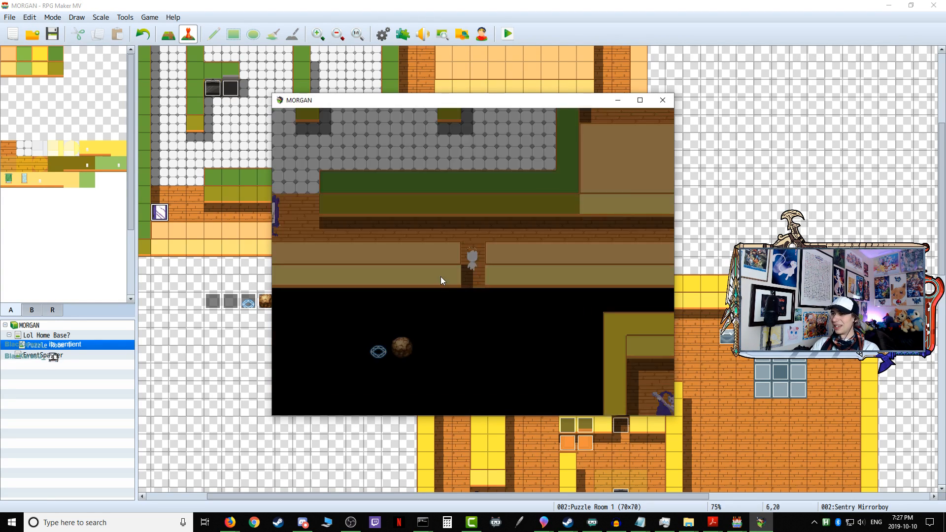
{"action": "key", "text": "Return"}
{"action": "key", "text": "Up"}
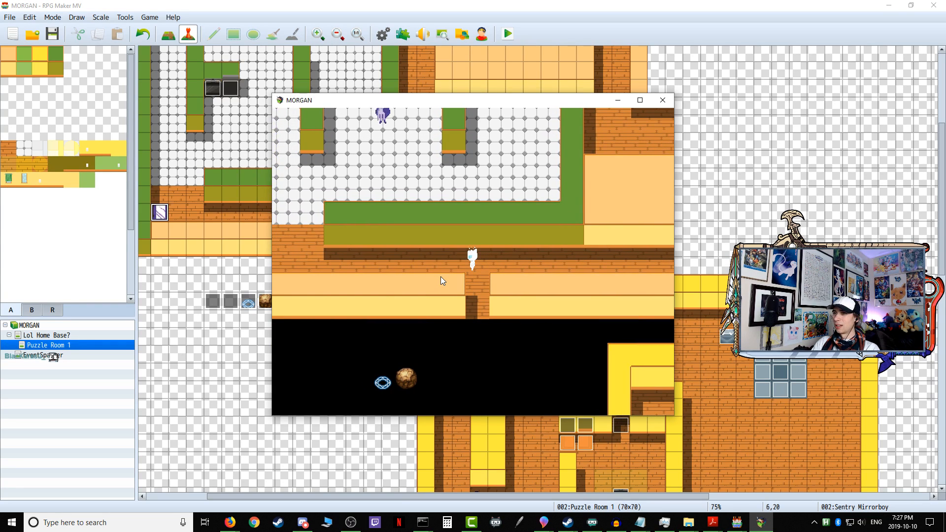
{"action": "left_click", "coordinate": [663, 100]}
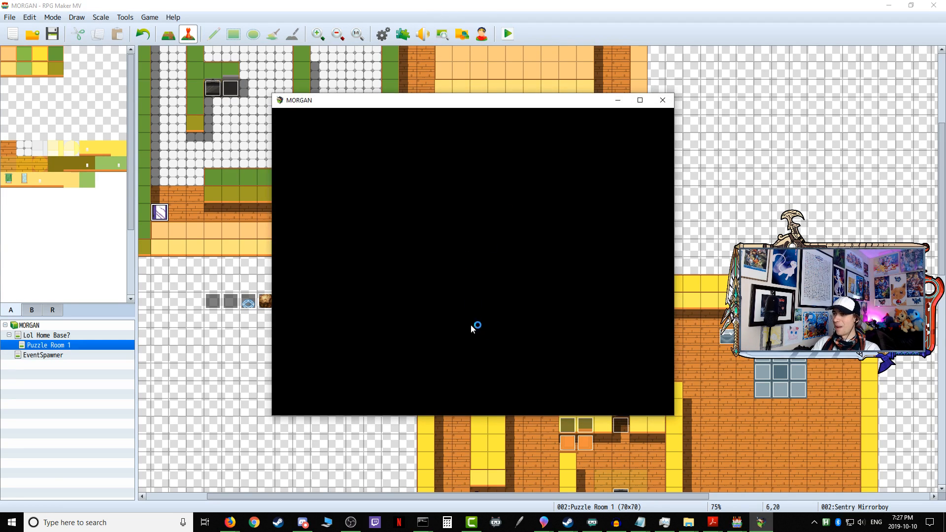
Step: Re-enter the first puzzle and run the player east along the corridor to test the Sentry Mirrorboy's chase, ending the playtest
{"action": "key", "text": "Up"}
{"action": "key", "text": "Right"}
{"action": "key", "text": "Up"}
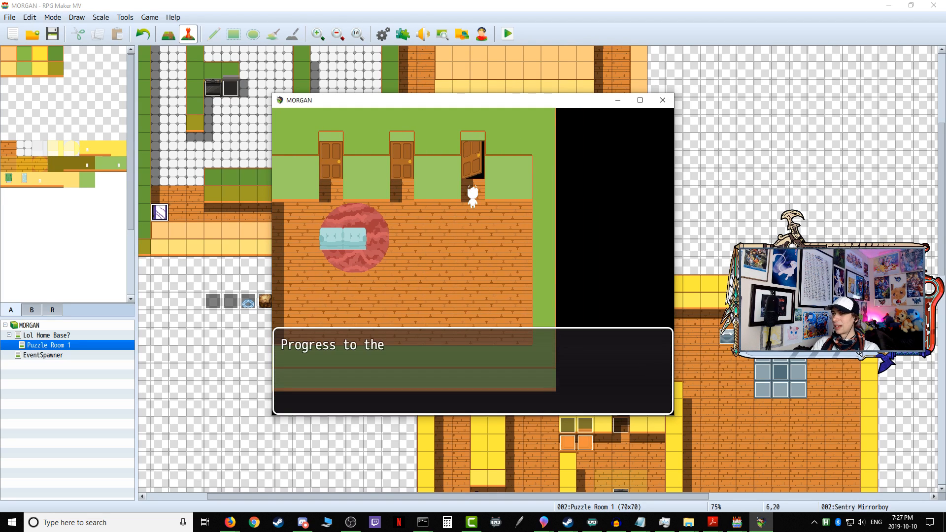
{"action": "key", "text": "Return"}
{"action": "key", "text": "Return"}
{"action": "key", "text": "Up"}
{"action": "key", "text": "Up"}
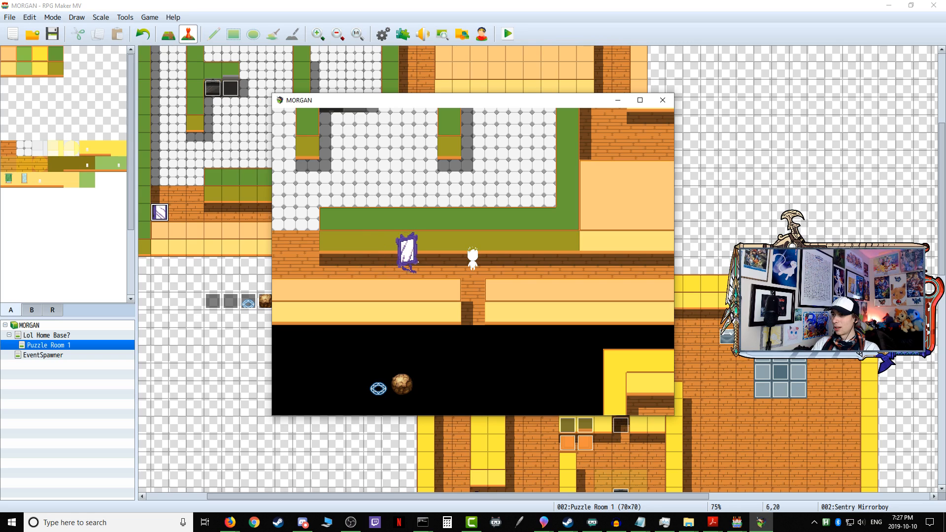
{"action": "key", "text": "Right"}
{"action": "key", "text": "Down"}
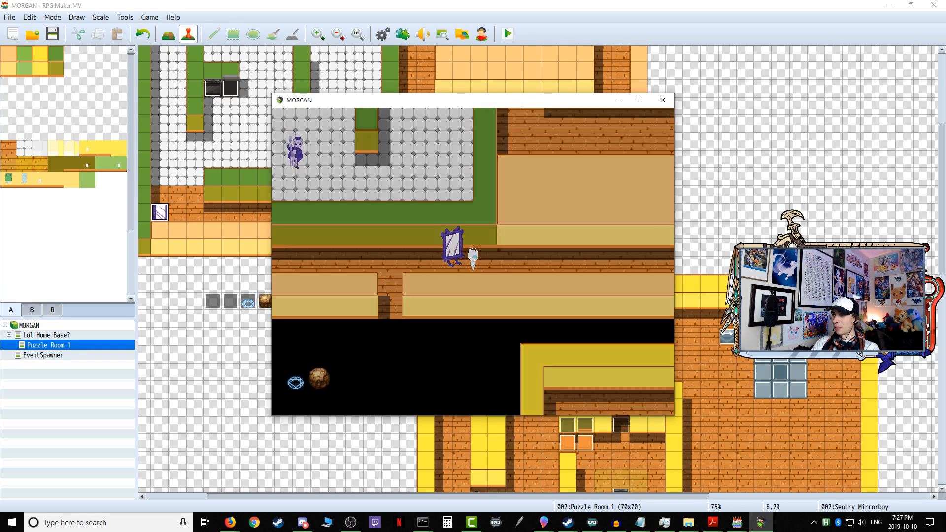
{"action": "left_click", "coordinate": [663, 101]}
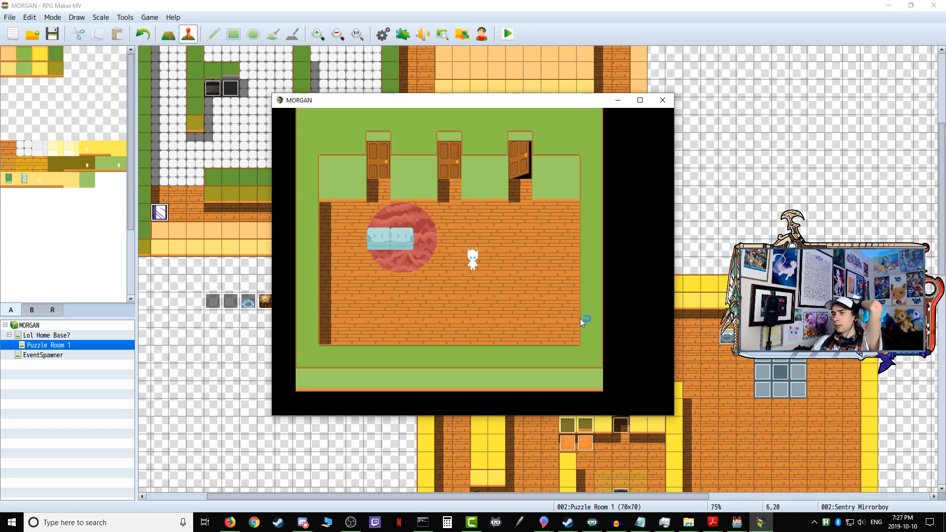
Step: Enter the first puzzle in another playtest and run the player east, then back west, along the corridor past the Sentry Mirrorboy
{"action": "key", "text": "Right"}
{"action": "key", "text": "Up"}
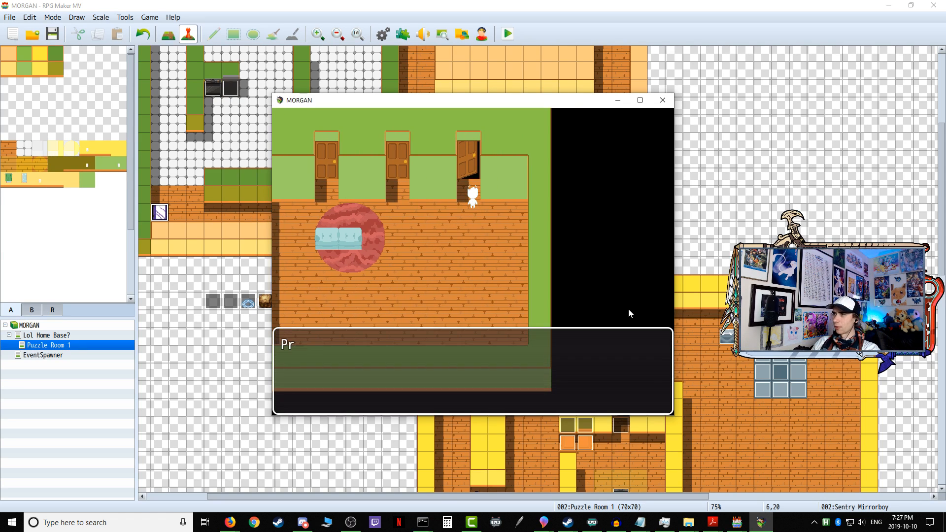
{"action": "key", "text": "Return"}
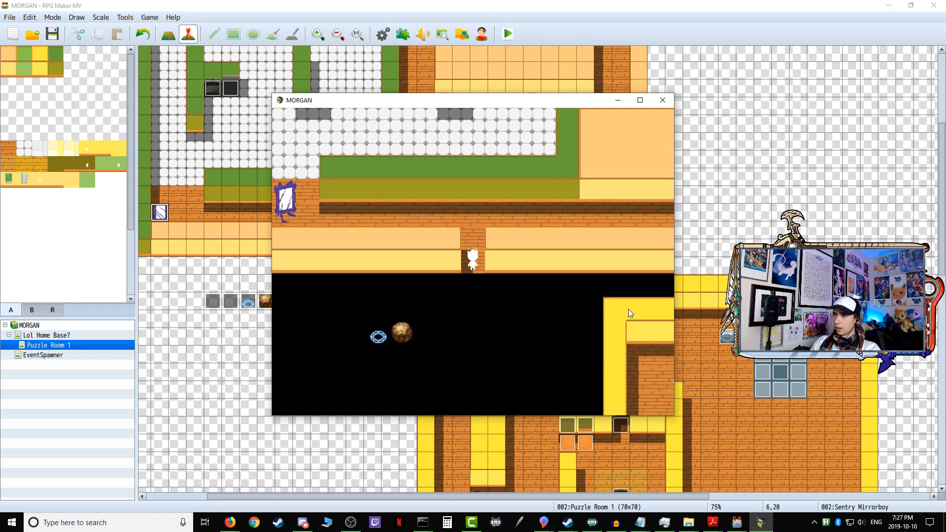
{"action": "key", "text": "Return"}
{"action": "key", "text": "Up"}
{"action": "key", "text": "Right"}
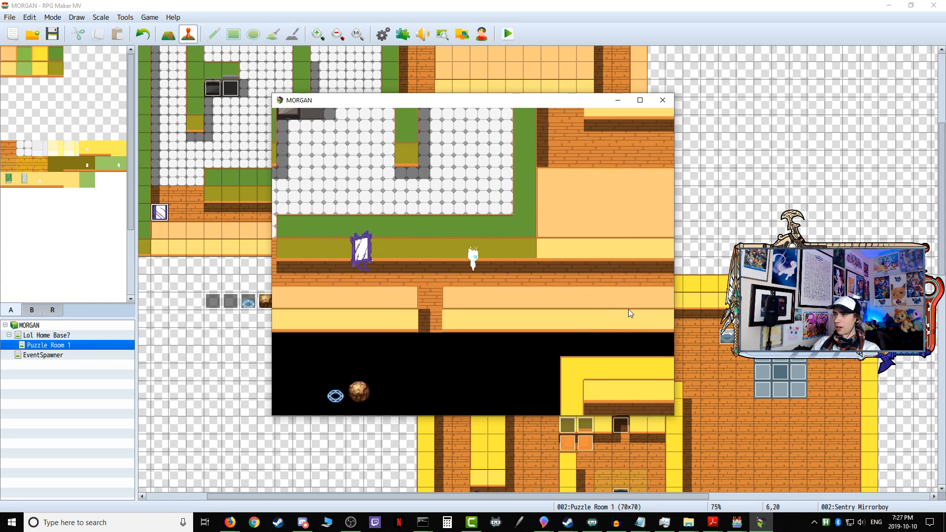
{"action": "key", "text": "Right"}
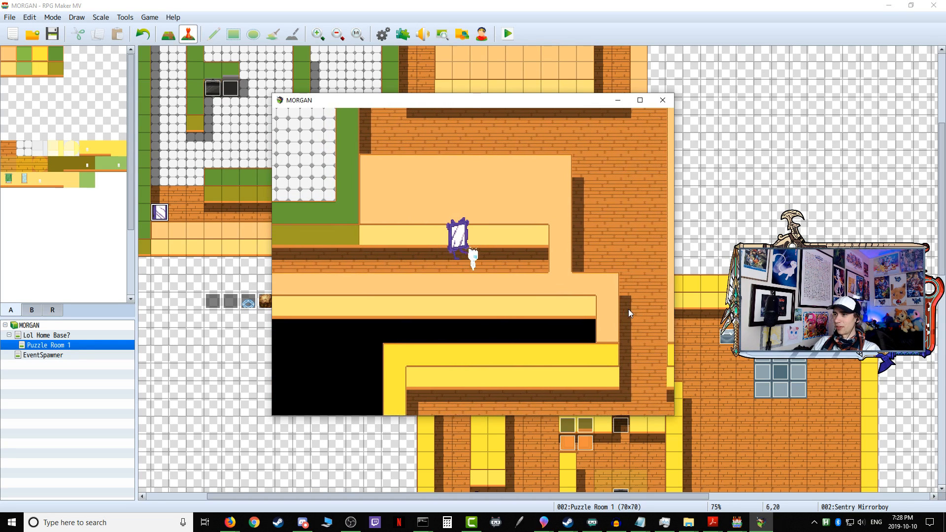
{"action": "key", "text": "Left"}
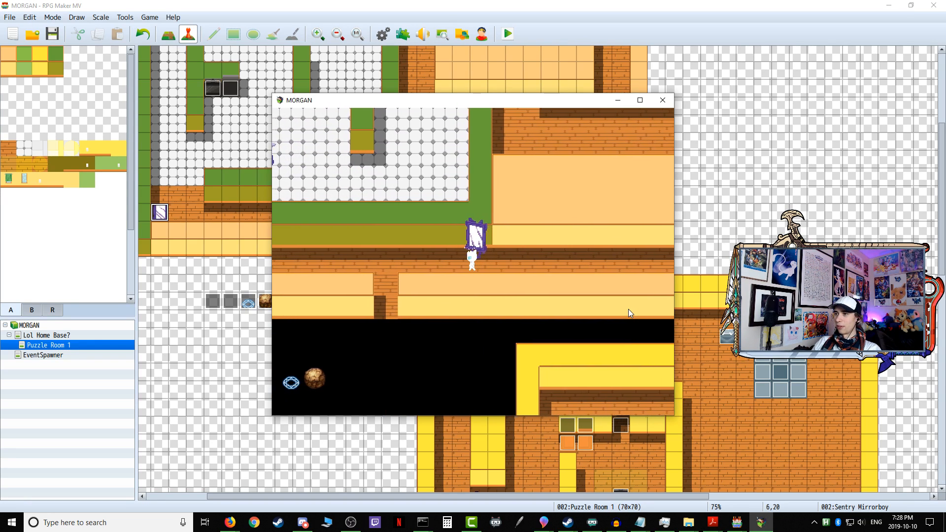
{"action": "key", "text": "Left"}
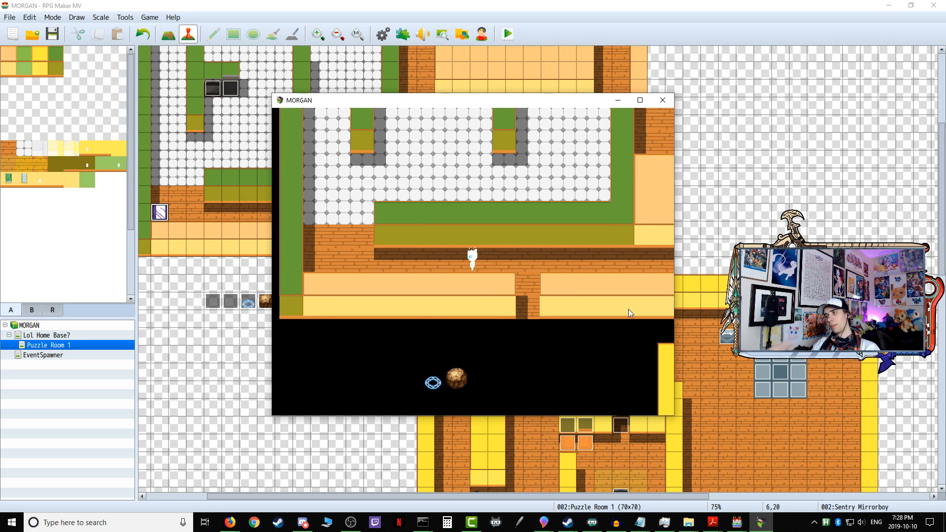
Step: Walk the player from the corridor into the tiled room's southwest entrance to observe both enemies' reactions
{"action": "key", "text": "Up"}
{"action": "key", "text": "Down"}
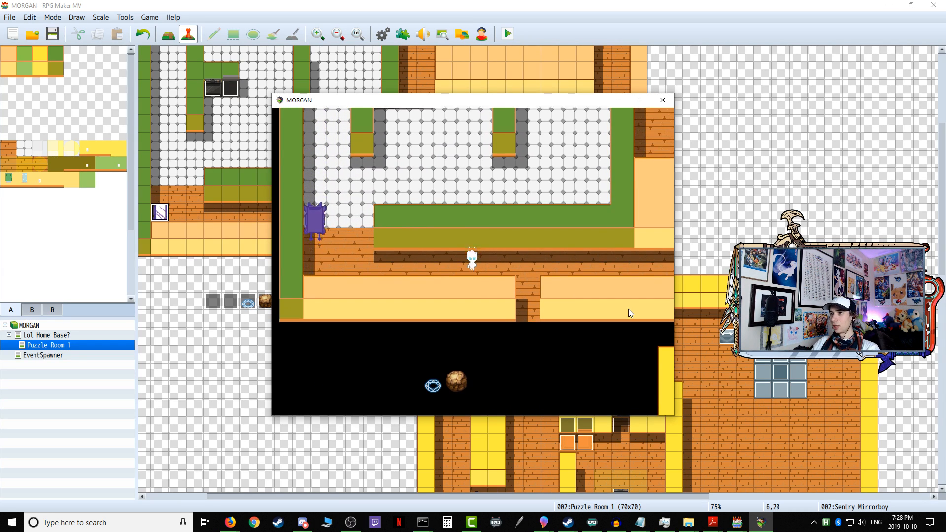
{"action": "key", "text": "Up"}
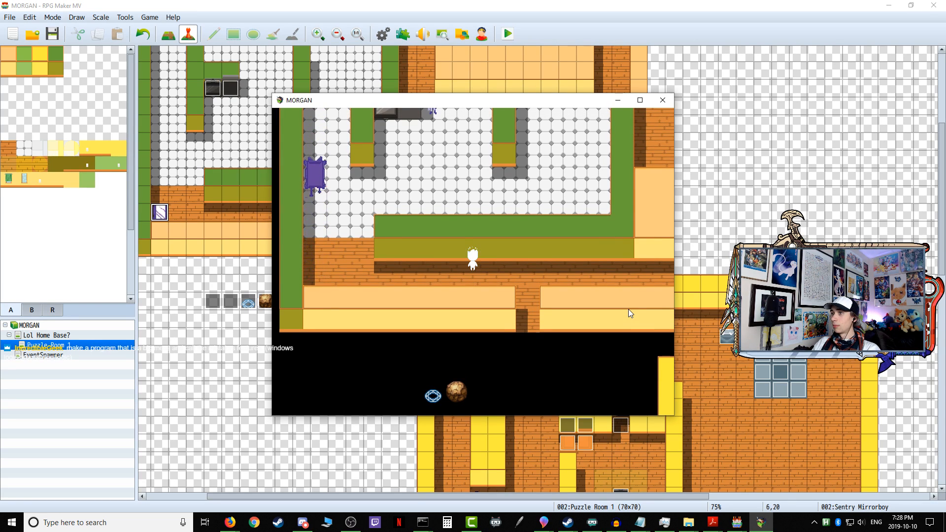
{"action": "key", "text": "Left"}
{"action": "key", "text": "Left"}
{"action": "key", "text": "Up"}
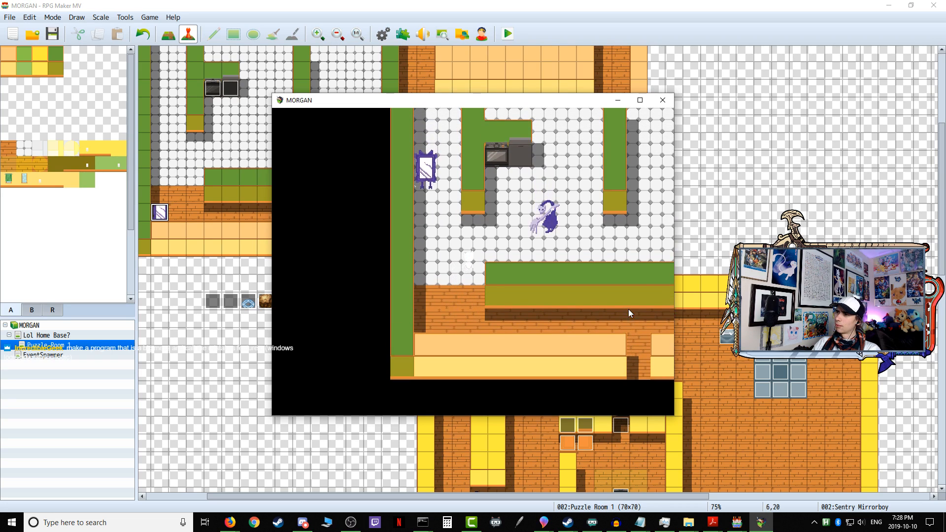
{"action": "key", "text": "Left"}
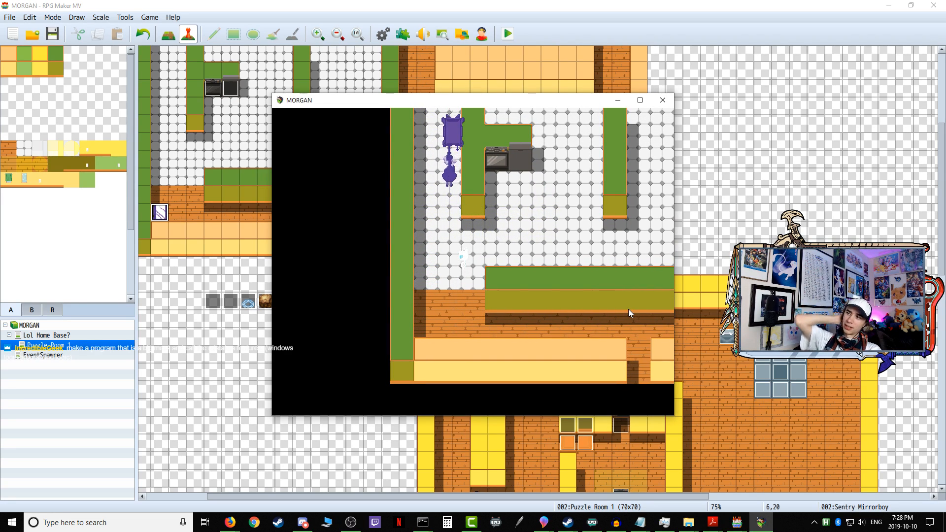
Step: Run the player north through the tiled room and out its north doorway, heading east into the upper corridor
{"action": "key", "text": "Left"}
{"action": "key", "text": "Up"}
{"action": "key", "text": "Up"}
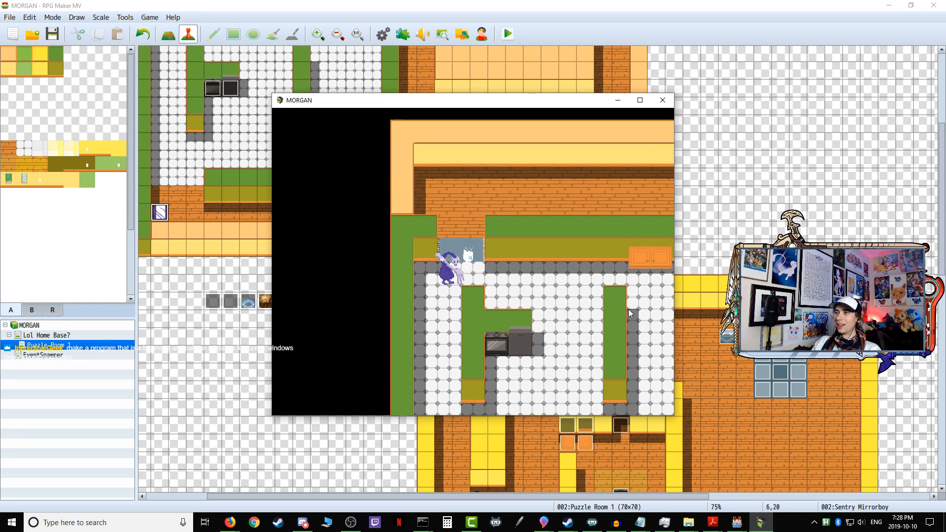
{"action": "key", "text": "Up"}
{"action": "key", "text": "Right"}
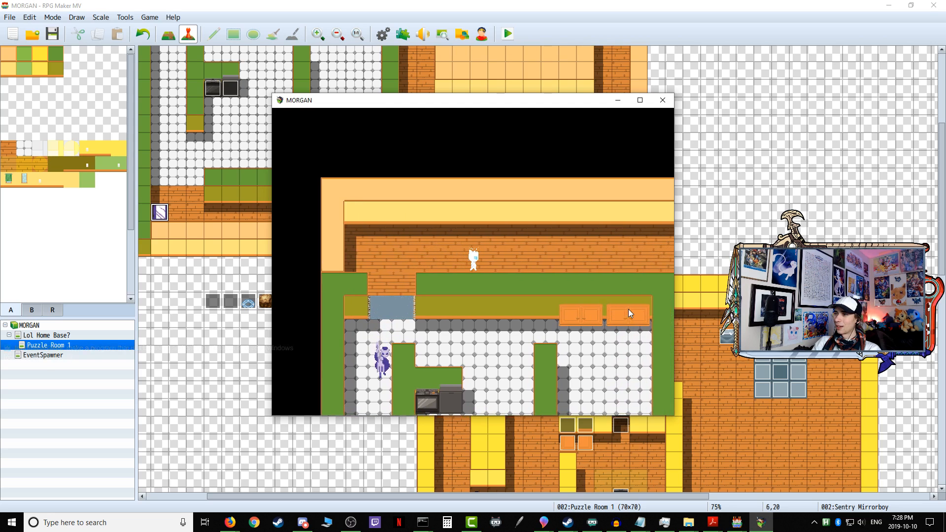
Step: Retreat west from the Sentry Mirrorboy in the upper corridor and head back through the doorway into the tiled room
{"action": "key", "text": "Left"}
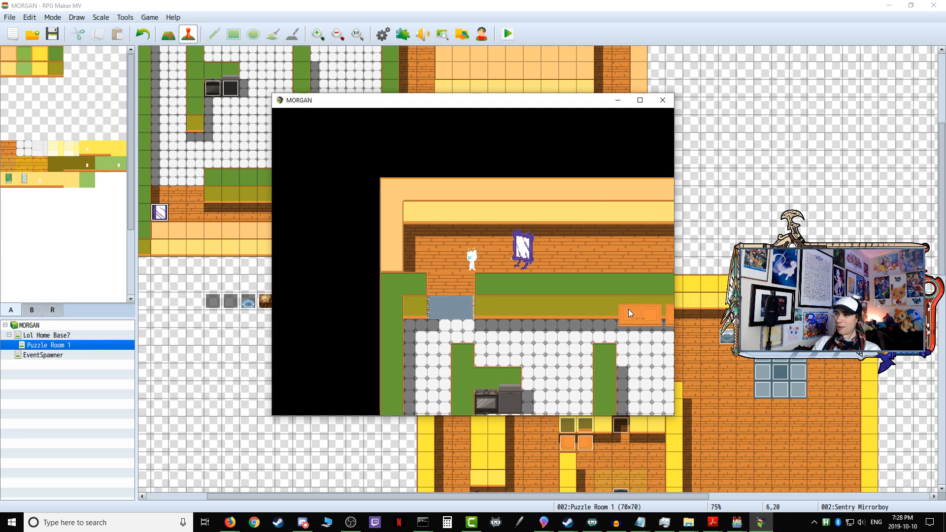
{"action": "key", "text": "Down"}
{"action": "key", "text": "Right"}
{"action": "key", "text": "Up"}
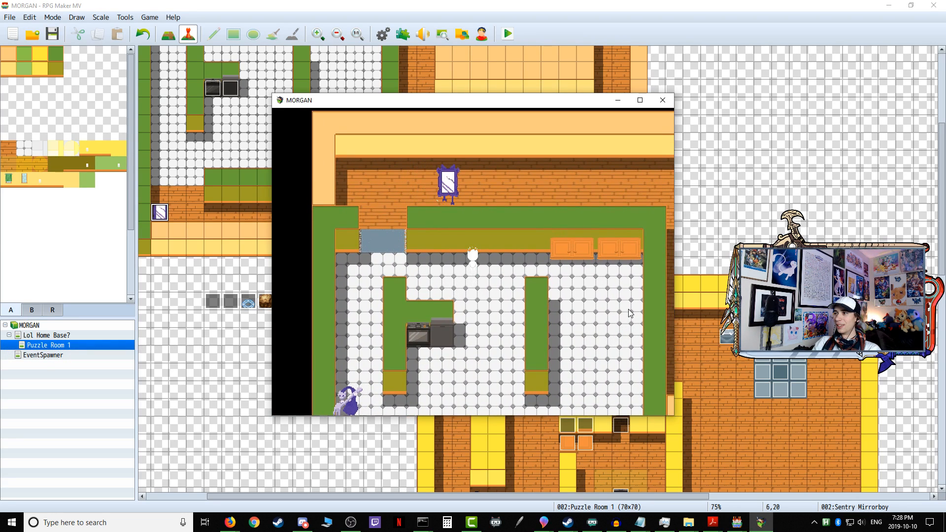
{"action": "key", "text": "Down"}
{"action": "key", "text": "Left"}
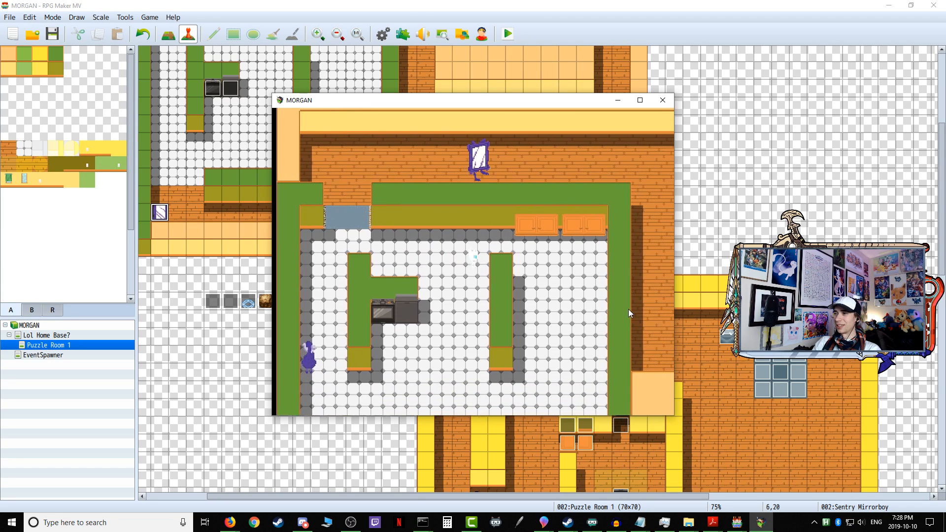
Step: Move the player around the tiled room's middle section and up to the stove and counter to observe the enemies' pathing
{"action": "key", "text": "Up"}
{"action": "key", "text": "Right"}
{"action": "key", "text": "Left"}
{"action": "key", "text": "Down"}
{"action": "key", "text": "Down"}
{"action": "key", "text": "Right"}
{"action": "key", "text": "Left"}
{"action": "key", "text": "Up"}
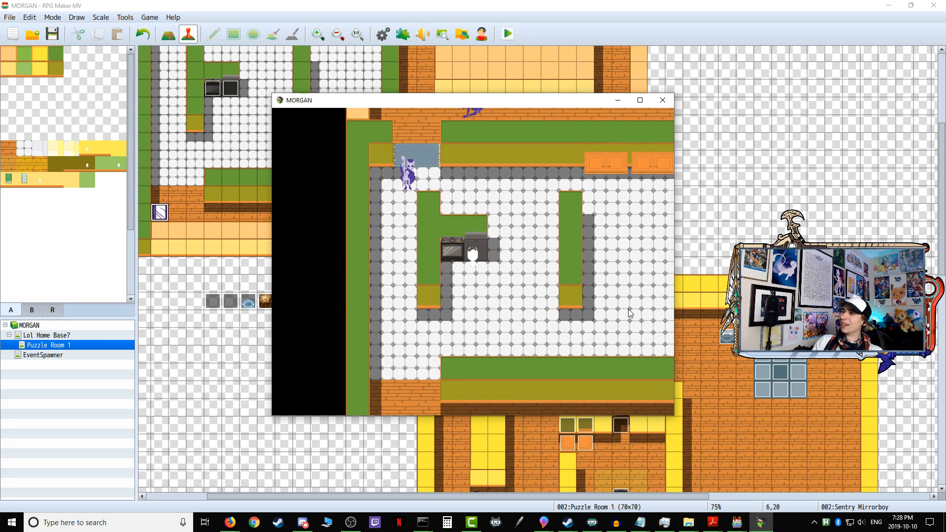
Step: Run the player from the counter to the tiled room's north side and back southwest to test both enemies' chase
{"action": "key", "text": "Right"}
{"action": "key", "text": "Up"}
{"action": "key", "text": "Left"}
{"action": "key", "text": "Right"}
{"action": "key", "text": "Down"}
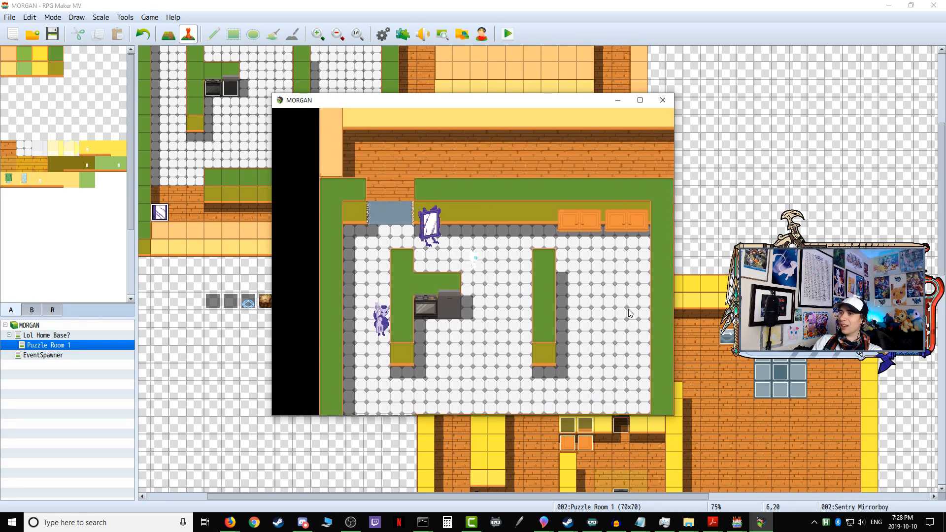
{"action": "key", "text": "Down"}
{"action": "key", "text": "Left"}
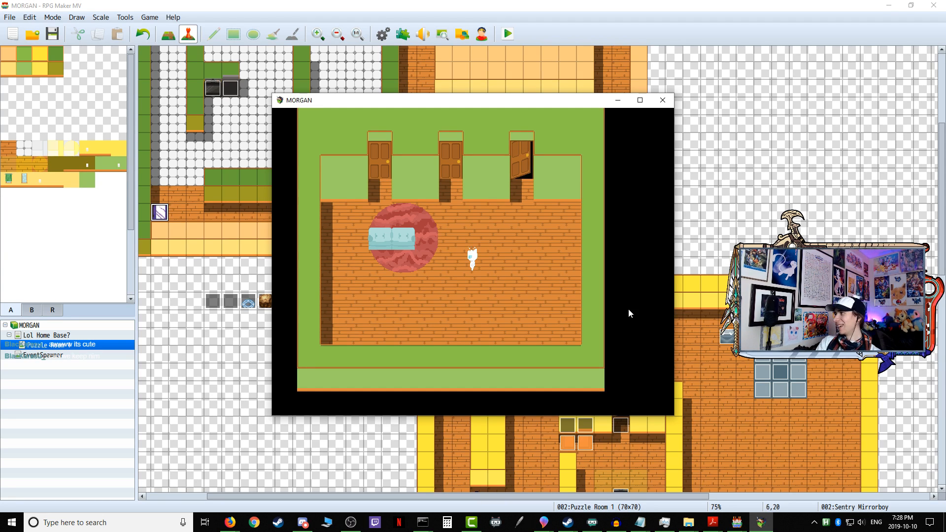
Step: Walk the player around the home base and re-enter the first puzzle through the open door
{"action": "key", "text": "Right"}
{"action": "key", "text": "Up"}
{"action": "key", "text": "Left"}
{"action": "key", "text": "Down"}
{"action": "key", "text": "Right"}
{"action": "key", "text": "Up"}
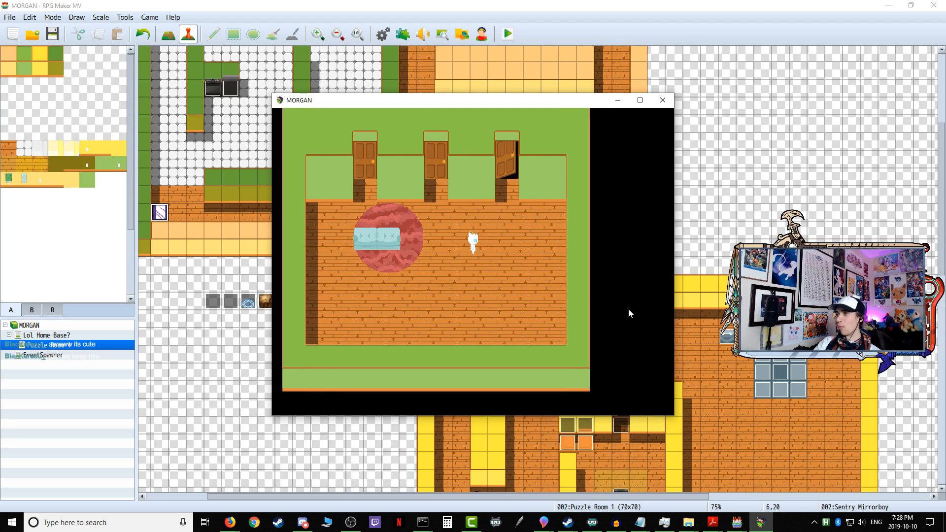
{"action": "key", "text": "Up"}
{"action": "key", "text": "Return"}
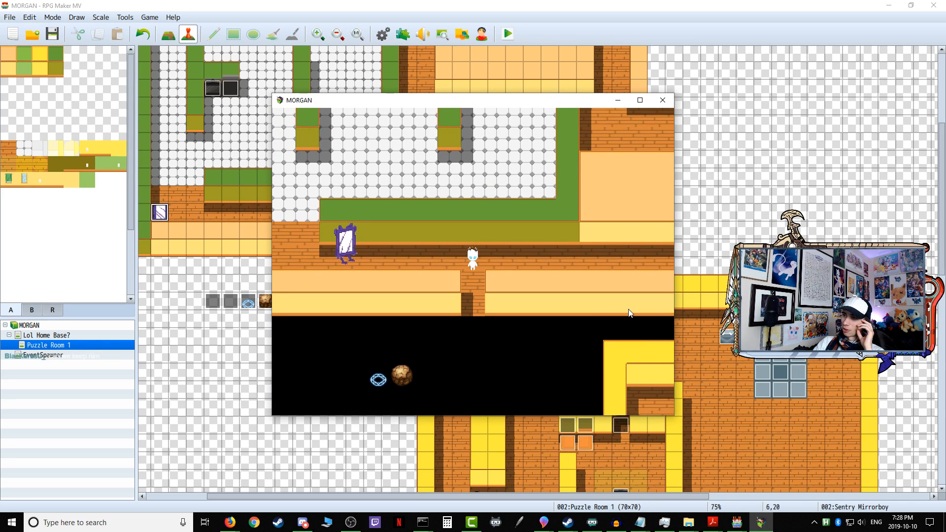
Step: Test the Sentry Mirrorboy again by moving east in the entry corridor, then re-enter the first puzzle from the home base
{"action": "key", "text": "Right"}
{"action": "key", "text": "Up"}
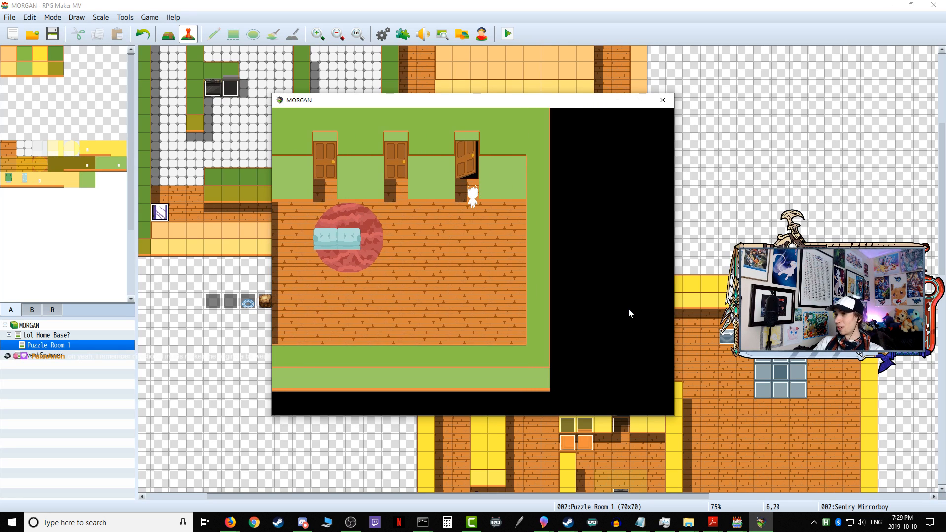
{"action": "key", "text": "Return"}
{"action": "key", "text": "Return"}
{"action": "key", "text": "Up"}
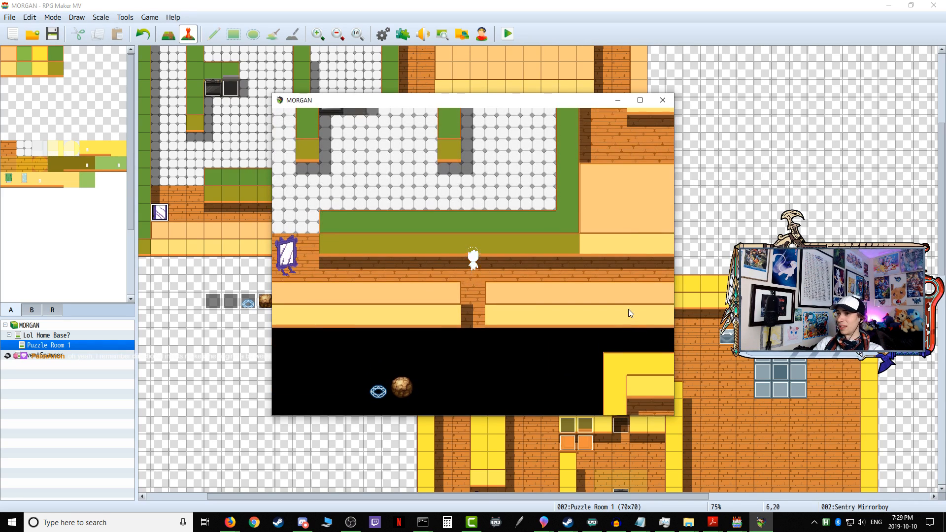
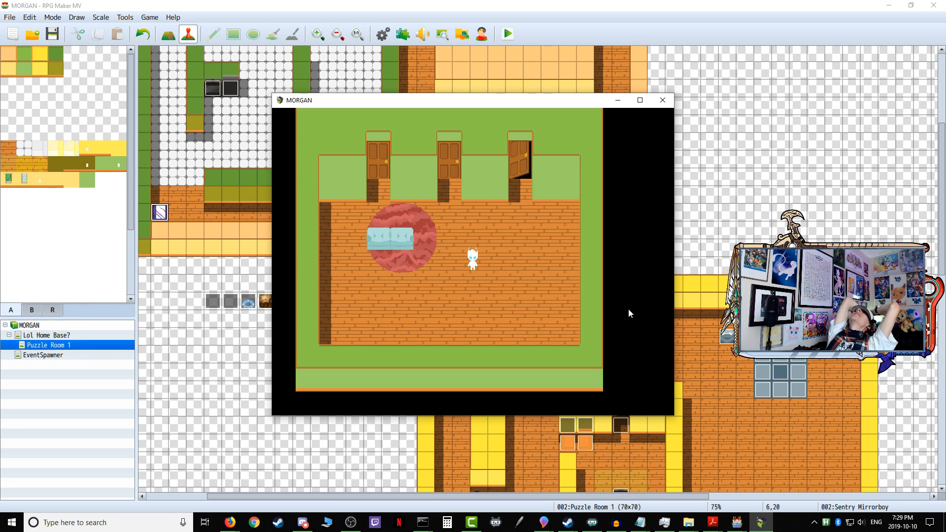
Step: Re-enter the first puzzle from the home base, then run the player west along the entry corridor and north into the tiled room
{"action": "key", "text": "Up"}
{"action": "key", "text": "Right"}
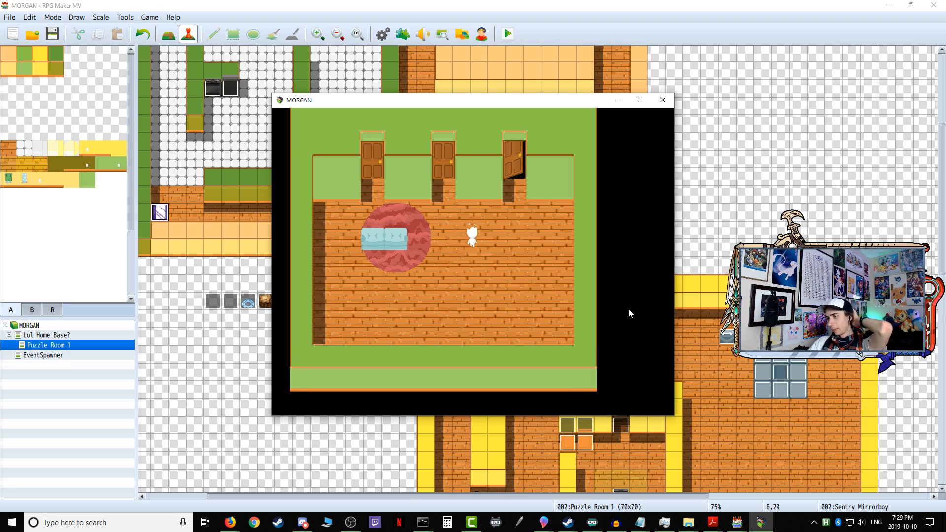
{"action": "key", "text": "Return"}
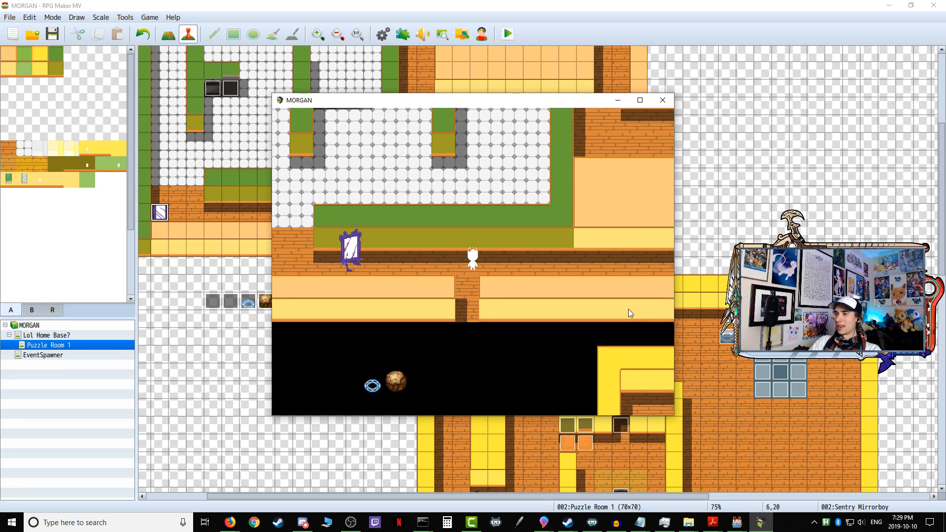
{"action": "key", "text": "Down"}
{"action": "key", "text": "Left"}
{"action": "key", "text": "Up"}
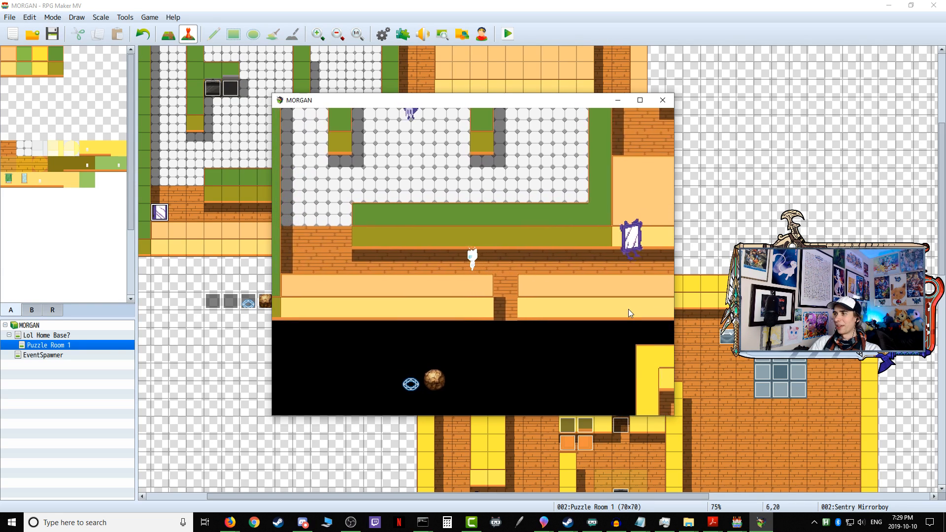
{"action": "key", "text": "Left"}
{"action": "key", "text": "Up"}
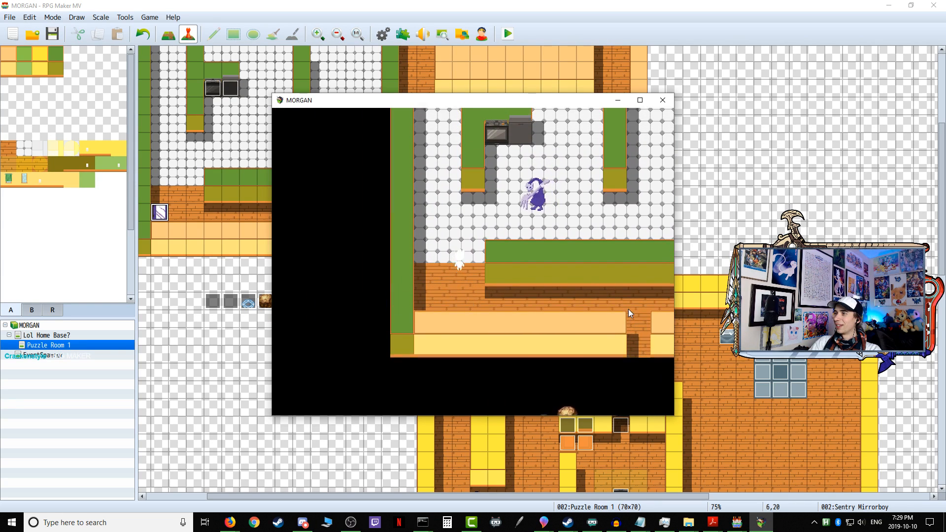
Step: Move the player along the tiled room's south side and back down into the entry corridor to observe both enemies' patrols
{"action": "key", "text": "Left"}
{"action": "key", "text": "Right"}
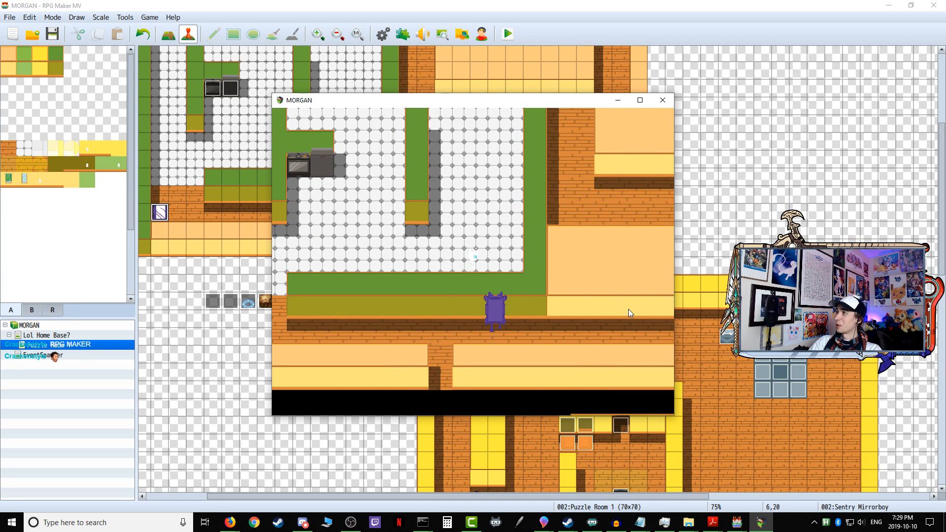
{"action": "key", "text": "Left"}
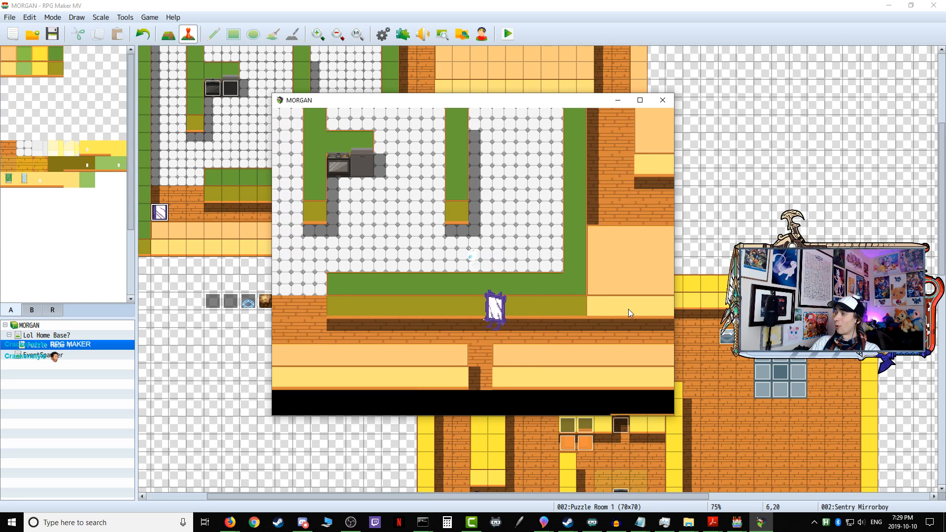
{"action": "key", "text": "Left"}
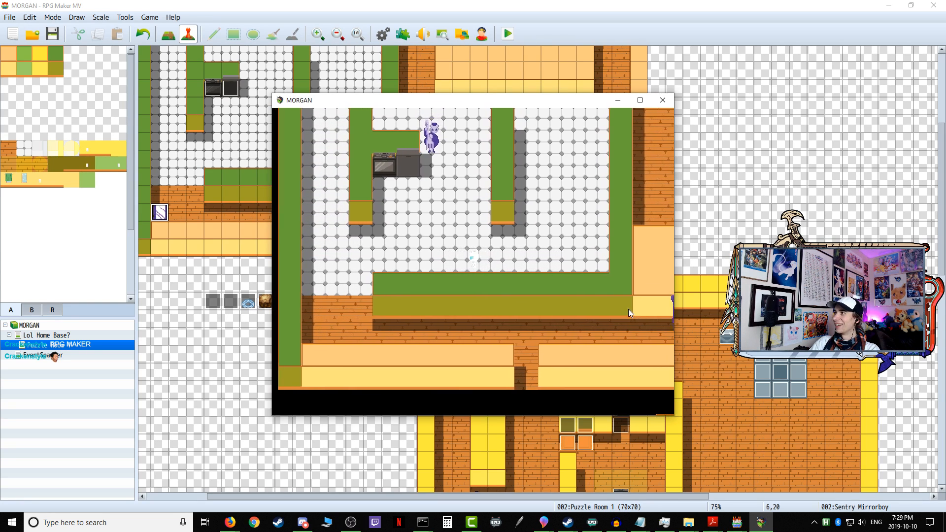
{"action": "key", "text": "Down"}
{"action": "key", "text": "Left"}
{"action": "key", "text": "Right"}
{"action": "key", "text": "Left"}
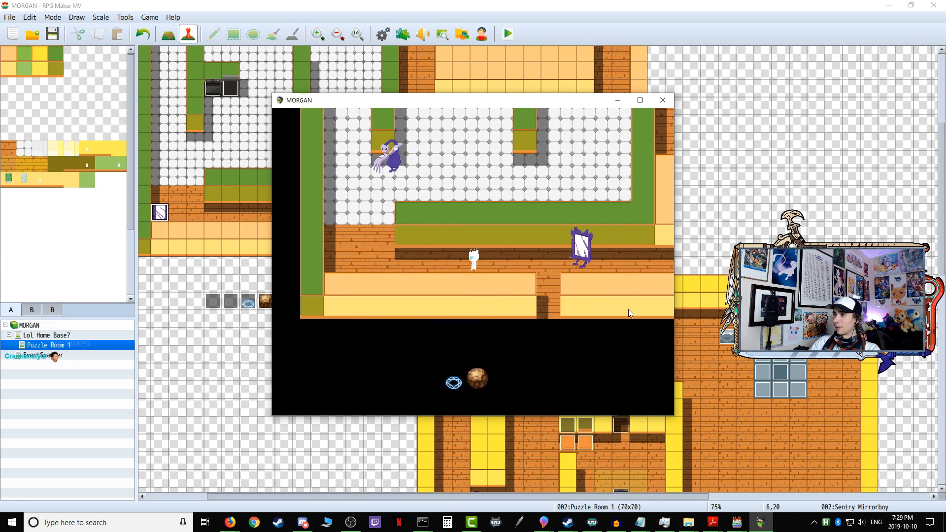
Step: Run the player from the corridor back up into the tiled room and east below the stove to test the mirror enemy's chase
{"action": "key", "text": "Up"}
{"action": "key", "text": "Up"}
{"action": "key", "text": "Right"}
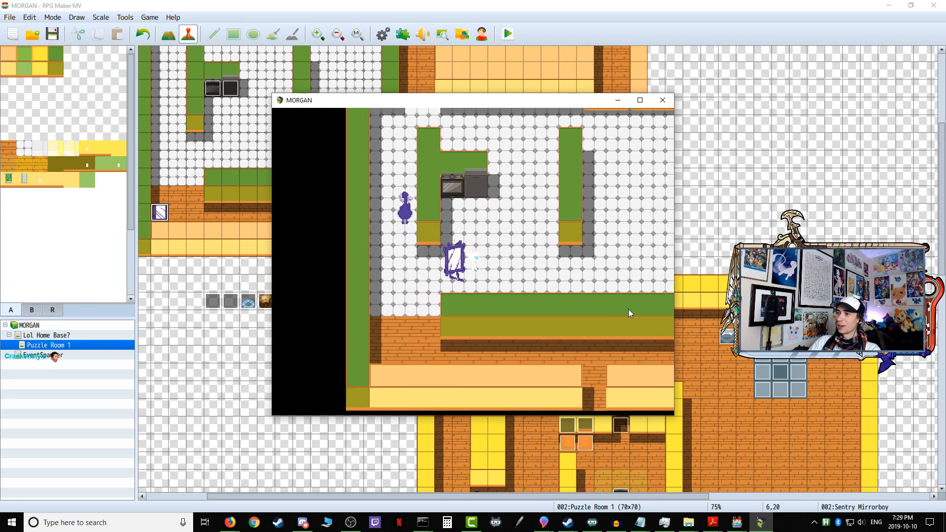
{"action": "key", "text": "Right"}
{"action": "key", "text": "Up"}
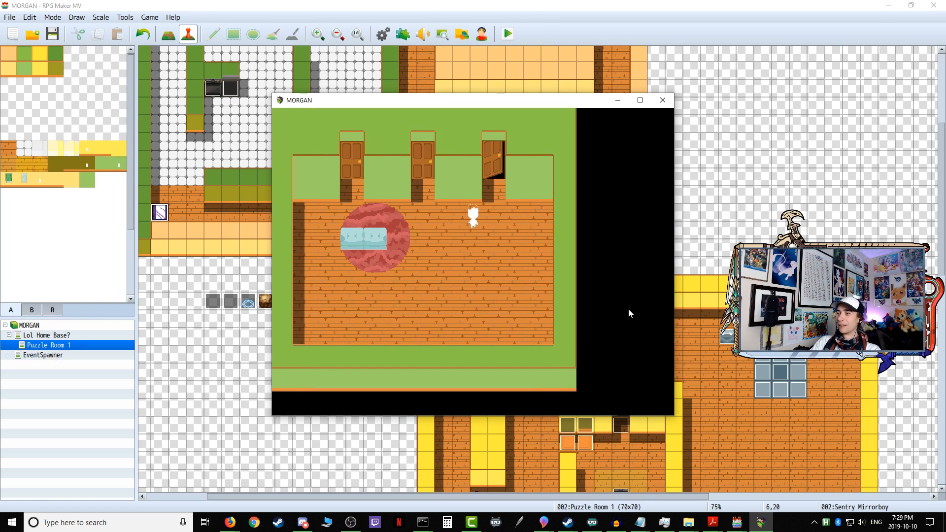
Step: Test the Sentry Mirrorboy's detection at the corridor doorway by entering the first puzzle twice and walking north into its path
{"action": "key", "text": "Return"}
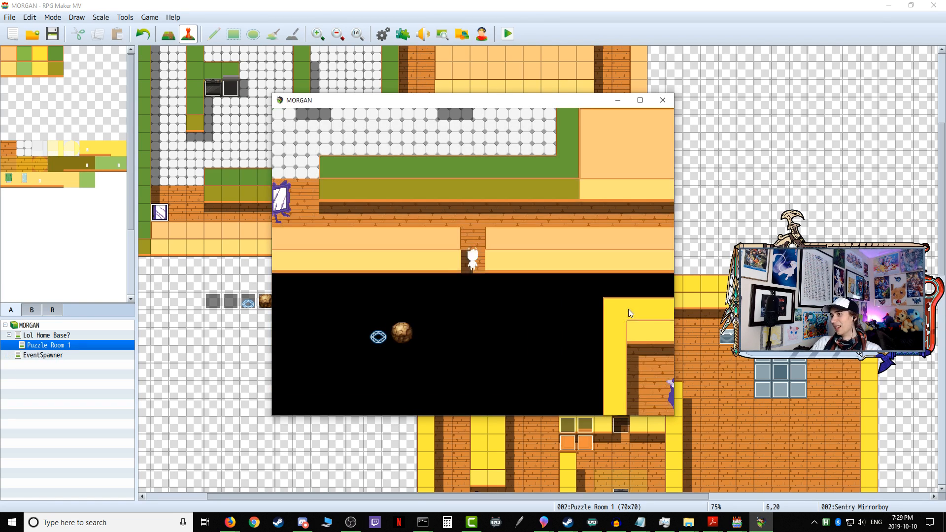
{"action": "key", "text": "Up"}
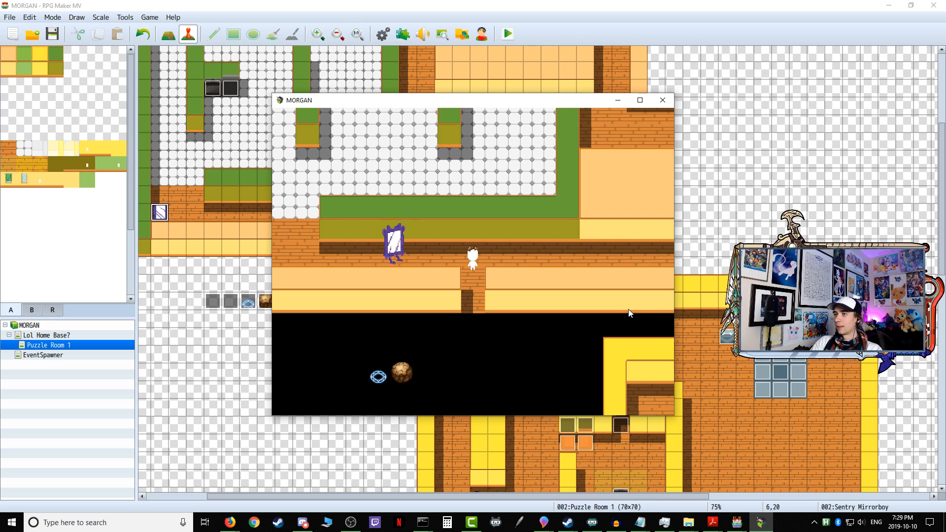
{"action": "key", "text": "Down"}
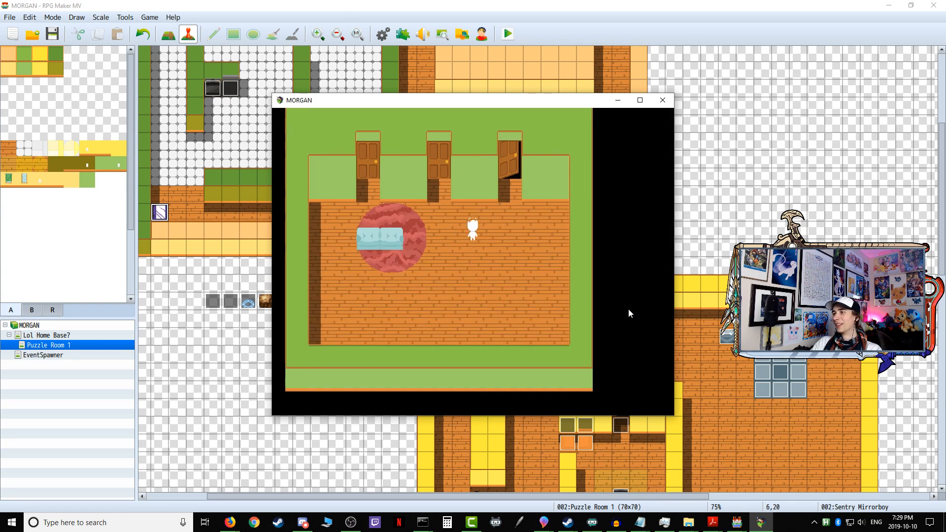
{"action": "key", "text": "Return"}
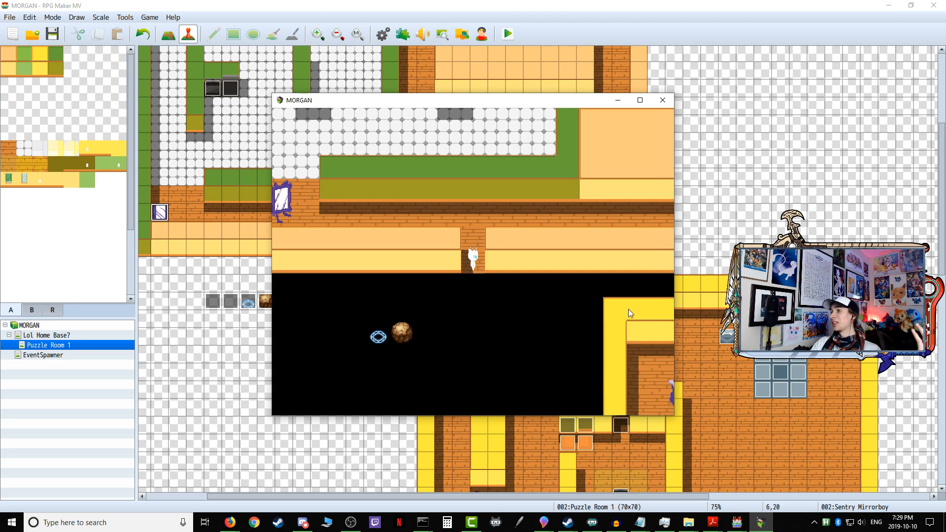
{"action": "key", "text": "Up"}
{"action": "key", "text": "Up"}
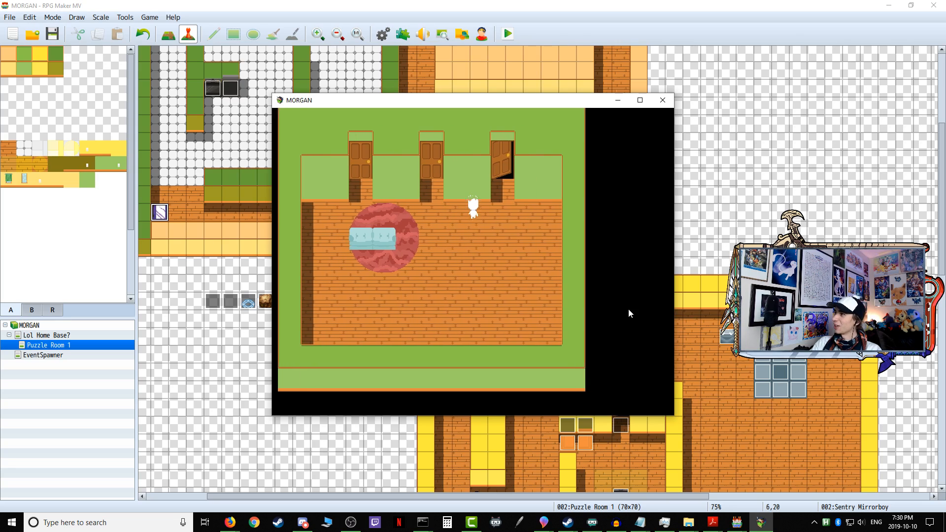
Step: Enter the first puzzle again and step in and out of the doorway to dodge the patrolling Sentry Mirrorboy
{"action": "key", "text": "Return"}
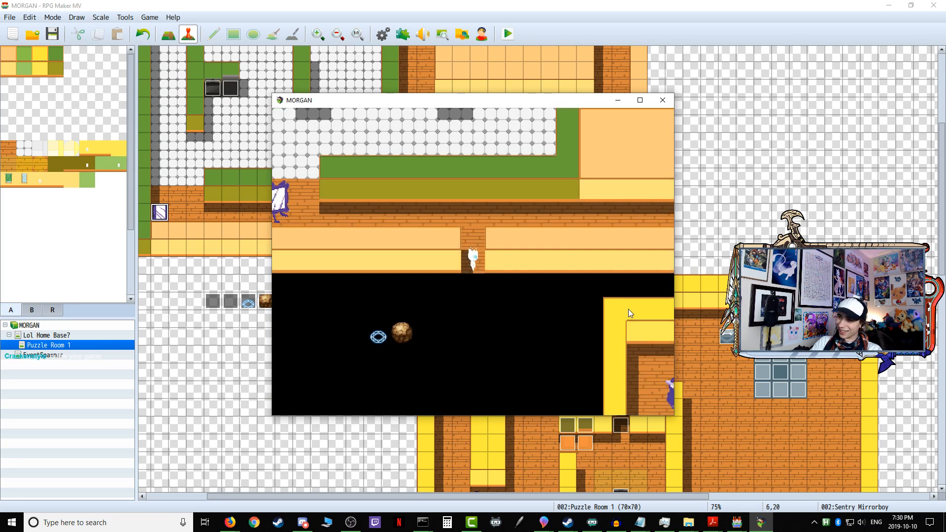
{"action": "key", "text": "Up"}
{"action": "key", "text": "Up"}
{"action": "key", "text": "Up"}
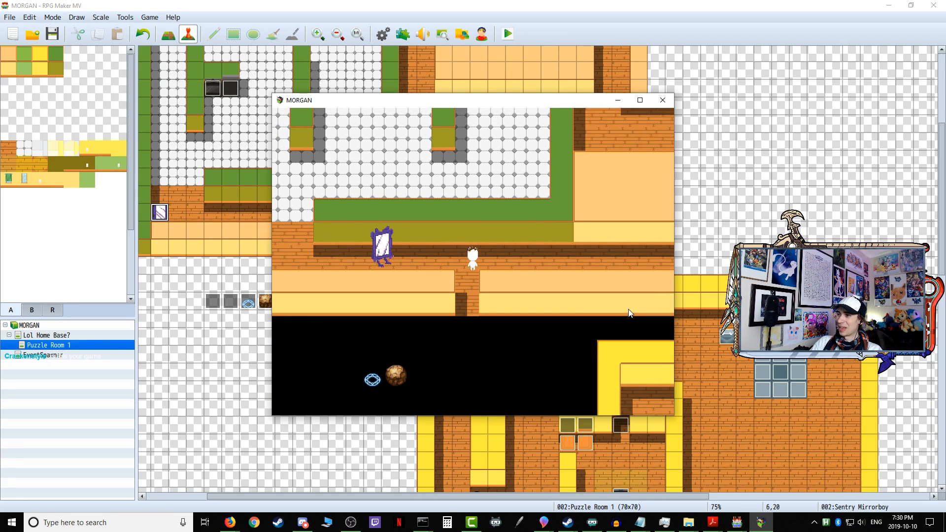
{"action": "key", "text": "Down"}
{"action": "key", "text": "Left"}
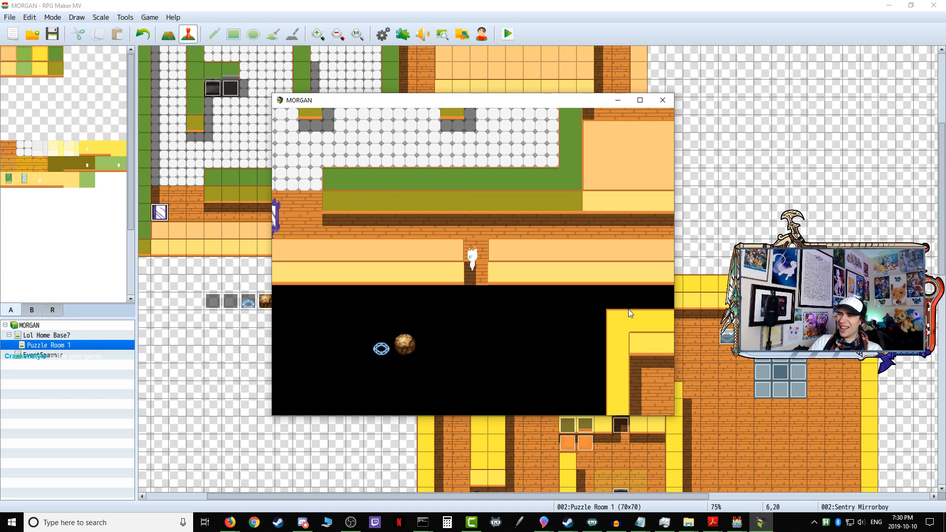
{"action": "key", "text": "Up"}
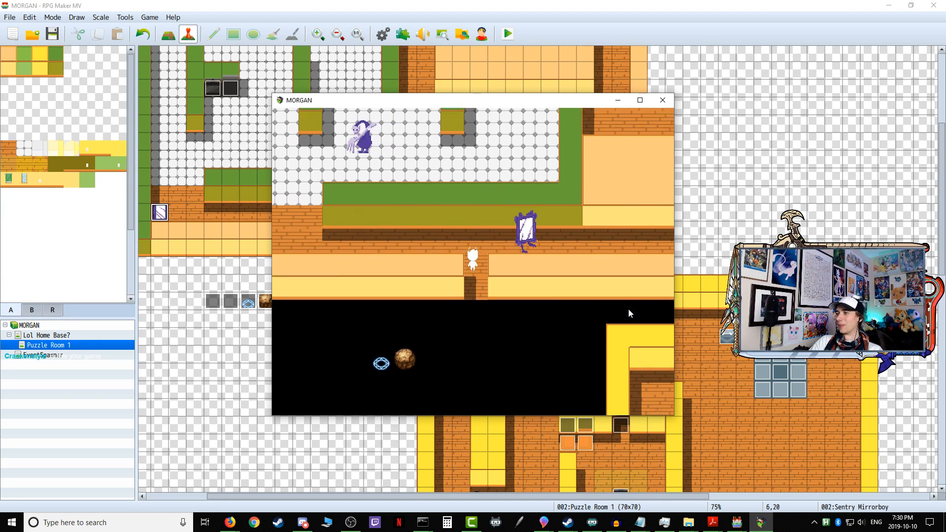
Step: Run the player west along the entry corridor to the tiled room's entrance
{"action": "key", "text": "Up"}
{"action": "key", "text": "Left"}
{"action": "key", "text": "Left"}
{"action": "key", "text": "Left"}
{"action": "key", "text": "Left"}
{"action": "key", "text": "Left"}
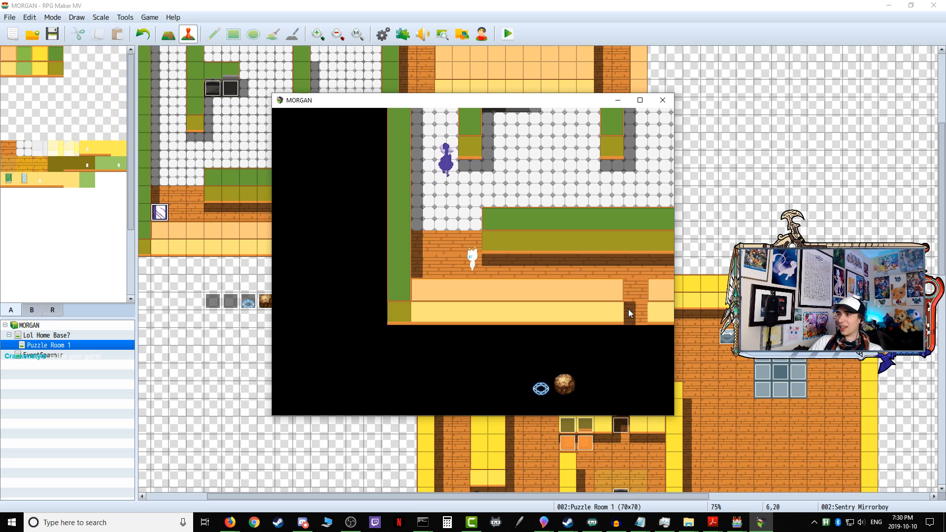
Step: Move the player up into the tiled room and east along its south side, then edge back west
{"action": "key", "text": "Up"}
{"action": "key", "text": "Up"}
{"action": "key", "text": "Up"}
{"action": "key", "text": "Right"}
{"action": "key", "text": "Right"}
{"action": "key", "text": "Right"}
{"action": "key", "text": "Right"}
{"action": "key", "text": "Right"}
{"action": "key", "text": "Right"}
{"action": "key", "text": "Right"}
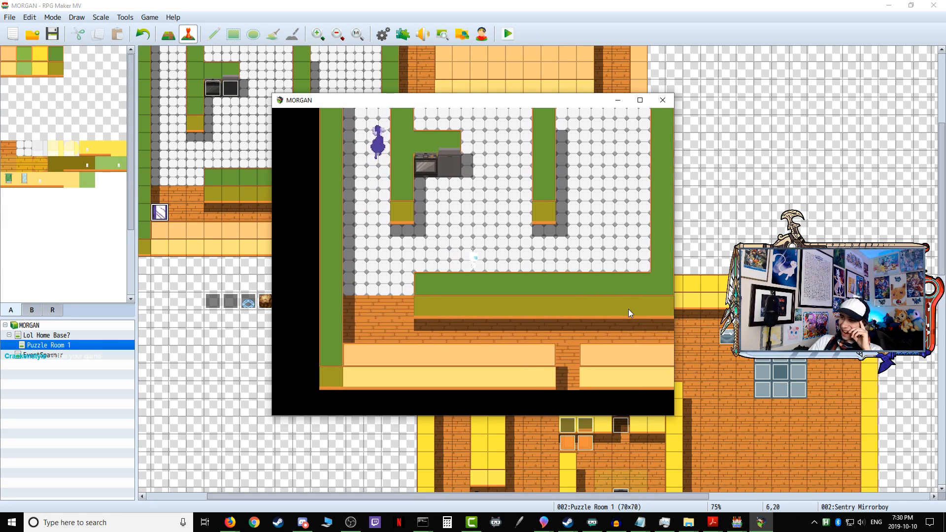
{"action": "key", "text": "Left"}
{"action": "key", "text": "Left"}
{"action": "key", "text": "Left"}
{"action": "key", "text": "Left"}
{"action": "key", "text": "Left"}
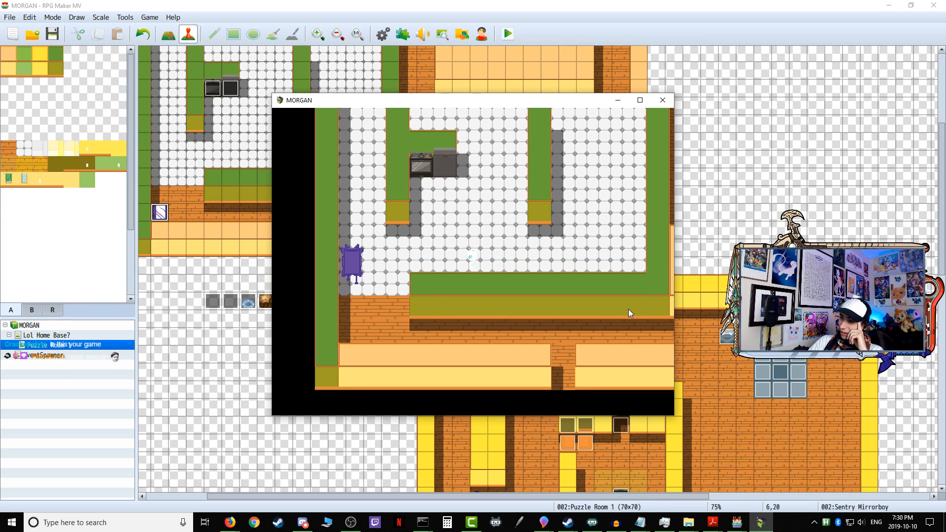
Step: Move the player up into the tiled room's middle section and beside its eastern divider to observe both enemies' pathing
{"action": "key", "text": "Up"}
{"action": "key", "text": "Up"}
{"action": "key", "text": "Up"}
{"action": "key", "text": "Right"}
{"action": "key", "text": "Down"}
{"action": "key", "text": "Down"}
{"action": "key", "text": "Down"}
{"action": "key", "text": "Down"}
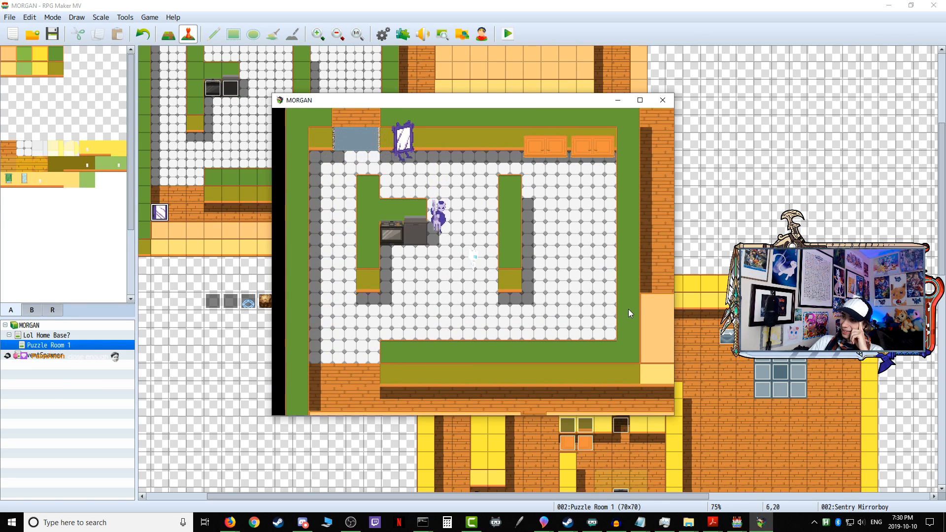
{"action": "key", "text": "Up"}
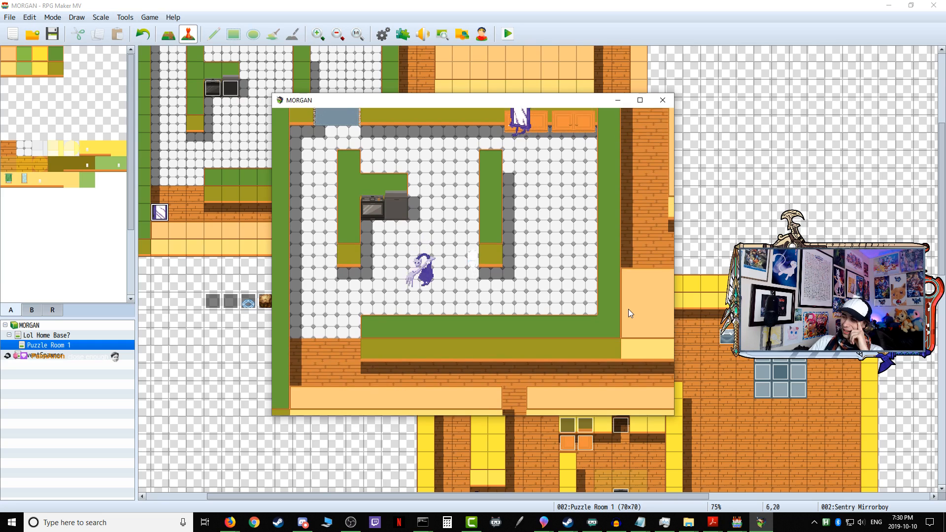
Step: Move the player up and down between the stove and the eastern divider while both enemies circle the tiled room
{"action": "key", "text": "Left"}
{"action": "key", "text": "Up"}
{"action": "key", "text": "Up"}
{"action": "key", "text": "Down"}
{"action": "key", "text": "Down"}
{"action": "key", "text": "Down"}
{"action": "key", "text": "Up"}
{"action": "key", "text": "Up"}
{"action": "key", "text": "Up"}
{"action": "key", "text": "Up"}
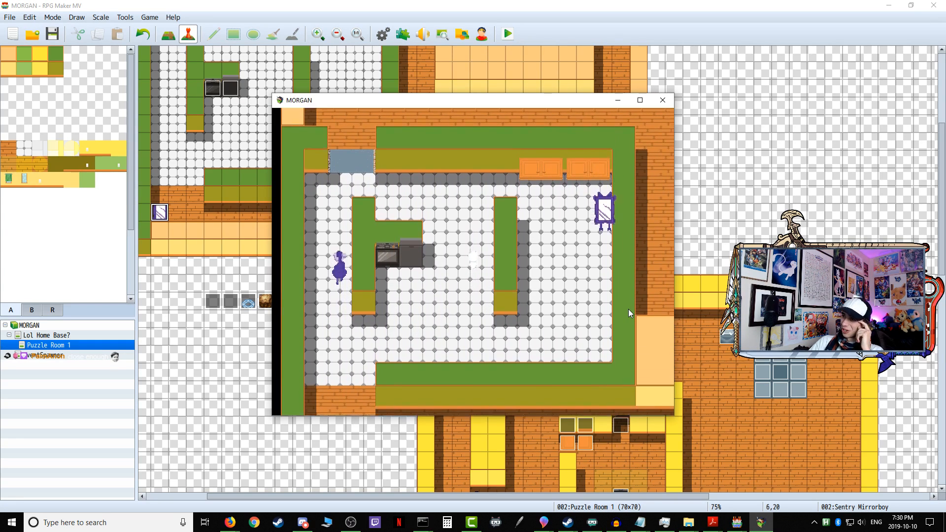
{"action": "key", "text": "Up"}
{"action": "key", "text": "Up"}
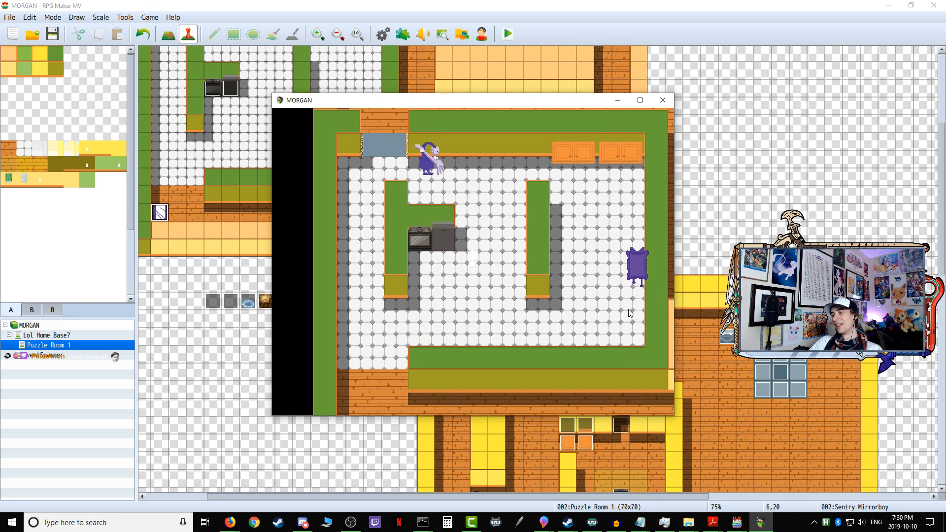
Step: Move the player away from the stove toward the tiled room's south side to test whether the enemies give chase
{"action": "key", "text": "Down"}
{"action": "key", "text": "Right"}
{"action": "key", "text": "Right"}
{"action": "key", "text": "Down"}
{"action": "key", "text": "Down"}
{"action": "key", "text": "Down"}
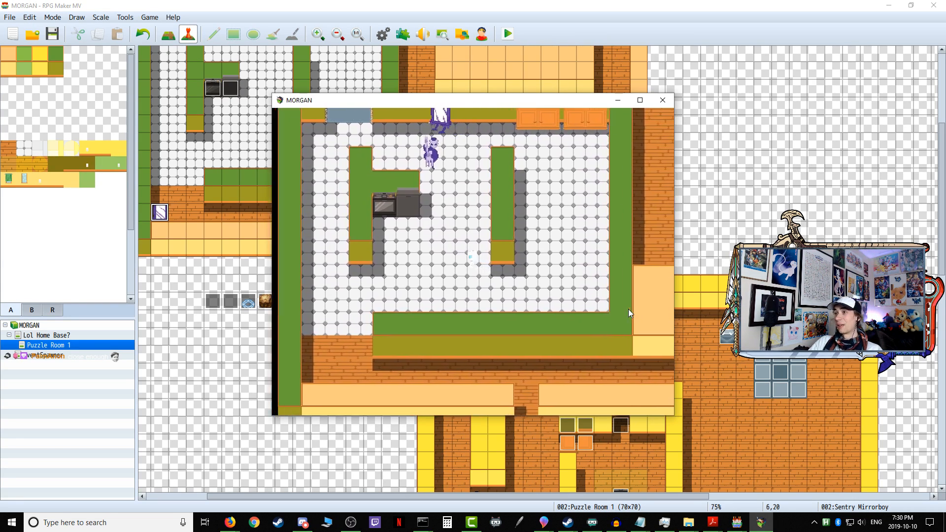
{"action": "key", "text": "Down"}
{"action": "key", "text": "Down"}
{"action": "key", "text": "Down"}
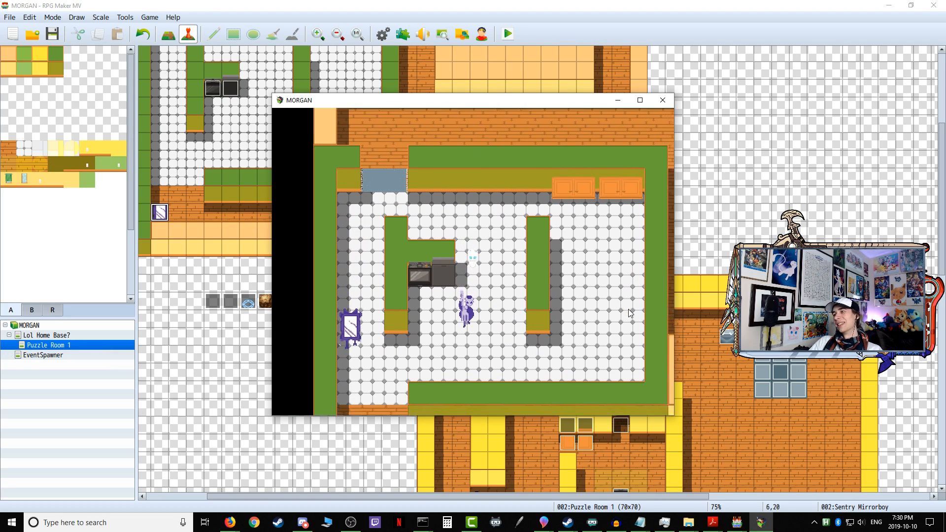
Step: Run the player from beside the stove southwest out of the tiled room and into the entry corridor
{"action": "key", "text": "Left"}
{"action": "key", "text": "Left"}
{"action": "key", "text": "Down"}
{"action": "key", "text": "Down"}
{"action": "key", "text": "Left"}
{"action": "key", "text": "Down"}
{"action": "key", "text": "Down"}
{"action": "key", "text": "Down"}
{"action": "key", "text": "Right"}
{"action": "key", "text": "Left"}
{"action": "key", "text": "Left"}
{"action": "key", "text": "Left"}
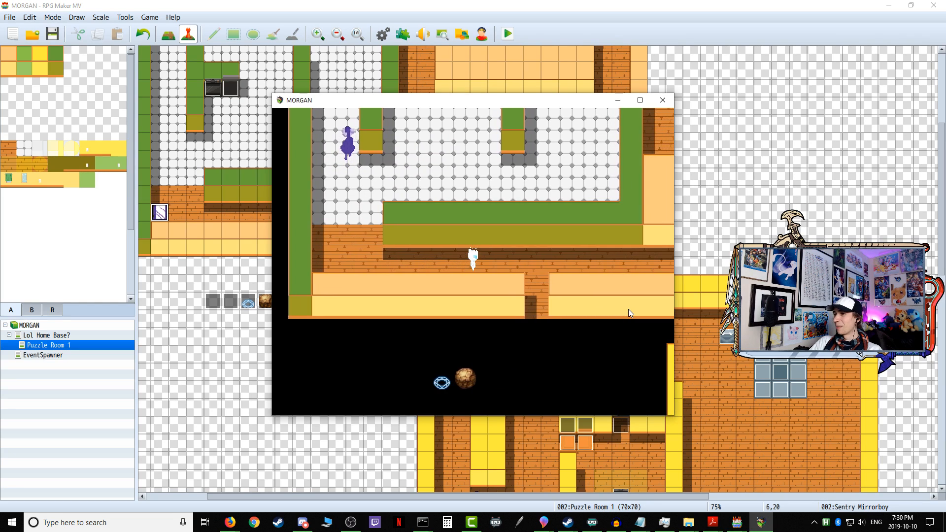
{"action": "key", "text": "Left"}
{"action": "key", "text": "Left"}
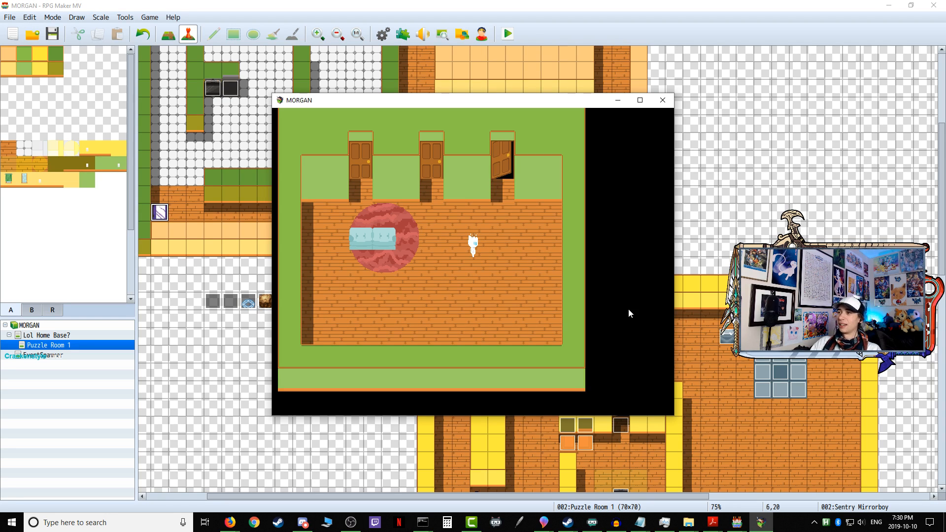
Step: Walk through the home base's open door into the first puzzle and test the Sentry Mirrorboy's chase in the entry corridor
{"action": "key", "text": "Right"}
{"action": "key", "text": "Up"}
{"action": "key", "text": "Return"}
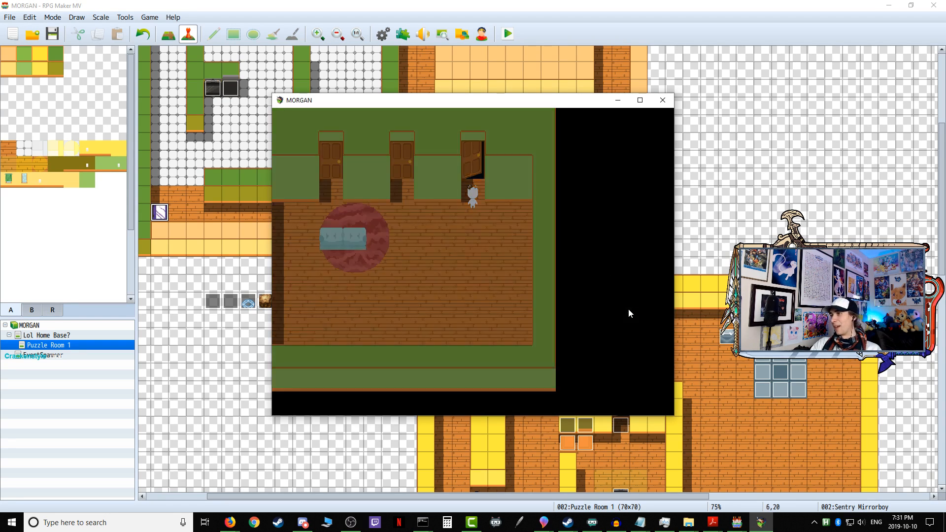
{"action": "key", "text": "Up"}
{"action": "key", "text": "Down"}
{"action": "key", "text": "Up"}
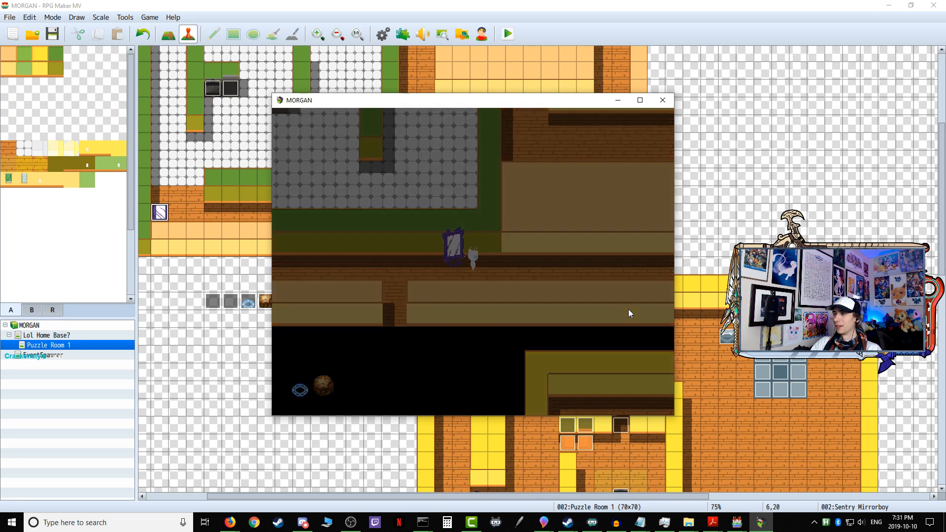
Step: End the playtest and open the Sentry Mirrorboy event in the entry corridor for editing
{"action": "left_click", "coordinate": [666, 103]}
{"action": "scroll", "coordinate": [172, 281], "scroll_direction": "up", "scroll_amount": 2}
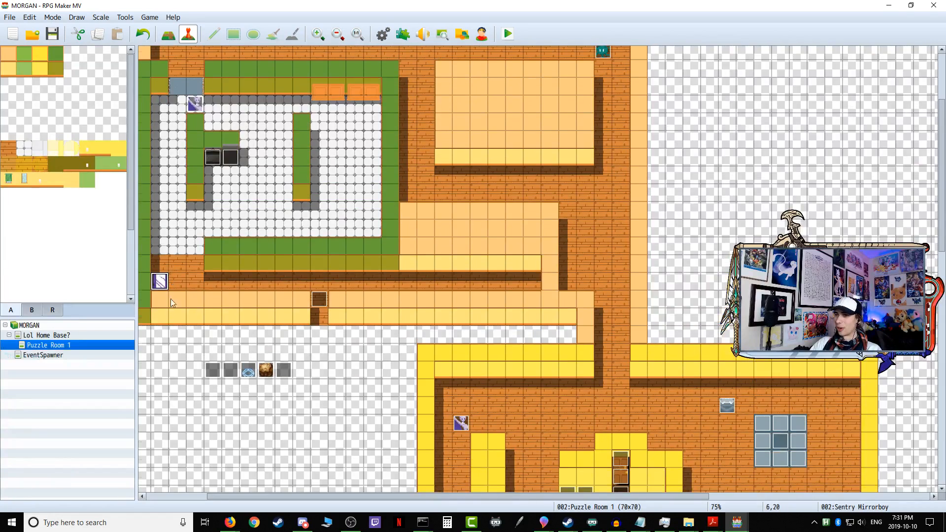
{"action": "scroll", "coordinate": [170, 293], "scroll_direction": "up", "scroll_amount": 2}
{"action": "double_click", "coordinate": [162, 321]}
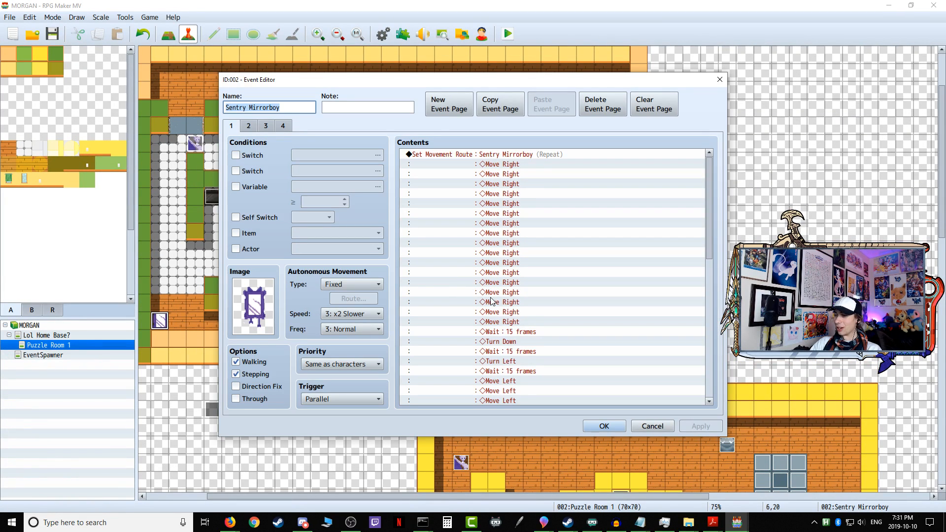
Step: Duplicate the whole "This Event is facing Right" conditional branch at the end of the first page's commands
{"action": "scroll", "coordinate": [502, 348], "scroll_direction": "down", "scroll_amount": 10}
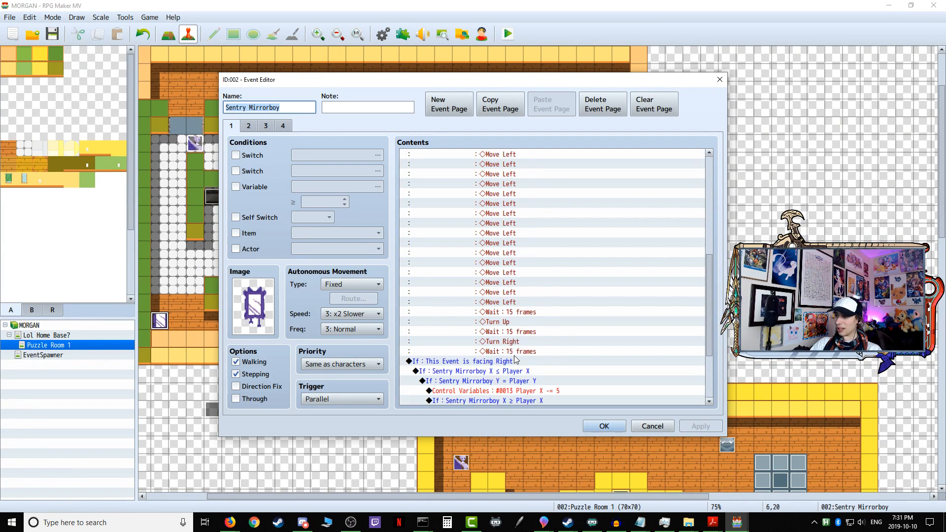
{"action": "left_click", "coordinate": [461, 264]}
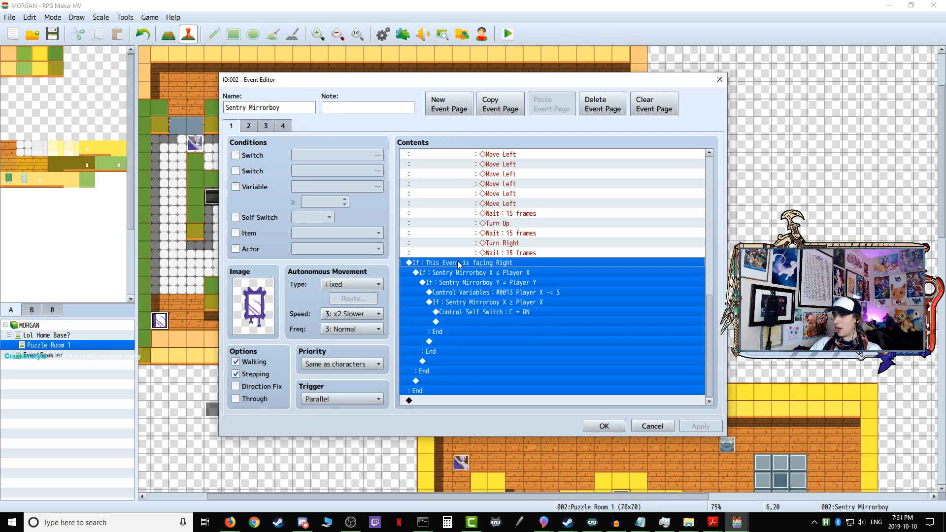
{"action": "right_click", "coordinate": [450, 267]}
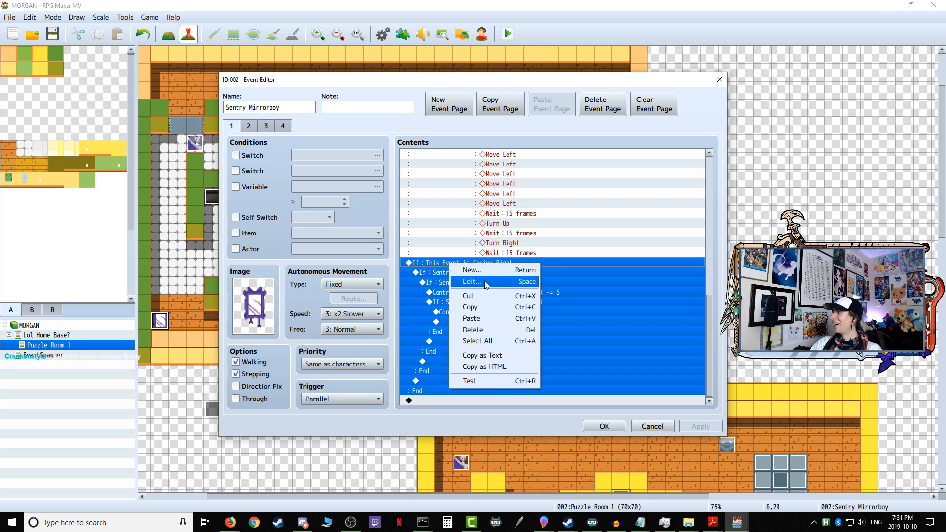
{"action": "left_click", "coordinate": [484, 307]}
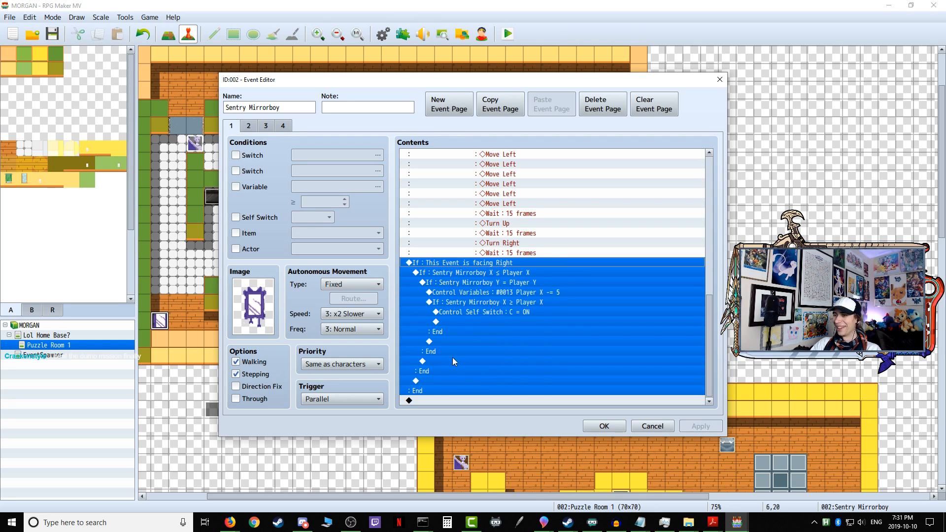
{"action": "left_click", "coordinate": [425, 399]}
{"action": "right_click", "coordinate": [426, 399]}
{"action": "left_click", "coordinate": [456, 453]}
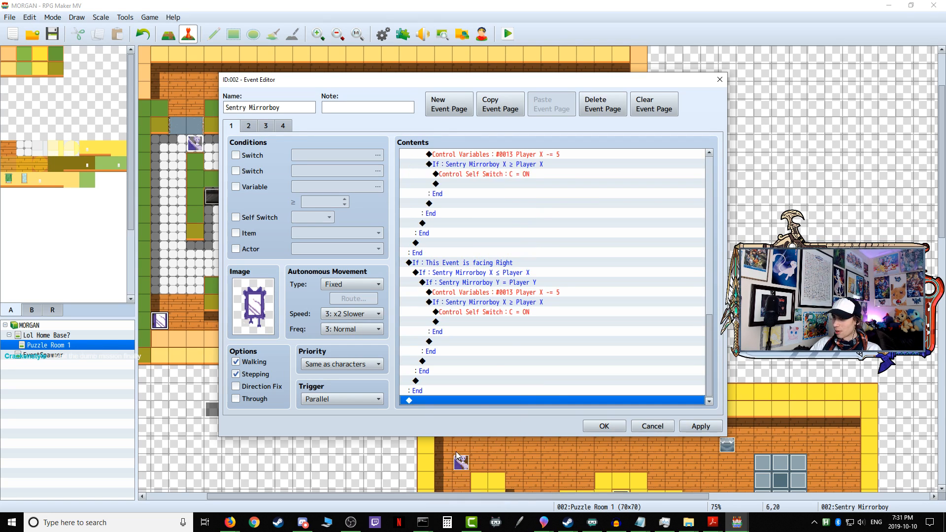
Step: Change the duplicated branch's outer condition to check that This Event is facing Left
{"action": "scroll", "coordinate": [510, 330], "scroll_direction": "up", "scroll_amount": 1}
{"action": "left_click", "coordinate": [497, 295]}
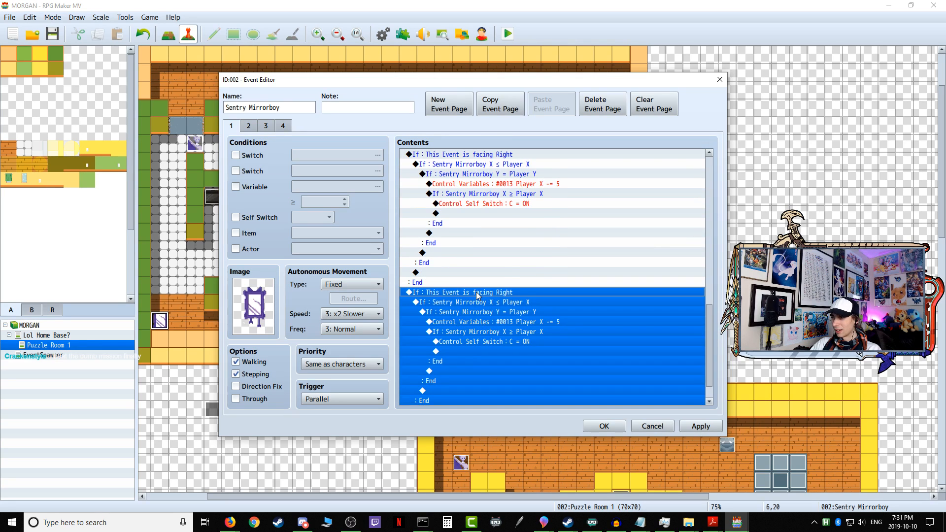
{"action": "right_click", "coordinate": [477, 294]}
{"action": "left_click", "coordinate": [497, 311]}
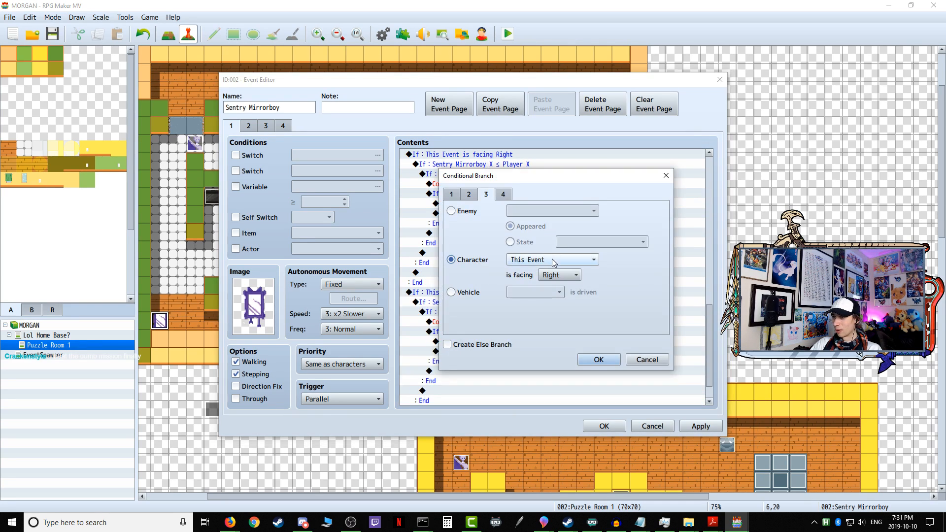
{"action": "left_click", "coordinate": [560, 275]}
{"action": "left_click", "coordinate": [560, 297]}
{"action": "left_click", "coordinate": [608, 363]}
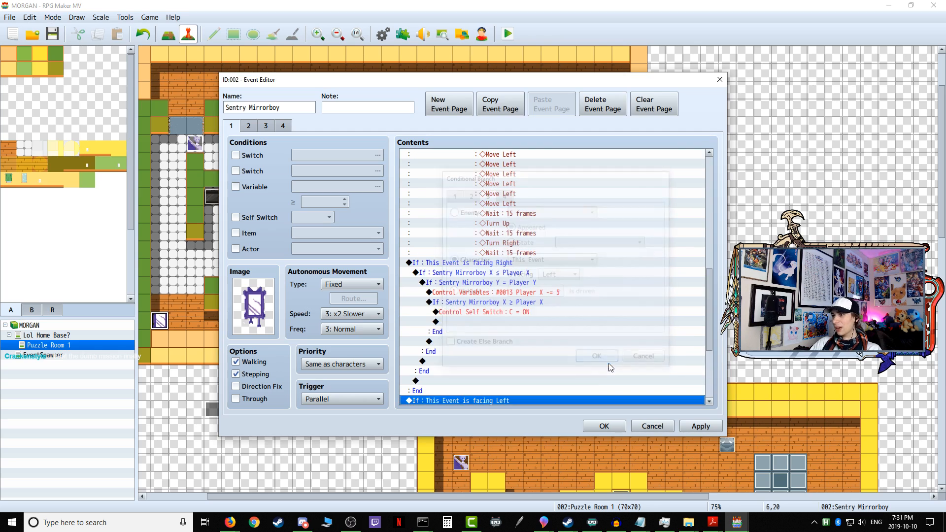
Step: Set the facing Left branch's first nested condition to Sentry Mirrorboy X ≥ Player X
{"action": "scroll", "coordinate": [513, 311], "scroll_direction": "down", "scroll_amount": 5}
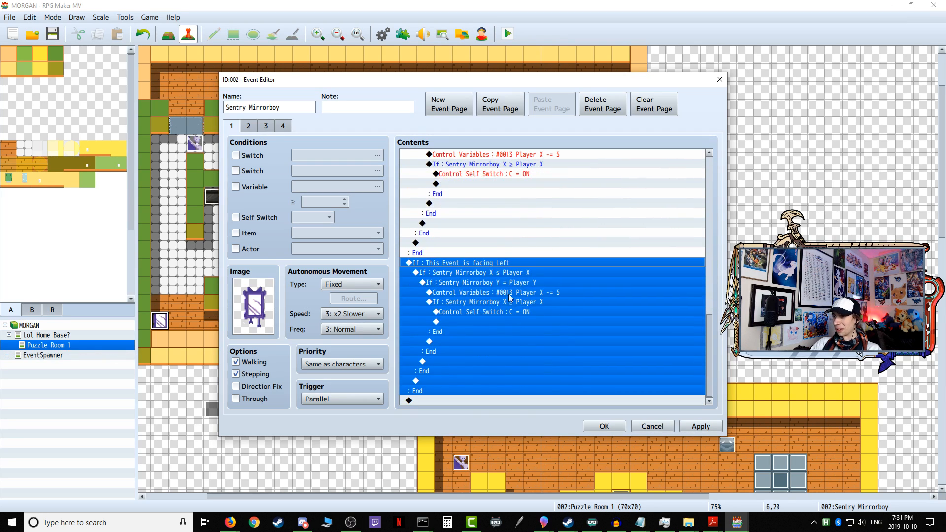
{"action": "left_click", "coordinate": [510, 274]}
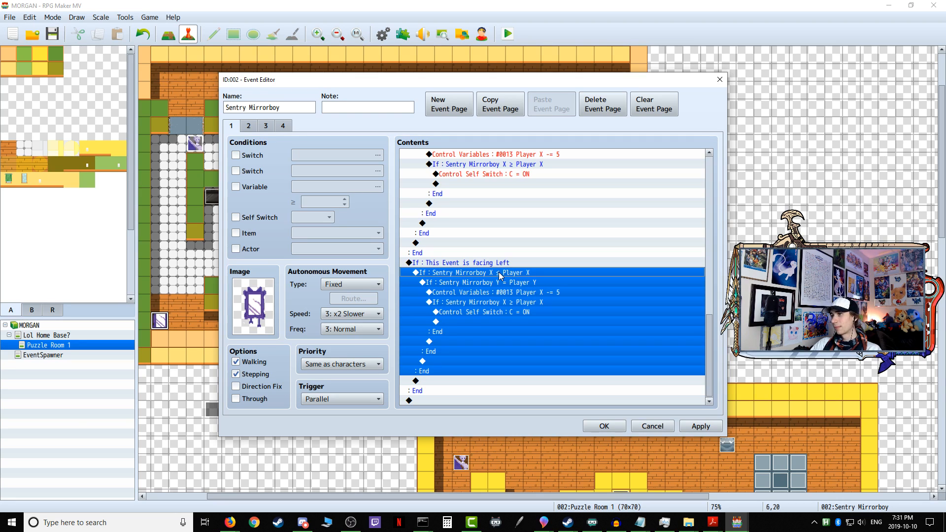
{"action": "right_click", "coordinate": [499, 275]}
{"action": "left_click", "coordinate": [518, 291]}
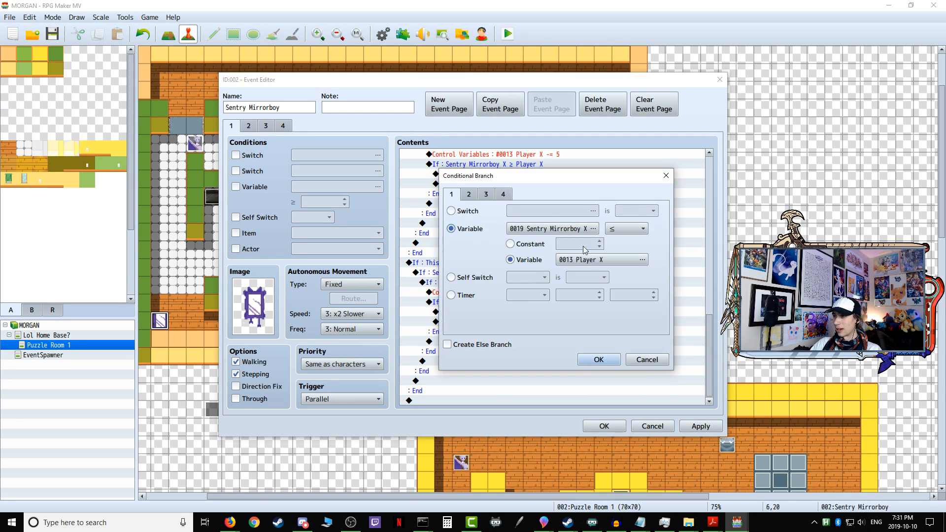
{"action": "left_click", "coordinate": [622, 229]}
{"action": "left_click", "coordinate": [624, 253]}
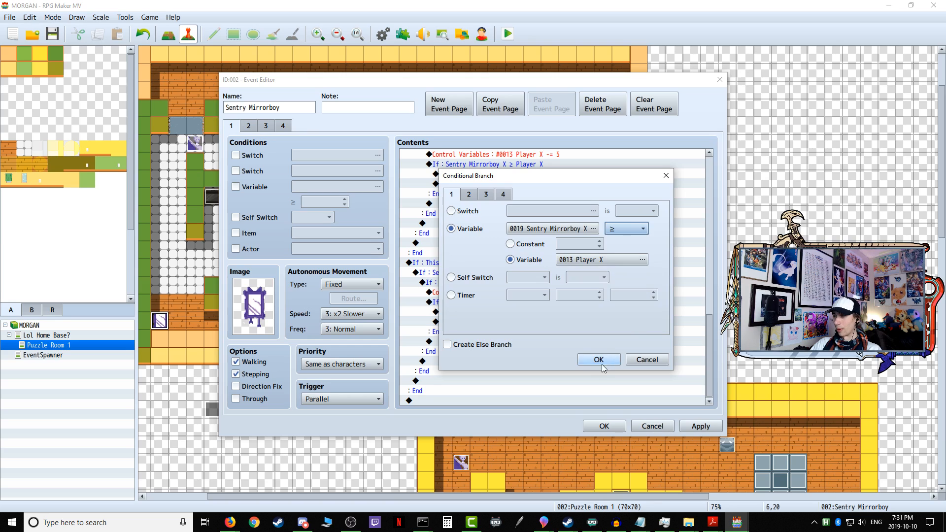
{"action": "left_click", "coordinate": [599, 360]}
Step: Change the facing Left branch's variable operation to add 5 to Player X
{"action": "scroll", "coordinate": [584, 354], "scroll_direction": "down", "scroll_amount": 2}
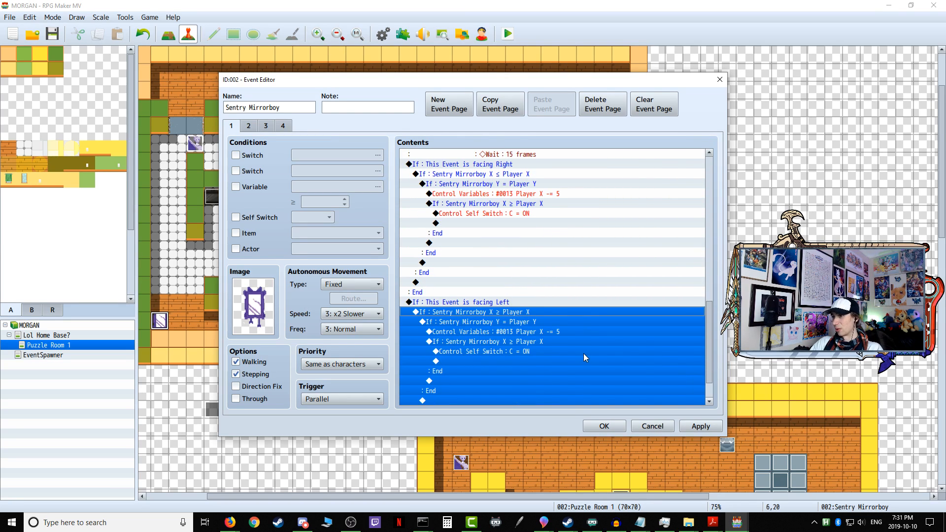
{"action": "left_click", "coordinate": [520, 321]}
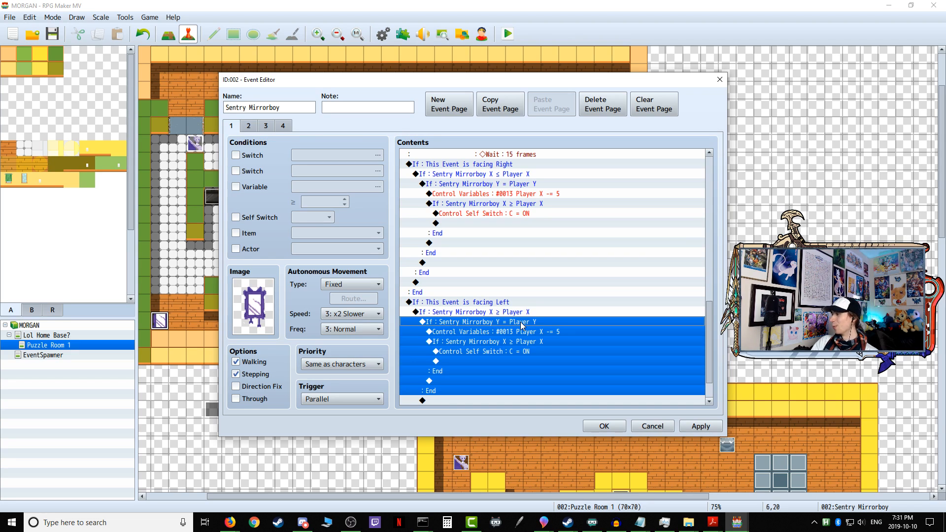
{"action": "left_click", "coordinate": [528, 332]}
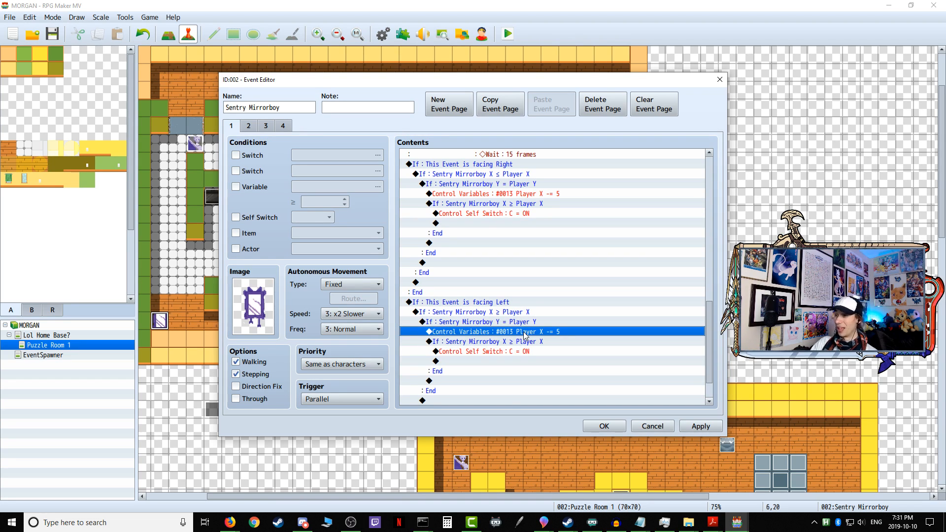
{"action": "right_click", "coordinate": [524, 333]}
{"action": "left_click", "coordinate": [538, 351]}
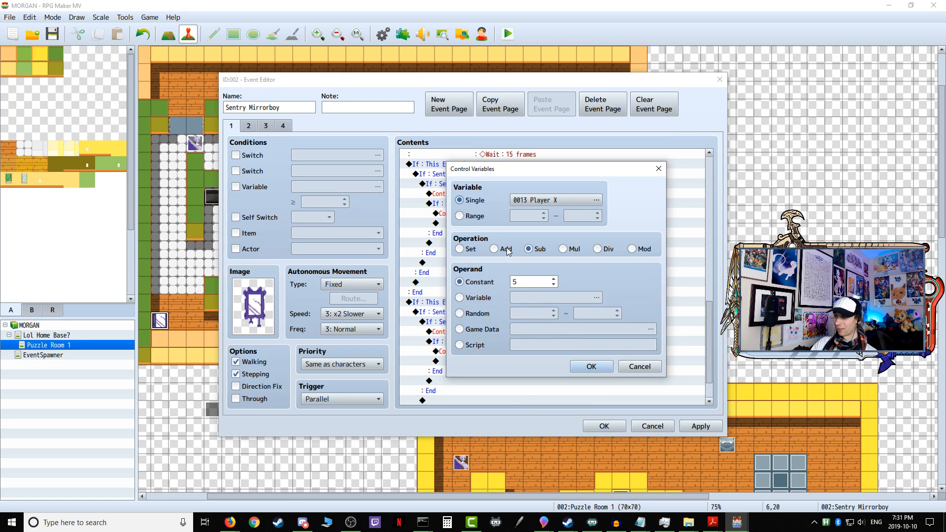
{"action": "left_click", "coordinate": [592, 367]}
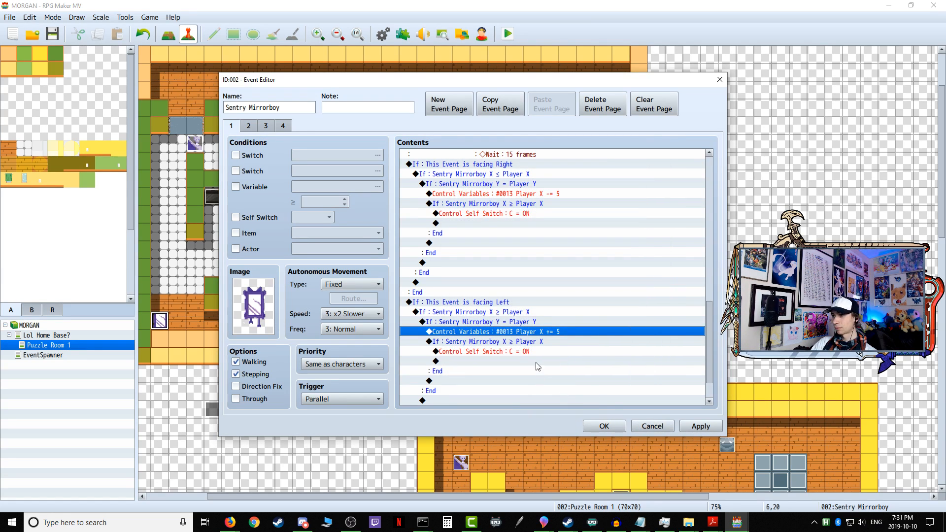
Step: Set the innermost condition of the facing Left branch to Sentry Mirrorboy X ≤ Player X
{"action": "left_click", "coordinate": [519, 342]}
{"action": "right_click", "coordinate": [496, 348]}
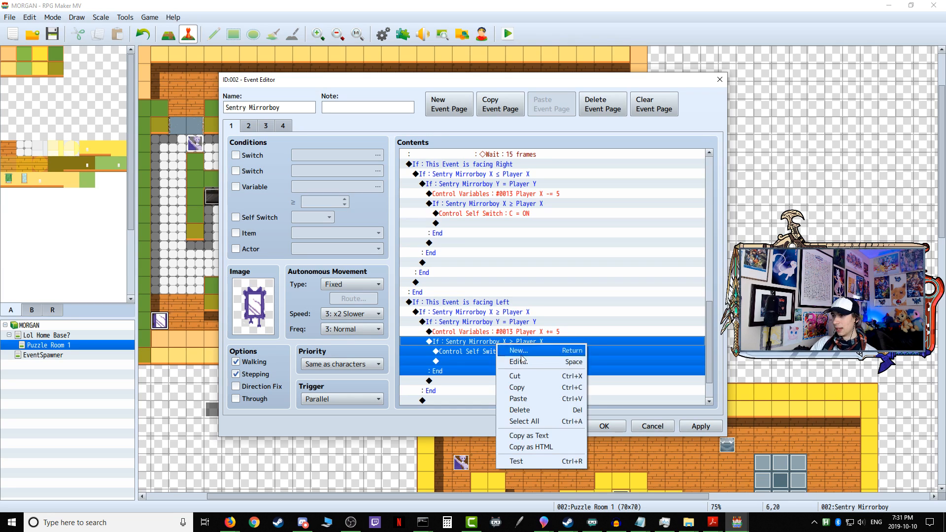
{"action": "left_click", "coordinate": [517, 359]}
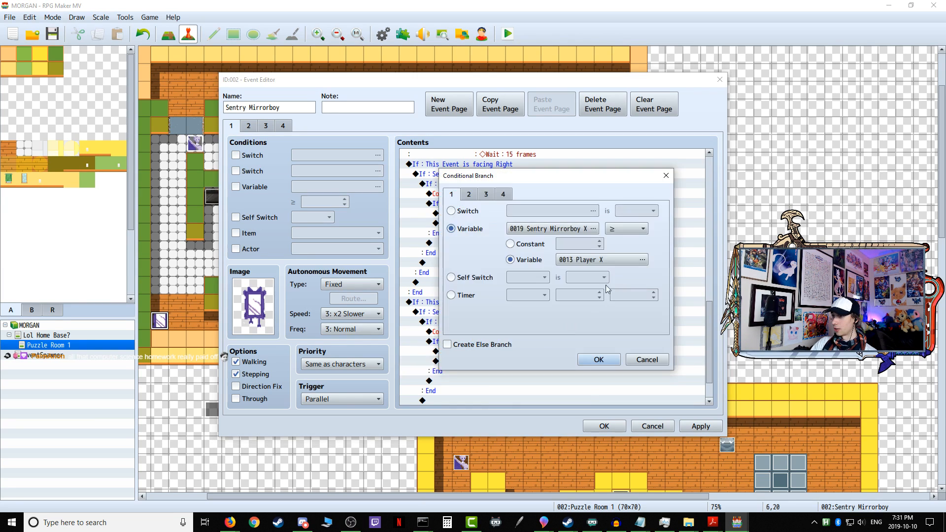
{"action": "left_click", "coordinate": [626, 228]}
{"action": "left_click", "coordinate": [625, 269]}
{"action": "left_click", "coordinate": [599, 360]}
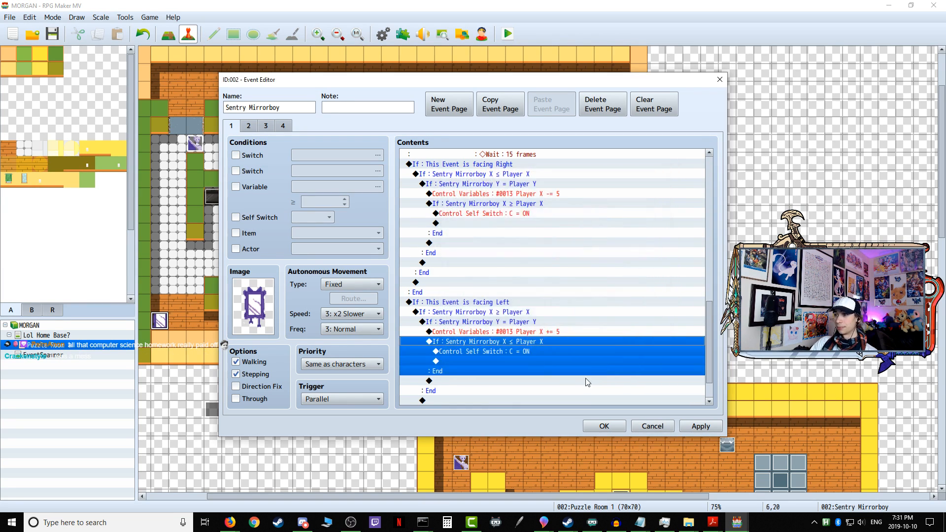
Step: Apply the Sentry Mirrorboy event edits, then start a playtest with the game changes saved
{"action": "left_click", "coordinate": [484, 348]}
{"action": "left_click", "coordinate": [688, 423]}
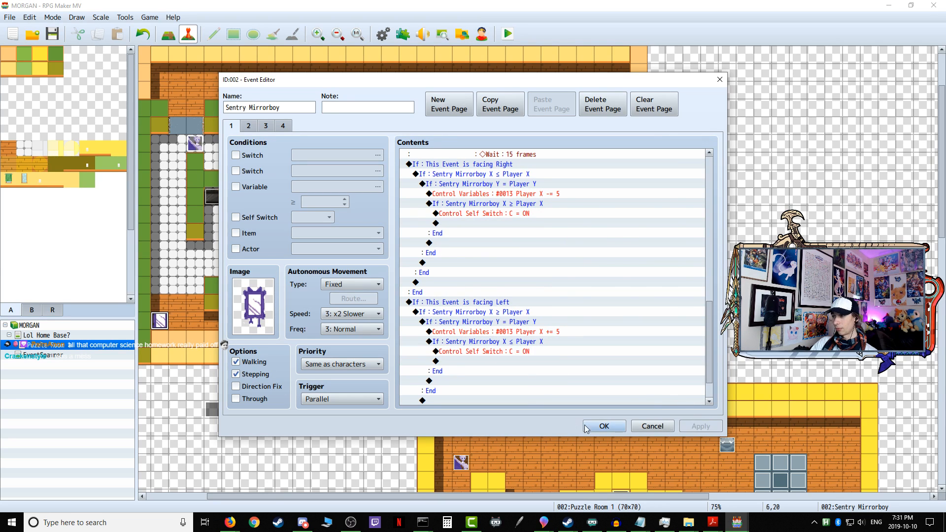
{"action": "left_click", "coordinate": [590, 425]}
{"action": "left_click", "coordinate": [508, 36]}
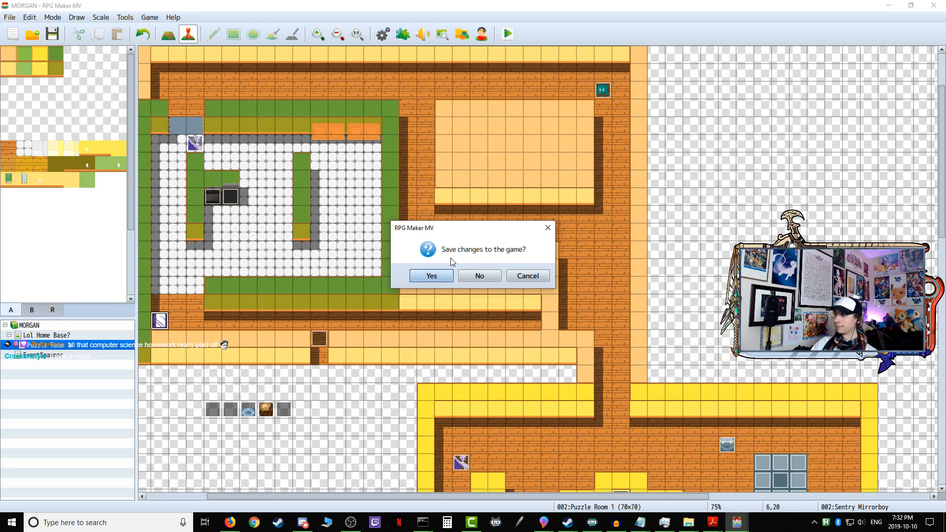
{"action": "left_click", "coordinate": [431, 276]}
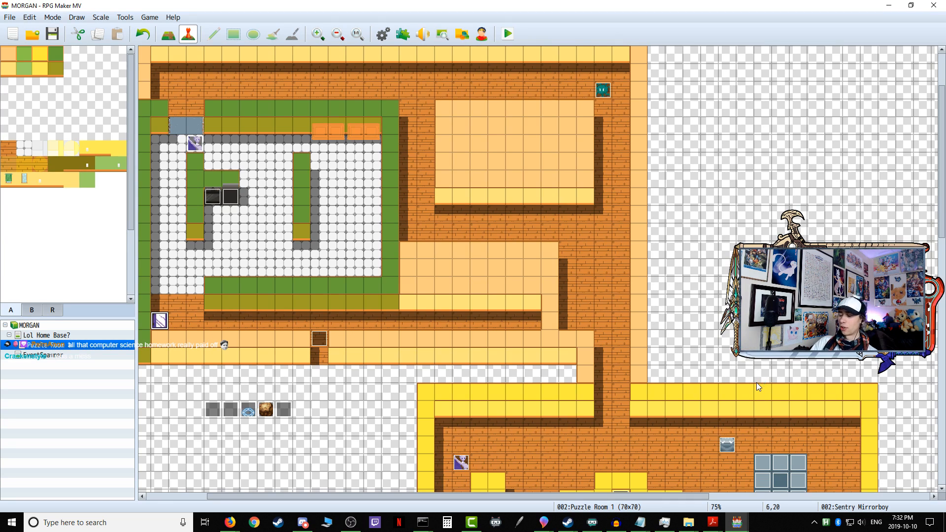
Step: Enter the first puzzle through the home base's open door and follow the Sentry Mirrorboy east along the corridor to test its detection
{"action": "key", "text": "Right"}
{"action": "key", "text": "Up"}
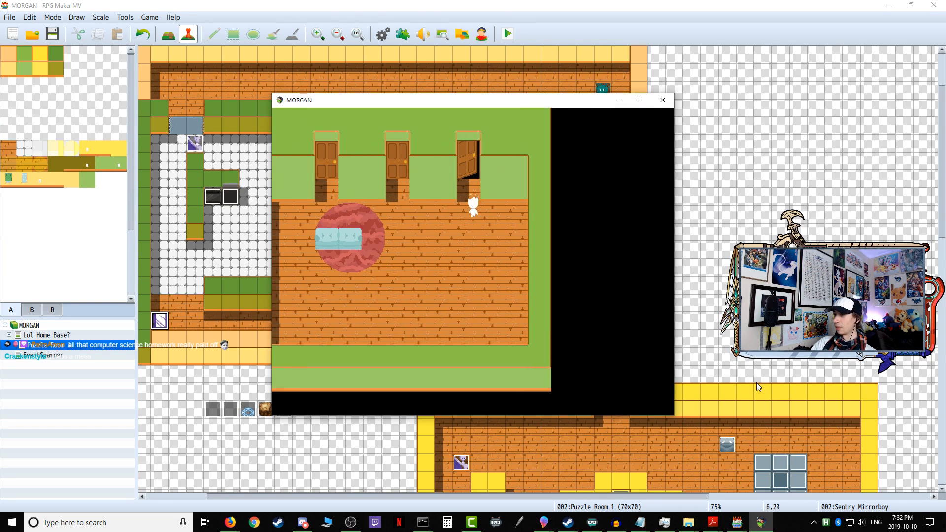
{"action": "key", "text": "Return"}
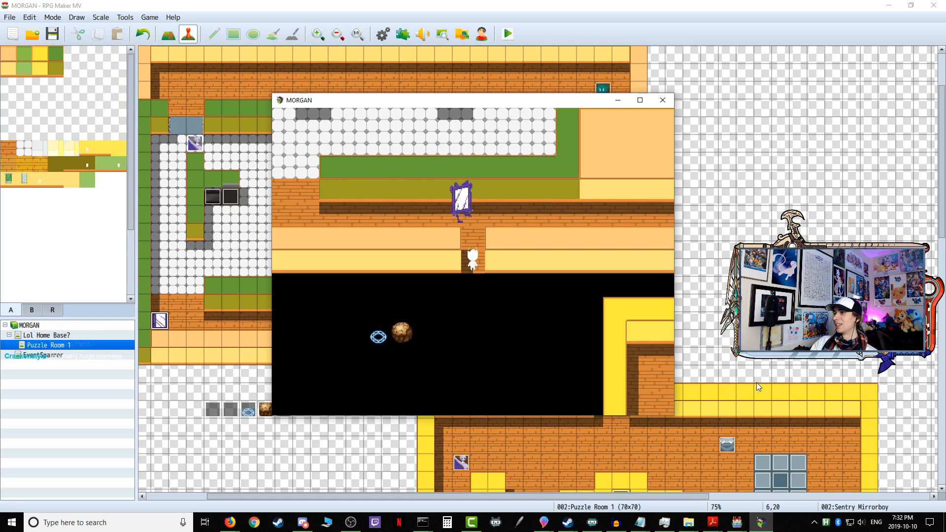
{"action": "key", "text": "Return"}
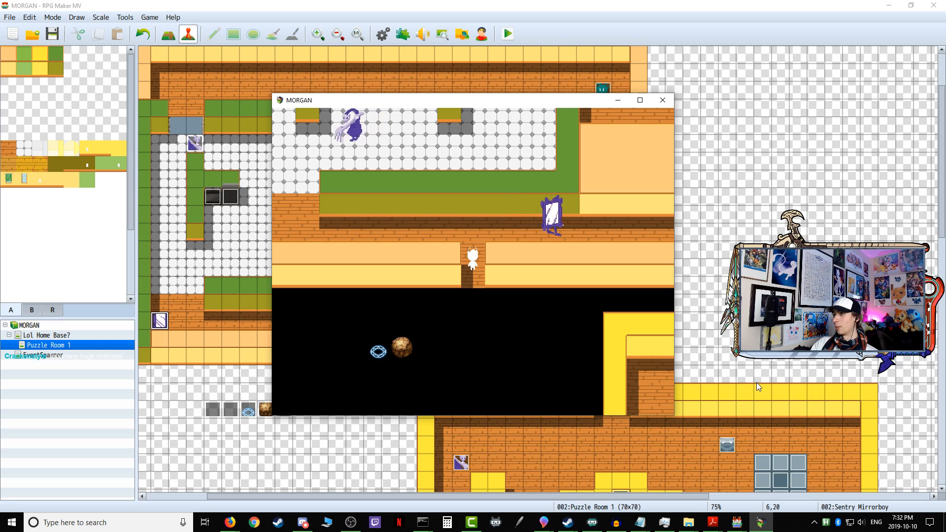
{"action": "key", "text": "Up"}
{"action": "key", "text": "Right"}
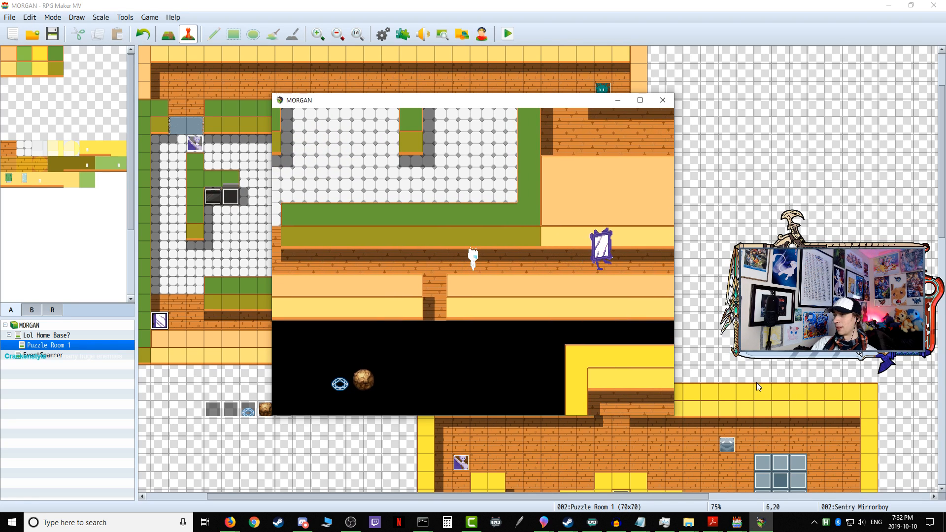
{"action": "key", "text": "Right"}
{"action": "key", "text": "Right"}
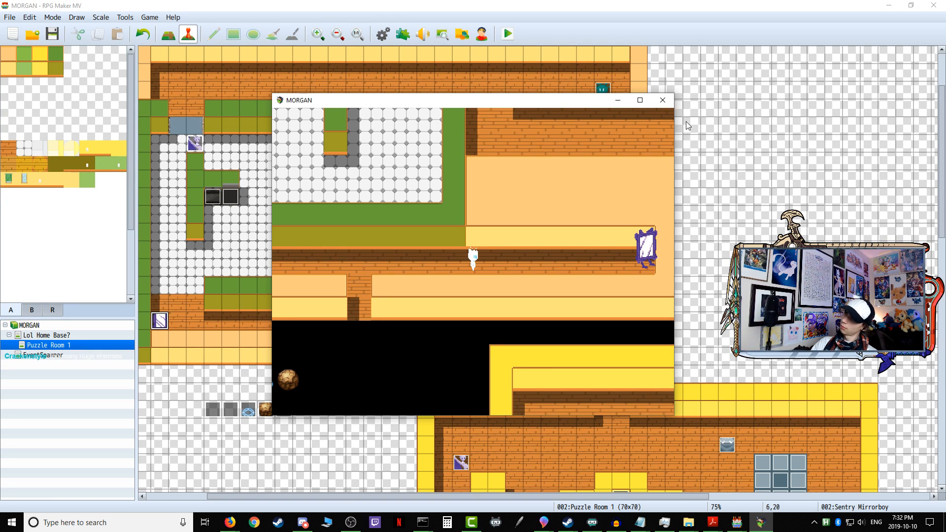
Step: Close the playtest and review the patrol movement commands on page 1 of the Sentry Mirrorboy event
{"action": "left_click", "coordinate": [670, 101]}
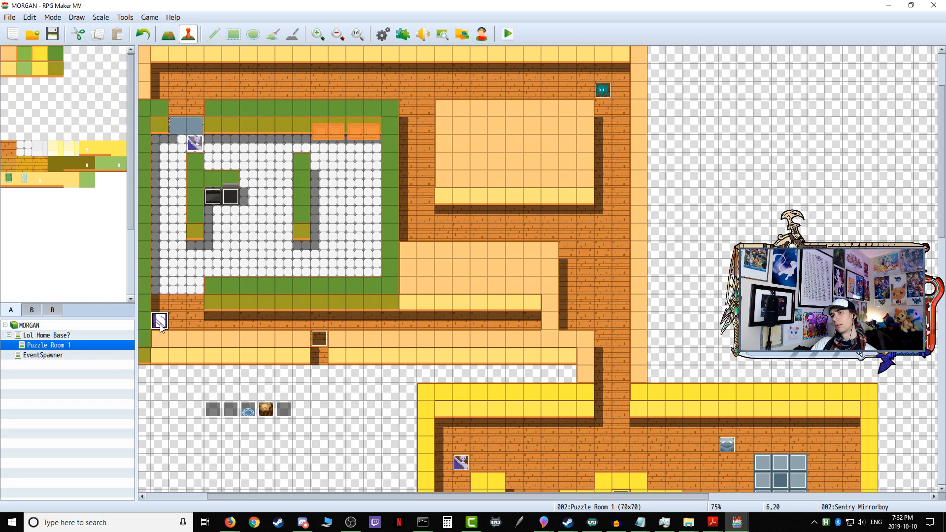
{"action": "double_click", "coordinate": [159, 321]}
{"action": "scroll", "coordinate": [476, 192], "scroll_direction": "down", "scroll_amount": 8}
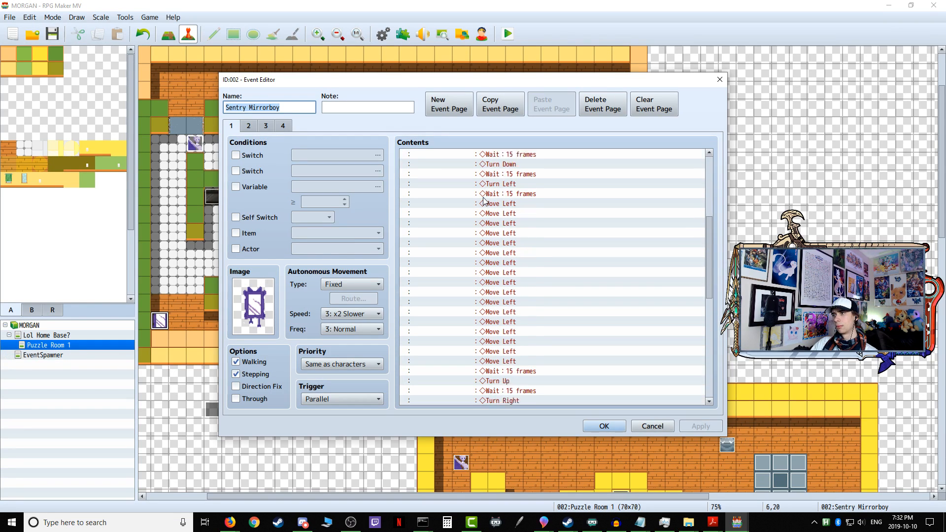
{"action": "scroll", "coordinate": [506, 353], "scroll_direction": "up", "scroll_amount": 10}
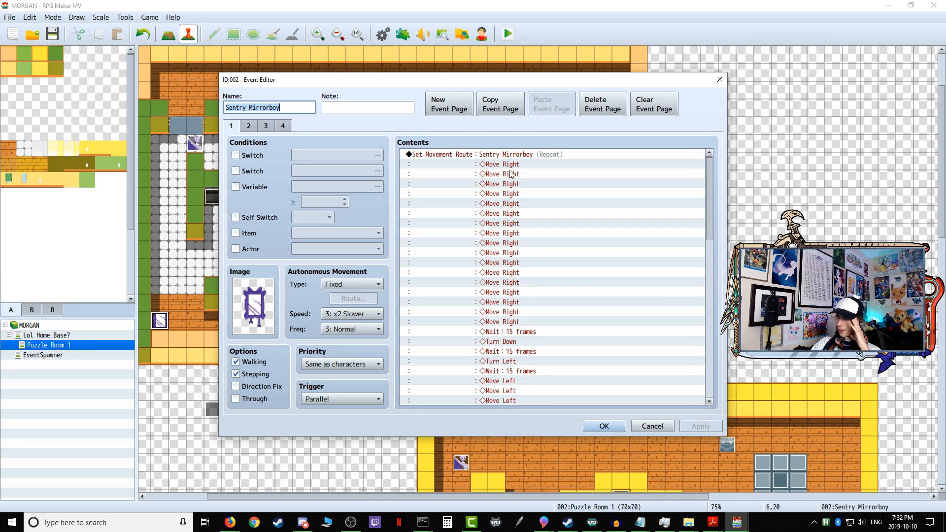
{"action": "left_click", "coordinate": [518, 332]}
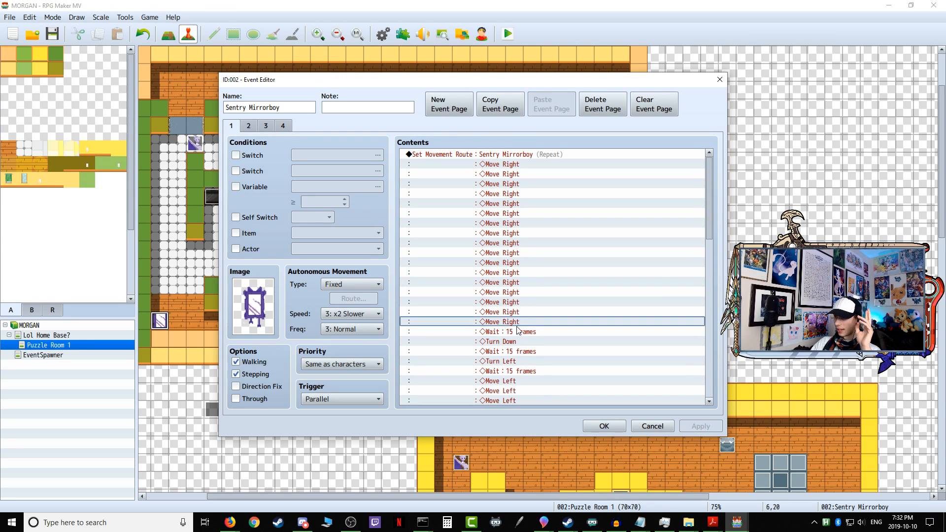
{"action": "scroll", "coordinate": [519, 345], "scroll_direction": "down", "scroll_amount": 3}
{"action": "scroll", "coordinate": [518, 354], "scroll_direction": "down", "scroll_amount": 3}
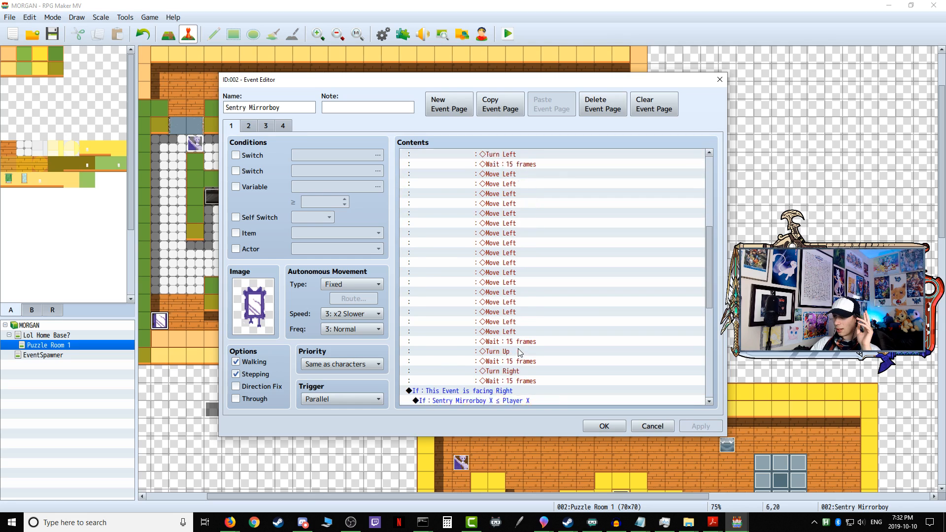
{"action": "scroll", "coordinate": [505, 160], "scroll_direction": "up", "scroll_amount": 6}
Step: Inspect the Sentry Mirrorboy's repeating movement route and its options, accepting the route and the event unchanged
{"action": "right_click", "coordinate": [505, 155]}
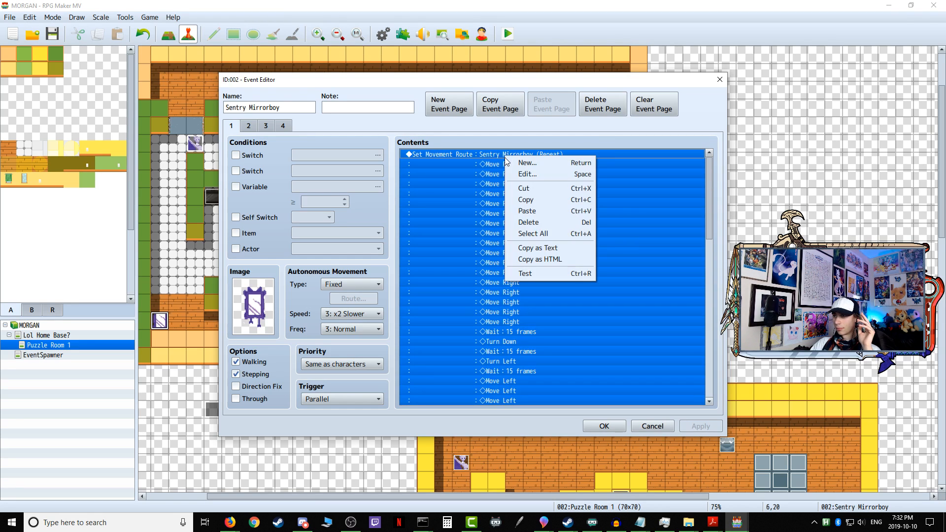
{"action": "left_click", "coordinate": [542, 175]}
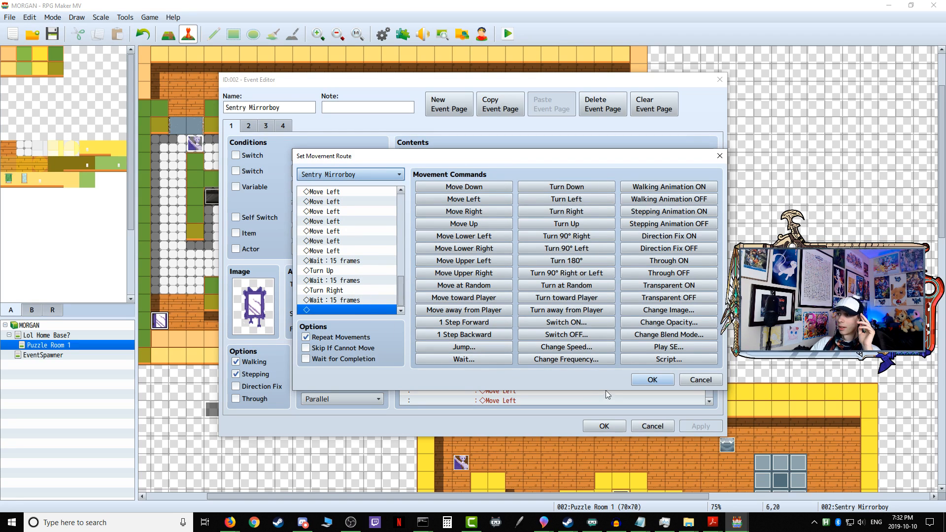
{"action": "left_click", "coordinate": [652, 379]}
{"action": "left_click", "coordinate": [691, 426]}
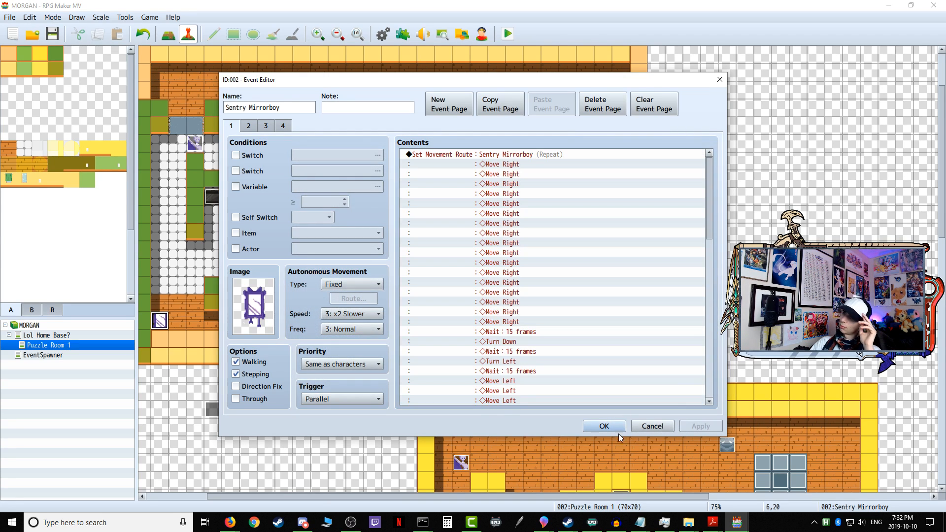
{"action": "left_click", "coordinate": [619, 428]}
Step: Start a playtest with the game changes saved and enter the first puzzle through the home base's open door
{"action": "left_click", "coordinate": [507, 34]}
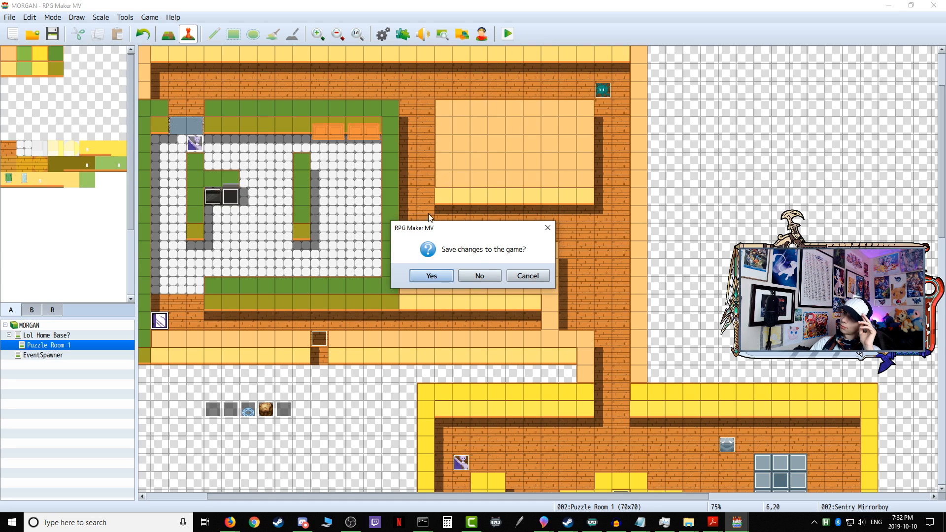
{"action": "left_click", "coordinate": [430, 276]}
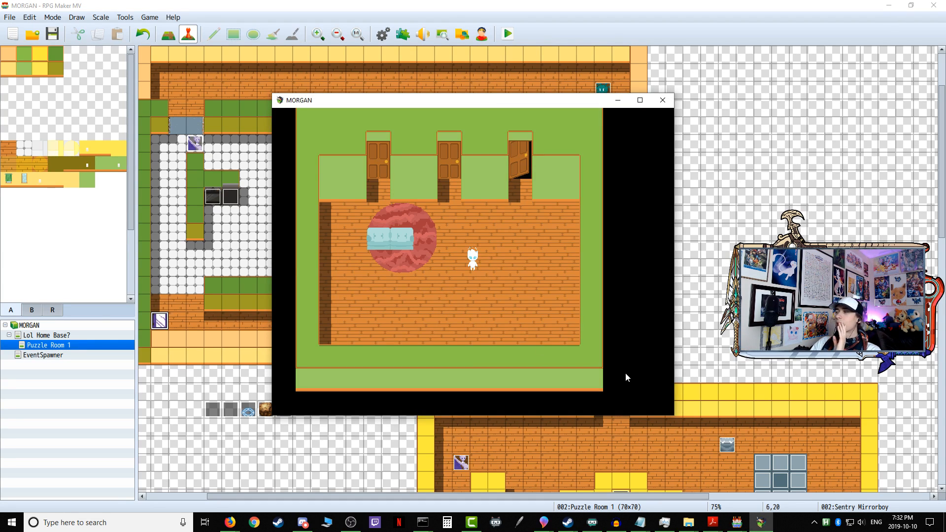
{"action": "key", "text": "Right"}
{"action": "key", "text": "Up"}
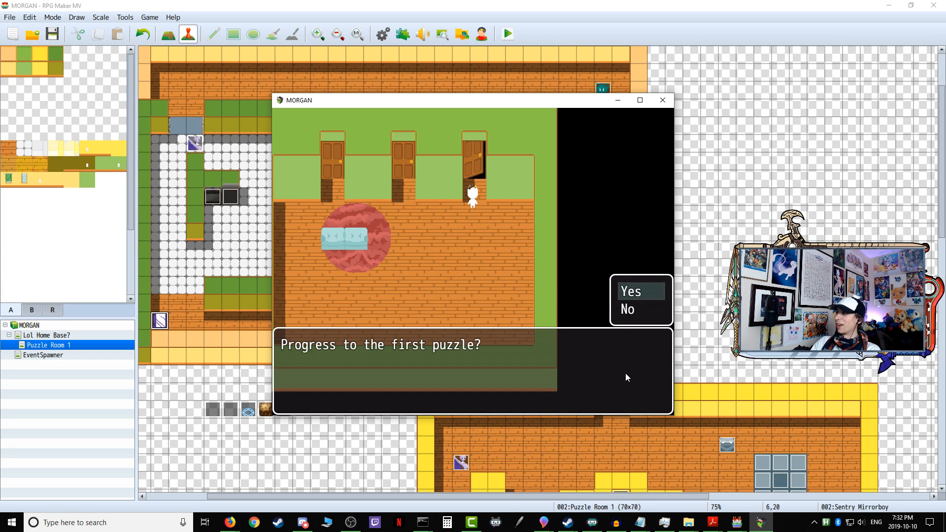
{"action": "key", "text": "Return"}
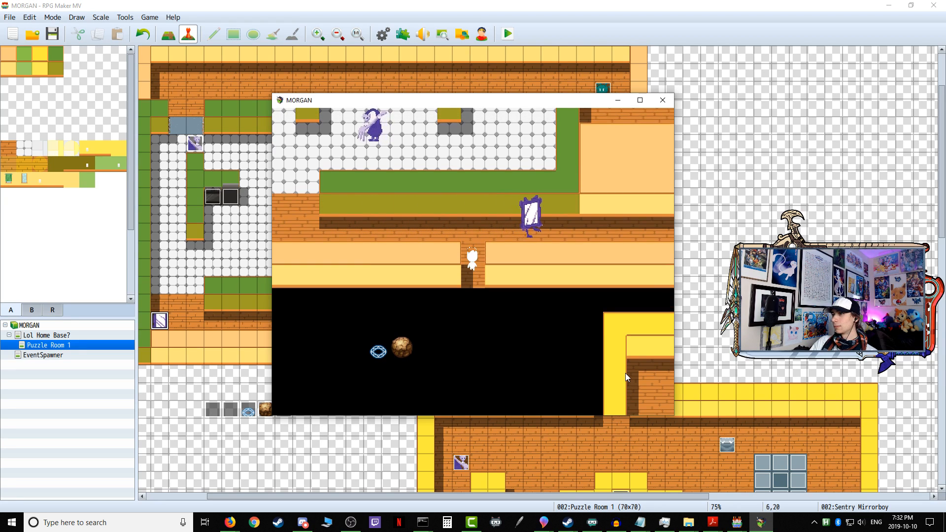
Step: Follow the Sentry Mirrorboy east along the corridor to test its patrol and detection, and close the playtest
{"action": "key", "text": "Return"}
{"action": "key", "text": "Up"}
{"action": "key", "text": "Right"}
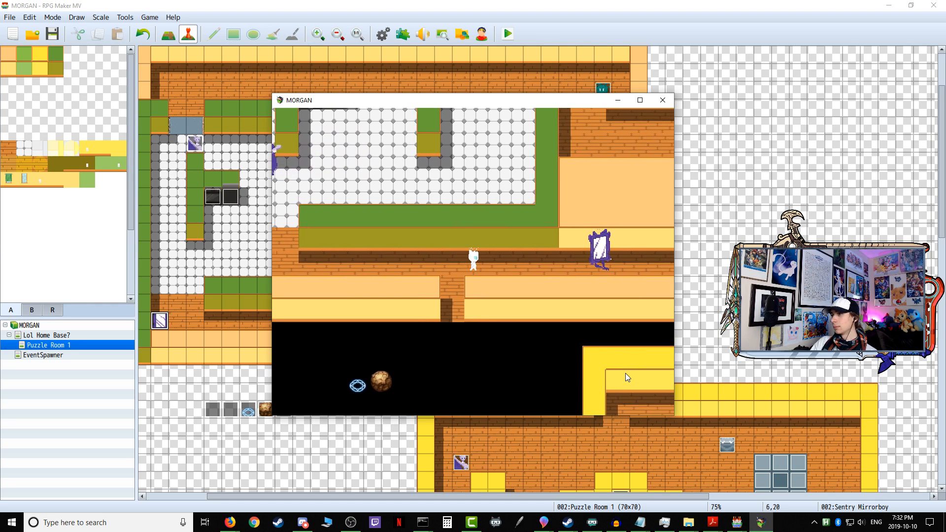
{"action": "key", "text": "Right"}
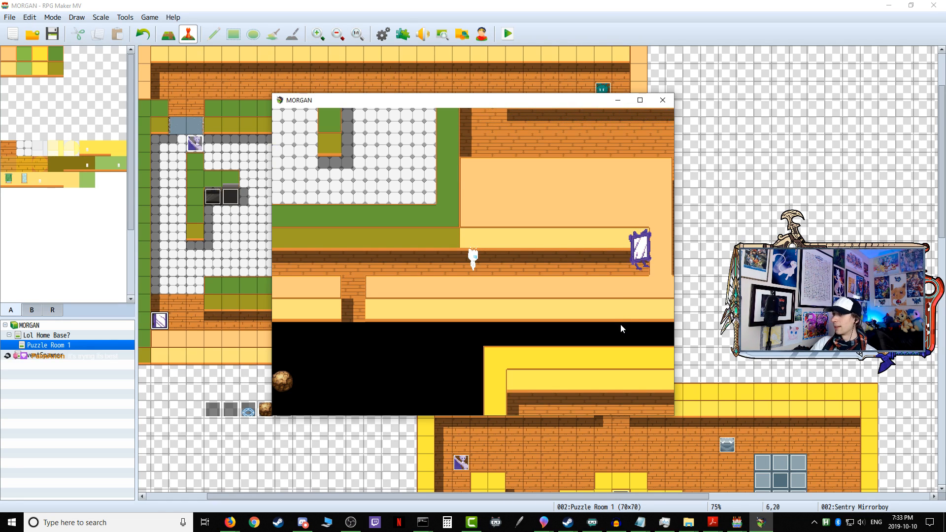
{"action": "left_click", "coordinate": [663, 100]}
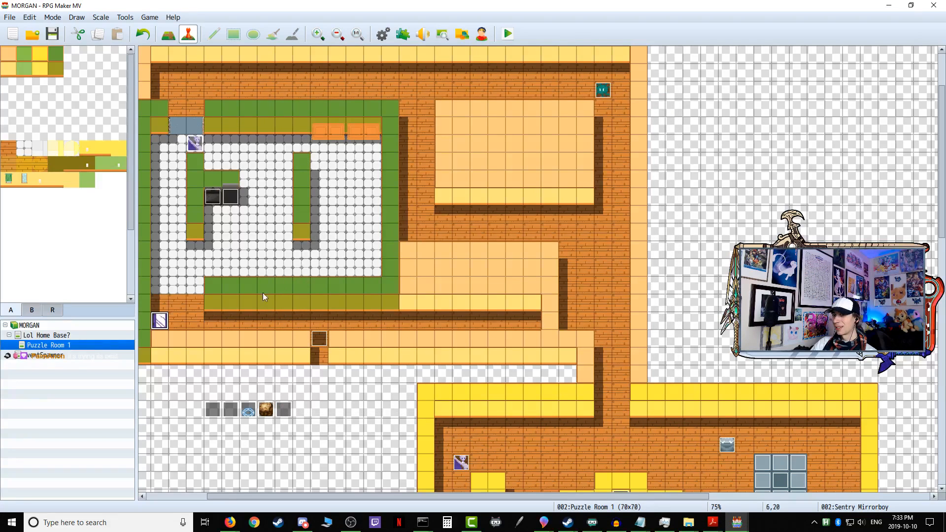
Step: Recheck the movement route on the Sentry Mirrorboy event's first page and close the event
{"action": "double_click", "coordinate": [162, 325]}
{"action": "scroll", "coordinate": [537, 286], "scroll_direction": "down", "scroll_amount": 10}
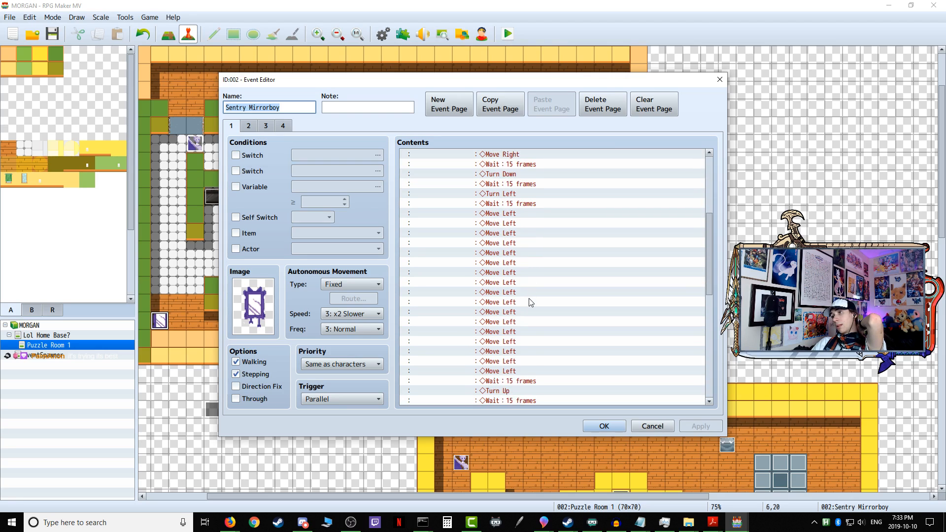
{"action": "left_click", "coordinate": [622, 425]}
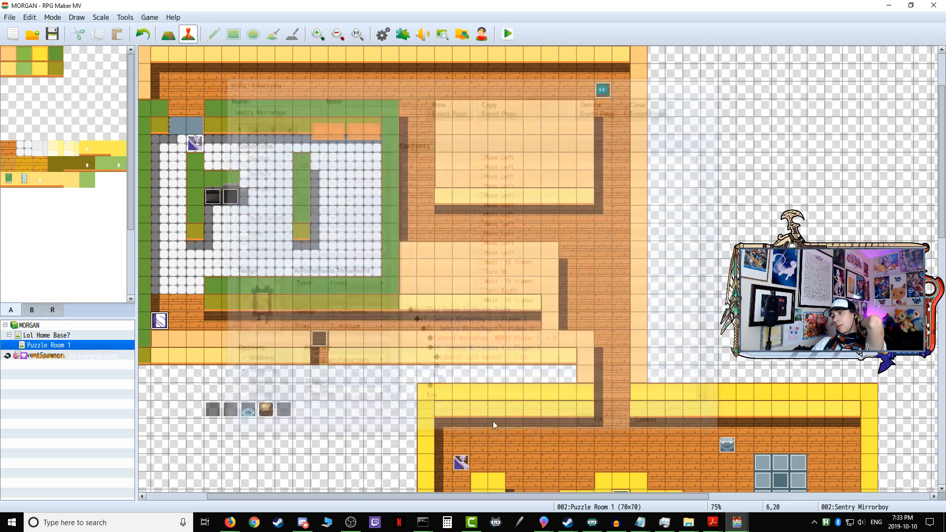
Step: Delete the Sentry Mirrorboy movement route from page 1 of the Variable Onetime Setup event and accept the change
{"action": "double_click", "coordinate": [213, 407]}
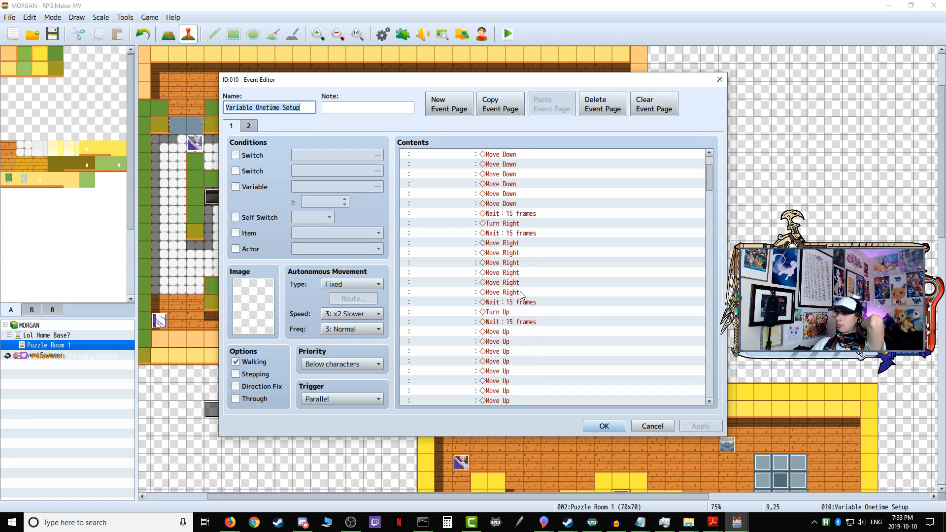
{"action": "scroll", "coordinate": [522, 295], "scroll_direction": "down", "scroll_amount": 5}
{"action": "scroll", "coordinate": [522, 296], "scroll_direction": "down", "scroll_amount": 6}
{"action": "scroll", "coordinate": [521, 296], "scroll_direction": "down", "scroll_amount": 13}
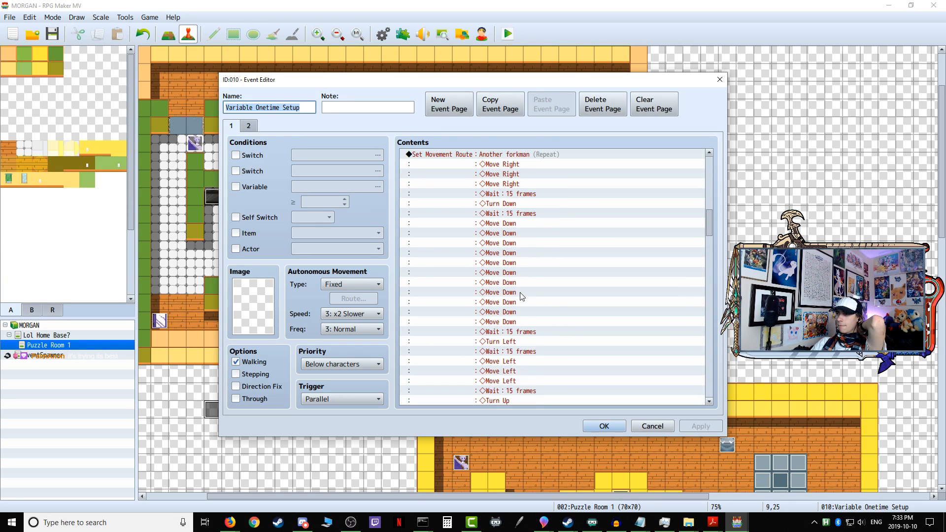
{"action": "scroll", "coordinate": [521, 296], "scroll_direction": "down", "scroll_amount": 12}
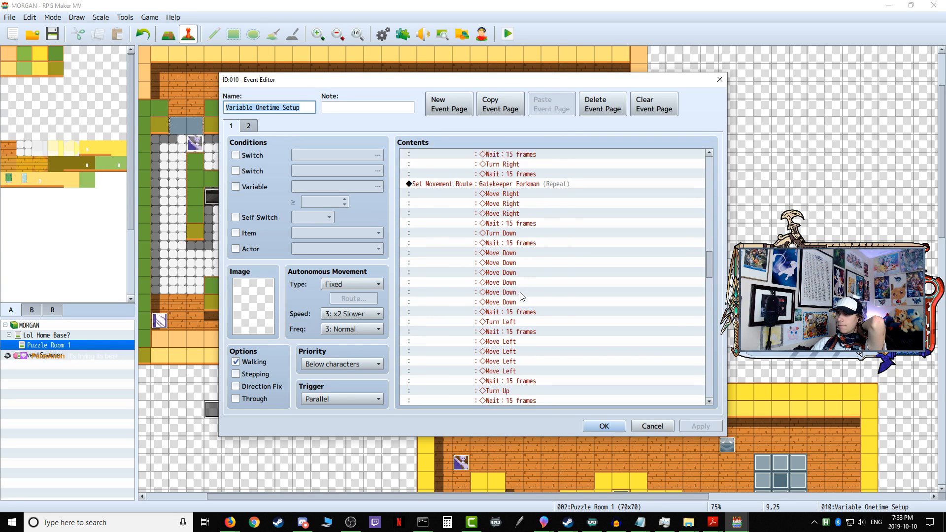
{"action": "scroll", "coordinate": [521, 294], "scroll_direction": "down", "scroll_amount": 12}
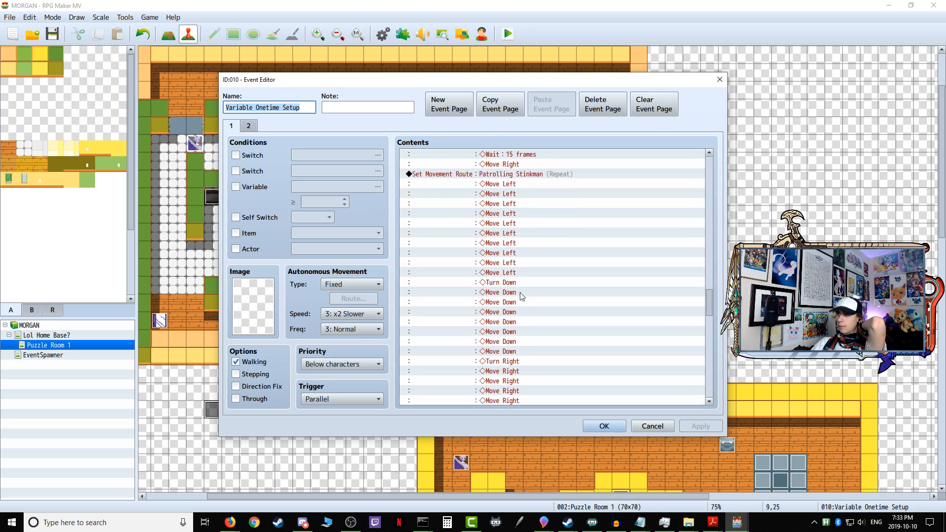
{"action": "scroll", "coordinate": [521, 295], "scroll_direction": "down", "scroll_amount": 2}
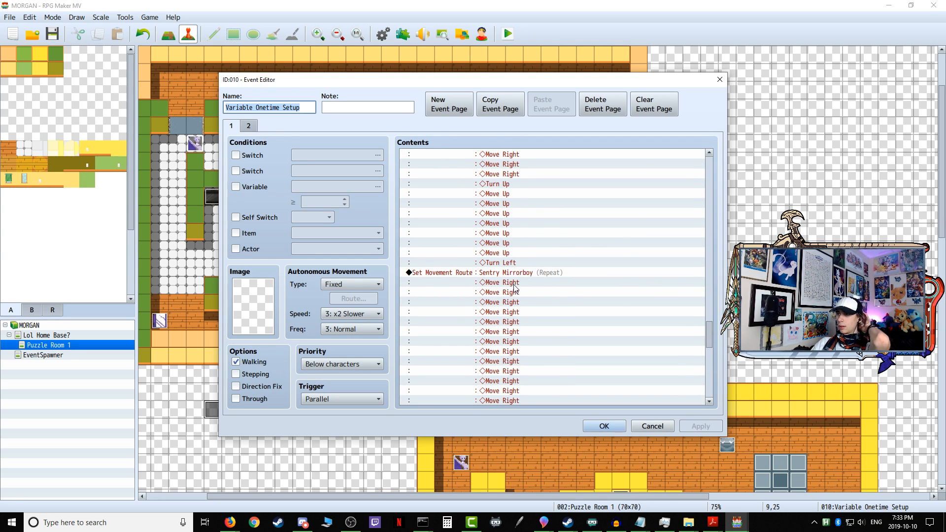
{"action": "left_click", "coordinate": [516, 279]}
{"action": "right_click", "coordinate": [511, 277]}
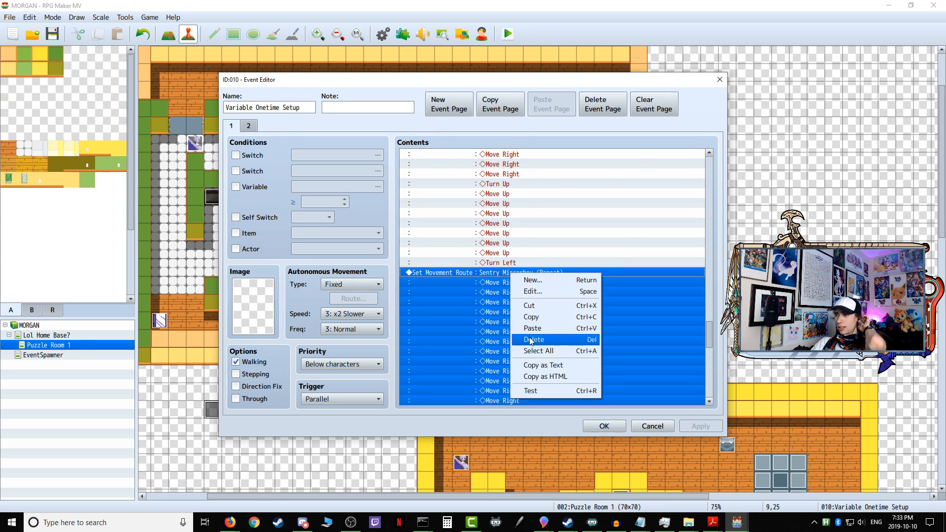
{"action": "left_click", "coordinate": [537, 343]}
{"action": "left_click", "coordinate": [606, 426]}
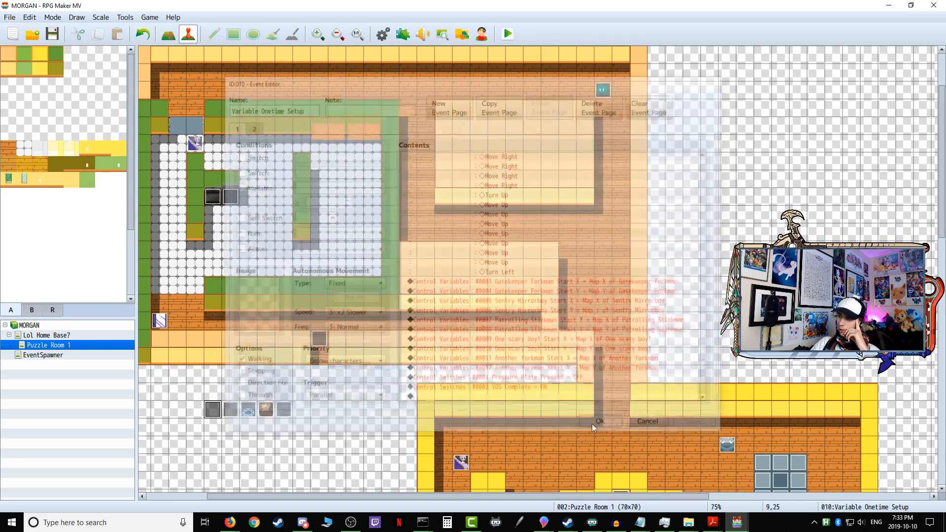
Step: Check the Sentry Mirrorboy's facing Right and Left detection branches, then start a playtest with the game changes saved
{"action": "double_click", "coordinate": [164, 323]}
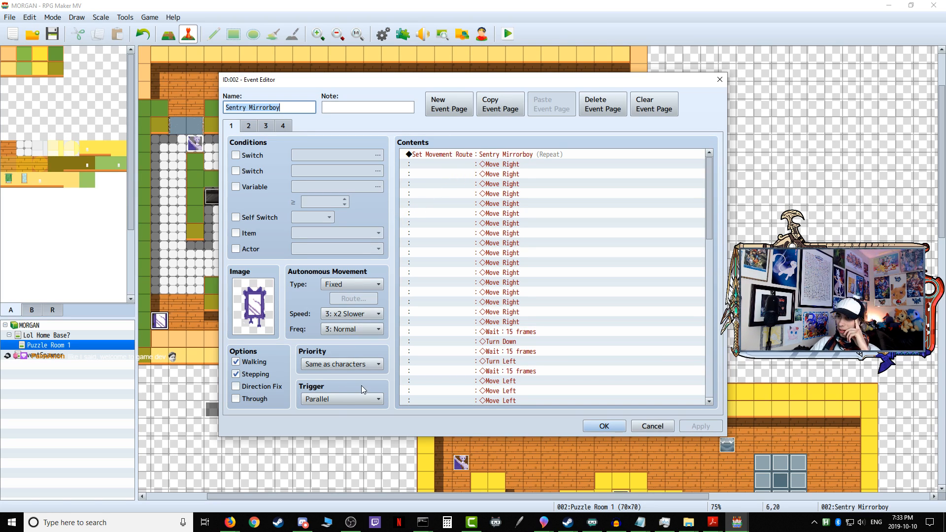
{"action": "left_click_drag", "start_coordinate": [709, 182], "coordinate": [701, 347]}
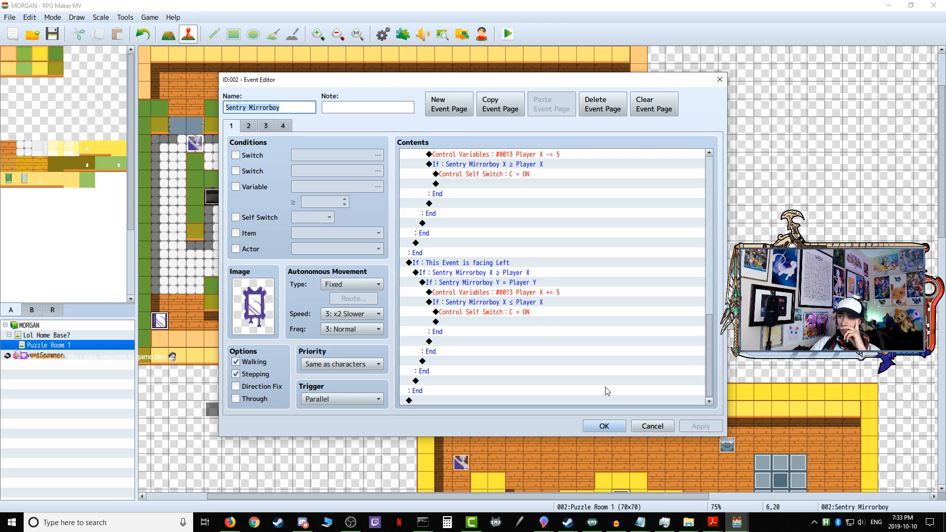
{"action": "left_click", "coordinate": [609, 427]}
{"action": "left_click", "coordinate": [509, 35]}
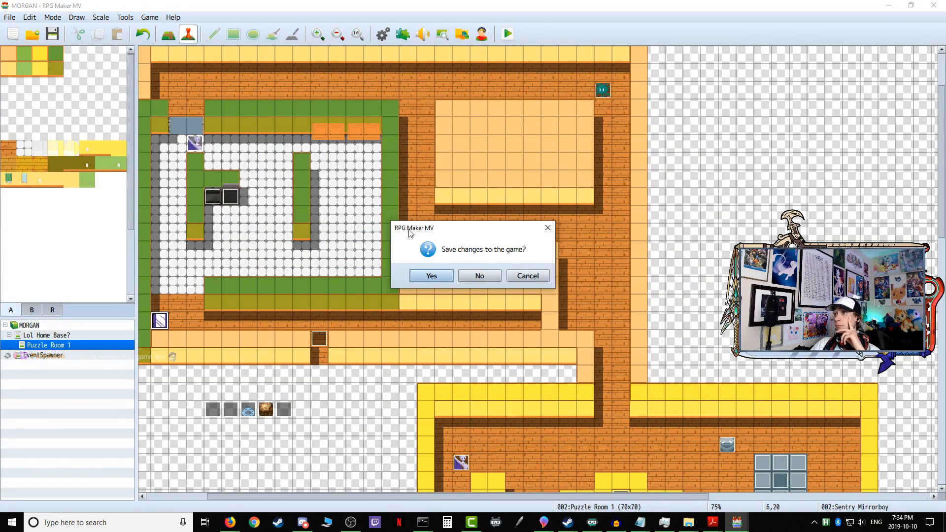
{"action": "left_click", "coordinate": [432, 277]}
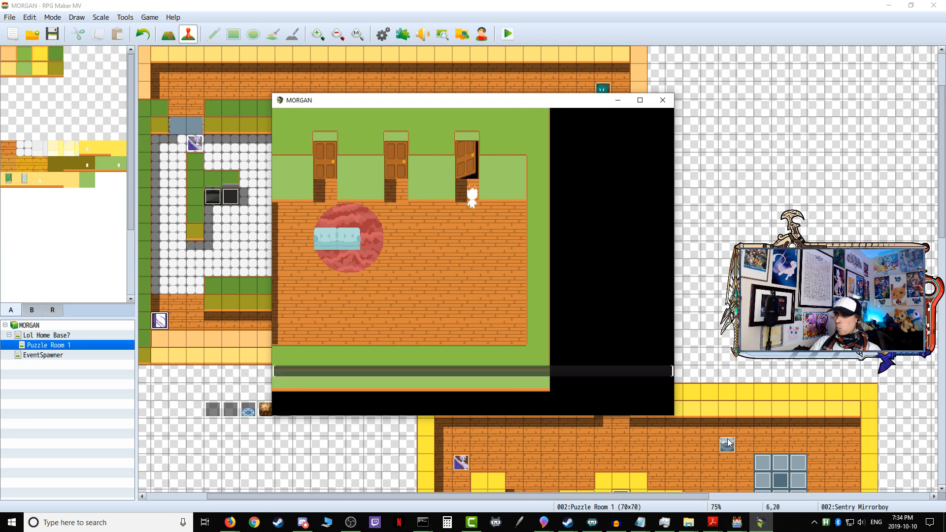
Step: Enter the first puzzle and approach the Sentry Mirrorboy from behind in the corridor to test its patrol
{"action": "key", "text": "Return"}
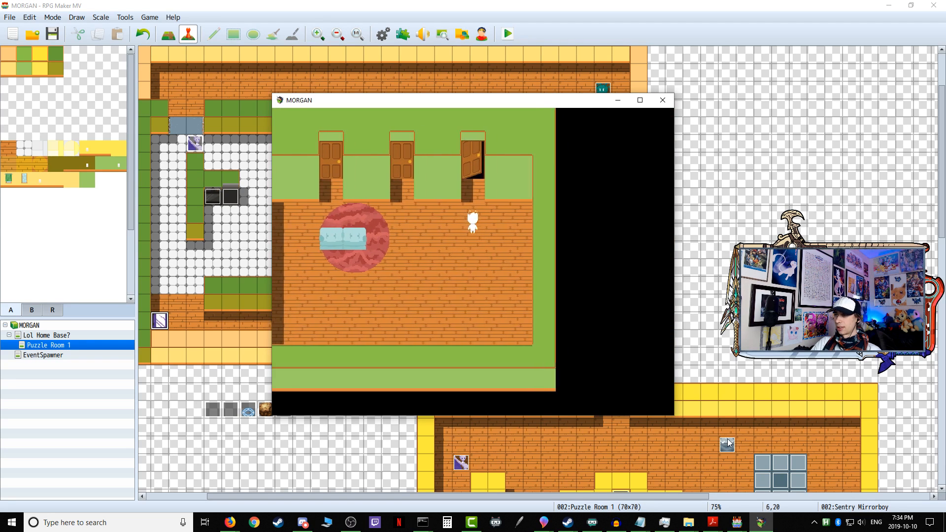
{"action": "key", "text": "Return"}
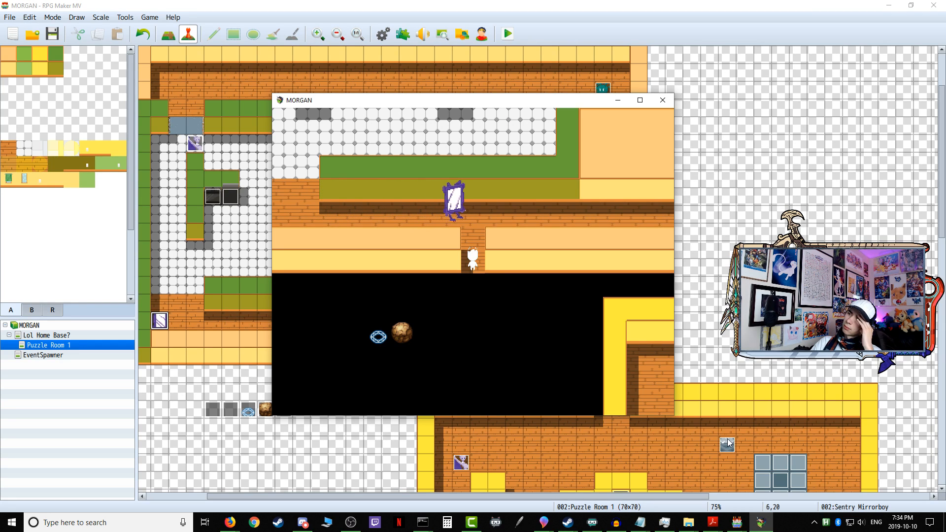
{"action": "key", "text": "Up"}
{"action": "key", "text": "Up"}
{"action": "key", "text": "Right"}
{"action": "key", "text": "Right"}
{"action": "key", "text": "Right"}
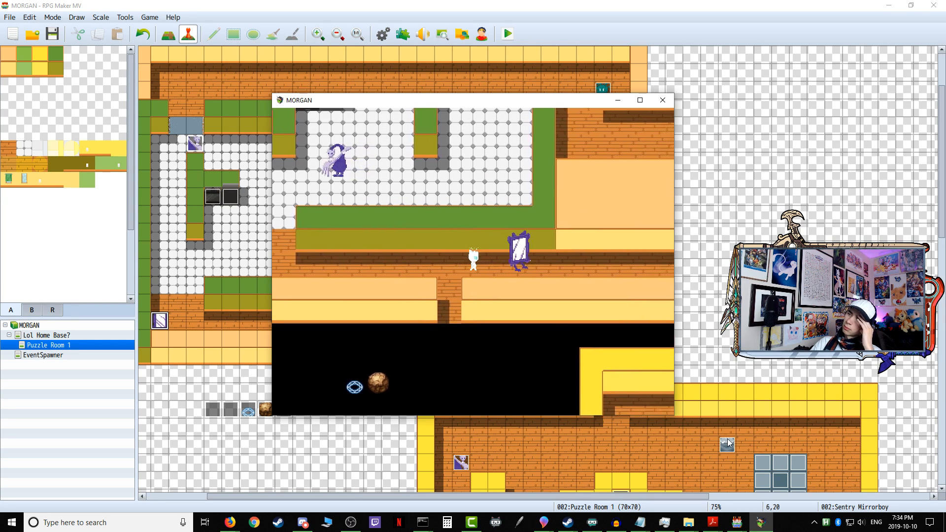
Step: Re-enter the first puzzle from the home base and follow the Sentry Mirrorboy east along the corridor again
{"action": "key", "text": "Up"}
{"action": "key", "text": "Up"}
{"action": "key", "text": "Up"}
{"action": "key", "text": "Right"}
{"action": "key", "text": "Right"}
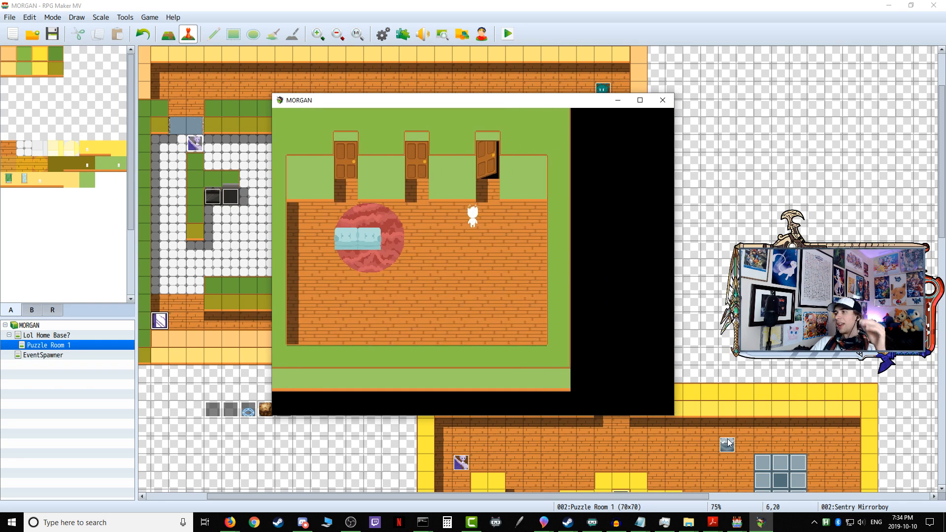
{"action": "key", "text": "Return"}
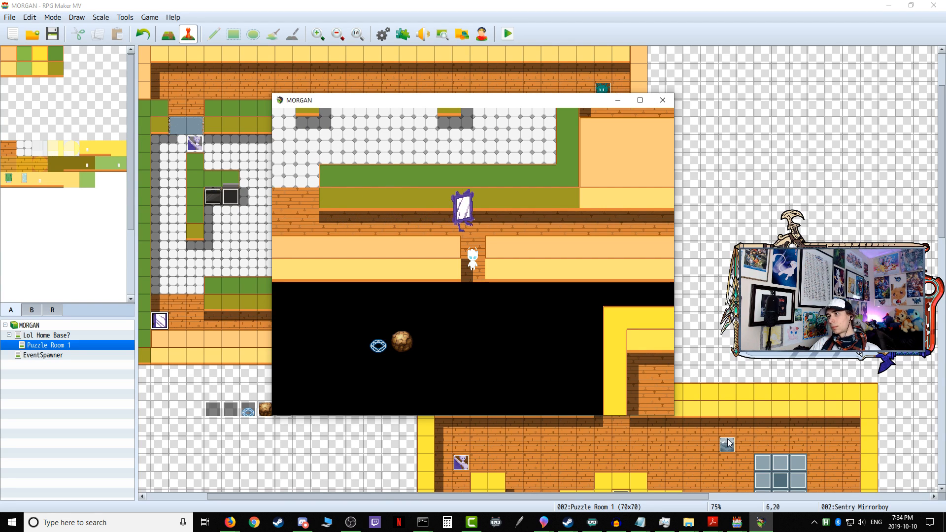
{"action": "key", "text": "Up"}
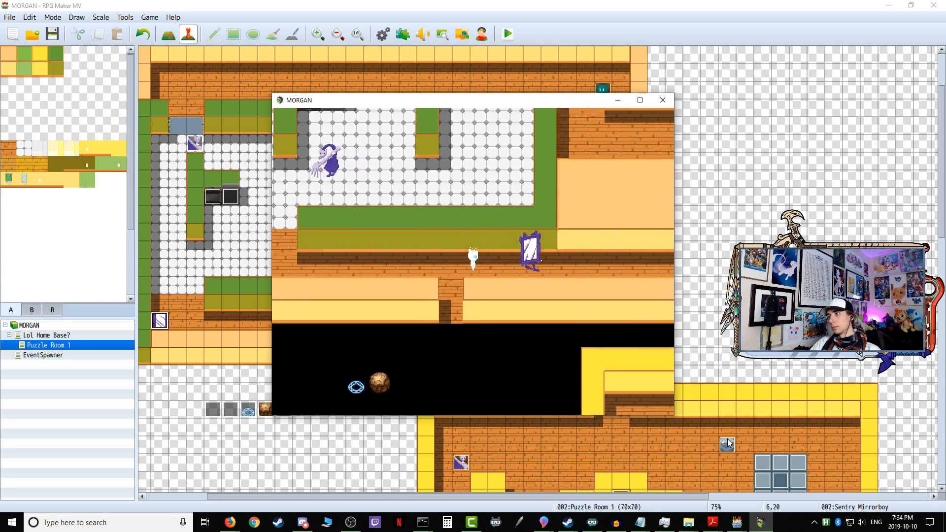
{"action": "key", "text": "Right"}
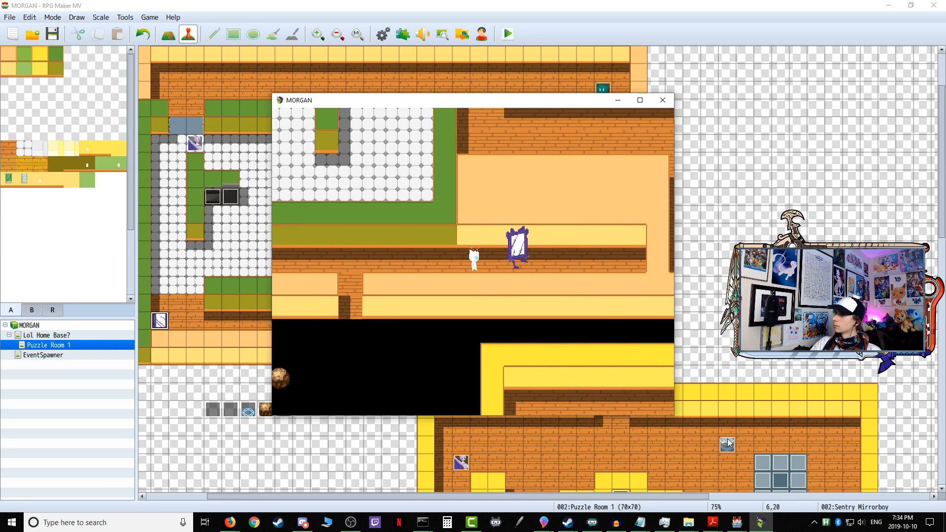
Step: Follow the Sentry Mirrorboy east to the corridor's end to watch its turnaround, and end the playtest
{"action": "key", "text": "Right"}
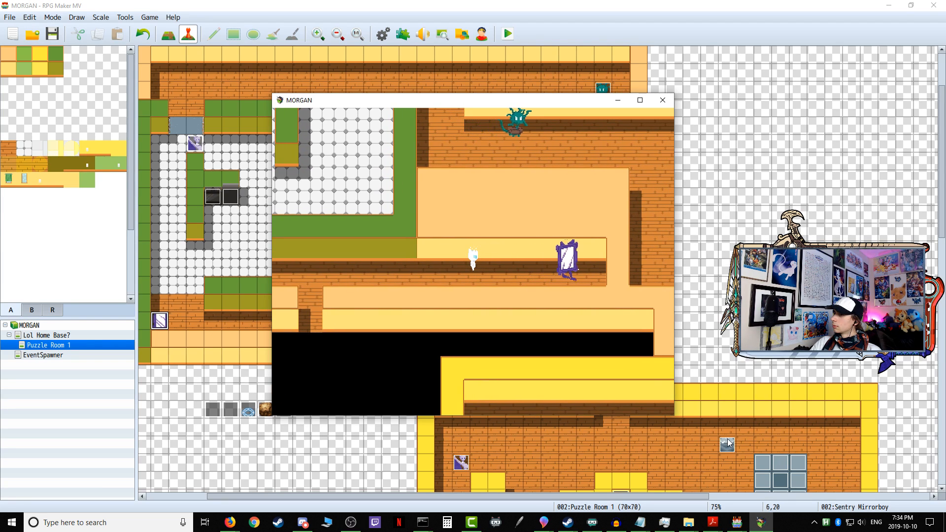
{"action": "key", "text": "Right"}
{"action": "key", "text": "Down"}
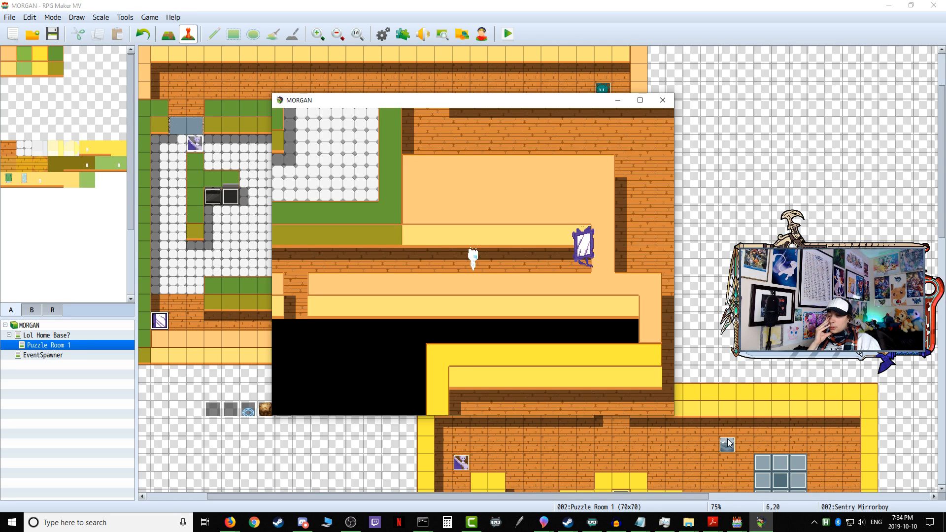
{"action": "left_click", "coordinate": [662, 100]}
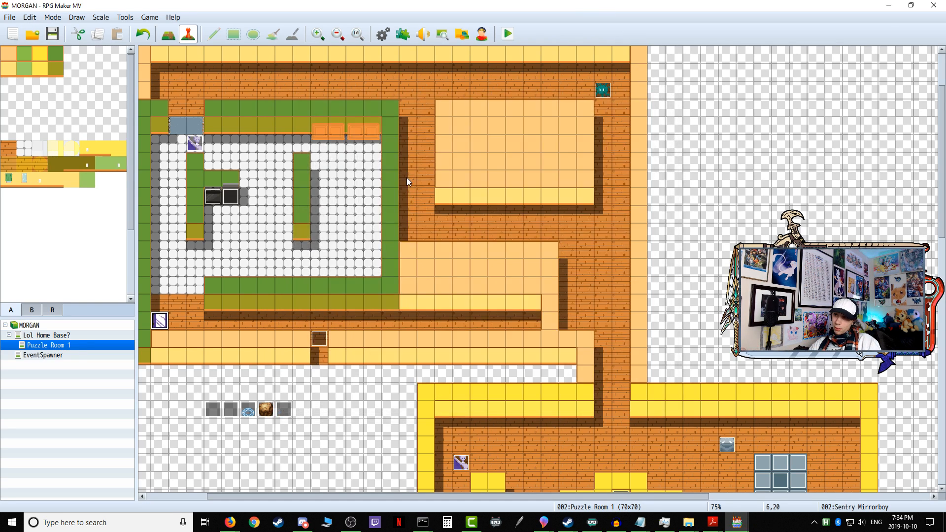
Step: Examine the Sentry Mirrorboy's page 1 movement route and its facing Right and Left player-detection branches
{"action": "double_click", "coordinate": [155, 323]}
{"action": "scroll", "coordinate": [493, 308], "scroll_direction": "down", "scroll_amount": 5}
{"action": "scroll", "coordinate": [492, 308], "scroll_direction": "down", "scroll_amount": 7}
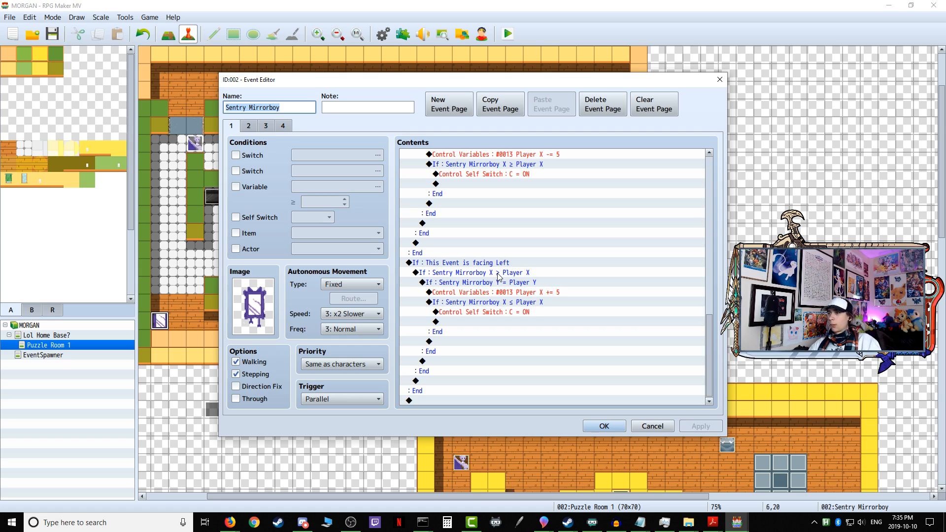
{"action": "left_click", "coordinate": [513, 293]}
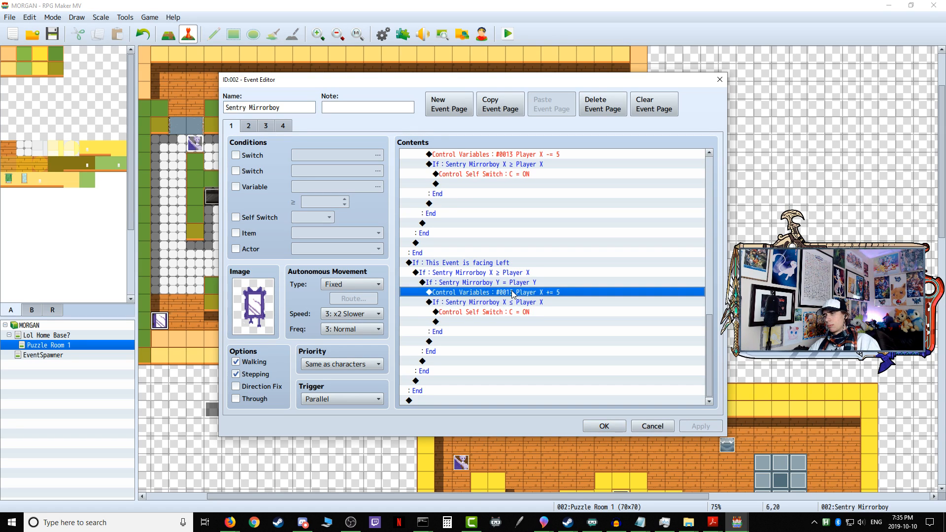
{"action": "left_click", "coordinate": [513, 302]}
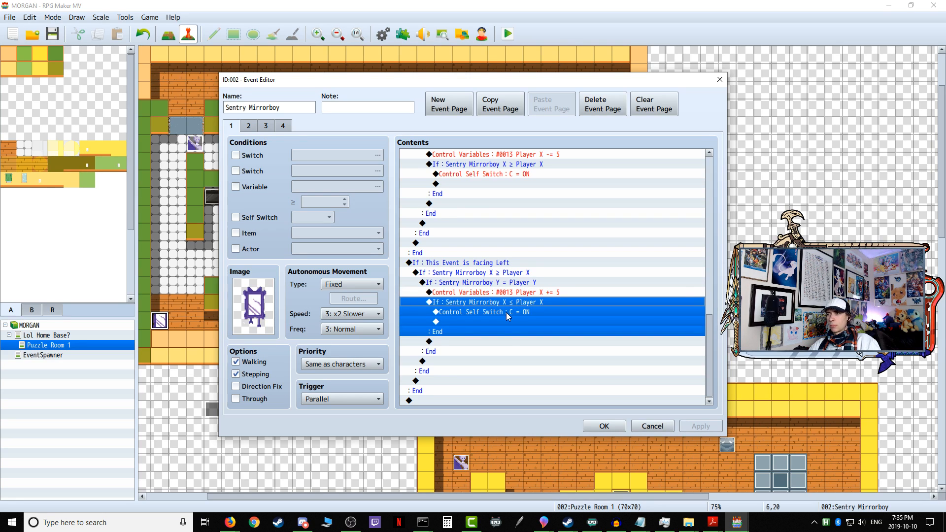
{"action": "left_click", "coordinate": [506, 312]}
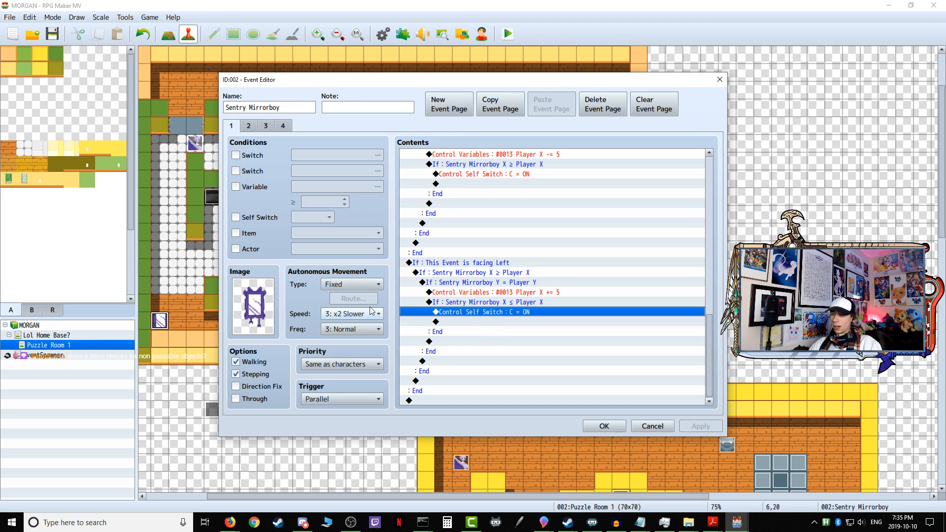
{"action": "scroll", "coordinate": [525, 303], "scroll_direction": "up", "scroll_amount": 8}
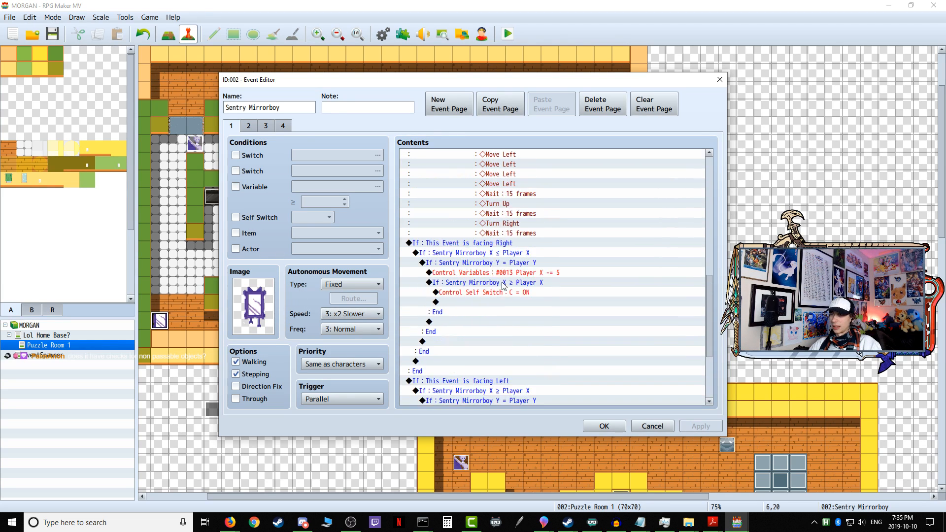
{"action": "scroll", "coordinate": [531, 325], "scroll_direction": "up", "scroll_amount": 6}
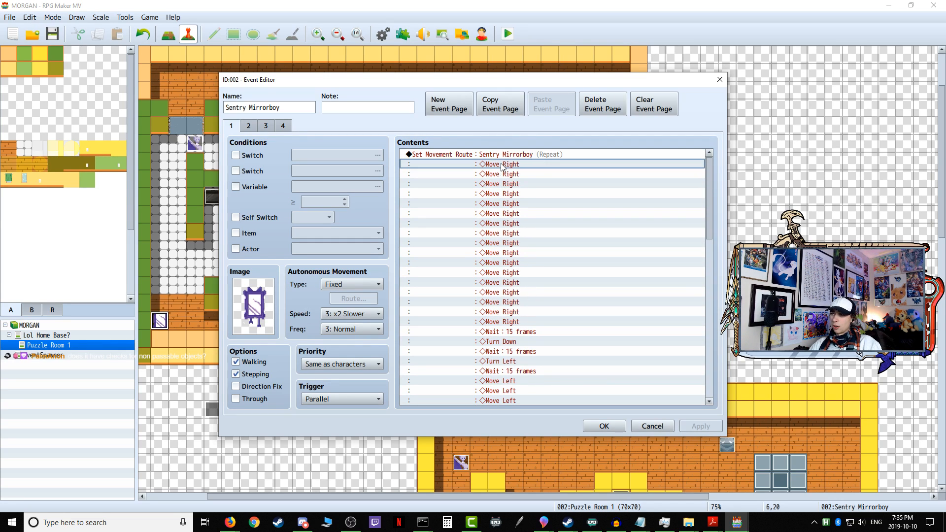
{"action": "scroll", "coordinate": [511, 315], "scroll_direction": "down", "scroll_amount": 8}
{"action": "scroll", "coordinate": [511, 324], "scroll_direction": "down", "scroll_amount": 8}
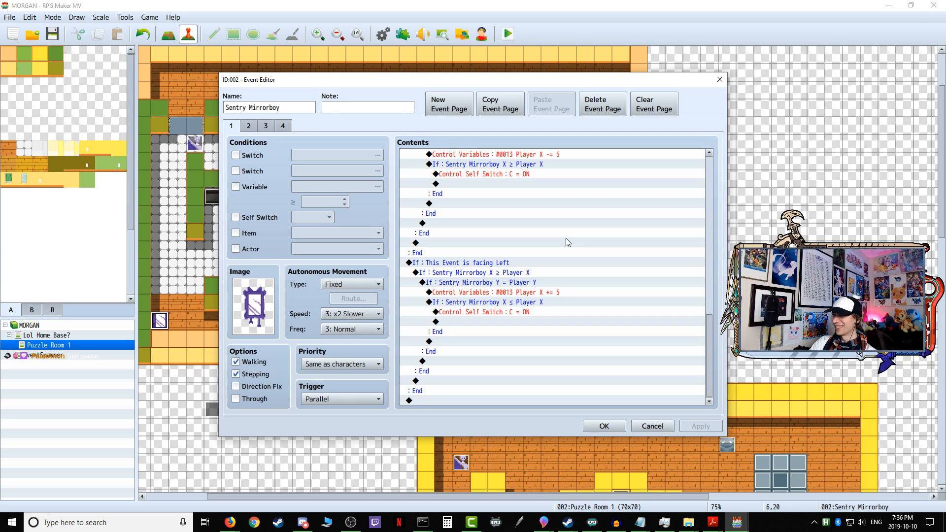
Step: Review the Sentry Mirrorboy's repeating patrol route from its start, check the page 4 chase settings, and close the event
{"action": "left_click_drag", "start_coordinate": [709, 350], "coordinate": [712, 156]}
{"action": "left_click", "coordinate": [542, 181]}
{"action": "left_click", "coordinate": [511, 167]}
{"action": "left_click", "coordinate": [502, 174]}
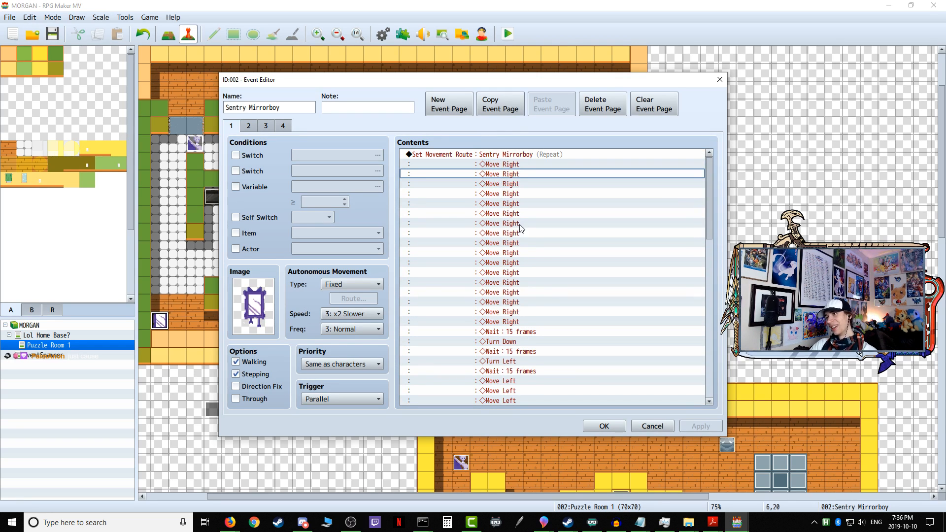
{"action": "scroll", "coordinate": [528, 262], "scroll_direction": "down", "scroll_amount": 9}
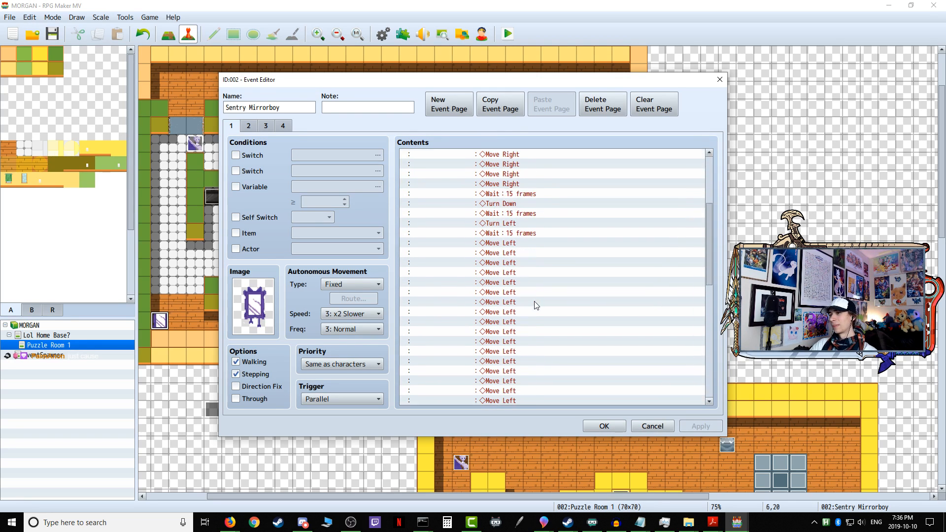
{"action": "scroll", "coordinate": [536, 305], "scroll_direction": "down", "scroll_amount": 1}
{"action": "scroll", "coordinate": [536, 303], "scroll_direction": "down", "scroll_amount": 1}
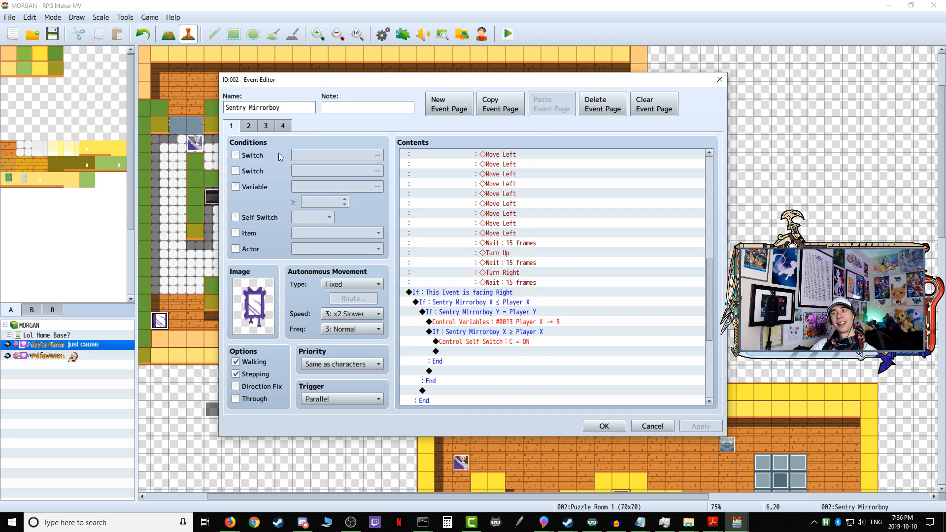
{"action": "left_click", "coordinate": [283, 126]}
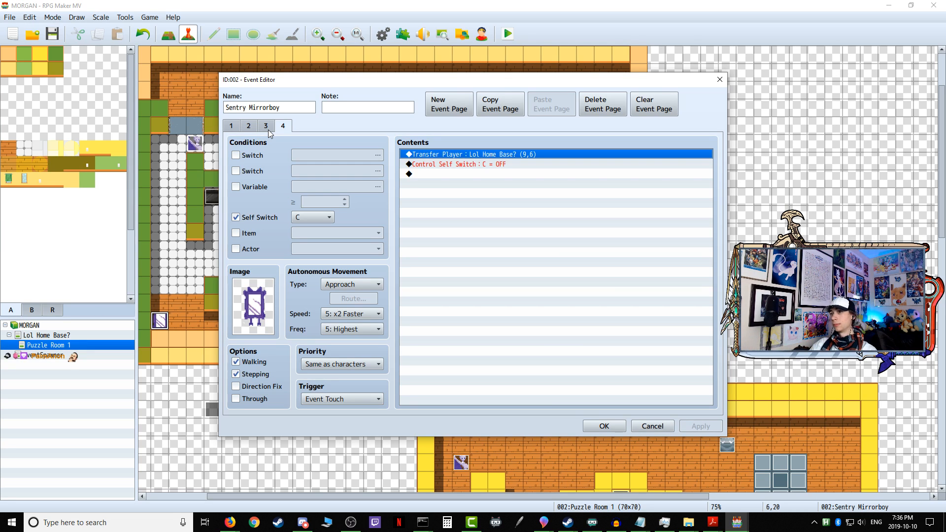
{"action": "left_click", "coordinate": [604, 427]}
Step: Check which command follows the movement route on page 1 of the Gatekeeper Forkman event
{"action": "double_click", "coordinate": [199, 147]}
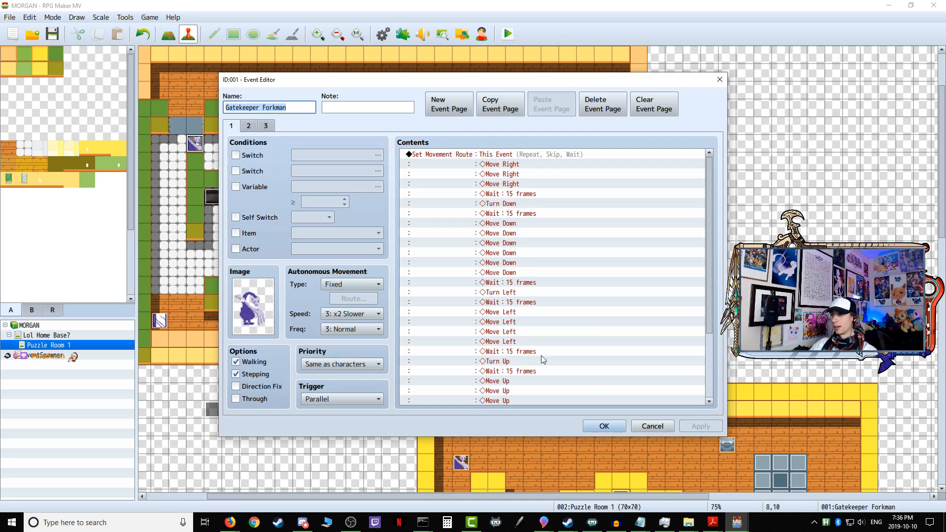
{"action": "scroll", "coordinate": [622, 380], "scroll_direction": "down", "scroll_amount": 3}
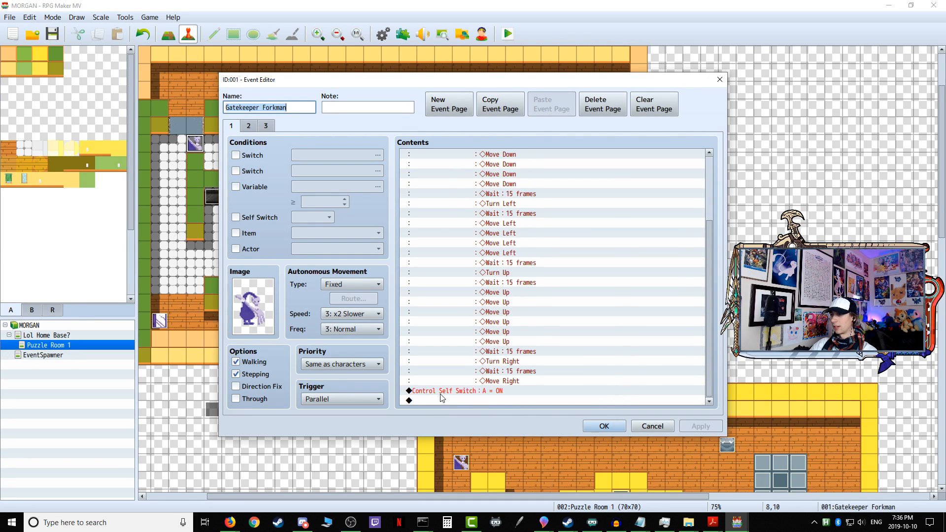
{"action": "left_click", "coordinate": [604, 427]}
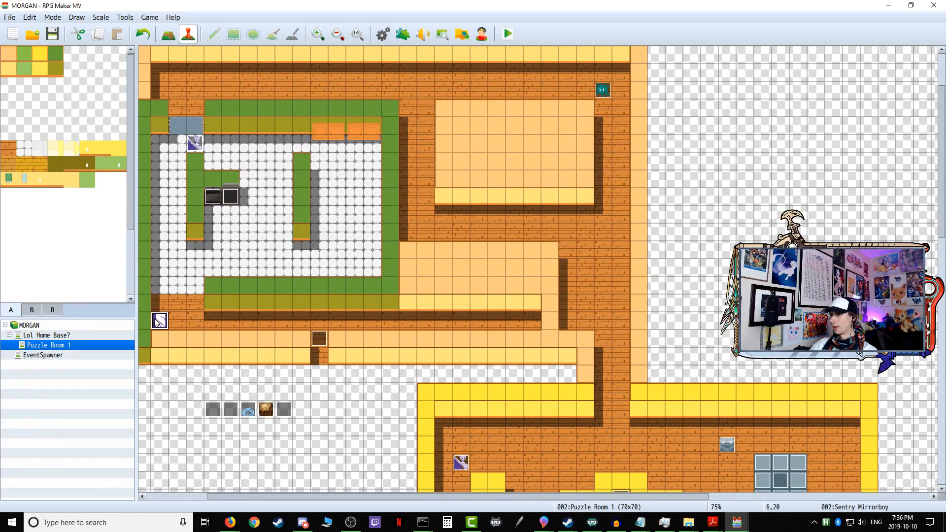
Step: Insert Control Self Switch A = ON between the Sentry Mirrorboy's page 1 movement route and its facing Right branch, and accept the event
{"action": "double_click", "coordinate": [159, 321]}
{"action": "scroll", "coordinate": [500, 345], "scroll_direction": "down", "scroll_amount": 10}
{"action": "scroll", "coordinate": [500, 371], "scroll_direction": "down", "scroll_amount": 4}
{"action": "scroll", "coordinate": [473, 298], "scroll_direction": "up", "scroll_amount": 1}
{"action": "scroll", "coordinate": [469, 310], "scroll_direction": "down", "scroll_amount": 1}
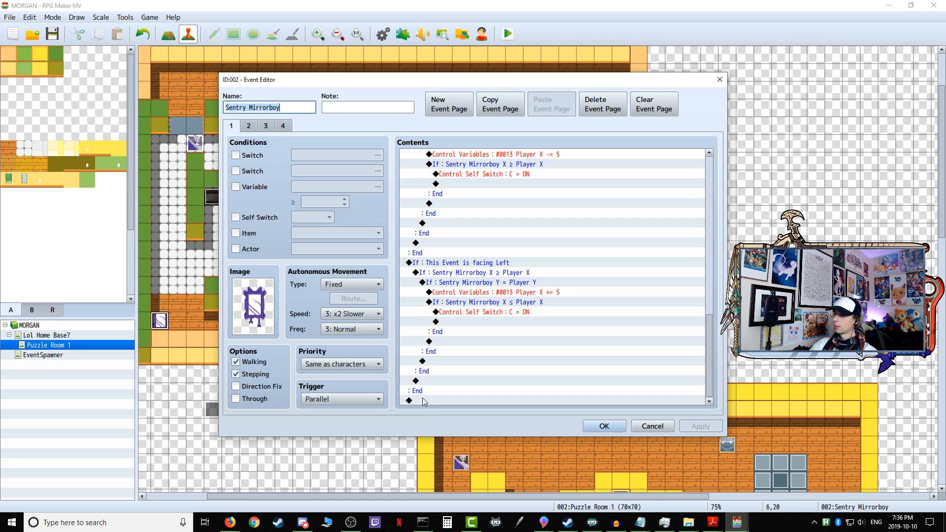
{"action": "scroll", "coordinate": [478, 306], "scroll_direction": "up", "scroll_amount": 6}
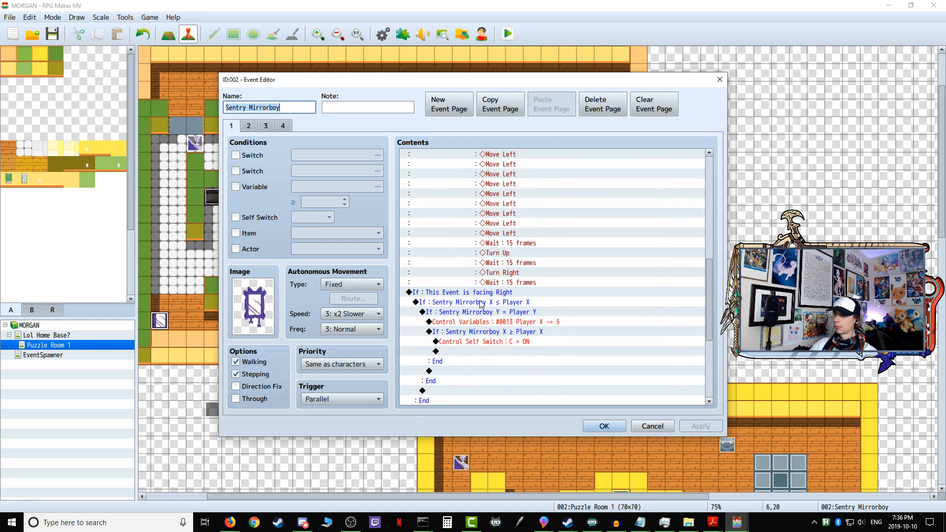
{"action": "right_click", "coordinate": [475, 299]}
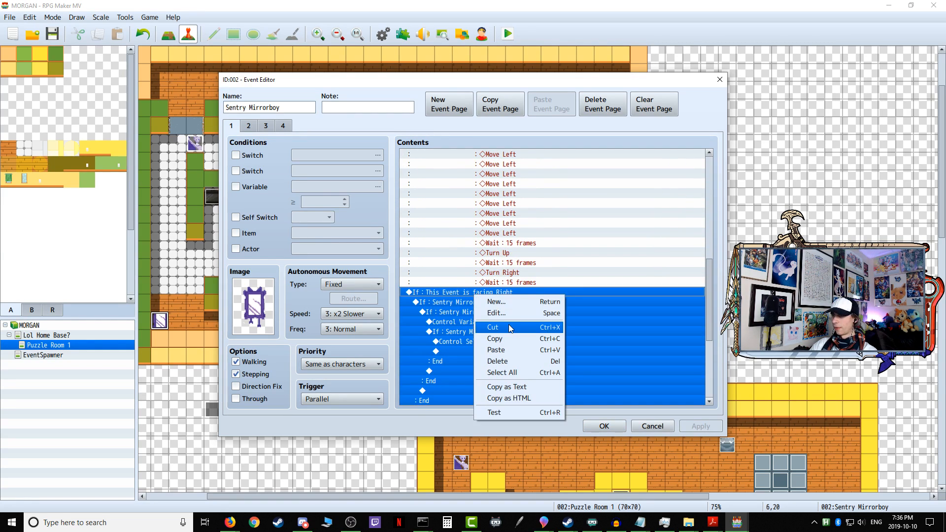
{"action": "key", "text": "Return"}
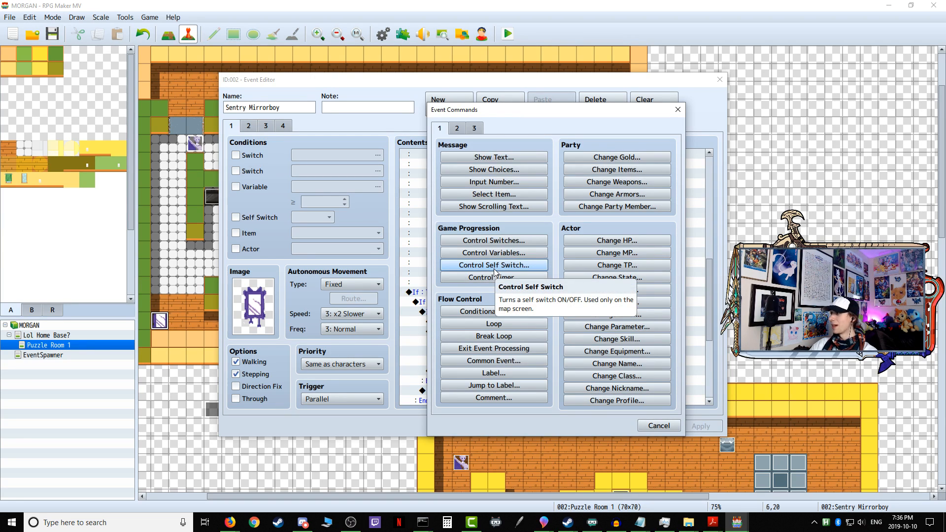
{"action": "left_click", "coordinate": [515, 241]}
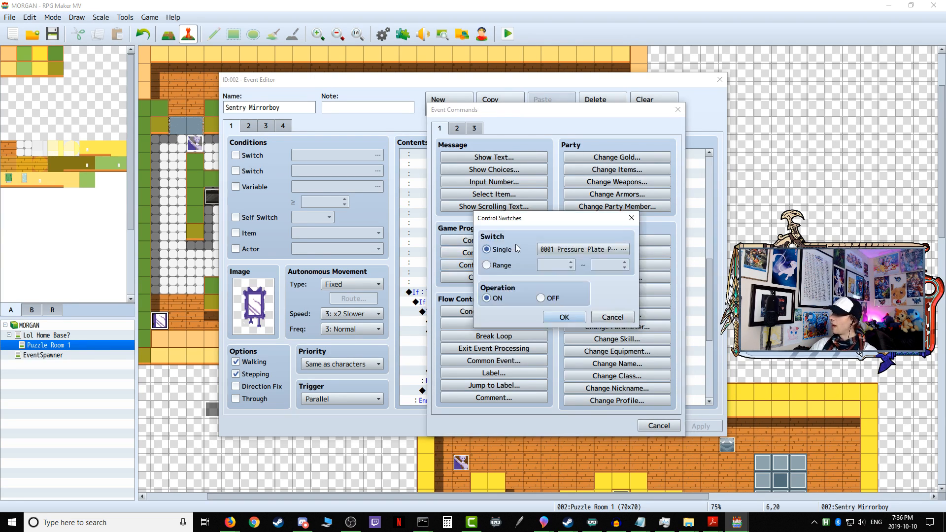
{"action": "left_click", "coordinate": [613, 317]}
{"action": "left_click", "coordinate": [494, 265]}
{"action": "left_click", "coordinate": [552, 307]}
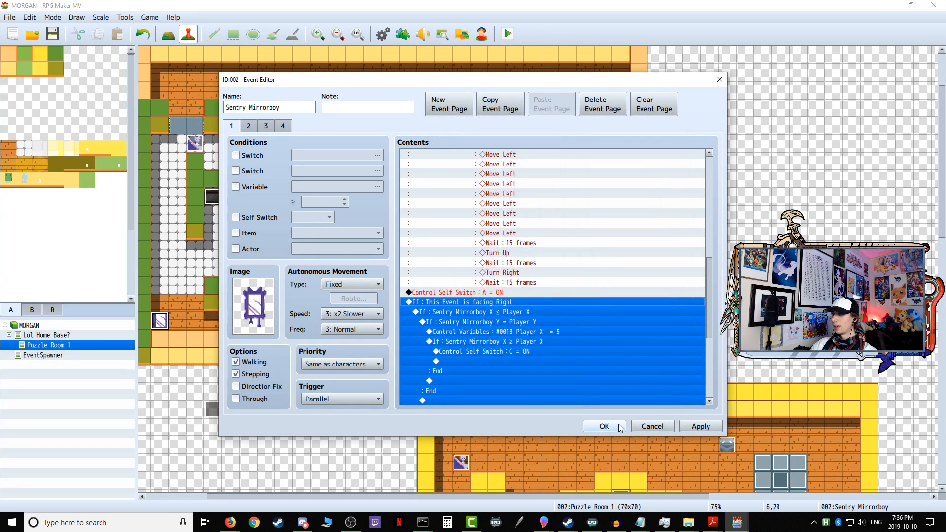
{"action": "left_click", "coordinate": [602, 425]}
Step: Save the game changes, start a playtest, and enter the first puzzle from the home base
{"action": "left_click", "coordinate": [508, 34]}
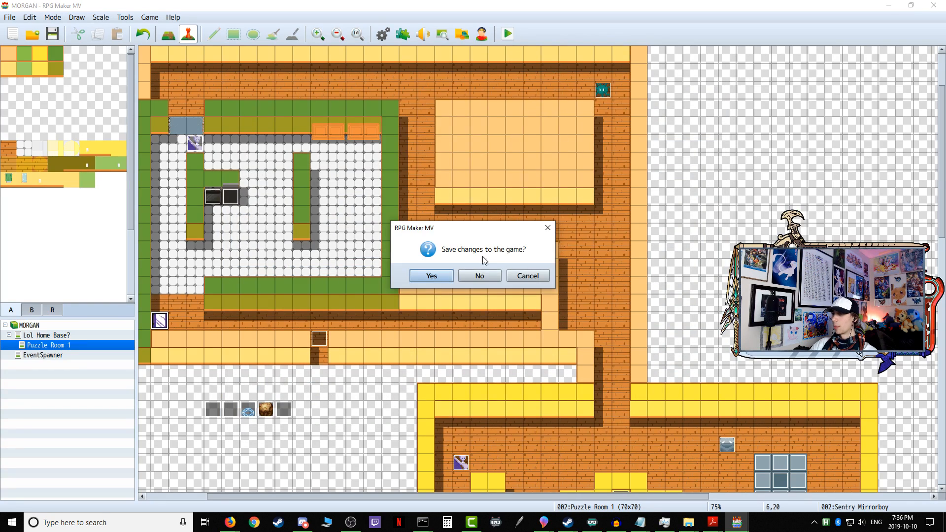
{"action": "left_click", "coordinate": [448, 278]}
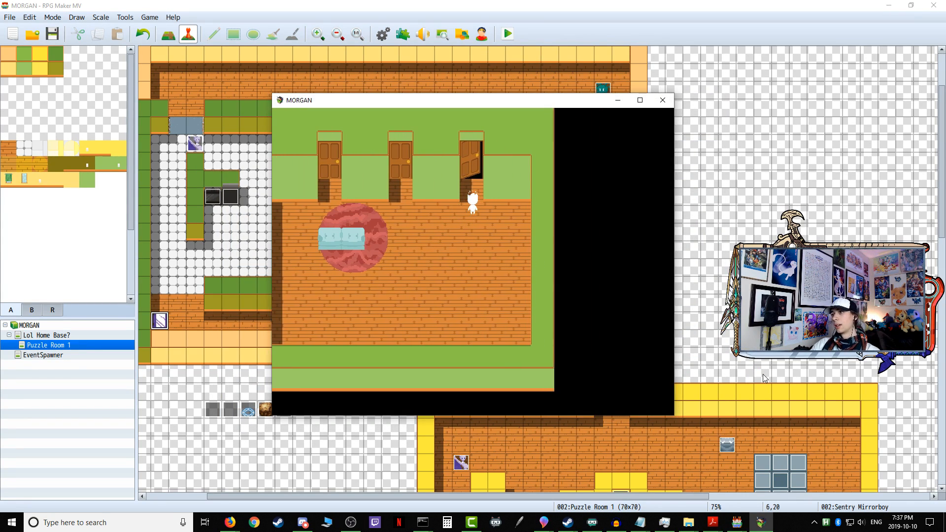
{"action": "key", "text": "Return"}
{"action": "key", "text": "Return"}
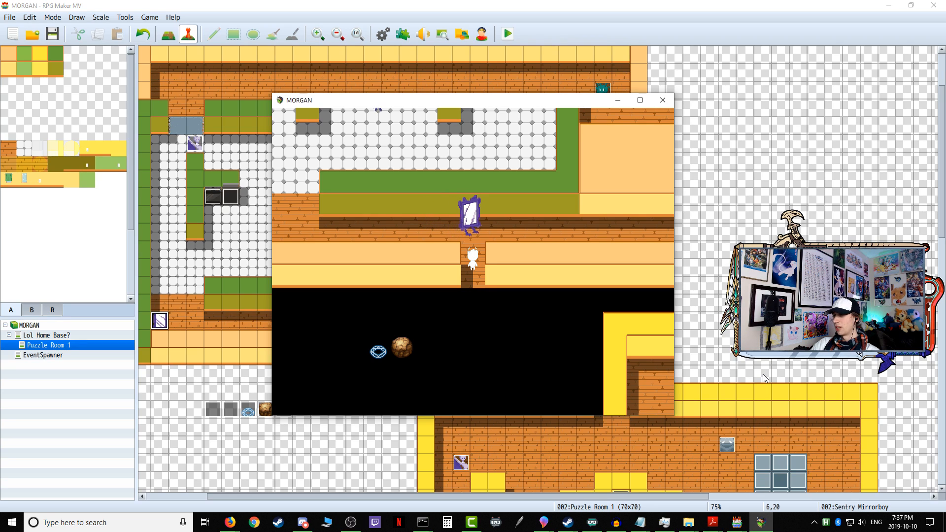
Step: Follow the Sentry Mirrorboy east along the corridor to test its detection, explore the tiled room, and end the playtest
{"action": "key", "text": "Up"}
{"action": "key", "text": "Right"}
{"action": "key", "text": "Right"}
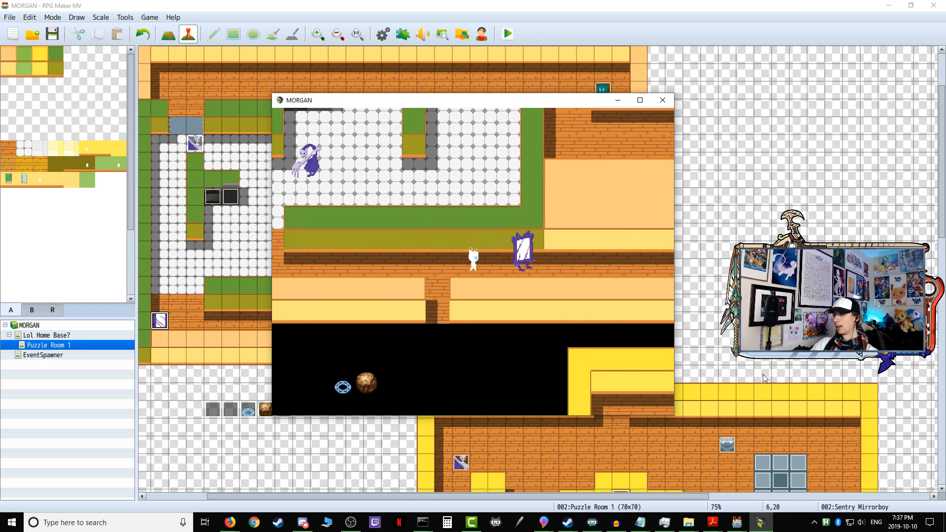
{"action": "key", "text": "Right"}
{"action": "key", "text": "Right"}
{"action": "key", "text": "Right"}
{"action": "key", "text": "Right"}
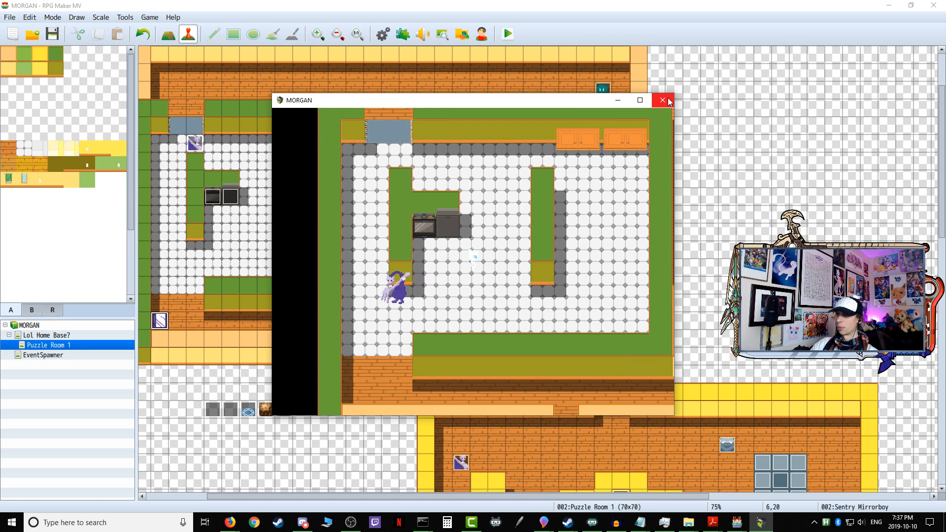
{"action": "left_click", "coordinate": [669, 101]}
Step: Inspect the movement route settings on page 1 of the Gatekeeper Forkman event
{"action": "double_click", "coordinate": [192, 143]}
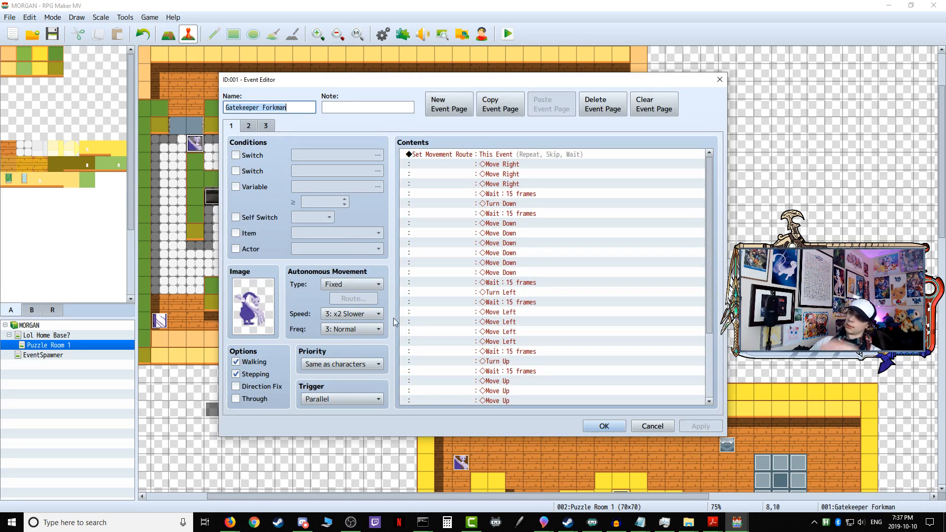
{"action": "scroll", "coordinate": [471, 338], "scroll_direction": "down", "scroll_amount": 2}
{"action": "scroll", "coordinate": [500, 317], "scroll_direction": "up", "scroll_amount": 2}
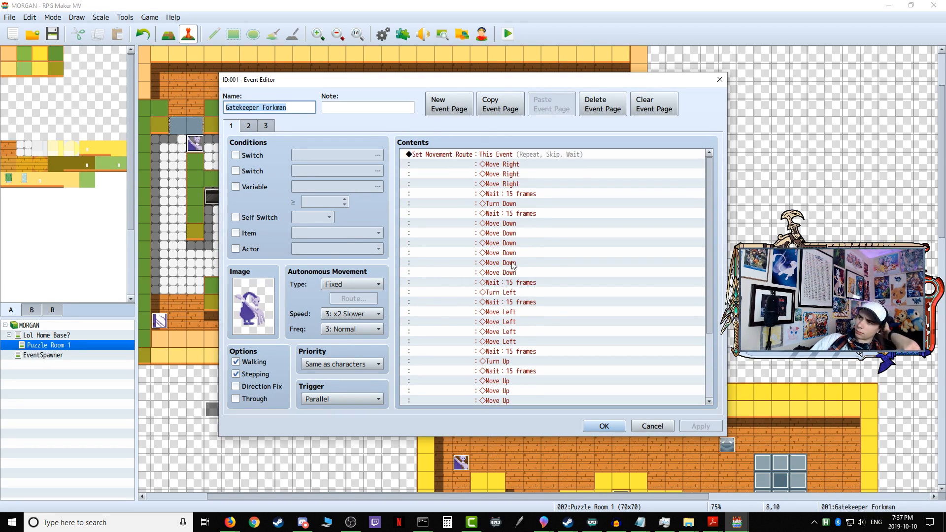
{"action": "left_click", "coordinate": [555, 156]}
{"action": "right_click", "coordinate": [533, 157]}
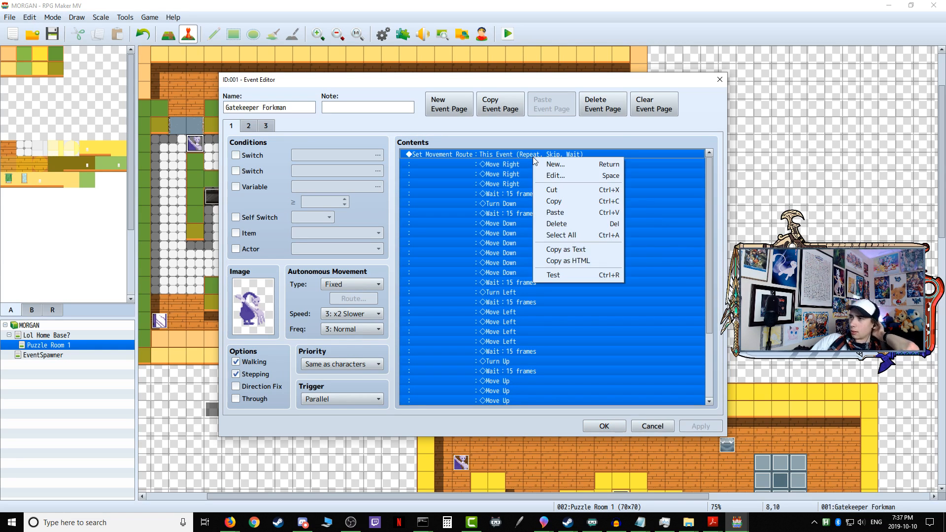
{"action": "left_click", "coordinate": [561, 176]}
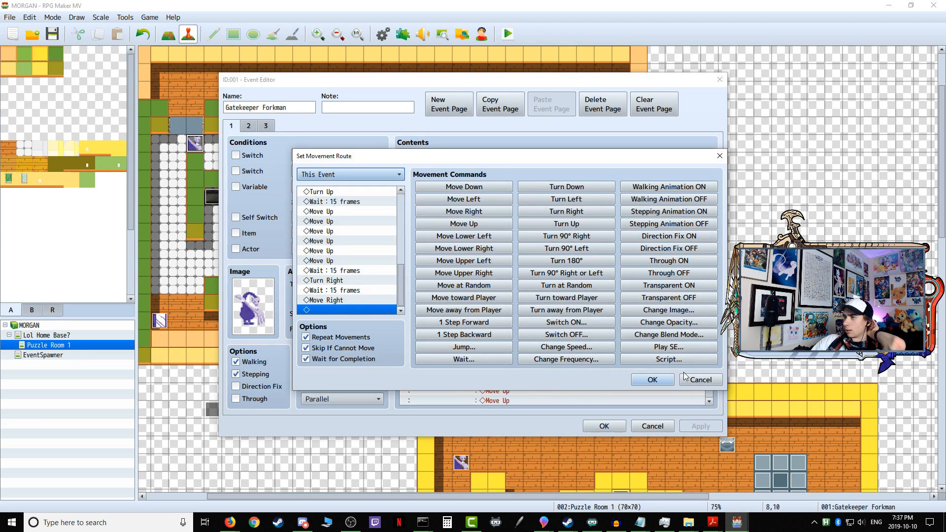
{"action": "left_click", "coordinate": [650, 380]}
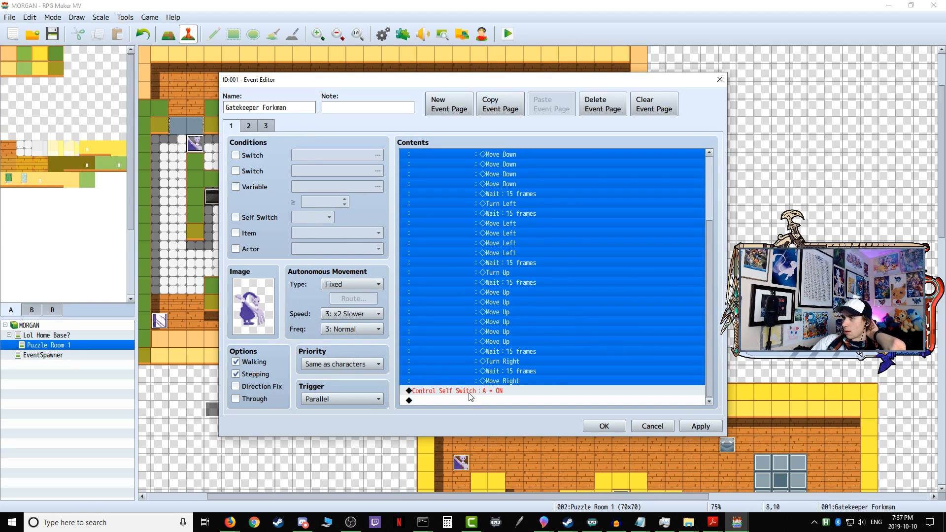
Step: Compare the self switch and chase commands across pages 1, 2 and 3 of the Gatekeeper Forkman event, and close it without changes
{"action": "left_click", "coordinate": [471, 392]}
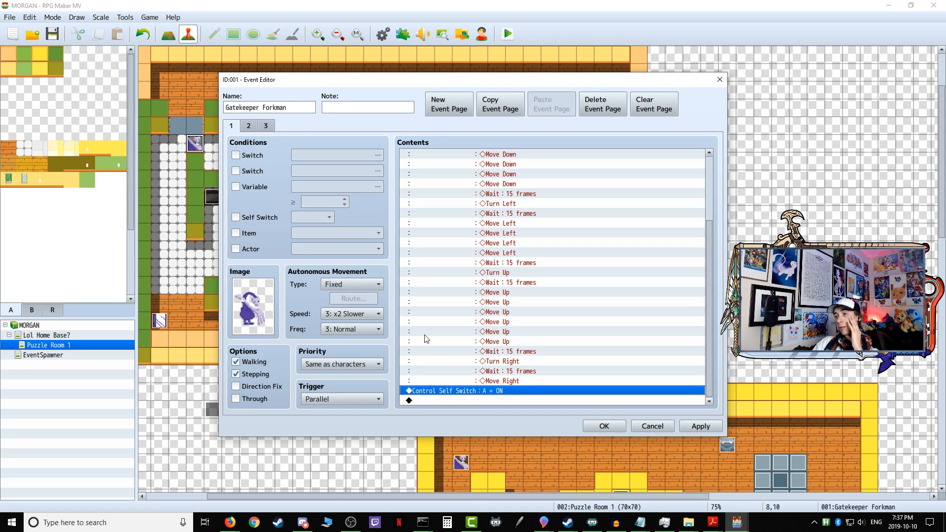
{"action": "left_click", "coordinate": [250, 128]}
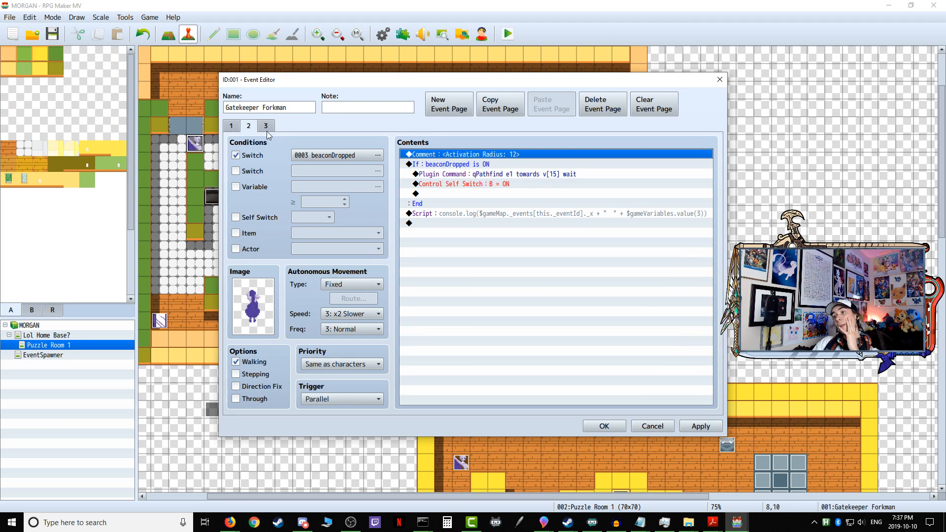
{"action": "left_click", "coordinate": [265, 127]}
{"action": "left_click", "coordinate": [527, 355]}
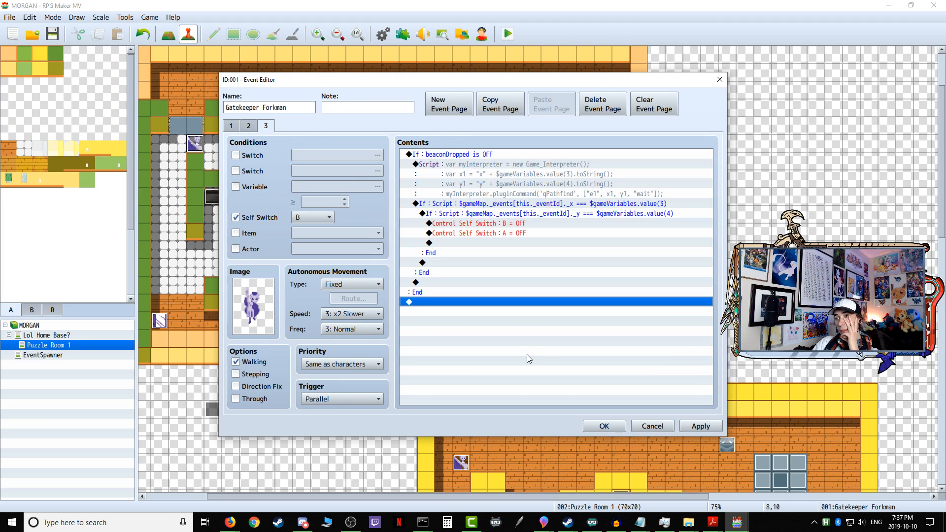
{"action": "left_click", "coordinate": [231, 126]}
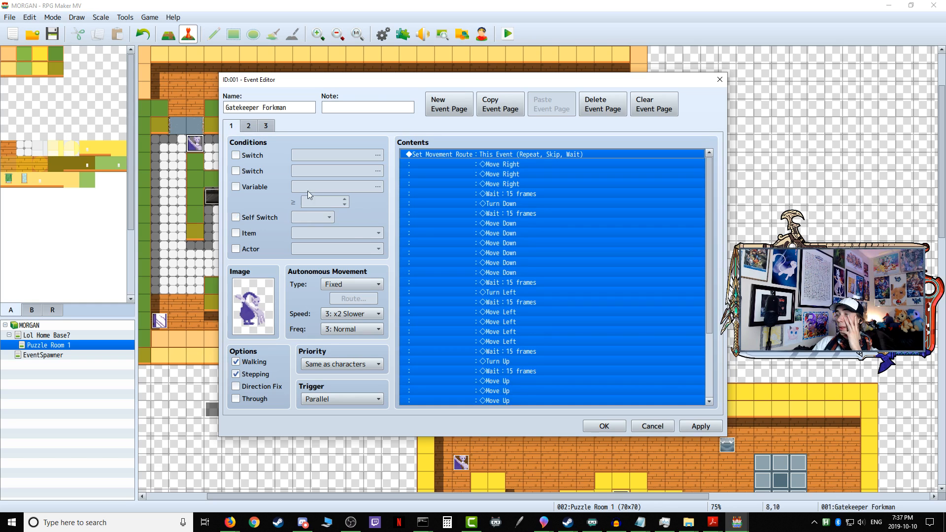
{"action": "left_click", "coordinate": [640, 428]}
{"action": "left_click", "coordinate": [452, 276]}
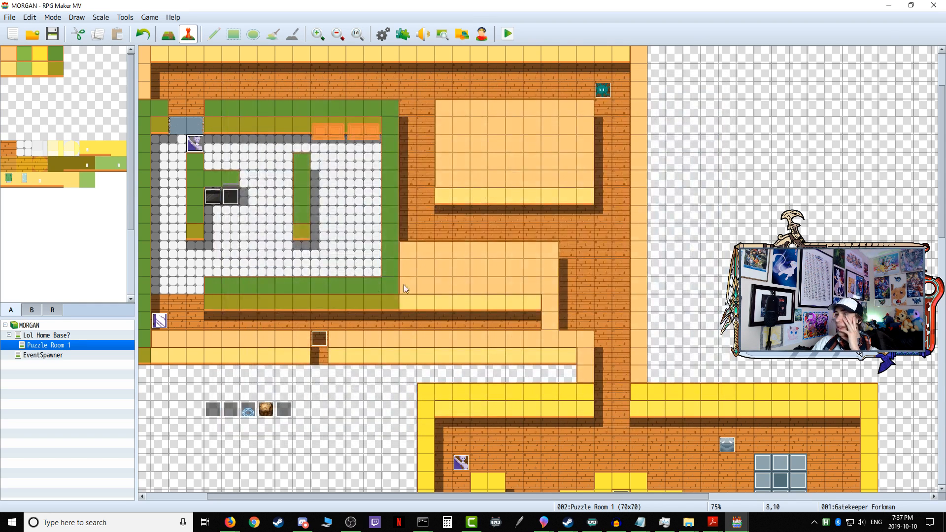
Step: Cut the movement route from page 1 of the Sentry Mirrorboy event and delete its Control Self Switch A = ON command
{"action": "double_click", "coordinate": [164, 317]}
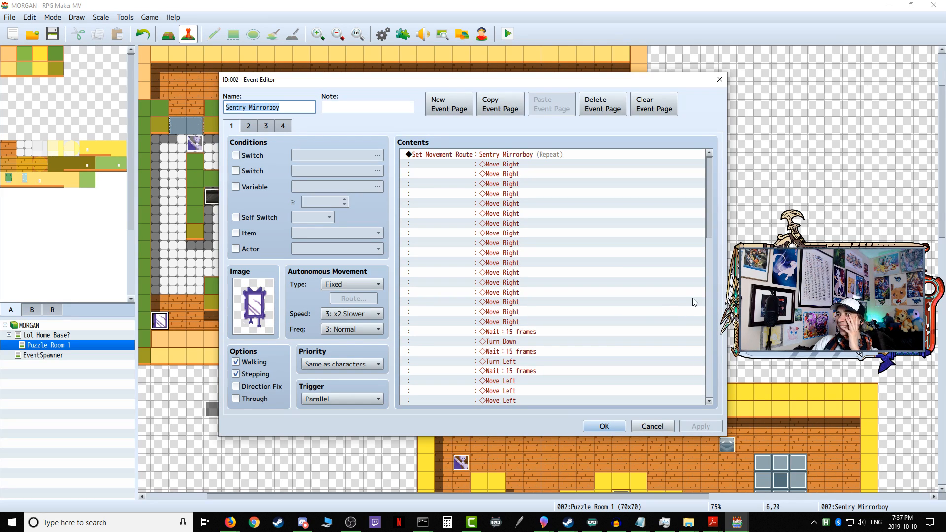
{"action": "scroll", "coordinate": [686, 314], "scroll_direction": "down", "scroll_amount": 15}
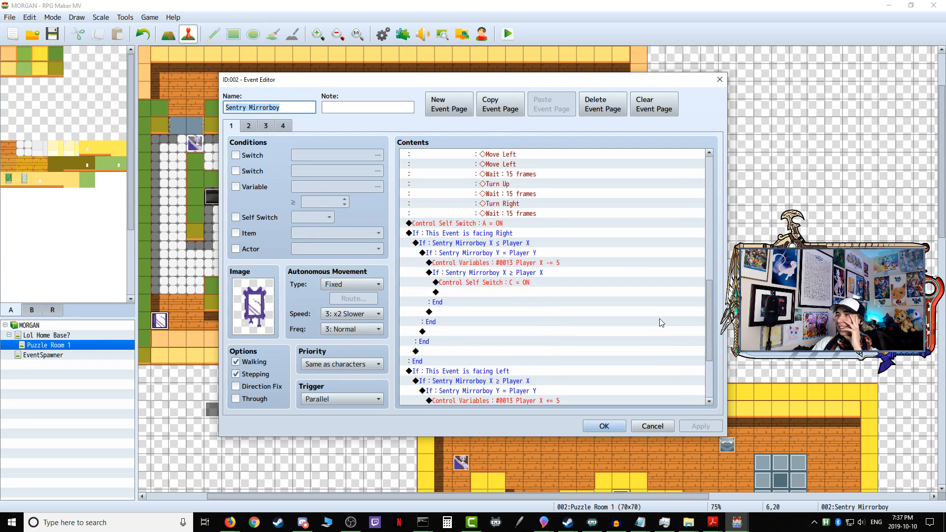
{"action": "scroll", "coordinate": [660, 323], "scroll_direction": "down", "scroll_amount": 2}
{"action": "scroll", "coordinate": [652, 326], "scroll_direction": "up", "scroll_amount": 4}
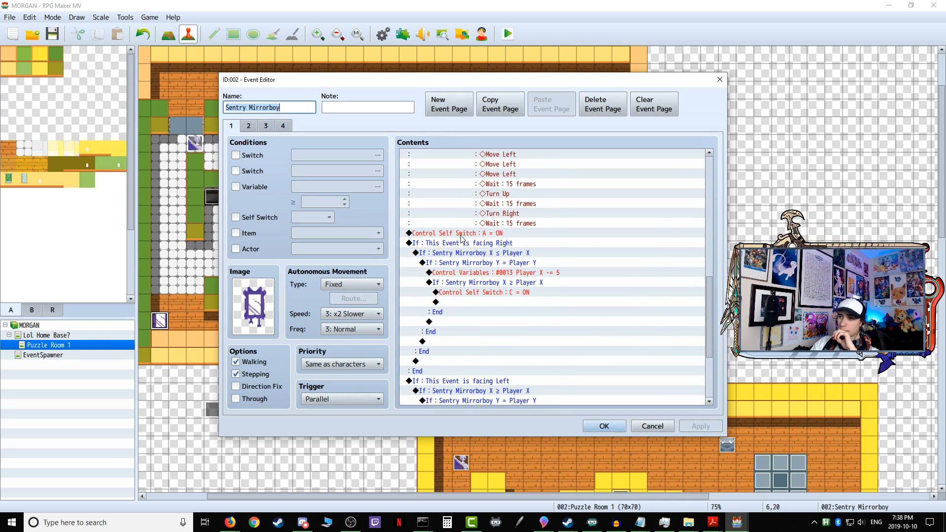
{"action": "scroll", "coordinate": [522, 248], "scroll_direction": "up", "scroll_amount": 9}
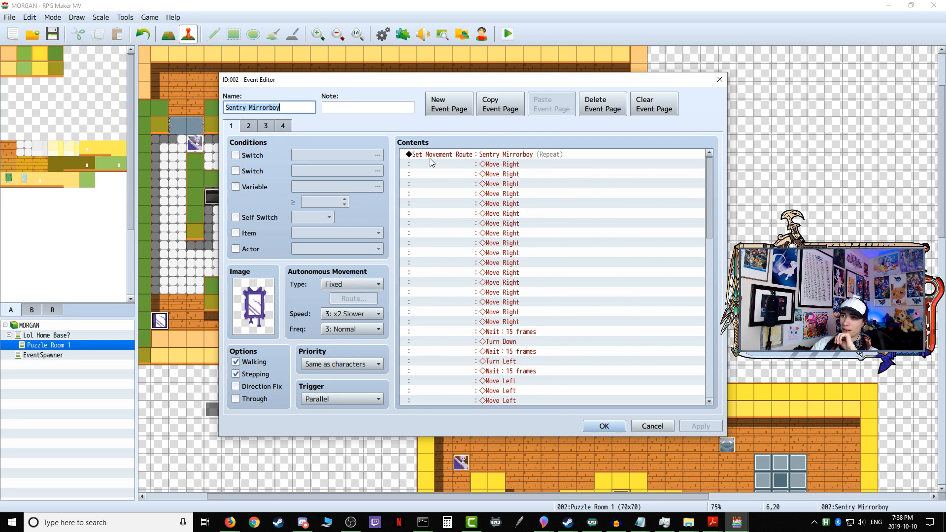
{"action": "left_click", "coordinate": [437, 155]}
{"action": "right_click", "coordinate": [440, 156]}
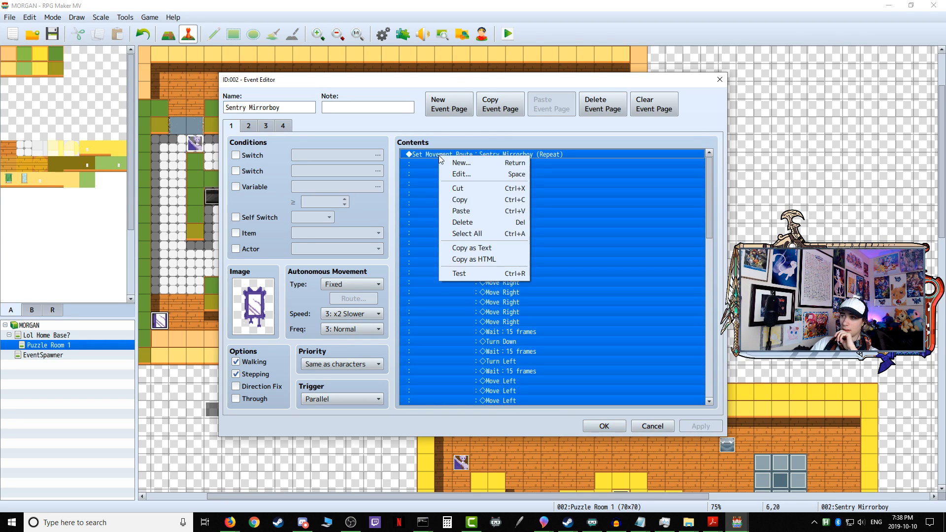
{"action": "left_click", "coordinate": [468, 188]}
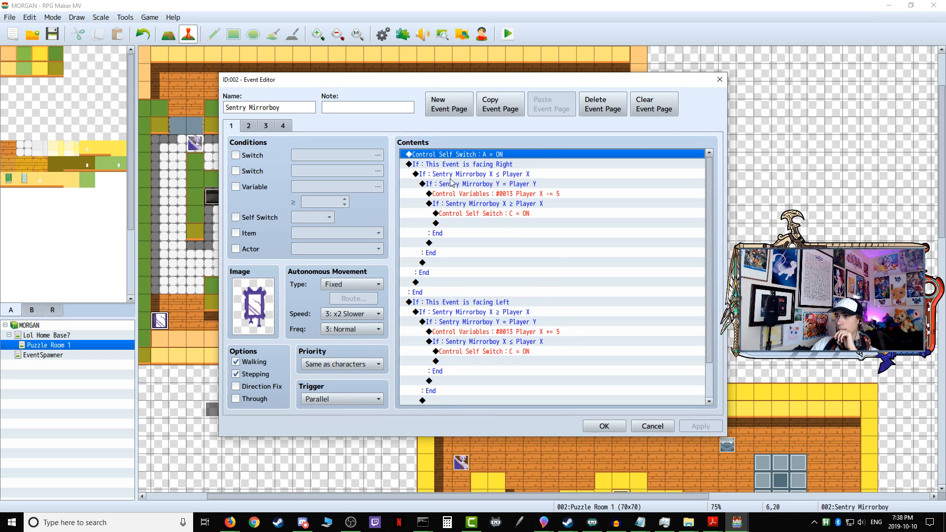
{"action": "right_click", "coordinate": [449, 156]}
{"action": "left_click", "coordinate": [479, 222]}
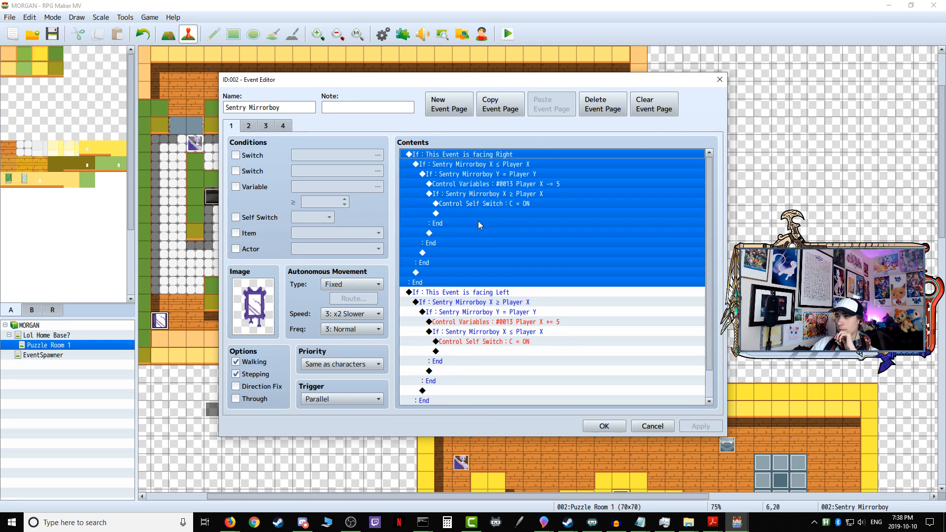
{"action": "left_click", "coordinate": [664, 430]}
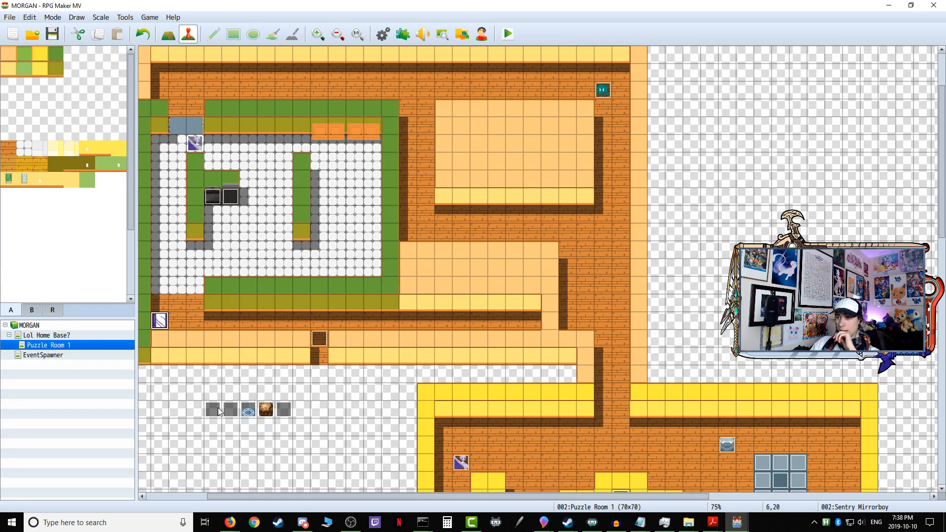
Step: Paste the Sentry Mirrorboy's movement route at the start of the Variable Onetime Setup event's page 1 and accept the event
{"action": "double_click", "coordinate": [217, 407]}
{"action": "left_click", "coordinate": [470, 155]}
{"action": "right_click", "coordinate": [466, 155]}
{"action": "left_click", "coordinate": [488, 214]}
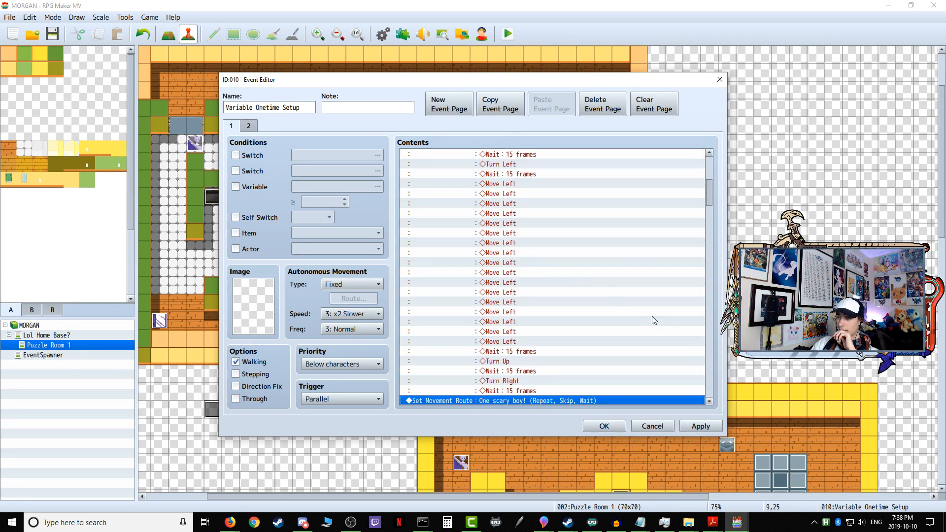
{"action": "left_click_drag", "start_coordinate": [710, 182], "coordinate": [688, 402]}
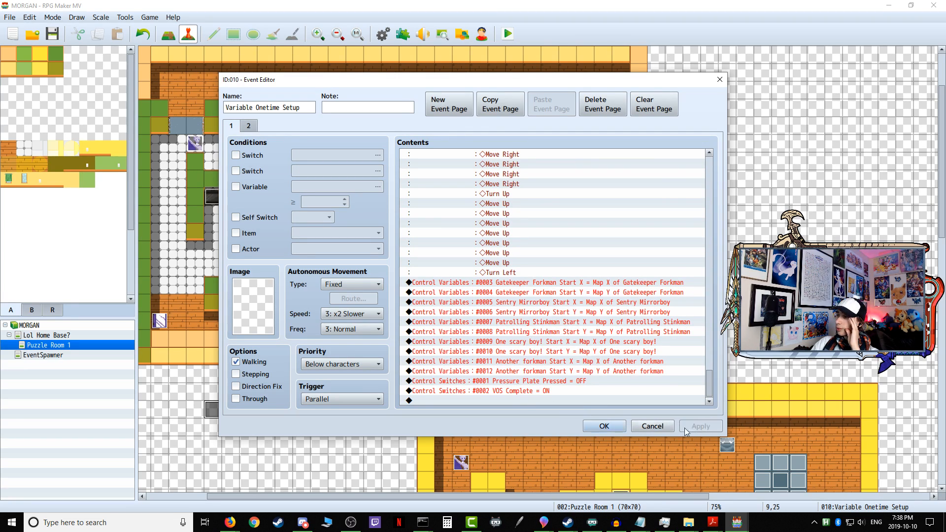
{"action": "left_click", "coordinate": [604, 427]}
Step: Save the game changes, launch a playtest, and enter the first puzzle from the home base
{"action": "left_click", "coordinate": [507, 35]}
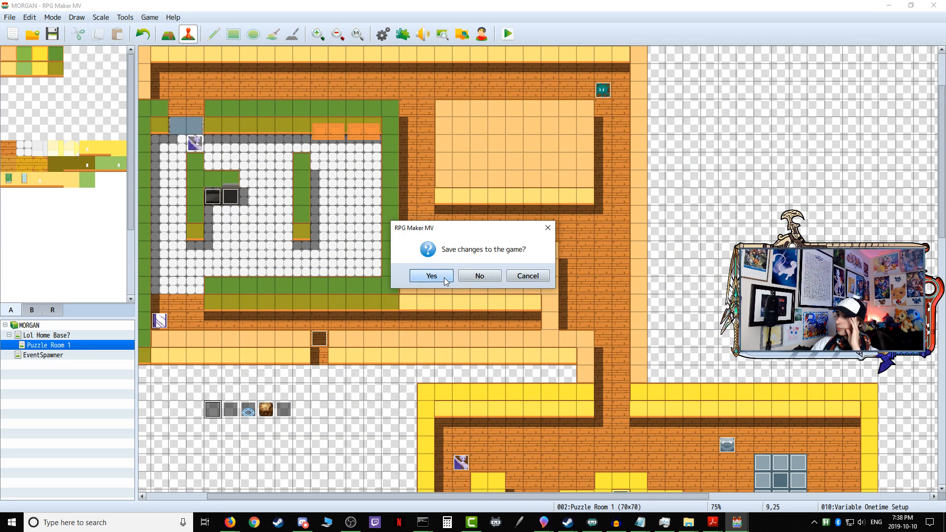
{"action": "left_click", "coordinate": [432, 276]}
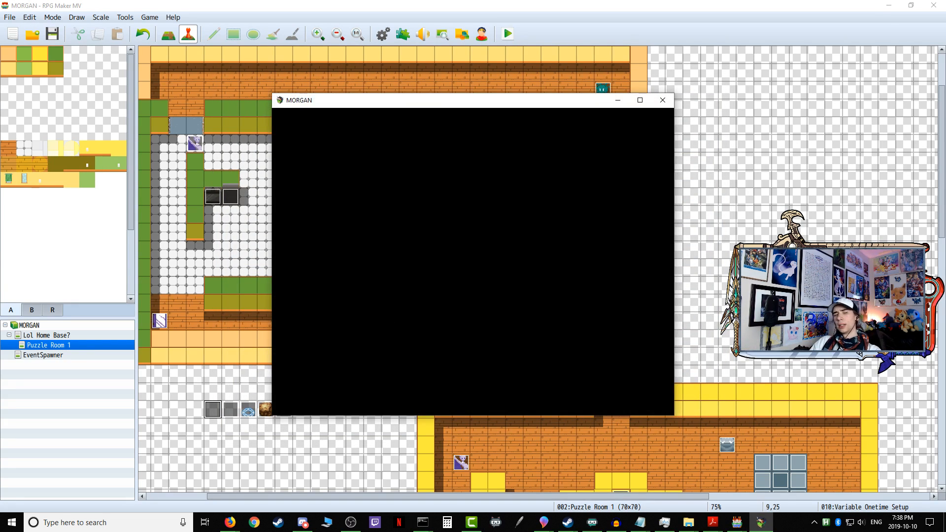
{"action": "key", "text": "Up"}
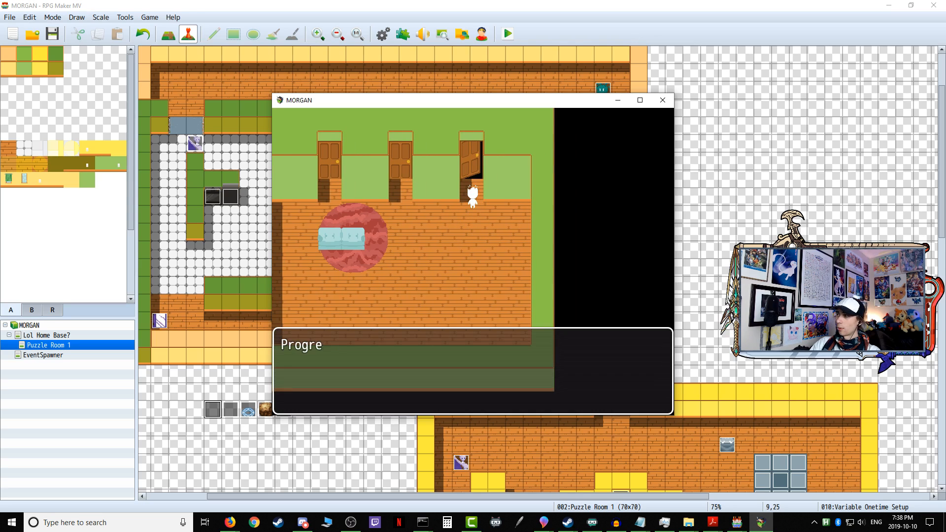
{"action": "key", "text": "Return"}
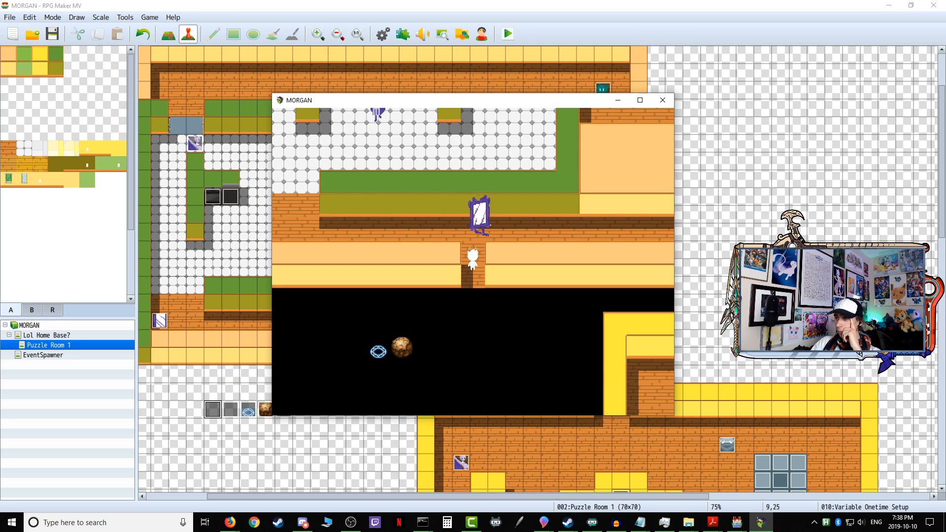
Step: Walk east behind the Sentry Mirrorboy along the corridor to test its detection, turn back, and end the playtest
{"action": "key", "text": "Up"}
{"action": "key", "text": "Right"}
{"action": "key", "text": "Right"}
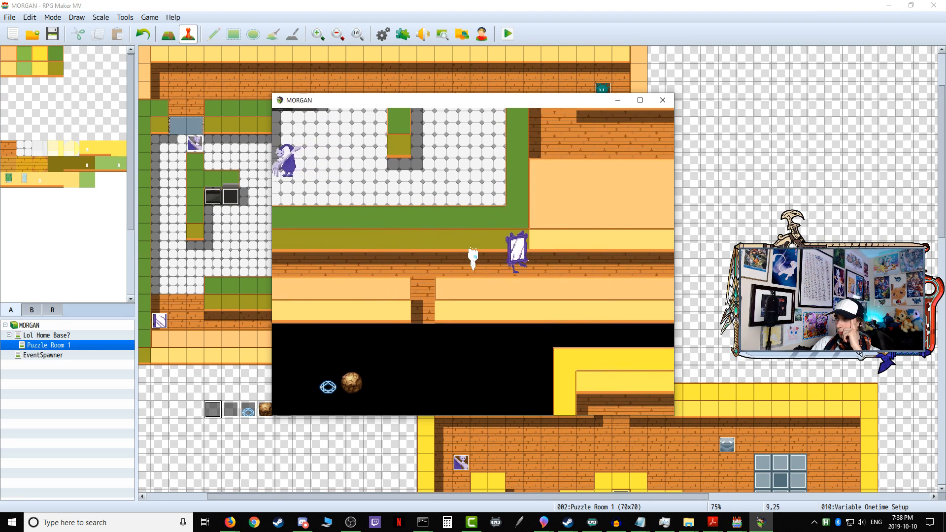
{"action": "key", "text": "Right"}
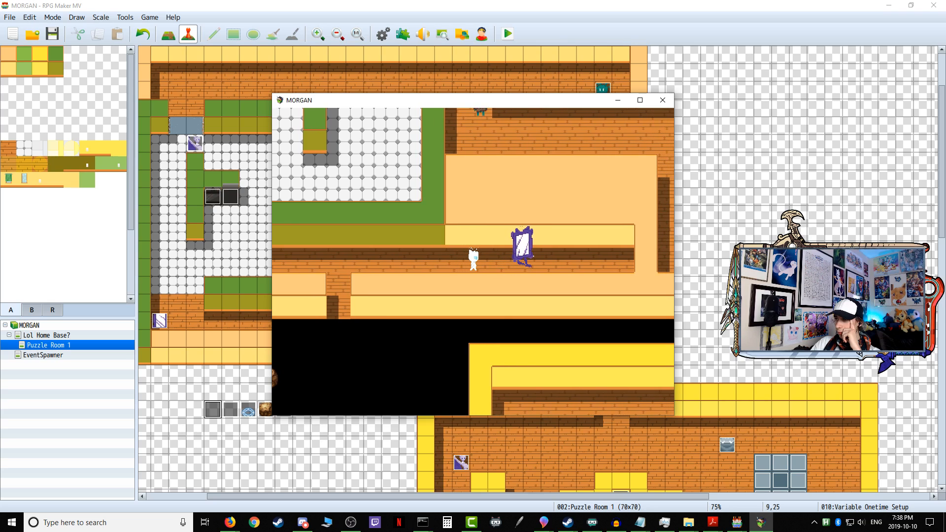
{"action": "key", "text": "Left"}
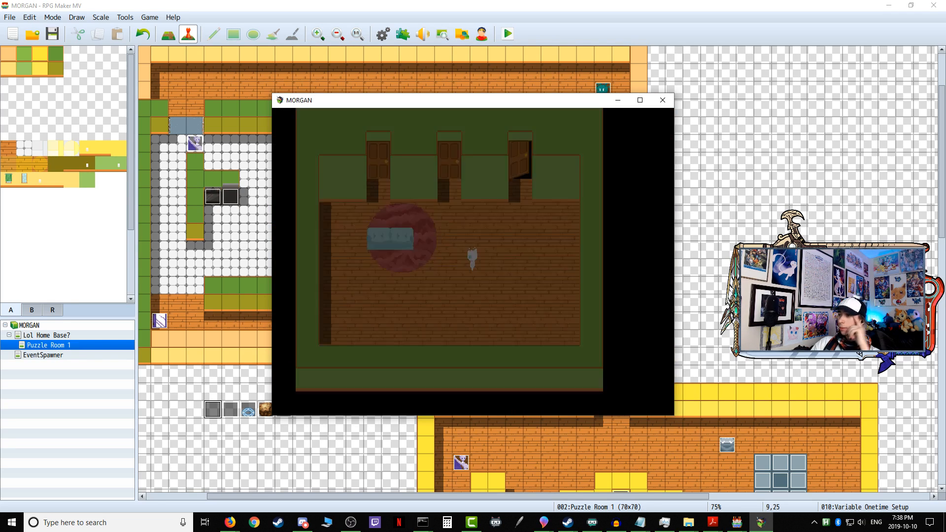
{"action": "left_click", "coordinate": [663, 100]}
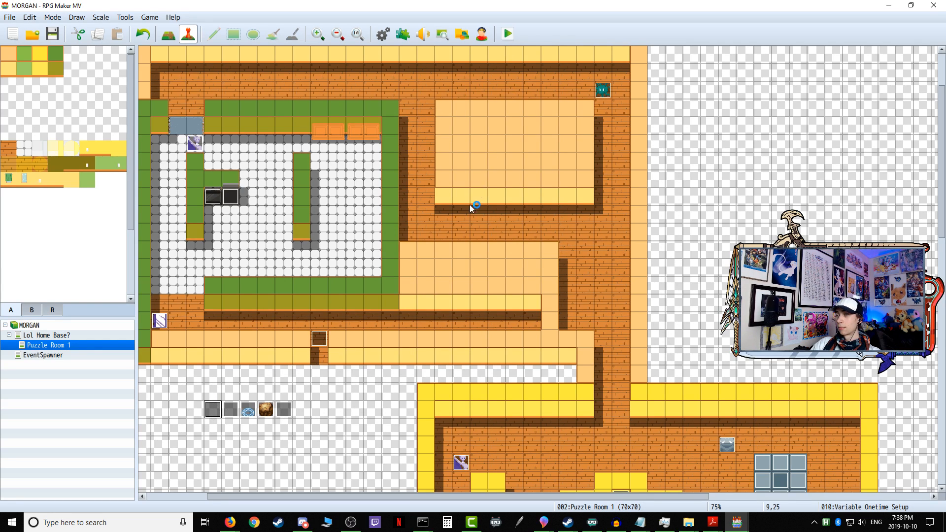
Step: Start another playtest and enter the first puzzle through the home base's open door
{"action": "key", "text": "Up"}
{"action": "key", "text": "Right"}
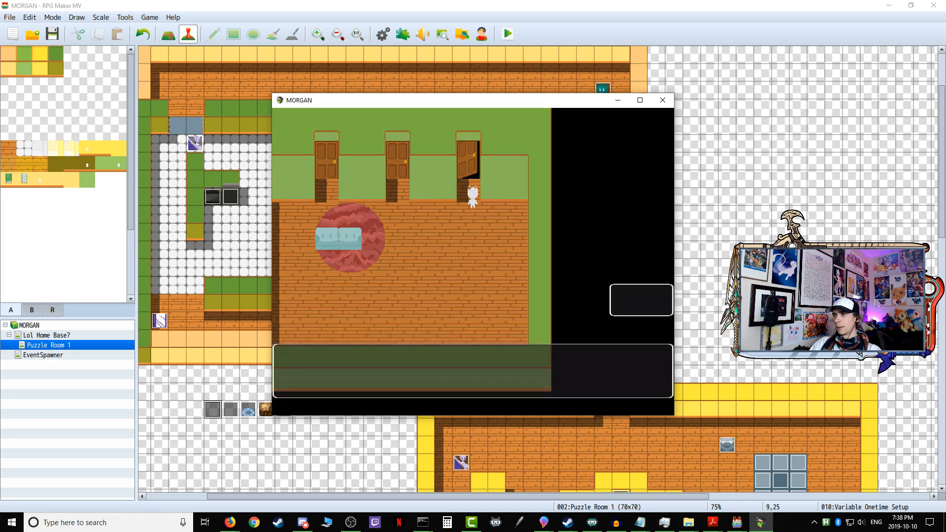
{"action": "key", "text": "Return"}
{"action": "key", "text": "Return"}
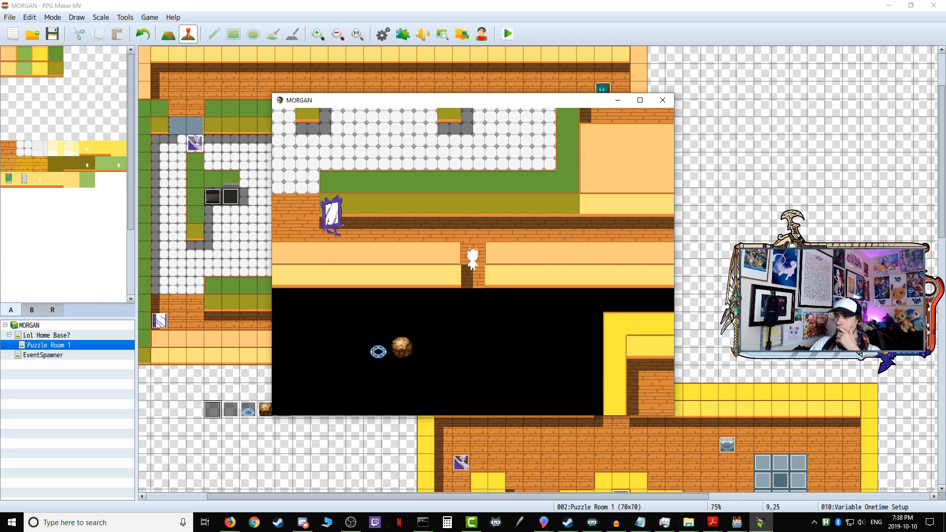
Step: Walk east in front of the Sentry Mirrorboy to test its facing Right detection, and re-enter the first puzzle from the home base
{"action": "key", "text": "Up"}
{"action": "key", "text": "Right"}
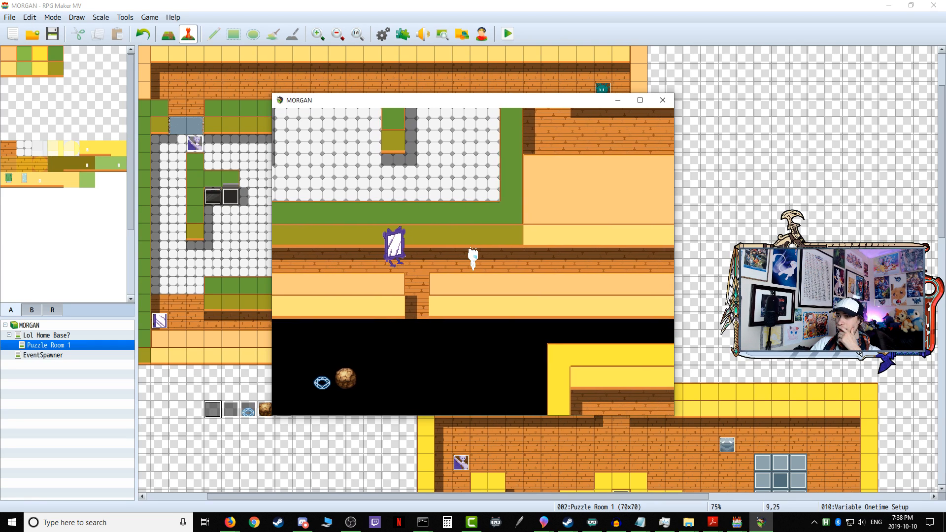
{"action": "key", "text": "Right"}
{"action": "key", "text": "Up"}
{"action": "key", "text": "Up"}
{"action": "key", "text": "Right"}
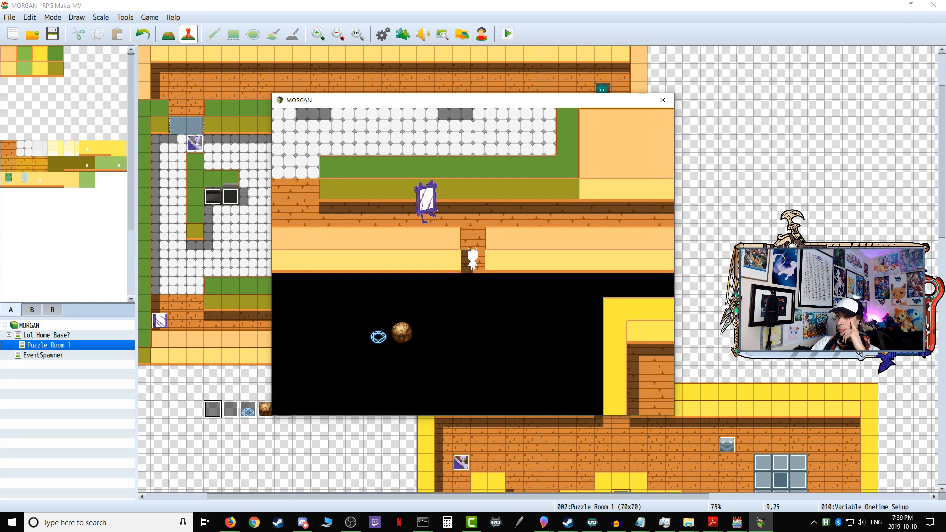
Step: Follow the Sentry Mirrorboy east along the corridor to test its detection as it turns back, and end the playtest
{"action": "key", "text": "Up"}
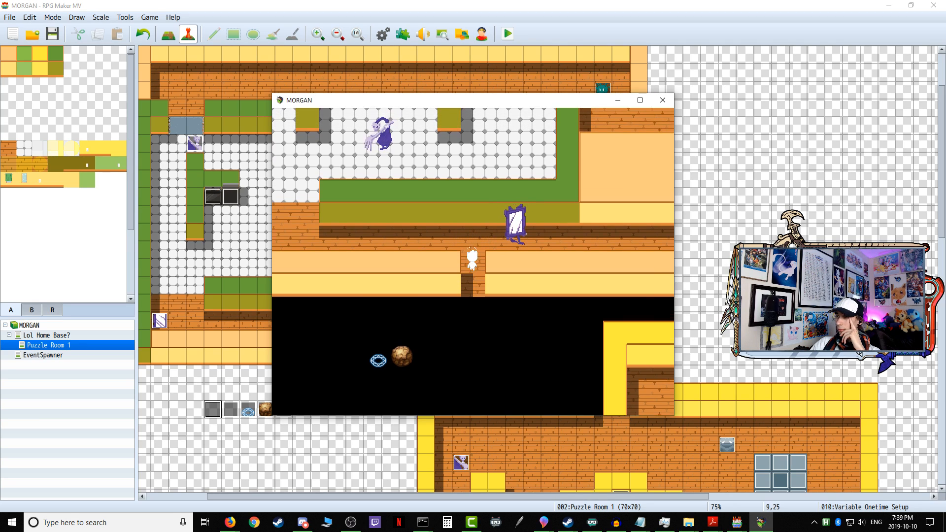
{"action": "key", "text": "Up"}
{"action": "key", "text": "Down"}
{"action": "key", "text": "Right"}
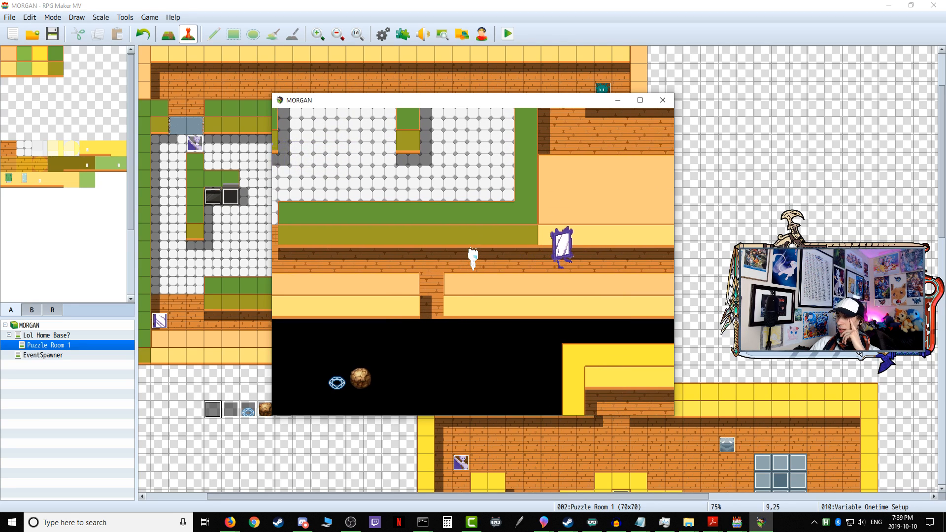
{"action": "key", "text": "Right"}
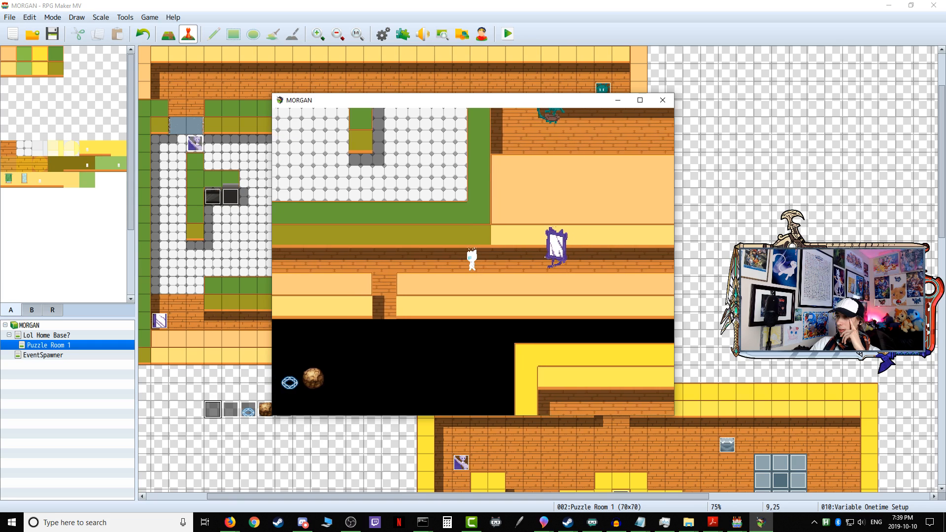
{"action": "key", "text": "Left"}
{"action": "key", "text": "Up"}
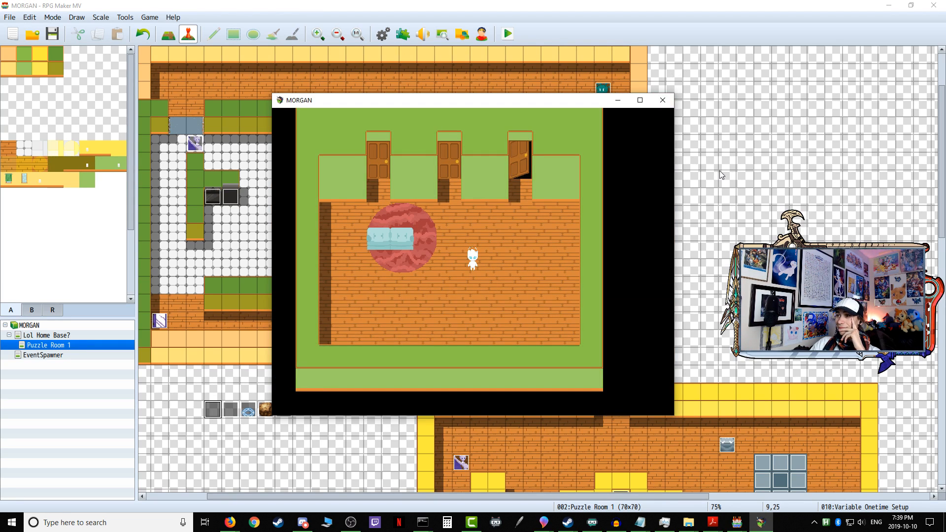
{"action": "left_click", "coordinate": [663, 101]}
Step: Remove the Set Movement Route and Control Self Switch A = ON commands from page 1 of the Gatekeeper Forkman event
{"action": "double_click", "coordinate": [161, 321]}
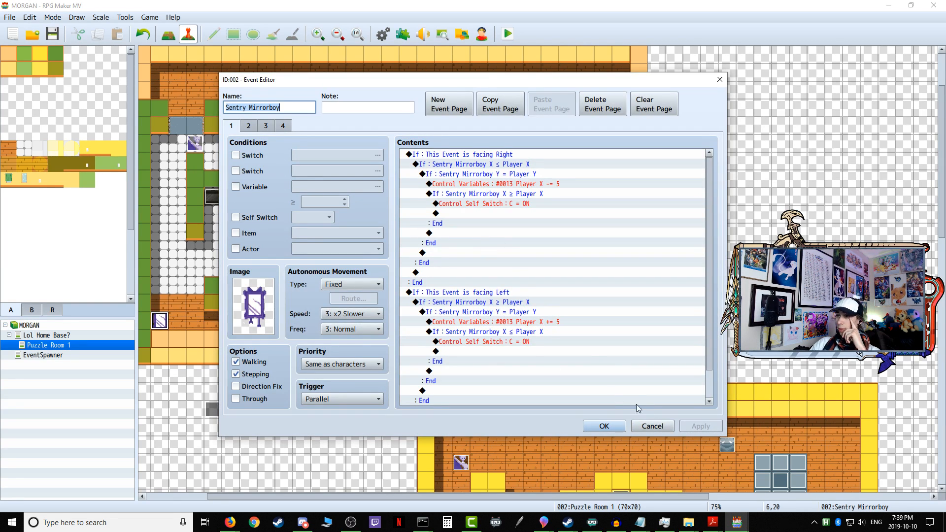
{"action": "left_click", "coordinate": [649, 426]}
{"action": "double_click", "coordinate": [195, 142]}
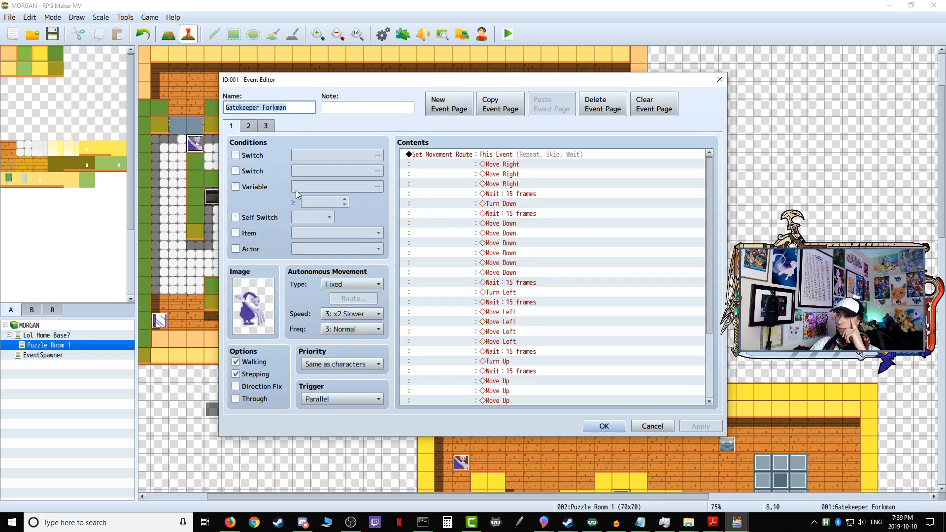
{"action": "right_click", "coordinate": [474, 155]}
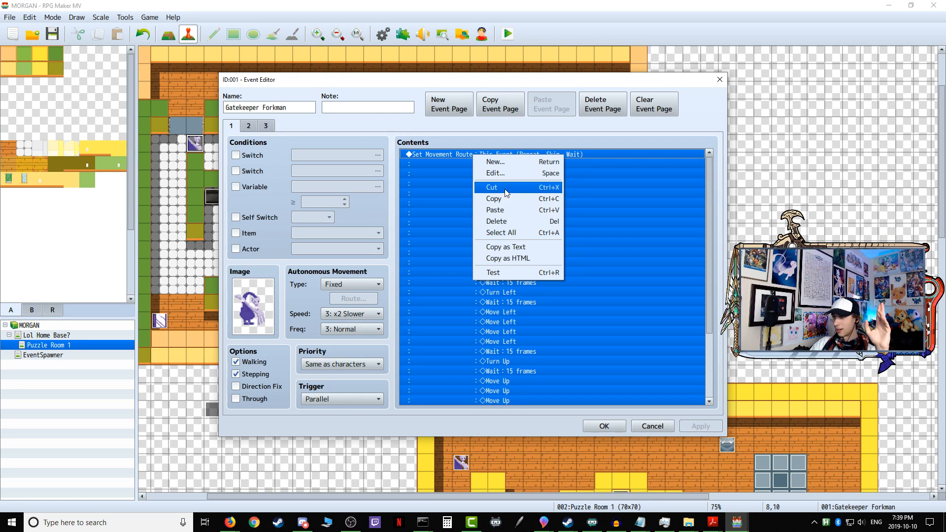
{"action": "left_click", "coordinate": [506, 191]}
{"action": "right_click", "coordinate": [470, 154]}
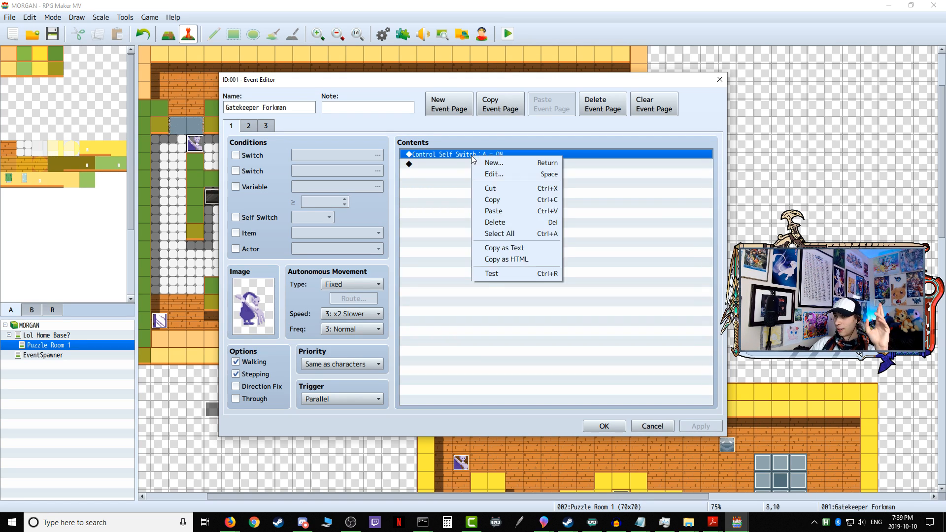
{"action": "left_click", "coordinate": [517, 222]}
{"action": "left_click", "coordinate": [652, 425]}
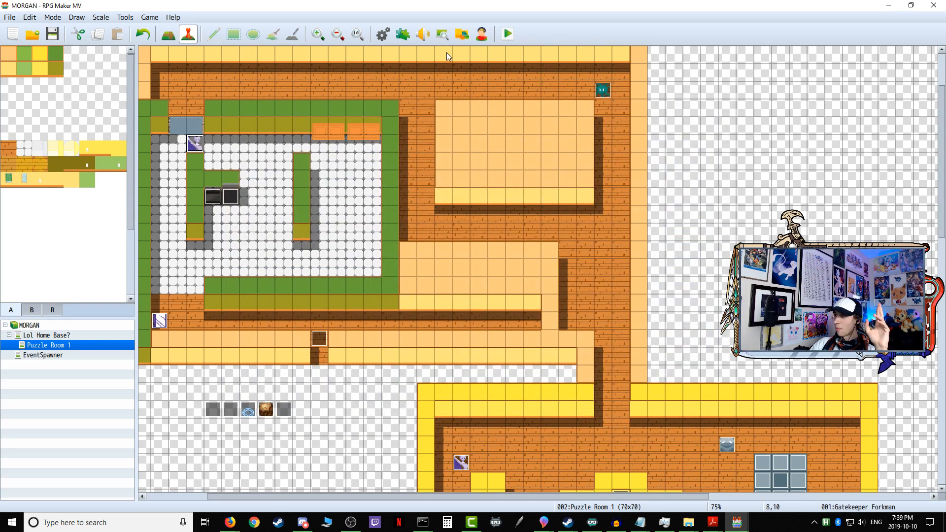
Step: Save the game changes, launch a playtest, and go through the home base's open door into the first puzzle
{"action": "left_click", "coordinate": [516, 43]}
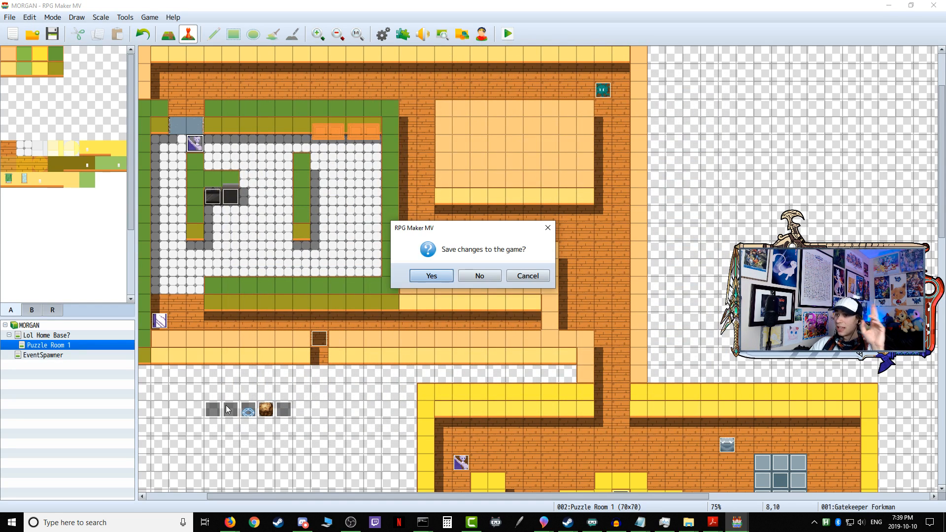
{"action": "left_click", "coordinate": [423, 277]}
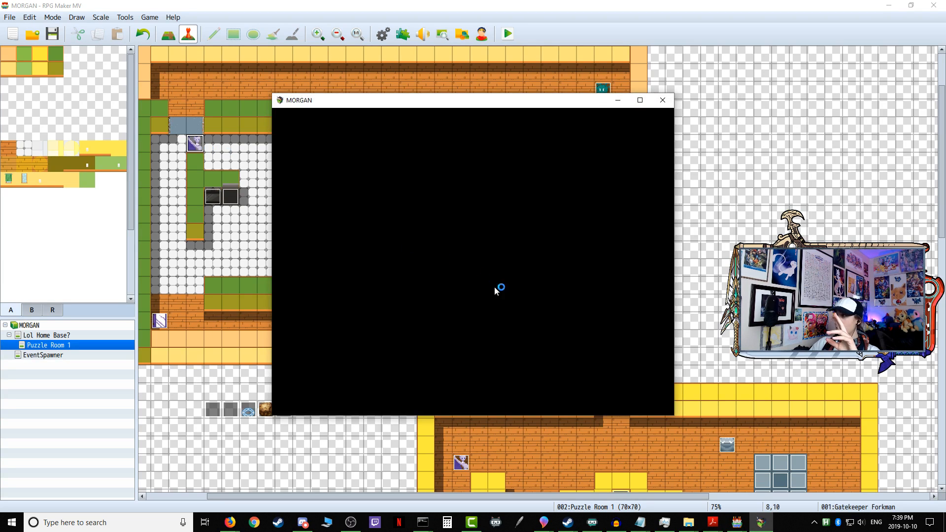
{"action": "key", "text": "Right"}
{"action": "key", "text": "Up"}
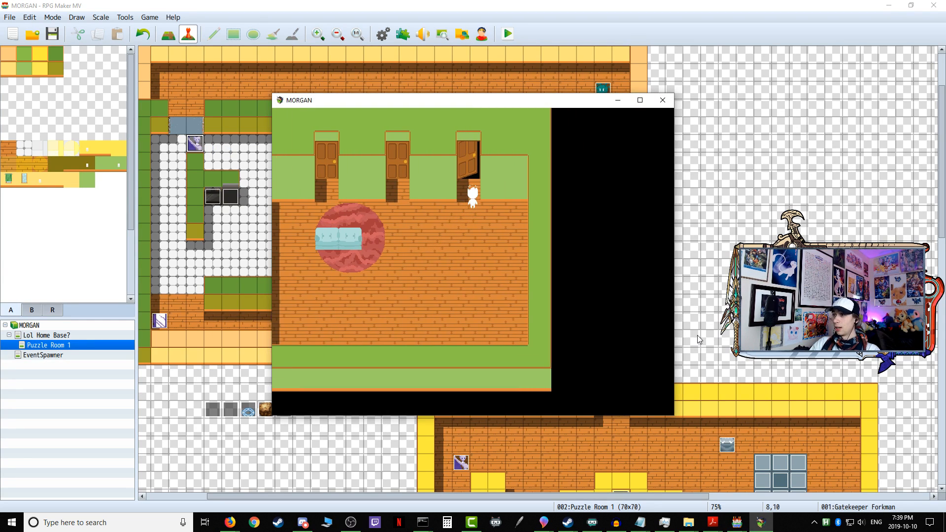
{"action": "key", "text": "Return"}
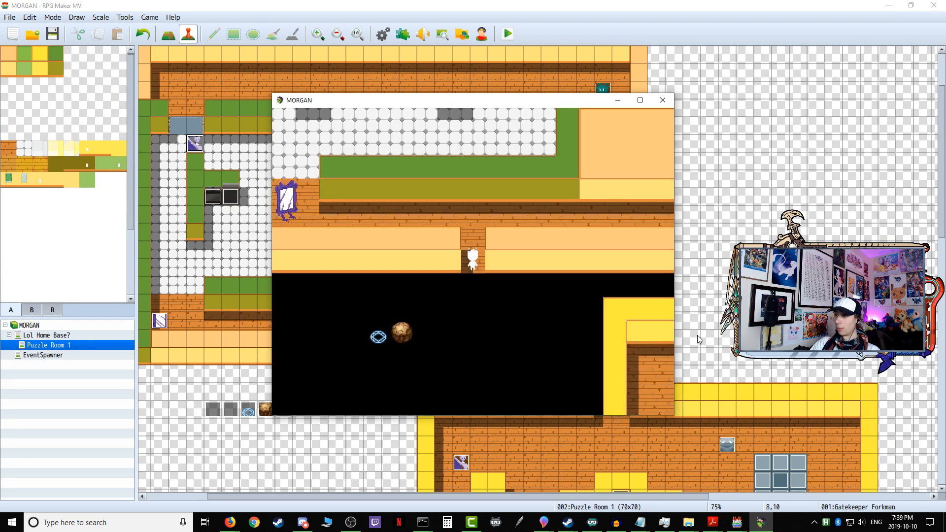
{"action": "key", "text": "Return"}
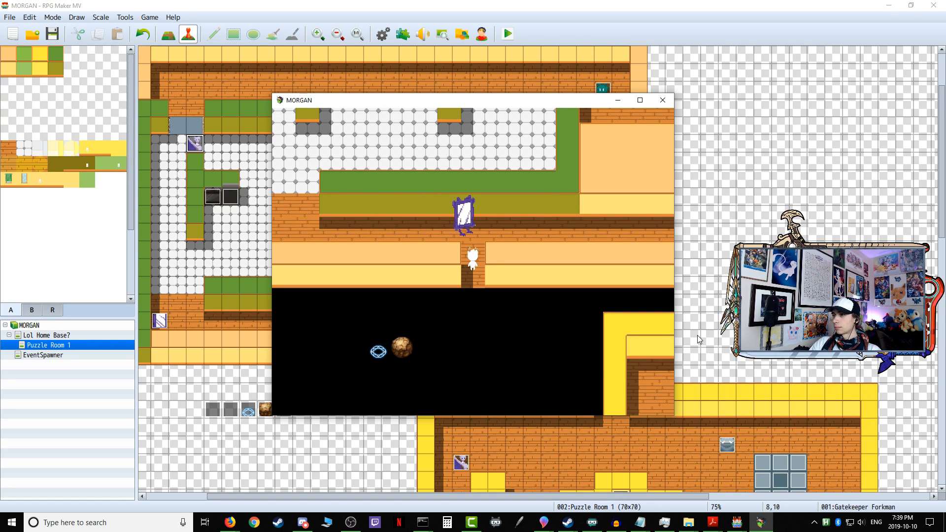
Step: Walk west along the corridor and north through the tiled room to test the Gatekeeper Forkman's patrol, and end the playtest
{"action": "key", "text": "Up"}
{"action": "key", "text": "Left"}
{"action": "key", "text": "Left"}
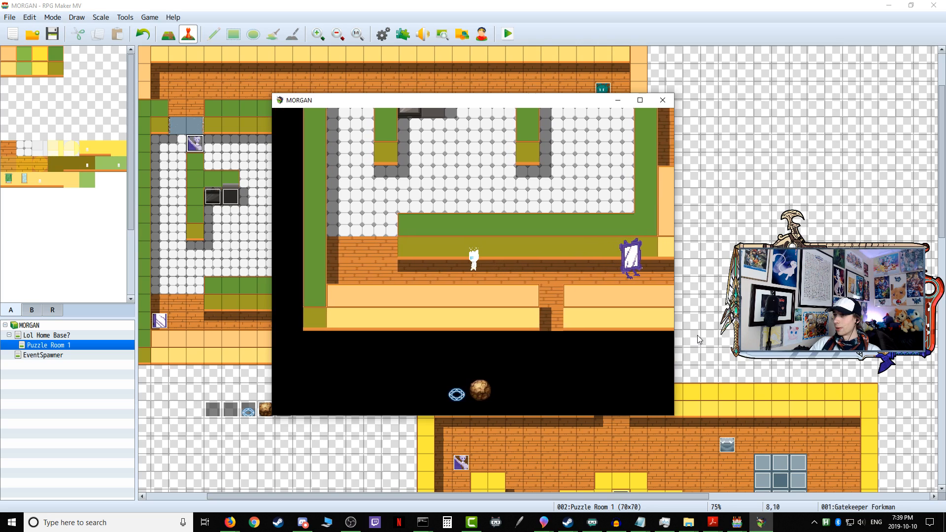
{"action": "key", "text": "Up"}
{"action": "key", "text": "Up"}
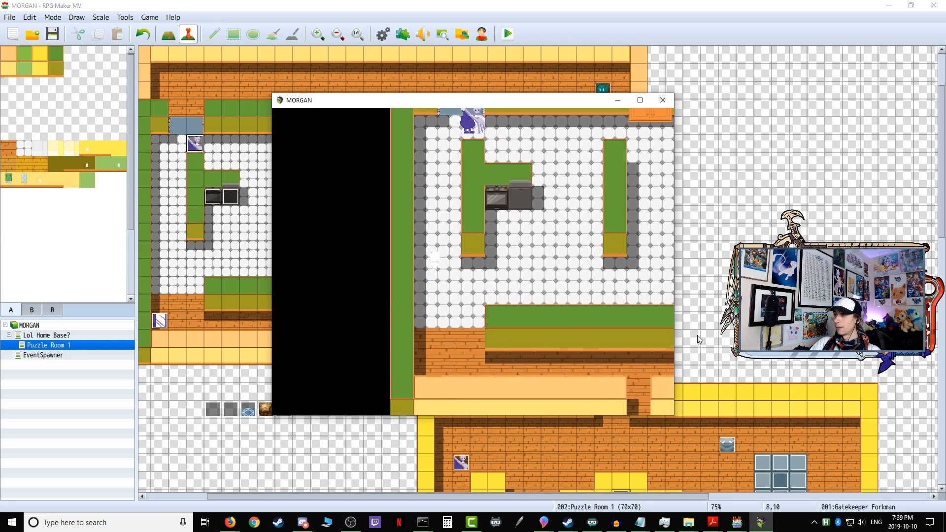
{"action": "left_click", "coordinate": [663, 100]}
Step: Check the contents of page 1 of the Gatekeeper Forkman event
{"action": "double_click", "coordinate": [196, 143]}
{"action": "right_click", "coordinate": [425, 157]}
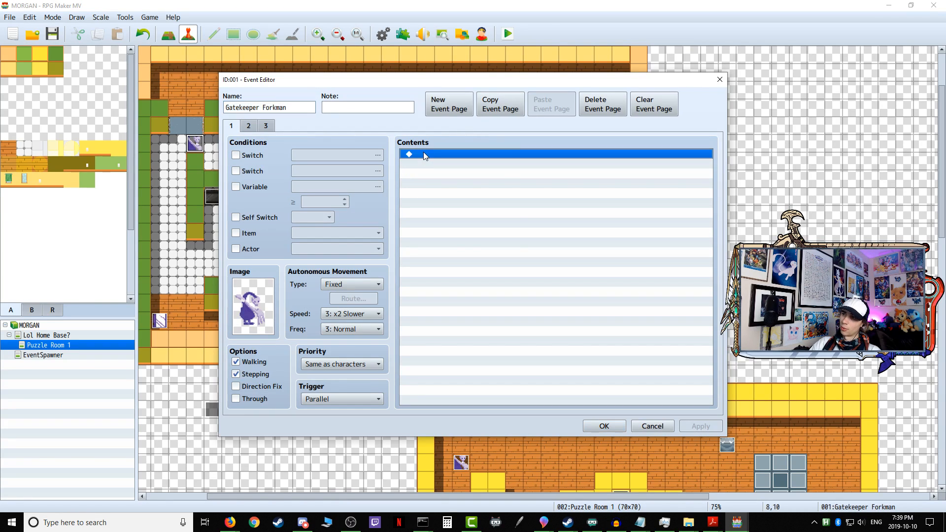
{"action": "left_click", "coordinate": [499, 324]}
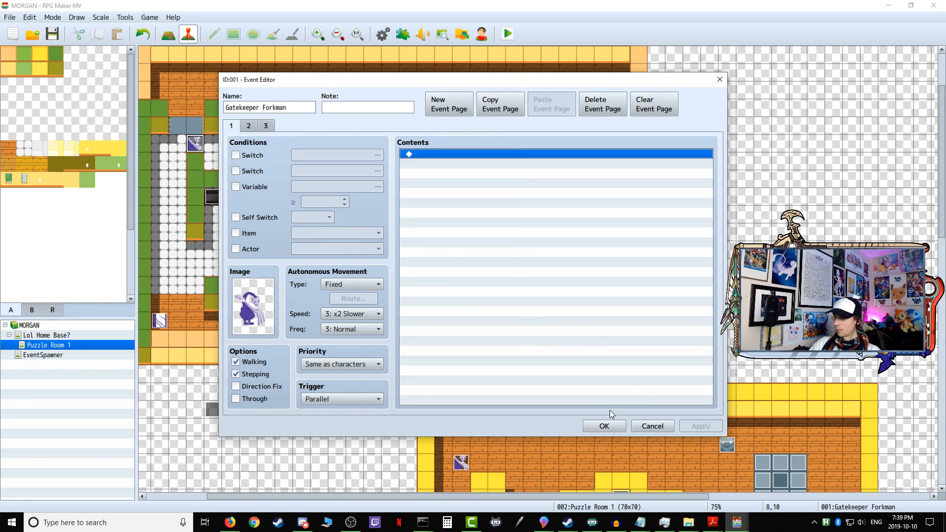
{"action": "left_click", "coordinate": [605, 425]}
Step: Review the movement routes in Variable Onetime Setup, examining the Gatekeeper Forkman's route and comparing it with the Sentry Mirrorboy's
{"action": "double_click", "coordinate": [213, 410]}
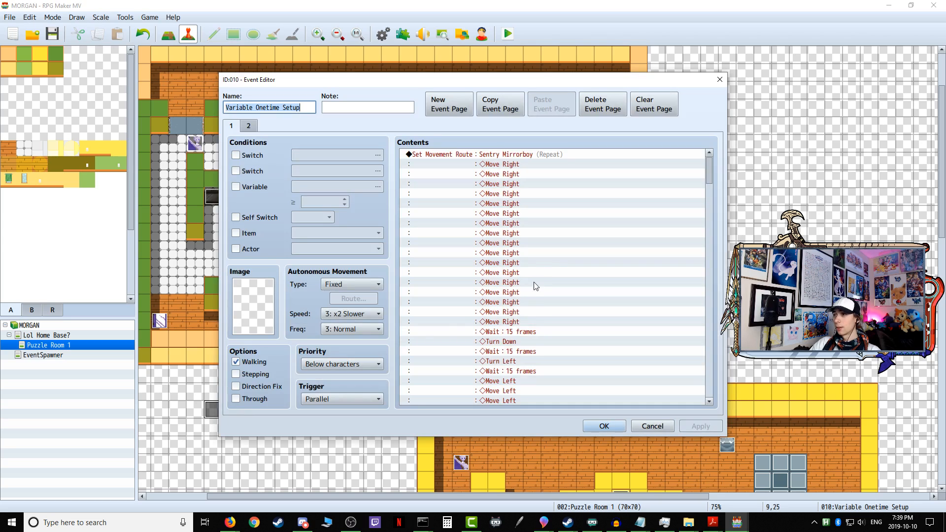
{"action": "scroll", "coordinate": [541, 283], "scroll_direction": "down", "scroll_amount": 5}
{"action": "scroll", "coordinate": [541, 283], "scroll_direction": "down", "scroll_amount": 15}
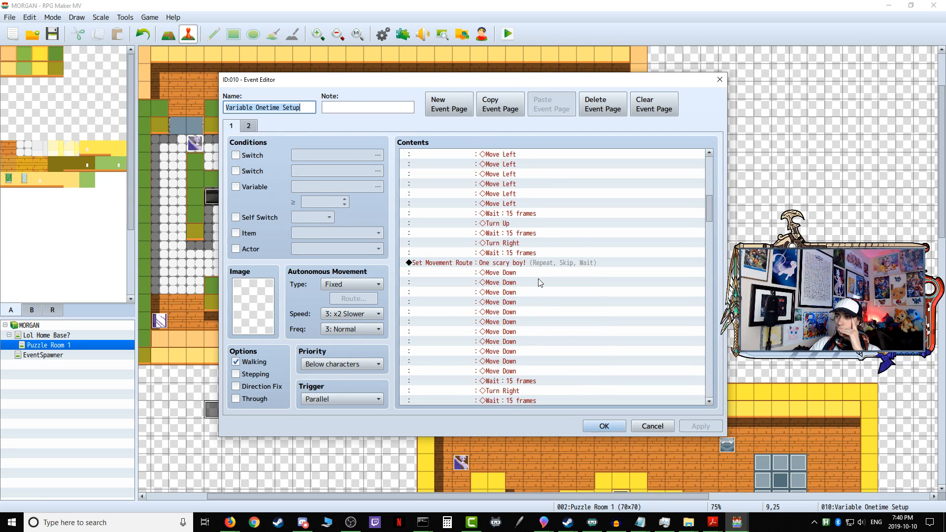
{"action": "scroll", "coordinate": [541, 283], "scroll_direction": "down", "scroll_amount": 10}
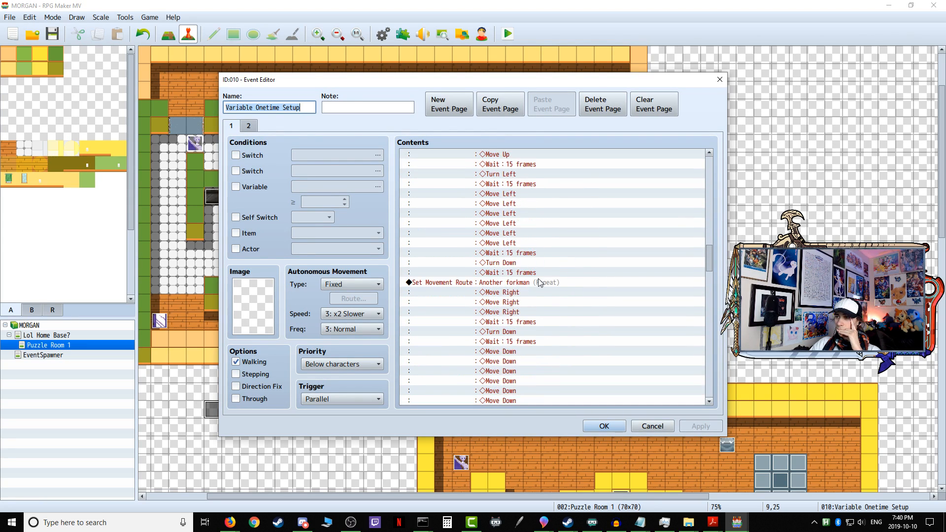
{"action": "scroll", "coordinate": [537, 285], "scroll_direction": "down", "scroll_amount": 9}
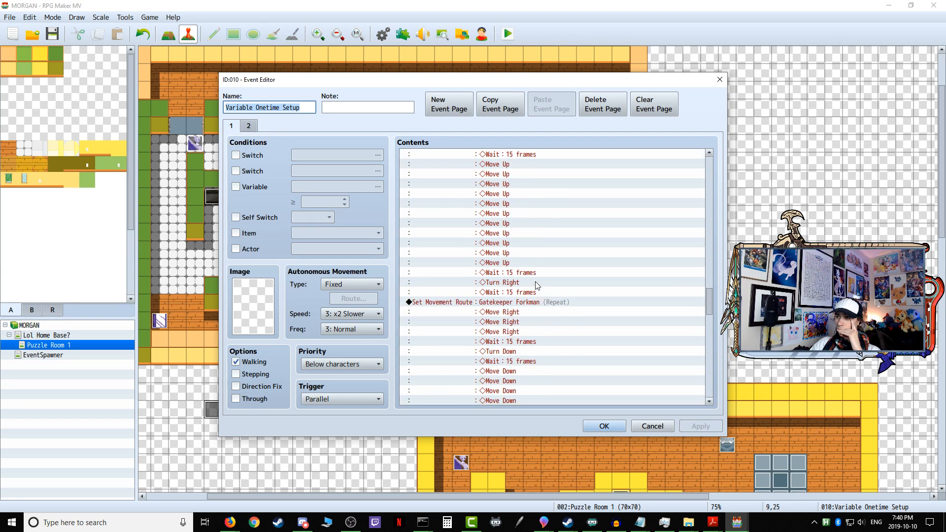
{"action": "left_click", "coordinate": [531, 274]}
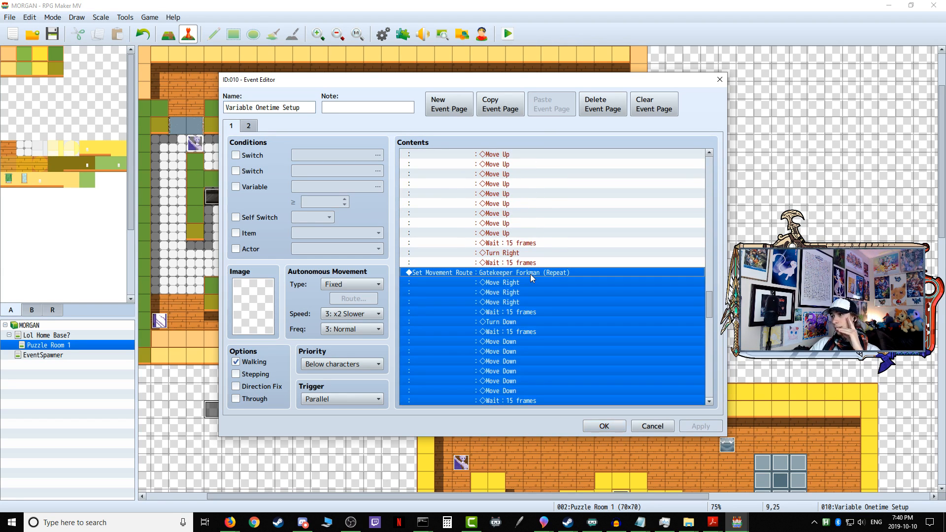
{"action": "scroll", "coordinate": [527, 273], "scroll_direction": "down", "scroll_amount": 2}
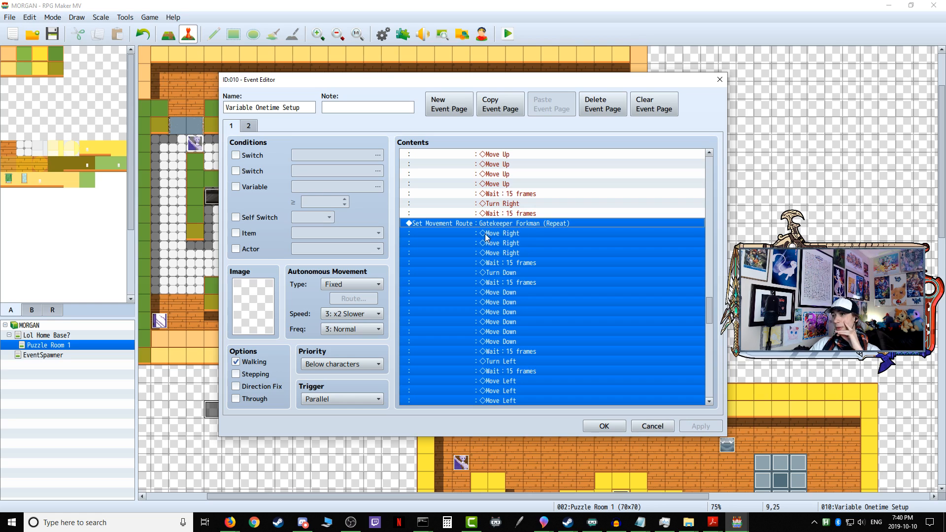
{"action": "scroll", "coordinate": [483, 238], "scroll_direction": "down", "scroll_amount": 7}
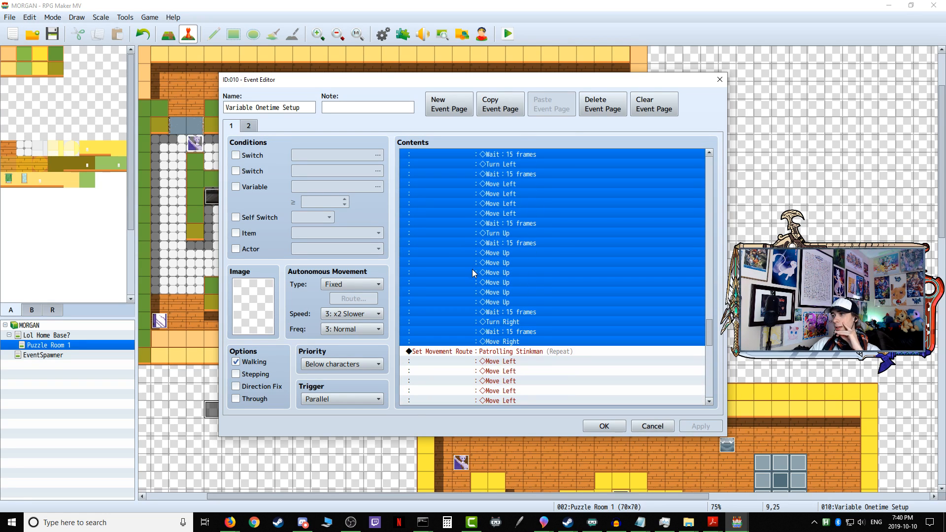
{"action": "left_click_drag", "start_coordinate": [708, 324], "coordinate": [681, 90]}
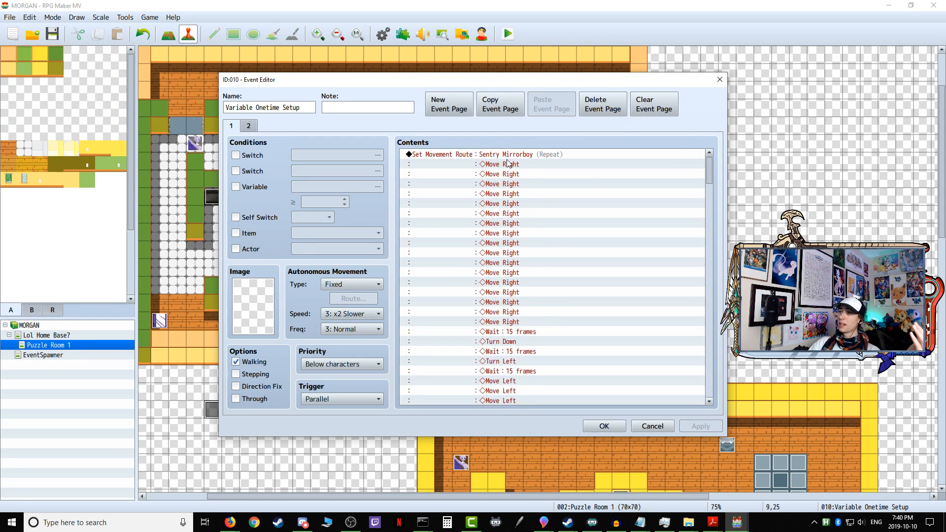
{"action": "left_click_drag", "start_coordinate": [710, 170], "coordinate": [699, 314]}
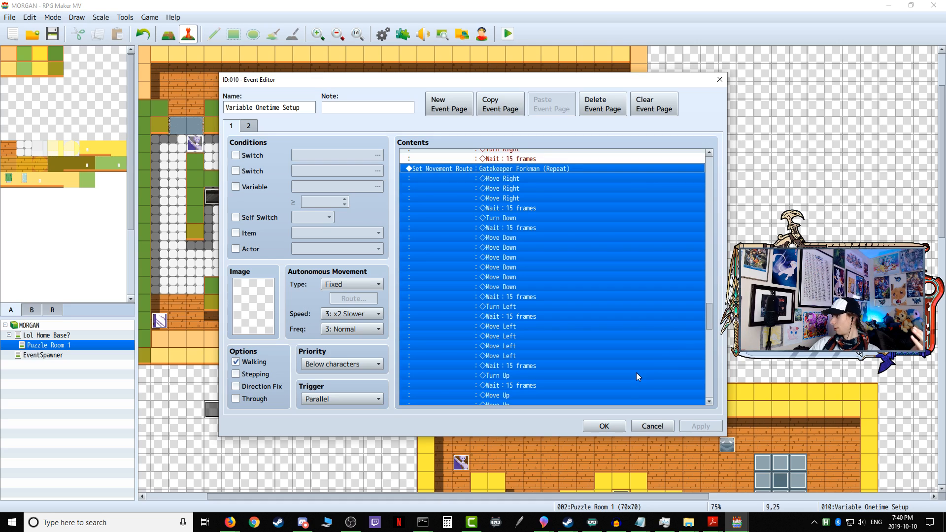
{"action": "left_click", "coordinate": [598, 432]}
Step: Review the facing Right and facing Left detection conditions on page 1 of the Sentry Mirrorboy event
{"action": "double_click", "coordinate": [159, 320]}
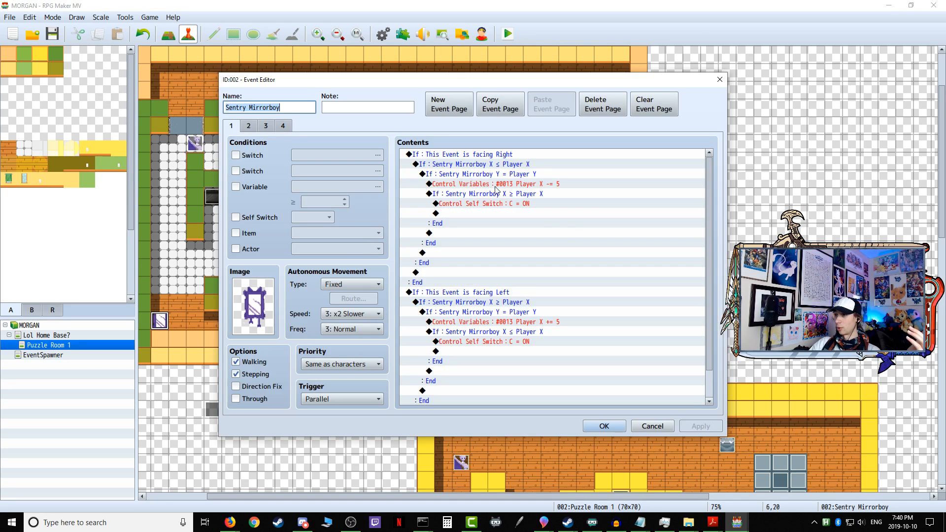
{"action": "scroll", "coordinate": [540, 296], "scroll_direction": "down", "scroll_amount": 1}
{"action": "scroll", "coordinate": [543, 302], "scroll_direction": "up", "scroll_amount": 1}
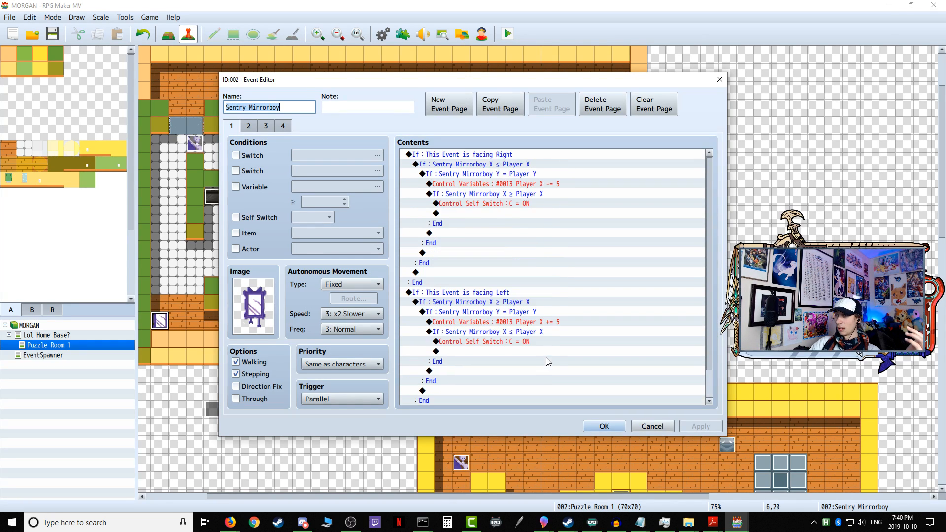
{"action": "left_click", "coordinate": [610, 430]}
Step: Examine the beacon pathfinding and return logic on pages 2 and 3 of the Gatekeeper Forkman event
{"action": "double_click", "coordinate": [195, 144]}
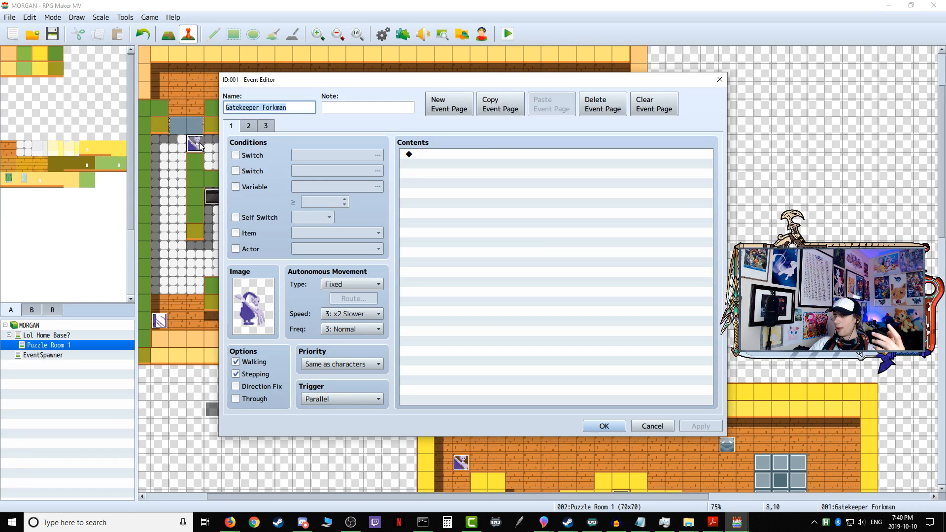
{"action": "left_click", "coordinate": [249, 127]}
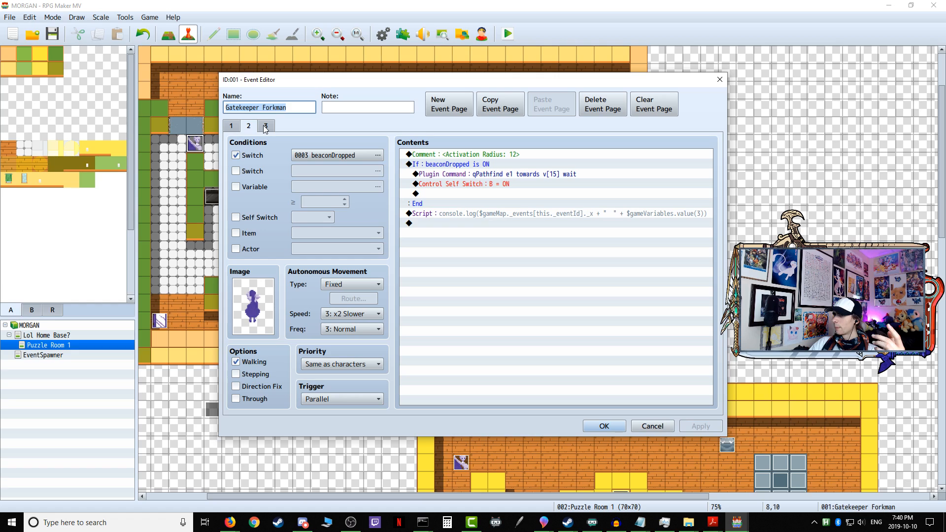
{"action": "left_click", "coordinate": [265, 127]}
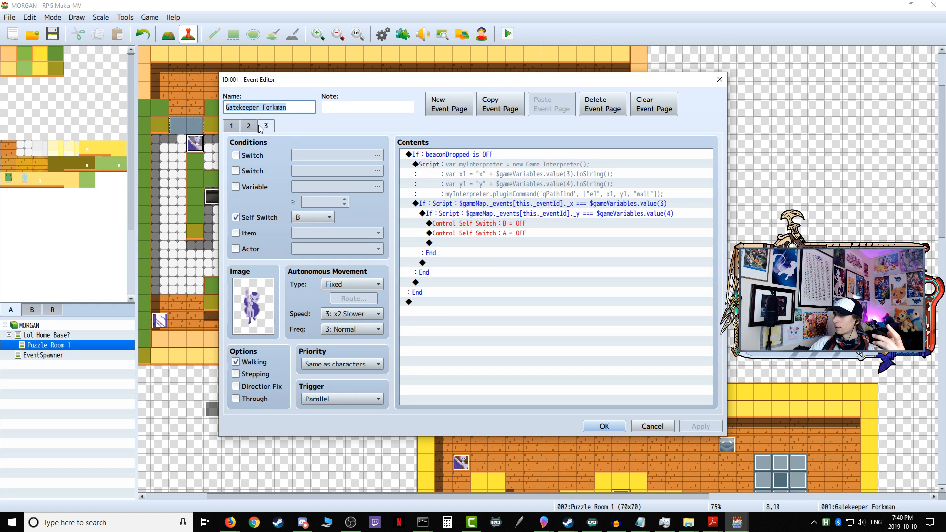
{"action": "left_click", "coordinate": [231, 125]}
{"action": "left_click", "coordinate": [608, 425]}
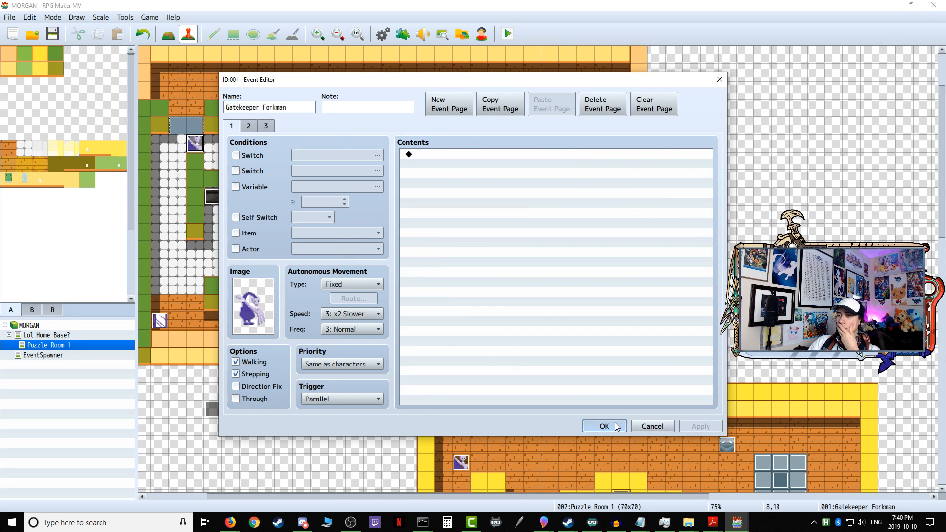
Step: Look over Variable Onetime Setup again and open Variable Continuous Setup to check its enemy and player position variables
{"action": "double_click", "coordinate": [211, 412]}
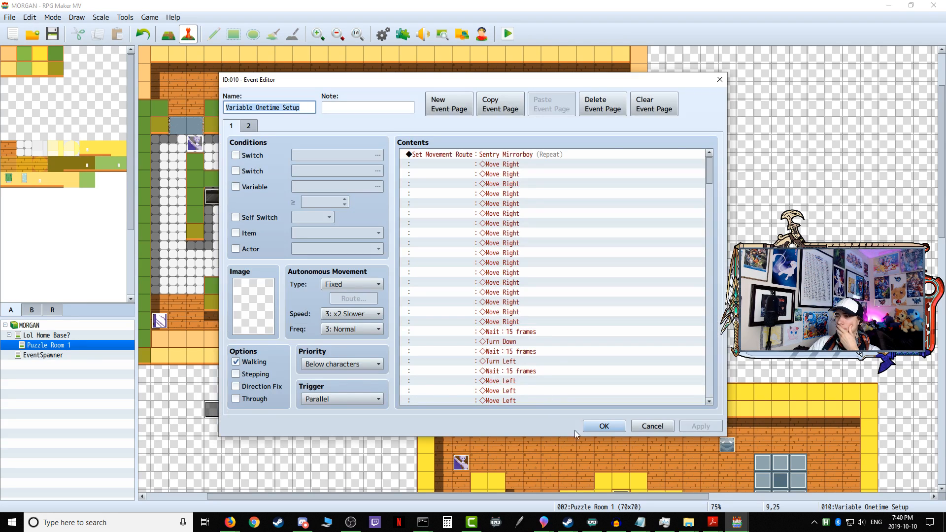
{"action": "left_click", "coordinate": [604, 426]}
{"action": "double_click", "coordinate": [228, 411]}
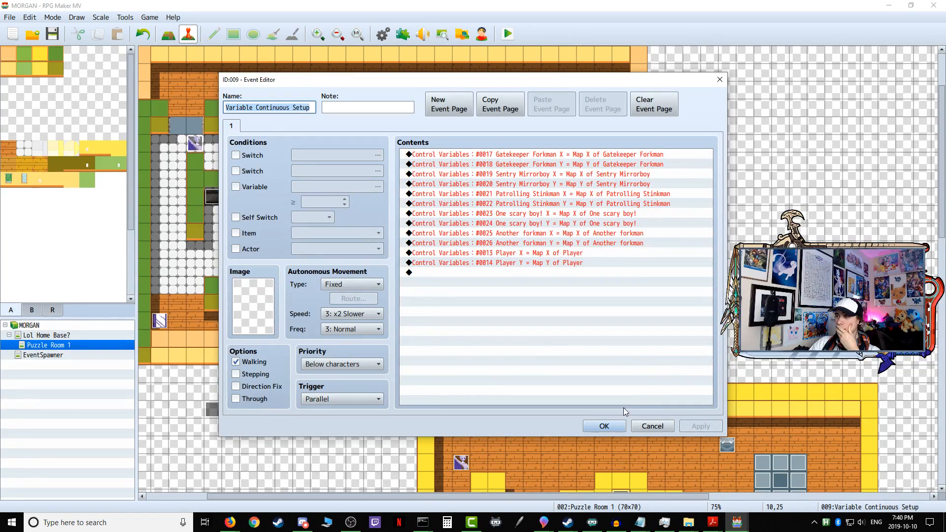
Step: Close Variable Continuous Setup and check the timer and beacon reset logic on page 1 of the EventListener event
{"action": "left_click", "coordinate": [604, 426]}
{"action": "double_click", "coordinate": [284, 411]}
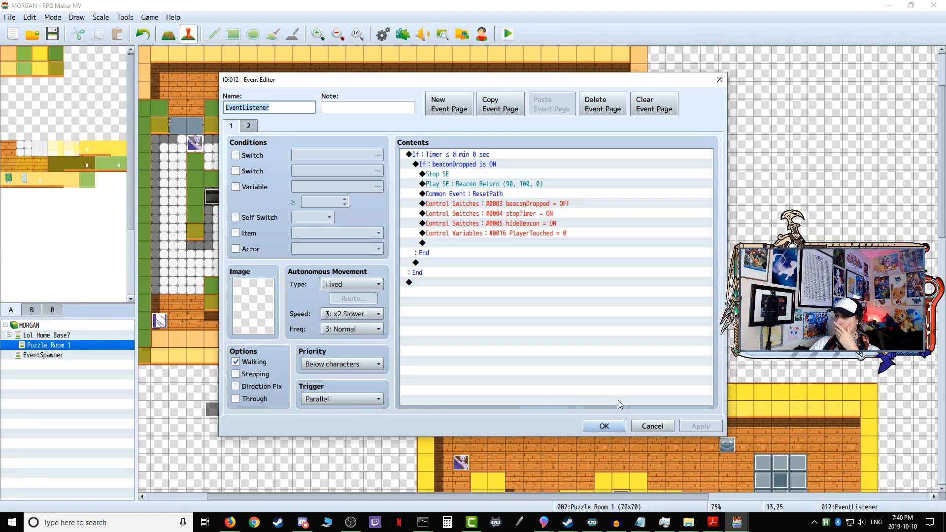
{"action": "left_click", "coordinate": [614, 429]}
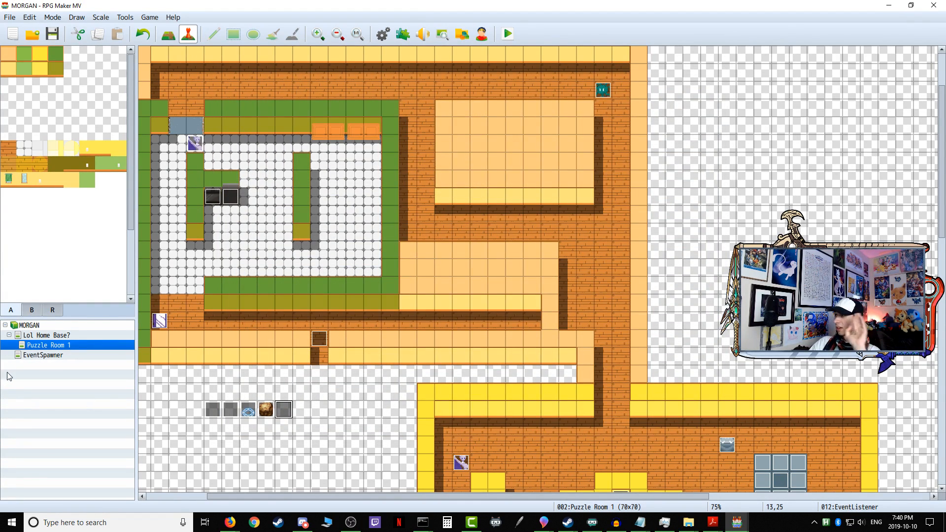
Step: Examine the Gatekeeper Forkman's and Patrolling Stinkman's movement routes and the start-position variables in Variable Onetime Setup
{"action": "double_click", "coordinate": [212, 410]}
{"action": "scroll", "coordinate": [534, 274], "scroll_direction": "down", "scroll_amount": 8}
{"action": "scroll", "coordinate": [561, 272], "scroll_direction": "down", "scroll_amount": 10}
{"action": "scroll", "coordinate": [561, 268], "scroll_direction": "down", "scroll_amount": 8}
{"action": "scroll", "coordinate": [562, 267], "scroll_direction": "down", "scroll_amount": 2}
{"action": "scroll", "coordinate": [510, 261], "scroll_direction": "down", "scroll_amount": 2}
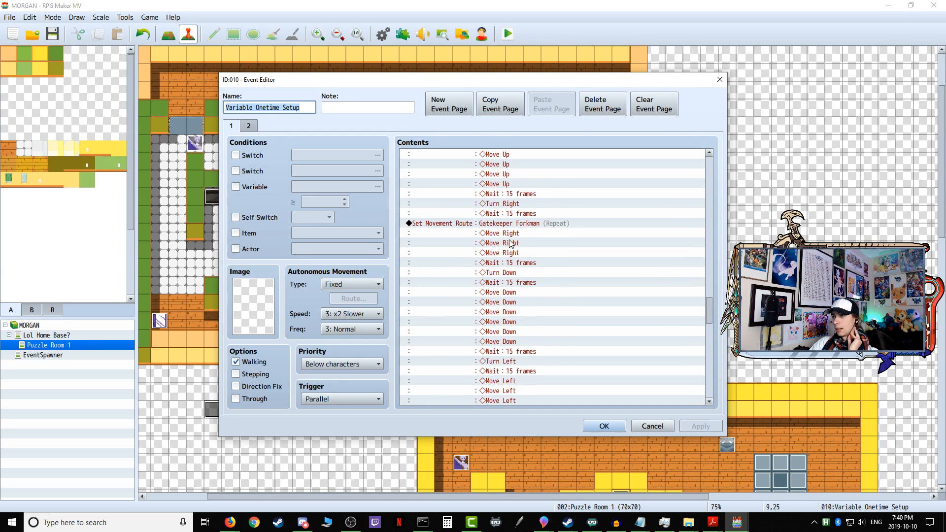
{"action": "left_click", "coordinate": [471, 227]}
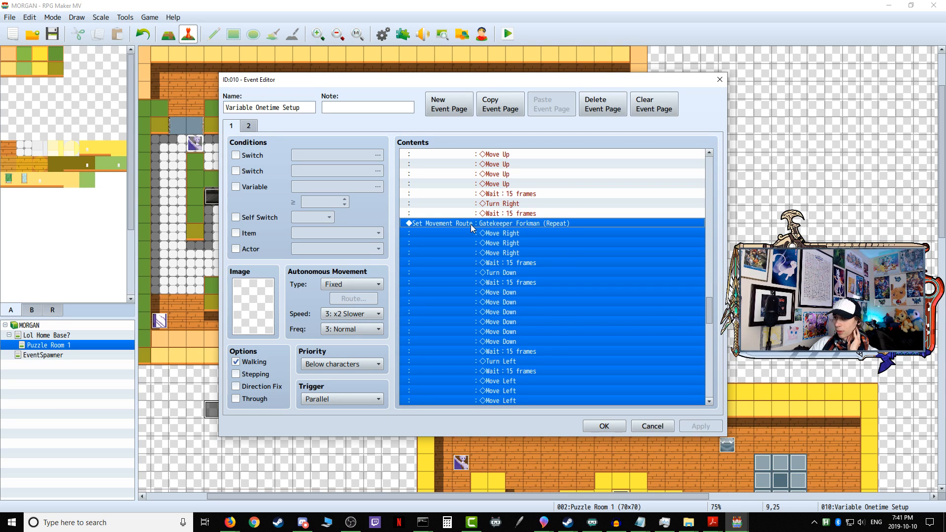
{"action": "scroll", "coordinate": [469, 229], "scroll_direction": "down", "scroll_amount": 12}
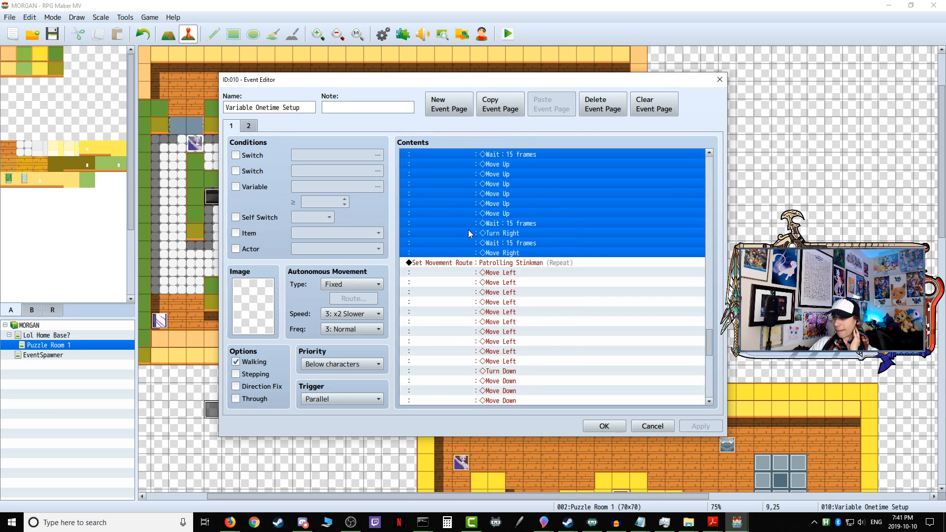
{"action": "scroll", "coordinate": [469, 234], "scroll_direction": "down", "scroll_amount": 10}
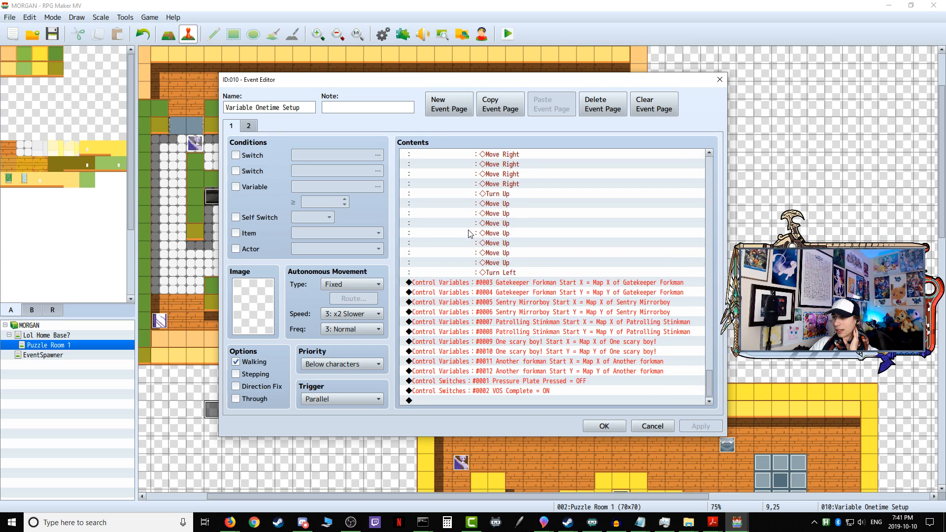
{"action": "scroll", "coordinate": [469, 234], "scroll_direction": "up", "scroll_amount": 9}
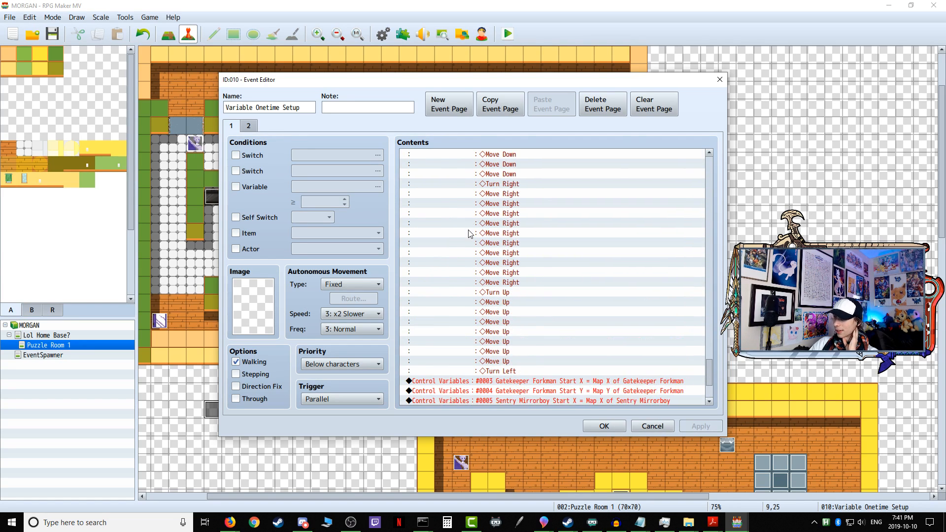
{"action": "key", "text": "shift+Up"}
{"action": "key", "text": "shift+Up"}
{"action": "key", "text": "shift+Up"}
{"action": "key", "text": "shift+Up"}
{"action": "key", "text": "shift+Up"}
{"action": "key", "text": "shift+Up"}
{"action": "key", "text": "shift+Up"}
{"action": "key", "text": "shift+Up"}
{"action": "key", "text": "shift+Up"}
{"action": "key", "text": "shift+Up"}
{"action": "key", "text": "shift+Up"}
{"action": "key", "text": "shift+Up"}
{"action": "key", "text": "shift+Up"}
{"action": "key", "text": "shift+Up"}
{"action": "key", "text": "shift+Up"}
{"action": "key", "text": "shift+Up"}
{"action": "key", "text": "shift+Up"}
{"action": "key", "text": "shift+Up"}
{"action": "key", "text": "shift+Up"}
{"action": "key", "text": "shift+Up"}
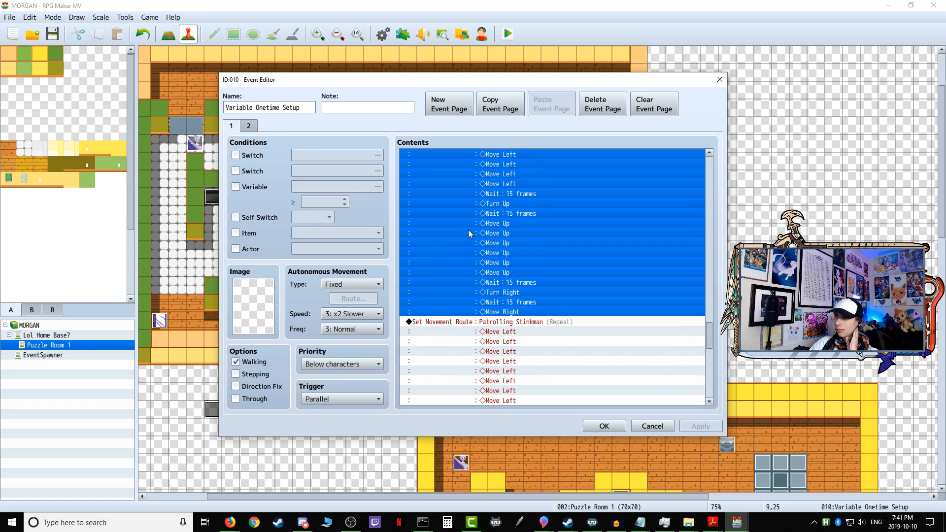
{"action": "key", "text": "shift+Up"}
{"action": "key", "text": "shift+Up"}
{"action": "key", "text": "shift+Up"}
{"action": "key", "text": "shift+Up"}
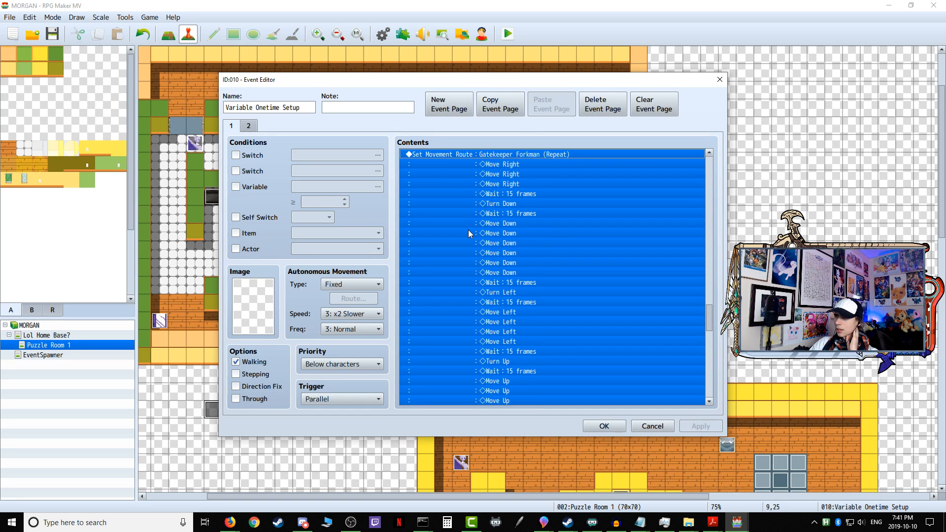
{"action": "left_click", "coordinate": [623, 427]}
Step: Paste the copied patrol movement route into the empty contents of page 1 of the Gatekeeper Forkman event
{"action": "double_click", "coordinate": [195, 144]}
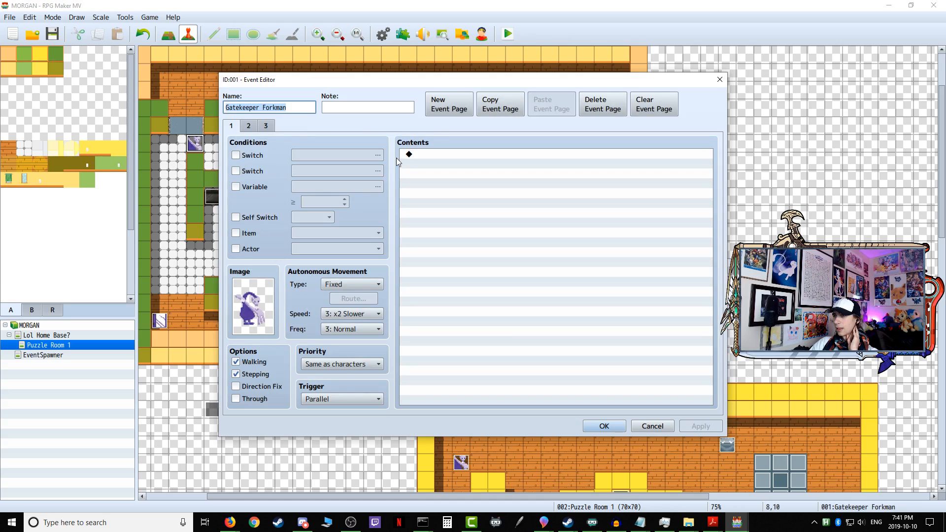
{"action": "right_click", "coordinate": [416, 157]}
{"action": "left_click", "coordinate": [435, 213]}
{"action": "scroll", "coordinate": [535, 288], "scroll_direction": "up", "scroll_amount": 5}
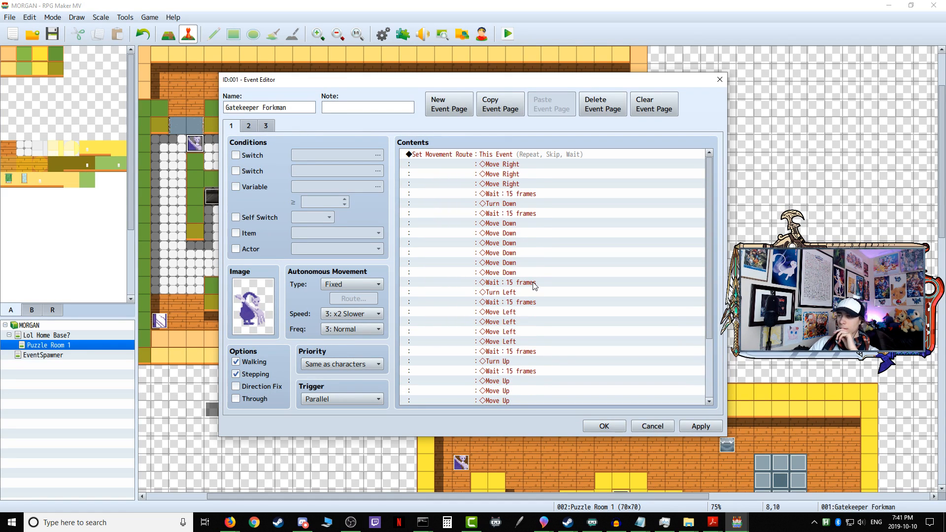
Step: Turn off Skip If Cannot Move and Wait for Completion in the Gatekeeper Forkman's page 1 route, leaving only Repeat Movements
{"action": "right_click", "coordinate": [510, 156]}
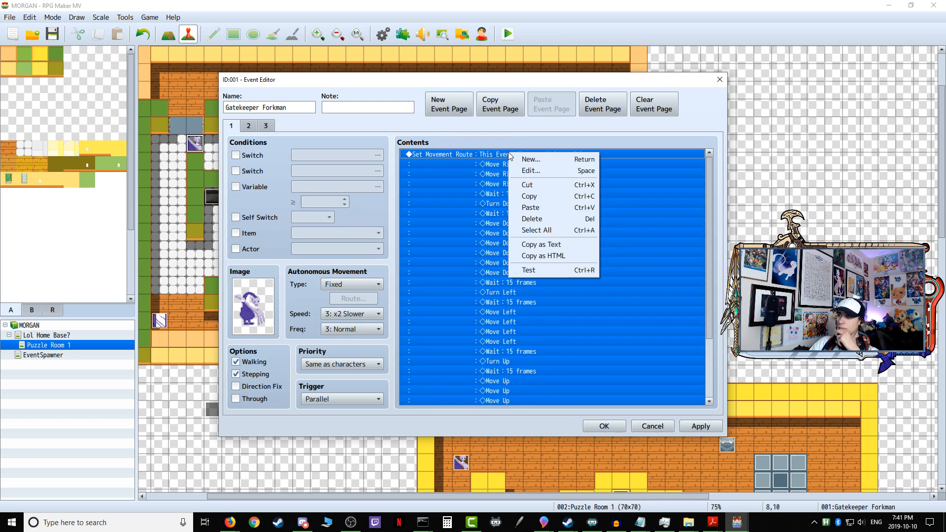
{"action": "left_click", "coordinate": [534, 176]}
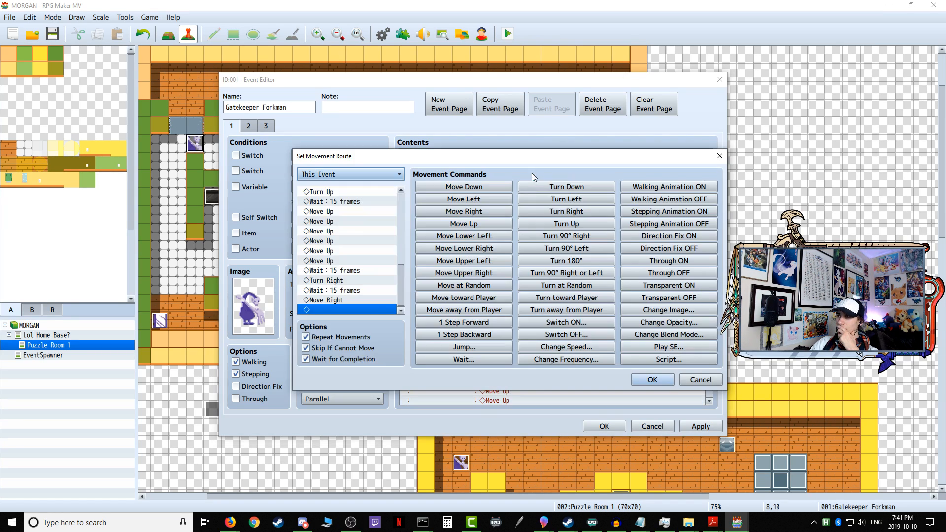
{"action": "left_click", "coordinate": [330, 360]}
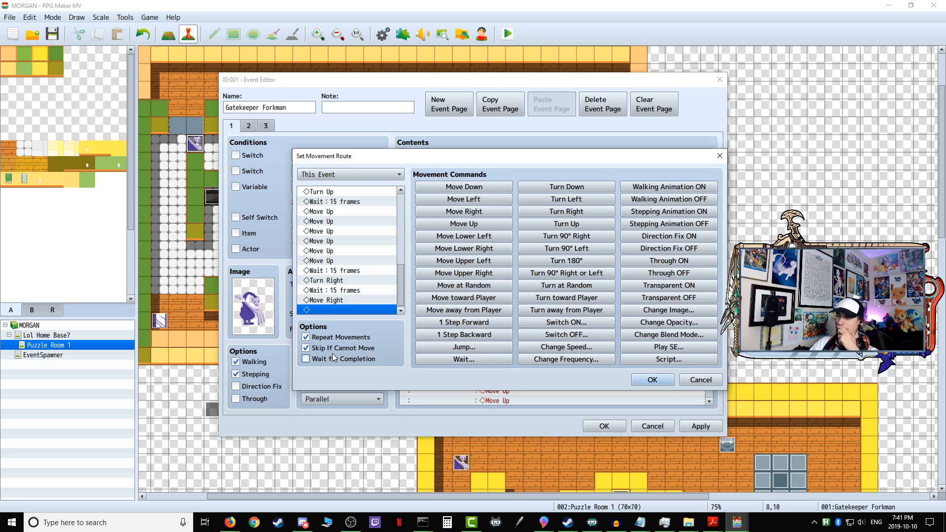
{"action": "left_click", "coordinate": [636, 381]}
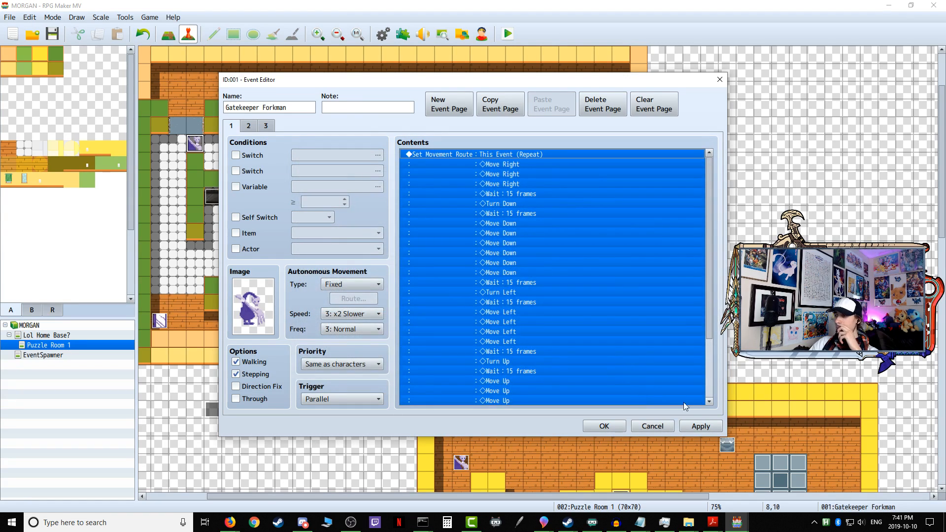
{"action": "left_click", "coordinate": [592, 426]}
Step: Save and playtest the game, entering the first puzzle and walking into the tiled room to observe the Gatekeeper Forkman's patrol
{"action": "left_click", "coordinate": [508, 34]}
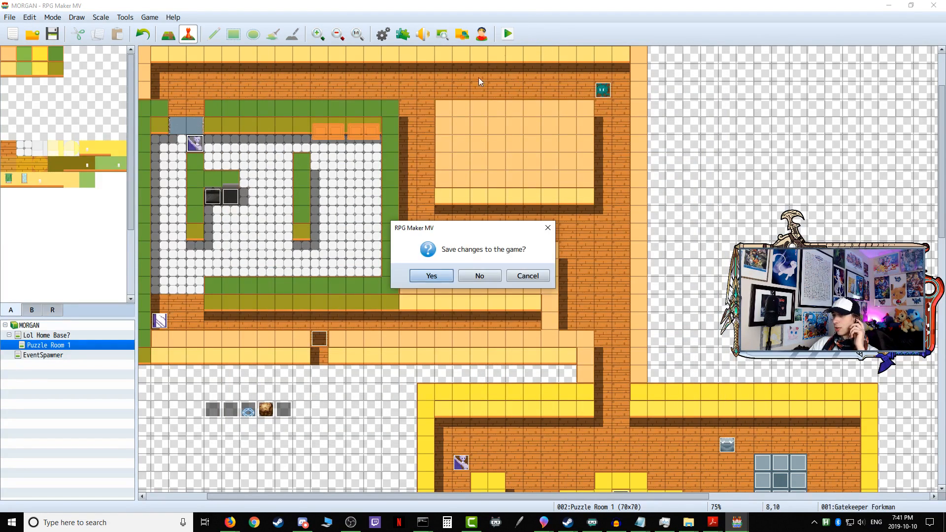
{"action": "left_click", "coordinate": [432, 276]}
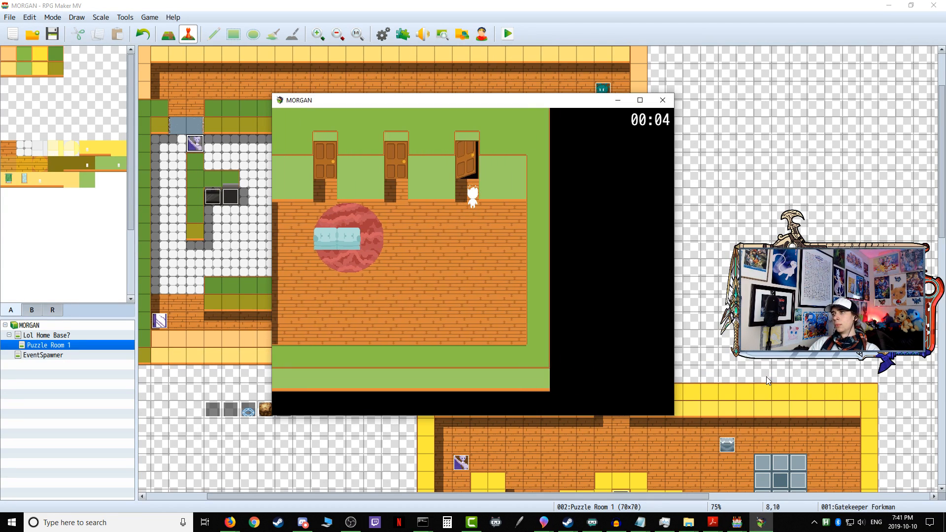
{"action": "key", "text": "Return"}
{"action": "key", "text": "Return"}
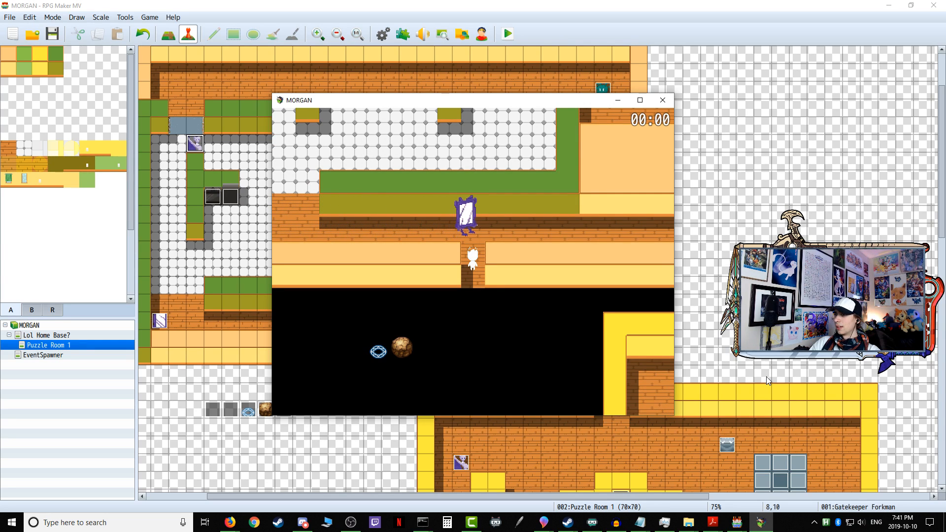
{"action": "key", "text": "Up"}
{"action": "key", "text": "Left"}
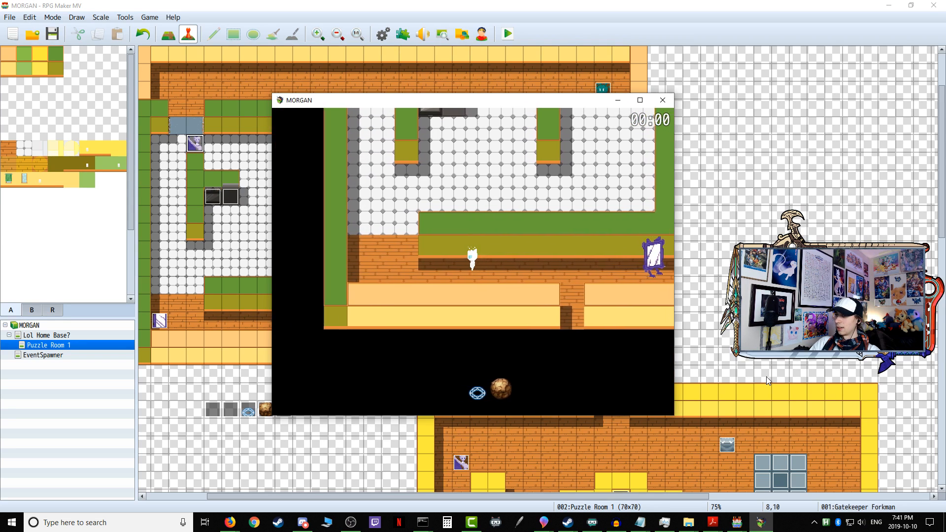
{"action": "key", "text": "Up"}
{"action": "key", "text": "Left"}
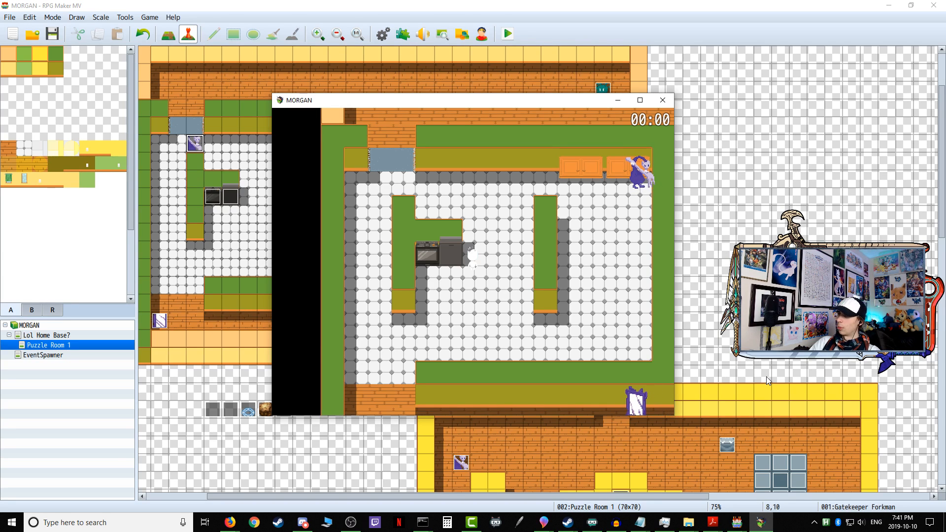
{"action": "left_click", "coordinate": [663, 100]}
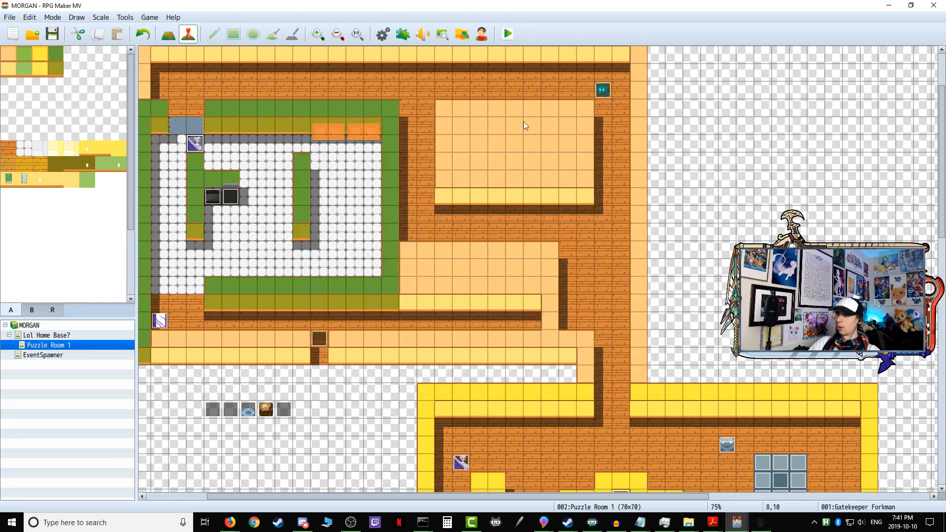
Step: Enable Skip If Cannot Move and Wait for Completion alongside Repeat Movements in the Gatekeeper Forkman's page 1 movement route
{"action": "double_click", "coordinate": [196, 144]}
{"action": "right_click", "coordinate": [444, 158]}
{"action": "left_click", "coordinate": [493, 172]}
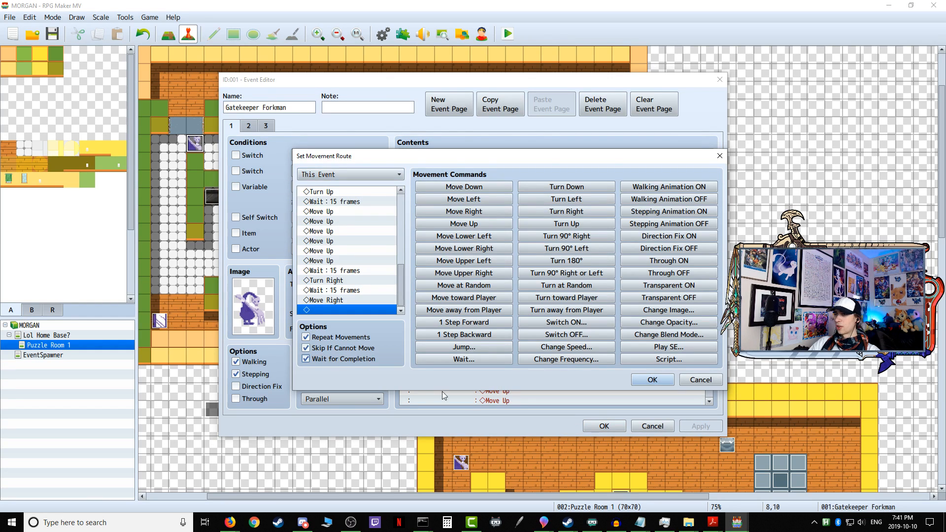
{"action": "scroll", "coordinate": [350, 276], "scroll_direction": "up", "scroll_amount": 8}
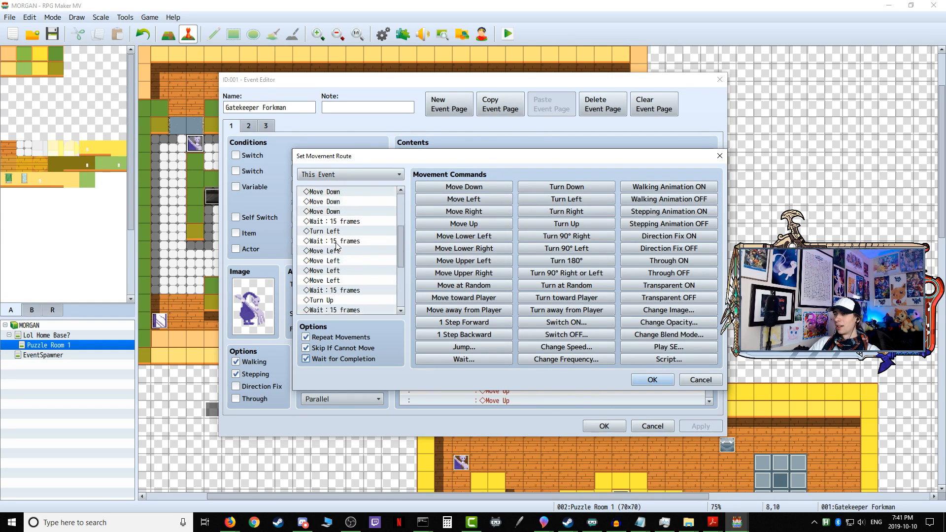
{"action": "left_click", "coordinate": [652, 380]}
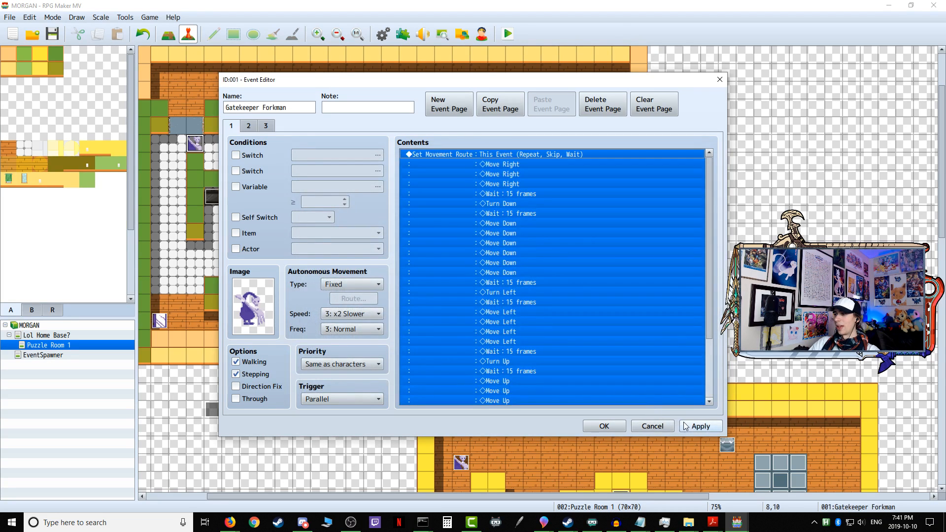
{"action": "left_click", "coordinate": [600, 427]}
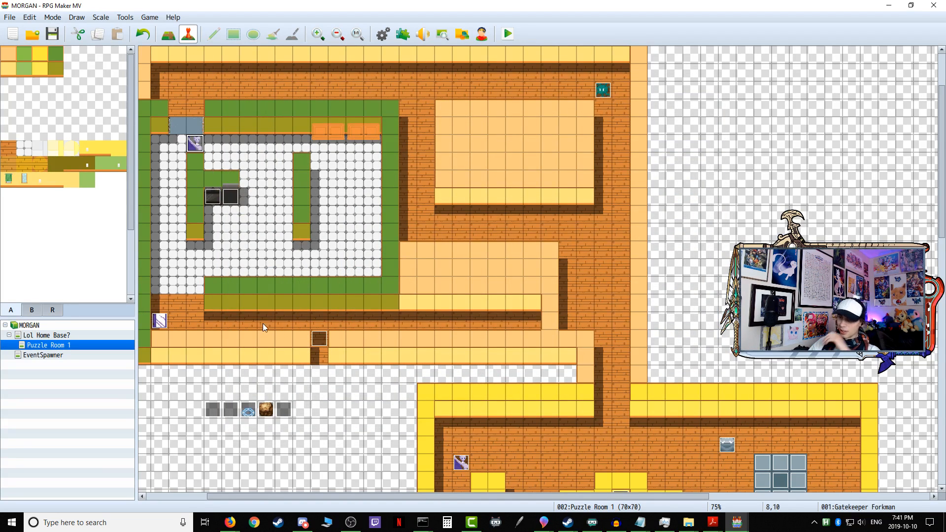
Step: Save and playtest the first puzzle again, observing the Gatekeeper Forkman's patrol from the lower corridor, and end the test
{"action": "left_click", "coordinate": [511, 34]}
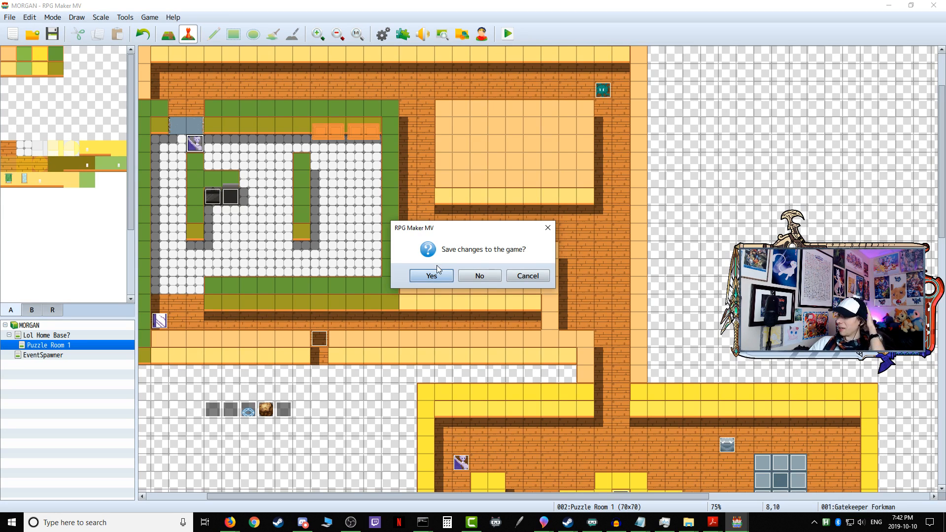
{"action": "left_click", "coordinate": [436, 272]}
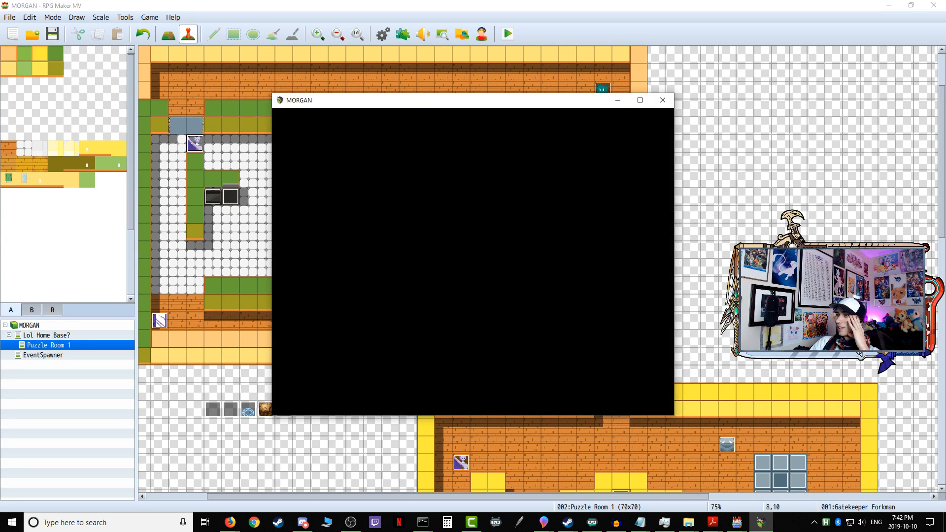
{"action": "key", "text": "Right"}
{"action": "key", "text": "Up"}
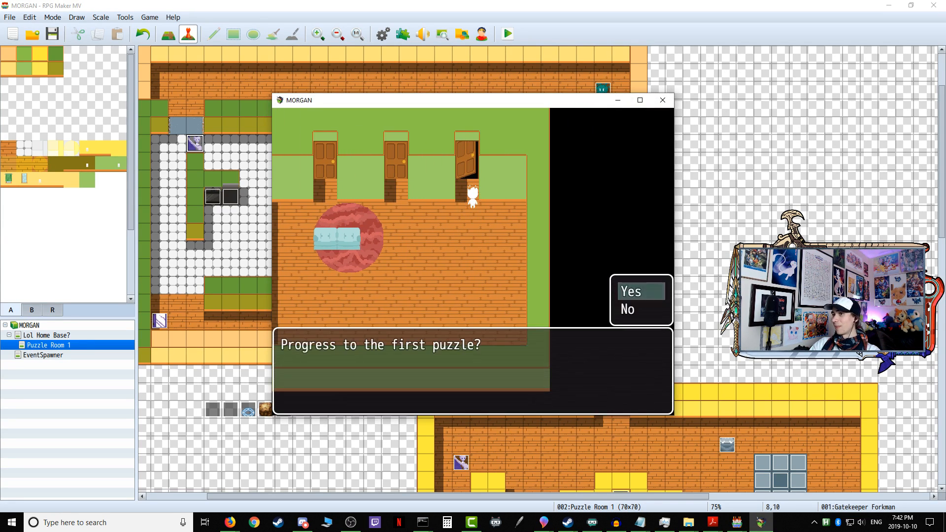
{"action": "key", "text": "Return"}
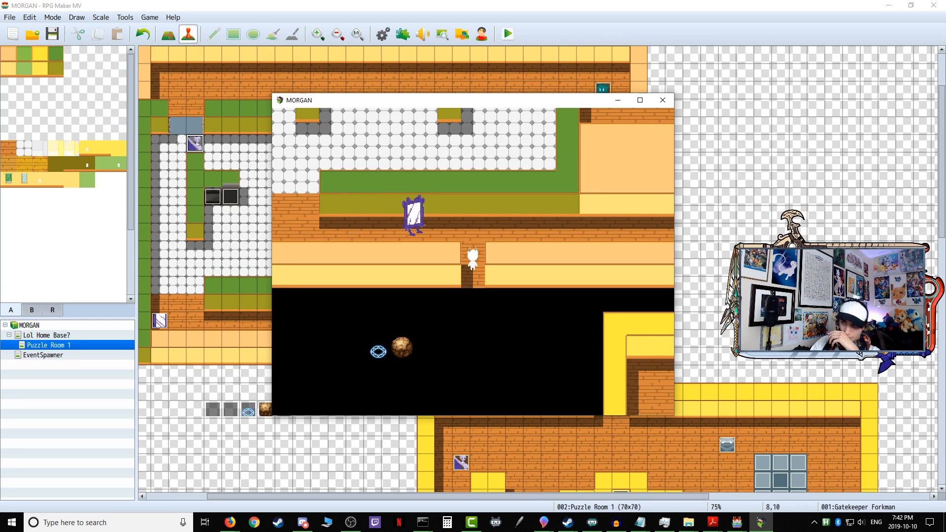
{"action": "key", "text": "Up"}
{"action": "key", "text": "Left"}
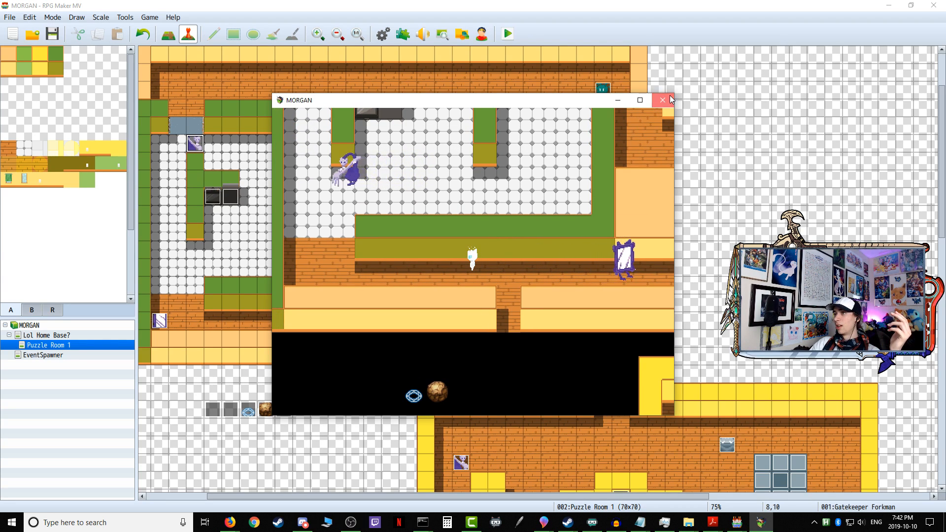
{"action": "left_click", "coordinate": [663, 100]}
Step: Open the Gatekeeper Forkman's page 1 movement route for editing to examine its commands and options
{"action": "double_click", "coordinate": [195, 144]}
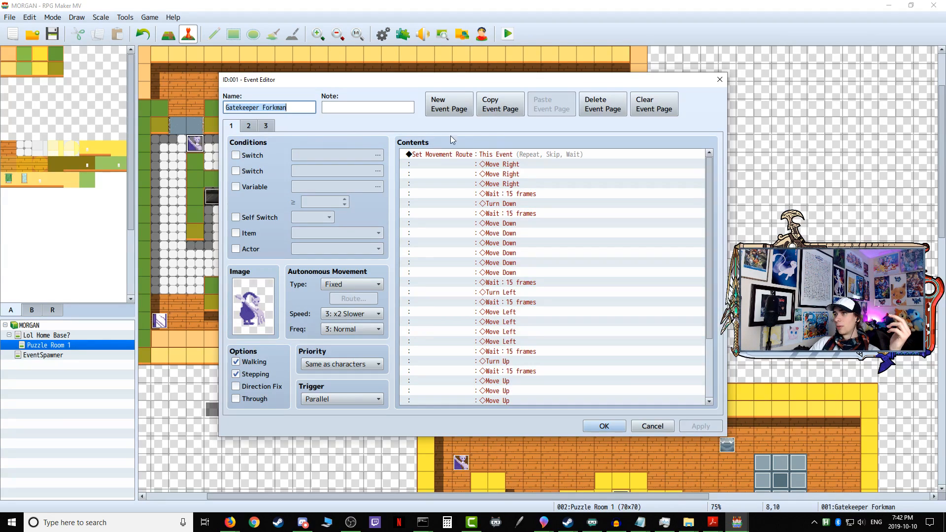
{"action": "right_click", "coordinate": [524, 155]}
{"action": "left_click", "coordinate": [535, 175]}
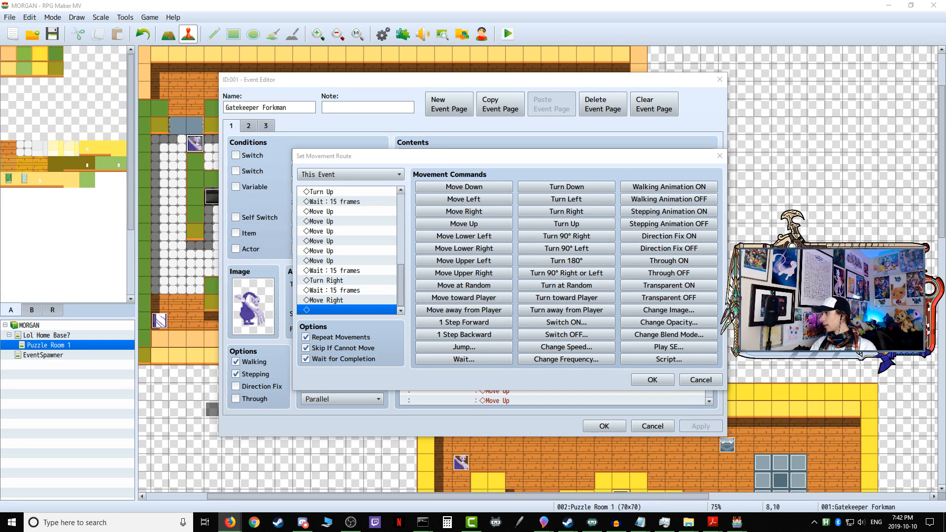
{"action": "key", "text": "alt+Tab"}
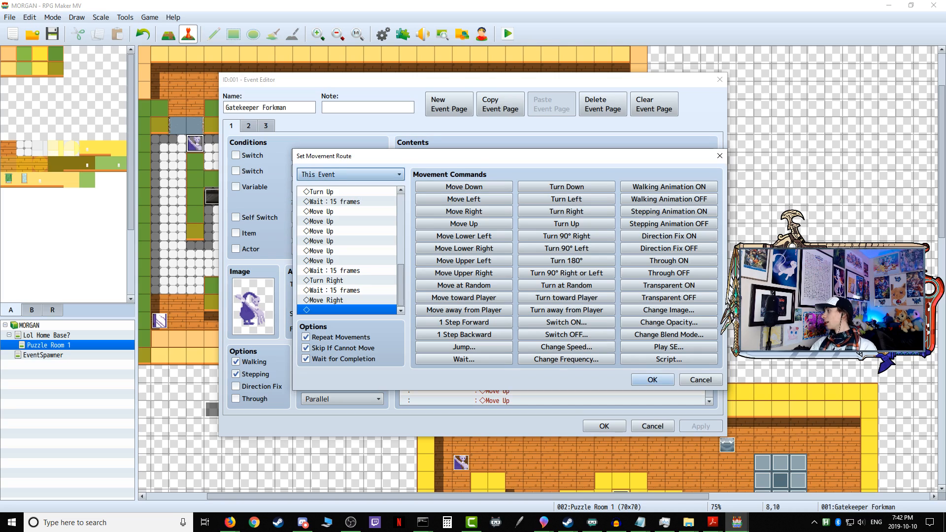
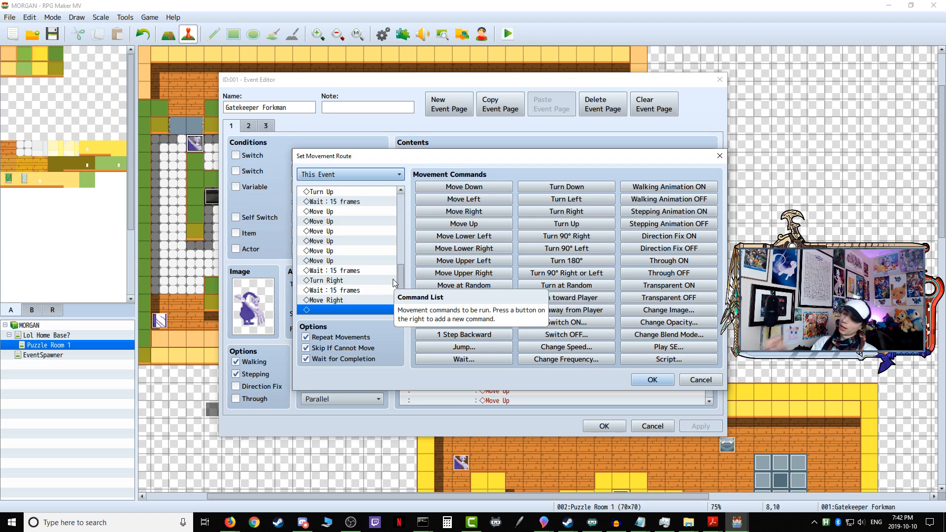
Step: Disable Wait for Completion in the Gatekeeper Forkman's page 1 movement route and apply the event changes
{"action": "left_click", "coordinate": [344, 359]}
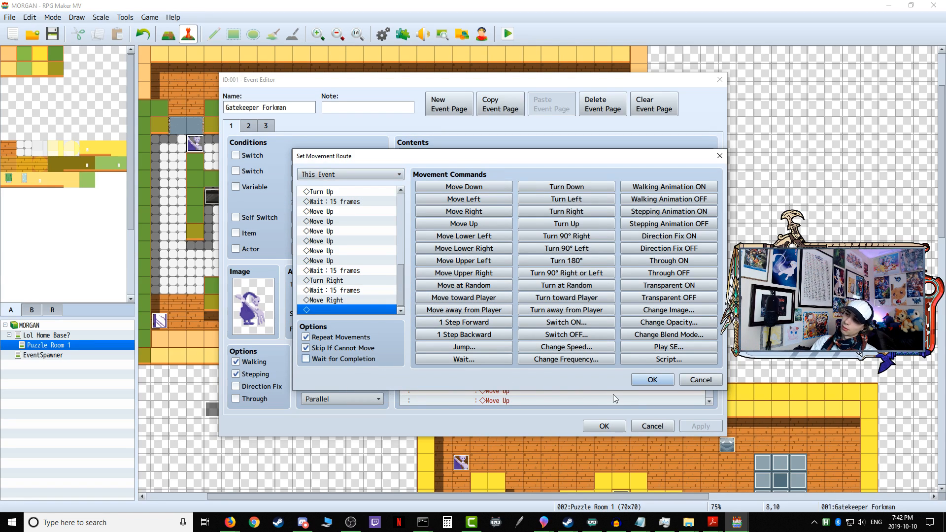
{"action": "left_click", "coordinate": [651, 380]}
{"action": "left_click", "coordinate": [700, 426]}
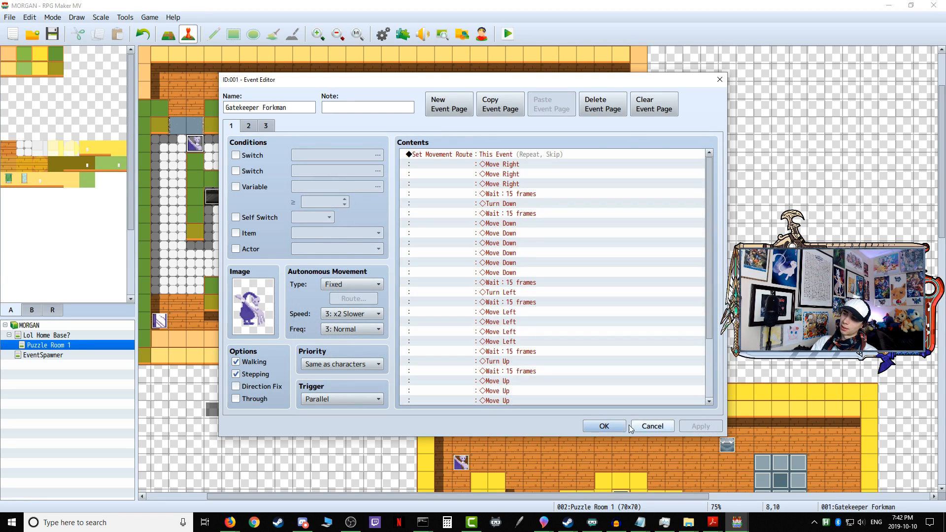
{"action": "left_click", "coordinate": [634, 426]}
Step: Save and playtest the first puzzle, walking past the mirror into the tiled room to observe the Gatekeeper Forkman's patrol, and end the test
{"action": "left_click", "coordinate": [508, 34]}
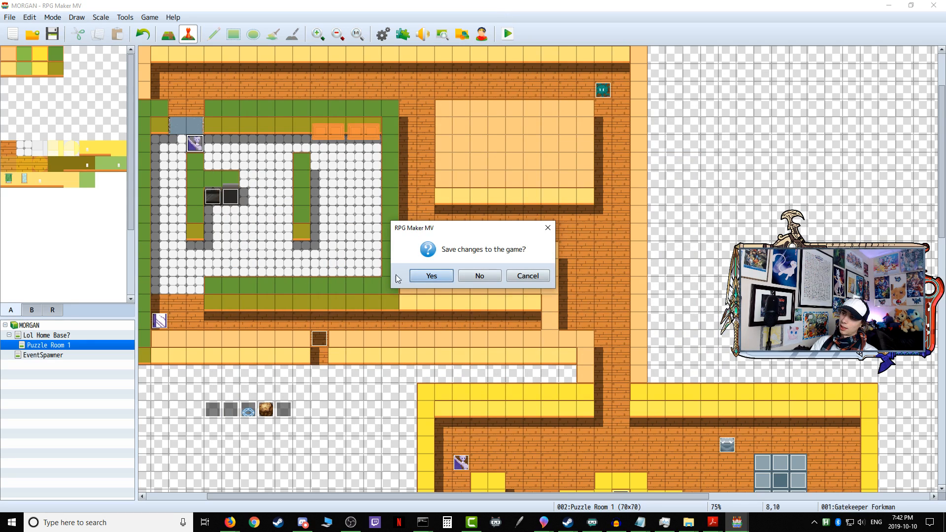
{"action": "left_click", "coordinate": [434, 276]}
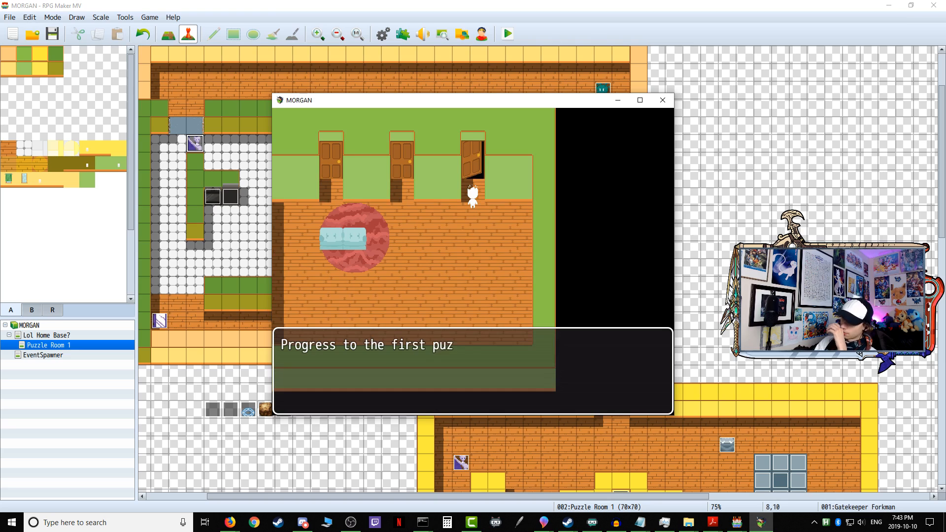
{"action": "key", "text": "Return"}
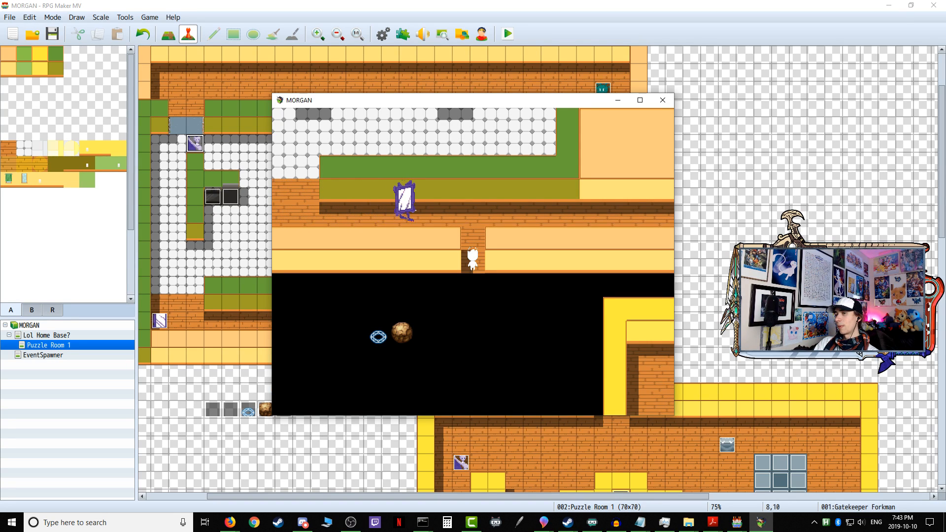
{"action": "key", "text": "Up"}
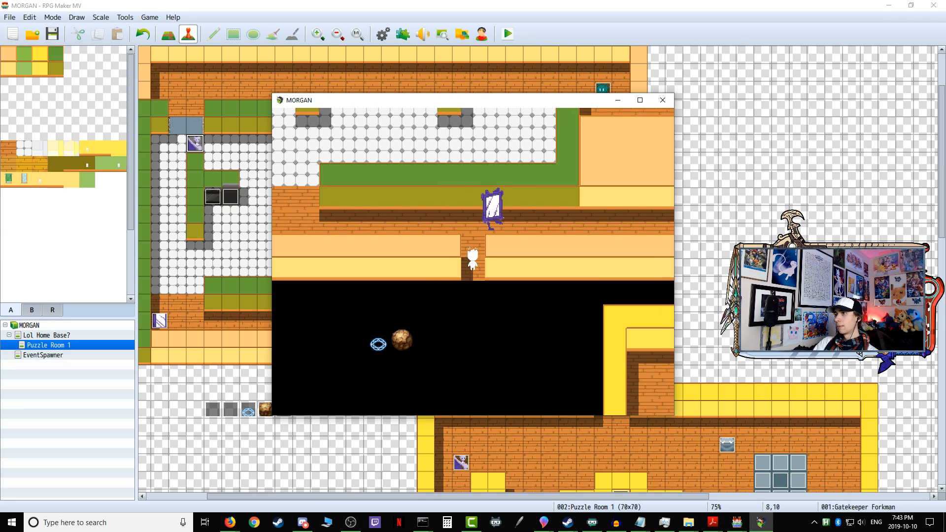
{"action": "key", "text": "Return"}
{"action": "key", "text": "Up"}
{"action": "key", "text": "Left"}
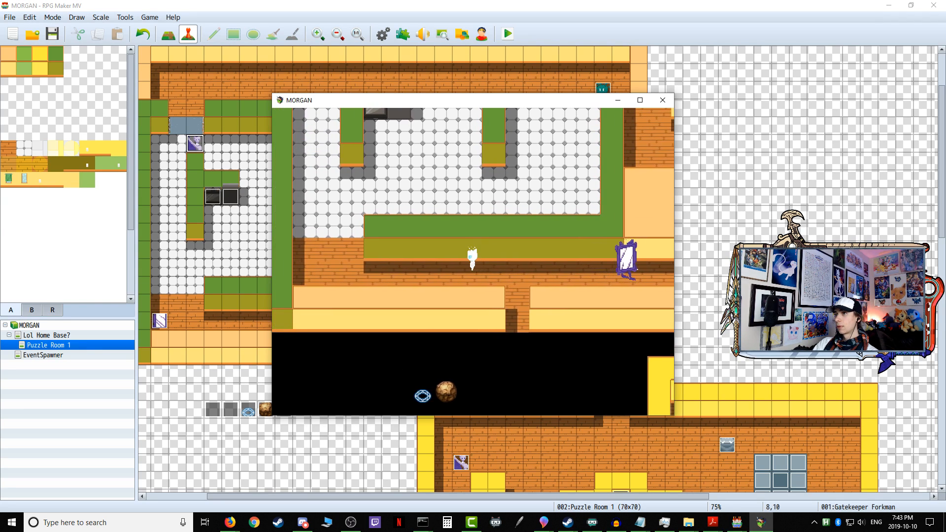
{"action": "key", "text": "Up"}
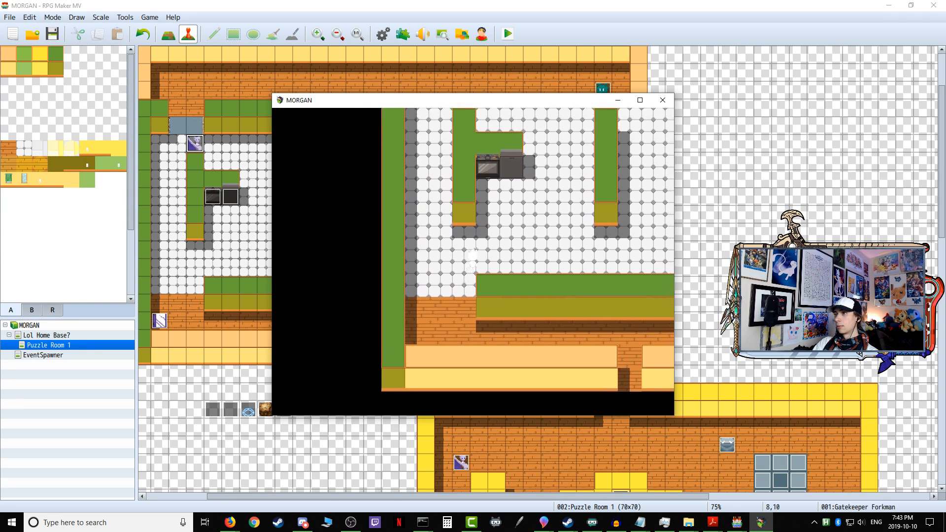
{"action": "key", "text": "Right"}
{"action": "key", "text": "Right"}
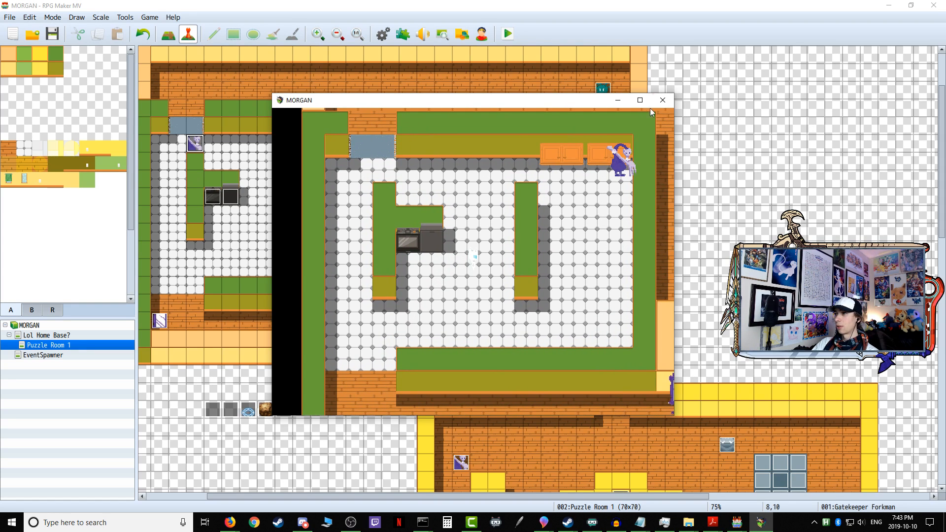
{"action": "left_click", "coordinate": [663, 100]}
Step: Cut the Gatekeeper Forkman movement route out of page 1 of the Variable Onetime Setup event
{"action": "double_click", "coordinate": [195, 144]}
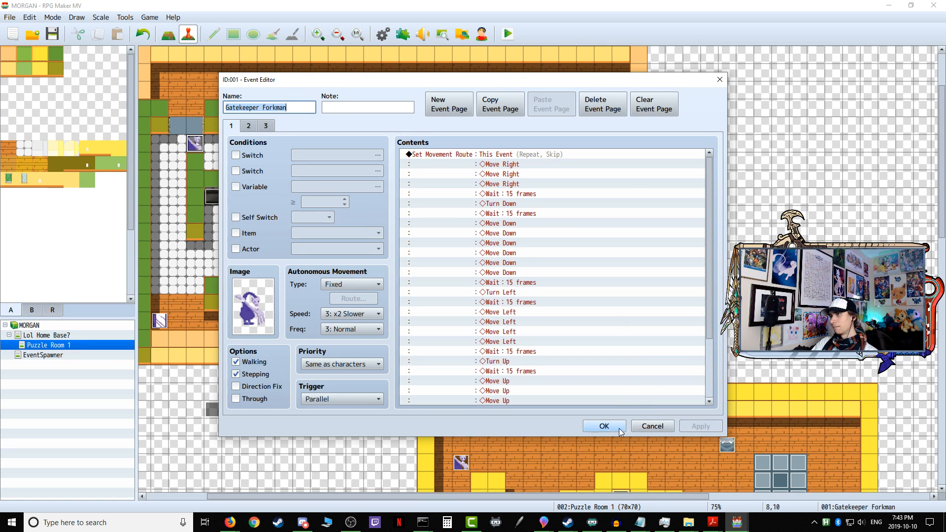
{"action": "left_click", "coordinate": [605, 426]}
{"action": "double_click", "coordinate": [213, 410]}
{"action": "scroll", "coordinate": [542, 245], "scroll_direction": "down", "scroll_amount": 2}
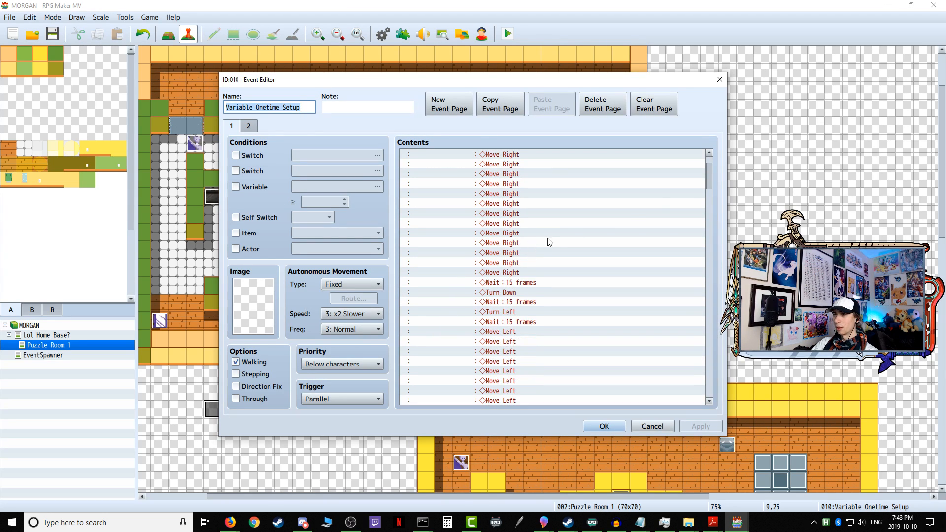
{"action": "left_click_drag", "start_coordinate": [710, 168], "coordinate": [702, 297]}
{"action": "scroll", "coordinate": [700, 298], "scroll_direction": "down", "scroll_amount": 2}
{"action": "right_click", "coordinate": [509, 256]}
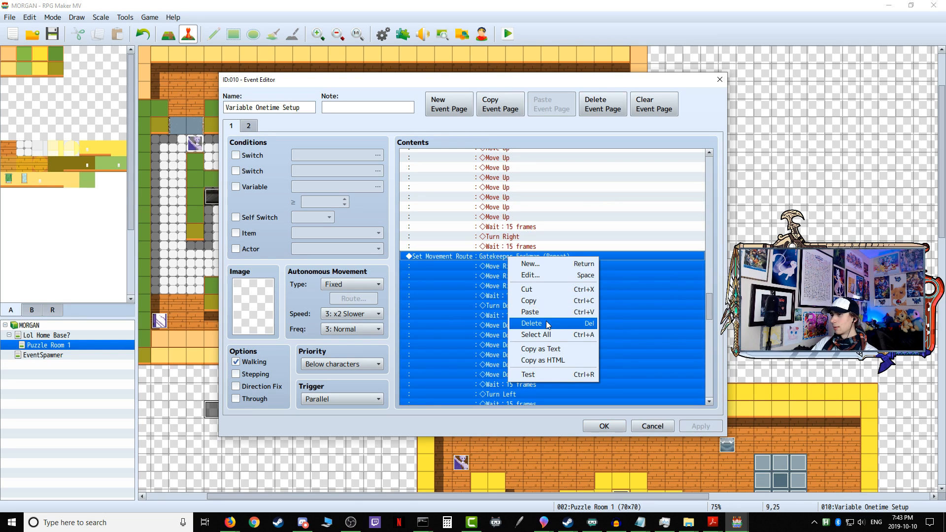
{"action": "left_click", "coordinate": [543, 288]}
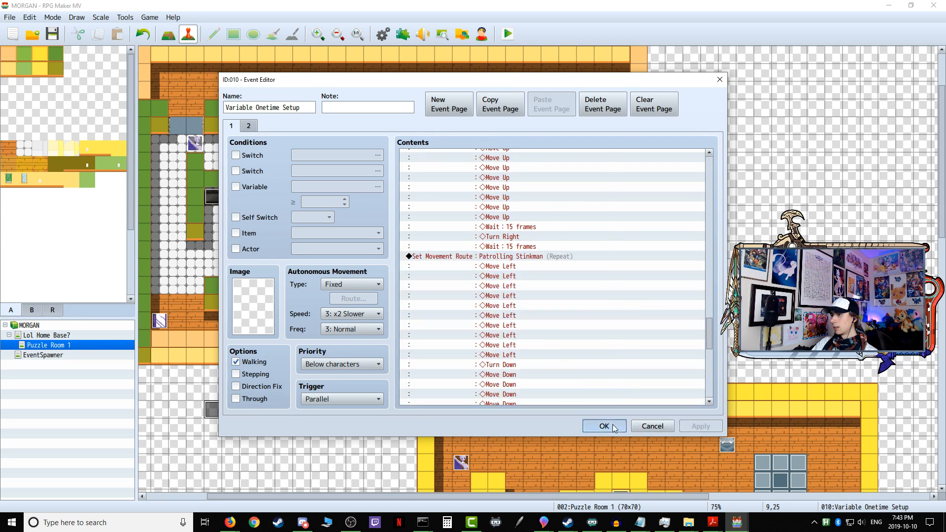
{"action": "left_click", "coordinate": [605, 427]}
Step: Save the changes, launch a playtest and progress to the first puzzle
{"action": "left_click", "coordinate": [507, 34]}
{"action": "left_click", "coordinate": [441, 278]}
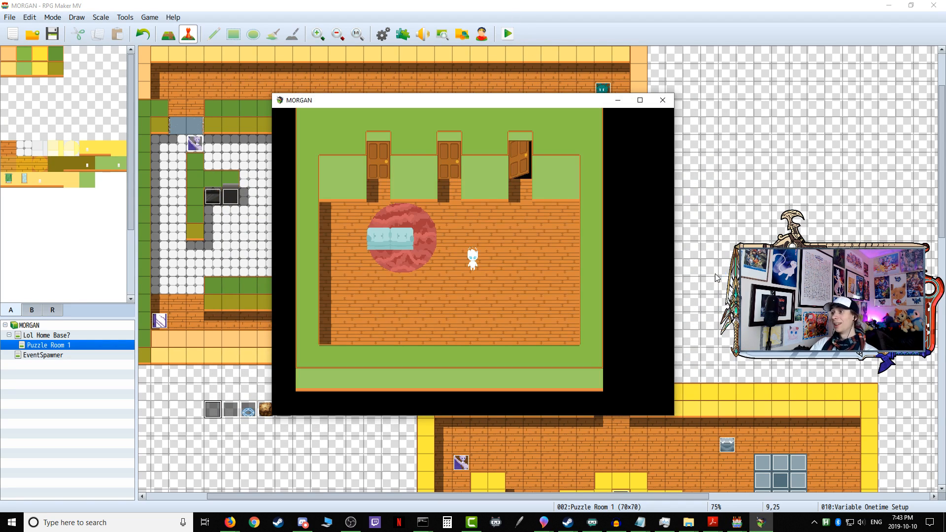
{"action": "key", "text": "Return"}
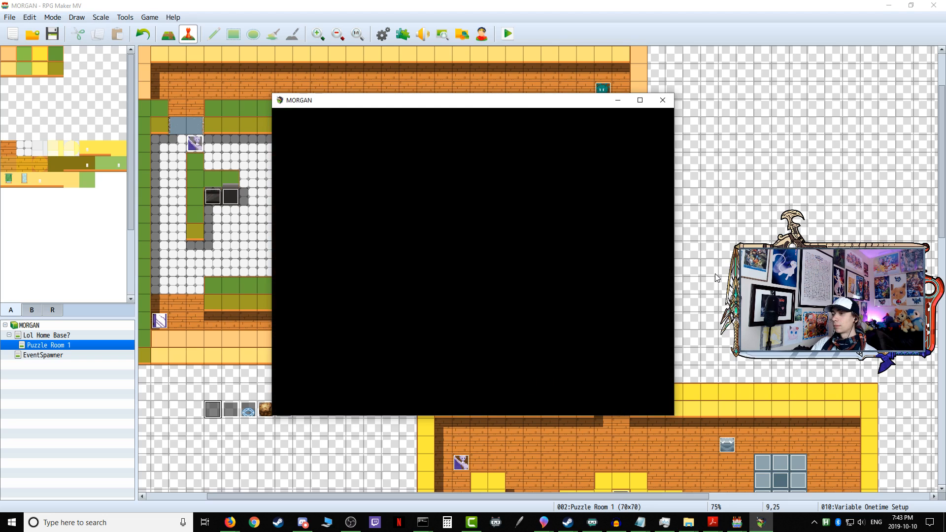
{"action": "key", "text": "Return"}
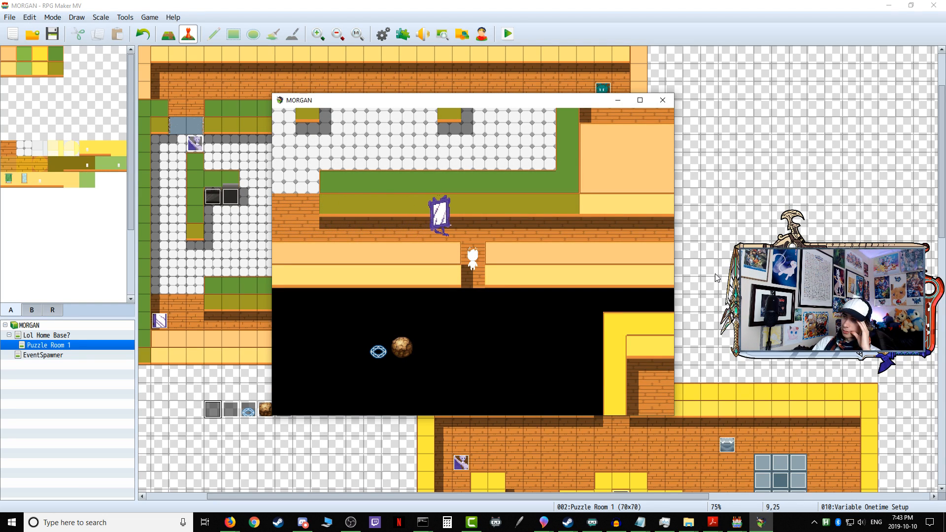
Step: Walk the character along the lower corridor into the tiled room to check the Gatekeeper Forkman's movement, and end the test
{"action": "key", "text": "Up"}
{"action": "key", "text": "Up"}
{"action": "key", "text": "Left"}
{"action": "key", "text": "Left"}
{"action": "key", "text": "Left"}
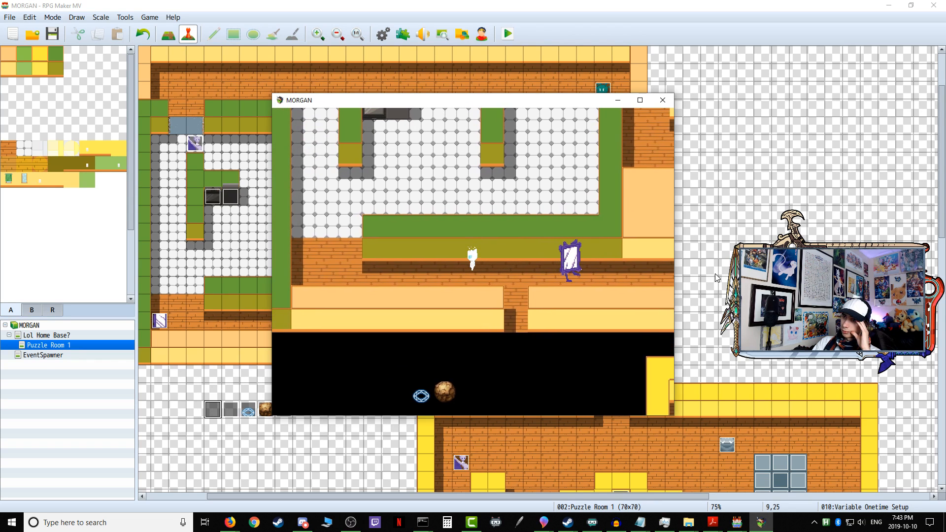
{"action": "key", "text": "Left"}
{"action": "key", "text": "Left"}
{"action": "key", "text": "Left"}
{"action": "key", "text": "Up"}
{"action": "key", "text": "Up"}
{"action": "key", "text": "Up"}
{"action": "key", "text": "Up"}
{"action": "key", "text": "Up"}
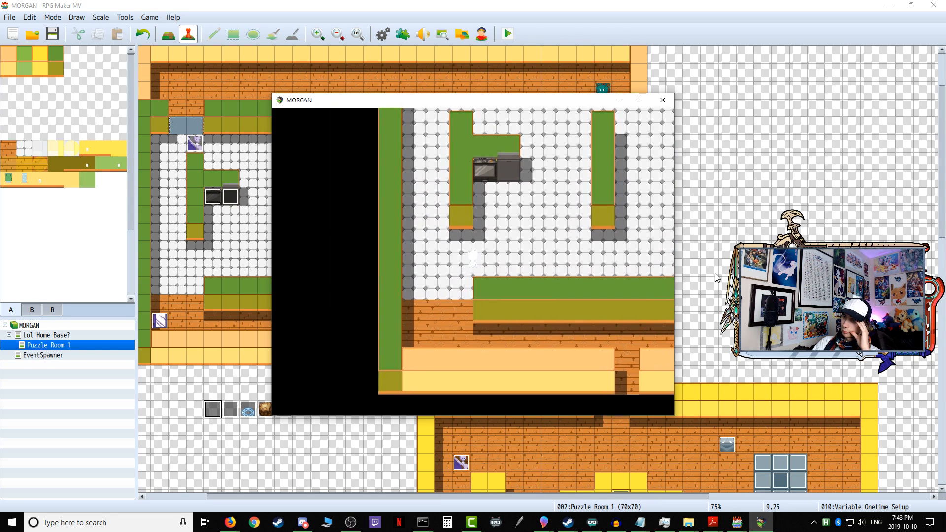
{"action": "left_click", "coordinate": [663, 100]}
Step: Enable Wait for Completion again in the Gatekeeper Forkman's page 1 movement route
{"action": "double_click", "coordinate": [193, 144]}
{"action": "scroll", "coordinate": [436, 248], "scroll_direction": "down", "scroll_amount": 3}
{"action": "scroll", "coordinate": [484, 166], "scroll_direction": "up", "scroll_amount": 3}
{"action": "right_click", "coordinate": [484, 154]}
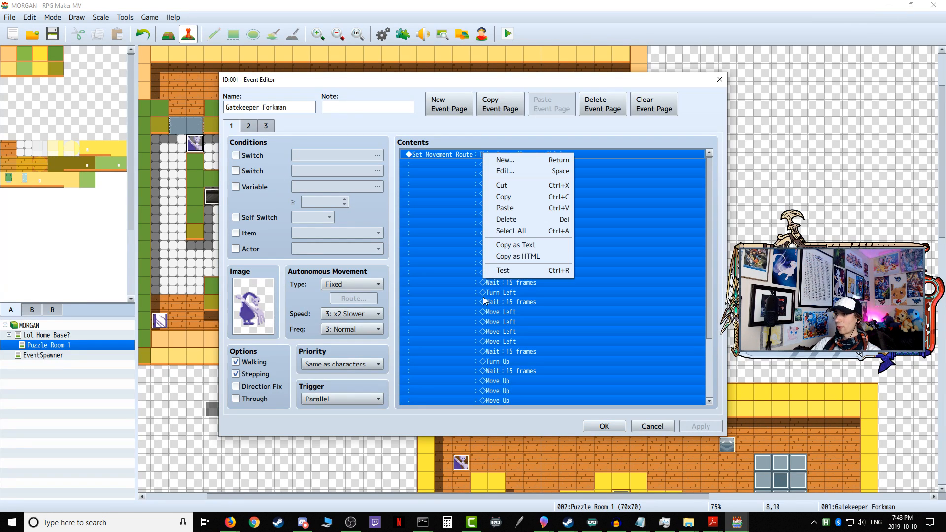
{"action": "left_click", "coordinate": [523, 172]}
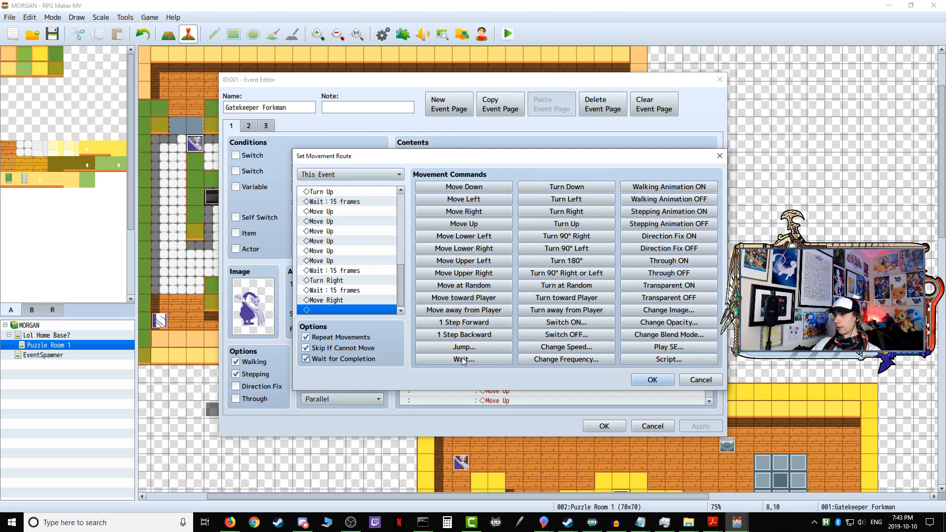
{"action": "left_click", "coordinate": [649, 380]}
{"action": "left_click", "coordinate": [604, 427]}
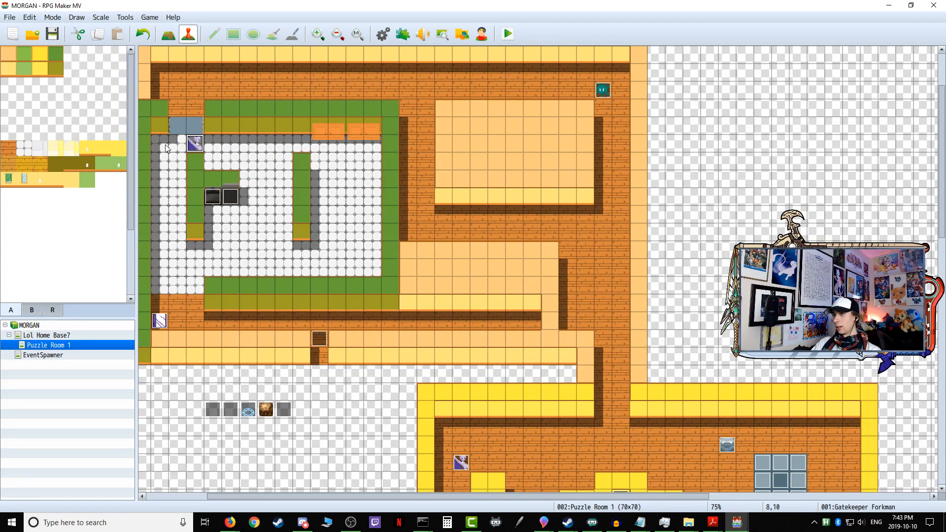
{"action": "double_click", "coordinate": [195, 143]}
{"action": "left_click", "coordinate": [604, 427]}
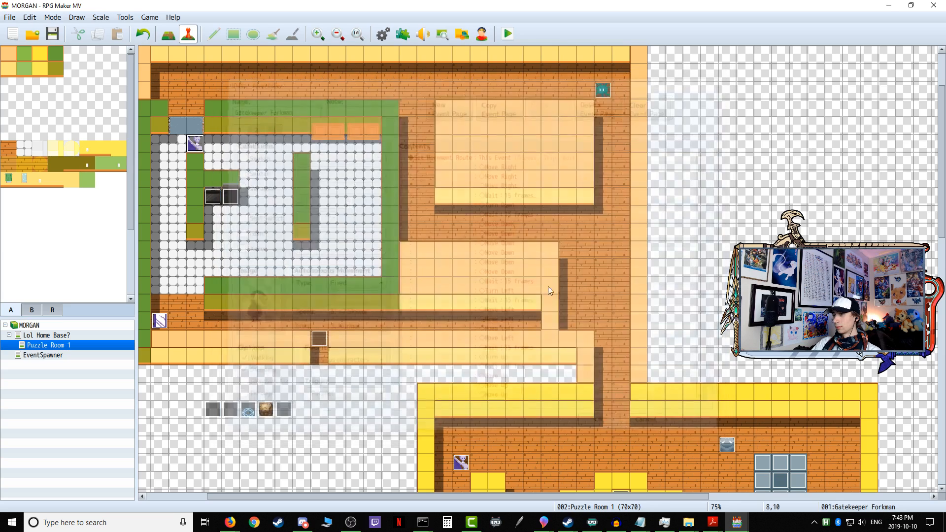
Step: Save and playtest the first puzzle, watching the Gatekeeper Forkman from the corridor entrance, and end the test
{"action": "left_click", "coordinate": [508, 33]}
{"action": "left_click", "coordinate": [431, 275]}
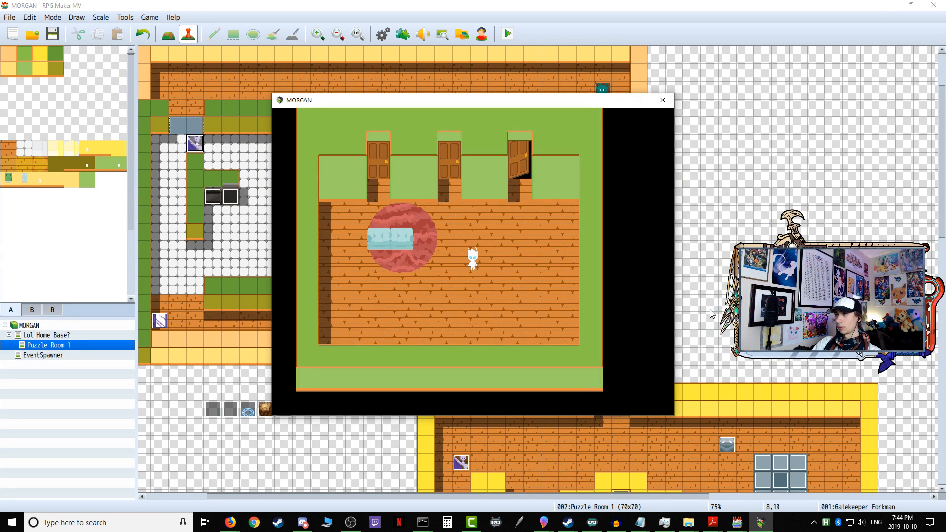
{"action": "key", "text": "Up"}
{"action": "key", "text": "Right"}
{"action": "key", "text": "Return"}
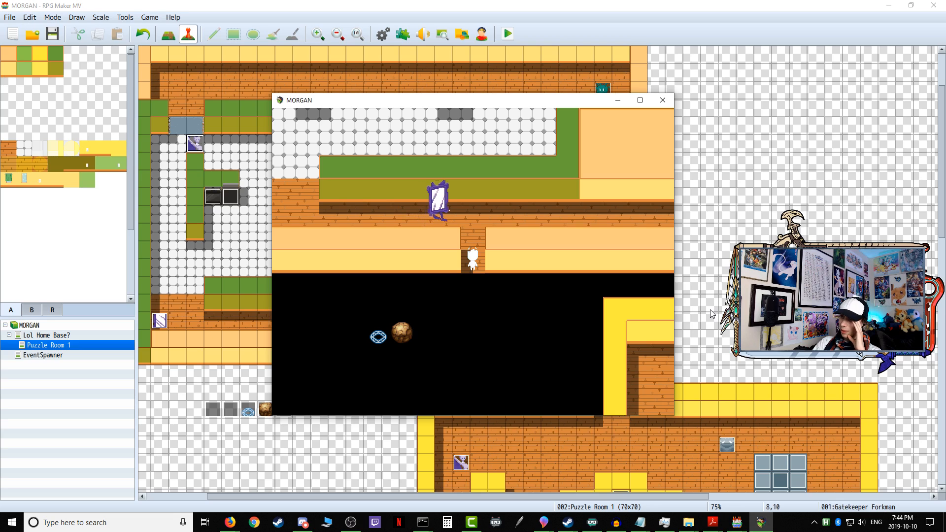
{"action": "key", "text": "Up"}
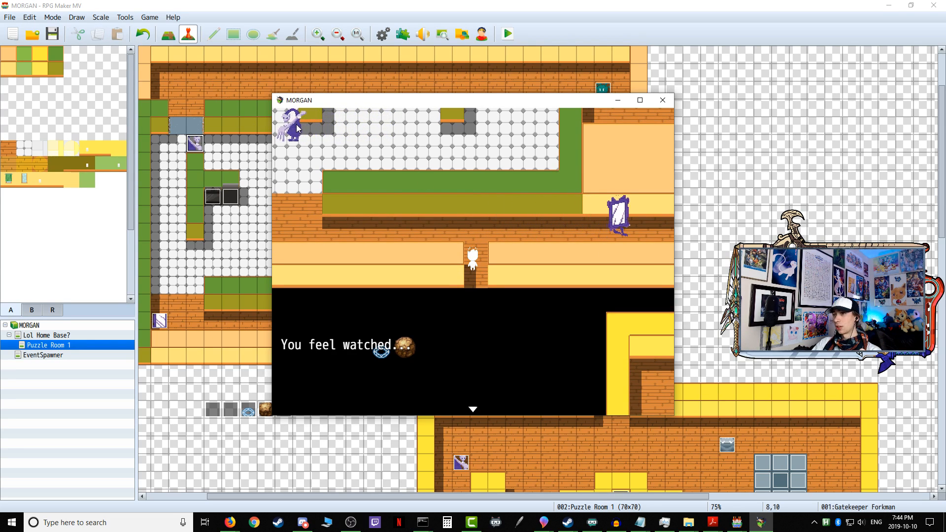
{"action": "left_click", "coordinate": [661, 101]}
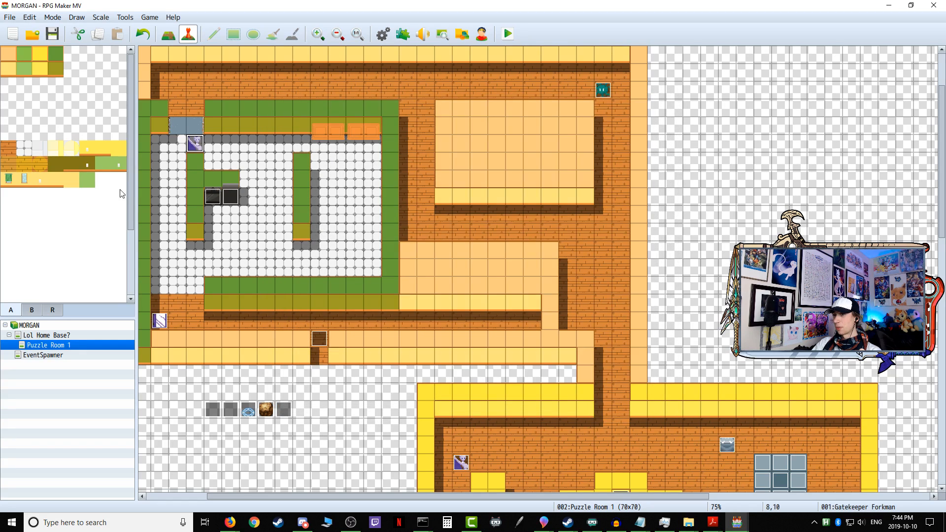
Step: Examine page 1 of the Gatekeeper Forkman and Sentry Mirrorboy events to compare their commands and autonomous movement settings
{"action": "double_click", "coordinate": [204, 146]}
{"action": "scroll", "coordinate": [559, 246], "scroll_direction": "down", "scroll_amount": 5}
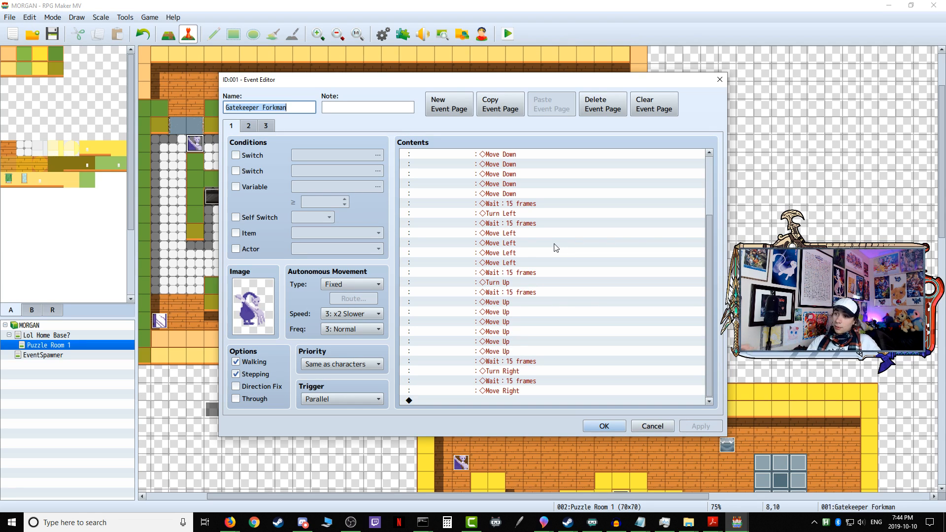
{"action": "left_click", "coordinate": [379, 285]}
{"action": "left_click", "coordinate": [619, 427]}
{"action": "left_click", "coordinate": [618, 427]}
{"action": "left_click", "coordinate": [159, 324]}
{"action": "double_click", "coordinate": [159, 323]}
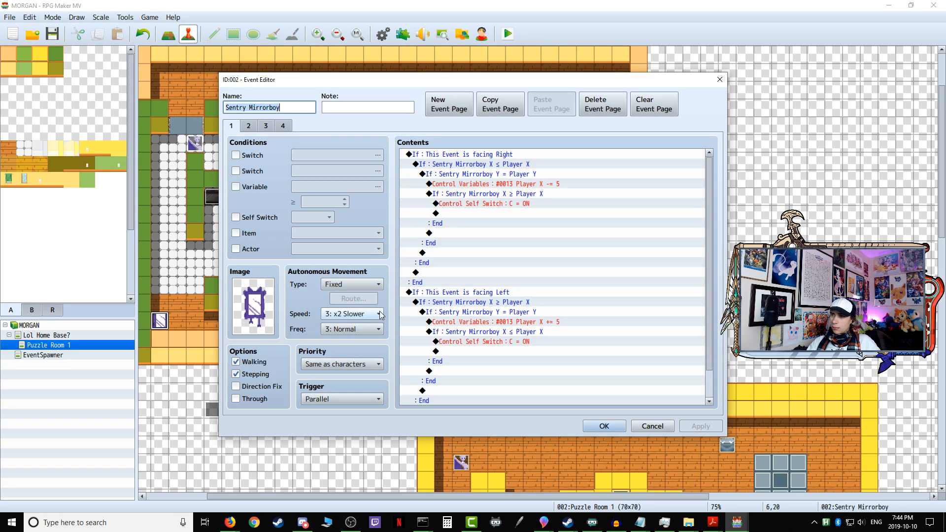
{"action": "left_click", "coordinate": [605, 427]}
Step: Paste the Gatekeeper Forkman movement route above the Sentry Mirrorboy route on page 1 of the Variable Onetime Setup event
{"action": "double_click", "coordinate": [212, 409]}
{"action": "scroll", "coordinate": [493, 207], "scroll_direction": "down", "scroll_amount": 8}
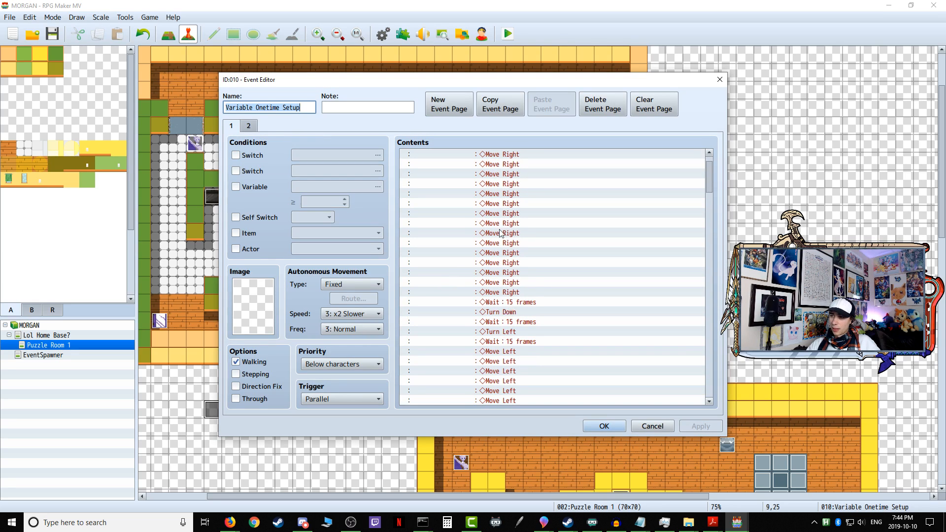
{"action": "scroll", "coordinate": [493, 222], "scroll_direction": "up", "scroll_amount": 9}
{"action": "right_click", "coordinate": [481, 156]}
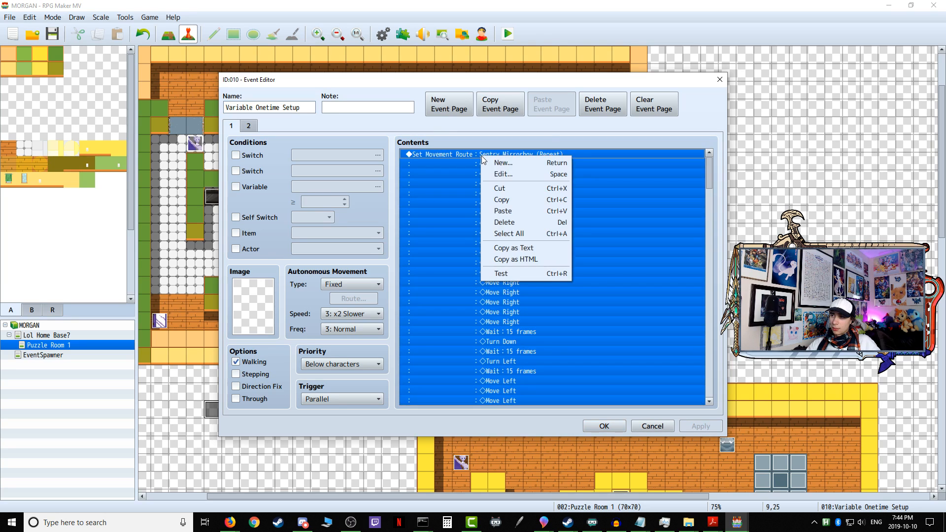
{"action": "left_click", "coordinate": [508, 210]}
{"action": "scroll", "coordinate": [538, 316], "scroll_direction": "up", "scroll_amount": 3}
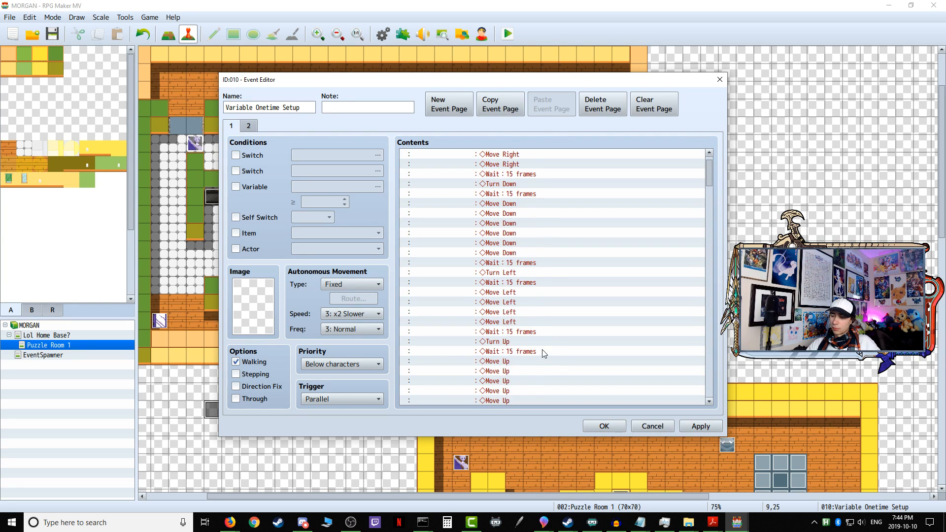
{"action": "left_click", "coordinate": [596, 428]}
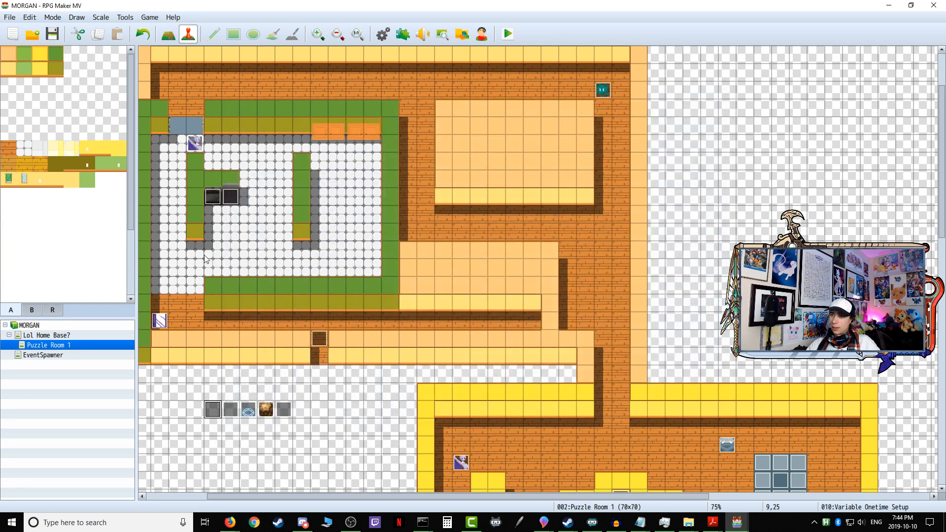
Step: Delete the movement route from page 1 of the Gatekeeper Forkman event
{"action": "double_click", "coordinate": [200, 149]}
{"action": "right_click", "coordinate": [492, 157]}
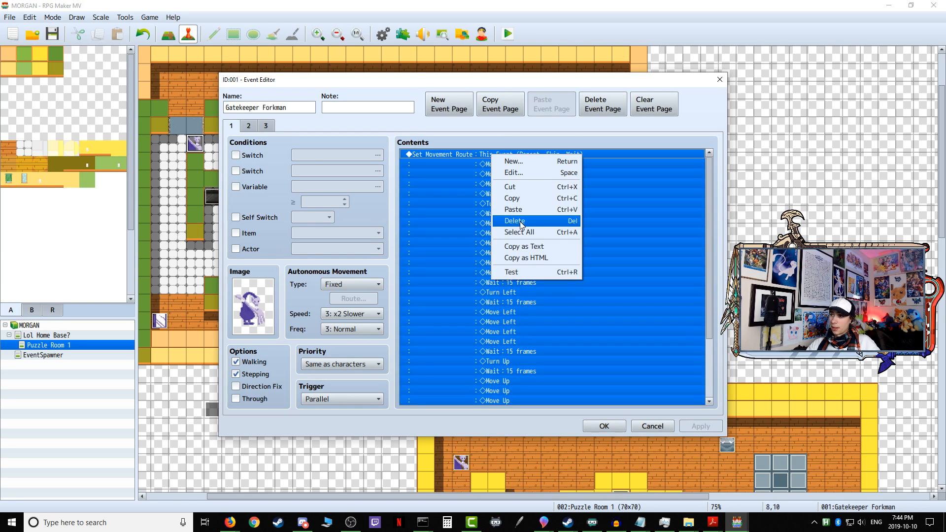
{"action": "left_click", "coordinate": [523, 217]}
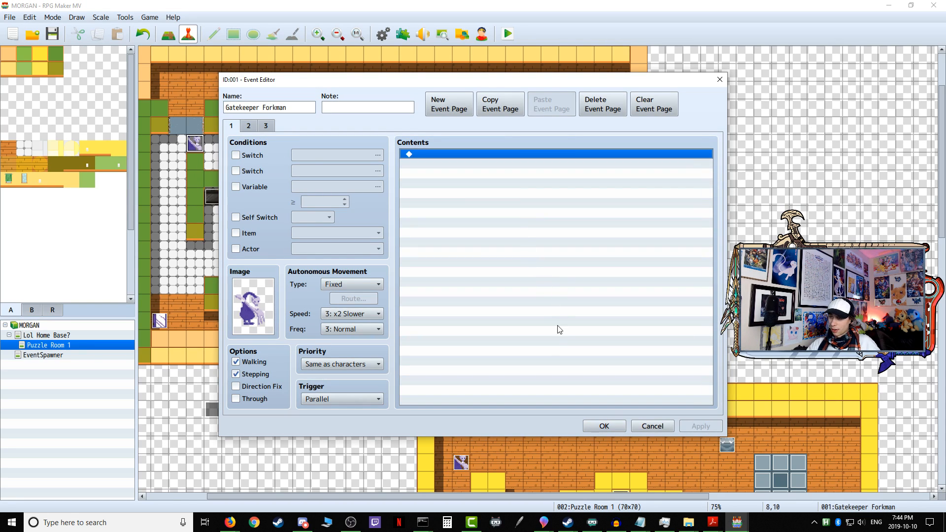
{"action": "left_click", "coordinate": [604, 426]}
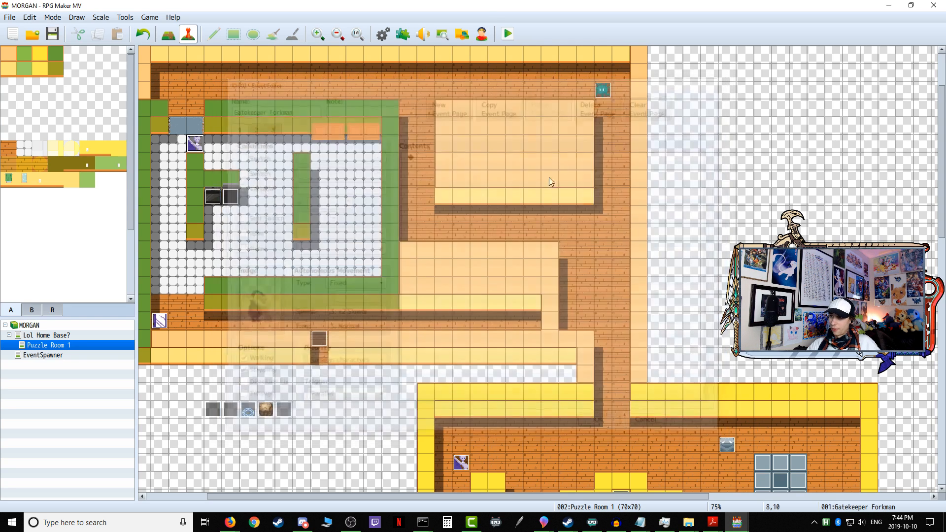
Step: Playtest the first puzzle to watch the Gatekeeper Forkman's patrol, end the test, and check page 1 of its event
{"action": "left_click", "coordinate": [508, 33]}
{"action": "left_click", "coordinate": [432, 271]}
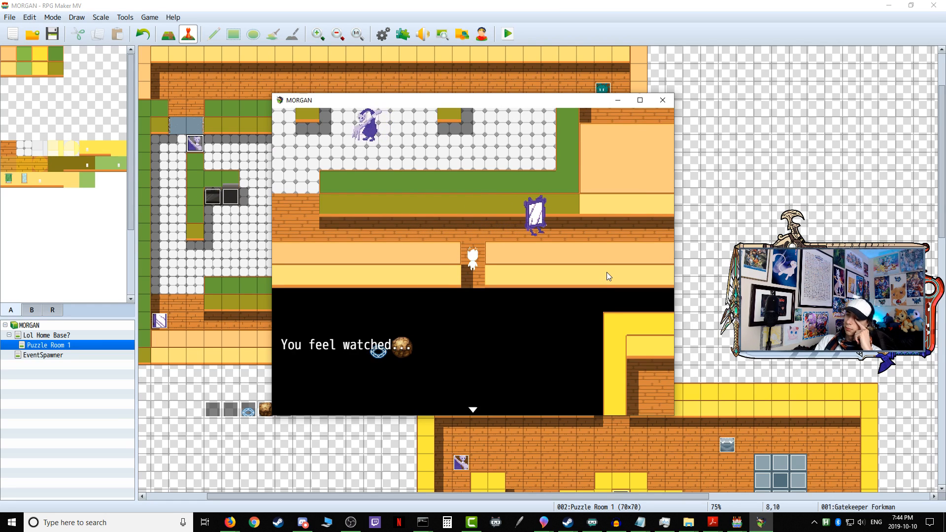
{"action": "left_click", "coordinate": [663, 100]}
{"action": "double_click", "coordinate": [194, 144]}
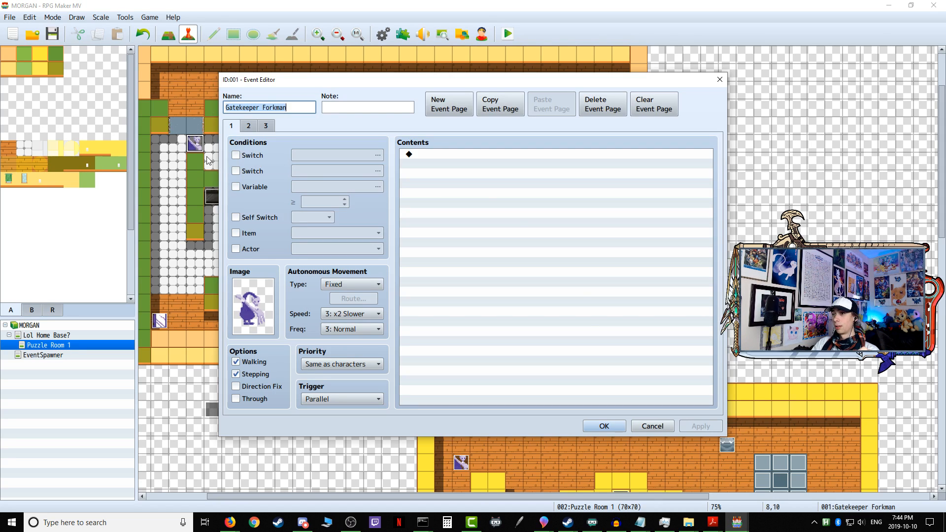
{"action": "left_click", "coordinate": [651, 428]}
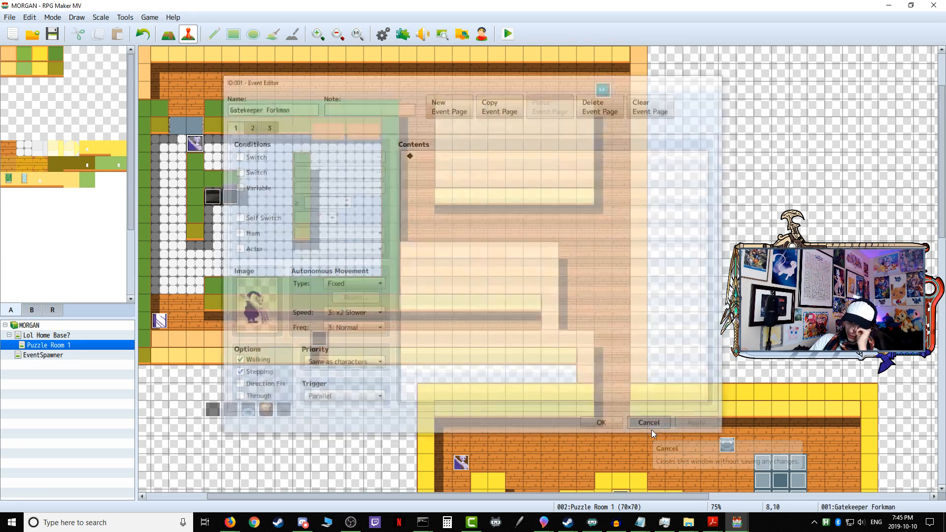
Step: Copy the "This Event is facing Right" branch from page 1 of Sentry Mirrorboy into the empty page 1 of Gatekeeper Forkman
{"action": "double_click", "coordinate": [158, 321]}
{"action": "scroll", "coordinate": [438, 206], "scroll_direction": "down", "scroll_amount": 1}
{"action": "scroll", "coordinate": [438, 206], "scroll_direction": "up", "scroll_amount": 1}
{"action": "left_click", "coordinate": [432, 154]}
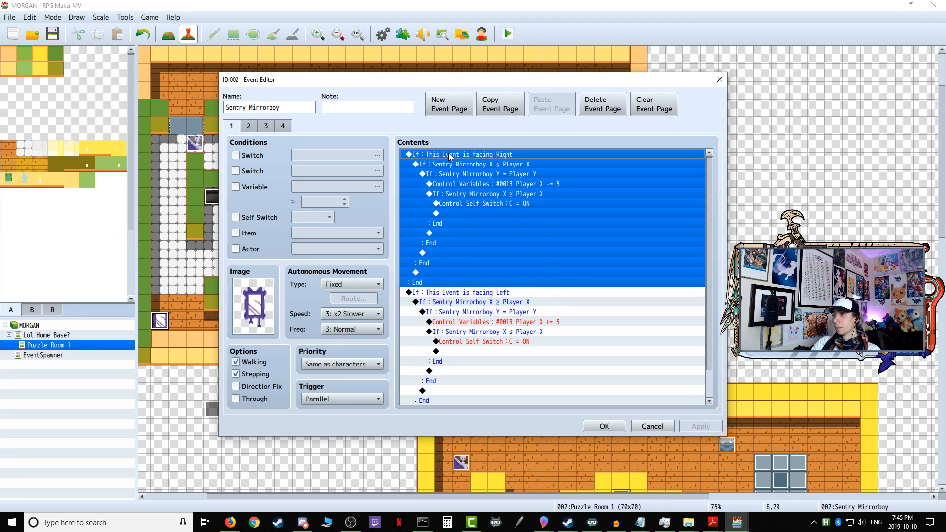
{"action": "right_click", "coordinate": [450, 157]}
{"action": "left_click", "coordinate": [468, 198]}
{"action": "left_click", "coordinate": [613, 427]}
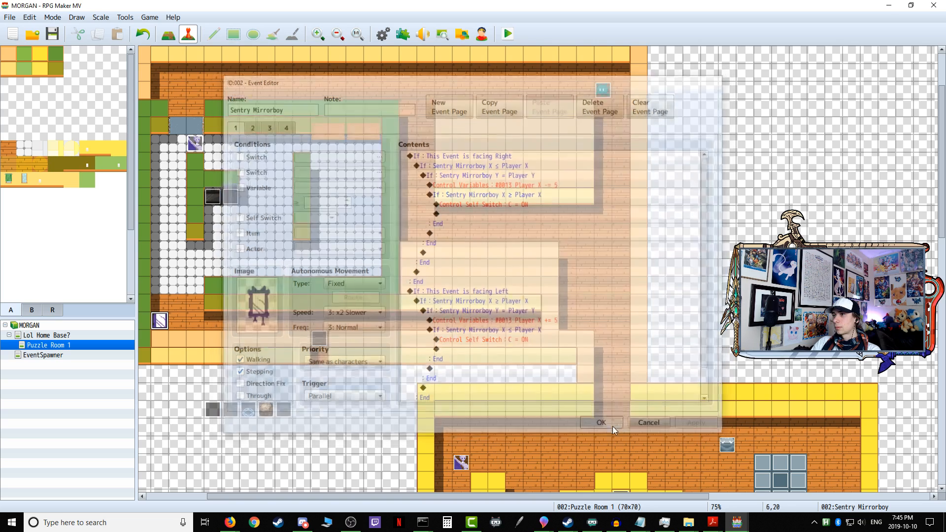
{"action": "double_click", "coordinate": [201, 148]}
{"action": "right_click", "coordinate": [439, 154]}
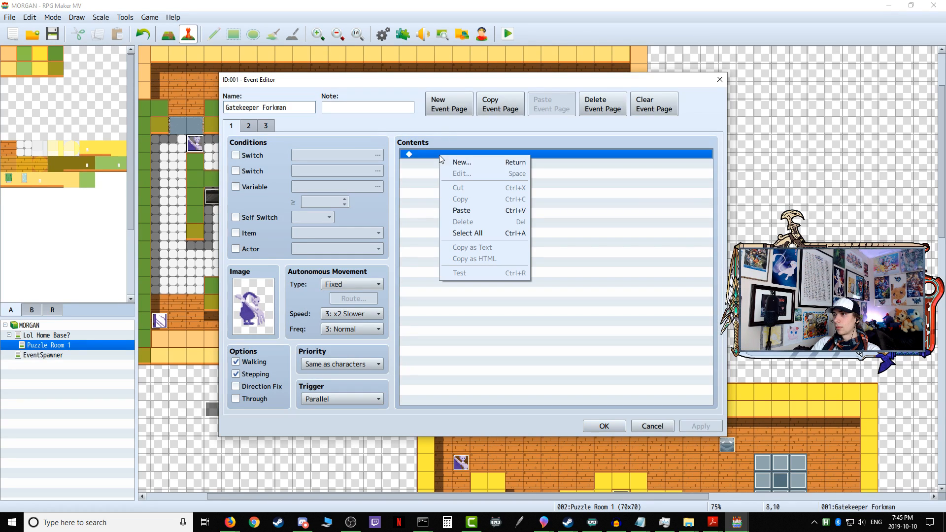
{"action": "left_click", "coordinate": [481, 206]}
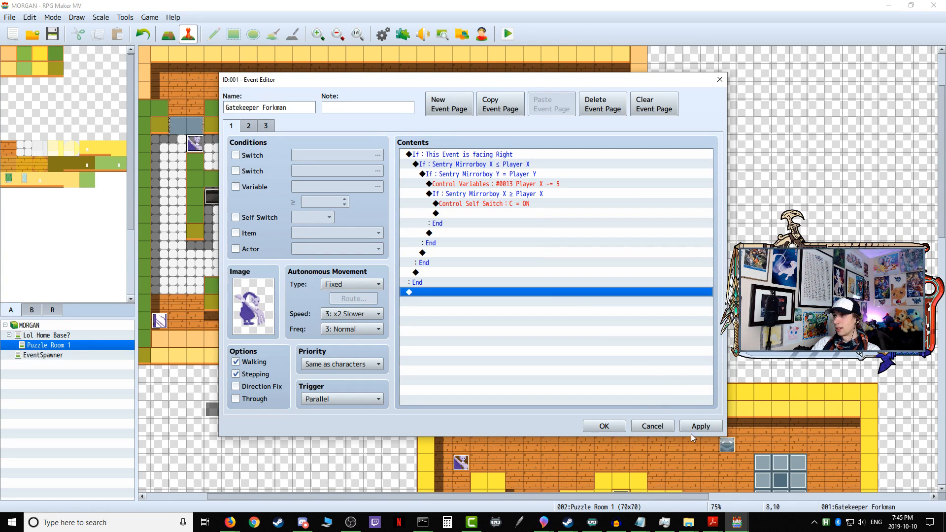
{"action": "left_click", "coordinate": [449, 156]}
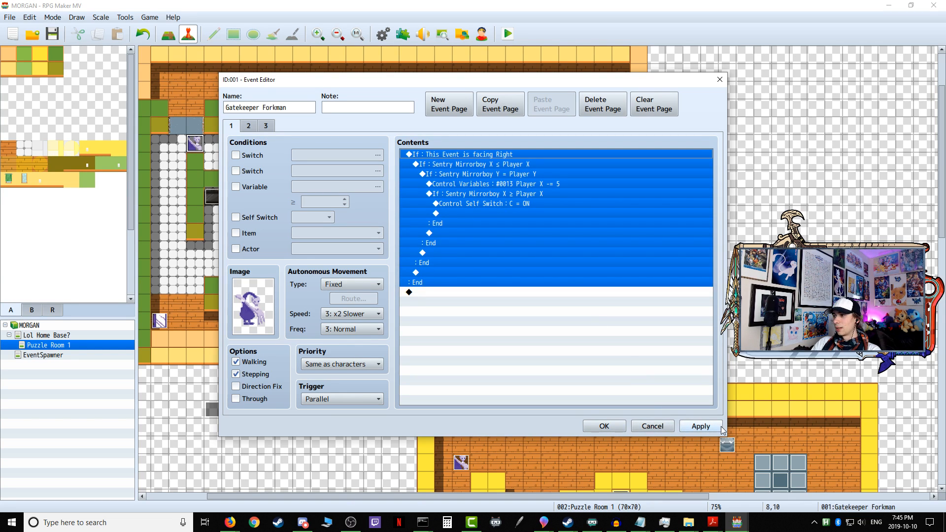
{"action": "left_click", "coordinate": [700, 426]}
{"action": "left_click", "coordinate": [605, 426]}
Step: Copy Sentry Mirrorboy's "This Event is facing Left" branch and paste it below the facing Right branch on Gatekeeper Forkman's page 1
{"action": "double_click", "coordinate": [160, 321]}
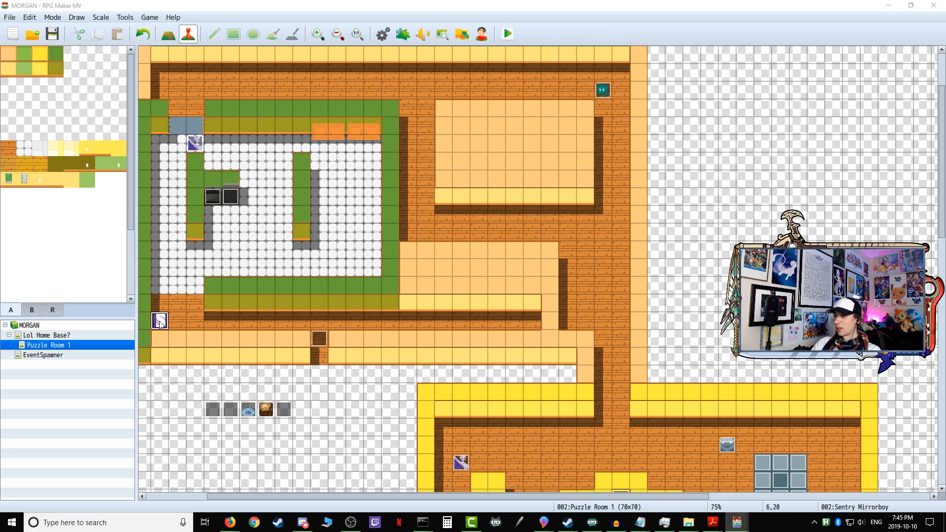
{"action": "left_click", "coordinate": [445, 293]}
{"action": "right_click", "coordinate": [456, 295]}
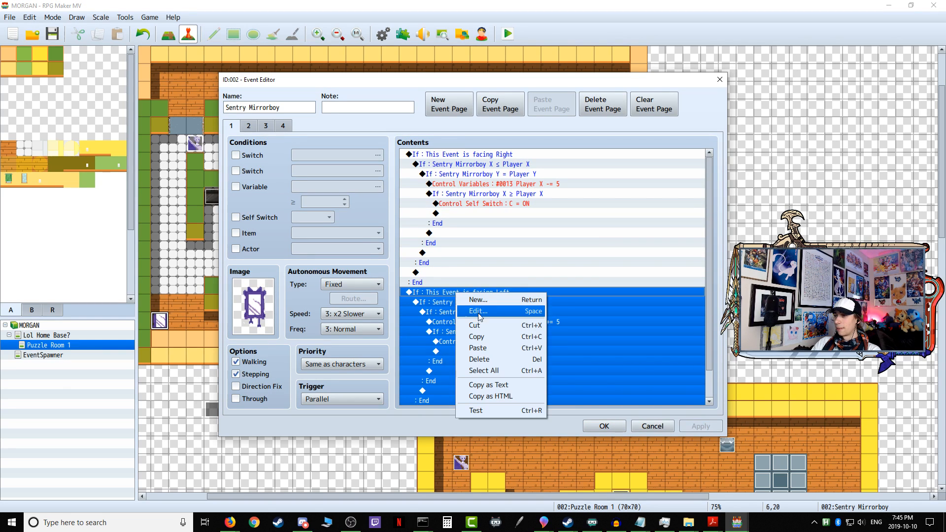
{"action": "left_click", "coordinate": [481, 335]}
{"action": "left_click", "coordinate": [602, 423]}
{"action": "double_click", "coordinate": [195, 143]}
{"action": "left_click", "coordinate": [445, 292]}
{"action": "right_click", "coordinate": [425, 290]}
{"action": "left_click", "coordinate": [408, 293]}
{"action": "double_click", "coordinate": [407, 293]}
{"action": "left_click", "coordinate": [659, 425]}
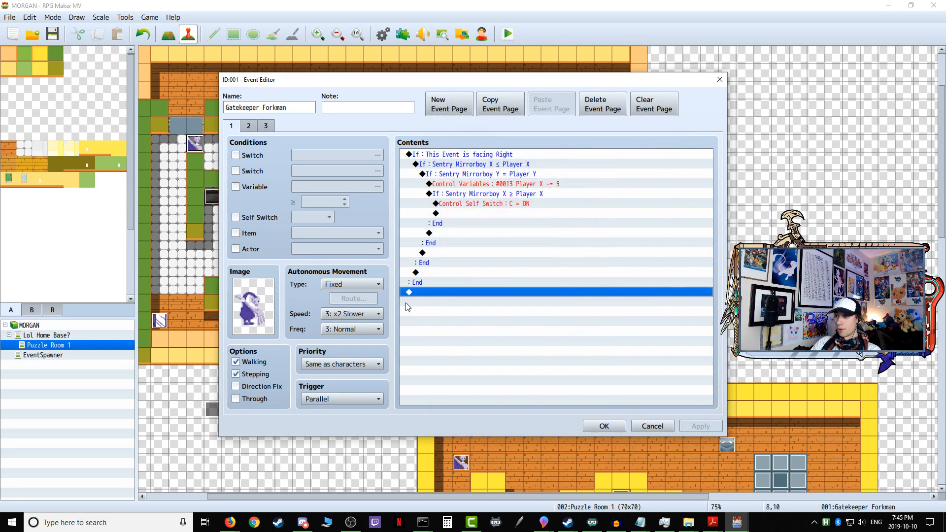
{"action": "right_click", "coordinate": [428, 297]}
{"action": "left_click", "coordinate": [475, 351]}
Step: In the facing Right branch, change the outer X ≤ Player X condition to compare variable 0017 Gatekeeper Forkman X
{"action": "scroll", "coordinate": [484, 334], "scroll_direction": "up", "scroll_amount": 1}
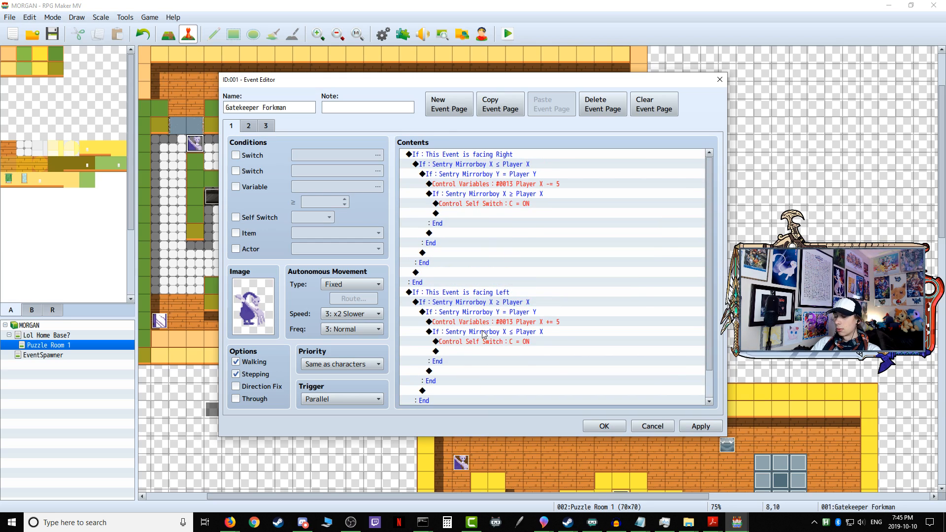
{"action": "left_click", "coordinate": [489, 164]}
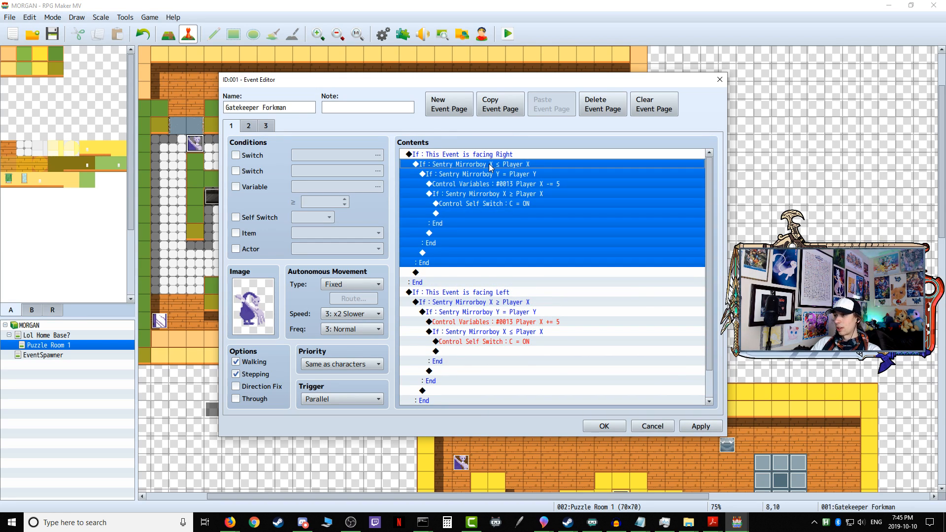
{"action": "right_click", "coordinate": [490, 164]}
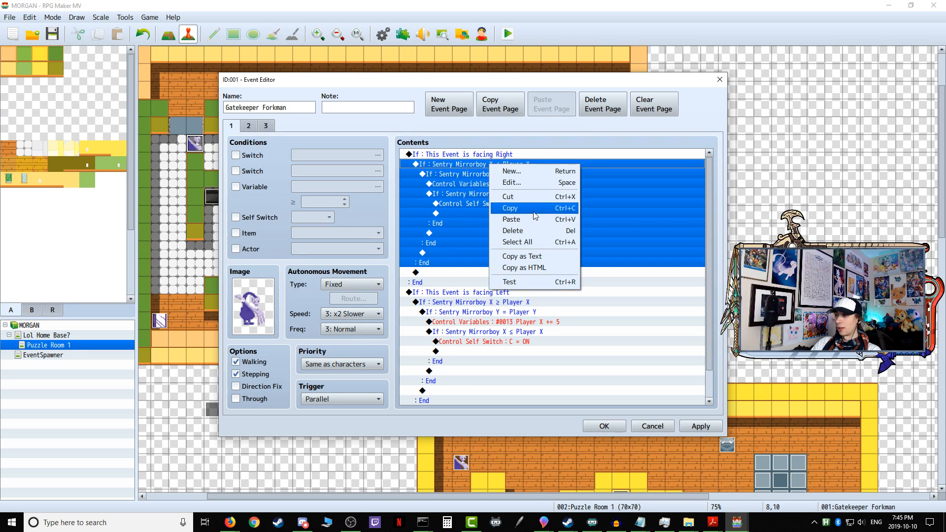
{"action": "left_click", "coordinate": [519, 186]}
{"action": "left_click", "coordinate": [533, 228]}
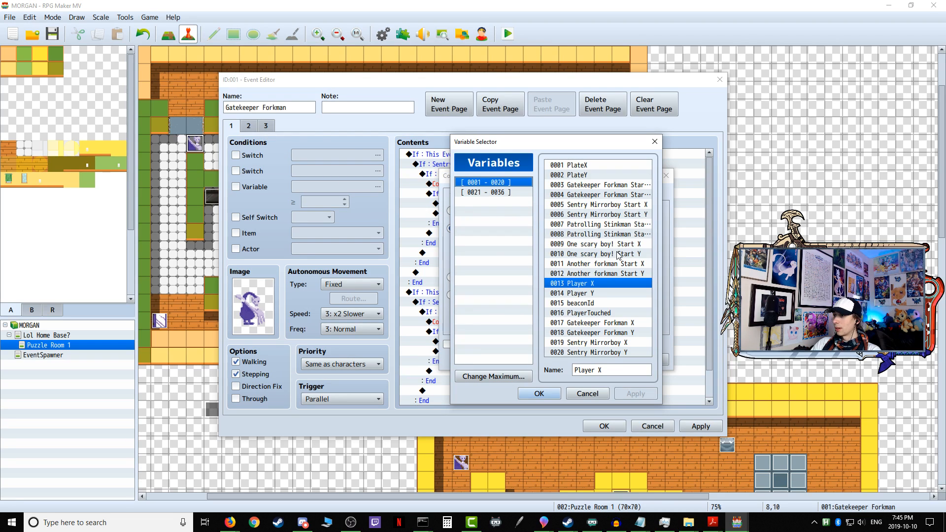
{"action": "left_click", "coordinate": [615, 324]}
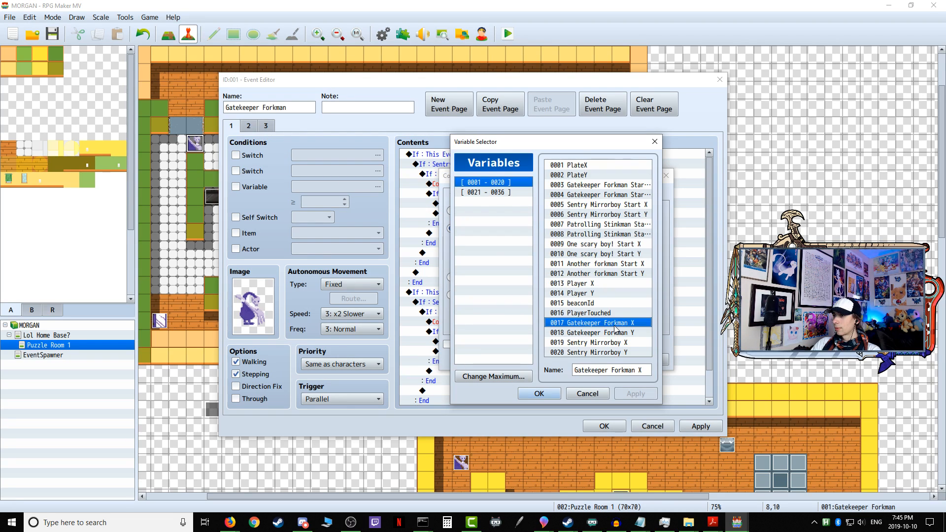
{"action": "left_click", "coordinate": [542, 392]}
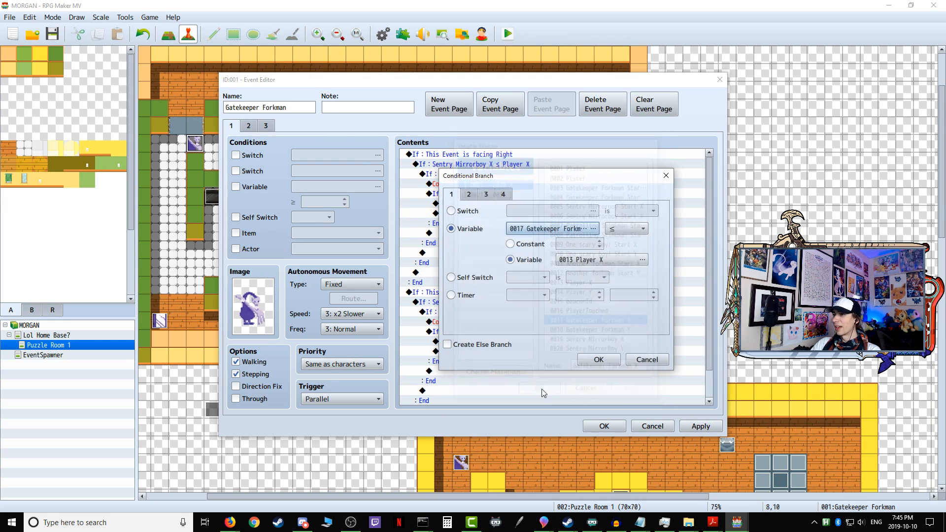
{"action": "left_click", "coordinate": [593, 356]}
Step: In the facing Right branch, change the Y = Player Y condition to compare variable 0018 Gatekeeper Forkman Y
{"action": "left_click", "coordinate": [489, 176]}
{"action": "right_click", "coordinate": [470, 179]}
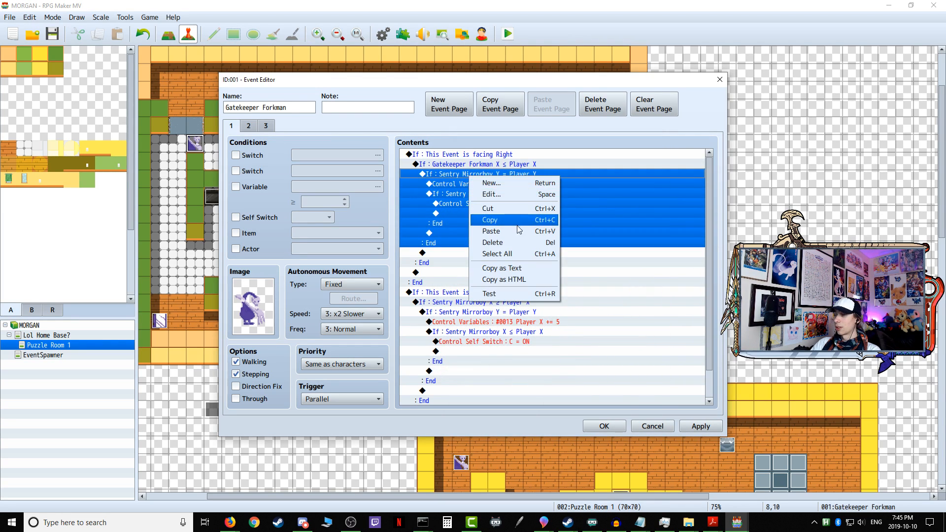
{"action": "left_click", "coordinate": [508, 198]}
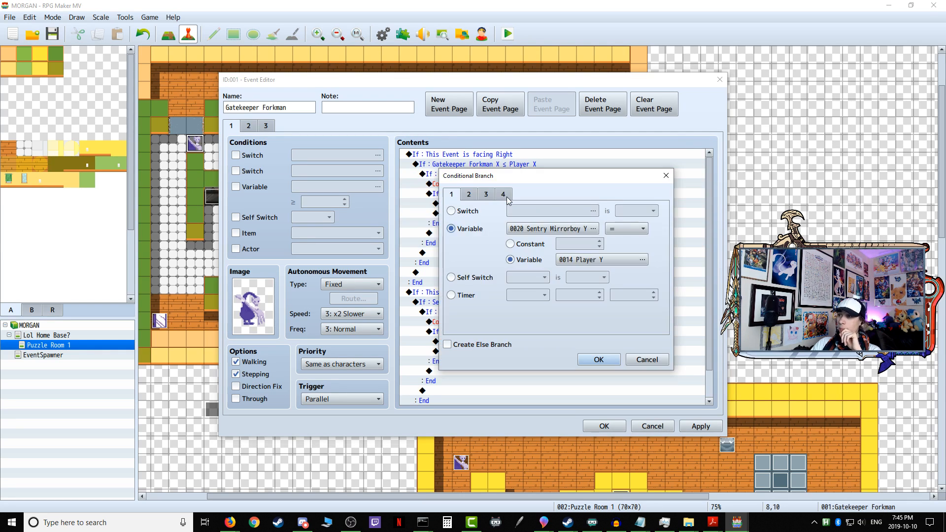
{"action": "left_click", "coordinate": [531, 227]}
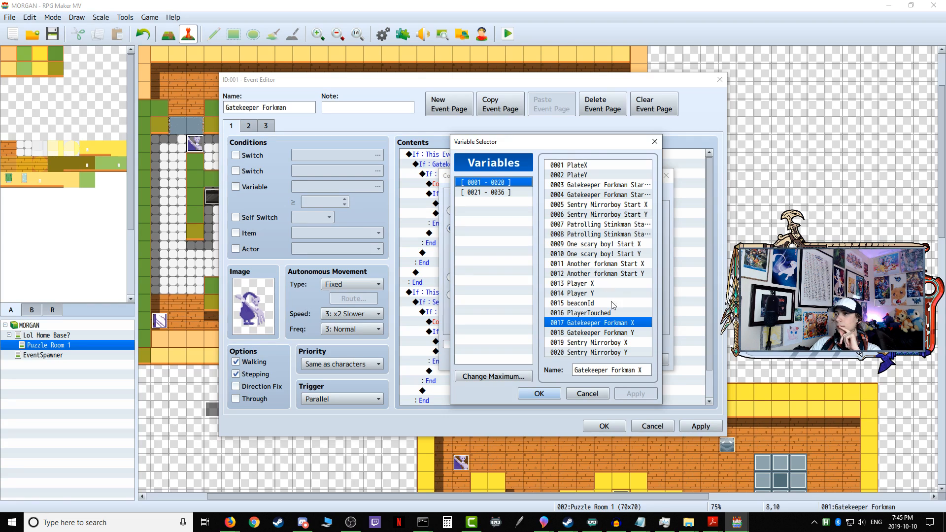
{"action": "left_click", "coordinate": [615, 333]}
{"action": "left_click", "coordinate": [539, 393]}
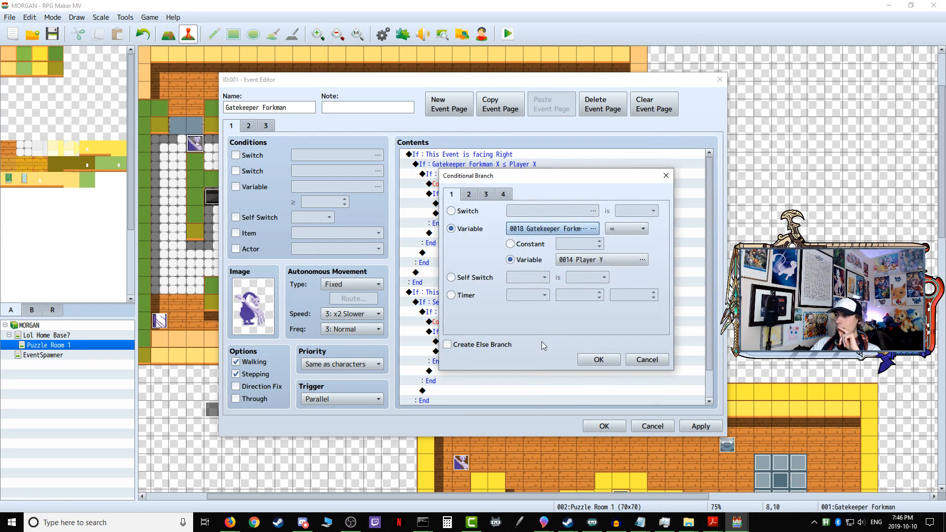
{"action": "left_click", "coordinate": [590, 365]}
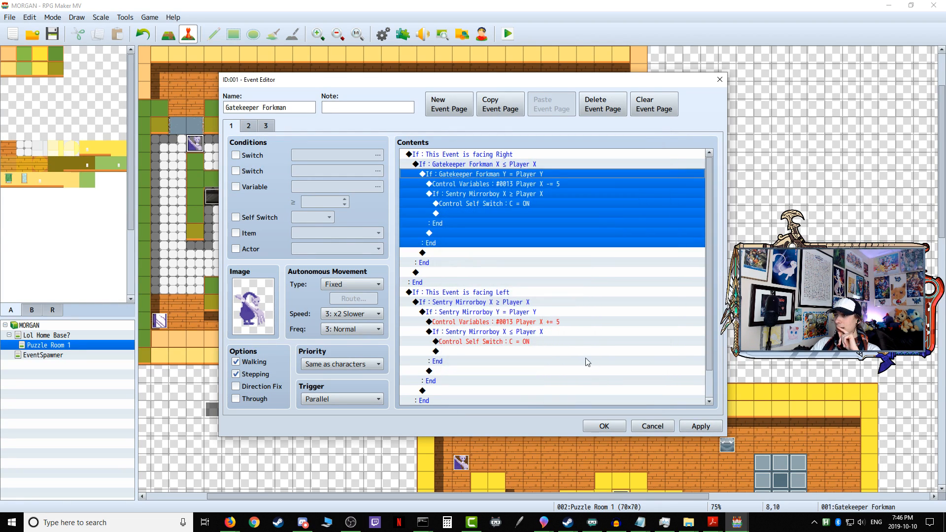
Step: In the facing Left branch, change the outer X ≥ Player X condition to compare variable 0017 Gatekeeper Forkman X
{"action": "left_click", "coordinate": [525, 185]}
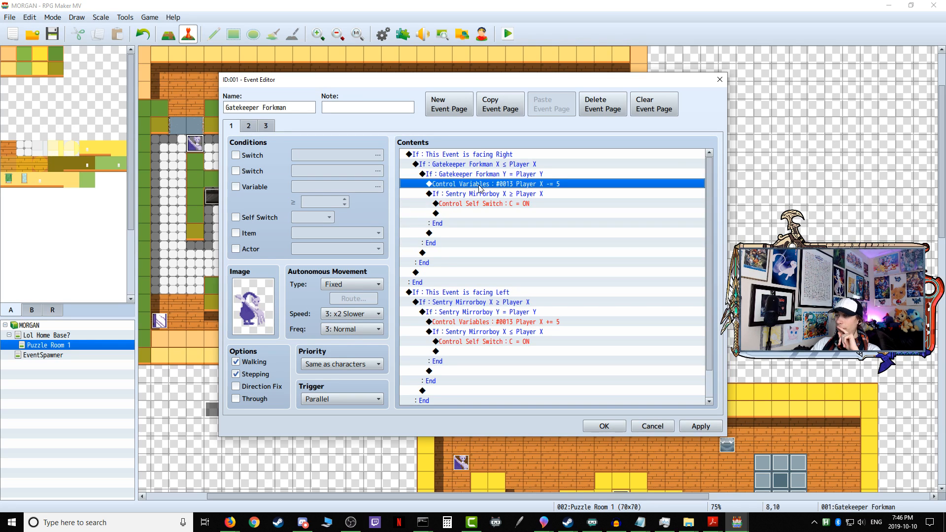
{"action": "left_click", "coordinate": [493, 195]}
{"action": "left_click", "coordinate": [503, 203]}
{"action": "left_click", "coordinate": [485, 294]}
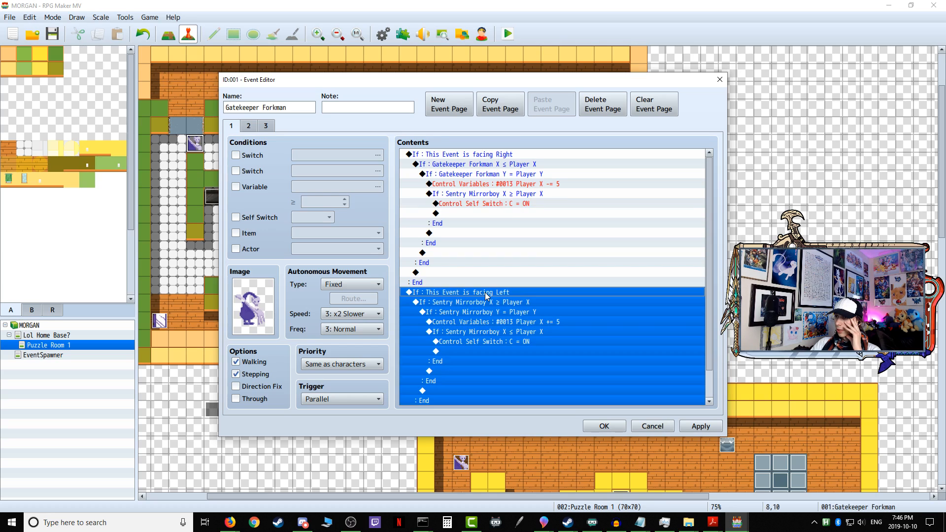
{"action": "left_click", "coordinate": [486, 303]}
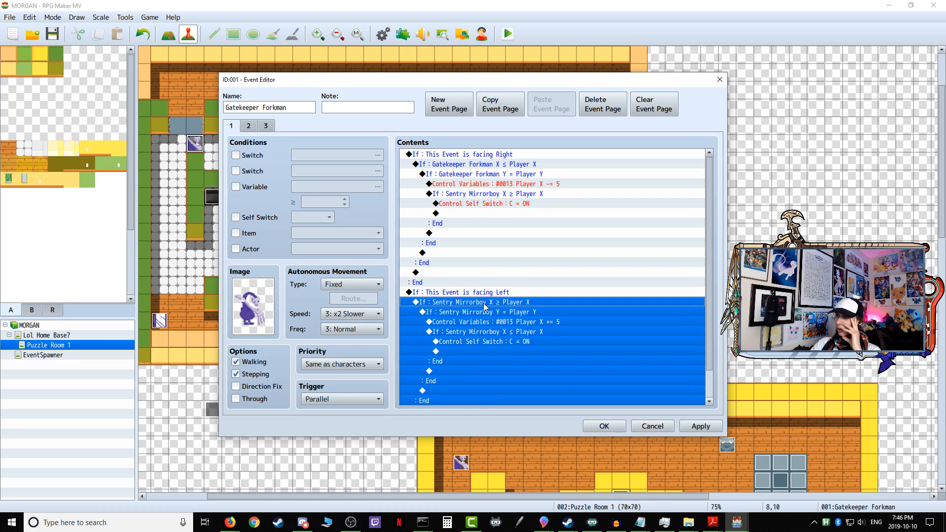
{"action": "right_click", "coordinate": [486, 308]}
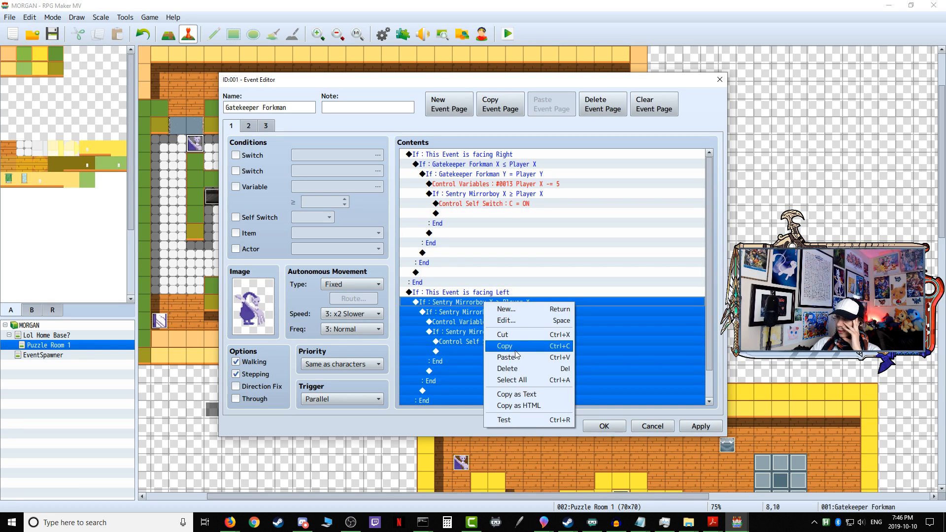
{"action": "left_click", "coordinate": [512, 321]}
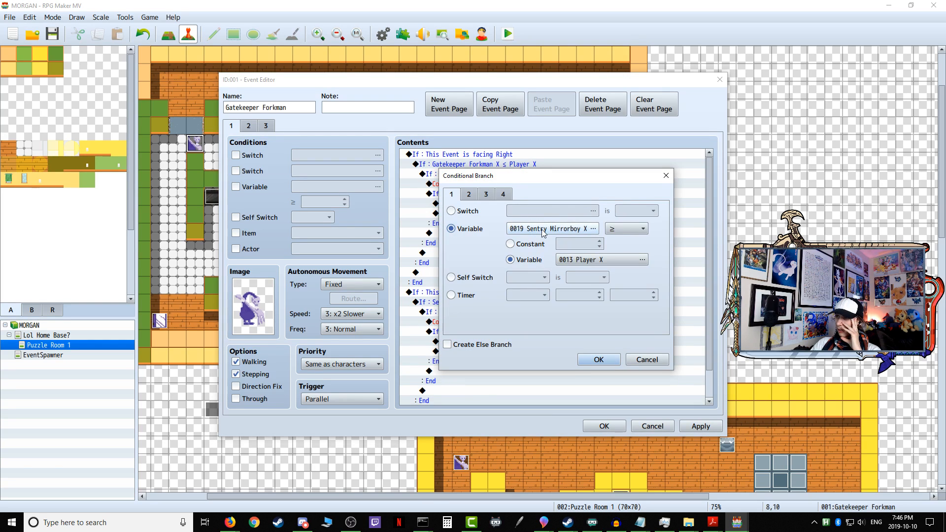
{"action": "left_click", "coordinate": [542, 232]}
{"action": "left_click", "coordinate": [606, 323]}
{"action": "left_click", "coordinate": [539, 393]}
{"action": "left_click", "coordinate": [598, 360]}
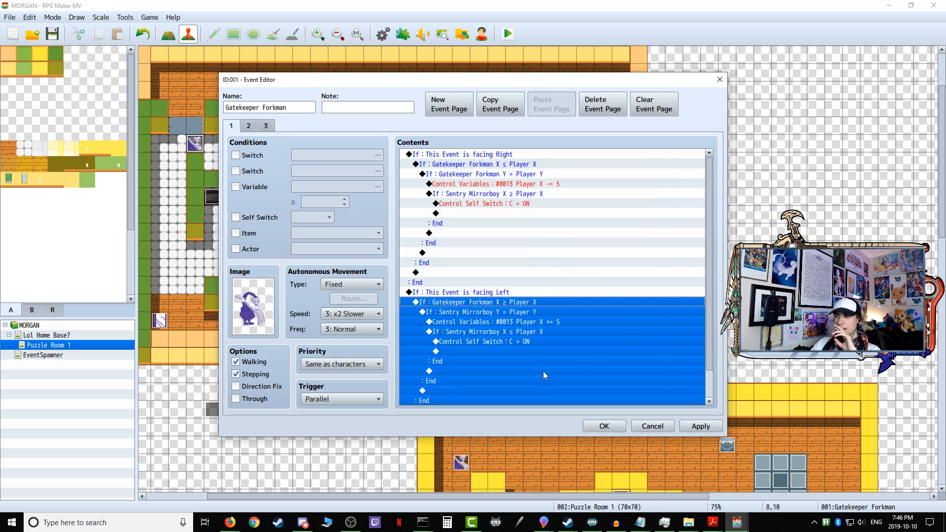
Step: In the facing Left branch, change the Y = Player Y condition to compare variable 0018 Gatekeeper Forkman Y
{"action": "left_click", "coordinate": [499, 315]}
{"action": "right_click", "coordinate": [475, 320]}
{"action": "left_click", "coordinate": [506, 336]}
{"action": "left_click", "coordinate": [566, 230]}
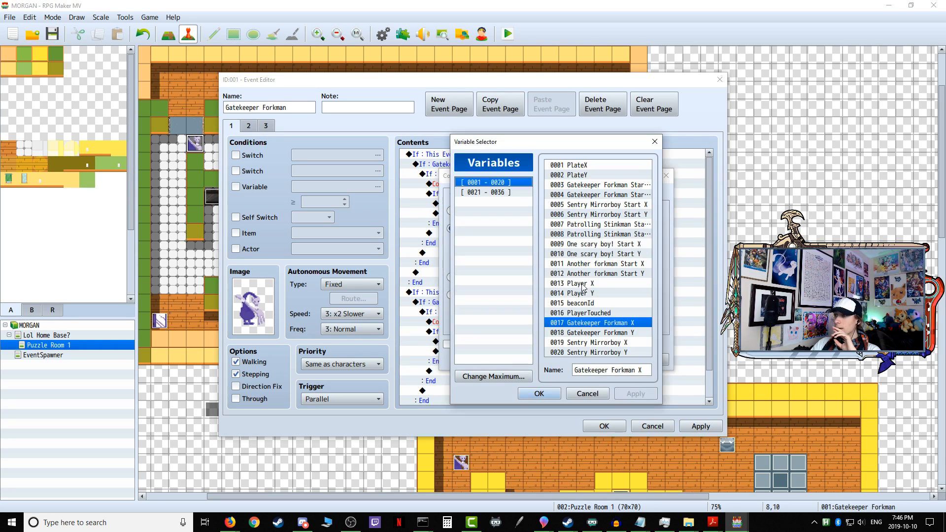
{"action": "left_click", "coordinate": [597, 332]}
{"action": "left_click", "coordinate": [539, 393]}
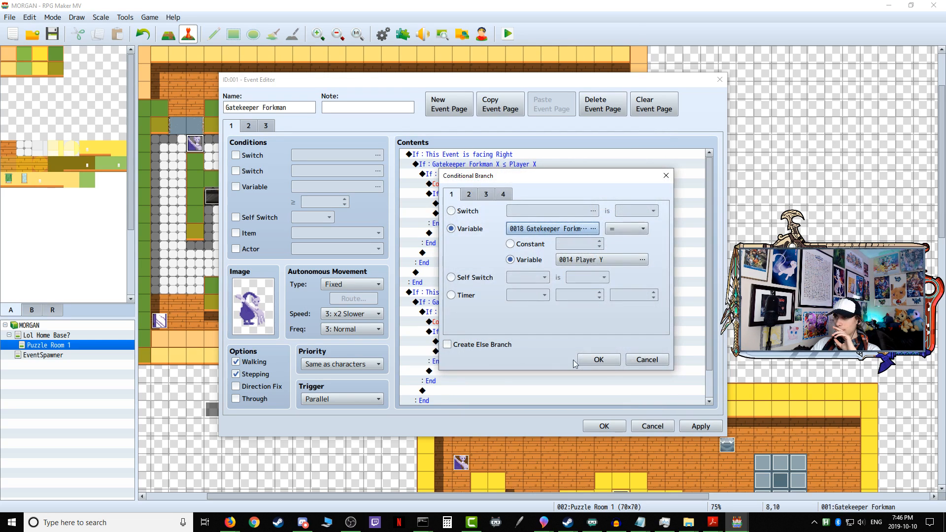
{"action": "left_click", "coordinate": [609, 361]}
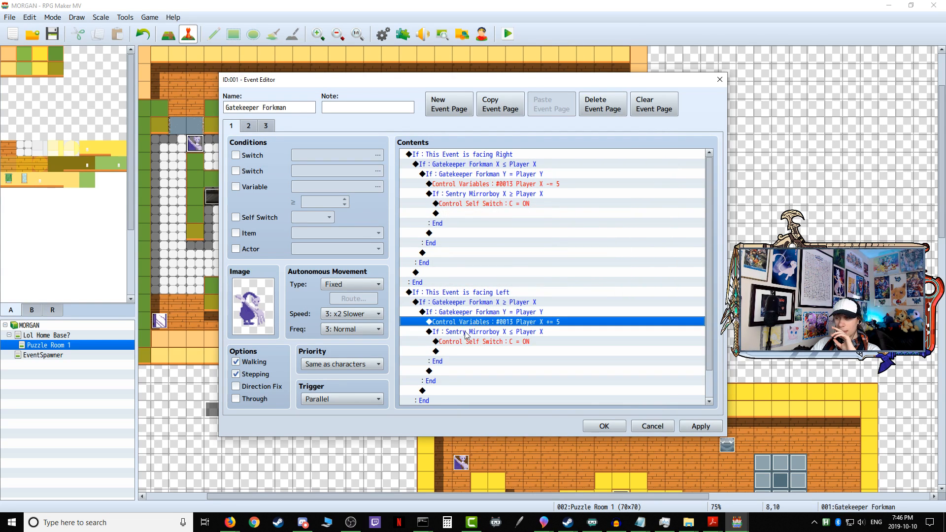
Step: In the facing Left branch, change the inner X ≤ Player X condition to compare variable 0017 Gatekeeper Forkman X
{"action": "left_click", "coordinate": [478, 335]}
{"action": "right_click", "coordinate": [486, 338]}
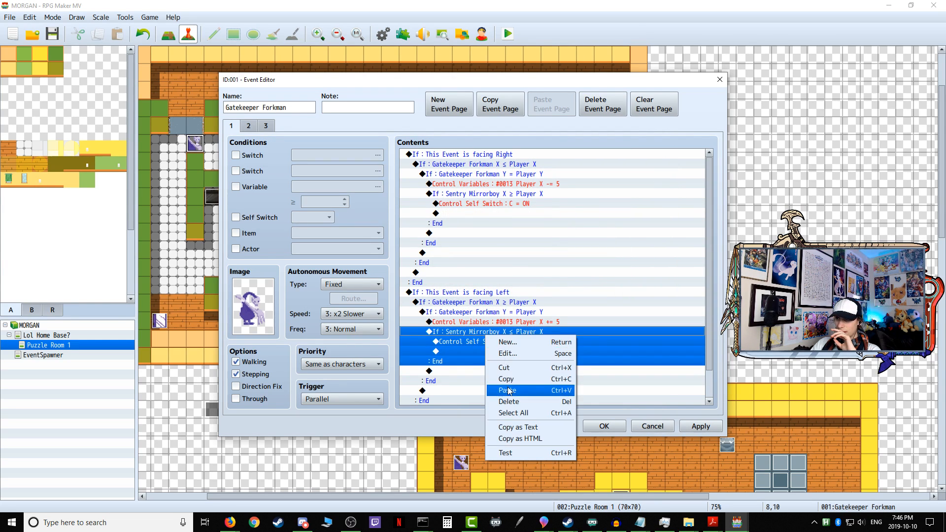
{"action": "left_click", "coordinate": [517, 356]}
{"action": "left_click", "coordinate": [555, 230]}
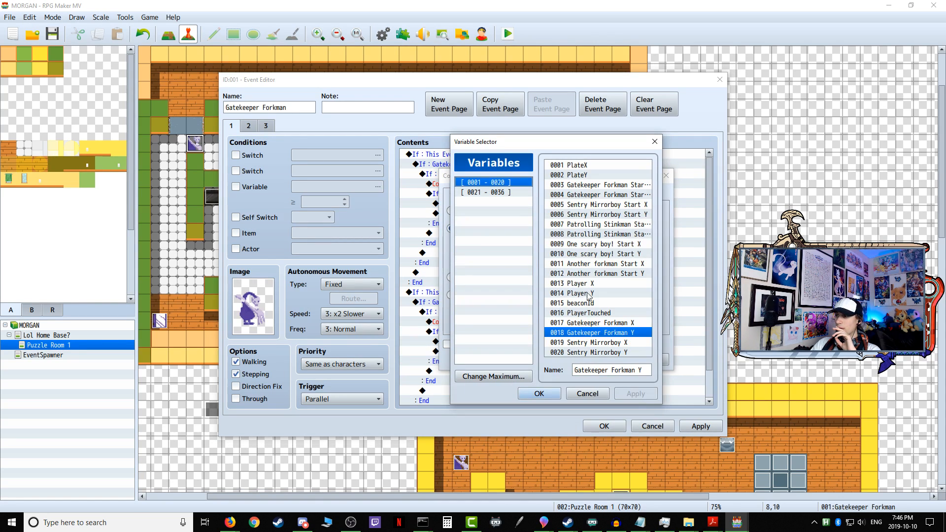
{"action": "left_click", "coordinate": [608, 323]}
{"action": "left_click", "coordinate": [540, 393]}
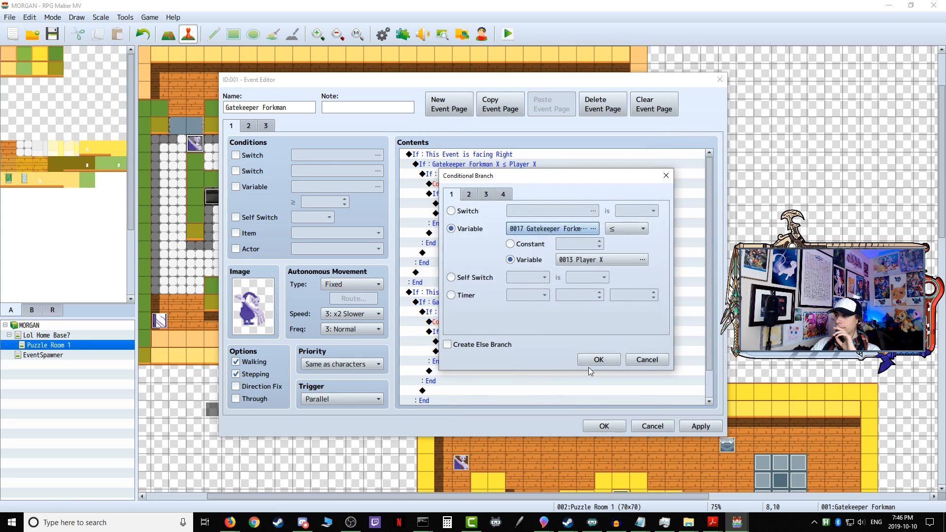
{"action": "left_click", "coordinate": [576, 366]}
Step: In the facing Right branch, set the inner X ≥ Player X condition to compare variable 0017 Gatekeeper Forkman X and confirm the event
{"action": "left_click", "coordinate": [472, 197]}
{"action": "right_click", "coordinate": [473, 197]}
{"action": "left_click", "coordinate": [504, 213]}
{"action": "left_click", "coordinate": [555, 229]}
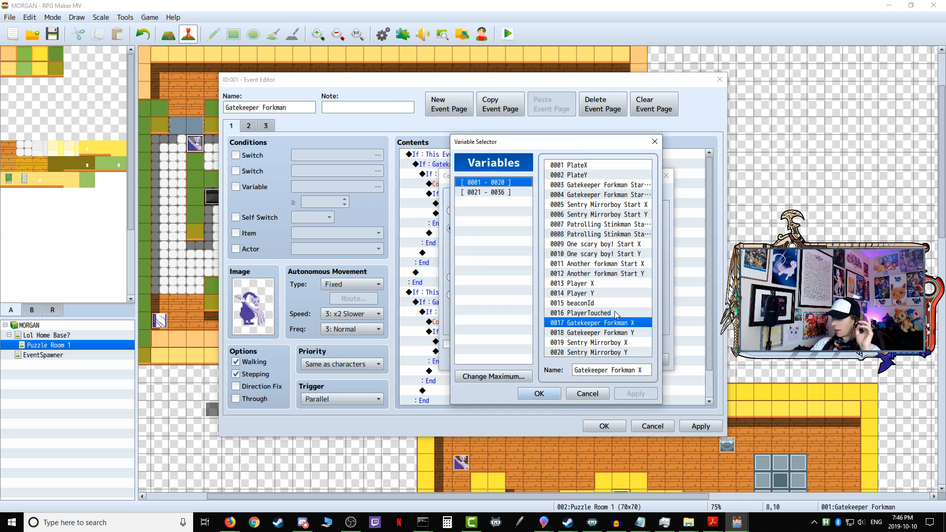
{"action": "left_click", "coordinate": [614, 343]}
{"action": "left_click", "coordinate": [606, 323]}
{"action": "left_click", "coordinate": [539, 393]}
{"action": "left_click", "coordinate": [594, 361]}
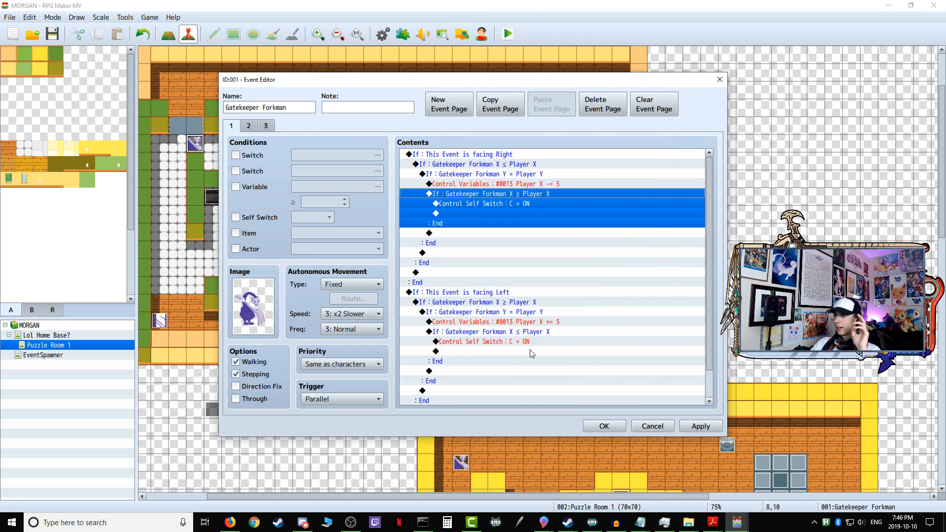
{"action": "left_click", "coordinate": [544, 341]}
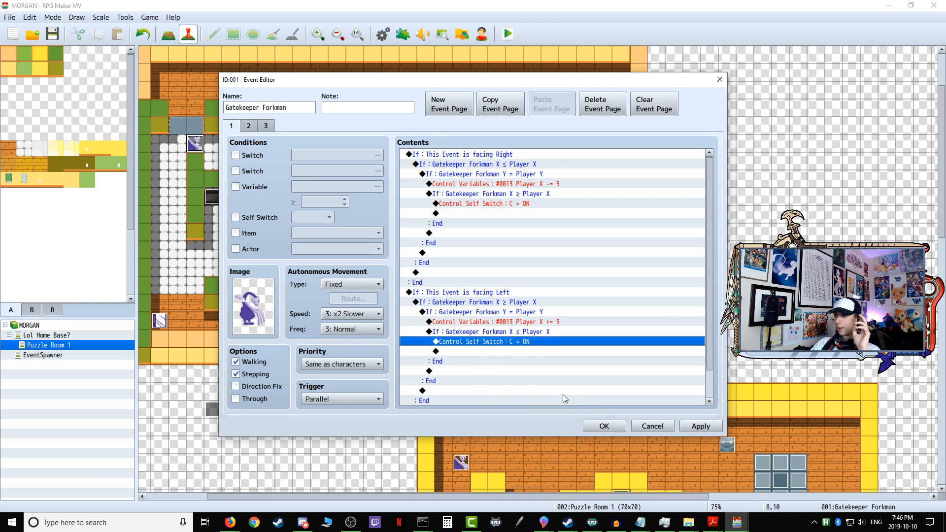
{"action": "left_click", "coordinate": [604, 426]}
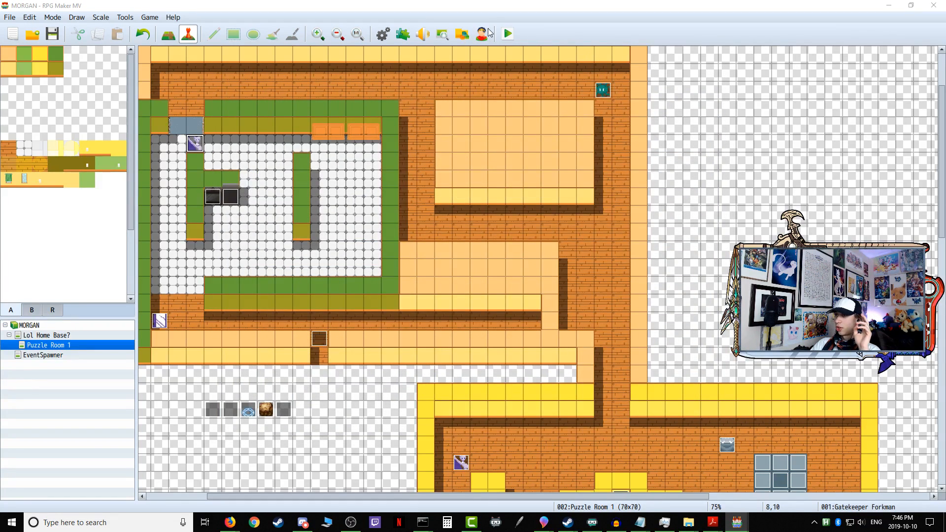
Step: Start a playtest and enter Puzzle Room 1 through the open door in the home base
{"action": "left_click", "coordinate": [486, 33]}
{"action": "left_click", "coordinate": [722, 80]}
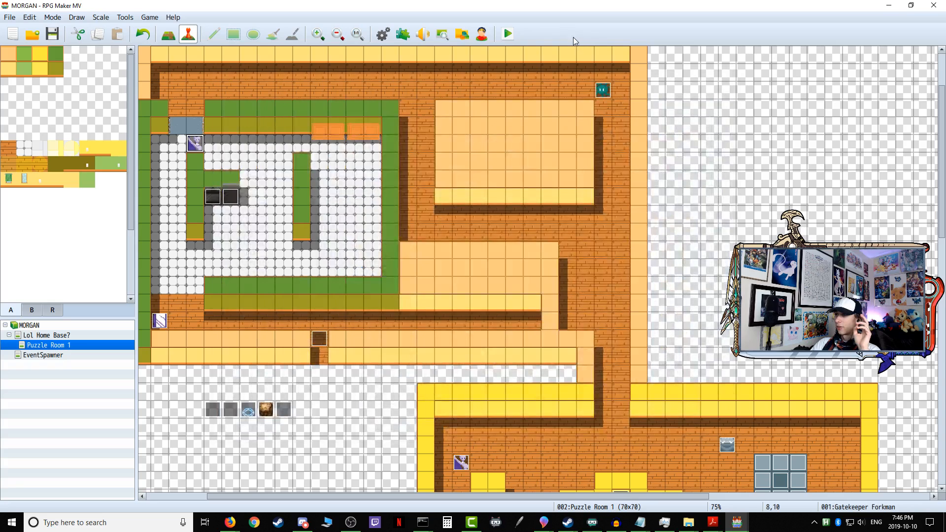
{"action": "left_click", "coordinate": [507, 35]}
{"action": "left_click", "coordinate": [433, 275]}
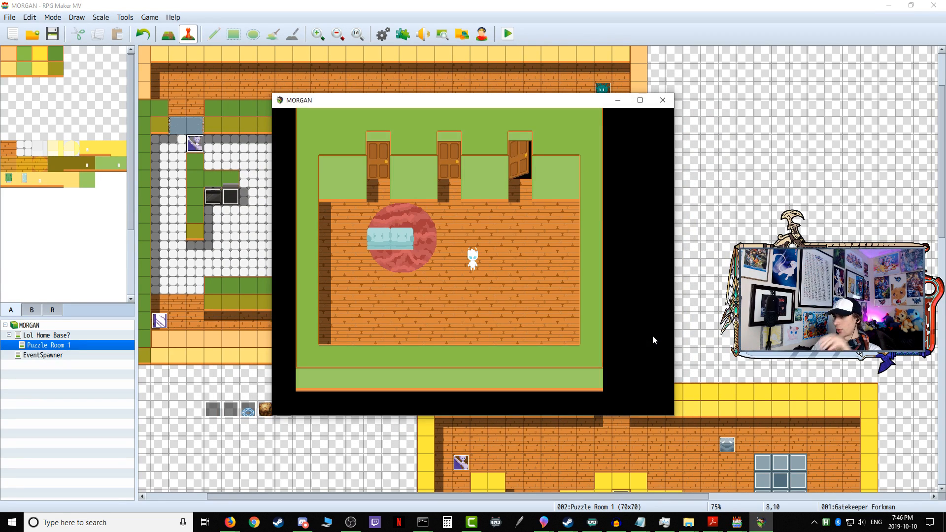
{"action": "key", "text": "Right"}
{"action": "key", "text": "Up"}
{"action": "key", "text": "Return"}
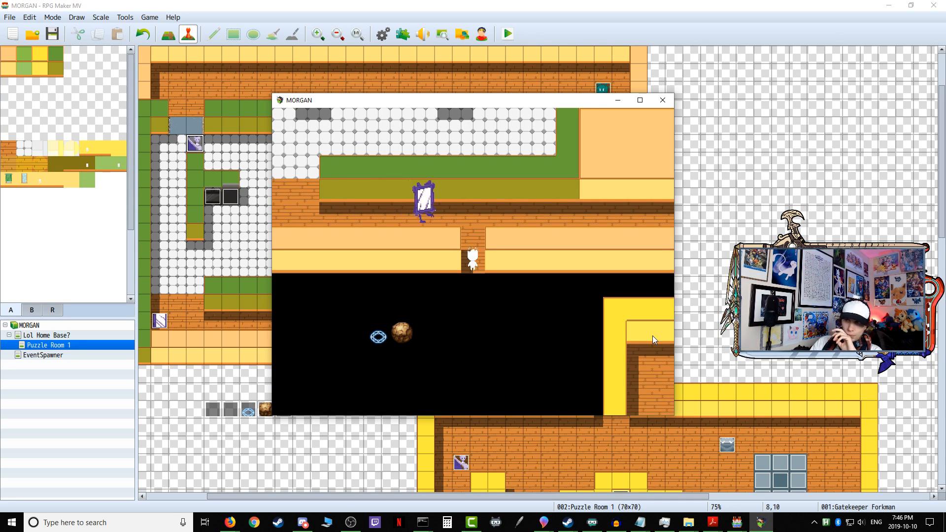
Step: Walk the player out of the doorway, along the corridor and up into the tiled room where Gatekeeper Forkman patrols
{"action": "key", "text": "Up"}
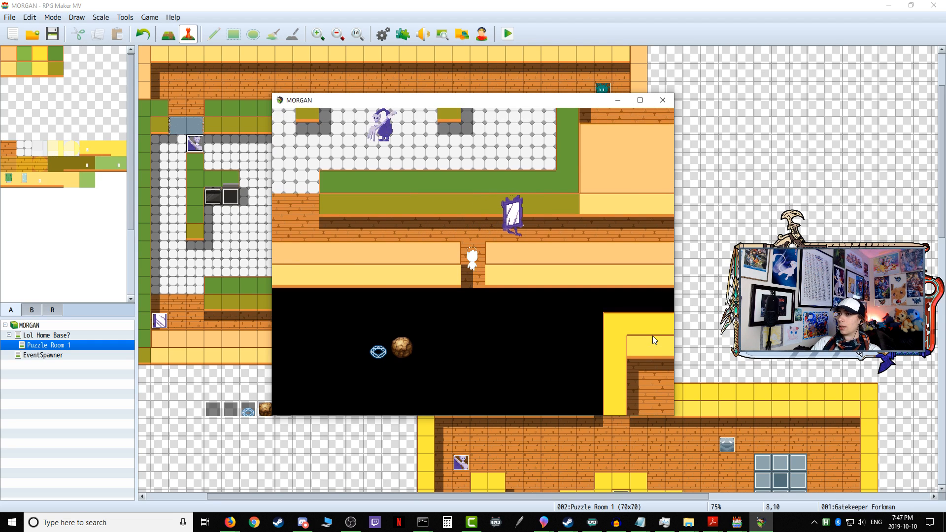
{"action": "key", "text": "Return"}
{"action": "key", "text": "Up"}
{"action": "key", "text": "Left"}
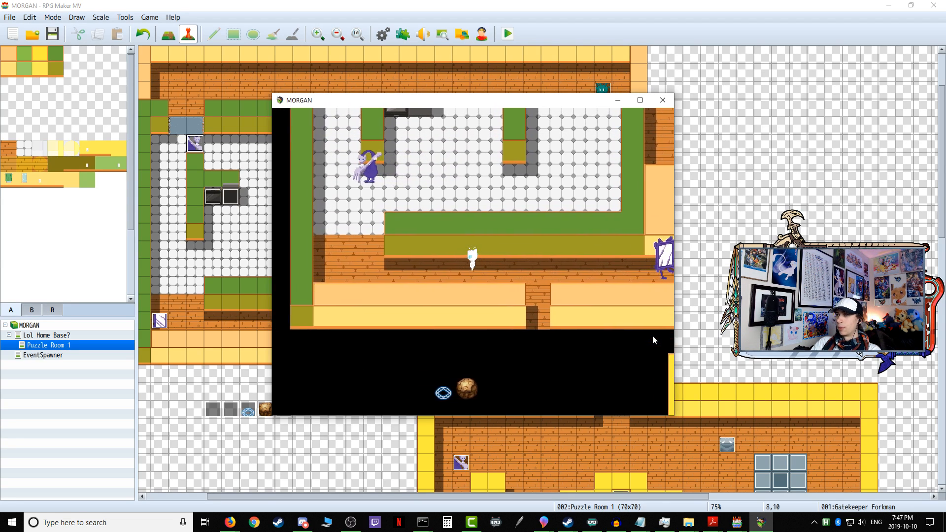
{"action": "key", "text": "Left"}
{"action": "key", "text": "Up"}
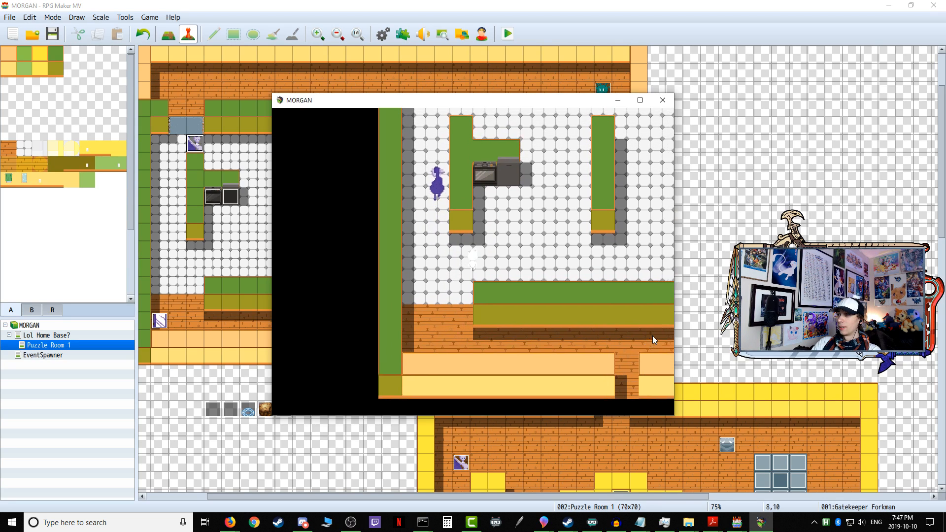
{"action": "key", "text": "Up"}
{"action": "key", "text": "Right"}
{"action": "key", "text": "Right"}
{"action": "key", "text": "Right"}
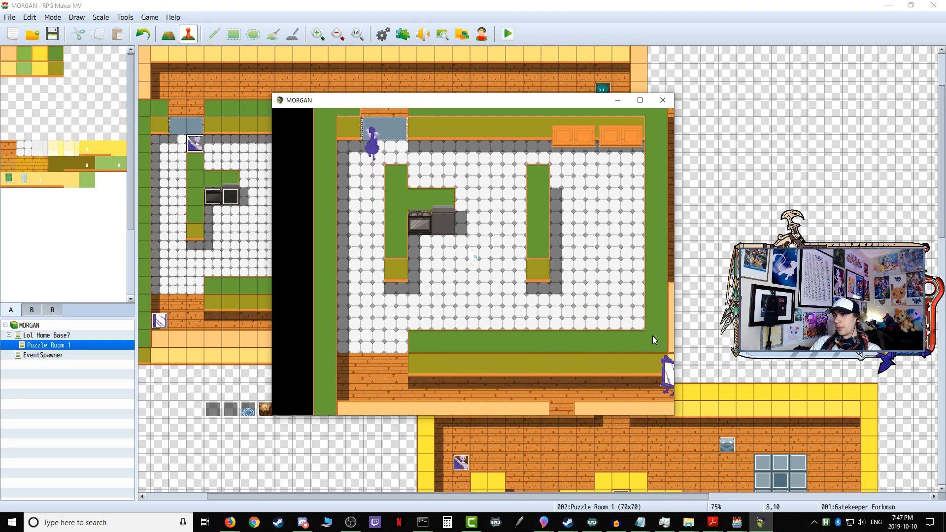
Step: Move the player around the inner walls near Gatekeeper Forkman to test his patrol and detection, and close the playtest
{"action": "key", "text": "Up"}
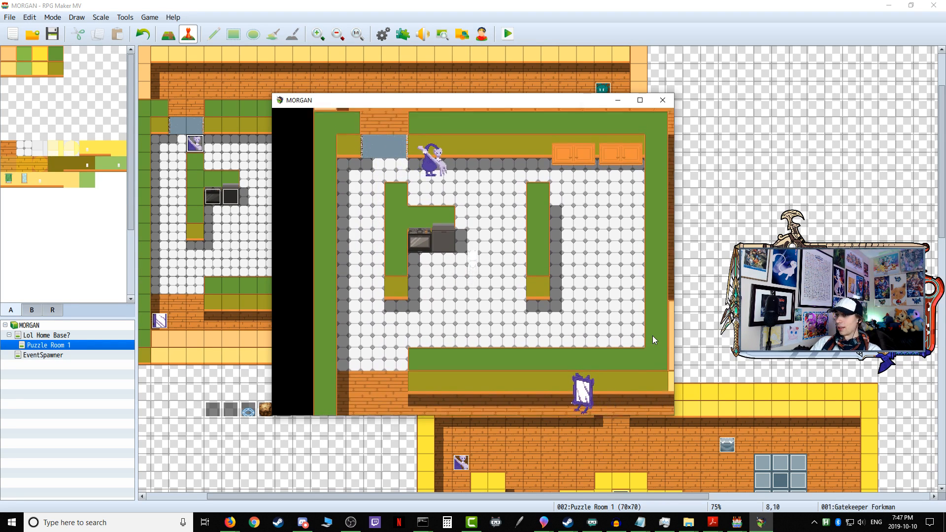
{"action": "key", "text": "Left"}
{"action": "key", "text": "Down"}
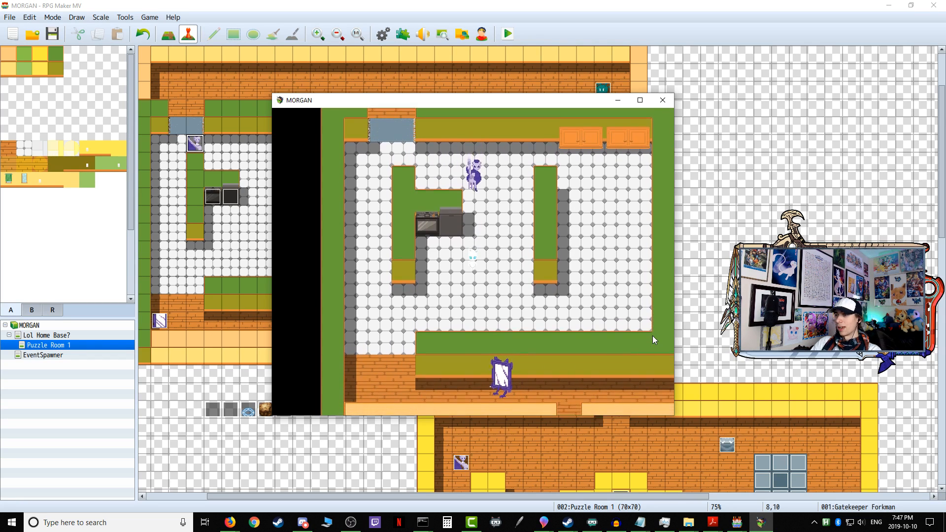
{"action": "key", "text": "Down"}
{"action": "key", "text": "Left"}
{"action": "key", "text": "Left"}
{"action": "key", "text": "Left"}
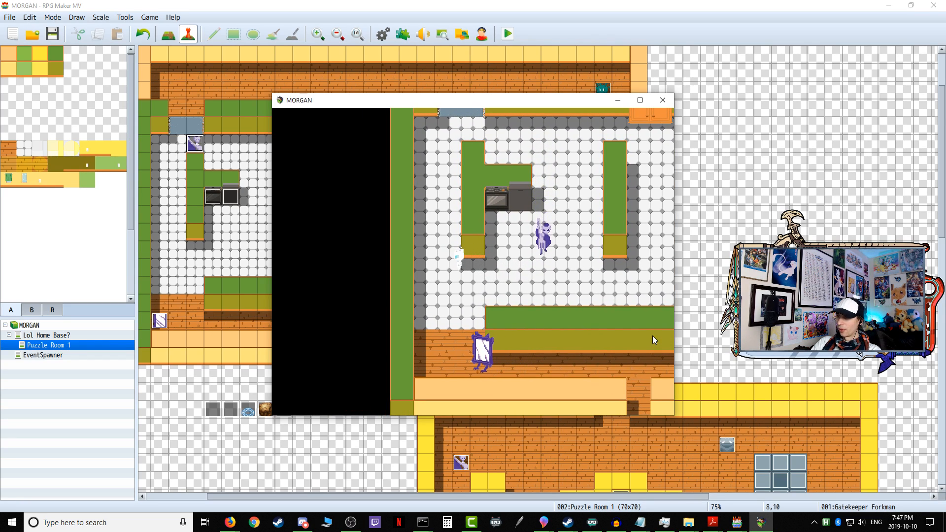
{"action": "key", "text": "Down"}
{"action": "key", "text": "Down"}
{"action": "key", "text": "Left"}
{"action": "key", "text": "Up"}
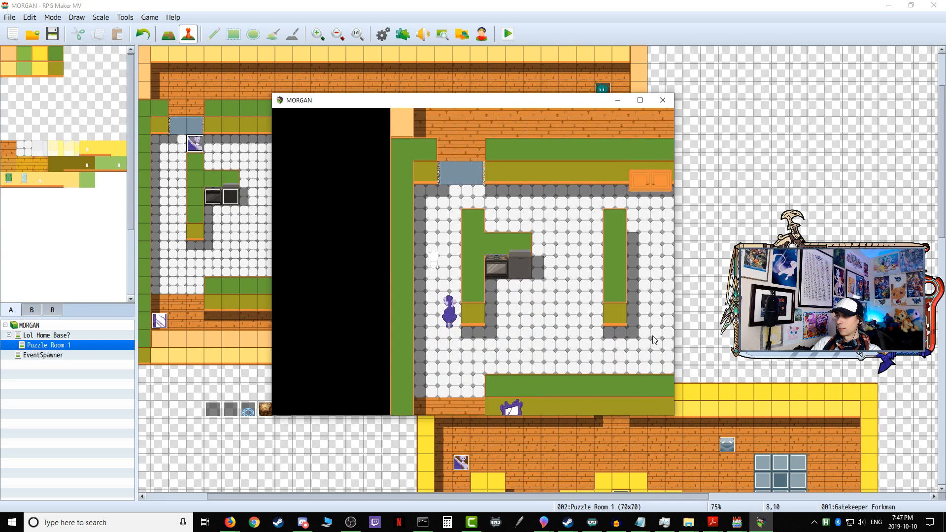
{"action": "left_click", "coordinate": [662, 101]}
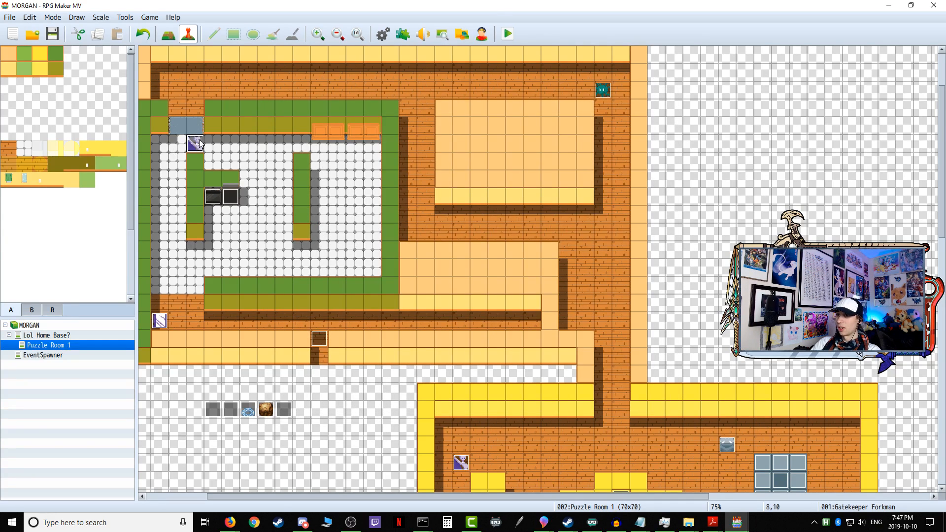
Step: Add a fourth event page to Gatekeeper Forkman with Self Switch C as its condition and save the event
{"action": "double_click", "coordinate": [197, 143]}
{"action": "left_click", "coordinate": [268, 125]}
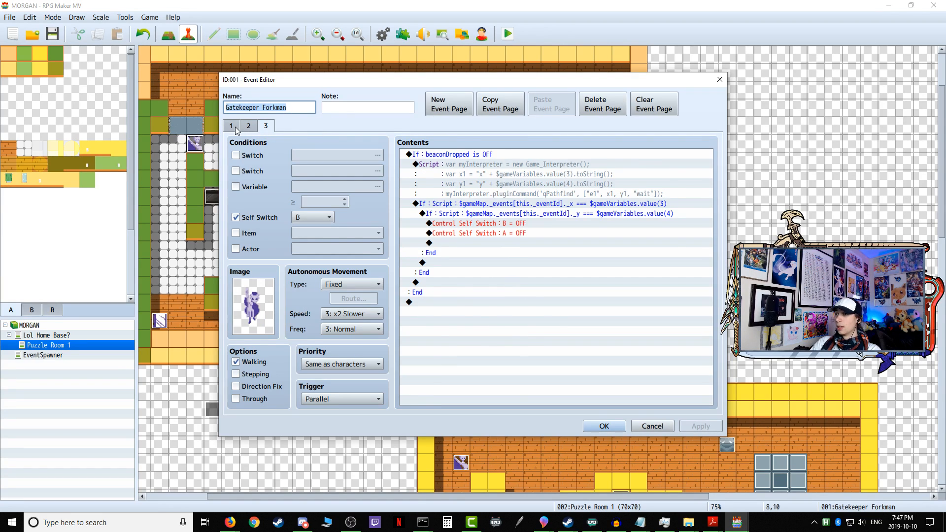
{"action": "left_click", "coordinate": [235, 126]}
{"action": "left_click", "coordinate": [267, 126]}
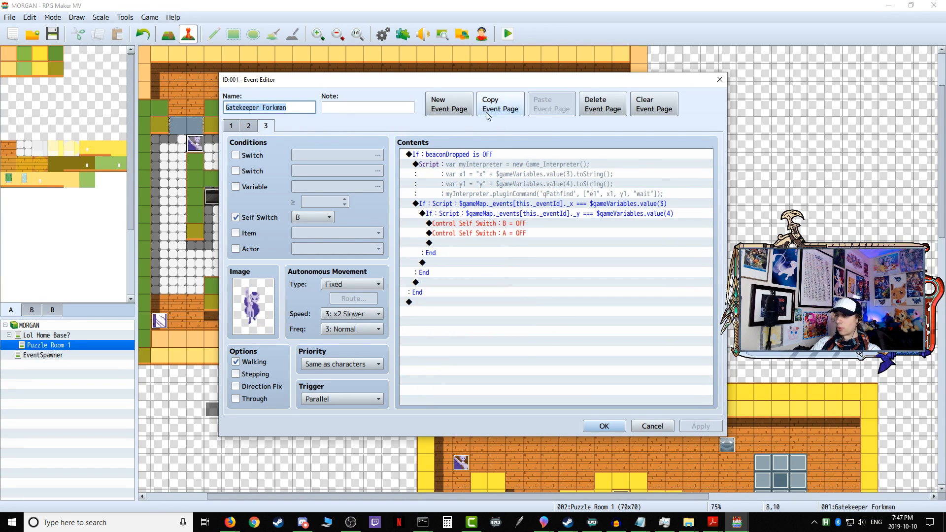
{"action": "left_click", "coordinate": [473, 107]}
{"action": "left_click", "coordinate": [236, 218]}
{"action": "left_click", "coordinate": [315, 218]}
{"action": "left_click", "coordinate": [308, 242]}
{"action": "left_click", "coordinate": [700, 427]}
{"action": "left_click", "coordinate": [604, 427]}
Step: Copy the Transfer Player and Control Self Switch C = OFF commands from page 4 of Sentry Mirrorboy
{"action": "double_click", "coordinate": [160, 321]}
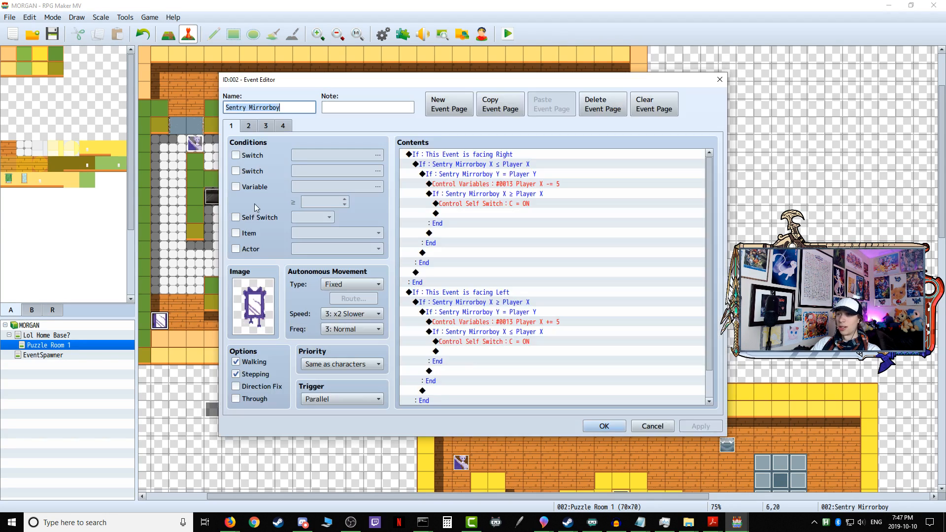
{"action": "left_click", "coordinate": [274, 126]}
{"action": "left_click", "coordinate": [286, 127]}
{"action": "left_click", "coordinate": [454, 156]}
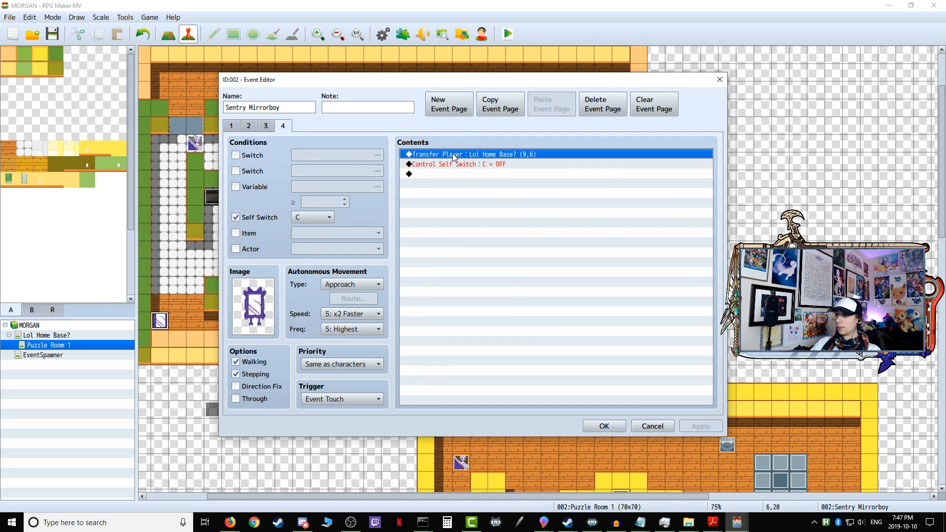
{"action": "left_click", "coordinate": [456, 165]}
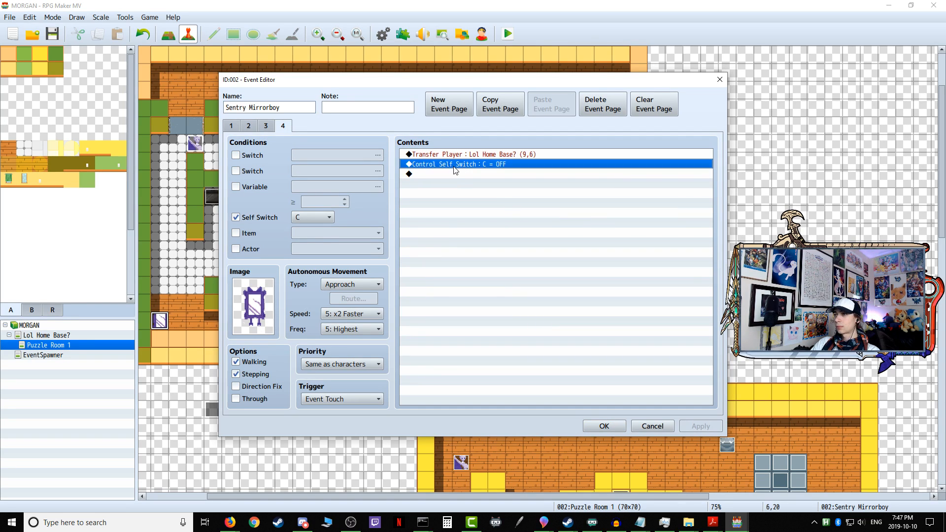
{"action": "left_click", "coordinate": [436, 175]}
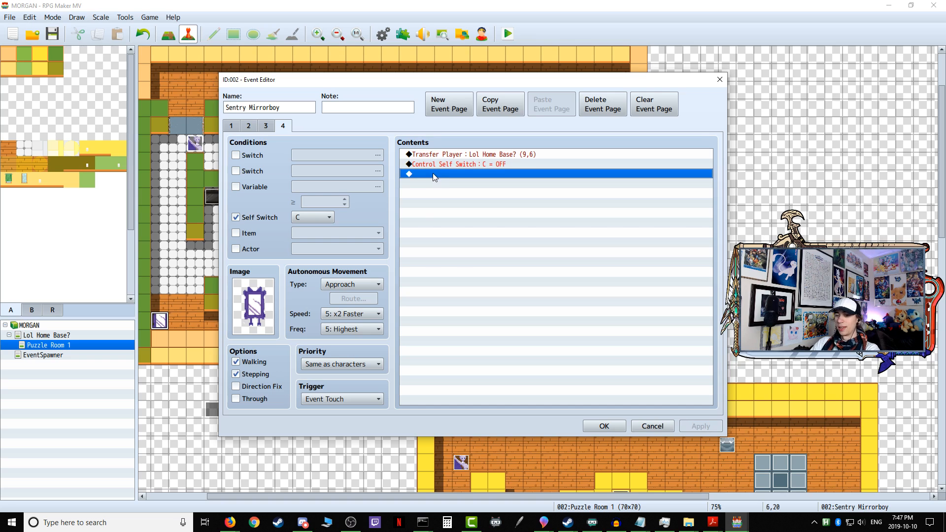
{"action": "key", "text": "ctrl+a"}
{"action": "right_click", "coordinate": [440, 165]}
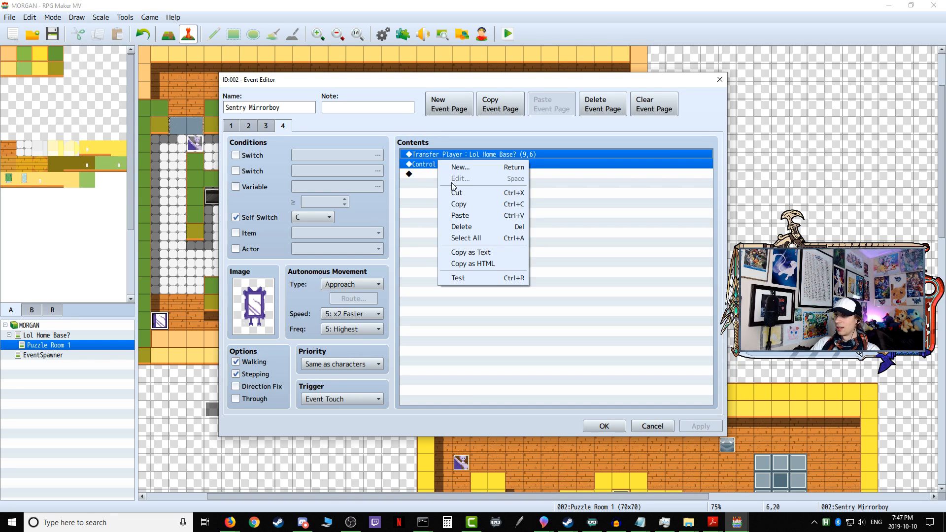
{"action": "left_click", "coordinate": [458, 204]}
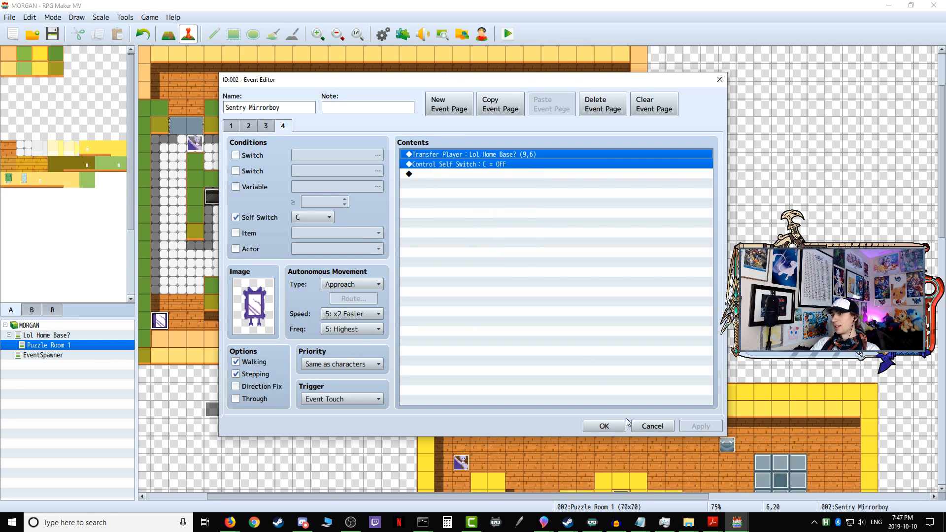
{"action": "left_click", "coordinate": [604, 426]}
Step: Paste the copied commands into page 4 of Gatekeeper Forkman and give the page the first Forkman sprite from Small Enemies VS1
{"action": "double_click", "coordinate": [194, 143]}
{"action": "left_click", "coordinate": [285, 126]}
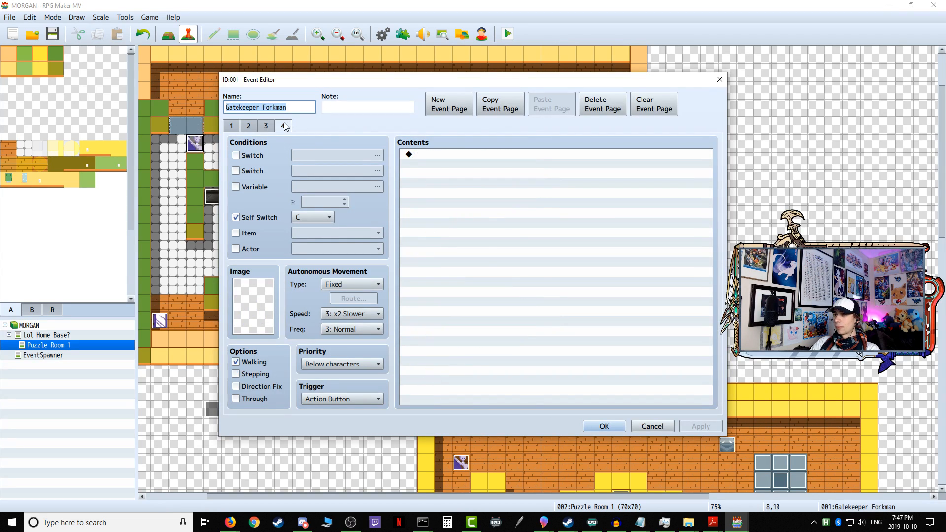
{"action": "right_click", "coordinate": [472, 155]}
{"action": "left_click", "coordinate": [492, 207]}
{"action": "double_click", "coordinate": [253, 305]}
{"action": "left_click", "coordinate": [347, 299]}
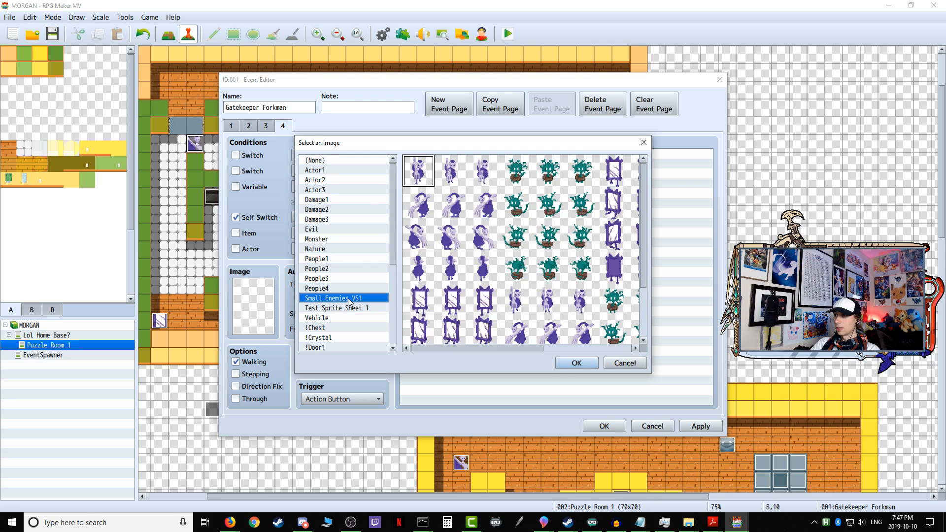
{"action": "left_click", "coordinate": [578, 365]}
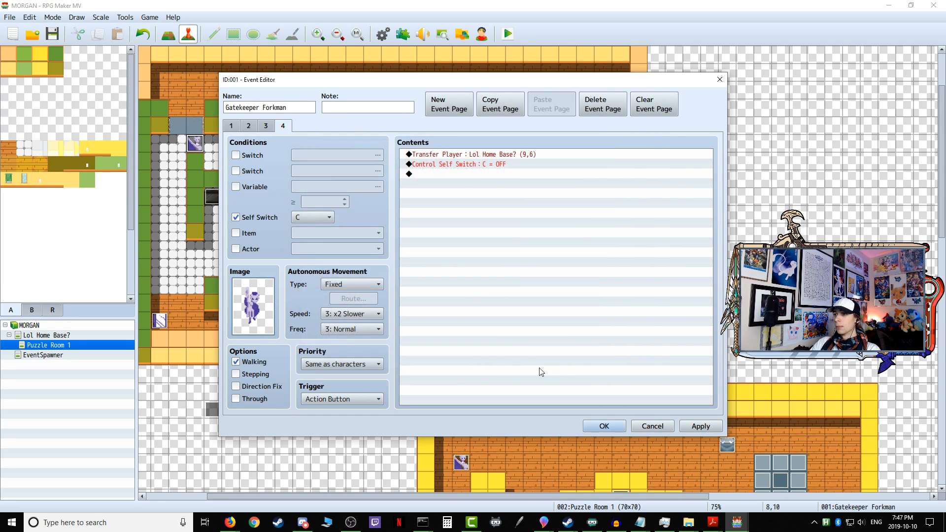
Step: Set page 4's autonomous movement to Approach with speed 5: x2 Faster and frequency 5: Highest
{"action": "left_click", "coordinate": [356, 286]}
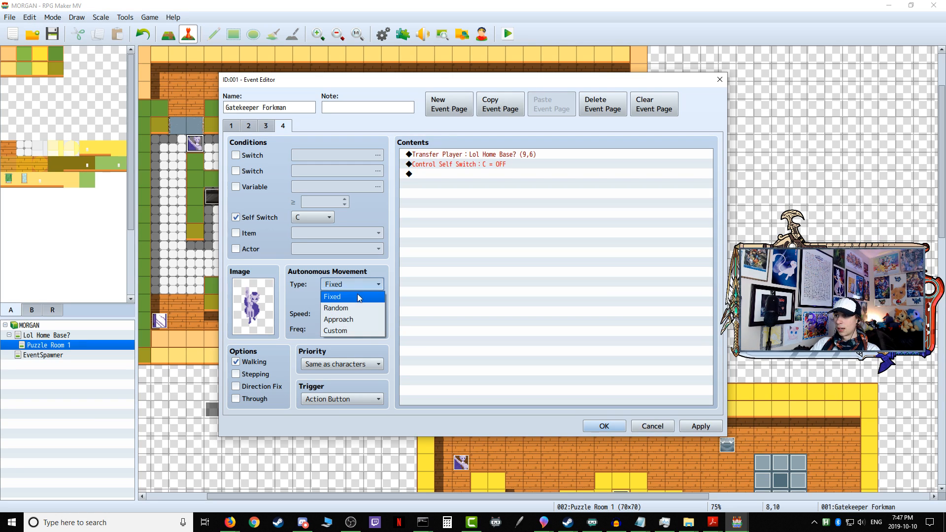
{"action": "left_click", "coordinate": [353, 319]}
{"action": "left_click", "coordinate": [353, 313]}
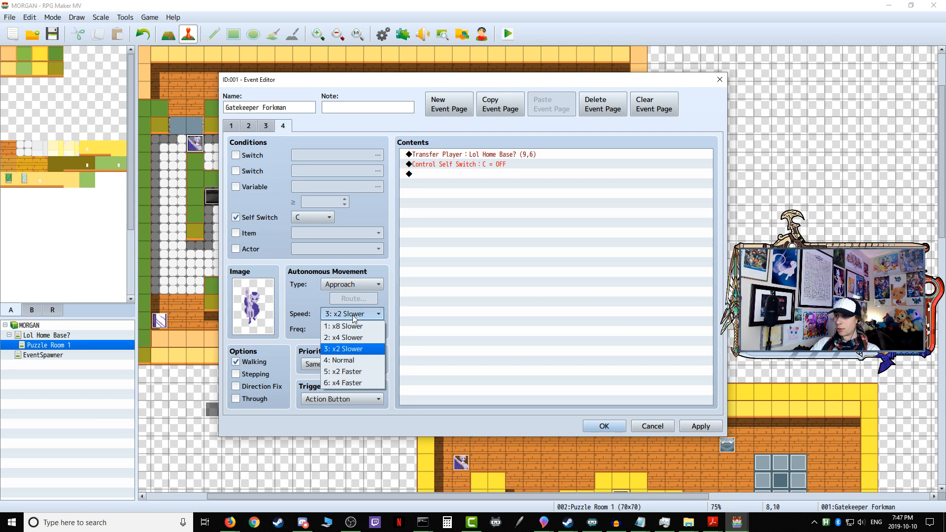
{"action": "left_click", "coordinate": [357, 372]}
{"action": "left_click", "coordinate": [355, 330]}
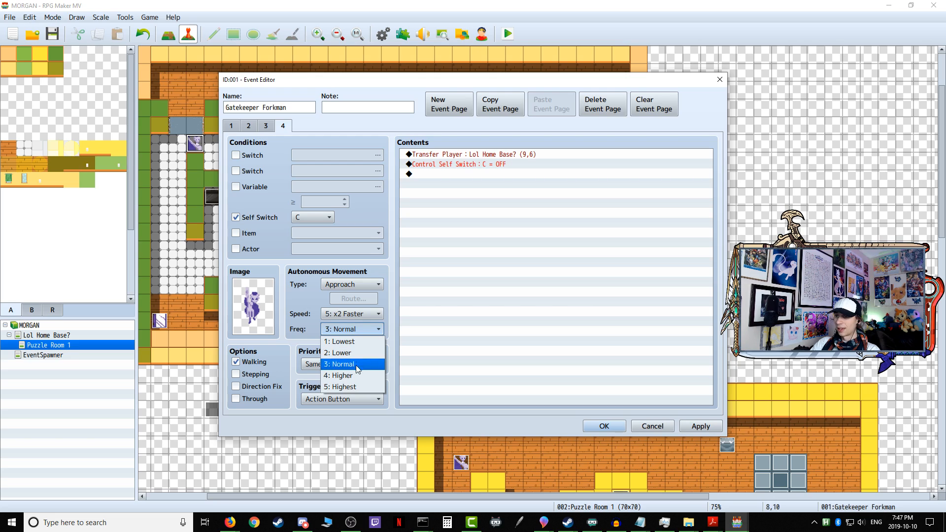
{"action": "left_click", "coordinate": [345, 387]}
Step: Set page 4's trigger to Event Touch, enable Stepping and confirm the Gatekeeper Forkman event
{"action": "left_click", "coordinate": [325, 400]}
{"action": "left_click", "coordinate": [345, 438]}
{"action": "left_click", "coordinate": [236, 374]}
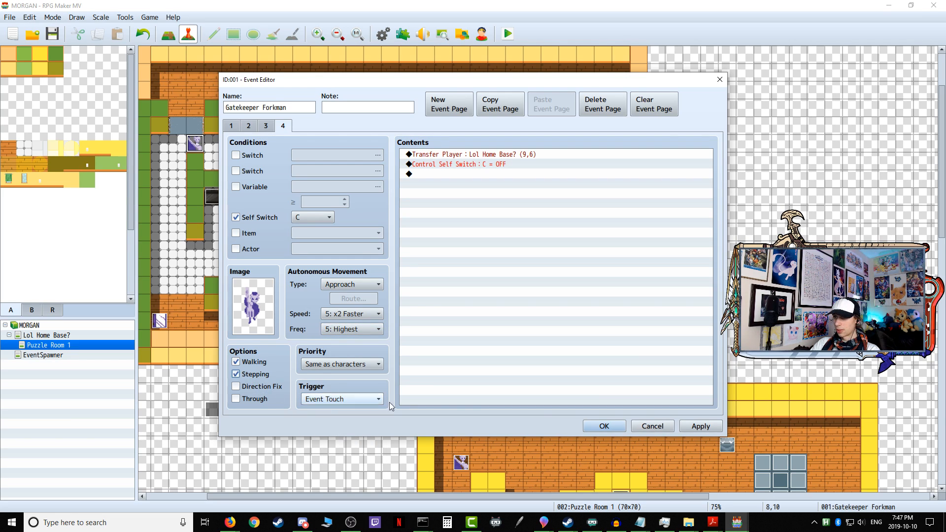
{"action": "left_click", "coordinate": [599, 427]}
Step: Playtest the updated Gatekeeper Forkman event, entering Puzzle Room 1 through the home base's open door
{"action": "left_click", "coordinate": [508, 34]}
{"action": "left_click", "coordinate": [434, 278]}
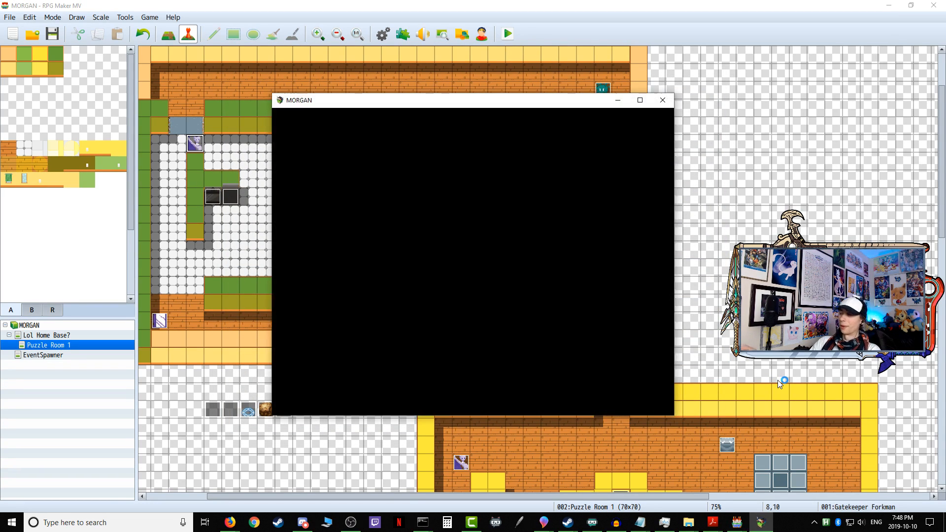
{"action": "key", "text": "Right"}
{"action": "key", "text": "Up"}
{"action": "key", "text": "Return"}
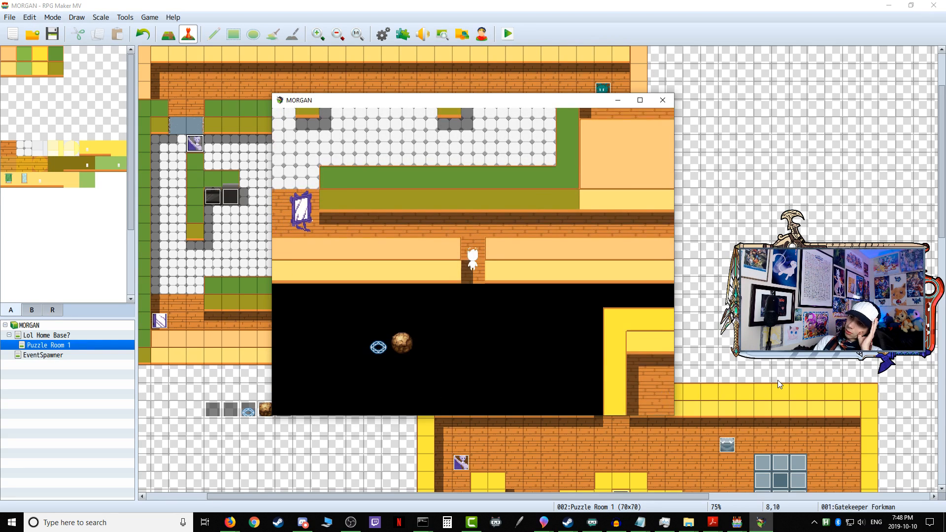
{"action": "key", "text": "Return"}
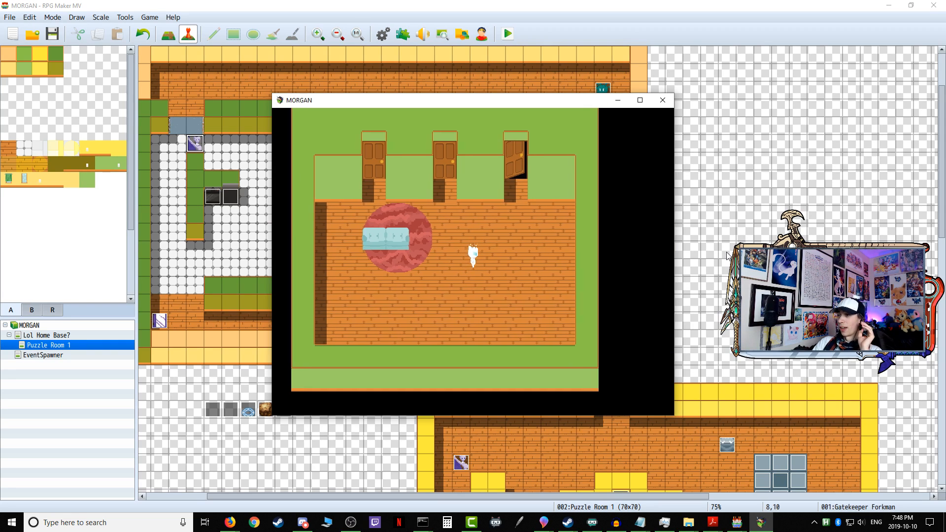
Step: From the home base, walk the player back through the open door into Puzzle Room 1
{"action": "key", "text": "Right"}
{"action": "key", "text": "Up"}
{"action": "key", "text": "Up"}
{"action": "key", "text": "Up"}
{"action": "key", "text": "Return"}
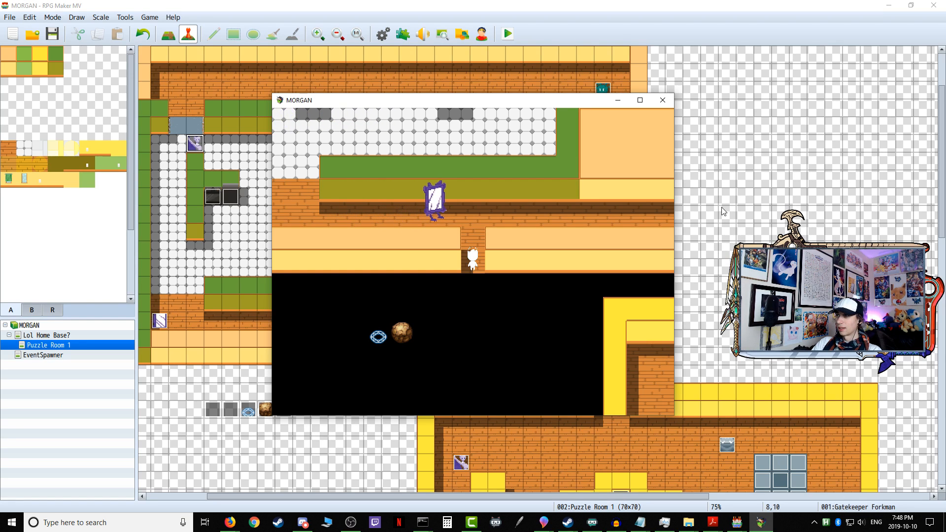
Step: Walk the player past the Sentry Mirrorboy in the corridor and up into the tiled kitchen of Puzzle Room 1
{"action": "key", "text": "Up"}
{"action": "key", "text": "Up"}
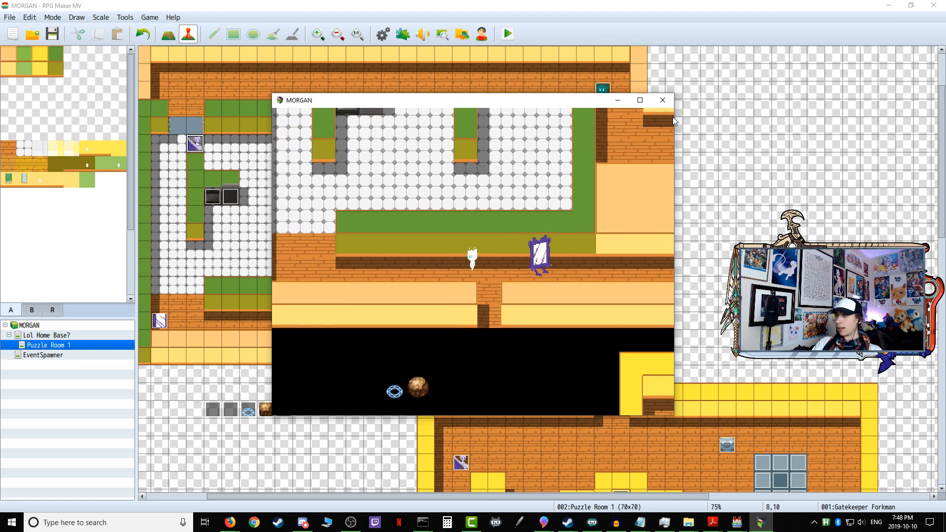
{"action": "key", "text": "Left"}
{"action": "key", "text": "Left"}
{"action": "key", "text": "Left"}
{"action": "key", "text": "Left"}
{"action": "key", "text": "Left"}
{"action": "key", "text": "Left"}
{"action": "key", "text": "Up"}
{"action": "key", "text": "Up"}
{"action": "key", "text": "Up"}
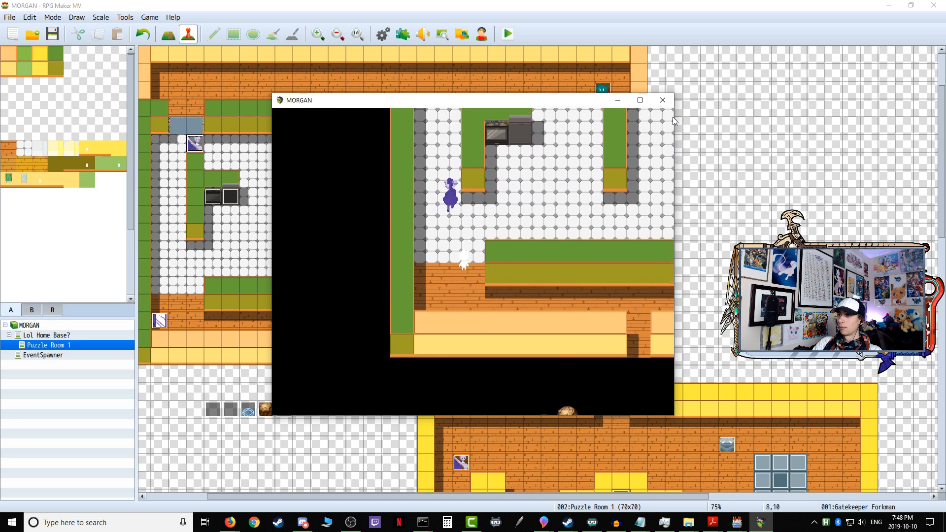
{"action": "key", "text": "Up"}
Step: Move the player around the lower end of the kitchen's first inner wall to test the Gatekeeper Forkman's chase, and end the playtest
{"action": "key", "text": "Left"}
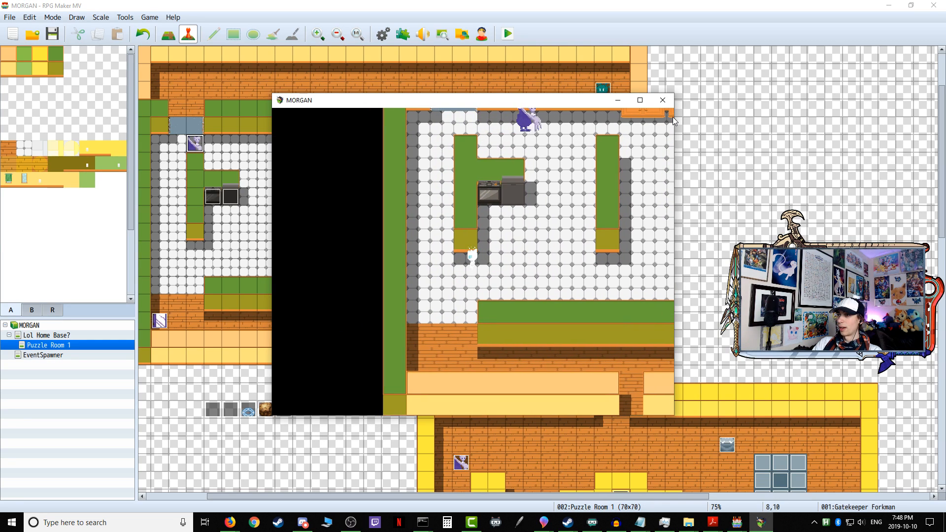
{"action": "key", "text": "Down"}
{"action": "key", "text": "Down"}
{"action": "key", "text": "Down"}
{"action": "key", "text": "Left"}
{"action": "key", "text": "Left"}
{"action": "key", "text": "Left"}
{"action": "key", "text": "Left"}
{"action": "key", "text": "Up"}
{"action": "key", "text": "Up"}
{"action": "key", "text": "Up"}
{"action": "key", "text": "Up"}
{"action": "key", "text": "Up"}
{"action": "key", "text": "Up"}
{"action": "key", "text": "Right"}
{"action": "key", "text": "Right"}
{"action": "key", "text": "Right"}
{"action": "key", "text": "Right"}
{"action": "key", "text": "Down"}
{"action": "key", "text": "Down"}
{"action": "key", "text": "Down"}
{"action": "key", "text": "Down"}
{"action": "key", "text": "Down"}
{"action": "key", "text": "Down"}
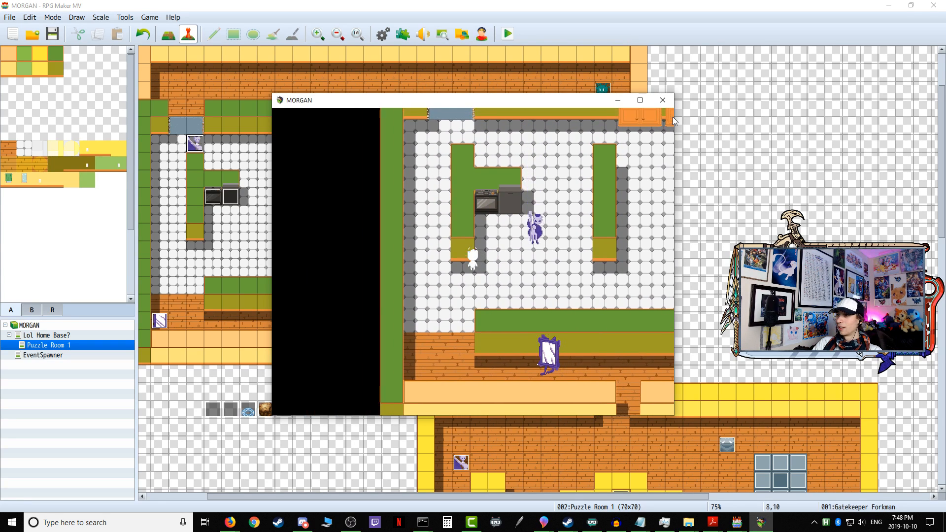
{"action": "key", "text": "Left"}
{"action": "key", "text": "Left"}
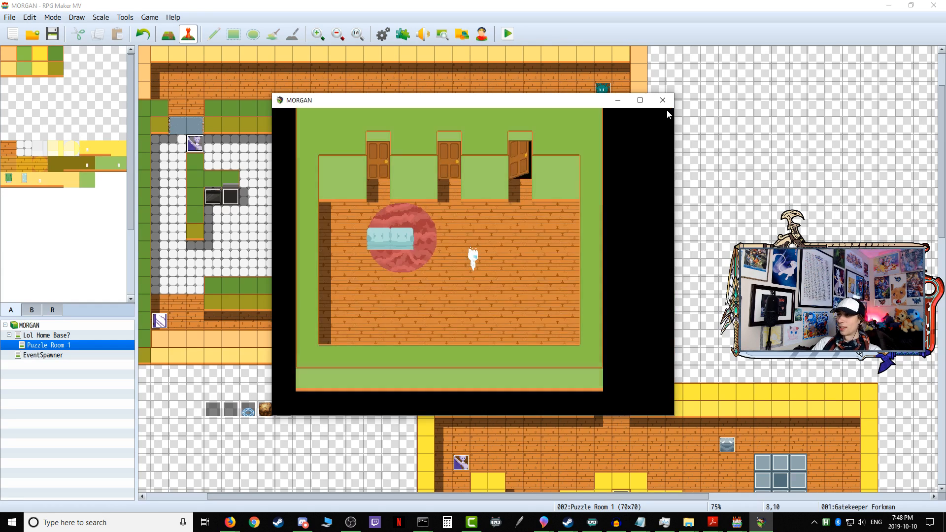
{"action": "left_click", "coordinate": [660, 100]}
Step: Review the commands and settings on all four pages of the Gatekeeper Forkman event
{"action": "double_click", "coordinate": [177, 143]}
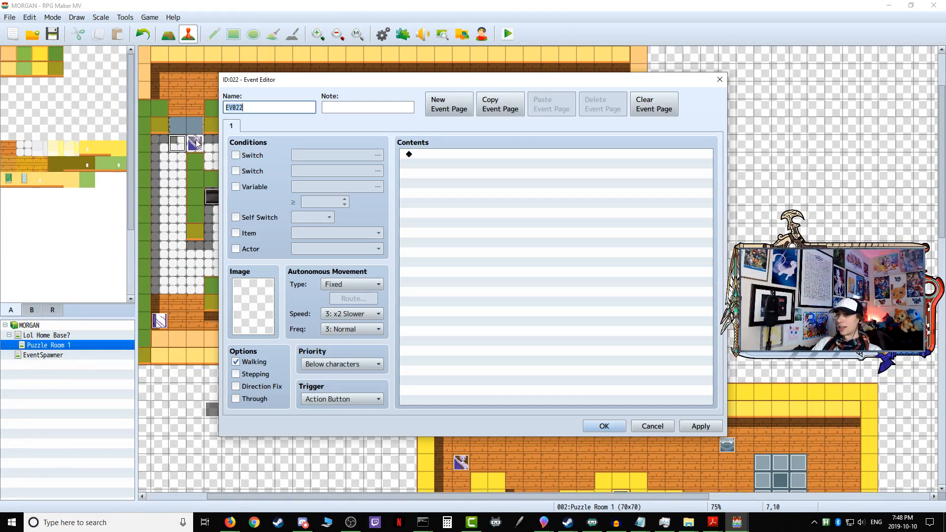
{"action": "left_click", "coordinate": [653, 426]}
{"action": "double_click", "coordinate": [194, 143]}
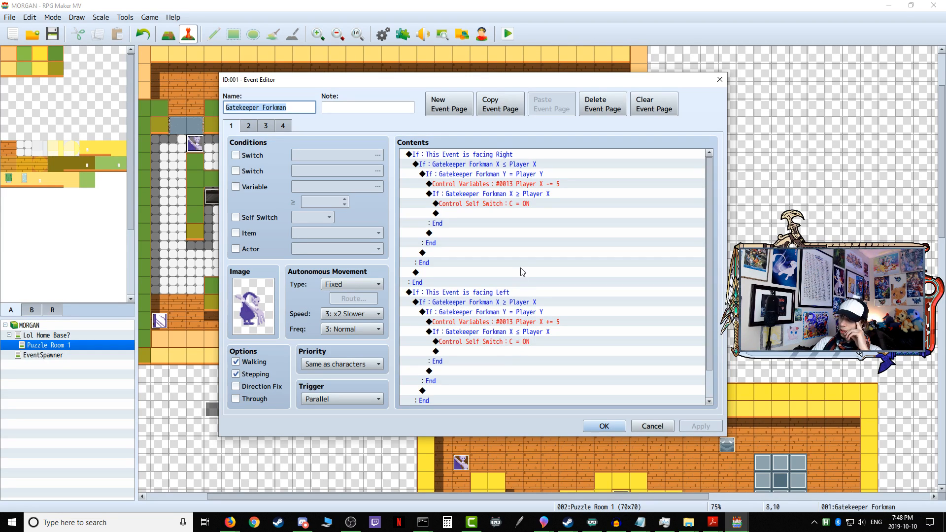
{"action": "scroll", "coordinate": [520, 291], "scroll_direction": "down", "scroll_amount": 1}
{"action": "scroll", "coordinate": [366, 230], "scroll_direction": "up", "scroll_amount": 1}
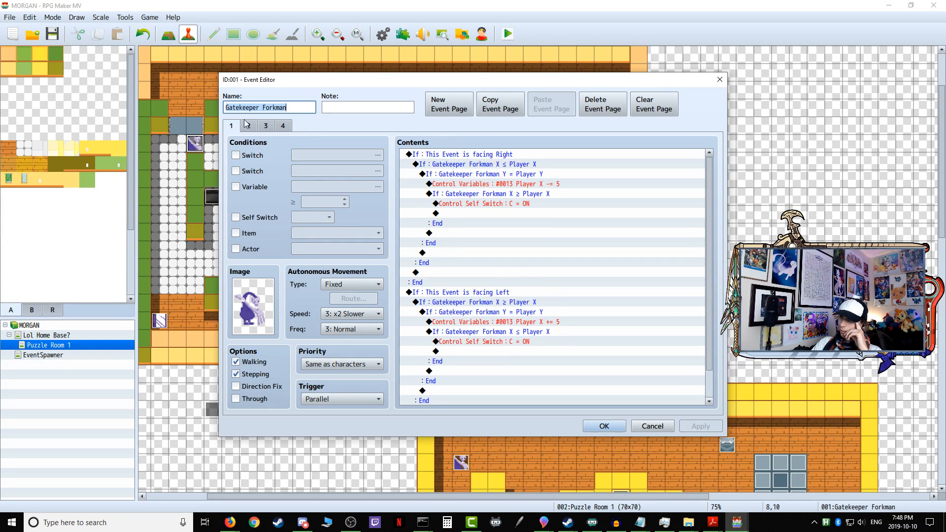
{"action": "left_click", "coordinate": [282, 126]}
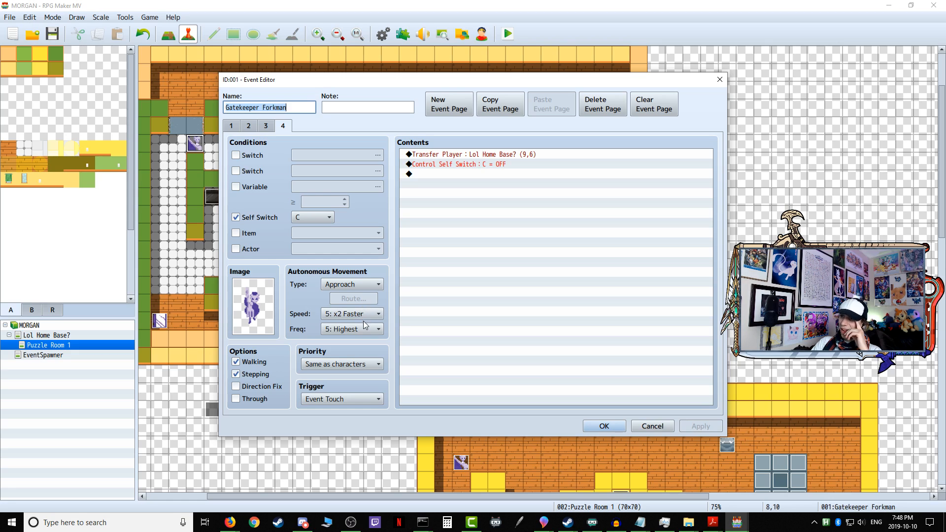
{"action": "left_click", "coordinate": [248, 126]}
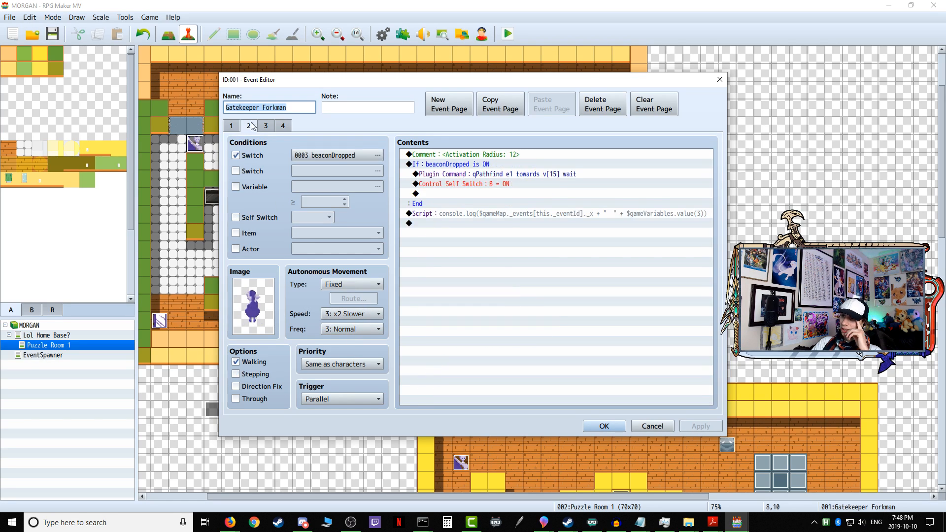
{"action": "left_click", "coordinate": [265, 126]}
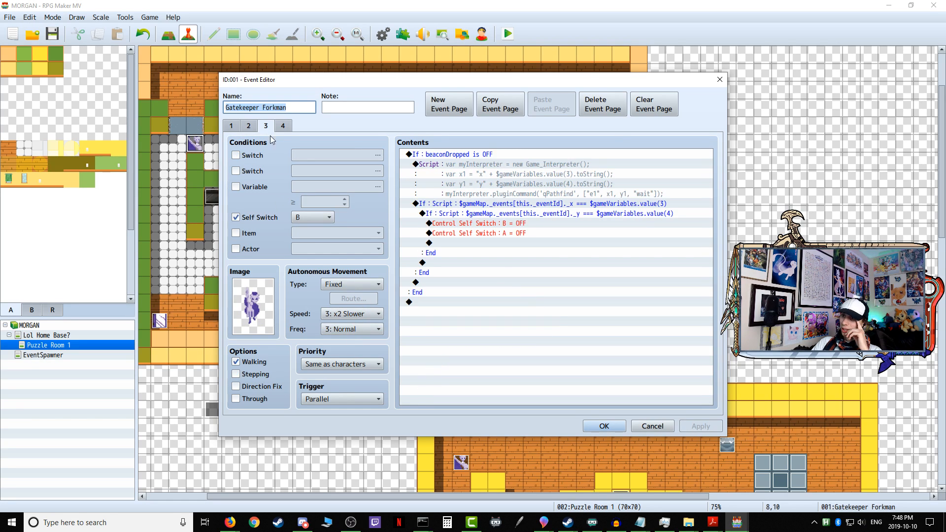
{"action": "left_click", "coordinate": [233, 128]}
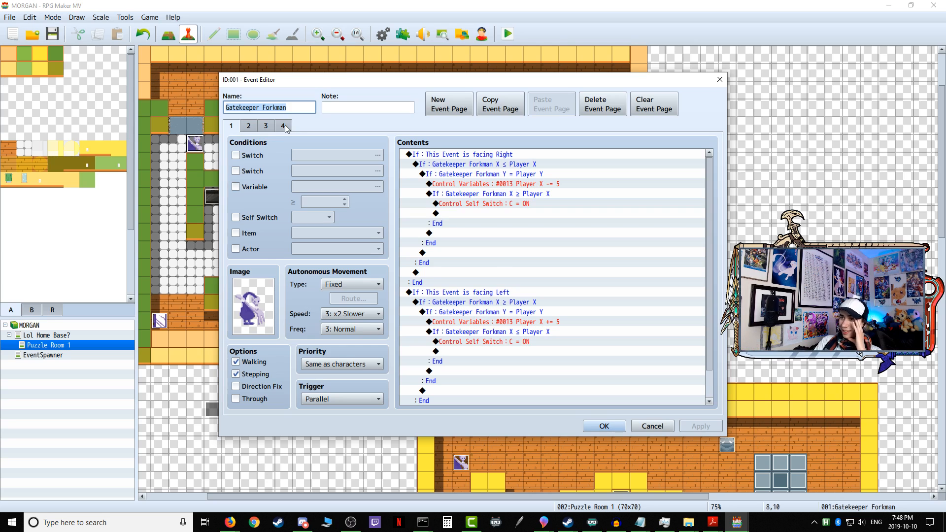
{"action": "left_click", "coordinate": [284, 126]}
{"action": "left_click", "coordinate": [604, 427]}
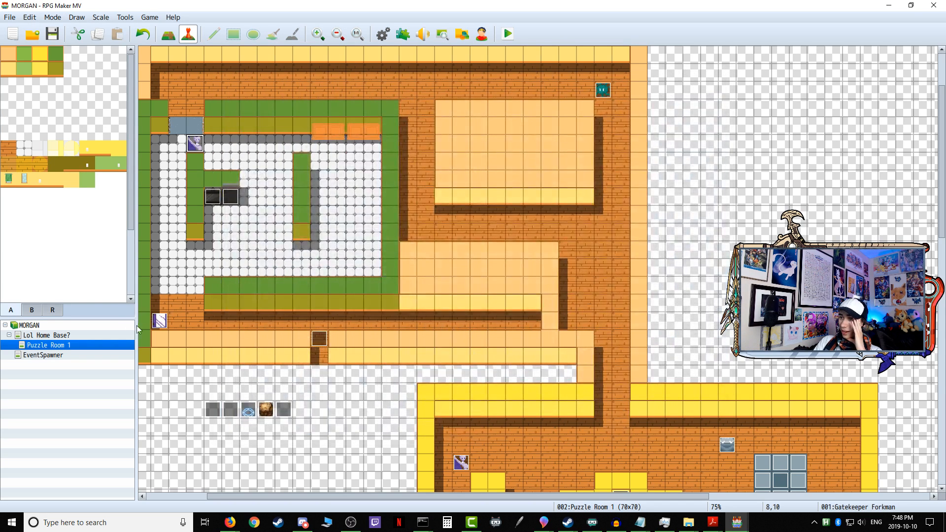
Step: Examine the Sentry Mirrorboy event's detection conditions on page 1 and its chase settings on page 4
{"action": "double_click", "coordinate": [159, 321]}
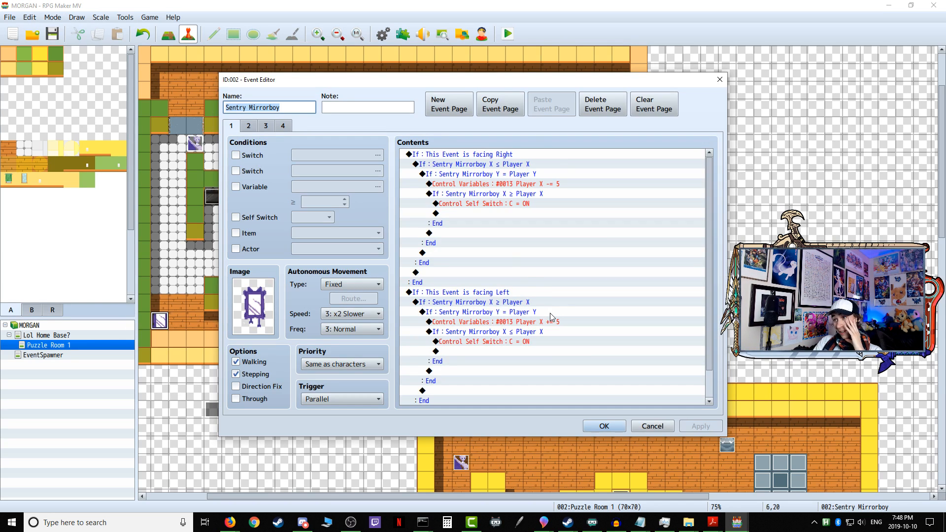
{"action": "scroll", "coordinate": [550, 312], "scroll_direction": "down", "scroll_amount": 1}
{"action": "scroll", "coordinate": [553, 317], "scroll_direction": "up", "scroll_amount": 3}
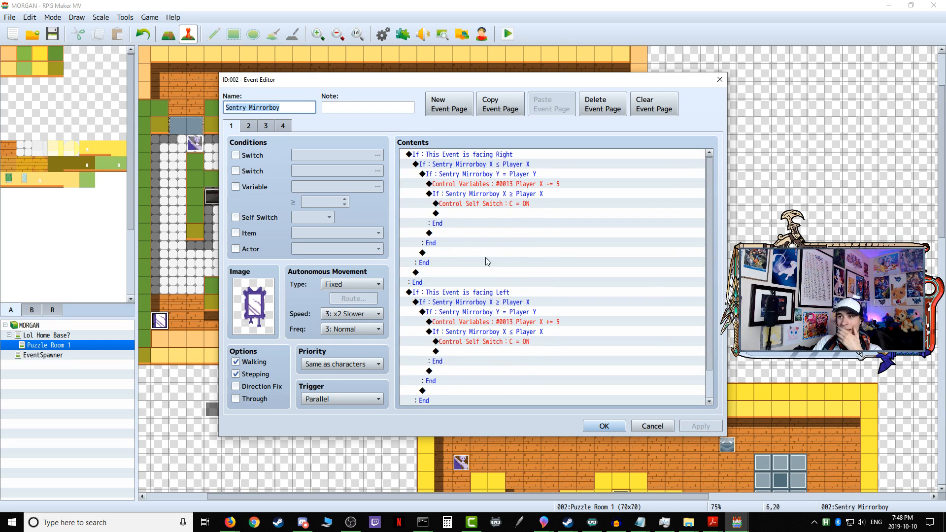
{"action": "left_click", "coordinate": [277, 130]}
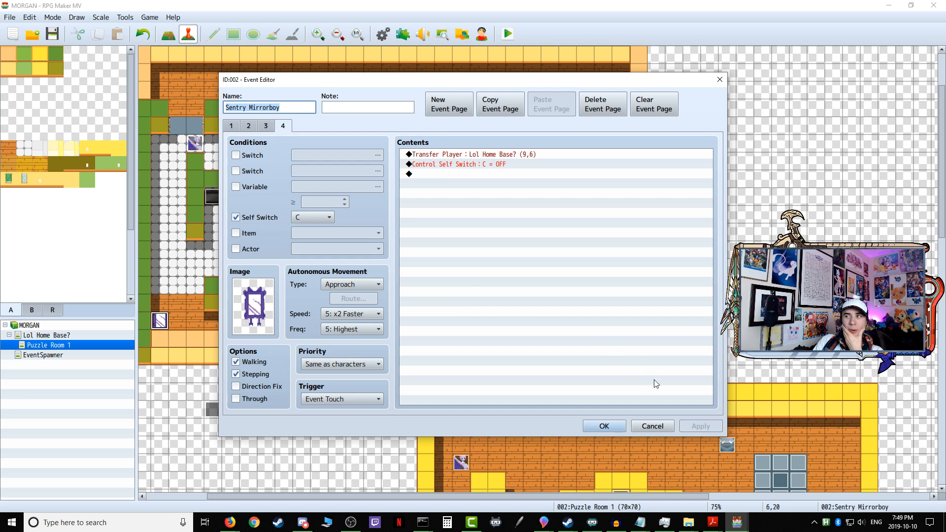
{"action": "left_click", "coordinate": [604, 427]}
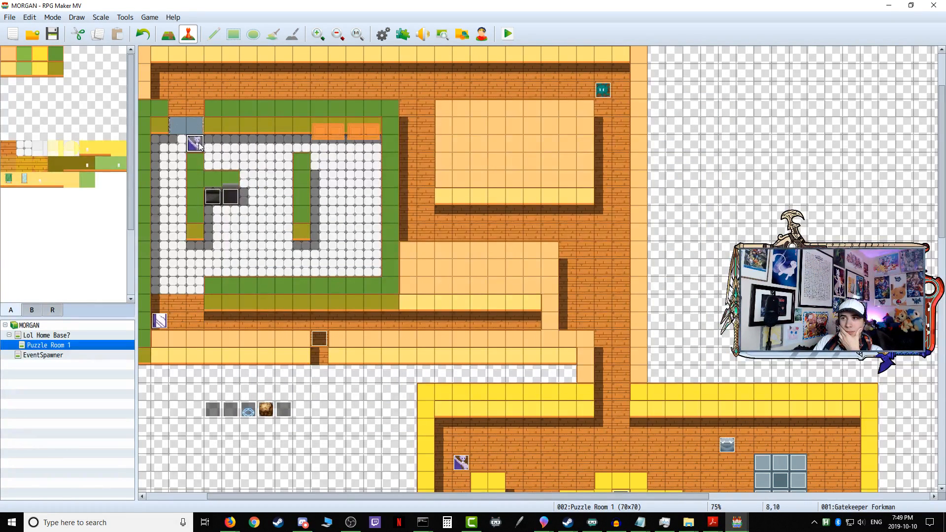
Step: Compare the Self Switch C chase page of the Gatekeeper Forkman with that of the Sentry Mirrorboy
{"action": "double_click", "coordinate": [196, 143]}
{"action": "left_click", "coordinate": [286, 126]}
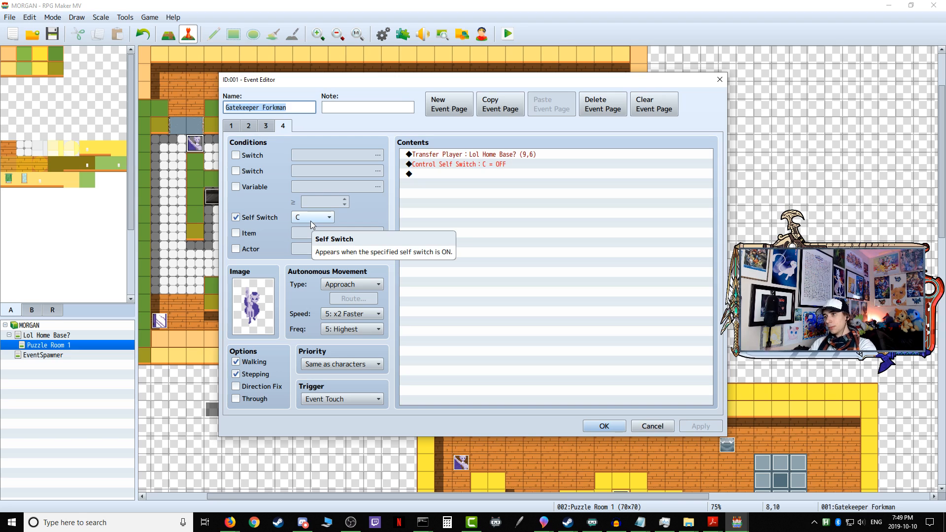
{"action": "left_click", "coordinate": [609, 428]}
{"action": "double_click", "coordinate": [157, 319]}
{"action": "left_click", "coordinate": [283, 125]}
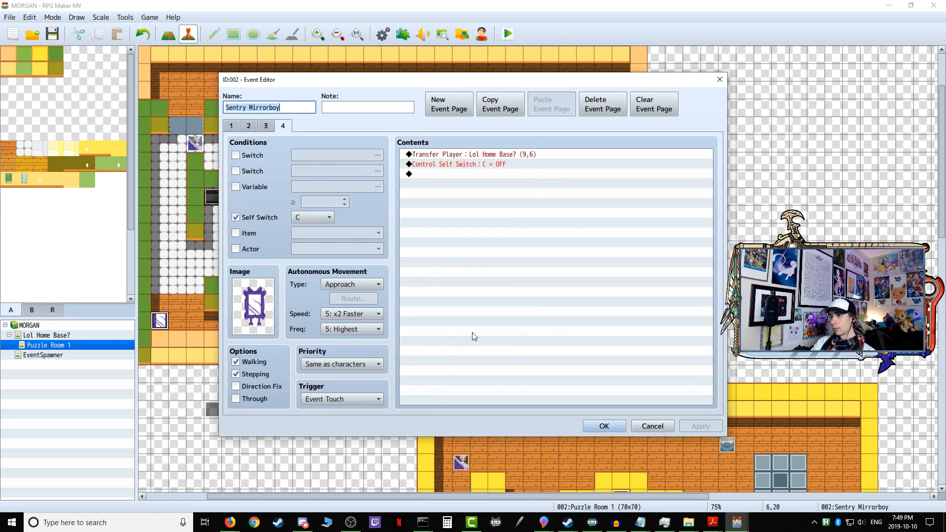
{"action": "left_click", "coordinate": [604, 426]}
Step: Recheck the Gatekeeper Forkman's pages from 4 back to 1, reading through page 1's facing Right and facing Left conditions
{"action": "double_click", "coordinate": [200, 149]}
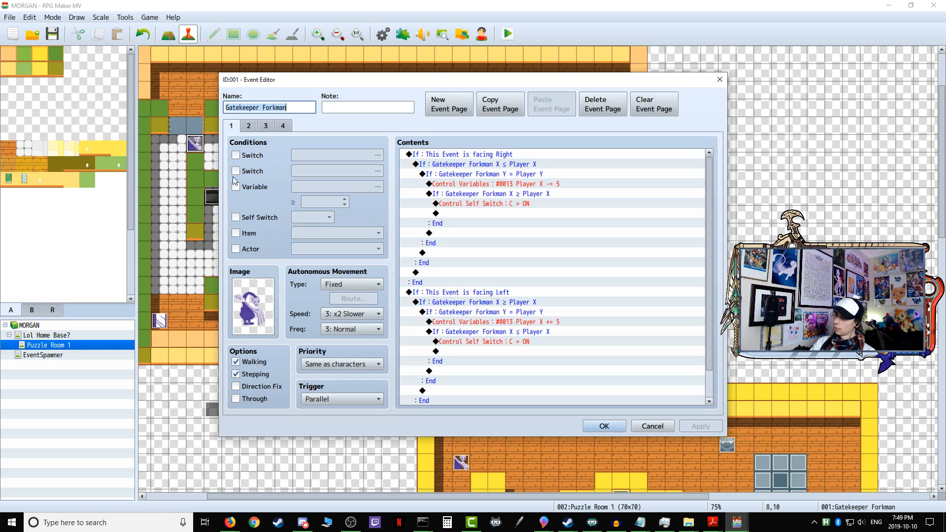
{"action": "left_click", "coordinate": [288, 129]}
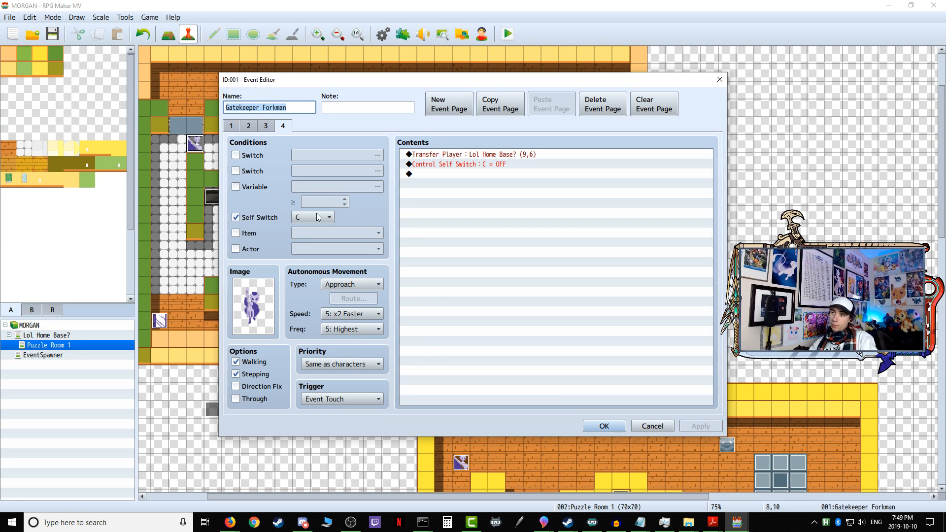
{"action": "left_click", "coordinate": [265, 127]}
{"action": "left_click", "coordinate": [248, 126]}
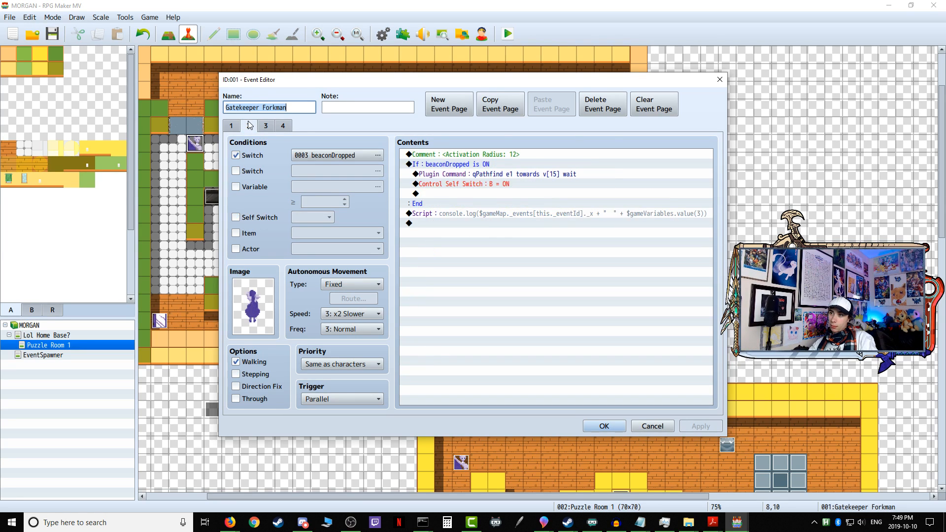
{"action": "left_click", "coordinate": [228, 127]}
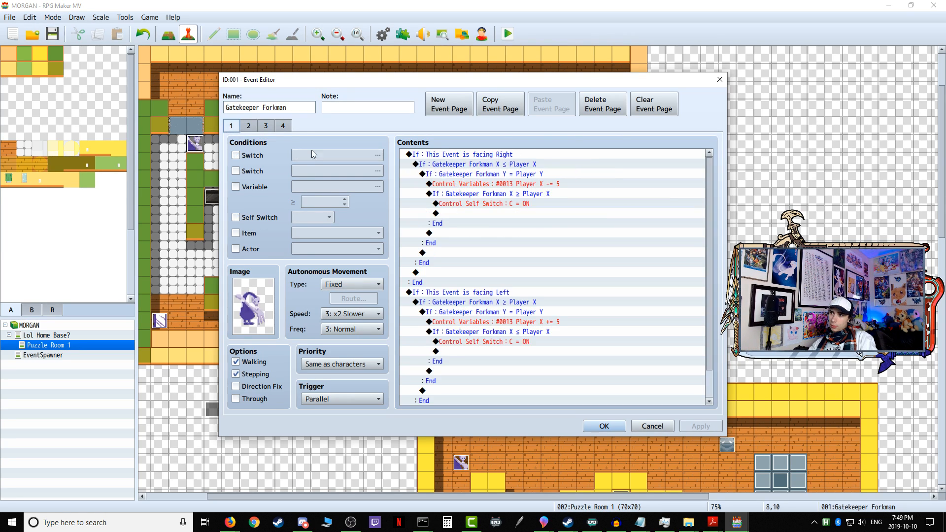
{"action": "scroll", "coordinate": [560, 333], "scroll_direction": "down", "scroll_amount": 1}
{"action": "scroll", "coordinate": [560, 333], "scroll_direction": "up", "scroll_amount": 1}
{"action": "scroll", "coordinate": [560, 333], "scroll_direction": "down", "scroll_amount": 1}
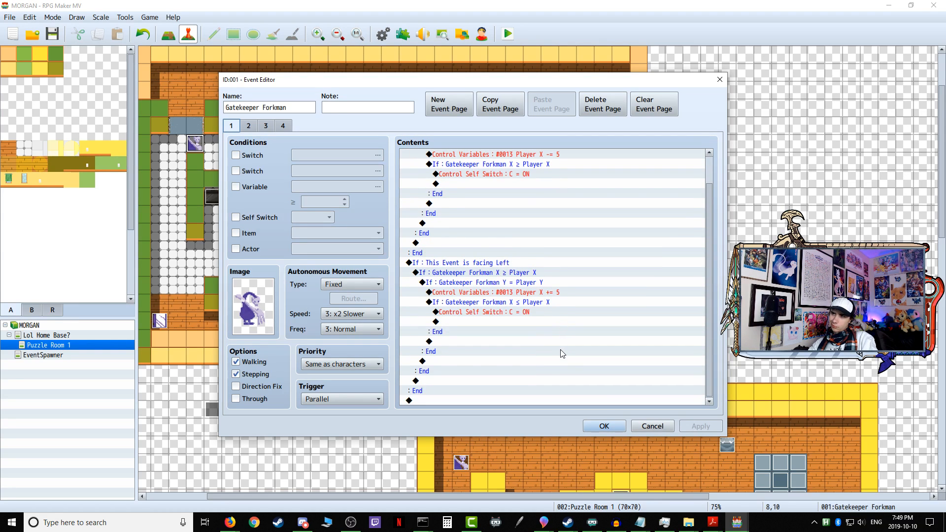
{"action": "left_click", "coordinate": [595, 425]}
Step: Compare page 1's player detection conditions between the Sentry Mirrorboy and Gatekeeper Forkman events
{"action": "double_click", "coordinate": [160, 322]}
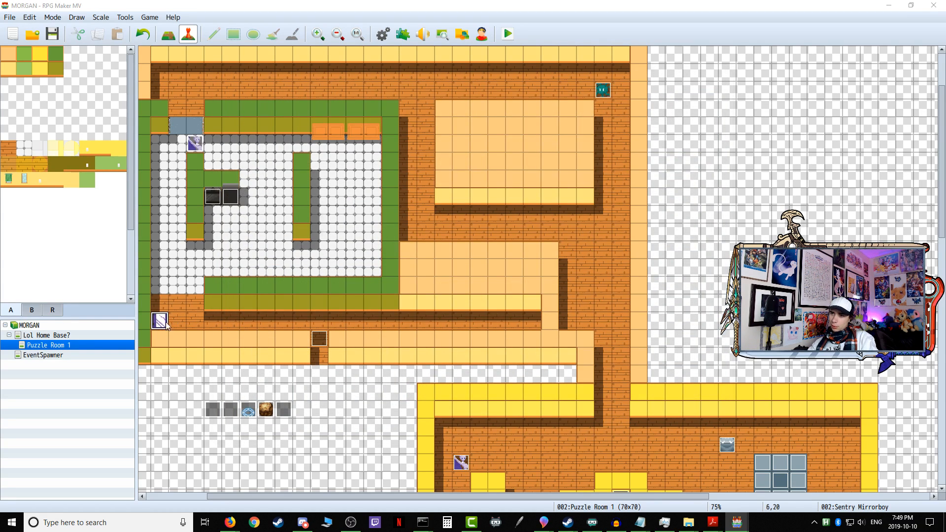
{"action": "scroll", "coordinate": [483, 303], "scroll_direction": "down", "scroll_amount": 1}
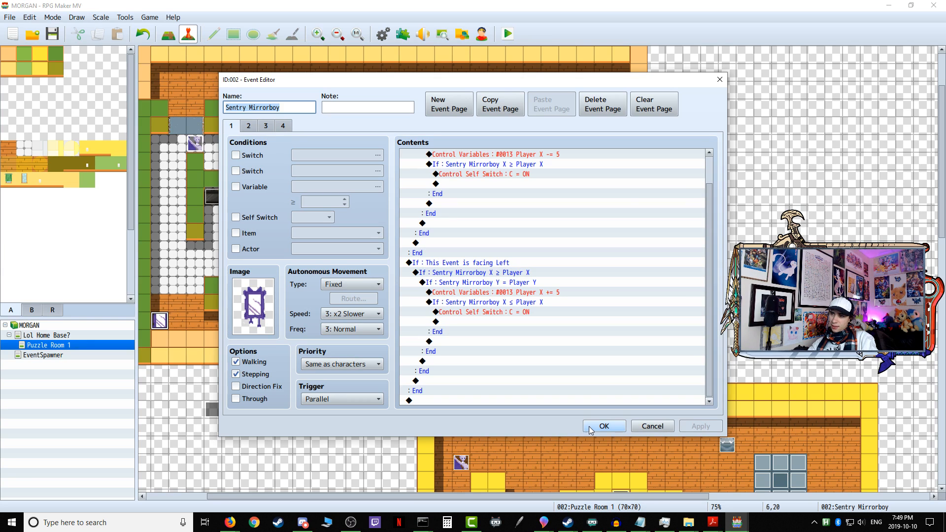
{"action": "left_click", "coordinate": [605, 426]}
{"action": "left_click", "coordinate": [198, 143]}
{"action": "double_click", "coordinate": [196, 143]}
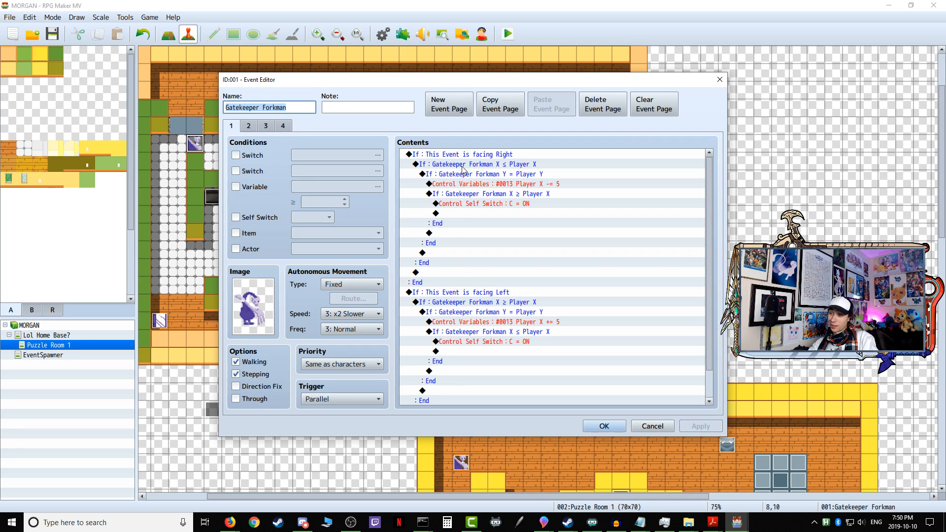
{"action": "left_click", "coordinate": [605, 426]}
Step: Start a new playtest and take the player from the home base into Puzzle Room 1
{"action": "left_click", "coordinate": [506, 35]}
{"action": "left_click", "coordinate": [432, 275]}
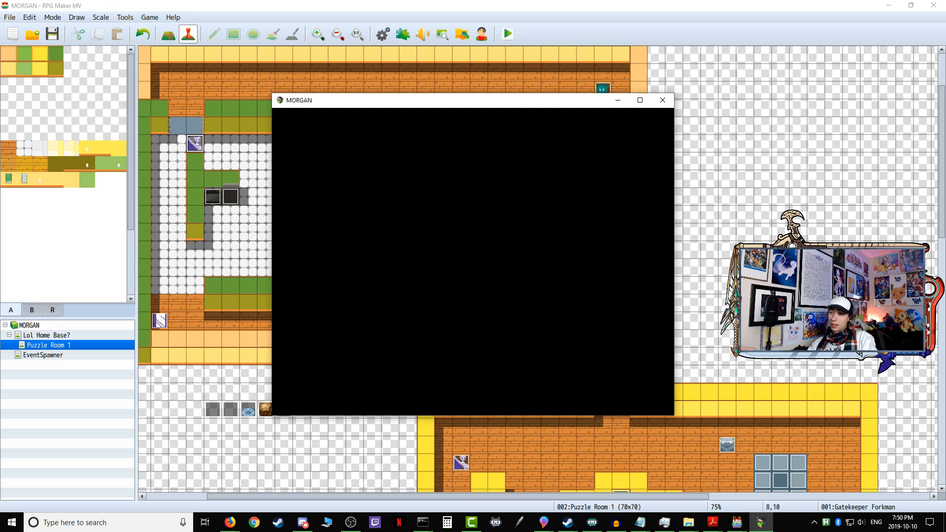
{"action": "key", "text": "Up"}
{"action": "key", "text": "Up"}
{"action": "key", "text": "Right"}
{"action": "key", "text": "Right"}
{"action": "key", "text": "Up"}
{"action": "key", "text": "Return"}
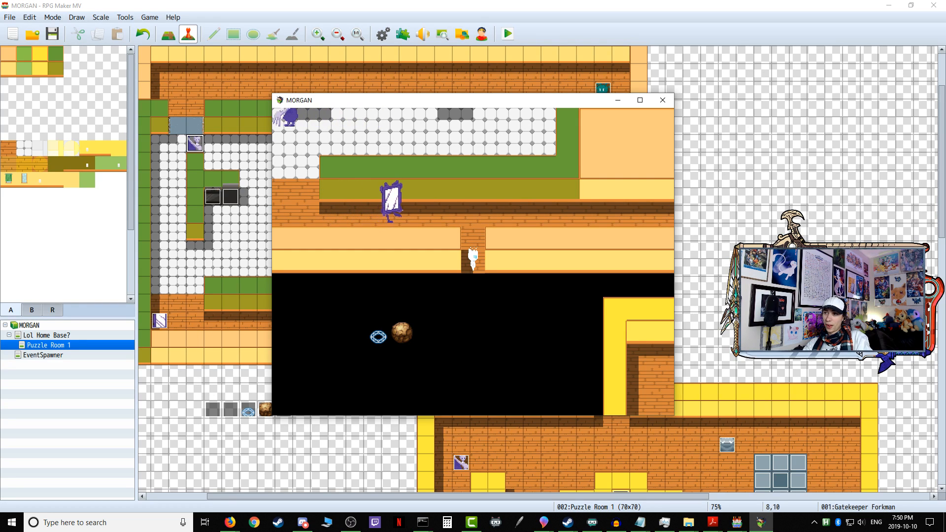
Step: Dismiss the room's message, lead the player through the kitchen to the Gatekeeper Forkman beside the stove, and end the playtest
{"action": "key", "text": "Up"}
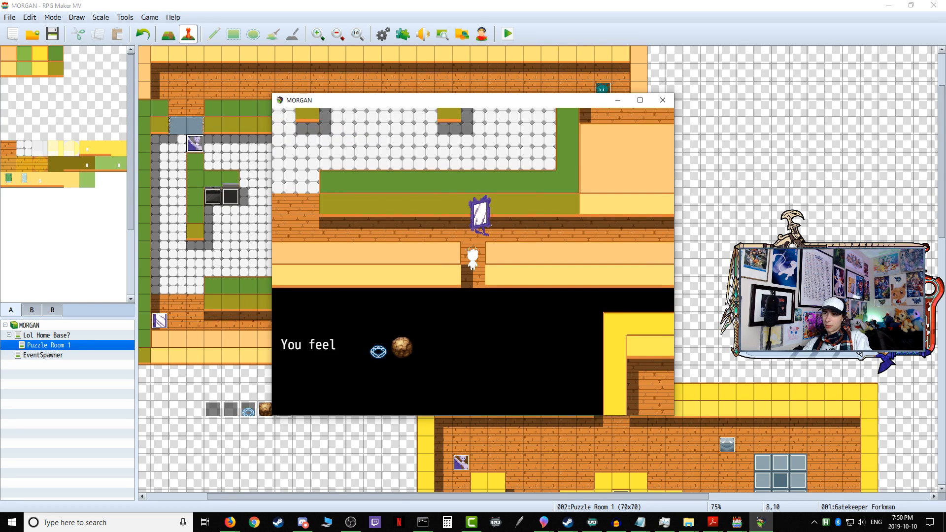
{"action": "key", "text": "Return"}
{"action": "key", "text": "Up"}
{"action": "key", "text": "Up"}
{"action": "key", "text": "Left"}
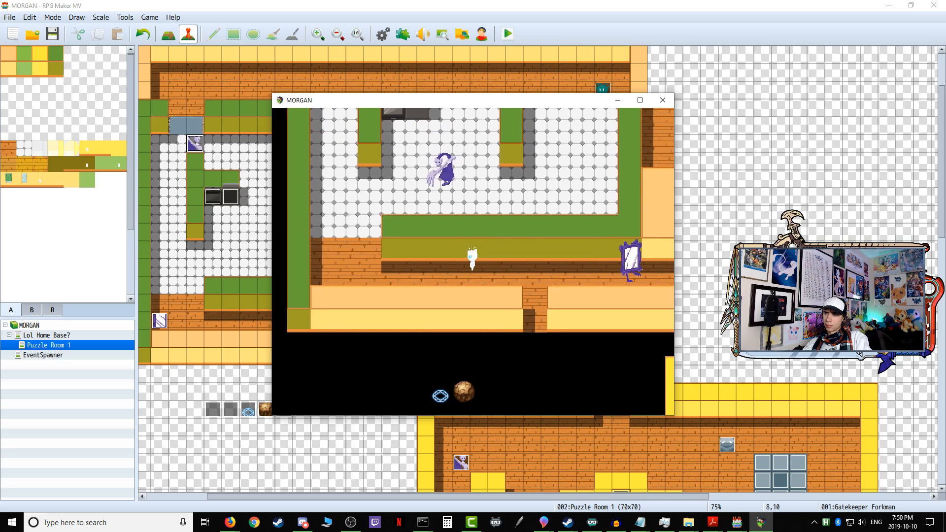
{"action": "key", "text": "Up"}
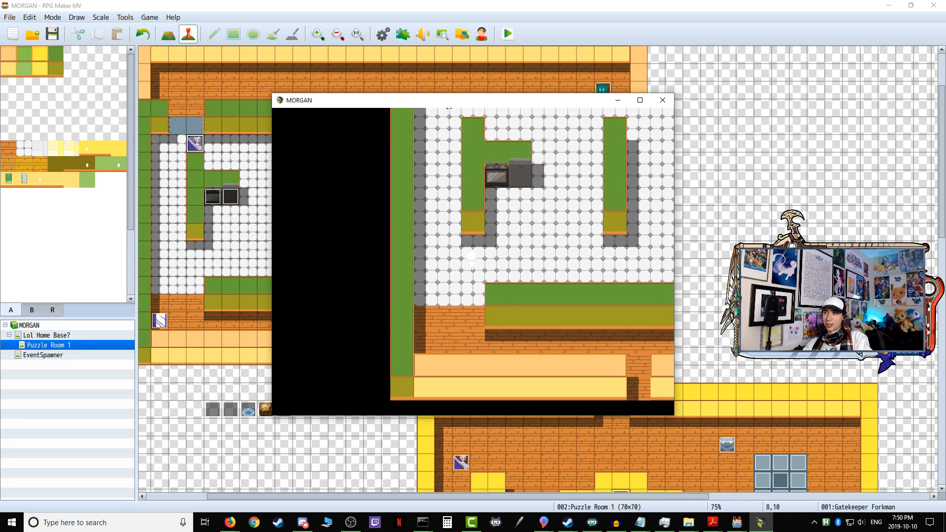
{"action": "key", "text": "Right"}
{"action": "key", "text": "Up"}
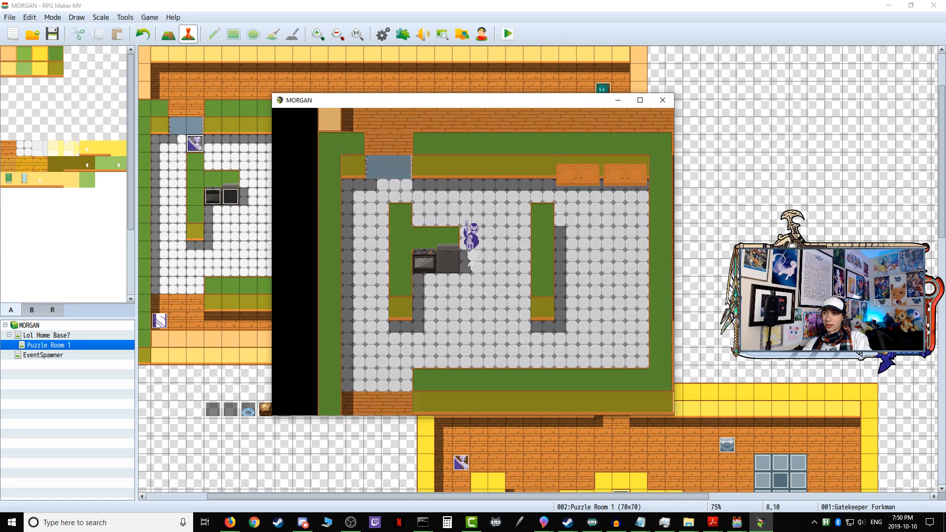
{"action": "left_click", "coordinate": [663, 100]}
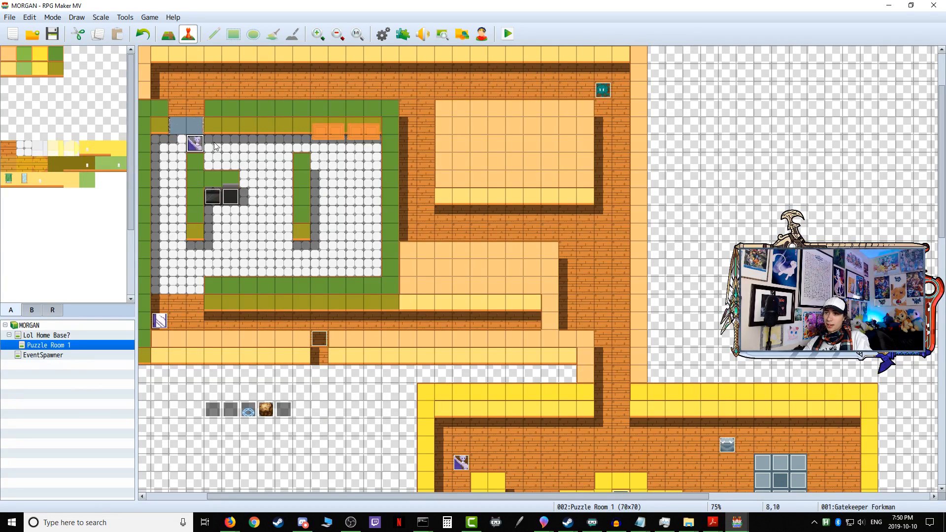
Step: Set page 4 of the Gatekeeper Forkman event to speed 4: Normal and frequency 3: Normal
{"action": "double_click", "coordinate": [198, 145]}
{"action": "left_click", "coordinate": [283, 126]}
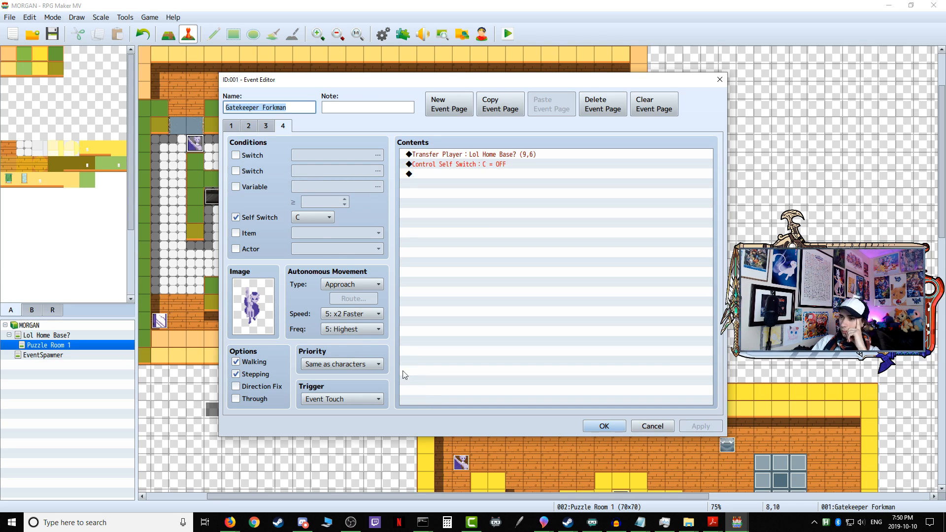
{"action": "left_click", "coordinate": [339, 314]}
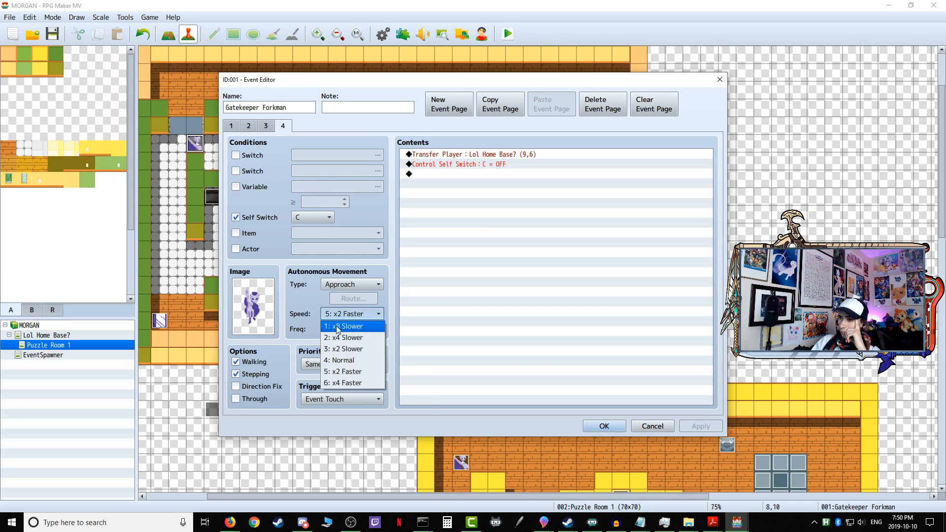
{"action": "left_click", "coordinate": [343, 361]}
{"action": "left_click", "coordinate": [351, 329]}
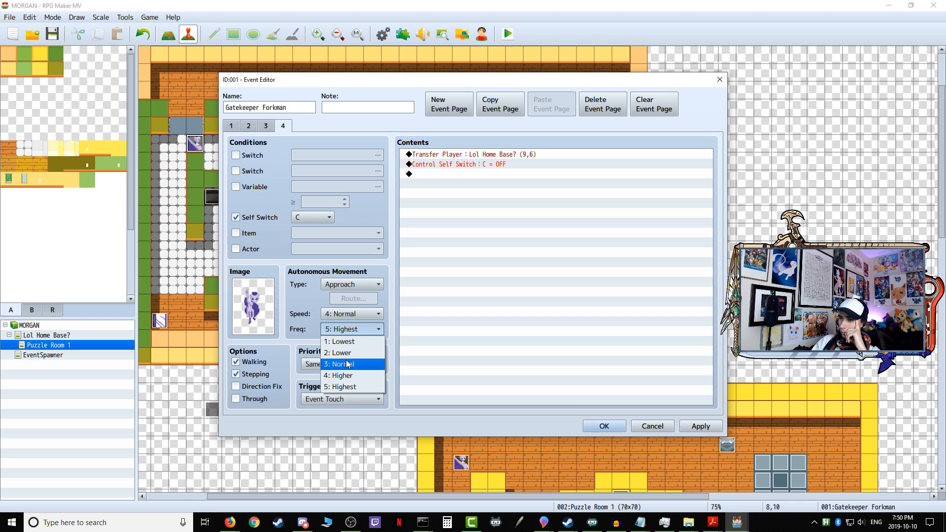
{"action": "left_click", "coordinate": [347, 365]}
{"action": "left_click", "coordinate": [715, 427]}
{"action": "left_click", "coordinate": [602, 426]}
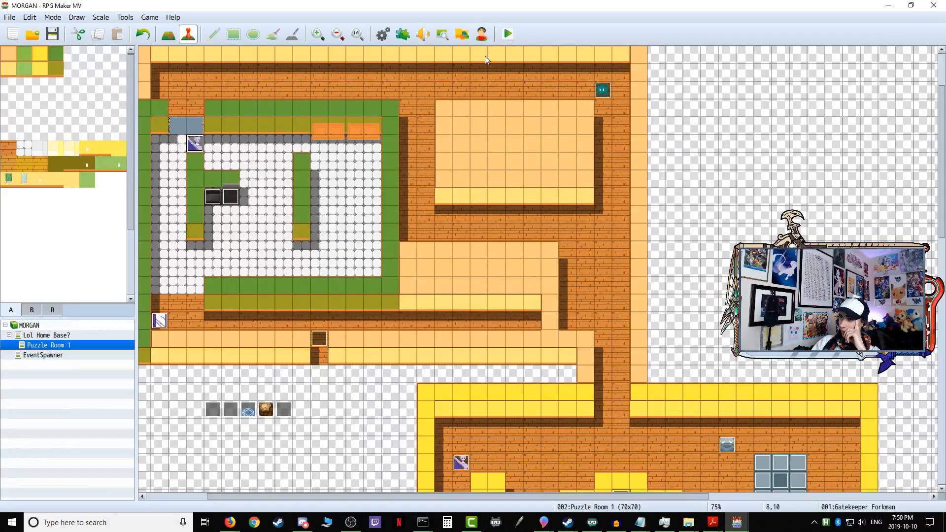
Step: Save the changes and playtest by walking the player through the home base's open door, ending the playtest once back home
{"action": "left_click", "coordinate": [508, 34]}
{"action": "left_click", "coordinate": [432, 277]}
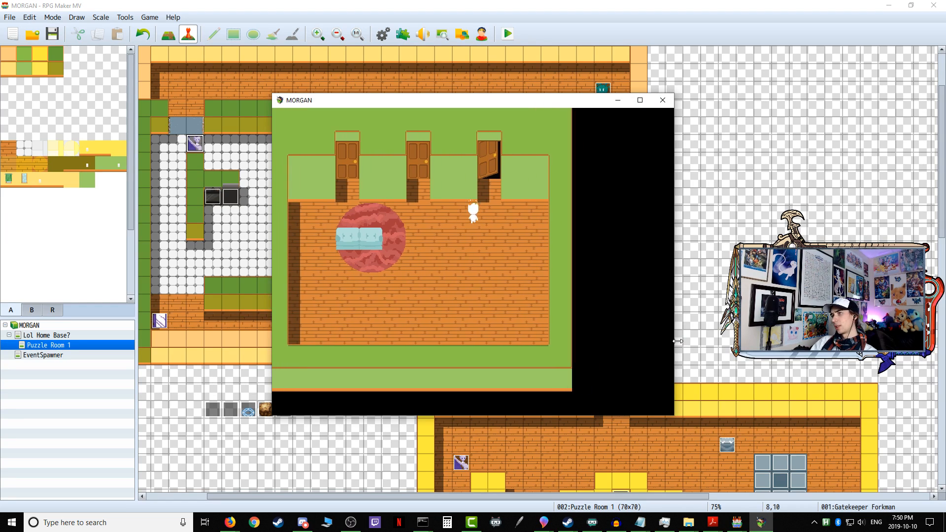
{"action": "key", "text": "Up"}
{"action": "key", "text": "Return"}
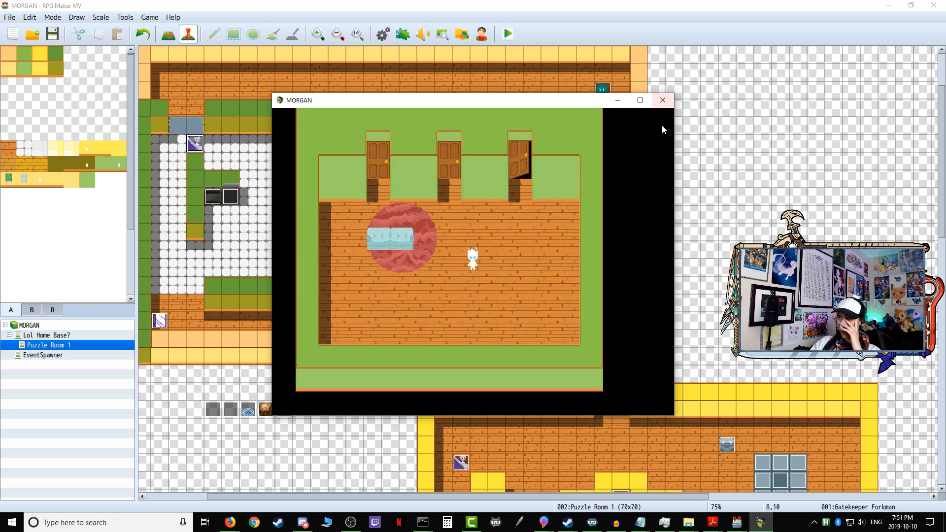
{"action": "left_click", "coordinate": [663, 101]}
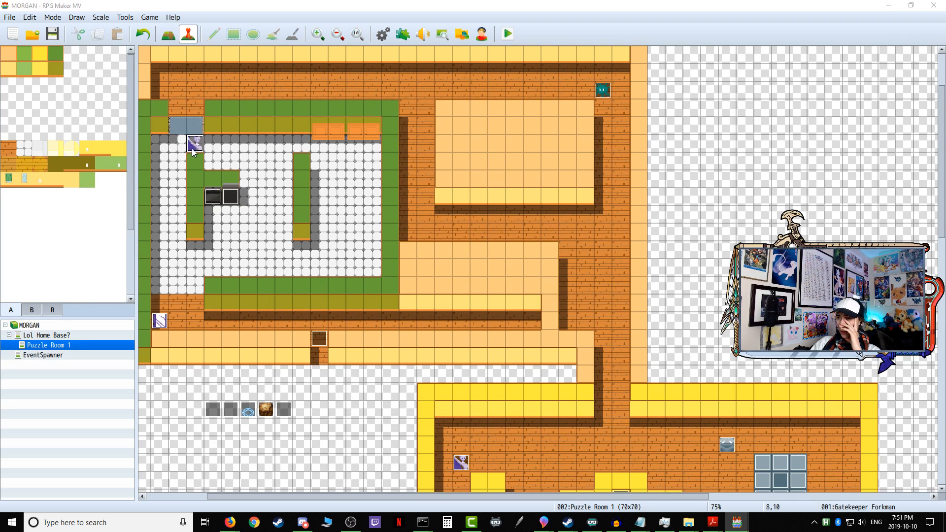
Step: Set the Gatekeeper Forkman's page 4 movement back to speed 5: x2 Faster and frequency 5: Highest
{"action": "double_click", "coordinate": [192, 150]}
{"action": "left_click", "coordinate": [285, 128]}
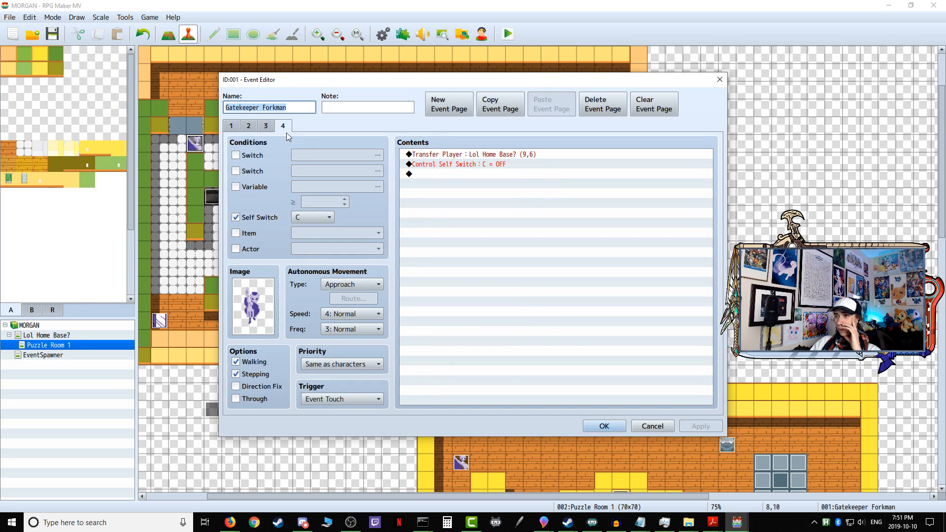
{"action": "left_click", "coordinate": [352, 315]}
{"action": "left_click", "coordinate": [351, 372]}
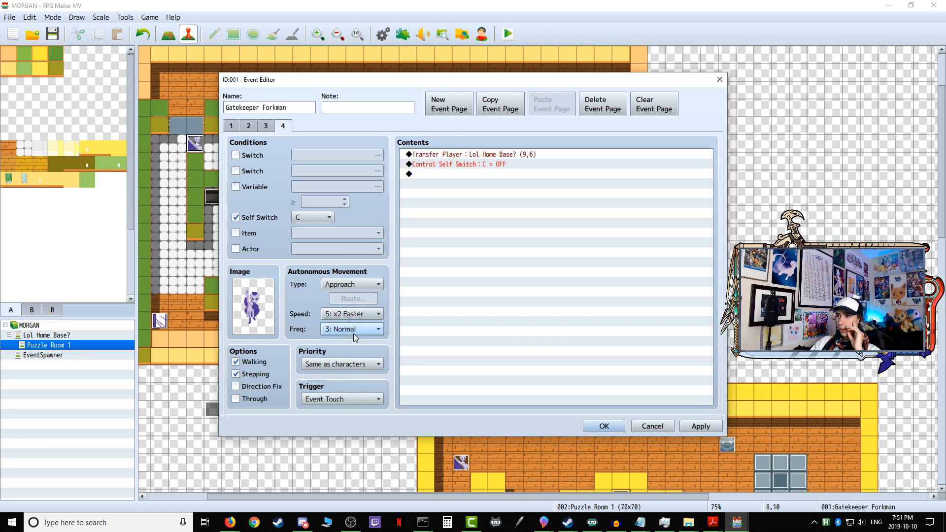
{"action": "left_click", "coordinate": [354, 338]}
{"action": "left_click", "coordinate": [353, 389]}
{"action": "left_click", "coordinate": [701, 427]}
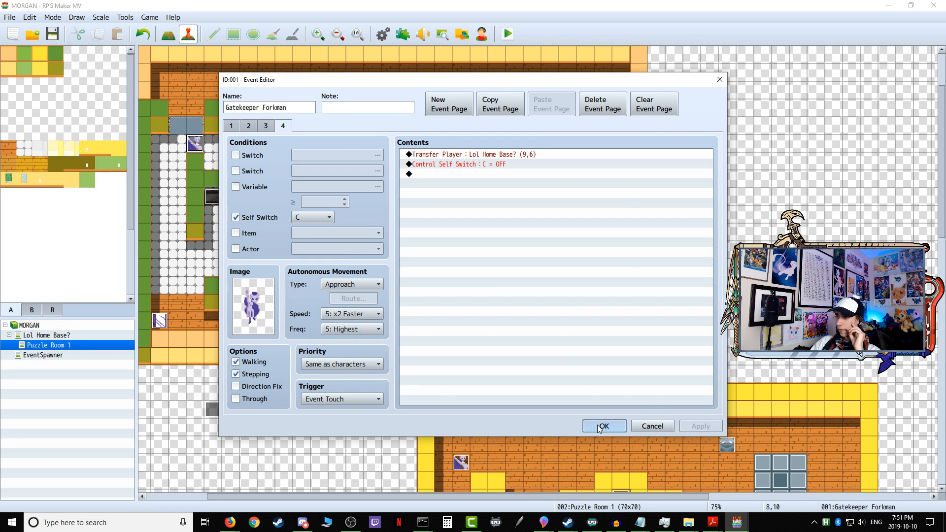
{"action": "left_click", "coordinate": [602, 426]}
Step: Save the changes, start a playtest and take the player through the home base's open door into Puzzle Room 1
{"action": "left_click", "coordinate": [508, 34]}
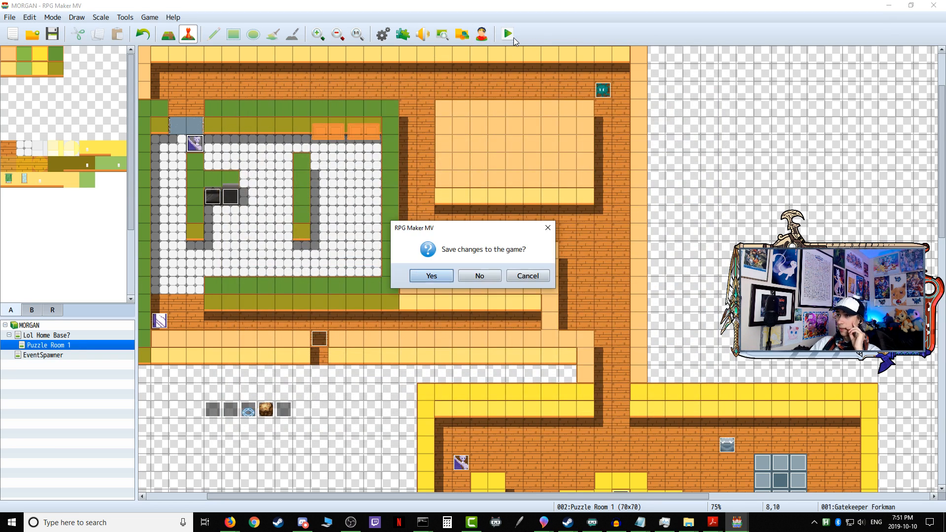
{"action": "left_click", "coordinate": [430, 275]}
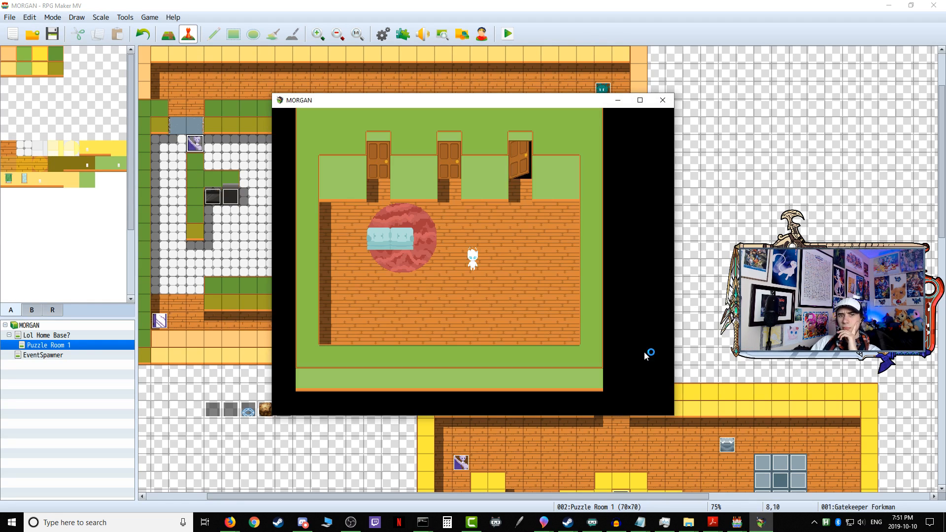
{"action": "key", "text": "Right"}
{"action": "key", "text": "Right"}
{"action": "key", "text": "Up"}
{"action": "key", "text": "Up"}
{"action": "key", "text": "Up"}
{"action": "key", "text": "Return"}
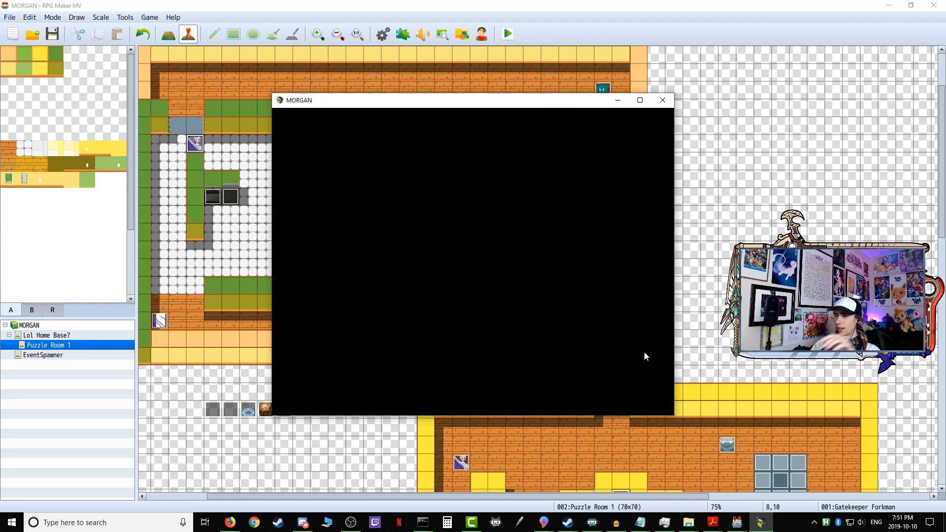
{"action": "key", "text": "Return"}
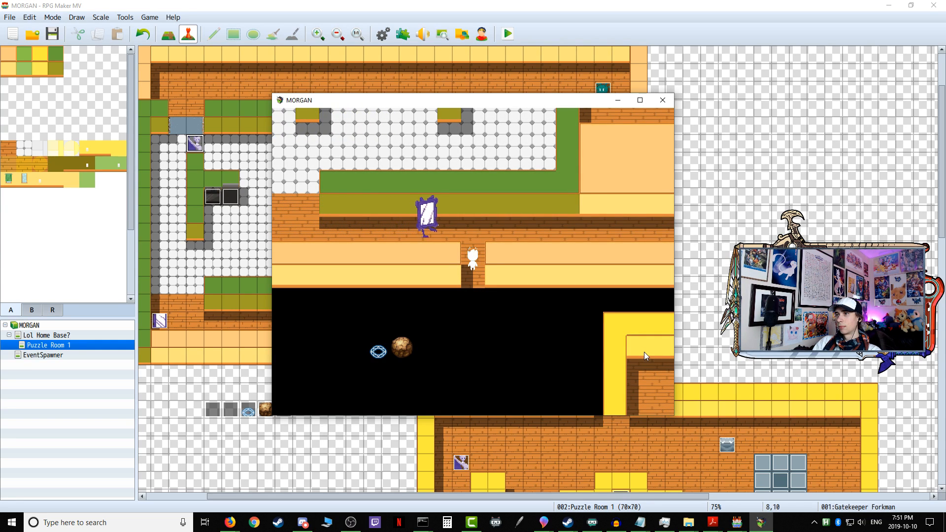
Step: Lead the player along the corridor past the Sentry Mirrorboy to the kitchen entrance near the Gatekeeper Forkman, and end the playtest
{"action": "key", "text": "Up"}
{"action": "key", "text": "Up"}
{"action": "key", "text": "Left"}
{"action": "key", "text": "Left"}
{"action": "key", "text": "Left"}
{"action": "key", "text": "Left"}
{"action": "key", "text": "Left"}
{"action": "key", "text": "Left"}
{"action": "key", "text": "Left"}
{"action": "key", "text": "Left"}
{"action": "key", "text": "Up"}
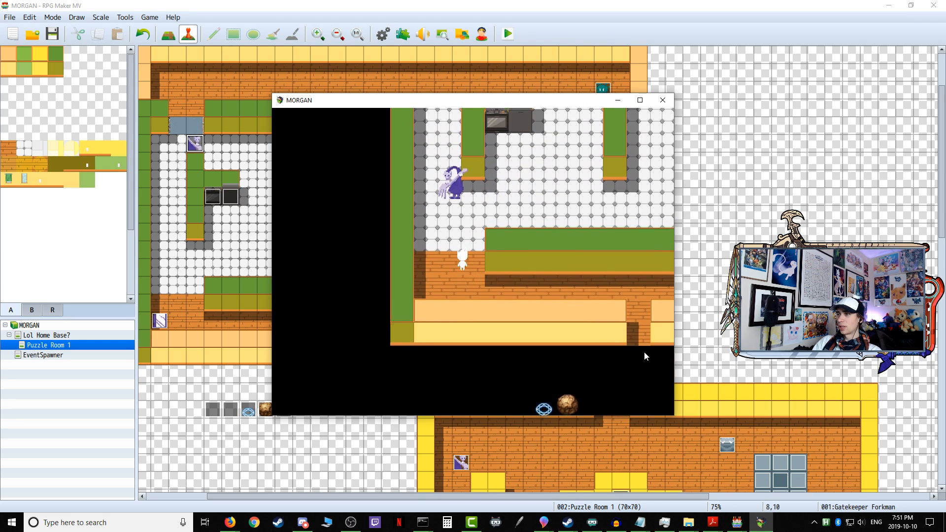
{"action": "left_click", "coordinate": [663, 100]}
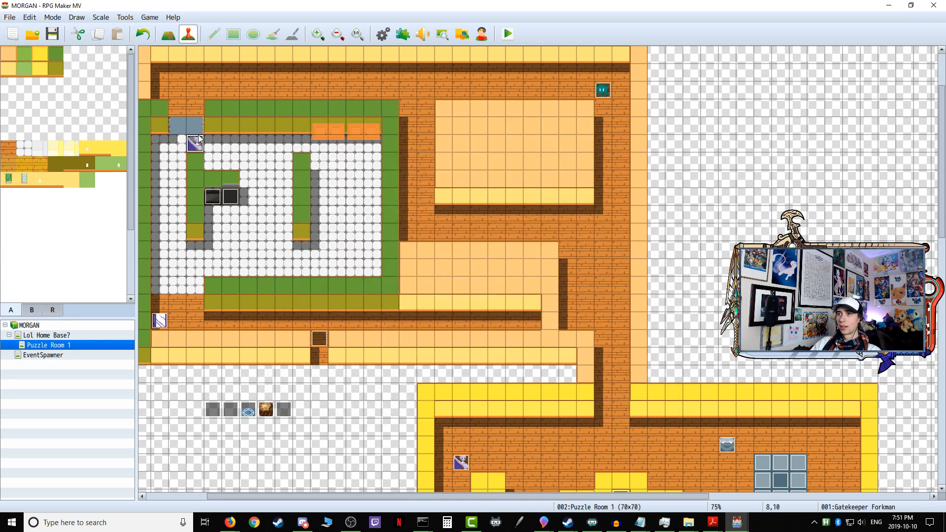
Step: Set the autonomous movement speed on the Gatekeeper Forkman's page 1 to 1: x8 Slower
{"action": "double_click", "coordinate": [196, 144]}
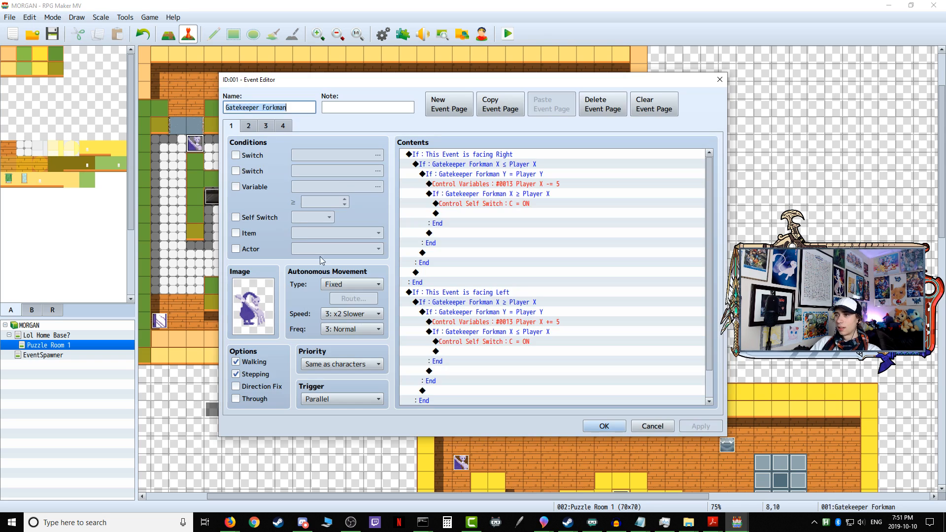
{"action": "left_click", "coordinate": [345, 315]}
{"action": "left_click", "coordinate": [358, 325]}
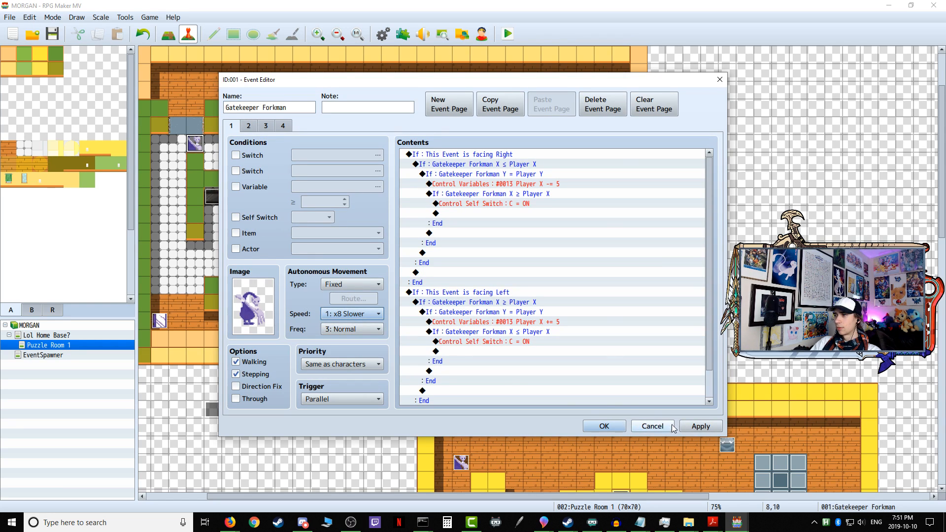
{"action": "left_click", "coordinate": [606, 426]}
Step: Save and playtest the slower Gatekeeper Forkman by entering Puzzle Room 1, and close the playtest at the room's entrance
{"action": "left_click", "coordinate": [507, 34]}
{"action": "left_click", "coordinate": [432, 274]}
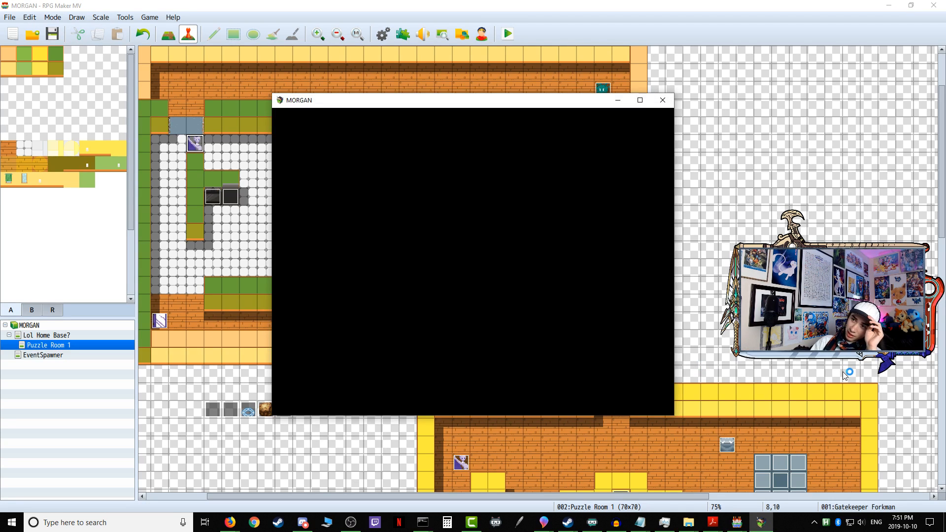
{"action": "key", "text": "Right"}
{"action": "key", "text": "Up"}
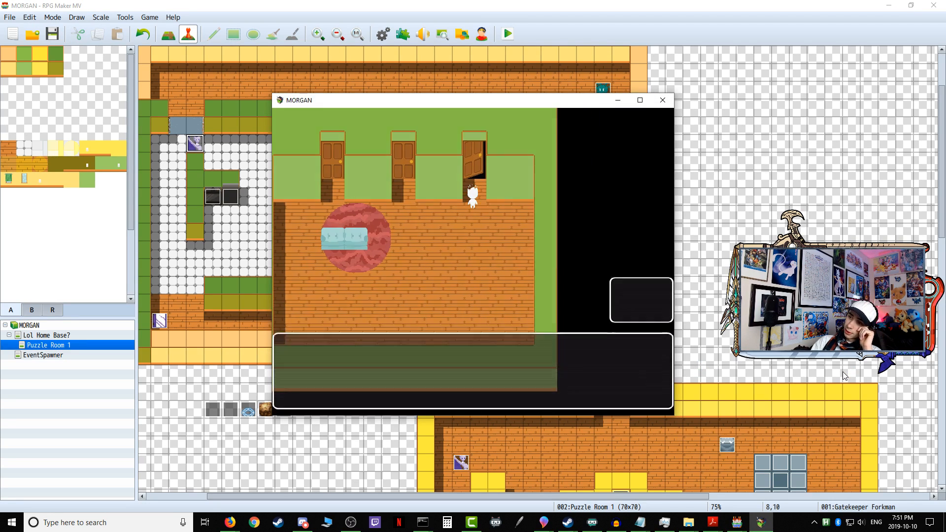
{"action": "key", "text": "Return"}
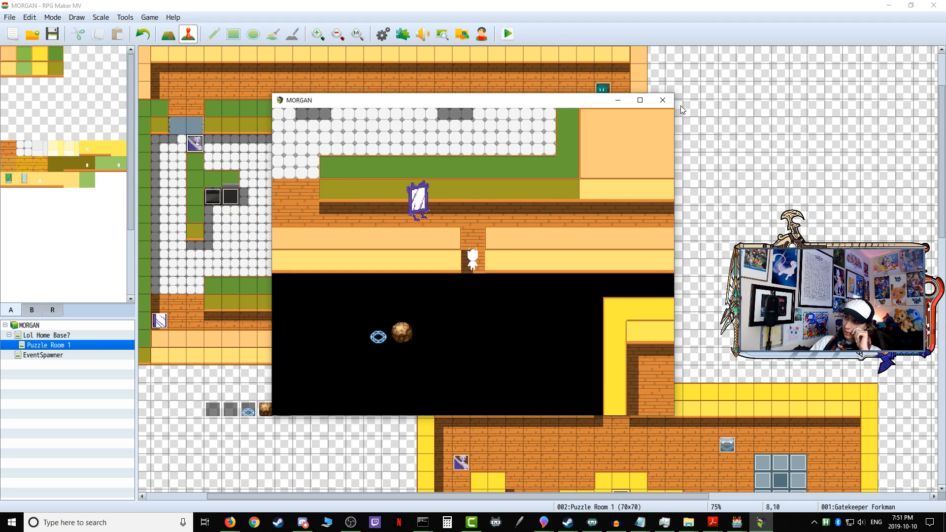
{"action": "left_click", "coordinate": [663, 100]}
Step: Set the Gatekeeper Forkman's page 1 movement speed to 4: Normal and apply the change
{"action": "double_click", "coordinate": [198, 151]}
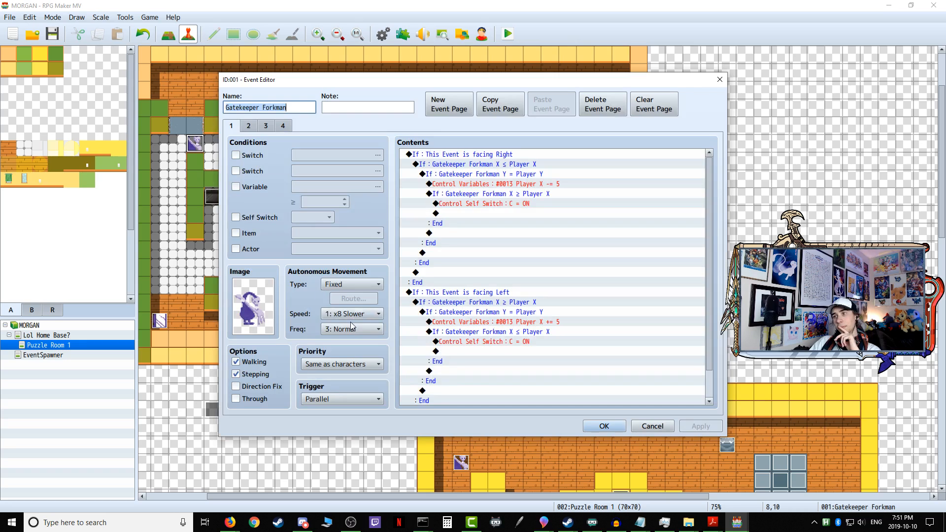
{"action": "left_click", "coordinate": [352, 314]}
{"action": "left_click", "coordinate": [352, 360]}
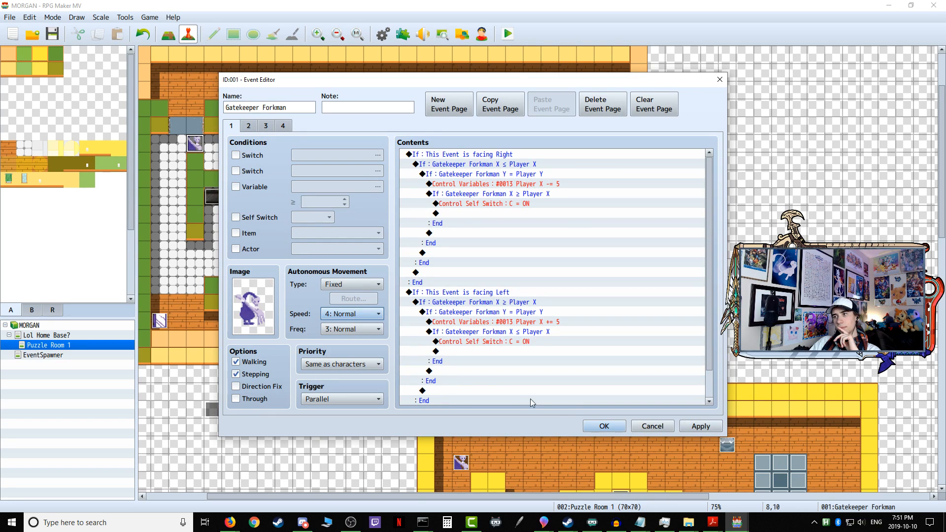
{"action": "left_click", "coordinate": [695, 427]}
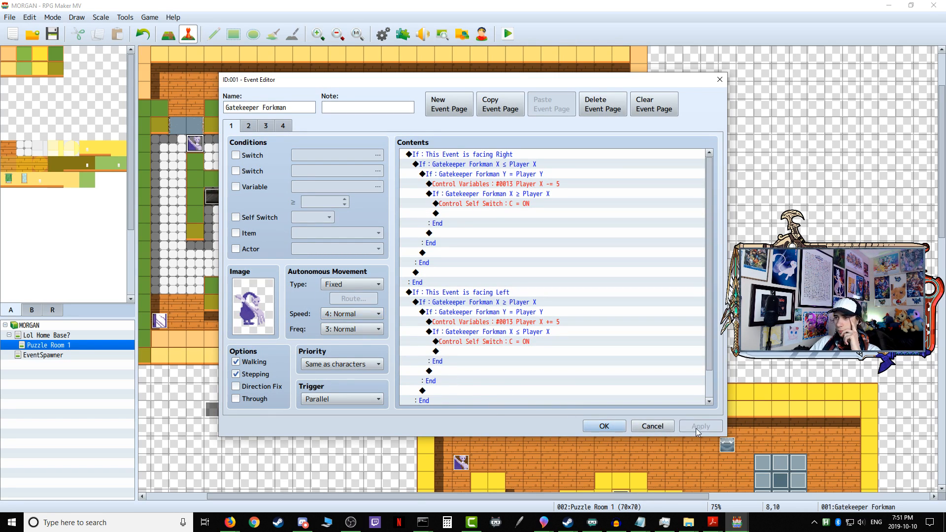
Step: Add a Show Text command reading "Test" after all the facing conditions on the Gatekeeper Forkman's page 1, and save the event
{"action": "scroll", "coordinate": [523, 364], "scroll_direction": "down", "scroll_amount": 1}
{"action": "scroll", "coordinate": [522, 365], "scroll_direction": "up", "scroll_amount": 1}
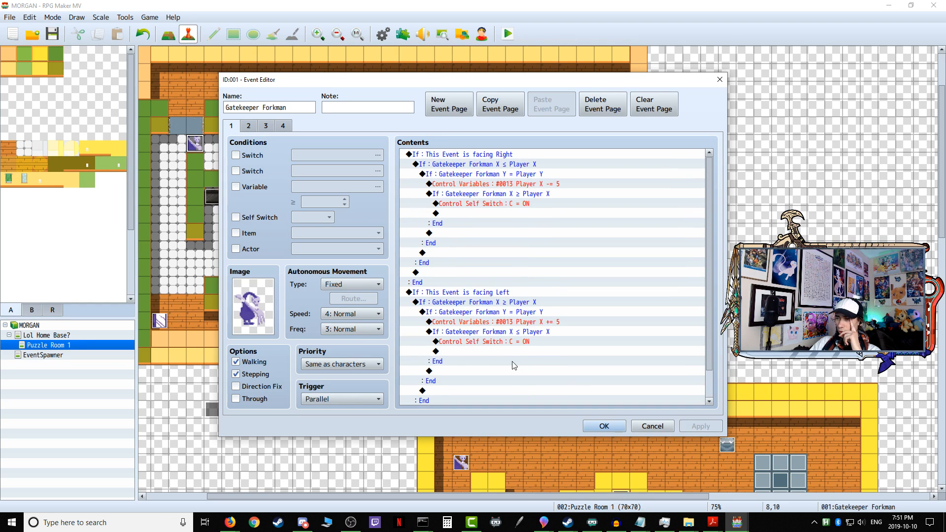
{"action": "left_click", "coordinate": [284, 127]}
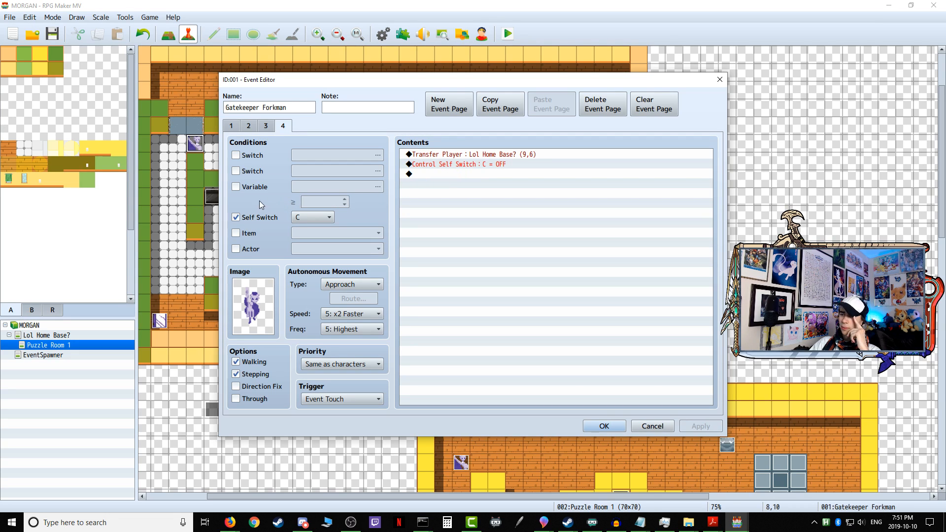
{"action": "left_click", "coordinate": [231, 126]}
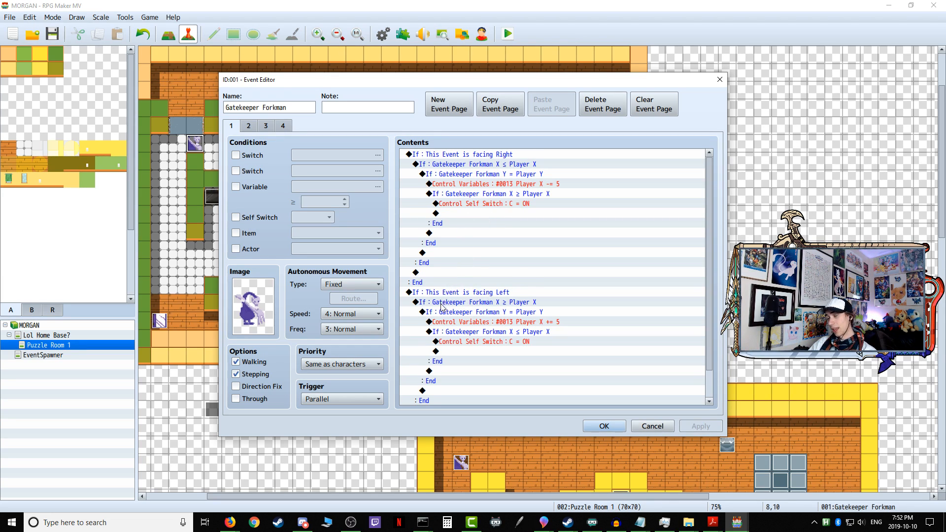
{"action": "scroll", "coordinate": [442, 306], "scroll_direction": "down", "scroll_amount": 1}
{"action": "double_click", "coordinate": [430, 400]}
{"action": "left_click", "coordinate": [505, 159]}
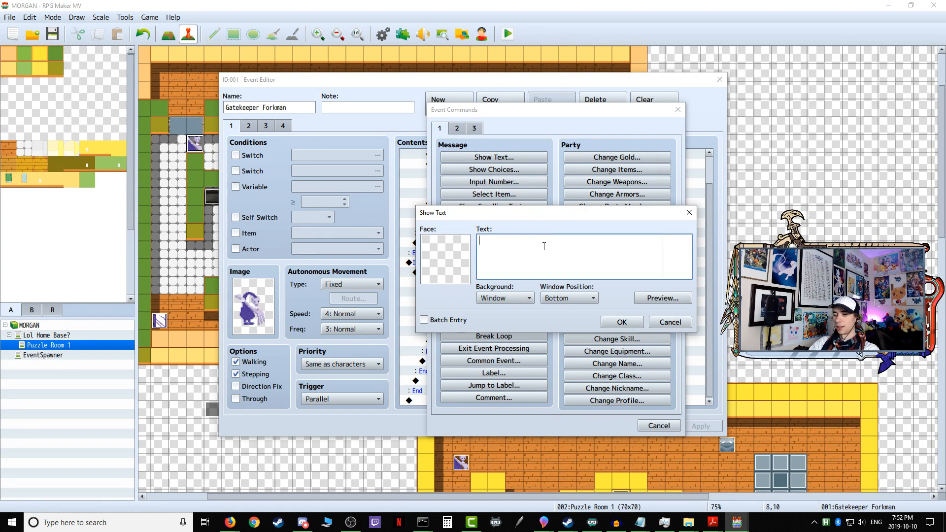
{"action": "left_click", "coordinate": [642, 323]}
{"action": "left_click", "coordinate": [604, 427]}
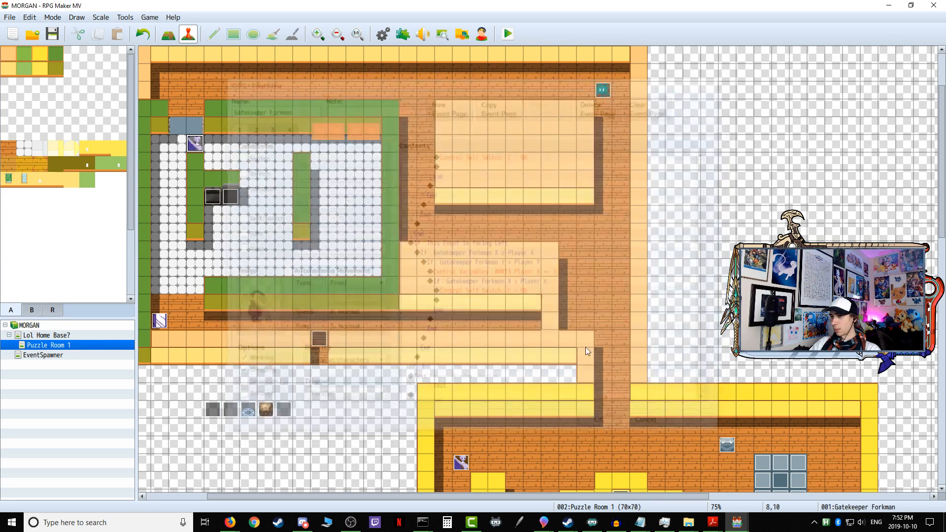
Step: Save and playtest the test message by taking the player into Puzzle Room 1 and up to the kitchen, and end the playtest
{"action": "left_click", "coordinate": [507, 35]}
{"action": "left_click", "coordinate": [431, 277]}
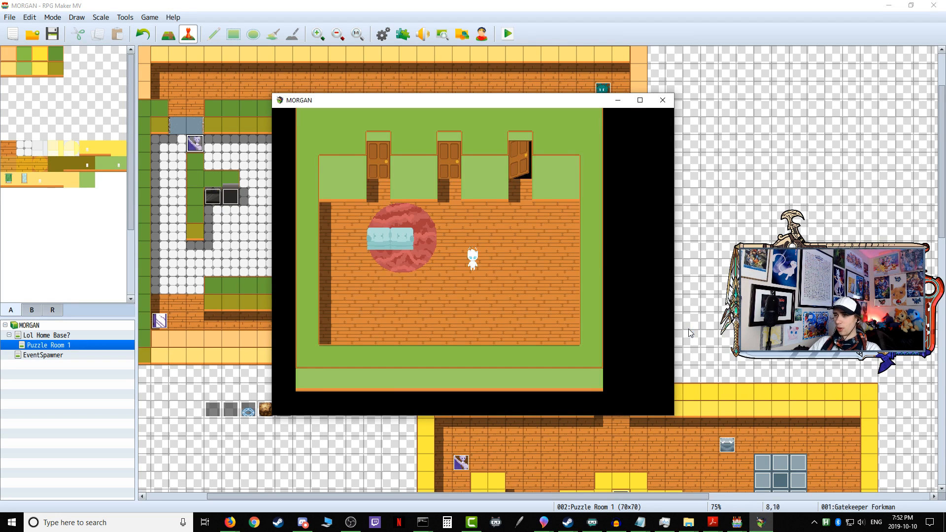
{"action": "key", "text": "Up"}
{"action": "key", "text": "Return"}
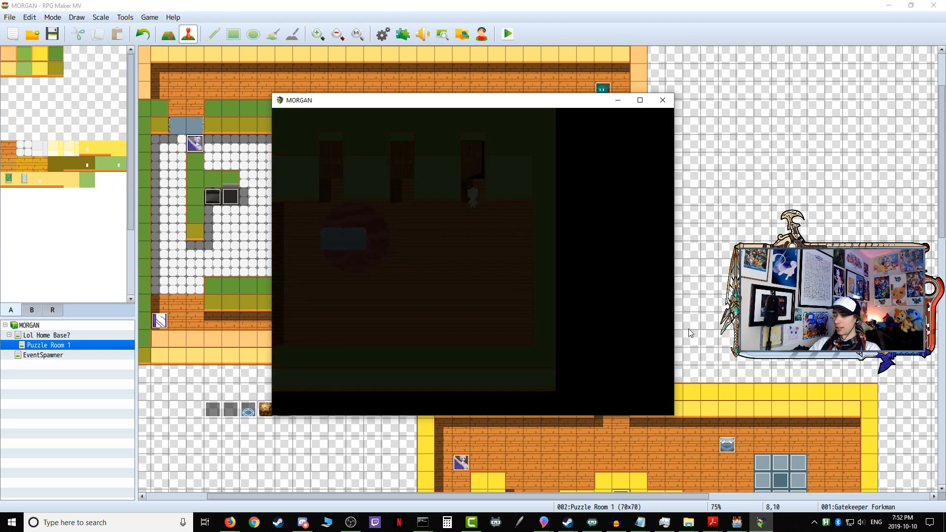
{"action": "key", "text": "Return"}
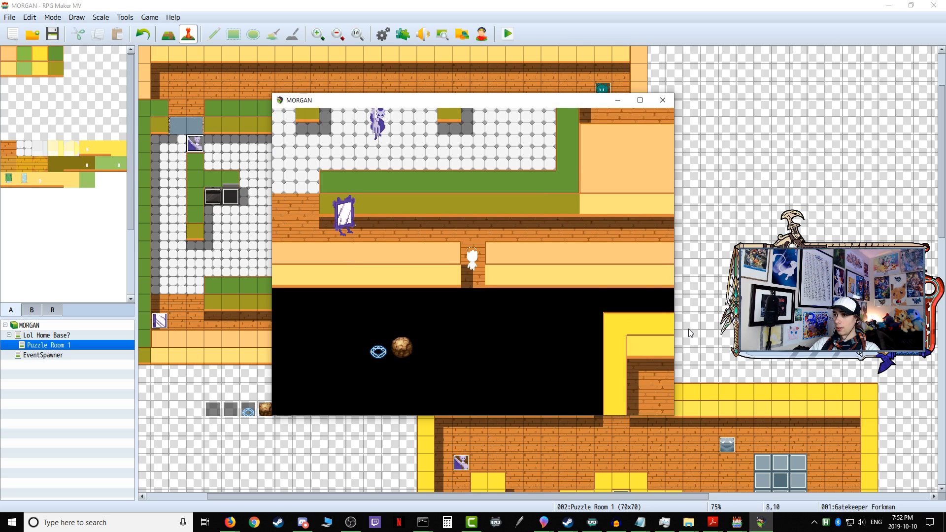
{"action": "key", "text": "Return"}
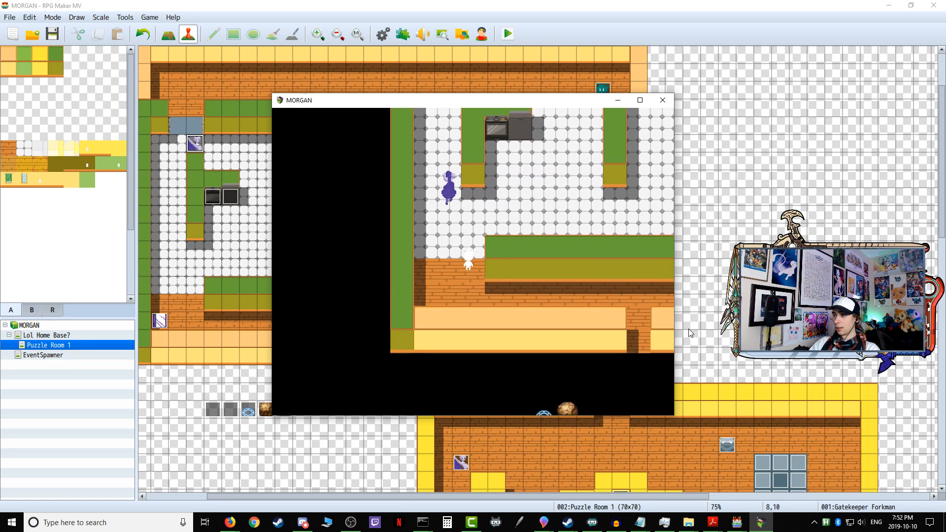
{"action": "left_click", "coordinate": [662, 100]}
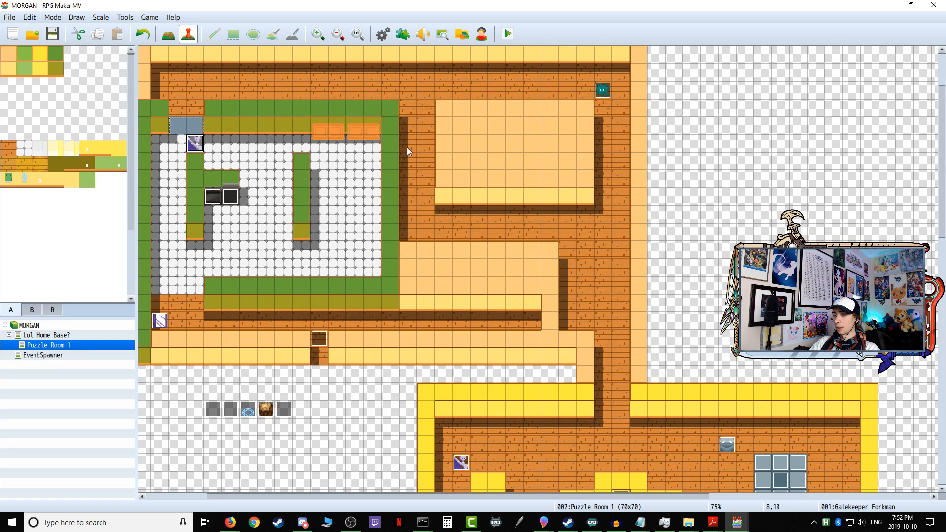
Step: Delete the "Test" Show Text command from the end of the Gatekeeper Forkman's page 1
{"action": "double_click", "coordinate": [202, 150]}
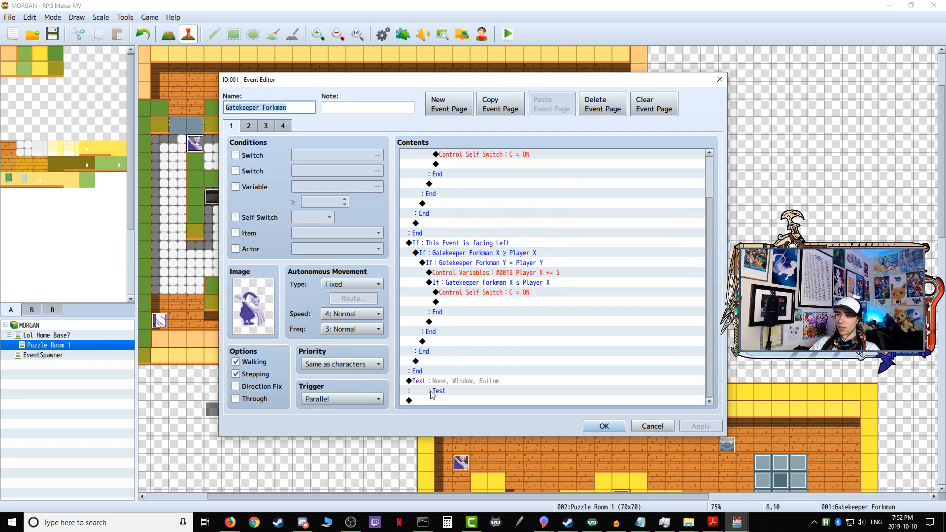
{"action": "right_click", "coordinate": [431, 393]}
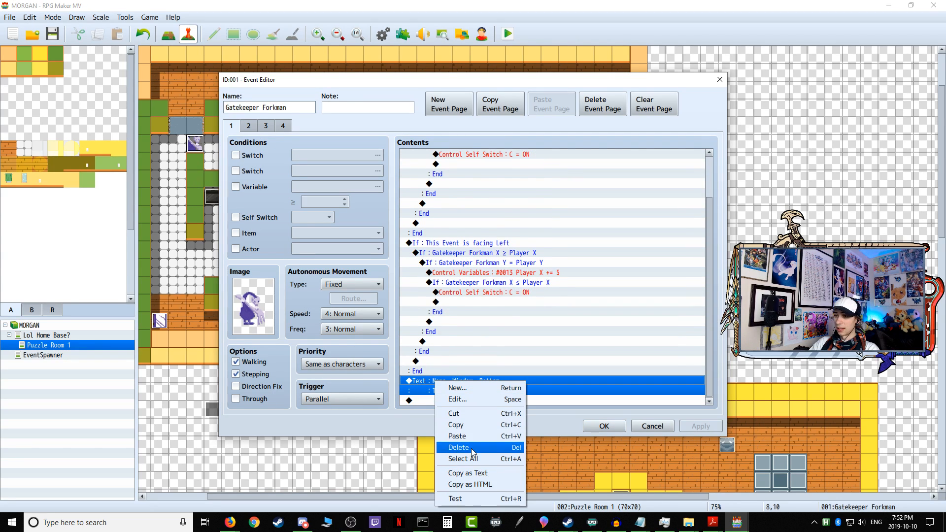
{"action": "left_click", "coordinate": [460, 448]}
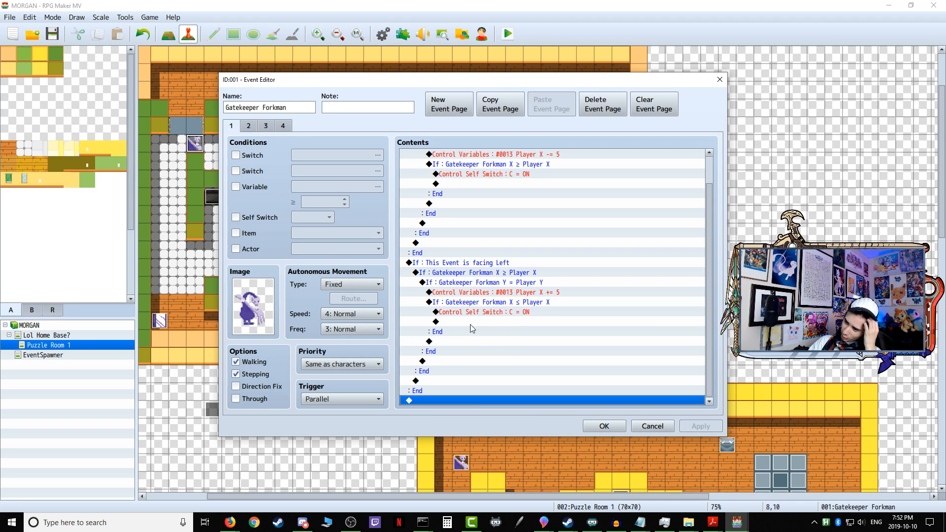
Step: Review the Gatekeeper Forkman's four event pages, examining page 1's facing-Right branch and its self switch C command
{"action": "left_click", "coordinate": [249, 127]}
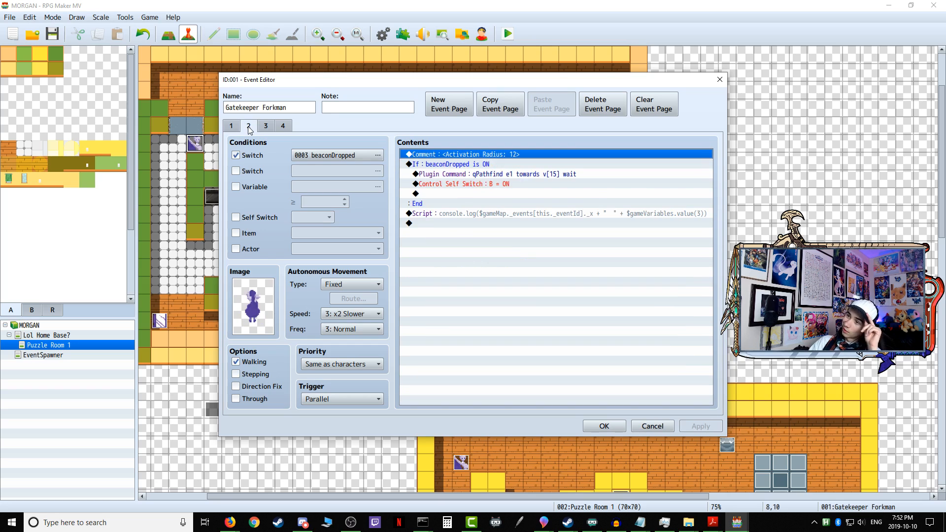
{"action": "left_click", "coordinate": [266, 126]}
{"action": "left_click", "coordinate": [279, 127]}
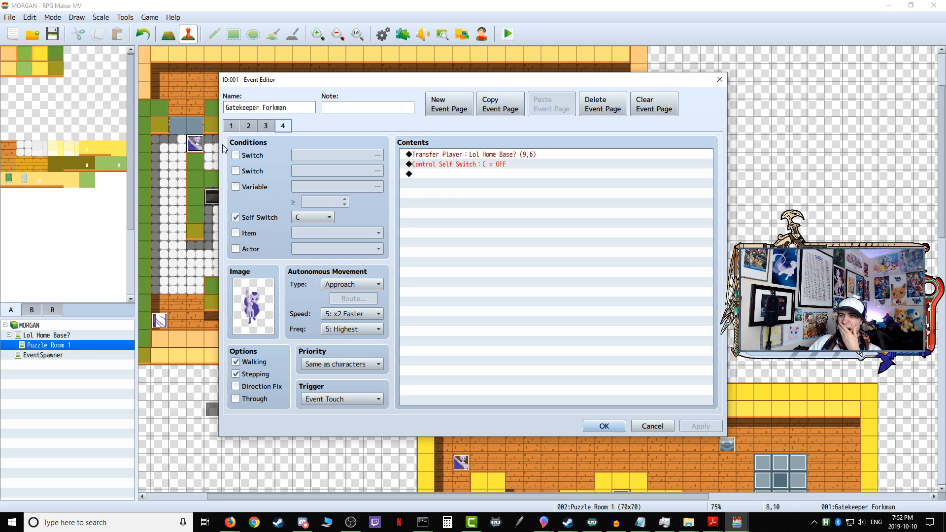
{"action": "left_click", "coordinate": [229, 128]}
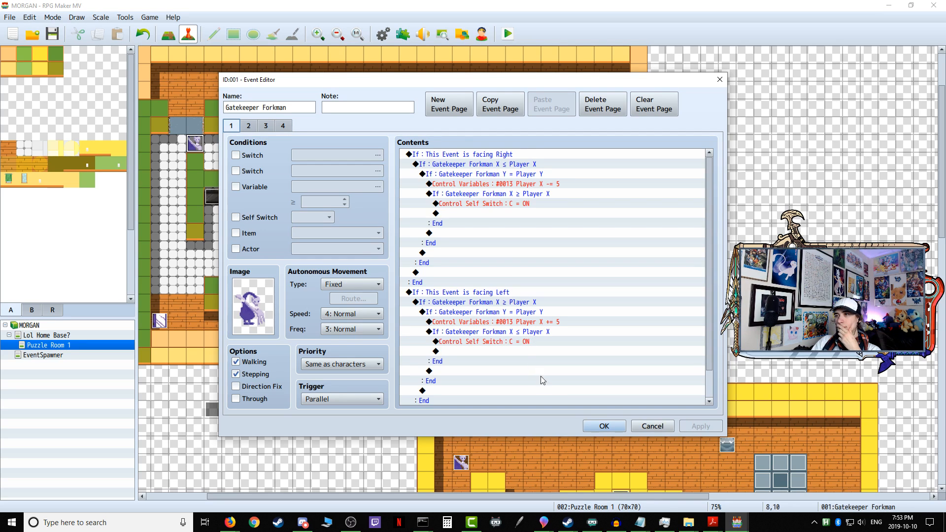
{"action": "left_click_drag", "start_coordinate": [455, 84], "coordinate": [582, 75]}
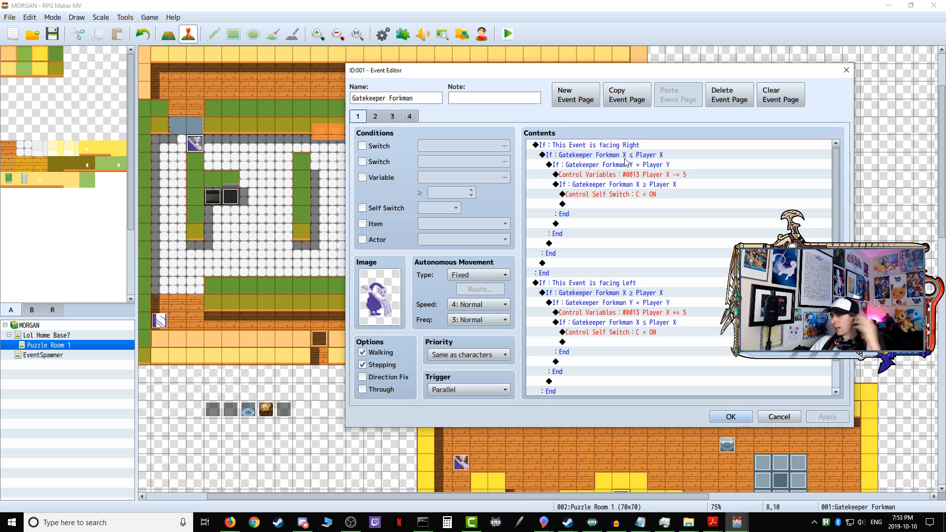
{"action": "left_click", "coordinate": [655, 196]}
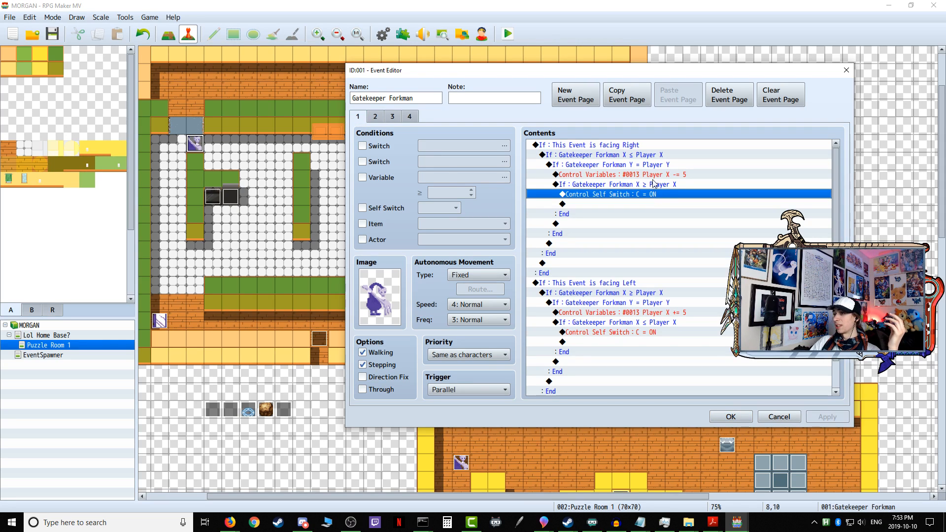
{"action": "left_click", "coordinate": [646, 165]}
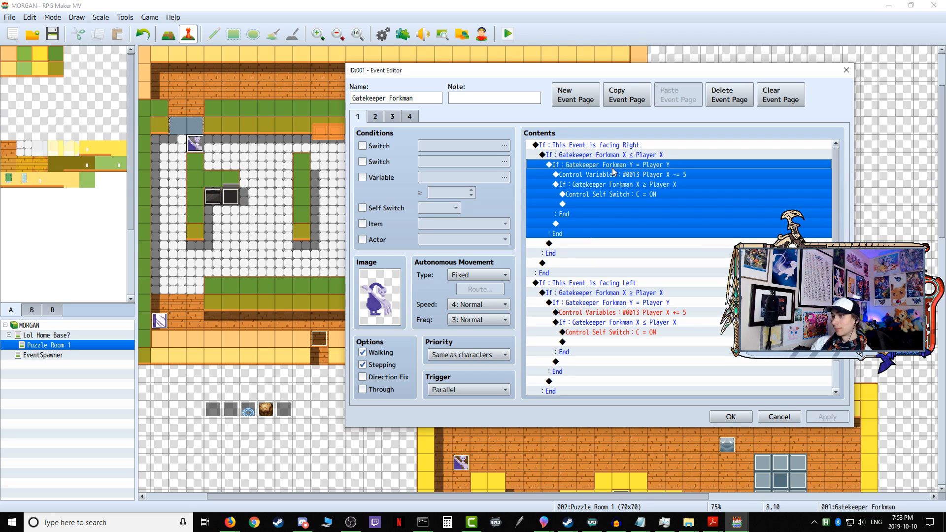
{"action": "left_click", "coordinate": [408, 117]}
{"action": "left_click", "coordinate": [355, 120]}
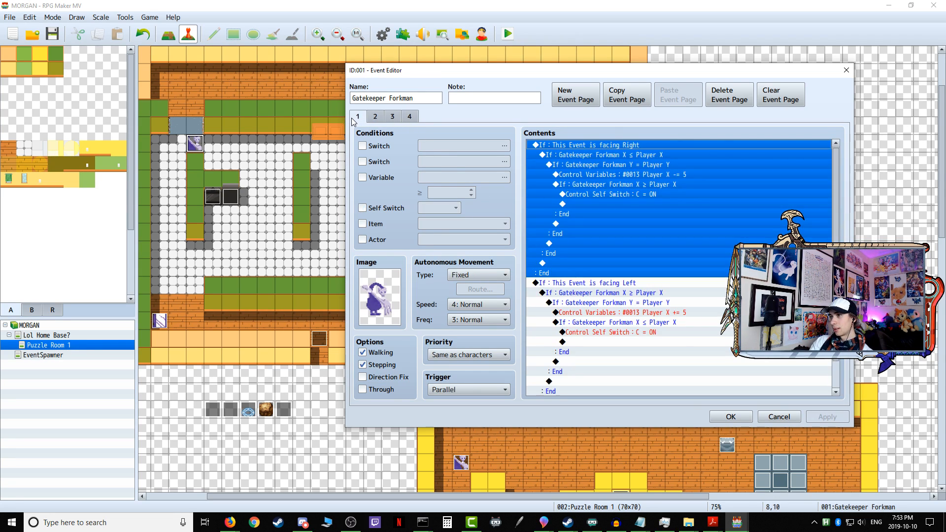
Step: Cut the whole "This Event is facing Right" branch from the Gatekeeper Forkman's page 1 and confirm the event
{"action": "left_click", "coordinate": [609, 285]}
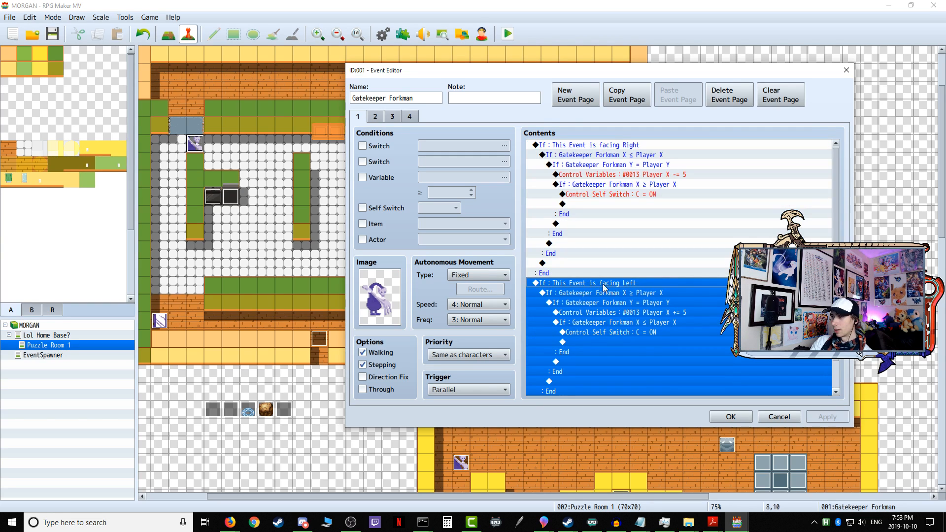
{"action": "right_click", "coordinate": [597, 286]}
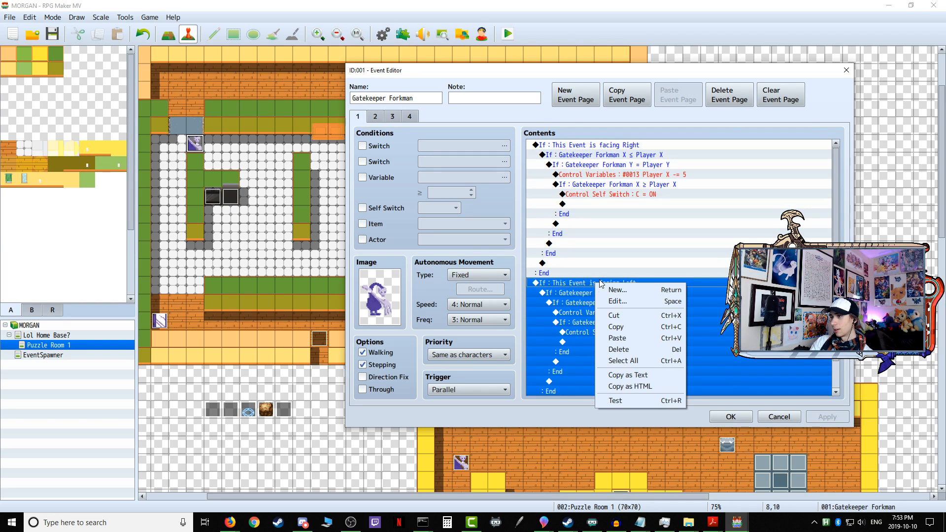
{"action": "left_click", "coordinate": [591, 145]}
{"action": "right_click", "coordinate": [594, 146]}
{"action": "left_click", "coordinate": [616, 180]}
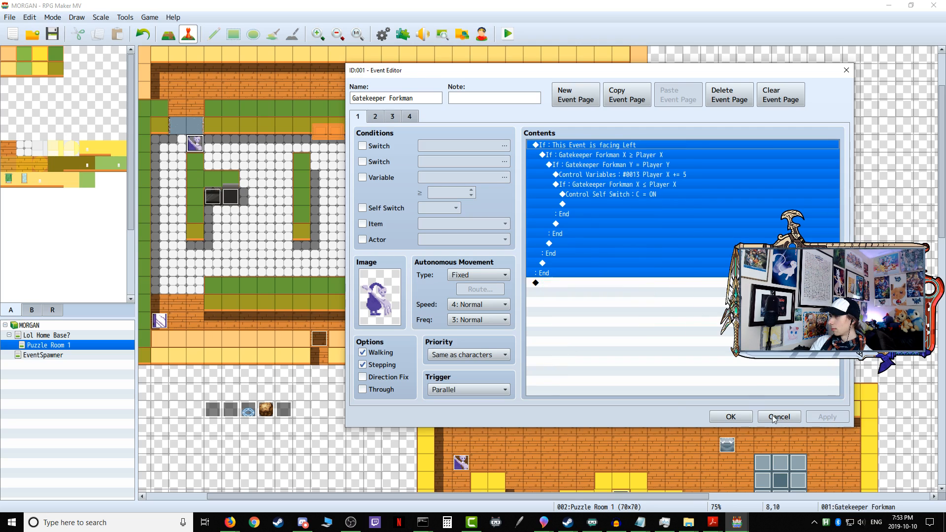
{"action": "left_click", "coordinate": [747, 418]}
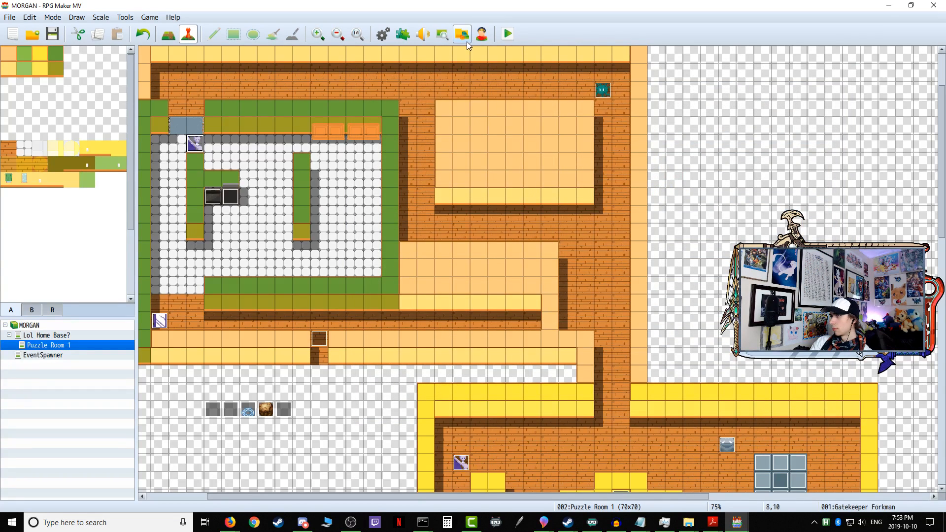
Step: Save and playtest the left-facing-only detection, taking the player into Puzzle Room 1 and up into the kitchen
{"action": "left_click", "coordinate": [507, 33]}
{"action": "left_click", "coordinate": [474, 268]}
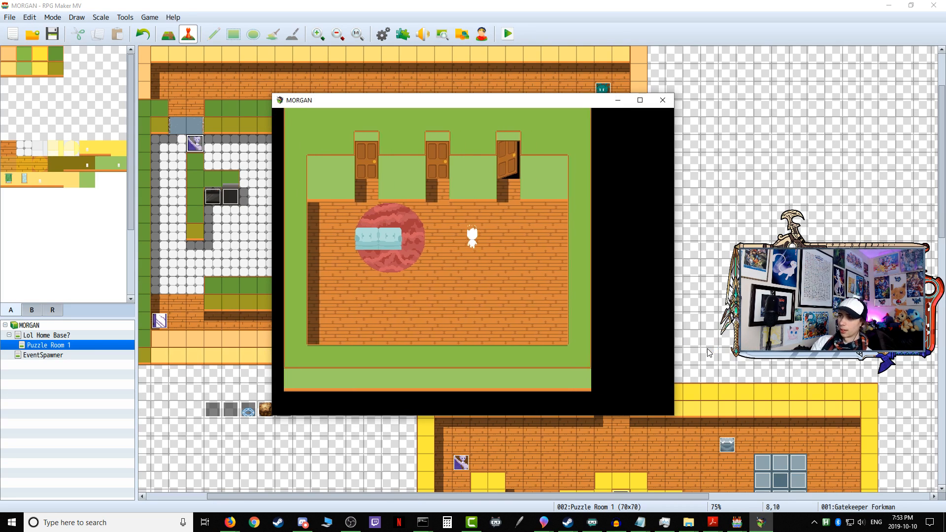
{"action": "key", "text": "Return"}
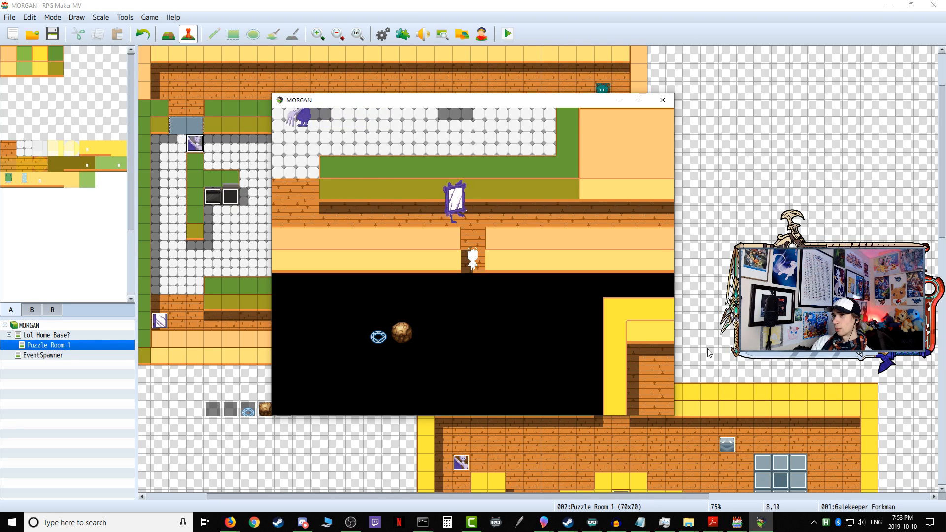
{"action": "key", "text": "Up"}
{"action": "key", "text": "Return"}
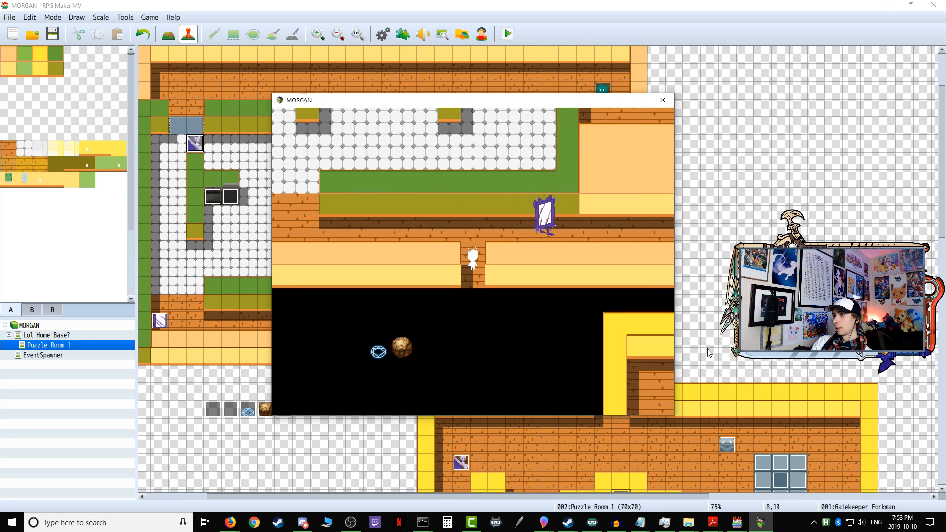
{"action": "key", "text": "Up"}
{"action": "key", "text": "Left"}
{"action": "key", "text": "Left"}
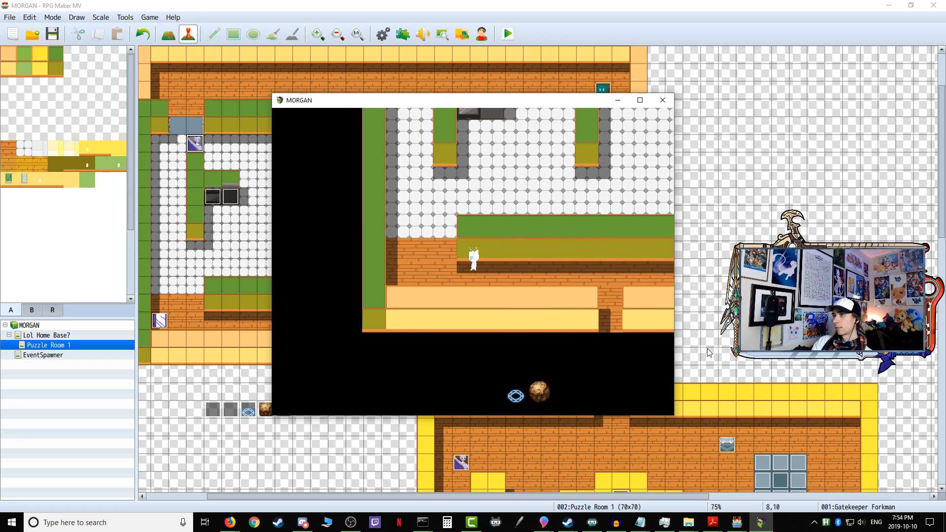
{"action": "key", "text": "Up"}
{"action": "key", "text": "Up"}
{"action": "key", "text": "Up"}
{"action": "key", "text": "Up"}
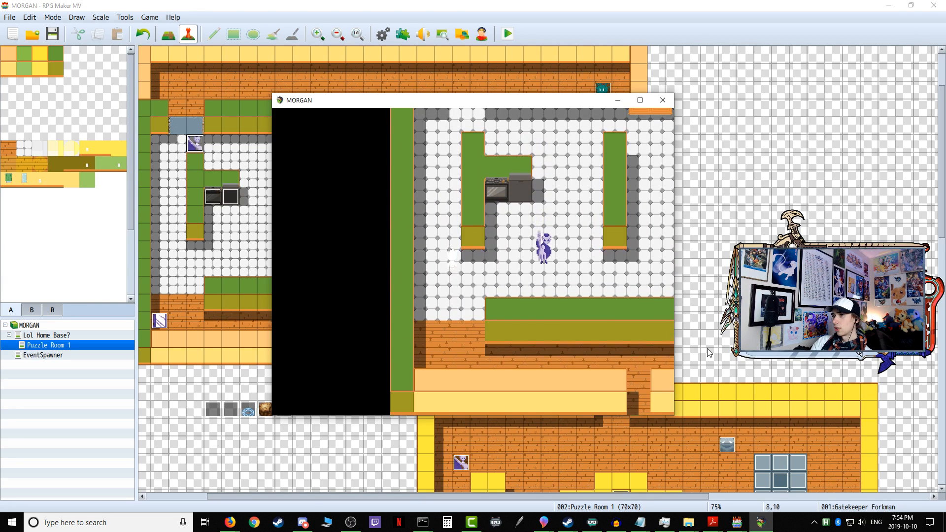
Step: Move the player around the Gatekeeper Forkman in the kitchen to test its detection from different sides
{"action": "key", "text": "Down"}
{"action": "key", "text": "Right"}
{"action": "key", "text": "Up"}
{"action": "key", "text": "Left"}
{"action": "key", "text": "Down"}
{"action": "key", "text": "Right"}
{"action": "key", "text": "Up"}
{"action": "key", "text": "Right"}
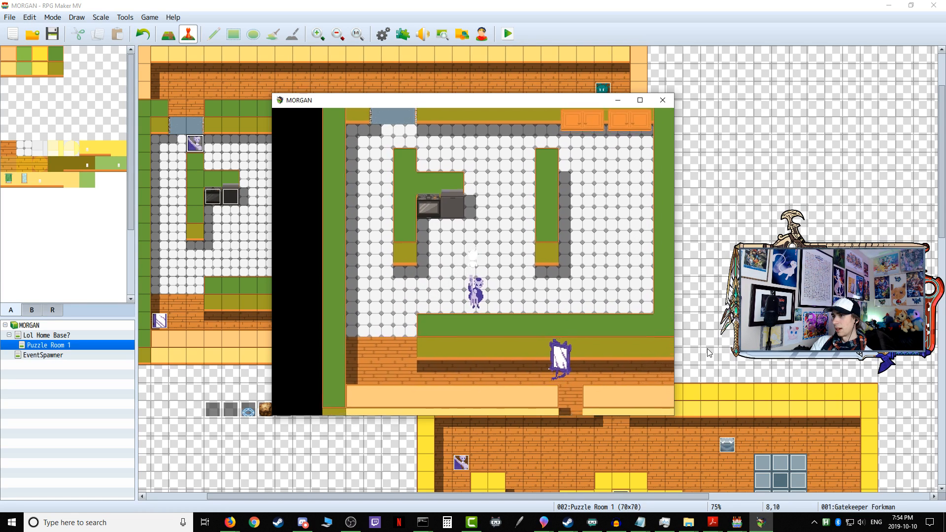
{"action": "key", "text": "Down"}
{"action": "key", "text": "Left"}
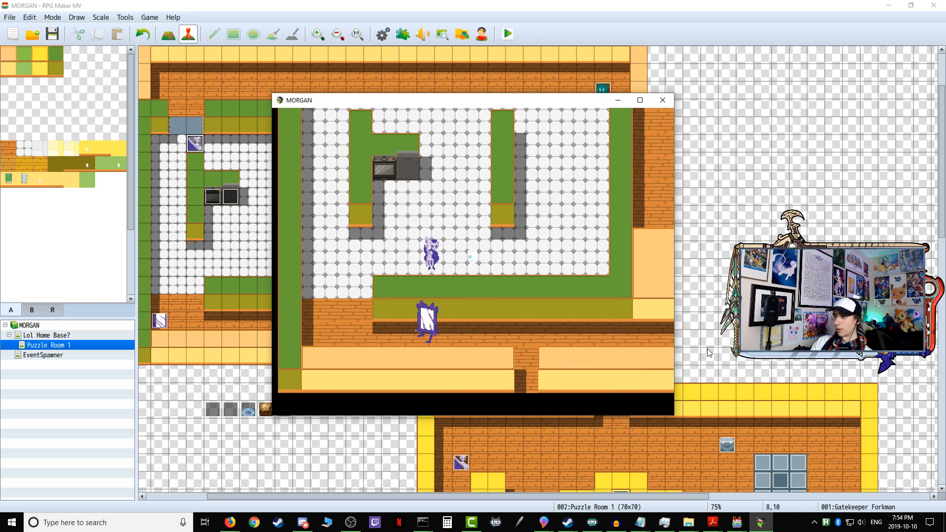
{"action": "key", "text": "Up"}
{"action": "key", "text": "Left"}
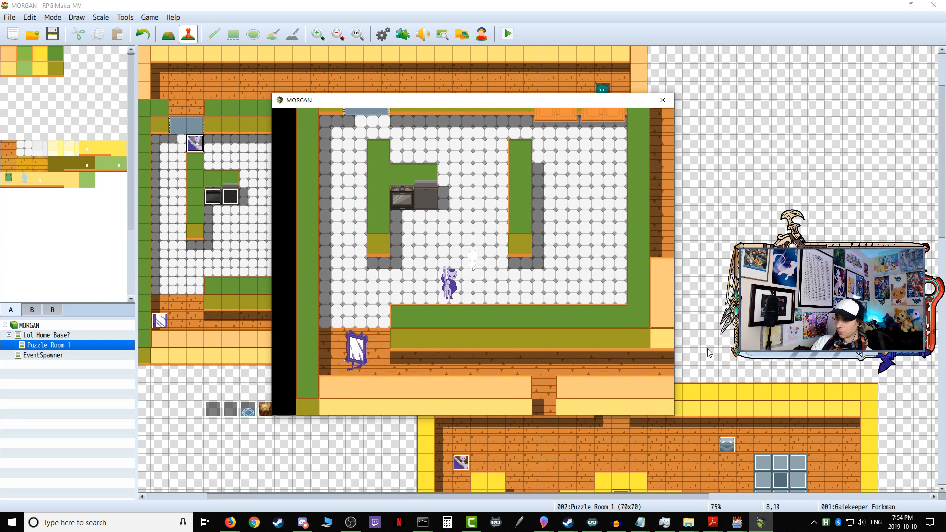
{"action": "key", "text": "Down"}
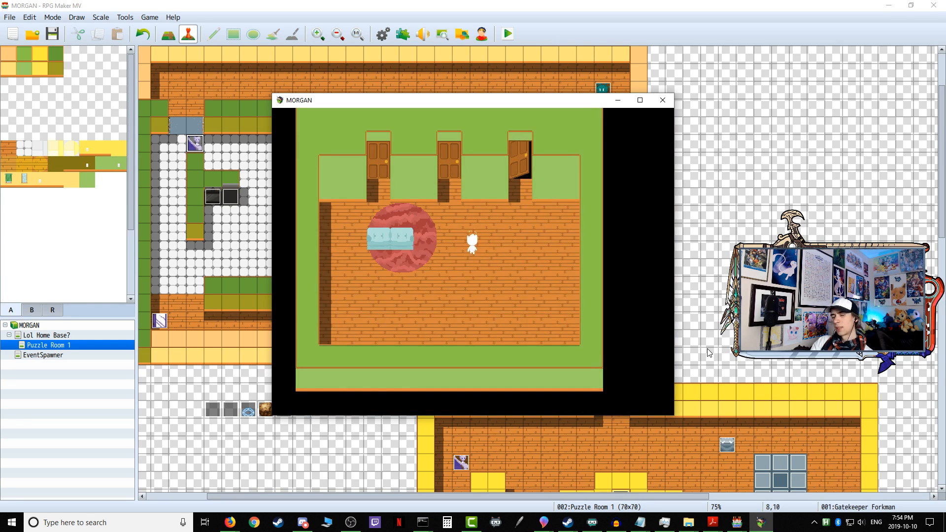
Step: Re-enter Puzzle Room 1 from the home base and walk the player along the corridor to the kitchen entrance
{"action": "key", "text": "Return"}
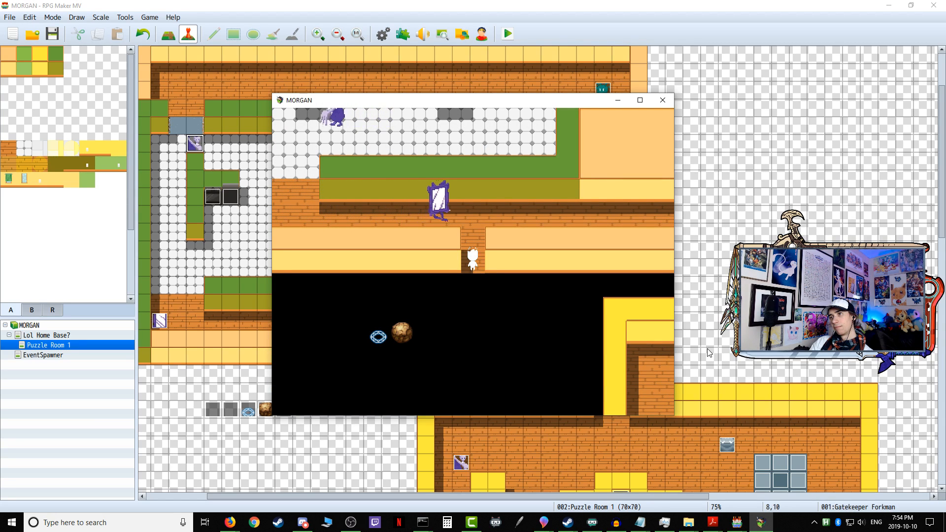
{"action": "key", "text": "Up"}
{"action": "key", "text": "Up"}
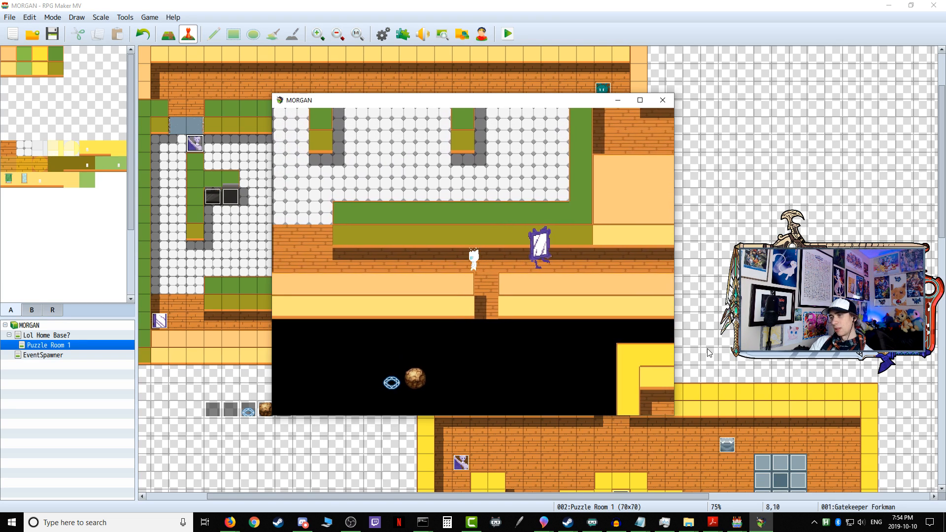
{"action": "key", "text": "Left"}
{"action": "key", "text": "Left"}
{"action": "key", "text": "Left"}
{"action": "key", "text": "Left"}
{"action": "key", "text": "Left"}
{"action": "key", "text": "Left"}
{"action": "key", "text": "Left"}
{"action": "key", "text": "Up"}
{"action": "key", "text": "Up"}
{"action": "key", "text": "Up"}
{"action": "key", "text": "Up"}
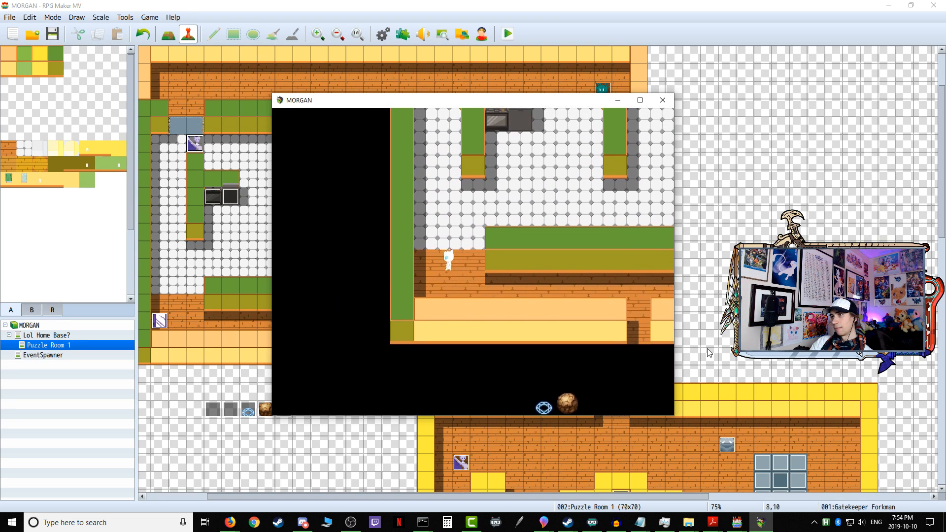
Step: Walk the player up through the kitchen to test the Gatekeeper Forkman's detection again, and close the playtest
{"action": "key", "text": "Up"}
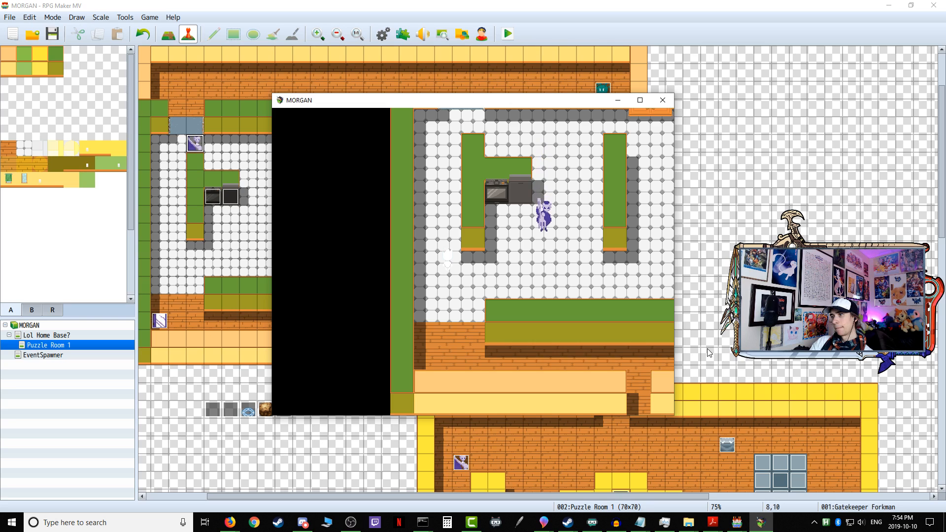
{"action": "key", "text": "Down"}
{"action": "key", "text": "Up"}
{"action": "key", "text": "Up"}
{"action": "key", "text": "Up"}
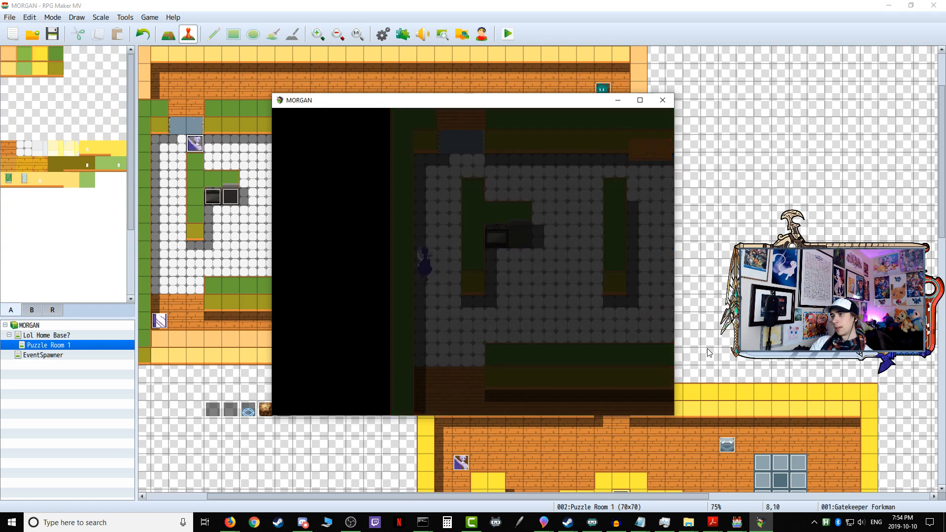
{"action": "left_click", "coordinate": [663, 100]}
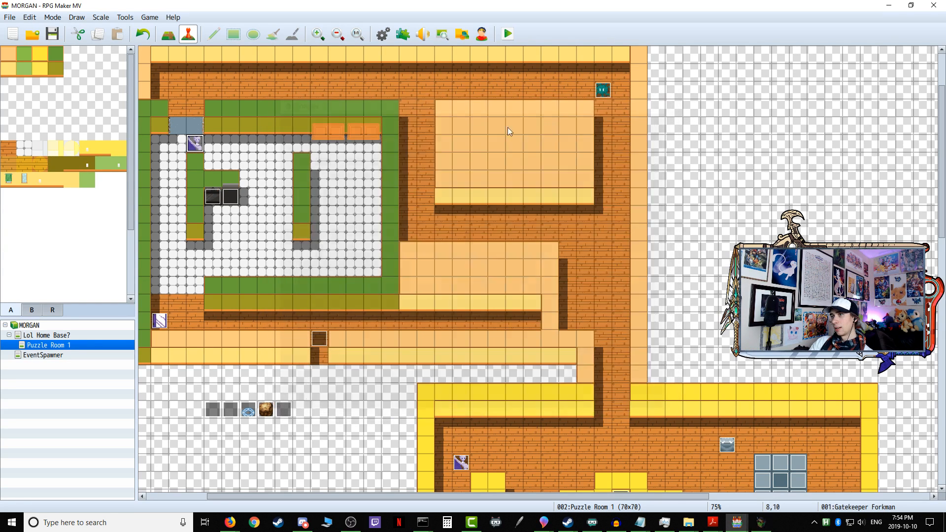
Step: Paste the facing-Right branch below the facing-Left branch on the Gatekeeper Forkman's page 1, and apply and confirm the event
{"action": "double_click", "coordinate": [195, 143]}
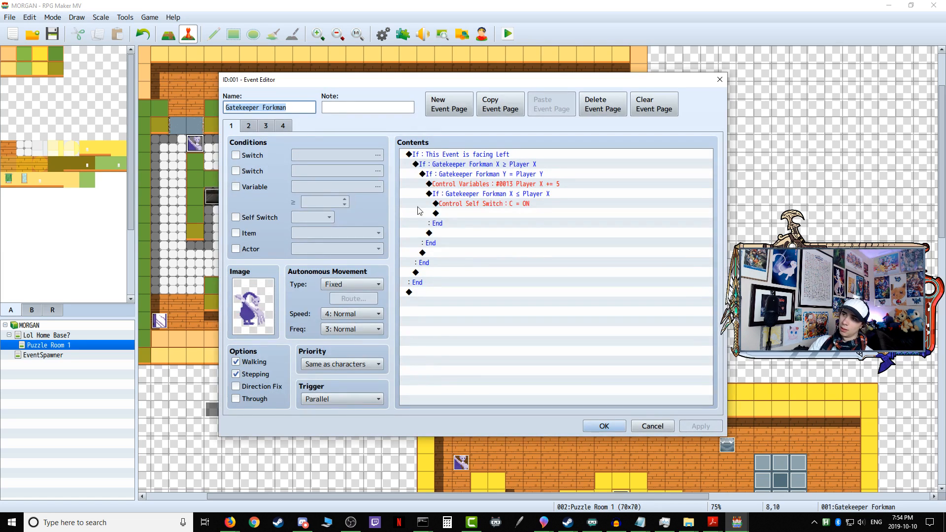
{"action": "right_click", "coordinate": [417, 294]}
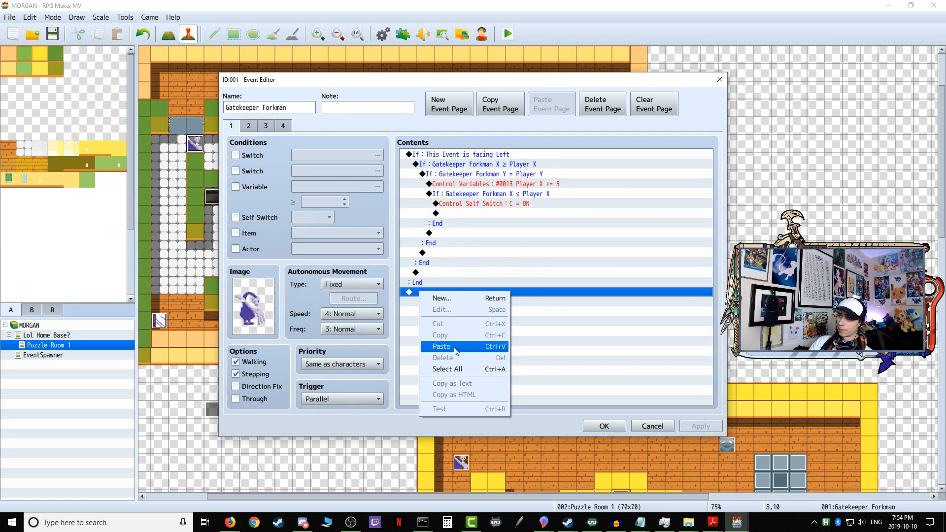
{"action": "left_click", "coordinate": [454, 347]}
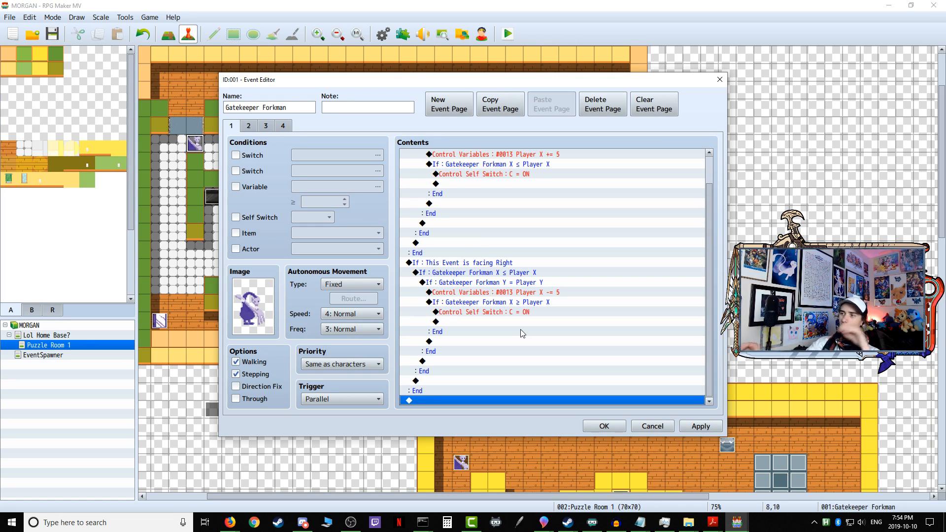
{"action": "left_click", "coordinate": [566, 296]}
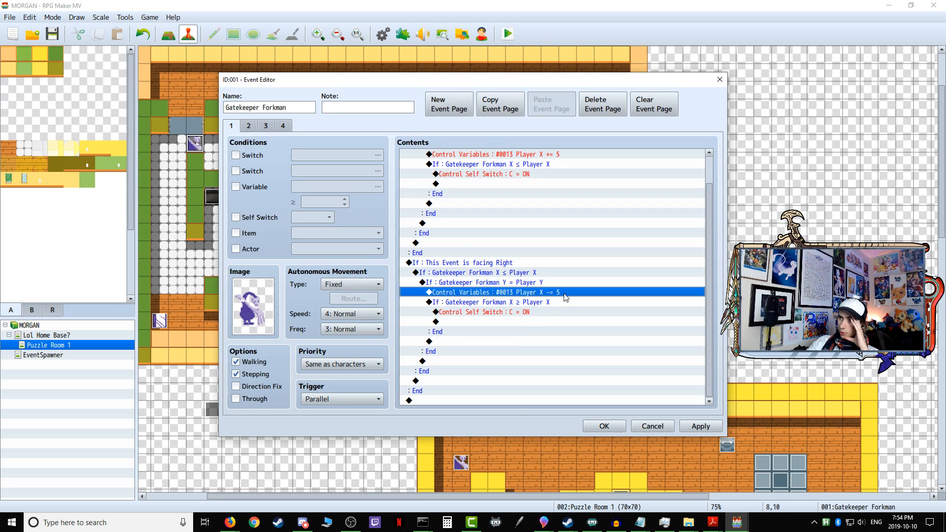
{"action": "scroll", "coordinate": [562, 298], "scroll_direction": "up", "scroll_amount": 1}
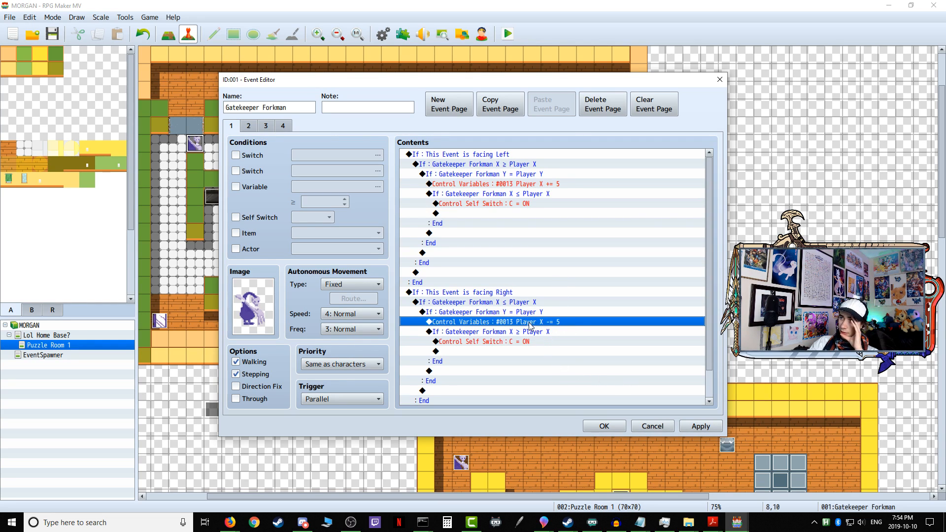
{"action": "left_click", "coordinate": [700, 426]}
{"action": "left_click", "coordinate": [605, 426]}
Step: Review the facing-Right and facing-Left branches on Sentry Mirrorboy's page 1 for comparison with the Gatekeeper Forkman
{"action": "left_click", "coordinate": [159, 322]}
{"action": "double_click", "coordinate": [159, 322]}
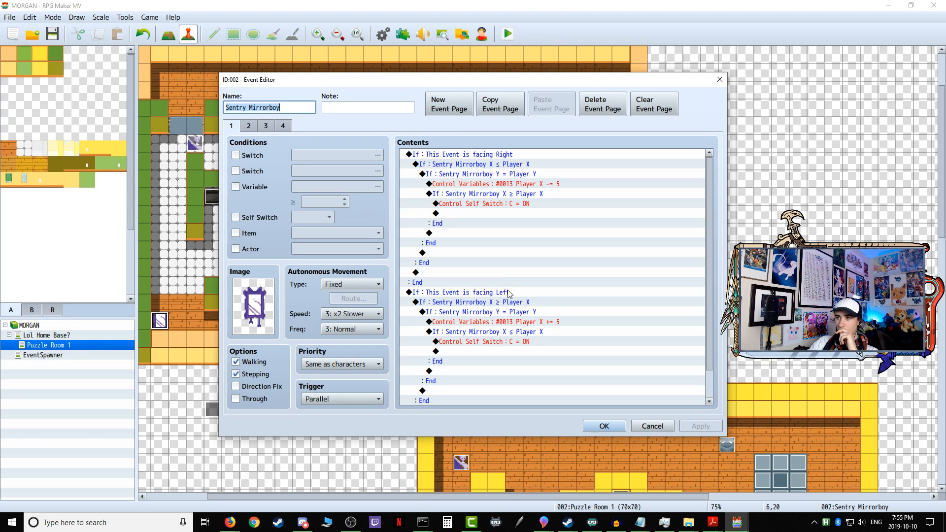
{"action": "left_click", "coordinate": [647, 426]}
{"action": "double_click", "coordinate": [195, 145]}
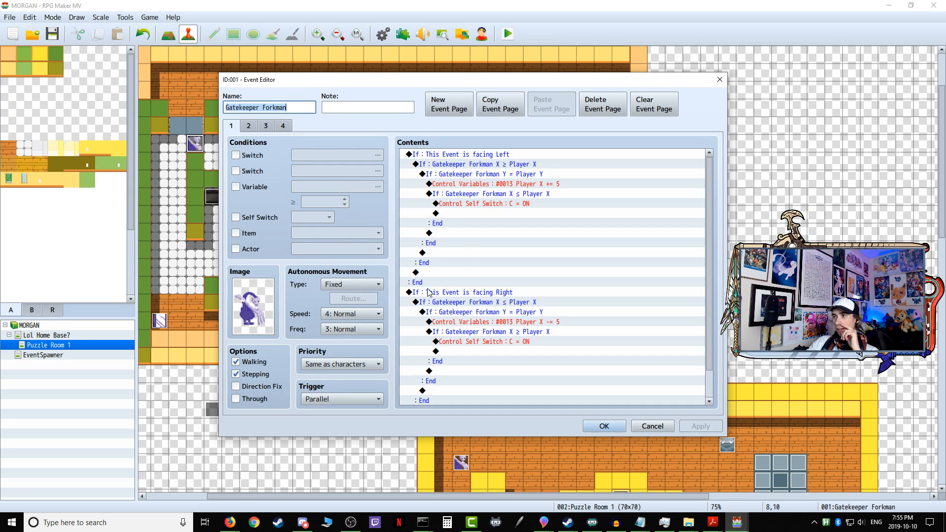
{"action": "left_click", "coordinate": [423, 291]}
{"action": "right_click", "coordinate": [423, 291]}
{"action": "left_click", "coordinate": [432, 297]}
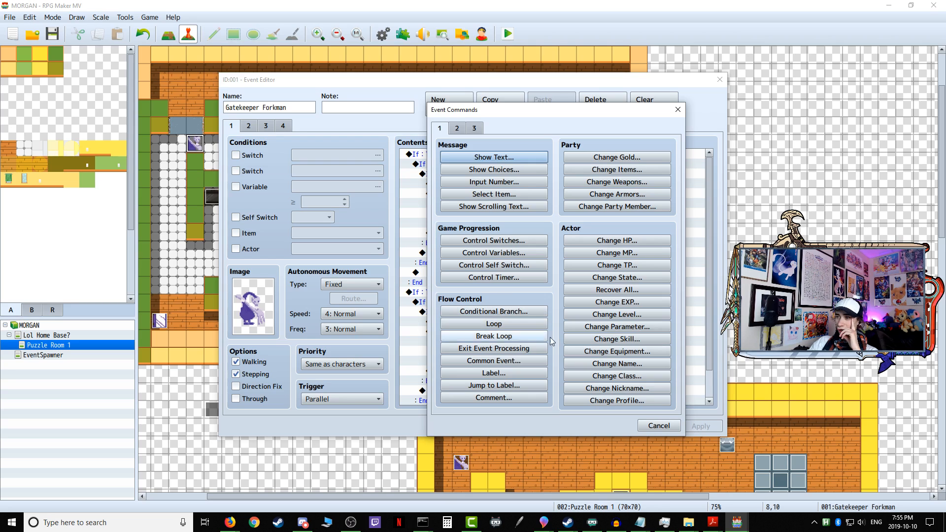
{"action": "left_click", "coordinate": [661, 426]}
{"action": "left_click", "coordinate": [647, 427]}
Step: Find the command setting variable #0013 Player X to the player's Map X in the Variable Continuous Setup event and copy it
{"action": "double_click", "coordinate": [285, 411]}
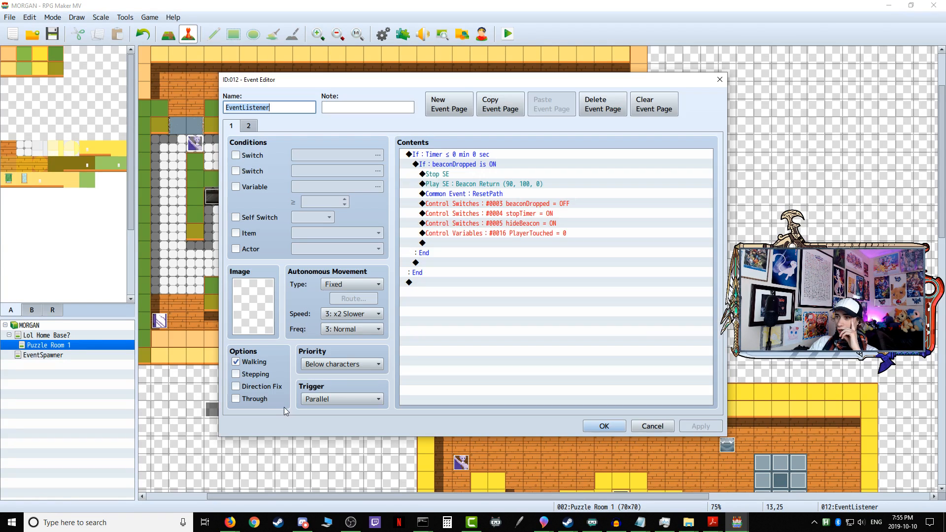
{"action": "left_click", "coordinate": [653, 426]}
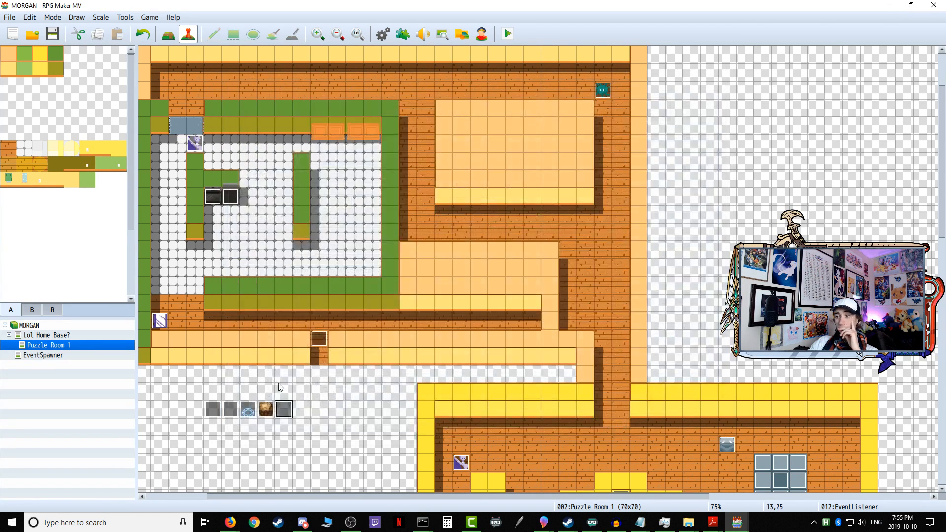
{"action": "double_click", "coordinate": [231, 409]}
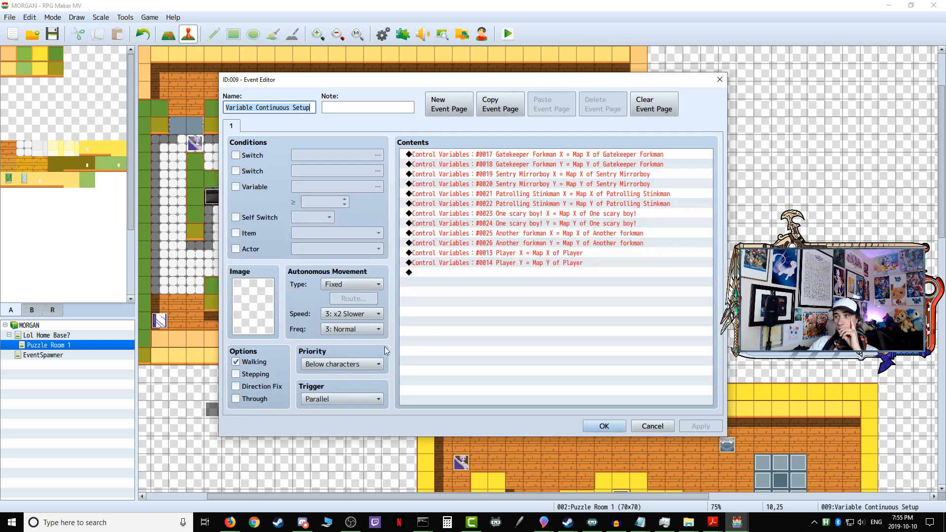
{"action": "left_click", "coordinate": [519, 257]}
{"action": "right_click", "coordinate": [501, 253]}
{"action": "left_click", "coordinate": [523, 297]}
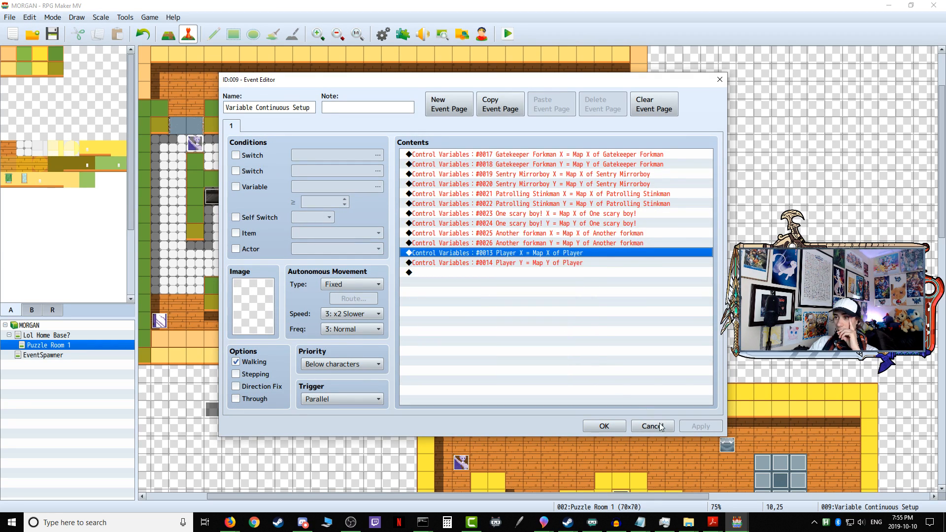
{"action": "left_click", "coordinate": [615, 428]}
Step: Paste the Player X = Map X of Player command between Sentry Mirrorboy's facing-Right and facing-Left branches, and apply and confirm the event
{"action": "double_click", "coordinate": [160, 321]}
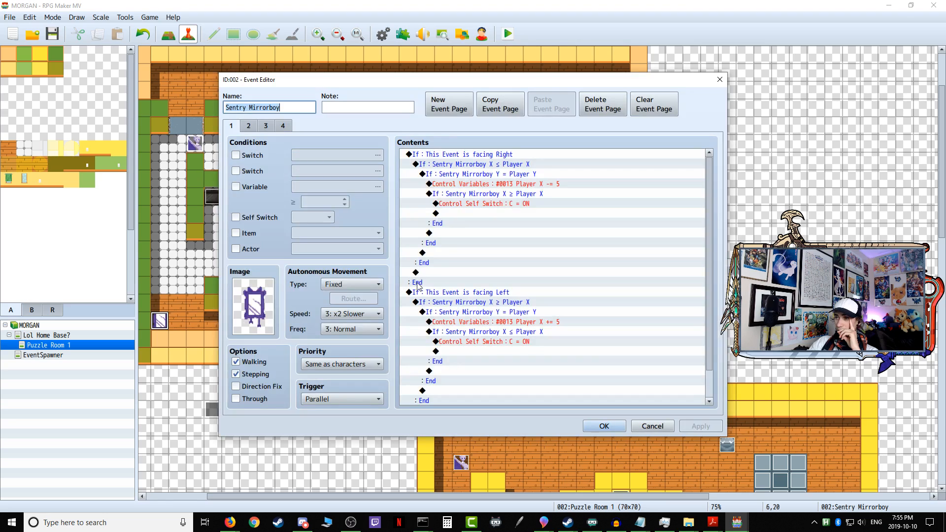
{"action": "left_click", "coordinate": [435, 292]}
{"action": "right_click", "coordinate": [435, 292]}
{"action": "left_click", "coordinate": [460, 346]}
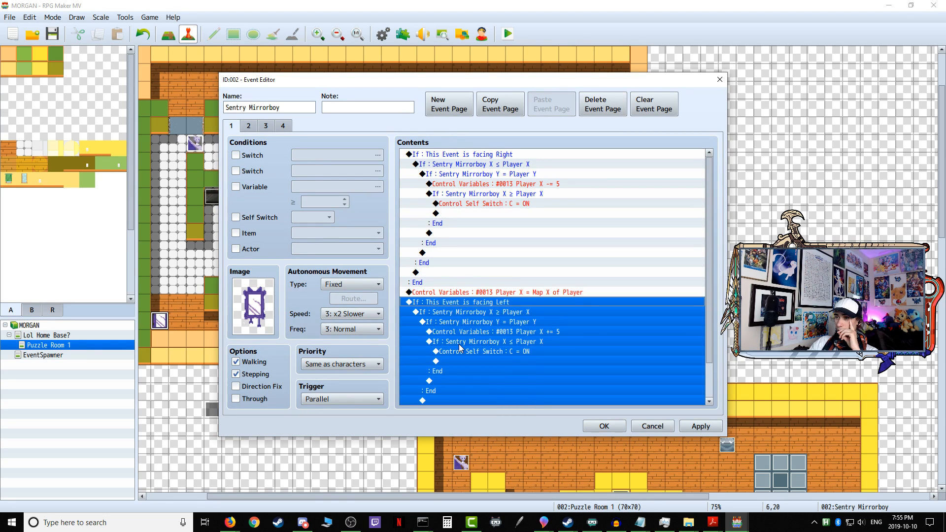
{"action": "left_click", "coordinate": [559, 185]}
{"action": "left_click", "coordinate": [553, 333]}
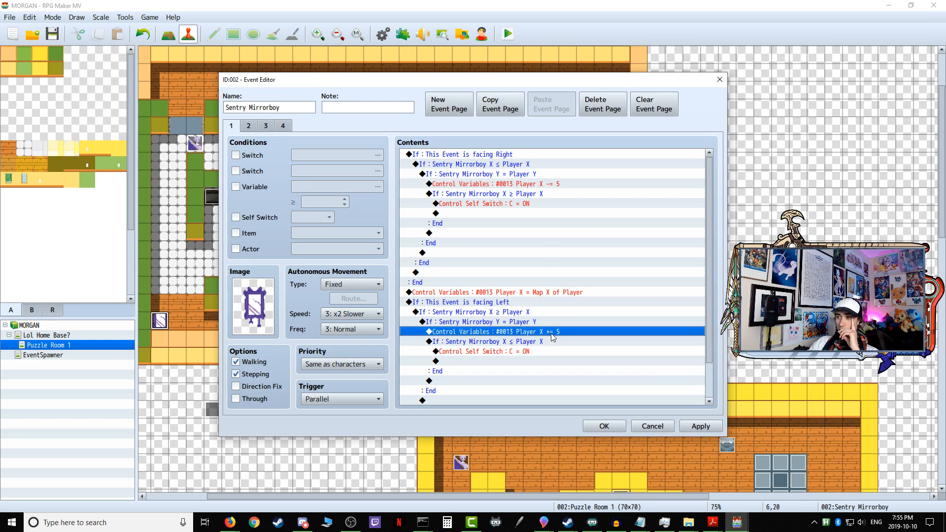
{"action": "left_click", "coordinate": [552, 292]}
{"action": "left_click", "coordinate": [555, 330]}
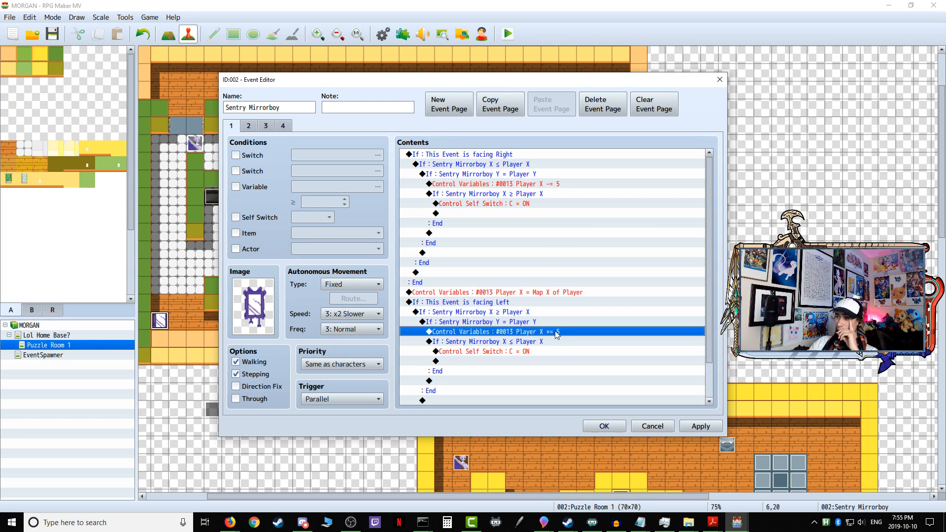
{"action": "scroll", "coordinate": [555, 332], "scroll_direction": "down", "scroll_amount": 2}
{"action": "left_click", "coordinate": [691, 426]}
{"action": "left_click", "coordinate": [602, 419]}
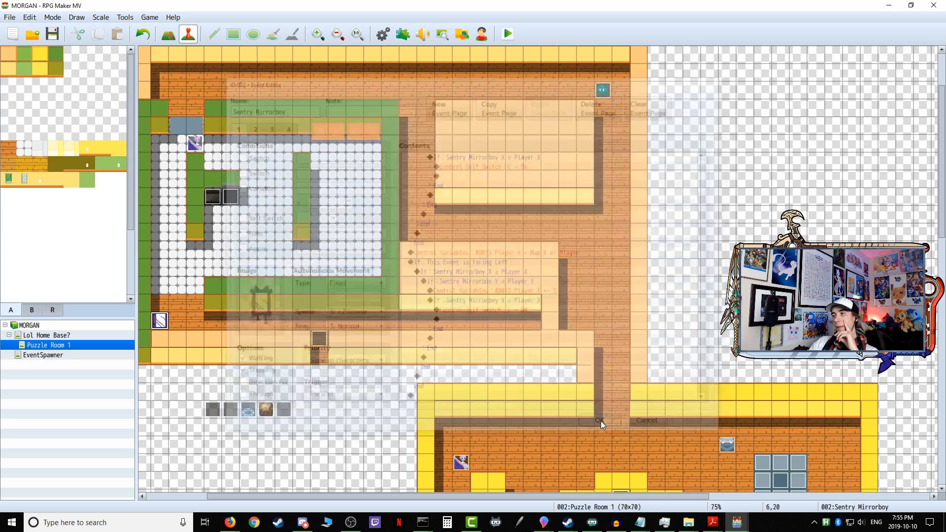
Step: Paste the Player X = Map X of Player command between the Gatekeeper Forkman's two facing branches, apply and confirm, and recheck the event
{"action": "double_click", "coordinate": [196, 143]}
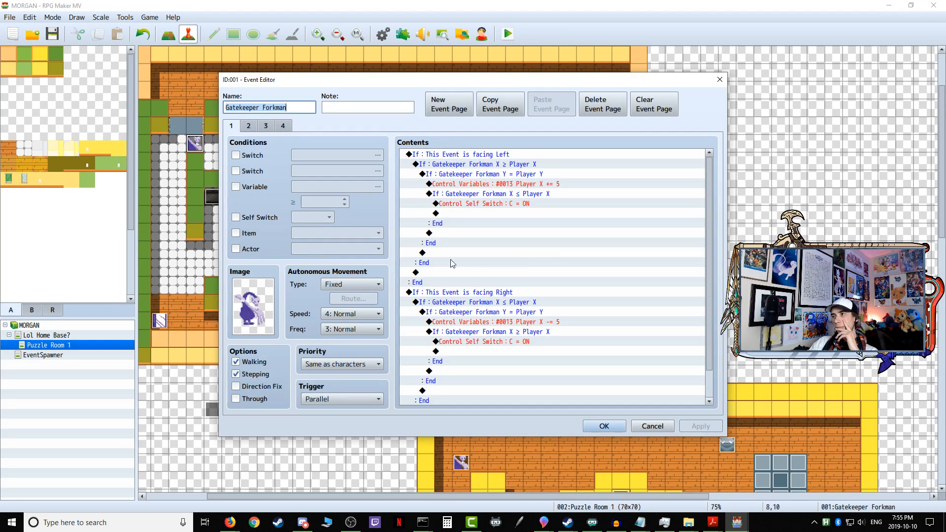
{"action": "right_click", "coordinate": [436, 292]}
{"action": "left_click", "coordinate": [474, 344]}
{"action": "scroll", "coordinate": [504, 334], "scroll_direction": "down", "scroll_amount": 2}
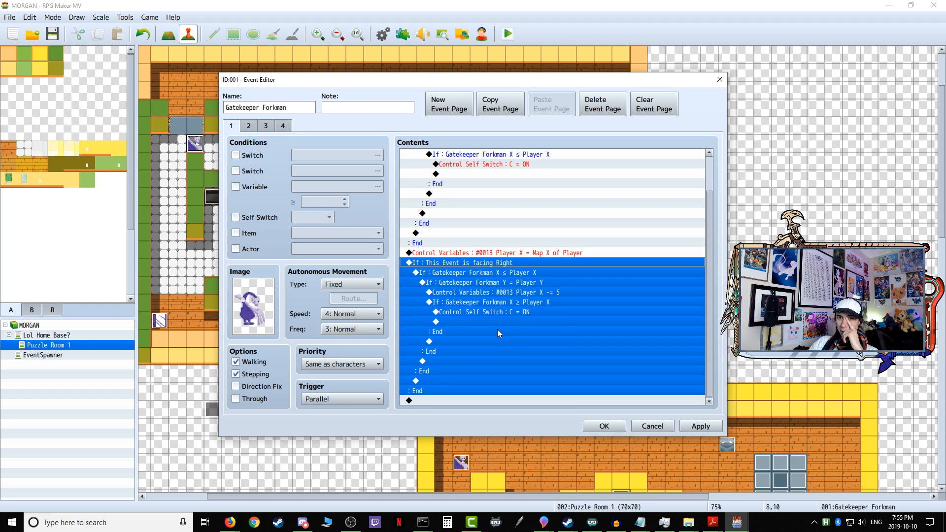
{"action": "left_click", "coordinate": [693, 425]}
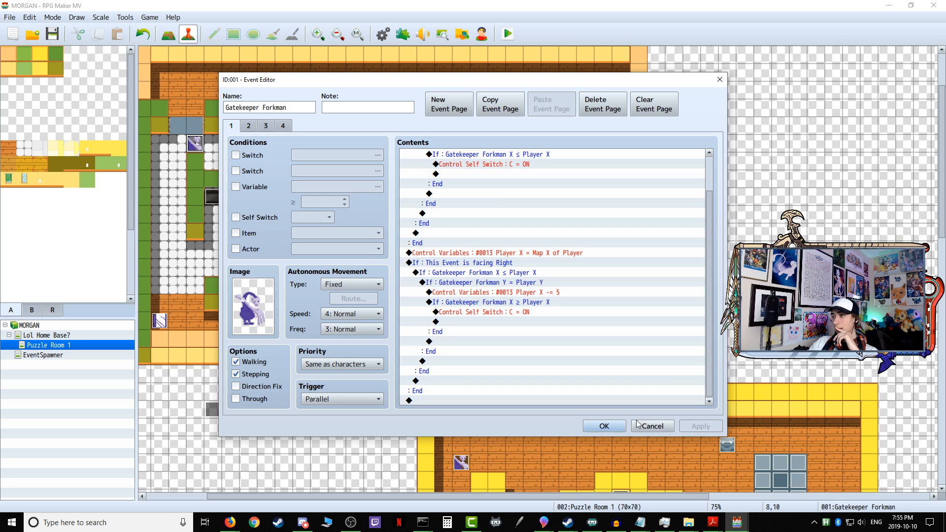
{"action": "left_click", "coordinate": [624, 425]}
{"action": "double_click", "coordinate": [197, 144]}
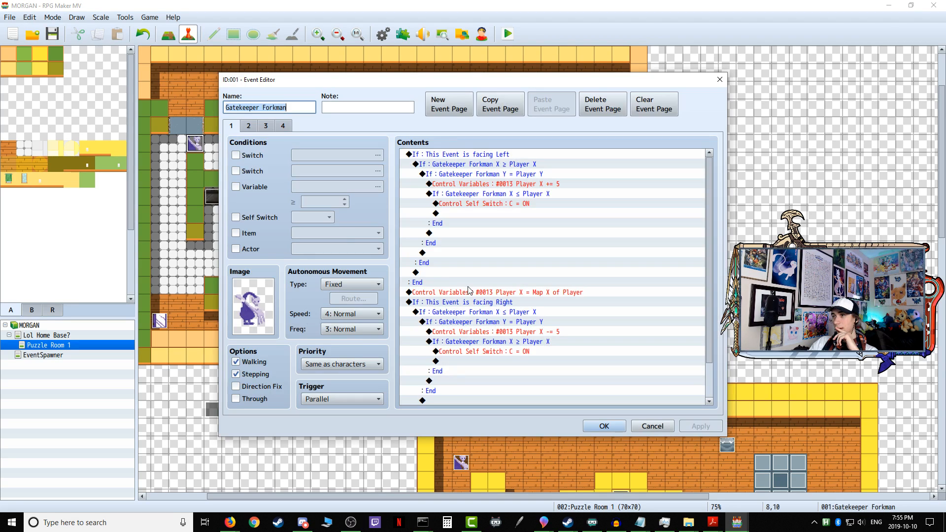
{"action": "left_click", "coordinate": [650, 426]}
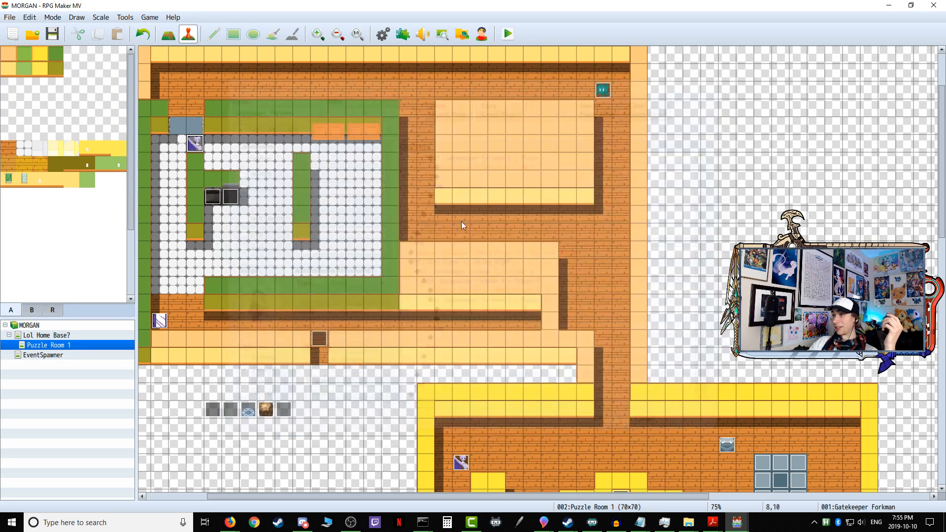
Step: Playtest the game by taking the player through Puzzle Room 1 into the kitchen to test the Gatekeeper Forkman's detection, and close the playtest
{"action": "left_click", "coordinate": [508, 35]}
{"action": "left_click", "coordinate": [443, 276]}
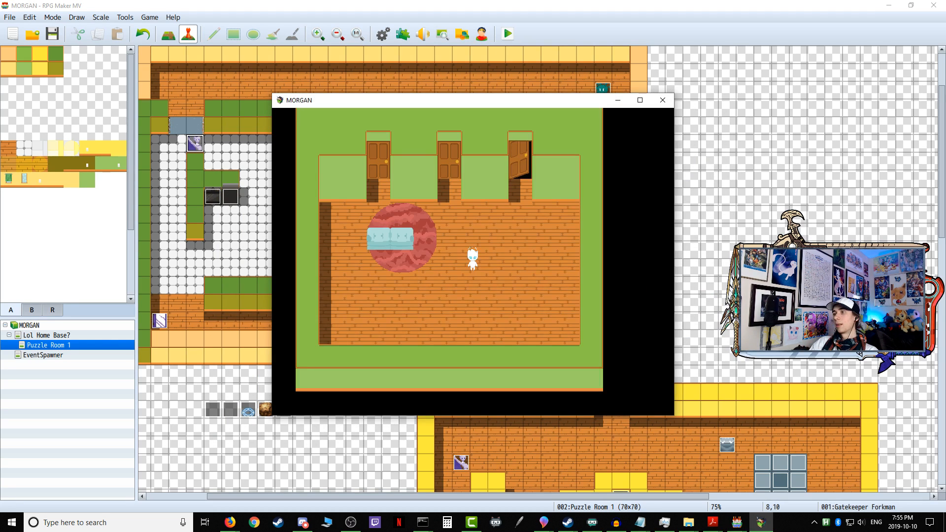
{"action": "key", "text": "Return"}
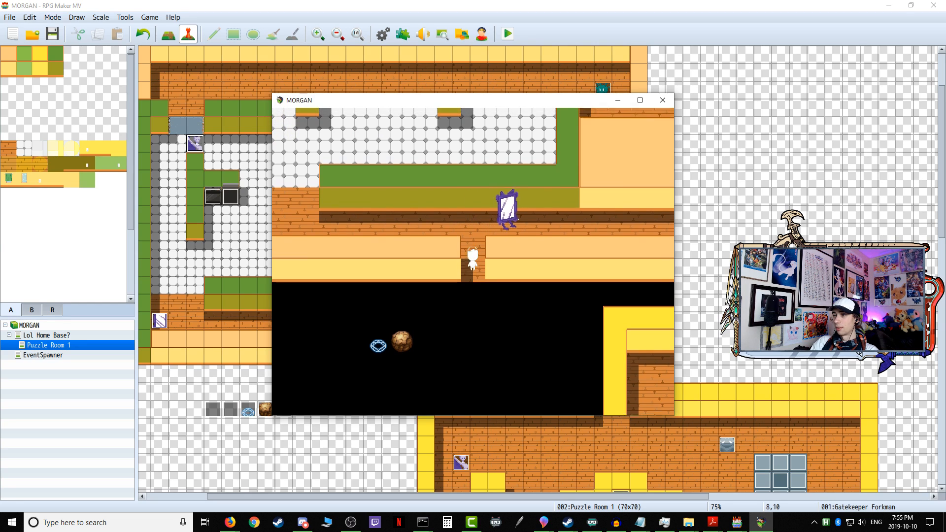
{"action": "key", "text": "Return"}
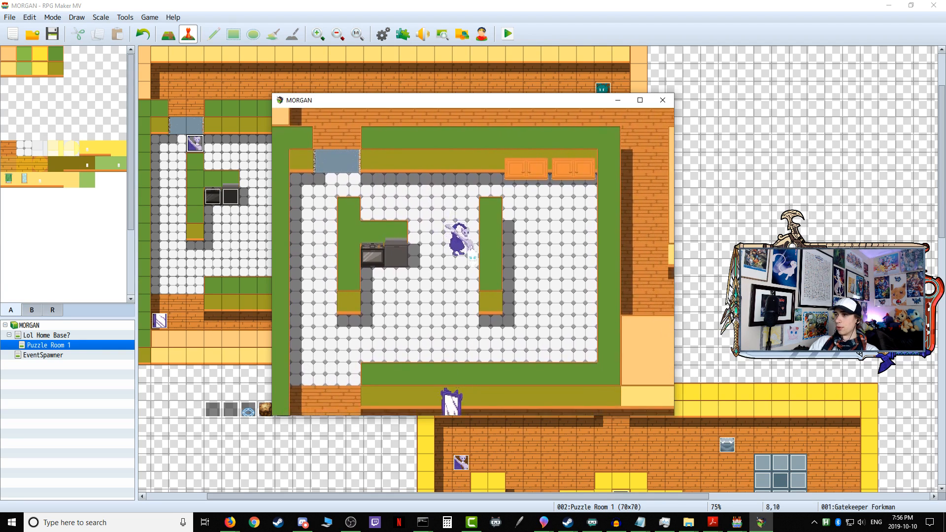
{"action": "left_click", "coordinate": [662, 100]}
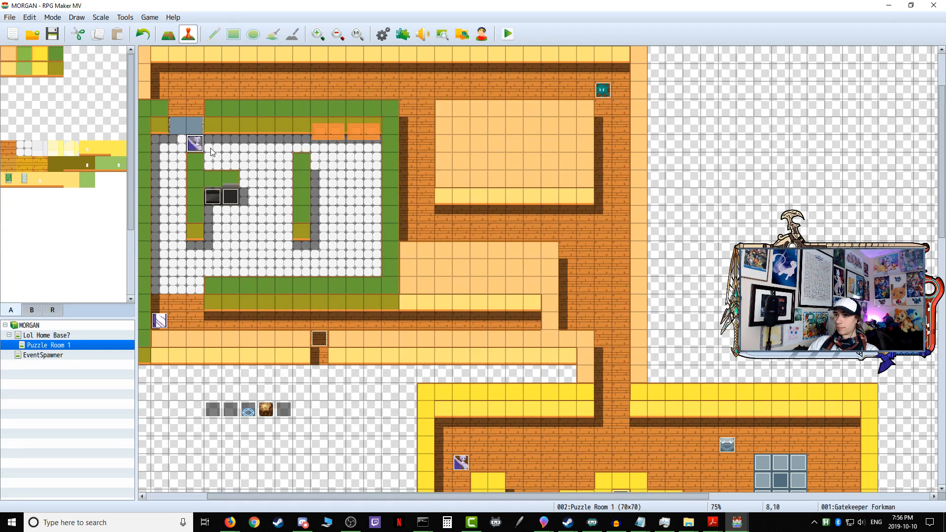
Step: Duplicate the facing-Right branch at the end of the Gatekeeper Forkman's page 1 commands
{"action": "double_click", "coordinate": [195, 144]}
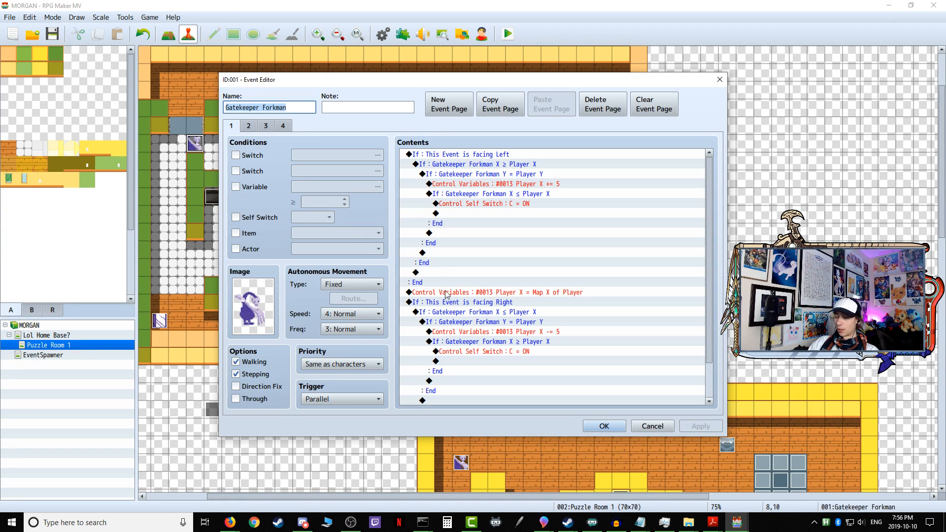
{"action": "scroll", "coordinate": [447, 294], "scroll_direction": "down", "scroll_amount": 2}
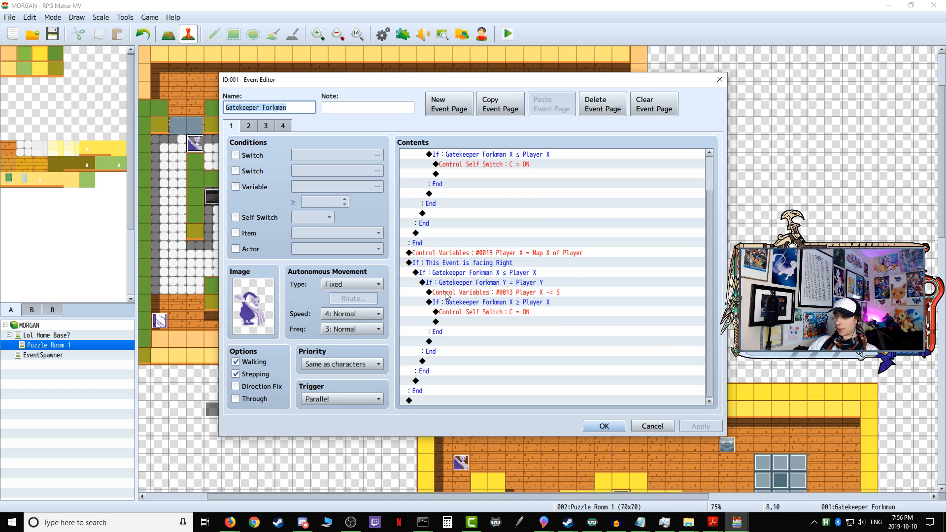
{"action": "left_click", "coordinate": [422, 264]}
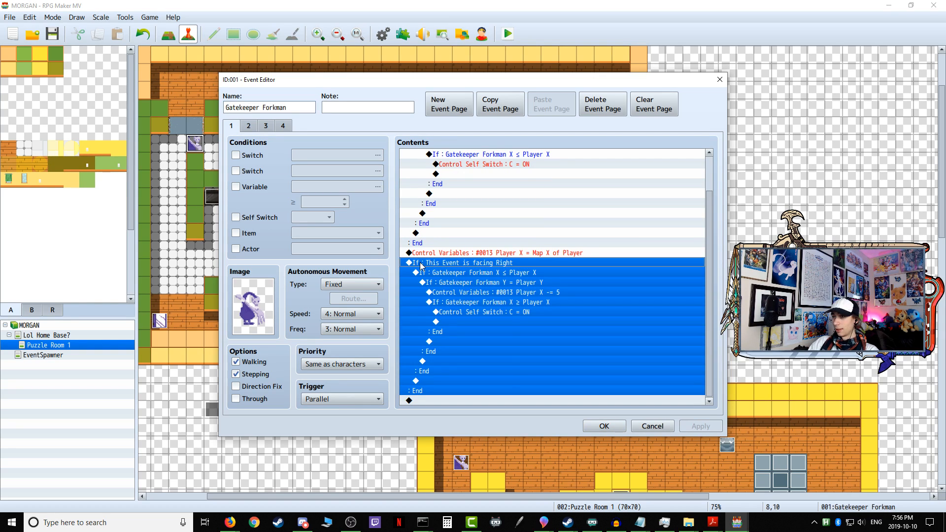
{"action": "right_click", "coordinate": [422, 264]}
{"action": "left_click", "coordinate": [444, 320]}
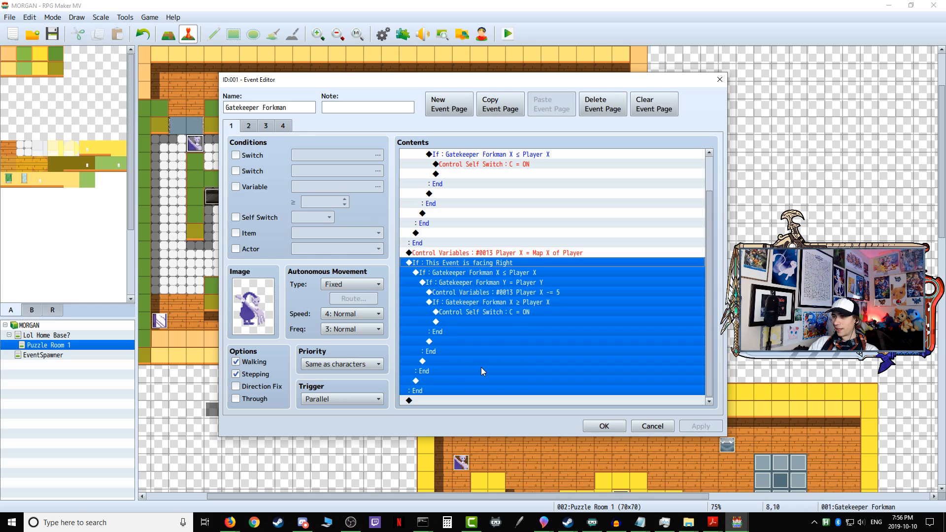
{"action": "right_click", "coordinate": [429, 402]}
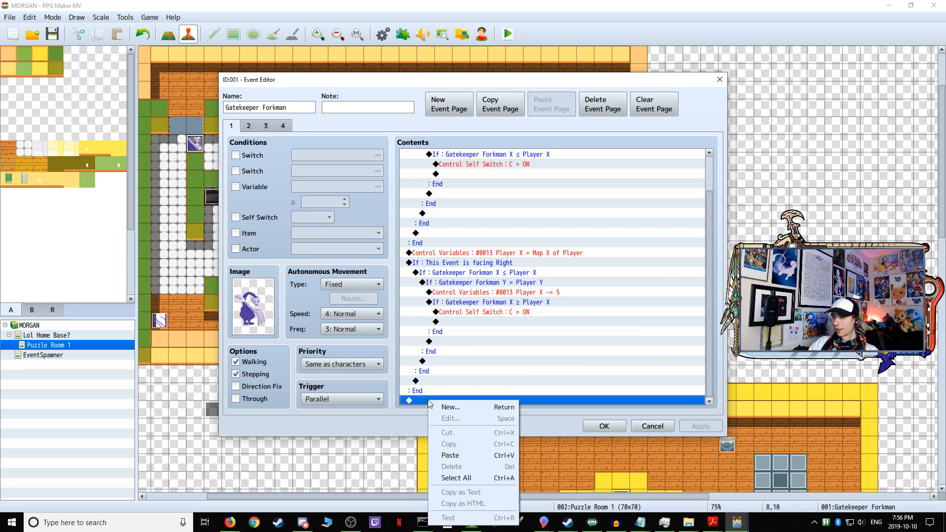
{"action": "left_click", "coordinate": [450, 455]}
Step: Change the duplicated last branch's condition to This Event is facing Down
{"action": "left_click", "coordinate": [493, 264]}
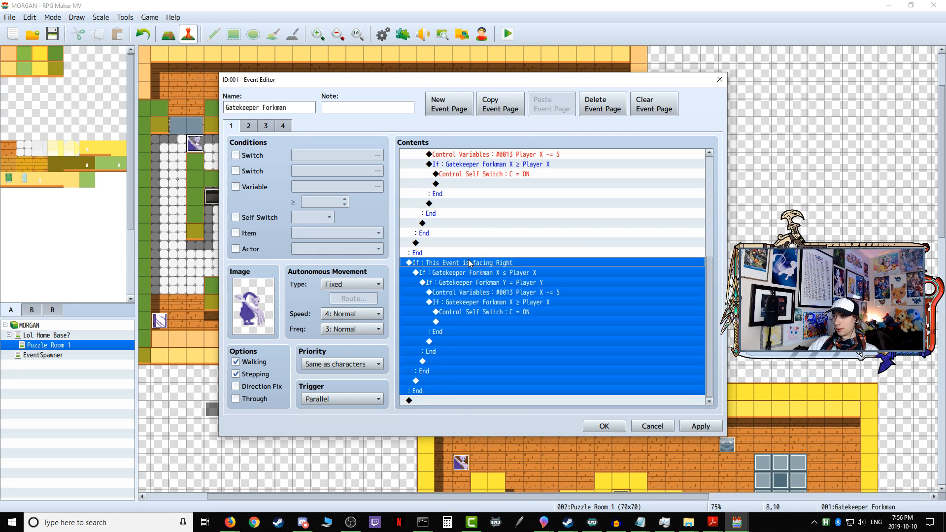
{"action": "right_click", "coordinate": [470, 264]}
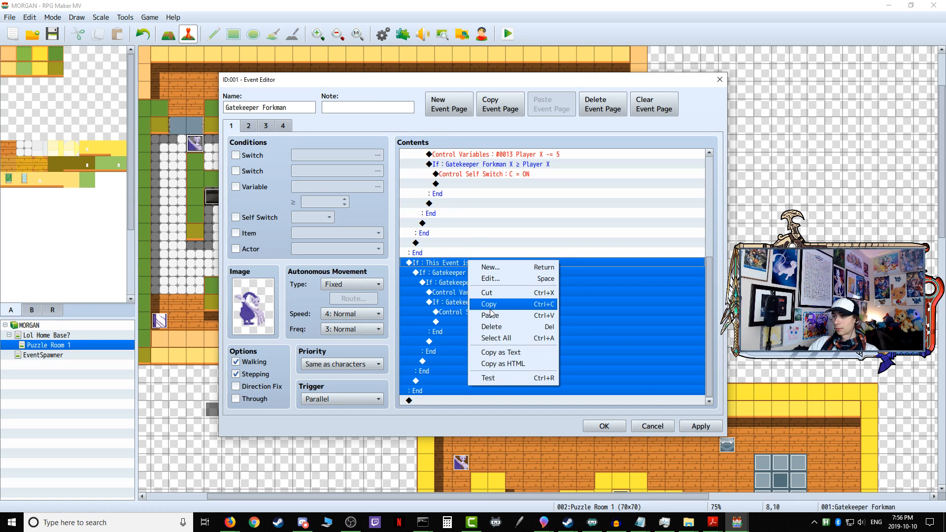
{"action": "left_click", "coordinate": [485, 277]}
{"action": "left_click", "coordinate": [560, 277]}
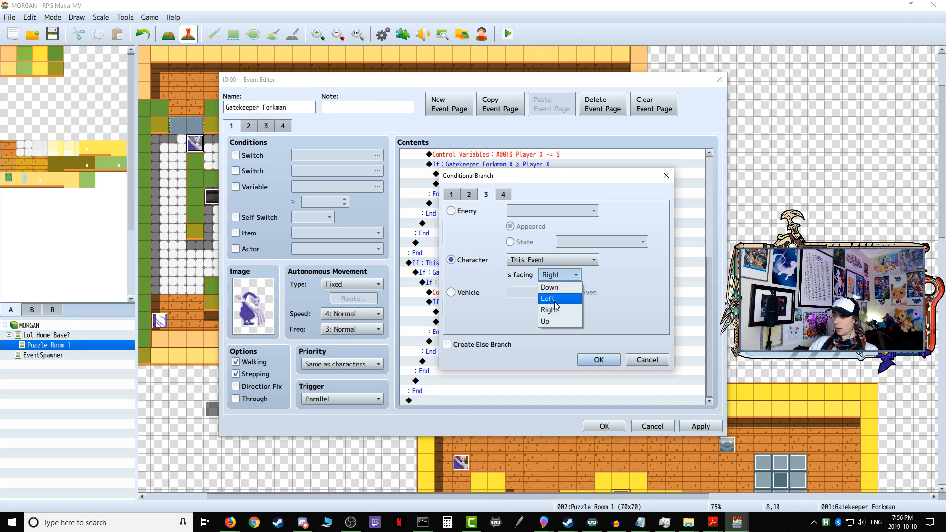
{"action": "left_click", "coordinate": [555, 287]}
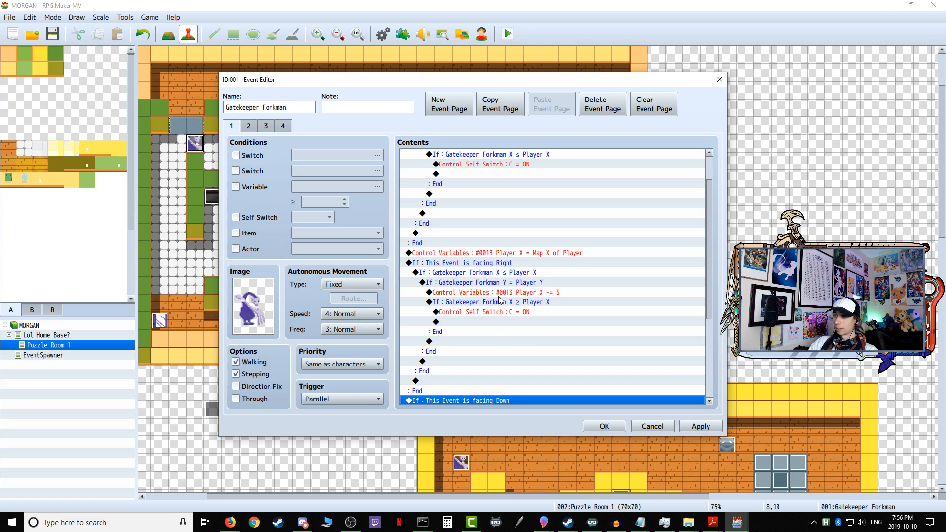
Step: Change the outer condition inside the facing-Right branch to Gatekeeper Forkman Y ≤ Player Y
{"action": "left_click", "coordinate": [465, 273]}
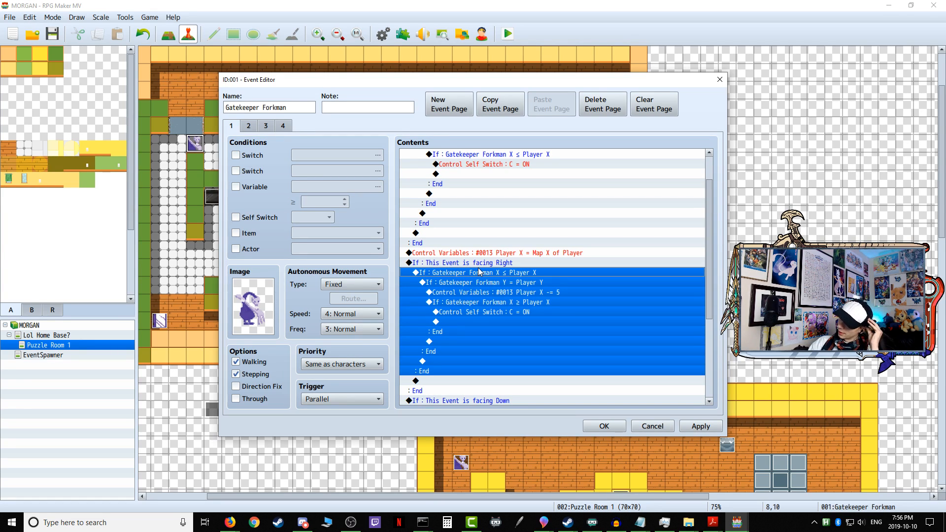
{"action": "right_click", "coordinate": [478, 271]}
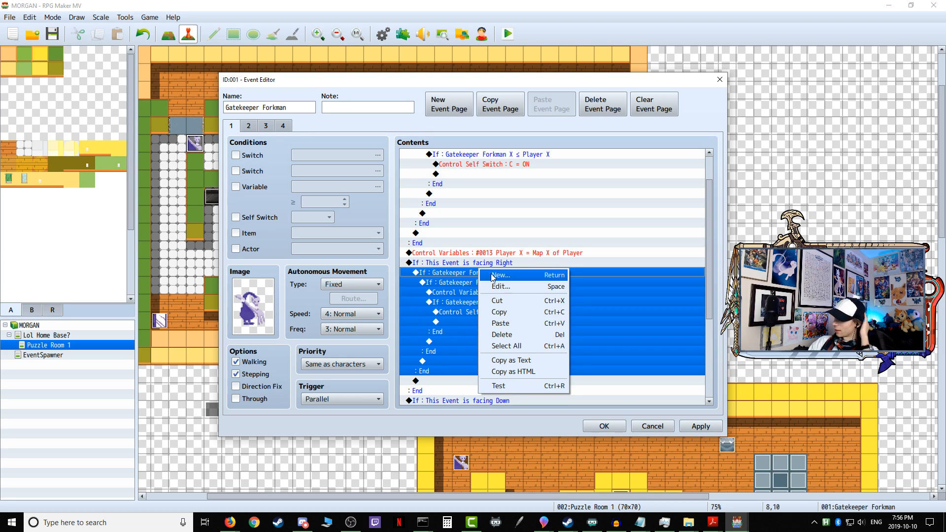
{"action": "left_click", "coordinate": [496, 287]}
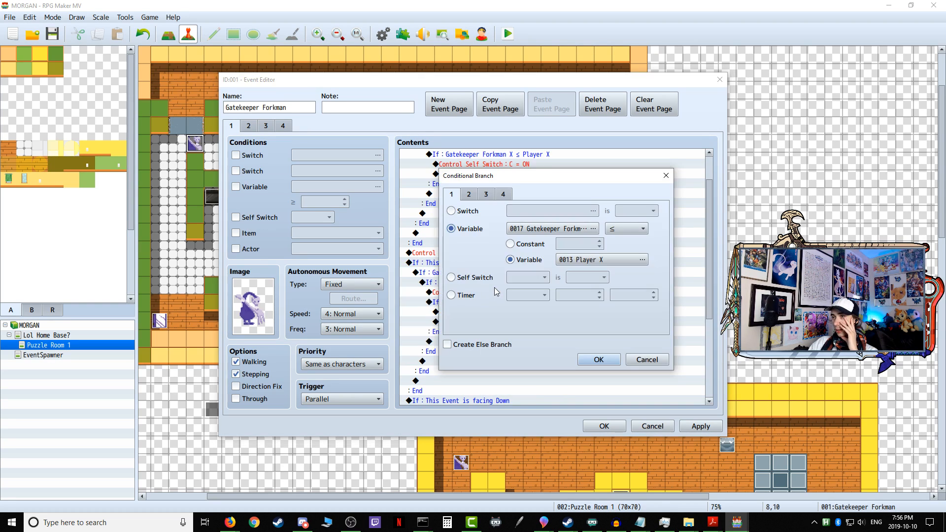
{"action": "left_click", "coordinate": [540, 232]}
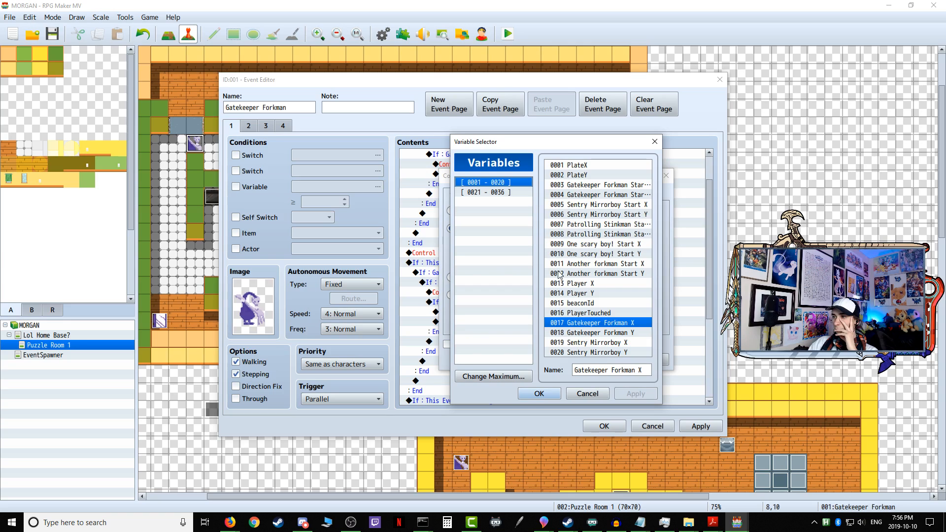
{"action": "left_click", "coordinate": [611, 332]}
{"action": "left_click", "coordinate": [540, 394]}
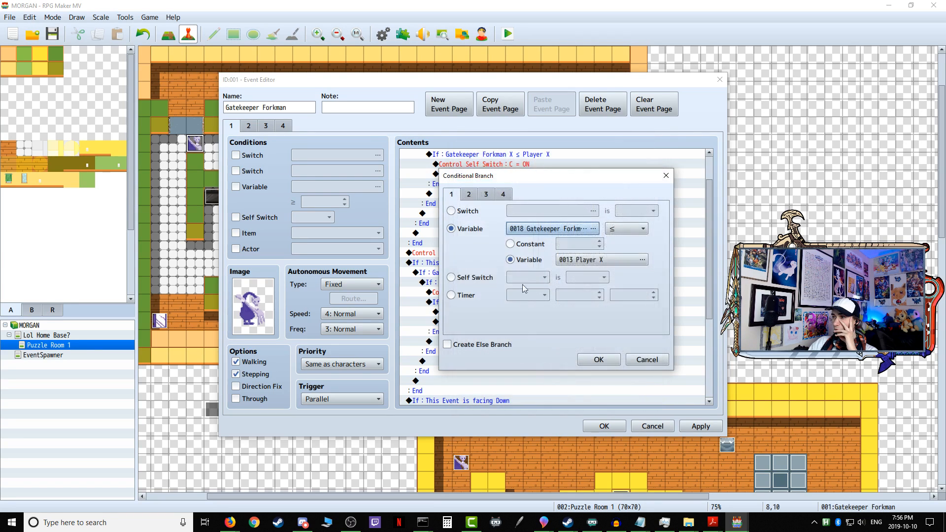
{"action": "left_click", "coordinate": [596, 259]}
{"action": "left_click", "coordinate": [597, 294]}
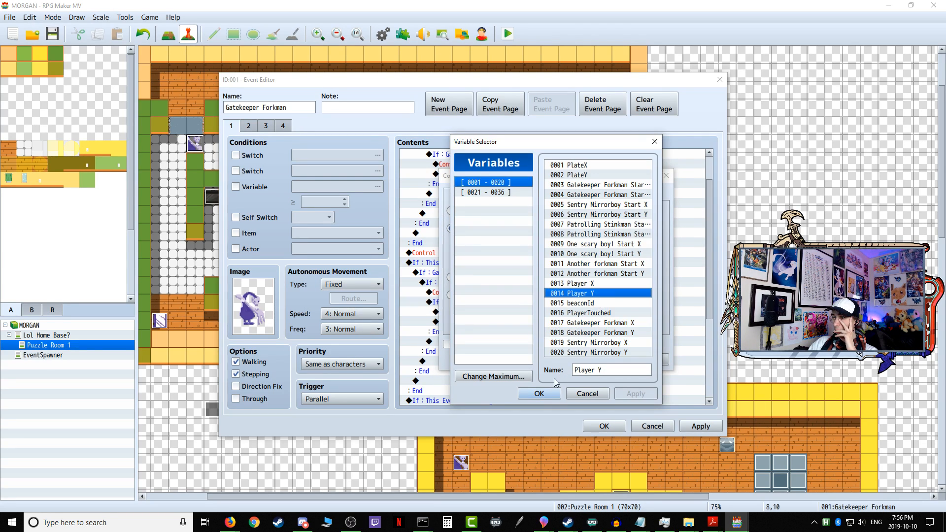
{"action": "left_click", "coordinate": [539, 393]}
{"action": "left_click", "coordinate": [582, 358]}
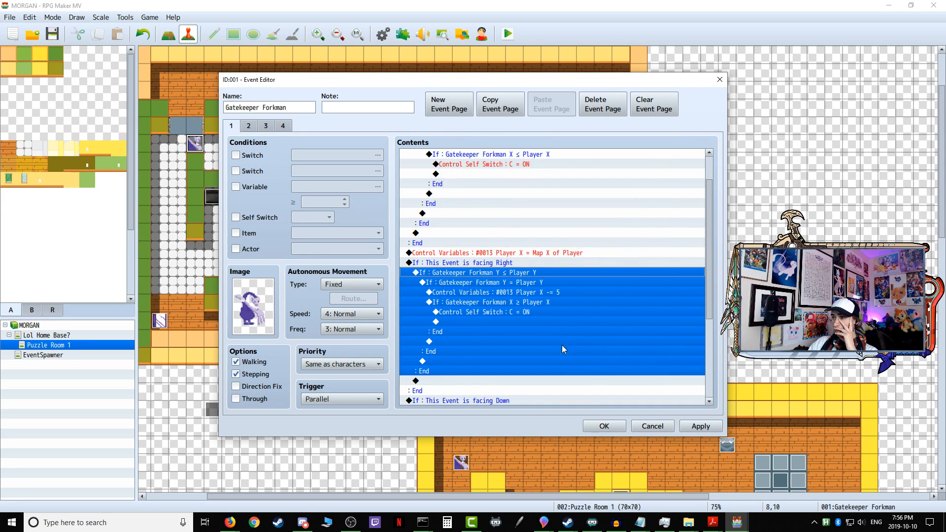
{"action": "left_click", "coordinate": [510, 288]}
{"action": "right_click", "coordinate": [486, 279]}
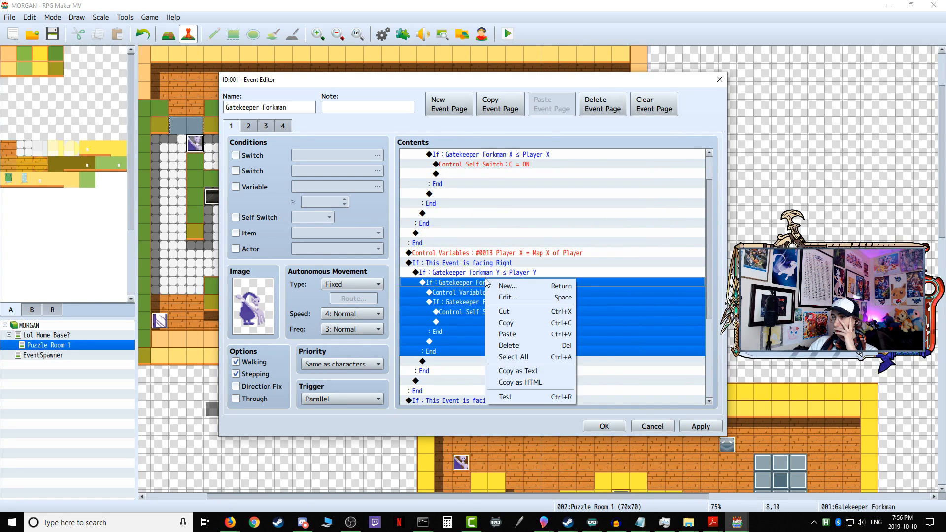
{"action": "left_click", "coordinate": [514, 302]}
{"action": "left_click", "coordinate": [546, 228]}
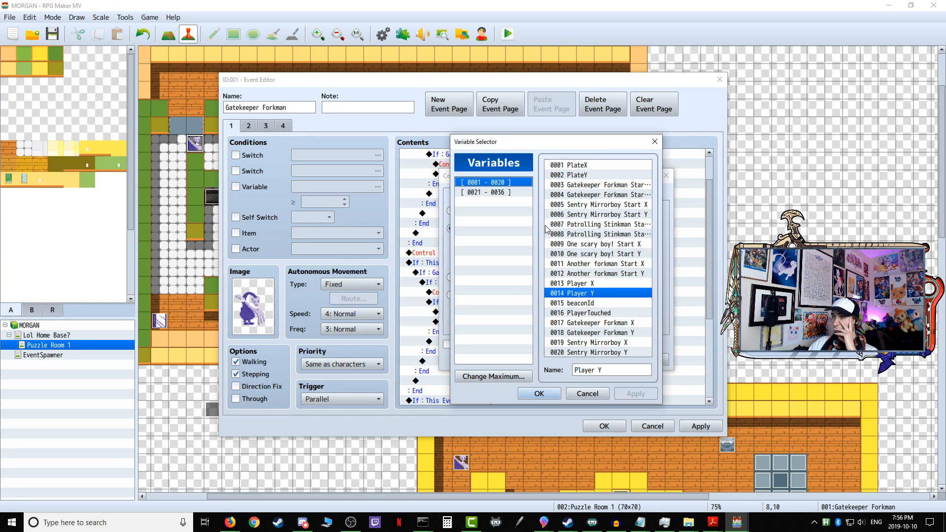
{"action": "left_click", "coordinate": [590, 286]}
{"action": "left_click", "coordinate": [539, 396]}
{"action": "left_click", "coordinate": [576, 262]}
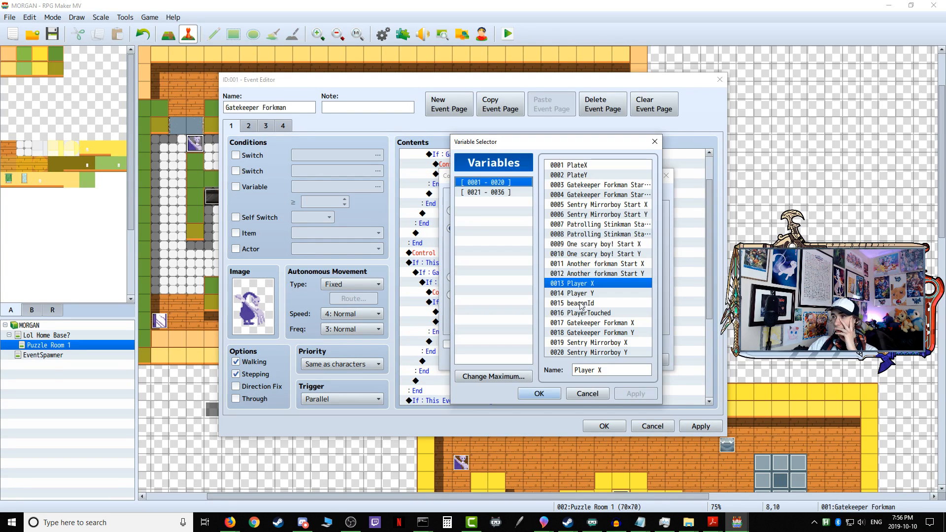
{"action": "left_click", "coordinate": [571, 393]}
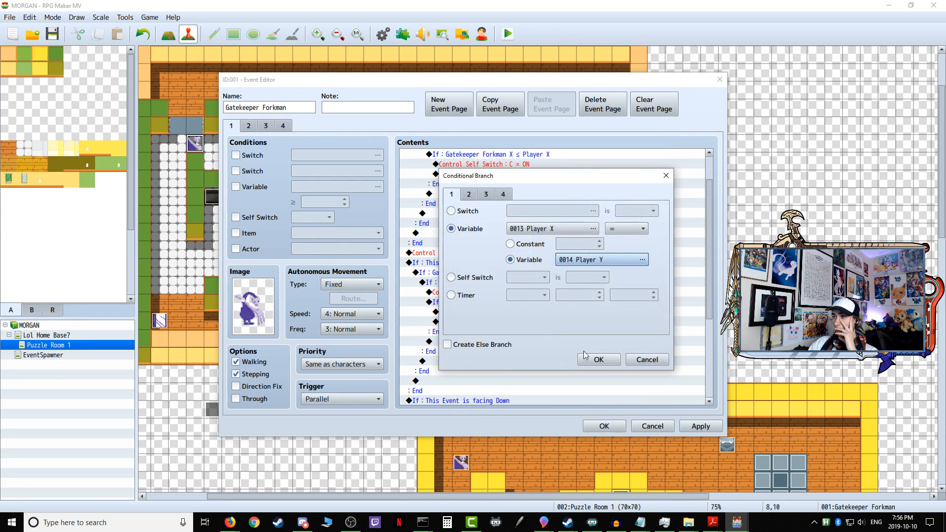
{"action": "left_click", "coordinate": [630, 359]}
Step: Change the second nested condition inside the facing-Right branch to Gatekeeper Forkman X = Player X
{"action": "right_click", "coordinate": [513, 281]}
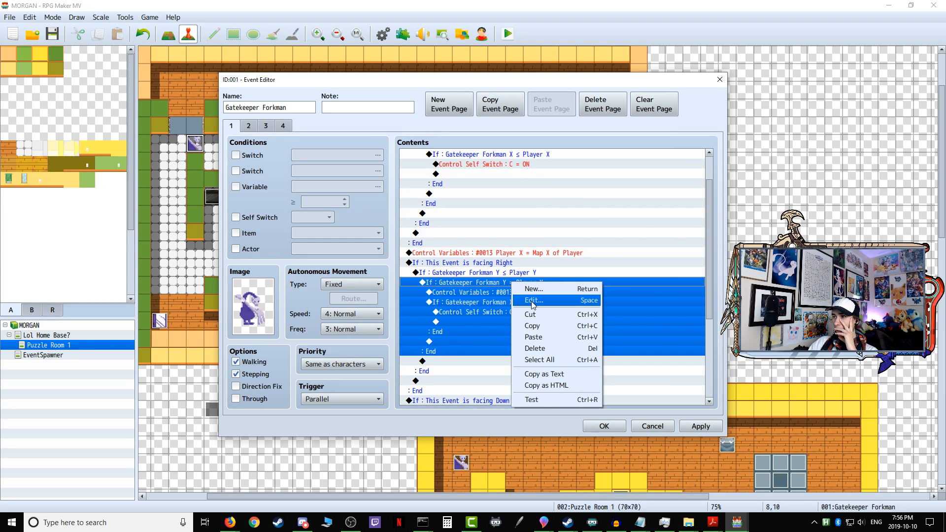
{"action": "left_click", "coordinate": [526, 302]}
{"action": "left_click", "coordinate": [554, 229]}
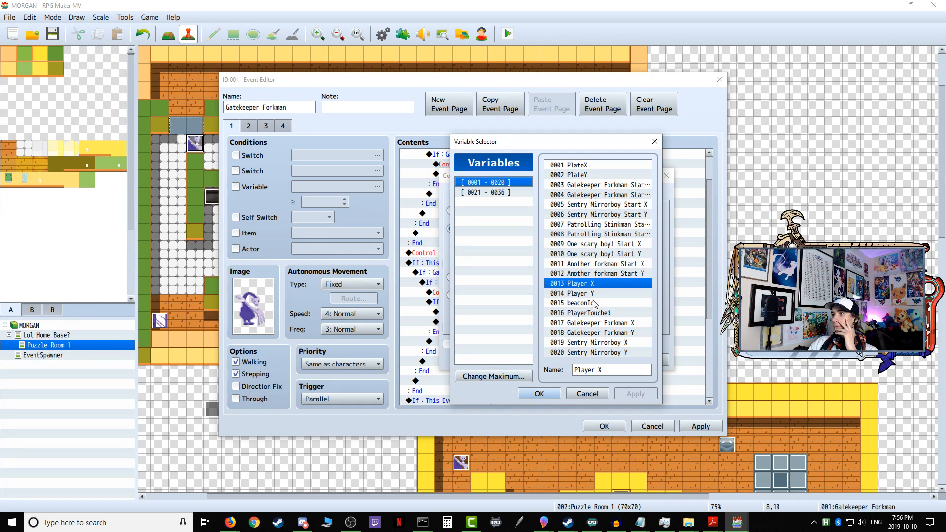
{"action": "left_click", "coordinate": [597, 323]}
{"action": "left_click", "coordinate": [539, 393]}
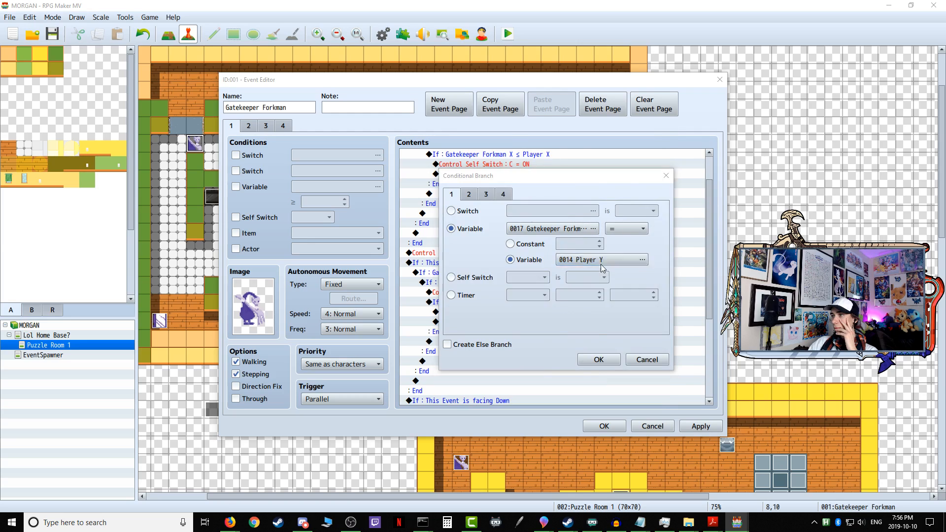
{"action": "left_click", "coordinate": [602, 260]}
{"action": "left_click", "coordinate": [590, 286]}
{"action": "left_click", "coordinate": [555, 396]}
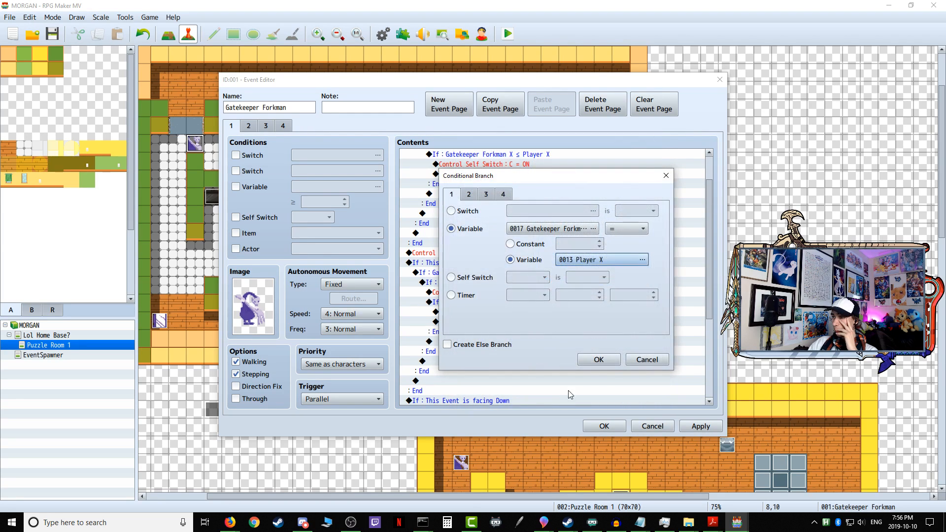
{"action": "left_click", "coordinate": [600, 360]}
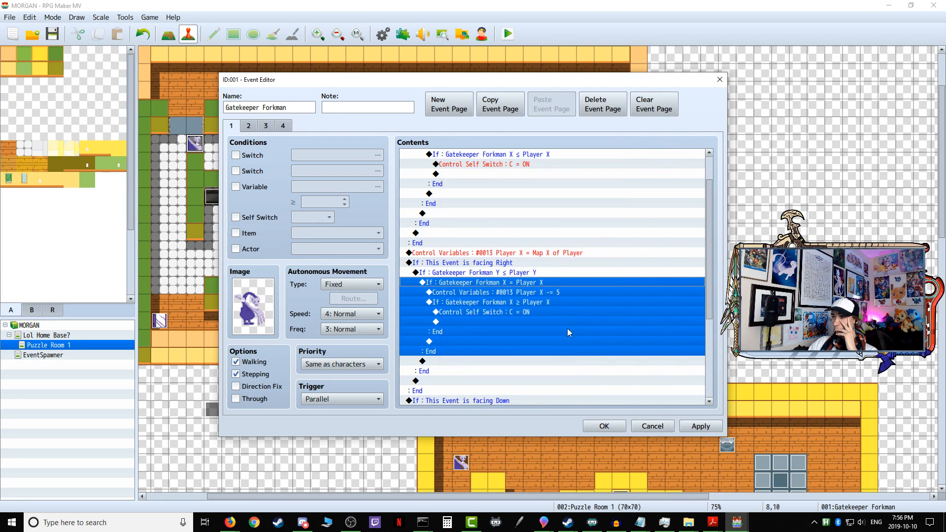
Step: Change the Control Variables command inside the facing-Right branch to subtract 5 from Player Y
{"action": "left_click", "coordinate": [513, 294]}
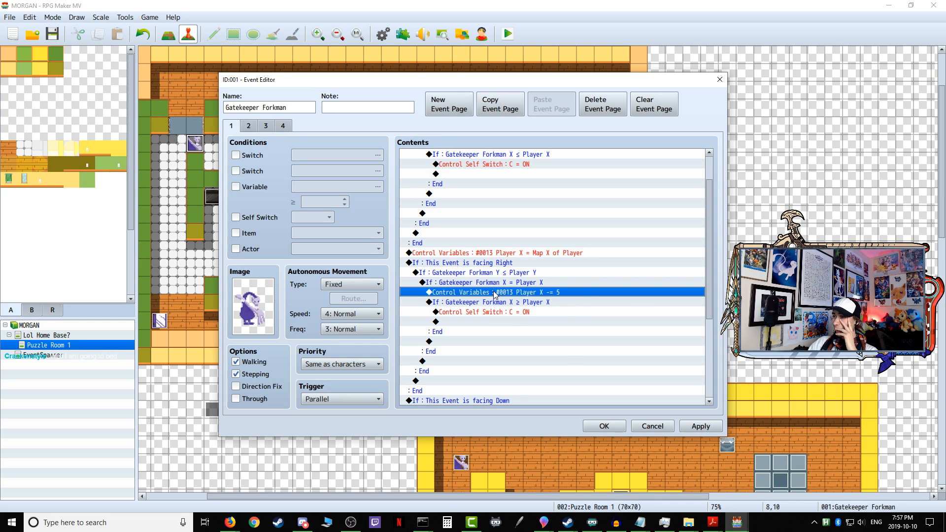
{"action": "right_click", "coordinate": [495, 295]}
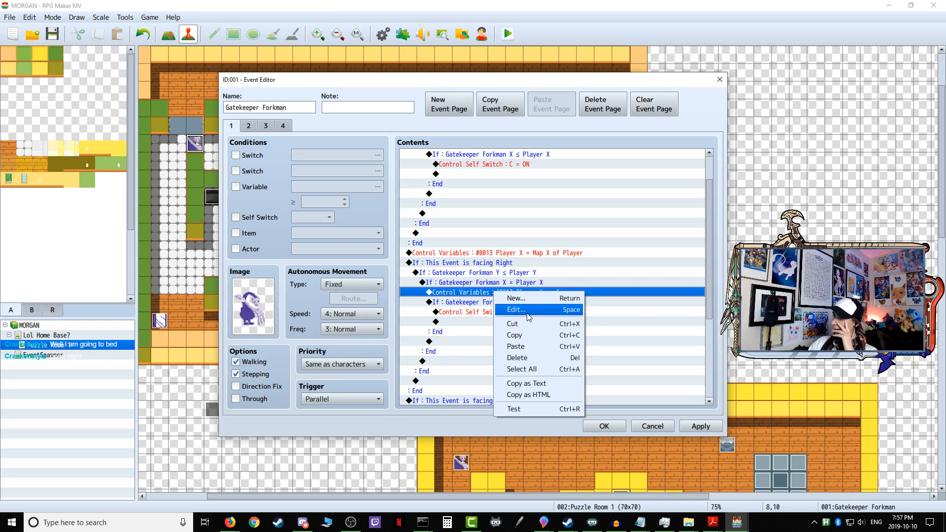
{"action": "left_click", "coordinate": [529, 316]}
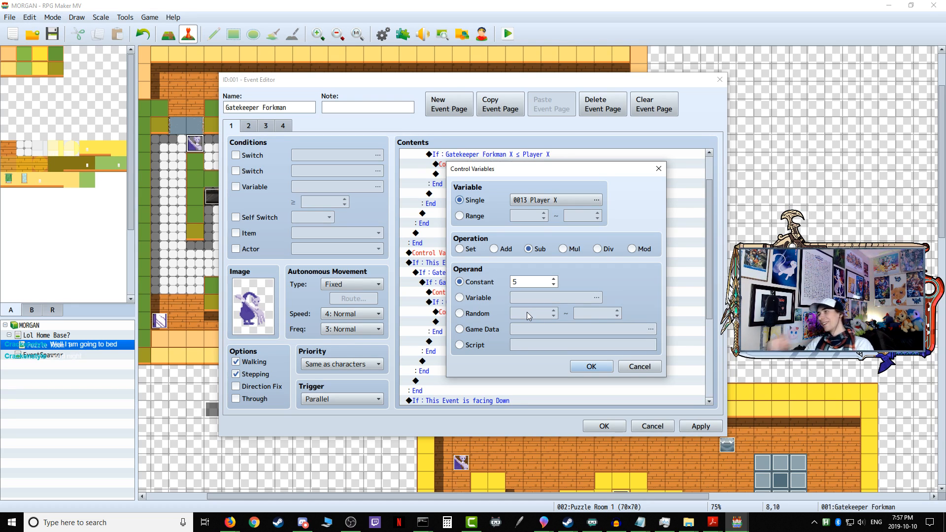
{"action": "left_click", "coordinate": [558, 202]}
{"action": "left_click", "coordinate": [584, 296]}
{"action": "left_click", "coordinate": [540, 398]}
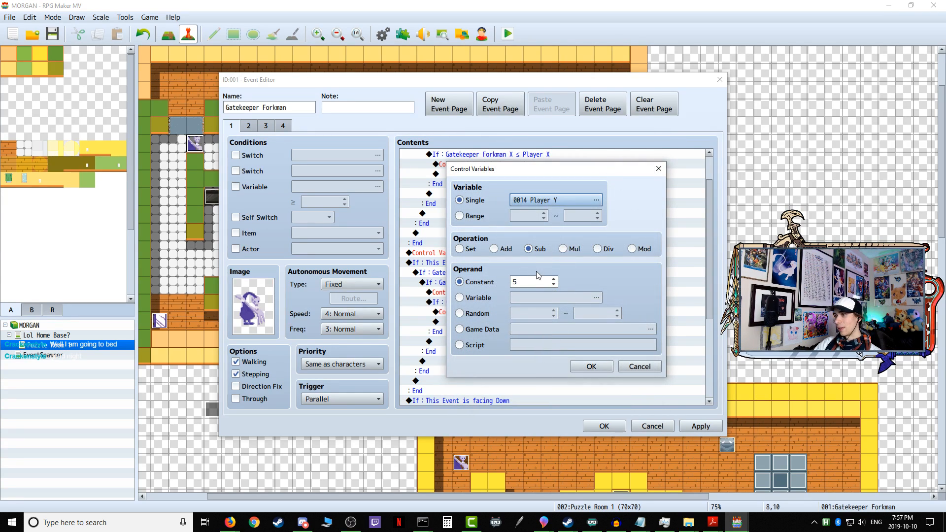
{"action": "left_click", "coordinate": [592, 367]}
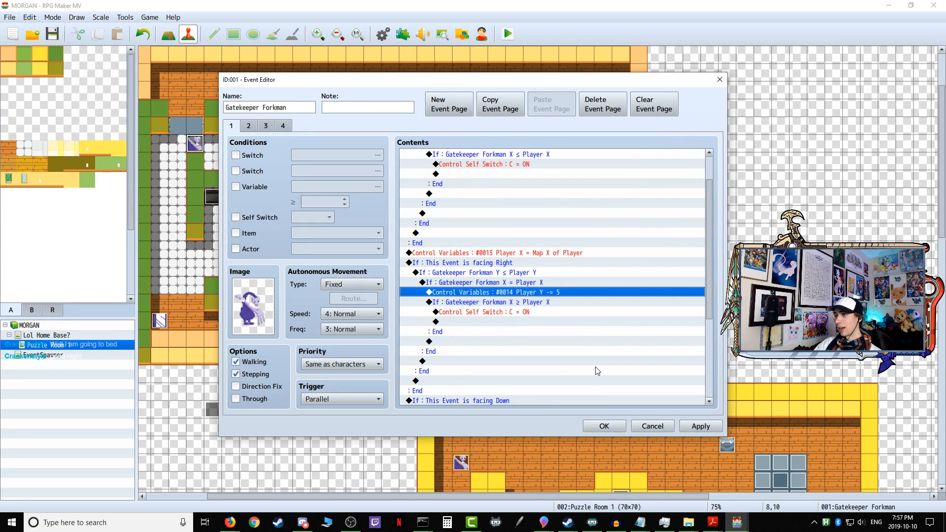
Step: Change the innermost condition of the facing-Right branch to Gatekeeper Forkman Y ≥ Player Y
{"action": "left_click", "coordinate": [514, 303]}
{"action": "right_click", "coordinate": [514, 304]}
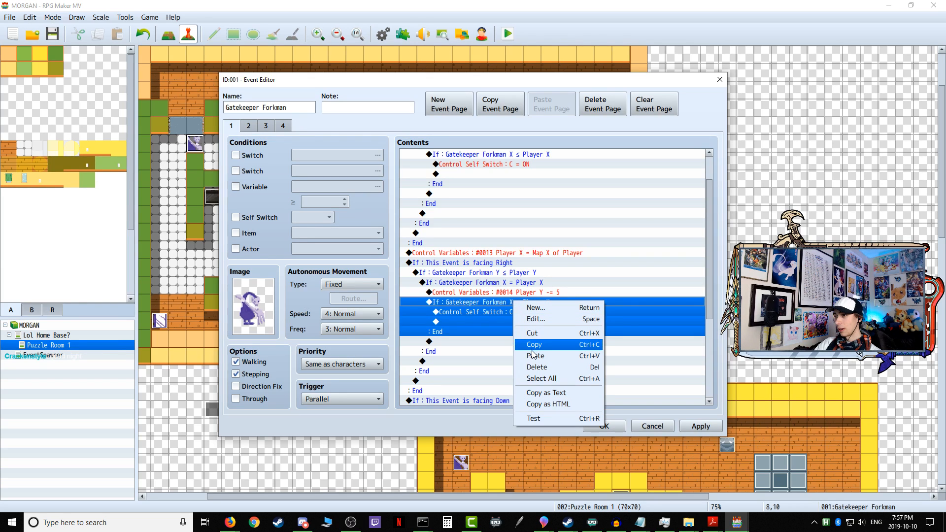
{"action": "left_click", "coordinate": [552, 318]}
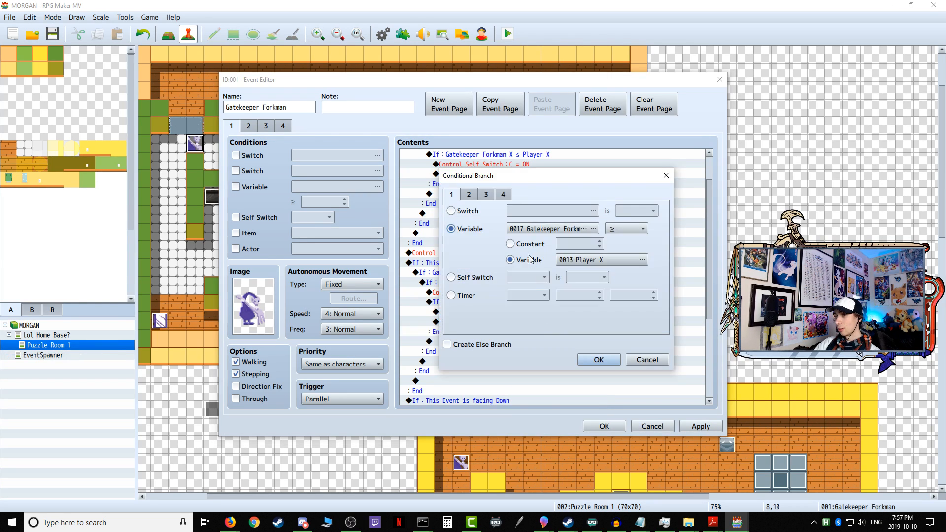
{"action": "left_click", "coordinate": [550, 228]}
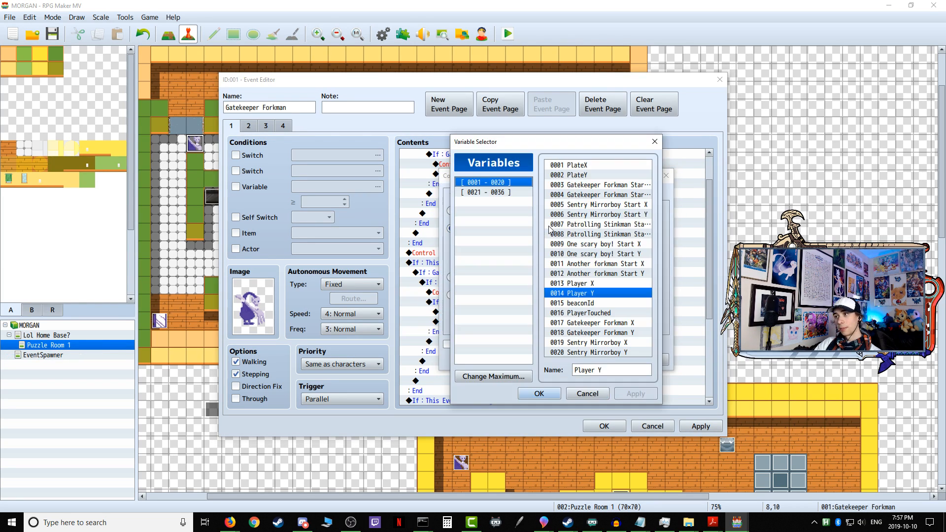
{"action": "left_click", "coordinate": [612, 333]}
{"action": "left_click", "coordinate": [554, 391]}
{"action": "left_click", "coordinate": [587, 261]}
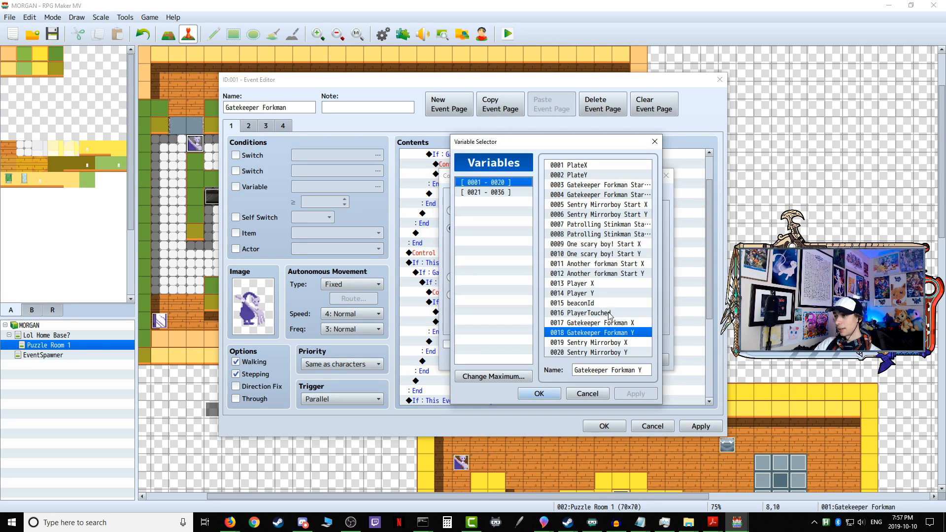
{"action": "left_click", "coordinate": [591, 294]}
{"action": "left_click", "coordinate": [551, 390]}
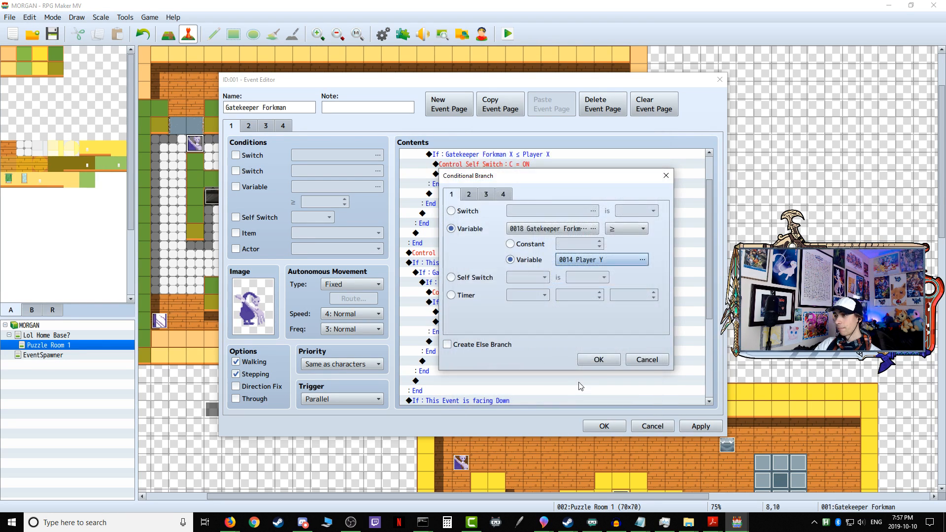
{"action": "left_click", "coordinate": [581, 361]}
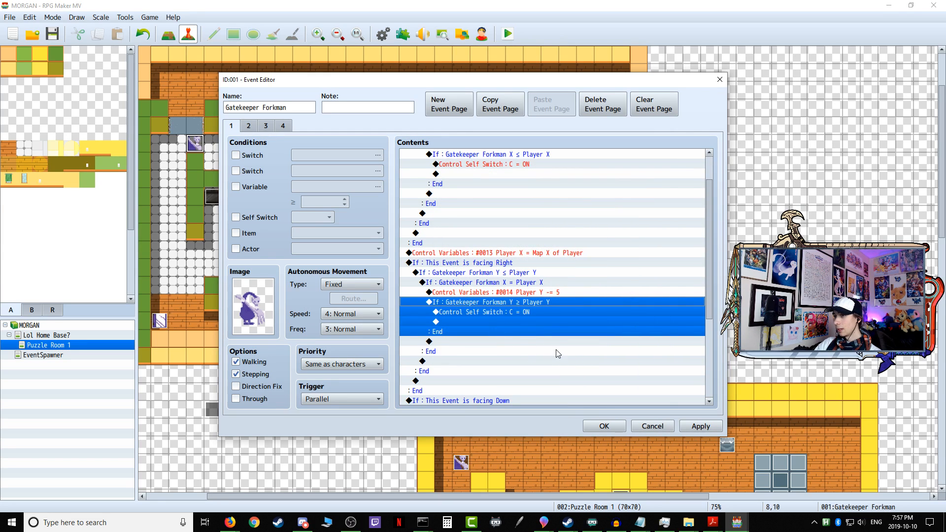
Step: Review the facing-Right and facing-Down branches and discard the unapplied changes to the Gatekeeper Forkman event
{"action": "left_click", "coordinate": [485, 264]}
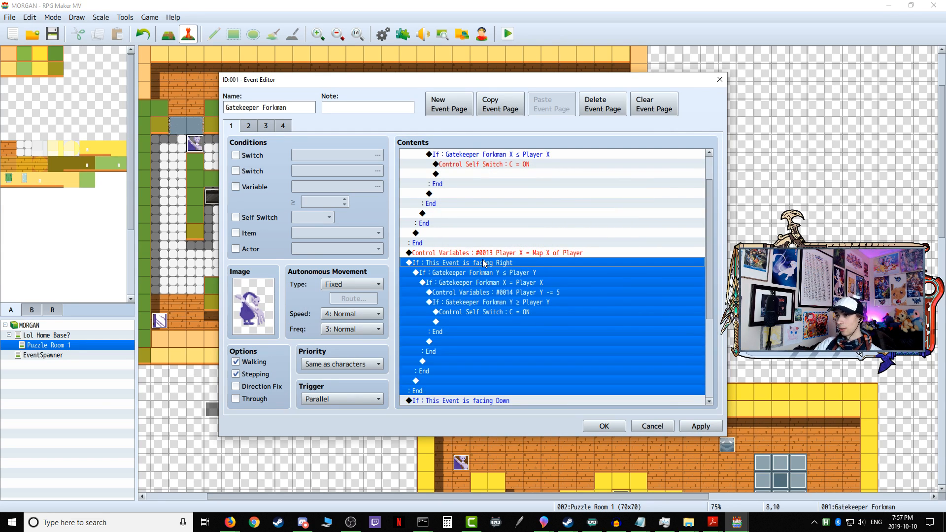
{"action": "right_click", "coordinate": [484, 264]}
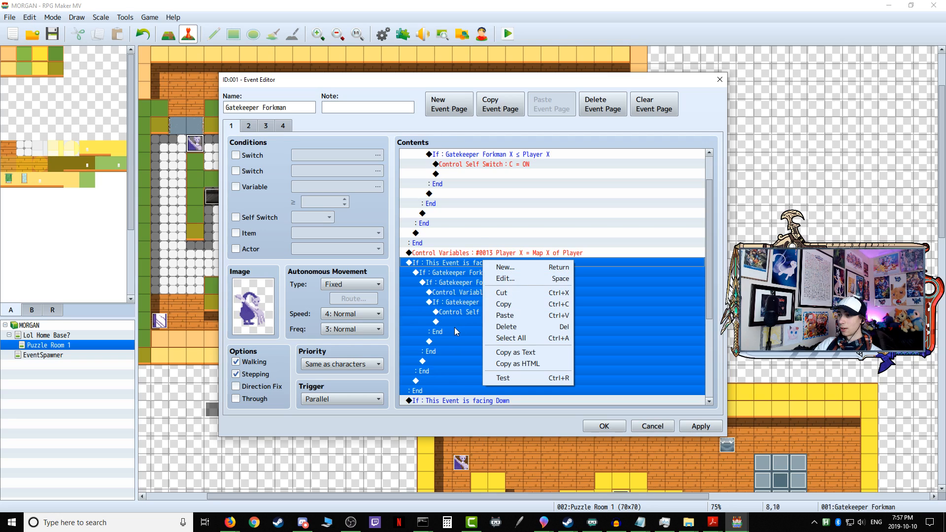
{"action": "left_click", "coordinate": [455, 327]}
{"action": "scroll", "coordinate": [473, 332], "scroll_direction": "down", "scroll_amount": 2}
{"action": "scroll", "coordinate": [472, 332], "scroll_direction": "up", "scroll_amount": 3}
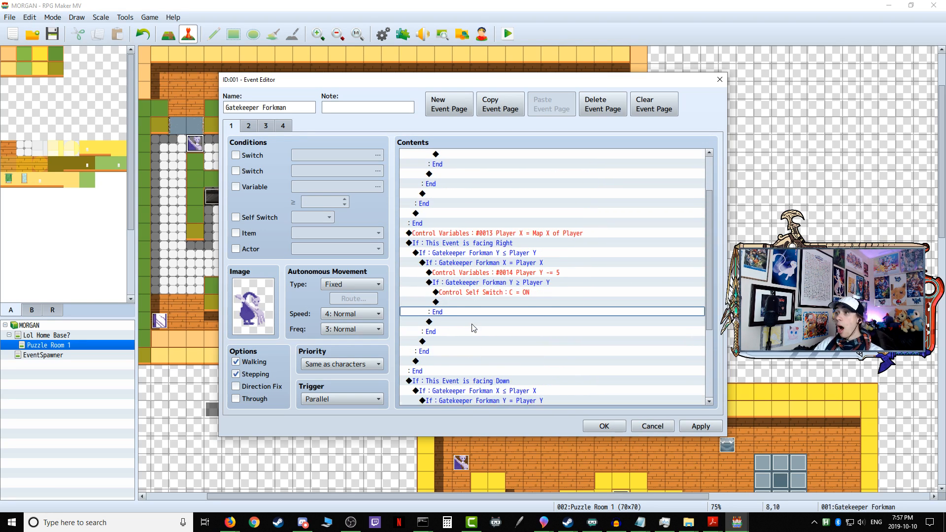
{"action": "scroll", "coordinate": [474, 328], "scroll_direction": "down", "scroll_amount": 3}
{"action": "scroll", "coordinate": [472, 261], "scroll_direction": "up", "scroll_amount": 3}
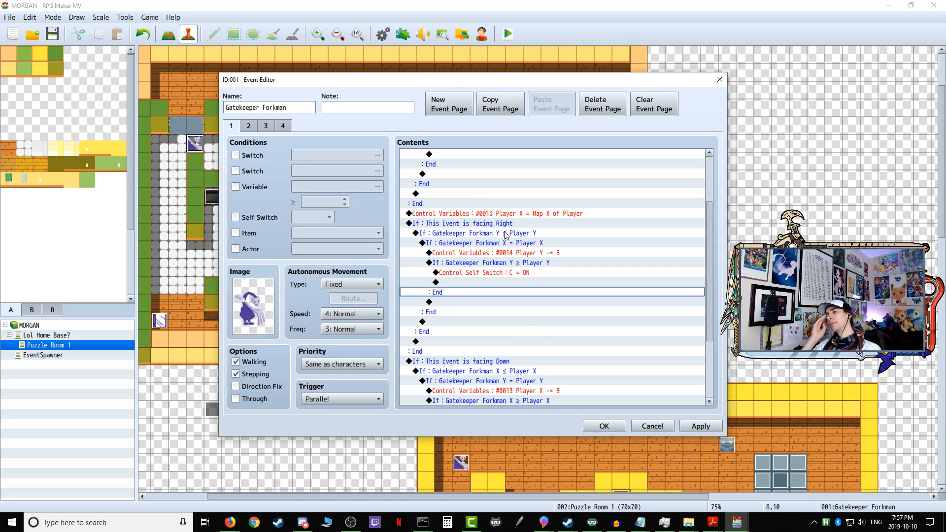
{"action": "left_click", "coordinate": [643, 430]}
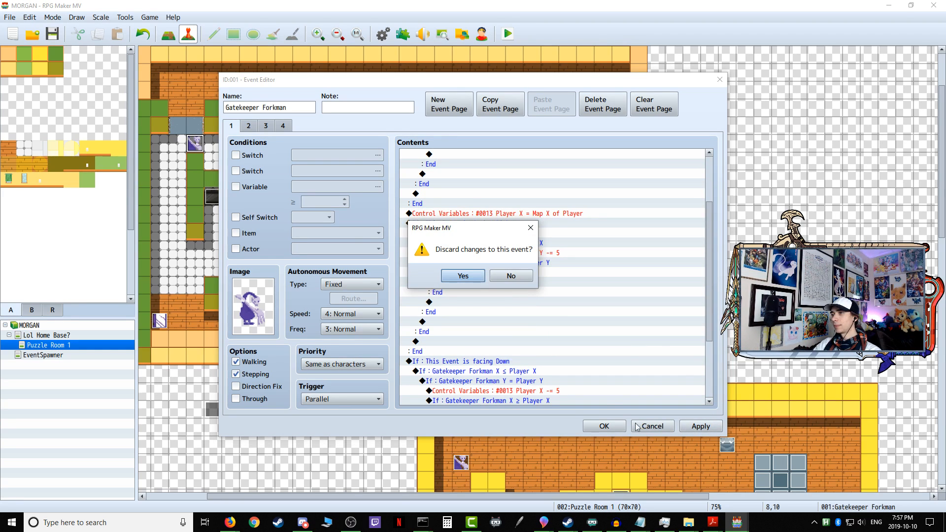
{"action": "left_click", "coordinate": [462, 274]}
Step: Reopen the Gatekeeper Forkman event and duplicate its whole facing-Right branch at the end of page 1's commands
{"action": "double_click", "coordinate": [195, 144]}
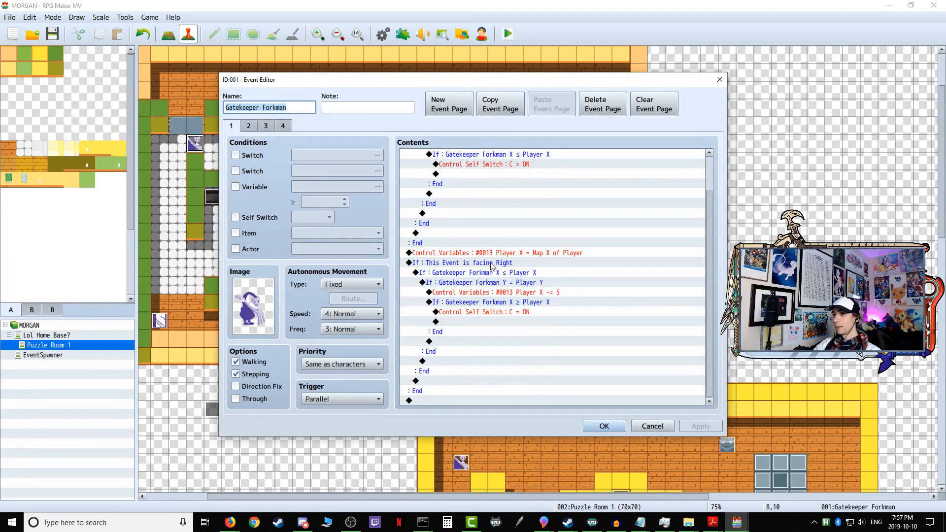
{"action": "left_click", "coordinate": [484, 264]}
{"action": "right_click", "coordinate": [468, 266]}
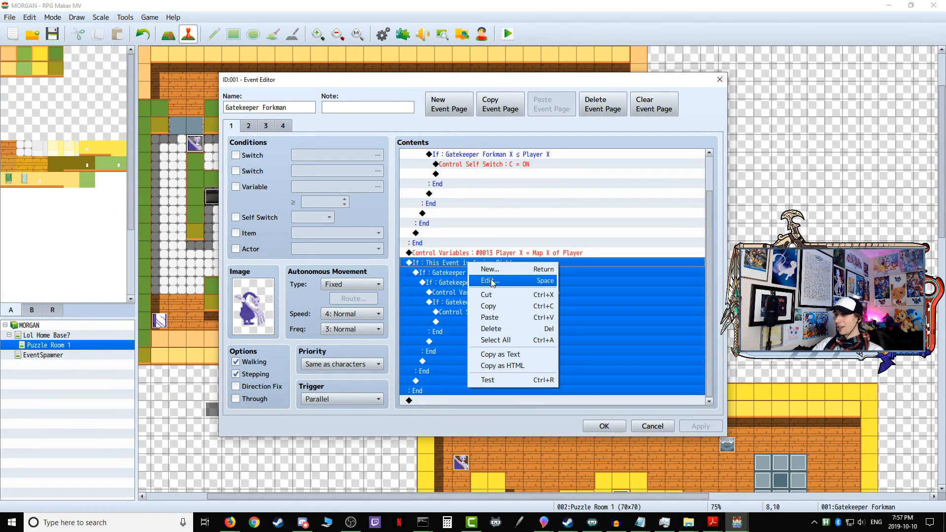
{"action": "left_click", "coordinate": [490, 306]}
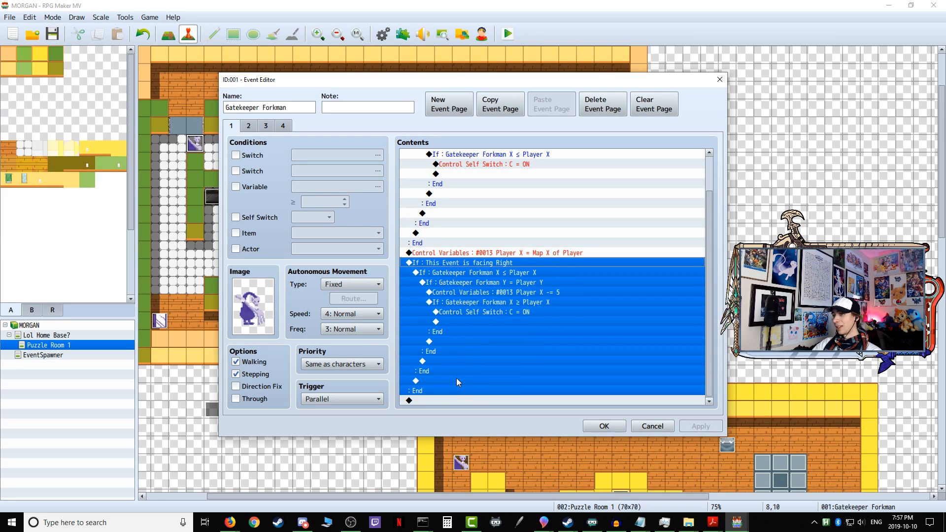
{"action": "left_click", "coordinate": [429, 400]}
{"action": "right_click", "coordinate": [428, 400]}
{"action": "left_click", "coordinate": [464, 455]}
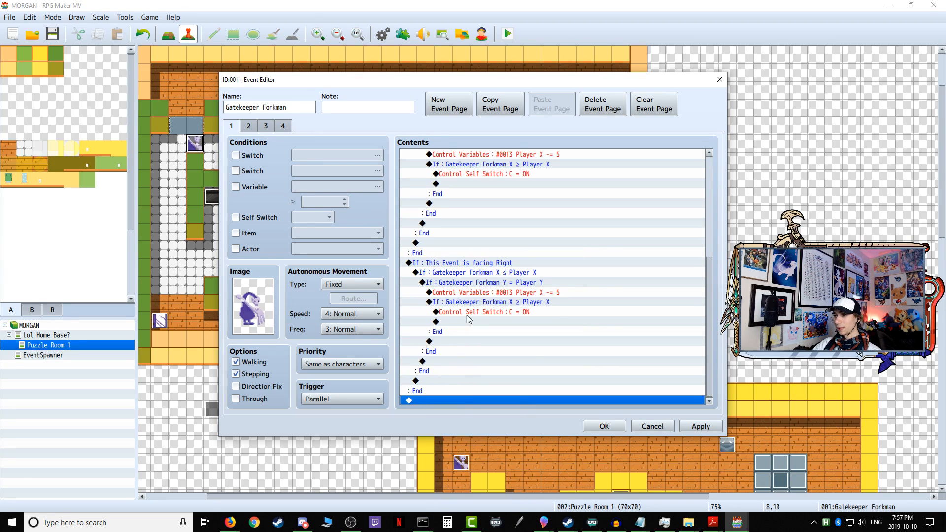
Step: Change the outer condition of the duplicated last branch to This Event is facing Down
{"action": "left_click", "coordinate": [498, 265]}
{"action": "right_click", "coordinate": [489, 261]}
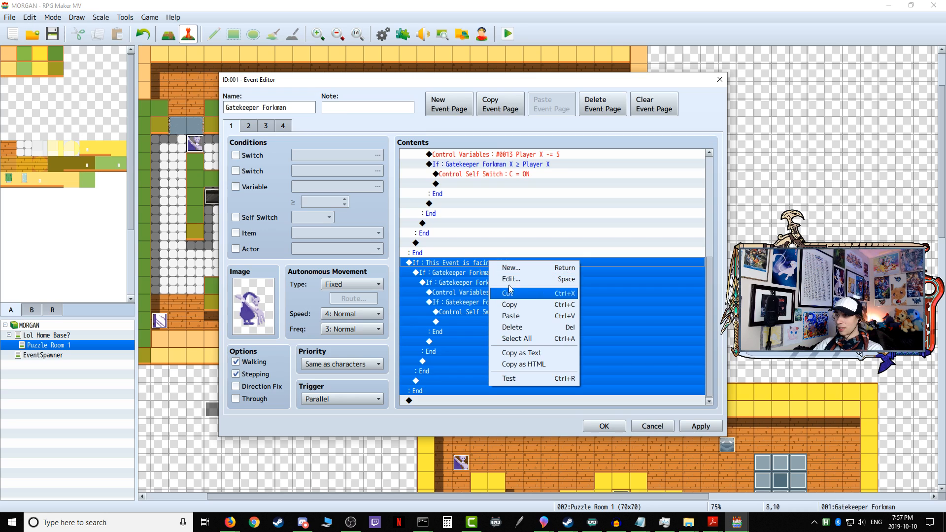
{"action": "left_click", "coordinate": [508, 278]}
{"action": "left_click", "coordinate": [559, 275]}
{"action": "left_click", "coordinate": [557, 288]}
{"action": "left_click", "coordinate": [598, 359]}
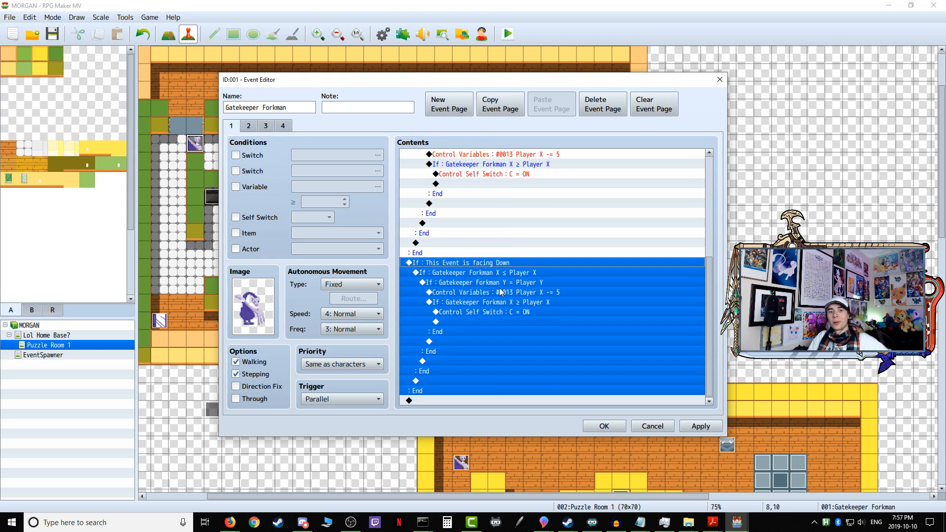
Step: Change the first nested condition inside the facing-Down branch to Gatekeeper Forkman Y ≤ Player Y
{"action": "left_click", "coordinate": [507, 275]}
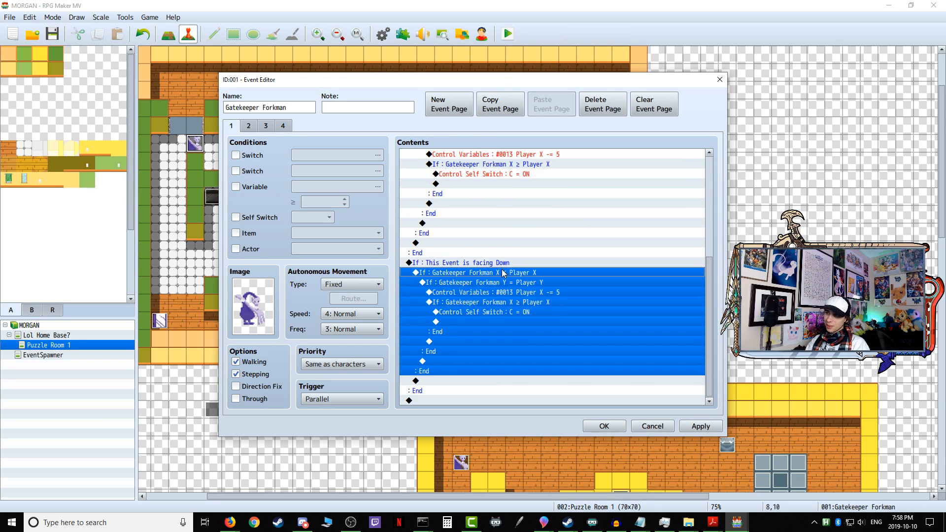
{"action": "right_click", "coordinate": [507, 276]}
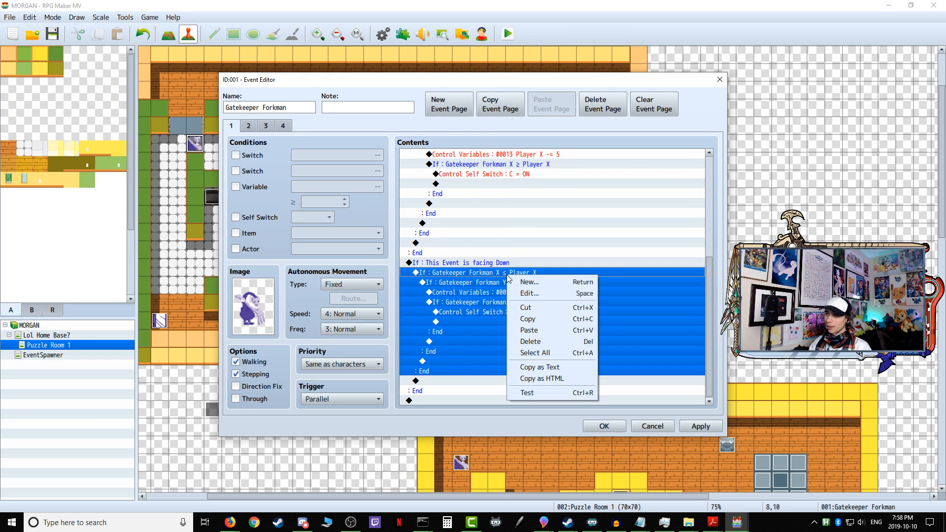
{"action": "left_click", "coordinate": [530, 293]}
{"action": "left_click", "coordinate": [553, 229]}
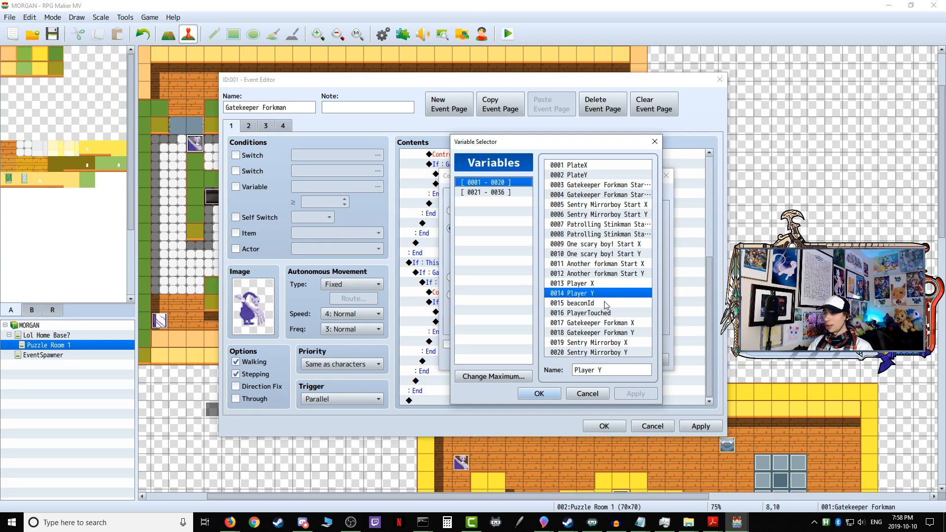
{"action": "left_click", "coordinate": [622, 334]}
{"action": "left_click", "coordinate": [537, 393]}
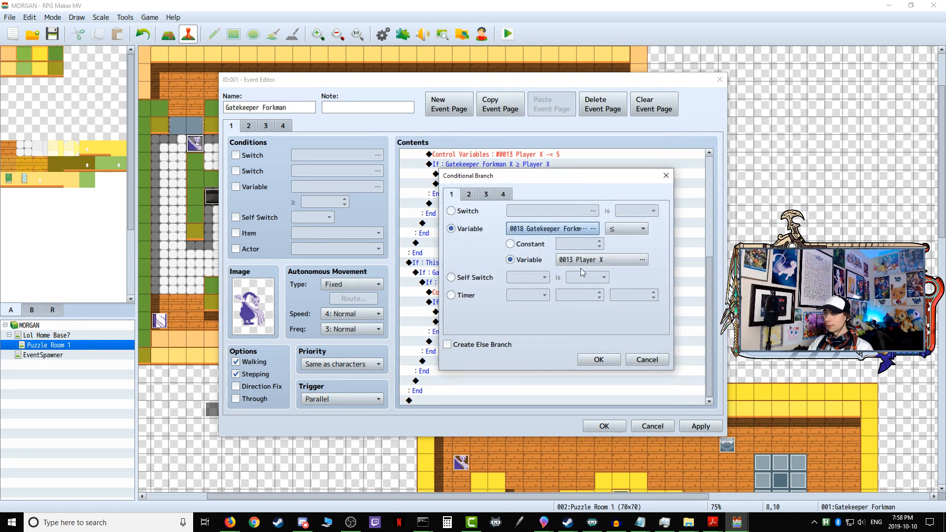
{"action": "left_click", "coordinate": [592, 260]}
{"action": "left_click", "coordinate": [589, 294]}
{"action": "left_click", "coordinate": [540, 393]}
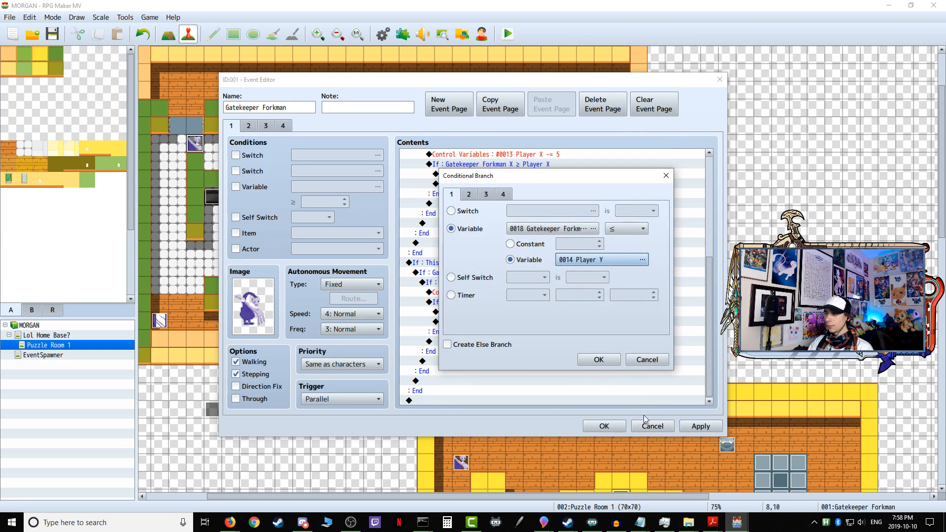
{"action": "left_click", "coordinate": [601, 363]}
{"action": "scroll", "coordinate": [435, 316], "scroll_direction": "down", "scroll_amount": 4}
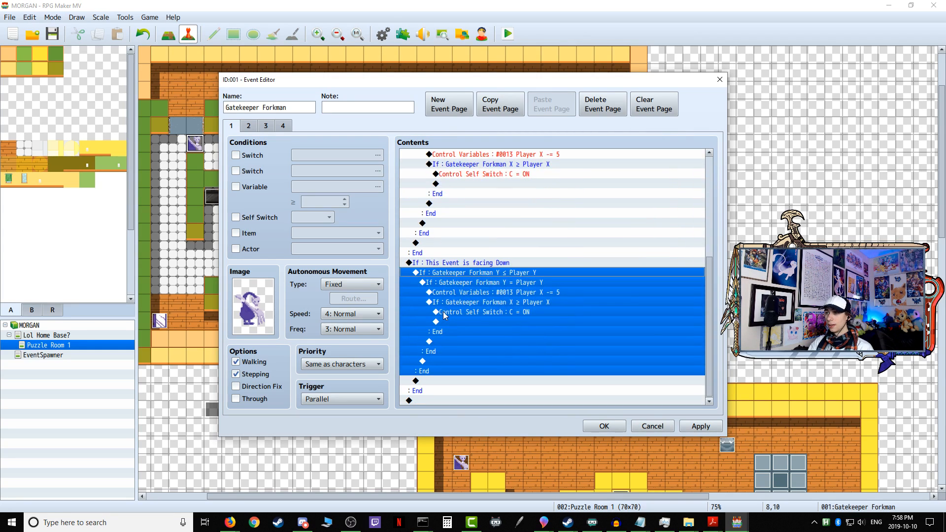
Step: Change the Control Variables command inside the facing-Down branch to subtract 5 from Player Y
{"action": "left_click", "coordinate": [474, 293]}
{"action": "right_click", "coordinate": [478, 292]}
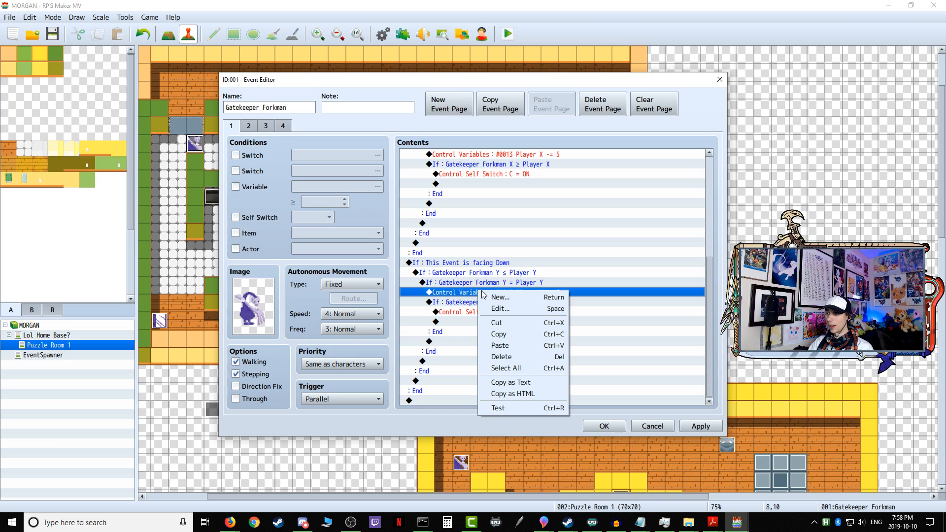
{"action": "left_click", "coordinate": [495, 308]}
{"action": "left_click", "coordinate": [597, 199]}
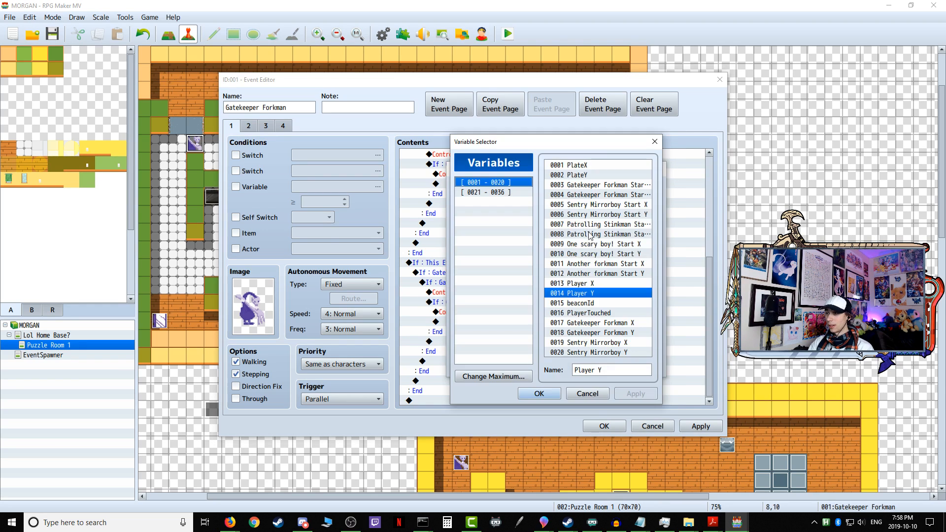
{"action": "left_click", "coordinate": [591, 293]}
{"action": "left_click", "coordinate": [539, 393]}
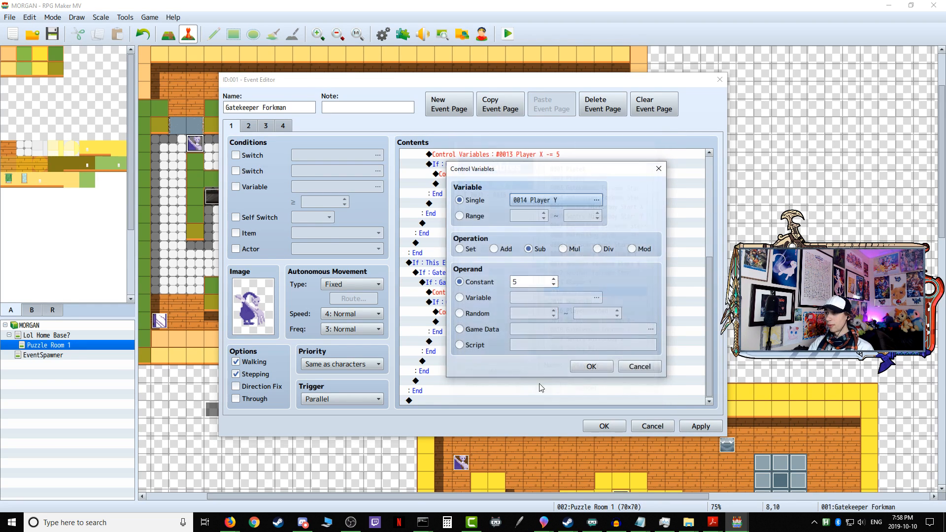
{"action": "left_click", "coordinate": [586, 368]}
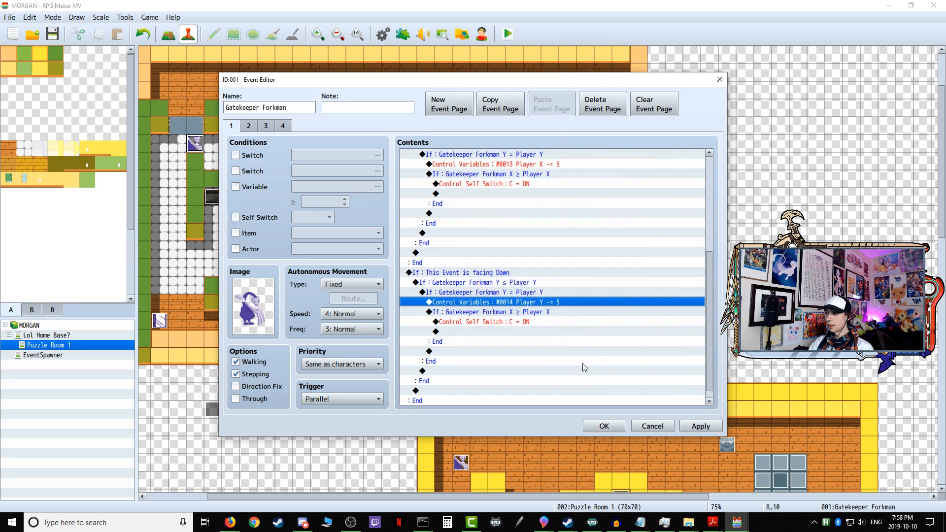
Step: Change the innermost condition of the facing-Down branch to Gatekeeper Forkman Y ≥ Player Y
{"action": "left_click", "coordinate": [518, 314]}
{"action": "right_click", "coordinate": [512, 314]}
{"action": "left_click", "coordinate": [532, 329]}
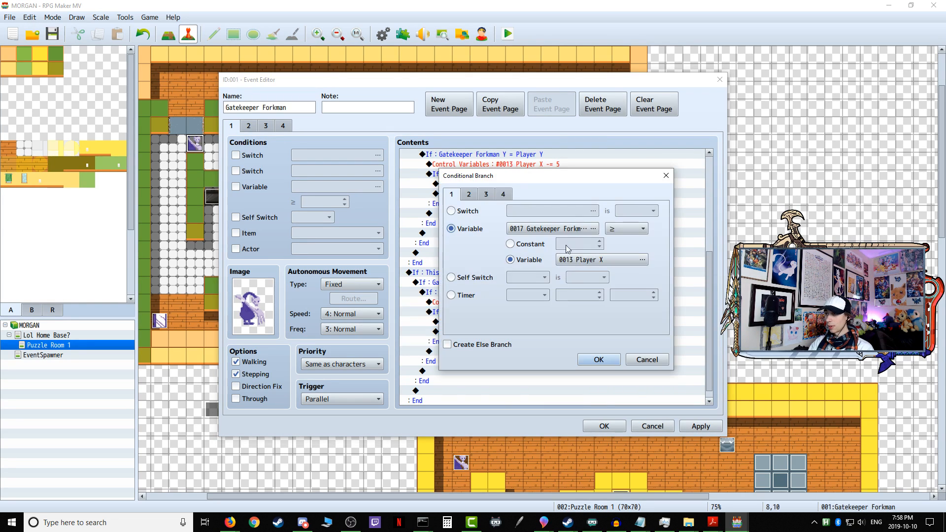
{"action": "left_click", "coordinate": [571, 258]}
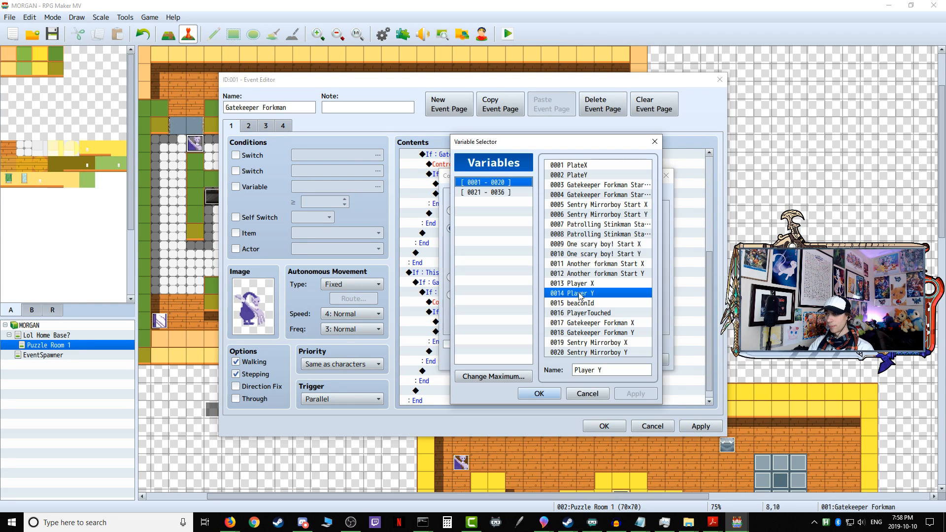
{"action": "left_click", "coordinate": [600, 333]}
{"action": "left_click", "coordinate": [540, 394]}
{"action": "left_click", "coordinate": [586, 258]}
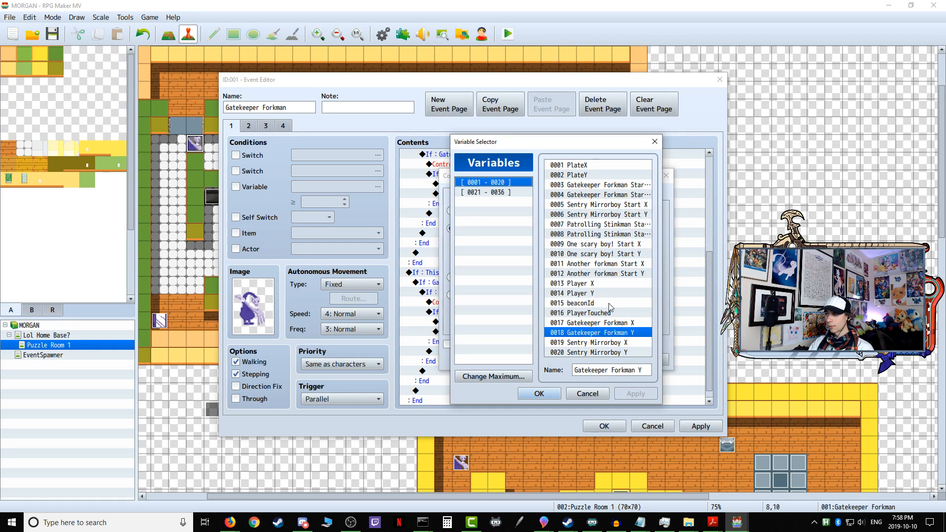
{"action": "left_click", "coordinate": [599, 294]}
{"action": "left_click", "coordinate": [551, 395]}
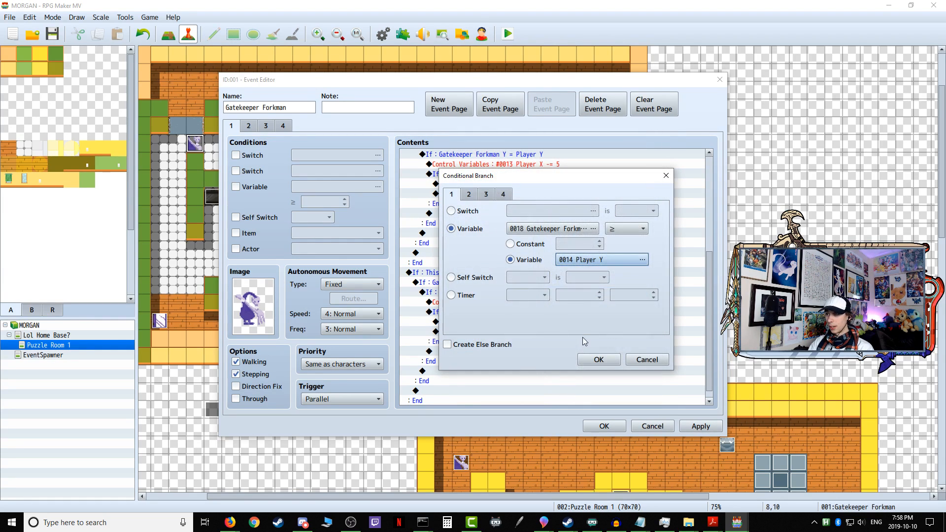
{"action": "left_click", "coordinate": [599, 360]}
{"action": "scroll", "coordinate": [524, 341], "scroll_direction": "down", "scroll_amount": 2}
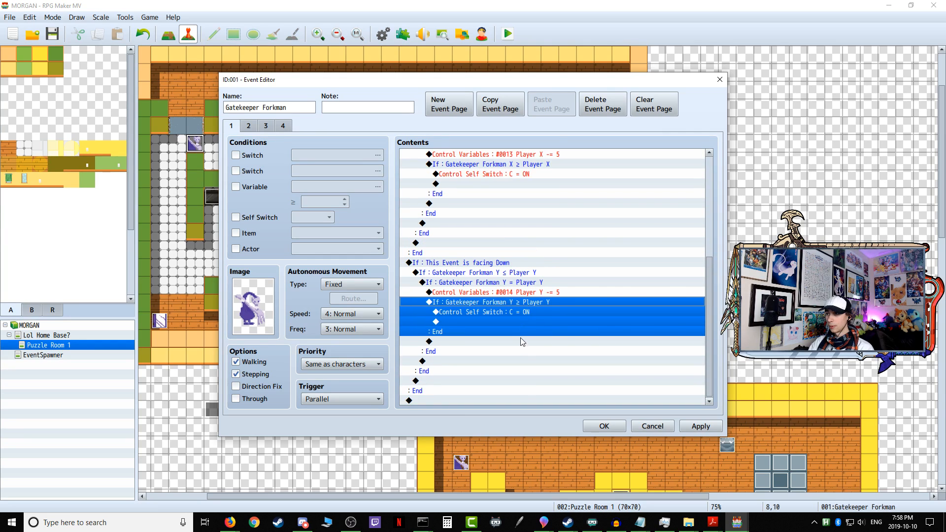
Step: Apply the Gatekeeper Forkman event changes, close its editor and start a playtest of the game
{"action": "left_click", "coordinate": [690, 427]}
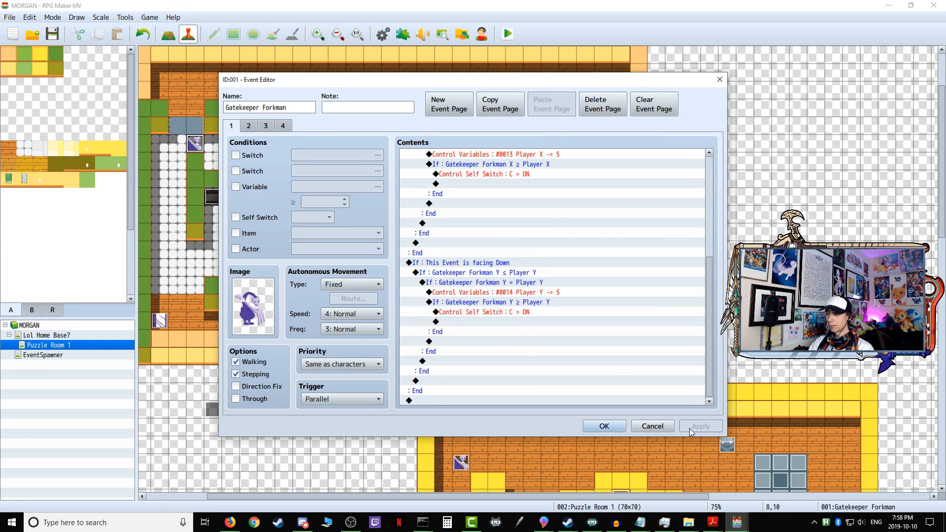
{"action": "left_click", "coordinate": [604, 426]}
{"action": "left_click", "coordinate": [507, 33]}
{"action": "left_click", "coordinate": [432, 272]}
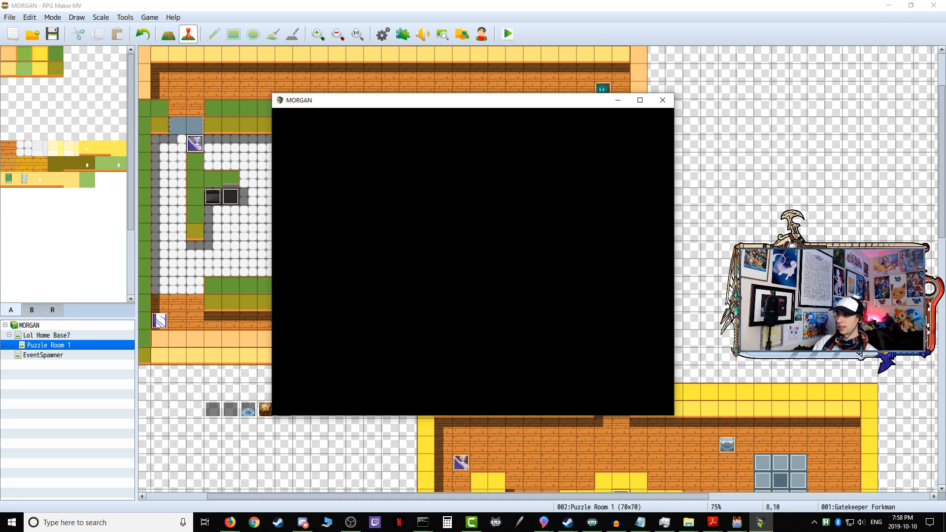
Step: Walk the player through the third door into Puzzle Room 1 and up to the corridor patrolled by Sentry Mirrorboy
{"action": "key", "text": "Right"}
{"action": "key", "text": "Right"}
{"action": "key", "text": "Up"}
{"action": "key", "text": "Up"}
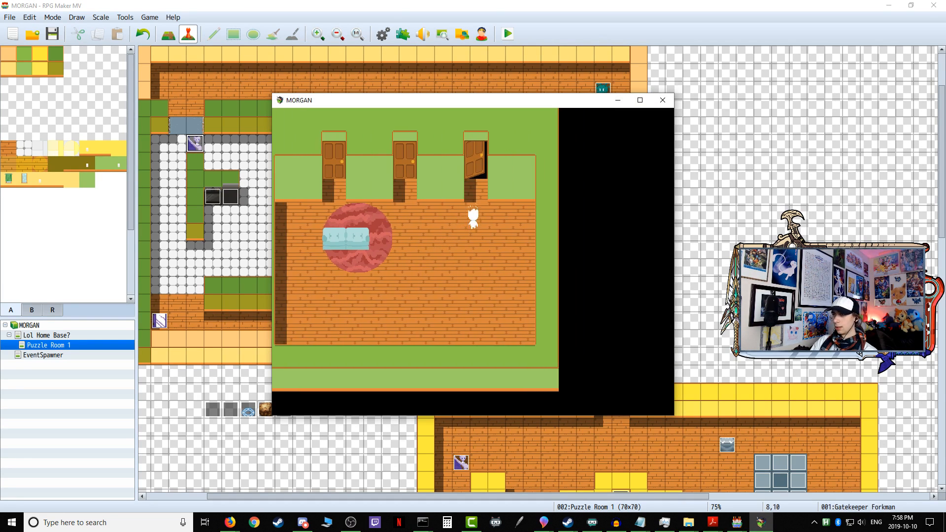
{"action": "key", "text": "Return"}
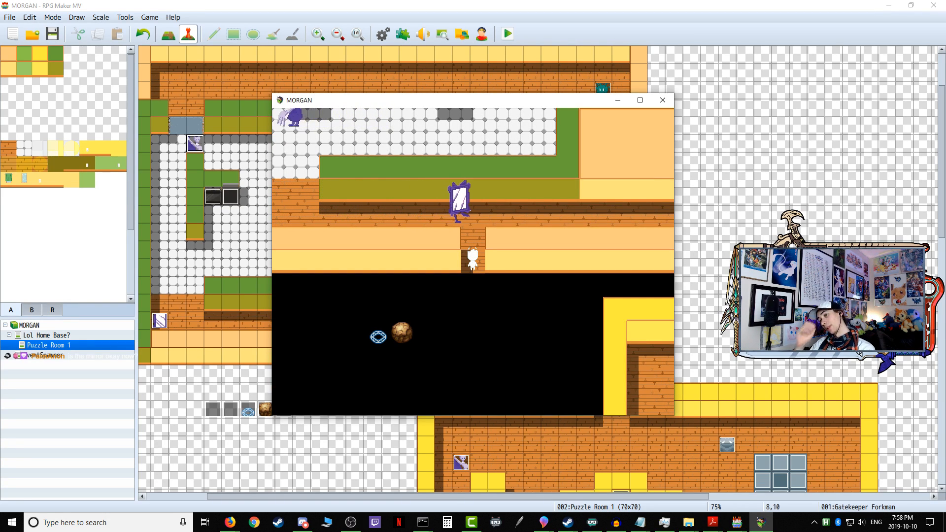
{"action": "key", "text": "Return"}
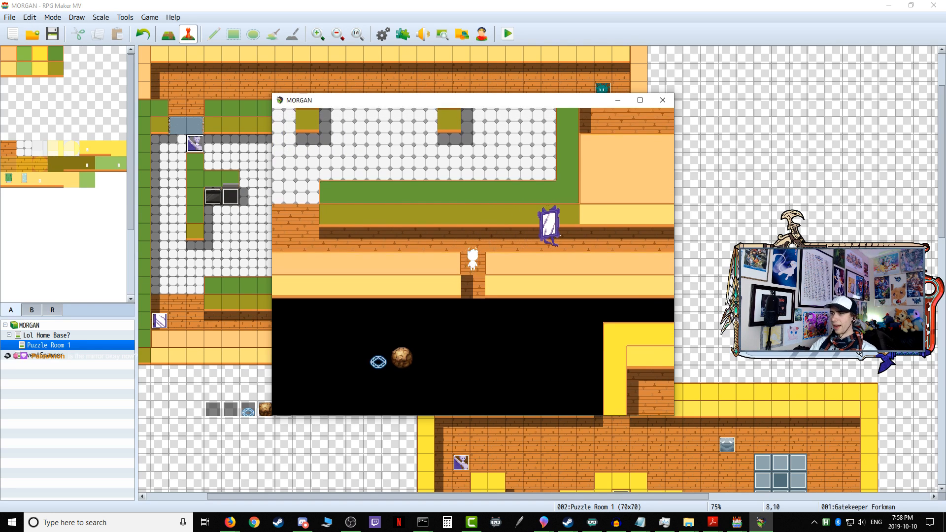
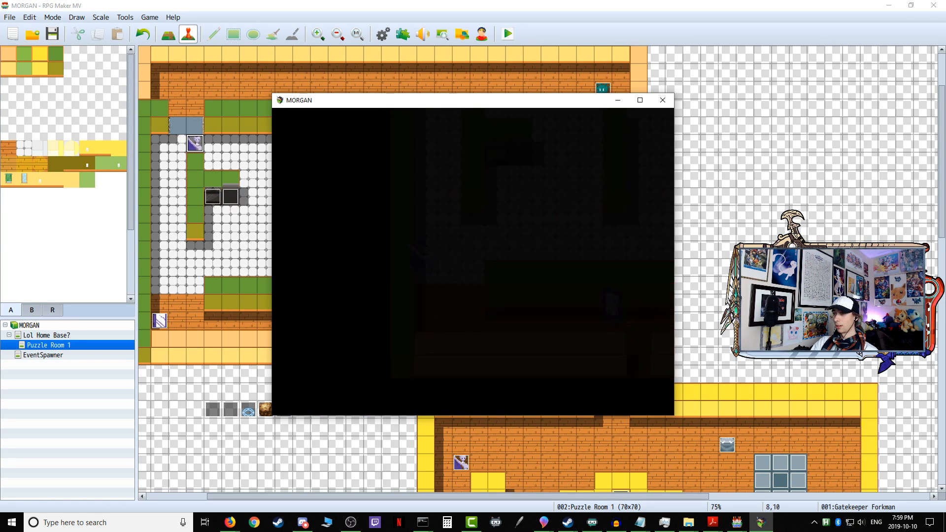
Step: In the playtest, walk through the open third door, agree to progress to the first puzzle, and step into the corridor near the mirror enemy
{"action": "key", "text": "Right"}
{"action": "key", "text": "Up"}
{"action": "key", "text": "Right"}
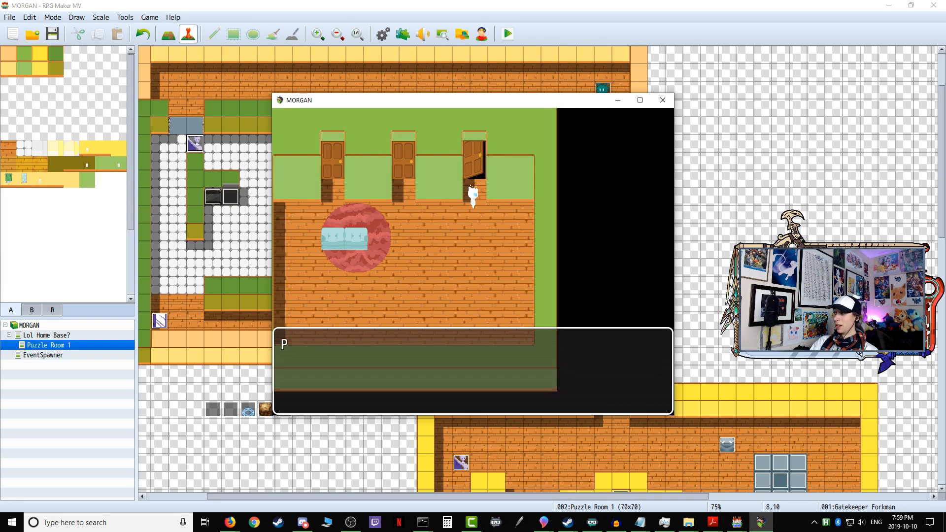
{"action": "key", "text": "Return"}
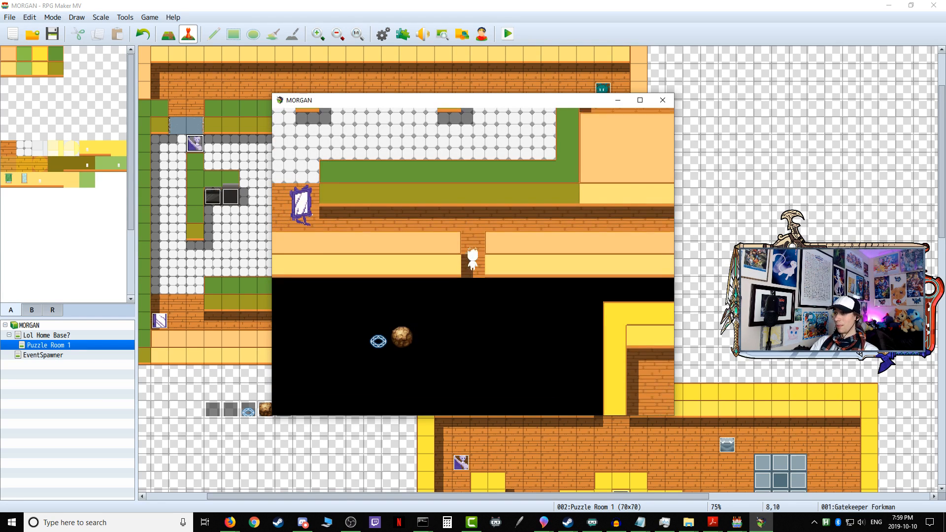
{"action": "key", "text": "Right"}
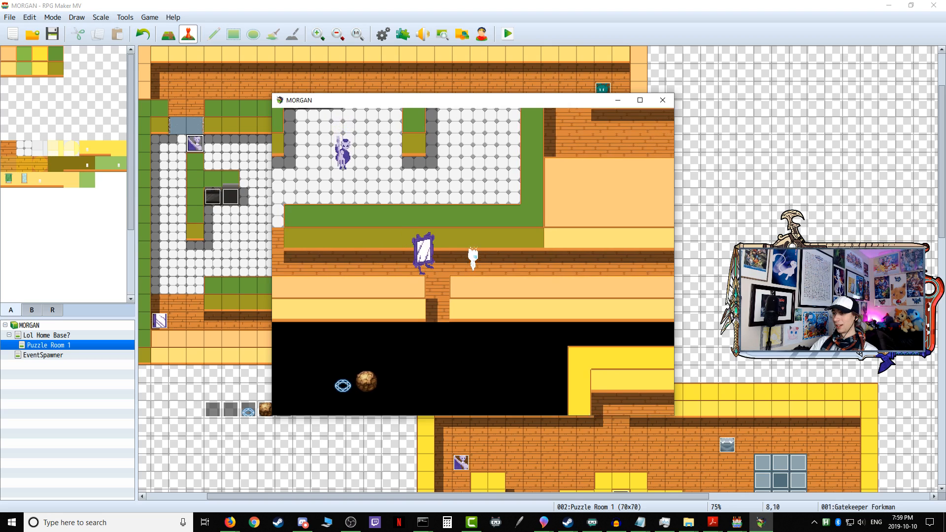
Step: Walk back to the open door in the home base and choose Yes to re-enter the first puzzle
{"action": "key", "text": "Right"}
{"action": "key", "text": "Up"}
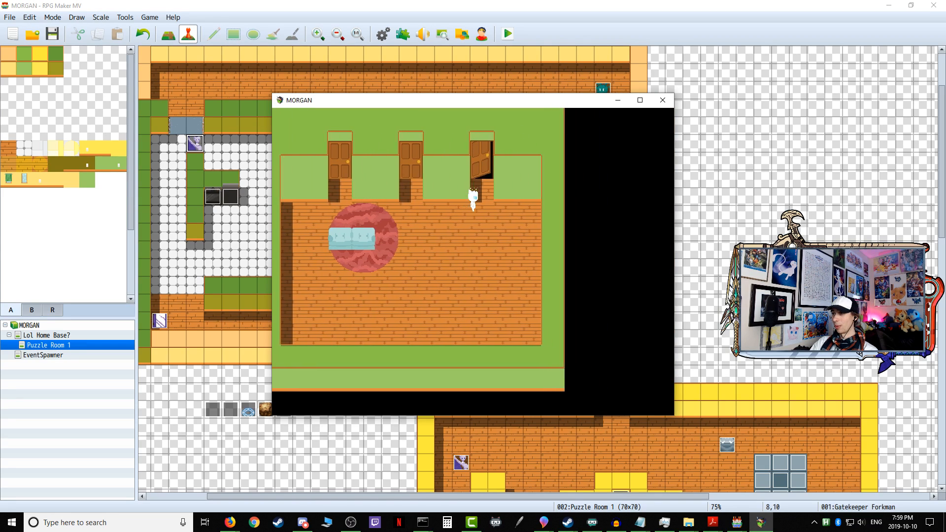
{"action": "key", "text": "Return"}
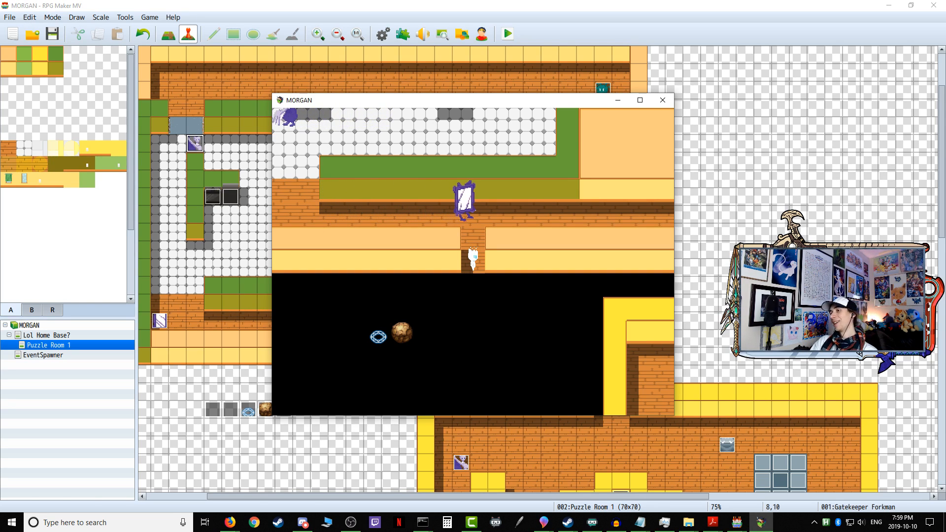
Step: Follow the mirror enemy back and forth along the puzzle room's lower corridor to test its player detection
{"action": "key", "text": "Up"}
{"action": "key", "text": "Up"}
{"action": "key", "text": "Right"}
{"action": "key", "text": "Right"}
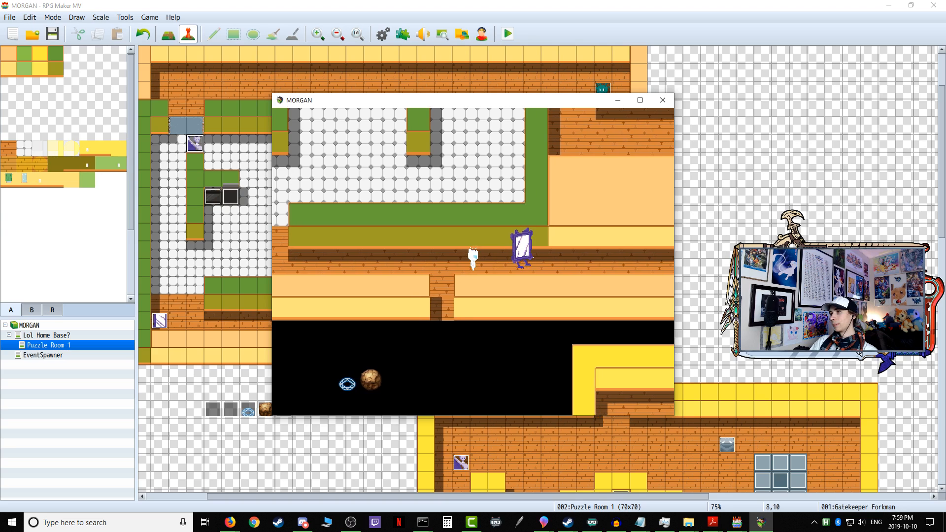
{"action": "key", "text": "Right"}
{"action": "key", "text": "Right"}
{"action": "key", "text": "Right"}
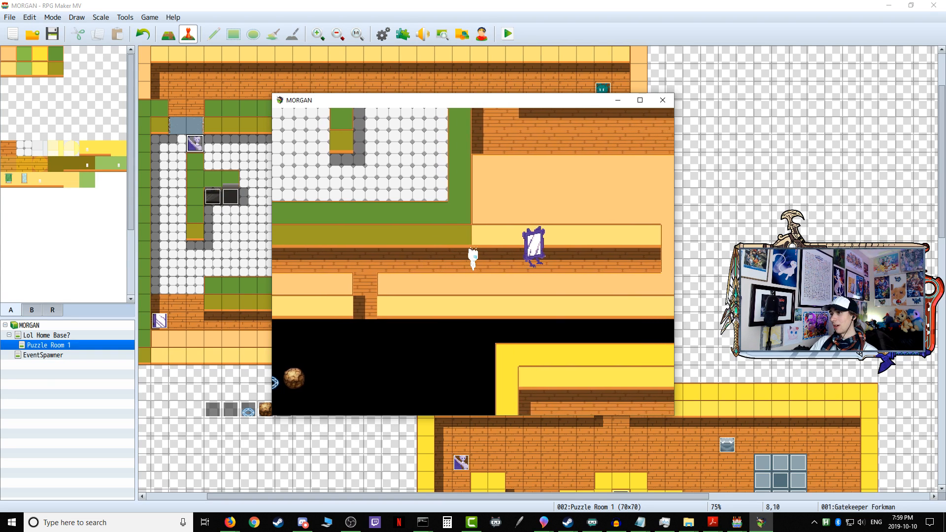
{"action": "key", "text": "Left"}
{"action": "key", "text": "Left"}
{"action": "key", "text": "Left"}
{"action": "key", "text": "Up"}
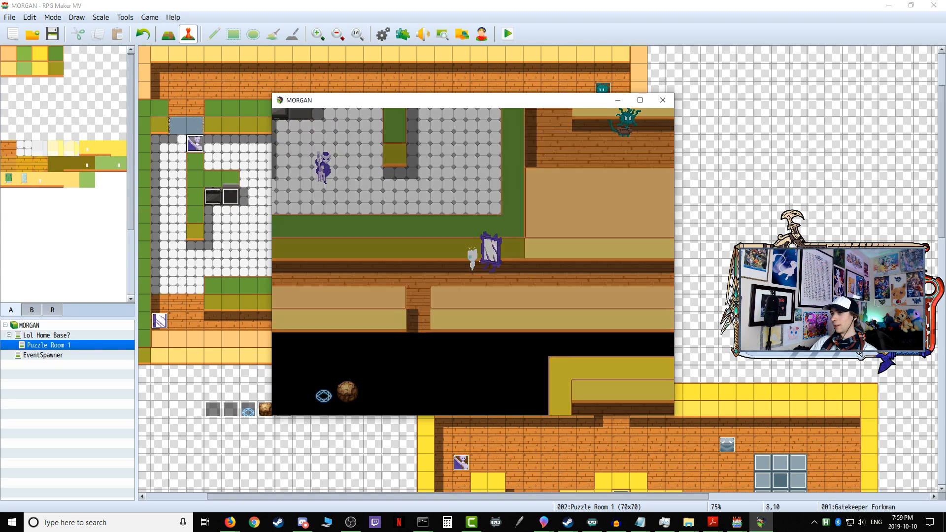
Step: Return from the home base to the first puzzle for another detection test
{"action": "key", "text": "Right"}
{"action": "key", "text": "Up"}
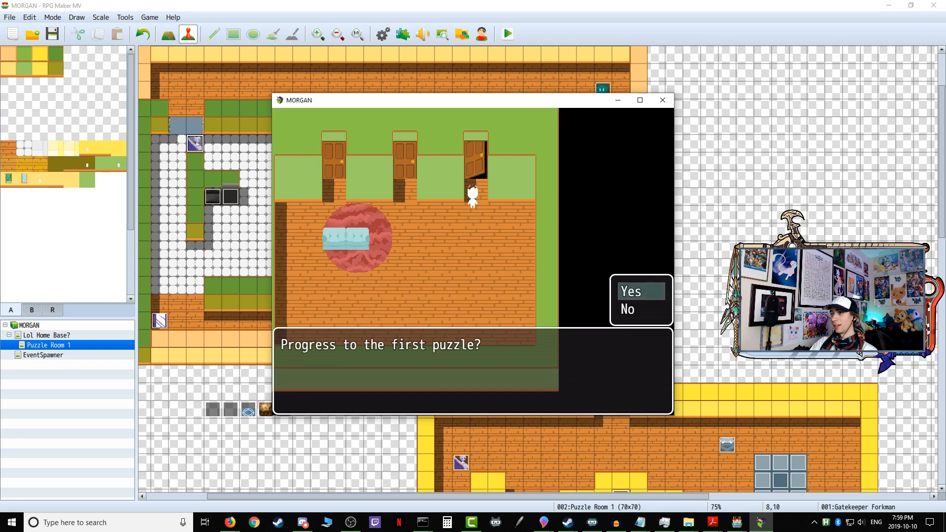
{"action": "key", "text": "Return"}
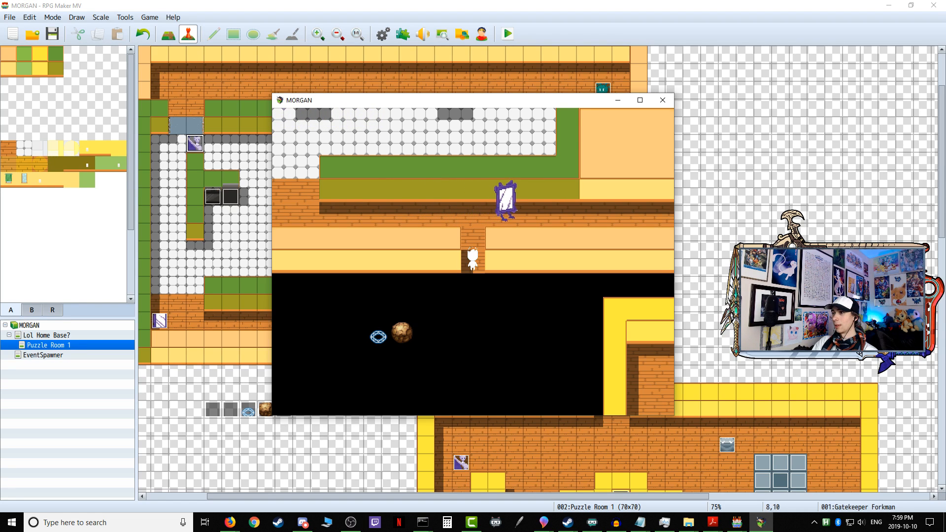
Step: Walk into the kitchen and move behind the inner wall near Gatekeeper Forkman to test his detection, and close the playtest
{"action": "key", "text": "Up"}
{"action": "key", "text": "Left"}
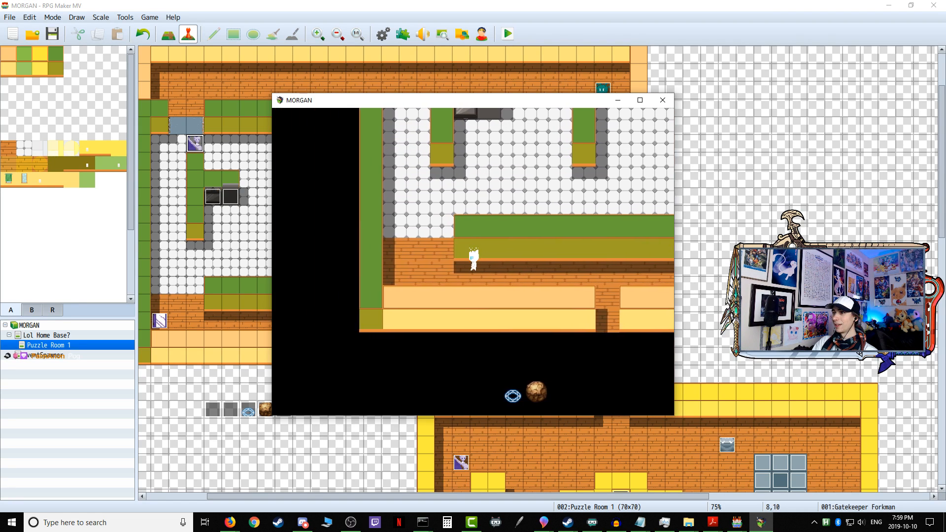
{"action": "key", "text": "Up"}
{"action": "key", "text": "Up"}
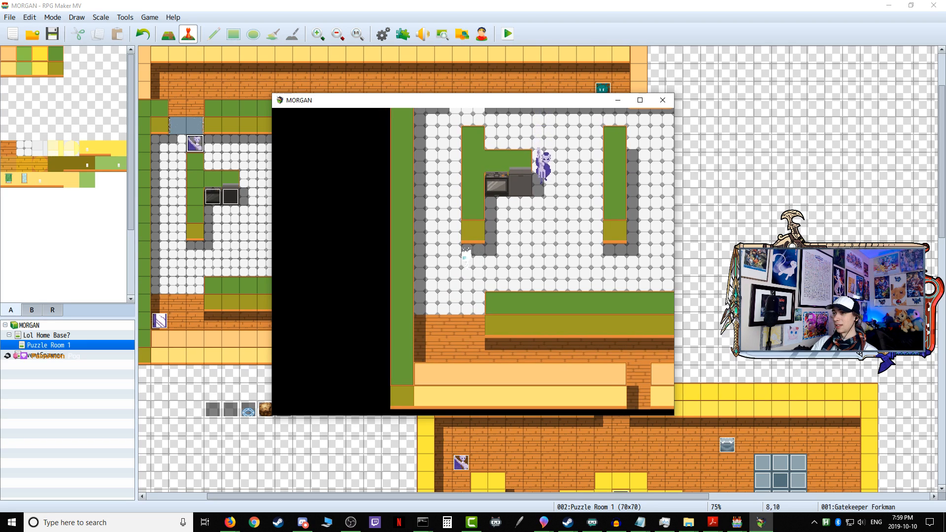
{"action": "key", "text": "Left"}
{"action": "key", "text": "Down"}
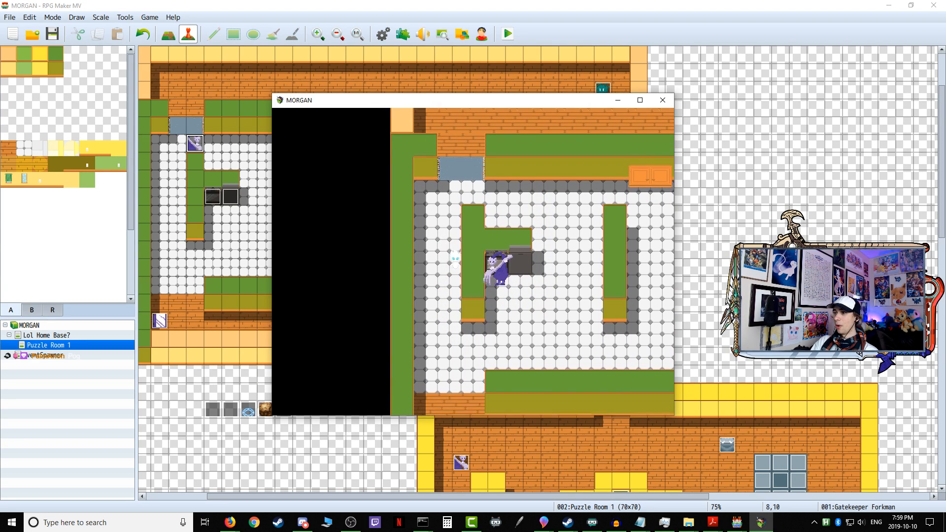
{"action": "key", "text": "Up"}
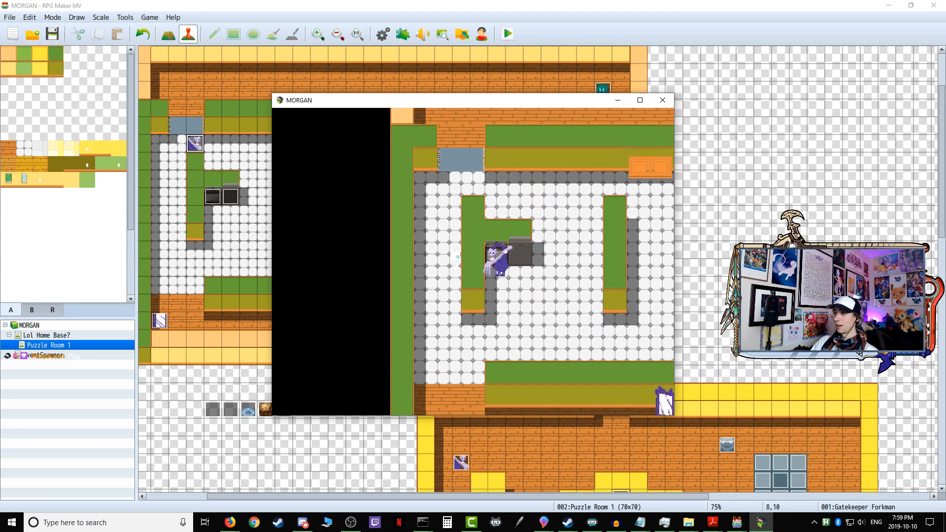
{"action": "left_click", "coordinate": [662, 101]}
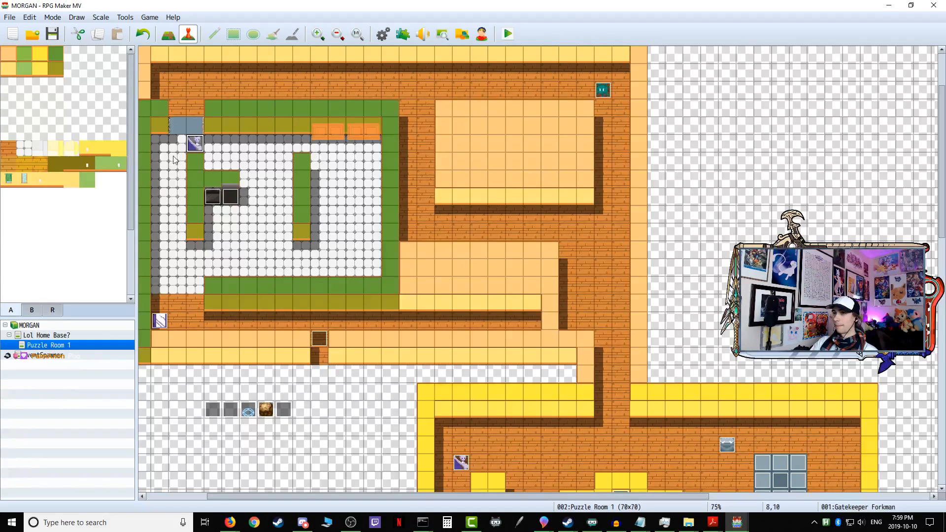
Step: In Gatekeeper Forkman's facing-Down branch, change the inner equality condition to compare Gatekeeper Forkman X with Player X, and save the event
{"action": "double_click", "coordinate": [198, 146]}
{"action": "scroll", "coordinate": [506, 321], "scroll_direction": "down", "scroll_amount": 6}
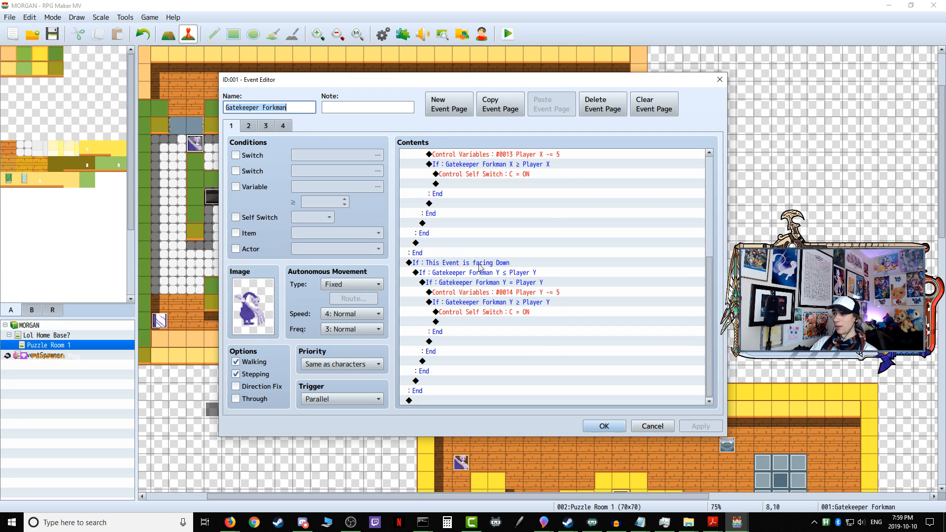
{"action": "left_click", "coordinate": [534, 284]}
{"action": "right_click", "coordinate": [518, 289]}
{"action": "left_click", "coordinate": [536, 306]}
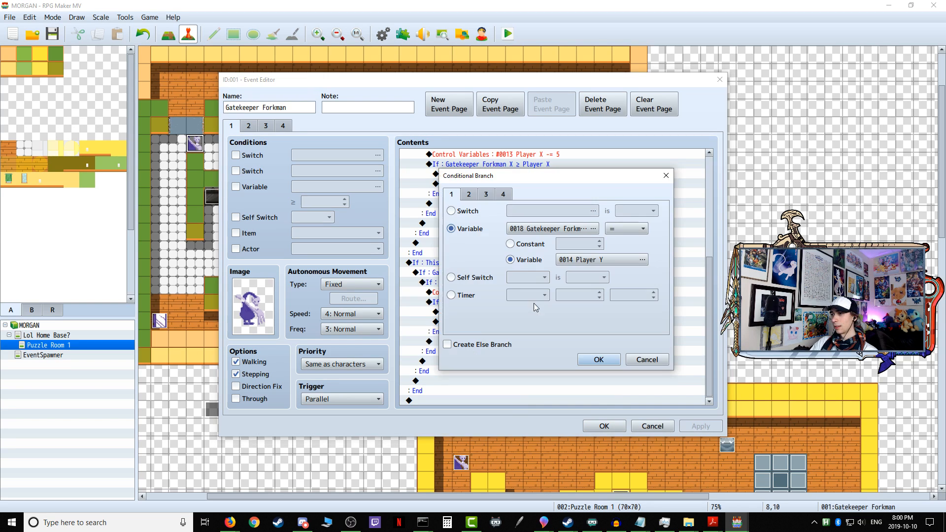
{"action": "left_click", "coordinate": [590, 260]}
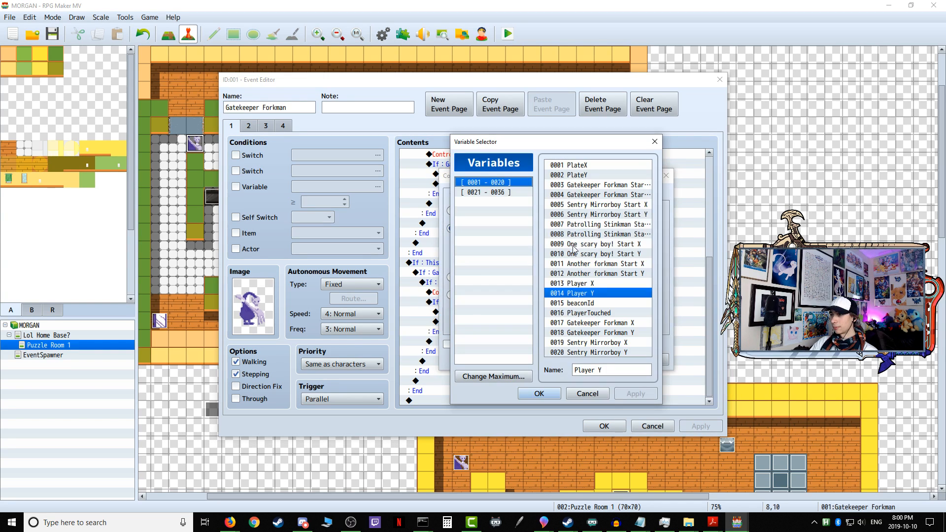
{"action": "left_click", "coordinate": [613, 322]}
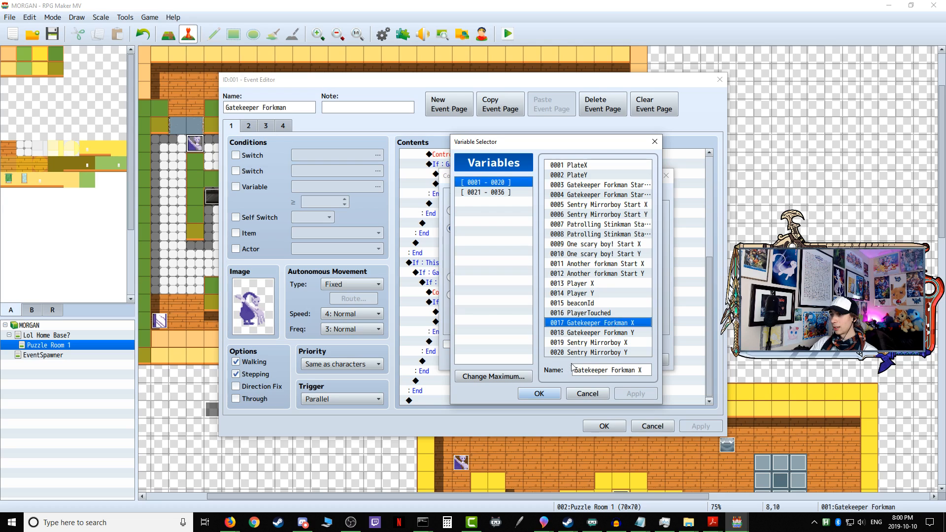
{"action": "left_click", "coordinate": [539, 393]}
{"action": "left_click", "coordinate": [577, 261]}
{"action": "left_click", "coordinate": [590, 284]}
{"action": "left_click", "coordinate": [540, 393]}
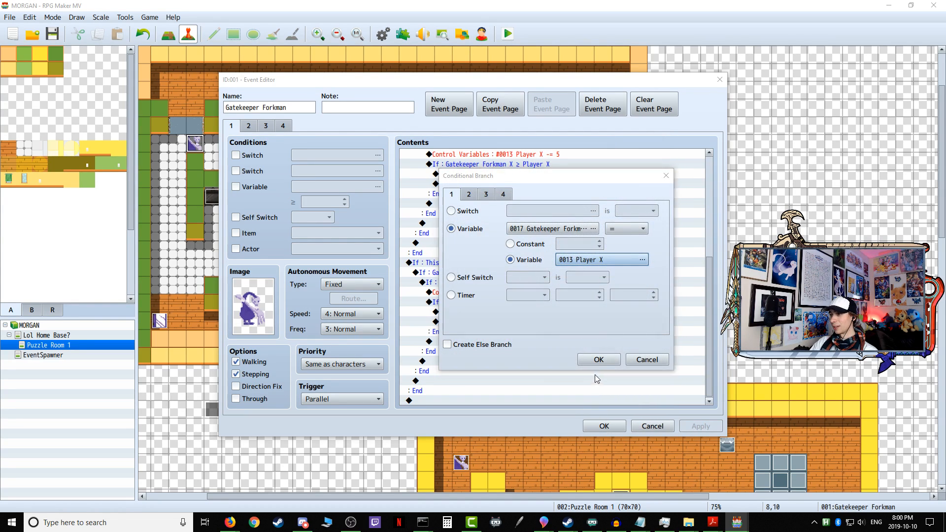
{"action": "left_click", "coordinate": [598, 359]}
{"action": "scroll", "coordinate": [581, 374], "scroll_direction": "down", "scroll_amount": 3}
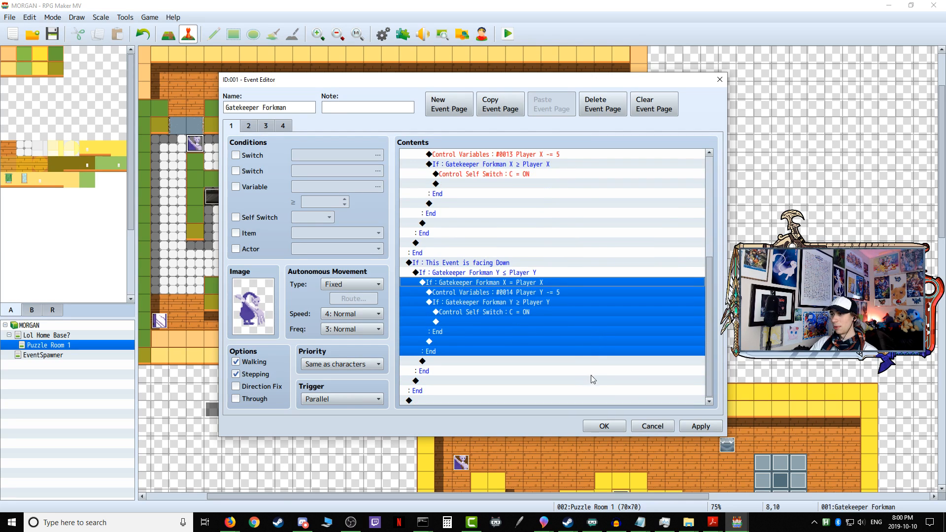
{"action": "left_click", "coordinate": [699, 428]}
{"action": "left_click", "coordinate": [602, 427]}
Step: Start a new playtest and enter the first puzzle through the open door in the home base
{"action": "left_click", "coordinate": [509, 35]}
{"action": "left_click", "coordinate": [441, 275]}
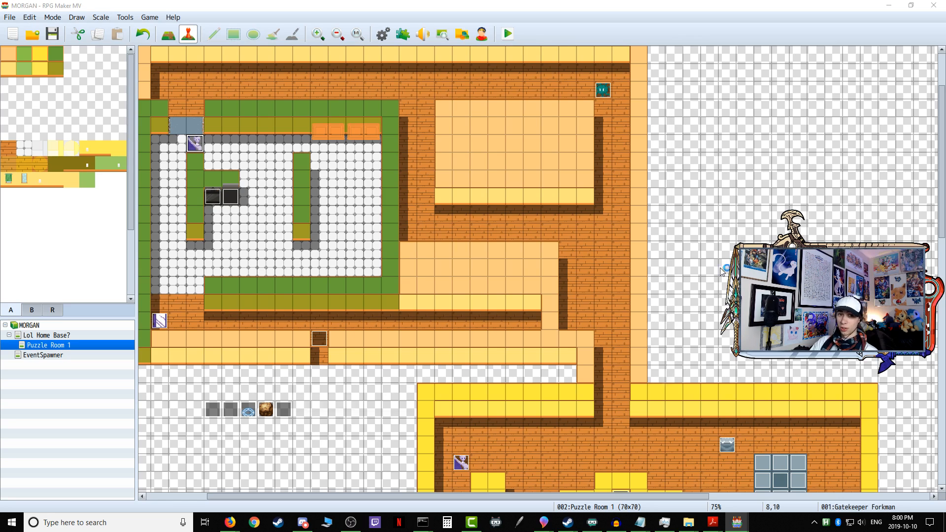
{"action": "key", "text": "Right"}
{"action": "key", "text": "Up"}
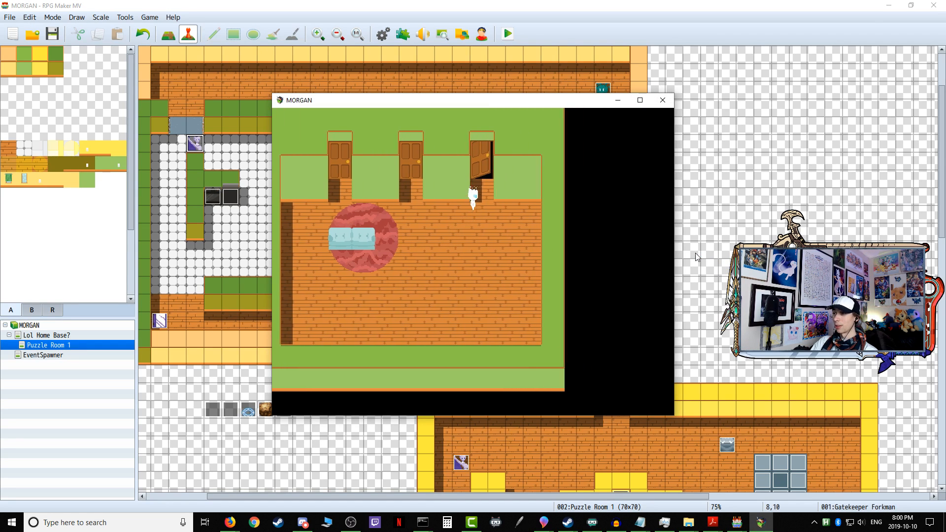
{"action": "key", "text": "Right"}
{"action": "key", "text": "Return"}
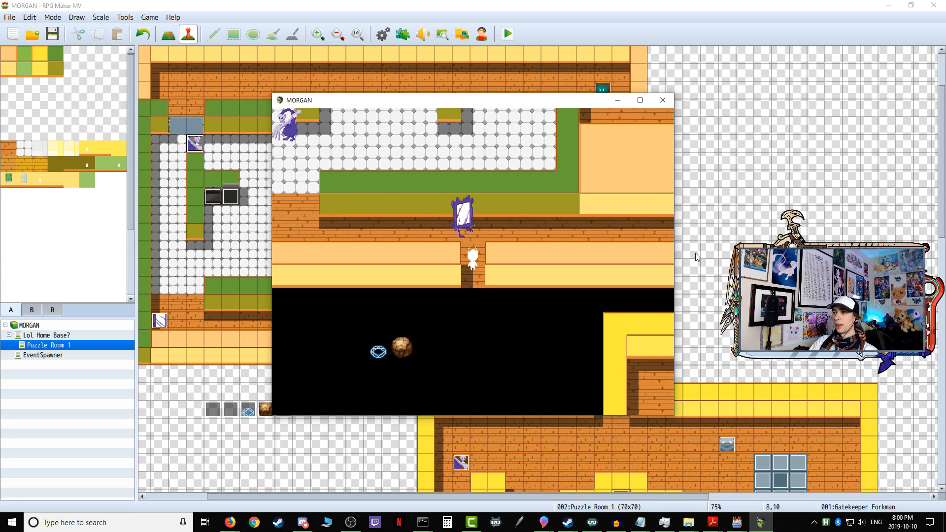
Step: Walk along the corridor into the kitchen, up to its far doorway, and over beside the counter, watching Gatekeeper Forkman's patrol
{"action": "key", "text": "Up"}
{"action": "key", "text": "Left"}
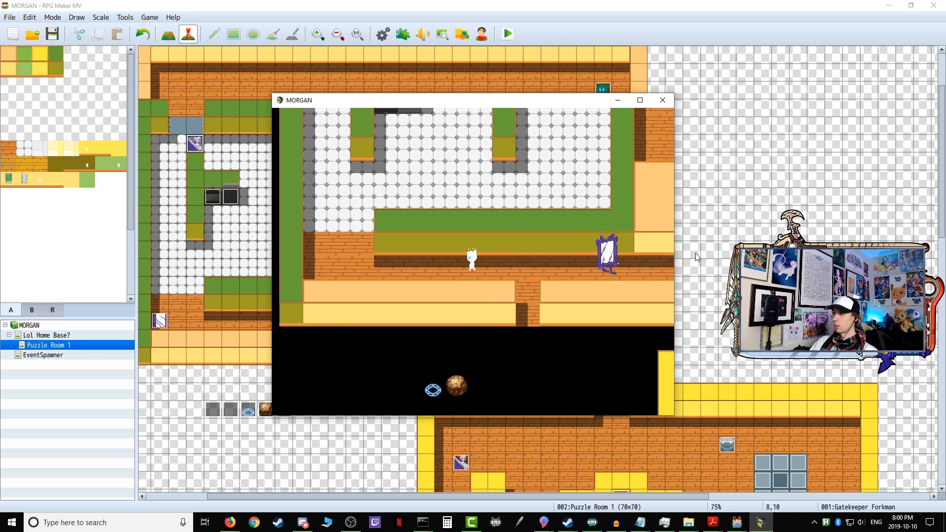
{"action": "key", "text": "Left"}
{"action": "key", "text": "Up"}
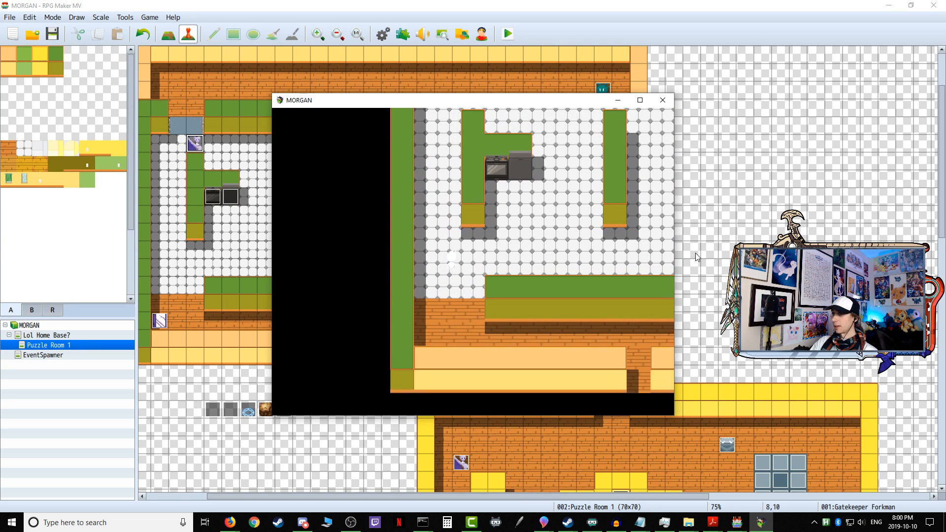
{"action": "key", "text": "Up"}
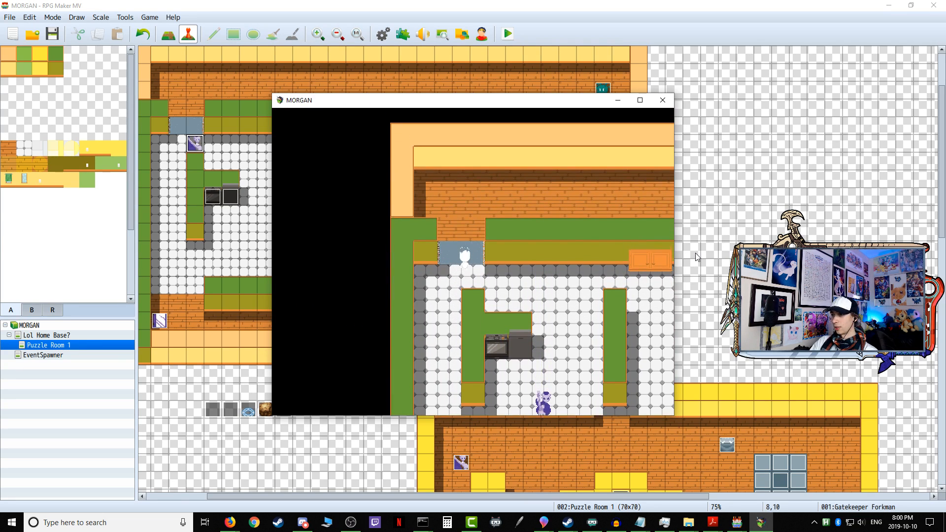
{"action": "key", "text": "Right"}
{"action": "key", "text": "Left"}
{"action": "key", "text": "Up"}
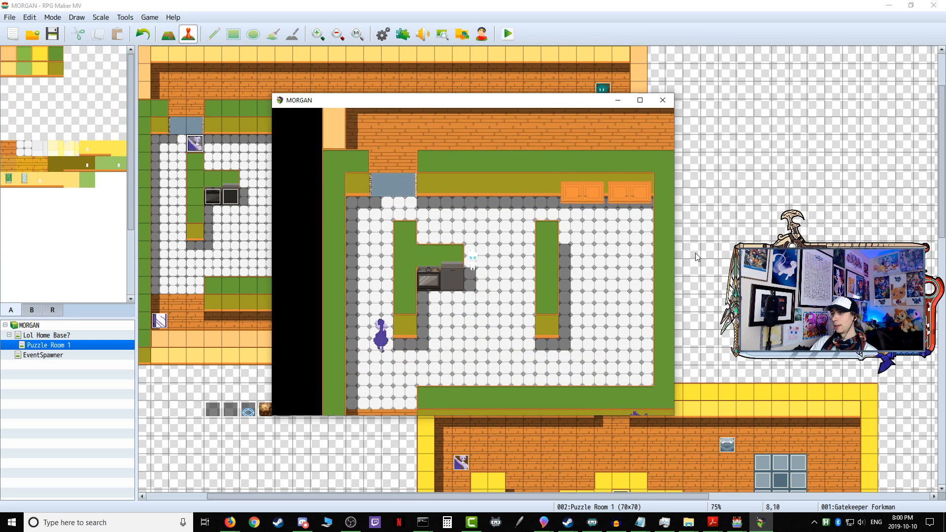
Step: Move around the kitchen counter and into the patrol path to test Gatekeeper Forkman's corrected downward detection
{"action": "key", "text": "Up"}
{"action": "key", "text": "Right"}
{"action": "key", "text": "Right"}
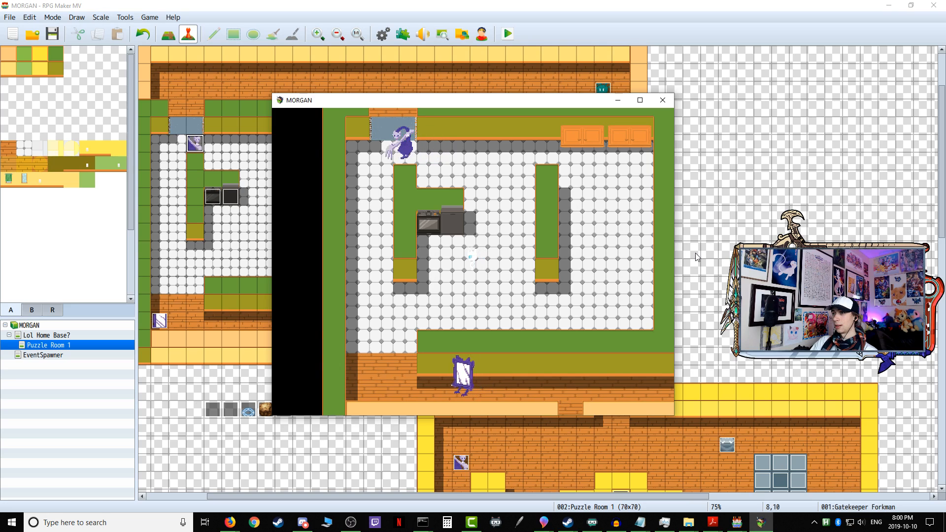
{"action": "key", "text": "Down"}
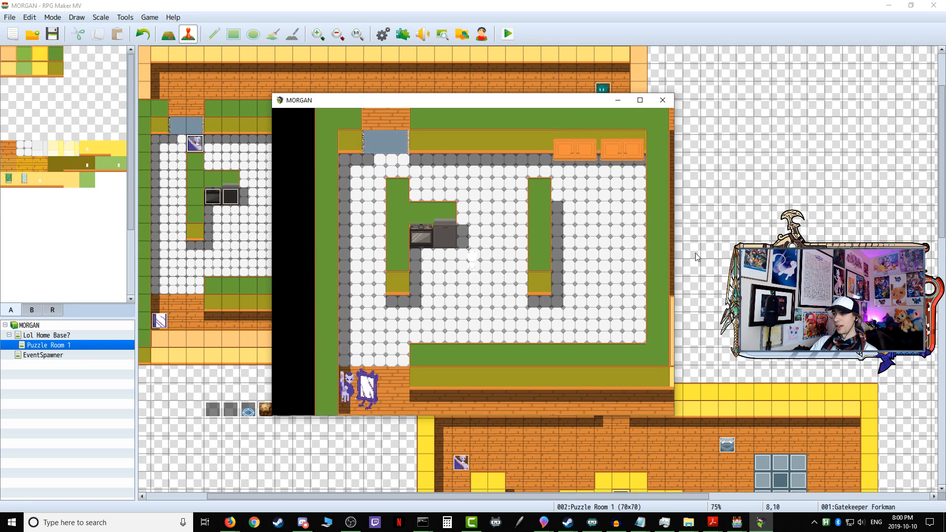
{"action": "key", "text": "Up"}
{"action": "key", "text": "Right"}
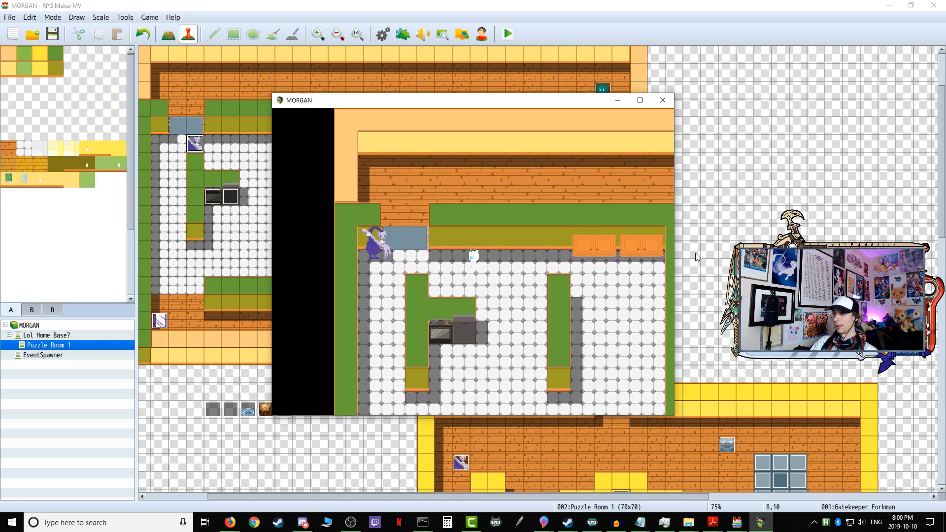
{"action": "key", "text": "Right"}
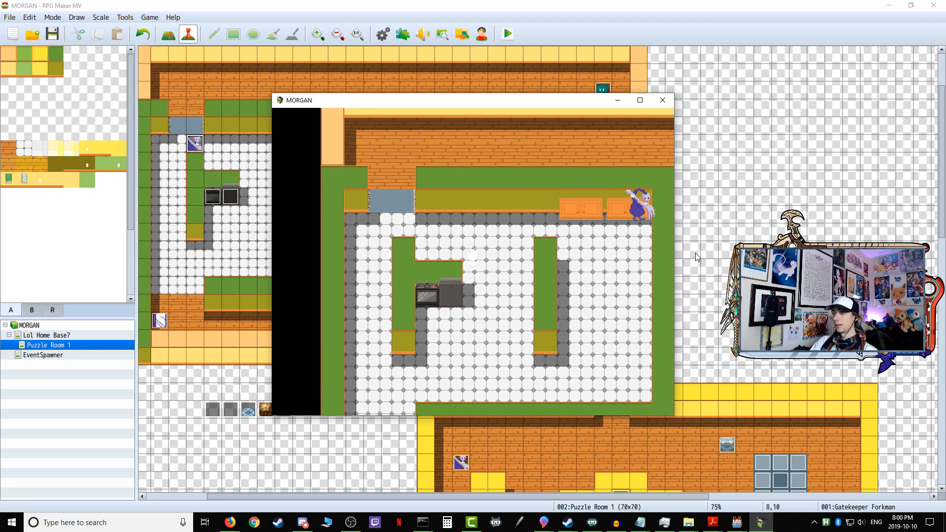
{"action": "key", "text": "Down"}
{"action": "key", "text": "Down"}
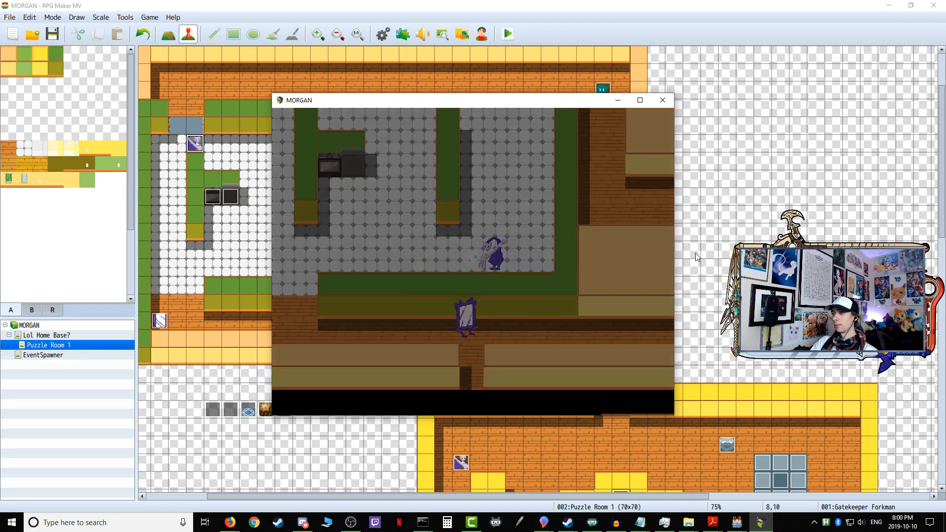
Step: Go back through the home base door into the first puzzle and stay at the corridor entrance
{"action": "key", "text": "Right"}
{"action": "key", "text": "Up"}
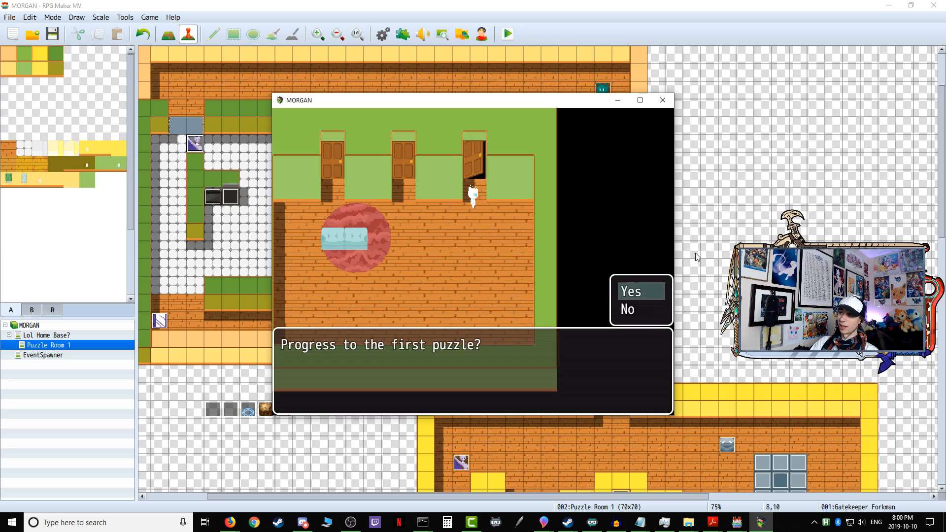
{"action": "key", "text": "Return"}
{"action": "key", "text": "Up"}
{"action": "key", "text": "Down"}
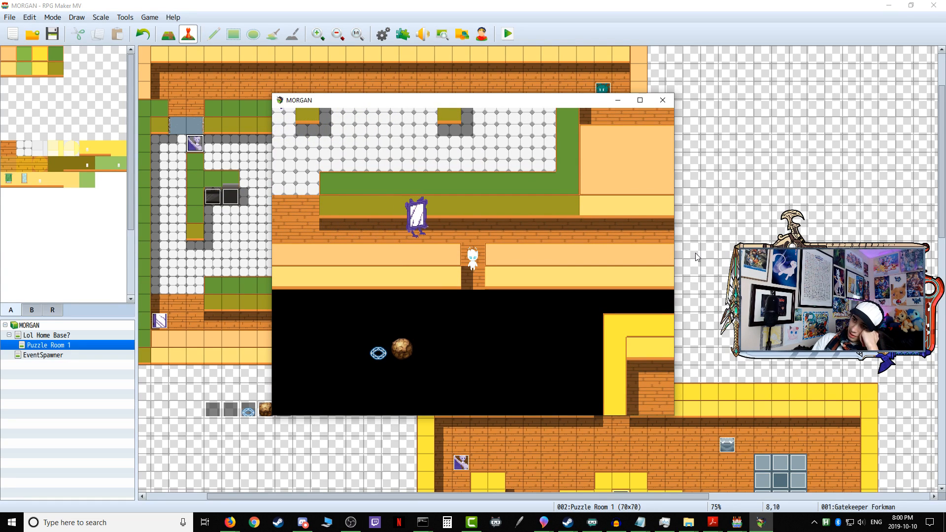
Step: Close the playtest and review the conditions, movement settings and commands on all four pages of Gatekeeper Forkman's event
{"action": "left_click", "coordinate": [663, 100]}
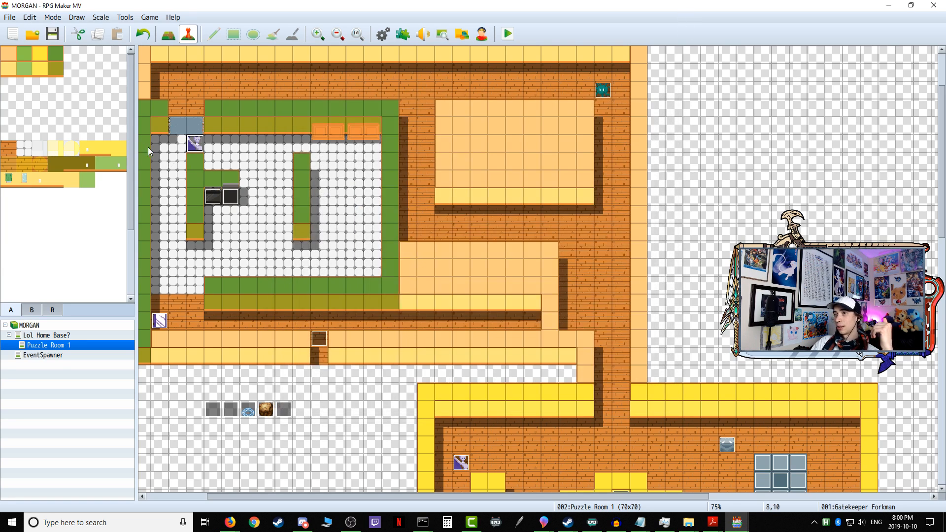
{"action": "double_click", "coordinate": [194, 144]}
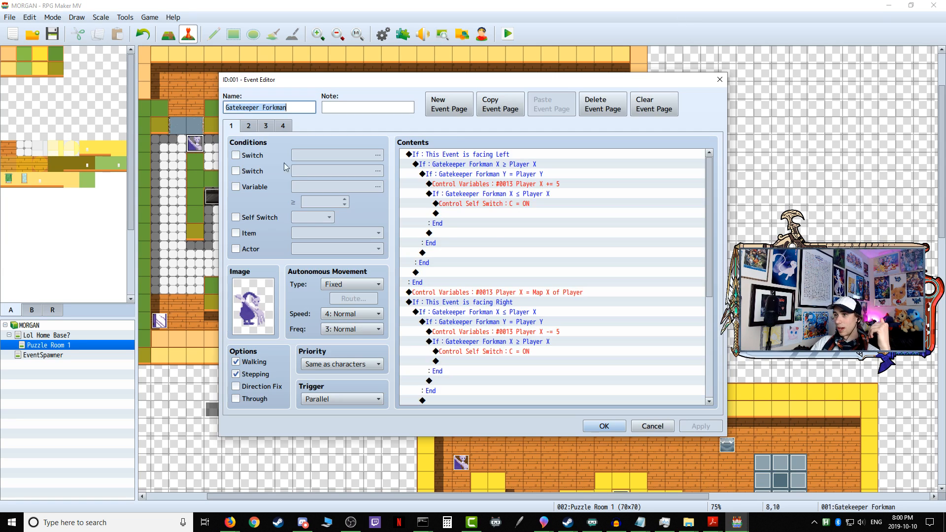
{"action": "left_click", "coordinate": [284, 126]}
{"action": "left_click", "coordinate": [449, 164]}
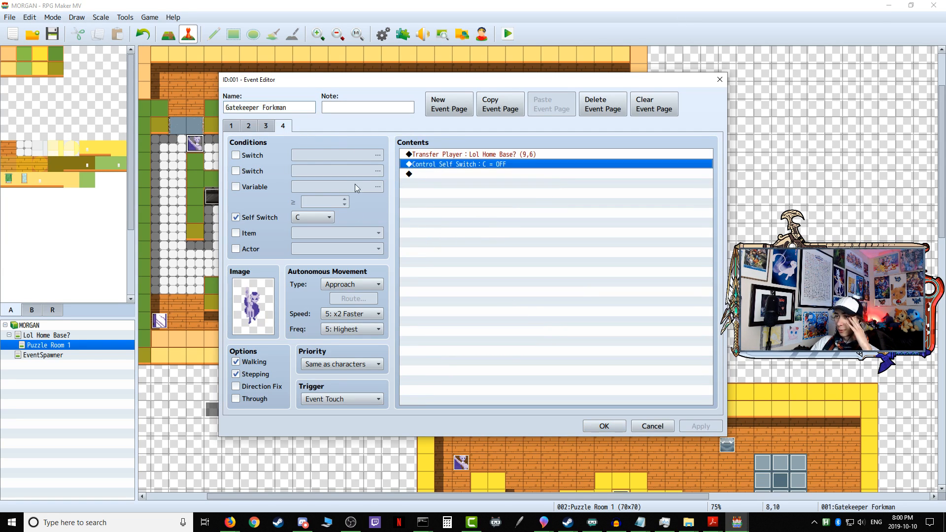
{"action": "left_click", "coordinate": [234, 127]}
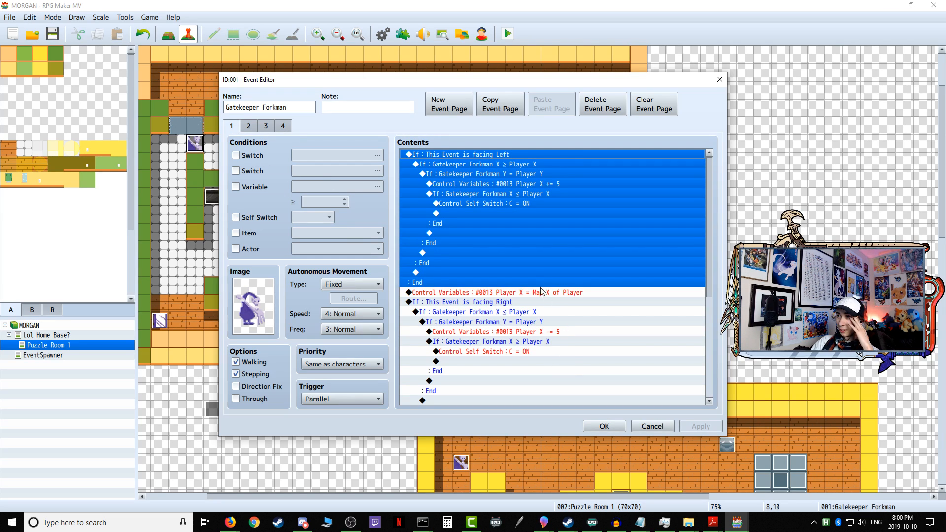
{"action": "left_click", "coordinate": [516, 286]}
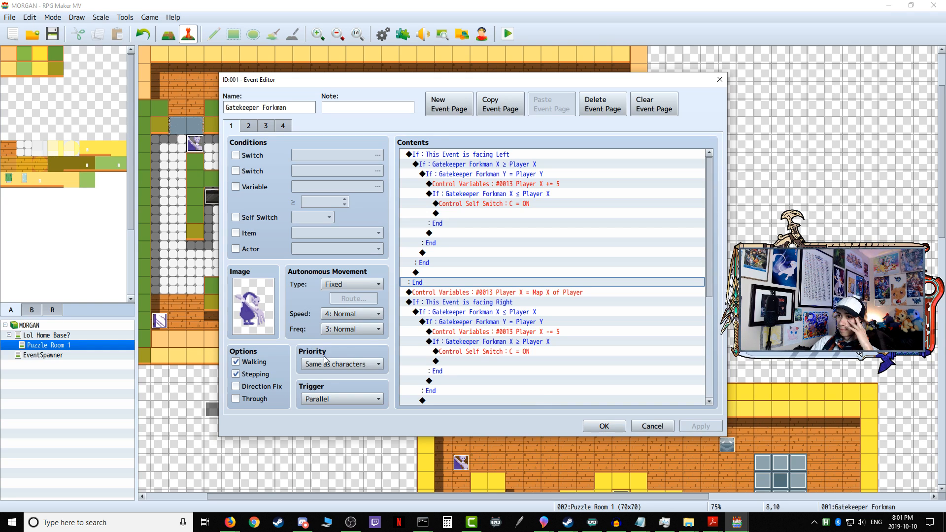
{"action": "left_click", "coordinate": [248, 126]}
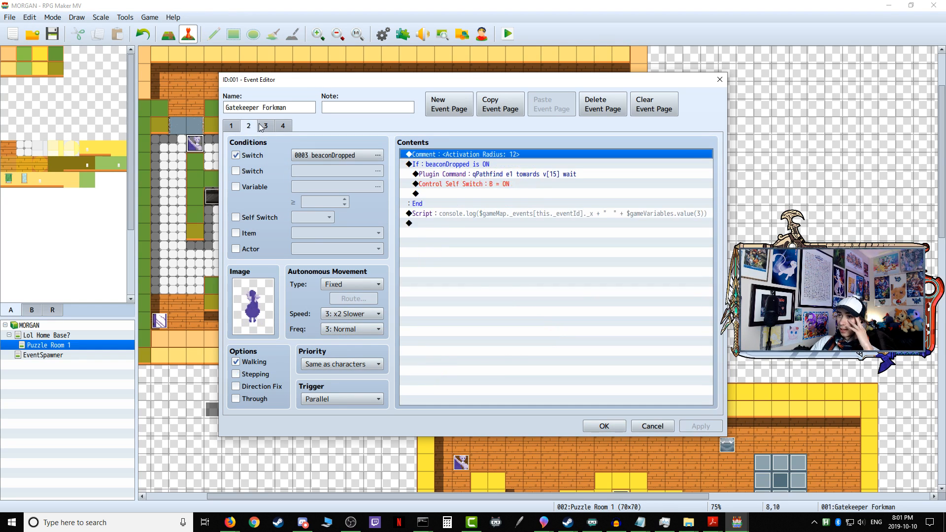
{"action": "left_click", "coordinate": [266, 126]}
{"action": "left_click", "coordinate": [231, 126]}
{"action": "left_click", "coordinate": [604, 427]}
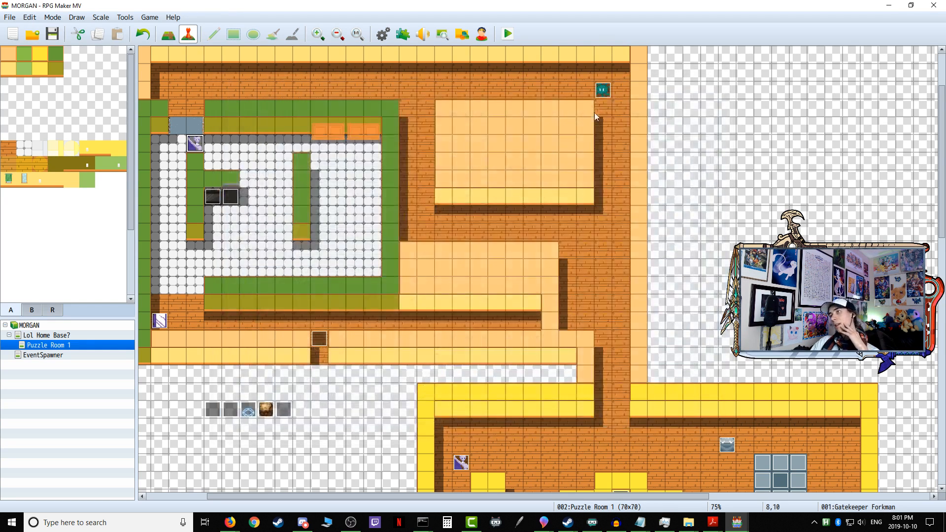
Step: Start a new playtest, saving the game changes, and enter the first puzzle through the open home base door
{"action": "left_click", "coordinate": [514, 41]}
{"action": "left_click", "coordinate": [431, 276]}
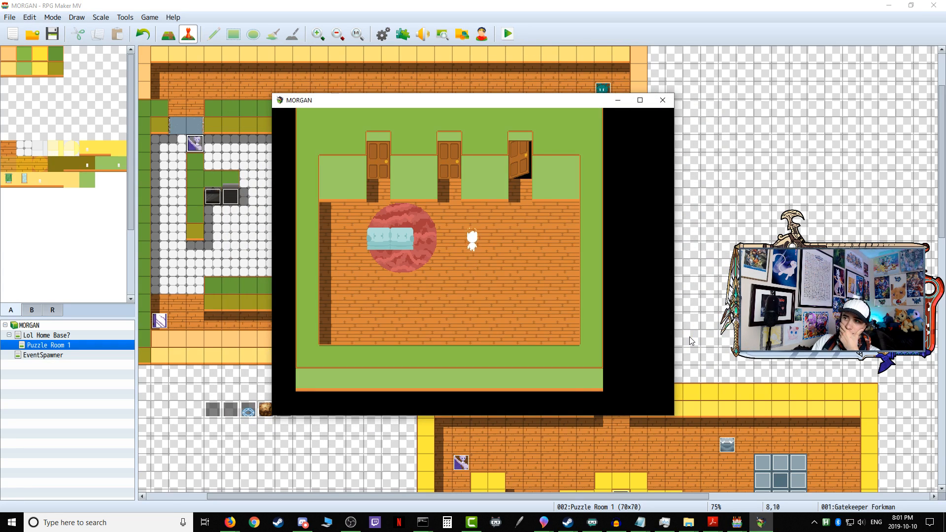
{"action": "key", "text": "Return"}
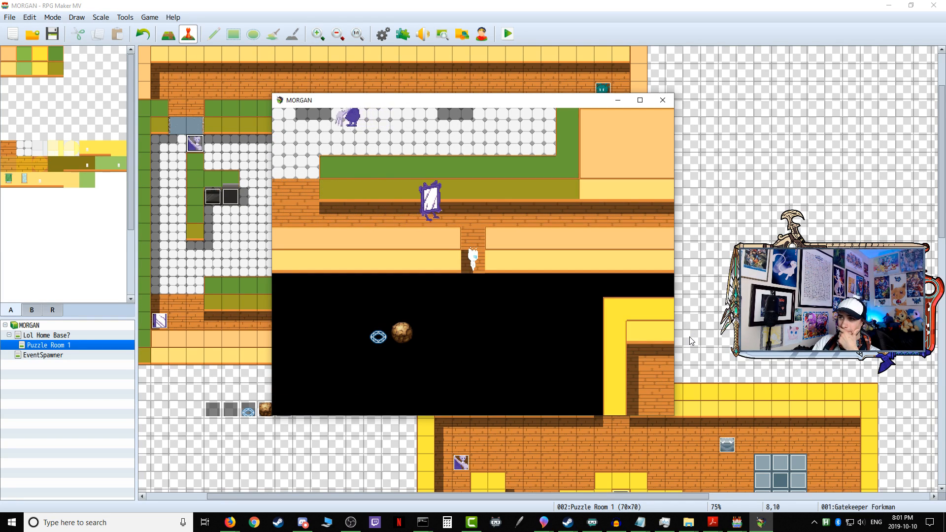
Step: Walk up from the entrance, along the corridor and into the kitchen's outer aisle beside the counter wall
{"action": "key", "text": "Up"}
{"action": "key", "text": "Return"}
{"action": "key", "text": "Up"}
{"action": "key", "text": "Left"}
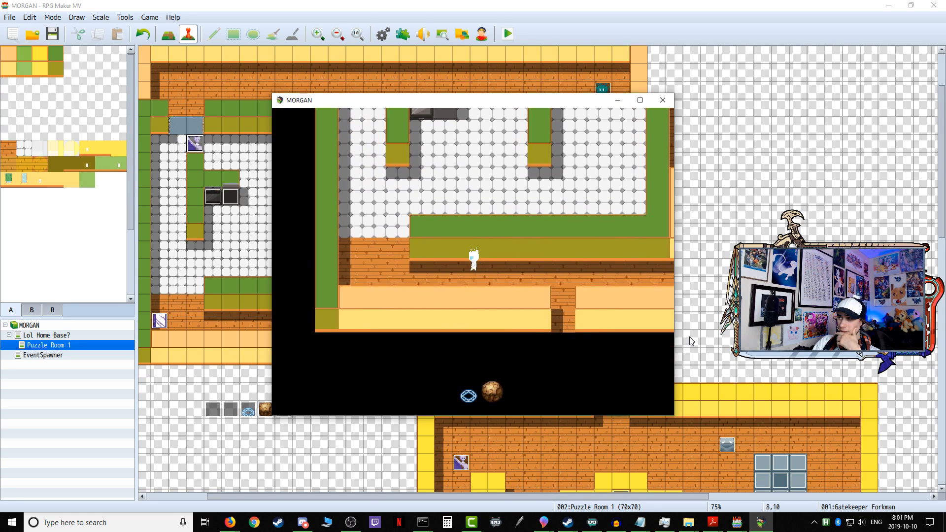
{"action": "key", "text": "Up"}
{"action": "key", "text": "Down"}
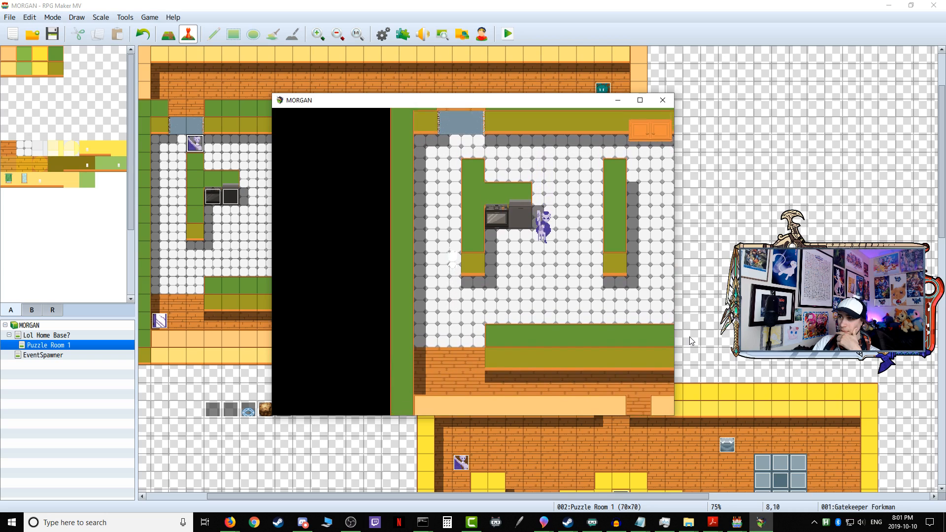
Step: Circle the kitchen counter past the far doorway and down to the open floor, testing how Gatekeeper Forkman detects and chases the player
{"action": "key", "text": "Left"}
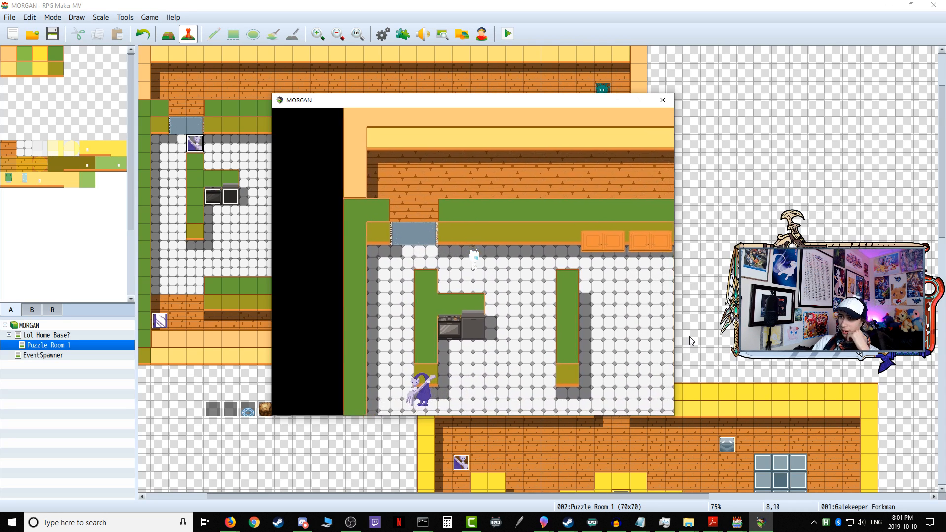
{"action": "key", "text": "Up"}
{"action": "key", "text": "Up"}
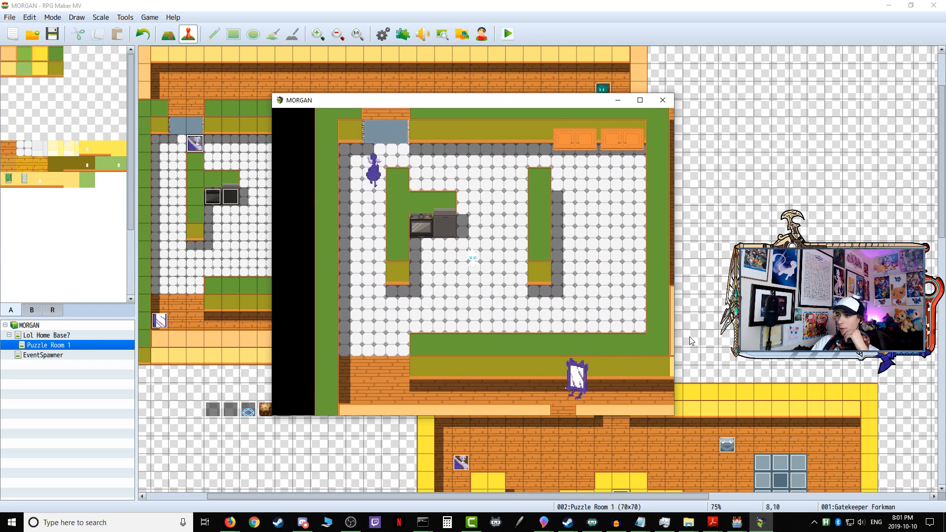
{"action": "key", "text": "Right"}
{"action": "key", "text": "Down"}
{"action": "key", "text": "Right"}
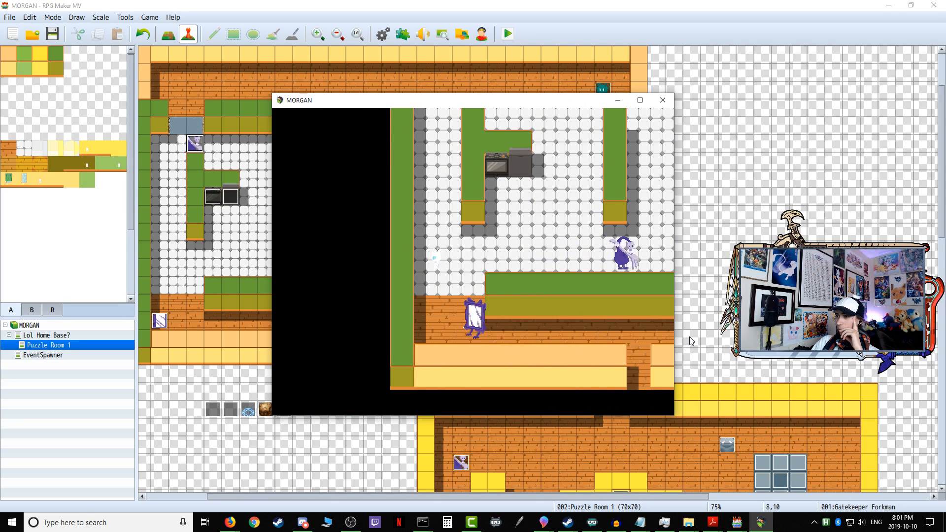
Step: Close the playtest and try the Fixed autonomous movement type on page 4 of Gatekeeper Forkman's event
{"action": "left_click", "coordinate": [663, 100]}
{"action": "double_click", "coordinate": [195, 144]}
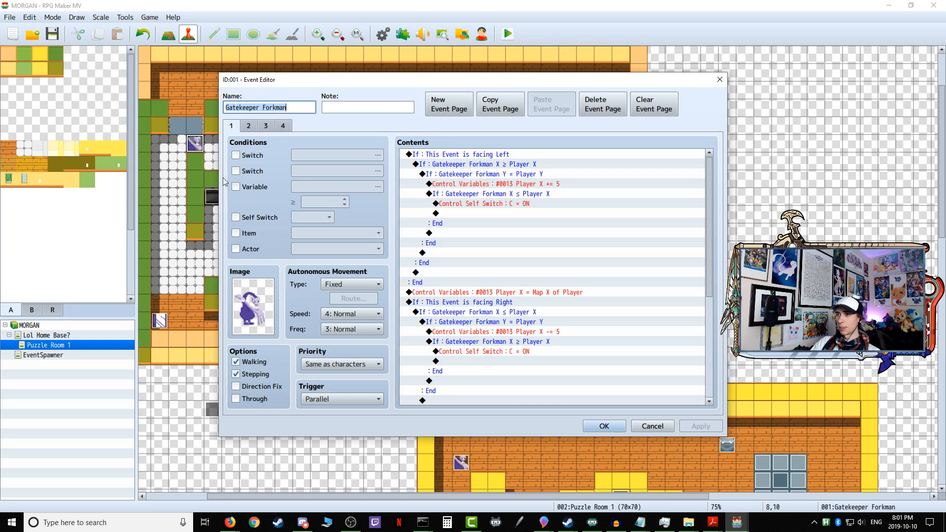
{"action": "left_click", "coordinate": [286, 125]}
{"action": "left_click", "coordinate": [345, 285]}
{"action": "left_click", "coordinate": [295, 290]}
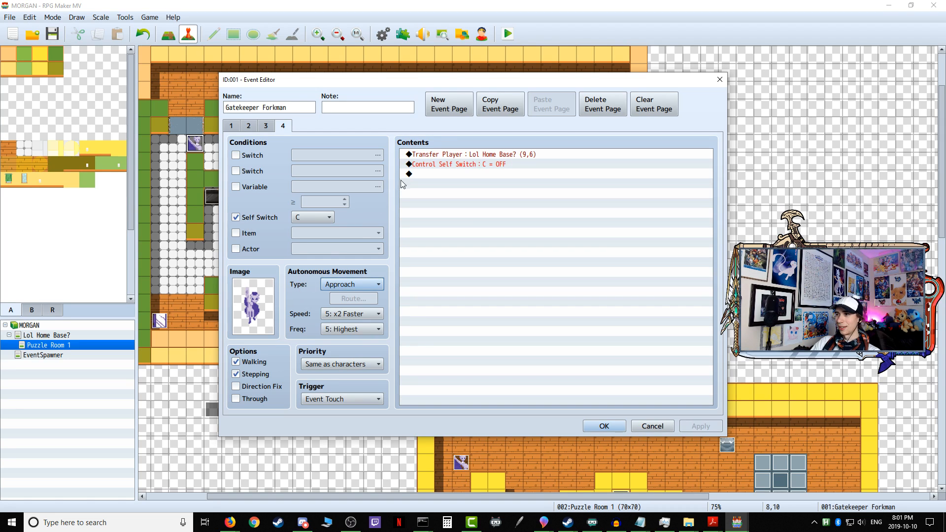
{"action": "left_click", "coordinate": [421, 155]}
{"action": "right_click", "coordinate": [436, 156]}
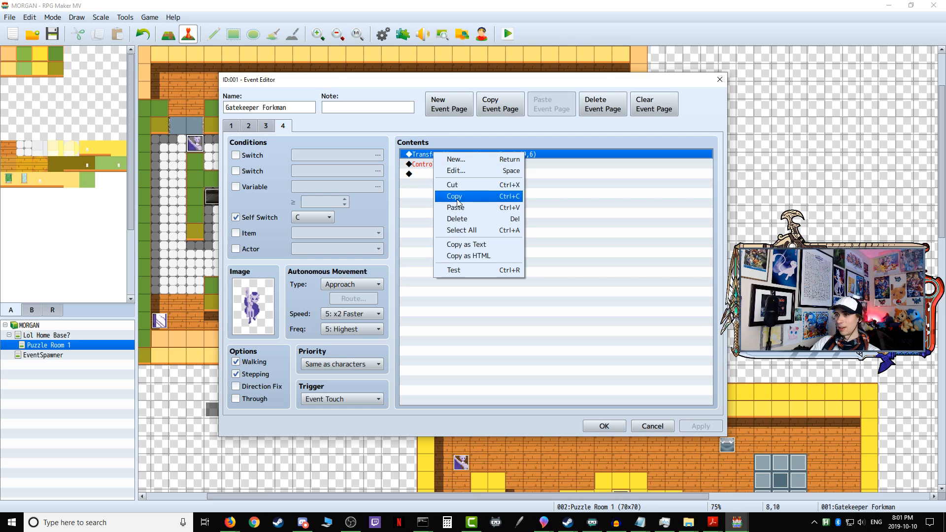
{"action": "left_click", "coordinate": [345, 285]}
{"action": "left_click", "coordinate": [345, 296]}
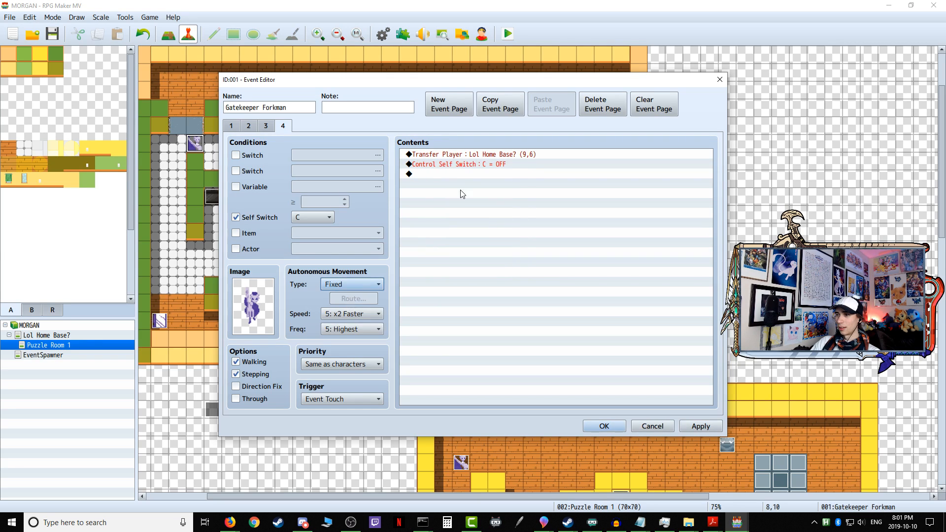
Step: Try inserting a repeating Set Movement Route for Player with Move toward Player before page 4's Transfer Player command
{"action": "left_click", "coordinate": [448, 154]}
{"action": "right_click", "coordinate": [448, 154]}
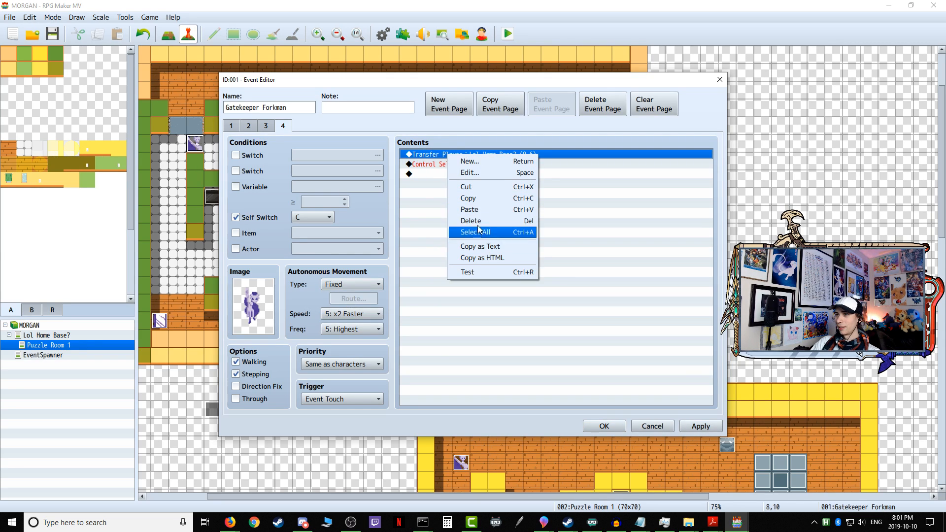
{"action": "left_click", "coordinate": [471, 161]}
{"action": "left_click", "coordinate": [457, 128]}
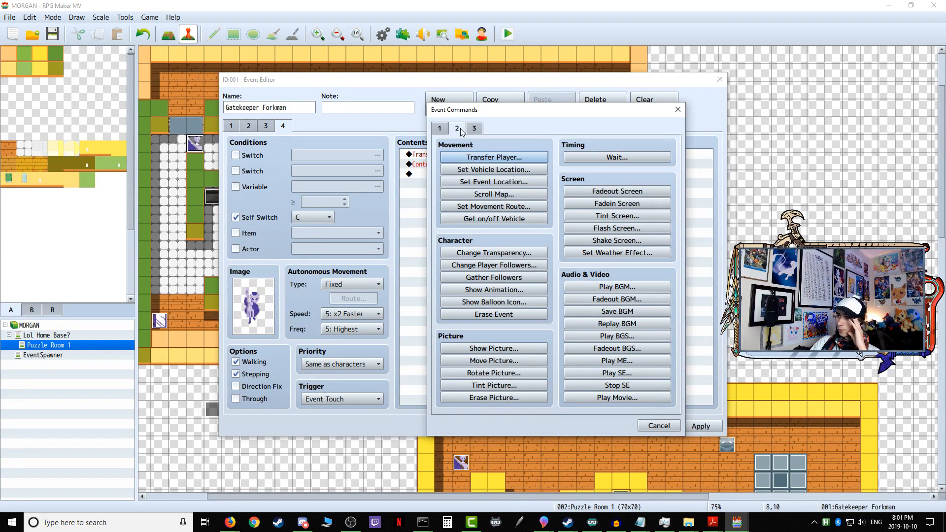
{"action": "left_click", "coordinate": [494, 206]}
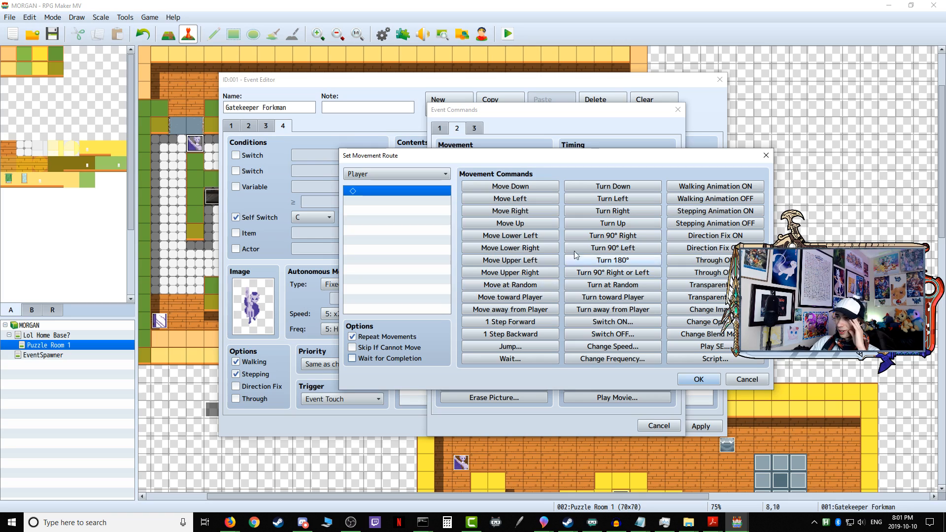
{"action": "left_click", "coordinate": [537, 300]}
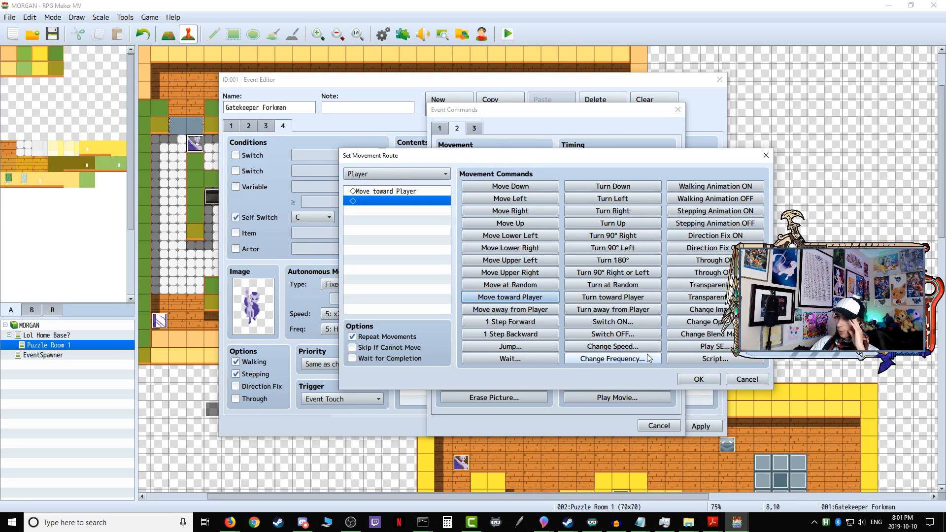
{"action": "left_click", "coordinate": [699, 379]}
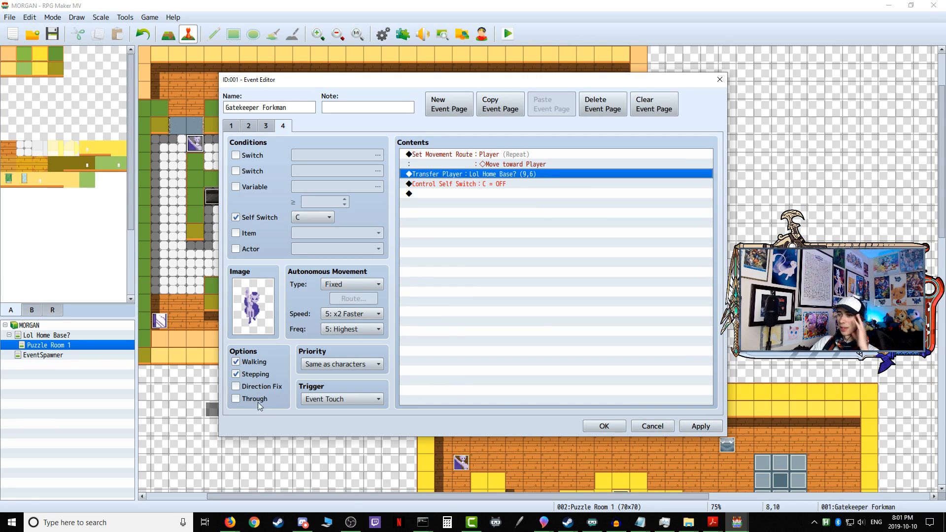
Step: Return page 4's autonomous movement type to Approach and delete its Set Movement Route command
{"action": "left_click", "coordinate": [360, 285]}
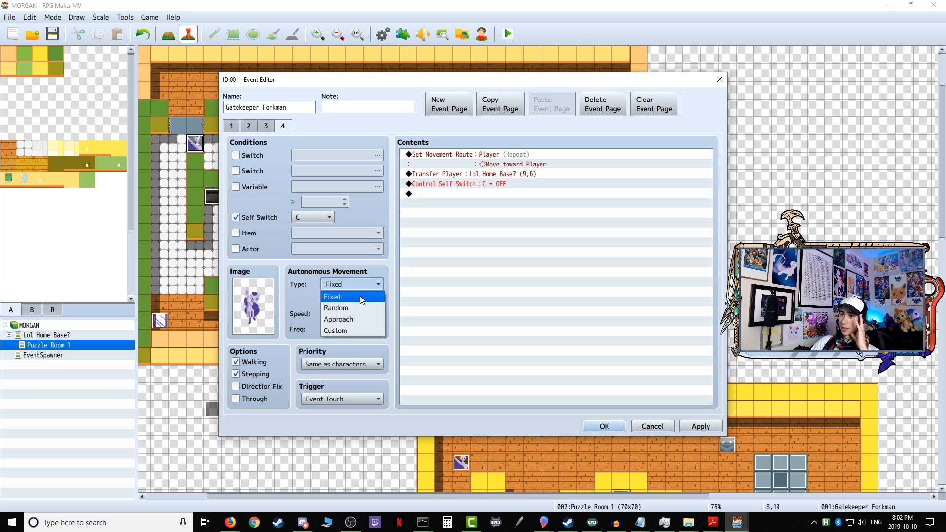
{"action": "left_click", "coordinate": [360, 319]}
{"action": "right_click", "coordinate": [463, 155]}
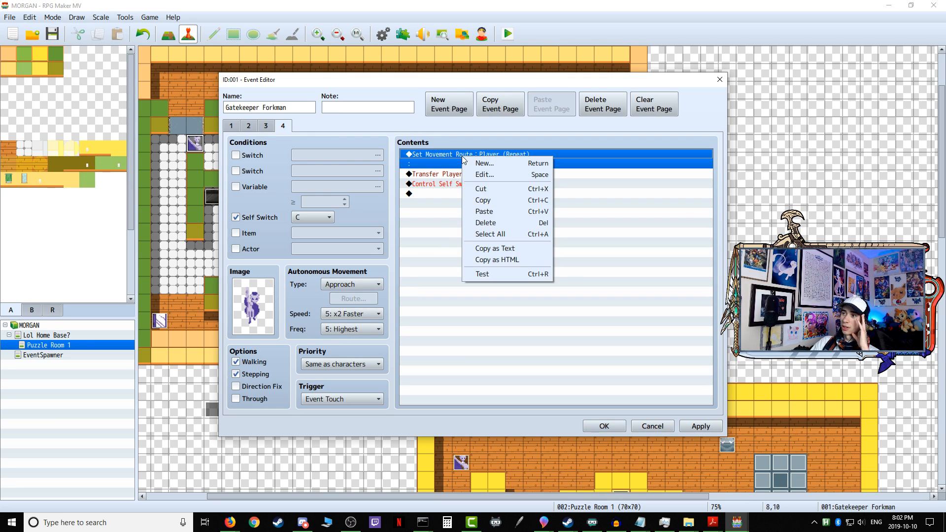
{"action": "left_click", "coordinate": [485, 223]}
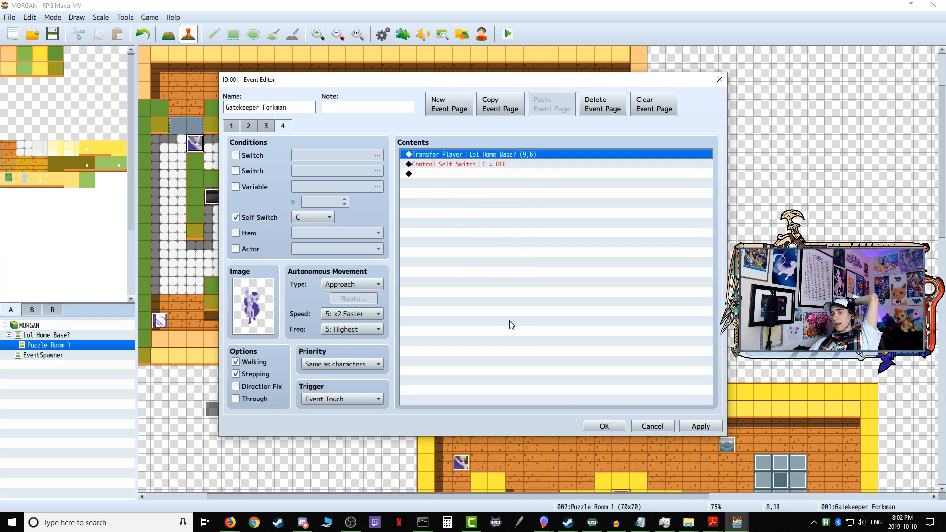
{"action": "left_click", "coordinate": [686, 426]}
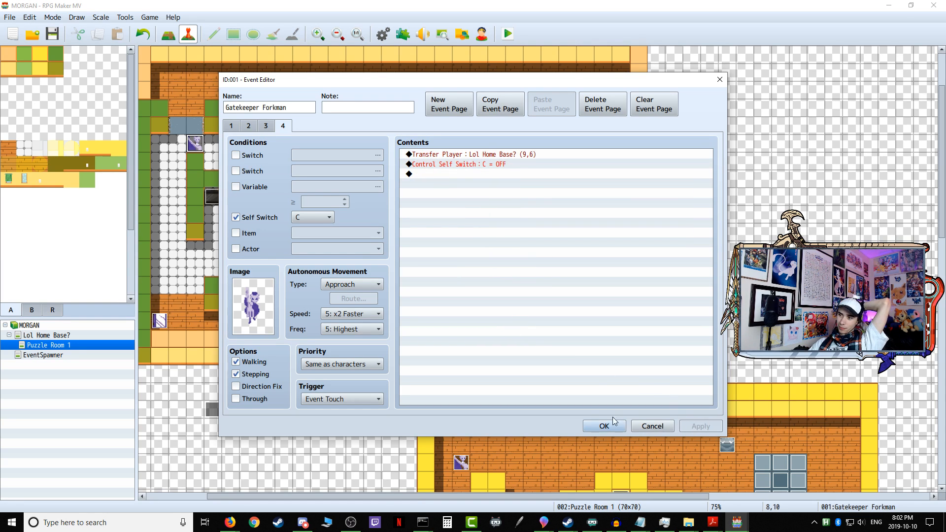
{"action": "left_click", "coordinate": [611, 426]}
Step: Save the game changes, start another playtest and go through the open home base door into the first puzzle
{"action": "left_click", "coordinate": [508, 34]}
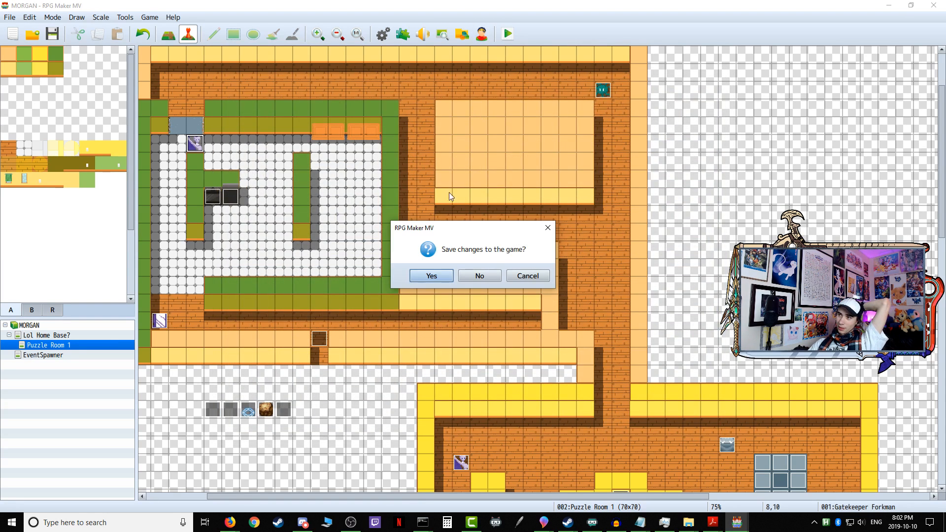
{"action": "left_click", "coordinate": [443, 275]}
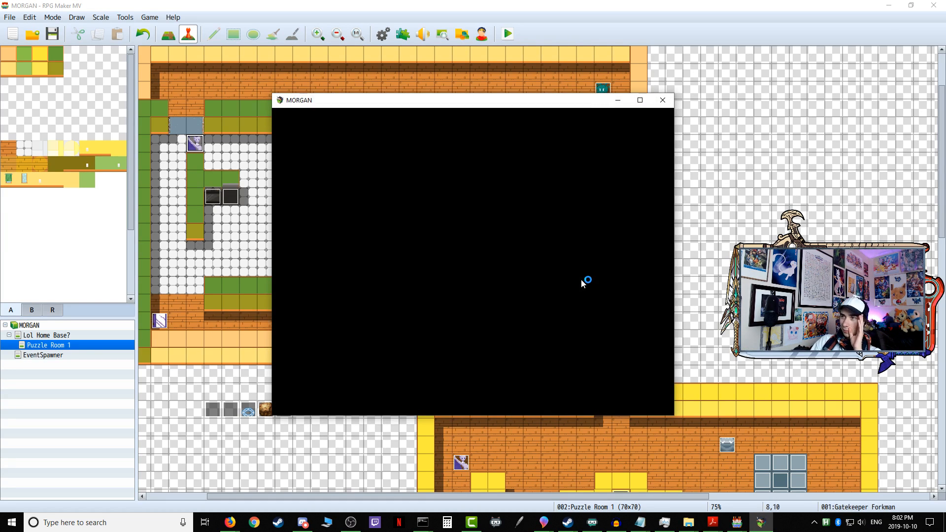
{"action": "key", "text": "Up"}
{"action": "key", "text": "Right"}
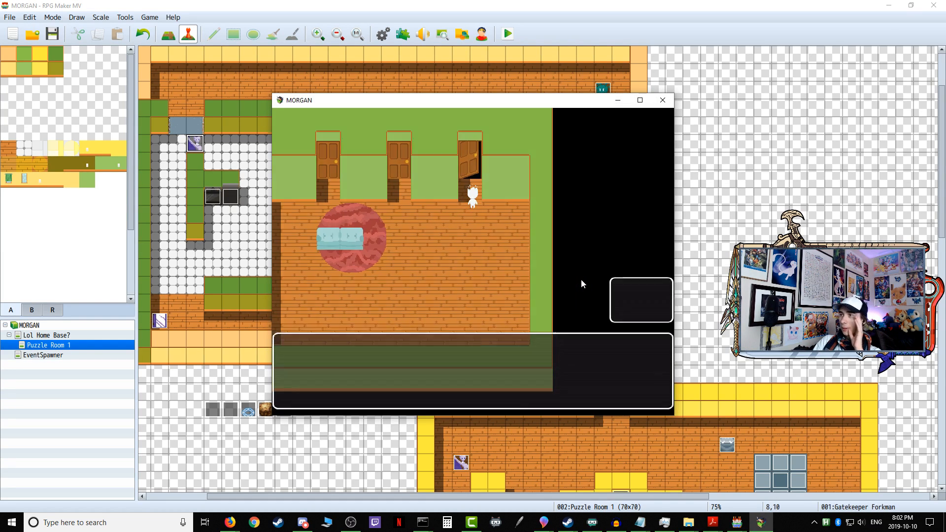
{"action": "key", "text": "Return"}
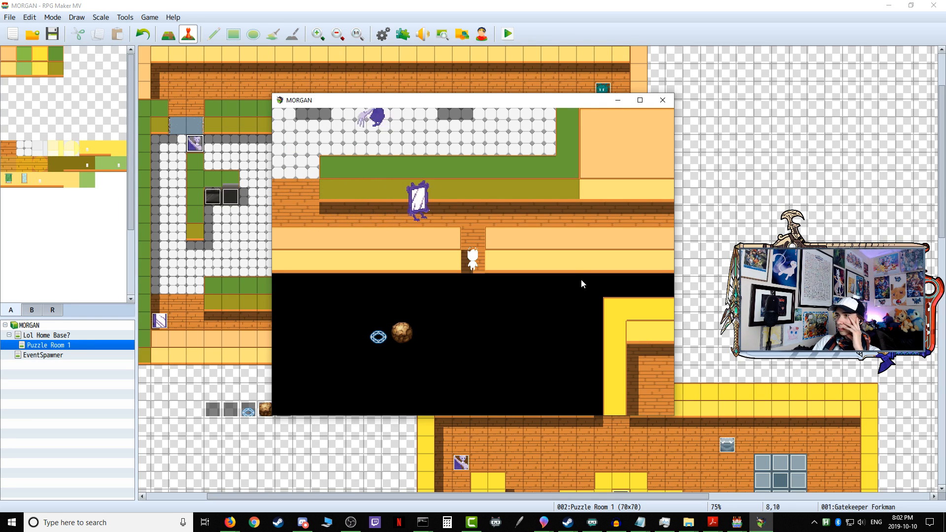
{"action": "key", "text": "Return"}
Step: Walk out of the entrance, follow the corridor to its end and go up into the kitchen
{"action": "key", "text": "Up"}
{"action": "key", "text": "Left"}
{"action": "key", "text": "Left"}
{"action": "key", "text": "Up"}
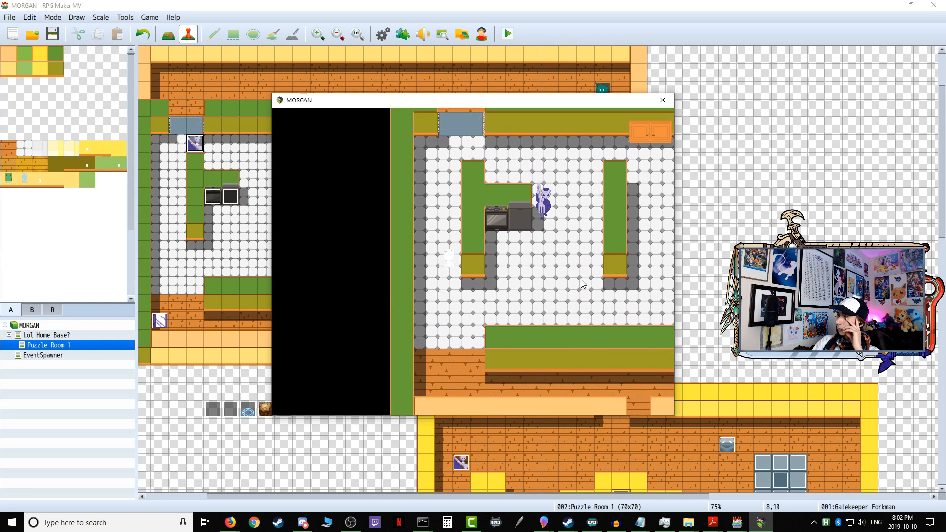
Step: Move around the counter wall to the stove's far side, testing Gatekeeper Forkman's detection from different directions
{"action": "key", "text": "Down"}
{"action": "key", "text": "Left"}
{"action": "key", "text": "Right"}
{"action": "key", "text": "Down"}
{"action": "key", "text": "Right"}
{"action": "key", "text": "Left"}
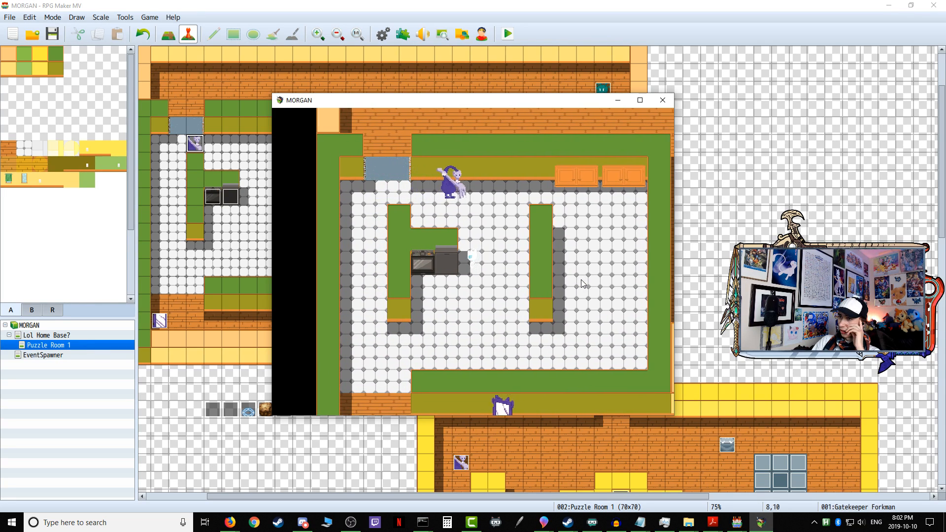
Step: Run below the kitchen counter and double back across the open floor to test Gatekeeper Forkman's chase at close range
{"action": "key", "text": "Down"}
{"action": "key", "text": "Left"}
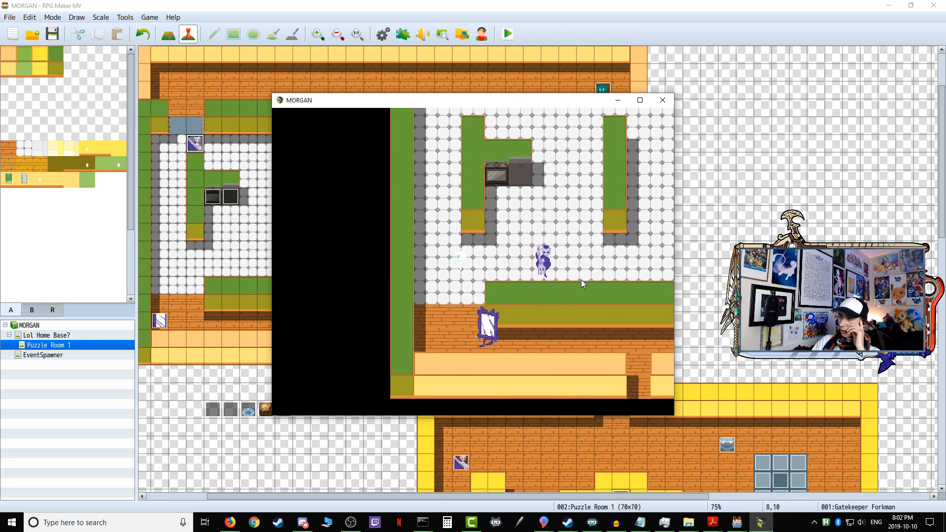
{"action": "key", "text": "Right"}
{"action": "key", "text": "Up"}
{"action": "key", "text": "Down"}
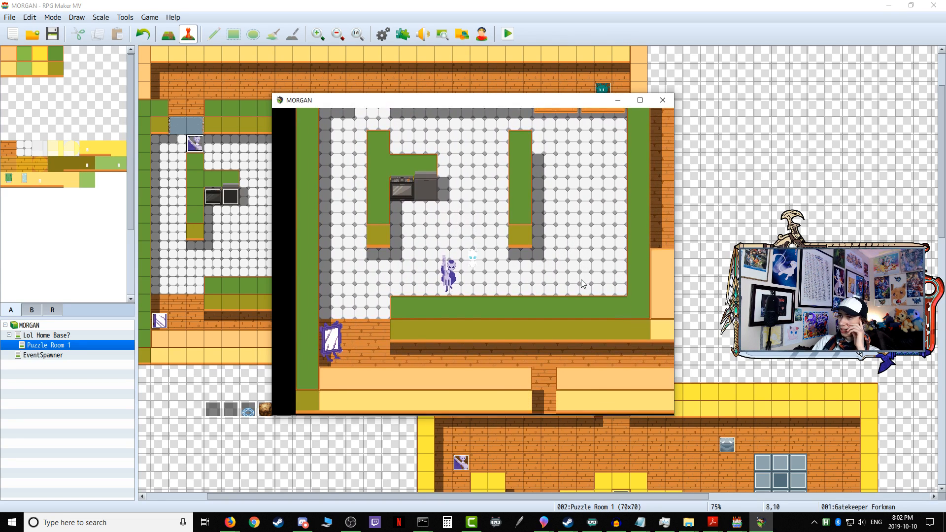
Step: Circle the open floor between the two kitchen counters to test Gatekeeper Forkman's chase at close range
{"action": "key", "text": "Right"}
{"action": "key", "text": "Up"}
{"action": "key", "text": "Left"}
{"action": "key", "text": "Down"}
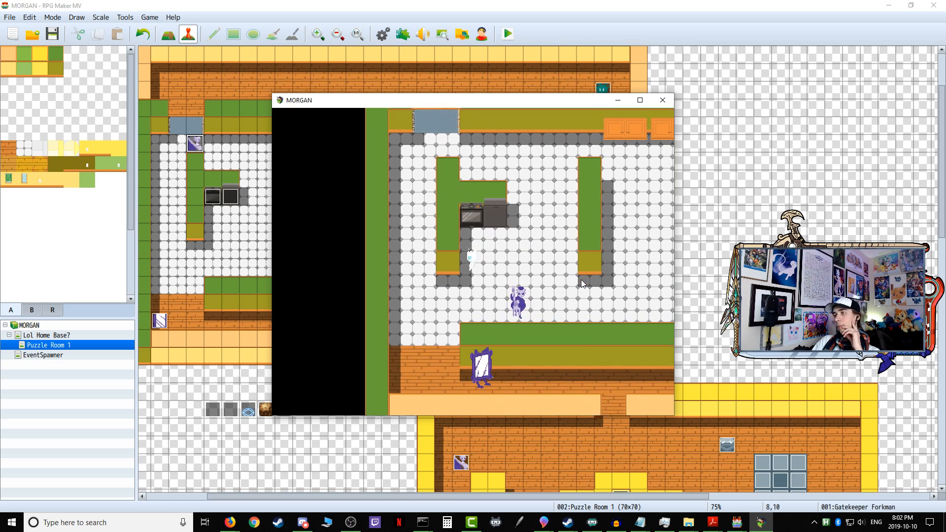
{"action": "key", "text": "Down"}
{"action": "key", "text": "Right"}
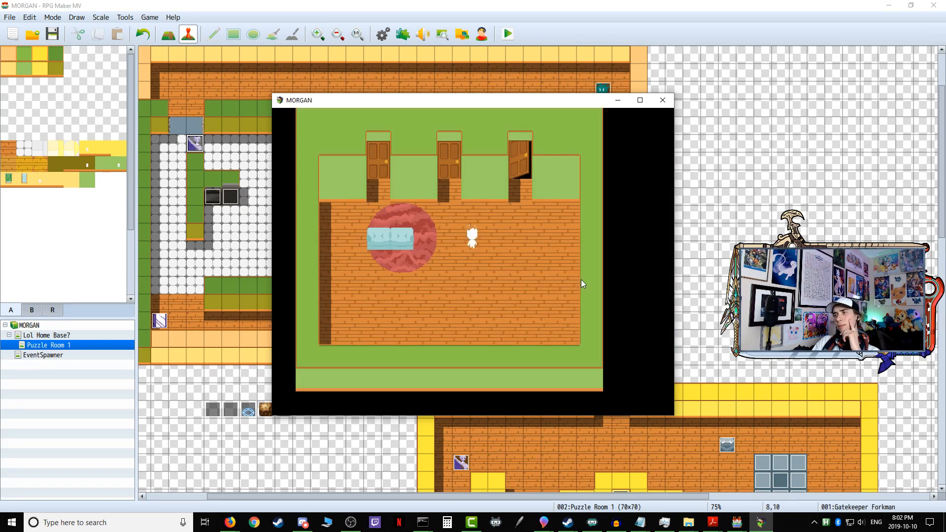
Step: Return through the open home base door into the first puzzle and follow the corridor up to the kitchen
{"action": "key", "text": "Right"}
{"action": "key", "text": "Up"}
{"action": "key", "text": "Return"}
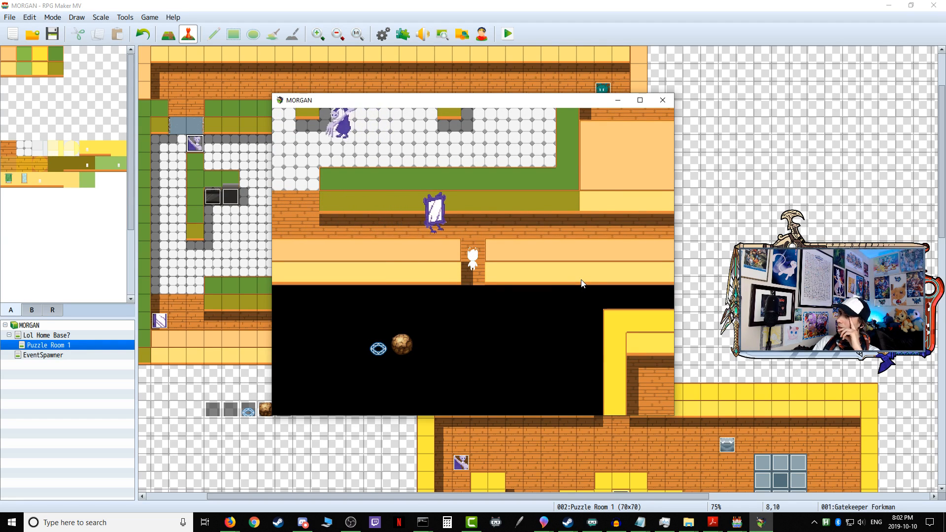
{"action": "key", "text": "Up"}
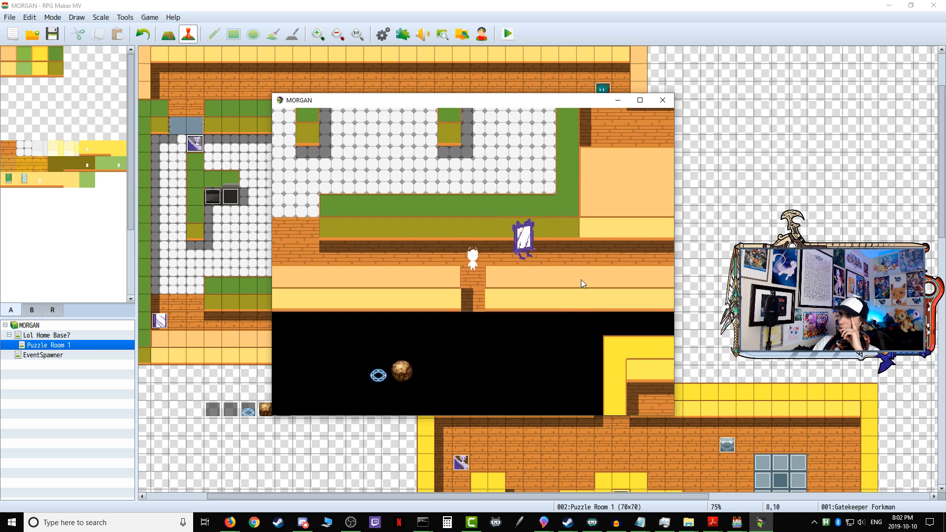
{"action": "key", "text": "Left"}
{"action": "key", "text": "Up"}
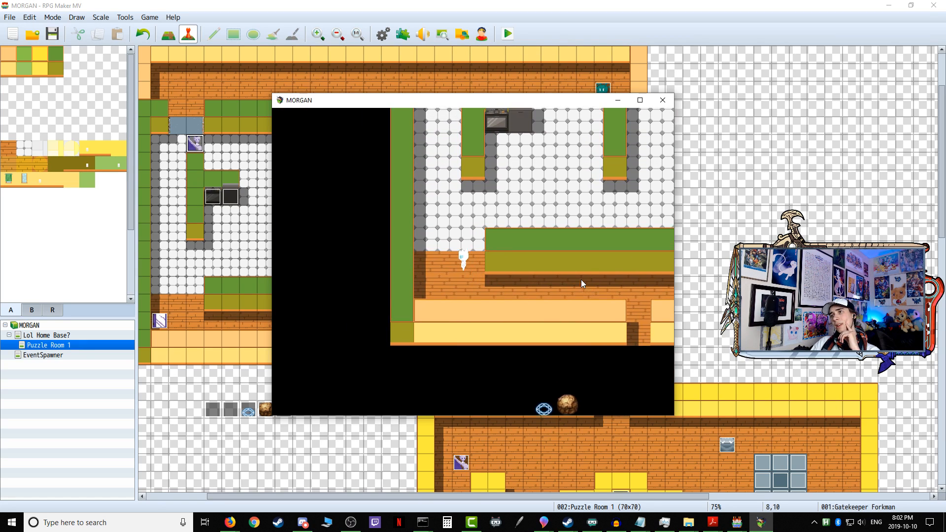
Step: Cross the kitchen floor below the stove and double back, testing Gatekeeper Forkman's detection from in front
{"action": "key", "text": "Right"}
{"action": "key", "text": "Up"}
{"action": "key", "text": "Down"}
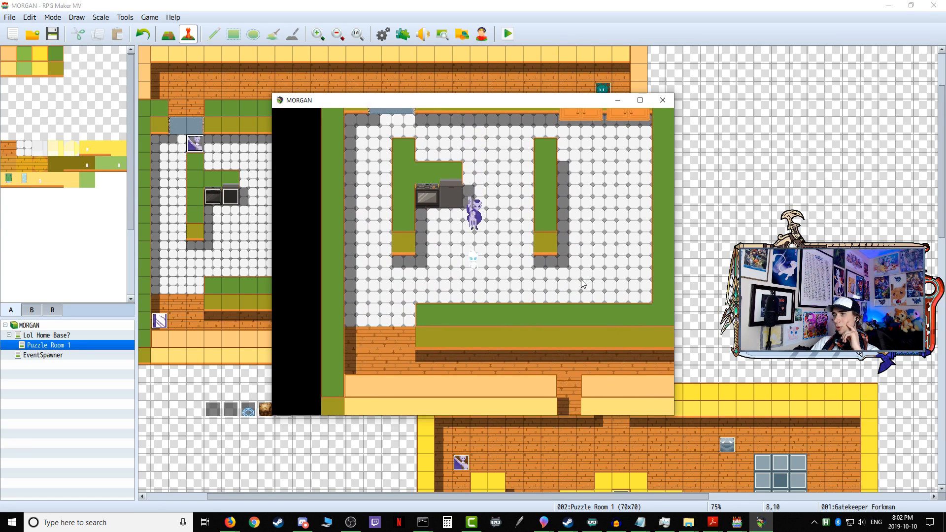
{"action": "key", "text": "Left"}
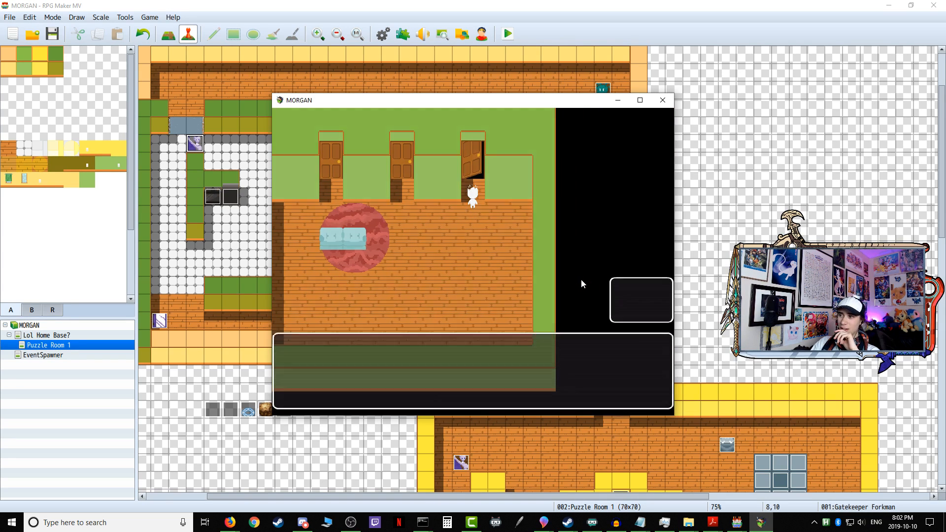
Step: Go through the open home base door again and walk the entrance corridor past the mirror enemy towards the kitchen
{"action": "key", "text": "Return"}
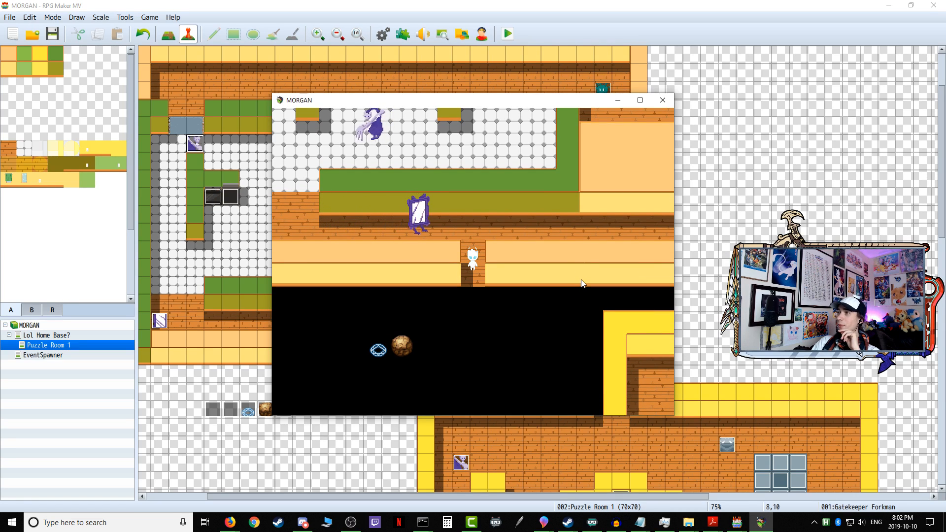
{"action": "key", "text": "Up"}
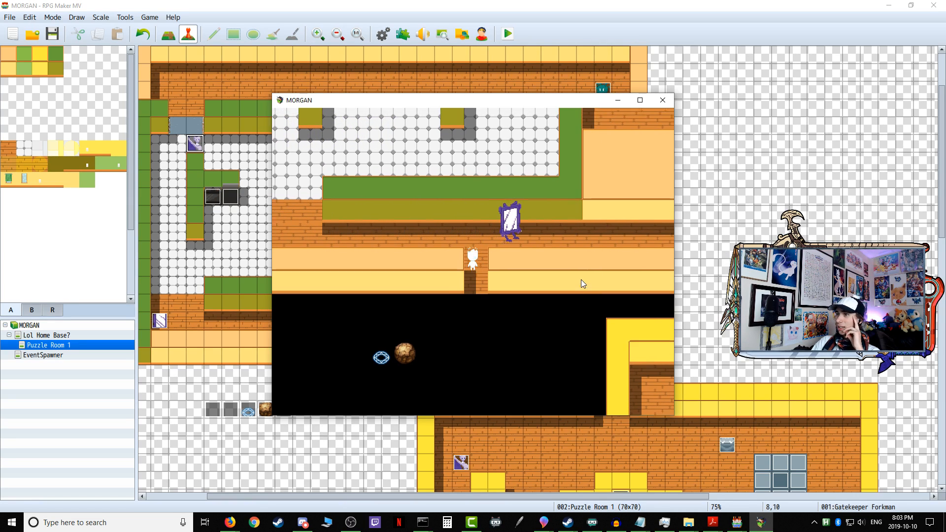
{"action": "key", "text": "Left"}
{"action": "key", "text": "Up"}
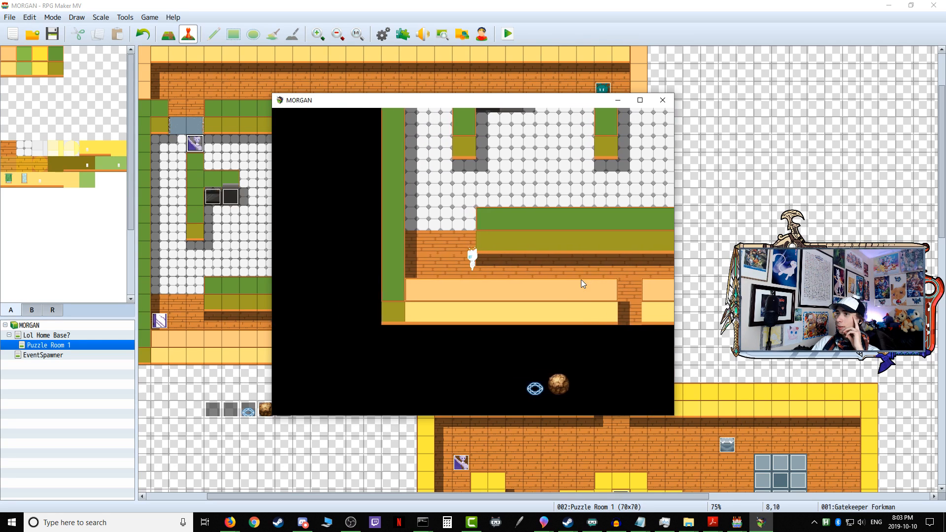
{"action": "key", "text": "Down"}
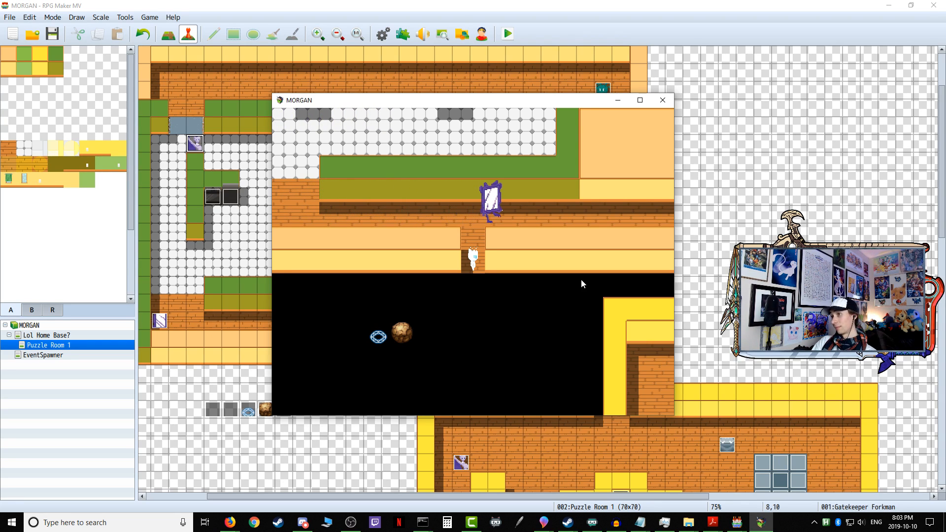
{"action": "key", "text": "Left"}
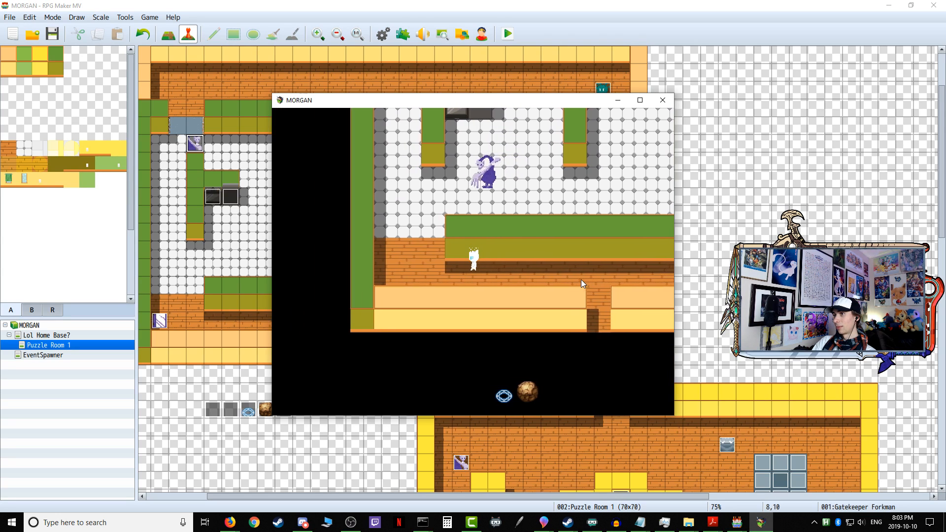
Step: Enter the kitchen and move across the floor beside the stove to draw Gatekeeper Forkman's attention
{"action": "key", "text": "Up"}
{"action": "key", "text": "Right"}
{"action": "key", "text": "Up"}
{"action": "key", "text": "Right"}
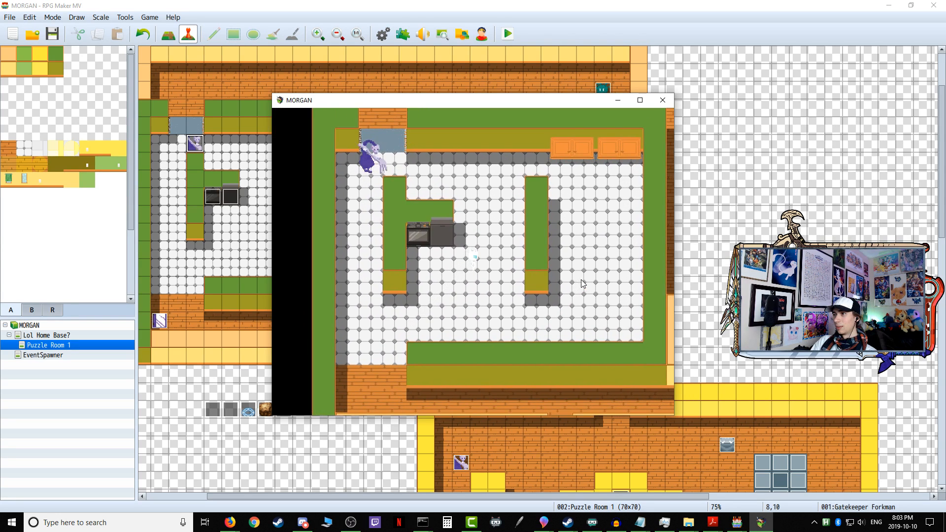
{"action": "key", "text": "Down"}
{"action": "key", "text": "Right"}
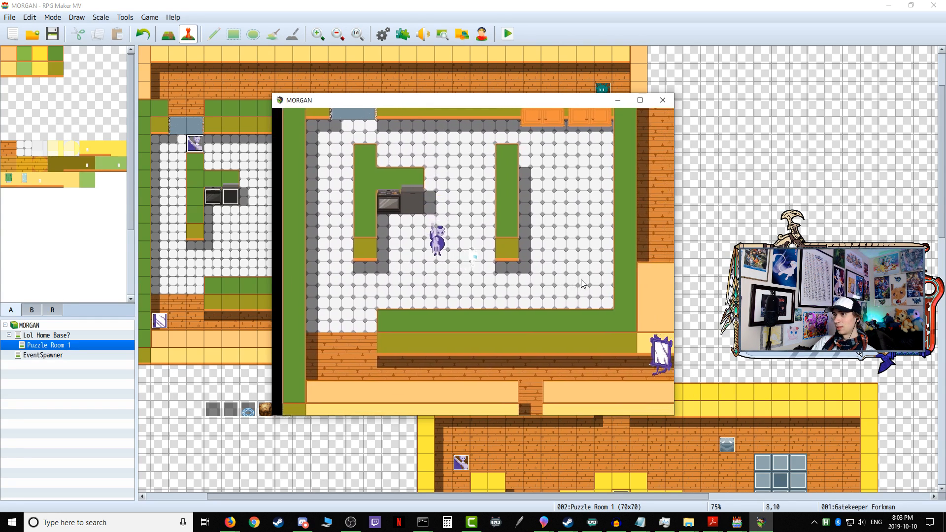
Step: Loop around the stove and up to the kitchen's blue gate, testing Gatekeeper Forkman's chase around the counters
{"action": "key", "text": "Up"}
{"action": "key", "text": "Left"}
{"action": "key", "text": "Up"}
{"action": "key", "text": "Left"}
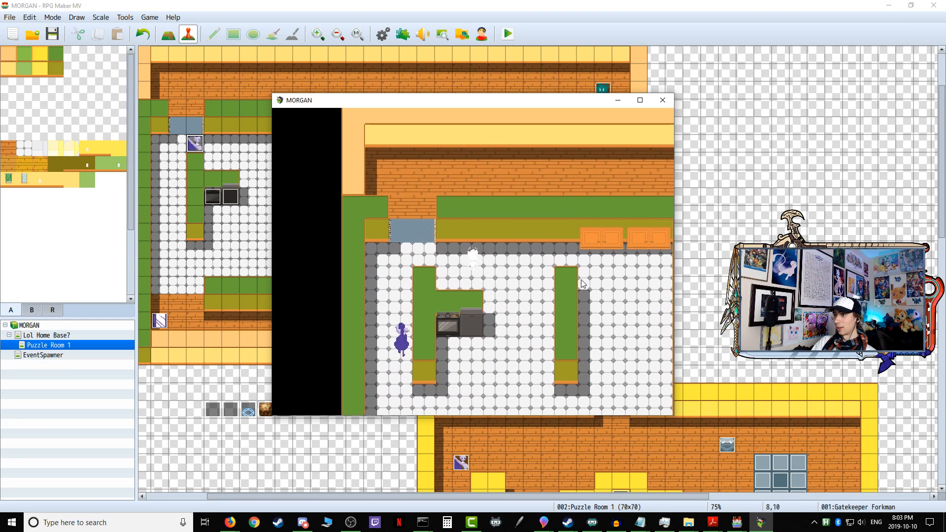
{"action": "key", "text": "Right"}
{"action": "key", "text": "Down"}
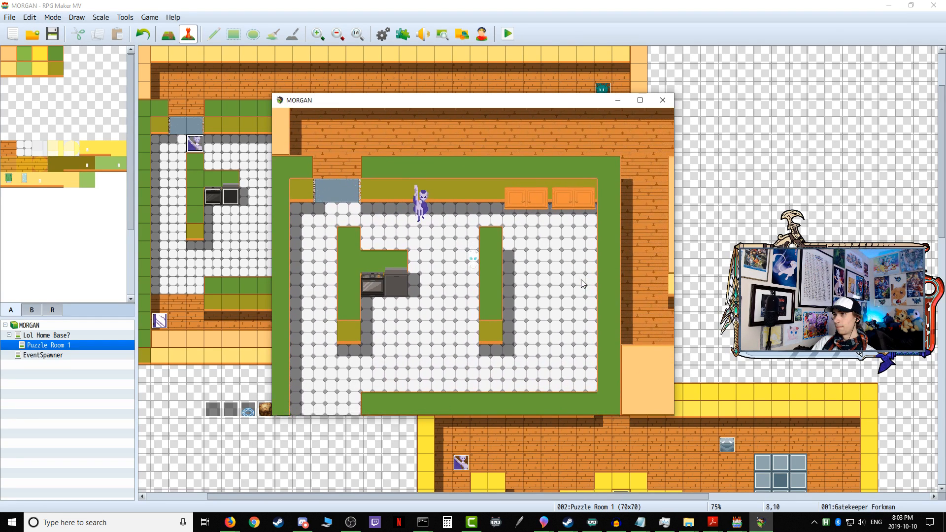
{"action": "key", "text": "Left"}
{"action": "key", "text": "Up"}
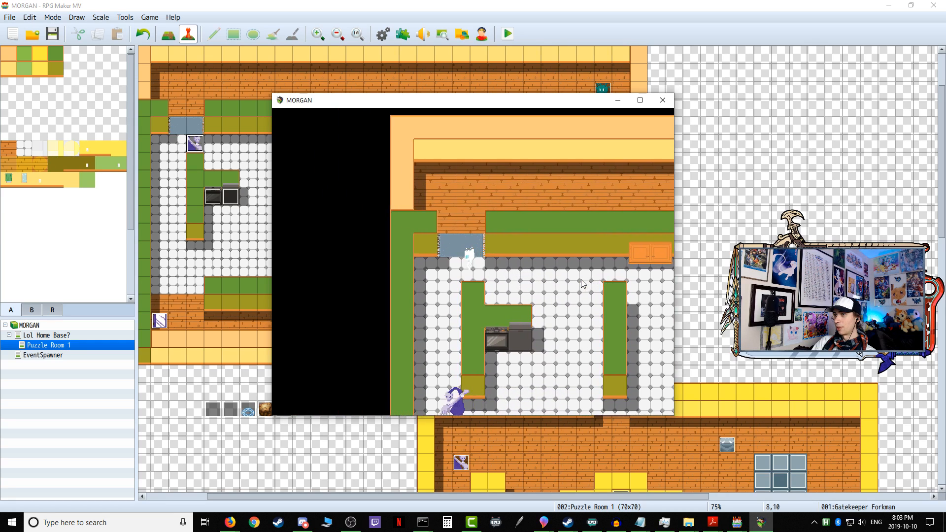
{"action": "key", "text": "Down"}
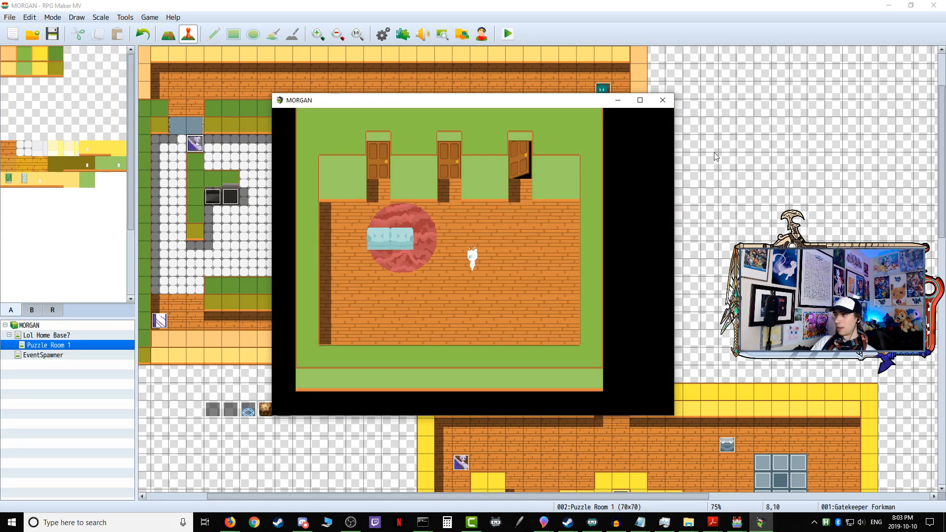
Step: End the playtest and open the Gatekeeper Forkman event, reviewing its detection commands and the page 4 chase settings
{"action": "left_click", "coordinate": [663, 100]}
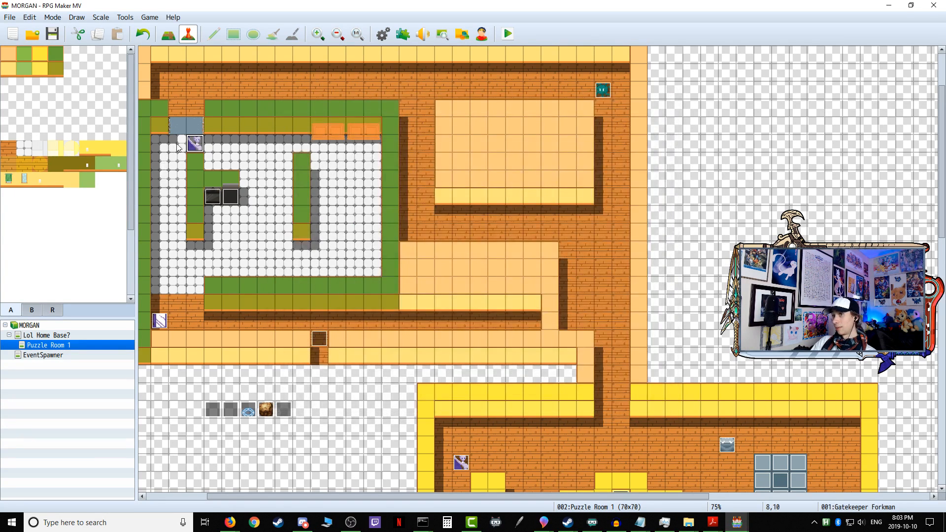
{"action": "double_click", "coordinate": [190, 148]}
{"action": "scroll", "coordinate": [537, 255], "scroll_direction": "down", "scroll_amount": 4}
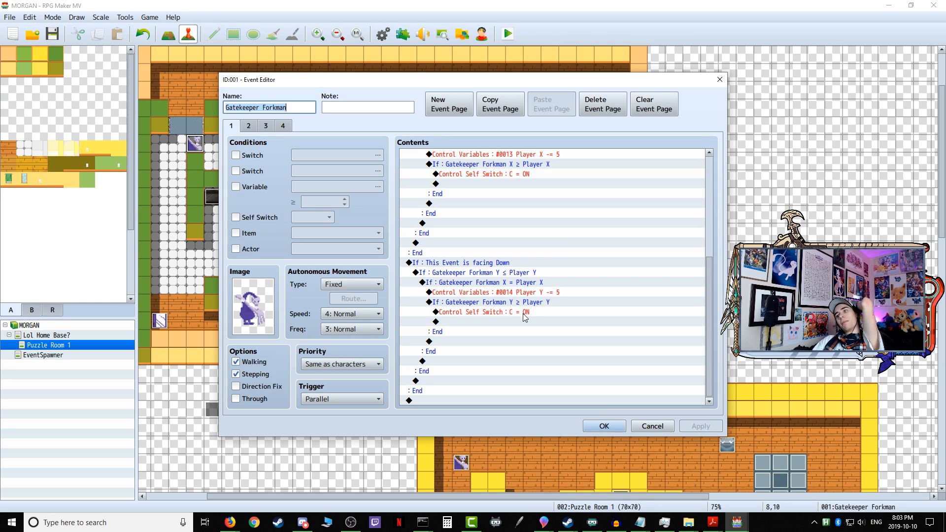
{"action": "left_click", "coordinate": [287, 128]}
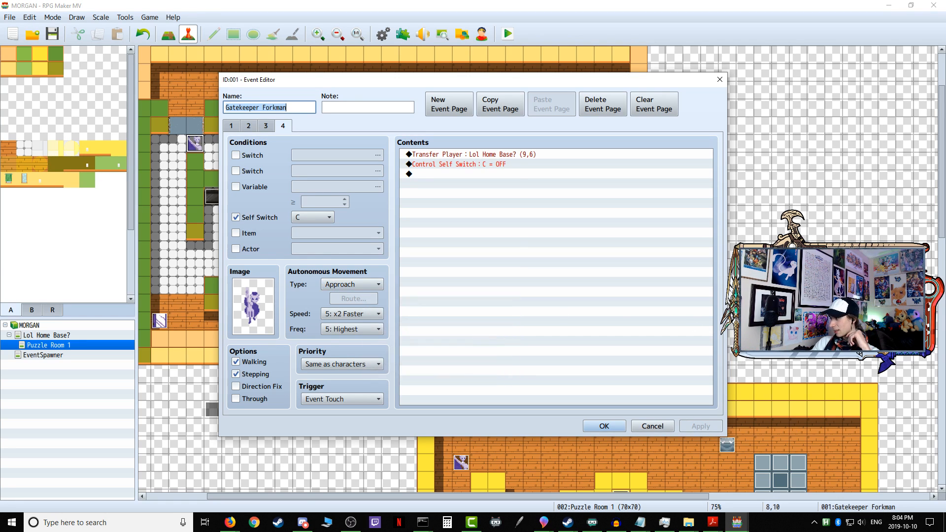
{"action": "key", "text": "alt+Tab"}
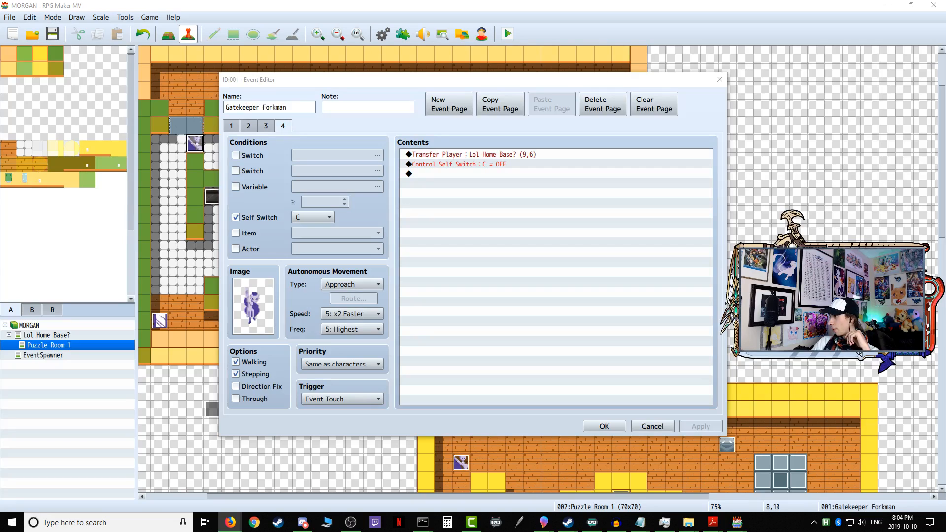
{"action": "key", "text": "alt+Tab"}
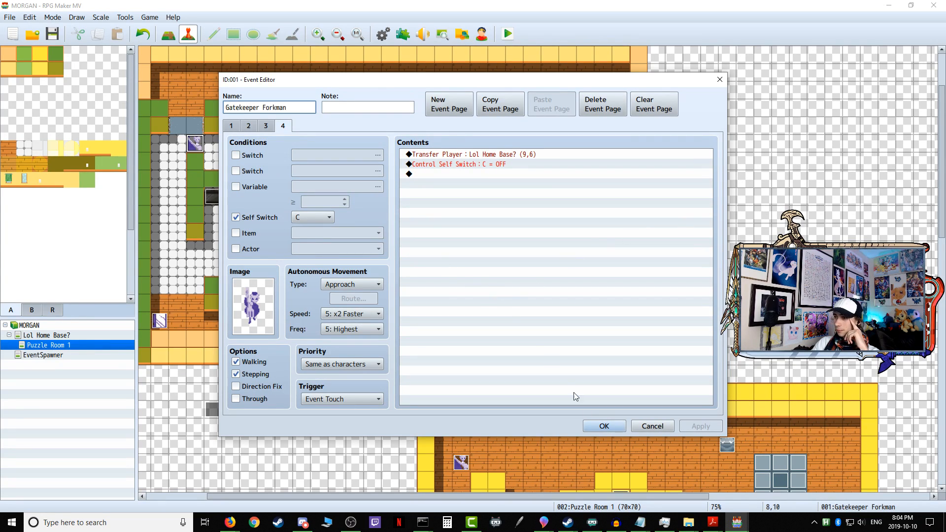
Step: Copy the whole "This Event is facing Down" conditional branch on event page 1
{"action": "left_click", "coordinate": [231, 126]}
{"action": "scroll", "coordinate": [476, 335], "scroll_direction": "down", "scroll_amount": 4}
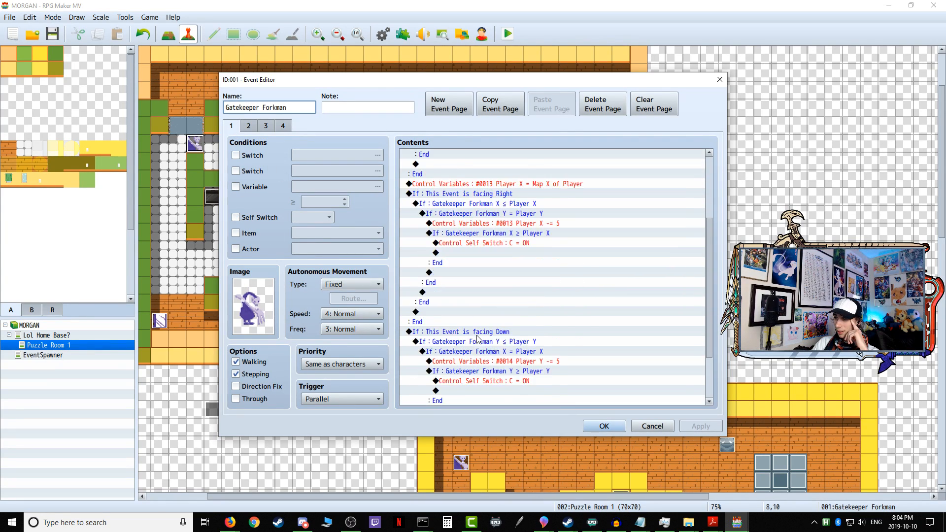
{"action": "scroll", "coordinate": [477, 335], "scroll_direction": "down", "scroll_amount": 3}
{"action": "left_click", "coordinate": [456, 267]}
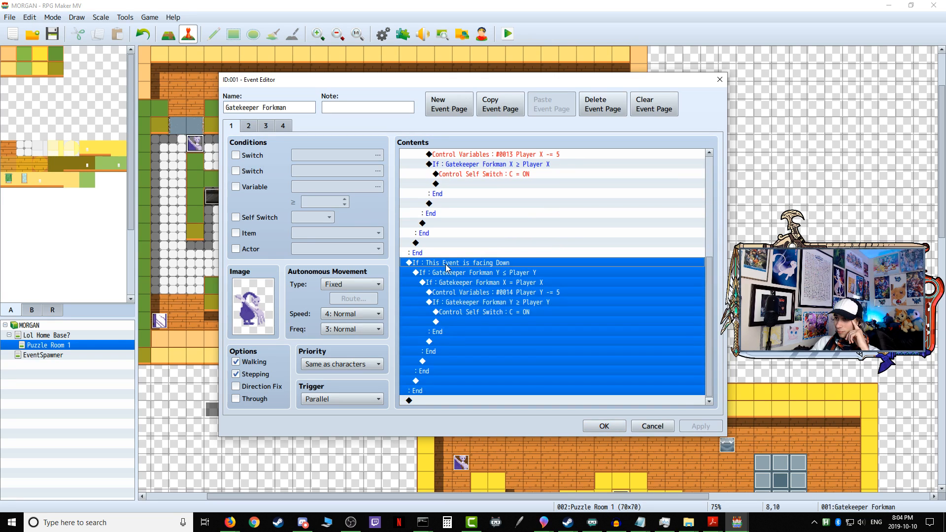
{"action": "right_click", "coordinate": [447, 267]}
{"action": "left_click", "coordinate": [474, 309]}
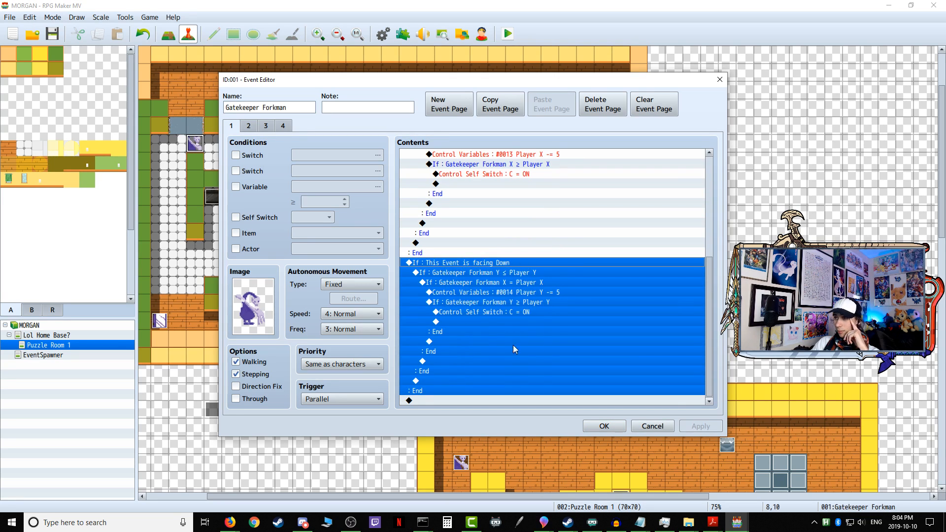
Step: Compare the existing direction branches and paste the copied facing-Down branch at the end of page 1's commands
{"action": "scroll", "coordinate": [505, 339], "scroll_direction": "up", "scroll_amount": 2}
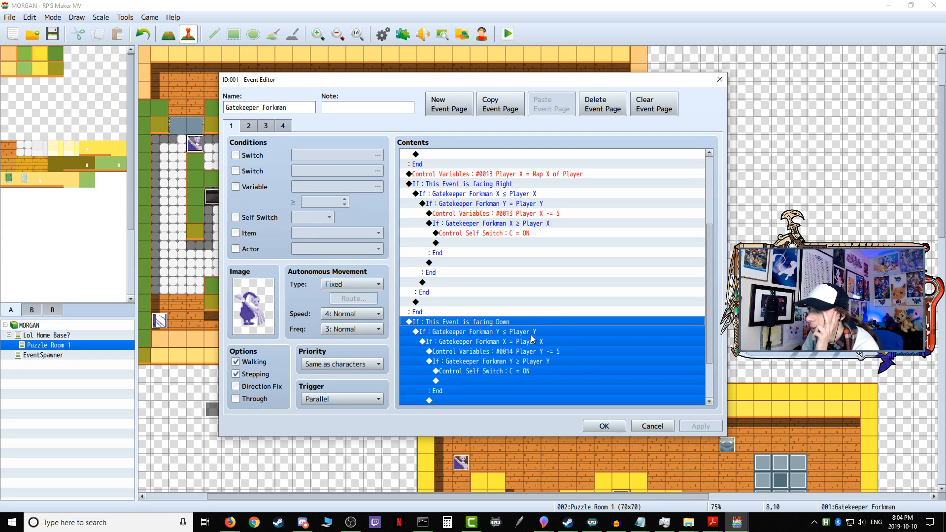
{"action": "left_click", "coordinate": [533, 334]}
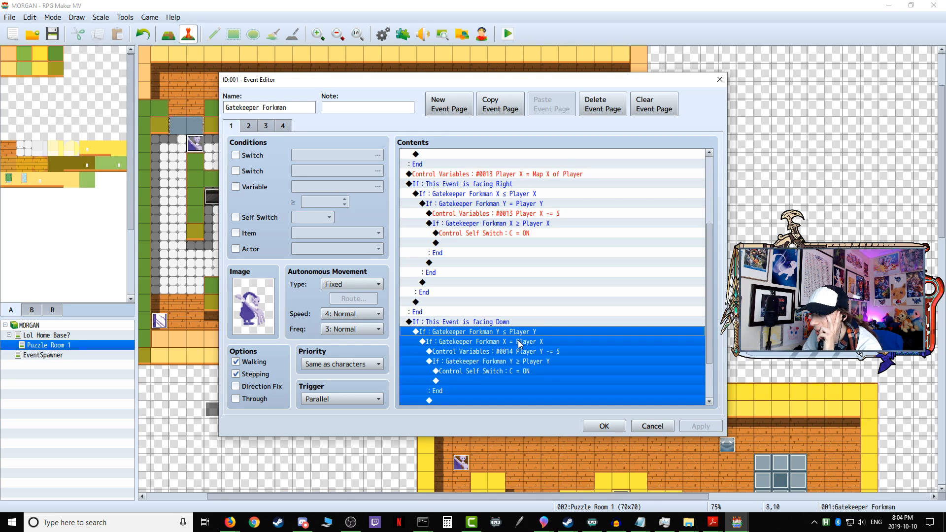
{"action": "scroll", "coordinate": [523, 343], "scroll_direction": "up", "scroll_amount": 4}
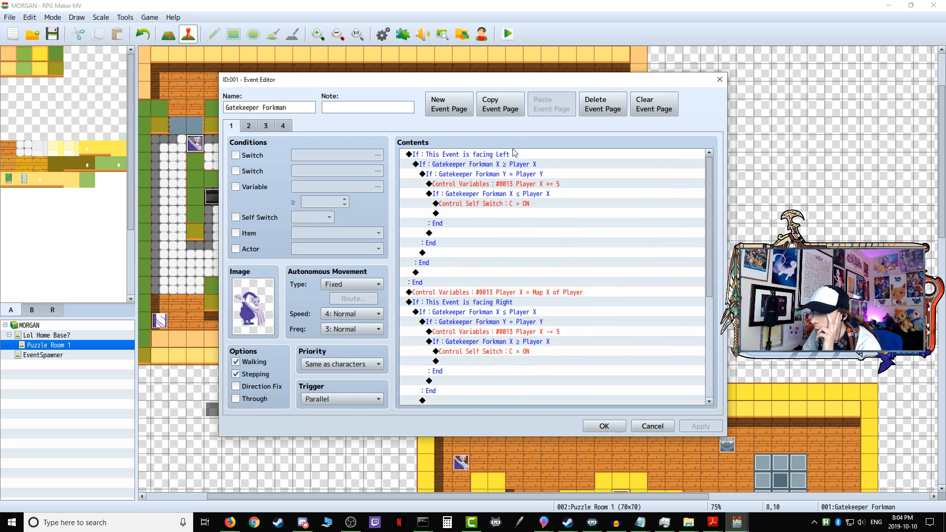
{"action": "scroll", "coordinate": [516, 156], "scroll_direction": "down", "scroll_amount": 5}
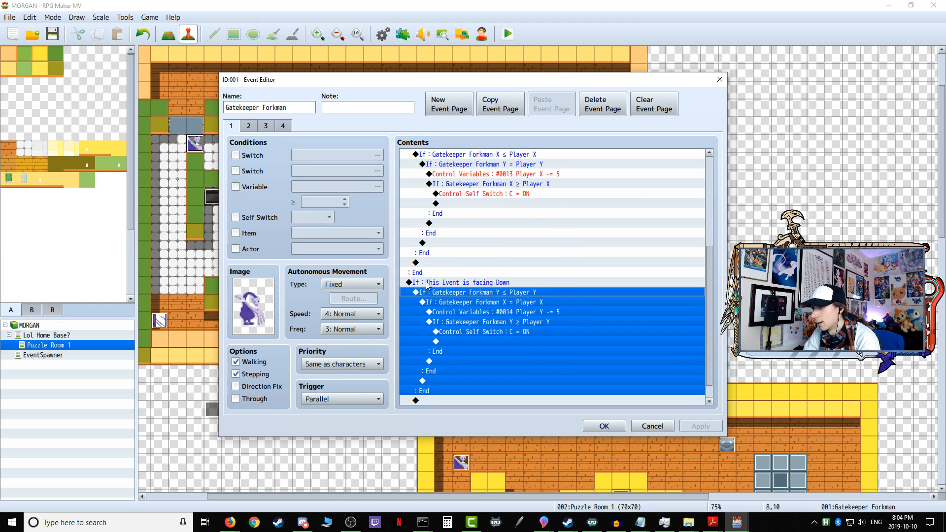
{"action": "scroll", "coordinate": [508, 164], "scroll_direction": "up", "scroll_amount": 2}
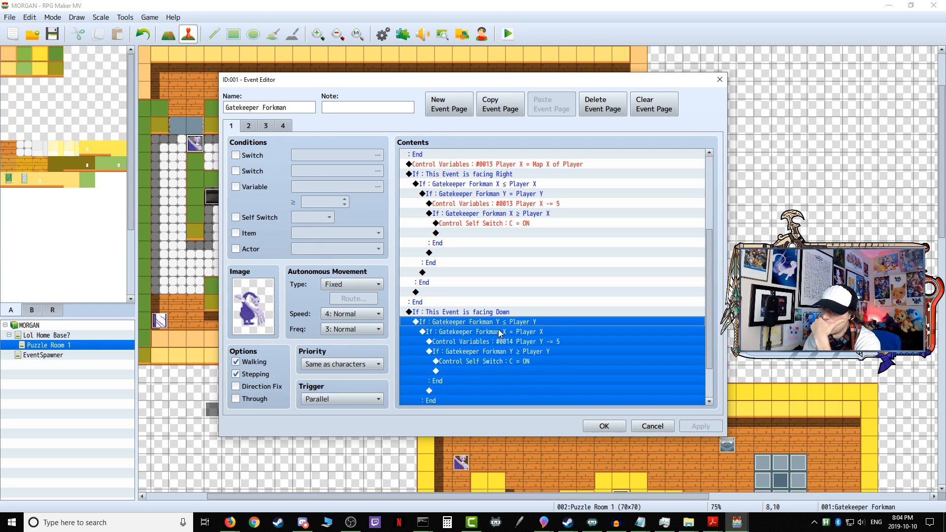
{"action": "scroll", "coordinate": [499, 333], "scroll_direction": "down", "scroll_amount": 1}
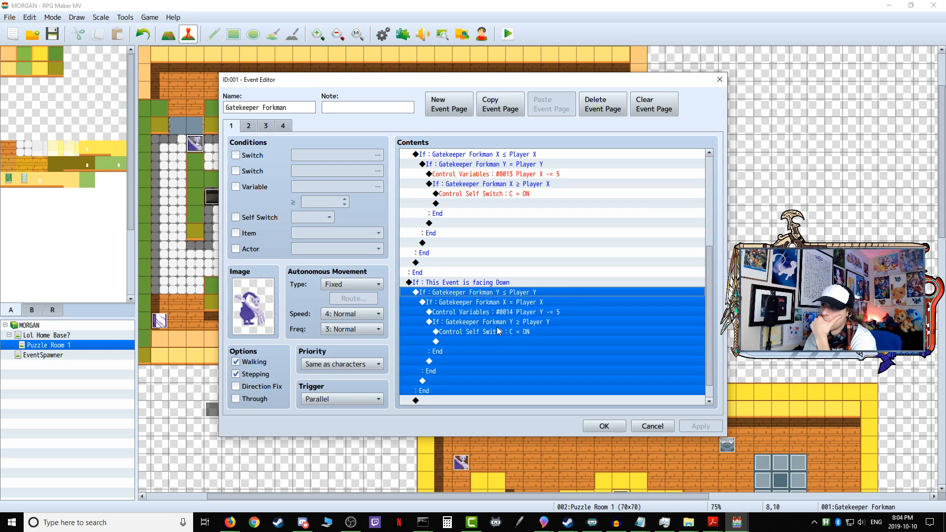
{"action": "scroll", "coordinate": [497, 327], "scroll_direction": "down", "scroll_amount": 1}
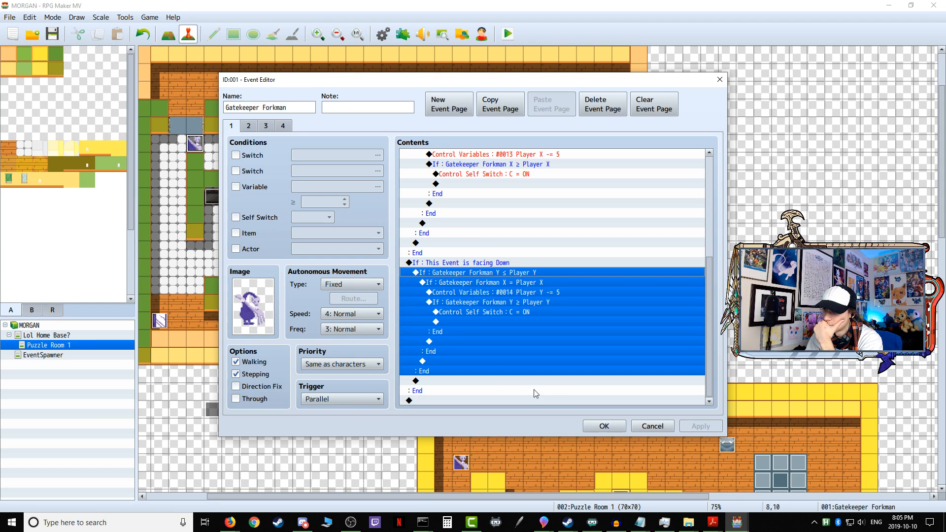
{"action": "right_click", "coordinate": [433, 401]}
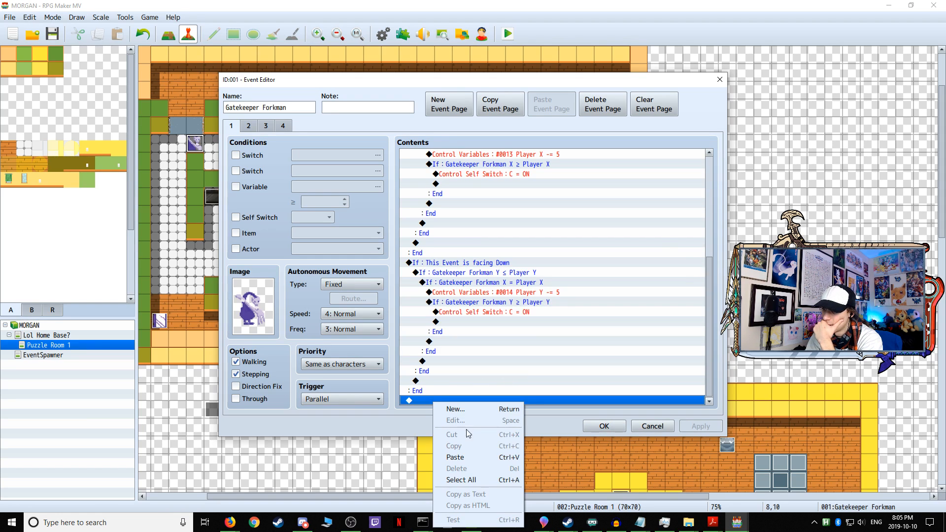
{"action": "left_click", "coordinate": [463, 457]}
{"action": "scroll", "coordinate": [498, 356], "scroll_direction": "up", "scroll_amount": 2}
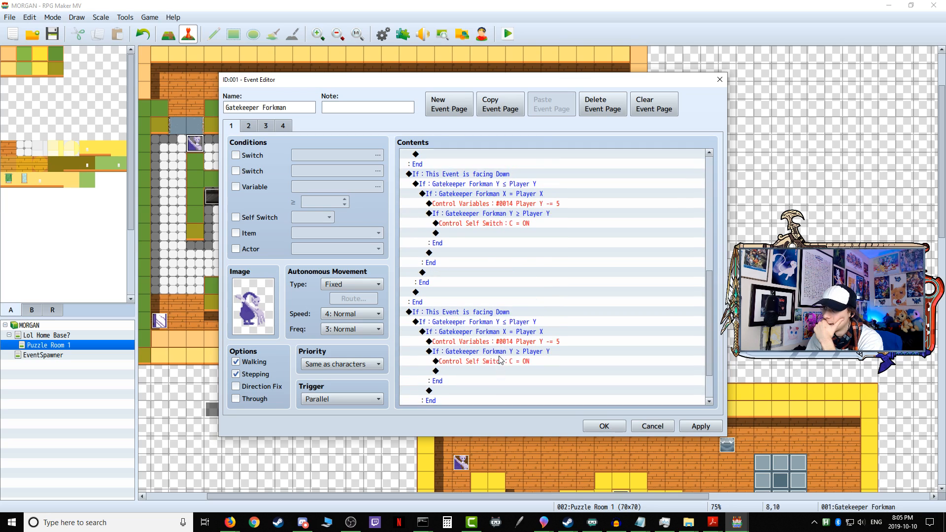
Step: Change the pasted last direction branch on event page 1 to check that This Event is facing Up
{"action": "left_click", "coordinate": [480, 313]}
{"action": "right_click", "coordinate": [480, 314]}
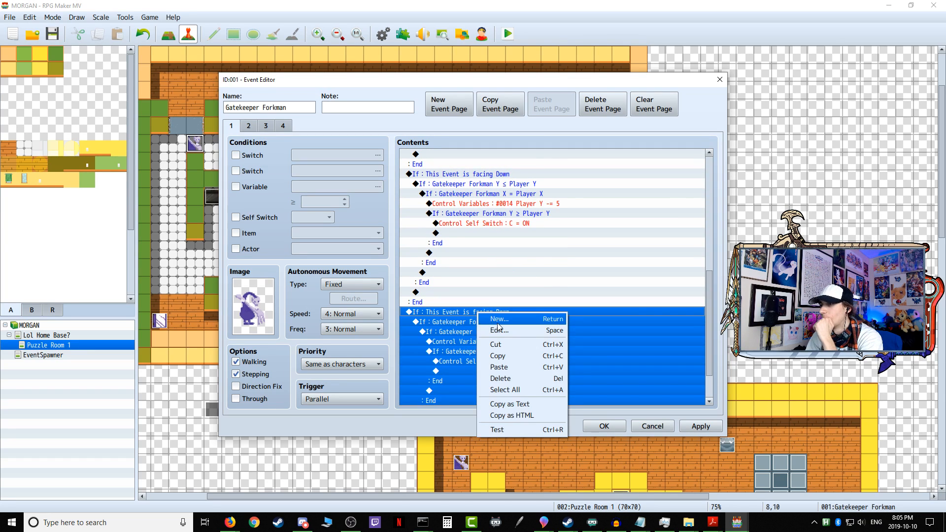
{"action": "left_click", "coordinate": [512, 327]}
{"action": "left_click", "coordinate": [559, 275]}
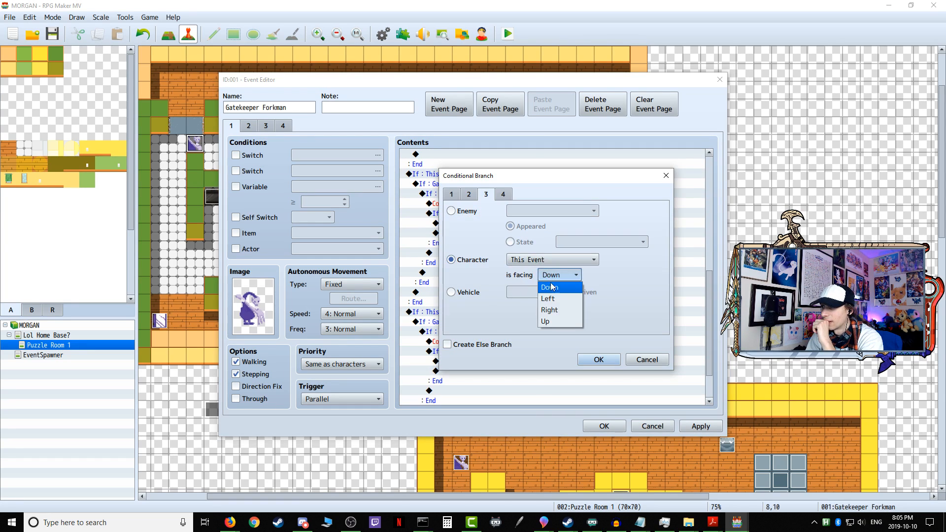
{"action": "left_click", "coordinate": [551, 323]}
{"action": "left_click", "coordinate": [599, 360]}
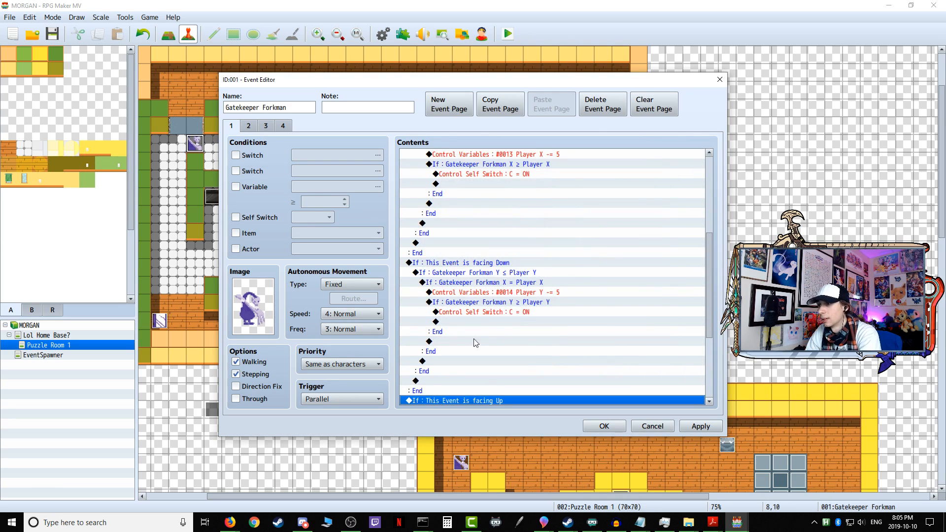
Step: Set the facing-Up branch's outer position condition to Gatekeeper Forkman Y ≥ Player Y
{"action": "scroll", "coordinate": [482, 349], "scroll_direction": "down", "scroll_amount": 5}
{"action": "left_click", "coordinate": [506, 276]}
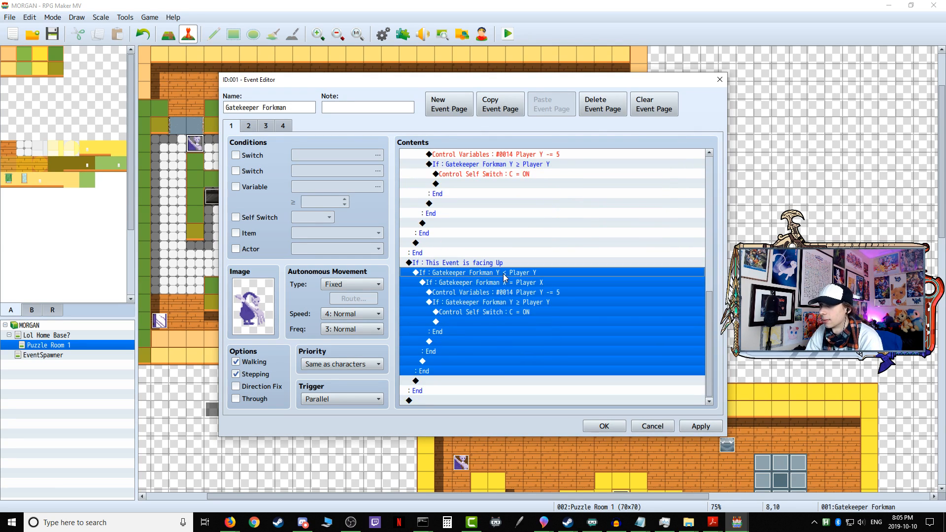
{"action": "right_click", "coordinate": [506, 276]}
{"action": "left_click", "coordinate": [529, 292]}
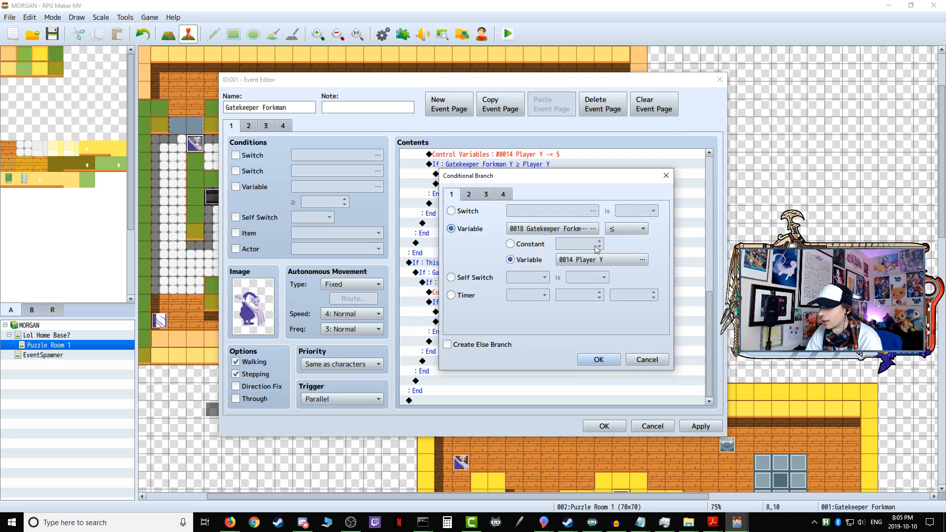
{"action": "left_click", "coordinate": [625, 229]}
{"action": "left_click", "coordinate": [625, 252]}
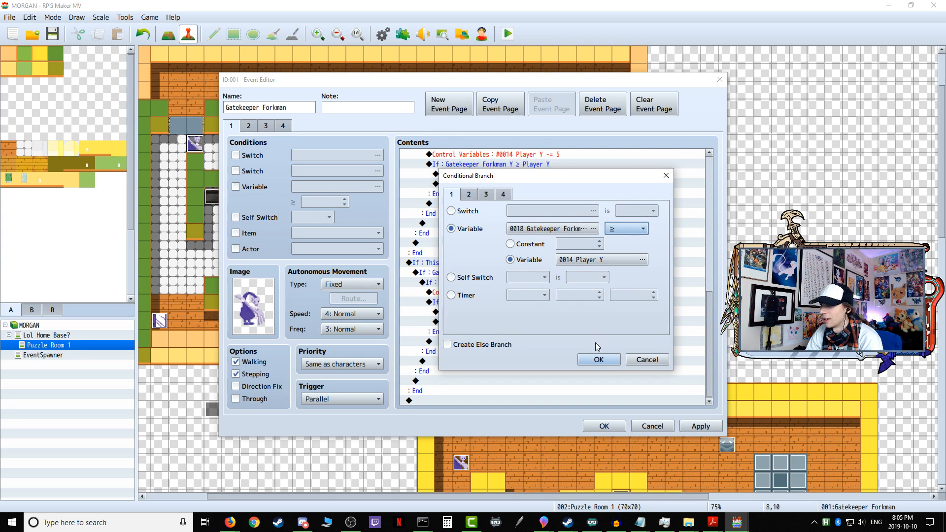
{"action": "left_click", "coordinate": [598, 360]}
Step: Change the Player Y variable operation in the facing-Up branch to Add with a constant of 5
{"action": "scroll", "coordinate": [508, 341], "scroll_direction": "down", "scroll_amount": 3}
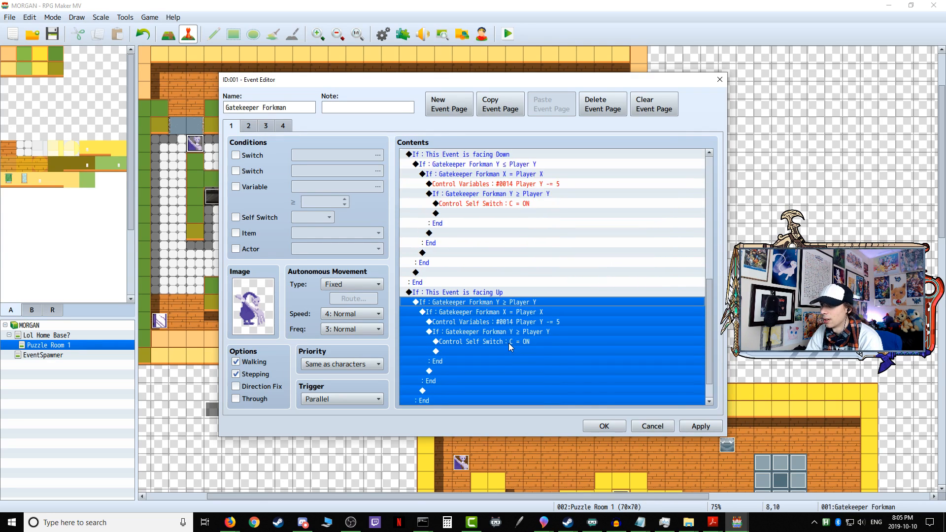
{"action": "left_click", "coordinate": [526, 314]}
{"action": "left_click", "coordinate": [524, 324]}
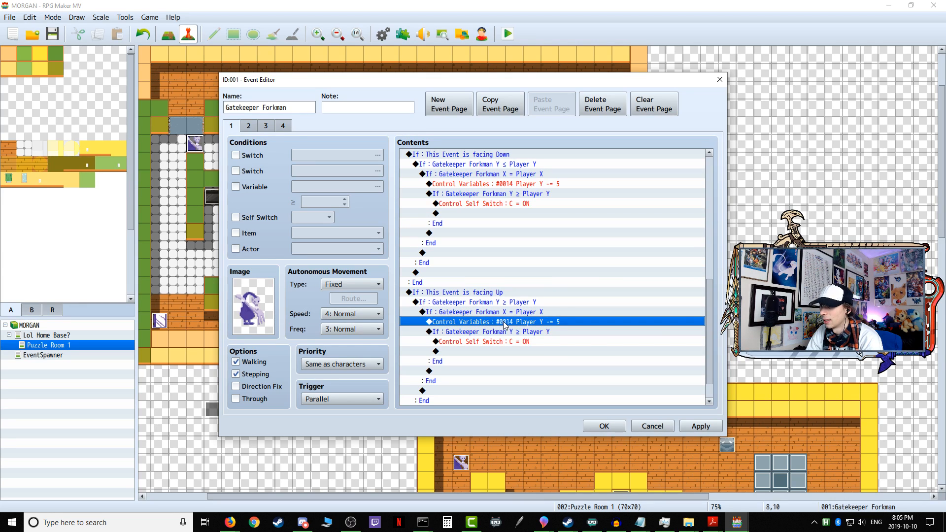
{"action": "right_click", "coordinate": [504, 324]}
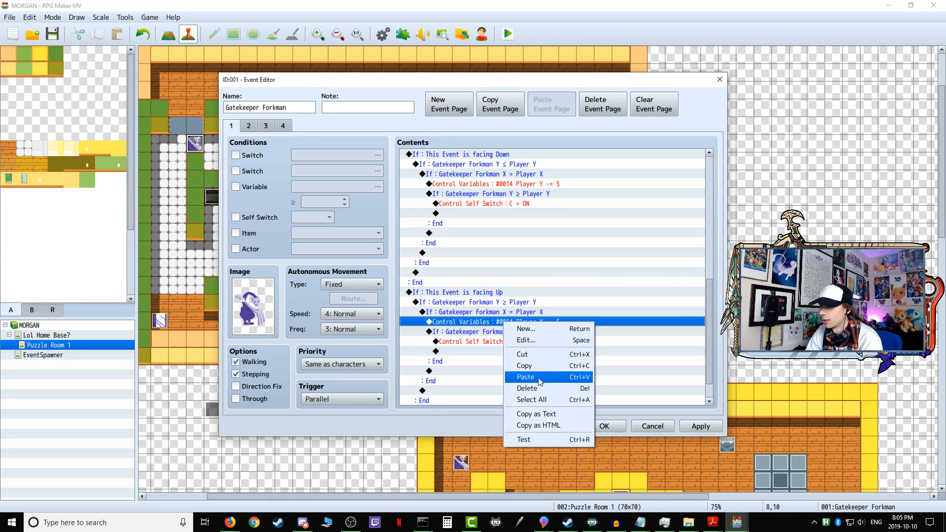
{"action": "left_click", "coordinate": [536, 340]}
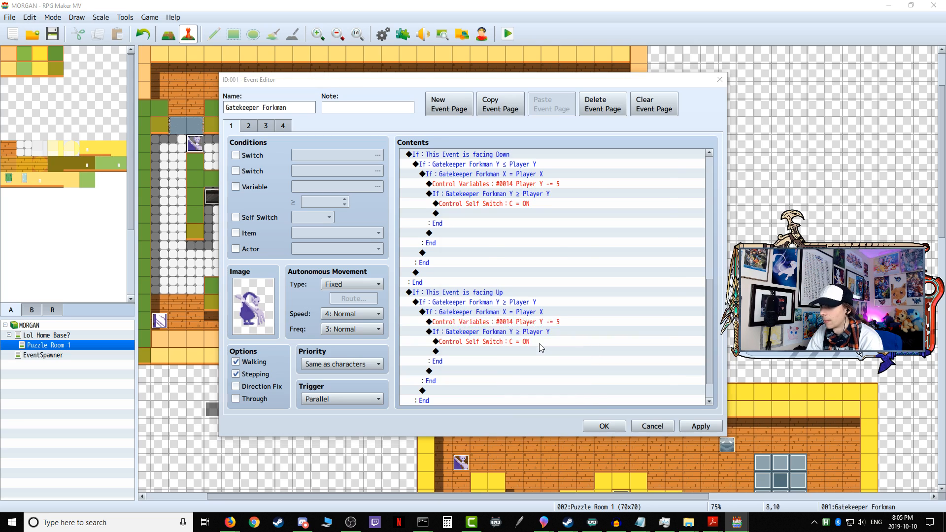
{"action": "left_click", "coordinate": [591, 367]}
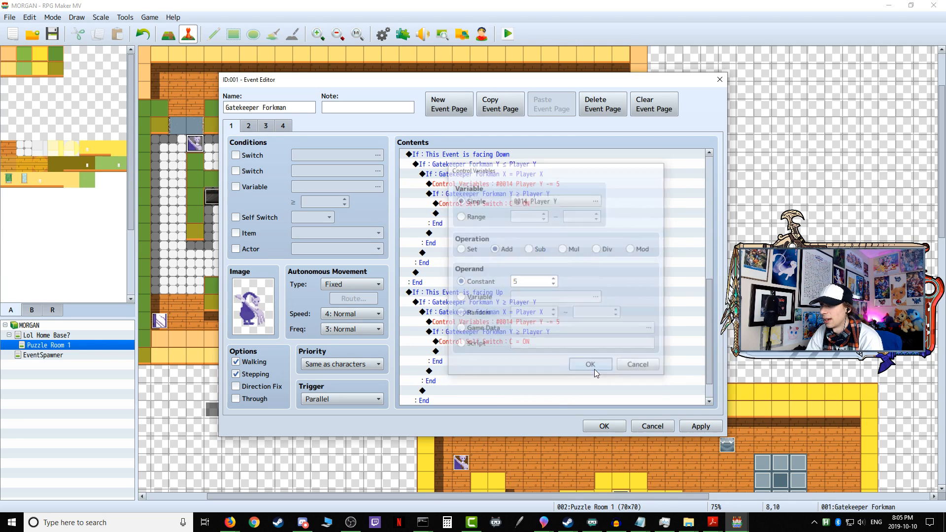
Step: Set the facing-Up branch's innermost condition to Gatekeeper Forkman Y ≤ Player Y
{"action": "left_click", "coordinate": [482, 331]}
{"action": "right_click", "coordinate": [494, 334]}
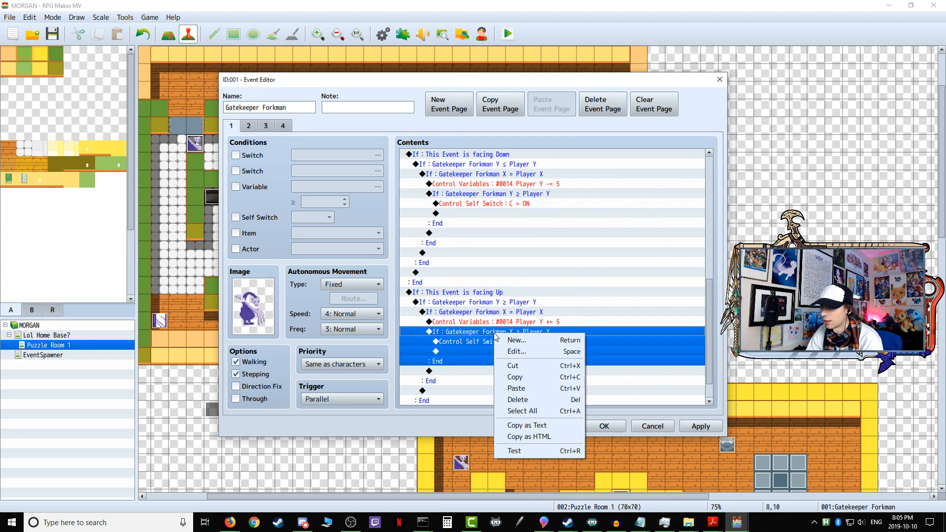
{"action": "left_click", "coordinate": [512, 348]}
{"action": "left_click", "coordinate": [614, 230]}
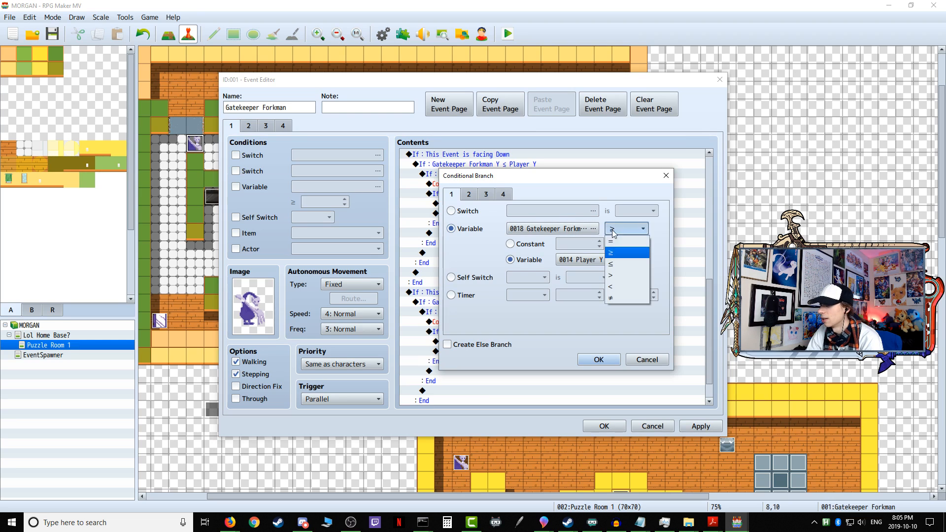
{"action": "left_click", "coordinate": [619, 264]}
{"action": "left_click", "coordinate": [602, 363]}
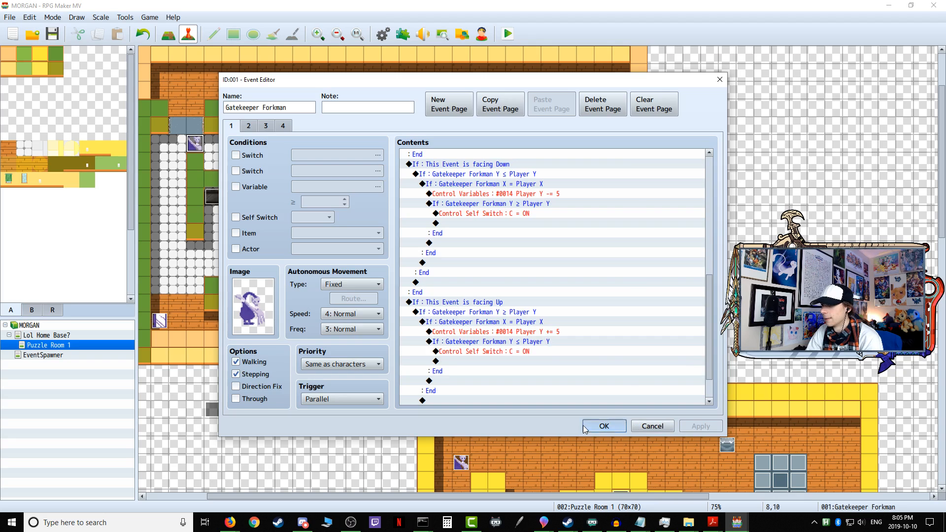
Step: Save the Gatekeeper Forkman event and copy the "Player Y = Map Y of Player" command from the Variable Continuous Setup event
{"action": "left_click", "coordinate": [604, 427]}
{"action": "double_click", "coordinate": [237, 414]}
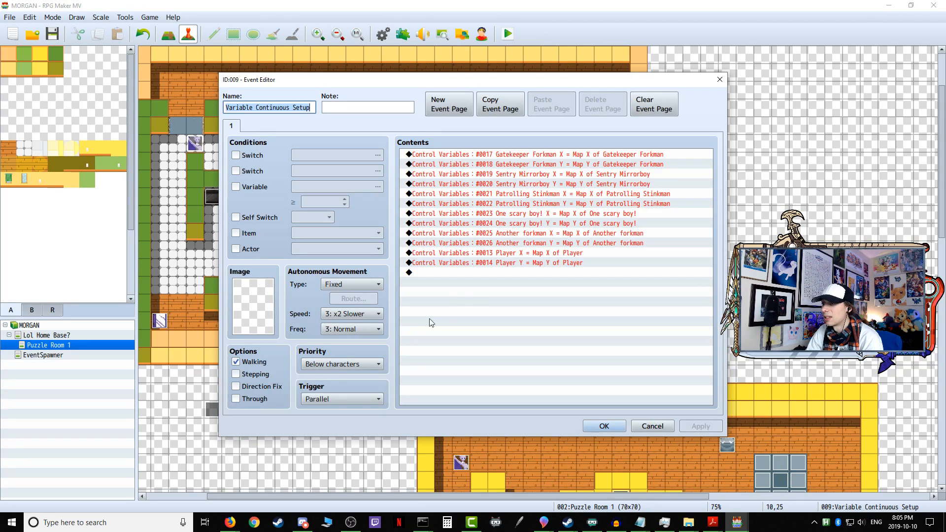
{"action": "right_click", "coordinate": [506, 262]}
{"action": "left_click", "coordinate": [527, 307]}
{"action": "left_click", "coordinate": [606, 425]}
Step: Paste the copied Player Y reset command before Gatekeeper Forkman's facing-Up branch, check page 1's commands, and save the event
{"action": "double_click", "coordinate": [195, 143]}
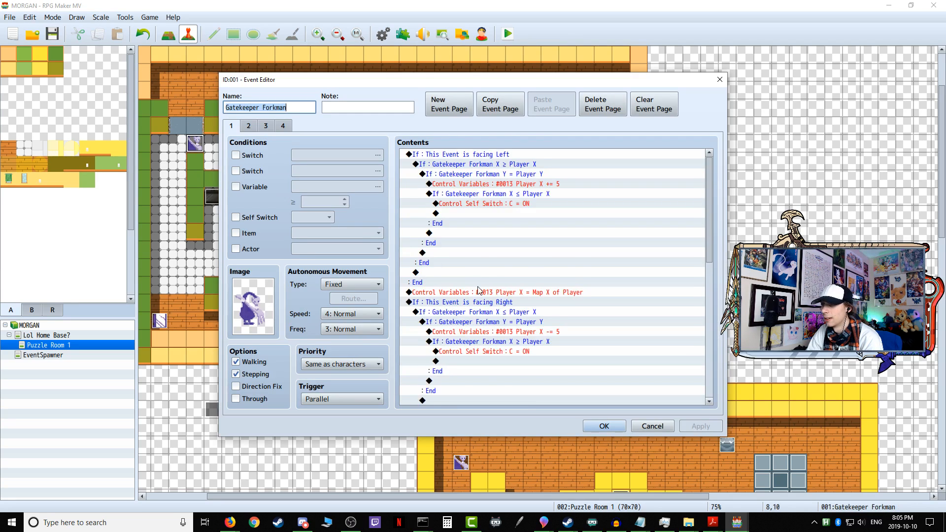
{"action": "scroll", "coordinate": [477, 286], "scroll_direction": "down", "scroll_amount": 5}
{"action": "scroll", "coordinate": [477, 287], "scroll_direction": "down", "scroll_amount": 3}
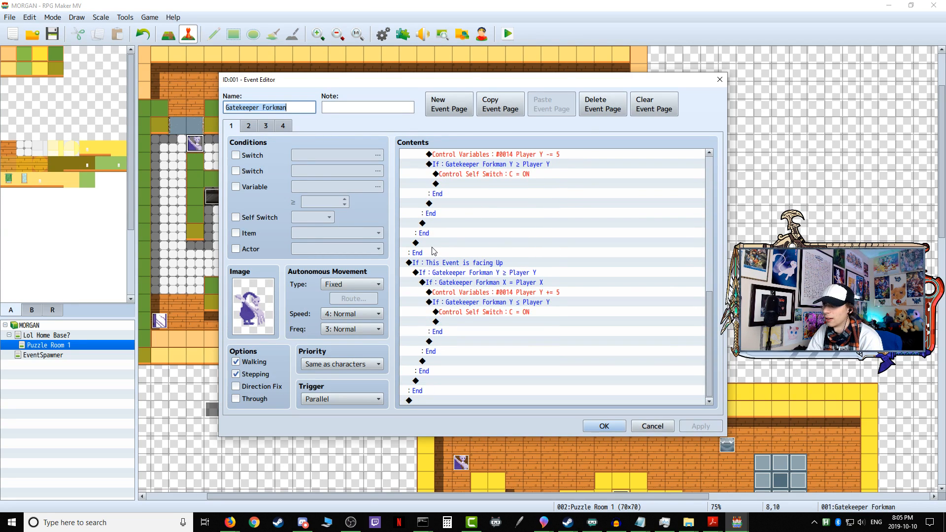
{"action": "left_click", "coordinate": [428, 263]}
{"action": "right_click", "coordinate": [428, 262]}
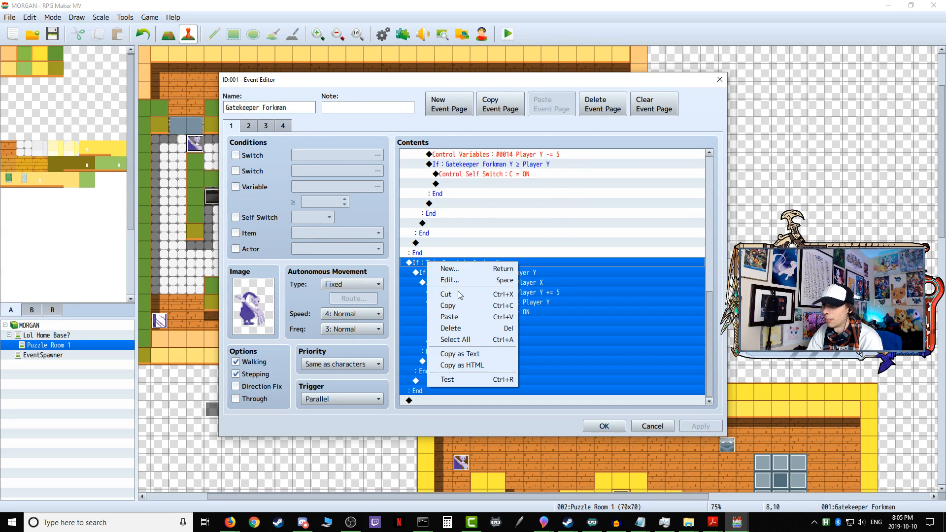
{"action": "left_click", "coordinate": [463, 321]}
{"action": "scroll", "coordinate": [583, 262], "scroll_direction": "up", "scroll_amount": 7}
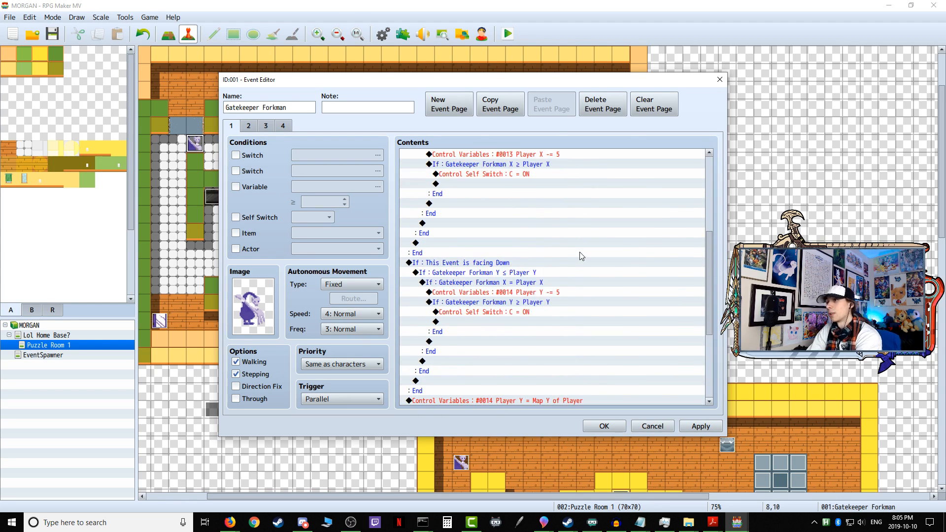
{"action": "scroll", "coordinate": [588, 265], "scroll_direction": "up", "scroll_amount": 4}
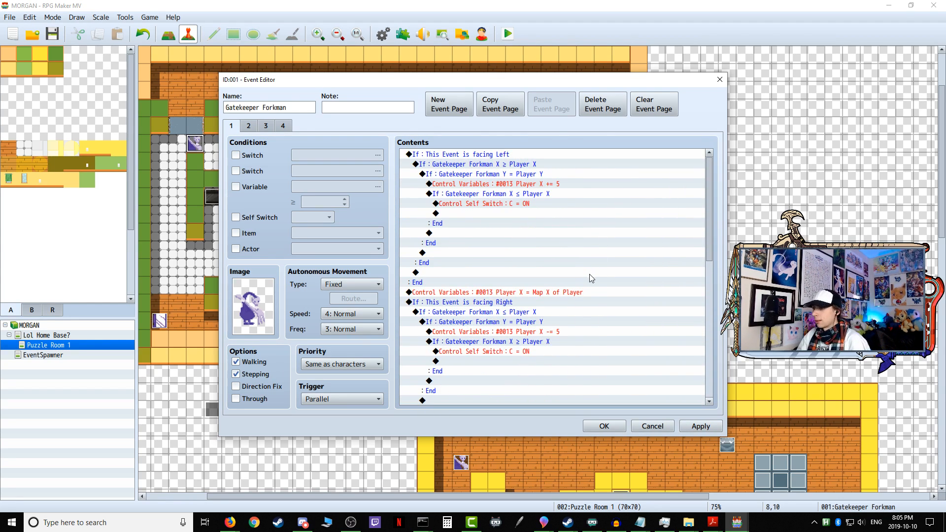
{"action": "left_click", "coordinate": [594, 427]}
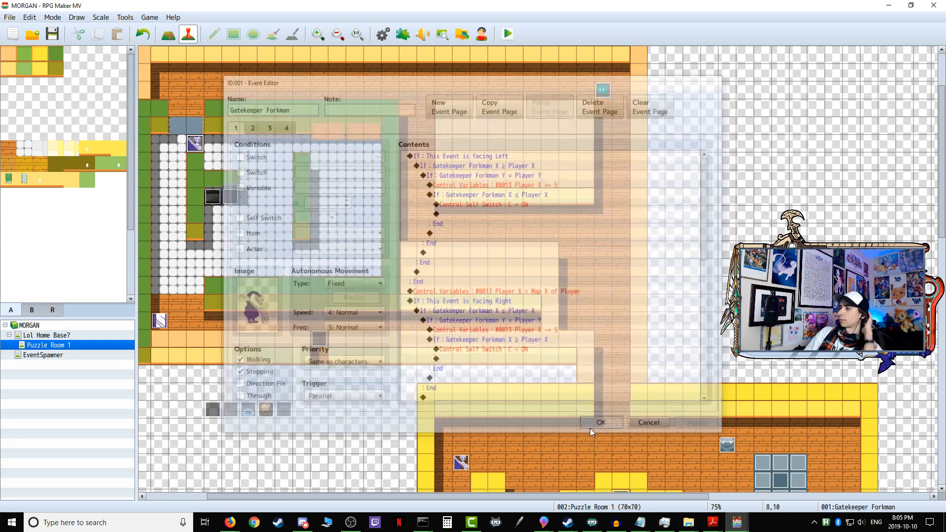
Step: Start a playtest and take the character through the home base's open door into Puzzle Room 1
{"action": "left_click", "coordinate": [508, 34]}
{"action": "left_click", "coordinate": [430, 276]}
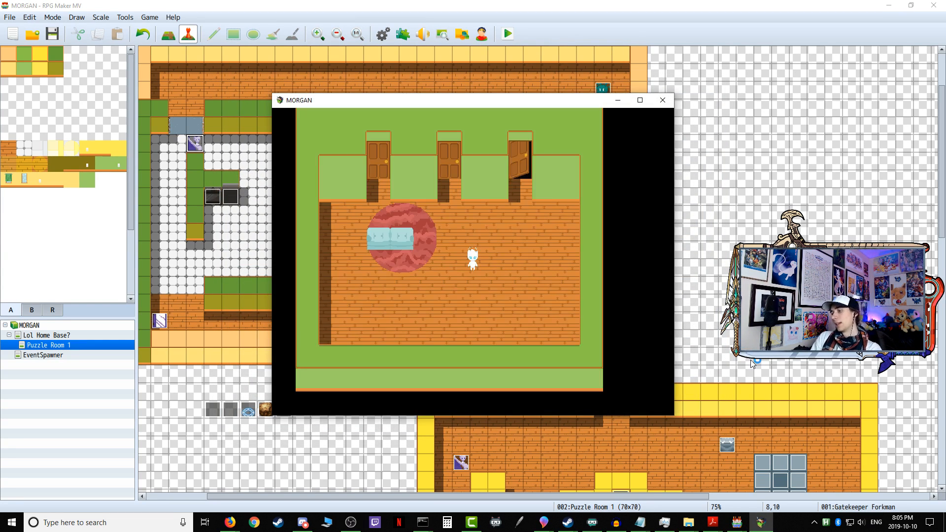
{"action": "key", "text": "Up"}
{"action": "key", "text": "Return"}
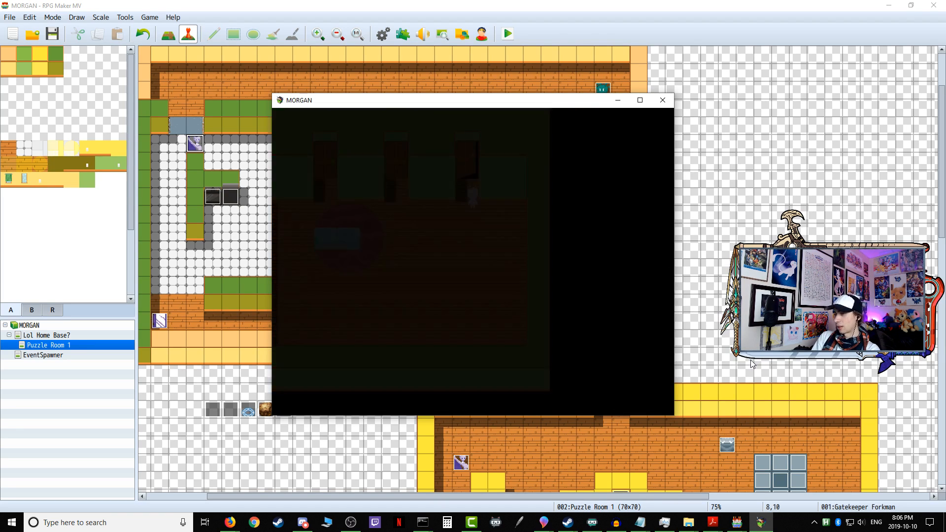
{"action": "key", "text": "Up"}
{"action": "key", "text": "Return"}
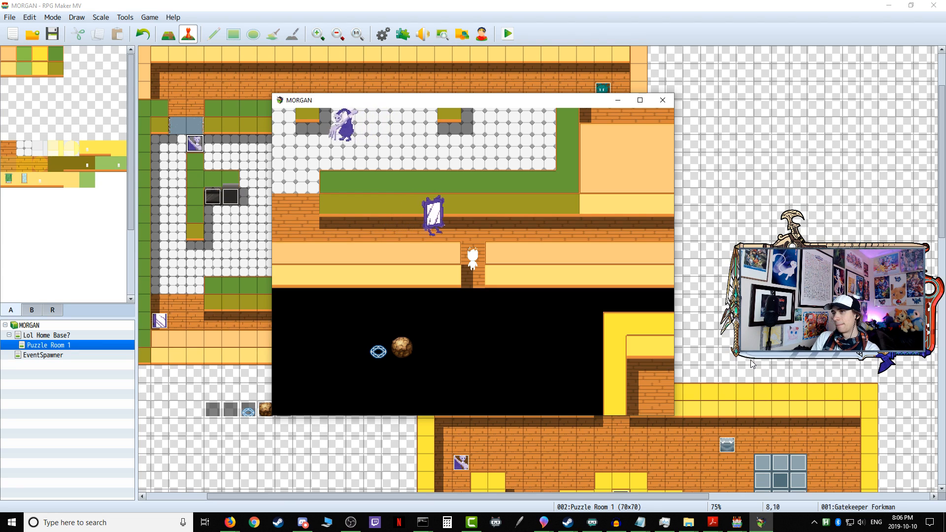
Step: Walk along the corridor and up the kitchen's outer aisle to the blue gate, testing Gatekeeper Forkman's upward detection
{"action": "key", "text": "Up"}
{"action": "key", "text": "Left"}
{"action": "key", "text": "Left"}
{"action": "key", "text": "Up"}
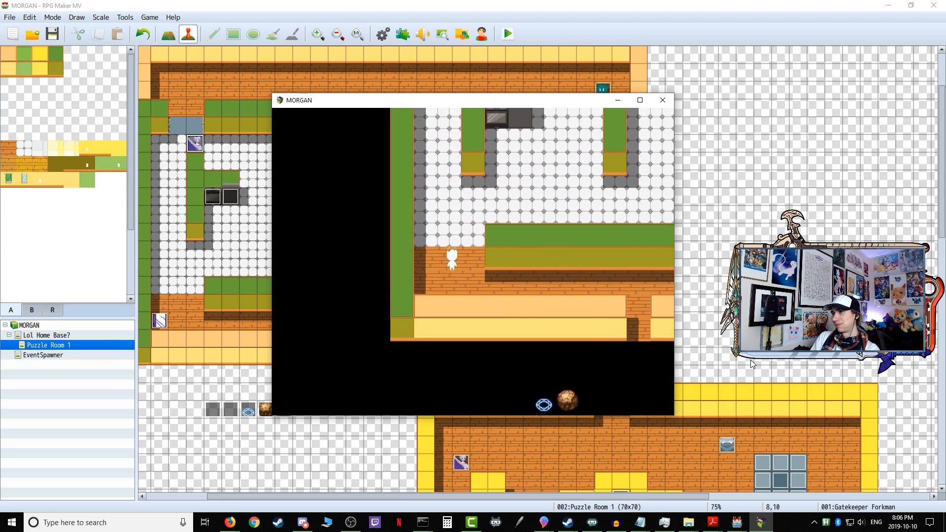
{"action": "key", "text": "Up"}
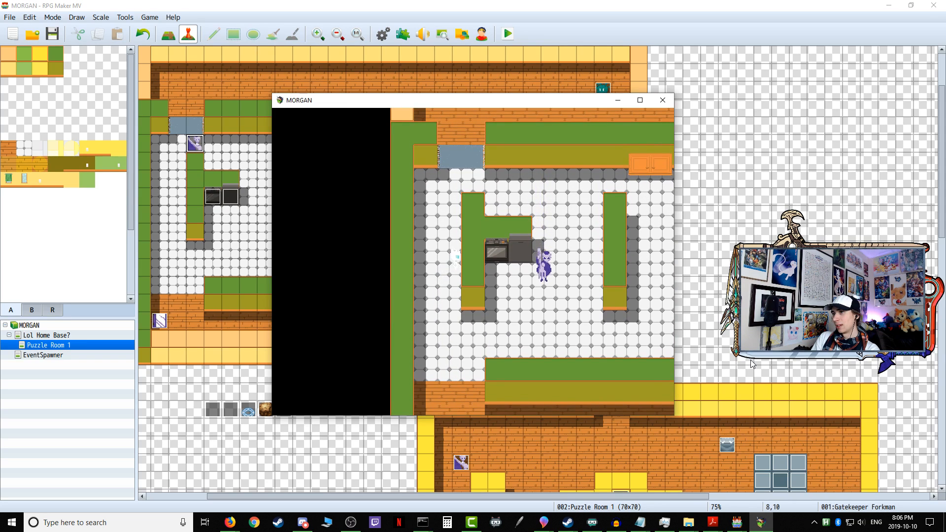
{"action": "key", "text": "Up"}
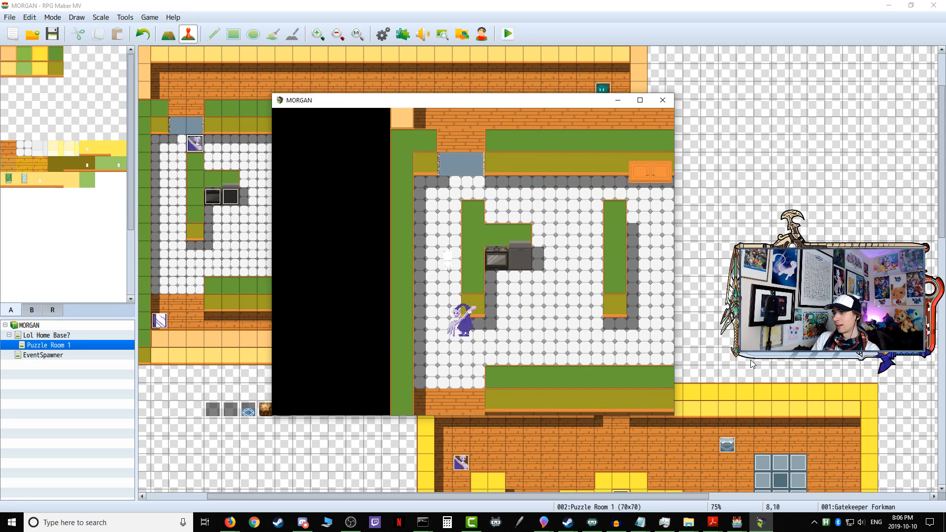
{"action": "key", "text": "Up"}
{"action": "key", "text": "Up"}
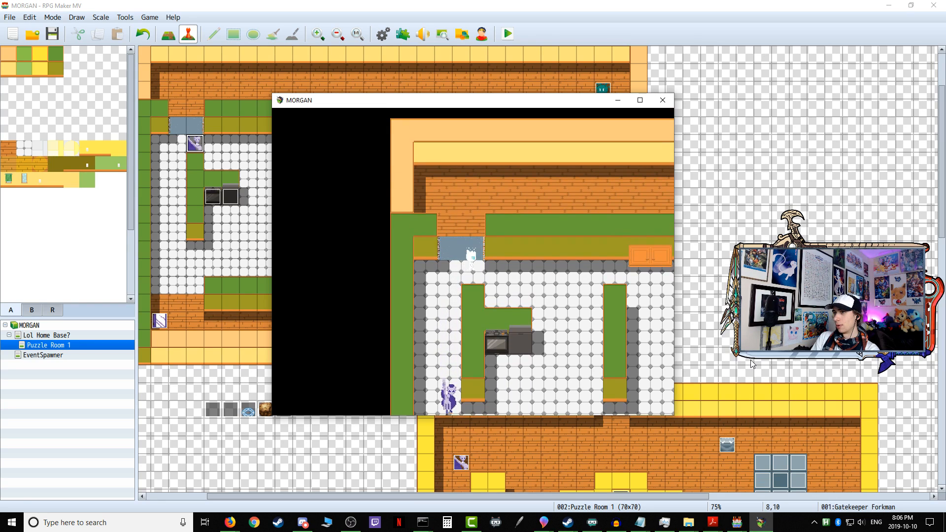
Step: Go back down the kitchen's outer aisle to the corridor opening, testing how Gatekeeper Forkman and Sentry Mirrorboy react nearby
{"action": "key", "text": "Left"}
{"action": "key", "text": "Down"}
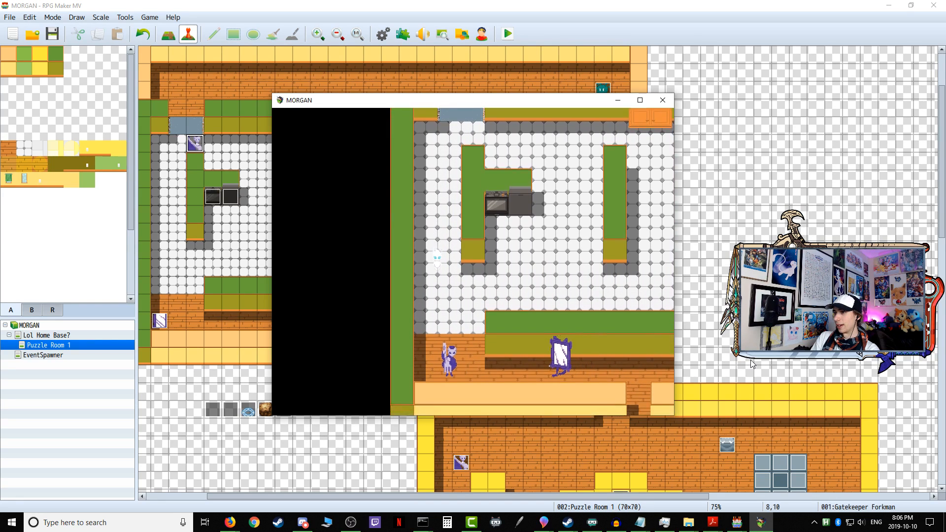
{"action": "key", "text": "Right"}
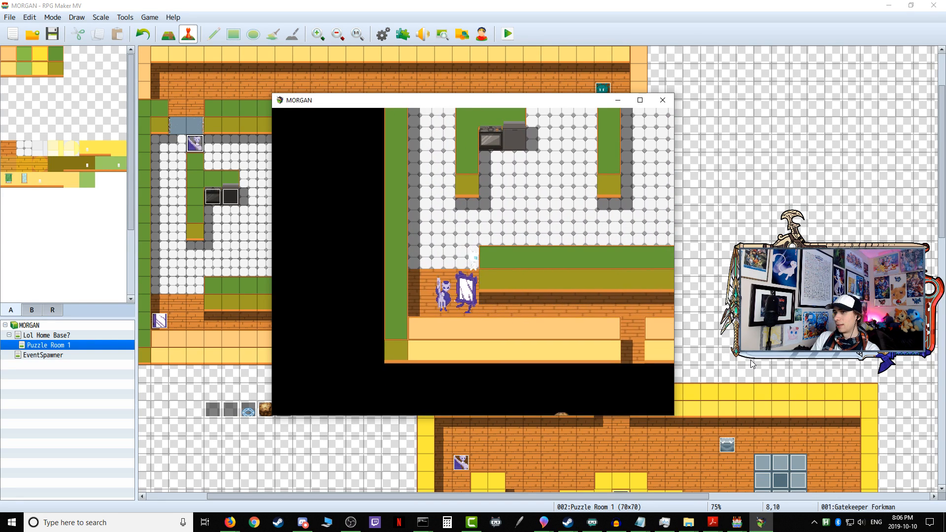
{"action": "key", "text": "Left"}
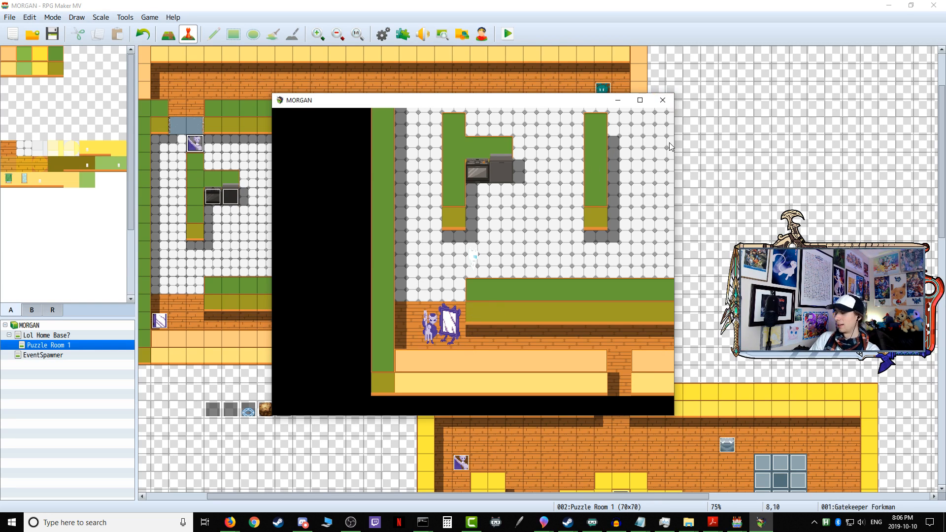
{"action": "key", "text": "Left"}
{"action": "key", "text": "Down"}
{"action": "key", "text": "Right"}
{"action": "key", "text": "Left"}
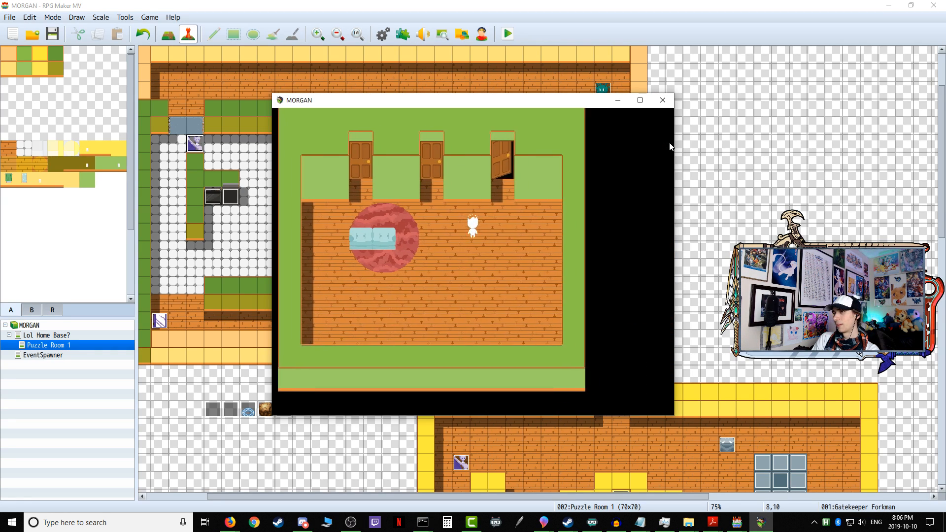
Step: Enter Puzzle Room 1 from the home base, test contact with the mirror enemy in the corridor, and re-enter the room
{"action": "key", "text": "Return"}
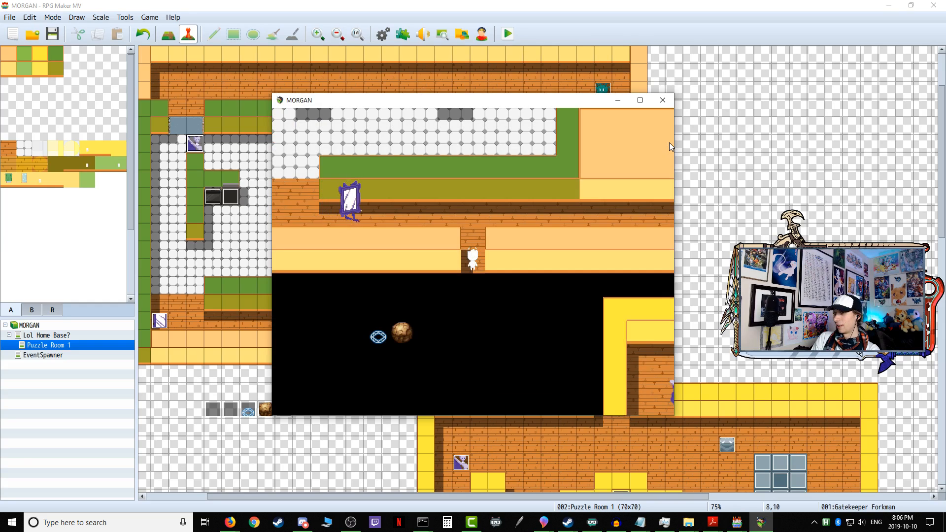
{"action": "key", "text": "Up"}
{"action": "key", "text": "Up"}
{"action": "key", "text": "Left"}
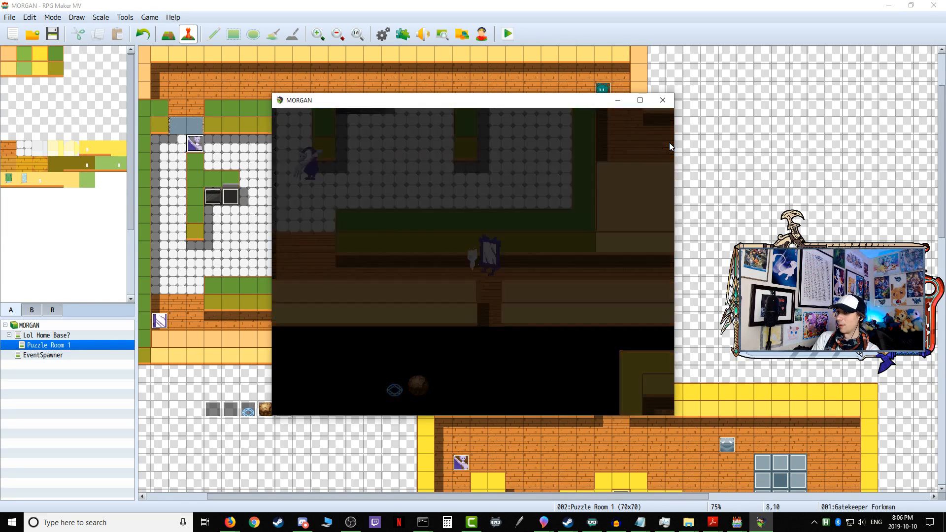
{"action": "key", "text": "Right"}
{"action": "key", "text": "Right"}
{"action": "key", "text": "Up"}
{"action": "key", "text": "Return"}
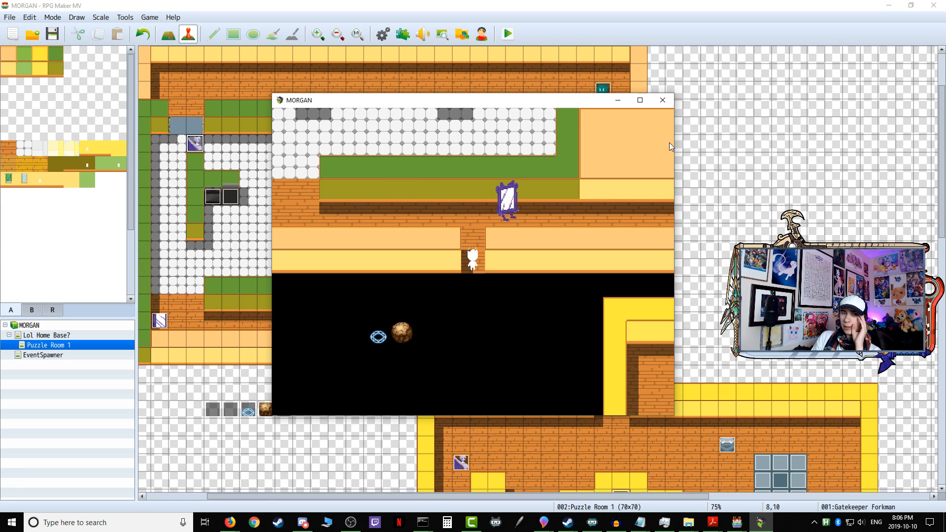
Step: Walk the character from the room entrance along the lower corridor and up into the kitchen's outer aisle
{"action": "key", "text": "Up"}
{"action": "key", "text": "Up"}
{"action": "key", "text": "Left"}
{"action": "key", "text": "Left"}
{"action": "key", "text": "Left"}
{"action": "key", "text": "Left"}
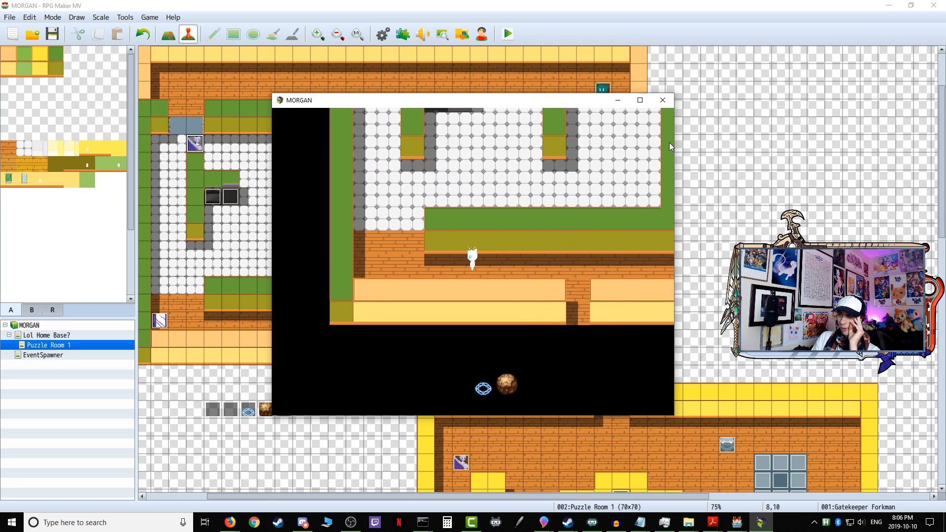
{"action": "key", "text": "Left"}
{"action": "key", "text": "Up"}
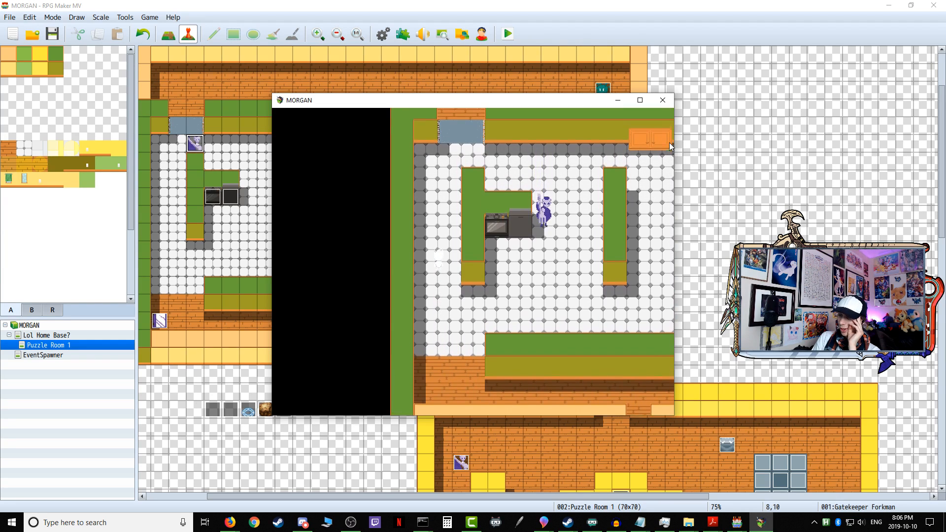
Step: Take the character around to the kitchen's upper aisle beside the blue gate, testing how Gatekeeper Forkman follows
{"action": "key", "text": "Down"}
{"action": "key", "text": "Left"}
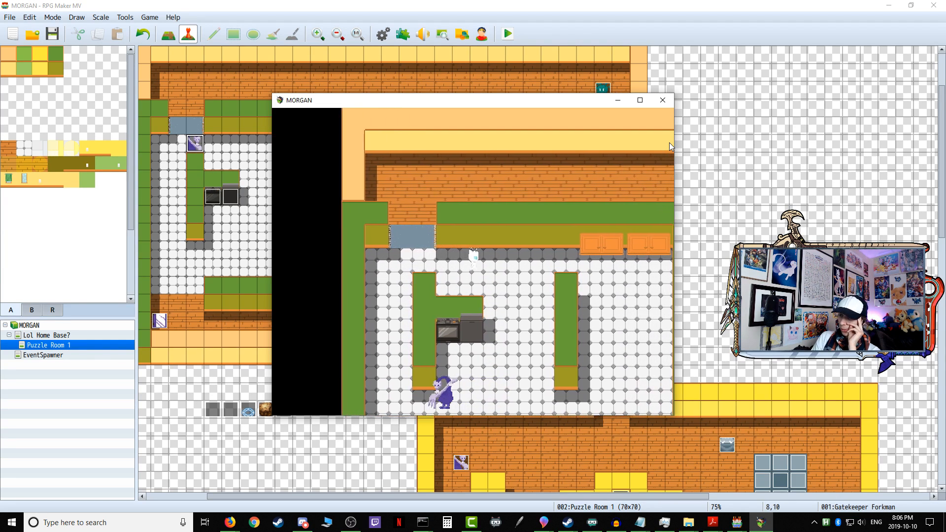
{"action": "key", "text": "Left"}
{"action": "key", "text": "Up"}
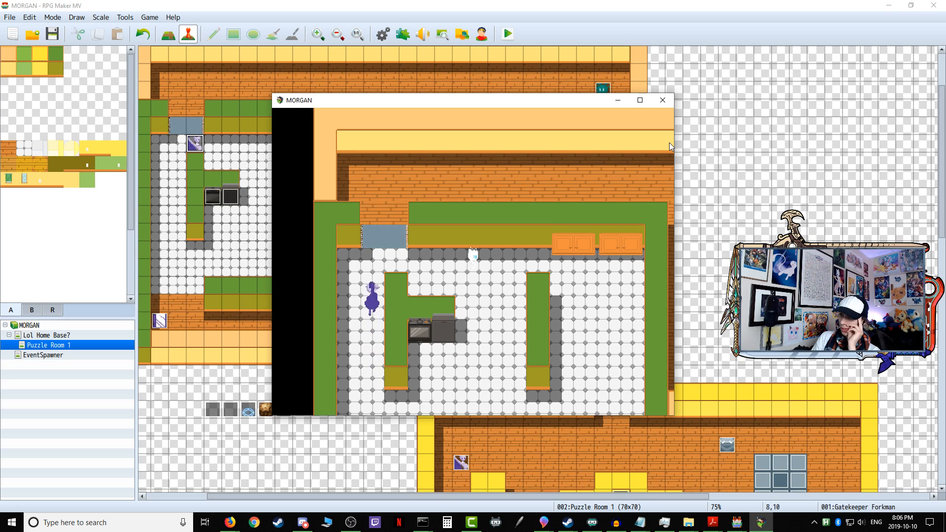
{"action": "key", "text": "Down"}
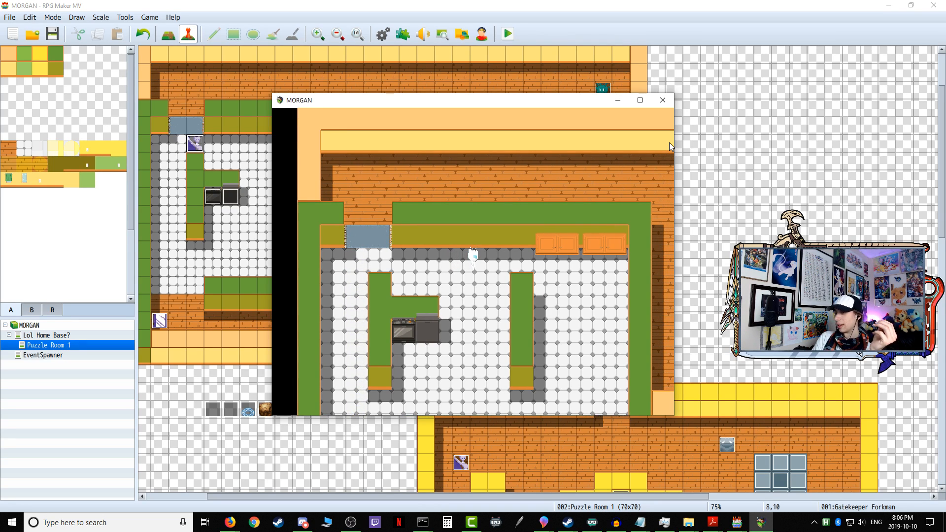
Step: Go back down through the kitchen to the corridor corner, testing contact with Forkman and the mirror enemy, and end the playtest
{"action": "key", "text": "Down"}
{"action": "key", "text": "Left"}
{"action": "key", "text": "Down"}
{"action": "key", "text": "Left"}
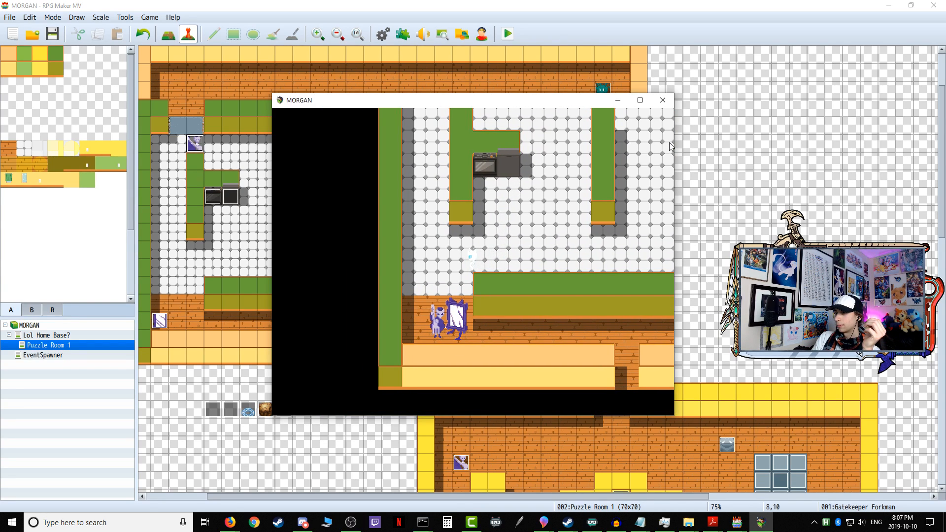
{"action": "key", "text": "Left"}
{"action": "key", "text": "Down"}
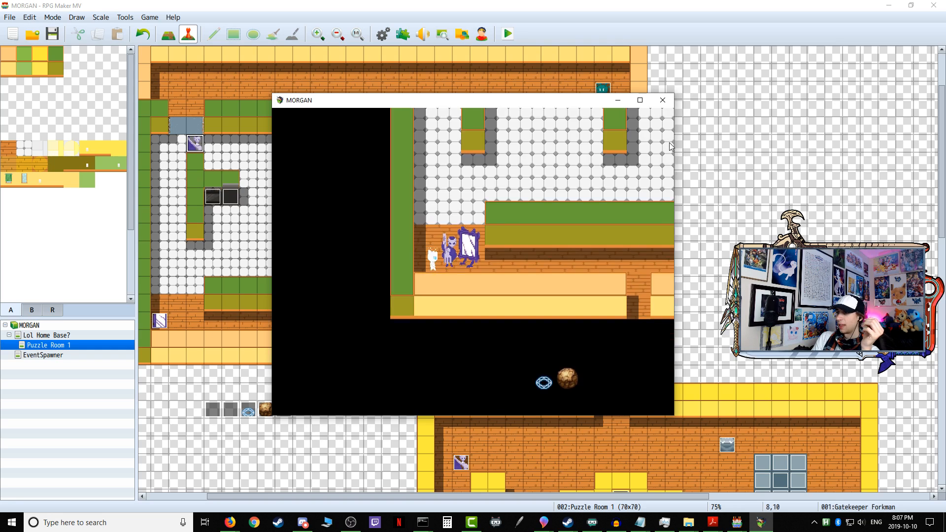
{"action": "left_click", "coordinate": [663, 100]}
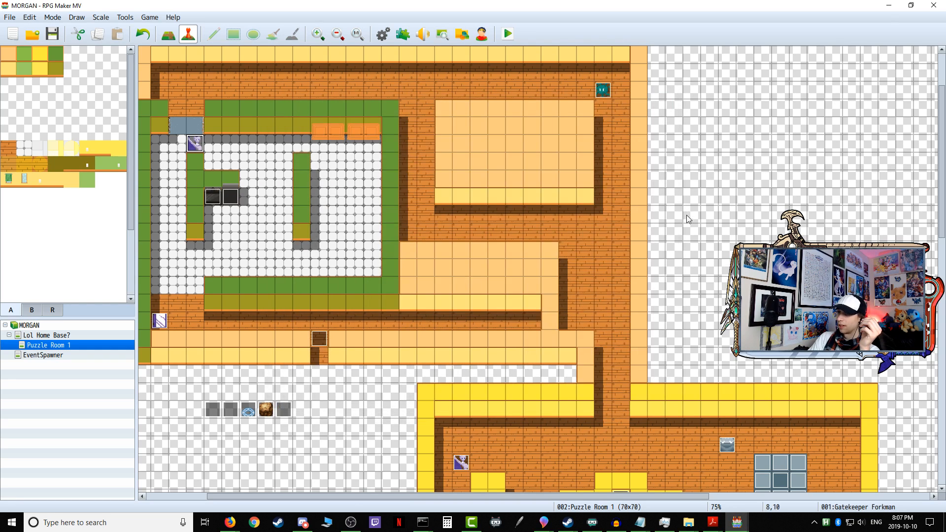
Step: Review the Patrolling Stinkman event's commands on pages 3 and 1 and close the event
{"action": "scroll", "coordinate": [431, 259], "scroll_direction": "up", "scroll_amount": 2}
{"action": "left_click_drag", "start_coordinate": [394, 495], "coordinate": [374, 492]}
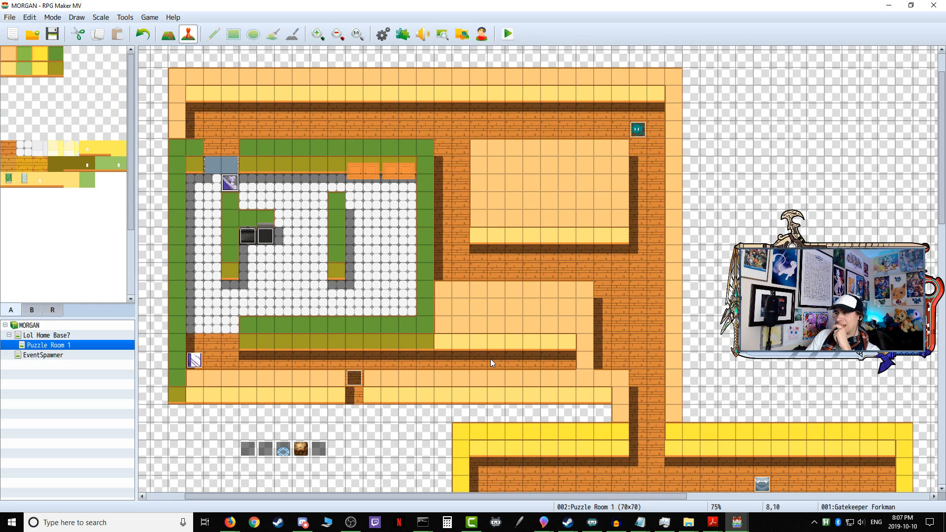
{"action": "double_click", "coordinate": [643, 128]}
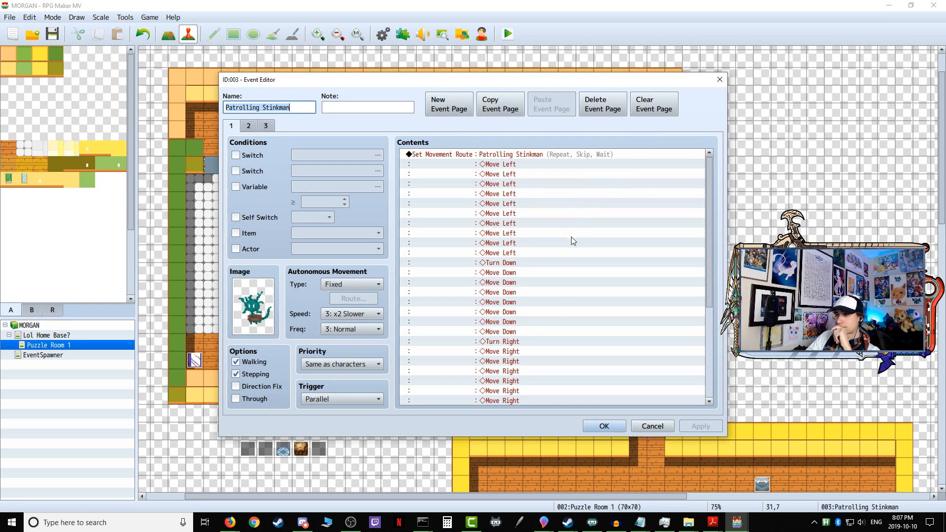
{"action": "left_click", "coordinate": [266, 126]}
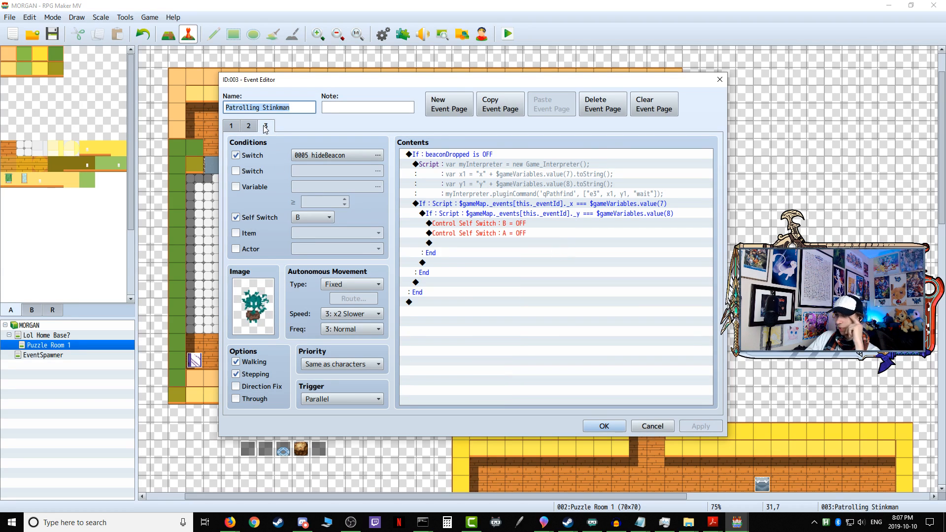
{"action": "left_click", "coordinate": [225, 129]}
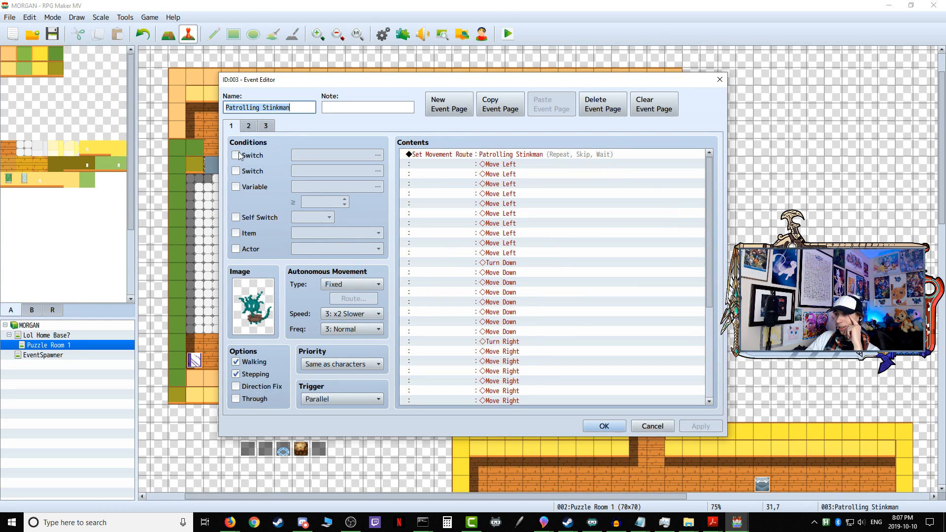
{"action": "left_click", "coordinate": [607, 427]}
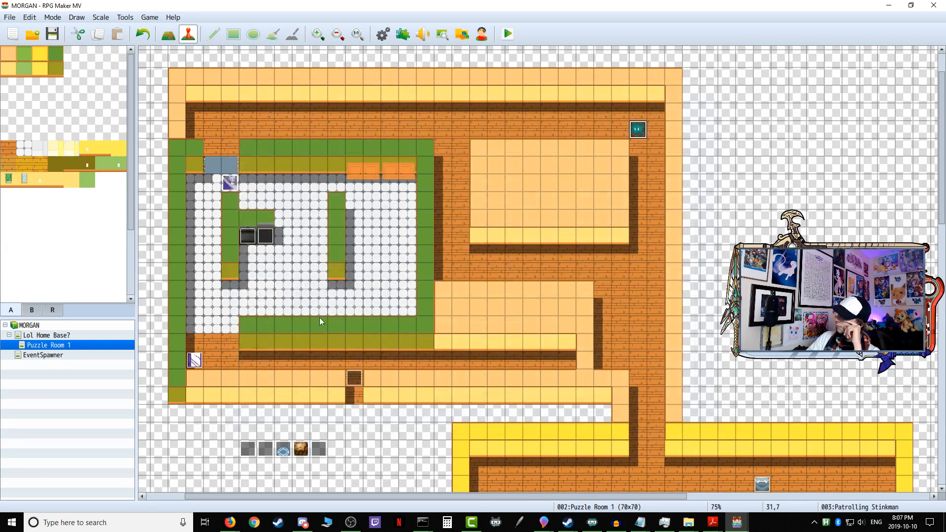
Step: Check Gatekeeper Forkman's first page and examine the movement routes listed in the Variable Onetime Setup event
{"action": "double_click", "coordinate": [230, 183]}
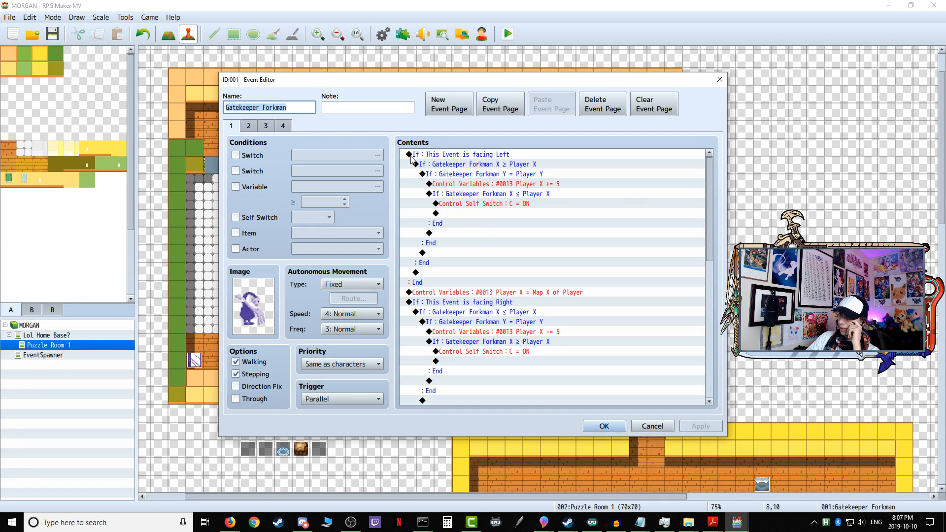
{"action": "left_click", "coordinate": [605, 425]}
{"action": "double_click", "coordinate": [248, 449]}
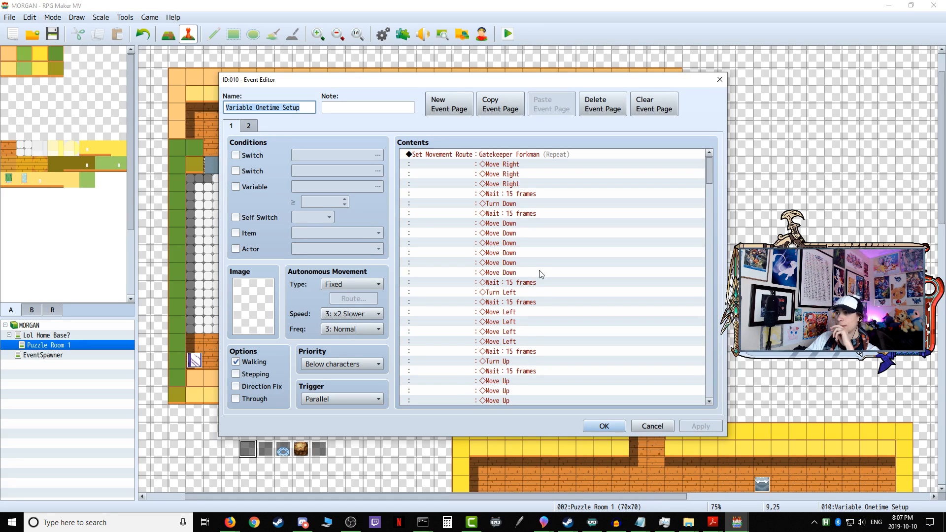
{"action": "scroll", "coordinate": [542, 275], "scroll_direction": "down", "scroll_amount": 12}
{"action": "scroll", "coordinate": [542, 274], "scroll_direction": "down", "scroll_amount": 12}
{"action": "scroll", "coordinate": [542, 274], "scroll_direction": "down", "scroll_amount": 10}
{"action": "scroll", "coordinate": [541, 275], "scroll_direction": "down", "scroll_amount": 6}
{"action": "scroll", "coordinate": [501, 299], "scroll_direction": "down", "scroll_amount": 2}
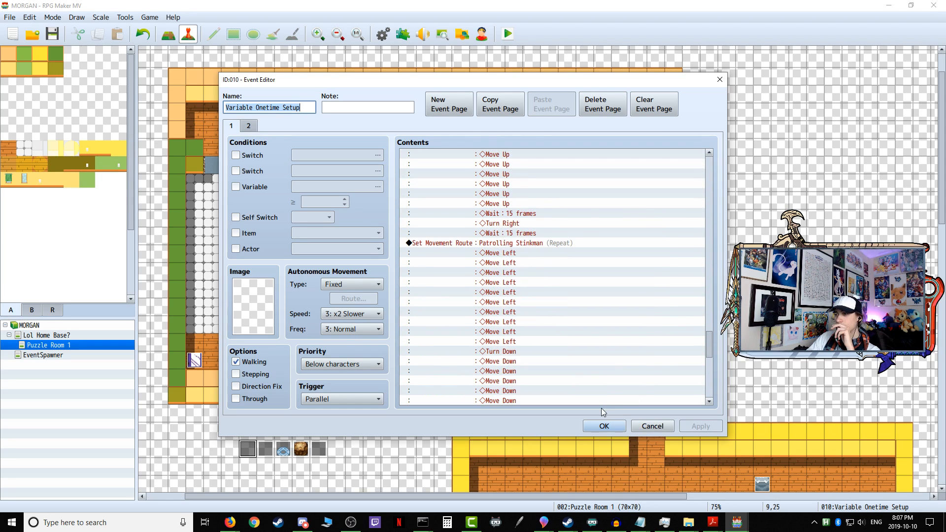
{"action": "left_click", "coordinate": [604, 426]}
Step: Delete all commands from page 1 of the Patrolling Stinkman event and save the event
{"action": "double_click", "coordinate": [636, 130]}
{"action": "scroll", "coordinate": [572, 187], "scroll_direction": "down", "scroll_amount": 8}
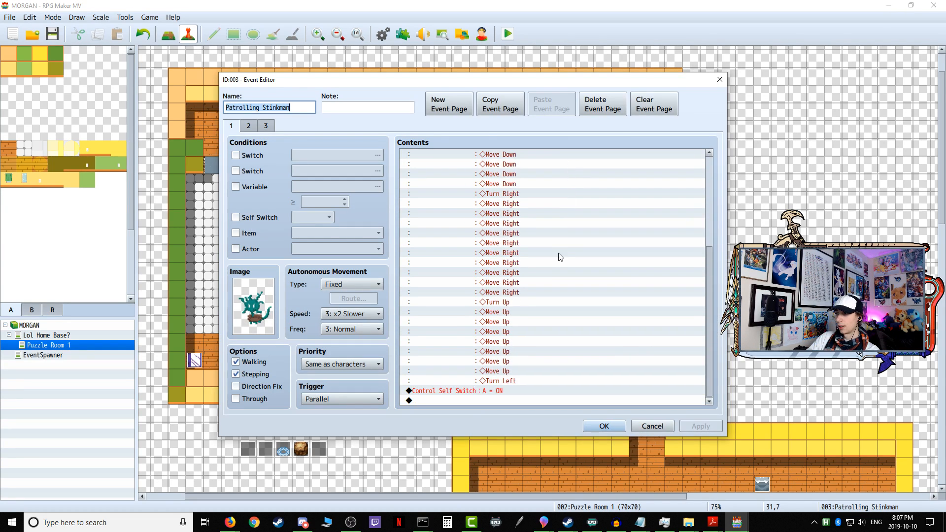
{"action": "left_click", "coordinate": [560, 255]}
{"action": "key", "text": "ctrl+a"}
{"action": "right_click", "coordinate": [529, 324]}
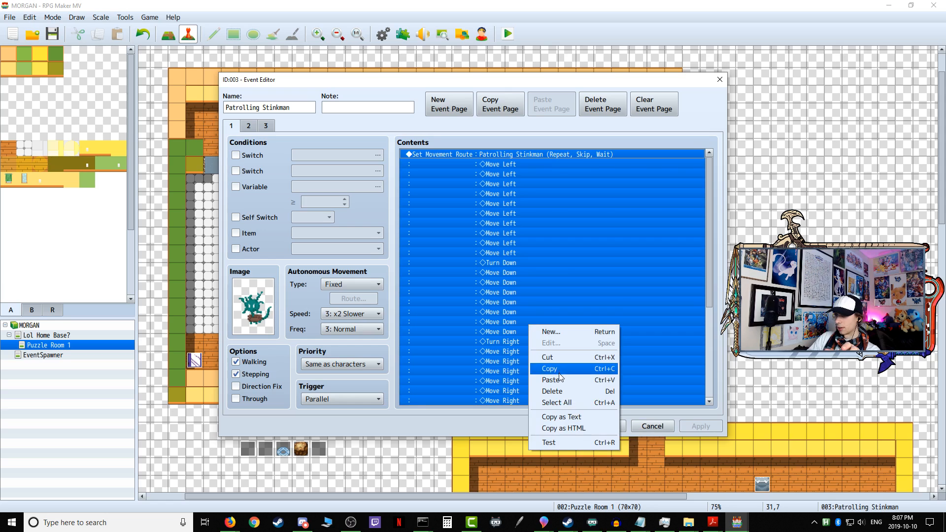
{"action": "left_click", "coordinate": [562, 390]}
{"action": "left_click", "coordinate": [620, 425]}
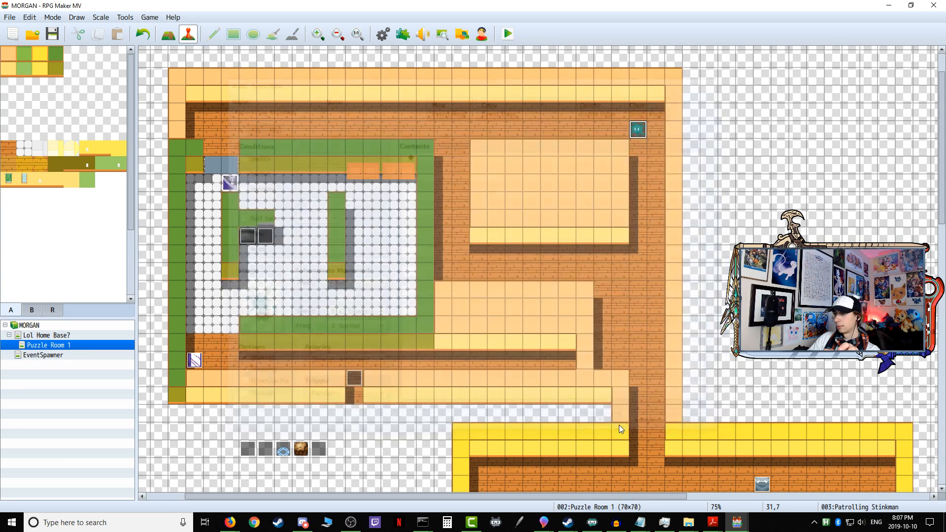
{"action": "left_click", "coordinate": [507, 35]}
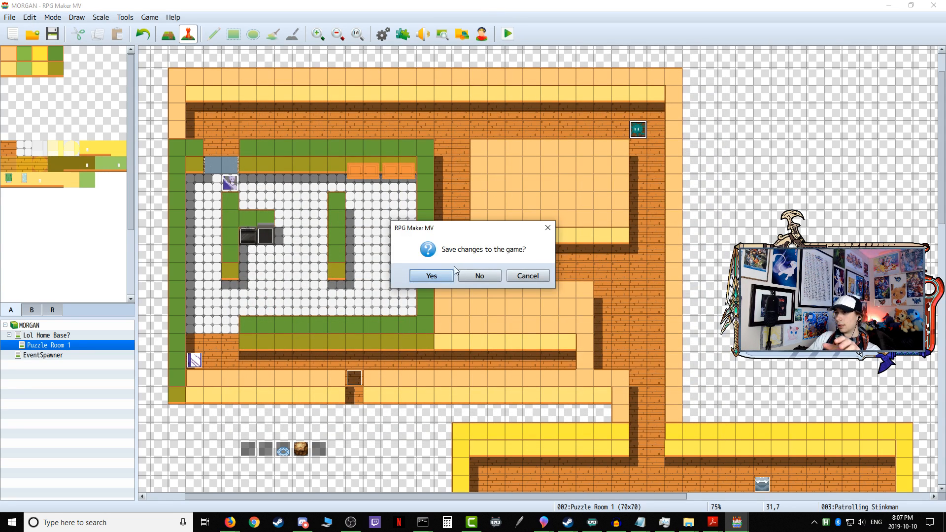
{"action": "key", "text": "Return"}
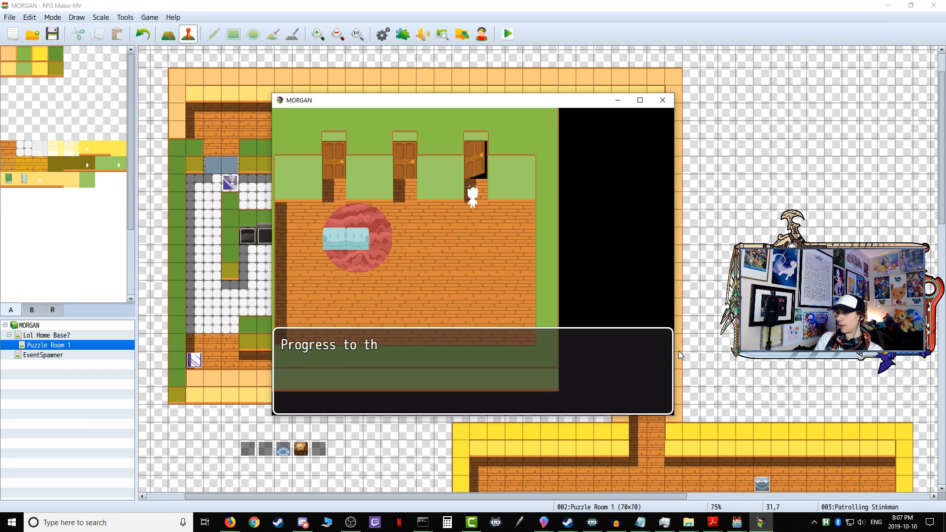
{"action": "key", "text": "Return"}
{"action": "left_click", "coordinate": [658, 101]}
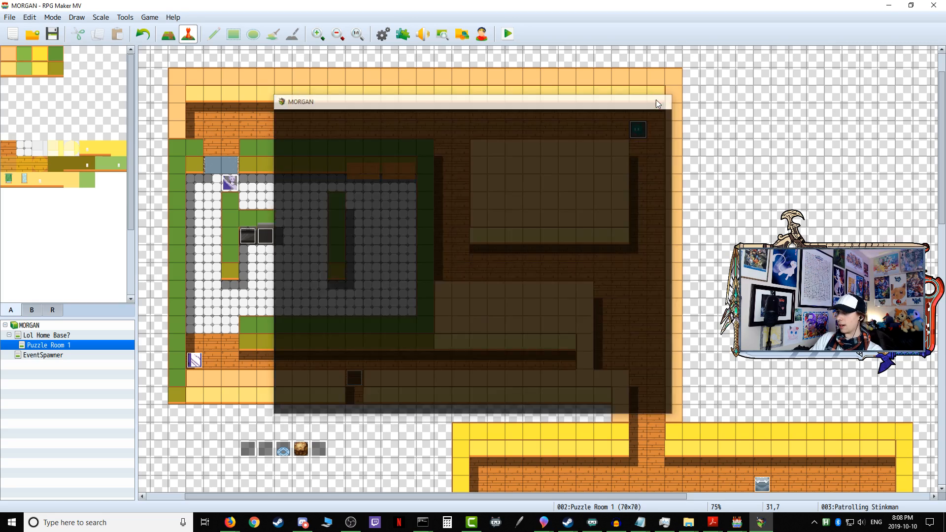
Step: Set the player's starting position at tile 8,7 in the upper corridor above the blue gate
{"action": "right_click", "coordinate": [227, 127]}
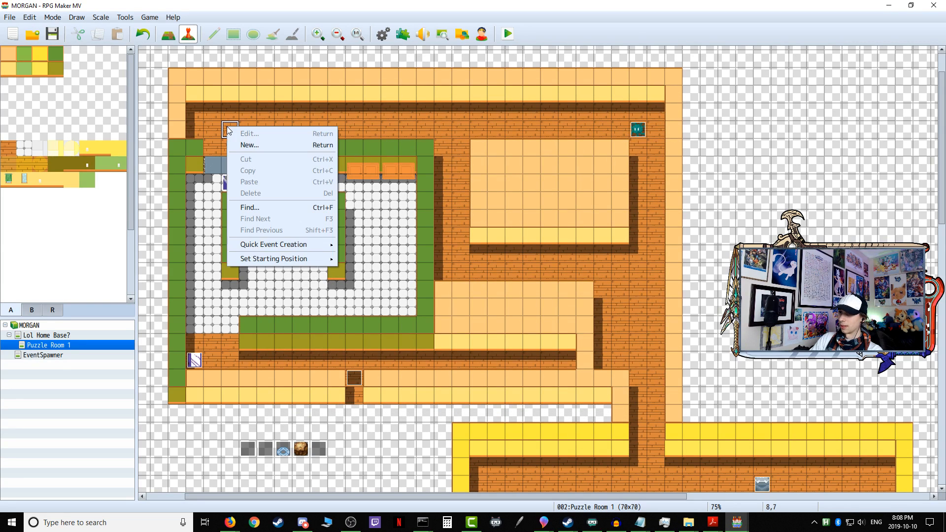
{"action": "mouse_move", "coordinate": [293, 260]}
{"action": "left_click", "coordinate": [355, 259]}
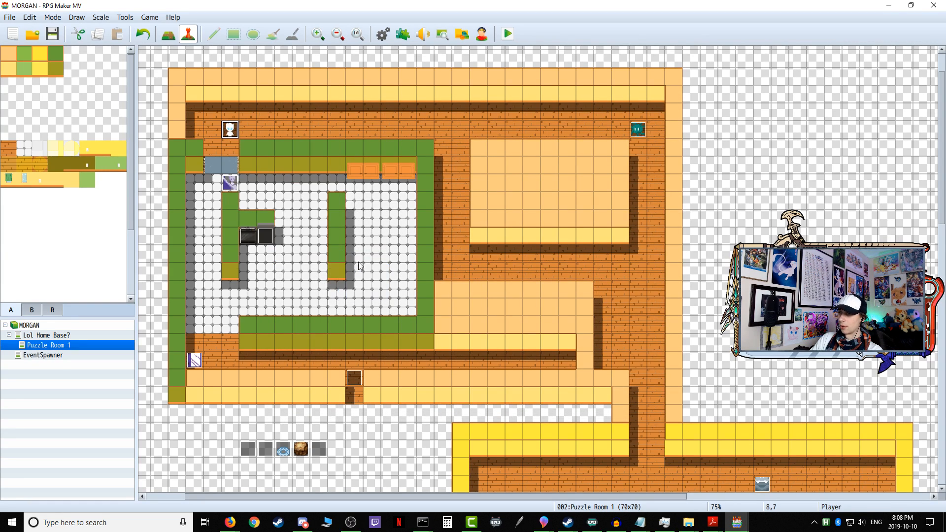
Step: Save and playtest, walking along the upper corridor to Patrolling Stinkman to check its patrol, and end the playtest
{"action": "left_click", "coordinate": [508, 35]}
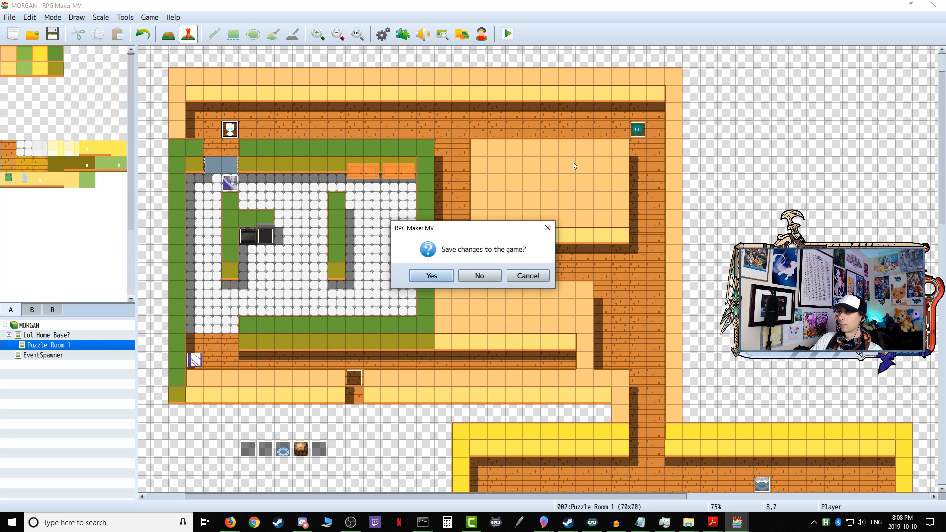
{"action": "left_click", "coordinate": [448, 277]}
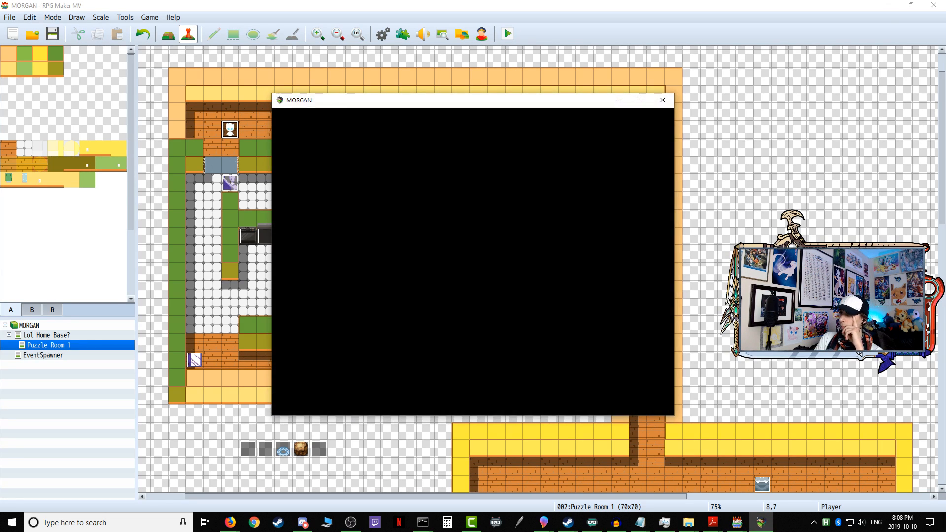
{"action": "key", "text": "Right"}
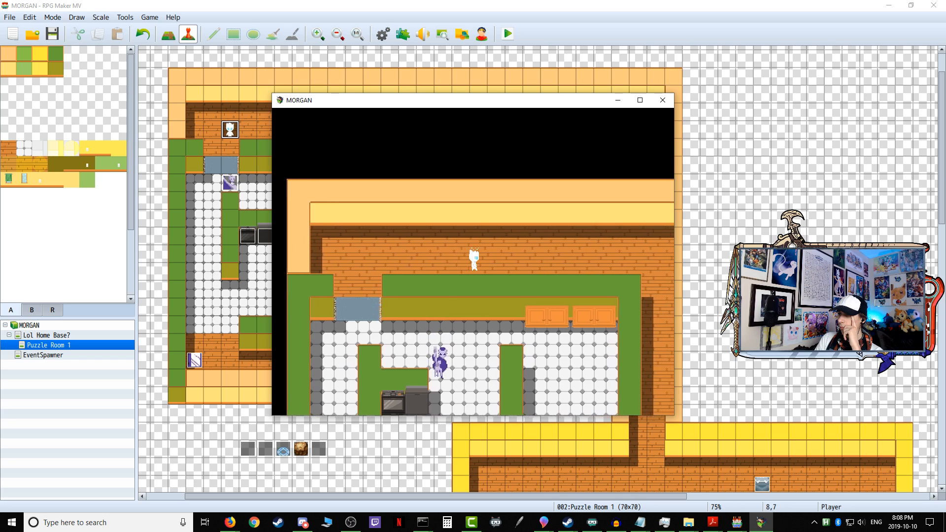
{"action": "key", "text": "Right"}
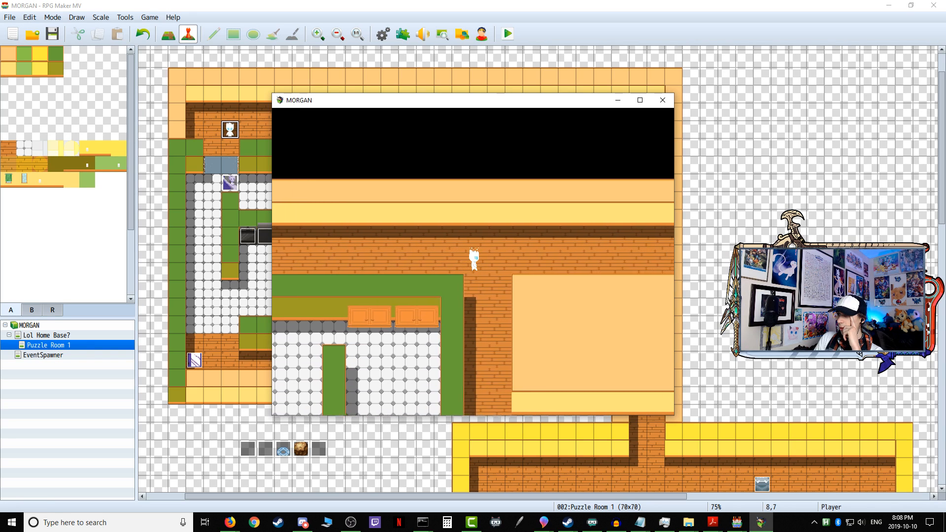
{"action": "key", "text": "Right"}
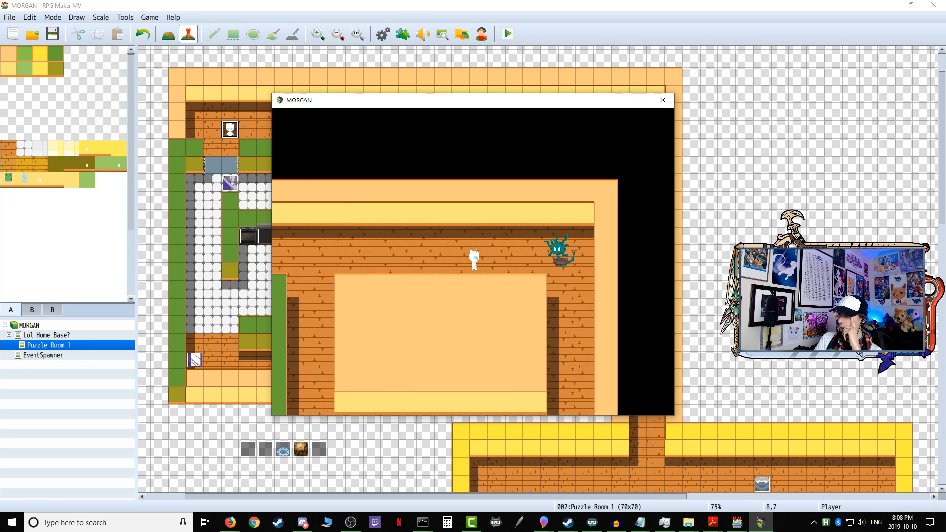
{"action": "key", "text": "Right"}
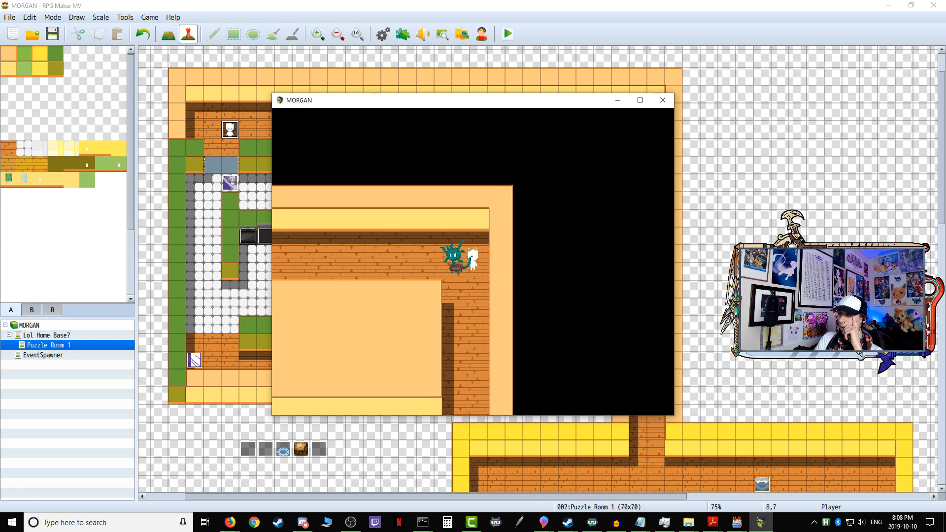
{"action": "left_click", "coordinate": [662, 101]}
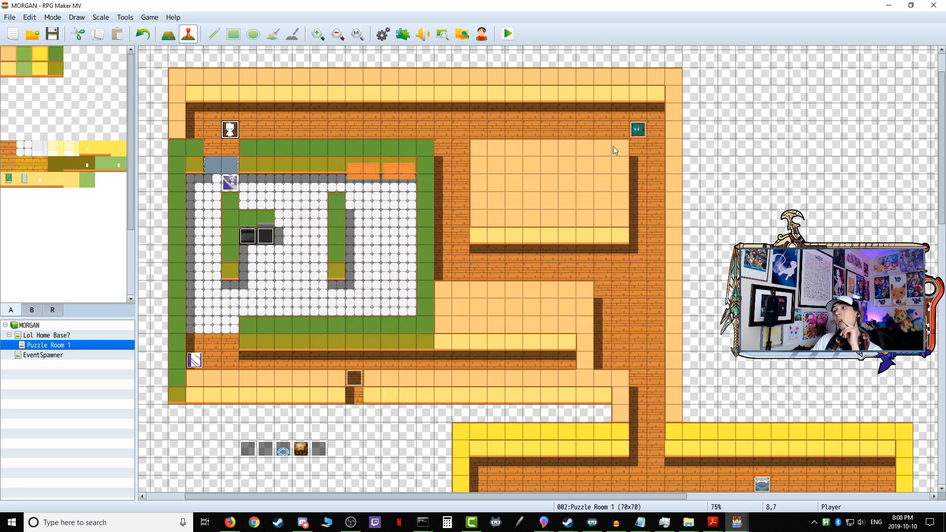
Step: Move the Patrolling Stinkman movement route above Gatekeeper Forkman's route on page 1 of the Variable Onetime Setup event
{"action": "double_click", "coordinate": [245, 454]}
{"action": "scroll", "coordinate": [476, 265], "scroll_direction": "down", "scroll_amount": 5}
{"action": "scroll", "coordinate": [648, 262], "scroll_direction": "down", "scroll_amount": 6}
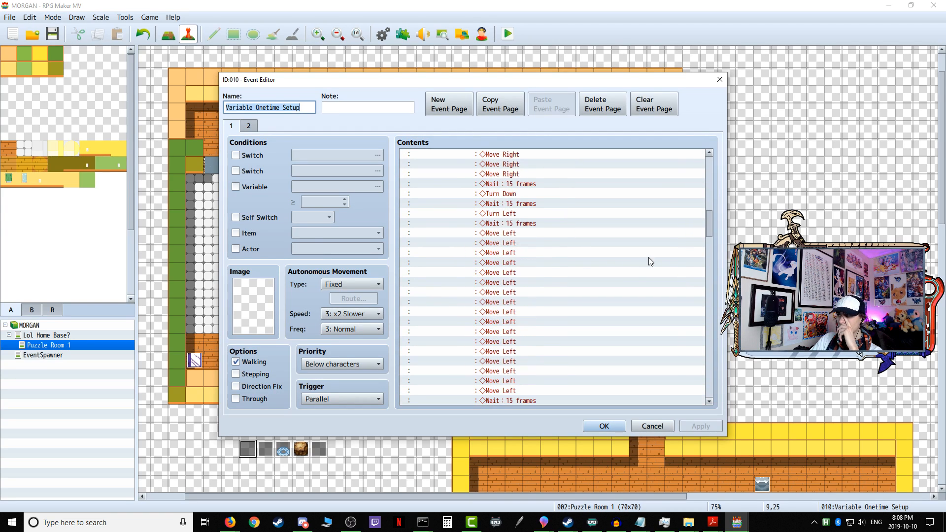
{"action": "left_click_drag", "start_coordinate": [711, 226], "coordinate": [703, 342]}
{"action": "left_click", "coordinate": [494, 276]}
{"action": "right_click", "coordinate": [494, 276]}
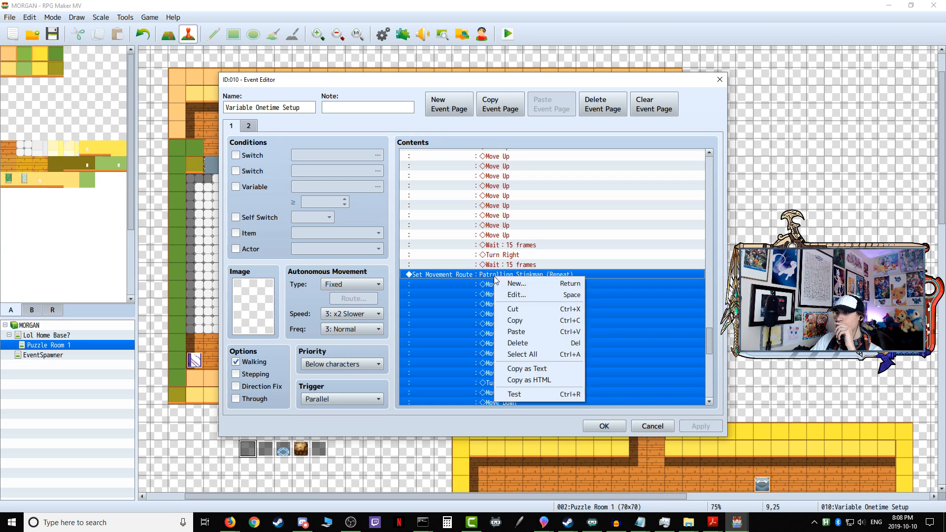
{"action": "left_click", "coordinate": [529, 309]}
{"action": "left_click_drag", "start_coordinate": [710, 389], "coordinate": [709, 175]}
{"action": "right_click", "coordinate": [517, 162]}
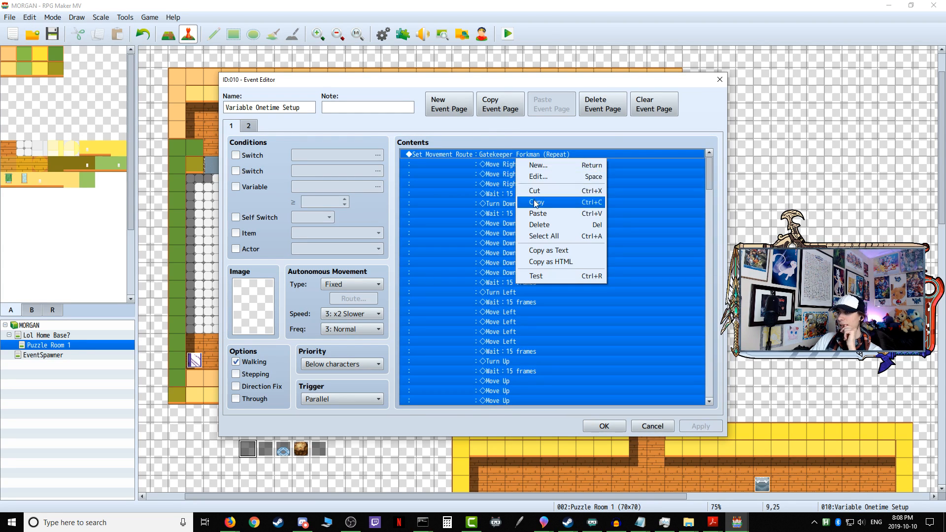
{"action": "left_click", "coordinate": [541, 217]}
{"action": "scroll", "coordinate": [540, 221], "scroll_direction": "up", "scroll_amount": 5}
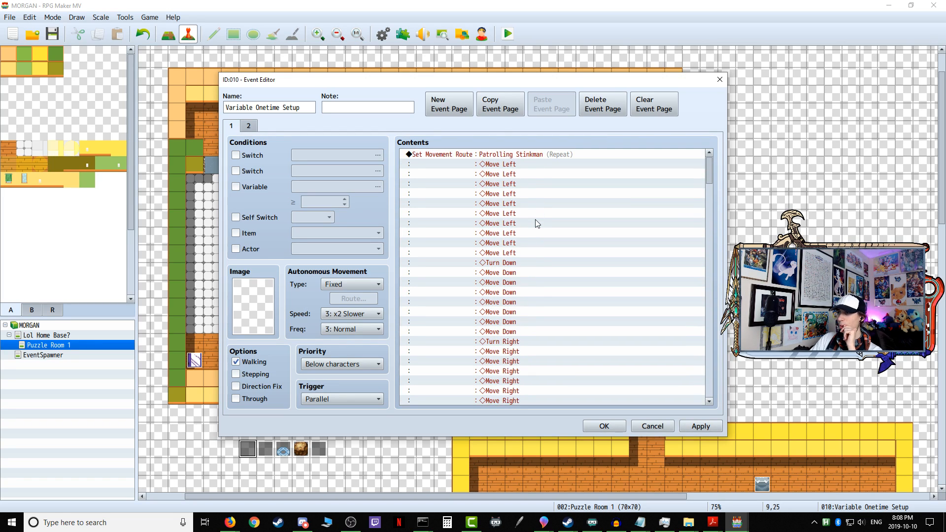
Step: Check the reordered movement routes on page 1 of the Variable Onetime Setup event and save the event
{"action": "scroll", "coordinate": [542, 290], "scroll_direction": "down", "scroll_amount": 5}
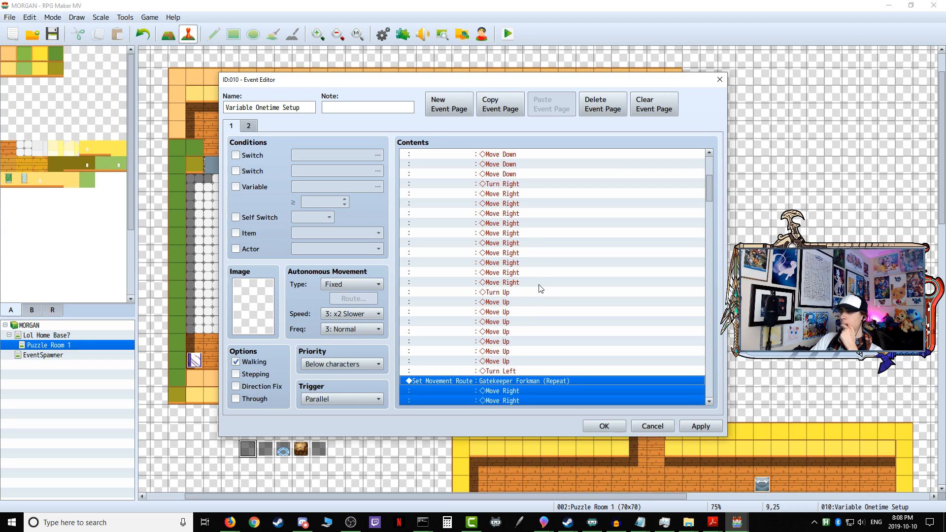
{"action": "left_click", "coordinate": [696, 426]}
{"action": "left_click", "coordinate": [604, 427]}
Step: Save and playtest the game, walking along the upper corridor to watch Patrolling Stinkman's patrol, and end the playtest
{"action": "left_click", "coordinate": [512, 31]}
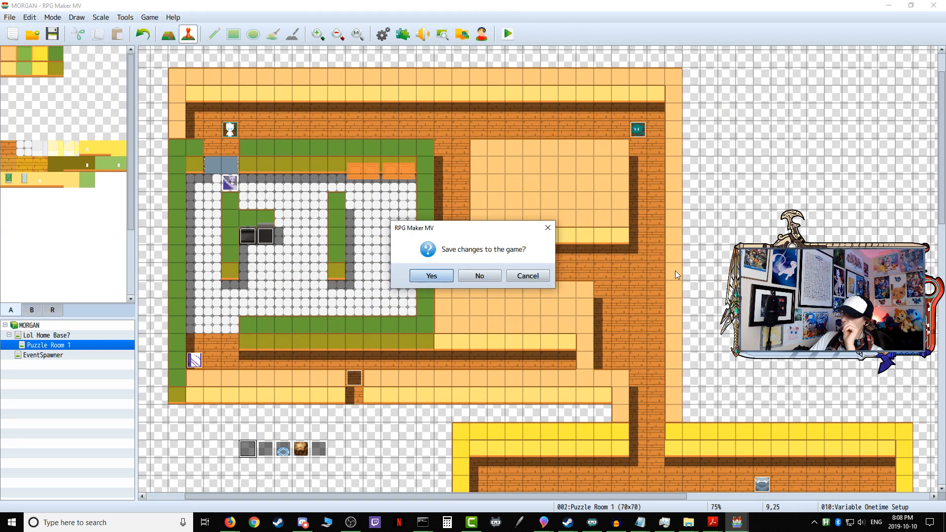
{"action": "key", "text": "Return"}
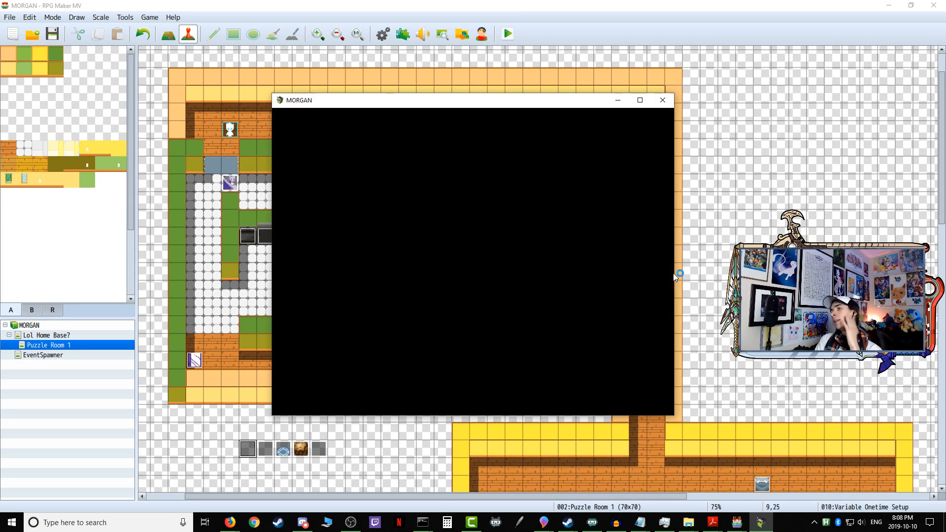
{"action": "key", "text": "Right"}
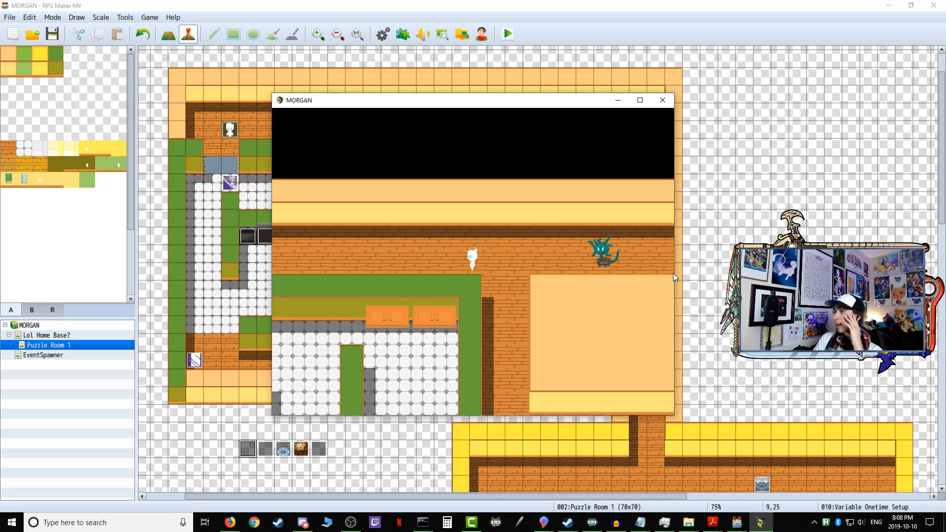
{"action": "key", "text": "Left"}
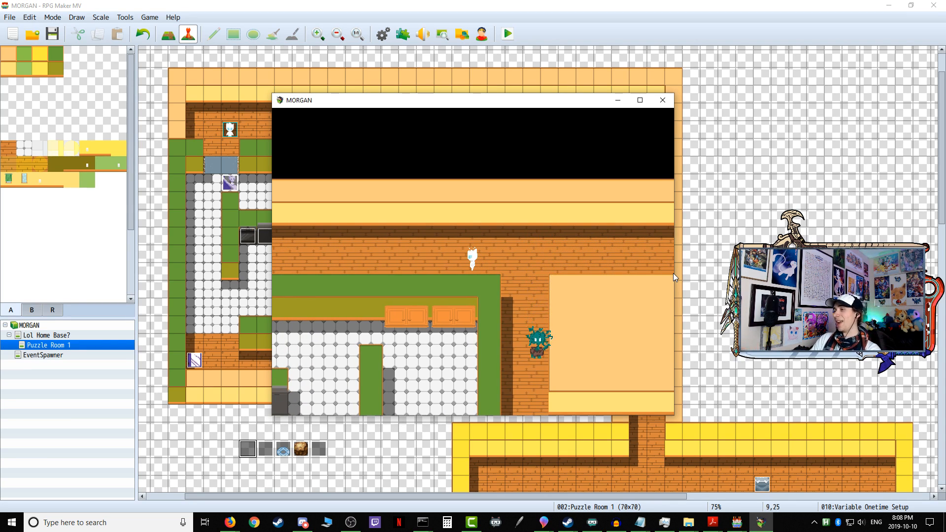
{"action": "left_click", "coordinate": [662, 100]}
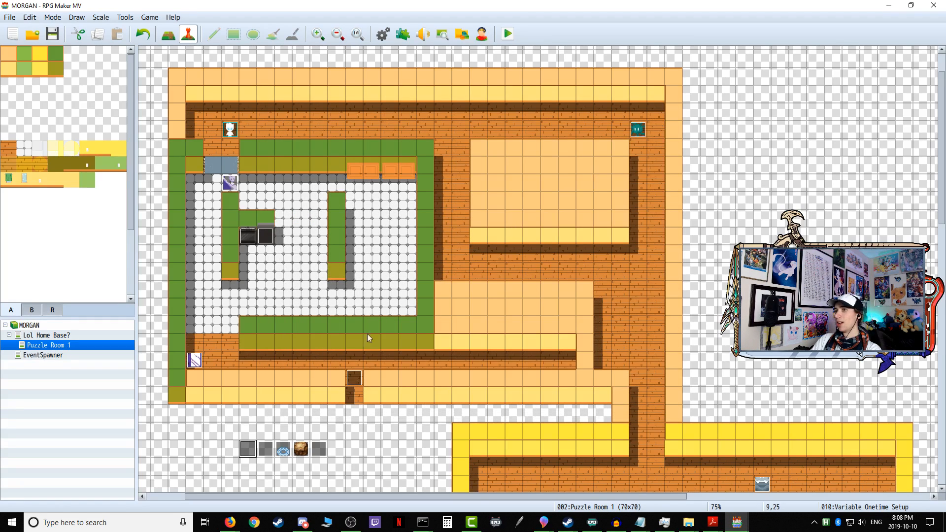
Step: Reopen the Variable Onetime Setup event to review Patrolling Stinkman's movement route on page 1, and close it
{"action": "double_click", "coordinate": [248, 448]}
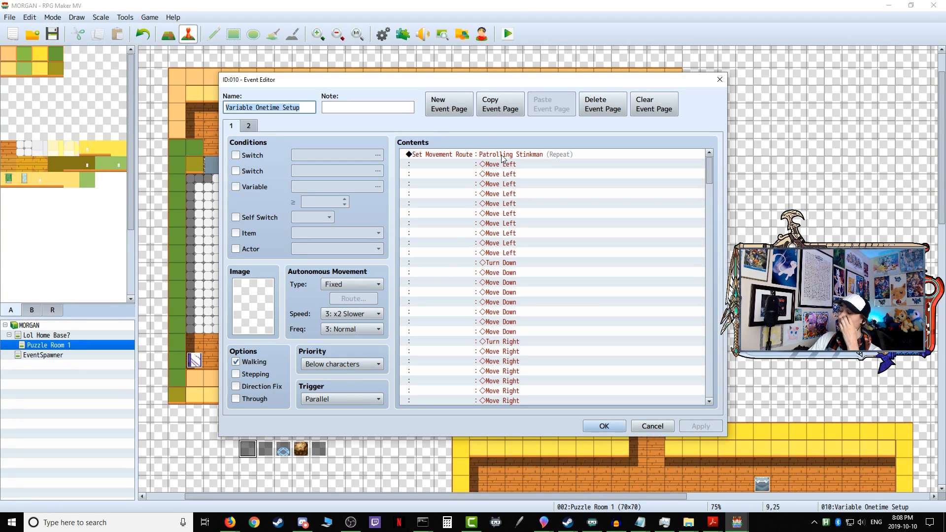
{"action": "left_click_drag", "start_coordinate": [711, 169], "coordinate": [674, 159]}
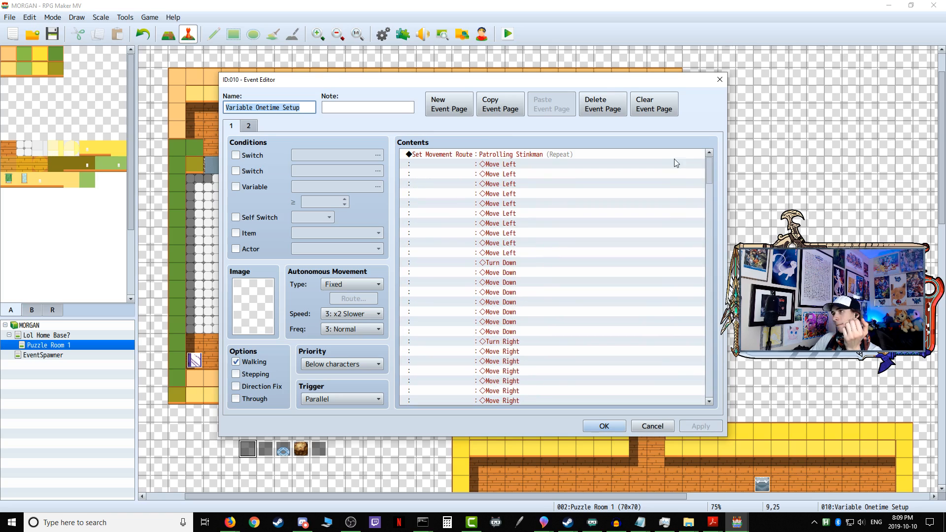
{"action": "left_click", "coordinate": [604, 427]}
{"action": "double_click", "coordinate": [232, 183]}
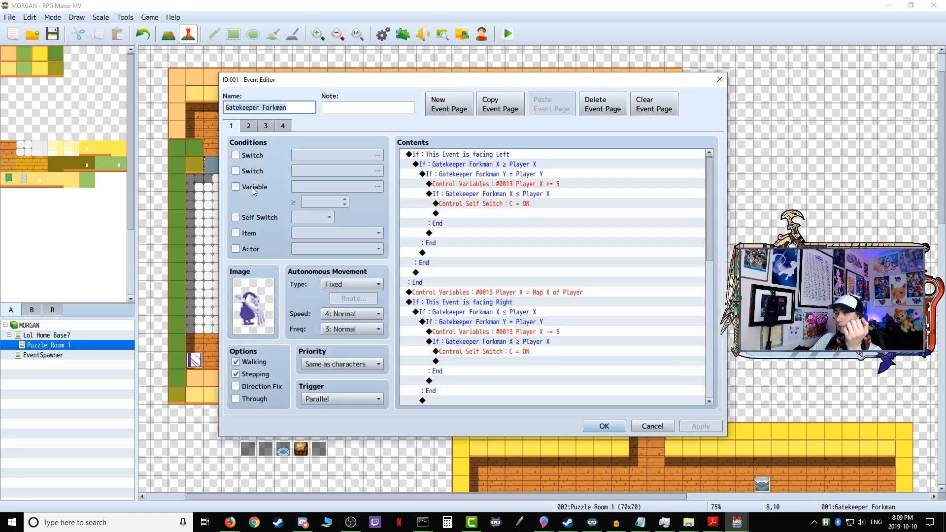
{"action": "left_click", "coordinate": [446, 157]}
{"action": "key", "text": "ctrl+a"}
{"action": "right_click", "coordinate": [446, 157]}
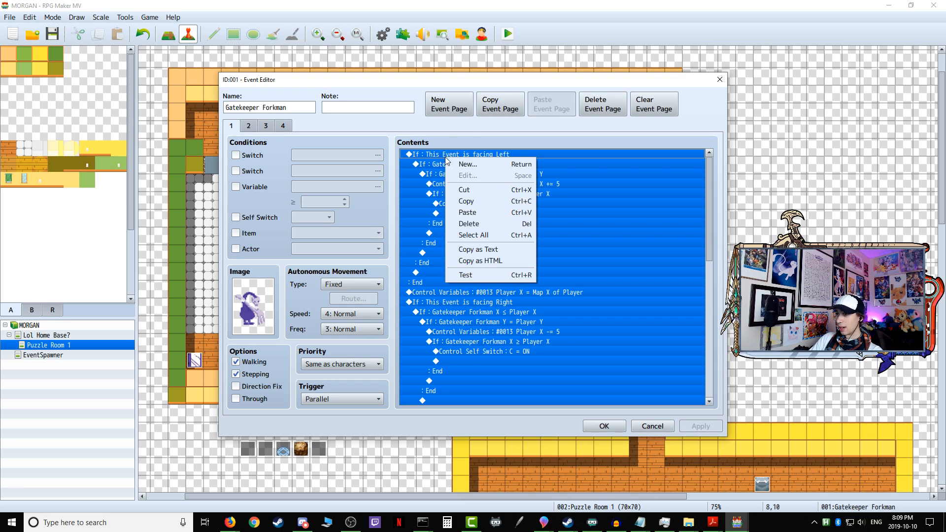
{"action": "left_click", "coordinate": [470, 202]}
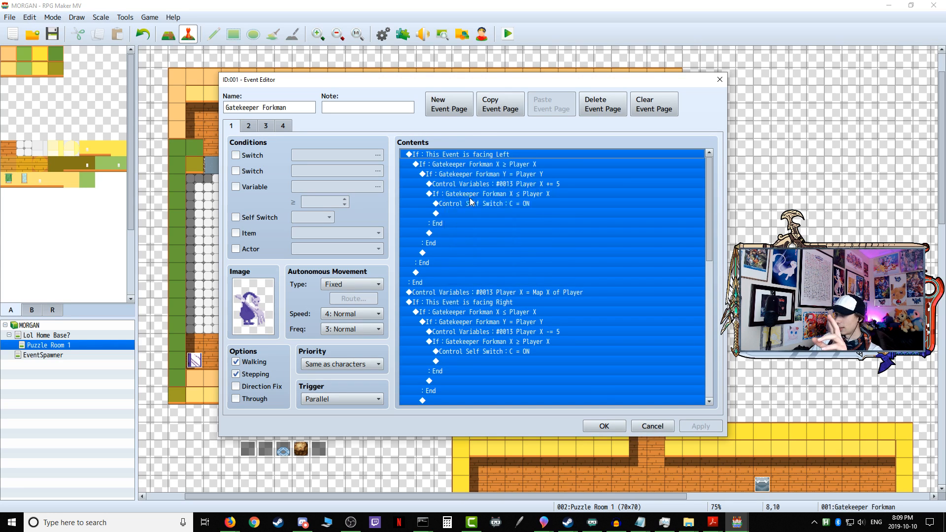
{"action": "left_click", "coordinate": [604, 425]}
{"action": "double_click", "coordinate": [230, 183]}
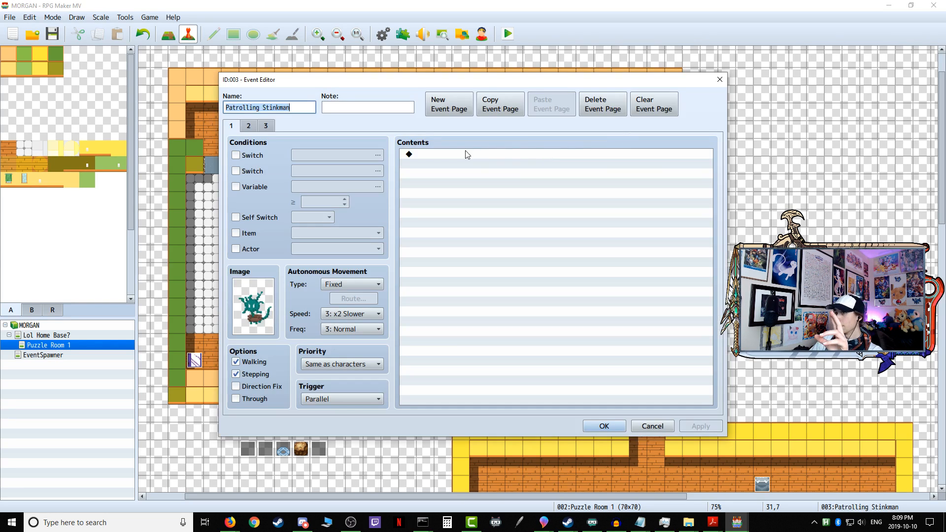
{"action": "right_click", "coordinate": [431, 157]}
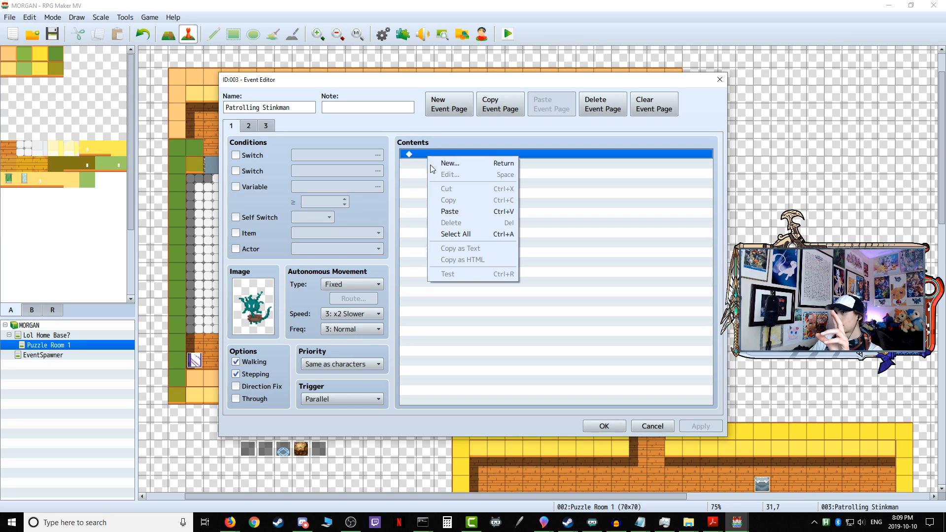
{"action": "left_click", "coordinate": [446, 212]}
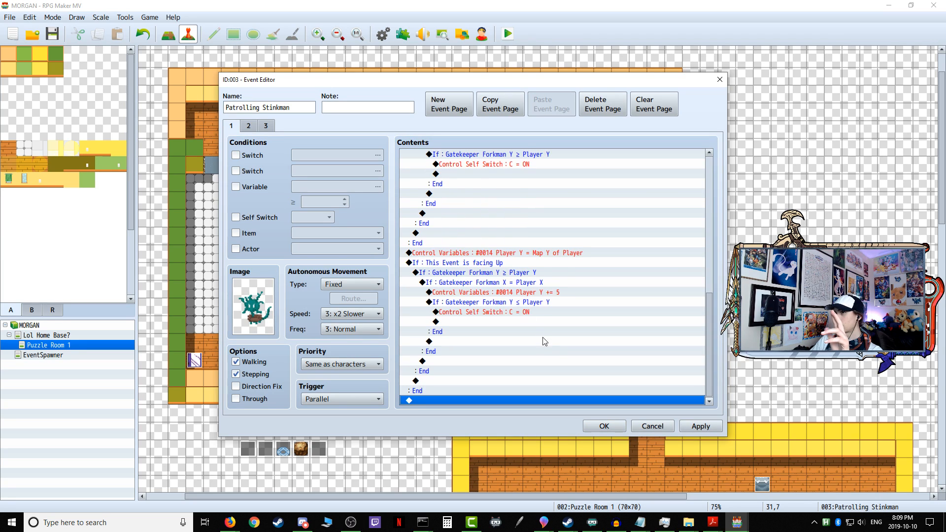
{"action": "left_click", "coordinate": [664, 430]}
{"action": "left_click", "coordinate": [463, 276]}
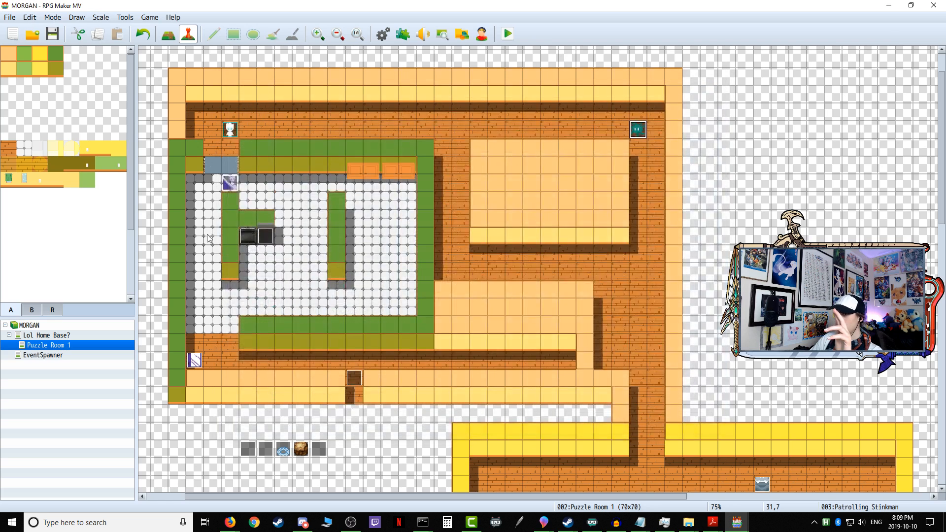
Step: Duplicate the "Player X = Map X of Player" command above the facing Down branch on page 1 of Gatekeeper Forkman's event
{"action": "double_click", "coordinate": [234, 181]}
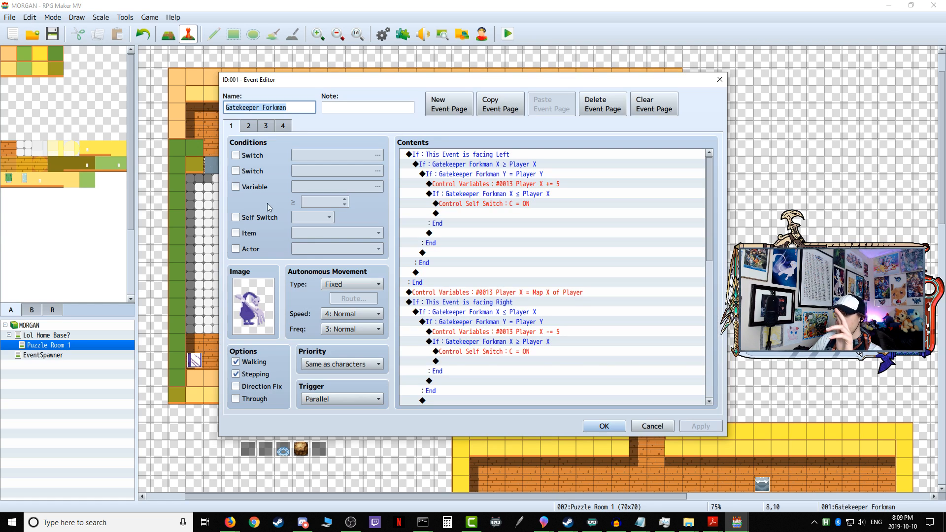
{"action": "left_click", "coordinate": [482, 292]}
{"action": "right_click", "coordinate": [477, 291]}
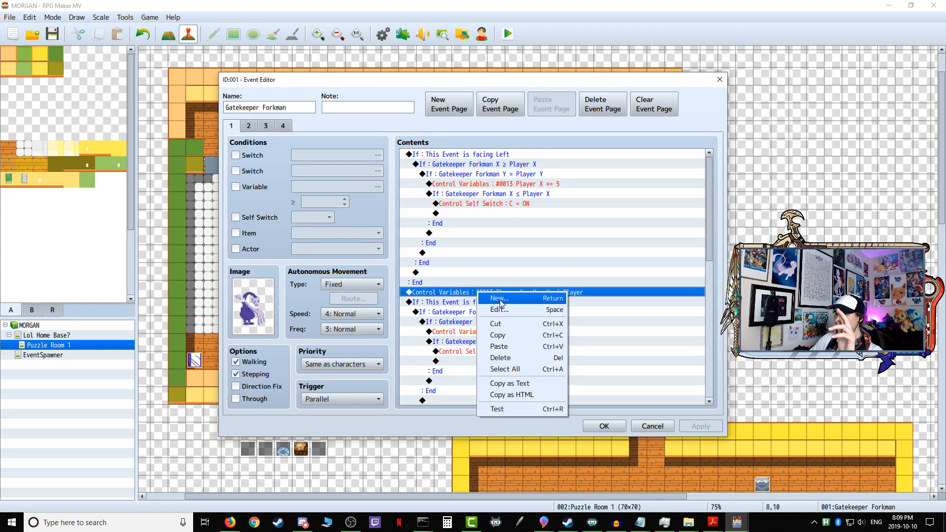
{"action": "left_click", "coordinate": [496, 336]}
{"action": "scroll", "coordinate": [480, 307], "scroll_direction": "down", "scroll_amount": 2}
{"action": "scroll", "coordinate": [479, 307], "scroll_direction": "down", "scroll_amount": 3}
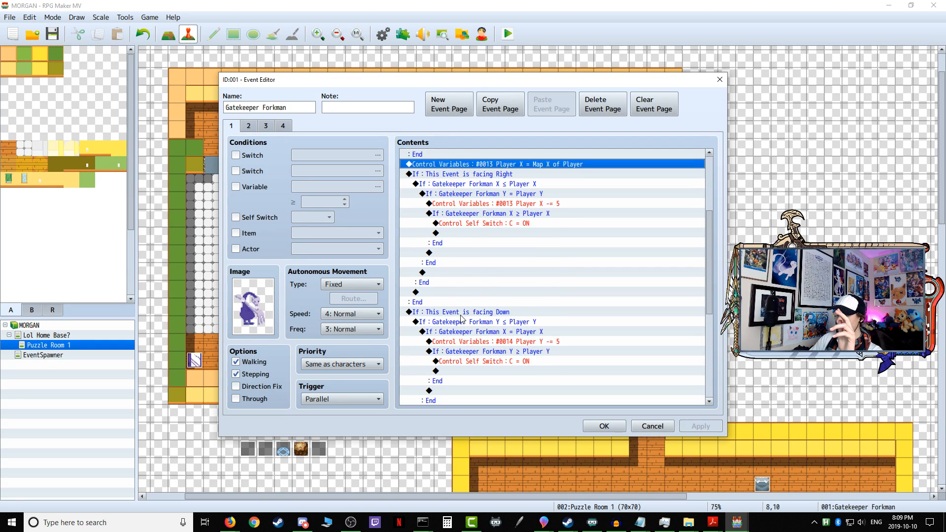
{"action": "right_click", "coordinate": [463, 317]}
{"action": "left_click", "coordinate": [476, 359]}
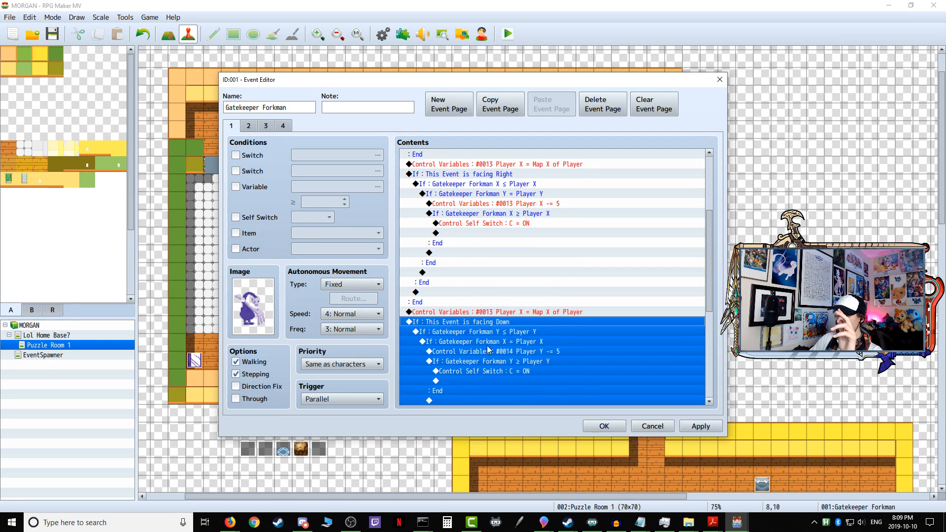
Step: Duplicate the "Player Y = Map Y of Player" command at the end of Gatekeeper Forkman's page 1 commands
{"action": "scroll", "coordinate": [477, 323], "scroll_direction": "down", "scroll_amount": 3}
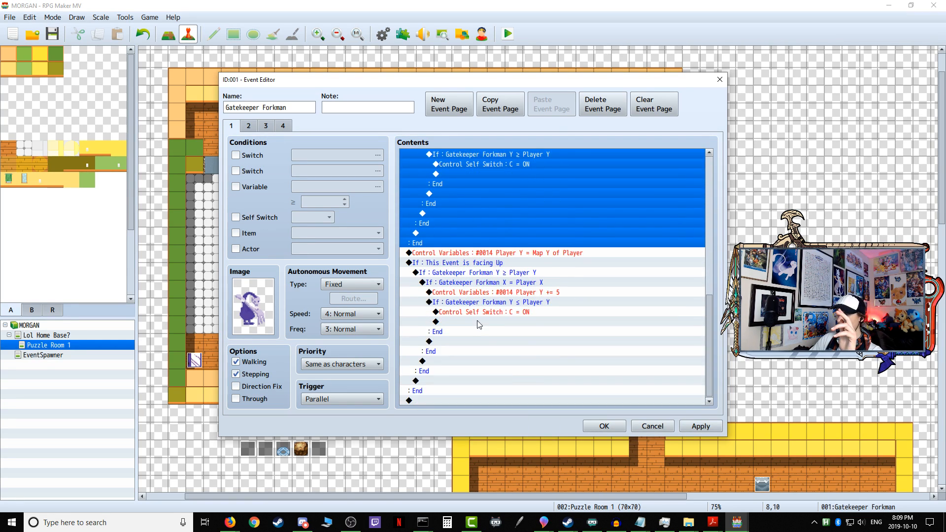
{"action": "left_click", "coordinate": [485, 254]}
{"action": "right_click", "coordinate": [489, 256]}
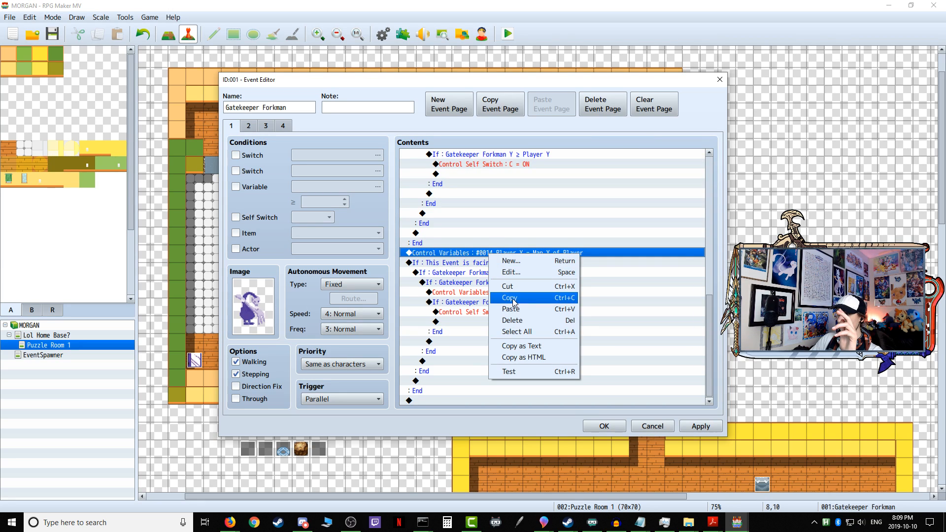
{"action": "left_click", "coordinate": [498, 296]}
{"action": "right_click", "coordinate": [432, 401]}
{"action": "left_click", "coordinate": [461, 456]}
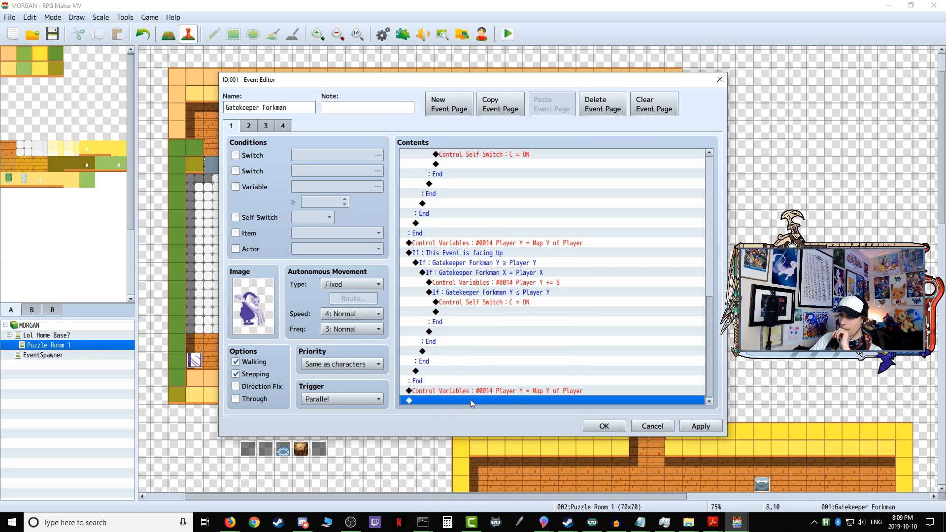
Step: Copy all commands on page 1 of Gatekeeper Forkman's event and save the event
{"action": "key", "text": "ctrl+a"}
{"action": "right_click", "coordinate": [470, 330]}
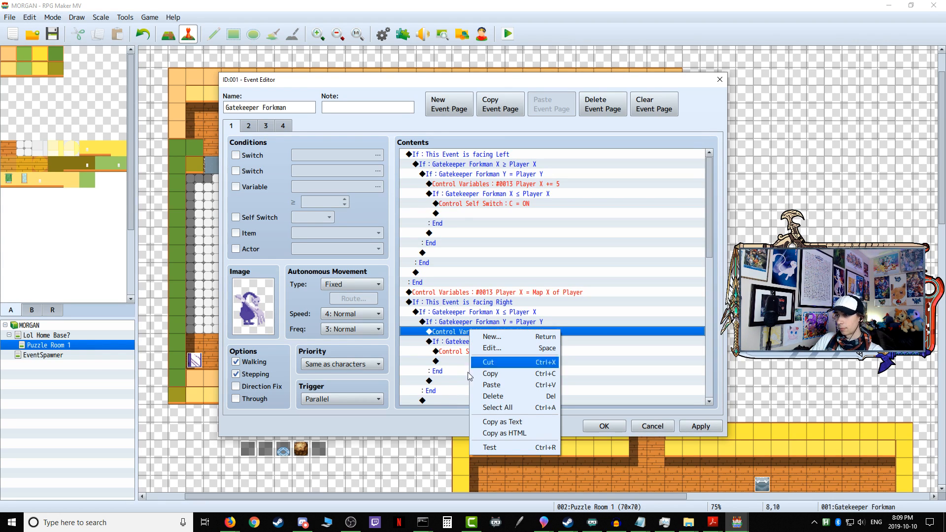
{"action": "left_click", "coordinate": [450, 381]}
{"action": "key", "text": "ctrl+a"}
{"action": "right_click", "coordinate": [489, 364]}
{"action": "left_click", "coordinate": [510, 405]}
{"action": "left_click", "coordinate": [702, 427]}
{"action": "left_click", "coordinate": [604, 427]}
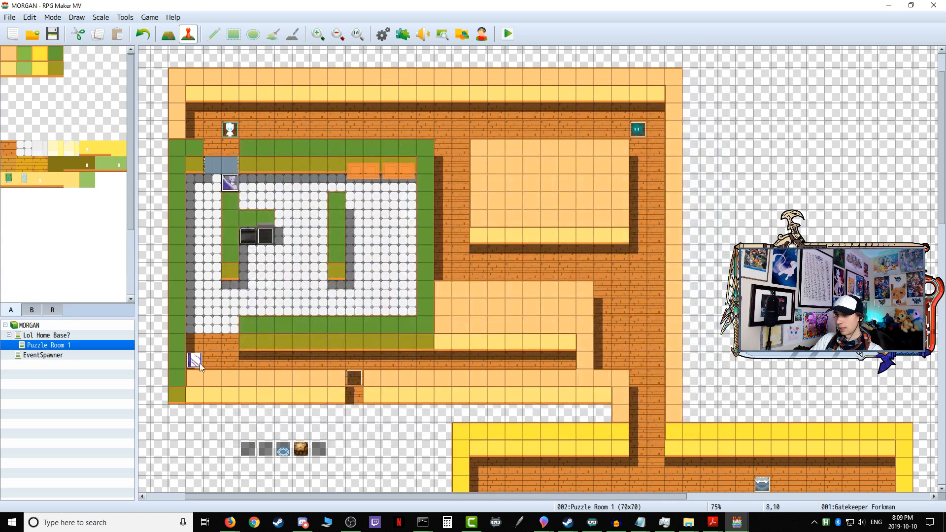
Step: Start a Control Variables command for variable 0013 Player X at the end of page 1 of Sentry Mirrorboy's event
{"action": "double_click", "coordinate": [200, 362]}
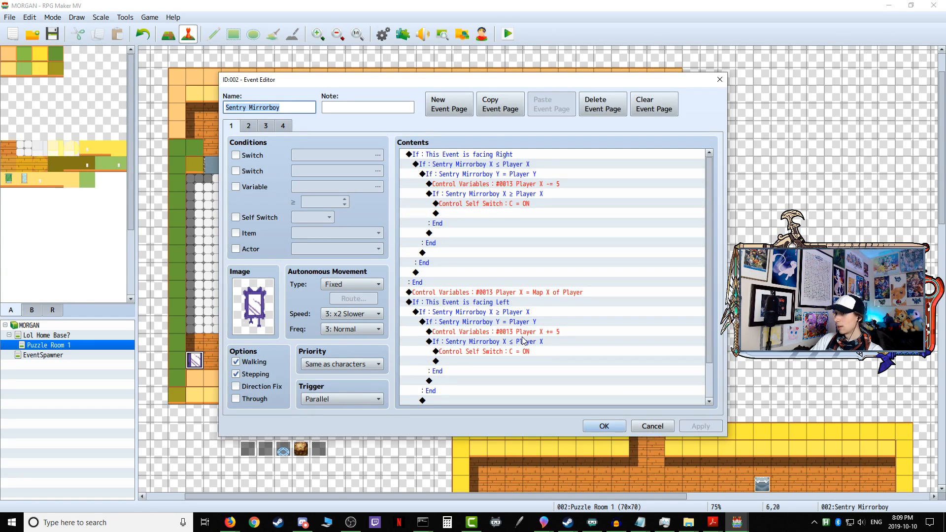
{"action": "scroll", "coordinate": [523, 339], "scroll_direction": "down", "scroll_amount": 2}
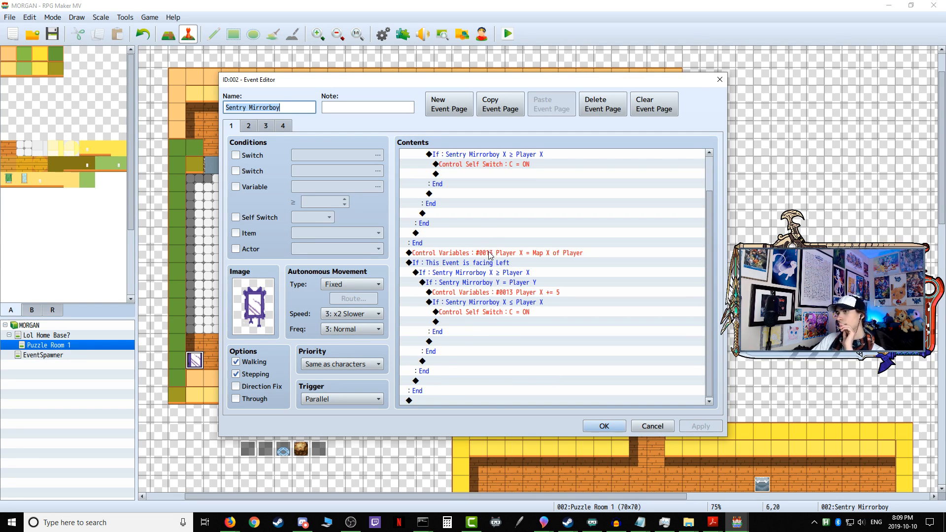
{"action": "double_click", "coordinate": [420, 399]}
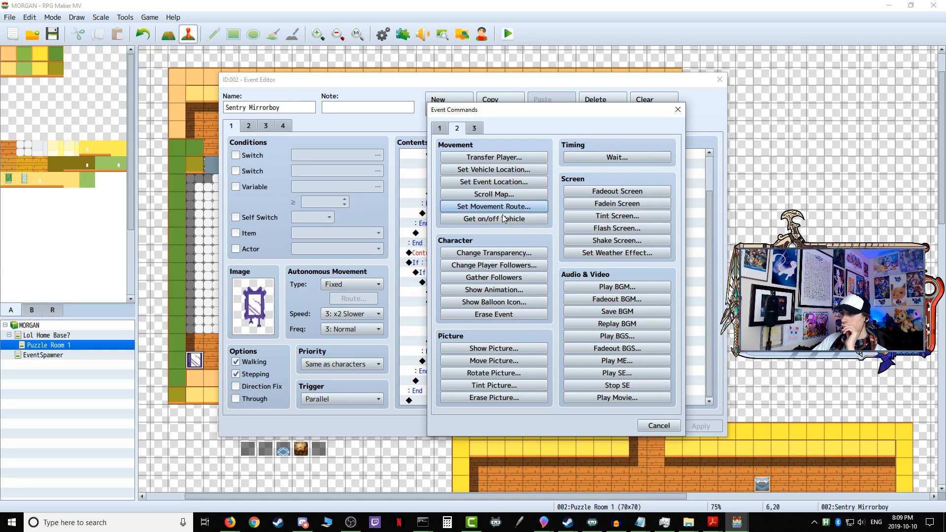
{"action": "left_click", "coordinate": [443, 125]}
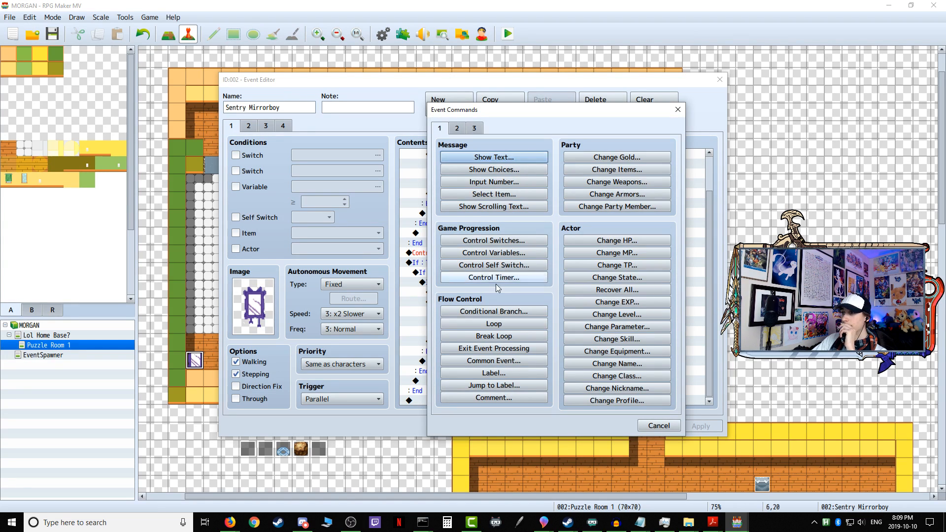
{"action": "left_click", "coordinate": [511, 257]}
{"action": "left_click", "coordinate": [592, 204]}
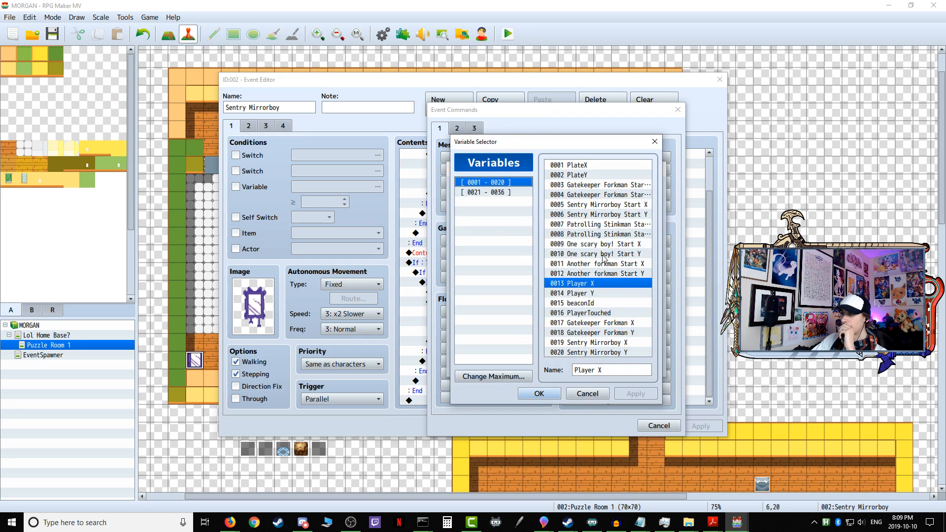
{"action": "left_click", "coordinate": [540, 394]}
Step: Set the Player X variable's operand to game data, character Player, Map X, and save Sentry Mirrorboy's event
{"action": "left_click", "coordinate": [480, 329]}
{"action": "left_click", "coordinate": [525, 330]}
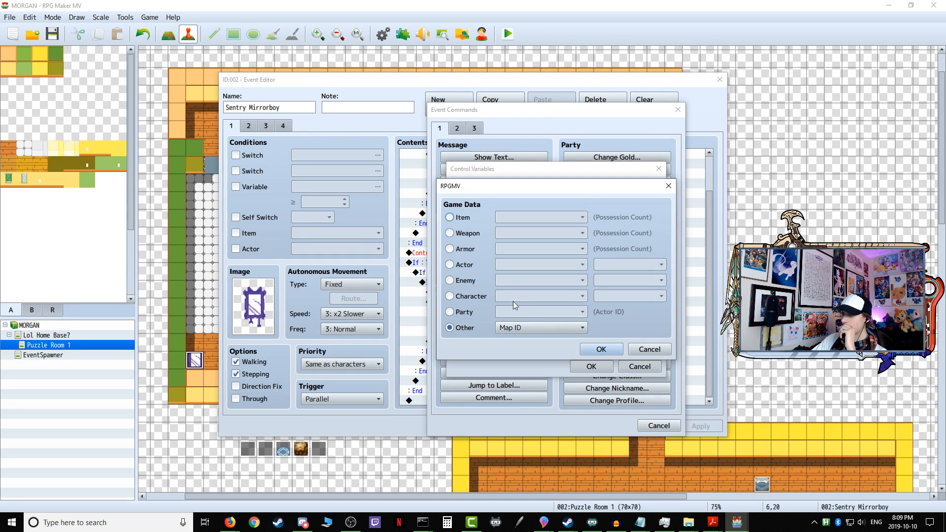
{"action": "left_click", "coordinate": [474, 298]}
{"action": "left_click", "coordinate": [541, 297]}
{"action": "left_click", "coordinate": [614, 325]}
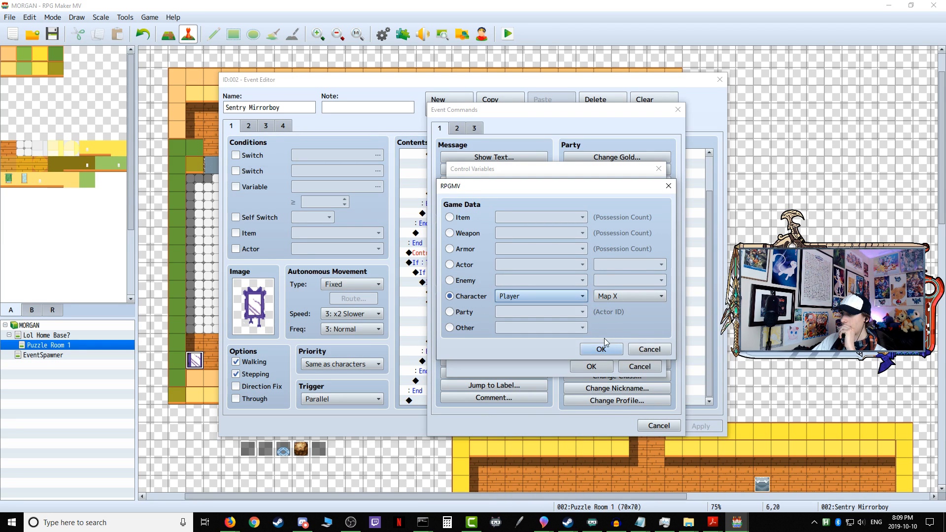
{"action": "left_click", "coordinate": [605, 345]}
{"action": "left_click", "coordinate": [591, 367]}
{"action": "left_click", "coordinate": [599, 426]}
Step: Paste Gatekeeper Forkman's copied detection commands into page 1 of the Patrolling Stinkman event
{"action": "double_click", "coordinate": [637, 131]}
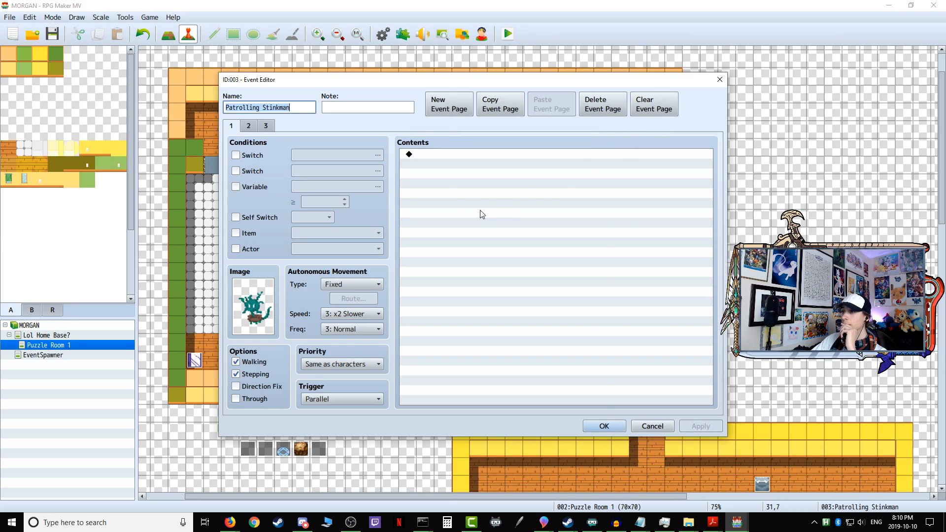
{"action": "right_click", "coordinate": [436, 154]}
{"action": "left_click", "coordinate": [471, 205]}
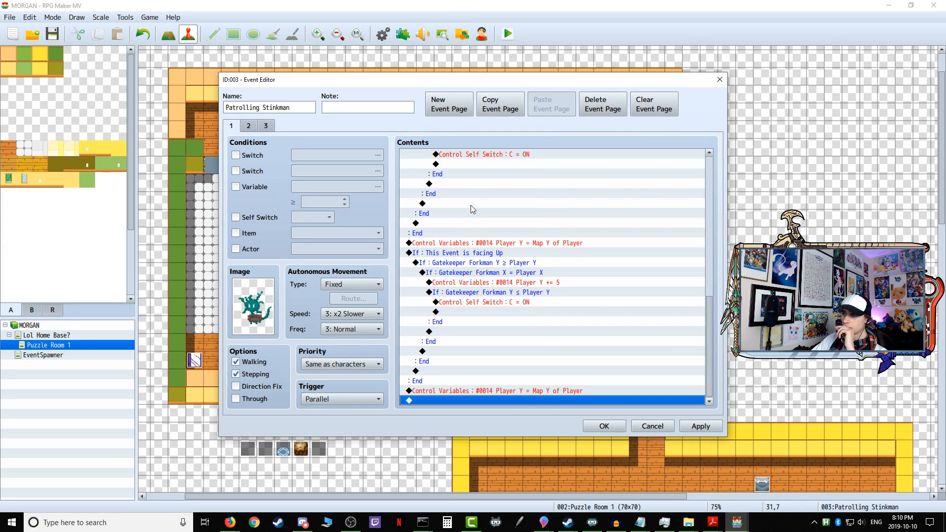
Step: Add a fourth event page to Patrolling Stinkman and give it the teal Stinkman sprite from Small Enemies VS1
{"action": "left_click", "coordinate": [272, 129]}
{"action": "left_click", "coordinate": [441, 106]}
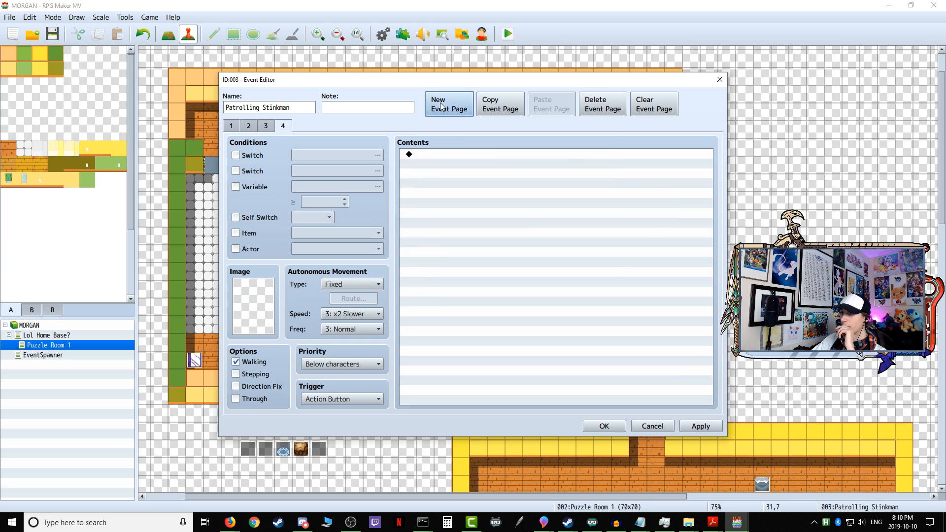
{"action": "double_click", "coordinate": [247, 306]}
{"action": "left_click", "coordinate": [351, 296]}
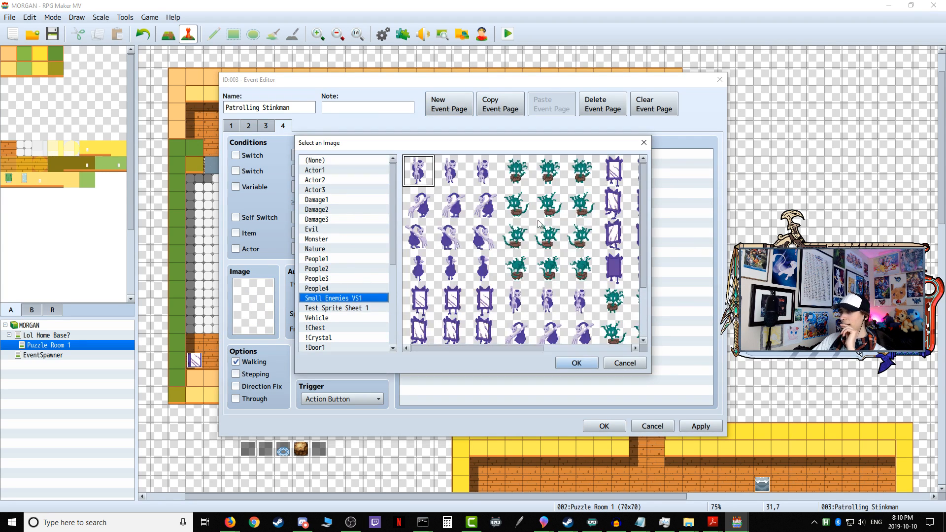
{"action": "left_click", "coordinate": [550, 182]}
{"action": "left_click", "coordinate": [574, 363]}
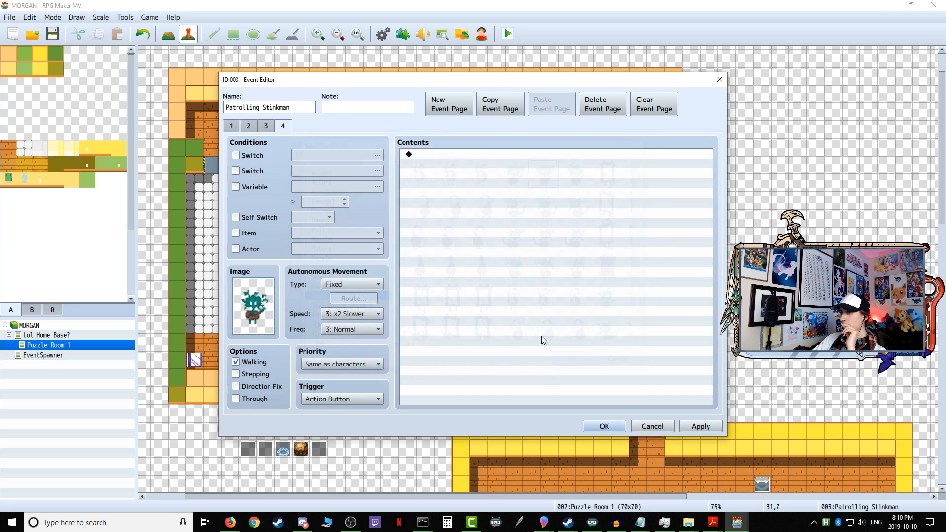
Step: Set page 4's autonomous movement to Approach, speed 5: x2 Faster, frequency 5: Highest, with an Event Touch trigger, and apply it
{"action": "left_click", "coordinate": [365, 314]}
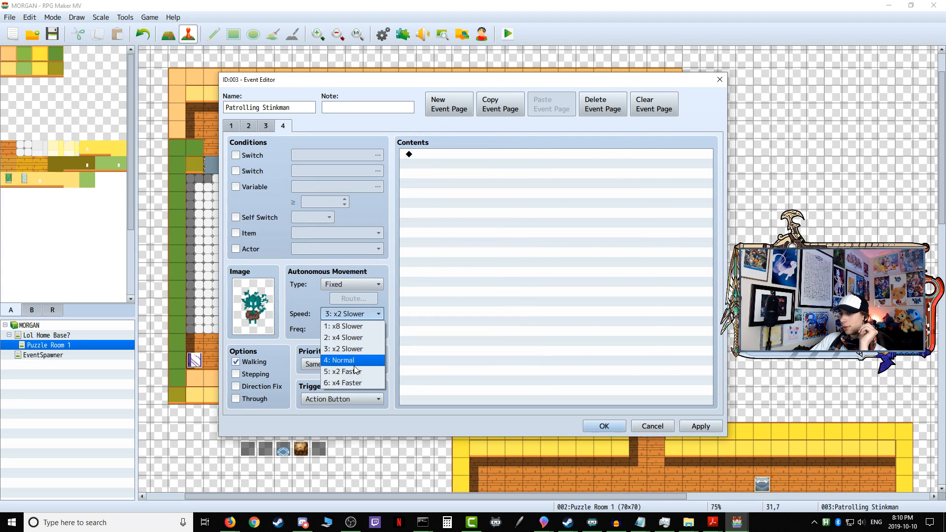
{"action": "left_click", "coordinate": [347, 372]}
{"action": "left_click", "coordinate": [358, 285]}
{"action": "left_click", "coordinate": [352, 319]}
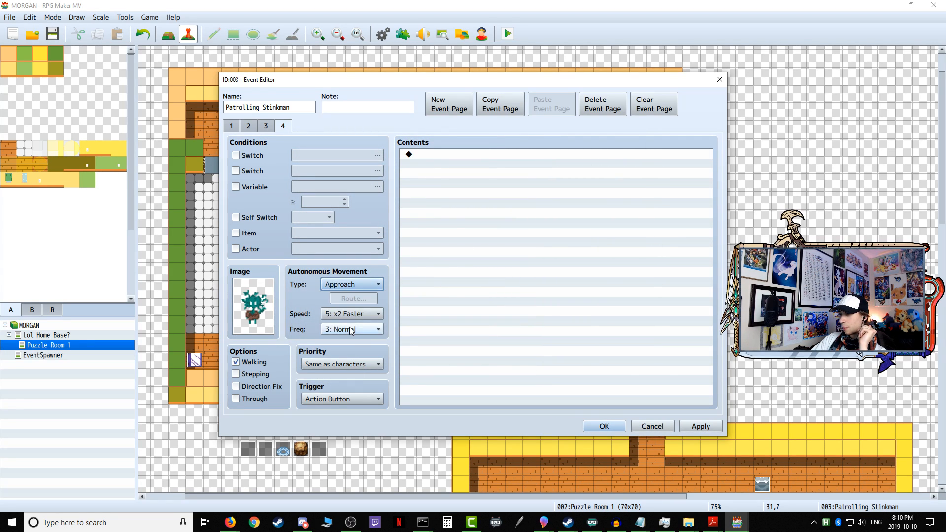
{"action": "left_click", "coordinate": [353, 330]}
{"action": "left_click", "coordinate": [353, 386]}
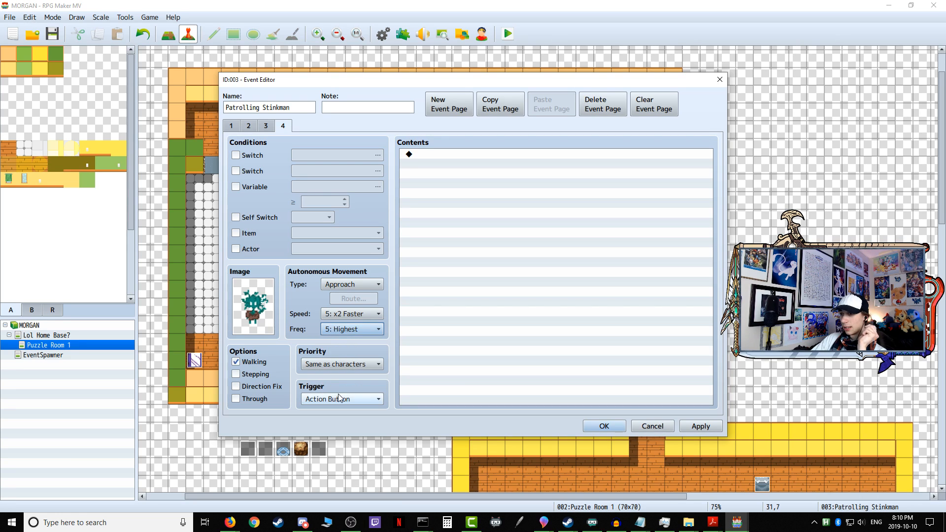
{"action": "left_click", "coordinate": [340, 398]}
{"action": "left_click", "coordinate": [340, 435]}
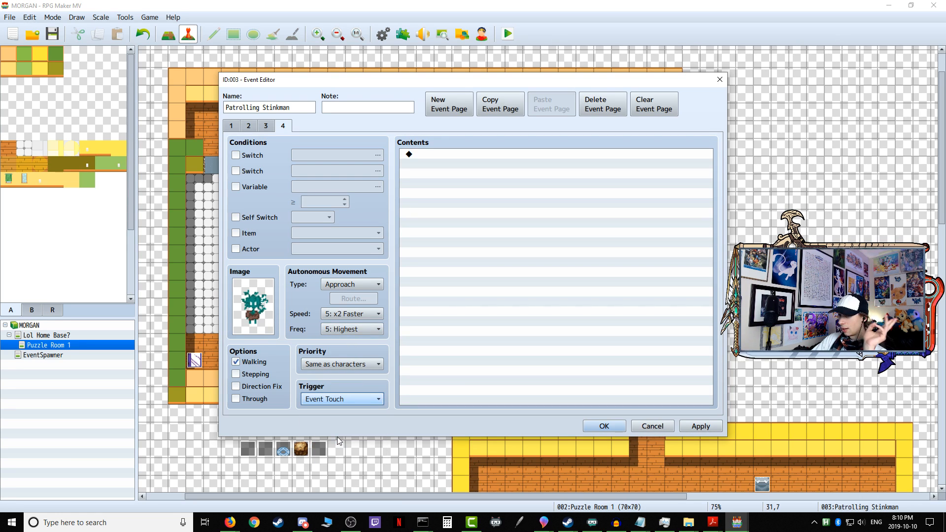
{"action": "left_click", "coordinate": [699, 427]}
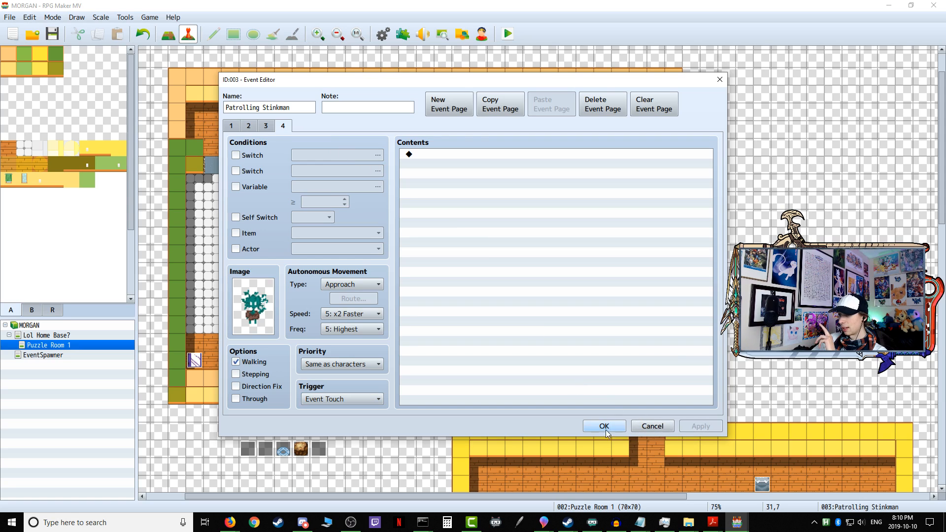
Step: Make Self Switch C the condition for page 4 of Patrolling Stinkman and save the event
{"action": "left_click", "coordinate": [235, 217]}
{"action": "left_click", "coordinate": [314, 218]}
{"action": "left_click", "coordinate": [310, 255]}
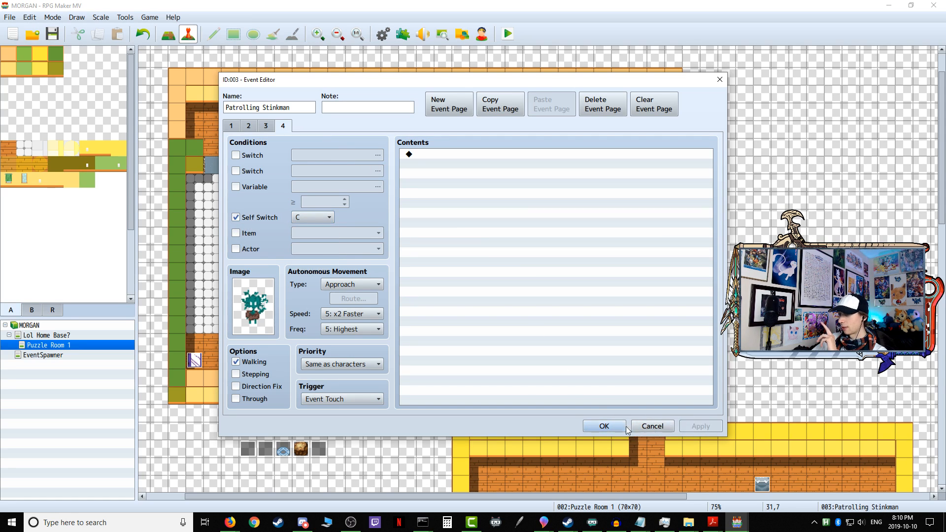
{"action": "left_click", "coordinate": [604, 427]}
Step: Copy the commands on page 4 of Gatekeeper Forkman's event and close the event
{"action": "double_click", "coordinate": [227, 182]}
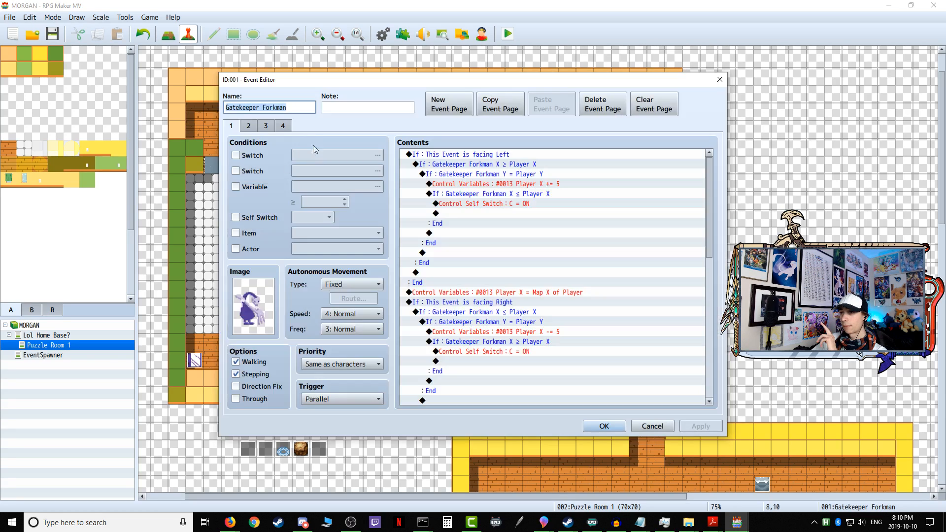
{"action": "left_click", "coordinate": [283, 127]}
{"action": "left_click", "coordinate": [436, 154]}
{"action": "key", "text": "shift+Down"}
{"action": "right_click", "coordinate": [437, 154]}
{"action": "left_click", "coordinate": [476, 203]}
{"action": "left_click", "coordinate": [604, 426]}
Step: Paste Gatekeeper Forkman's copied page 4 commands into page 4 of Patrolling Stinkman and save the event
{"action": "double_click", "coordinate": [633, 139]}
{"action": "left_click", "coordinate": [283, 126]}
{"action": "right_click", "coordinate": [435, 154]}
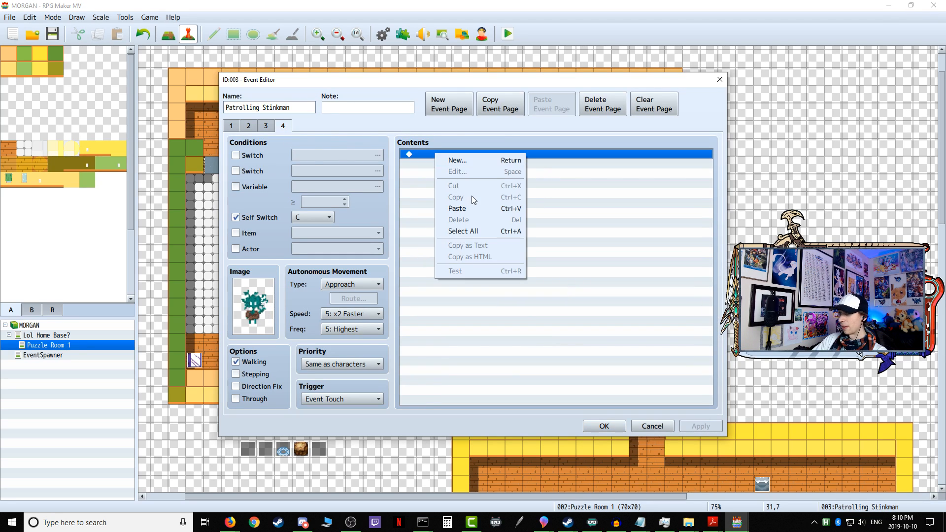
{"action": "left_click", "coordinate": [461, 206]}
{"action": "left_click", "coordinate": [611, 426]}
Step: On page 1 of Patrolling Stinkman, change the facing-left X ≥ Player X condition to use variable 0021 Patrolling Stinkman X
{"action": "double_click", "coordinate": [638, 130]}
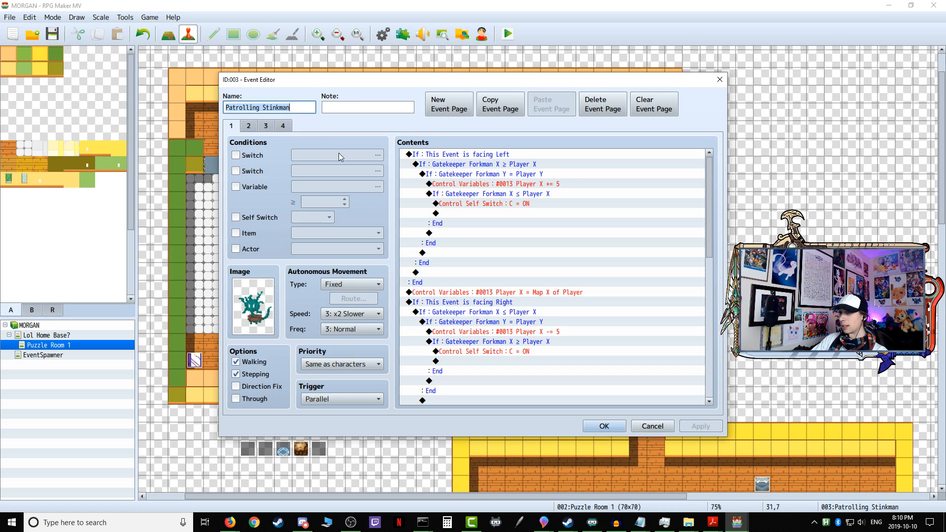
{"action": "scroll", "coordinate": [456, 294], "scroll_direction": "down", "scroll_amount": 8}
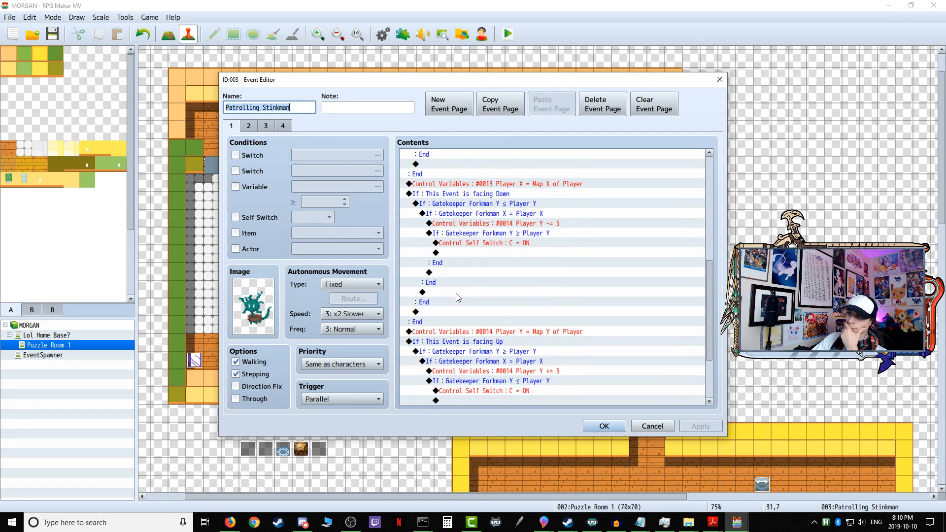
{"action": "scroll", "coordinate": [457, 296], "scroll_direction": "up", "scroll_amount": 8}
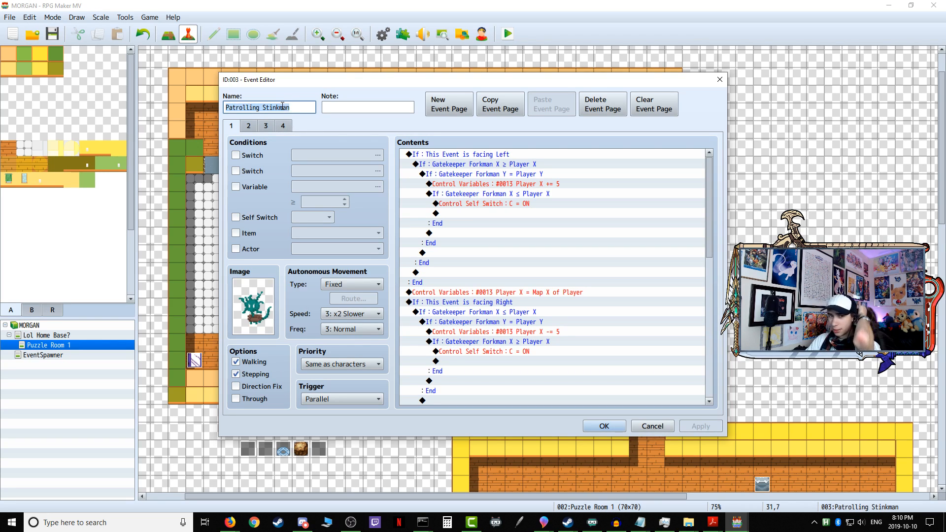
{"action": "right_click", "coordinate": [495, 164]}
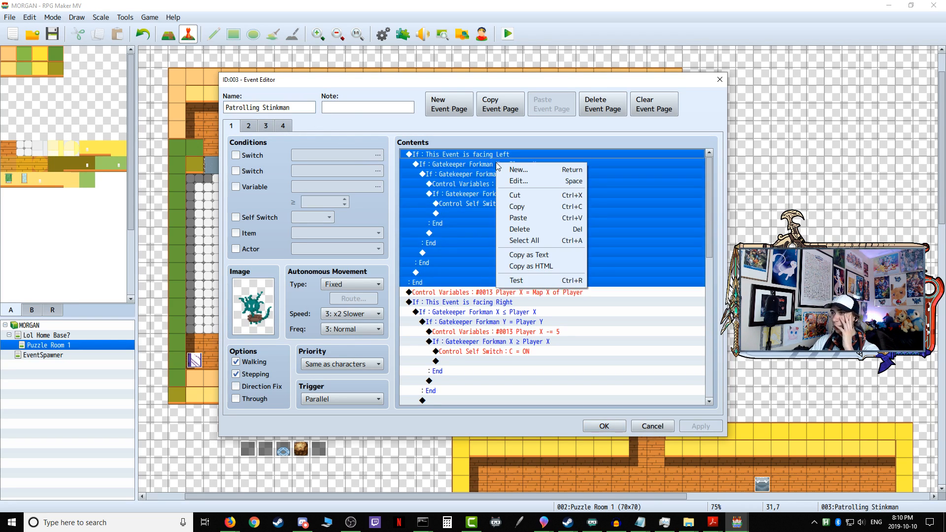
{"action": "left_click", "coordinate": [481, 165]}
{"action": "right_click", "coordinate": [472, 165]}
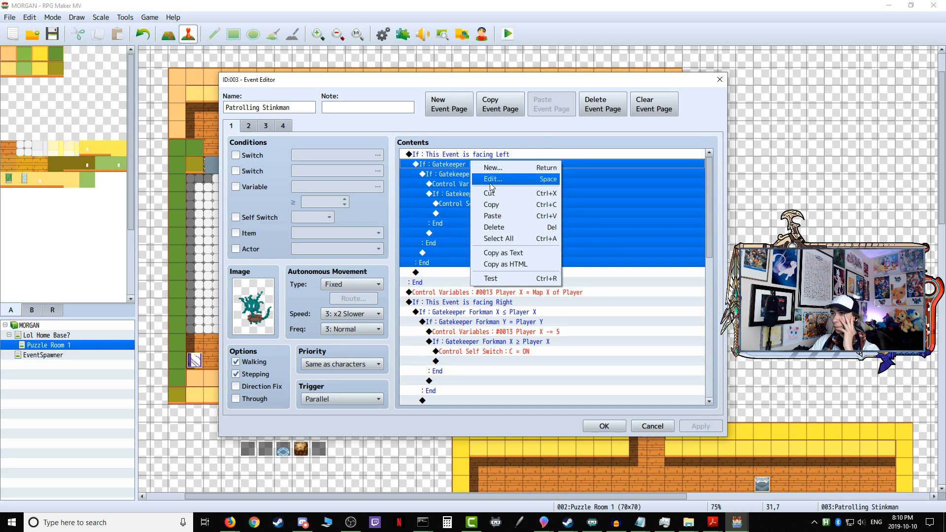
{"action": "left_click", "coordinate": [505, 180]}
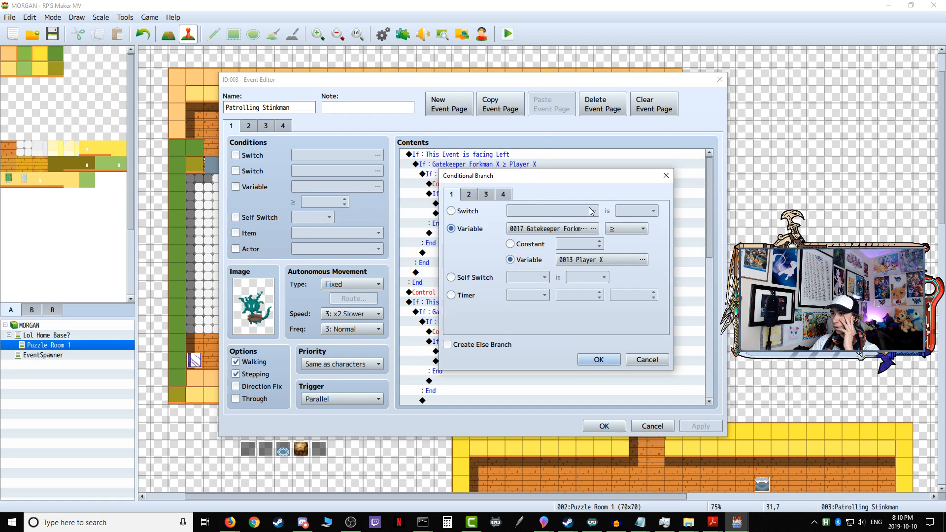
{"action": "left_click", "coordinate": [562, 229]}
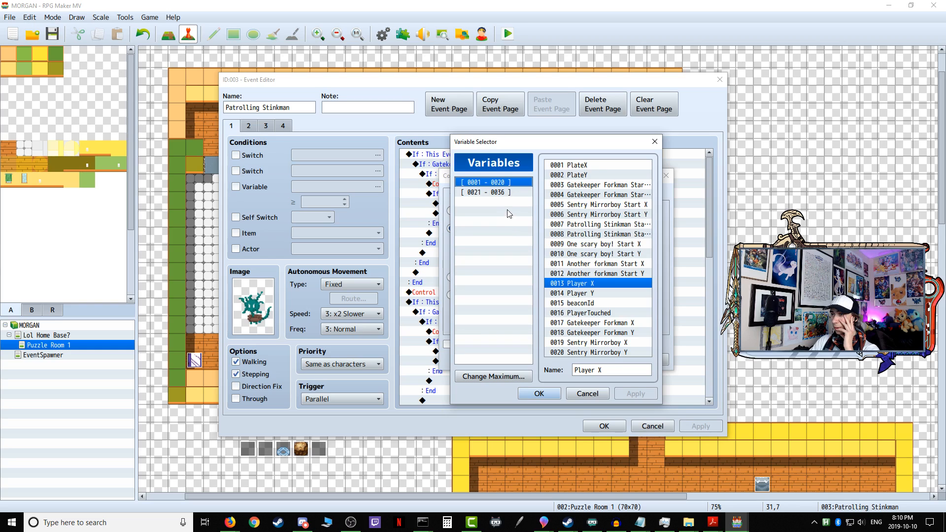
{"action": "left_click", "coordinate": [508, 193]}
{"action": "left_click", "coordinate": [597, 166]}
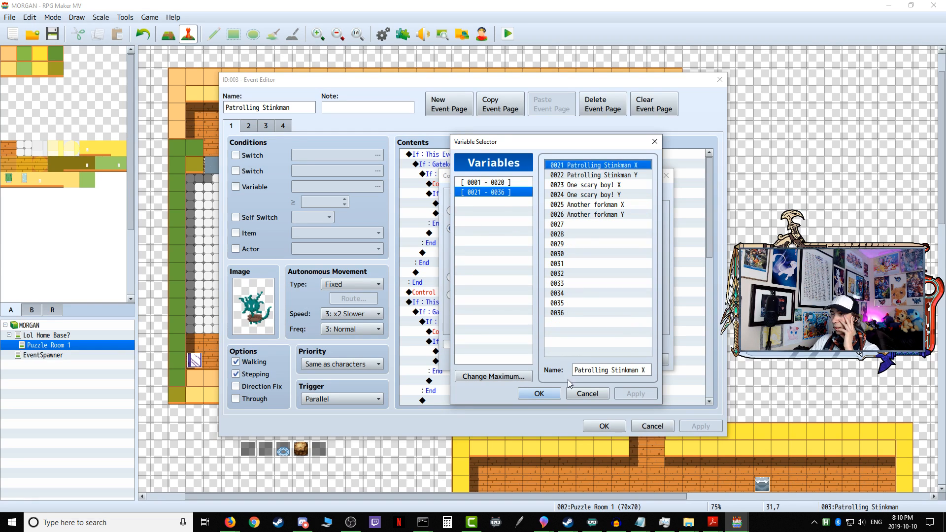
{"action": "left_click", "coordinate": [539, 393]}
{"action": "left_click", "coordinate": [599, 360]}
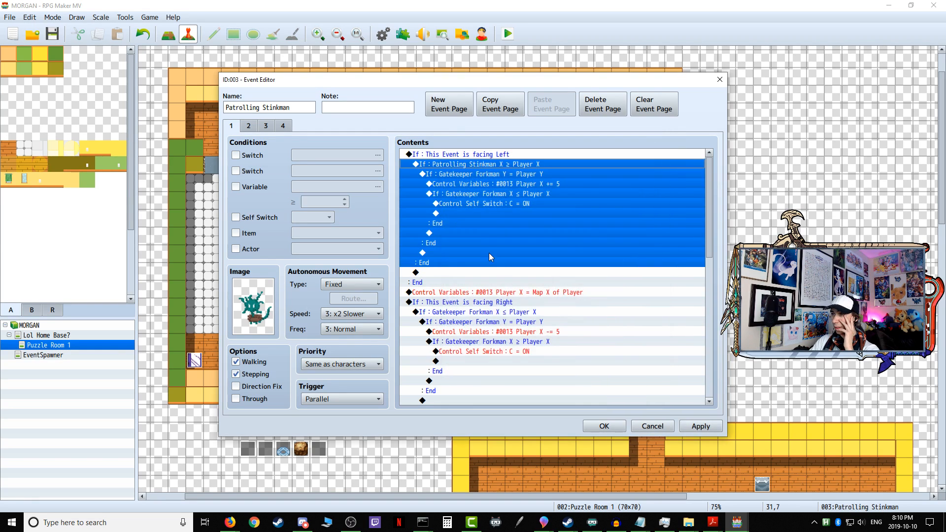
Step: Change the facing-left Y = Player Y condition to use variable 0022 Patrolling Stinkman Y
{"action": "left_click", "coordinate": [496, 175]}
{"action": "right_click", "coordinate": [489, 176]}
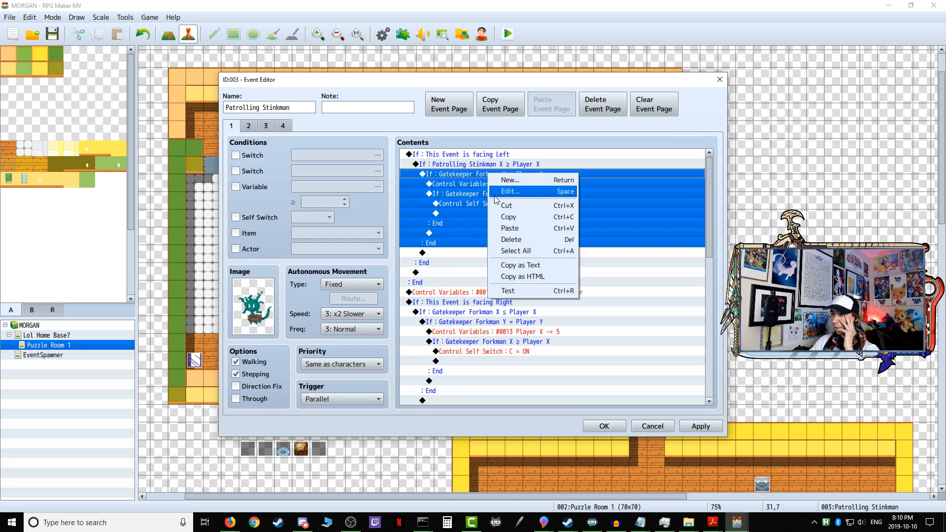
{"action": "left_click", "coordinate": [513, 193]}
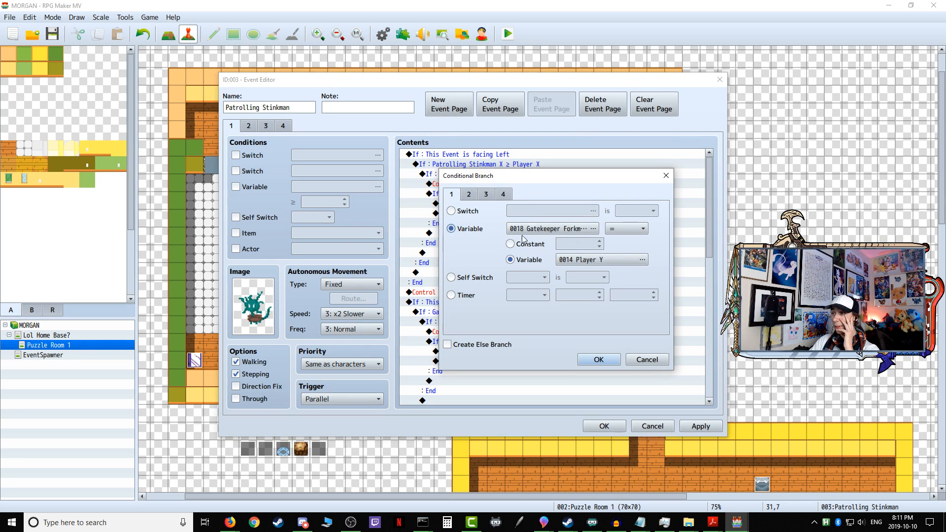
{"action": "left_click", "coordinate": [547, 229]}
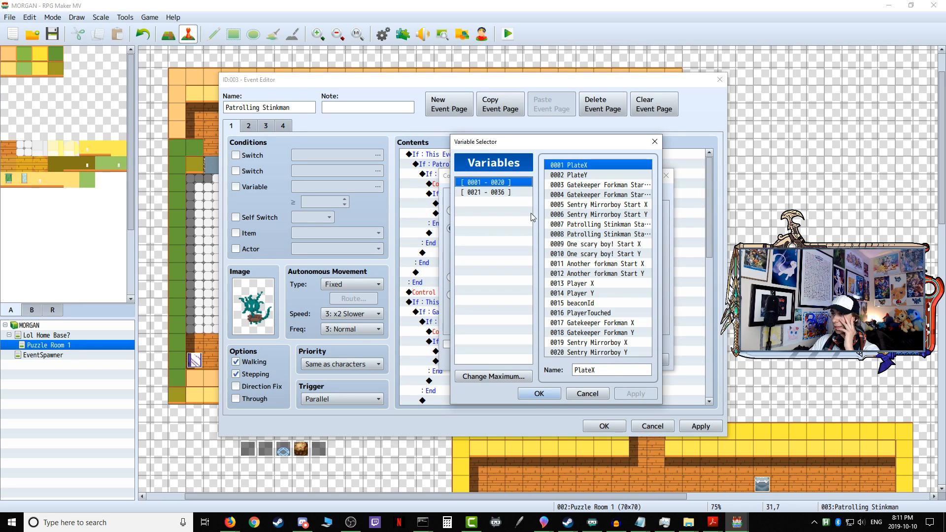
{"action": "left_click", "coordinate": [519, 193]}
{"action": "left_click", "coordinate": [602, 176]}
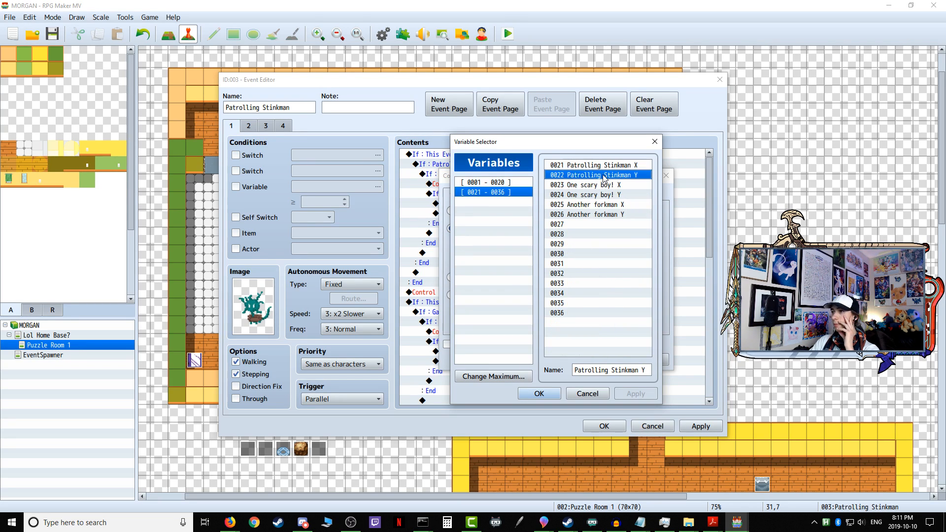
{"action": "left_click", "coordinate": [539, 394]}
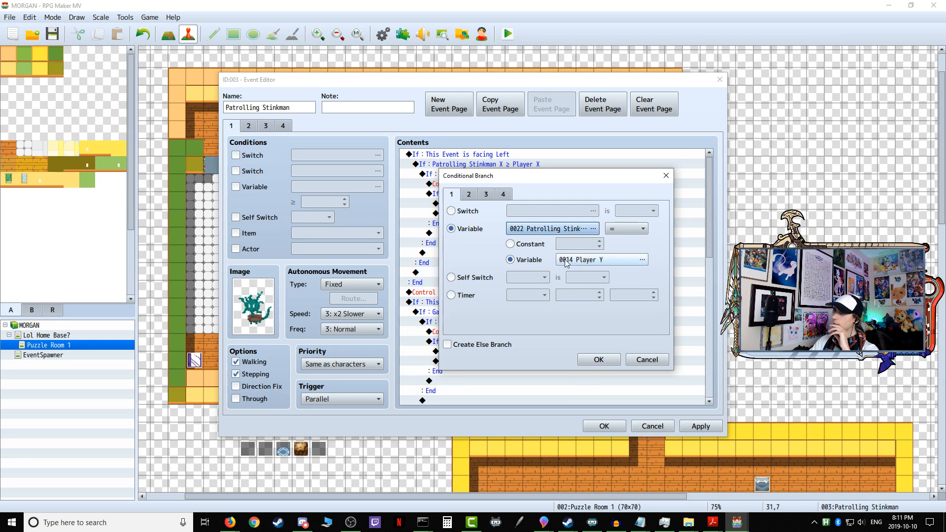
{"action": "left_click", "coordinate": [599, 358]}
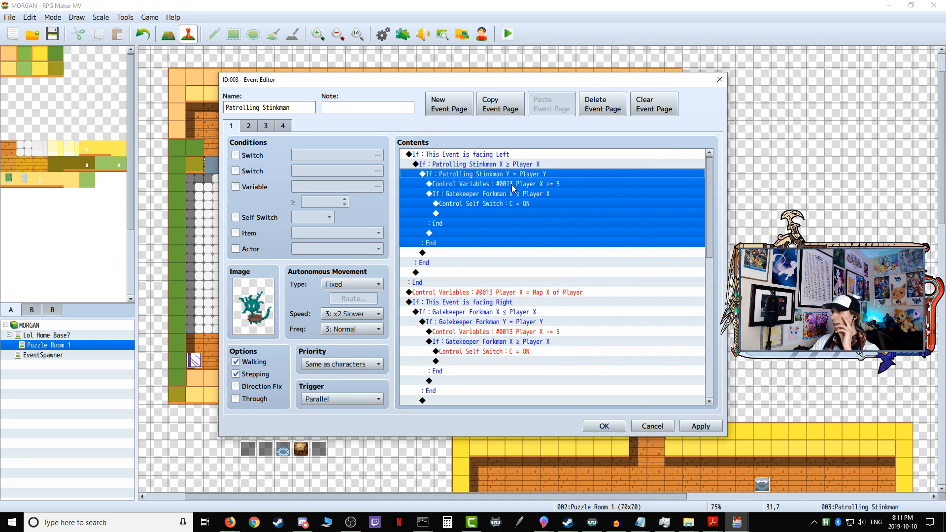
Step: Set the variable of the innermost facing-left condition, compared ≤ Player X, to 0022 Patrolling Stinkman Y
{"action": "left_click", "coordinate": [515, 184]}
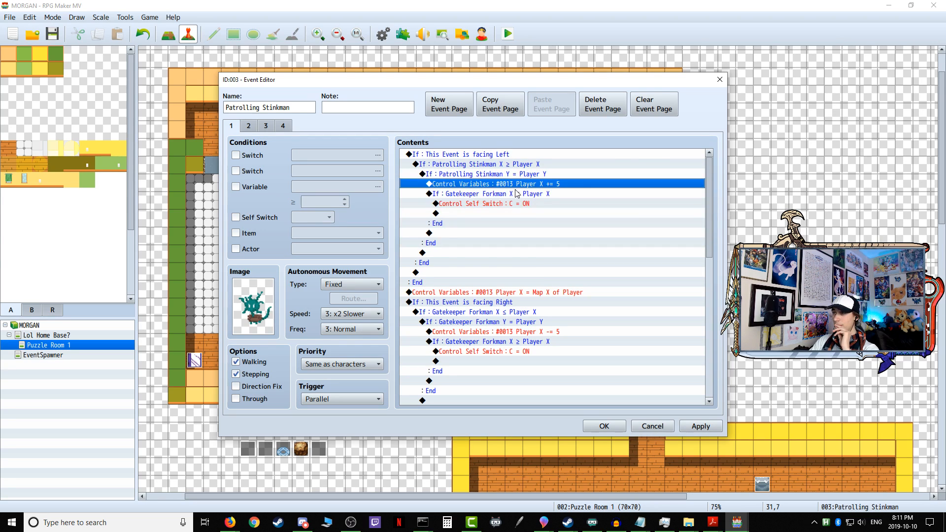
{"action": "left_click", "coordinate": [517, 197]}
{"action": "right_click", "coordinate": [511, 197]}
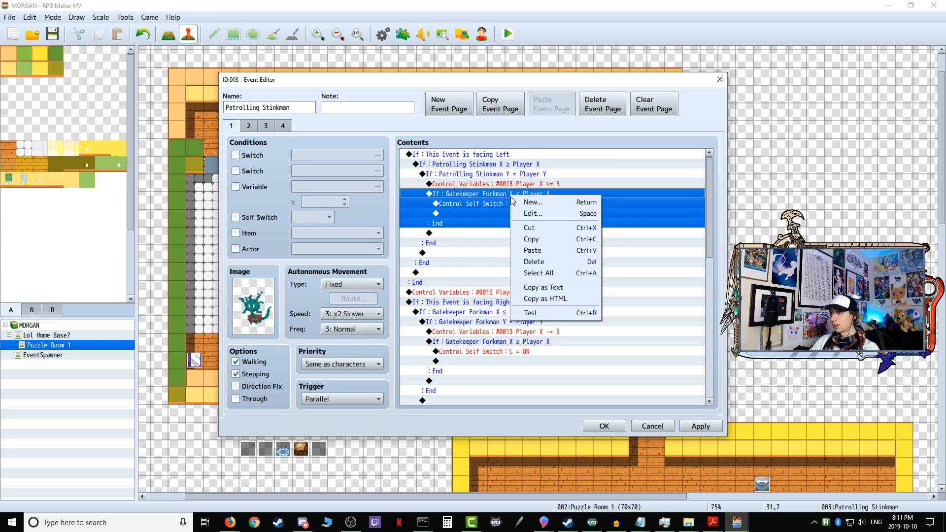
{"action": "left_click", "coordinate": [546, 214]}
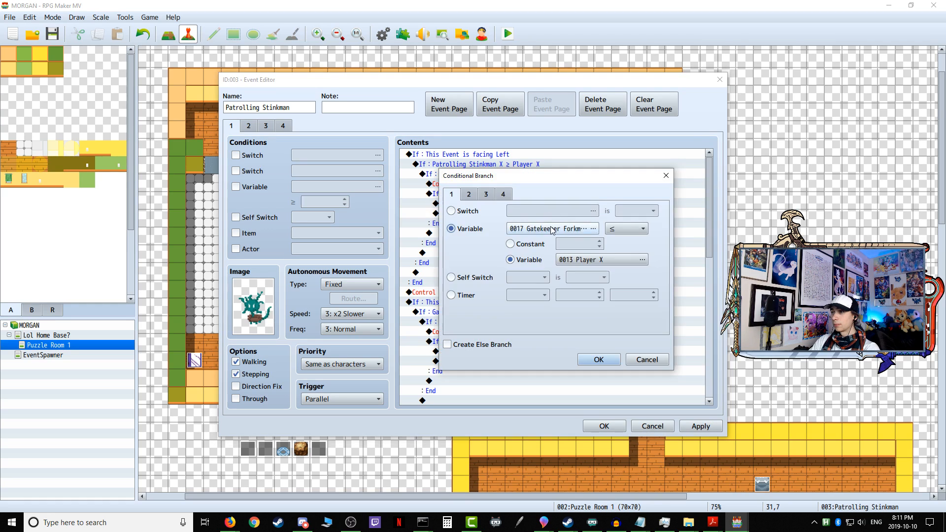
{"action": "left_click", "coordinate": [561, 188]}
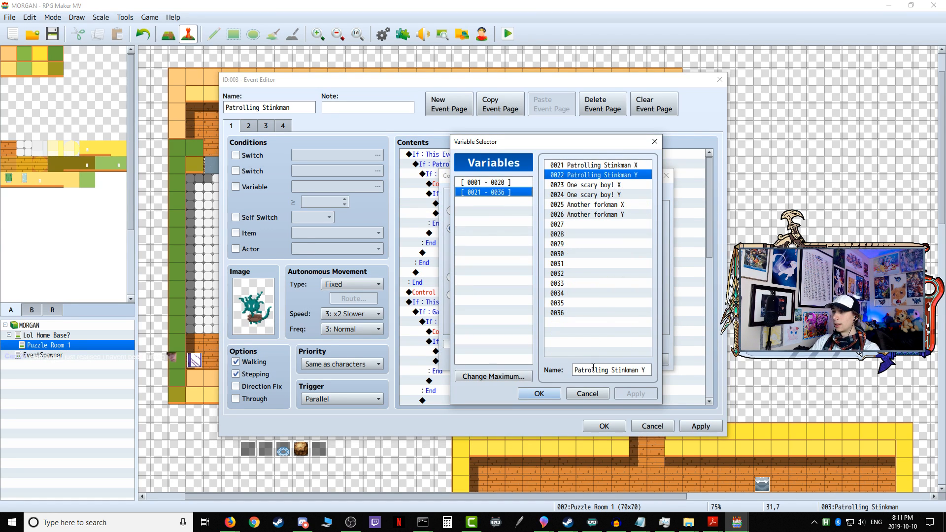
{"action": "left_click", "coordinate": [539, 394]}
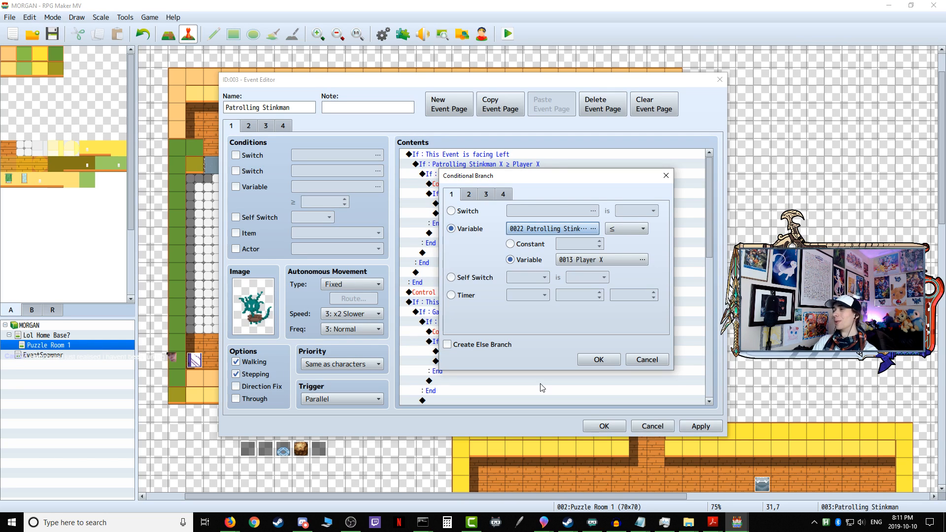
{"action": "left_click", "coordinate": [599, 359]}
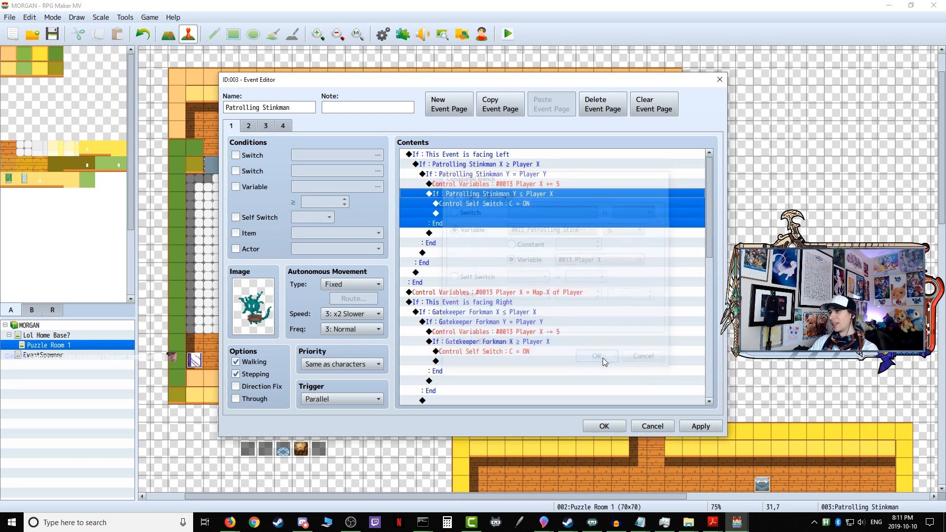
Step: Change the outer facing-right condition, compared ≤ Player X, to use variable 0021 Patrolling Stinkman X
{"action": "scroll", "coordinate": [512, 291], "scroll_direction": "down", "scroll_amount": 1}
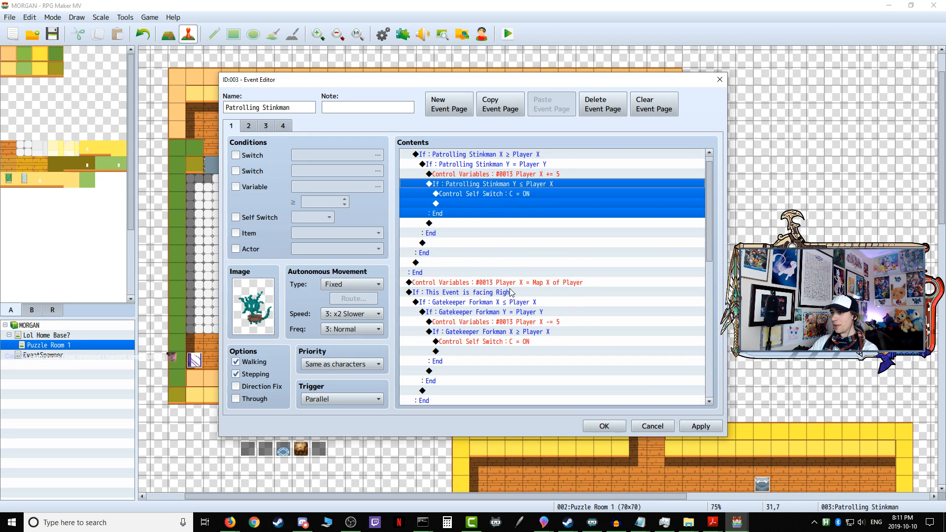
{"action": "left_click", "coordinate": [507, 273]}
{"action": "scroll", "coordinate": [477, 275], "scroll_direction": "down", "scroll_amount": 1}
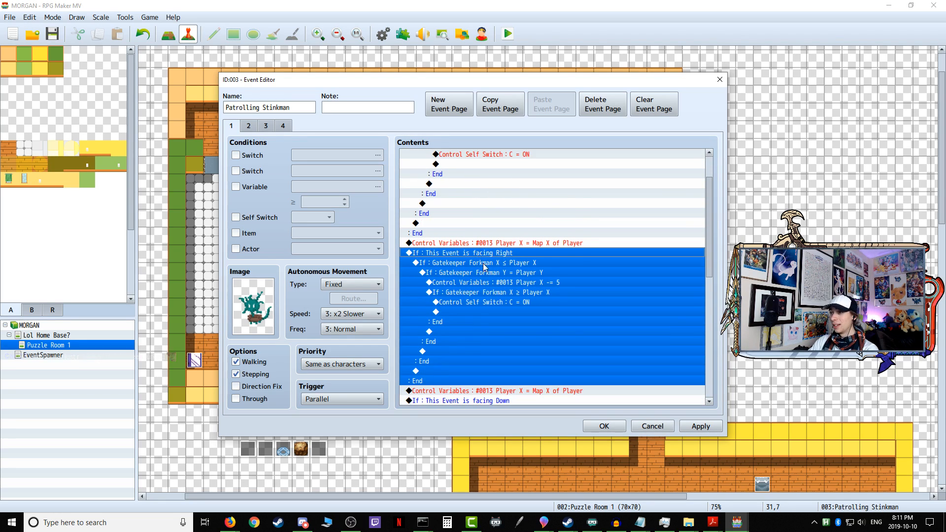
{"action": "left_click", "coordinate": [487, 262]}
{"action": "right_click", "coordinate": [487, 262]}
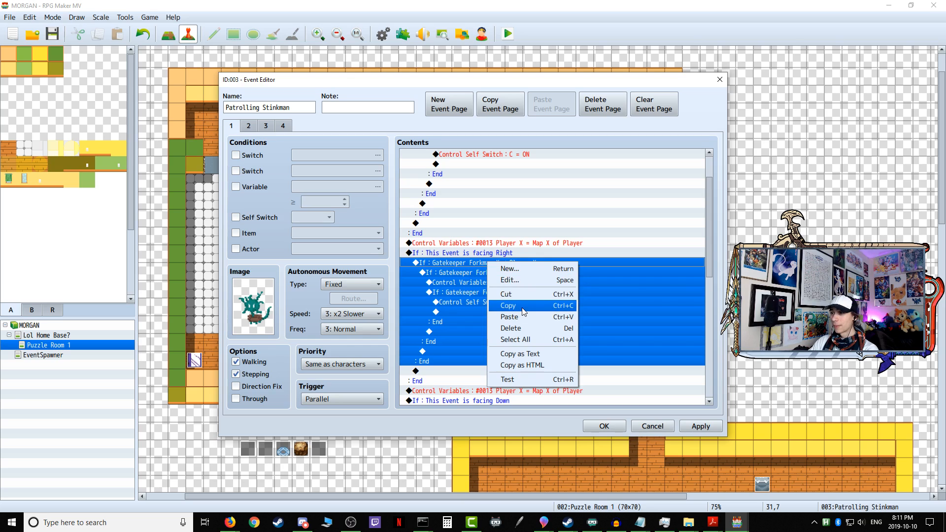
{"action": "left_click", "coordinate": [522, 281]}
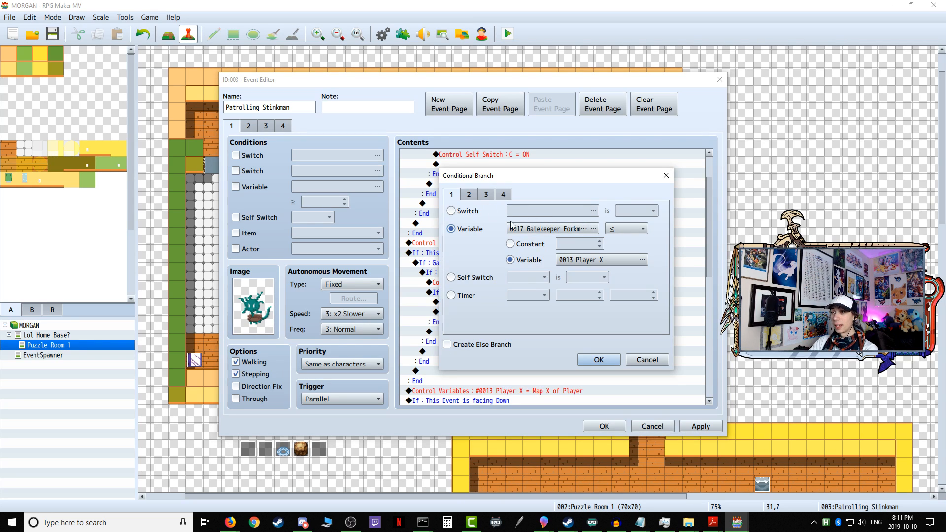
{"action": "left_click", "coordinate": [551, 229]}
{"action": "left_click", "coordinate": [592, 165]}
{"action": "left_click", "coordinate": [539, 393]}
{"action": "left_click", "coordinate": [598, 359]}
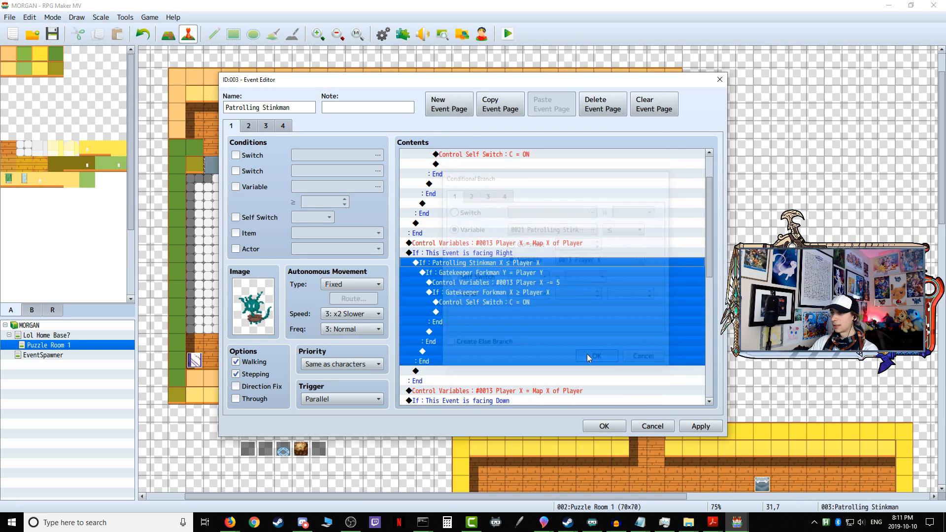
Step: Change the facing-right Y = Player Y condition to use variable 0022 Patrolling Stinkman Y
{"action": "left_click", "coordinate": [504, 277]}
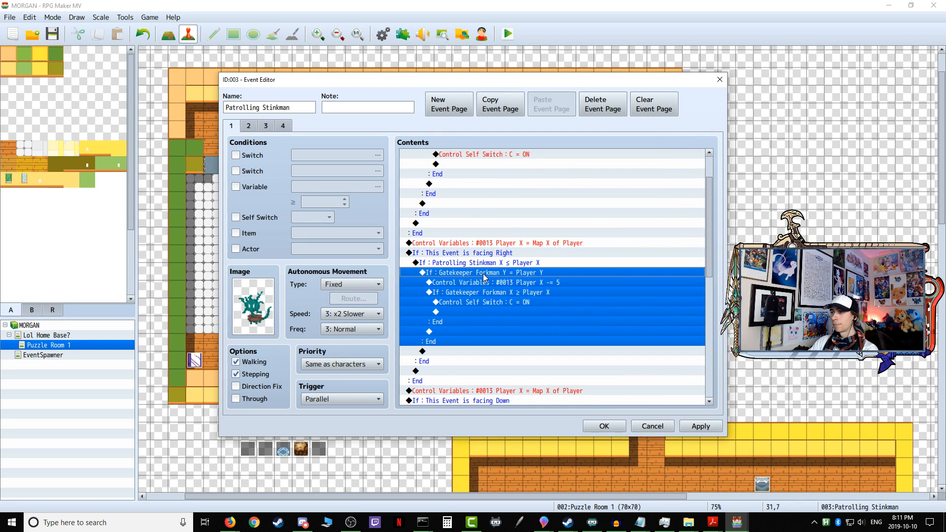
{"action": "right_click", "coordinate": [484, 277]}
{"action": "left_click", "coordinate": [505, 294]}
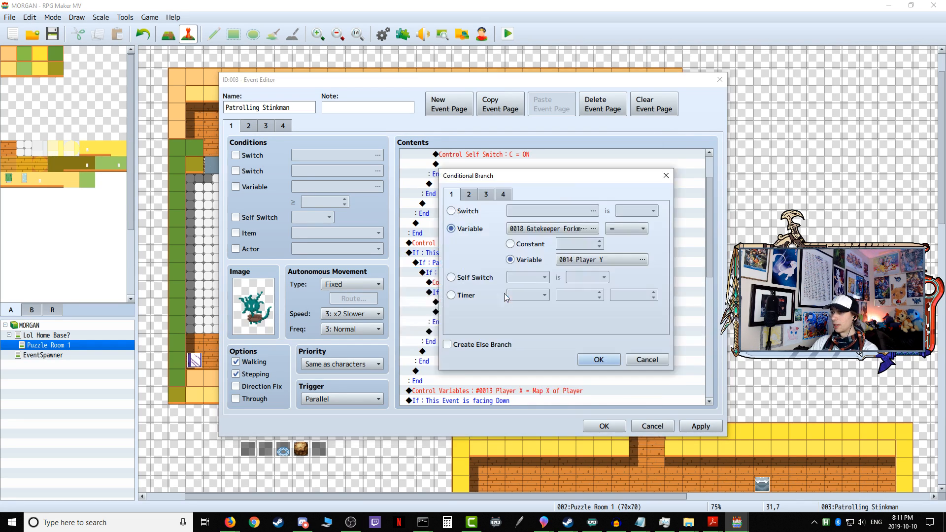
{"action": "left_click", "coordinate": [546, 228]}
{"action": "left_click", "coordinate": [603, 176]}
{"action": "left_click", "coordinate": [539, 393]}
{"action": "left_click", "coordinate": [600, 363]}
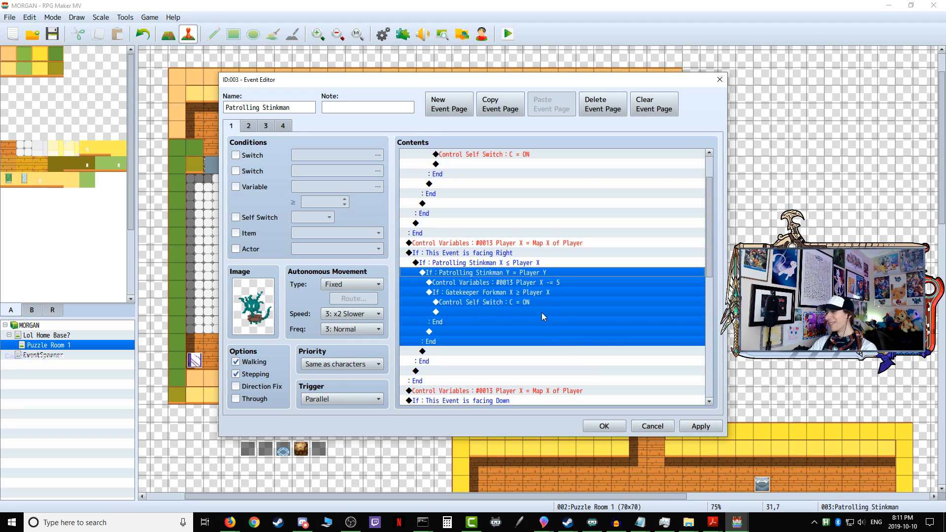
Step: Set the variable of the innermost facing-right condition, compared ≥ Player X, to 0021 Patrolling Stinkman X
{"action": "left_click", "coordinate": [525, 284]}
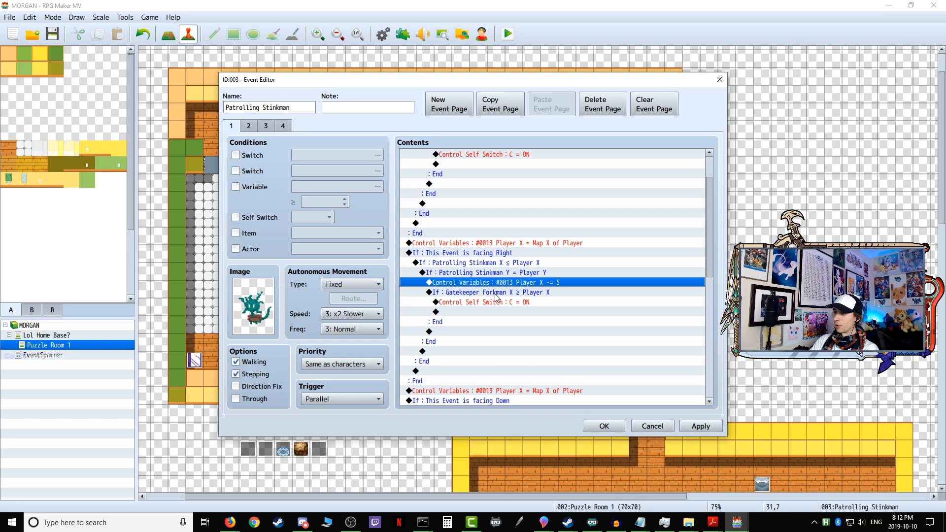
{"action": "right_click", "coordinate": [494, 293]}
{"action": "left_click", "coordinate": [504, 310]}
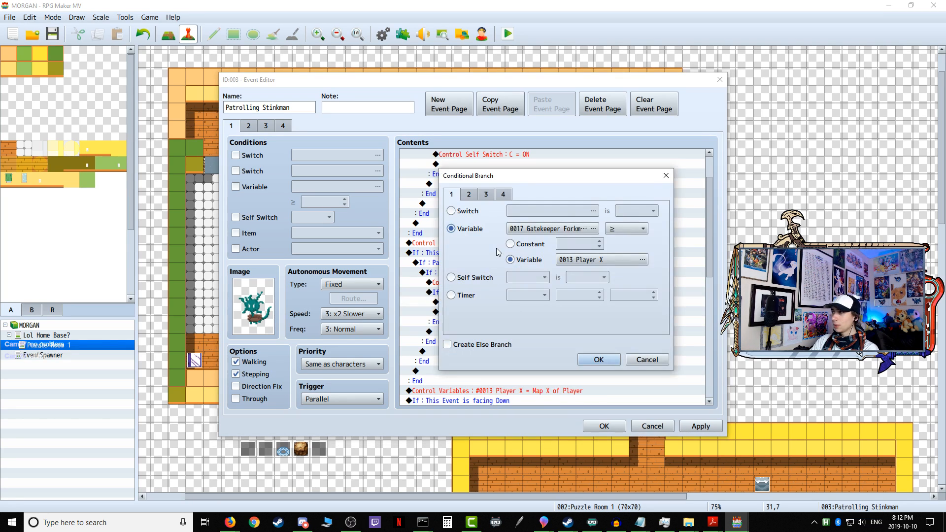
{"action": "left_click", "coordinate": [548, 229]}
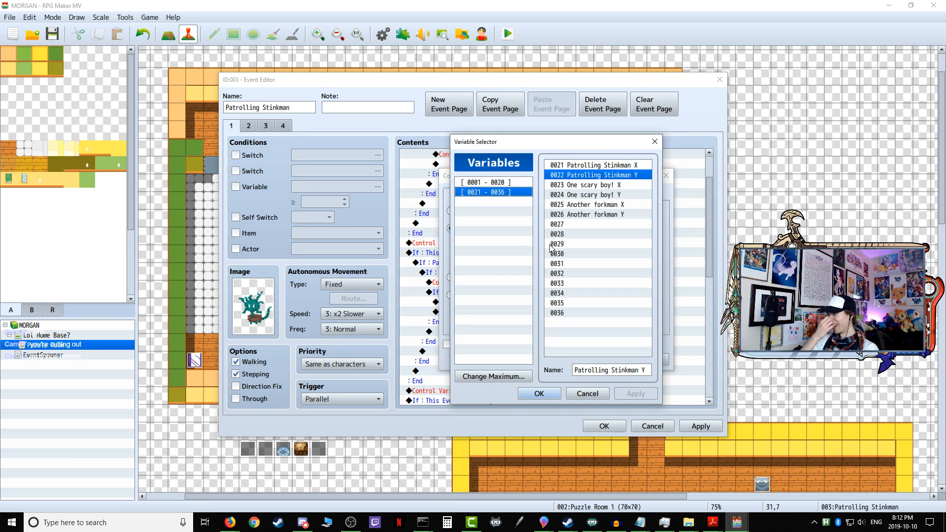
{"action": "left_click", "coordinate": [610, 166]}
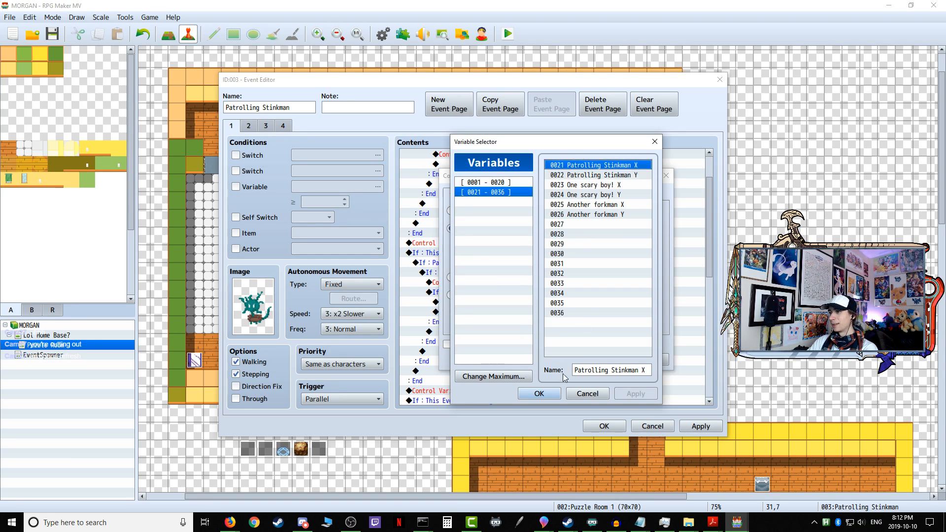
{"action": "left_click", "coordinate": [541, 394]}
{"action": "left_click", "coordinate": [594, 362]}
Step: Change the outer facing-down condition, compared ≤ Player Y, to use variable 0022 Patrolling Stinkman Y
{"action": "scroll", "coordinate": [546, 326], "scroll_direction": "down", "scroll_amount": 5}
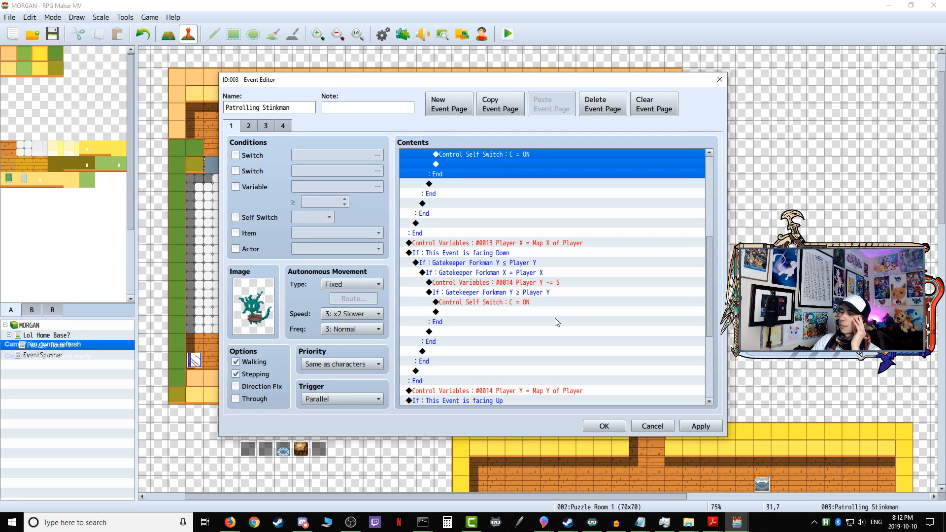
{"action": "scroll", "coordinate": [557, 318], "scroll_direction": "down", "scroll_amount": 3}
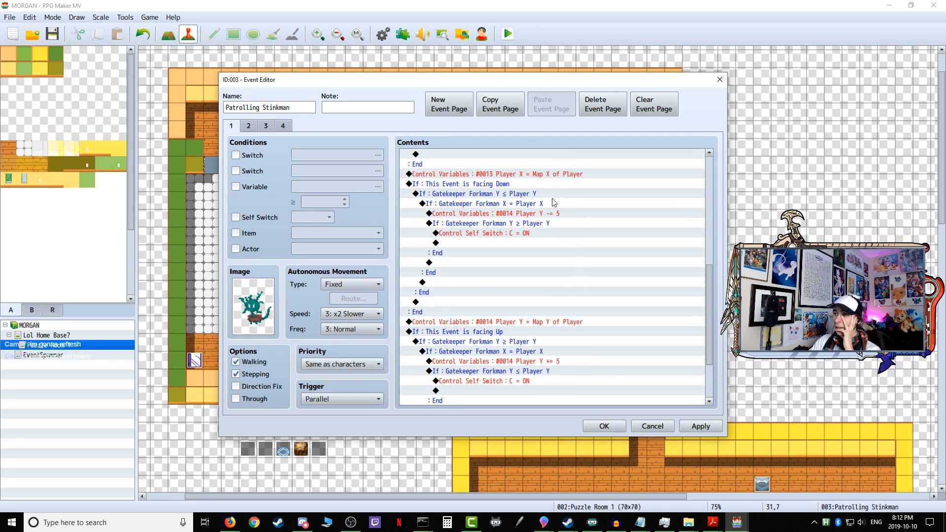
{"action": "left_click", "coordinate": [506, 184]}
{"action": "left_click", "coordinate": [503, 195]}
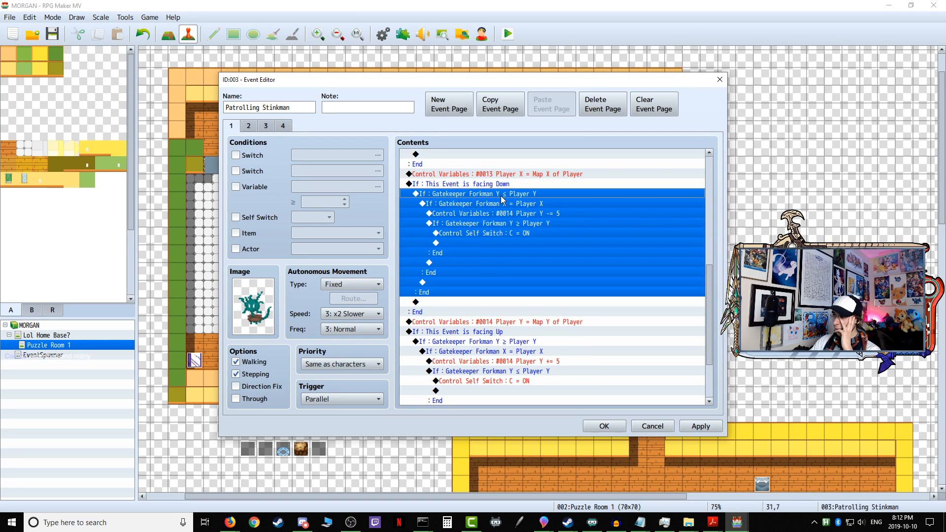
{"action": "right_click", "coordinate": [502, 200]}
{"action": "left_click", "coordinate": [522, 215]}
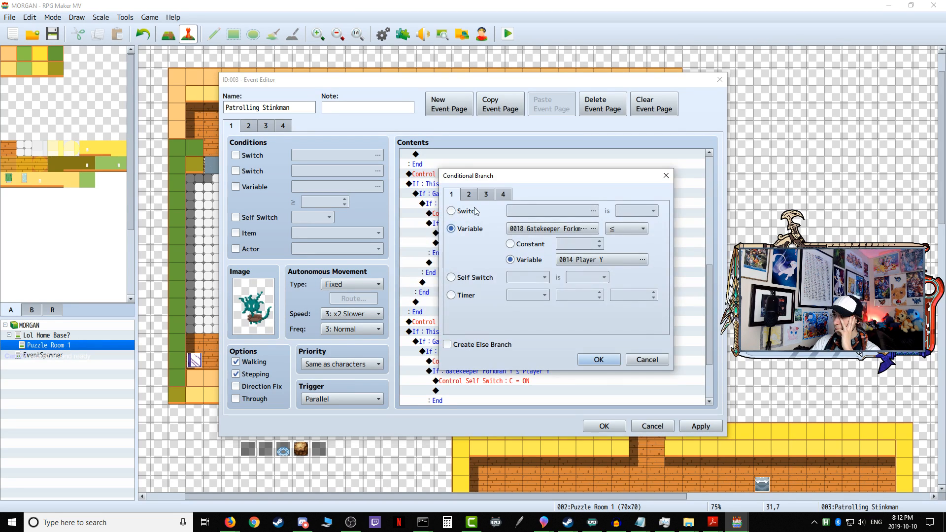
{"action": "left_click", "coordinate": [532, 228]}
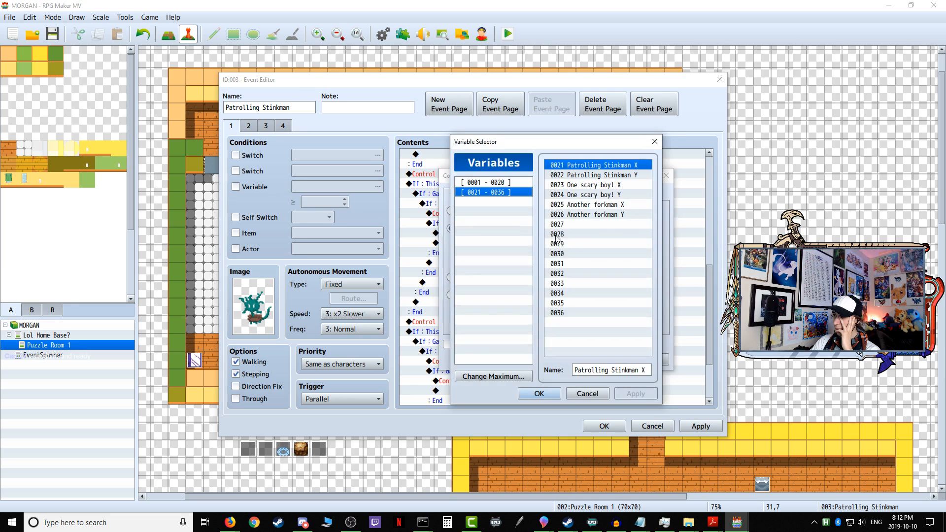
{"action": "left_click", "coordinate": [613, 176]}
{"action": "left_click", "coordinate": [539, 394]}
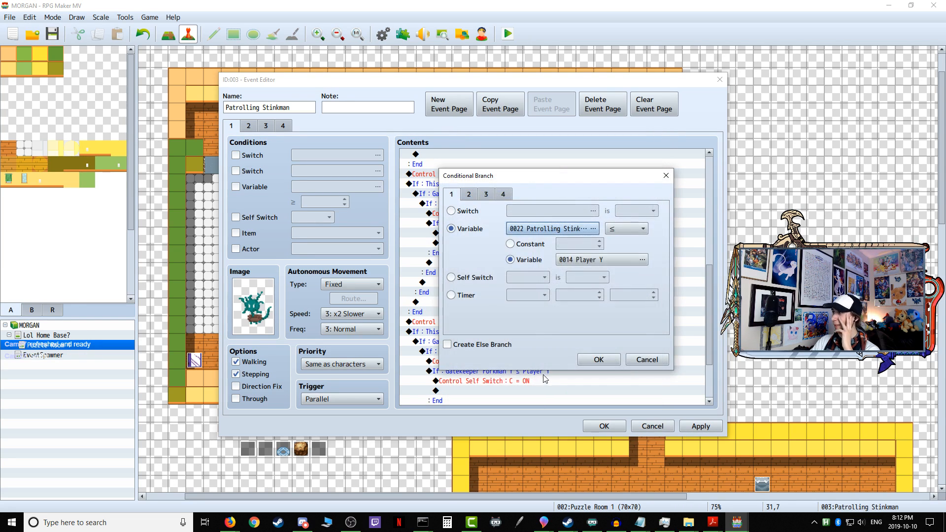
{"action": "left_click", "coordinate": [599, 359]}
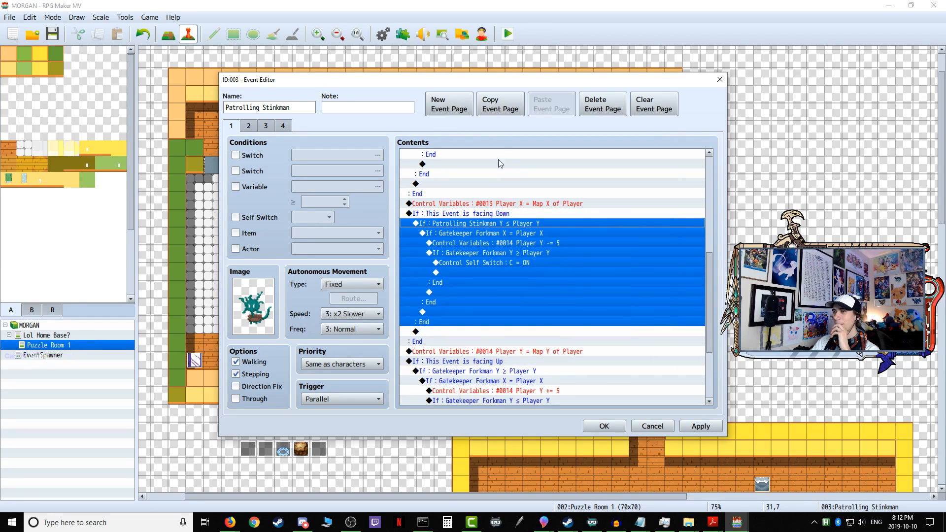
Step: Change the facing-down X = Player X condition to use variable 0021 Patrolling Stinkman X
{"action": "left_click", "coordinate": [511, 235]}
{"action": "right_click", "coordinate": [507, 237]}
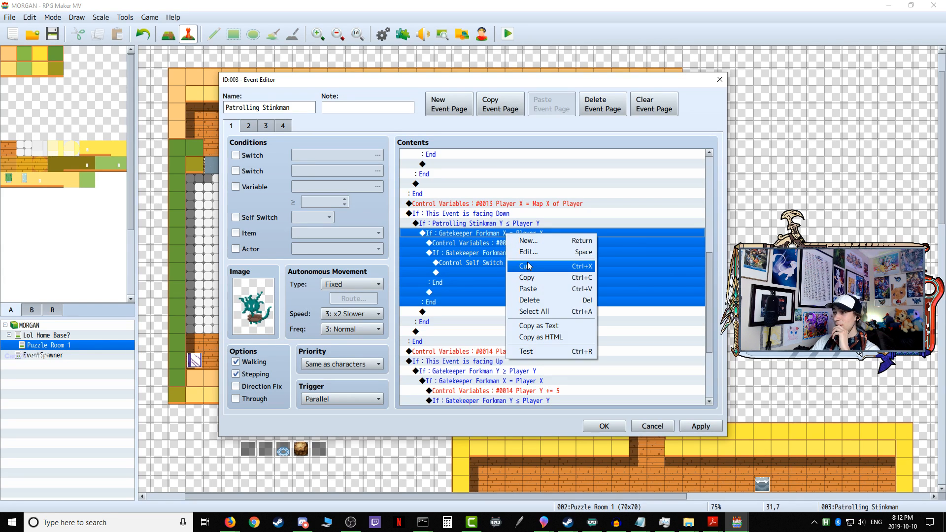
{"action": "left_click", "coordinate": [523, 251]}
{"action": "left_click", "coordinate": [567, 229]}
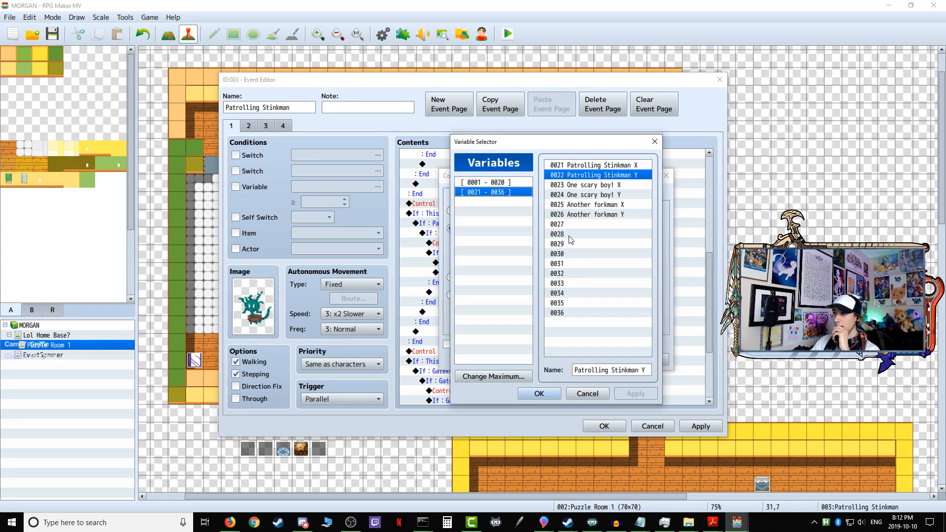
{"action": "left_click", "coordinate": [611, 166]}
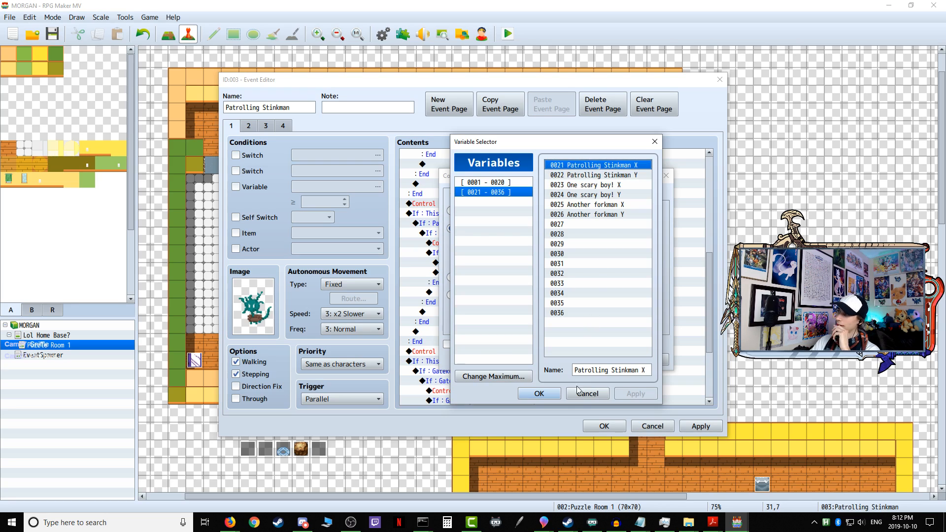
{"action": "left_click", "coordinate": [546, 394]}
{"action": "left_click", "coordinate": [594, 358]}
Step: Set the variable of the innermost facing-down condition, compared ≥ Player Y, to 0022 Patrolling Stinkman Y
{"action": "left_click", "coordinate": [499, 243]}
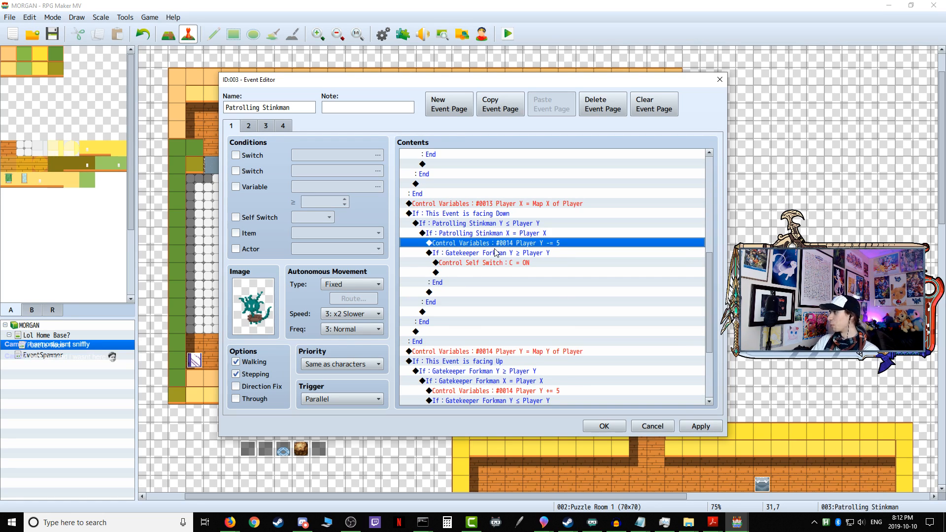
{"action": "left_click", "coordinate": [495, 253]}
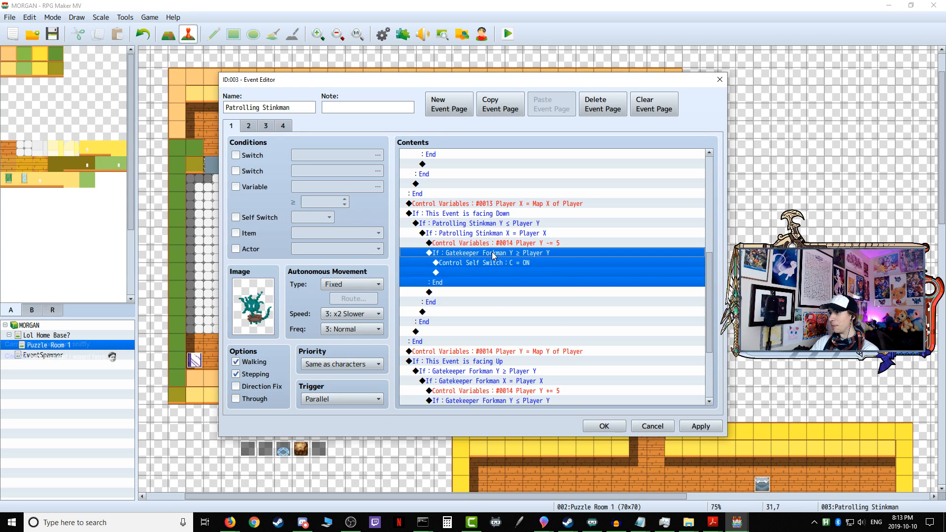
{"action": "right_click", "coordinate": [493, 254]}
{"action": "left_click", "coordinate": [510, 271]}
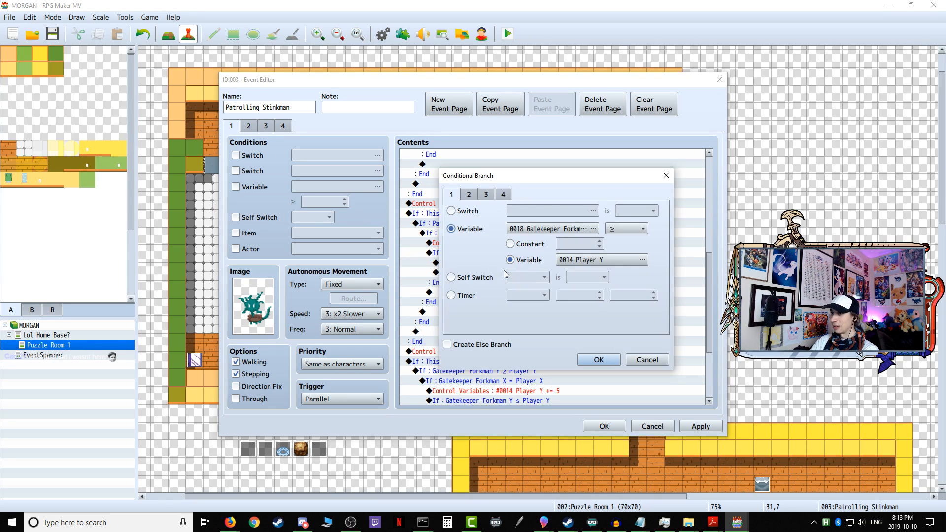
{"action": "left_click", "coordinate": [534, 235]}
{"action": "left_click", "coordinate": [610, 176]}
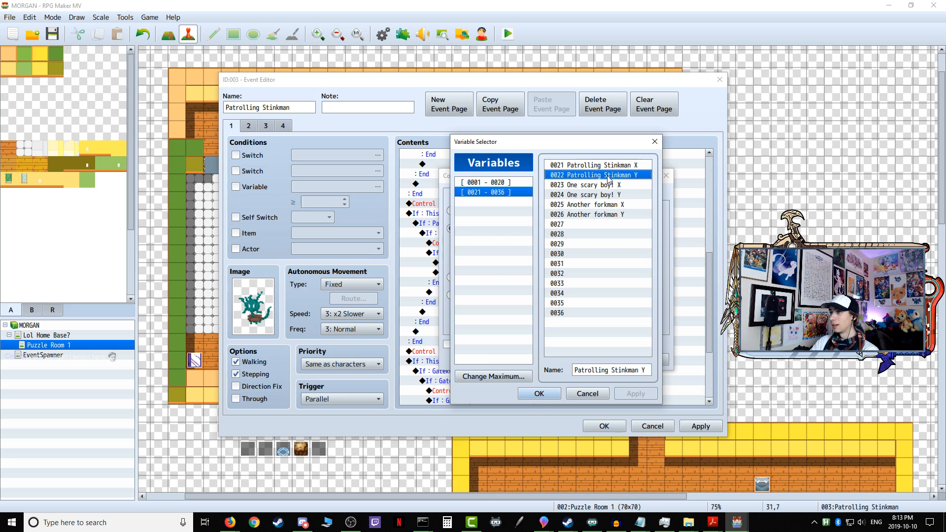
{"action": "left_click", "coordinate": [540, 394]}
{"action": "left_click", "coordinate": [599, 361]}
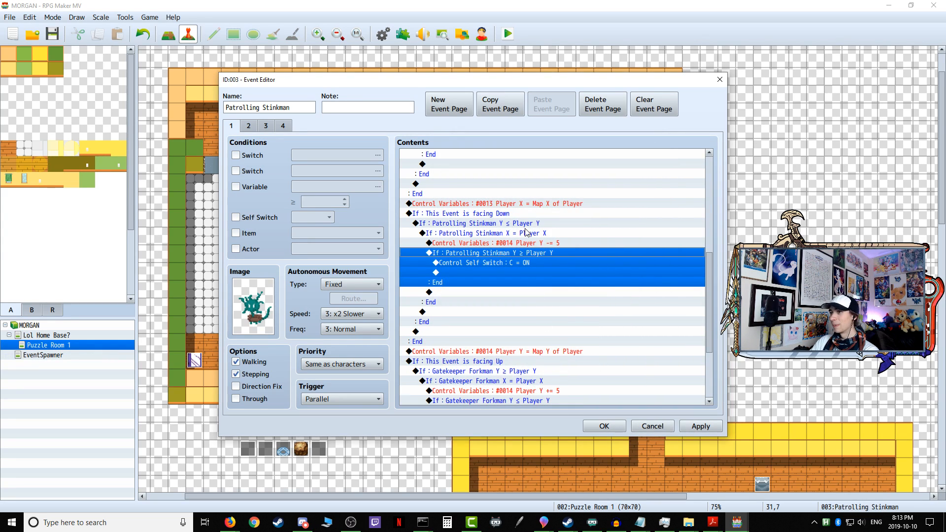
Step: Change the outer facing-up condition, compared ≥ Player Y, to use variable 0022 Patrolling Stinkman Y
{"action": "scroll", "coordinate": [507, 228], "scroll_direction": "down", "scroll_amount": 4}
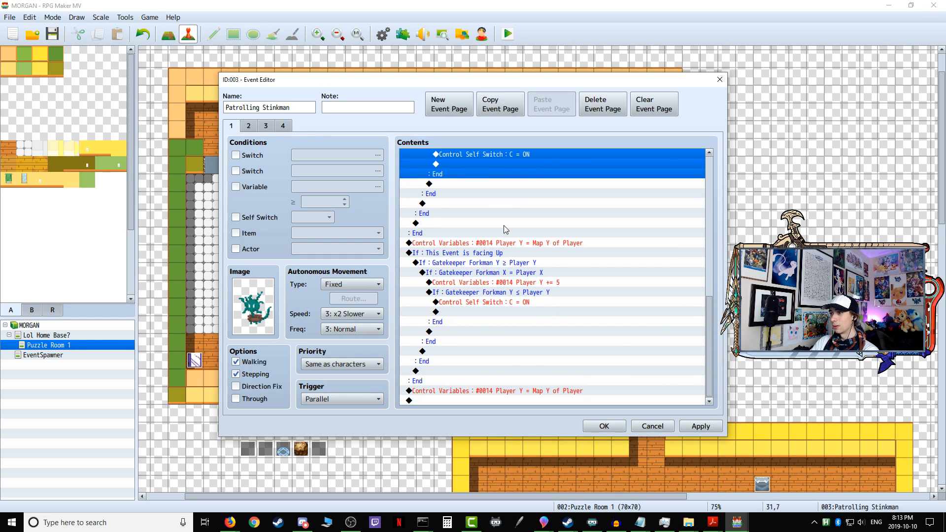
{"action": "left_click", "coordinate": [499, 263]}
{"action": "right_click", "coordinate": [495, 265]}
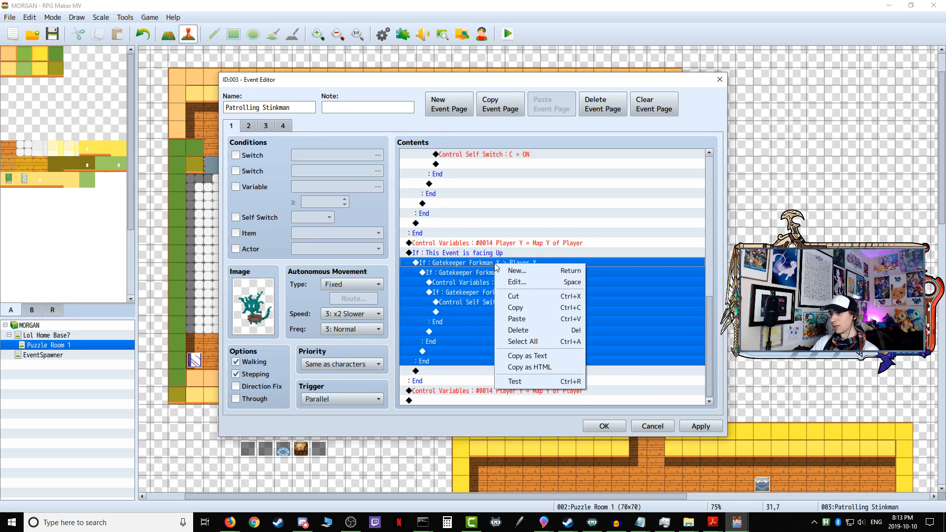
{"action": "left_click", "coordinate": [508, 284]}
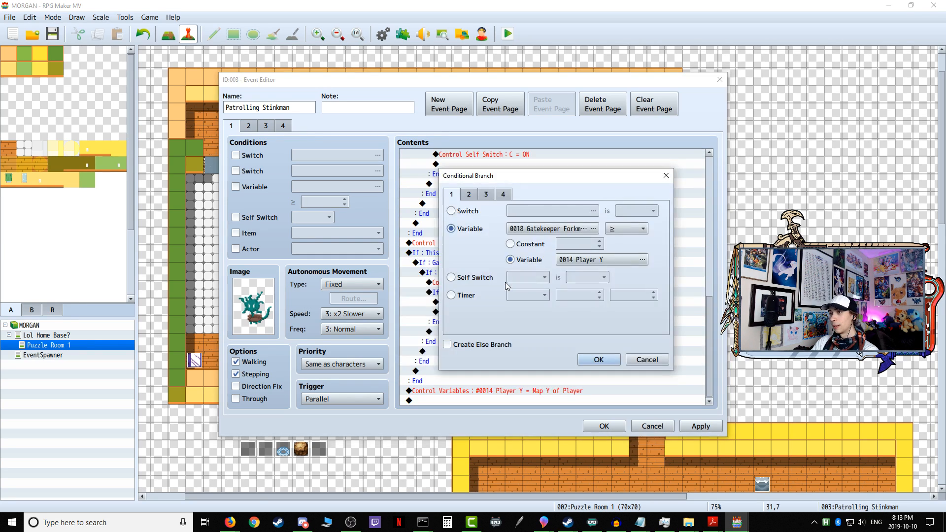
{"action": "left_click", "coordinate": [554, 237]}
{"action": "left_click", "coordinate": [605, 166]}
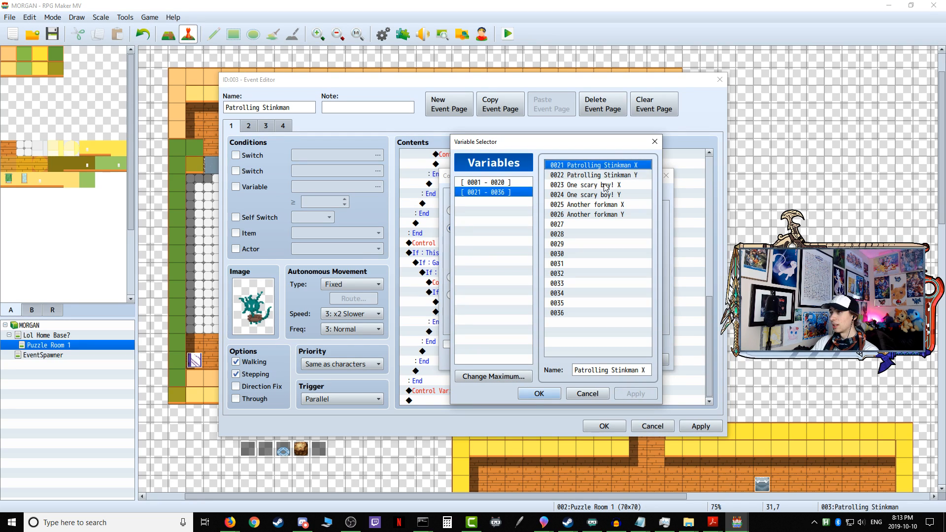
{"action": "left_click", "coordinate": [605, 176]}
{"action": "left_click", "coordinate": [539, 393]}
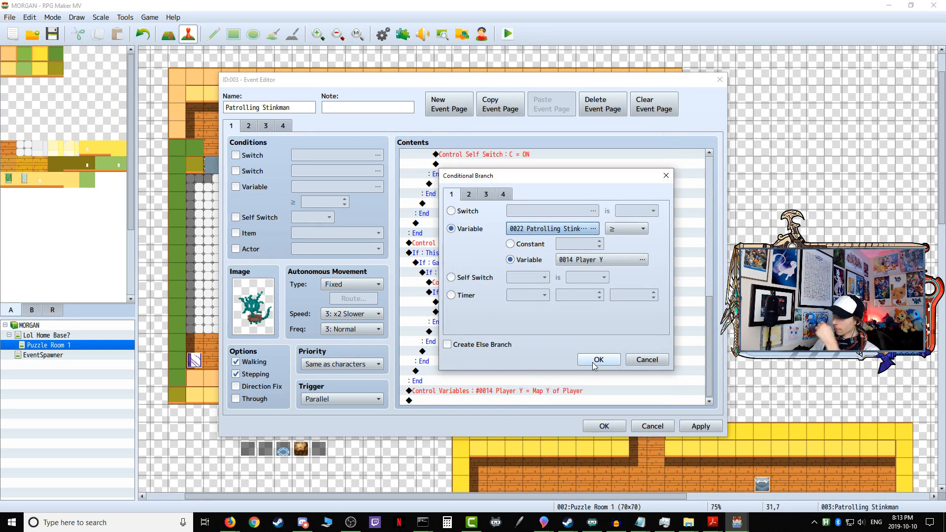
{"action": "left_click", "coordinate": [599, 360]}
Step: Change the facing-up X = Player X condition to use variable 0021 Patrolling Stinkman X
{"action": "scroll", "coordinate": [498, 344], "scroll_direction": "down", "scroll_amount": 3}
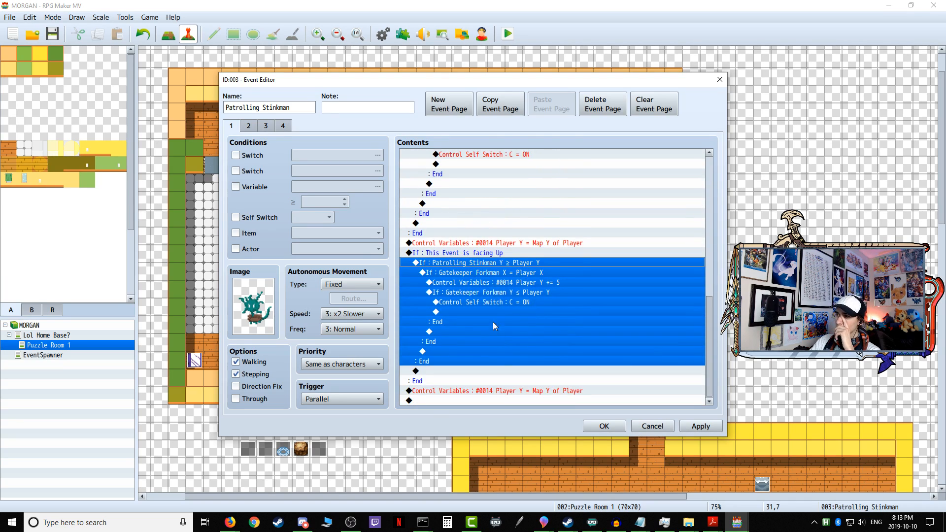
{"action": "left_click", "coordinate": [497, 277]}
{"action": "right_click", "coordinate": [488, 276]}
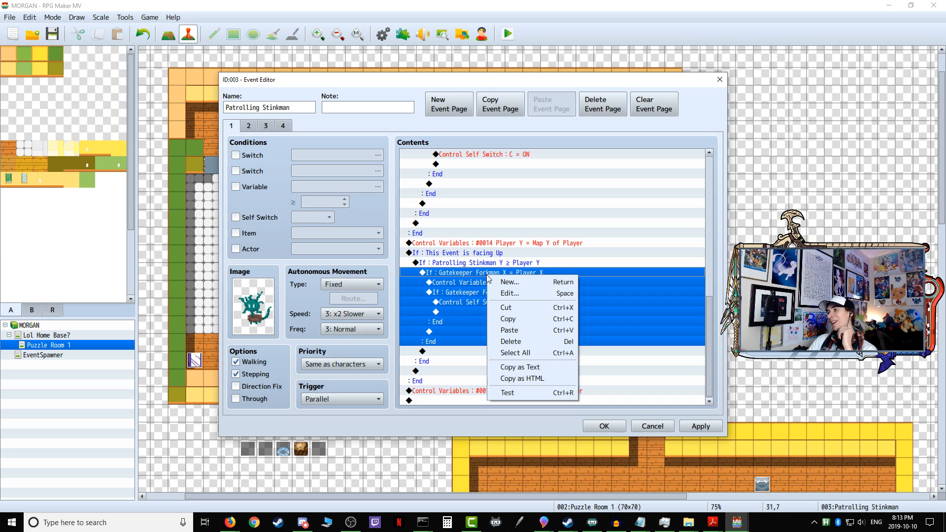
{"action": "left_click", "coordinate": [509, 294]}
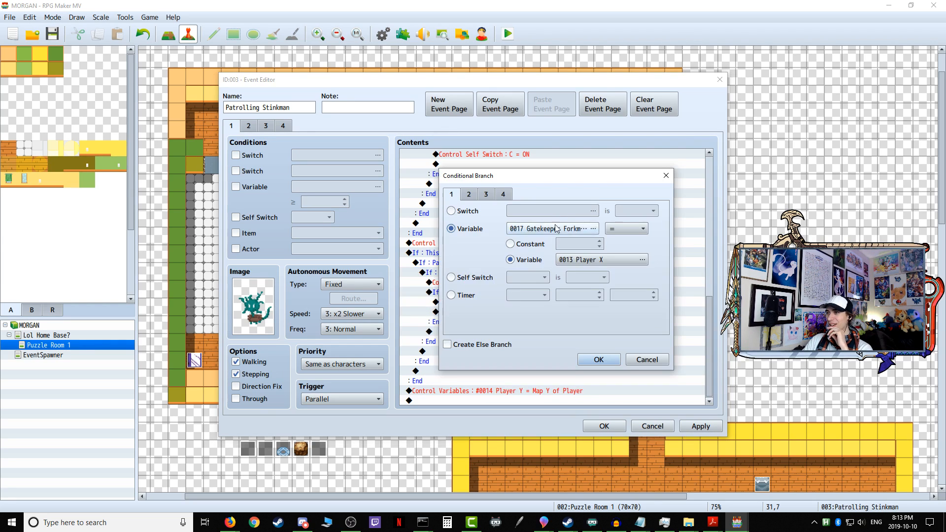
{"action": "left_click", "coordinate": [555, 228]}
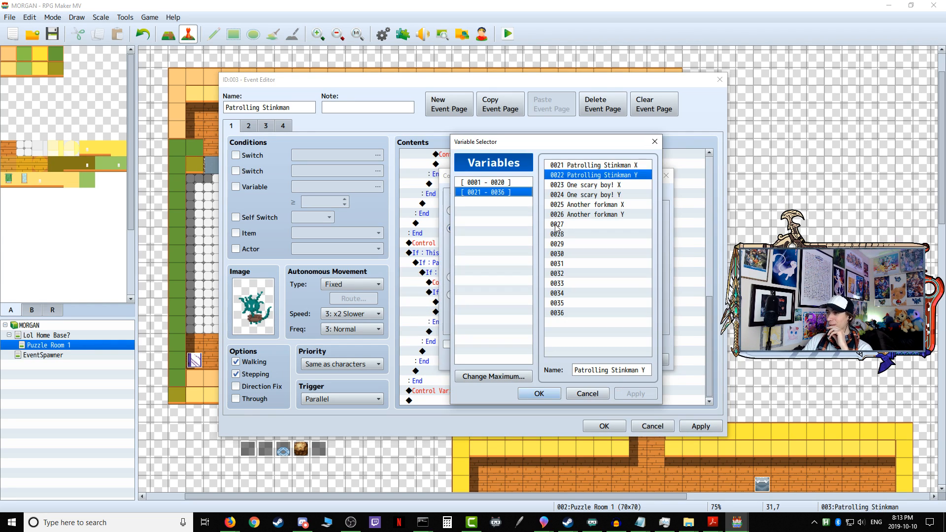
{"action": "left_click", "coordinate": [611, 166]}
{"action": "left_click", "coordinate": [540, 394]}
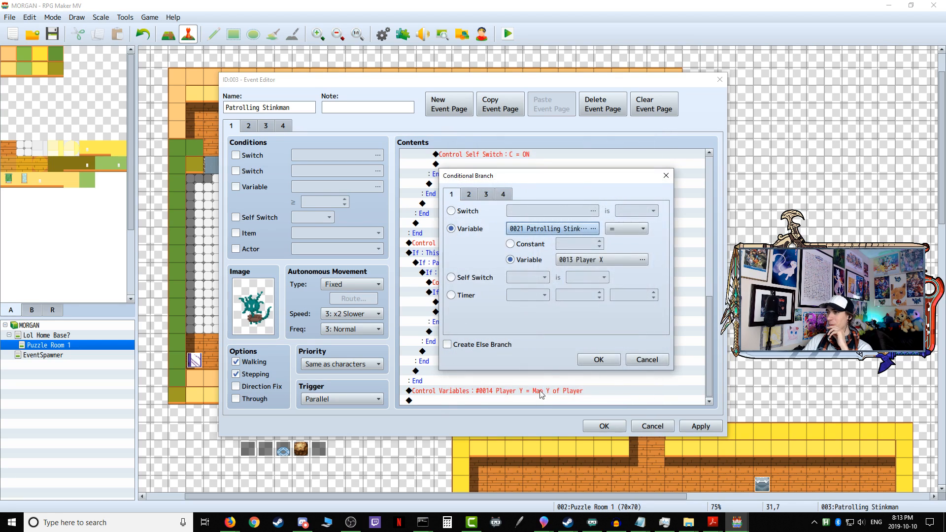
{"action": "left_click", "coordinate": [587, 360]}
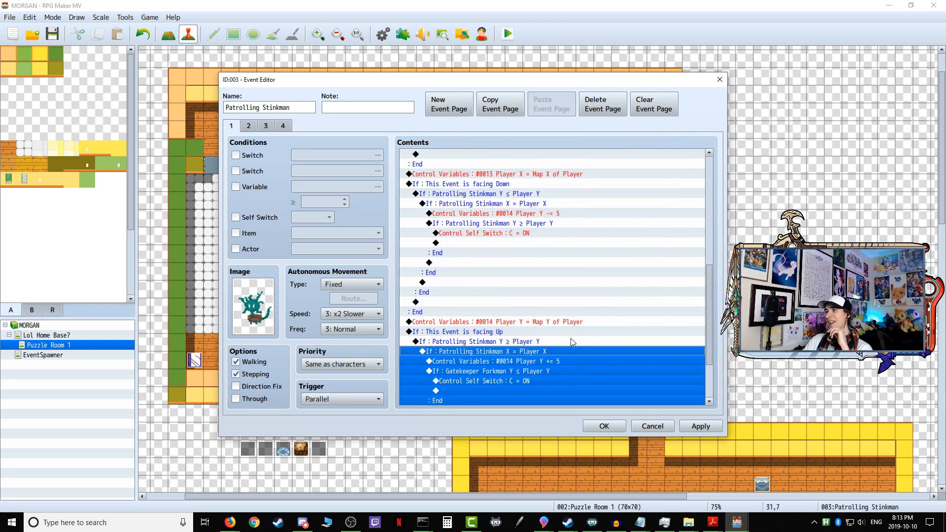
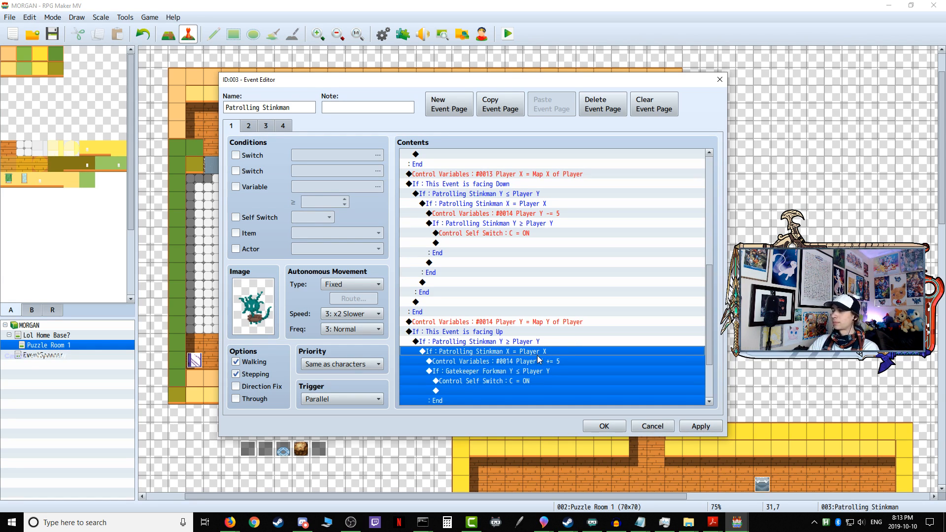
Step: Set the variable of the innermost facing-up condition, compared ≤ Player Y, to 0022 Patrolling Stinkman Y, and save the event
{"action": "left_click", "coordinate": [522, 362]}
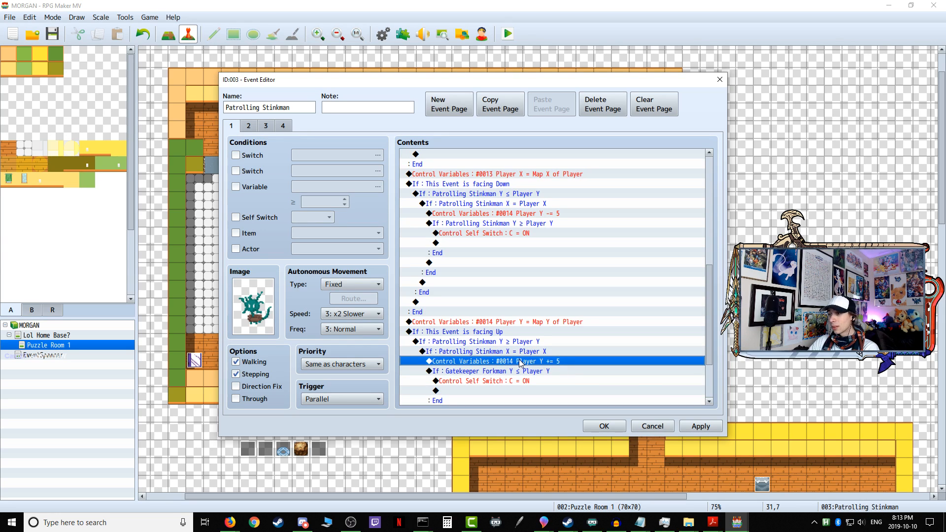
{"action": "scroll", "coordinate": [518, 345], "scroll_direction": "down", "scroll_amount": 2}
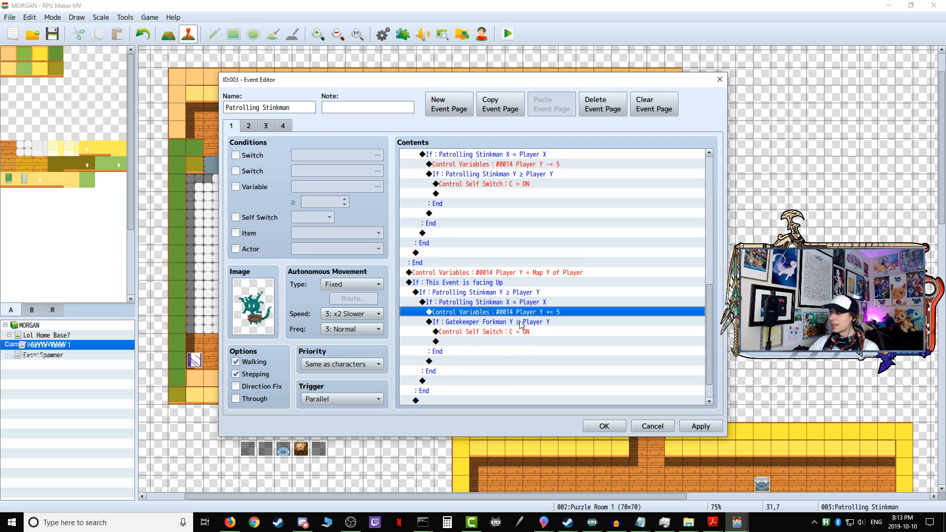
{"action": "left_click", "coordinate": [521, 323]}
{"action": "right_click", "coordinate": [519, 324]}
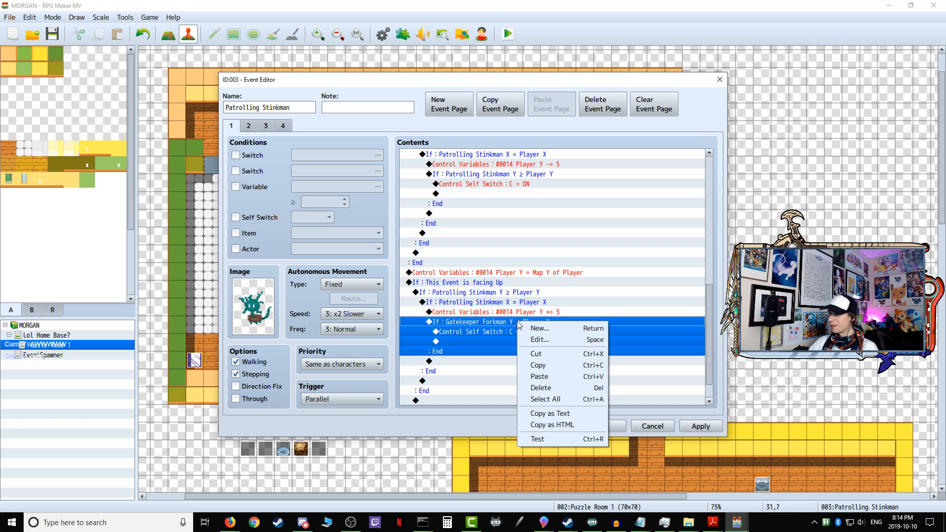
{"action": "left_click", "coordinate": [535, 343]}
{"action": "left_click", "coordinate": [563, 229]}
{"action": "left_click", "coordinate": [486, 192]}
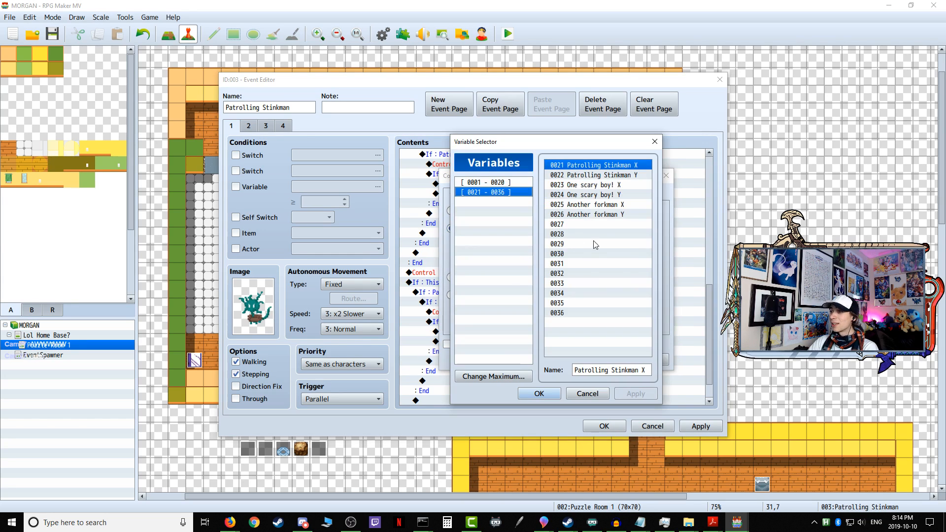
{"action": "left_click", "coordinate": [613, 177]}
{"action": "left_click", "coordinate": [541, 394]}
{"action": "left_click", "coordinate": [598, 359]}
{"action": "scroll", "coordinate": [582, 367], "scroll_direction": "down", "scroll_amount": 3}
{"action": "left_click", "coordinate": [682, 430]}
{"action": "left_click", "coordinate": [604, 427]}
Step: Playtest the game and walk the upper corridor of Puzzle Room 1 to meet Patrolling Stinkman
{"action": "left_click", "coordinate": [508, 33]}
{"action": "left_click", "coordinate": [446, 275]}
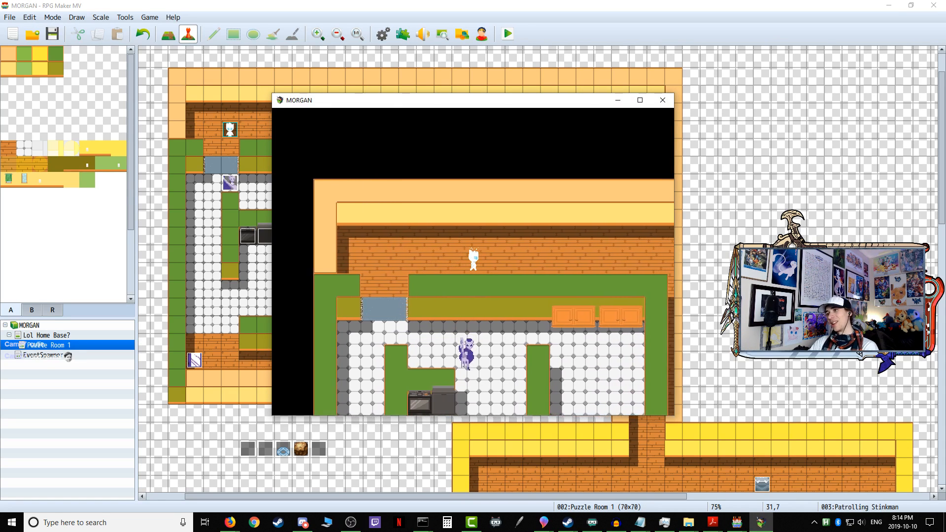
{"action": "key", "text": "Right"}
{"action": "key", "text": "Left"}
{"action": "key", "text": "Left"}
{"action": "key", "text": "Up"}
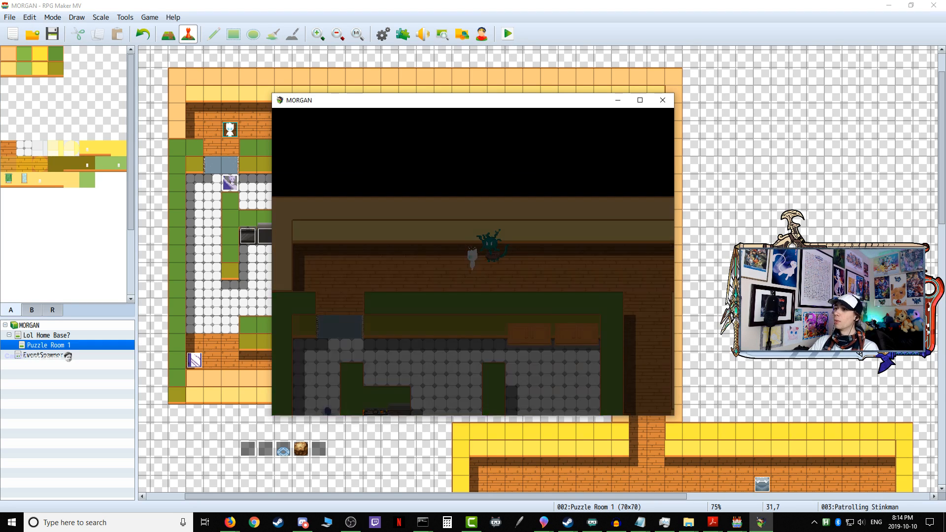
Step: Re-enter the puzzle room from the home base through the open door, and end the playtest
{"action": "key", "text": "Right"}
{"action": "key", "text": "Up"}
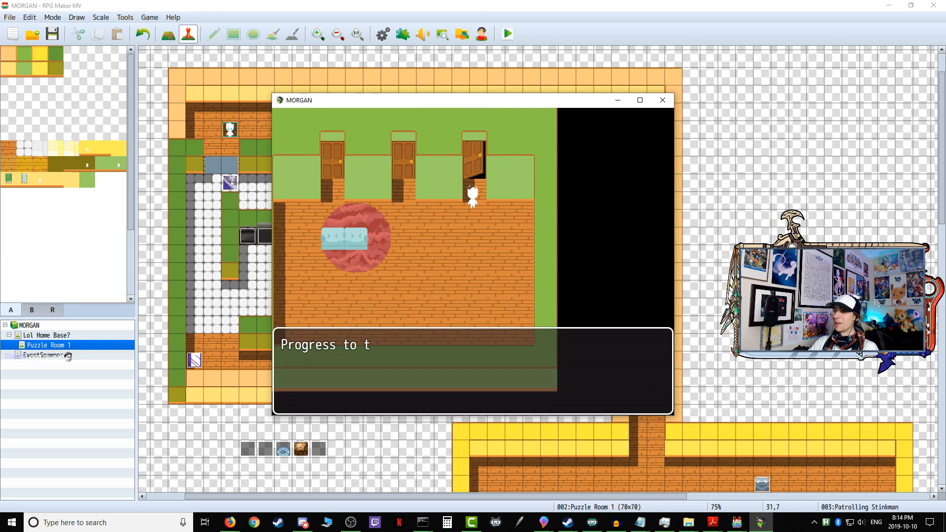
{"action": "key", "text": "Return"}
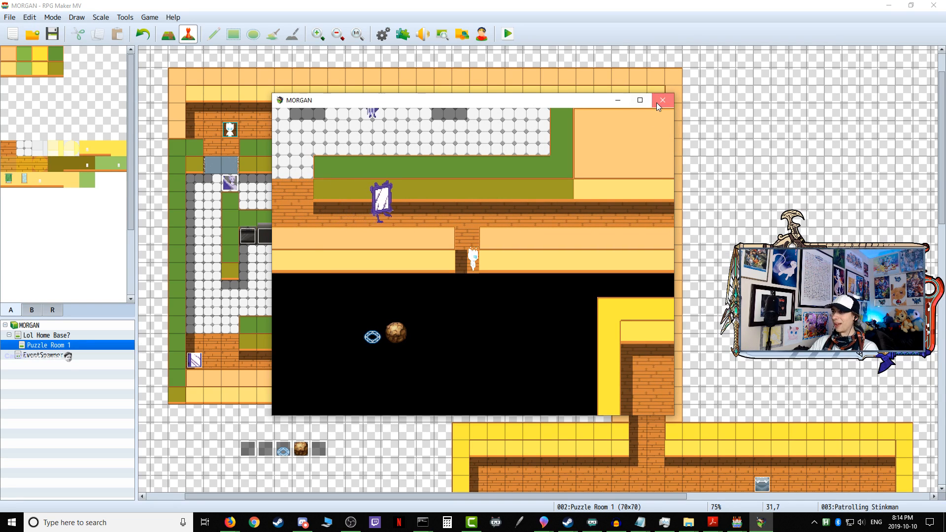
{"action": "left_click", "coordinate": [663, 100]}
Step: Run a second playtest, moving back and forth across Patrolling Stinkman's line of sight in the upper corridor, and close it
{"action": "left_click", "coordinate": [507, 36]}
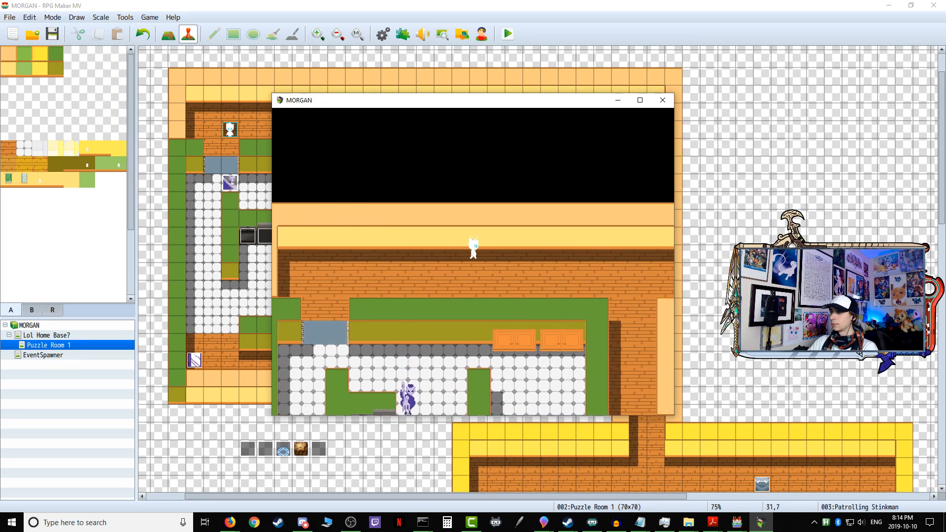
{"action": "key", "text": "Down"}
{"action": "key", "text": "Left"}
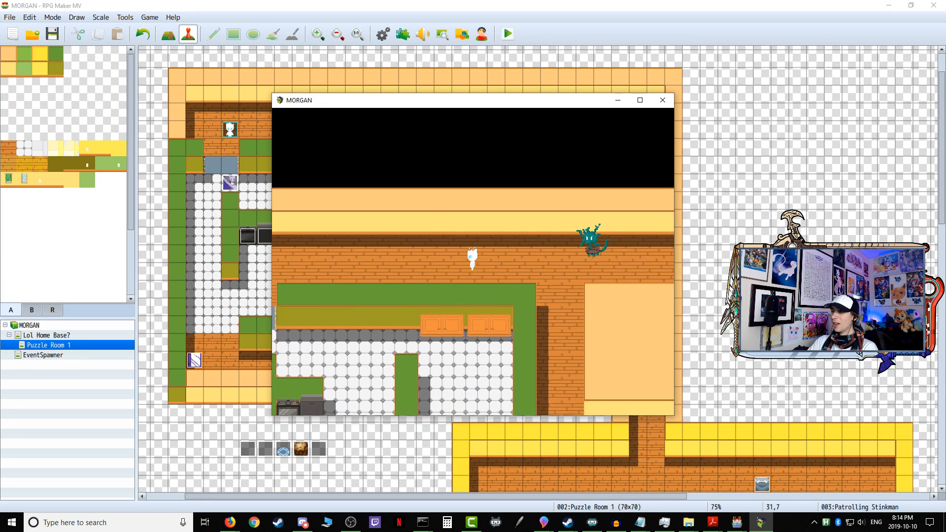
{"action": "key", "text": "Left"}
{"action": "key", "text": "Up"}
{"action": "key", "text": "Down"}
{"action": "key", "text": "Up"}
{"action": "key", "text": "Down"}
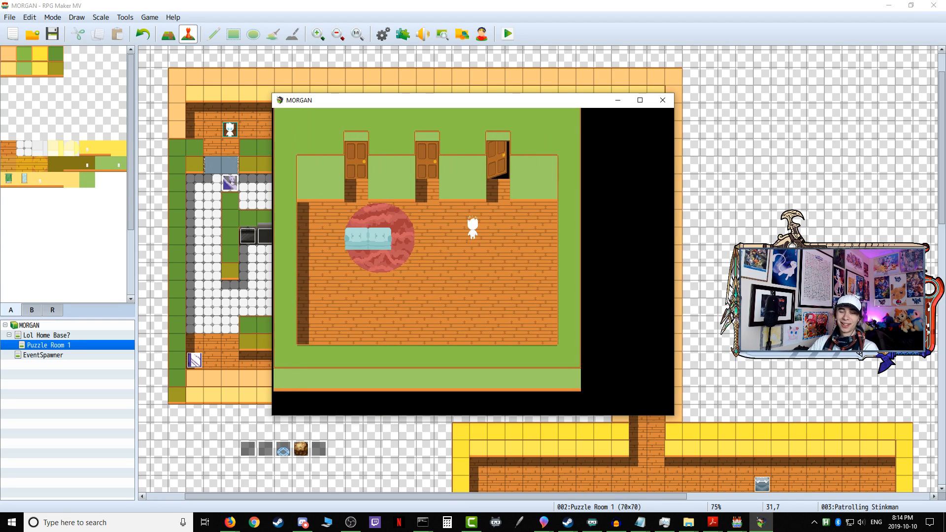
{"action": "left_click", "coordinate": [663, 100]}
Step: Start another playtest and walk east along the upper corridor, stepping up to its wall and back down
{"action": "left_click", "coordinate": [508, 33]}
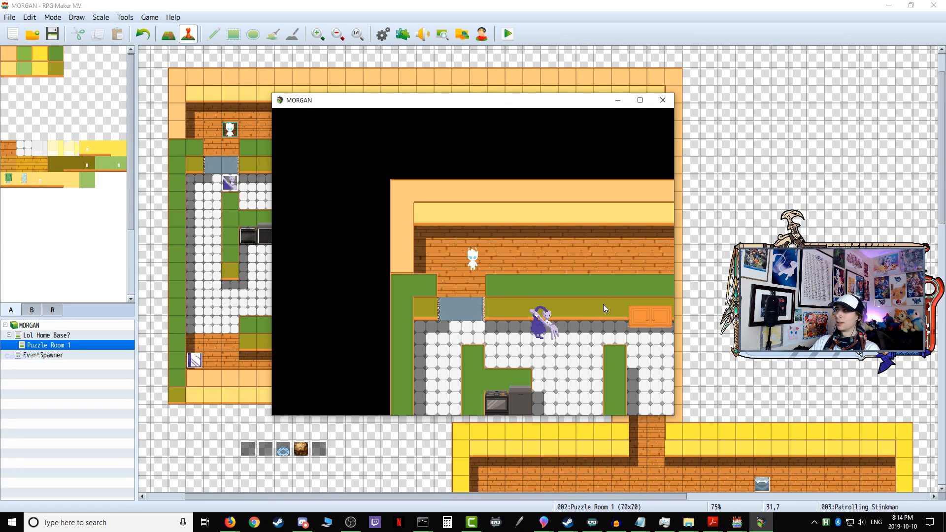
{"action": "key", "text": "Right"}
{"action": "key", "text": "Right"}
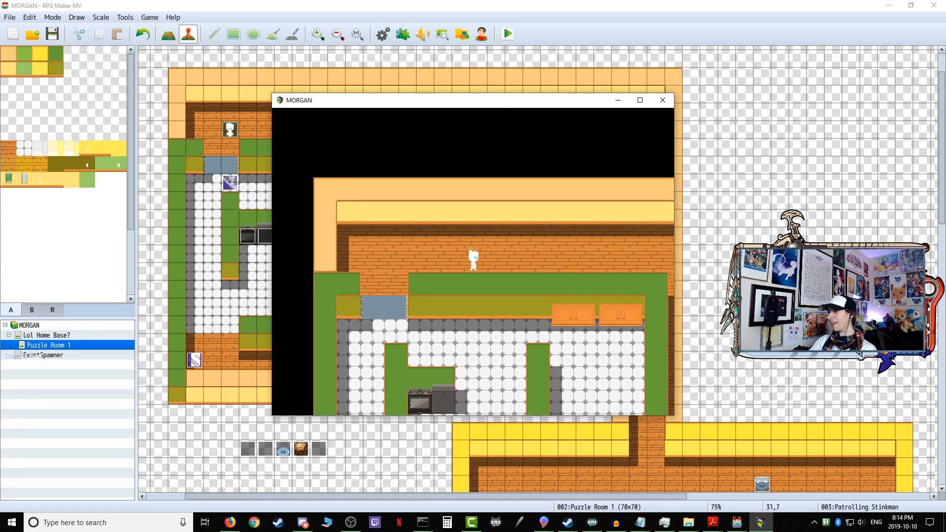
{"action": "key", "text": "Right"}
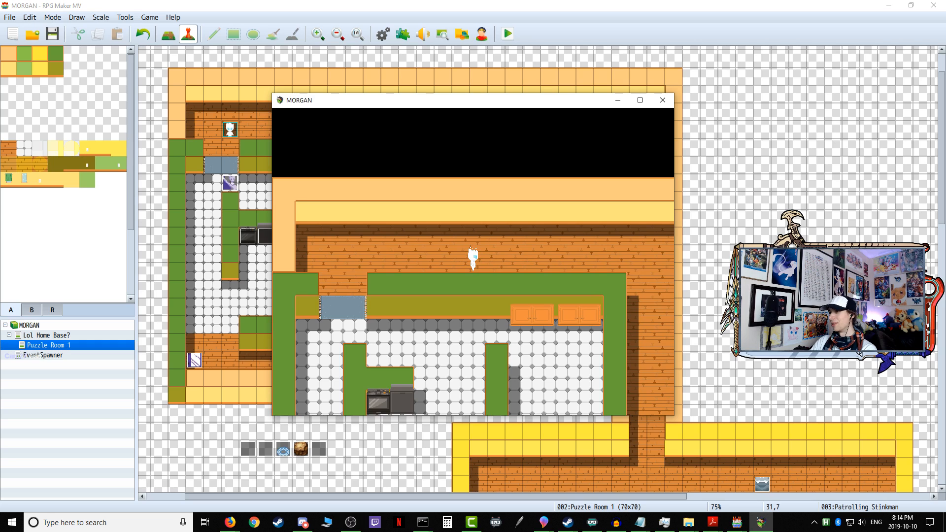
{"action": "key", "text": "Up"}
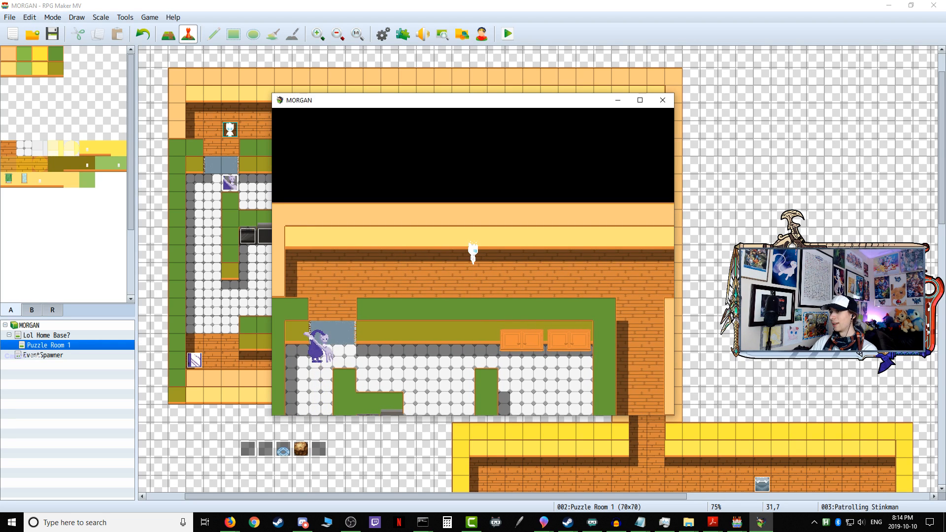
{"action": "key", "text": "Right"}
{"action": "key", "text": "Down"}
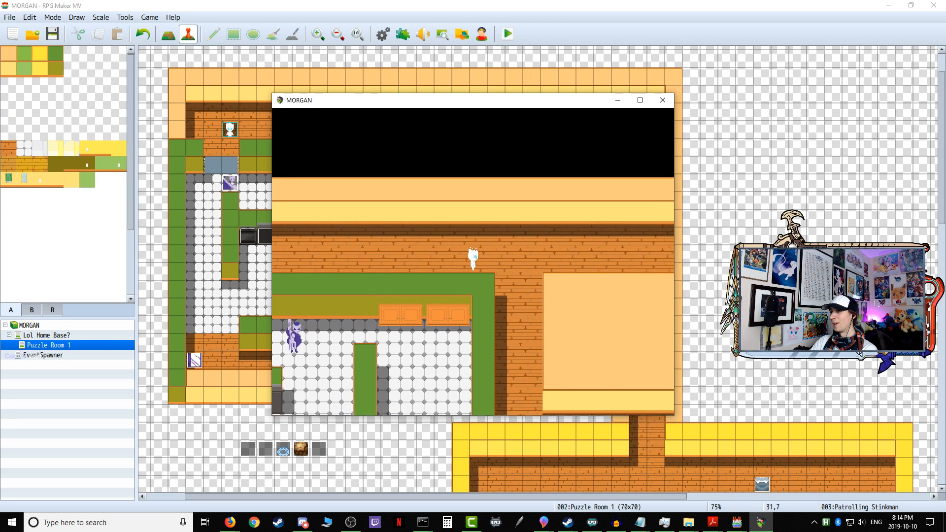
Step: Test Patrolling Stinkman's detection by hiding in the side passage and following him along the corridor, and end the playtest
{"action": "key", "text": "Right"}
{"action": "key", "text": "Down"}
{"action": "key", "text": "Left"}
{"action": "key", "text": "Up"}
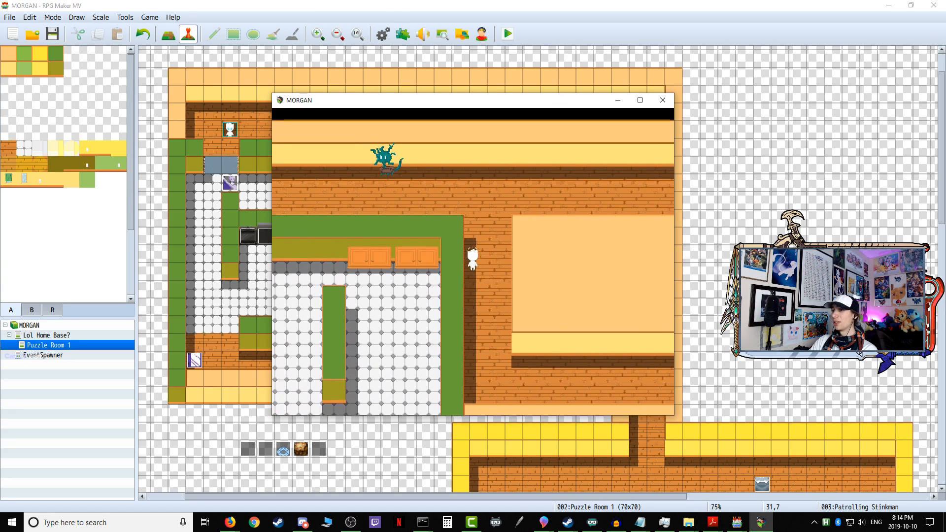
{"action": "key", "text": "Up"}
{"action": "key", "text": "Left"}
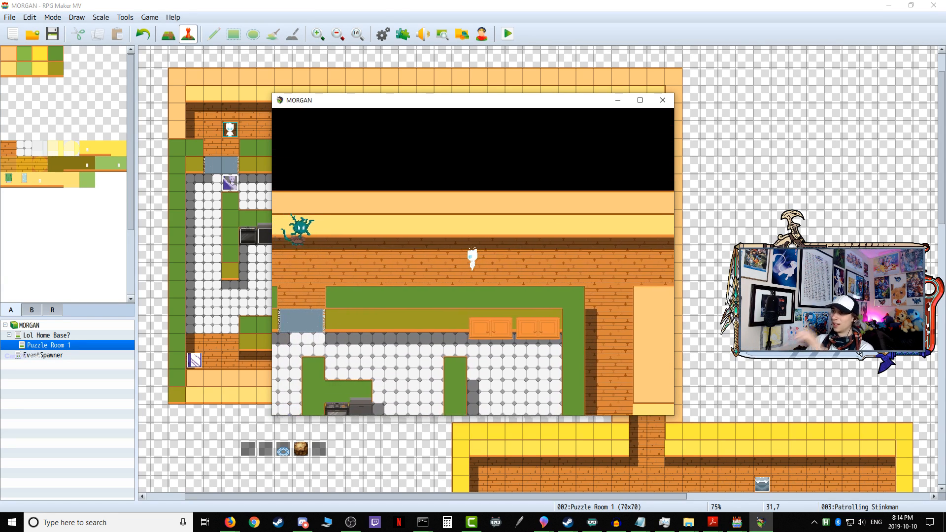
{"action": "key", "text": "Right"}
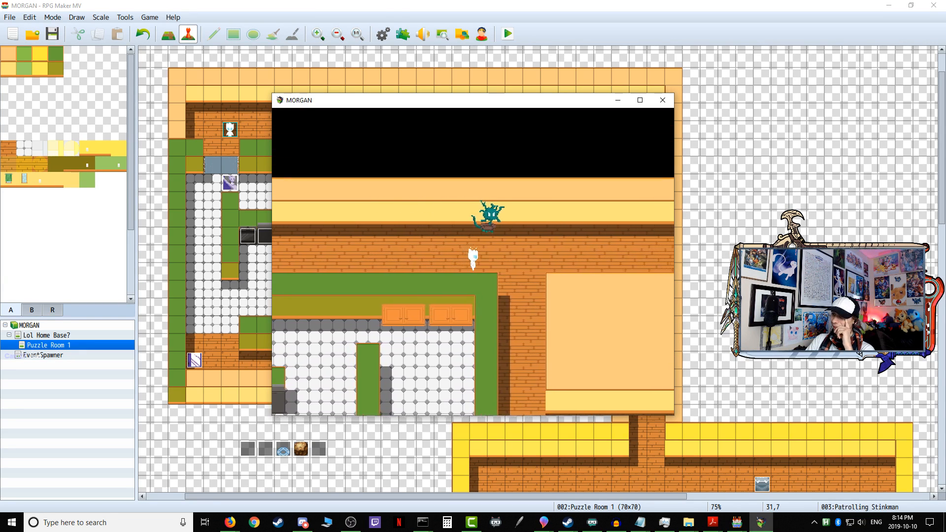
{"action": "key", "text": "Right"}
{"action": "key", "text": "Up"}
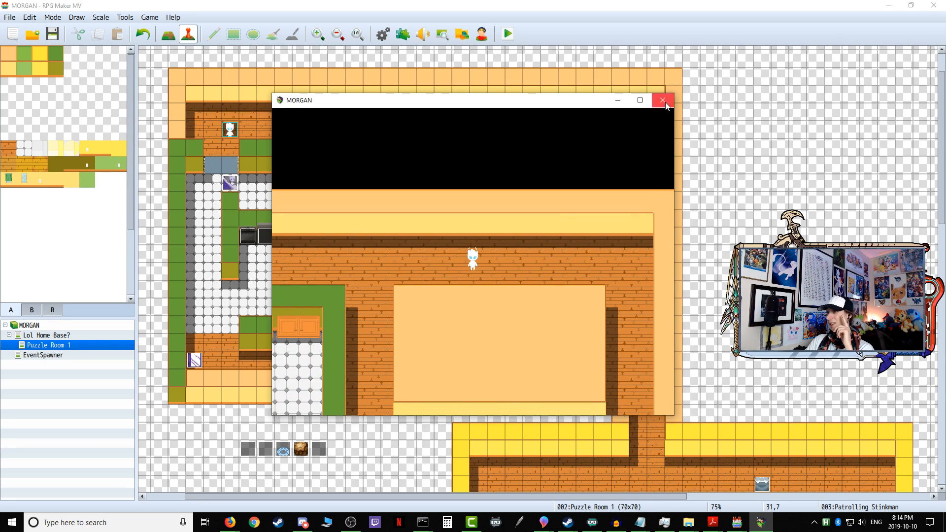
{"action": "left_click", "coordinate": [663, 100]}
Step: Playtest again, turning back west ahead of Patrolling Stinkman and moving up and down in his path, and close the game
{"action": "left_click", "coordinate": [508, 34]}
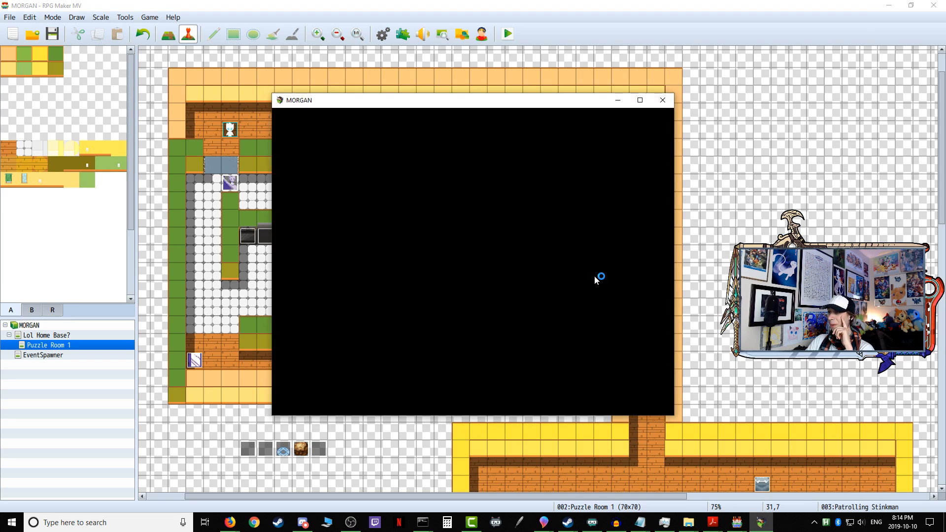
{"action": "key", "text": "Right"}
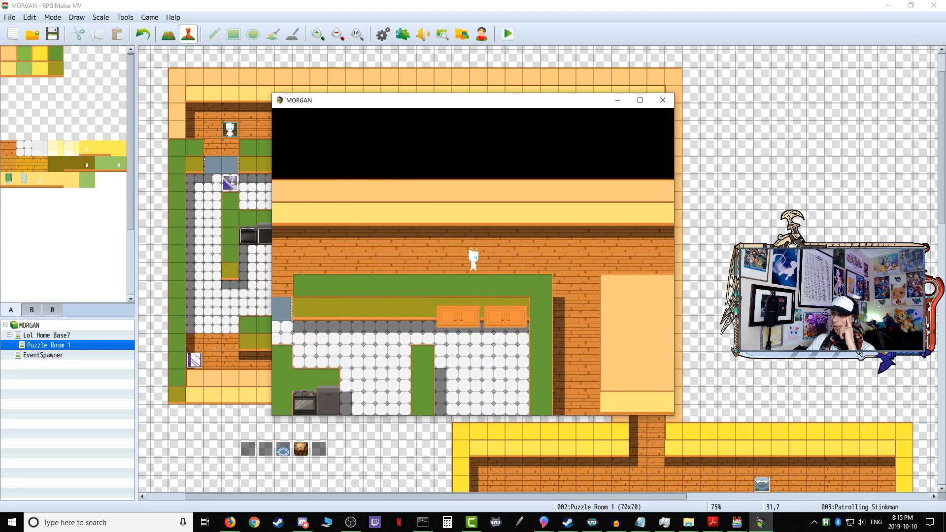
{"action": "key", "text": "Left"}
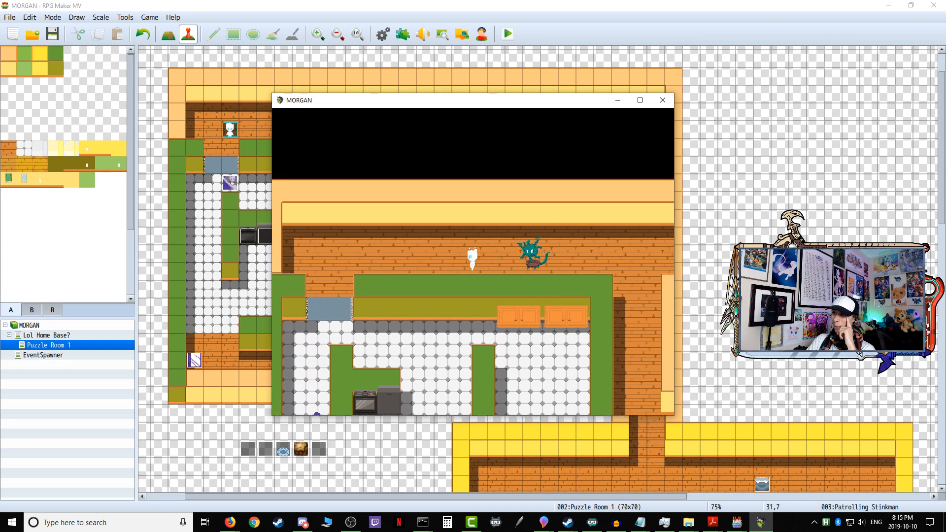
{"action": "key", "text": "Up"}
{"action": "key", "text": "Down"}
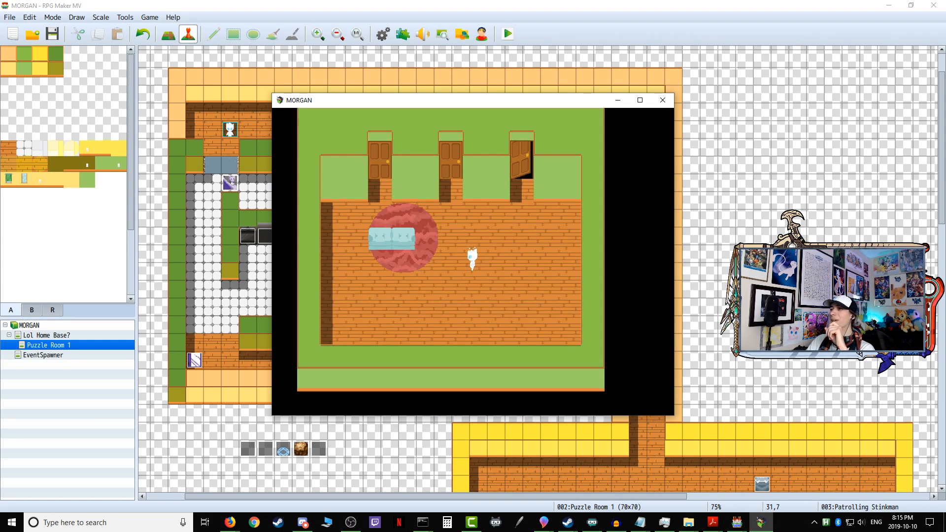
{"action": "left_click", "coordinate": [663, 100]}
Step: Playtest from the doorway area around to the far east passage below Patrolling Stinkman, and close the game
{"action": "left_click", "coordinate": [508, 34]}
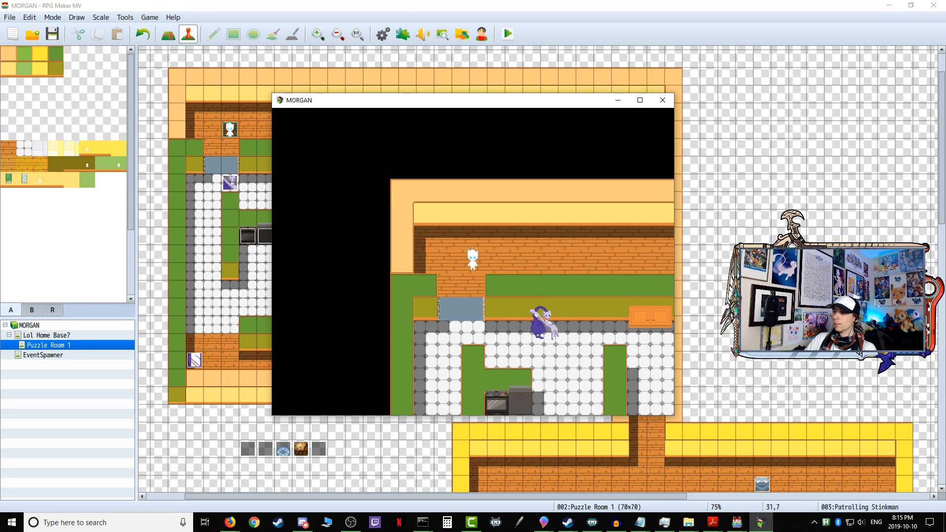
{"action": "key", "text": "Down"}
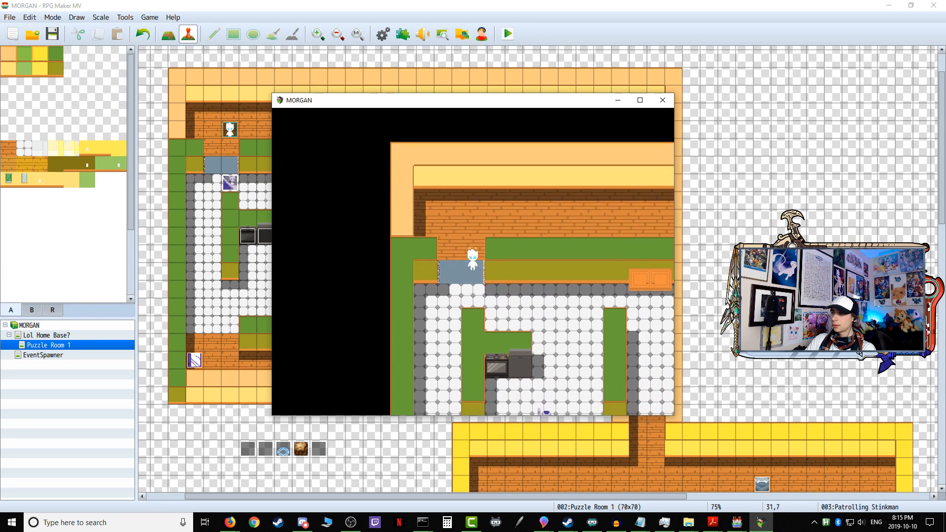
{"action": "key", "text": "Right"}
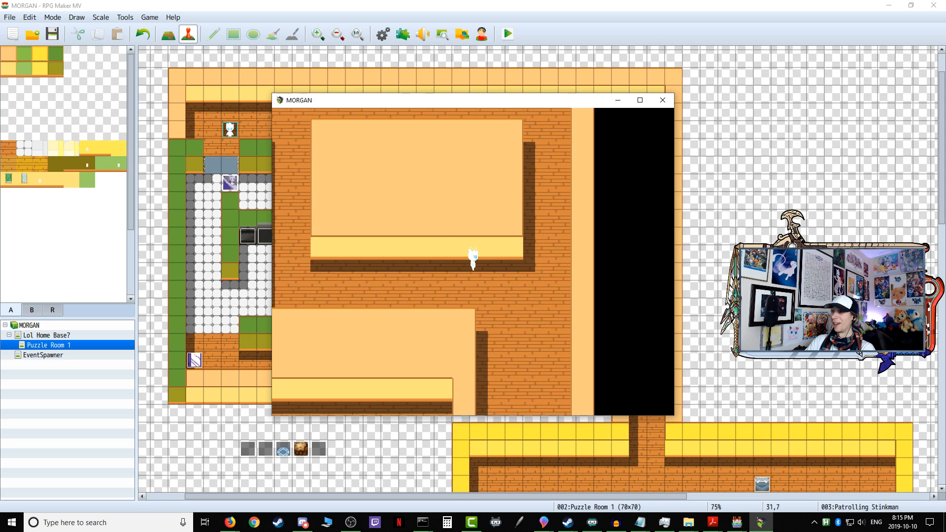
{"action": "left_click", "coordinate": [656, 102]}
Step: Playtest once more, letting Patrolling Stinkman pass and trailing him along the upper corridor to its east end, and close the game
{"action": "left_click", "coordinate": [507, 34]}
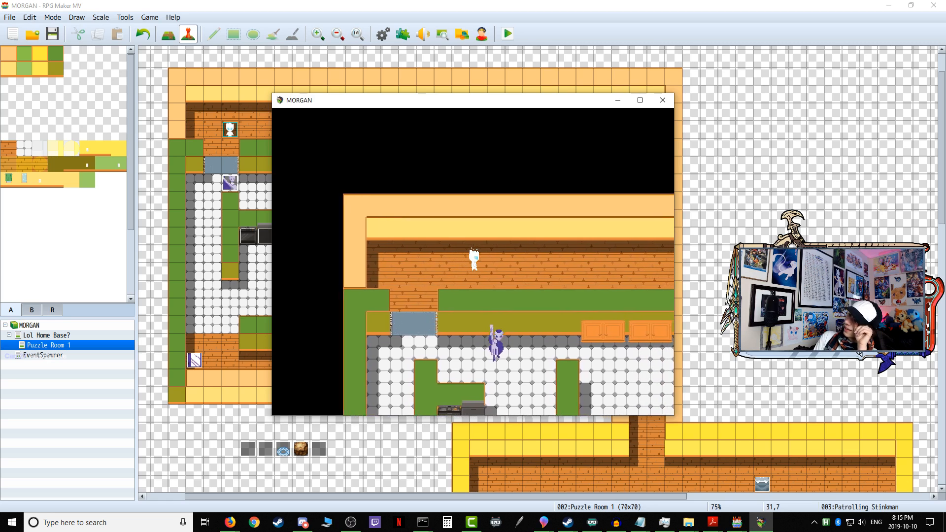
{"action": "key", "text": "Right"}
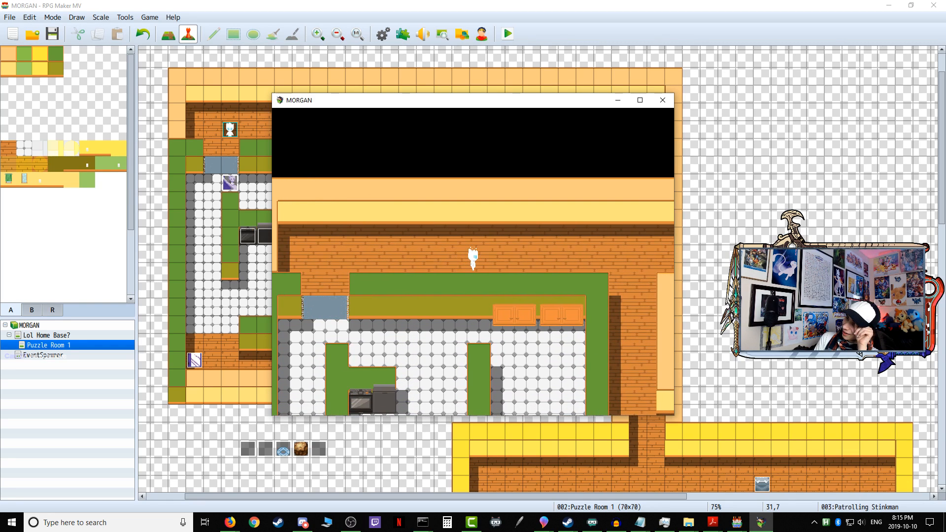
{"action": "key", "text": "Right"}
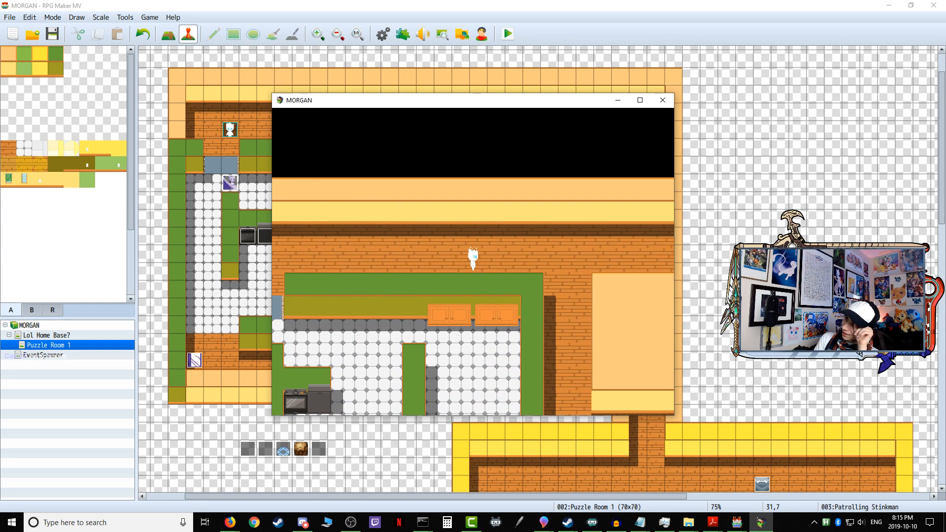
{"action": "key", "text": "Left"}
{"action": "key", "text": "Up"}
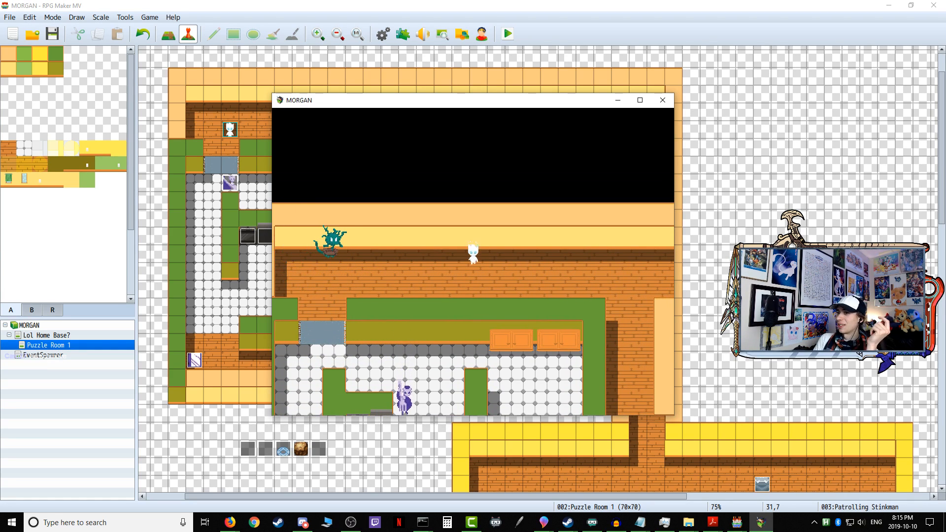
{"action": "key", "text": "Down"}
{"action": "key", "text": "Right"}
{"action": "key", "text": "Right"}
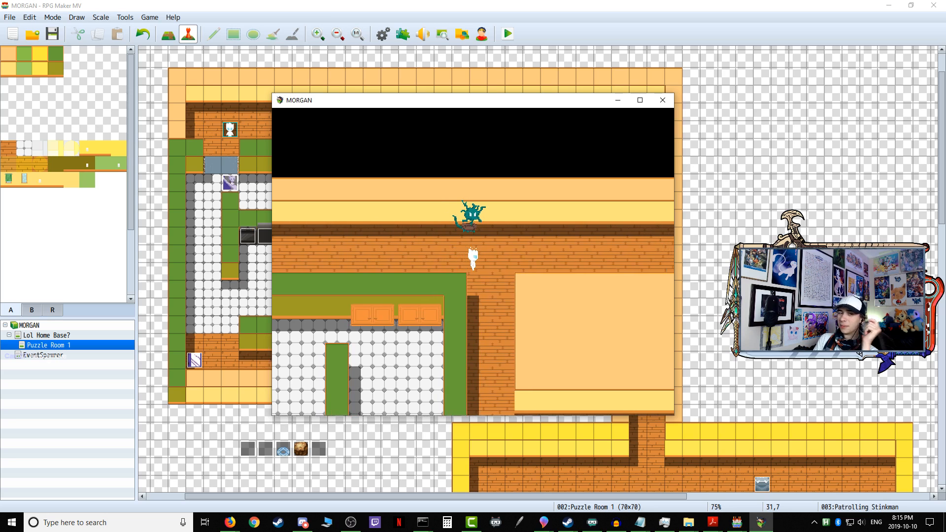
{"action": "key", "text": "Right"}
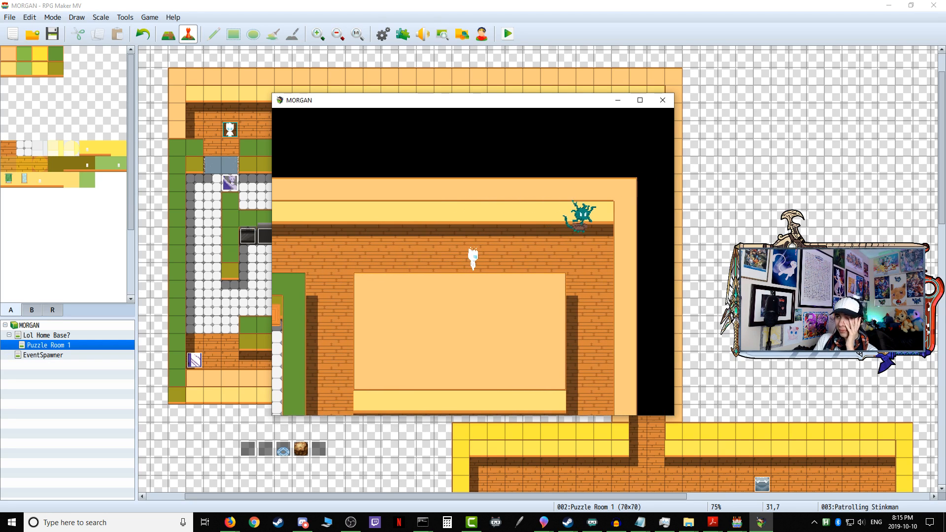
{"action": "key", "text": "Left"}
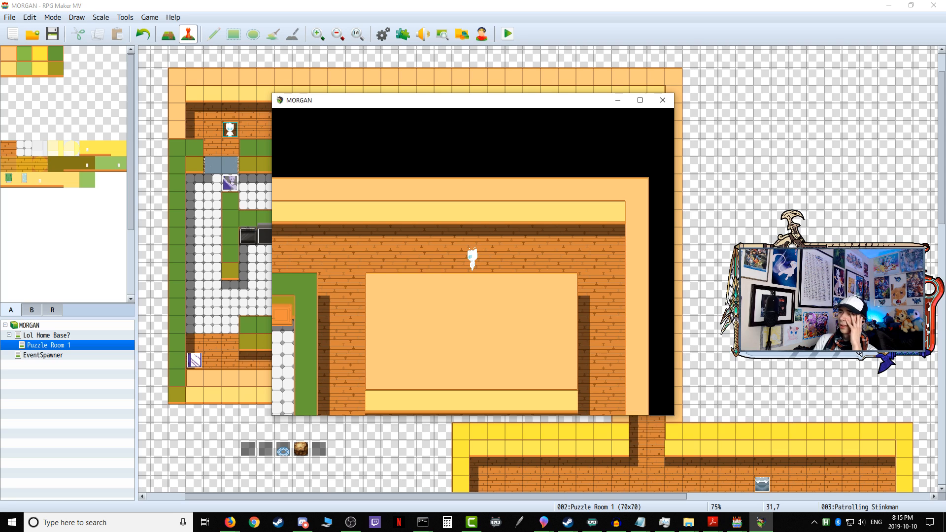
{"action": "left_click", "coordinate": [663, 100]}
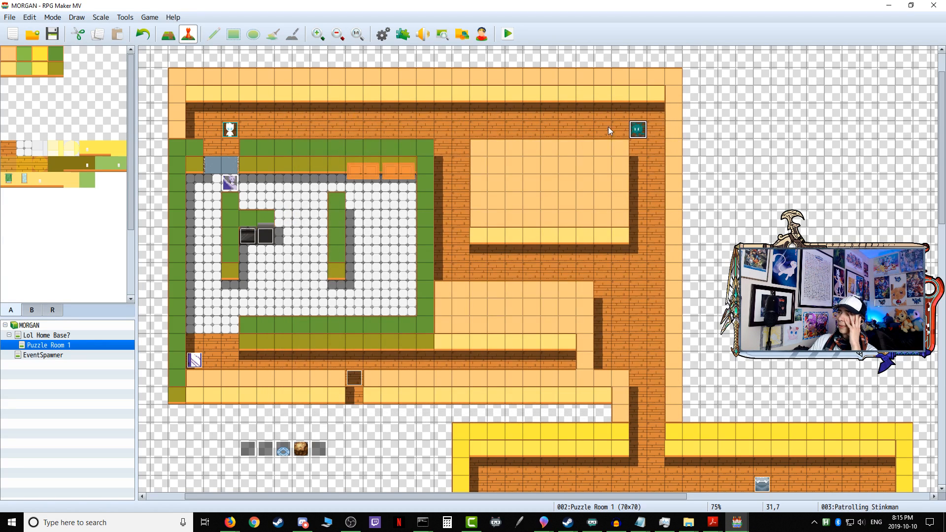
Step: Open the Patrolling Stinkman event and examine the nested conditions of its facing-left detection branch
{"action": "double_click", "coordinate": [637, 130]}
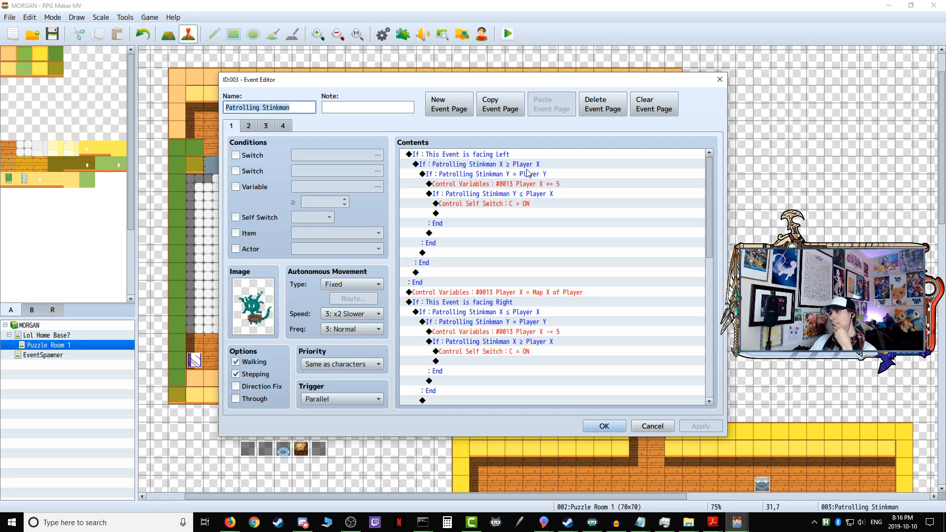
{"action": "left_click", "coordinate": [507, 157]}
{"action": "left_click", "coordinate": [515, 166]}
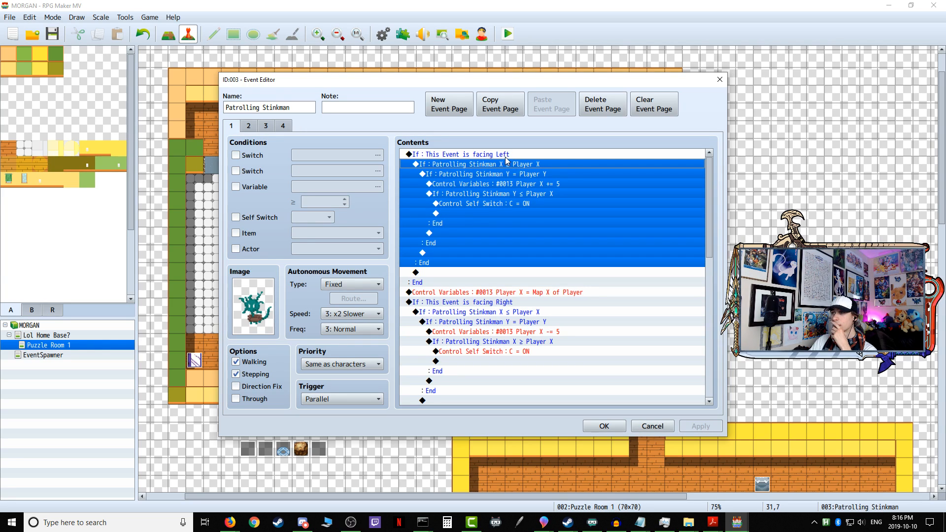
{"action": "left_click", "coordinate": [505, 156]}
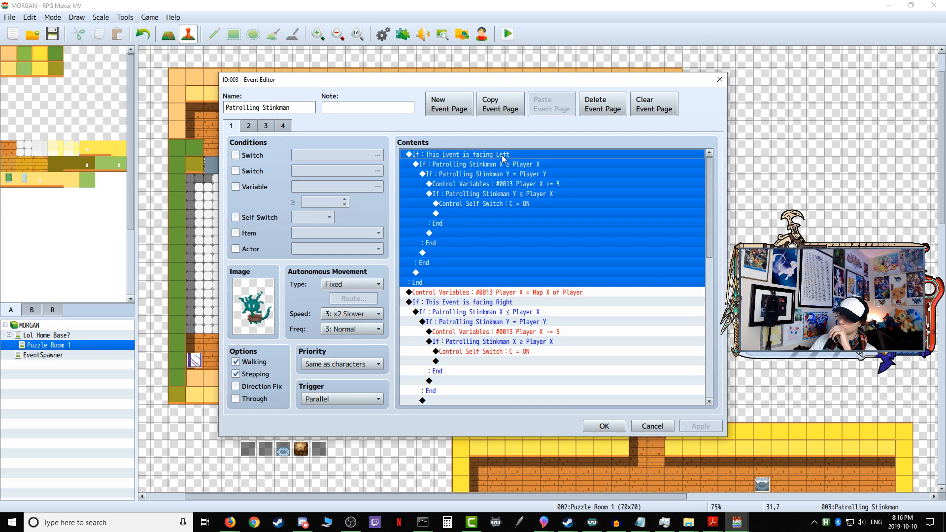
{"action": "left_click", "coordinate": [528, 164]}
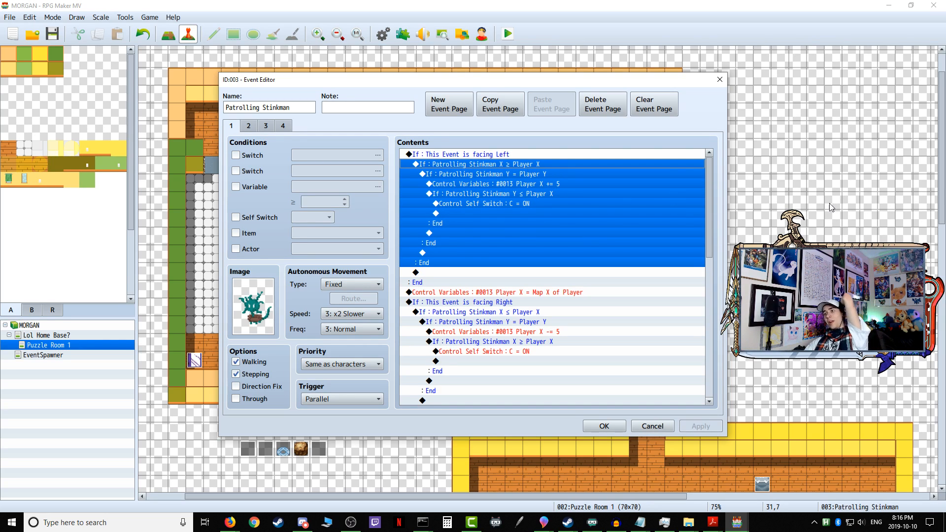
{"action": "left_click", "coordinate": [519, 174]}
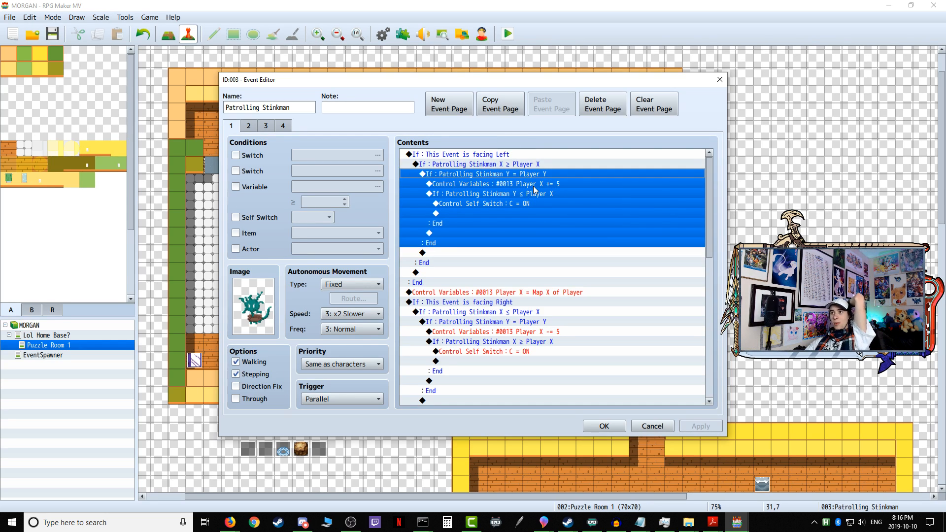
{"action": "left_click", "coordinate": [533, 185]}
Step: Change the innermost condition of the facing-left branch to check variable 0021 Patrolling Stinkman X ≤ Player X
{"action": "left_click", "coordinate": [530, 194]}
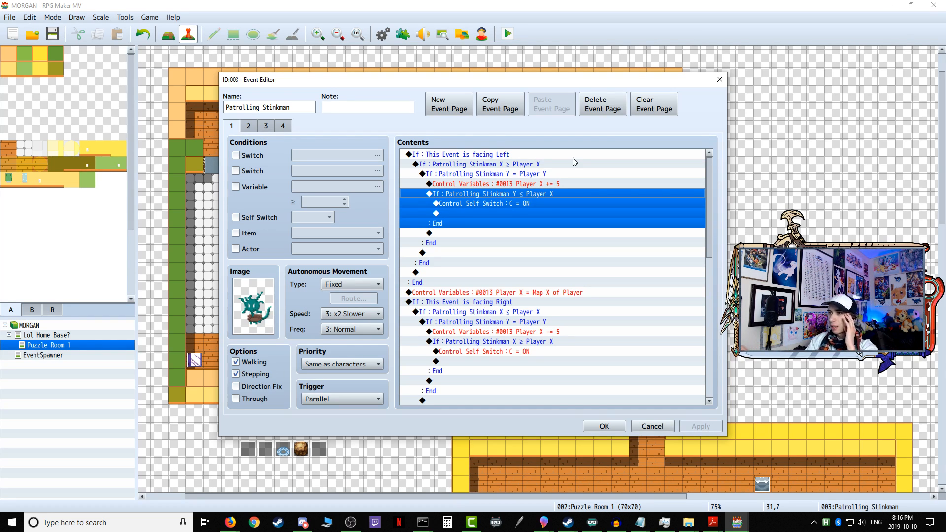
{"action": "right_click", "coordinate": [511, 196]}
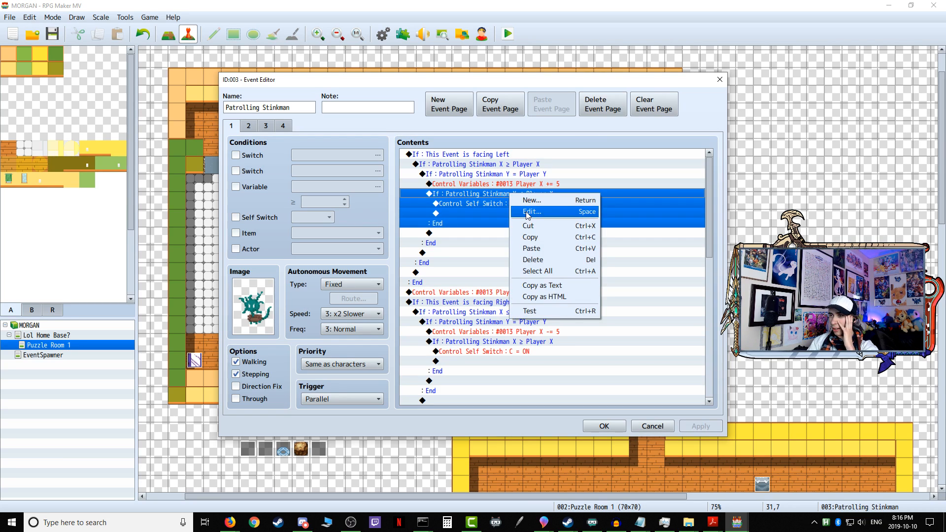
{"action": "left_click", "coordinate": [527, 212]}
{"action": "left_click", "coordinate": [547, 227]}
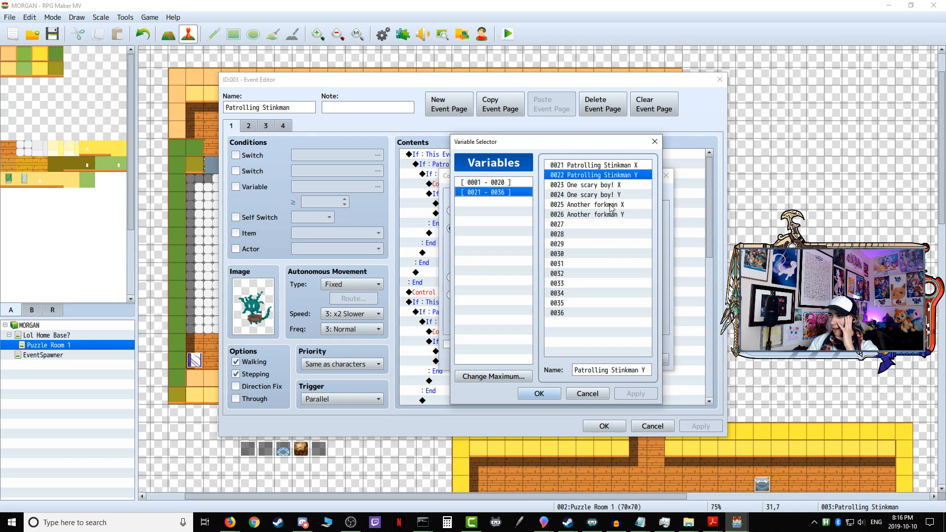
{"action": "left_click", "coordinate": [635, 166]}
{"action": "left_click", "coordinate": [539, 394]}
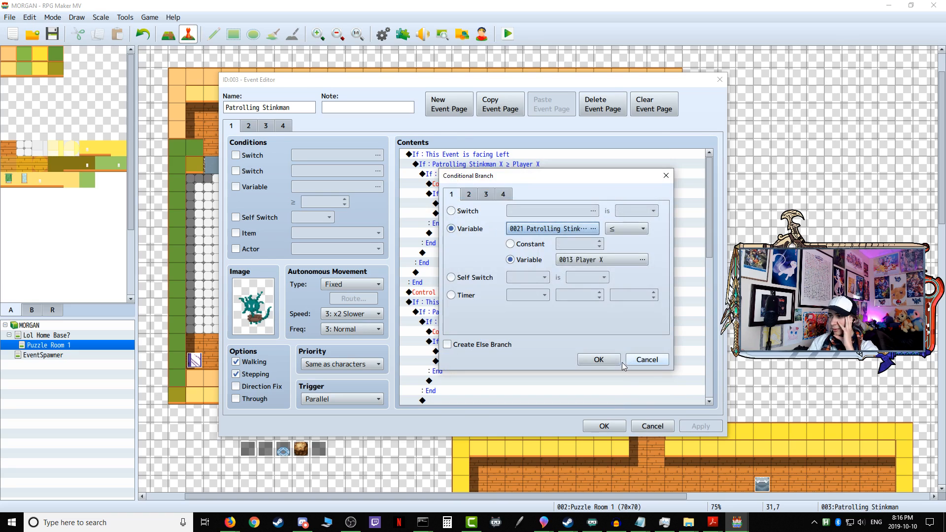
{"action": "left_click", "coordinate": [623, 364]}
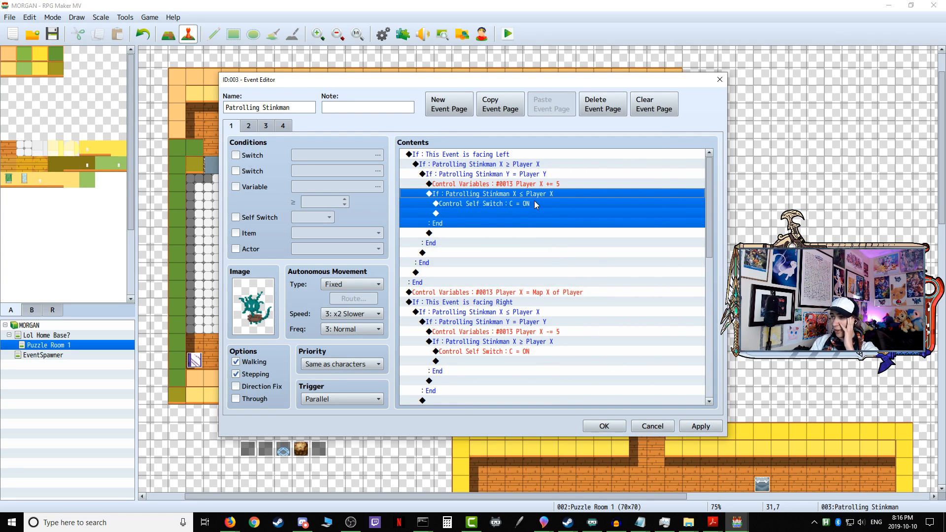
Step: Review the facing-right, facing-down and facing-up detection branches and accept the changes to the event
{"action": "scroll", "coordinate": [531, 248], "scroll_direction": "down", "scroll_amount": 1}
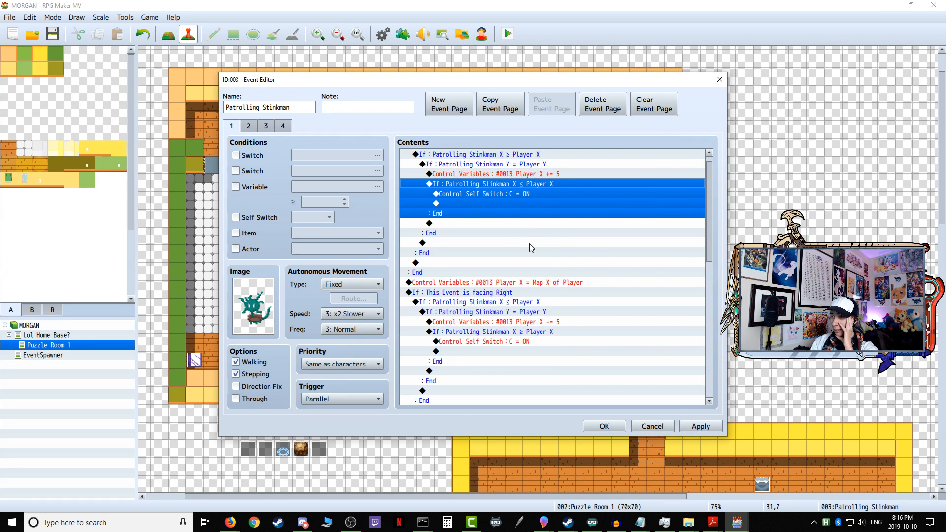
{"action": "scroll", "coordinate": [529, 243], "scroll_direction": "down", "scroll_amount": 2}
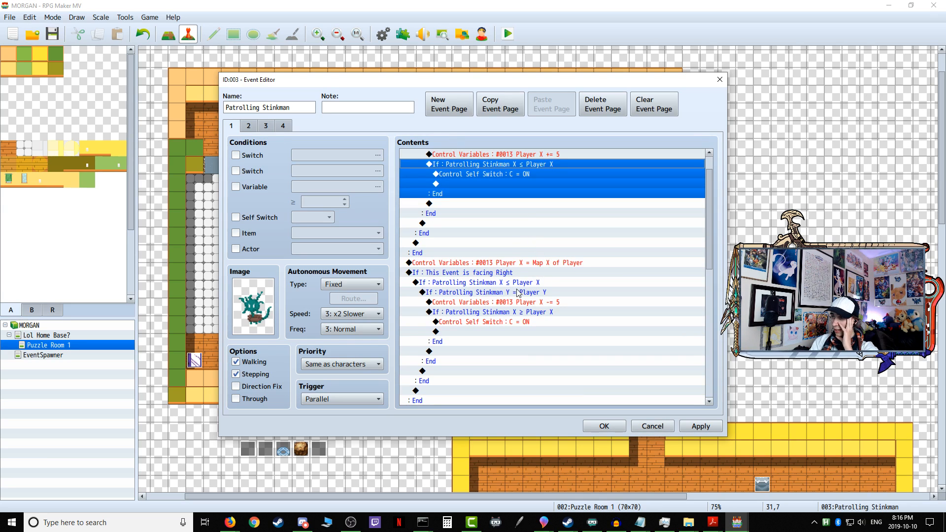
{"action": "scroll", "coordinate": [523, 276], "scroll_direction": "down", "scroll_amount": 6}
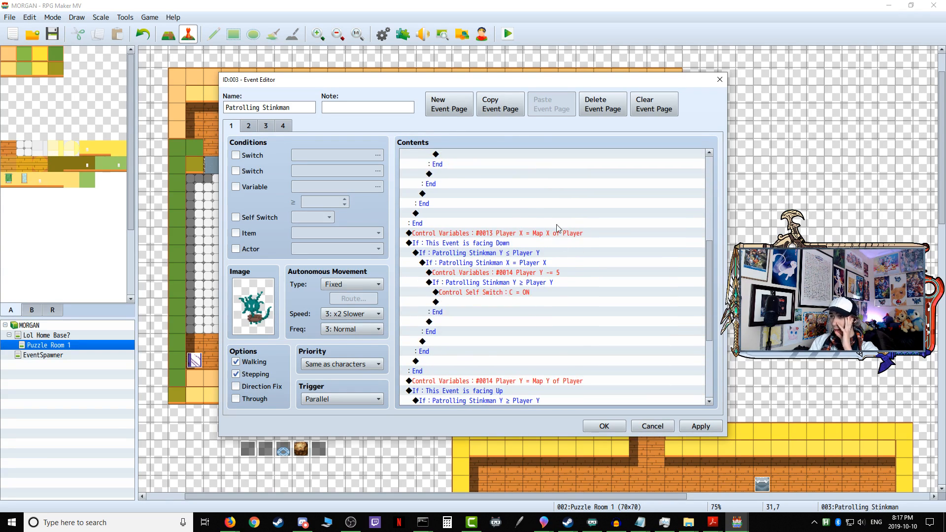
{"action": "scroll", "coordinate": [512, 295], "scroll_direction": "down", "scroll_amount": 3}
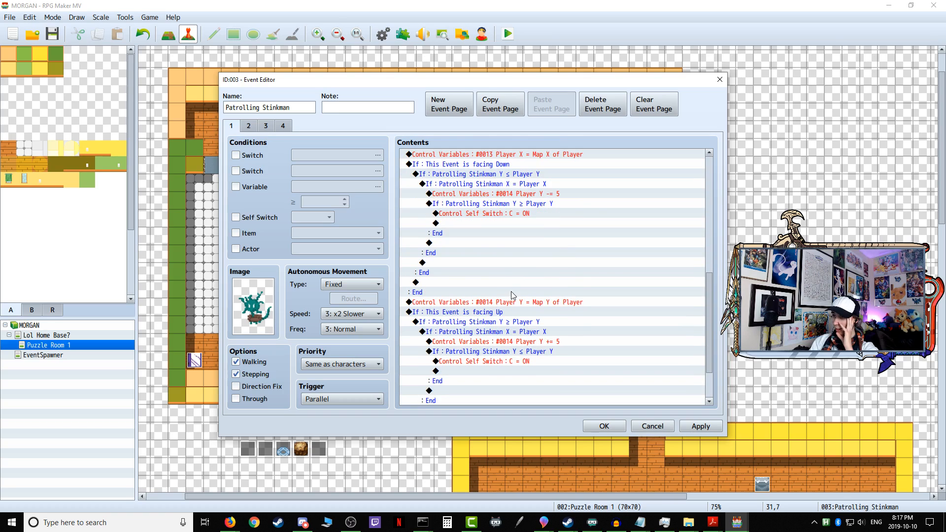
{"action": "left_click", "coordinate": [605, 426]}
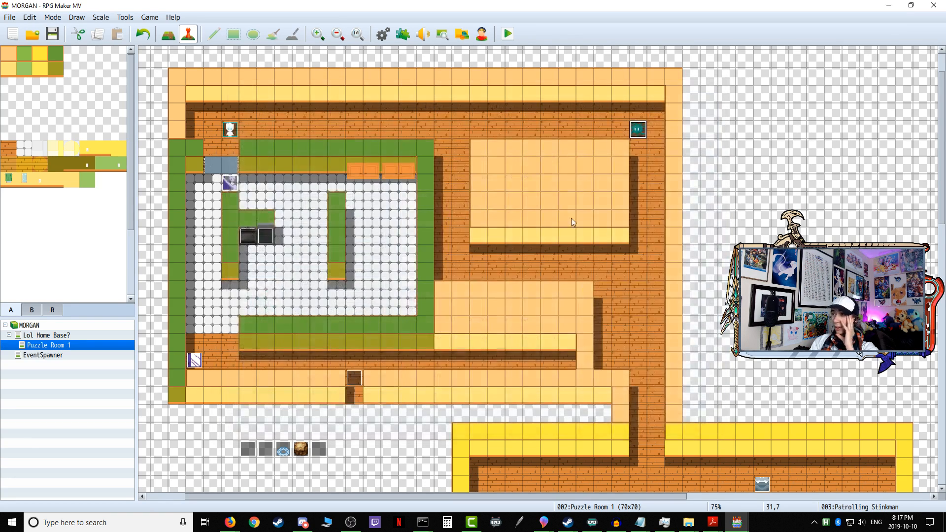
Step: Playtest by walking east along the upper corridor into Patrolling Stinkman's view, retreating west, and close the game
{"action": "left_click", "coordinate": [508, 34]}
{"action": "left_click", "coordinate": [431, 275]}
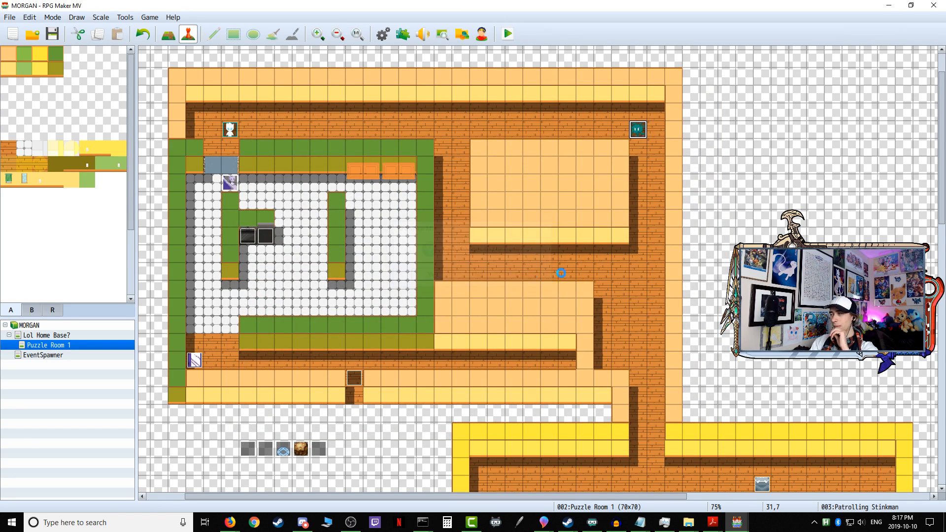
{"action": "key", "text": "Right"}
{"action": "key", "text": "Right"}
{"action": "key", "text": "Right"}
{"action": "key", "text": "Right"}
{"action": "key", "text": "Up"}
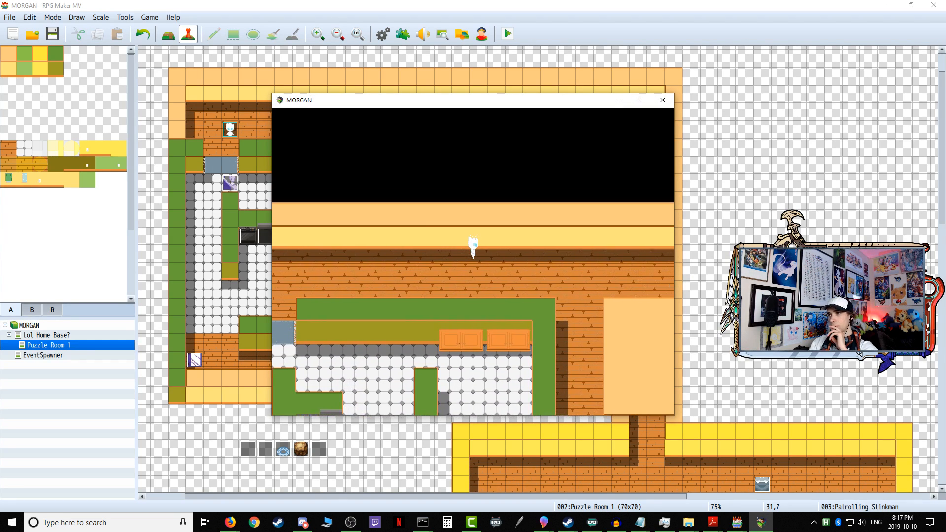
{"action": "key", "text": "Right"}
{"action": "key", "text": "Right"}
{"action": "key", "text": "Right"}
{"action": "key", "text": "Down"}
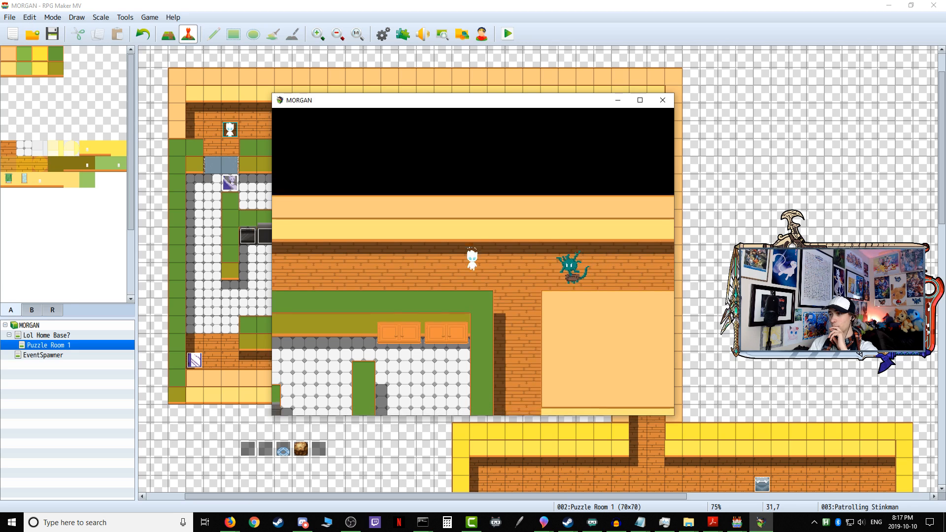
{"action": "key", "text": "Left"}
{"action": "key", "text": "Left"}
{"action": "key", "text": "Left"}
{"action": "key", "text": "Left"}
{"action": "key", "text": "Up"}
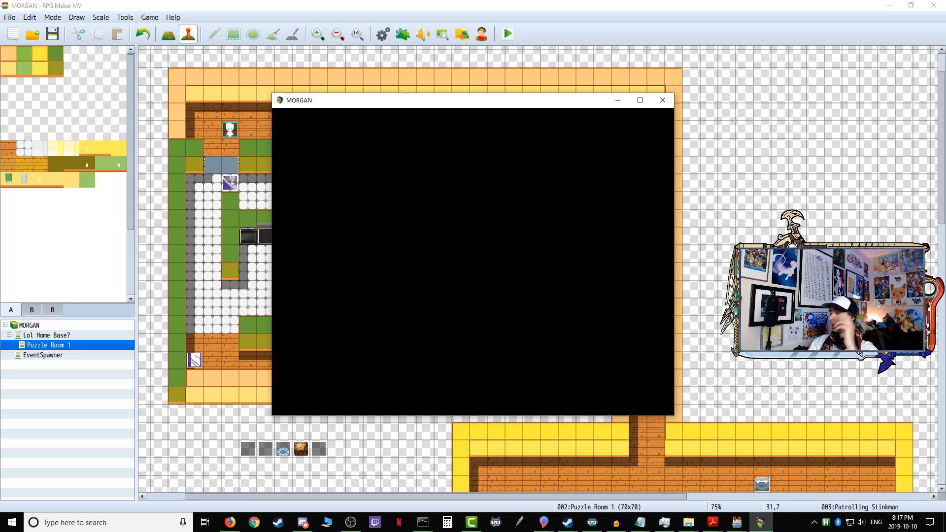
{"action": "left_click", "coordinate": [663, 100]}
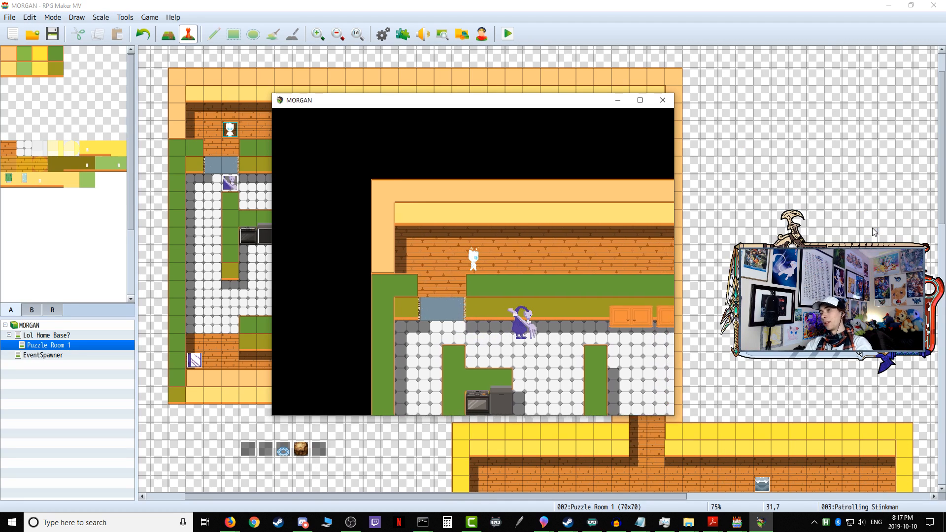
Step: Playtest again, slipping past Patrolling Stinkman along the upper wall and continuing to the corridor's east end
{"action": "key", "text": "Up"}
{"action": "key", "text": "Right"}
{"action": "key", "text": "Right"}
{"action": "key", "text": "Right"}
{"action": "key", "text": "Right"}
{"action": "key", "text": "Right"}
{"action": "key", "text": "Right"}
{"action": "key", "text": "Right"}
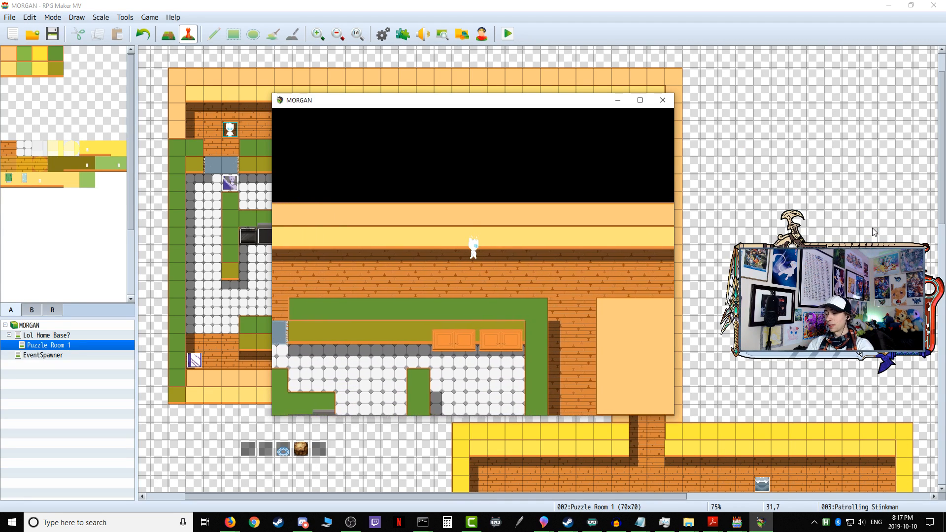
{"action": "key", "text": "Right"}
{"action": "key", "text": "Right"}
{"action": "key", "text": "Right"}
{"action": "key", "text": "Right"}
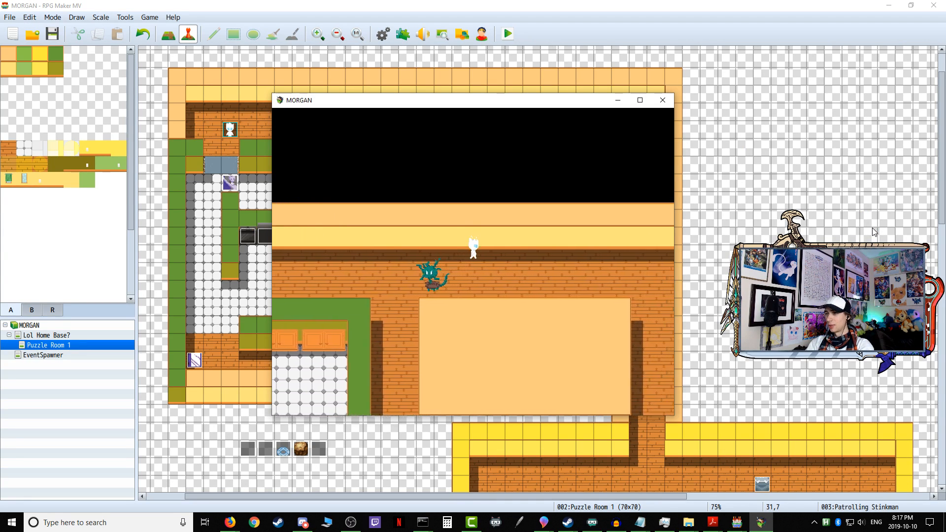
{"action": "key", "text": "Down"}
{"action": "key", "text": "Right"}
{"action": "key", "text": "Right"}
{"action": "key", "text": "Right"}
{"action": "key", "text": "Right"}
{"action": "key", "text": "Right"}
{"action": "key", "text": "Right"}
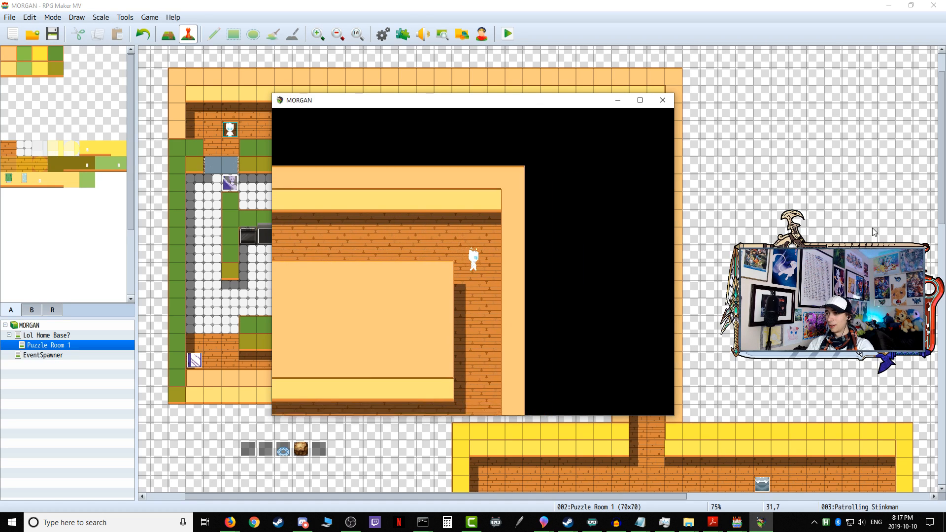
Step: Test detection from the east passage by stepping west into the middle corridor and retreating, and close the game
{"action": "key", "text": "Down"}
{"action": "key", "text": "Down"}
{"action": "key", "text": "Down"}
{"action": "key", "text": "Down"}
{"action": "key", "text": "Down"}
{"action": "key", "text": "Down"}
{"action": "key", "text": "Left"}
{"action": "key", "text": "Left"}
{"action": "key", "text": "Left"}
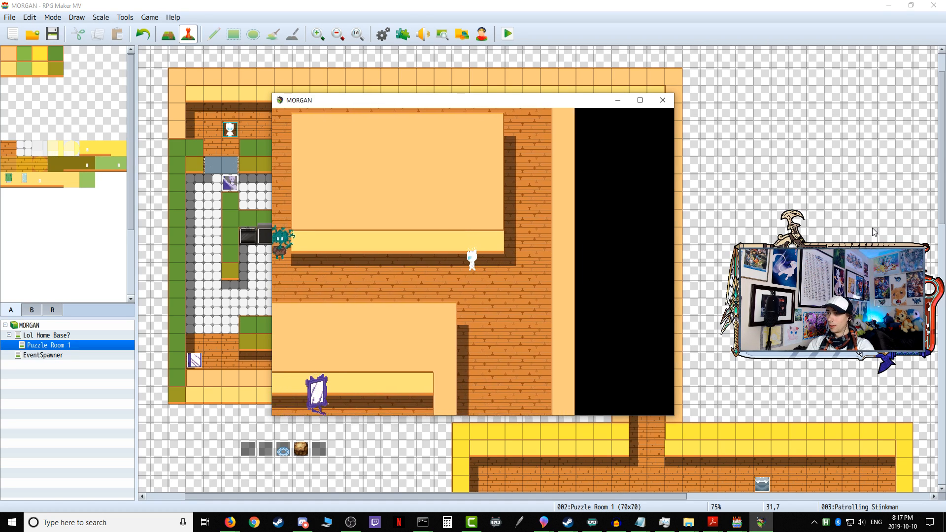
{"action": "key", "text": "Right"}
{"action": "key", "text": "Right"}
{"action": "key", "text": "Right"}
{"action": "key", "text": "Right"}
{"action": "key", "text": "Down"}
{"action": "key", "text": "Down"}
{"action": "key", "text": "Down"}
{"action": "key", "text": "Down"}
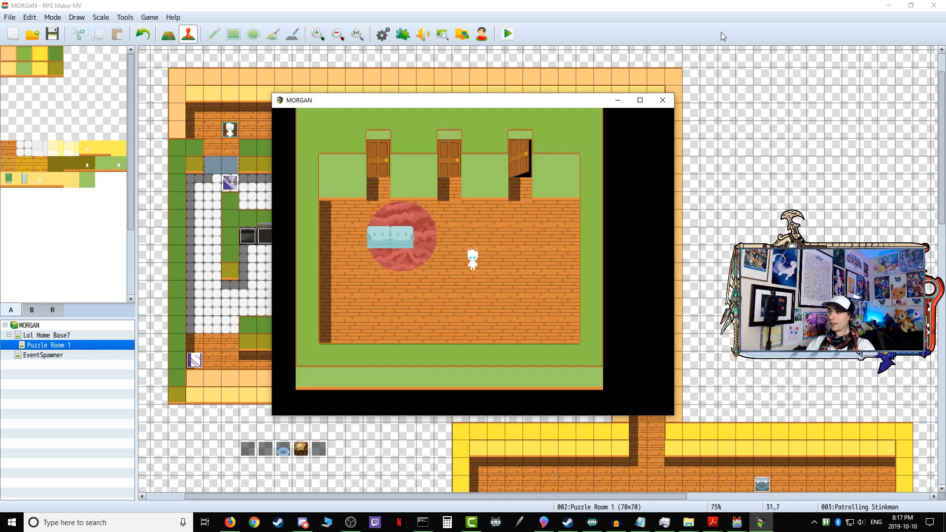
{"action": "left_click", "coordinate": [663, 100]}
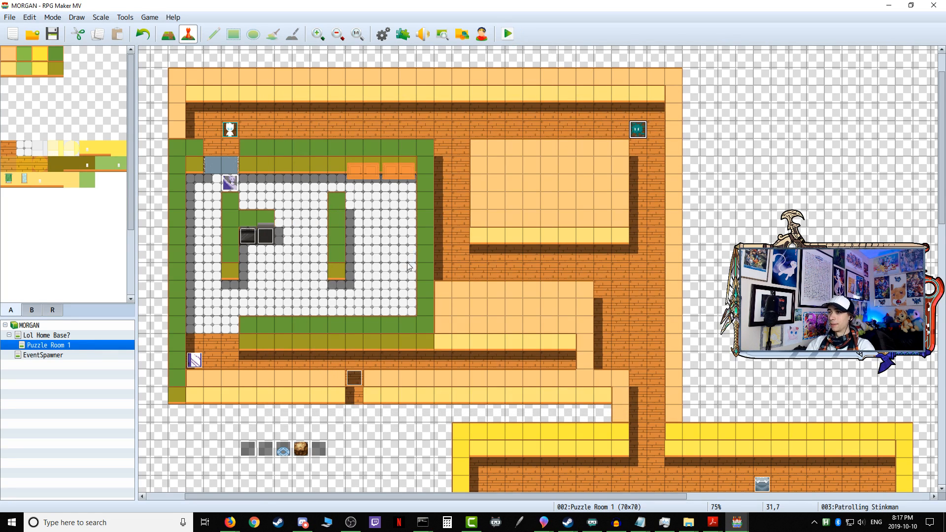
Step: Playtest the head-on approach by walking east in Patrolling Stinkman's row of the upper corridor, and close the game
{"action": "key", "text": "Right"}
{"action": "key", "text": "Right"}
{"action": "key", "text": "Right"}
{"action": "key", "text": "Right"}
{"action": "key", "text": "Right"}
{"action": "key", "text": "Right"}
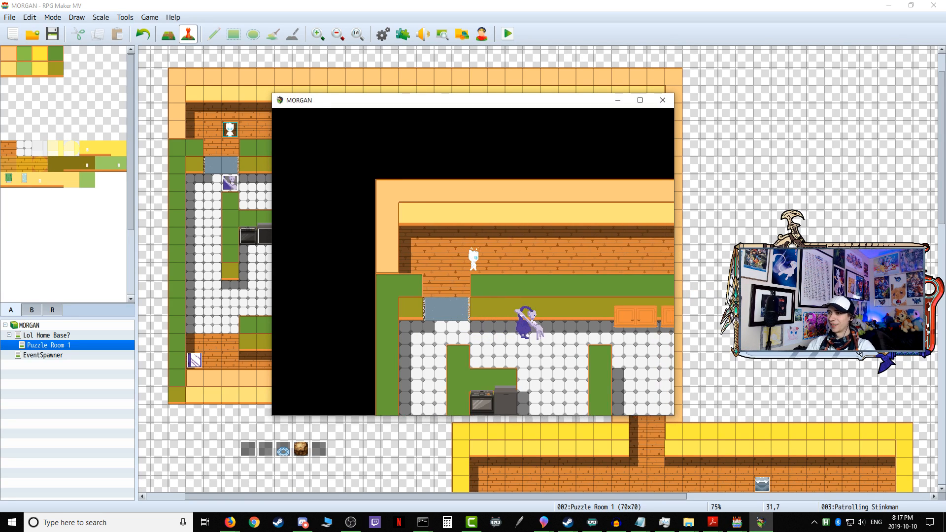
{"action": "key", "text": "Right"}
{"action": "key", "text": "Right"}
{"action": "key", "text": "Right"}
{"action": "key", "text": "Right"}
{"action": "key", "text": "Right"}
{"action": "key", "text": "Right"}
{"action": "key", "text": "Right"}
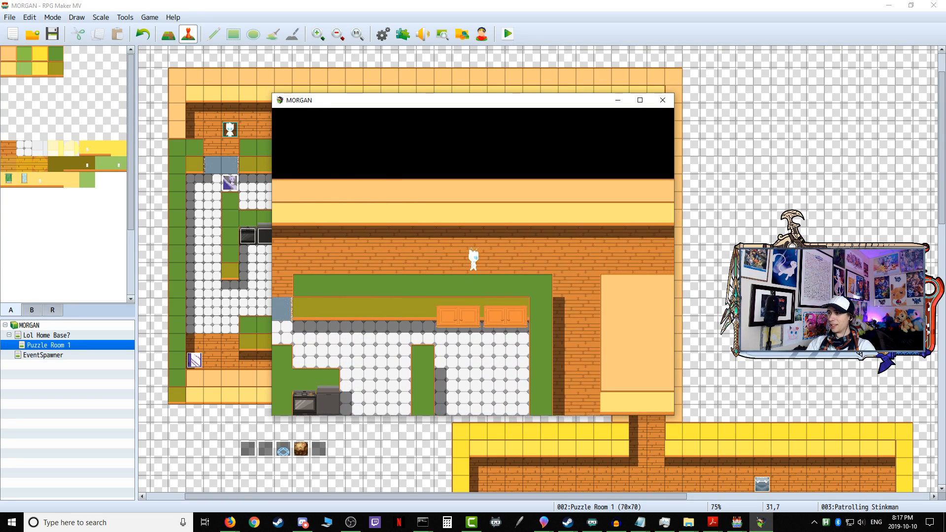
{"action": "key", "text": "Down"}
{"action": "key", "text": "Down"}
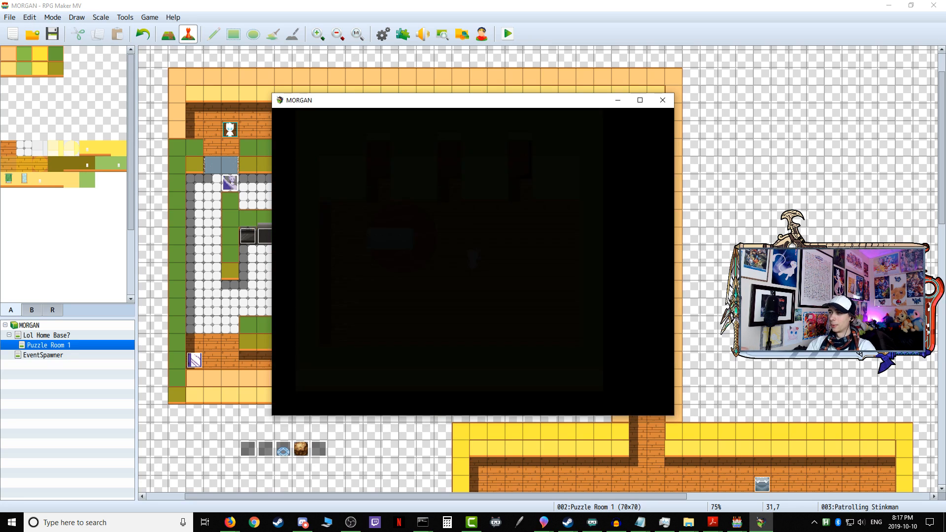
{"action": "left_click", "coordinate": [663, 100]}
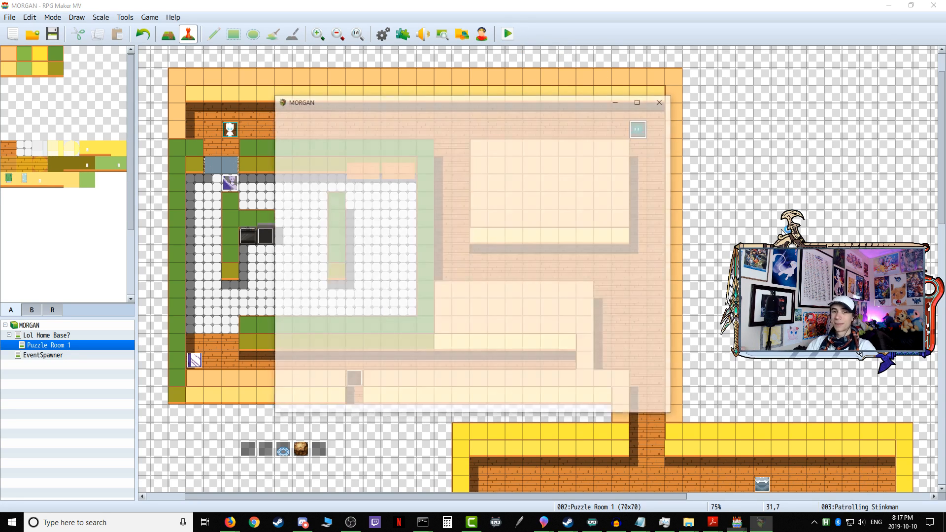
Step: Playtest once more, passing above Patrolling Stinkman along the upper wall and dropping into his row behind him
{"action": "key", "text": "Up"}
{"action": "key", "text": "Right"}
{"action": "key", "text": "Right"}
{"action": "key", "text": "Right"}
{"action": "key", "text": "Right"}
{"action": "key", "text": "Right"}
{"action": "key", "text": "Right"}
{"action": "key", "text": "Right"}
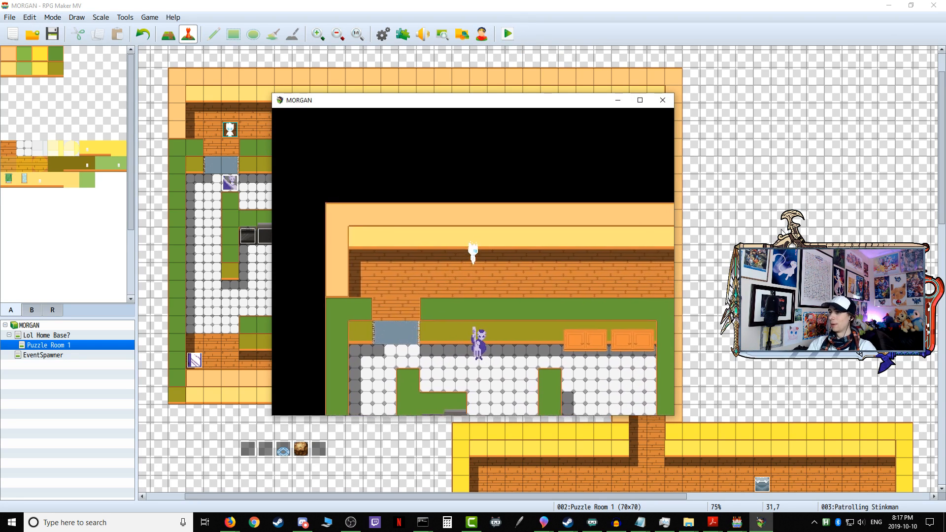
{"action": "key", "text": "Right"}
{"action": "key", "text": "Right"}
{"action": "key", "text": "Right"}
{"action": "key", "text": "Right"}
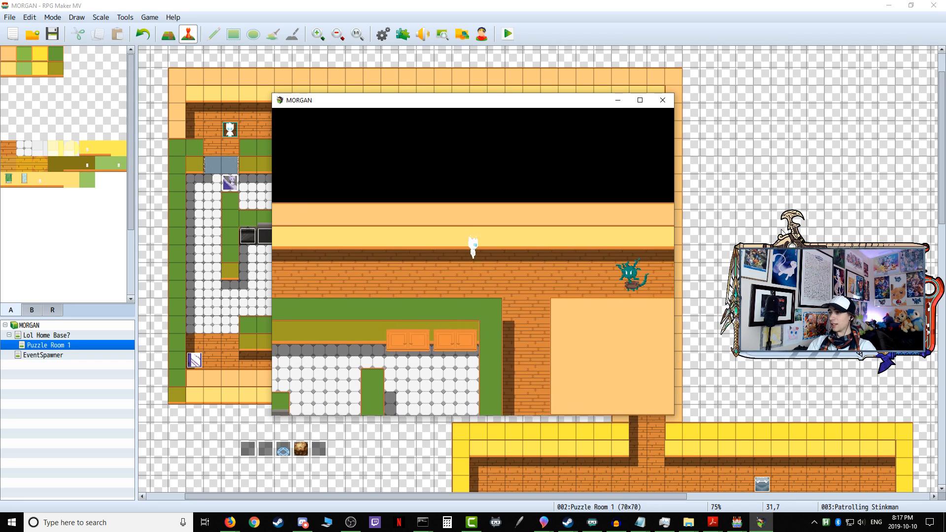
{"action": "key", "text": "Right"}
{"action": "key", "text": "Right"}
{"action": "key", "text": "Right"}
{"action": "key", "text": "Down"}
{"action": "key", "text": "Right"}
{"action": "key", "text": "Right"}
{"action": "key", "text": "Right"}
{"action": "key", "text": "Right"}
{"action": "key", "text": "Right"}
{"action": "key", "text": "Right"}
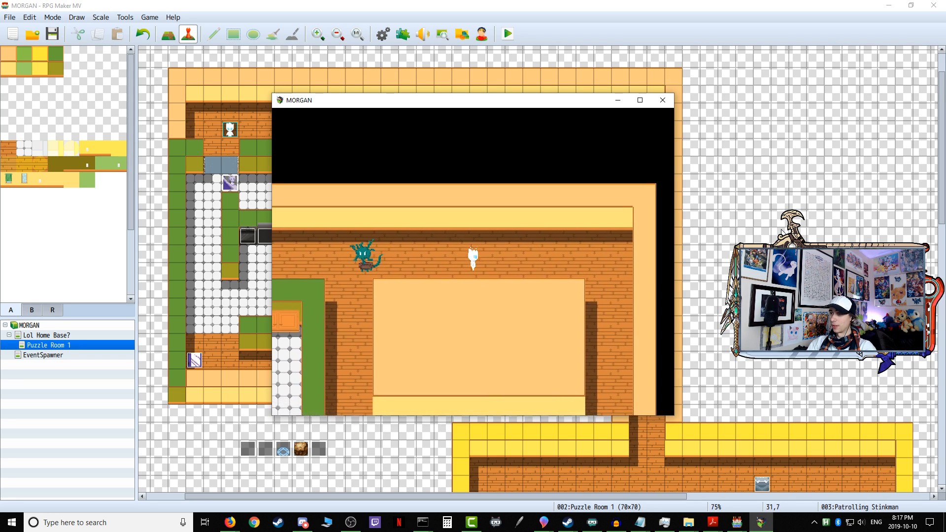
Step: Continue the playtest east along the upper corridor and down the east passage to the middle corridor, ahead of Patrolling Stinkman
{"action": "key", "text": "Right"}
{"action": "key", "text": "Right"}
{"action": "key", "text": "Down"}
{"action": "key", "text": "Down"}
{"action": "key", "text": "Down"}
{"action": "key", "text": "Down"}
{"action": "key", "text": "Down"}
{"action": "key", "text": "Down"}
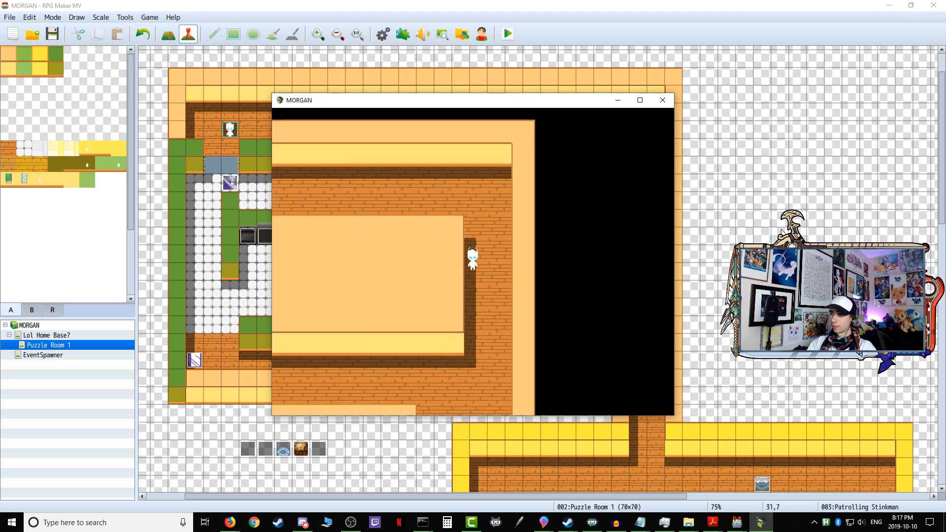
{"action": "key", "text": "Down"}
{"action": "key", "text": "Down"}
{"action": "key", "text": "Left"}
{"action": "key", "text": "Left"}
{"action": "key", "text": "Right"}
{"action": "key", "text": "Right"}
{"action": "key", "text": "Right"}
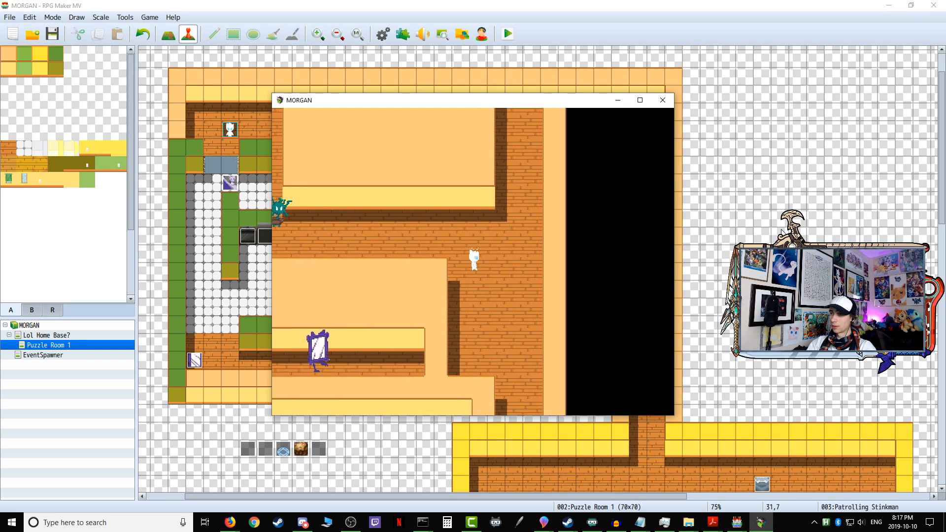
Step: Test detection by retreating up the east passage and staying near its inner wall as Patrolling Stinkman approaches
{"action": "key", "text": "Up"}
{"action": "key", "text": "Up"}
{"action": "key", "text": "Up"}
{"action": "key", "text": "Left"}
{"action": "key", "text": "Left"}
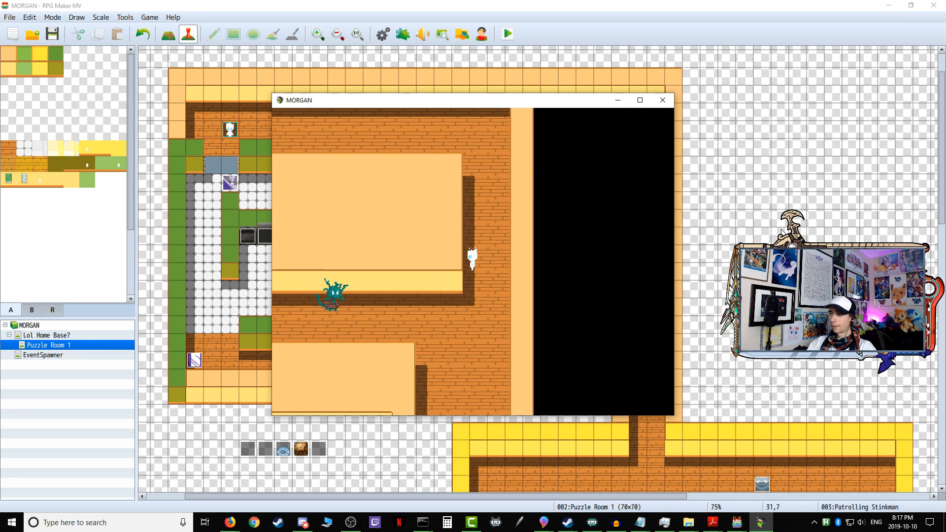
{"action": "key", "text": "Up"}
{"action": "key", "text": "Right"}
{"action": "key", "text": "Left"}
{"action": "key", "text": "Right"}
{"action": "key", "text": "Right"}
{"action": "key", "text": "Right"}
{"action": "key", "text": "Right"}
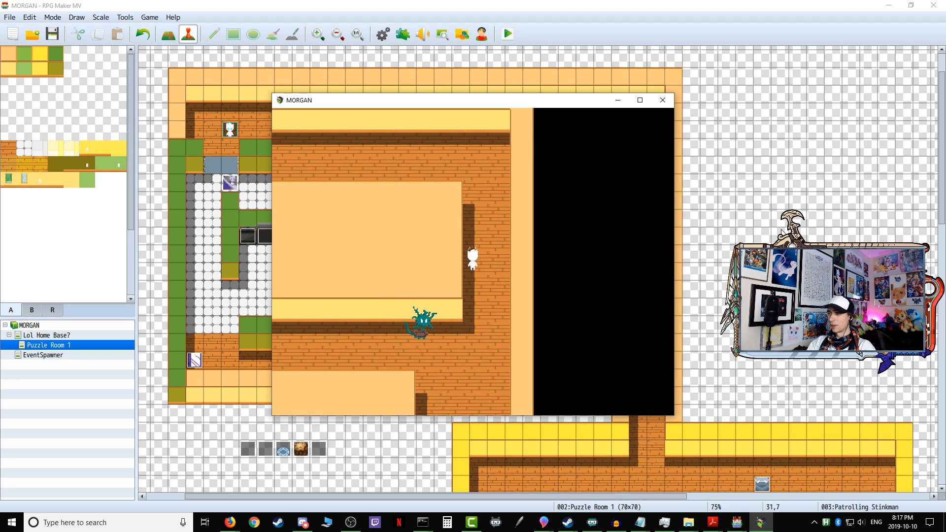
{"action": "key", "text": "Up"}
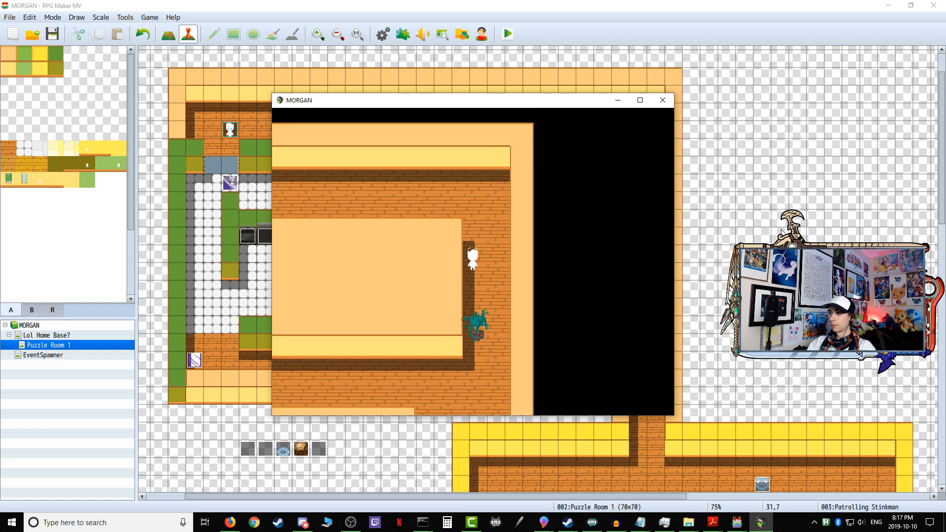
Step: Lead Patrolling Stinkman's patrol west along the upper corridor and down the west passage, and close the game
{"action": "key", "text": "Up"}
{"action": "key", "text": "Up"}
{"action": "key", "text": "Left"}
{"action": "key", "text": "Left"}
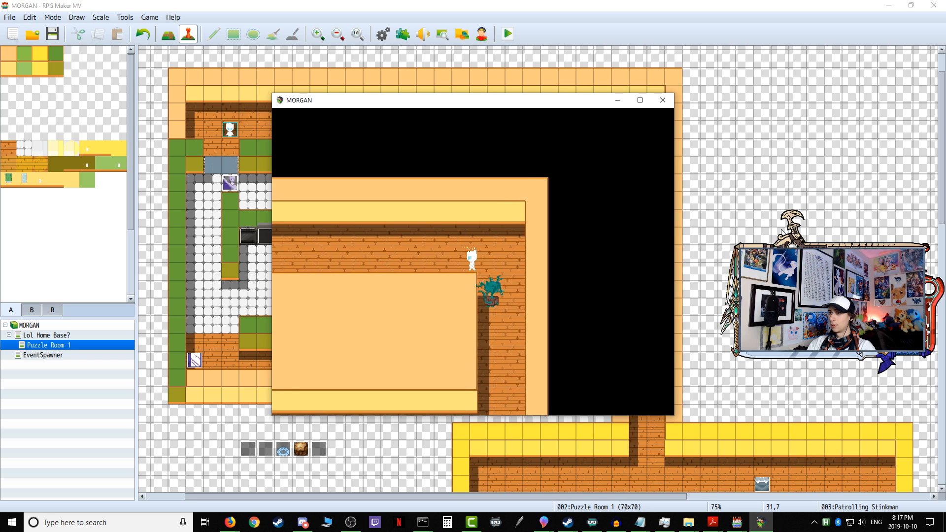
{"action": "key", "text": "Left"}
{"action": "key", "text": "Left"}
{"action": "key", "text": "Left"}
{"action": "key", "text": "Left"}
{"action": "key", "text": "Left"}
{"action": "key", "text": "Left"}
{"action": "key", "text": "Left"}
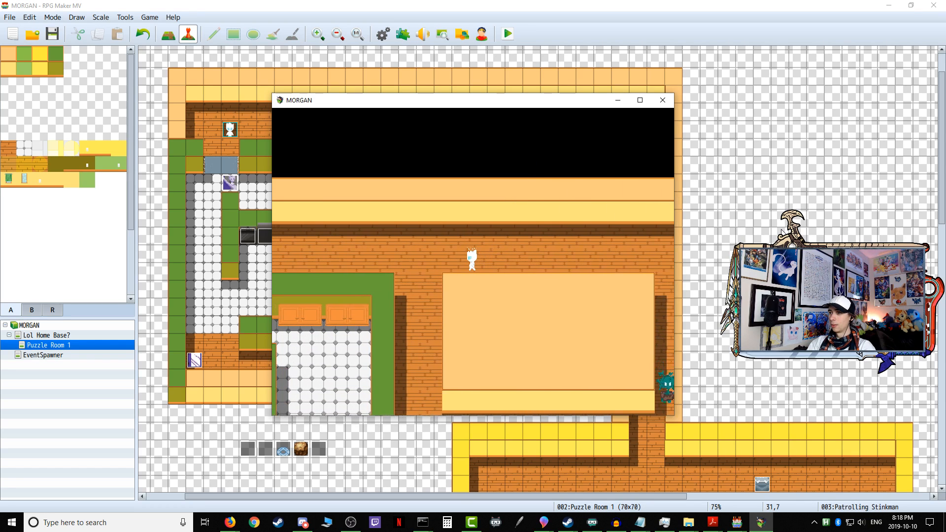
{"action": "key", "text": "Down"}
{"action": "key", "text": "Down"}
{"action": "key", "text": "Down"}
{"action": "key", "text": "Down"}
{"action": "key", "text": "Down"}
{"action": "key", "text": "Down"}
{"action": "key", "text": "Down"}
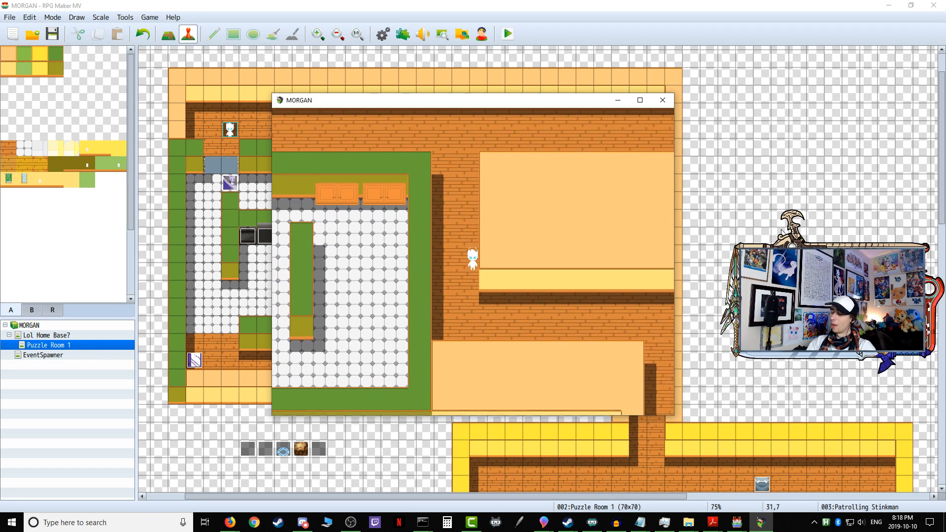
{"action": "left_click", "coordinate": [670, 103]}
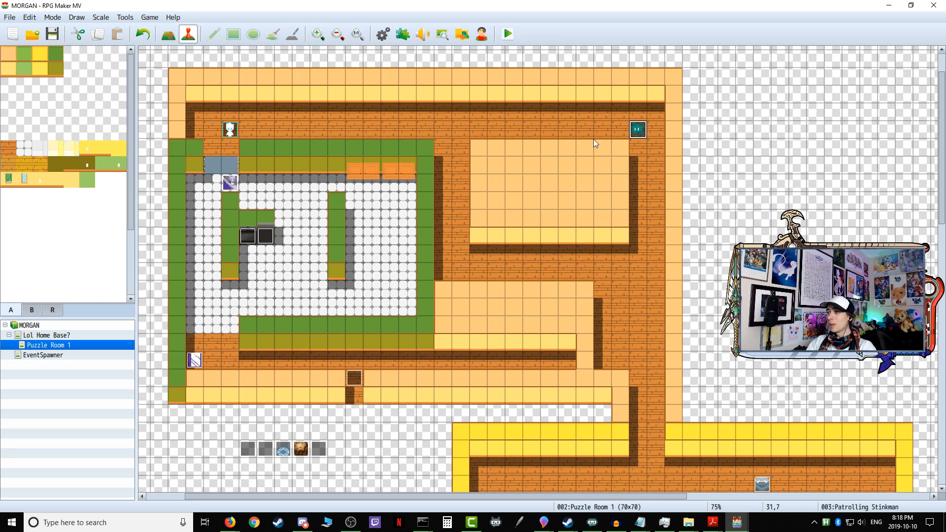
Step: Examine Patrolling Stinkman's facing Right, Down and Up detection conditions on event page 1, and close the event editor
{"action": "double_click", "coordinate": [638, 131]}
{"action": "scroll", "coordinate": [572, 326], "scroll_direction": "down", "scroll_amount": 5}
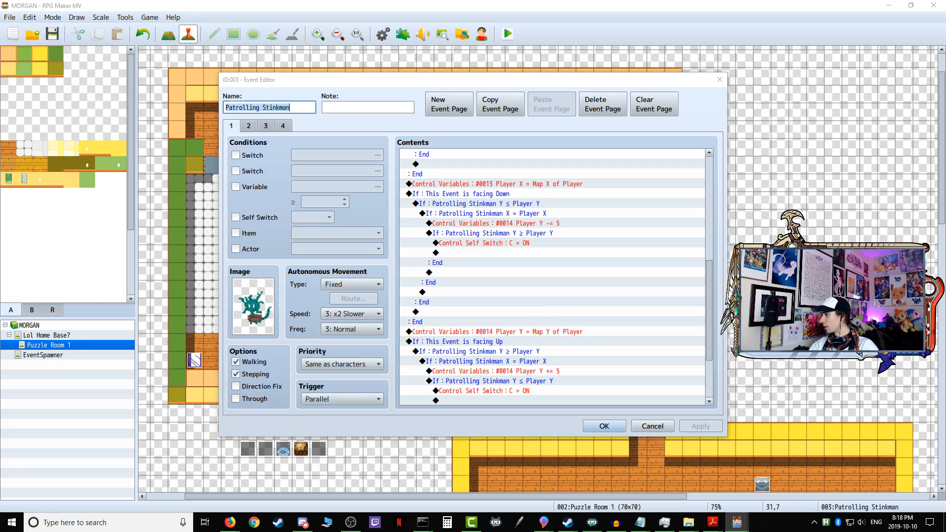
{"action": "key", "text": "alt+Tab"}
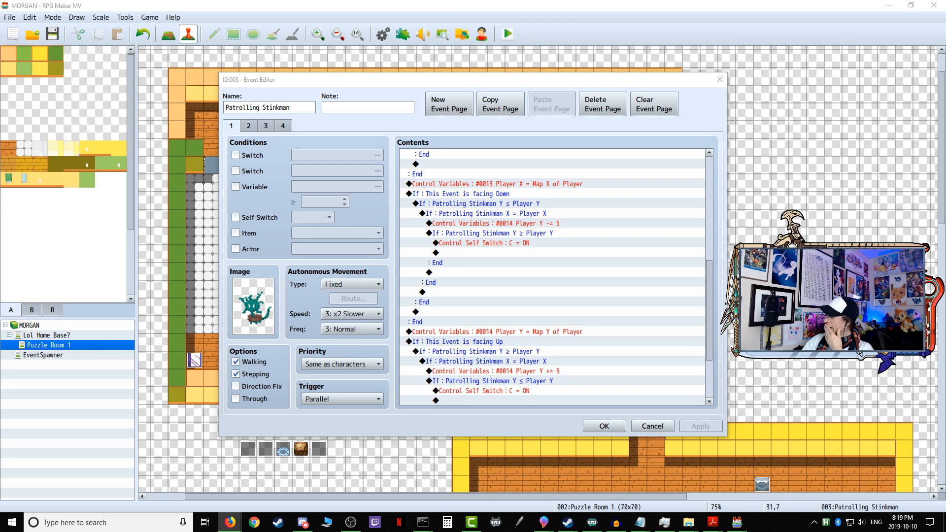
{"action": "scroll", "coordinate": [563, 323], "scroll_direction": "up", "scroll_amount": 2}
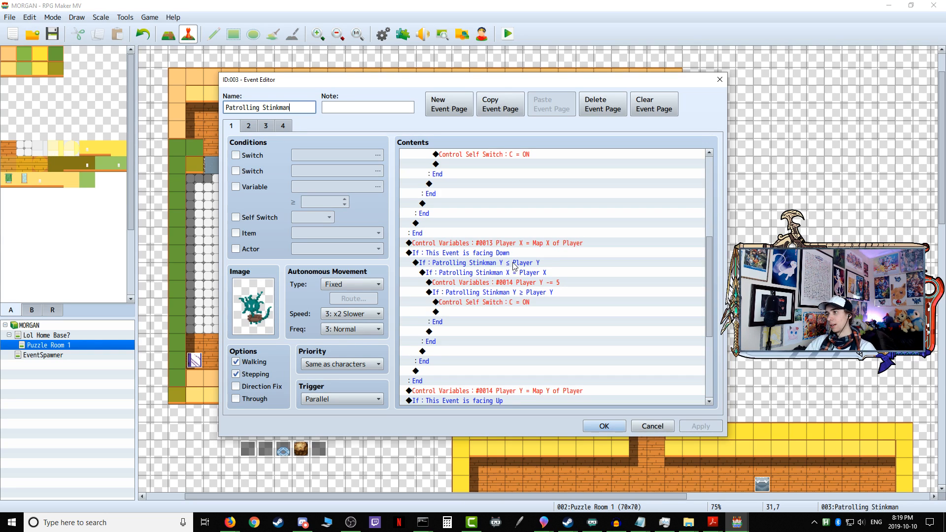
{"action": "scroll", "coordinate": [535, 295], "scroll_direction": "up", "scroll_amount": 4}
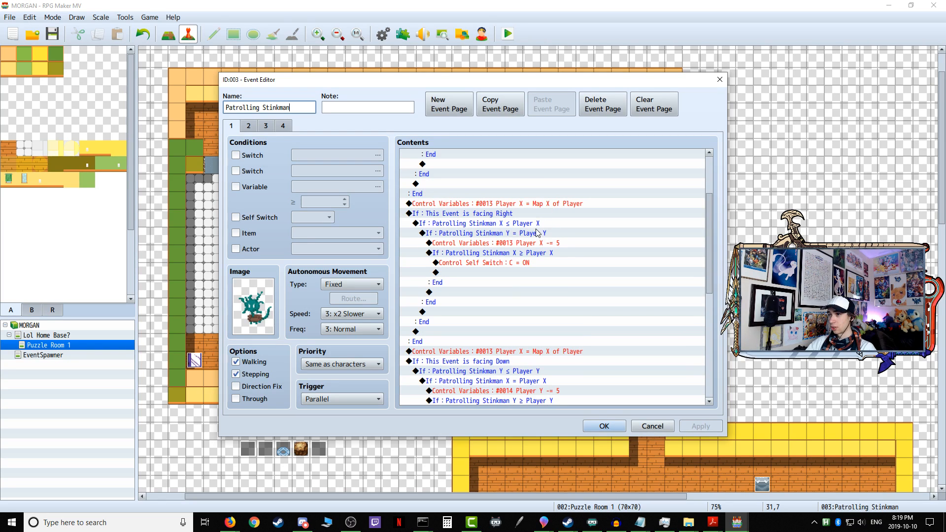
{"action": "scroll", "coordinate": [538, 233], "scroll_direction": "down", "scroll_amount": 4}
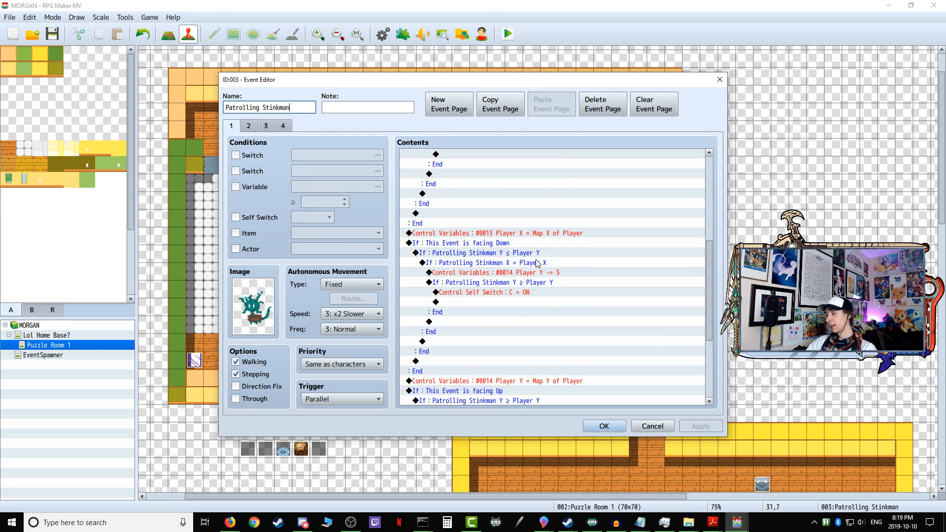
{"action": "left_click", "coordinate": [509, 253]}
{"action": "left_click", "coordinate": [509, 263]}
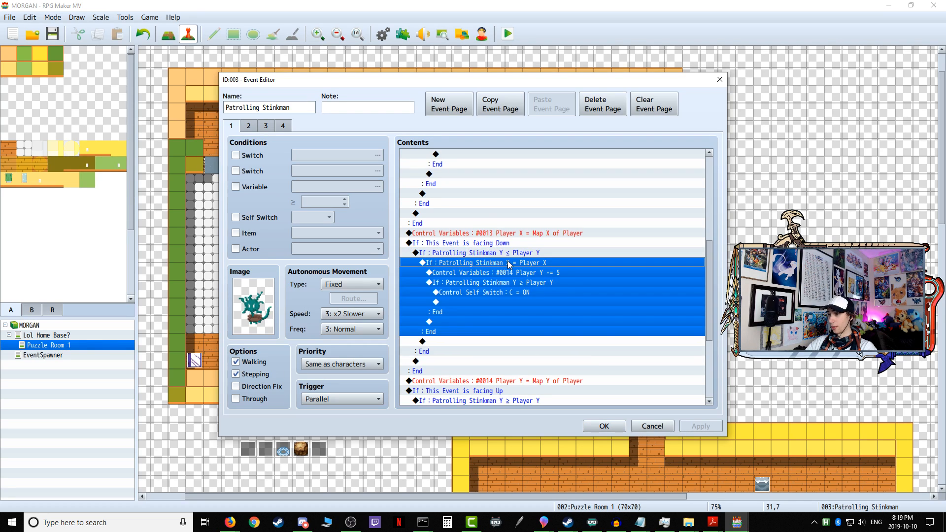
{"action": "left_click", "coordinate": [511, 274]}
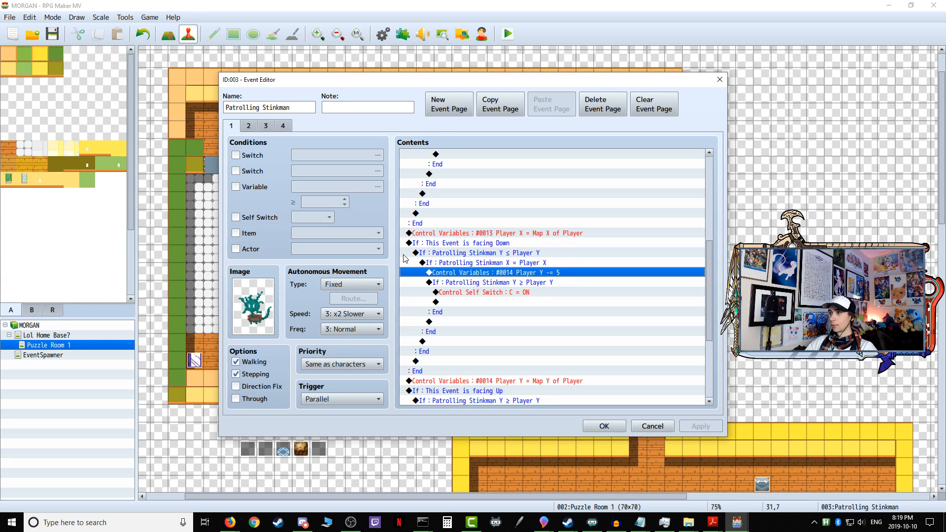
{"action": "left_click", "coordinate": [524, 284]}
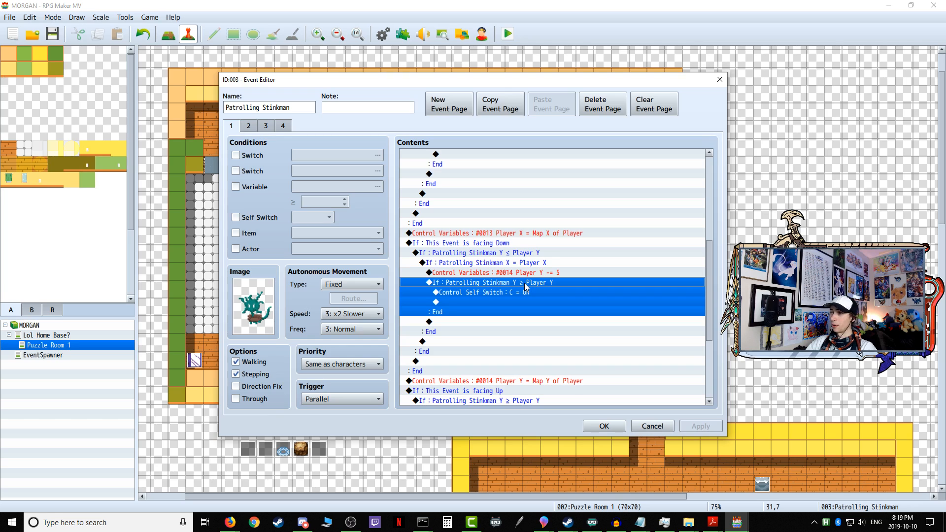
{"action": "left_click", "coordinate": [604, 427]}
Step: Playtest by walking east along the upper wall and following Patrolling Stinkman down into the west passage, and close the game
{"action": "left_click", "coordinate": [509, 34]}
{"action": "left_click", "coordinate": [432, 277]}
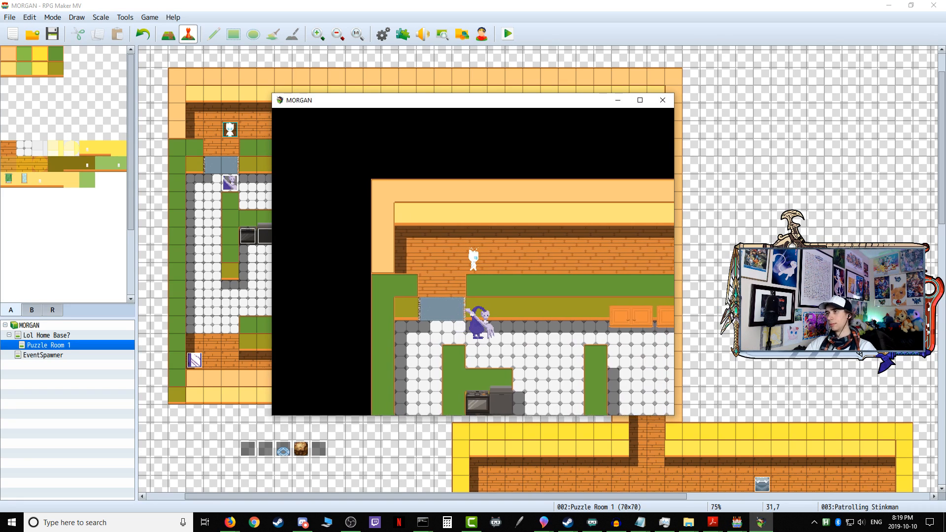
{"action": "key", "text": "Right"}
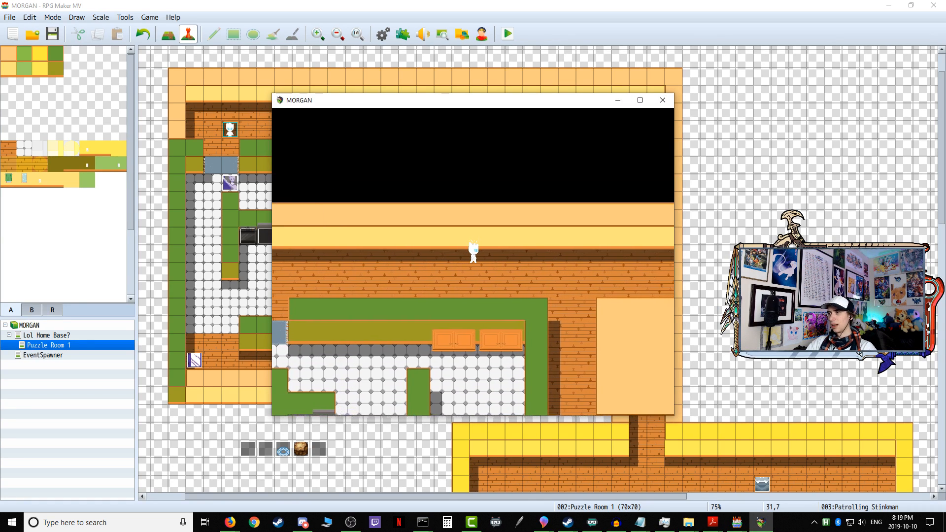
{"action": "key", "text": "Right"}
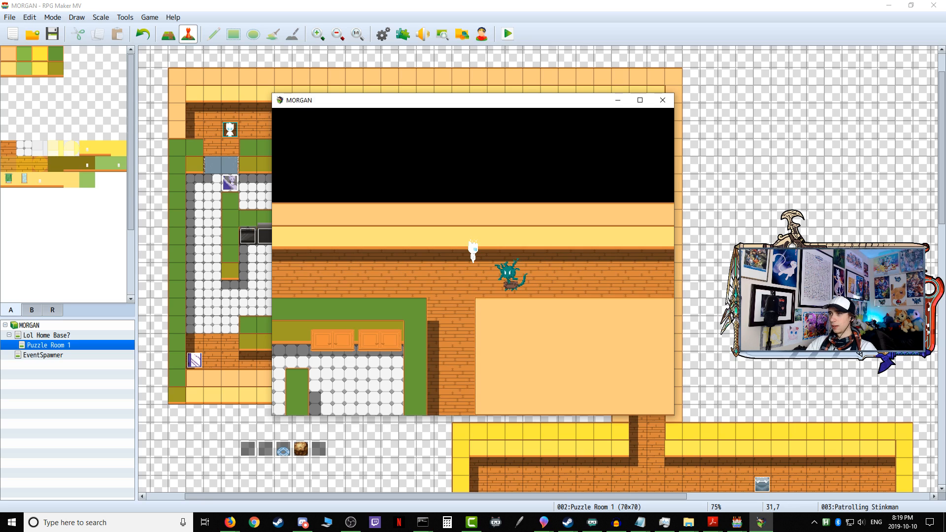
{"action": "key", "text": "Down"}
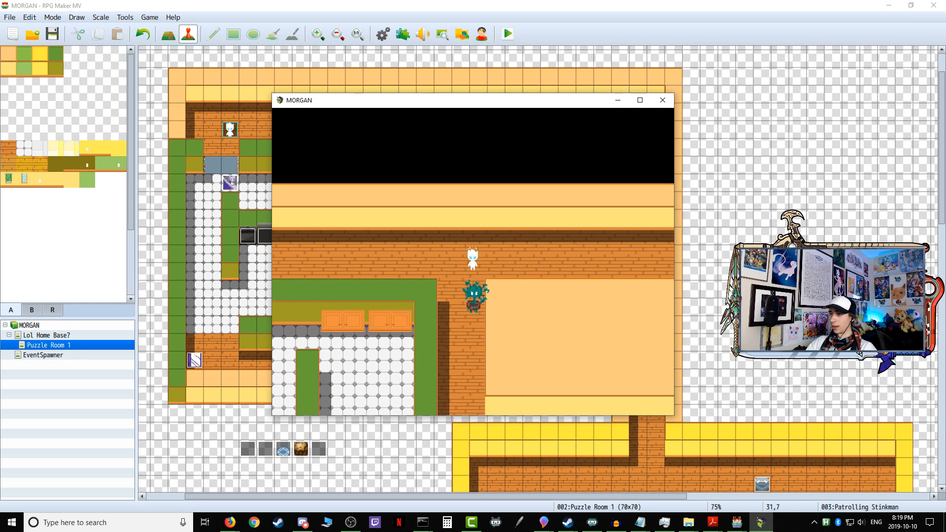
{"action": "key", "text": "Down"}
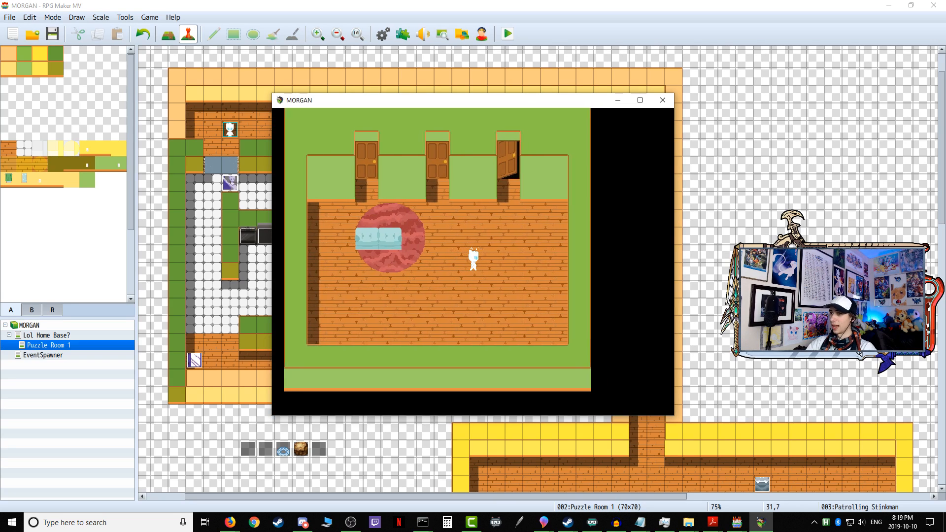
{"action": "left_click", "coordinate": [663, 100]}
Step: Playtest walking beside Patrolling Stinkman down the west passage and east into the middle corridor, and close the game
{"action": "left_click", "coordinate": [508, 34]}
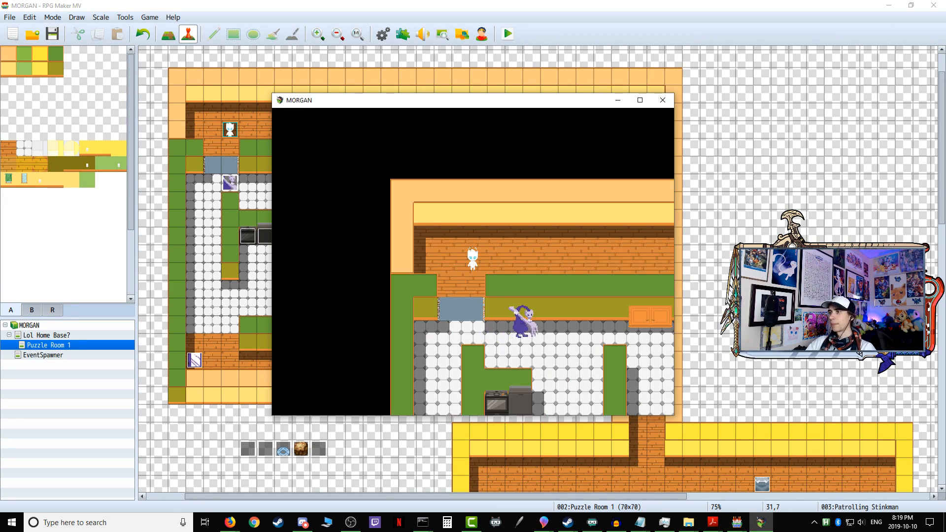
{"action": "key", "text": "Right"}
{"action": "key", "text": "Up"}
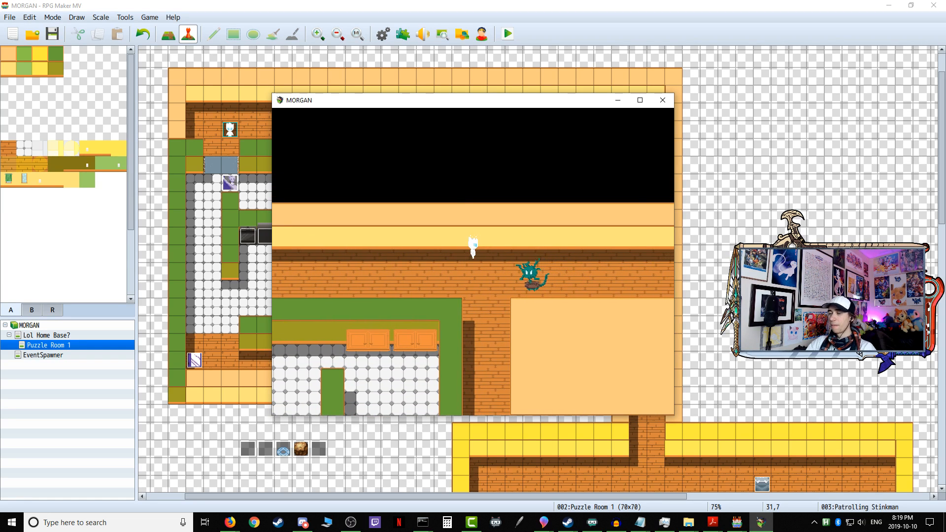
{"action": "key", "text": "Down"}
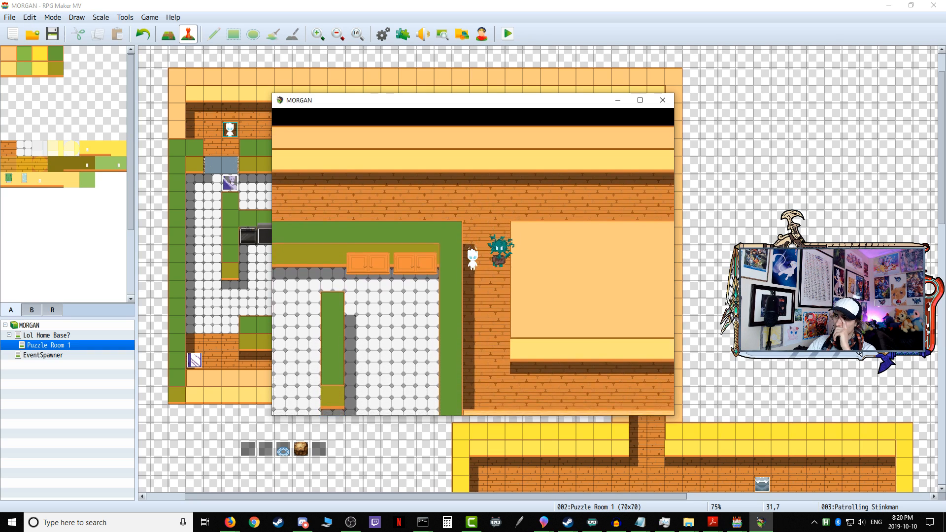
{"action": "key", "text": "Down"}
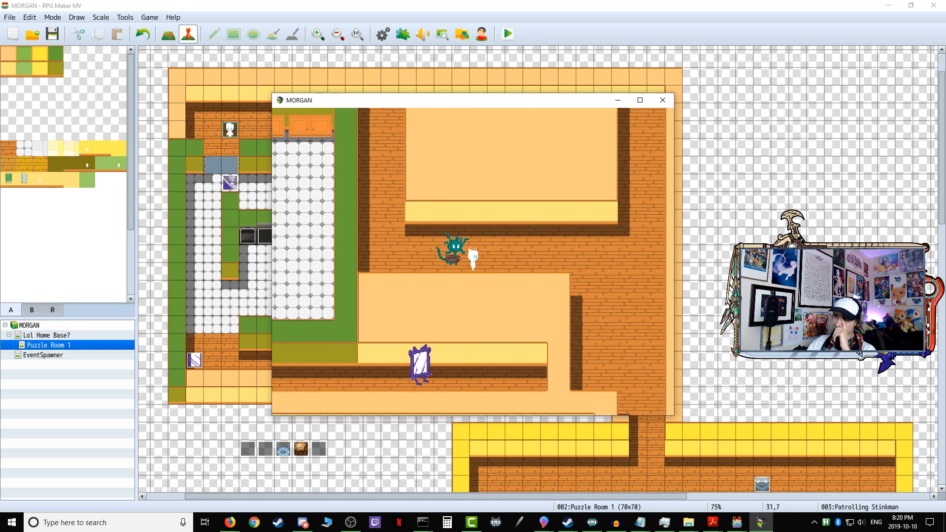
{"action": "left_click", "coordinate": [663, 100]}
Step: Playtest again, passing above Patrolling Stinkman along the upper wall and continuing to the upper corridor's east end
{"action": "left_click", "coordinate": [508, 34]}
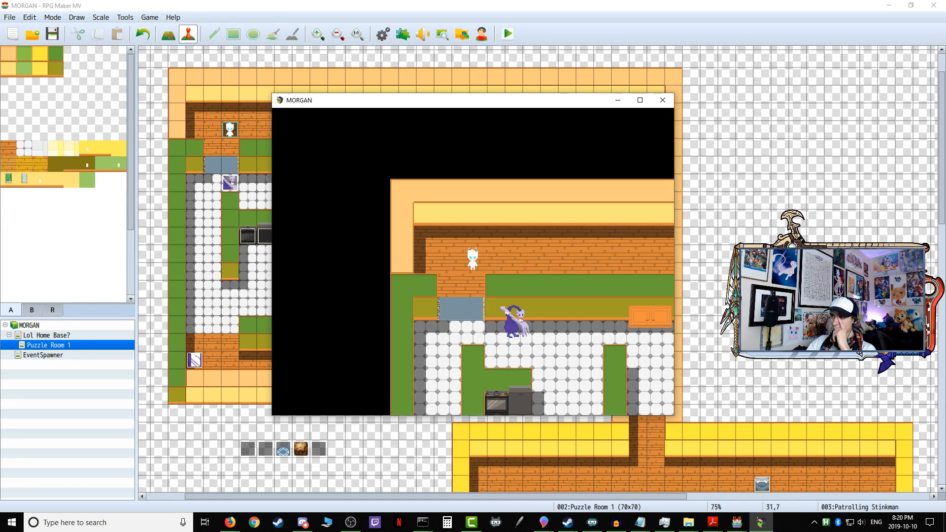
{"action": "key", "text": "Right"}
{"action": "key", "text": "Up"}
{"action": "key", "text": "Right"}
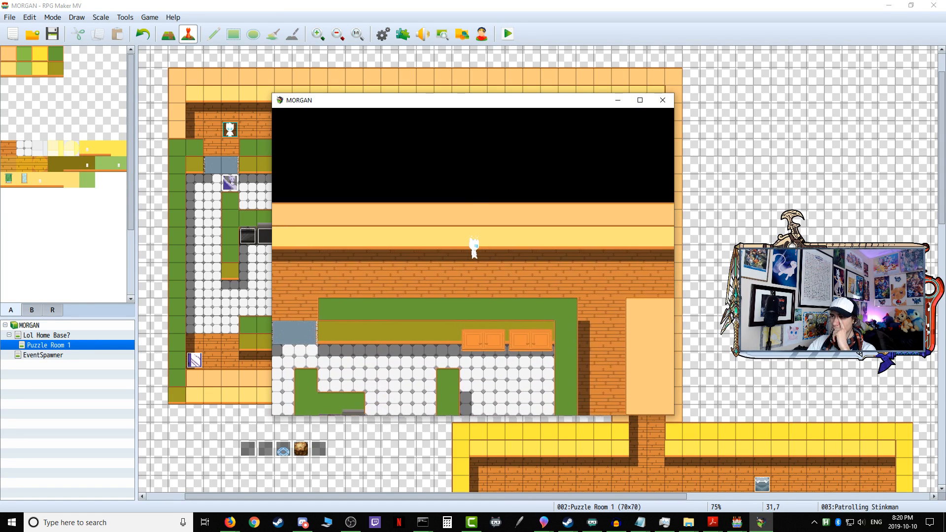
{"action": "key", "text": "Right"}
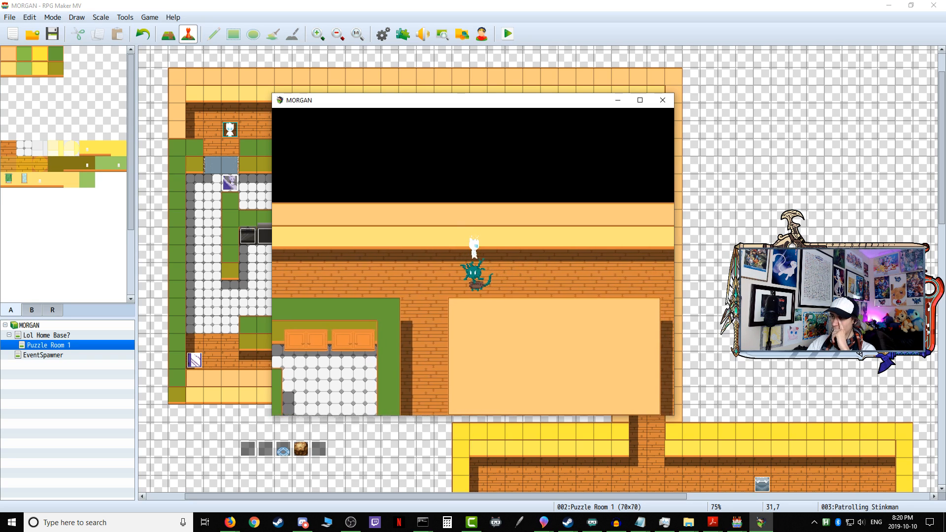
{"action": "key", "text": "Right"}
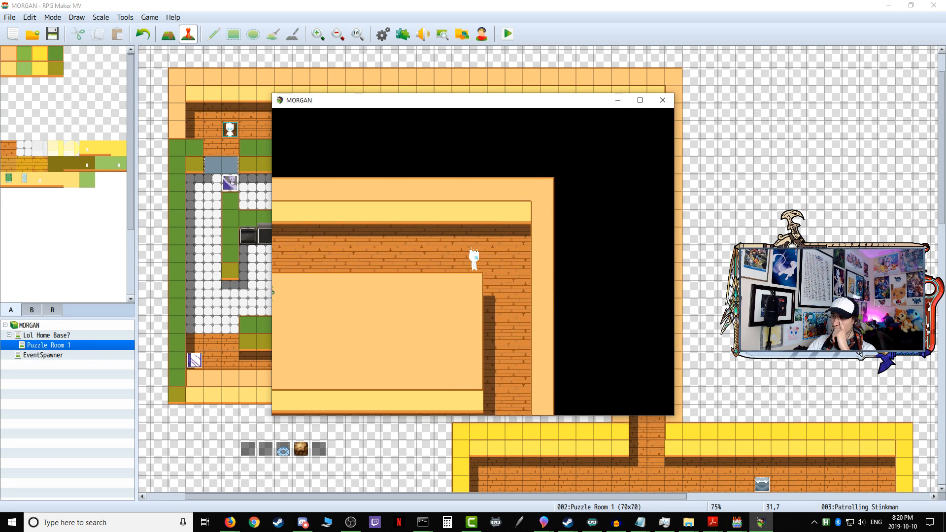
Step: Wait in the east passage for Patrolling Stinkman to come up it, and retreat west along the upper corridor ahead of him
{"action": "key", "text": "Down"}
{"action": "key", "text": "Up"}
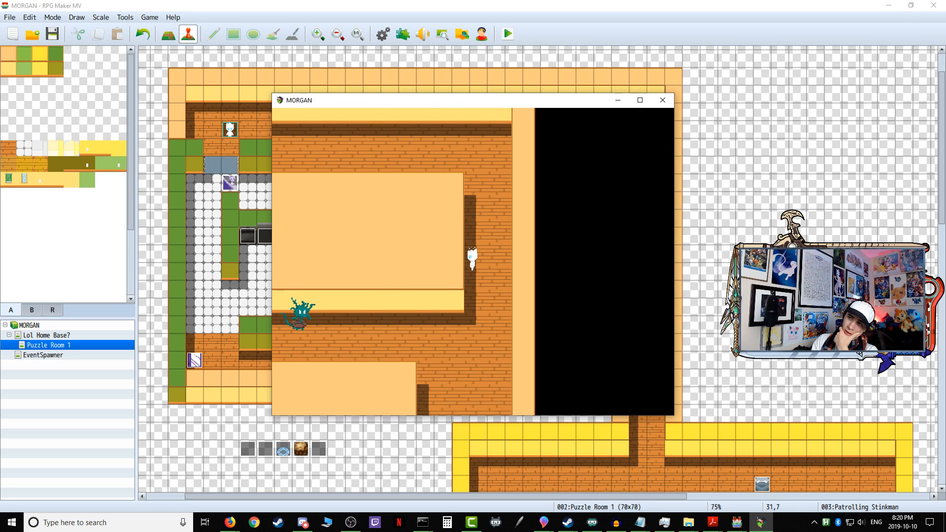
{"action": "key", "text": "Right"}
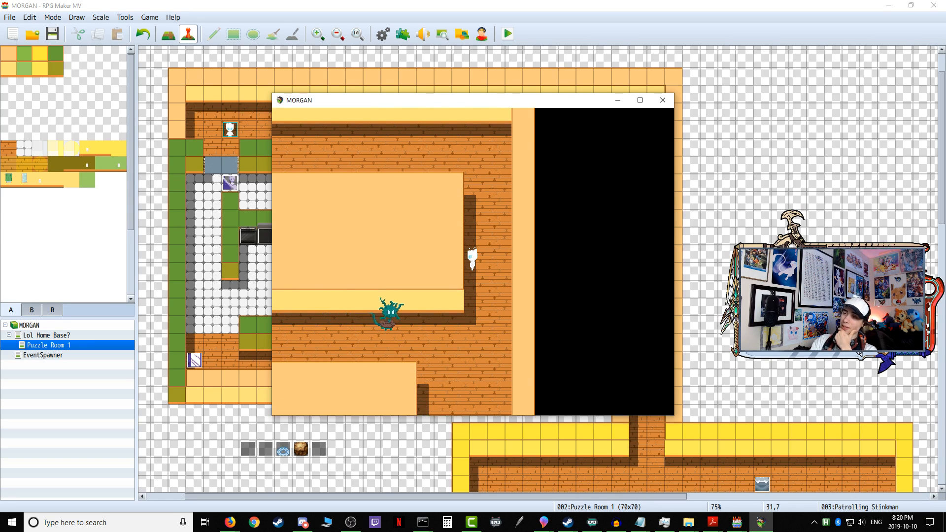
{"action": "key", "text": "Right"}
{"action": "key", "text": "Up"}
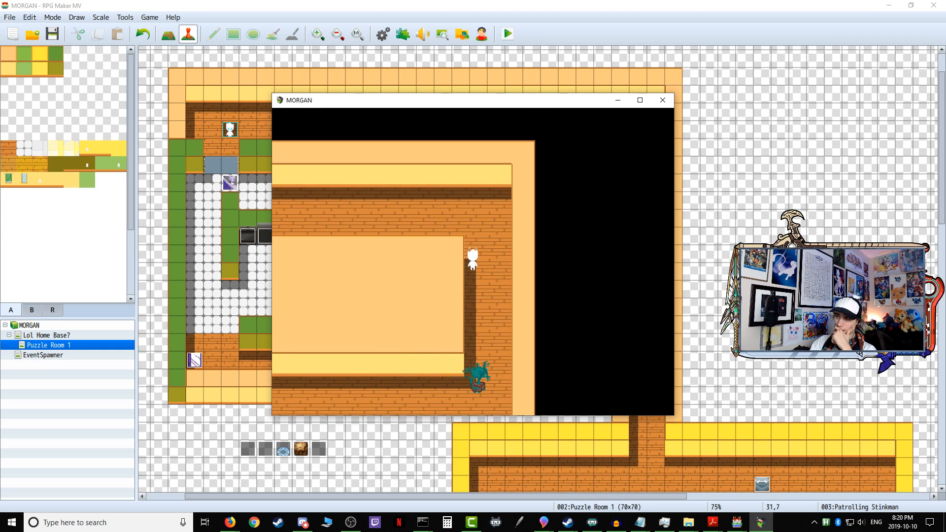
{"action": "key", "text": "Down"}
{"action": "key", "text": "Up"}
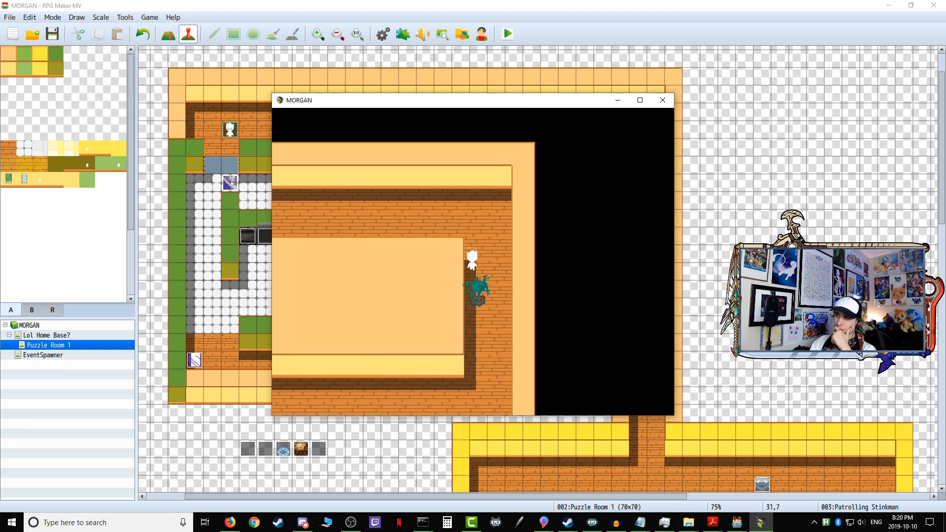
{"action": "key", "text": "Left"}
{"action": "key", "text": "Left"}
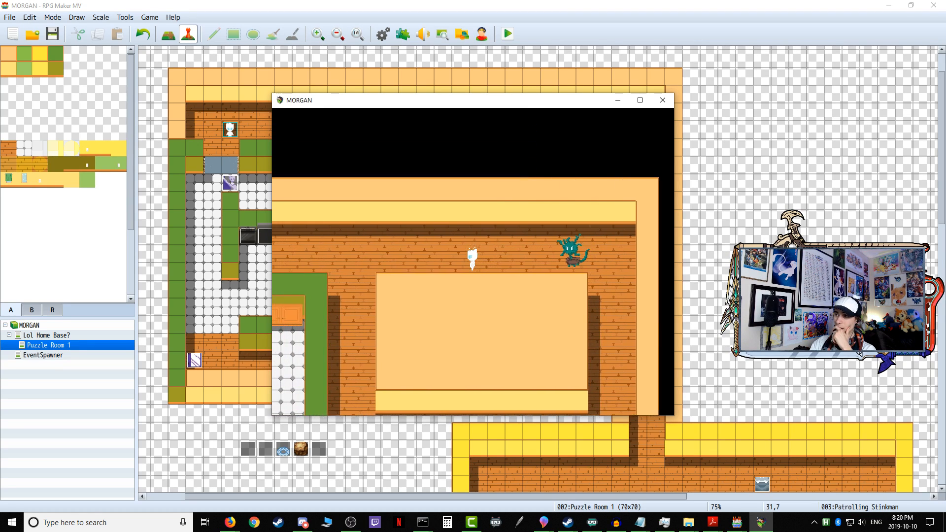
Step: Playtest heading down the west passage with Patrolling Stinkman close behind, and close the game
{"action": "key", "text": "Down"}
{"action": "key", "text": "Down"}
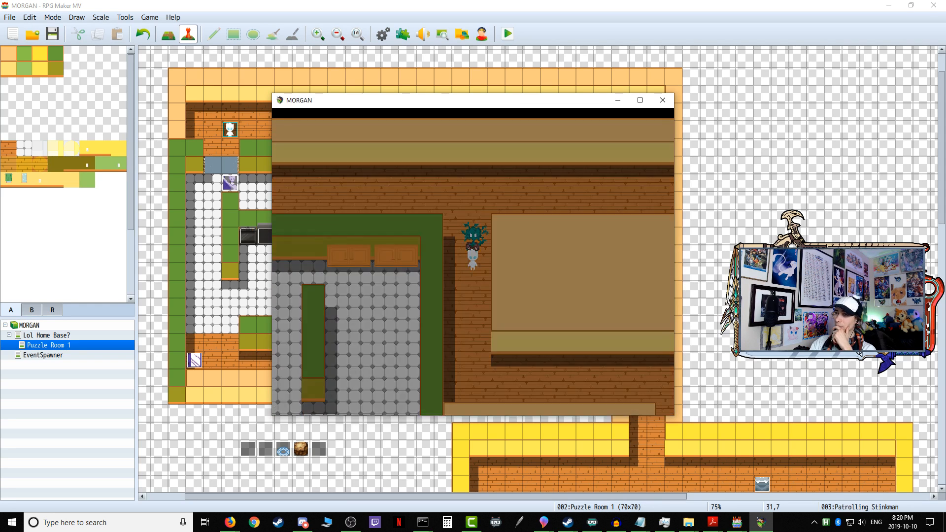
{"action": "left_click", "coordinate": [663, 101]}
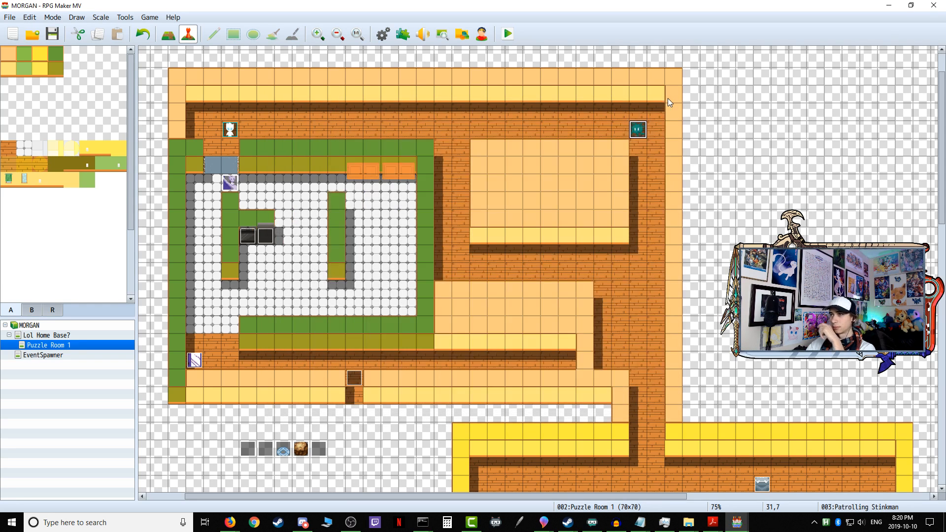
Step: Examine the conditions inside Patrolling Stinkman's facing-Up branch and the Player Y variable commands around it
{"action": "double_click", "coordinate": [638, 130]}
{"action": "scroll", "coordinate": [564, 276], "scroll_direction": "down", "scroll_amount": 4}
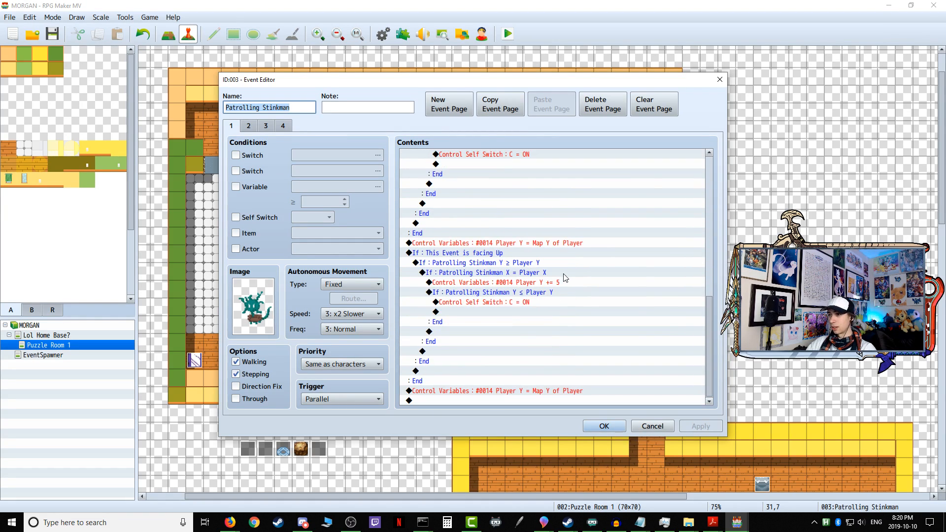
{"action": "left_click", "coordinate": [508, 265]}
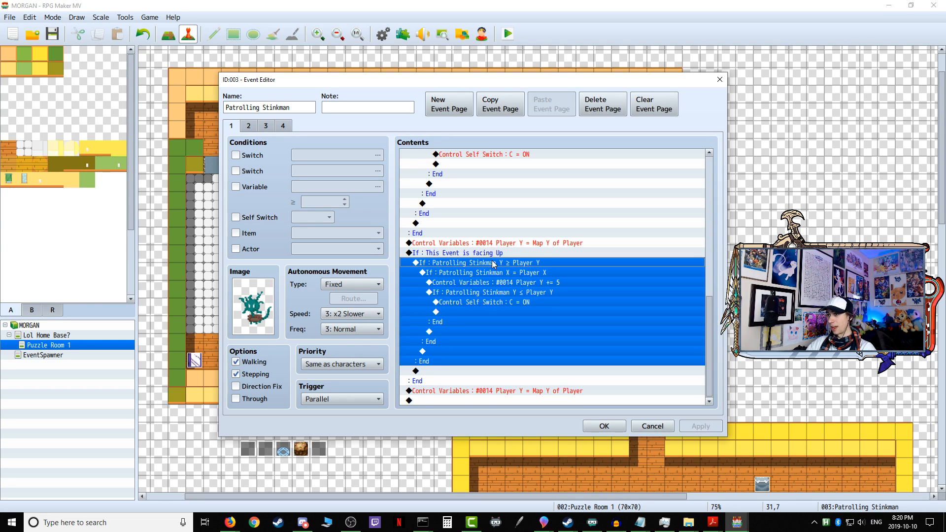
{"action": "left_click", "coordinate": [524, 275]}
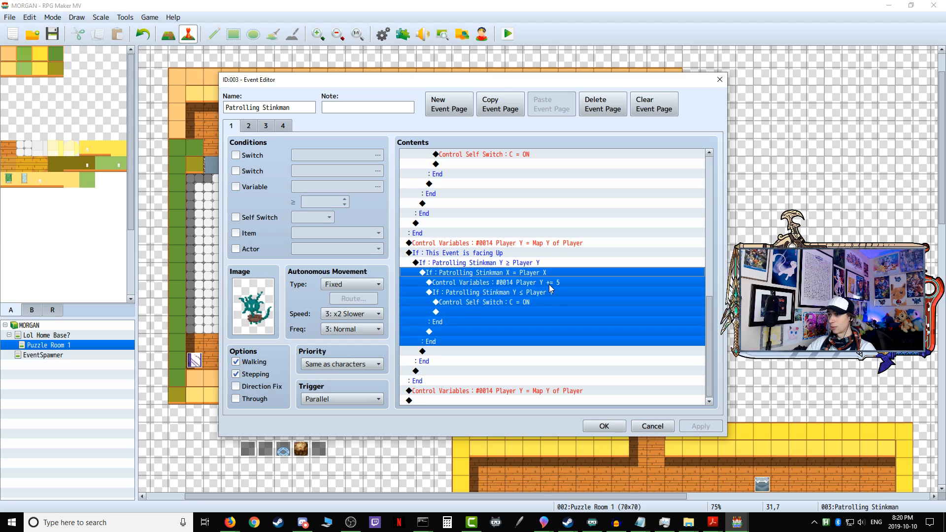
{"action": "left_click", "coordinate": [549, 284]}
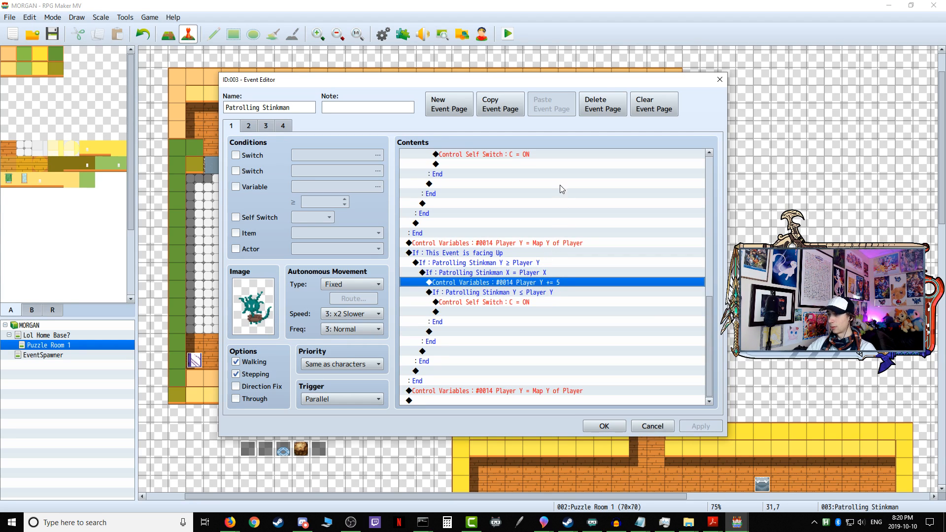
{"action": "left_click", "coordinate": [530, 294]}
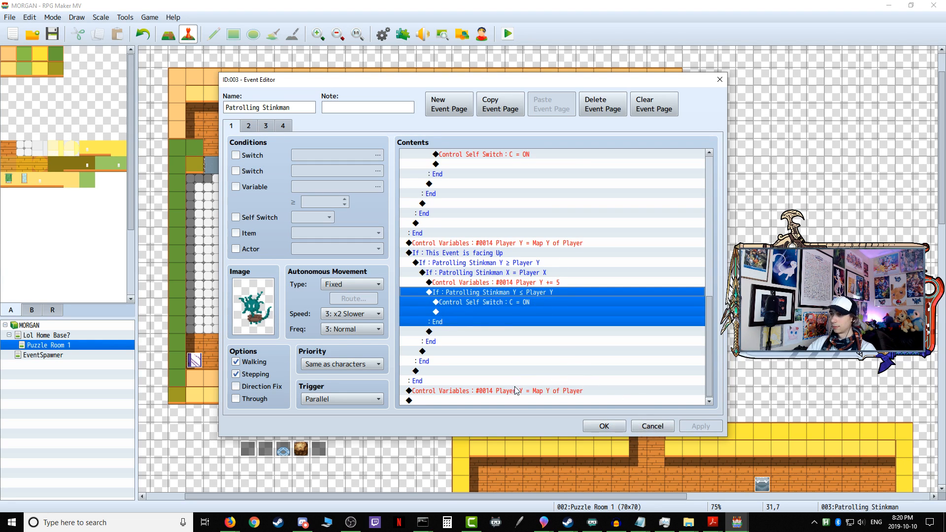
{"action": "left_click", "coordinate": [475, 400]}
{"action": "left_click", "coordinate": [616, 425]}
Step: Set the player's starting position at 31,22, in the passage leading down to the lower yellow-walled room
{"action": "scroll", "coordinate": [616, 424], "scroll_direction": "down", "scroll_amount": 10}
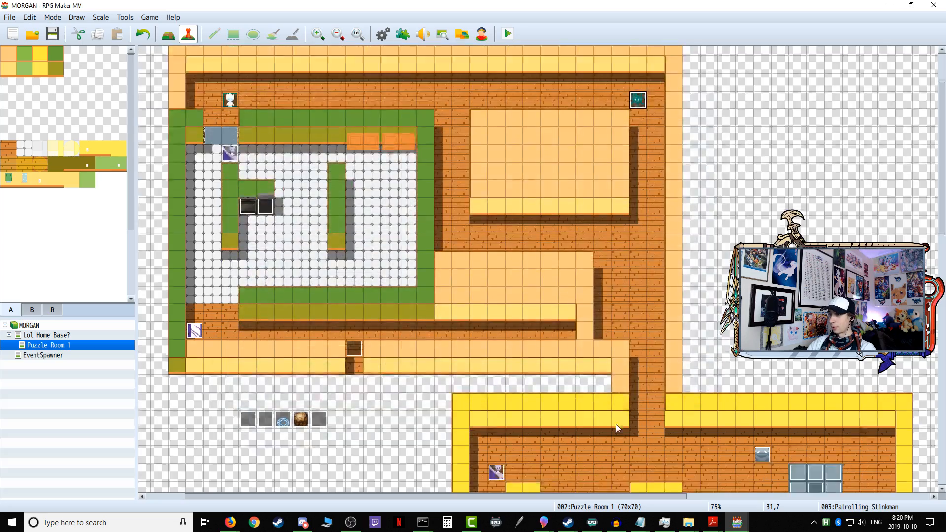
{"action": "scroll", "coordinate": [616, 424], "scroll_direction": "up", "scroll_amount": 3}
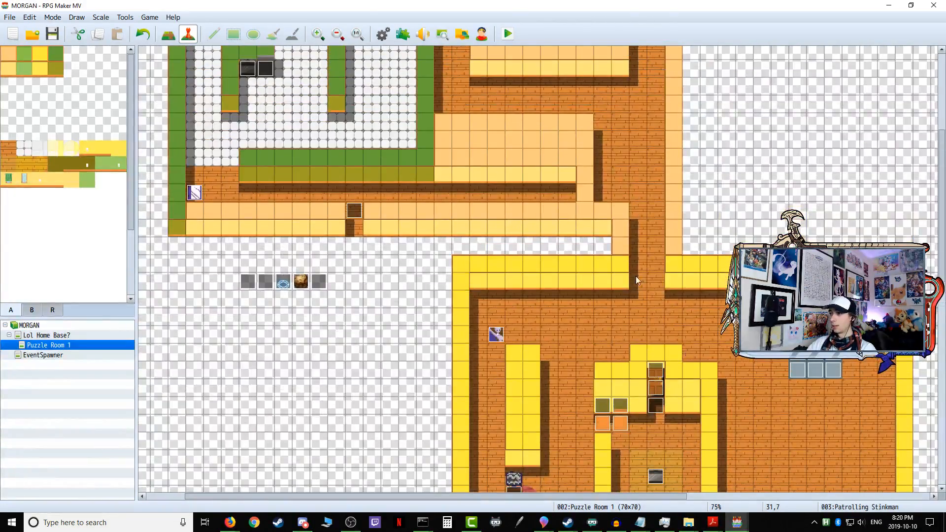
{"action": "right_click", "coordinate": [643, 229]}
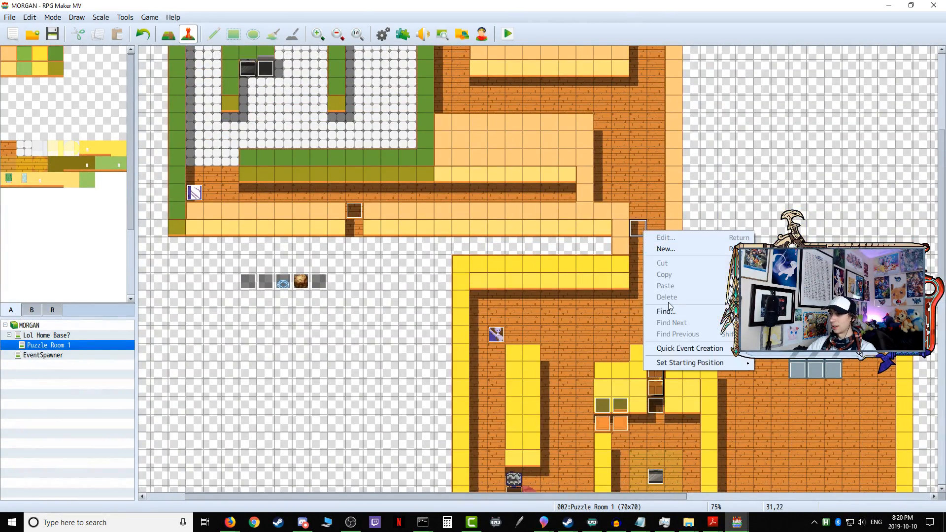
{"action": "mouse_move", "coordinate": [725, 365]}
{"action": "left_click", "coordinate": [778, 363]}
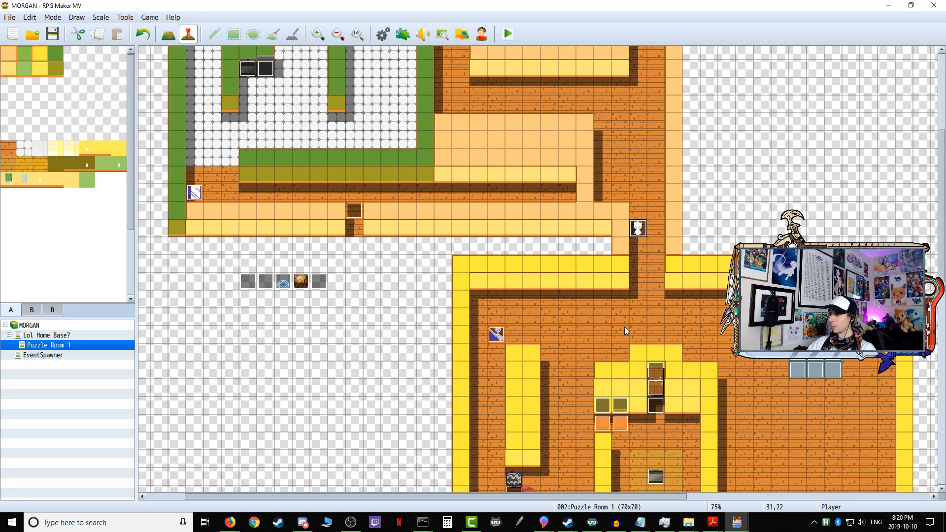
Step: Copy the Set Movement Route command on Another forkman's first page and delete it from that page
{"action": "scroll", "coordinate": [608, 338], "scroll_direction": "down", "scroll_amount": 5}
{"action": "scroll", "coordinate": [608, 336], "scroll_direction": "up", "scroll_amount": 2}
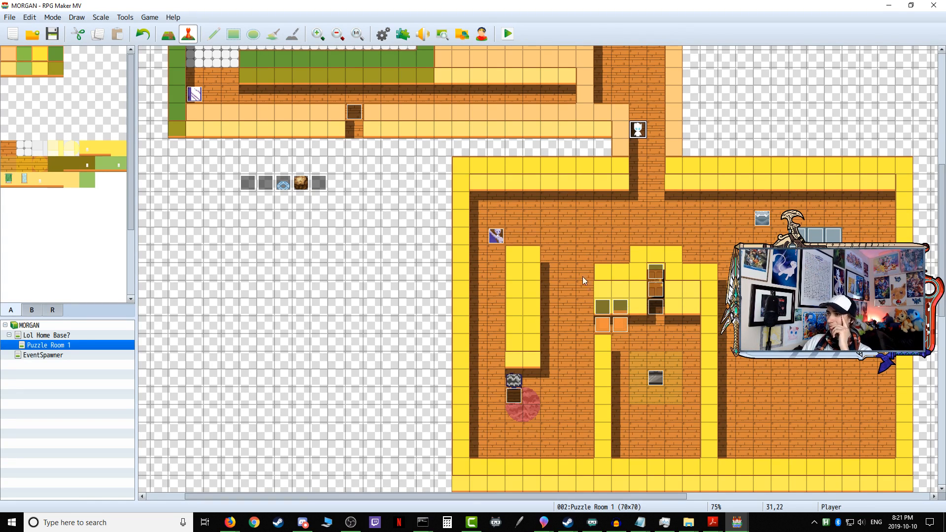
{"action": "scroll", "coordinate": [584, 264], "scroll_direction": "up", "scroll_amount": 3}
{"action": "double_click", "coordinate": [497, 296]}
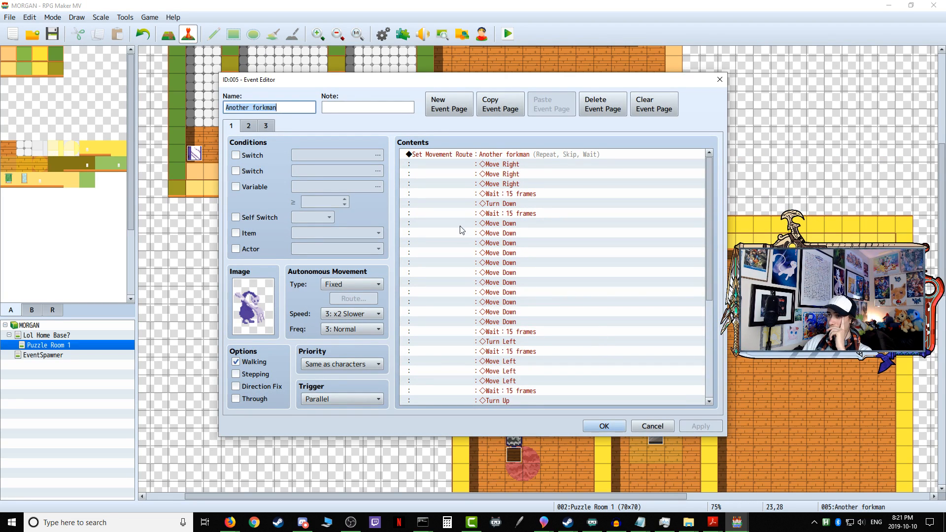
{"action": "left_click", "coordinate": [468, 155]}
{"action": "right_click", "coordinate": [468, 155]}
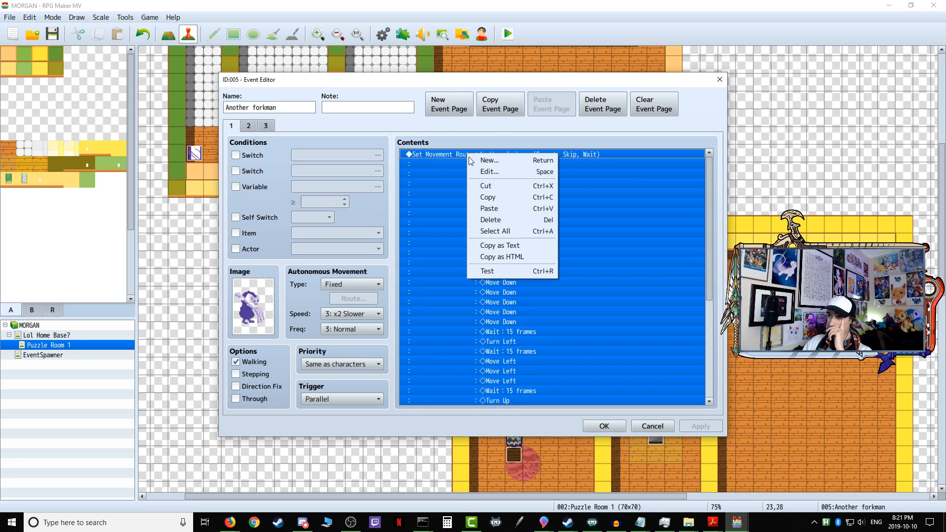
{"action": "left_click", "coordinate": [498, 186]}
{"action": "right_click", "coordinate": [478, 155]}
{"action": "left_click", "coordinate": [498, 219]}
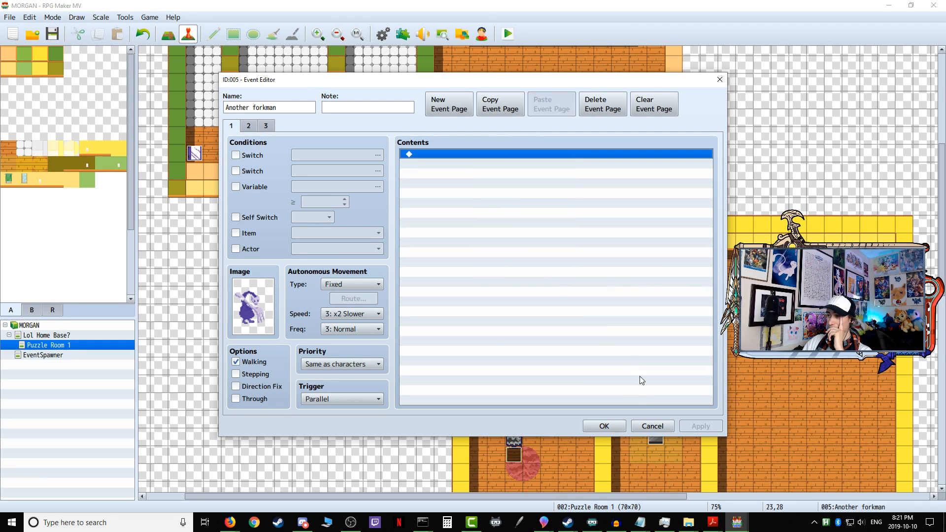
{"action": "left_click", "coordinate": [605, 426]}
Step: Locate Another forkman's route in Variable Onetime Setup, and paste the copied movement route at the start of its commands
{"action": "double_click", "coordinate": [247, 241]}
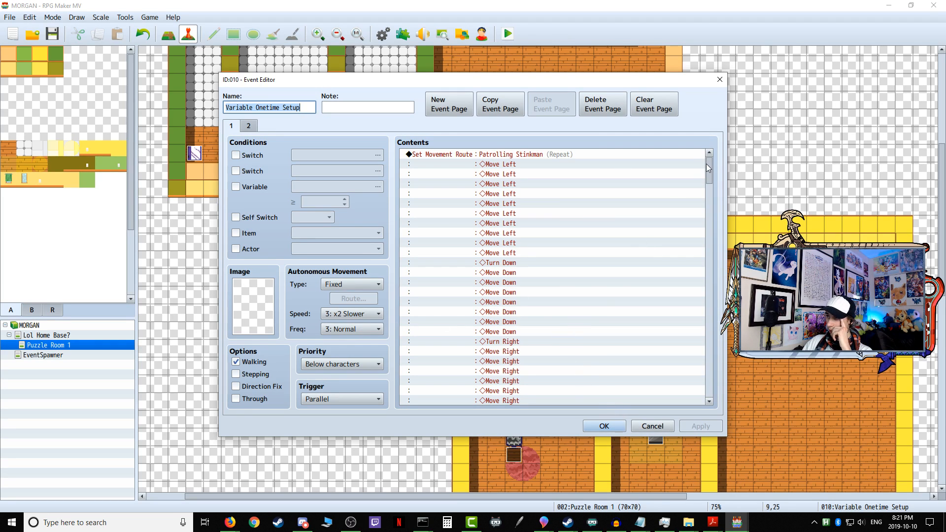
{"action": "left_click_drag", "start_coordinate": [707, 166], "coordinate": [702, 342]}
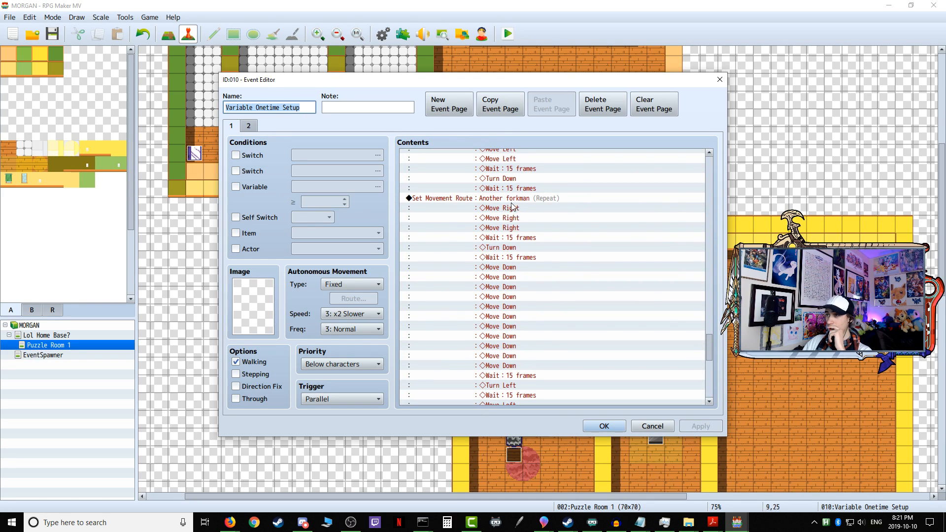
{"action": "right_click", "coordinate": [512, 207]}
{"action": "left_click", "coordinate": [531, 227]}
{"action": "left_click_drag", "start_coordinate": [710, 365], "coordinate": [708, 166]}
{"action": "right_click", "coordinate": [551, 158]}
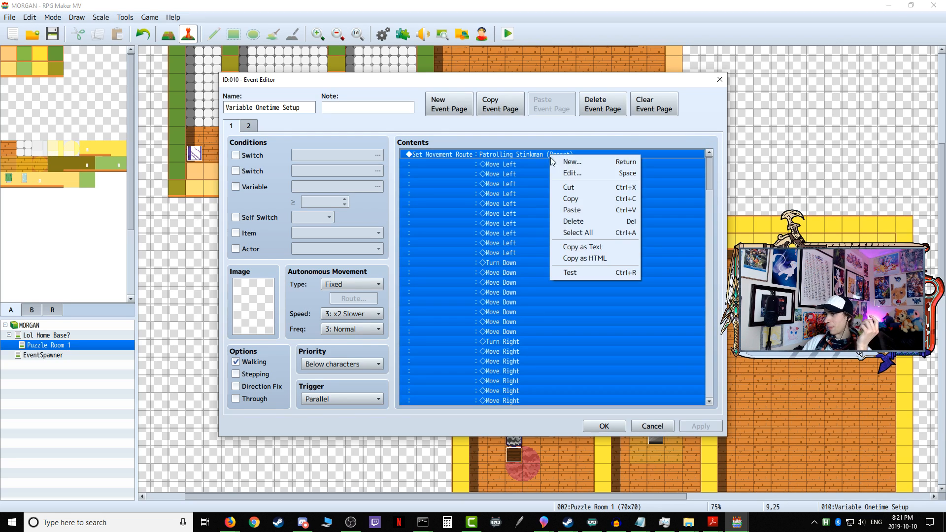
{"action": "left_click", "coordinate": [573, 210]}
{"action": "left_click", "coordinate": [699, 426]}
{"action": "key", "text": "Escape"}
Step: Save and playtest the lower room, walking around the rug to the TV near Another forkman, and close the game
{"action": "left_click", "coordinate": [508, 34]}
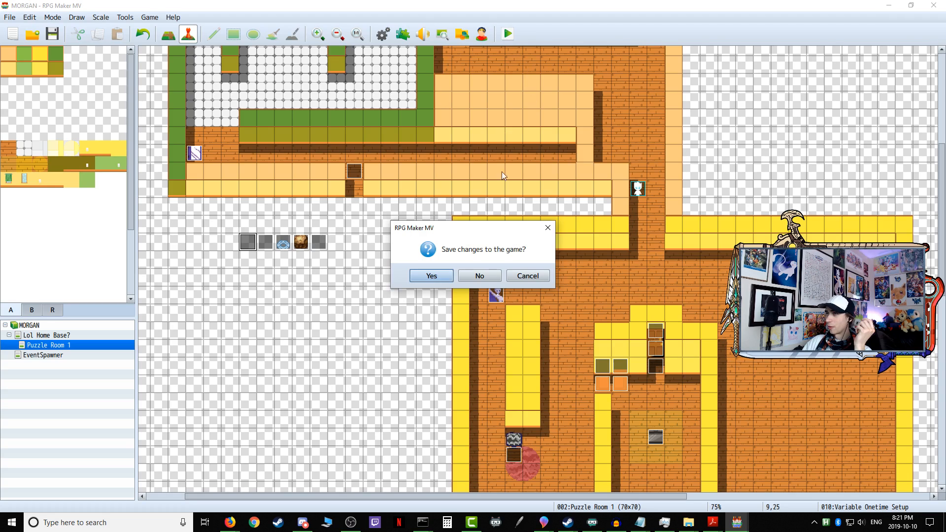
{"action": "left_click", "coordinate": [433, 275]}
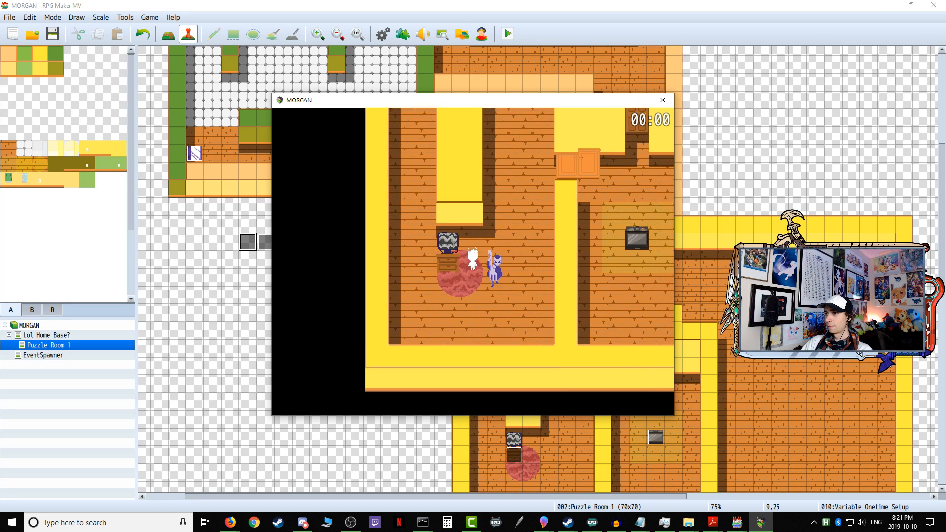
{"action": "key", "text": "Down"}
{"action": "key", "text": "Left"}
{"action": "key", "text": "Up"}
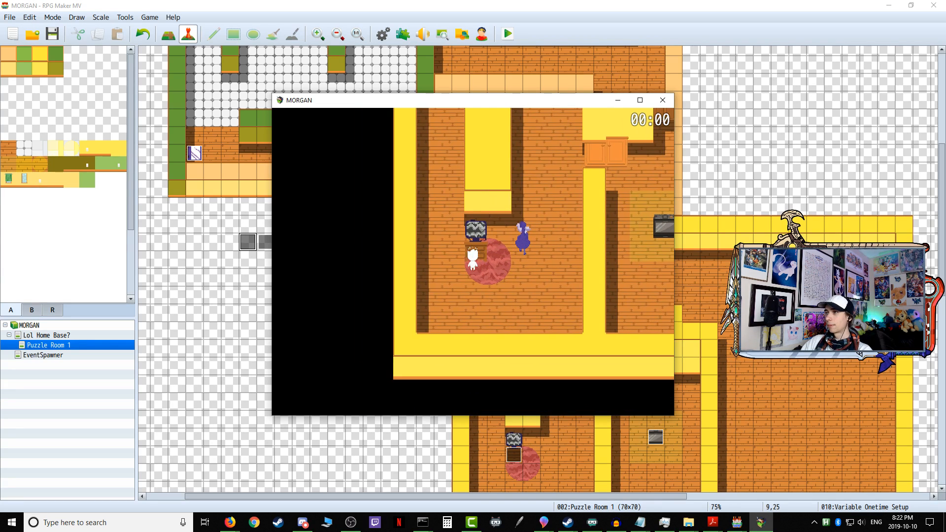
{"action": "left_click", "coordinate": [663, 100]}
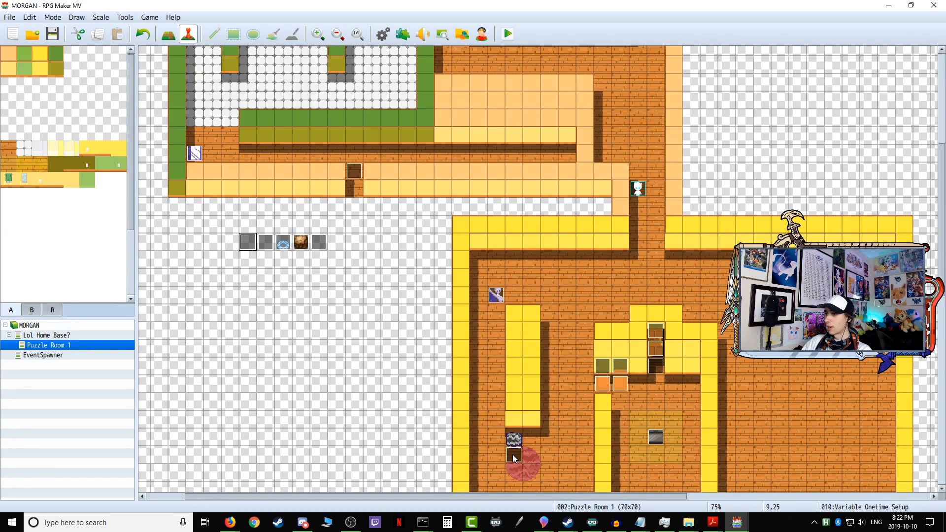
Step: Check the contents of the TV event beside the rug
{"action": "double_click", "coordinate": [514, 457]}
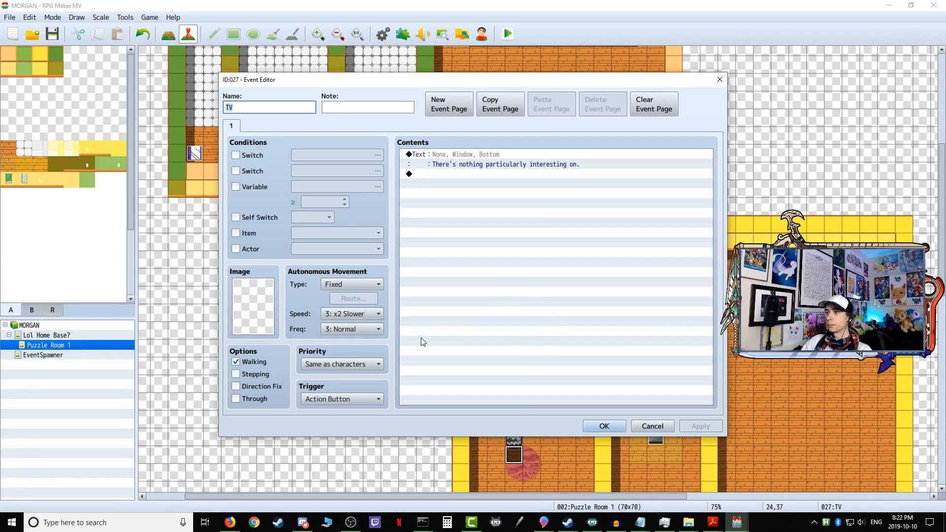
{"action": "left_click", "coordinate": [605, 426]}
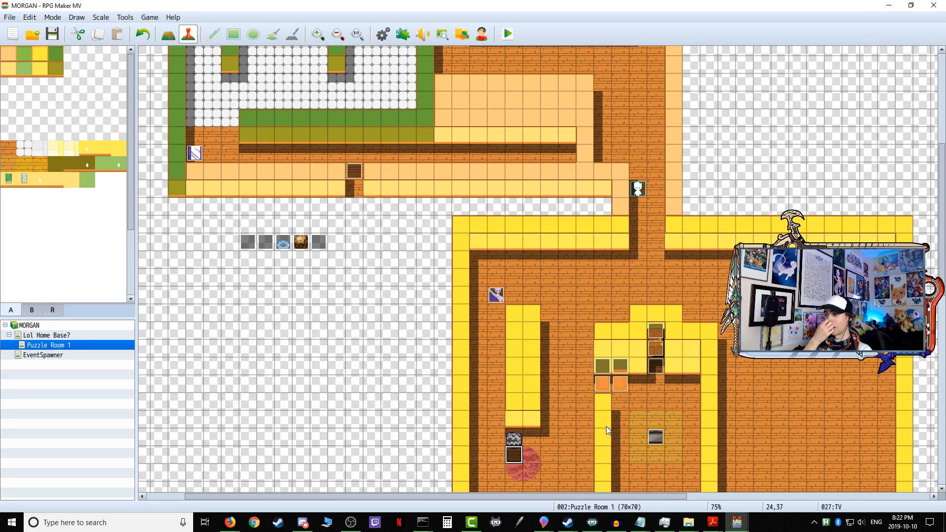
{"action": "scroll", "coordinate": [550, 382], "scroll_direction": "down", "scroll_amount": 2}
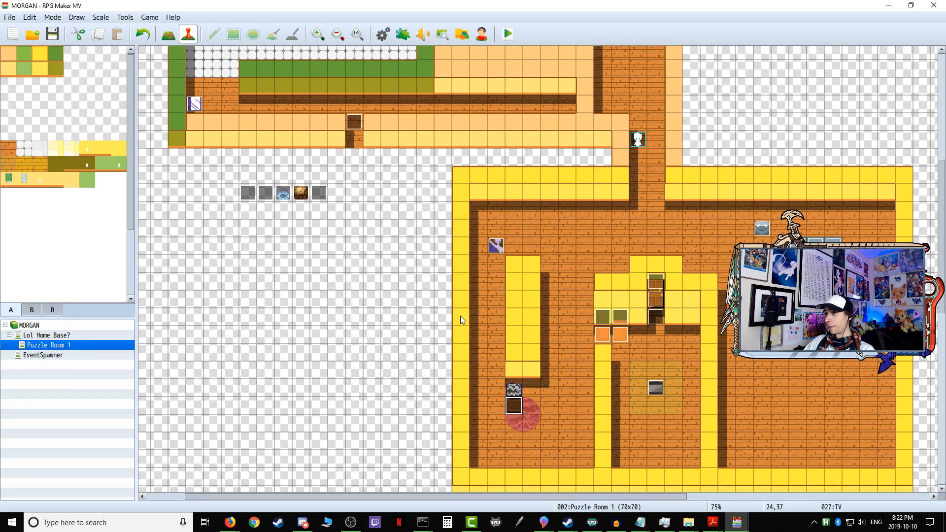
{"action": "scroll", "coordinate": [416, 315], "scroll_direction": "up", "scroll_amount": 2}
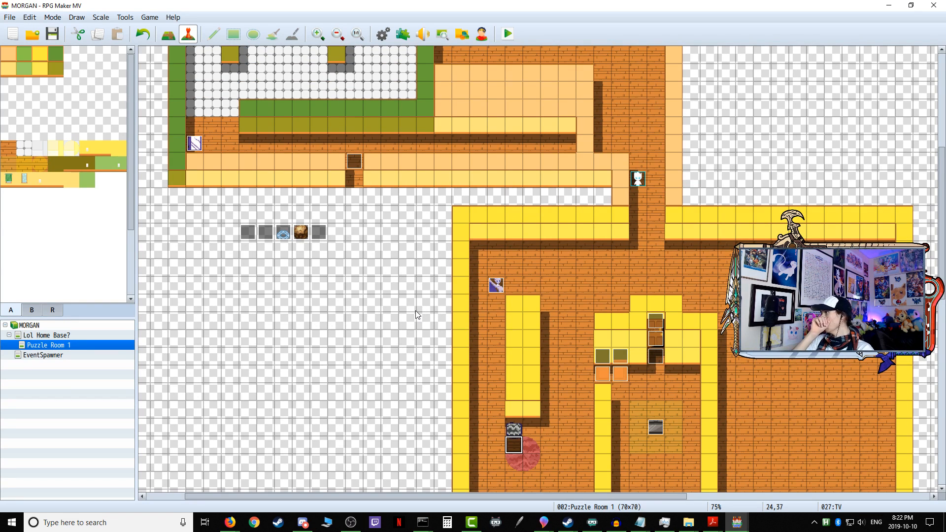
{"action": "scroll", "coordinate": [419, 303], "scroll_direction": "up", "scroll_amount": 7}
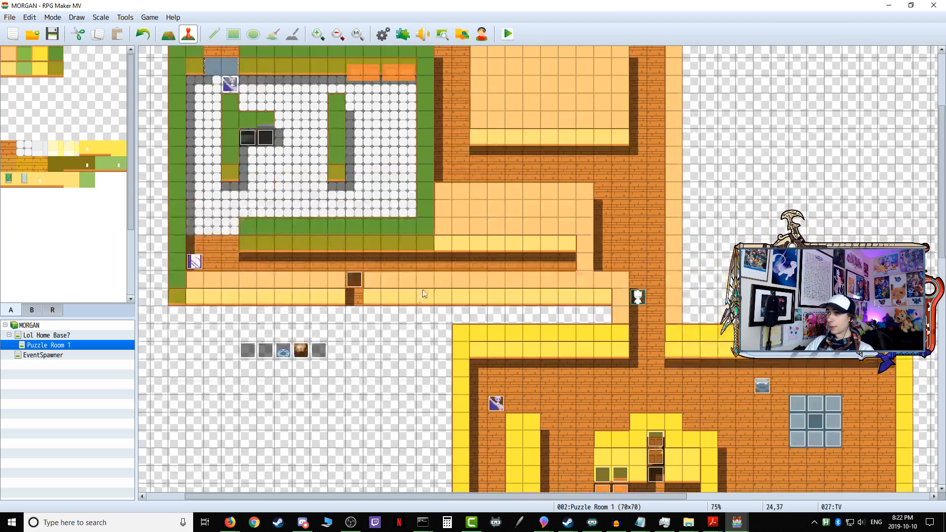
Step: Copy all the detection commands from Patrolling Stinkman's first page
{"action": "double_click", "coordinate": [639, 91]}
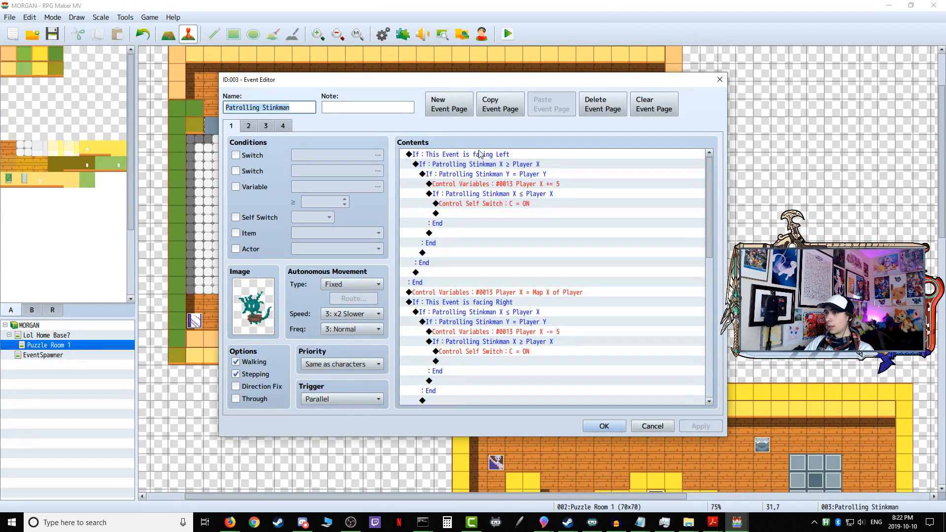
{"action": "left_click", "coordinate": [477, 155]}
{"action": "key", "text": "ctrl+a"}
{"action": "right_click", "coordinate": [478, 154]}
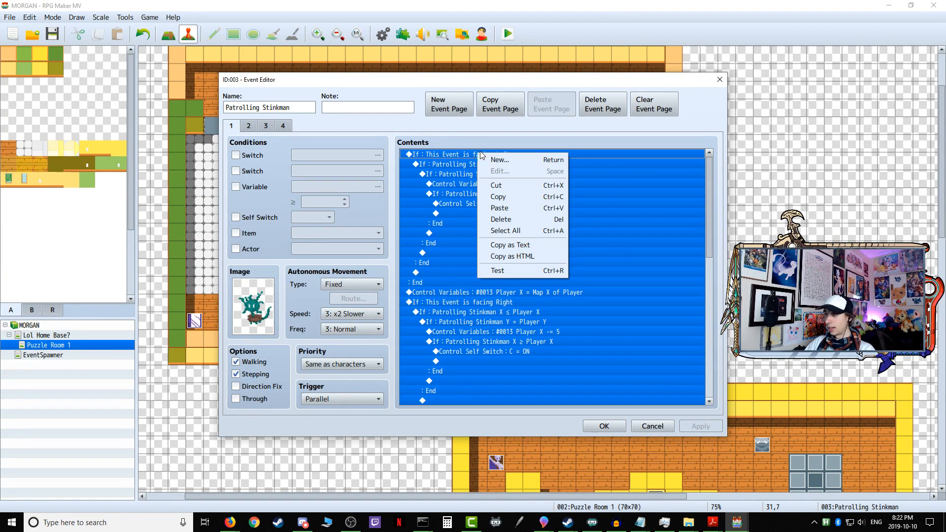
{"action": "left_click", "coordinate": [498, 197]}
{"action": "left_click", "coordinate": [599, 425]}
Step: Paste the copied detection commands into Another forkman's empty first page
{"action": "scroll", "coordinate": [567, 385], "scroll_direction": "down", "scroll_amount": 7}
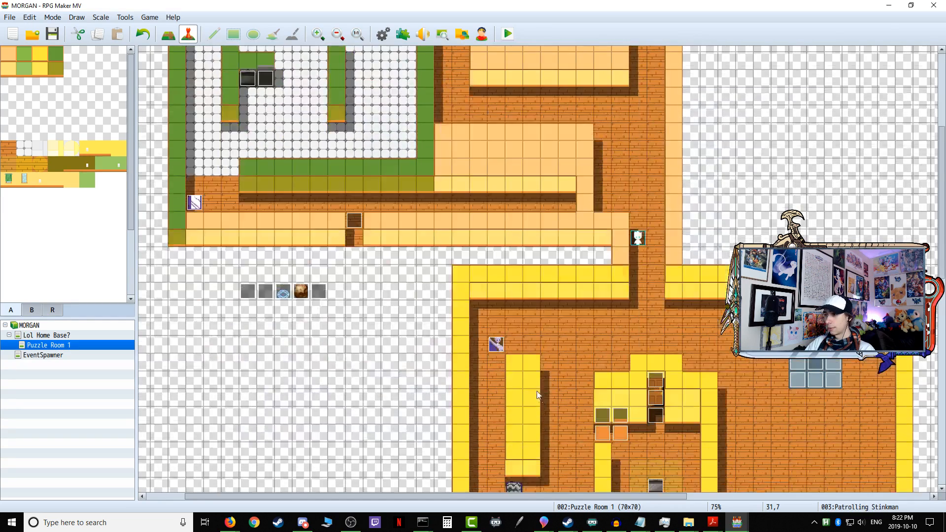
{"action": "double_click", "coordinate": [498, 284]}
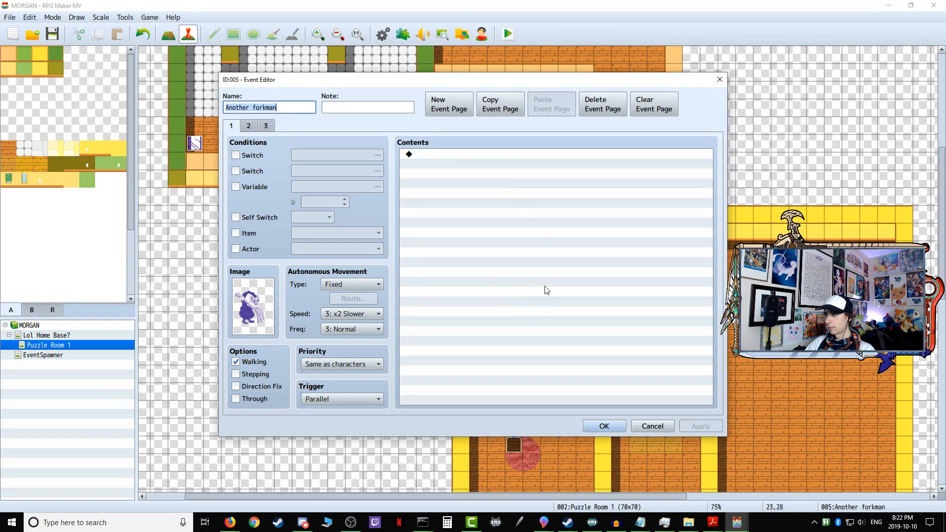
{"action": "right_click", "coordinate": [452, 158]}
{"action": "left_click", "coordinate": [474, 208]}
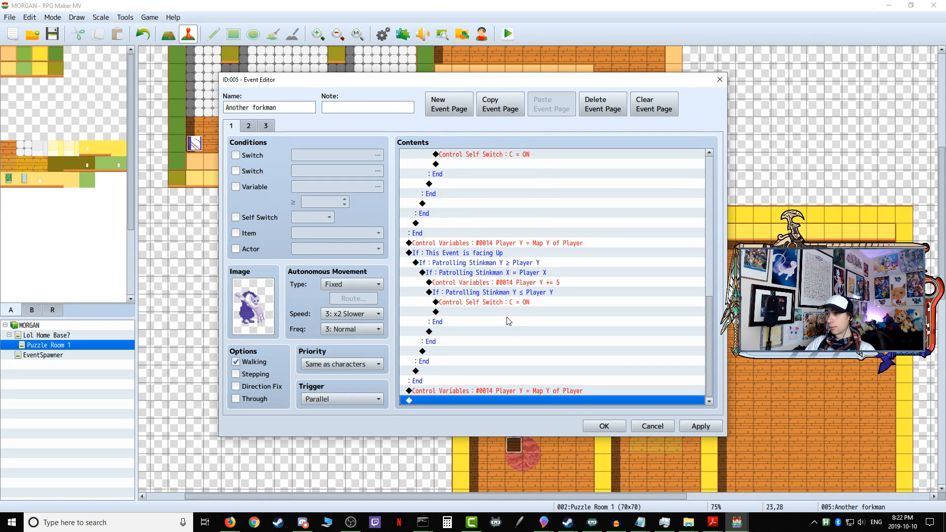
Step: In the facing Left block, make the outer X ≥ Player X condition test variable 0025 Another forkman X
{"action": "scroll", "coordinate": [509, 320], "scroll_direction": "up", "scroll_amount": 6}
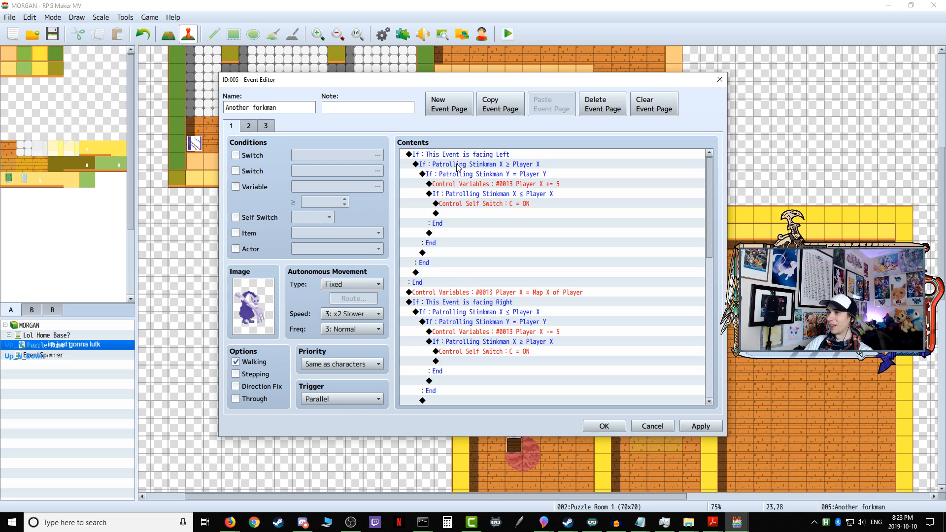
{"action": "right_click", "coordinate": [458, 166]}
{"action": "left_click", "coordinate": [476, 183]}
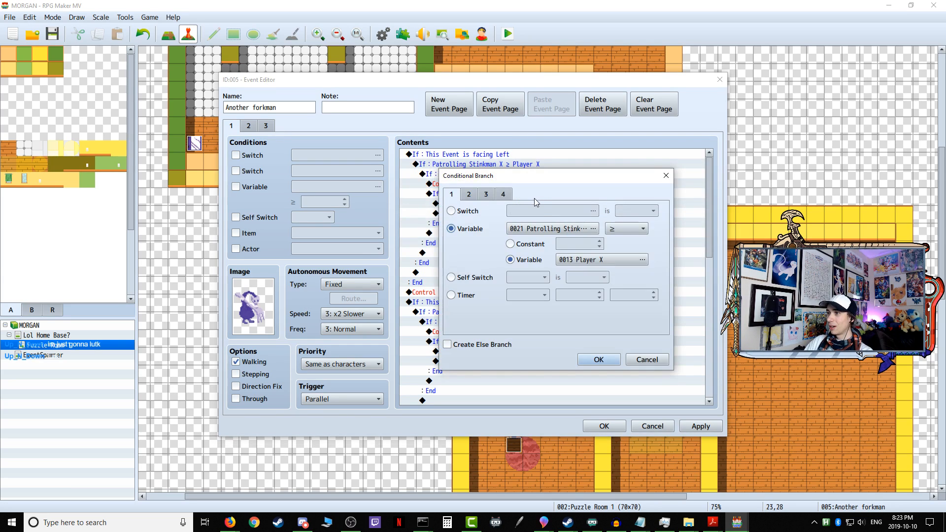
{"action": "left_click", "coordinate": [551, 232]}
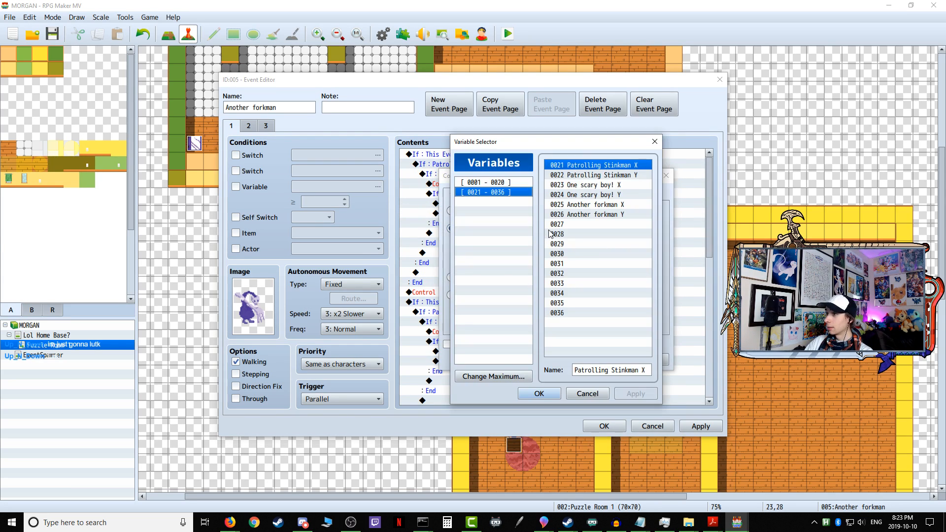
{"action": "left_click", "coordinate": [589, 205]}
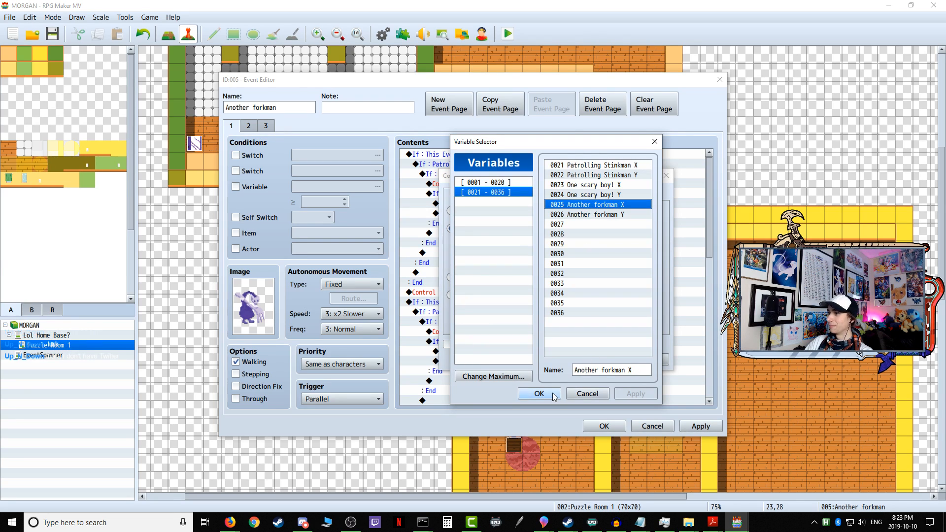
{"action": "left_click", "coordinate": [539, 393]}
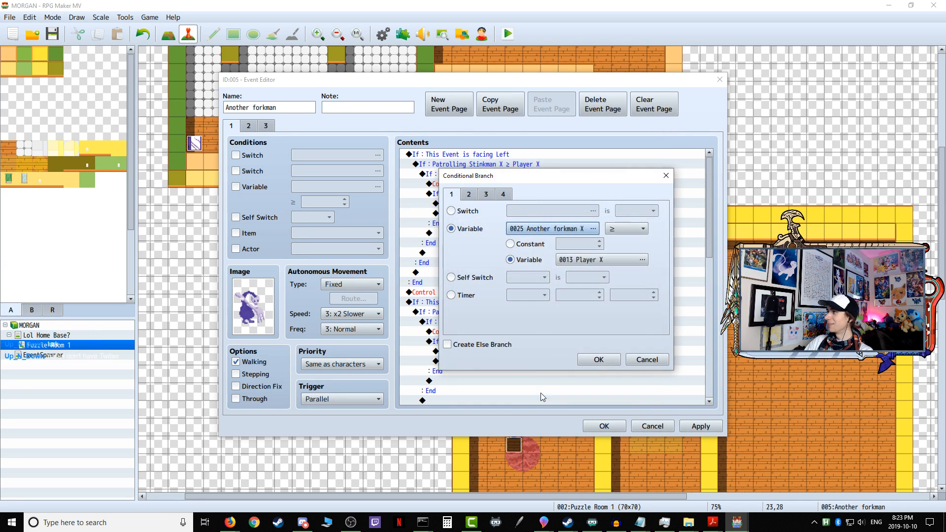
{"action": "left_click", "coordinate": [600, 359]}
Step: In the facing Left block, switch the Y = Player Y condition to variable 0026 Another forkman Y
{"action": "left_click", "coordinate": [491, 176]}
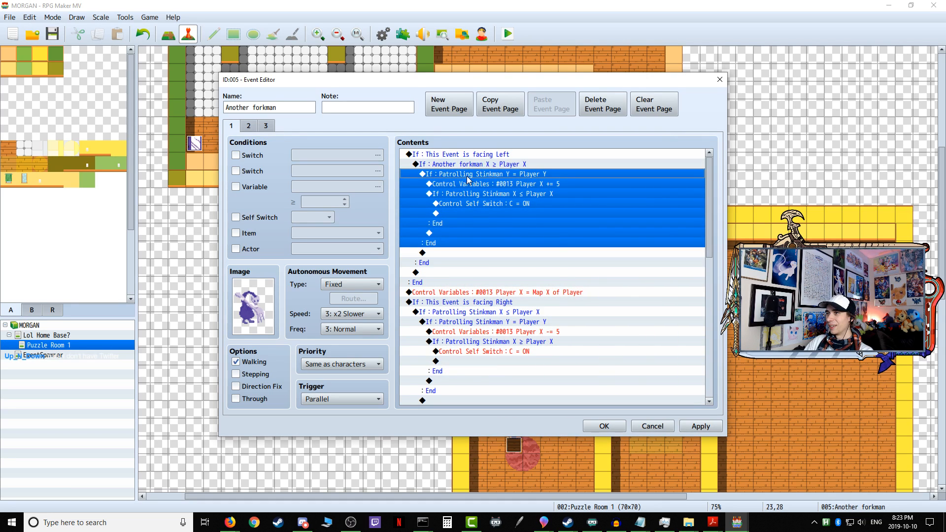
{"action": "right_click", "coordinate": [466, 176]}
{"action": "left_click", "coordinate": [527, 196]}
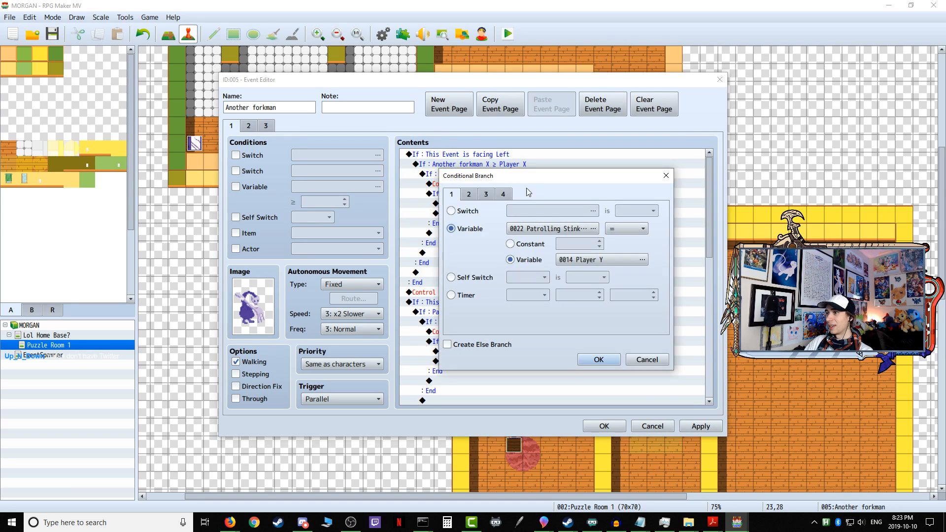
{"action": "left_click", "coordinate": [542, 229]}
{"action": "left_click", "coordinate": [585, 225]}
{"action": "left_click", "coordinate": [591, 215]}
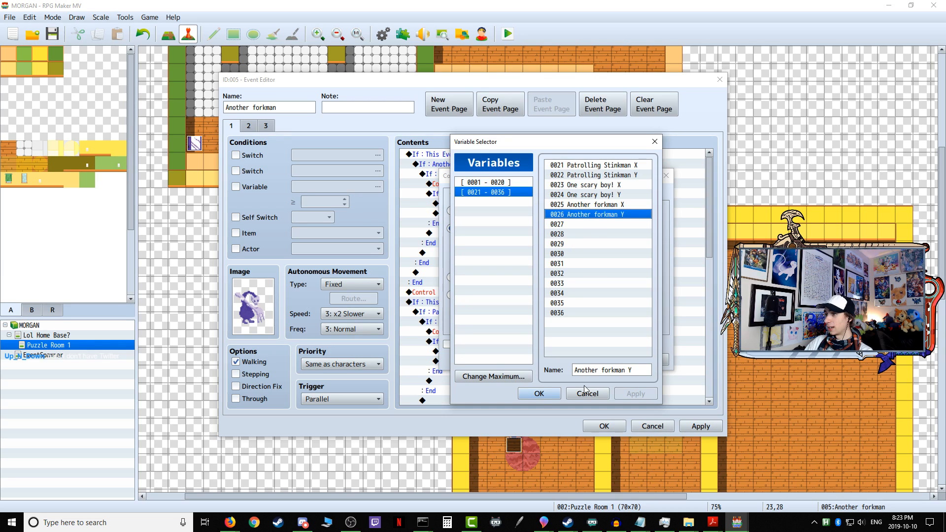
{"action": "left_click", "coordinate": [539, 393]}
{"action": "left_click", "coordinate": [601, 358]}
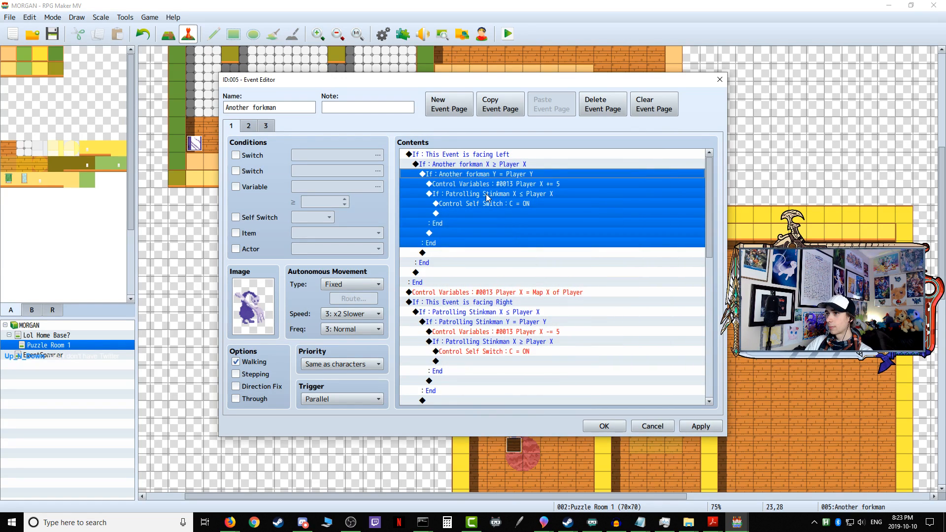
Step: In the facing Left block, change the innermost X ≤ Player X condition to variable 0025 Another forkman X
{"action": "left_click", "coordinate": [487, 195]}
{"action": "right_click", "coordinate": [482, 196]}
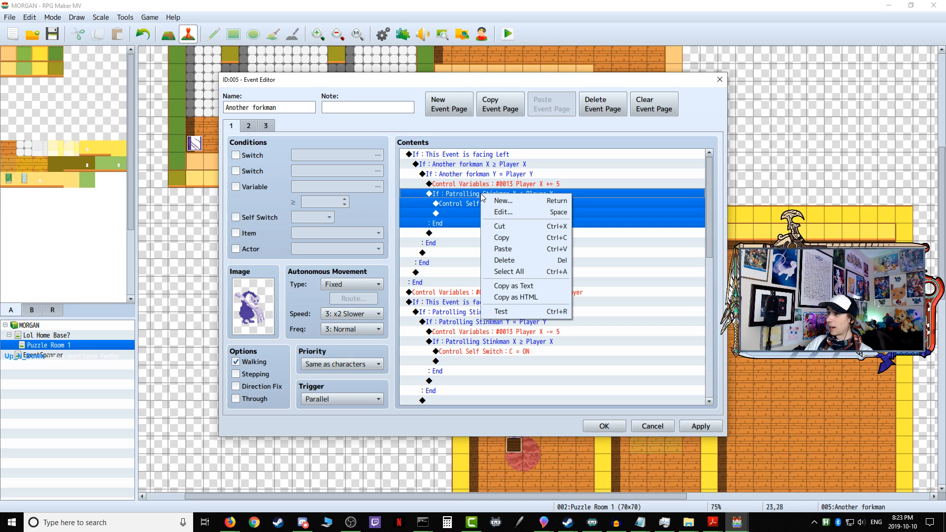
{"action": "left_click", "coordinate": [495, 212]}
{"action": "left_click", "coordinate": [534, 232]}
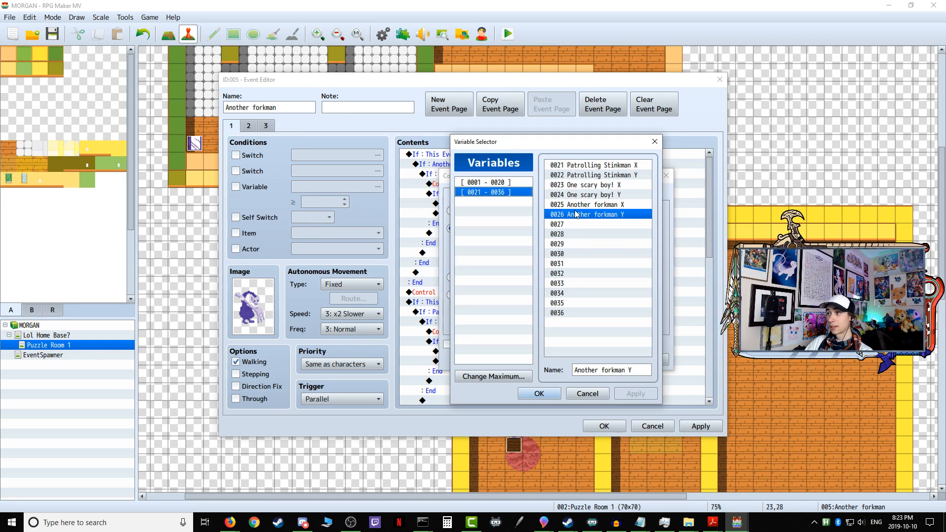
{"action": "left_click", "coordinate": [574, 205]}
{"action": "left_click", "coordinate": [539, 394]}
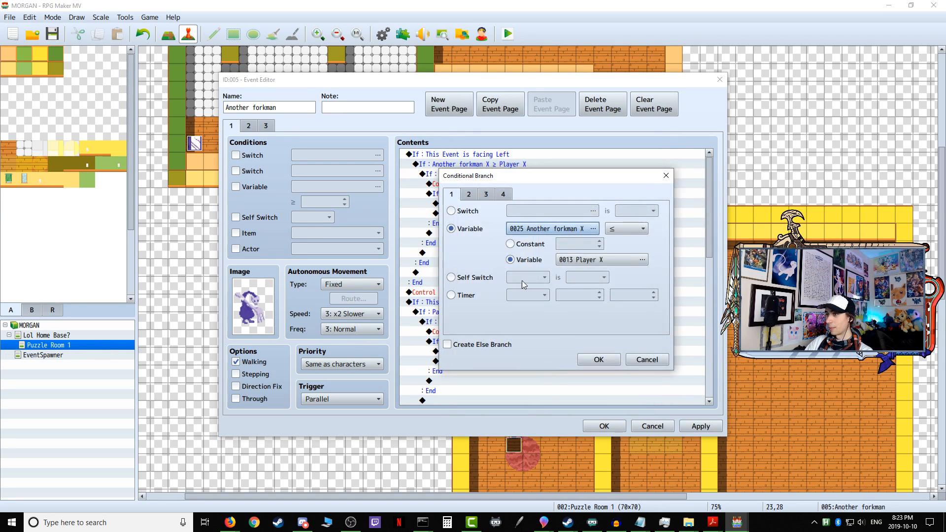
{"action": "left_click", "coordinate": [617, 363]}
Step: In the facing Right block, make the outer X ≤ Player X condition test variable 0025 Another forkman X
{"action": "scroll", "coordinate": [516, 279], "scroll_direction": "down", "scroll_amount": 2}
{"action": "scroll", "coordinate": [520, 282], "scroll_direction": "down", "scroll_amount": 2}
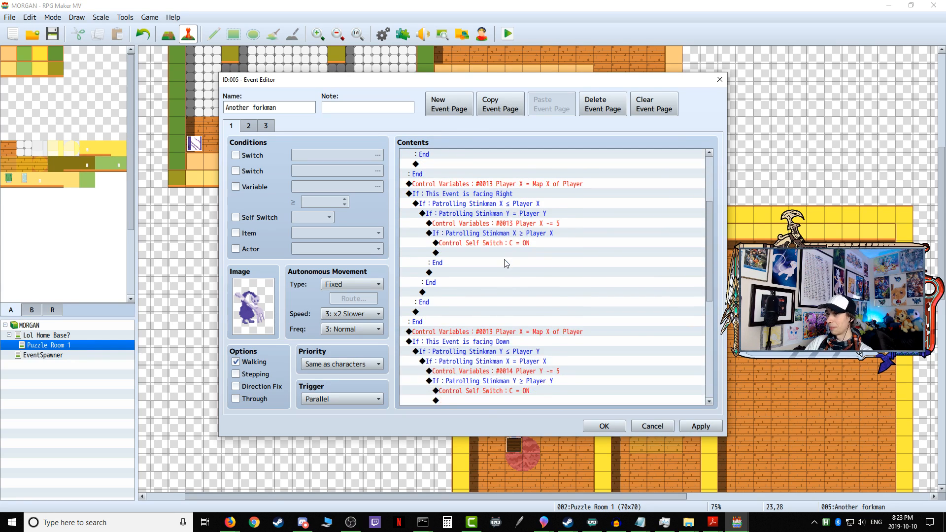
{"action": "left_click", "coordinate": [507, 186]}
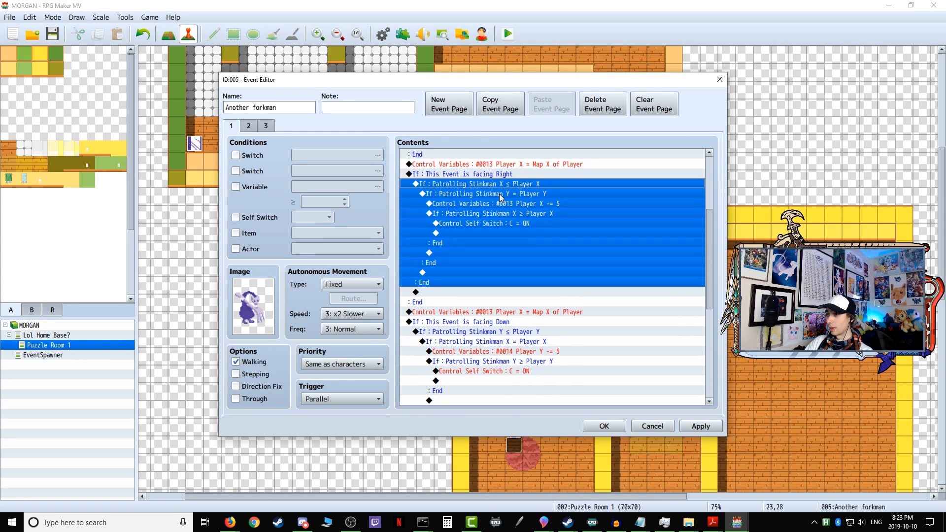
{"action": "right_click", "coordinate": [498, 185]}
{"action": "left_click", "coordinate": [512, 202]}
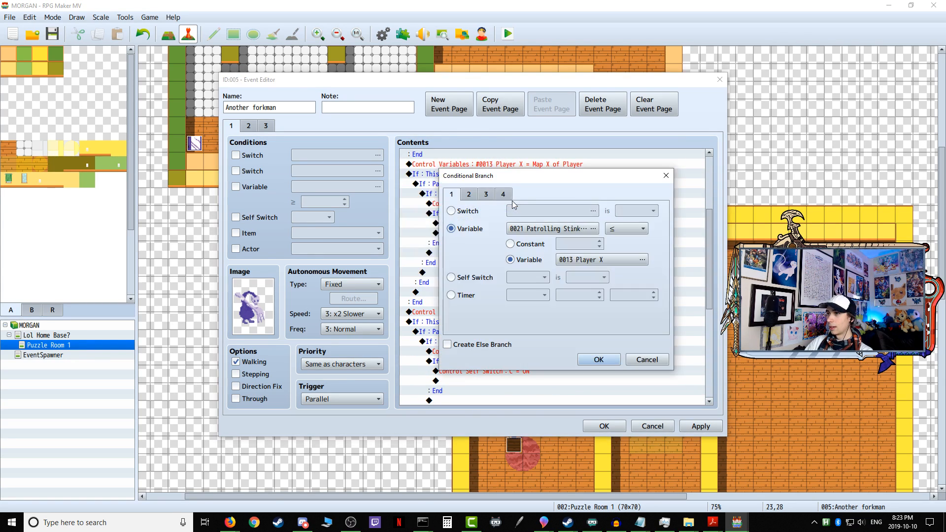
{"action": "left_click", "coordinate": [545, 230]}
{"action": "left_click", "coordinate": [602, 203]}
{"action": "left_click", "coordinate": [539, 393]}
{"action": "left_click", "coordinate": [598, 357]}
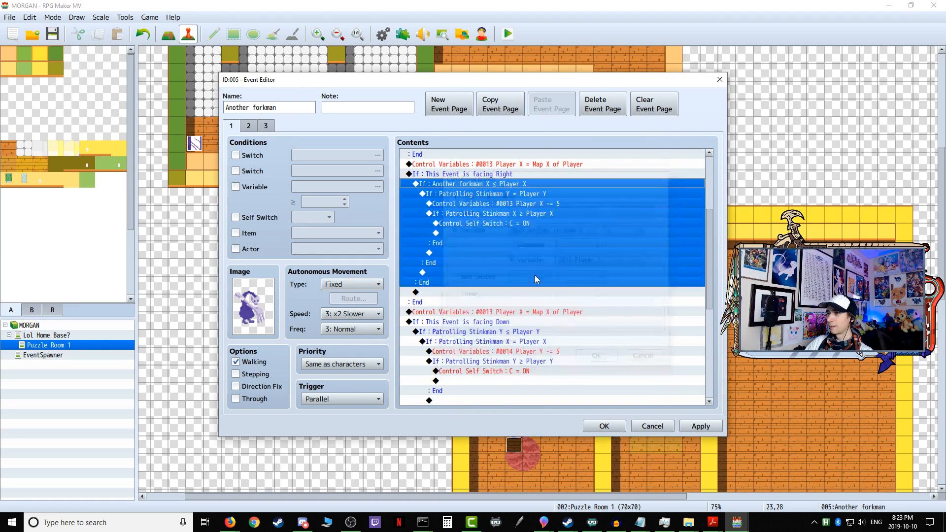
Step: In the facing Right block, switch the Y = Player Y condition to variable 0026 Another forkman Y
{"action": "right_click", "coordinate": [503, 195]}
{"action": "left_click", "coordinate": [489, 195]}
{"action": "left_click", "coordinate": [489, 195]}
{"action": "right_click", "coordinate": [489, 194]}
{"action": "left_click", "coordinate": [514, 214]}
{"action": "left_click", "coordinate": [535, 228]}
{"action": "left_click", "coordinate": [584, 214]}
{"action": "left_click", "coordinate": [539, 394]}
{"action": "left_click", "coordinate": [585, 357]}
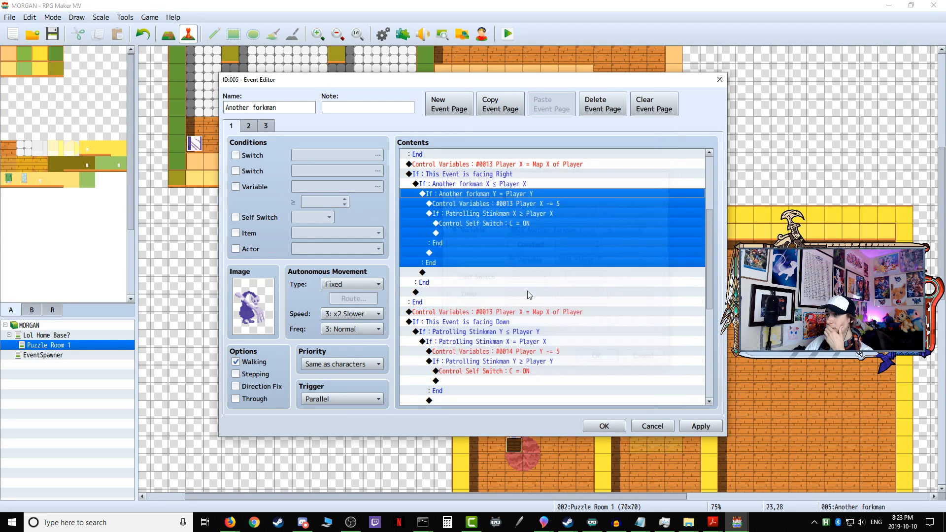
Step: In the facing Right block, change the innermost X ≥ Player X condition to variable 0025 Another forkman X
{"action": "left_click", "coordinate": [481, 204]}
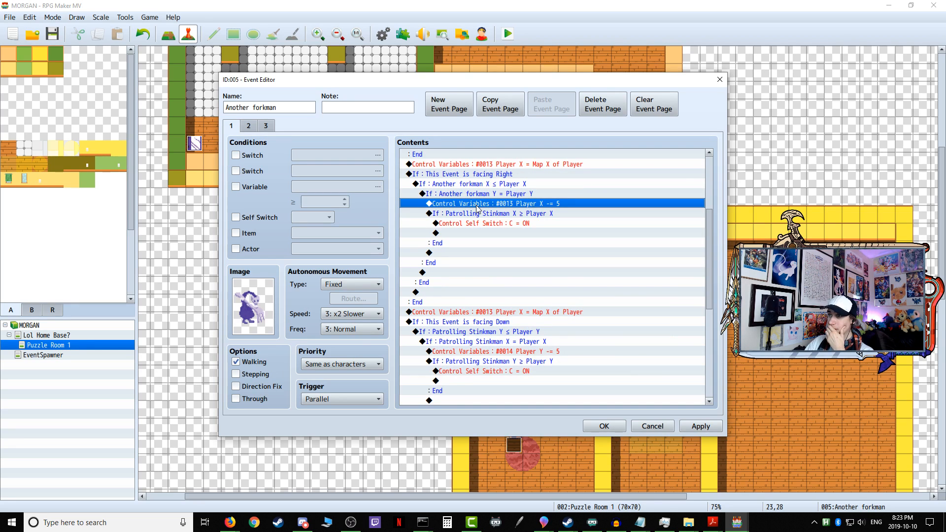
{"action": "left_click", "coordinate": [486, 225]}
{"action": "left_click", "coordinate": [493, 215]}
{"action": "right_click", "coordinate": [485, 212]}
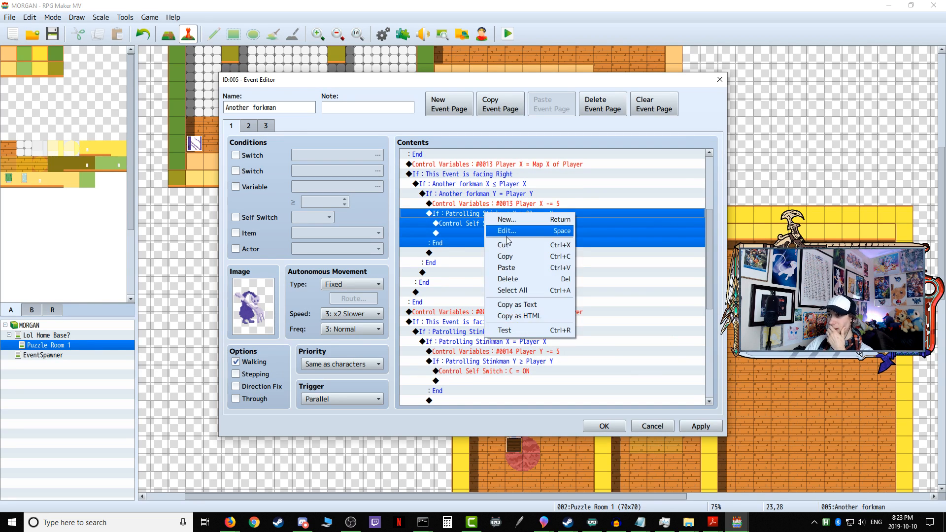
{"action": "left_click", "coordinate": [497, 228]}
{"action": "left_click", "coordinate": [542, 240]}
{"action": "left_click", "coordinate": [598, 206]}
{"action": "left_click", "coordinate": [539, 393]}
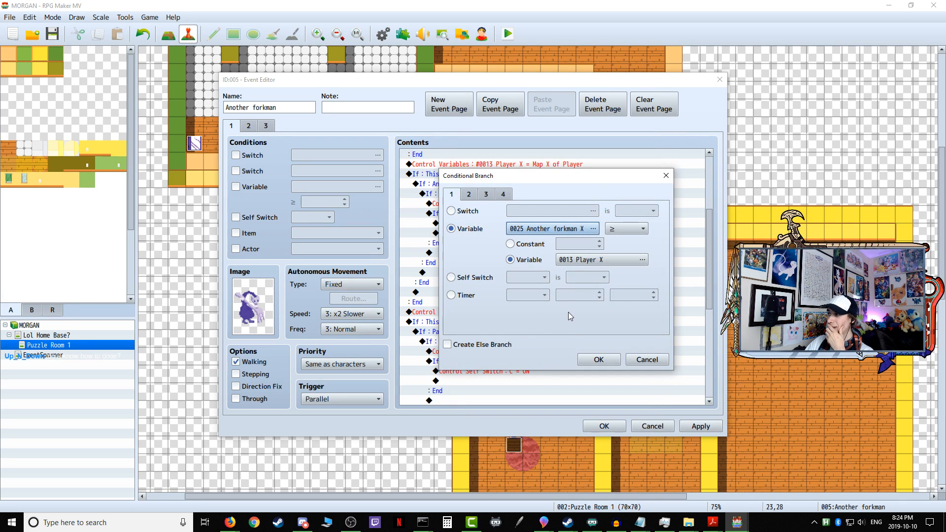
{"action": "left_click", "coordinate": [607, 361]}
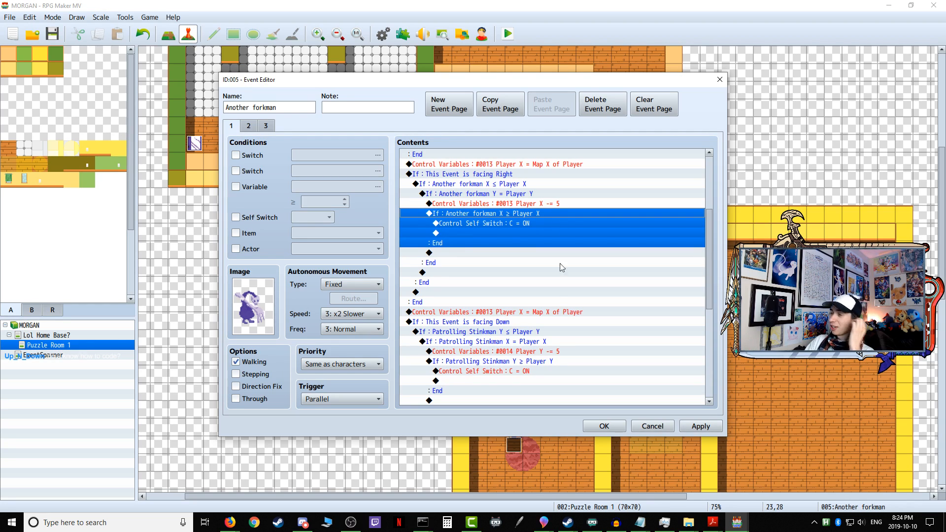
Step: In the facing Down block, make the outer Y ≤ Player Y condition test variable 0026 Another forkman Y
{"action": "scroll", "coordinate": [560, 238], "scroll_direction": "down", "scroll_amount": 7}
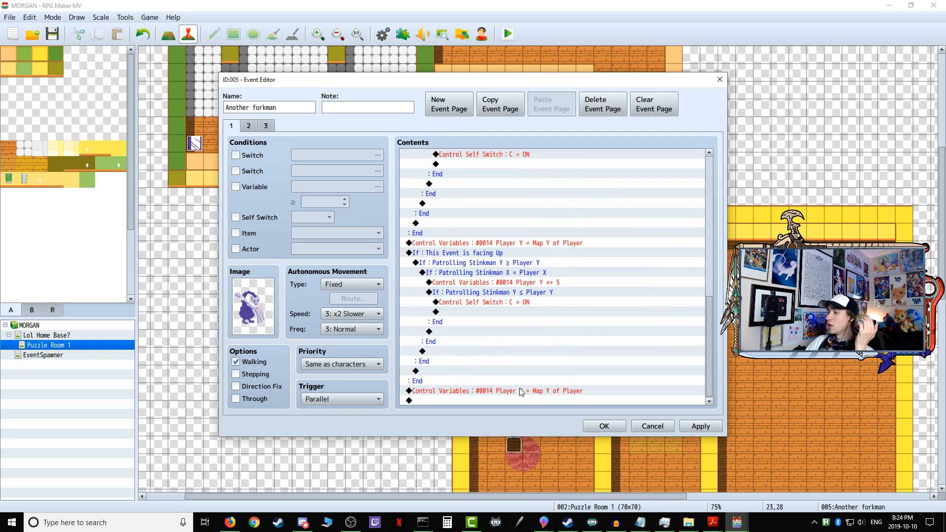
{"action": "scroll", "coordinate": [536, 389], "scroll_direction": "up", "scroll_amount": 10}
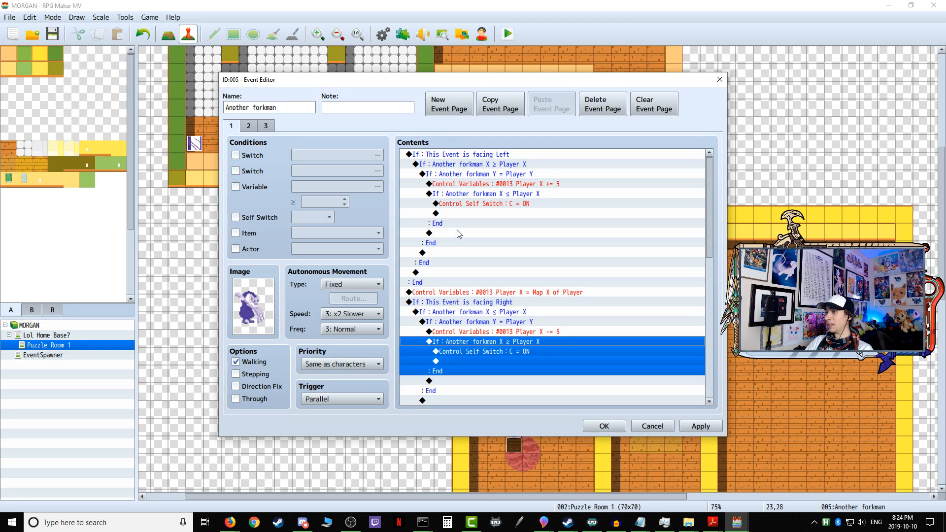
{"action": "scroll", "coordinate": [461, 252], "scroll_direction": "down", "scroll_amount": 2}
{"action": "scroll", "coordinate": [464, 282], "scroll_direction": "down", "scroll_amount": 5}
{"action": "scroll", "coordinate": [486, 309], "scroll_direction": "up", "scroll_amount": 2}
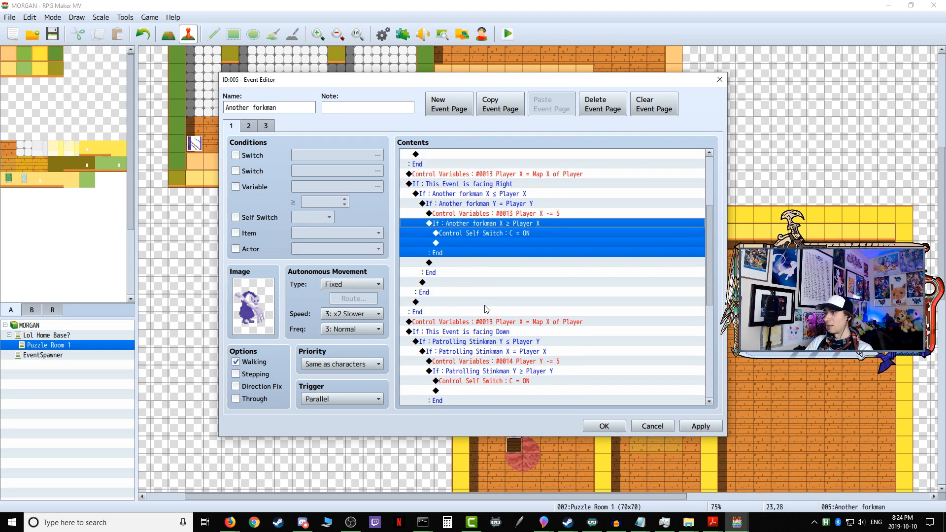
{"action": "scroll", "coordinate": [466, 271], "scroll_direction": "down", "scroll_amount": 2}
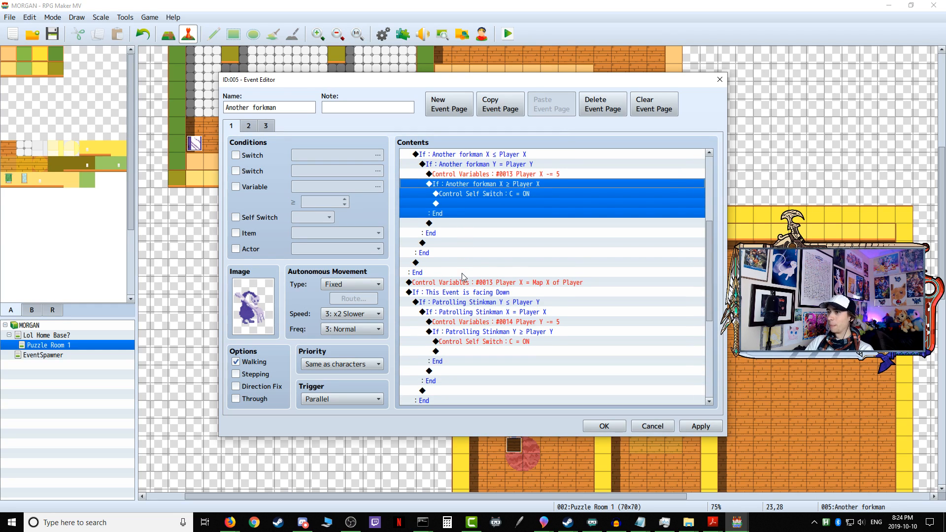
{"action": "left_click", "coordinate": [463, 292]}
{"action": "scroll", "coordinate": [463, 286], "scroll_direction": "down", "scroll_amount": 2}
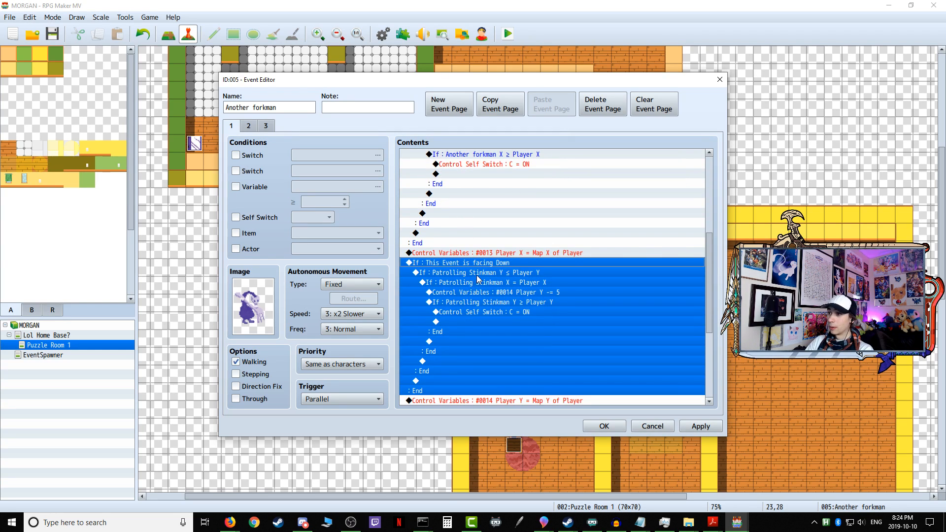
{"action": "left_click", "coordinate": [460, 274]}
{"action": "right_click", "coordinate": [460, 276]}
{"action": "left_click", "coordinate": [491, 291]}
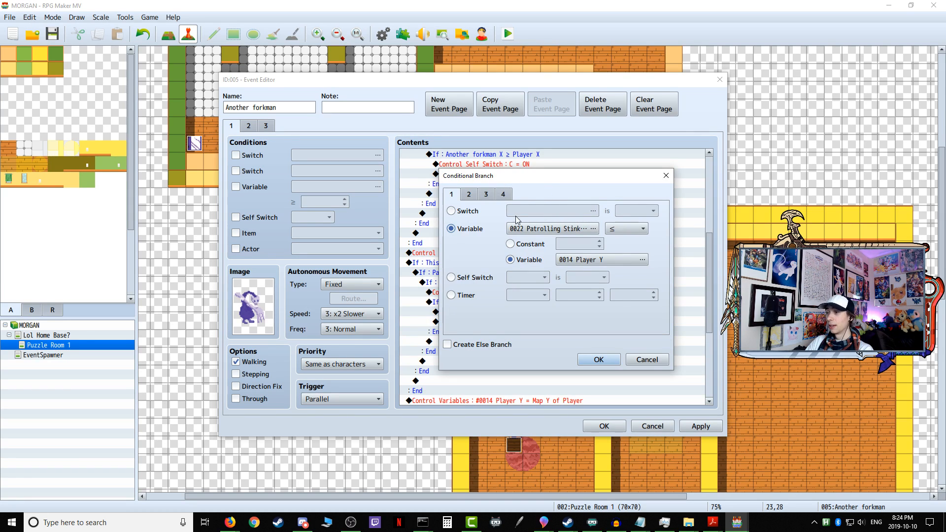
{"action": "left_click", "coordinate": [543, 229]}
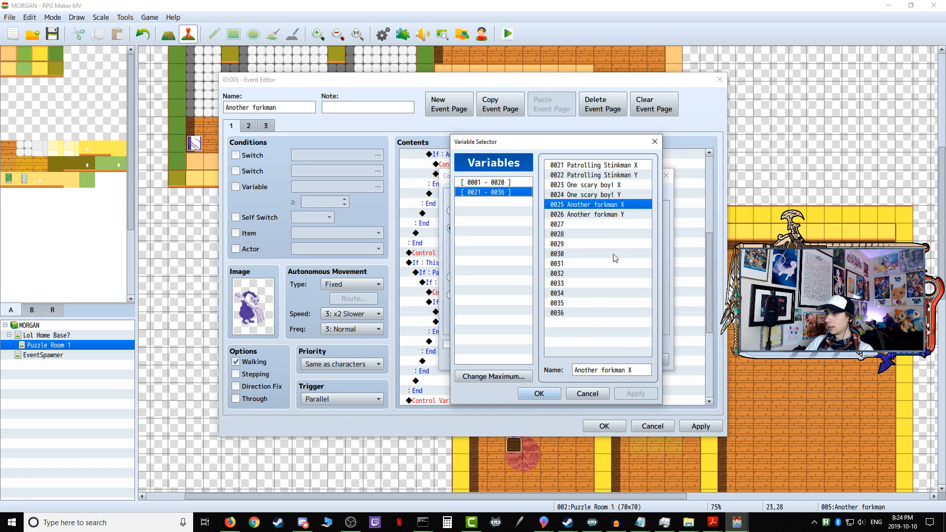
{"action": "left_click", "coordinate": [620, 216]}
{"action": "left_click", "coordinate": [532, 392]}
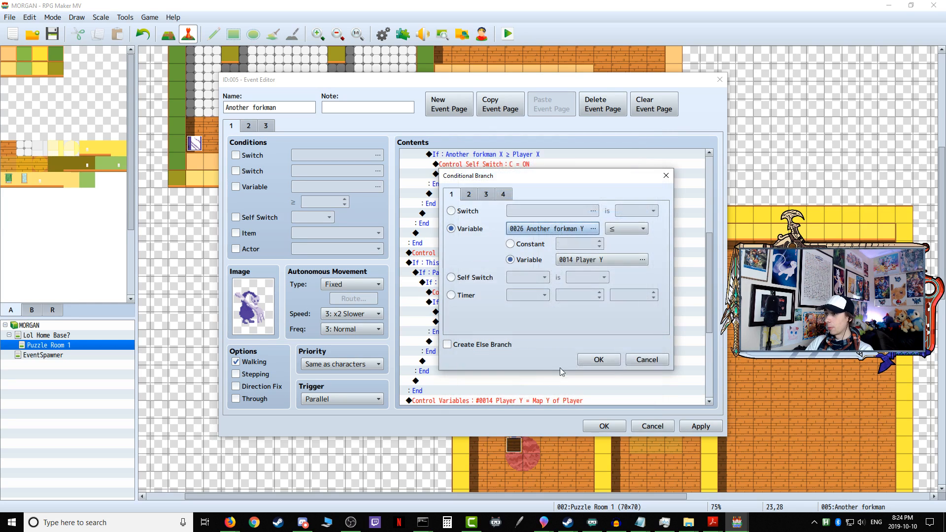
{"action": "left_click", "coordinate": [599, 360]}
Step: In the facing Down block, switch the X = Player X condition to variable 0025 Another forkman X
{"action": "left_click", "coordinate": [495, 286]}
{"action": "right_click", "coordinate": [479, 284]}
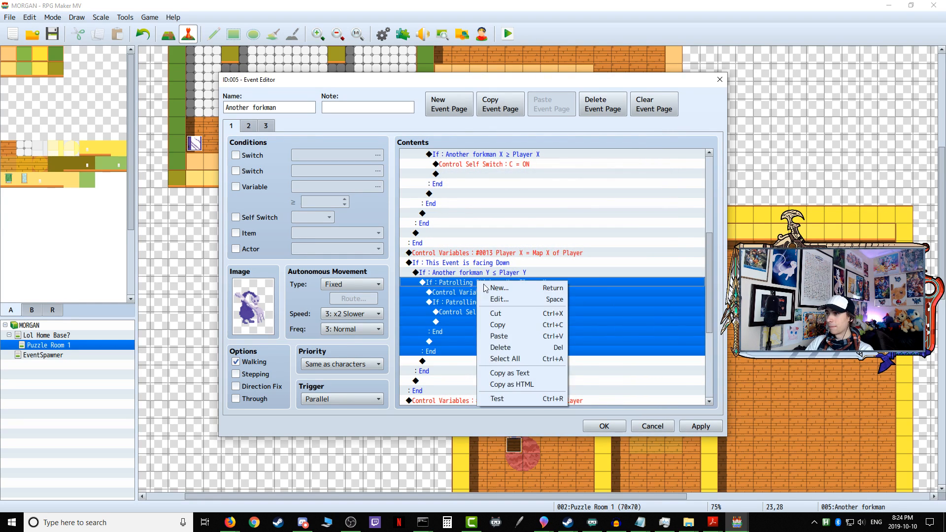
{"action": "left_click", "coordinate": [506, 299]}
{"action": "left_click", "coordinate": [566, 230]}
{"action": "left_click", "coordinate": [586, 204]}
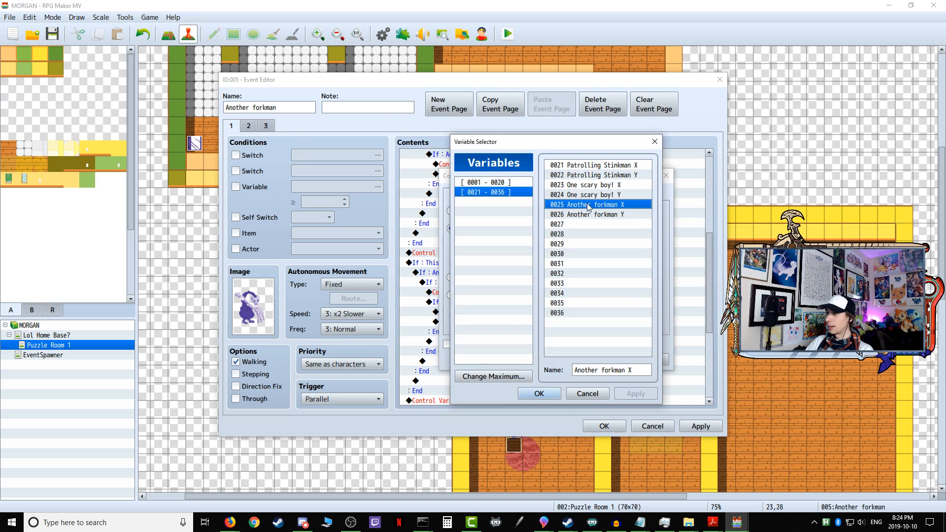
{"action": "left_click", "coordinate": [539, 394]}
{"action": "left_click", "coordinate": [599, 359]}
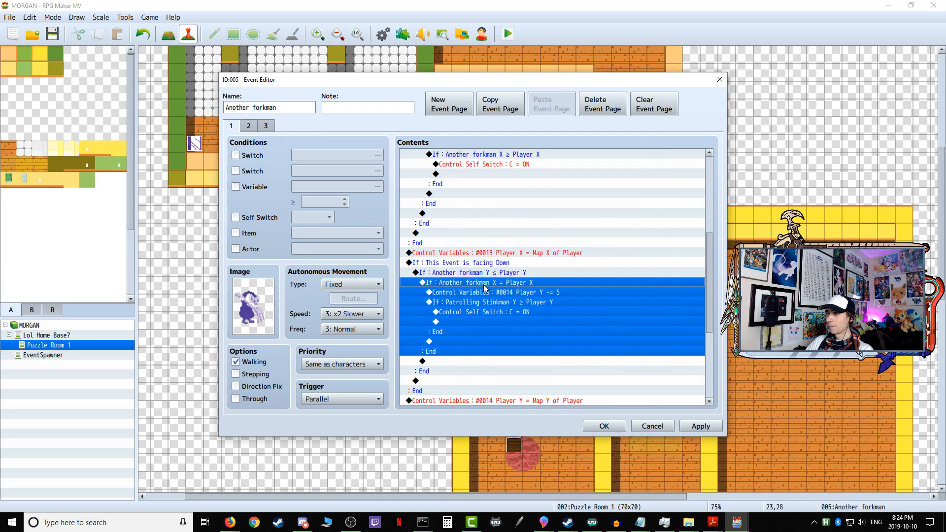
Step: In the facing Down block, change the innermost Y ≥ Player Y condition to variable 0026 Another forkman Y
{"action": "left_click", "coordinate": [489, 296]}
{"action": "left_click", "coordinate": [489, 302]}
{"action": "right_click", "coordinate": [489, 303]}
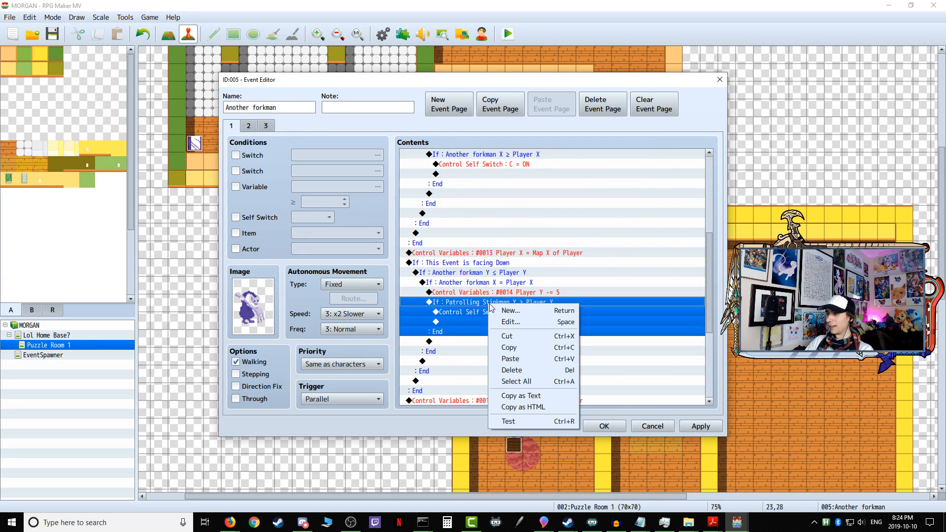
{"action": "left_click", "coordinate": [500, 322]}
{"action": "left_click", "coordinate": [531, 227]}
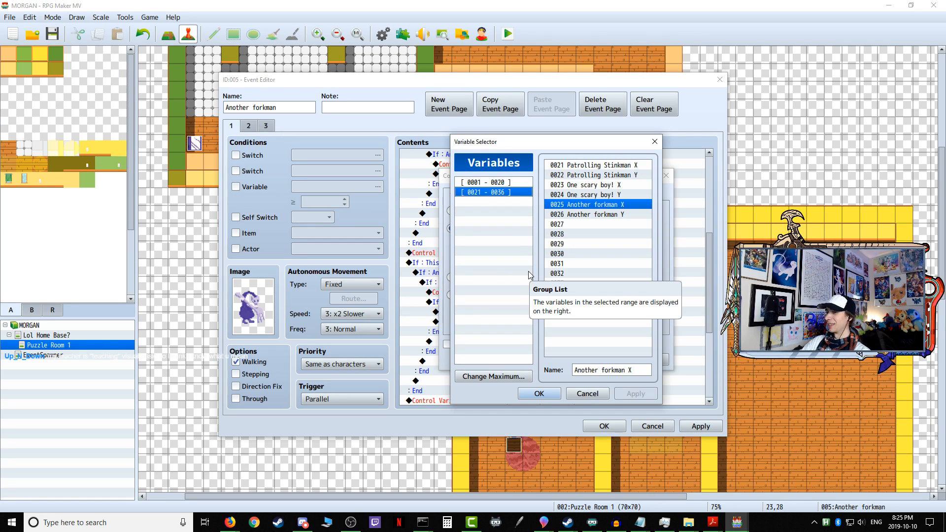
{"action": "left_click", "coordinate": [593, 215]}
{"action": "left_click", "coordinate": [539, 393]}
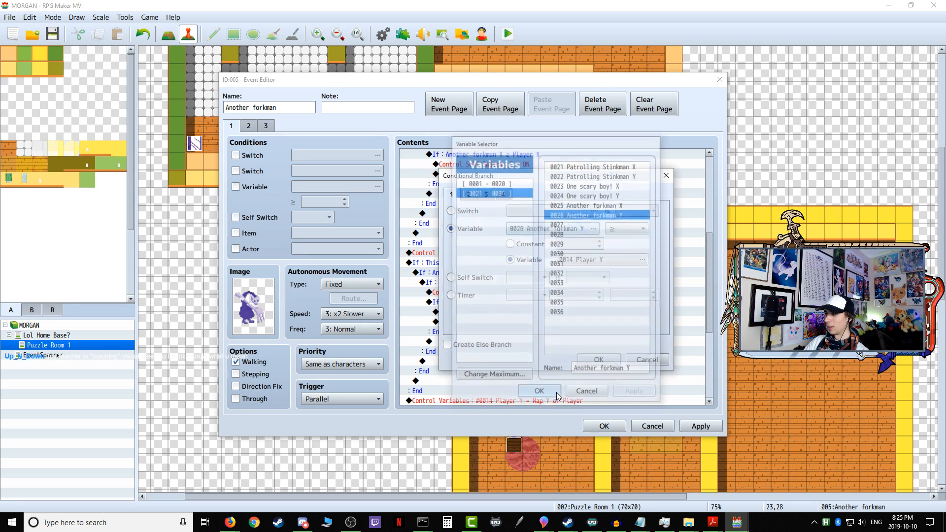
{"action": "left_click", "coordinate": [594, 360]}
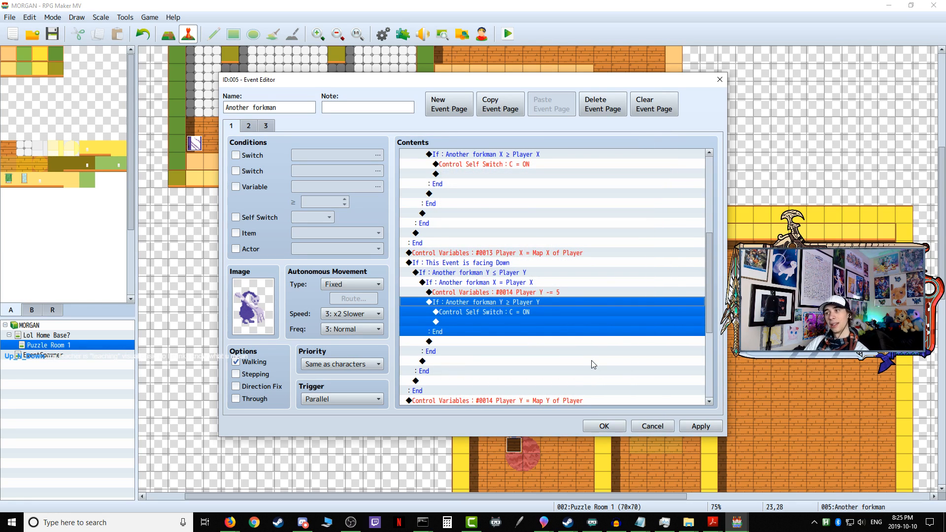
Step: In the facing Up block, make the outer Y ≥ Player Y condition test variable 0026 Another forkman Y
{"action": "scroll", "coordinate": [595, 365], "scroll_direction": "down", "scroll_amount": 5}
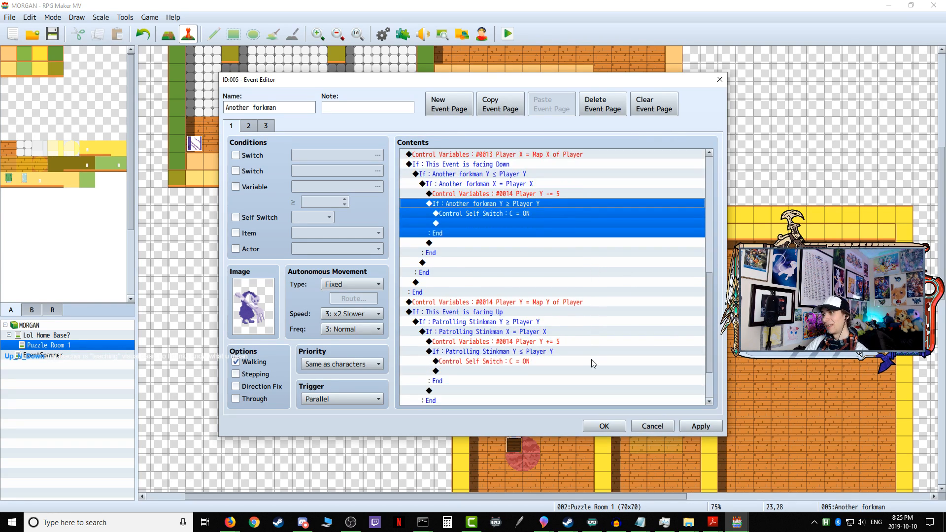
{"action": "left_click", "coordinate": [495, 266]}
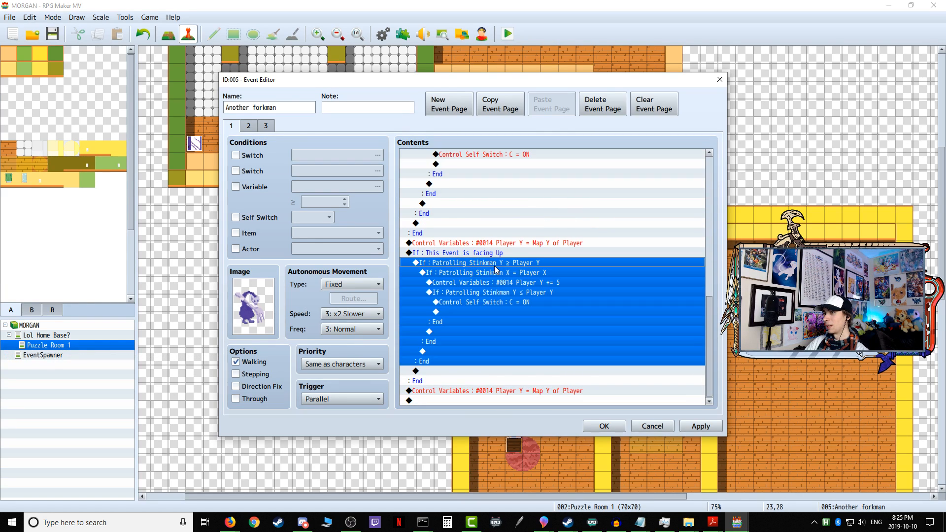
{"action": "right_click", "coordinate": [493, 270]}
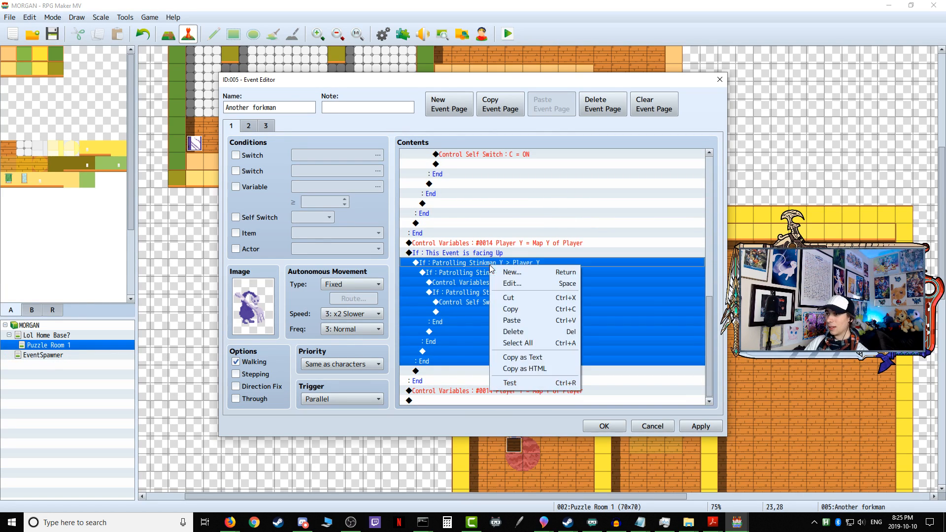
{"action": "left_click", "coordinate": [515, 285]}
{"action": "left_click", "coordinate": [542, 241]}
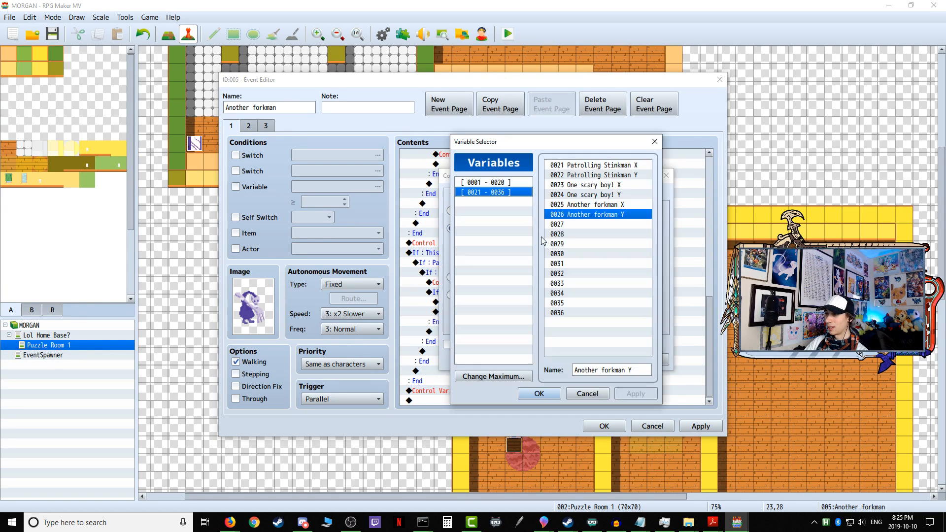
{"action": "left_click", "coordinate": [550, 389]}
{"action": "left_click", "coordinate": [596, 359]}
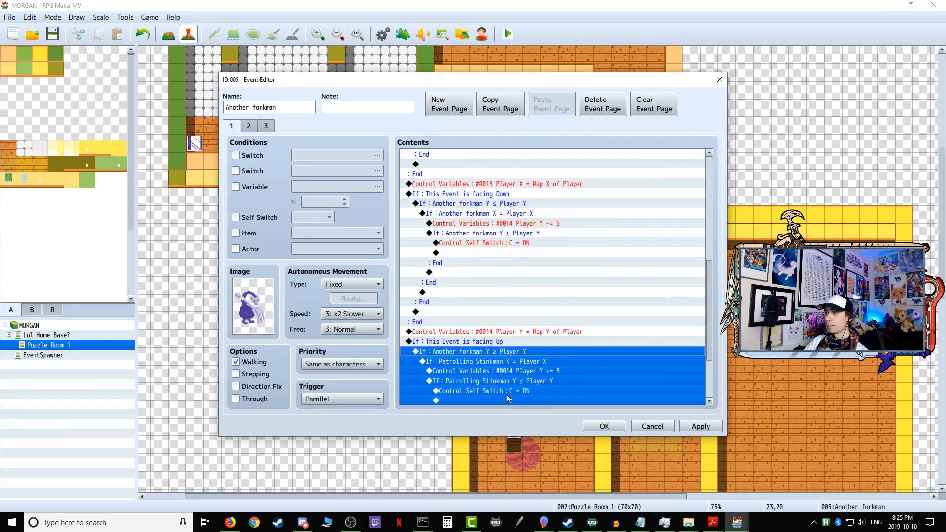
Step: In the facing Up block, switch the X = Player X condition to variable 0025 Another forkman X
{"action": "scroll", "coordinate": [506, 286], "scroll_direction": "down", "scroll_amount": 3}
{"action": "right_click", "coordinate": [506, 297]}
{"action": "left_click", "coordinate": [525, 314]}
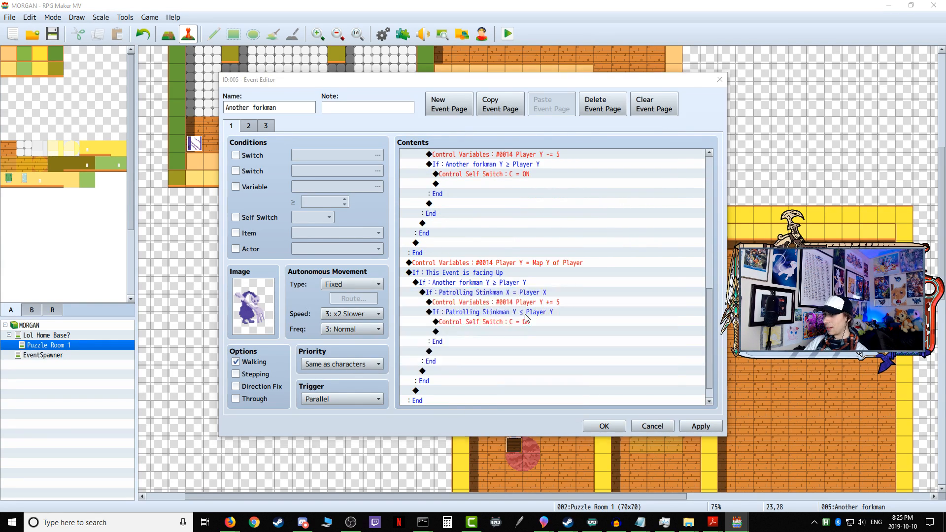
{"action": "left_click", "coordinate": [585, 228]}
{"action": "left_click", "coordinate": [594, 205]}
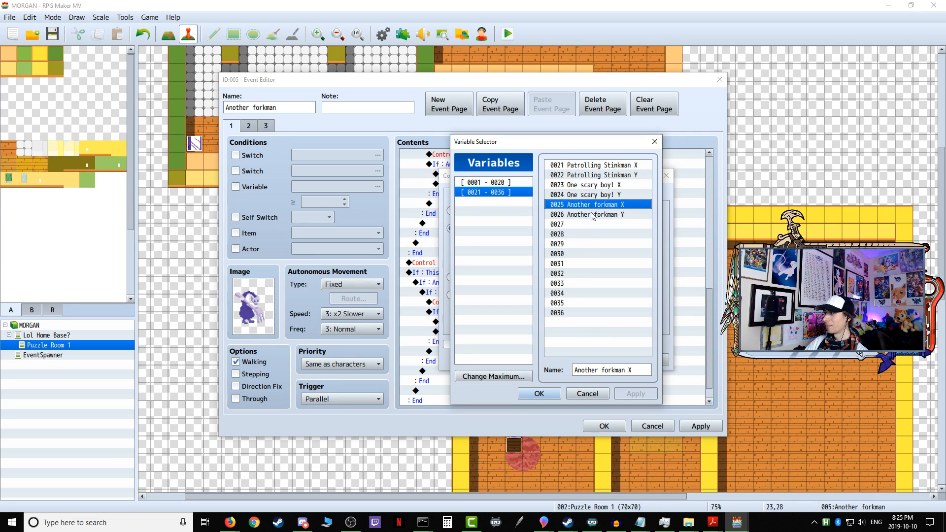
{"action": "left_click", "coordinate": [539, 394]}
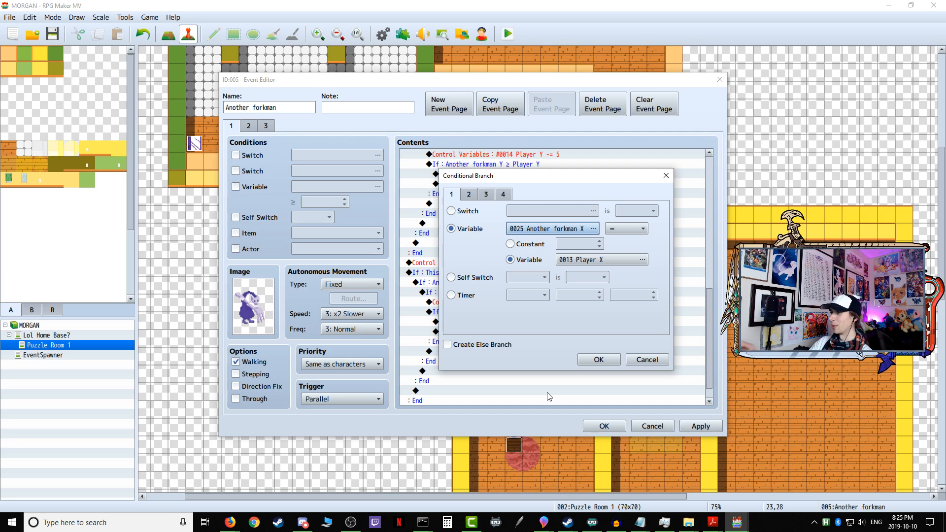
{"action": "left_click", "coordinate": [599, 360]}
Step: In the facing Up block, change the innermost Y ≤ Player Y condition to variable 0026 Another forkman Y and apply the event changes
{"action": "scroll", "coordinate": [498, 342], "scroll_direction": "down", "scroll_amount": 1}
{"action": "scroll", "coordinate": [498, 342], "scroll_direction": "down", "scroll_amount": 1}
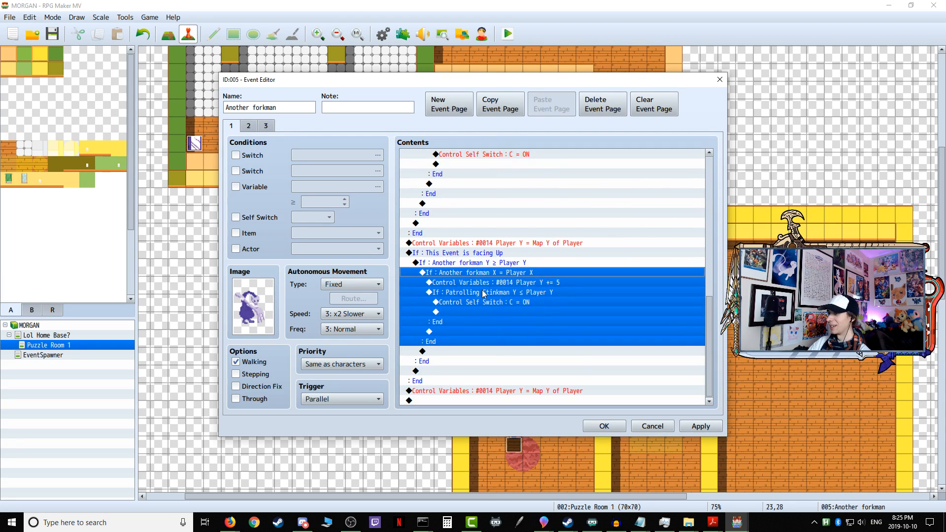
{"action": "left_click", "coordinate": [484, 295]}
{"action": "right_click", "coordinate": [491, 294]}
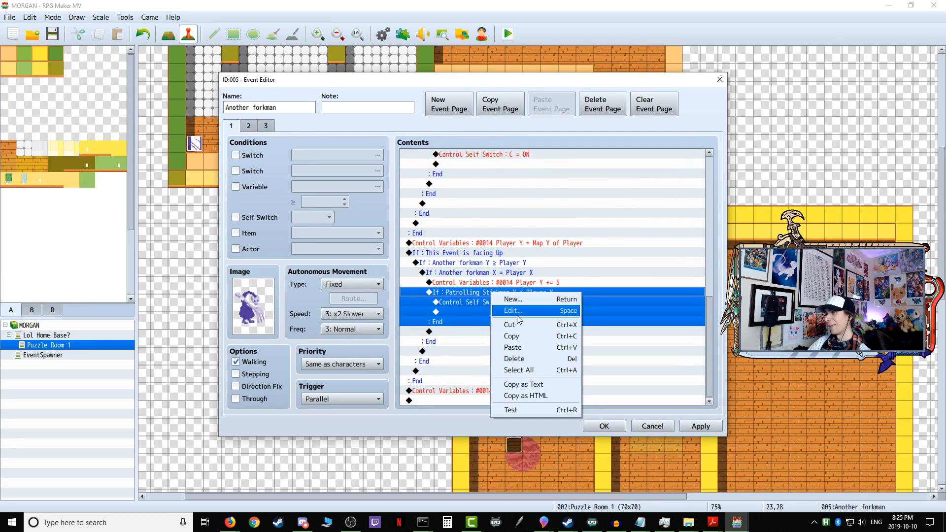
{"action": "left_click", "coordinate": [516, 311]}
{"action": "left_click", "coordinate": [550, 231]}
{"action": "left_click", "coordinate": [596, 215]}
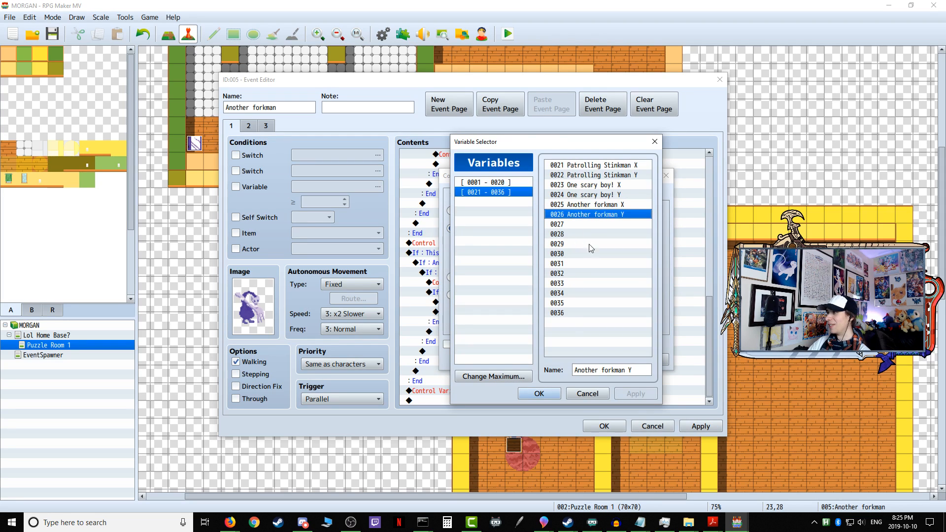
{"action": "left_click", "coordinate": [557, 393]}
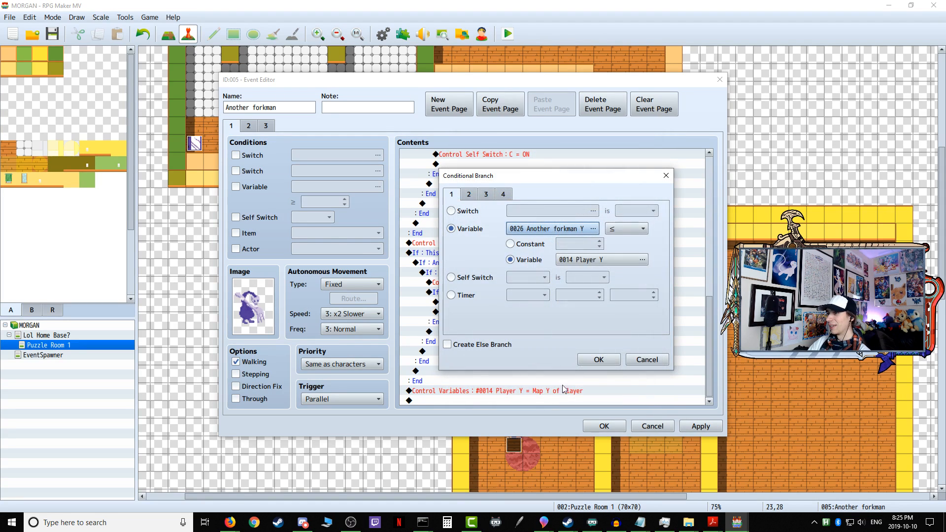
{"action": "left_click", "coordinate": [600, 360]}
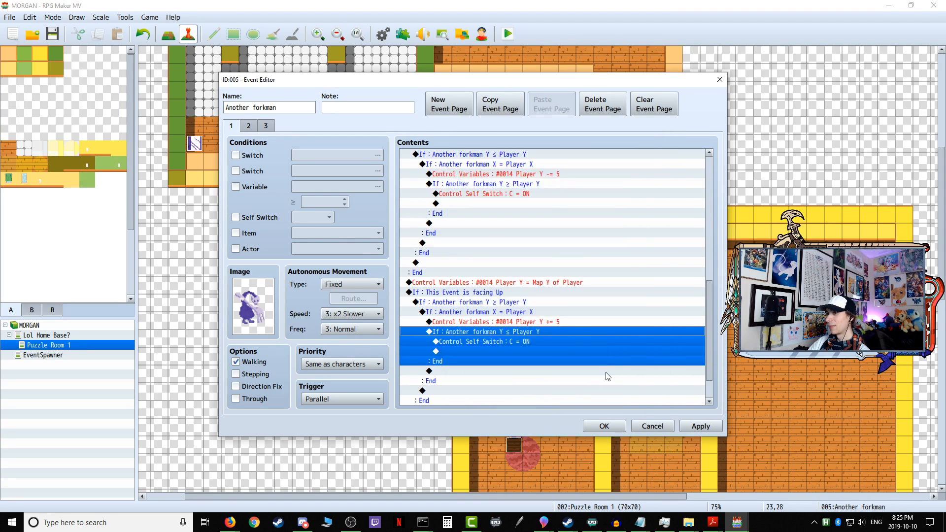
{"action": "left_click", "coordinate": [699, 425]}
Step: Add a fourth event page to Another forkman and give it the first purple forkman sprite from Small Enemies VS1
{"action": "left_click", "coordinate": [266, 126]}
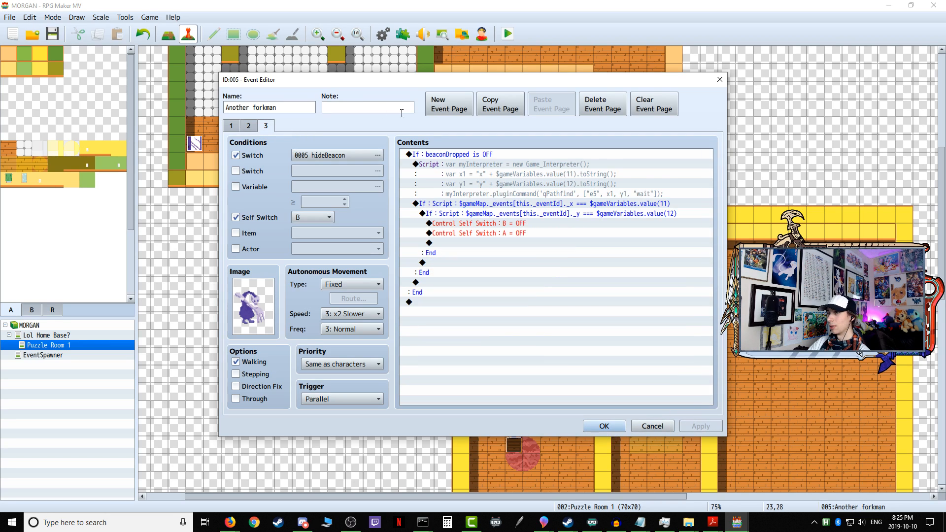
{"action": "left_click", "coordinate": [449, 105]}
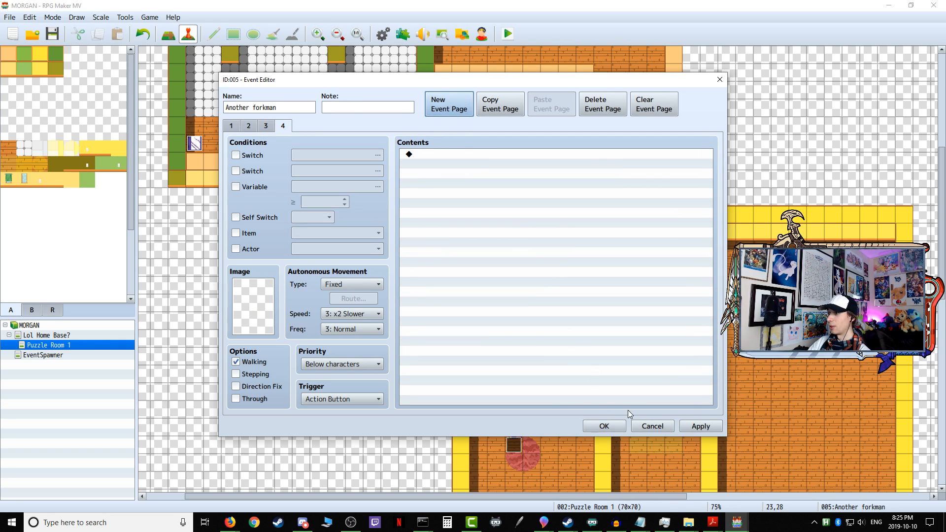
{"action": "double_click", "coordinate": [247, 287]}
{"action": "left_click", "coordinate": [338, 307]}
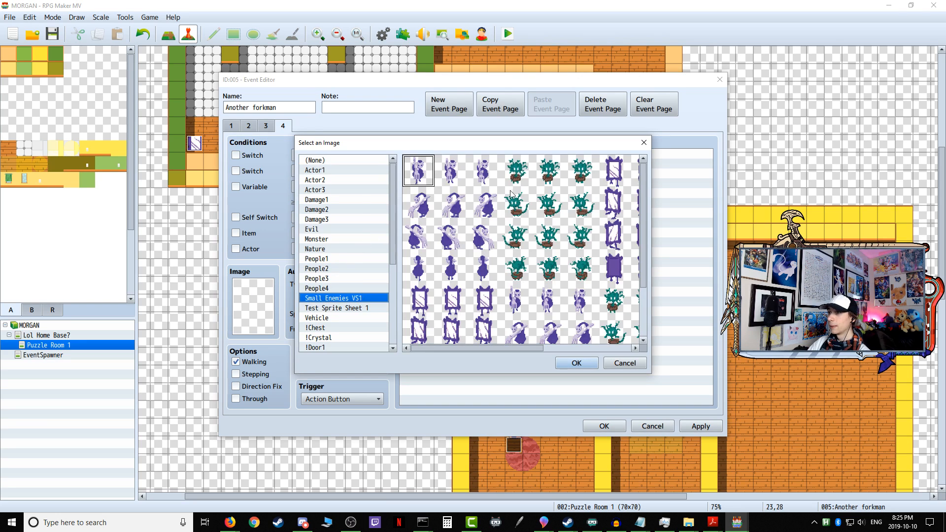
{"action": "left_click", "coordinate": [577, 363]}
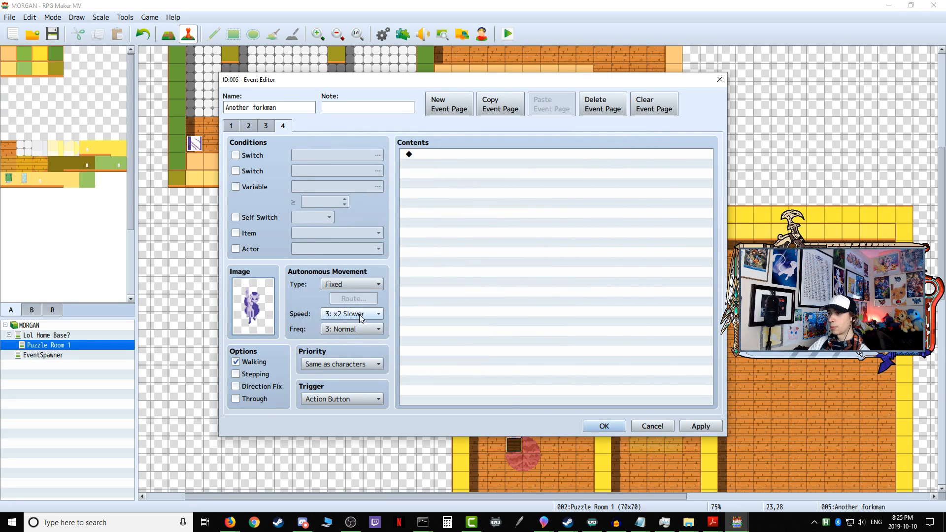
Step: Set page 4's autonomous movement to Approach with speed 5: x2 Faster and frequency 5: Highest
{"action": "left_click", "coordinate": [351, 314]}
{"action": "left_click", "coordinate": [350, 373]}
{"action": "left_click", "coordinate": [352, 284]}
{"action": "left_click", "coordinate": [353, 320]}
{"action": "left_click", "coordinate": [353, 329]}
{"action": "left_click", "coordinate": [351, 387]}
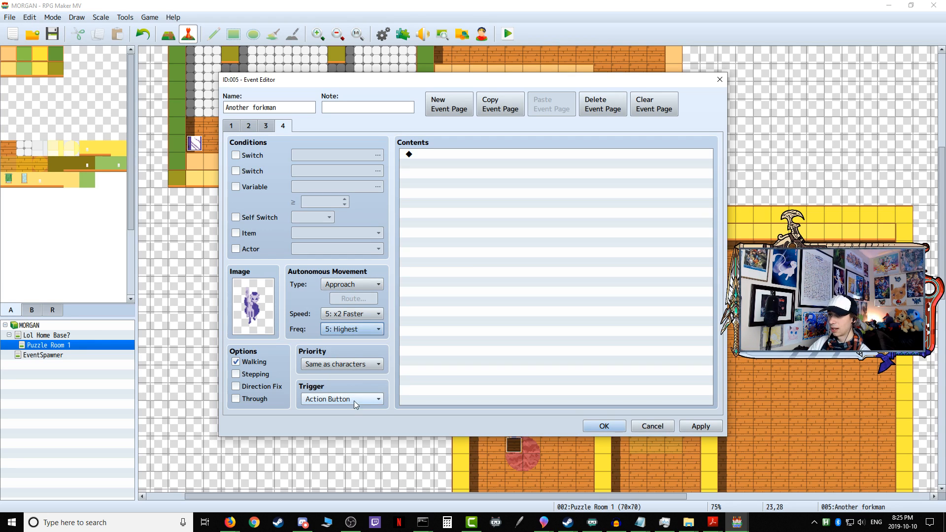
Step: Give page 4 the Event Touch trigger and a Self Switch C condition, and save the event
{"action": "left_click", "coordinate": [359, 398]}
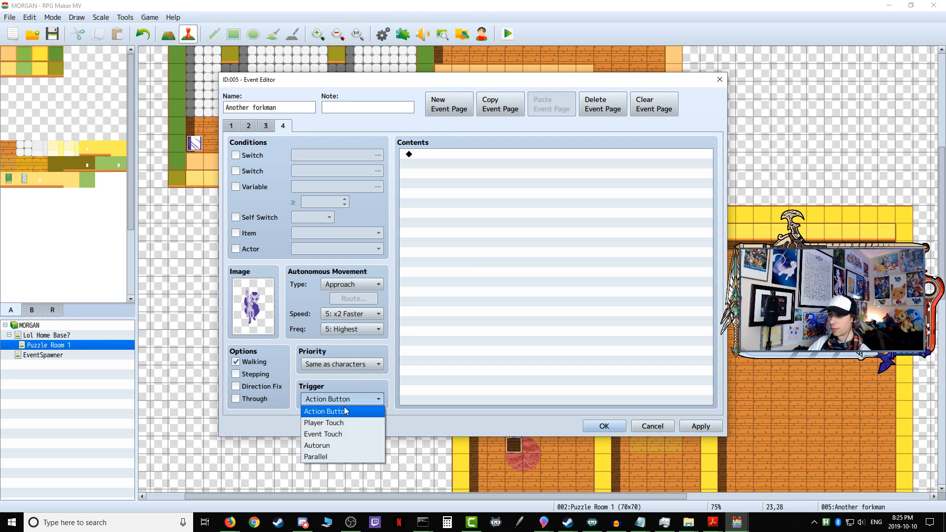
{"action": "left_click", "coordinate": [335, 434]}
{"action": "left_click", "coordinate": [236, 218]}
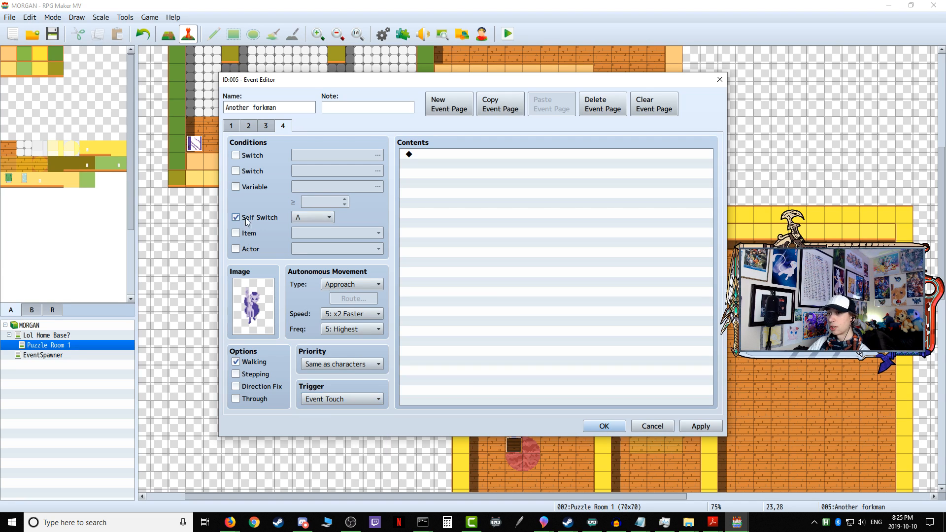
{"action": "left_click", "coordinate": [326, 217]}
{"action": "left_click", "coordinate": [319, 253]}
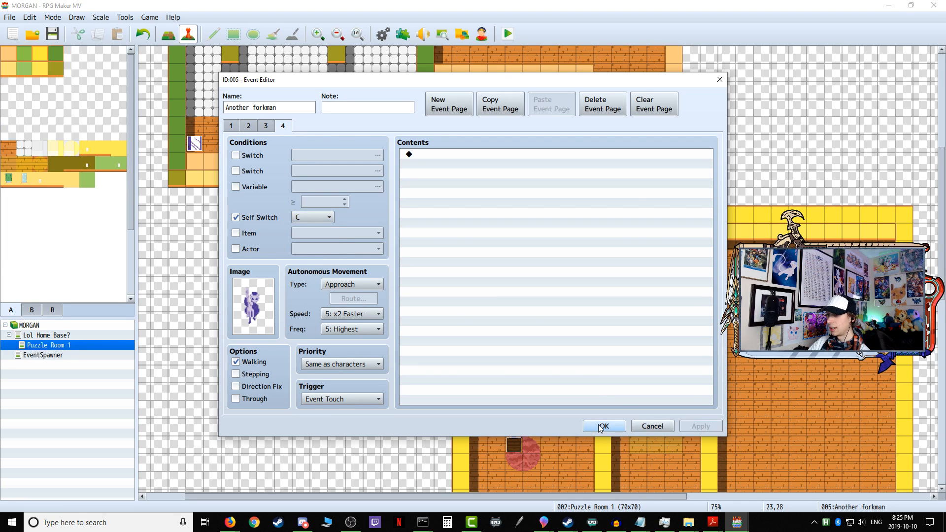
{"action": "left_click", "coordinate": [605, 426]}
Step: Copy the Transfer Player and Control Self Switch C = OFF commands from page 4 of the Patrolling Stinkman event
{"action": "scroll", "coordinate": [560, 190], "scroll_direction": "up", "scroll_amount": 4}
{"action": "double_click", "coordinate": [638, 109]}
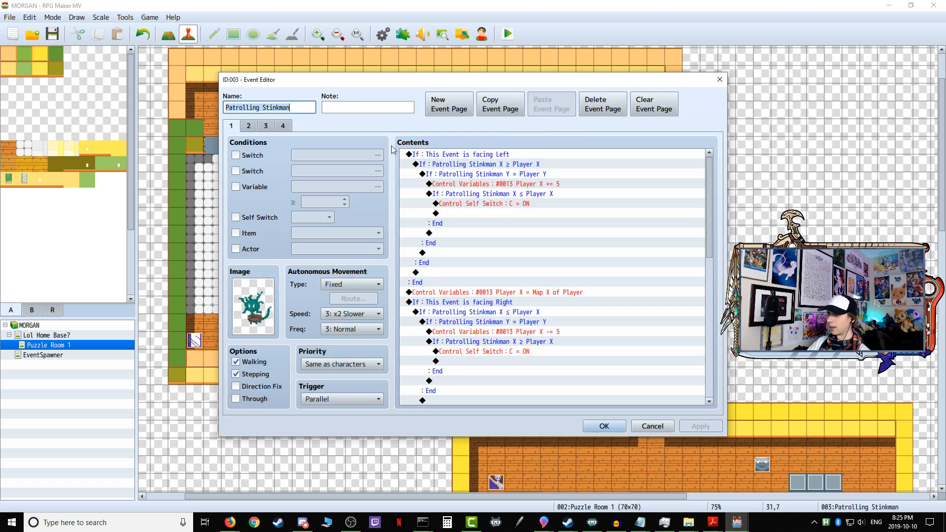
{"action": "left_click", "coordinate": [287, 125]}
{"action": "left_click", "coordinate": [466, 156]}
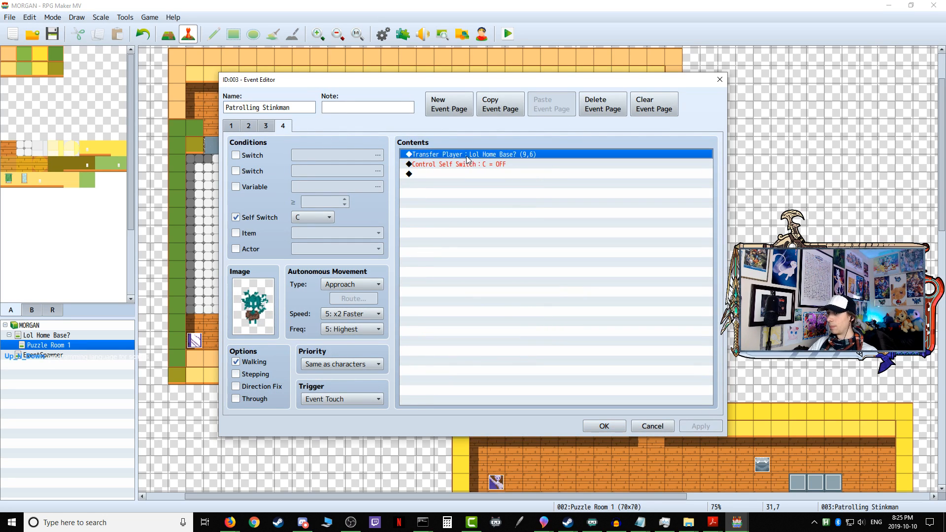
{"action": "left_click", "coordinate": [465, 165], "text": "shift"}
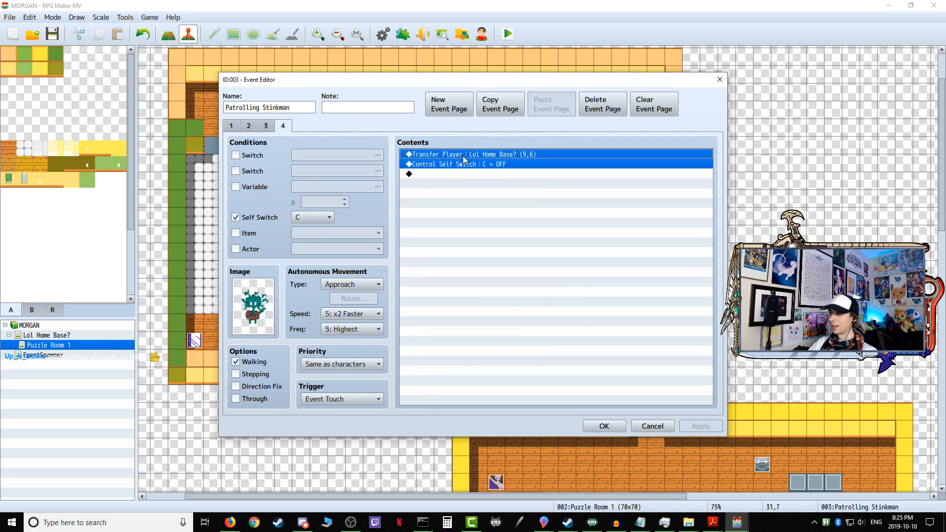
{"action": "right_click", "coordinate": [467, 164]}
{"action": "left_click", "coordinate": [495, 199]}
{"action": "left_click", "coordinate": [602, 425]}
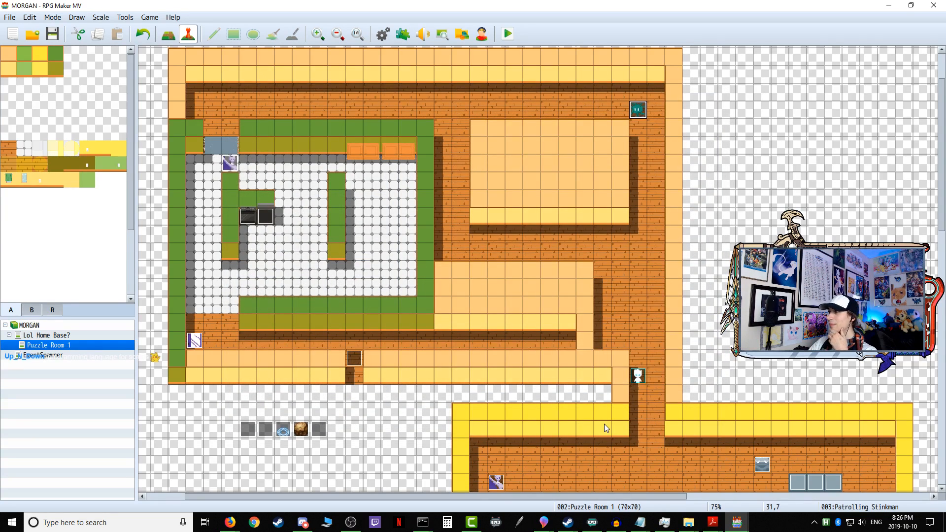
Step: Paste the copied transfer and self switch commands into page 4 of Another forkman and apply the change
{"action": "scroll", "coordinate": [606, 425], "scroll_direction": "down", "scroll_amount": 5}
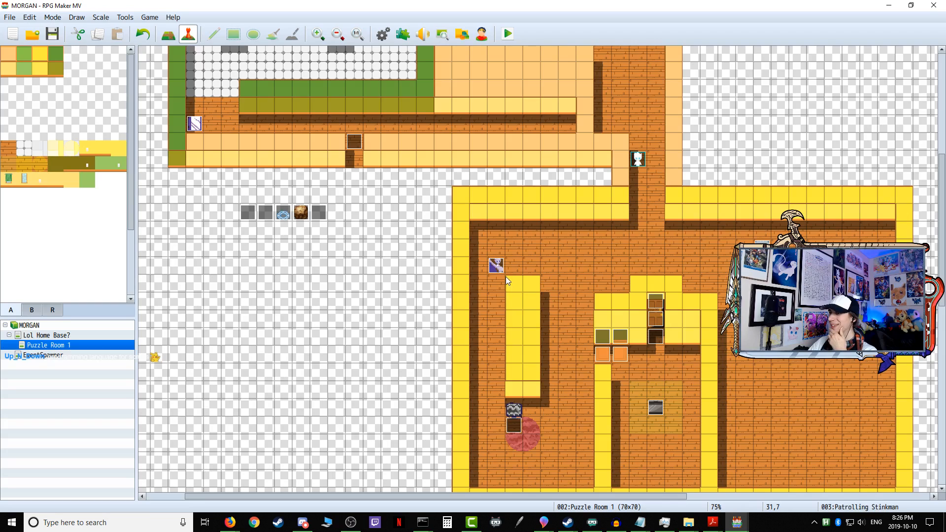
{"action": "double_click", "coordinate": [496, 265]}
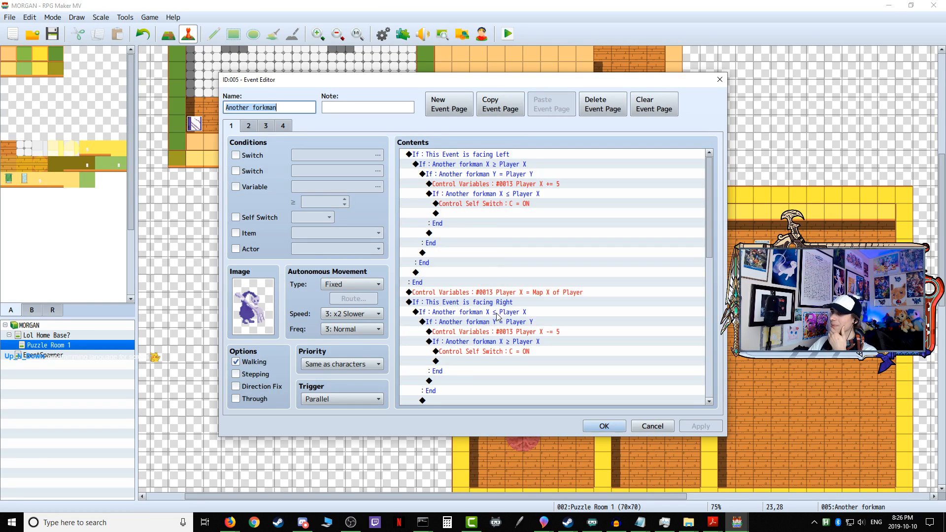
{"action": "left_click", "coordinate": [286, 127]}
{"action": "right_click", "coordinate": [430, 155]}
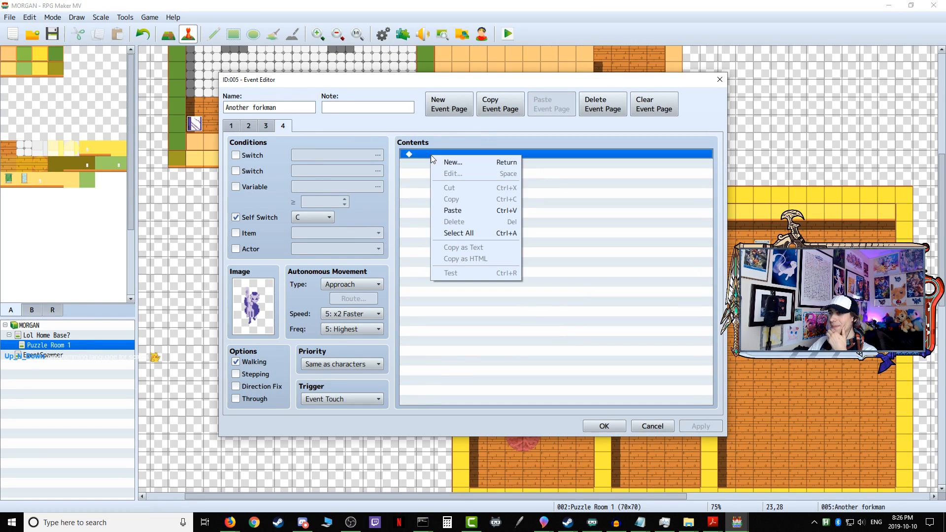
{"action": "left_click", "coordinate": [458, 210]}
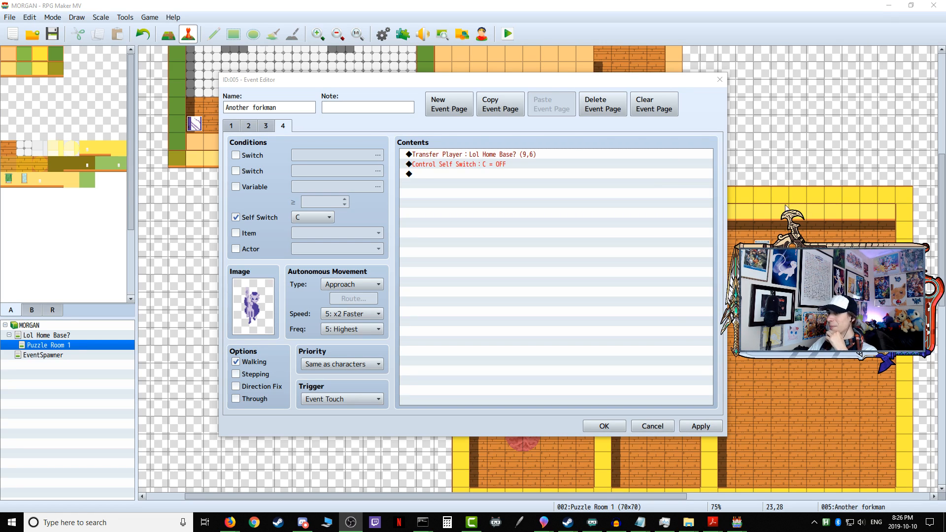
{"action": "left_click", "coordinate": [688, 427]}
{"action": "left_click", "coordinate": [653, 427]}
Step: Save and playtest the game, leading the player past Another forkman to the red rug, and close the test
{"action": "left_click", "coordinate": [508, 34]}
{"action": "left_click", "coordinate": [448, 274]}
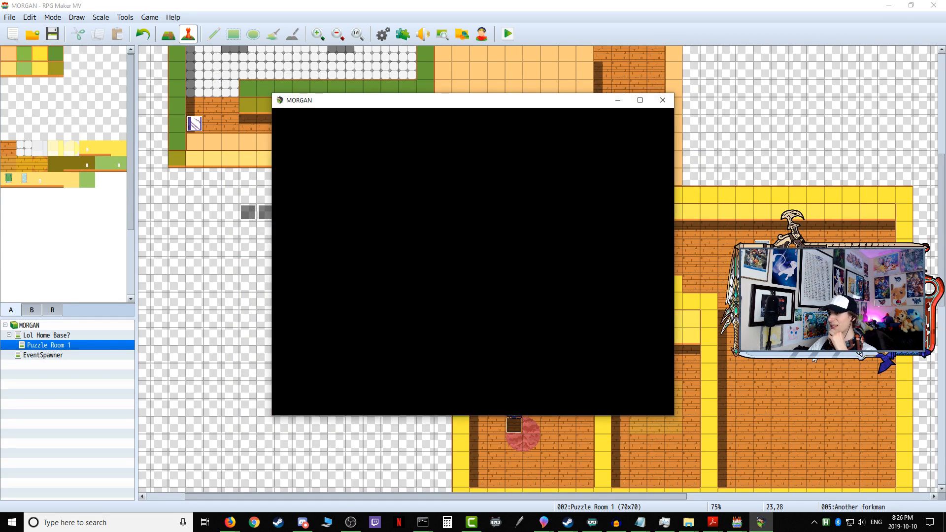
{"action": "key", "text": "Down"}
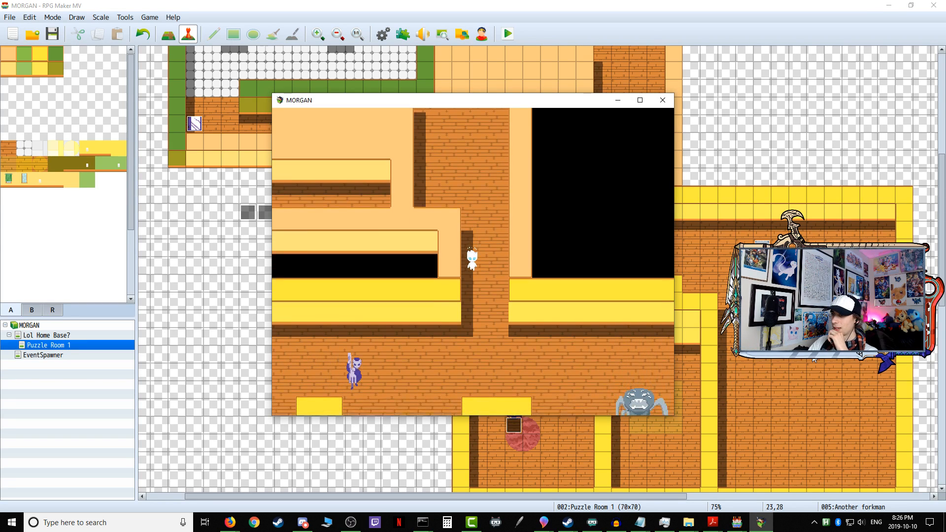
{"action": "key", "text": "Down"}
{"action": "key", "text": "Left"}
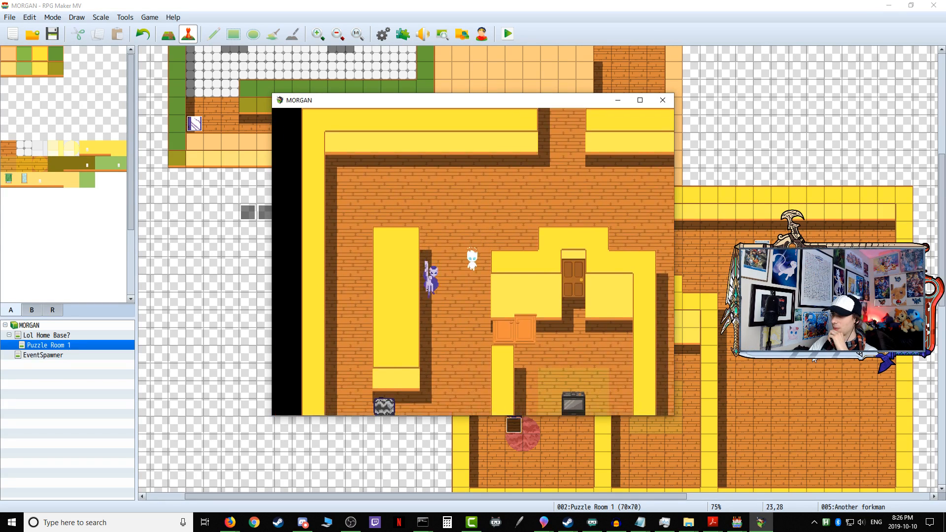
{"action": "key", "text": "Left"}
{"action": "key", "text": "Down"}
{"action": "key", "text": "Left"}
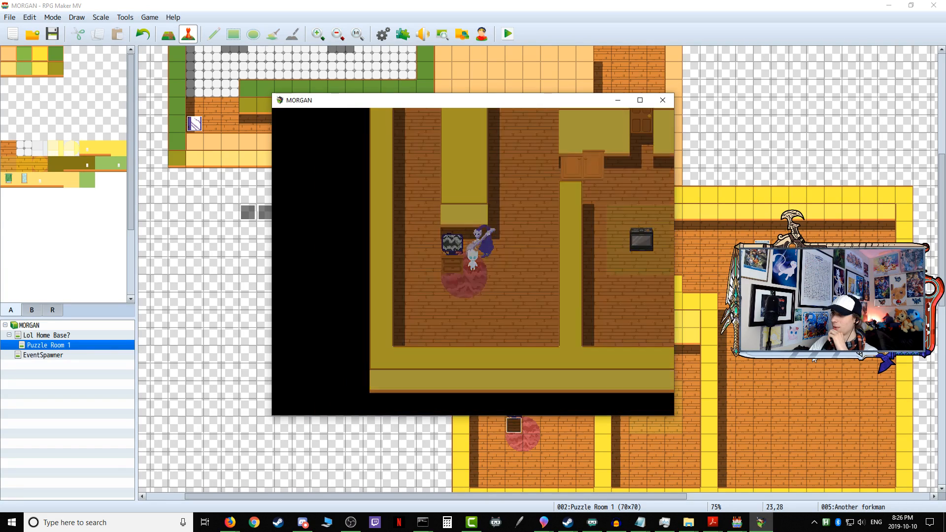
{"action": "left_click", "coordinate": [662, 101]}
Step: Playtest Another forkman's chase again by circling around the tall yellow block and down its far-side corridor, and close the test
{"action": "left_click", "coordinate": [511, 34]}
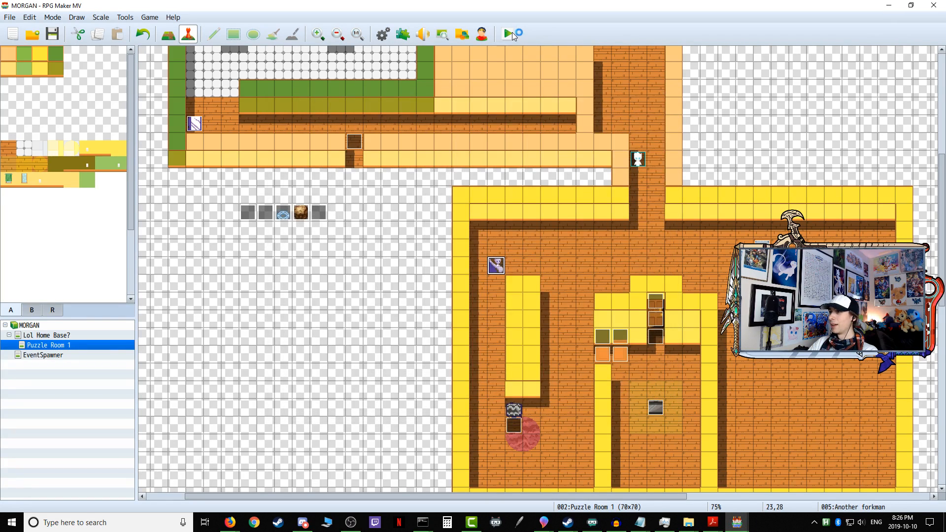
{"action": "key", "text": "Down"}
{"action": "key", "text": "Left"}
{"action": "key", "text": "Left"}
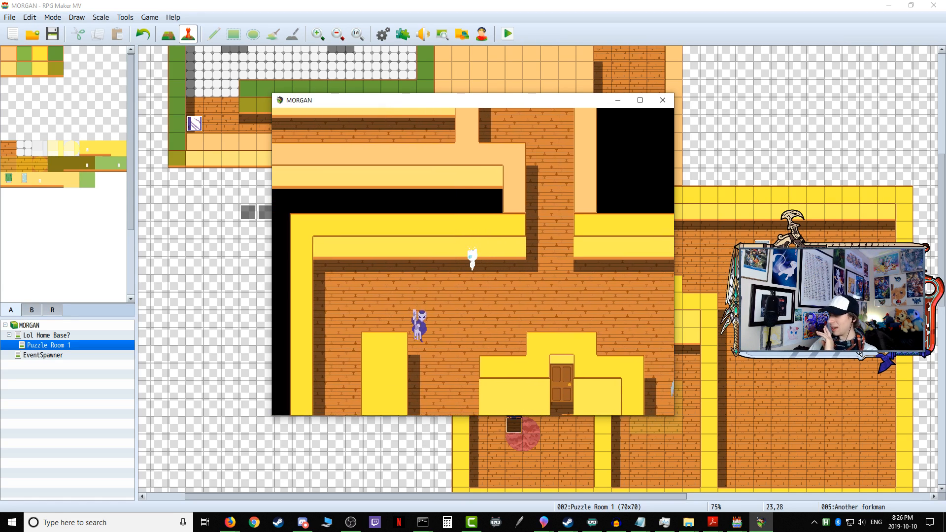
{"action": "key", "text": "Down"}
{"action": "key", "text": "Right"}
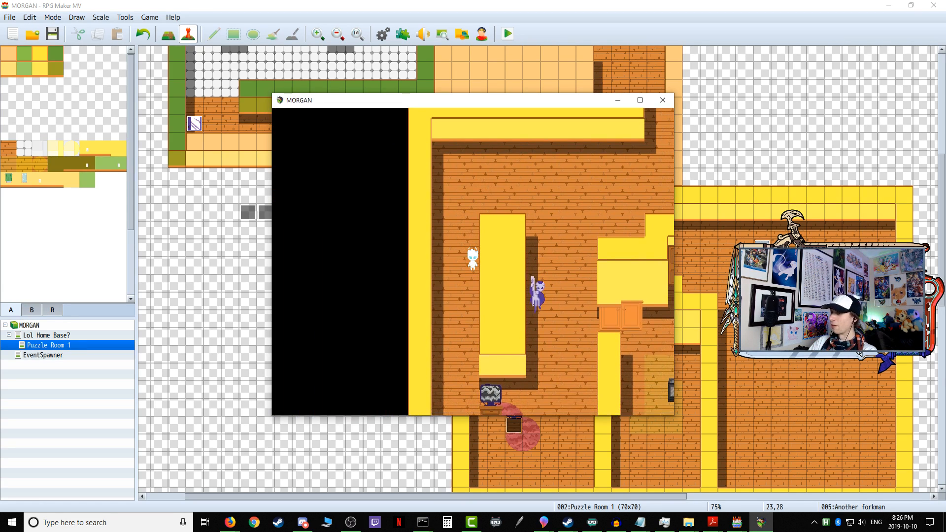
{"action": "key", "text": "Down"}
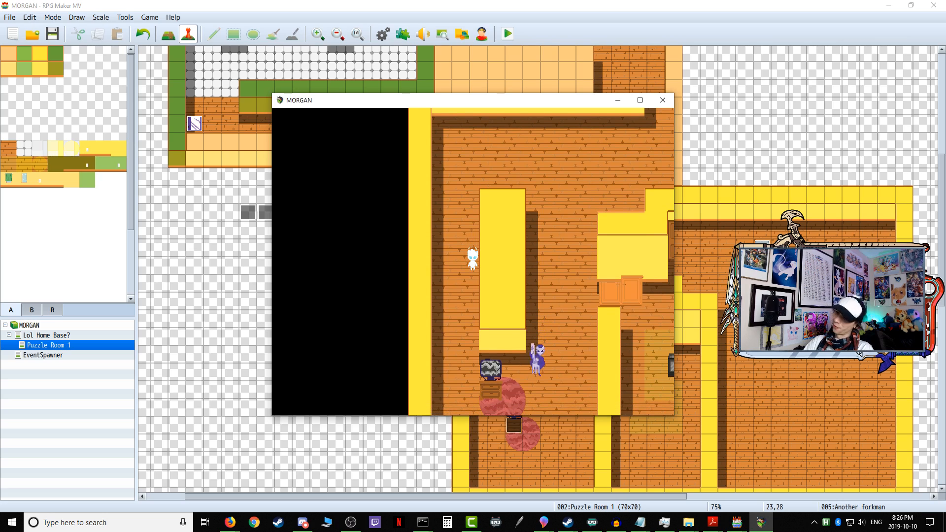
{"action": "key", "text": "Down"}
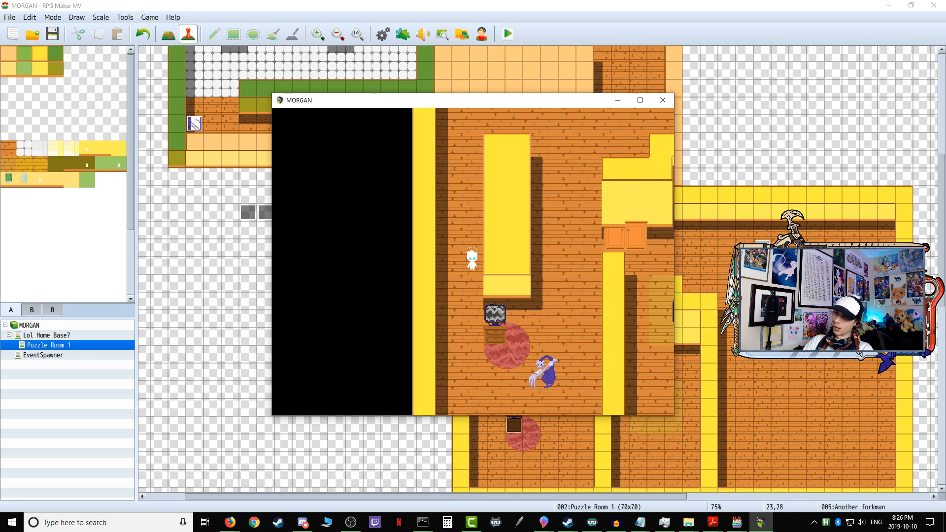
{"action": "key", "text": "Left"}
{"action": "key", "text": "Left"}
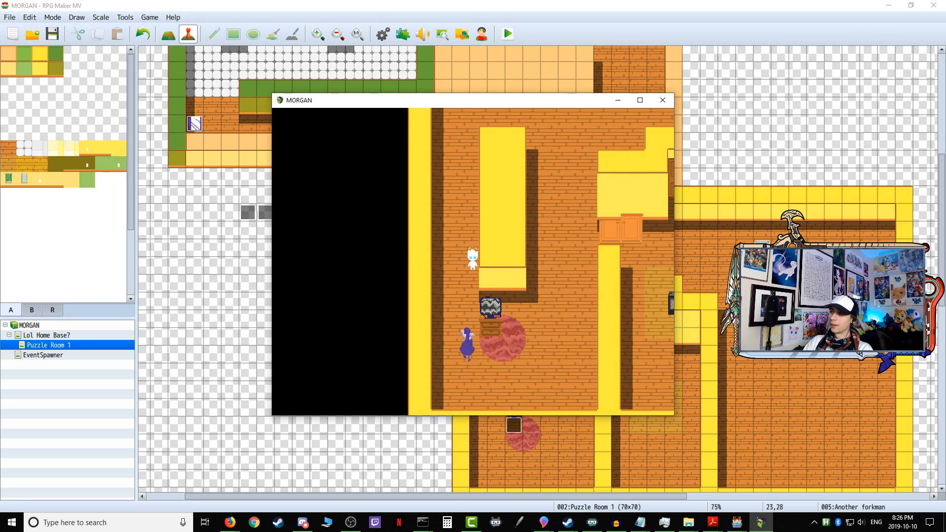
{"action": "key", "text": "Left"}
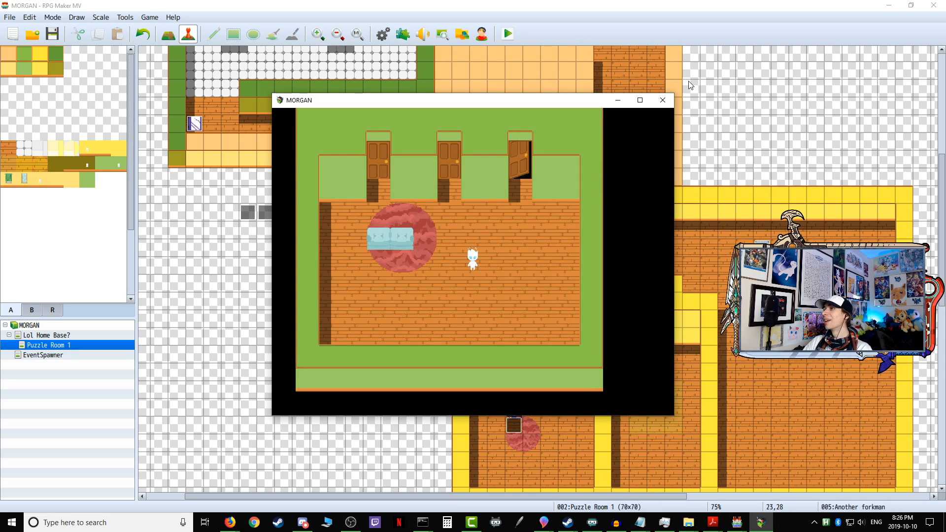
{"action": "left_click", "coordinate": [670, 103]}
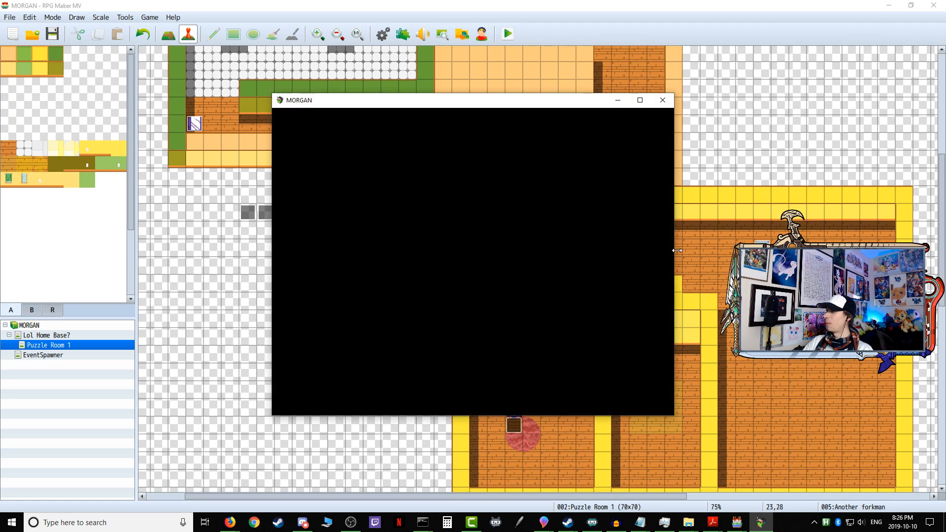
Step: Playtest once more, walking down between the tall yellow block and the cabinets to the floor below the rug, and close the test
{"action": "key", "text": "Down"}
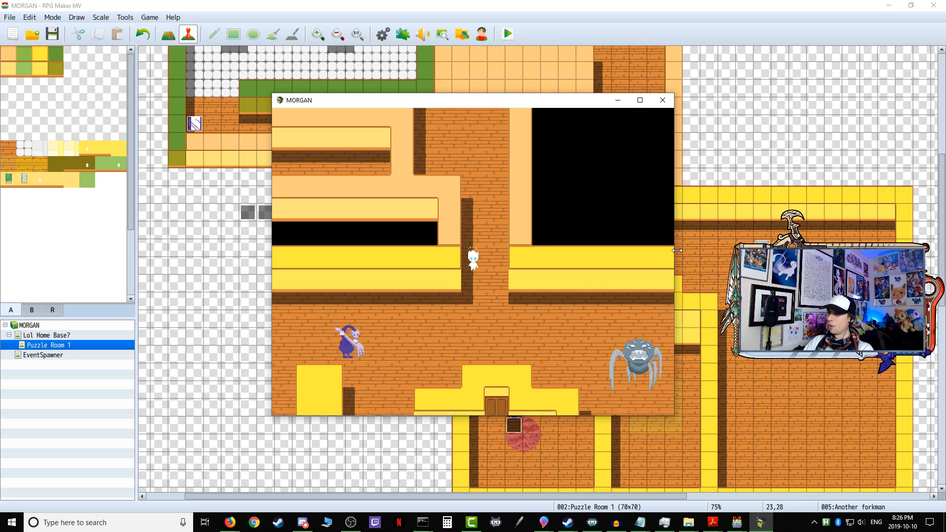
{"action": "key", "text": "Left"}
{"action": "key", "text": "Down"}
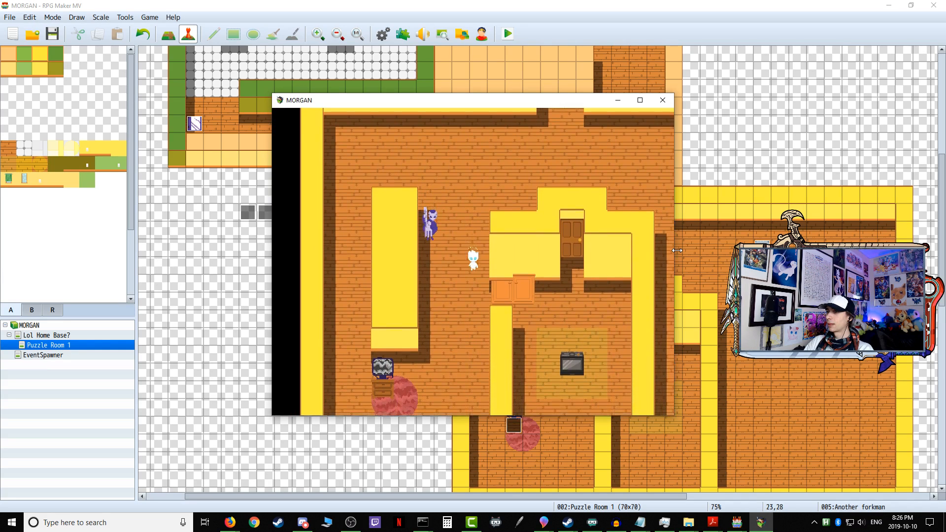
{"action": "key", "text": "Down"}
{"action": "key", "text": "Left"}
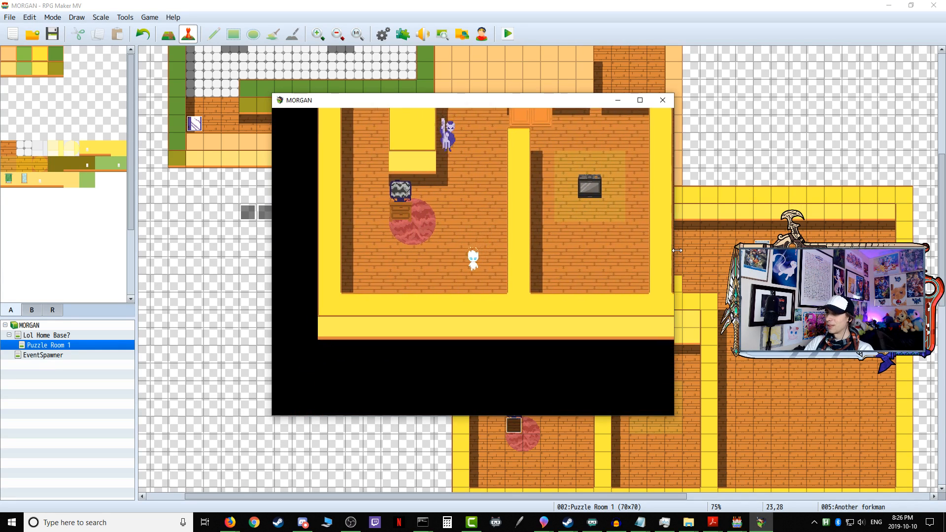
{"action": "key", "text": "Left"}
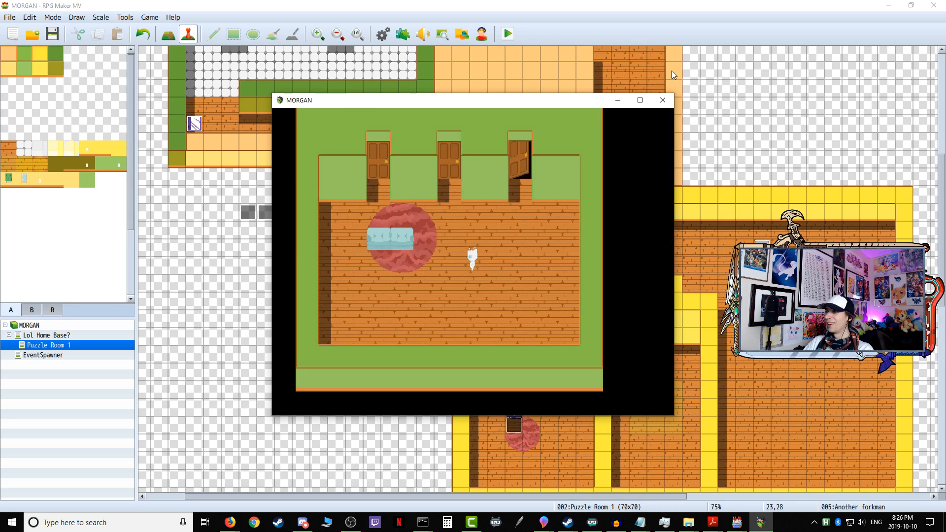
{"action": "left_click", "coordinate": [663, 100]}
Step: Playtest another run along the corridor between the outer wall and the tall yellow block, going past the rug, and close the test
{"action": "left_click", "coordinate": [507, 34]}
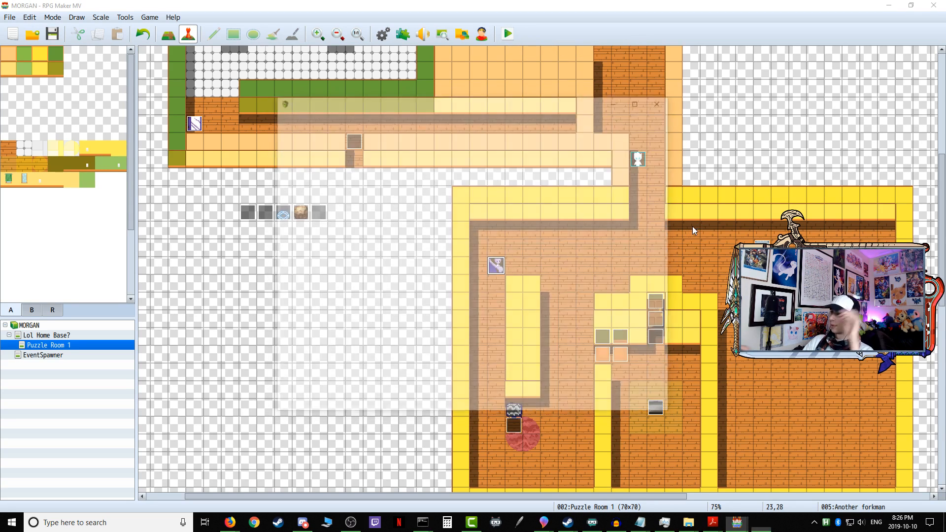
{"action": "key", "text": "Down"}
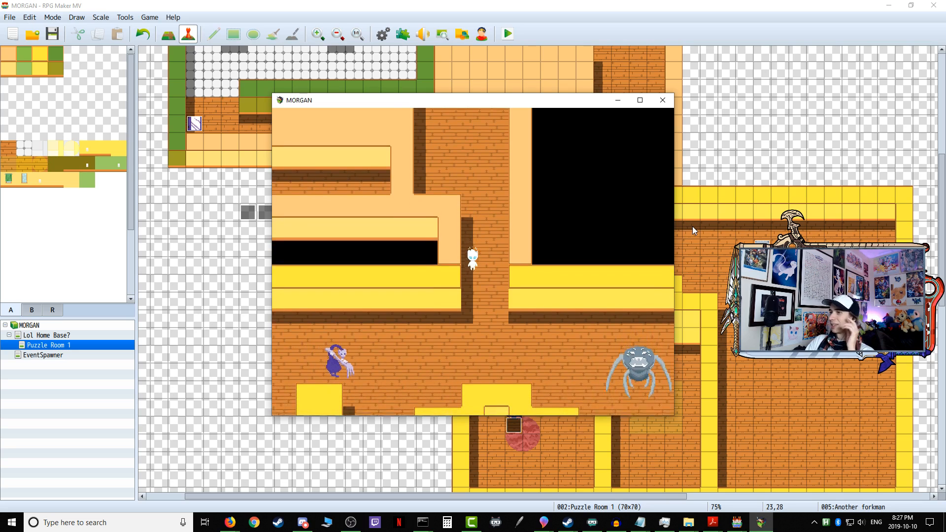
{"action": "key", "text": "Left"}
{"action": "key", "text": "Left"}
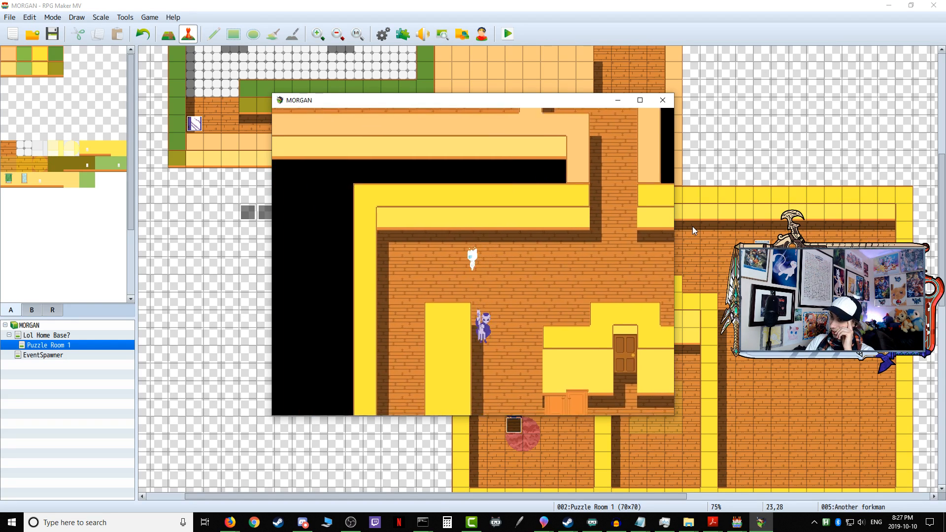
{"action": "key", "text": "Down"}
{"action": "key", "text": "Down"}
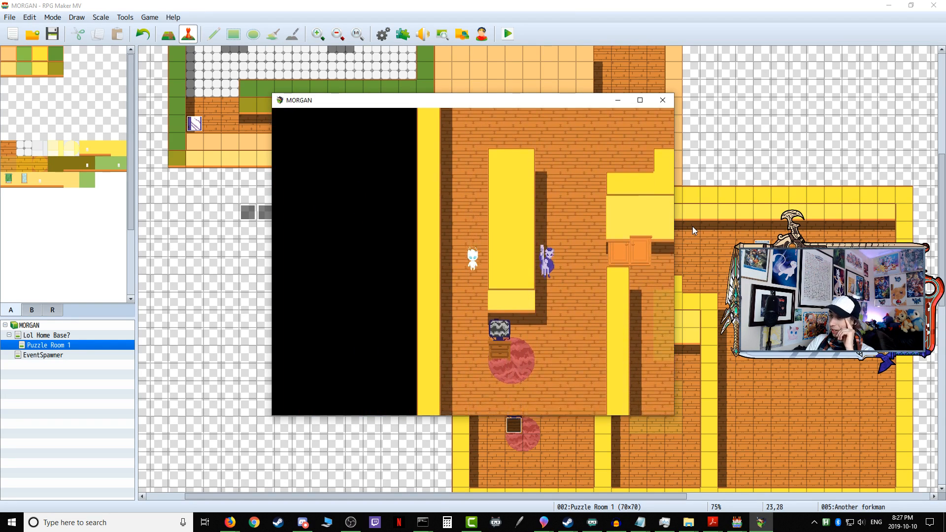
{"action": "key", "text": "Down"}
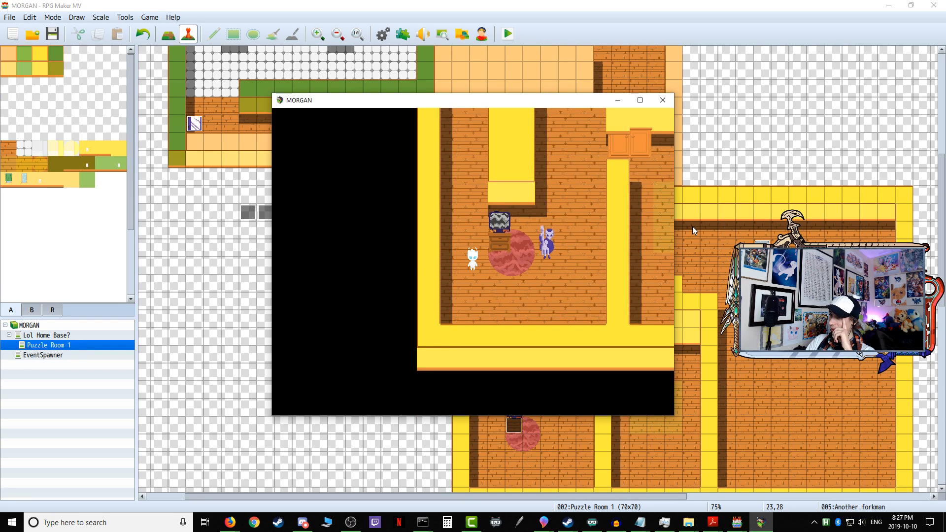
{"action": "key", "text": "Down"}
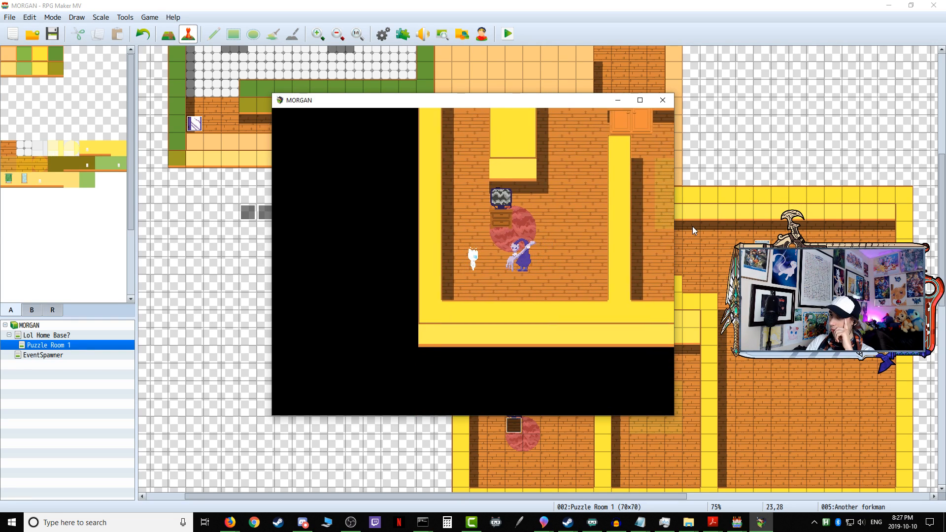
{"action": "left_click", "coordinate": [664, 100]}
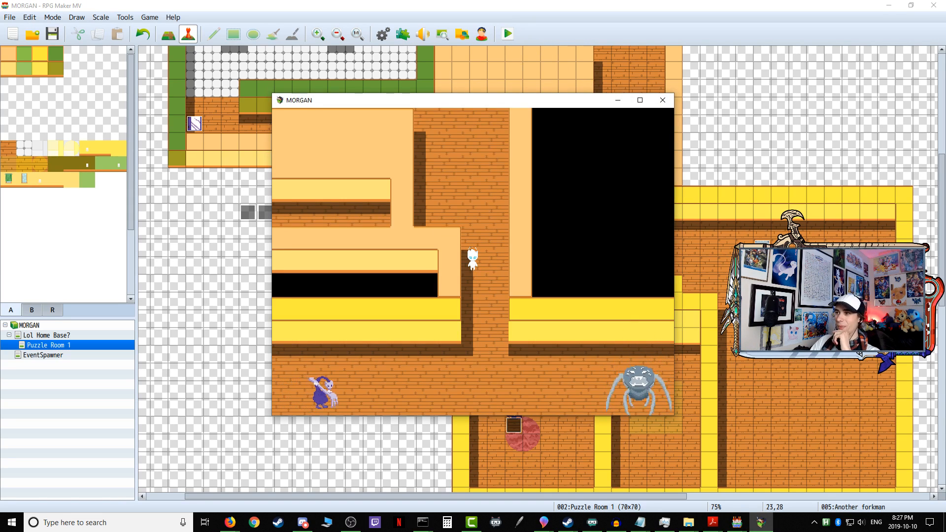
Step: In a new playtest, bring the player down the entrance passage into the hall above the tall yellow block and look for the enemies
{"action": "key", "text": "Down"}
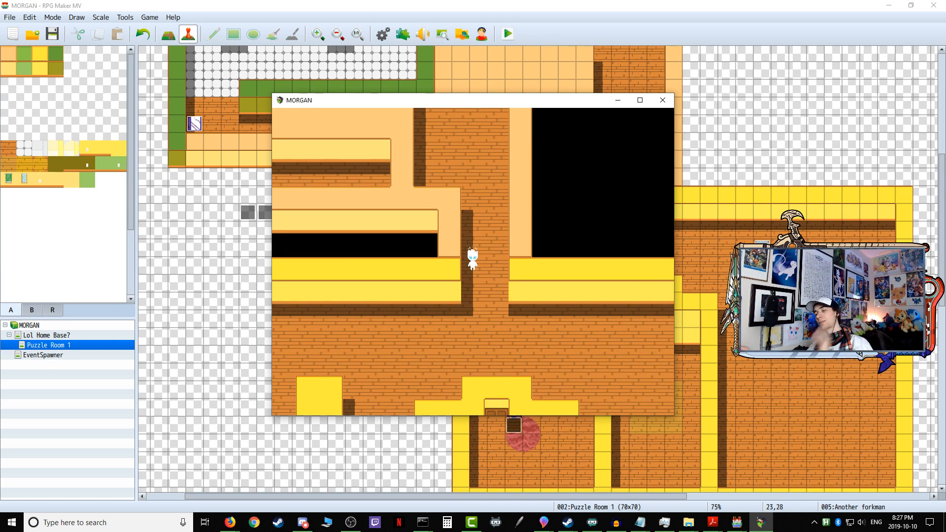
{"action": "key", "text": "Down"}
{"action": "key", "text": "Left"}
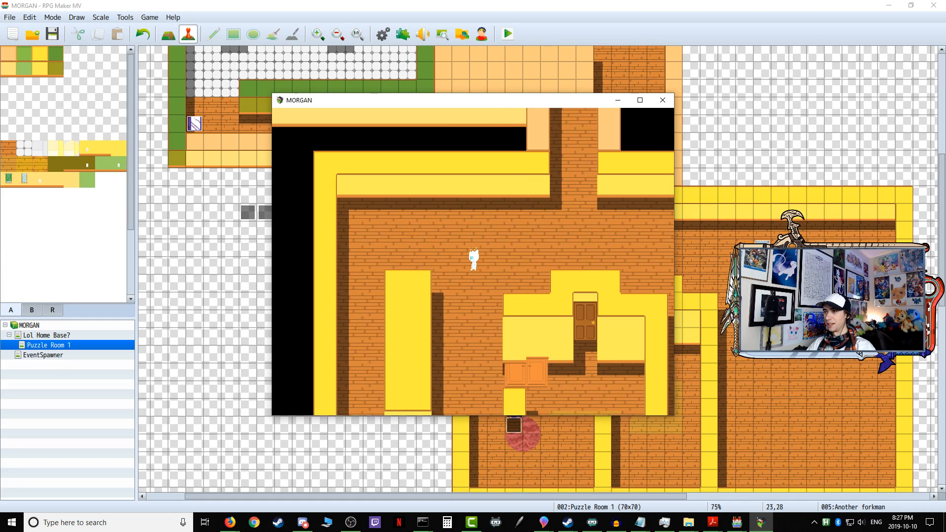
{"action": "key", "text": "Right"}
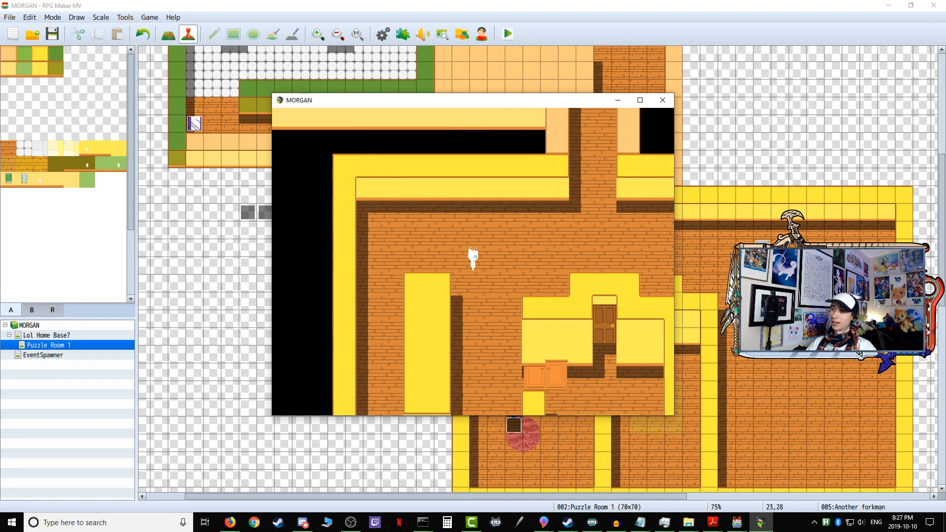
{"action": "key", "text": "Right"}
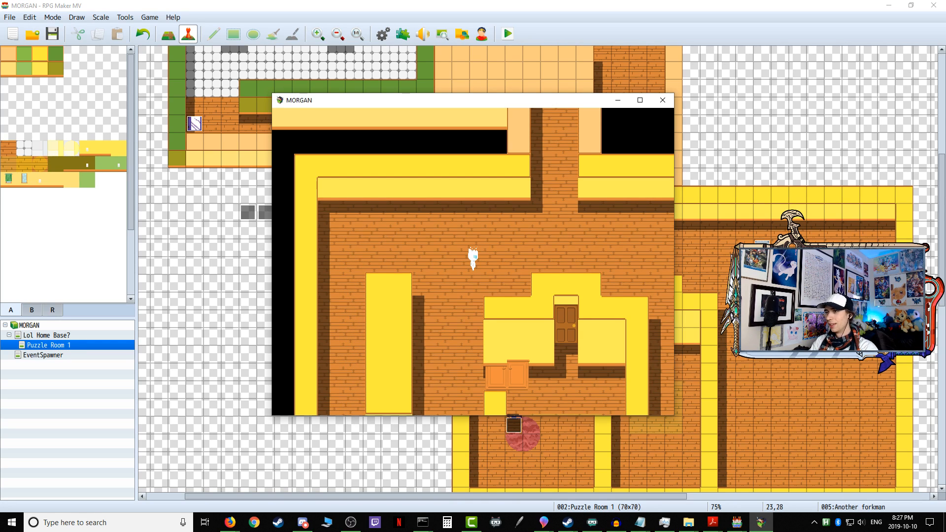
Step: Meet Another forkman beside the tall yellow block, run along the hall toward the blue tiles to test the chase, and close the test
{"action": "key", "text": "Down"}
{"action": "key", "text": "Left"}
{"action": "key", "text": "Up"}
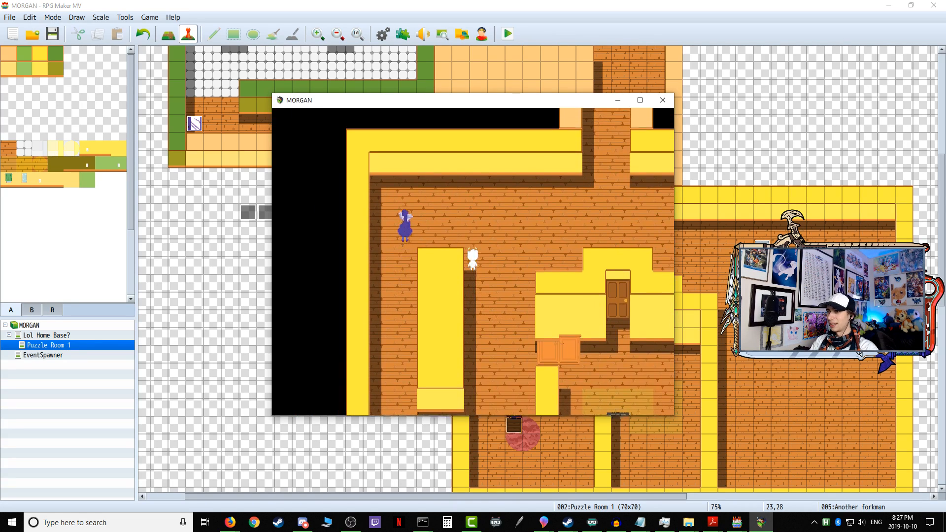
{"action": "key", "text": "Up"}
{"action": "key", "text": "Right"}
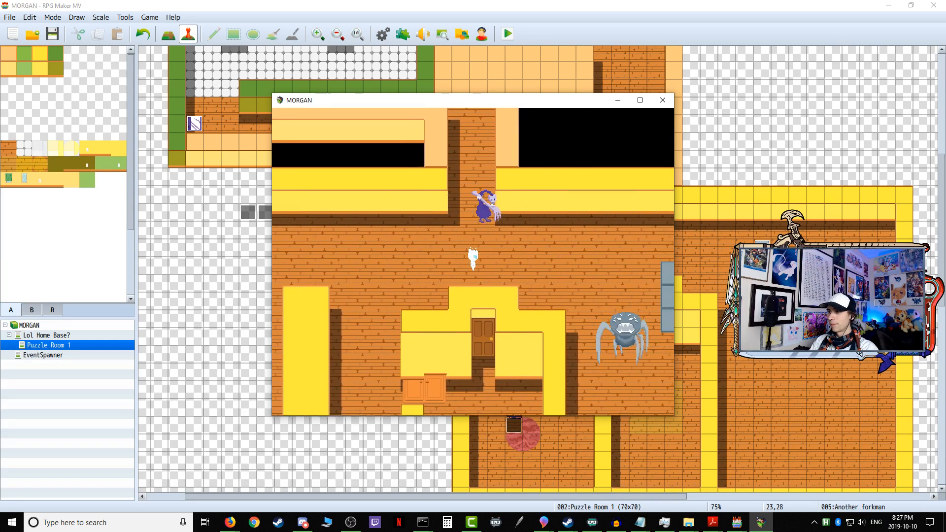
{"action": "key", "text": "Right"}
{"action": "key", "text": "Up"}
{"action": "key", "text": "Right"}
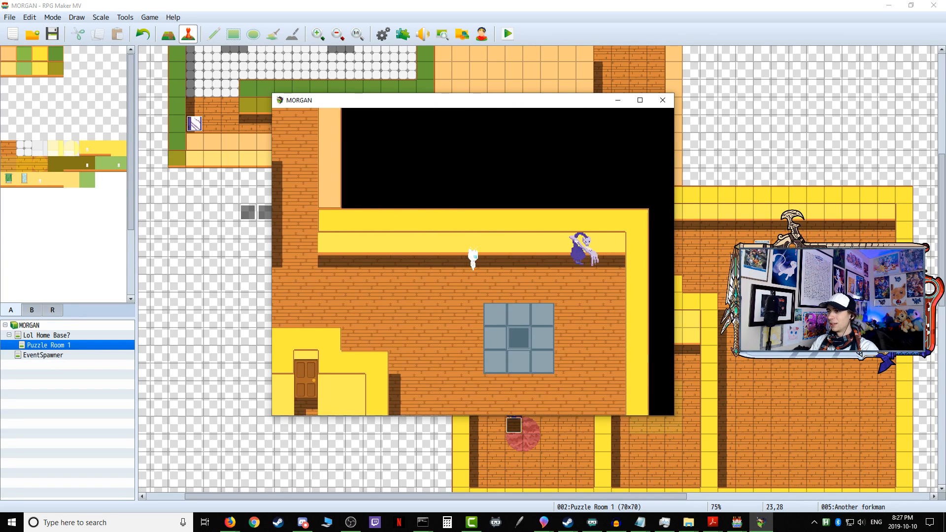
{"action": "key", "text": "Right"}
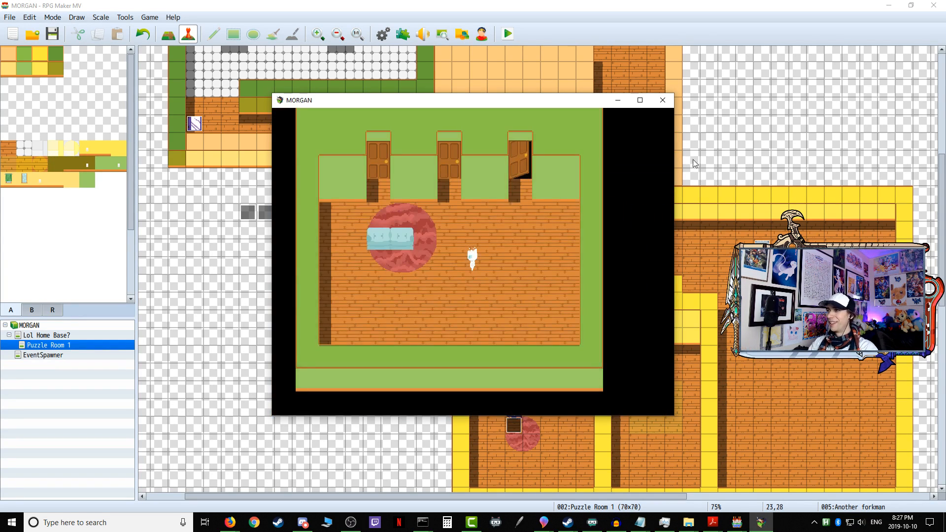
{"action": "left_click", "coordinate": [663, 100]}
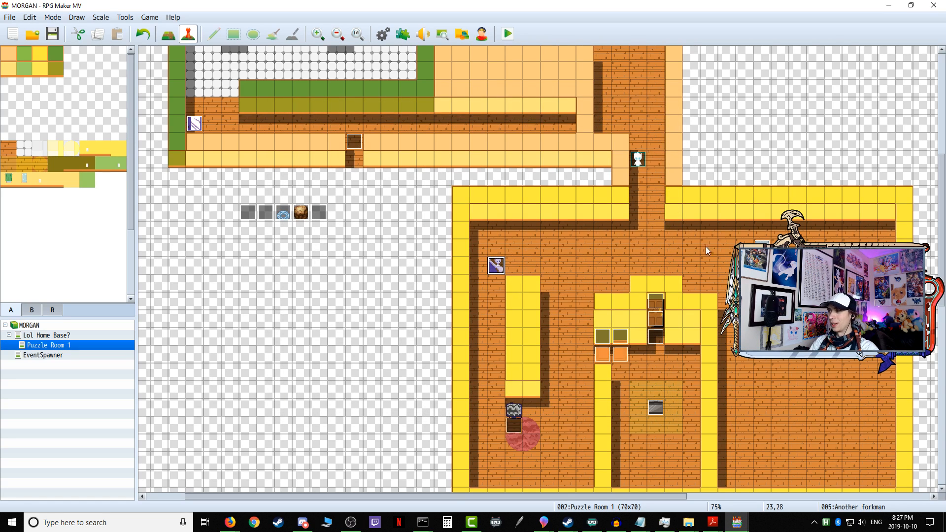
Step: Copy all the line-of-sight commands from page 1 of the Another forkman event and close its editor
{"action": "double_click", "coordinate": [495, 266]}
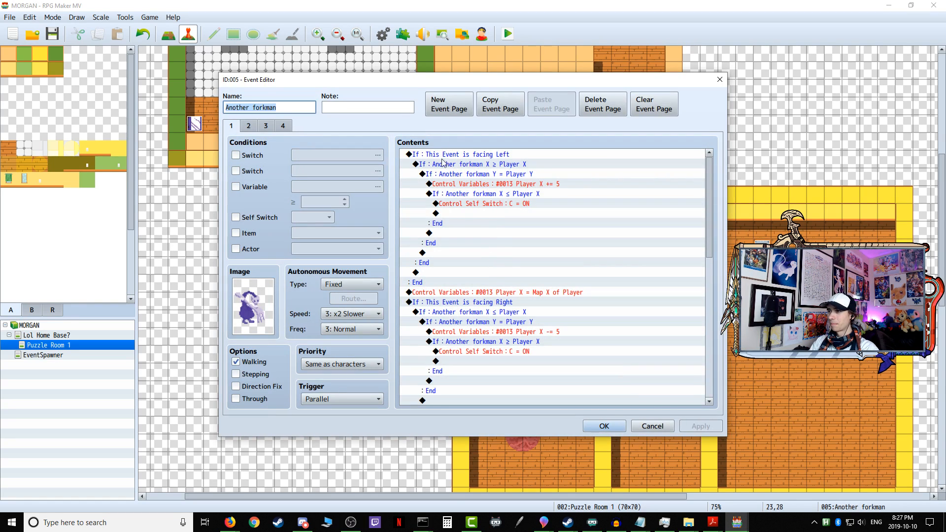
{"action": "left_click", "coordinate": [479, 256]}
{"action": "key", "text": "ctrl+a"}
{"action": "right_click", "coordinate": [495, 172]}
{"action": "left_click", "coordinate": [515, 217]}
{"action": "left_click", "coordinate": [593, 430]}
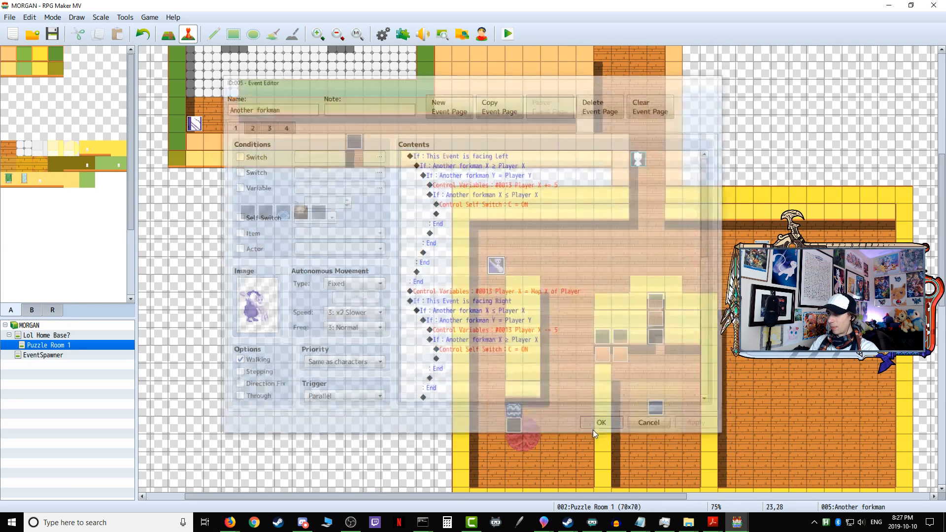
{"action": "double_click", "coordinate": [744, 246]}
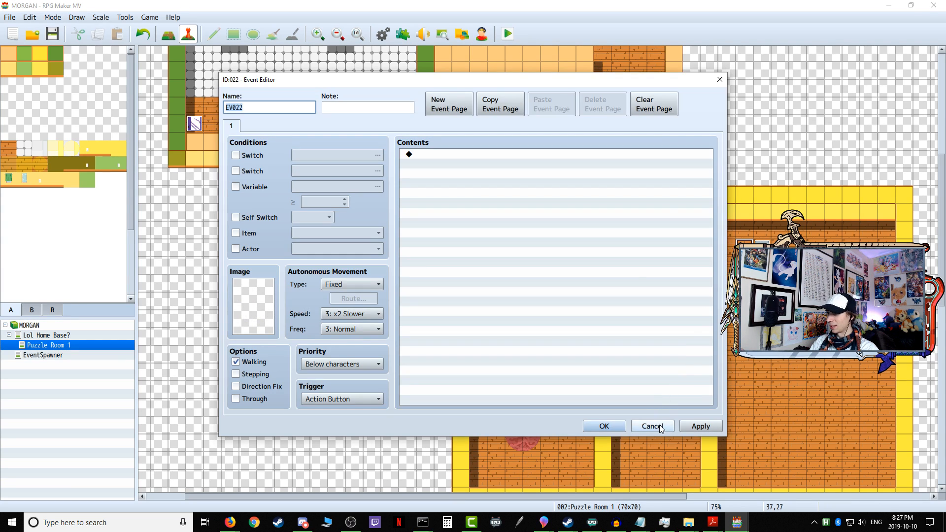
{"action": "left_click", "coordinate": [653, 426]}
{"action": "double_click", "coordinate": [761, 242]}
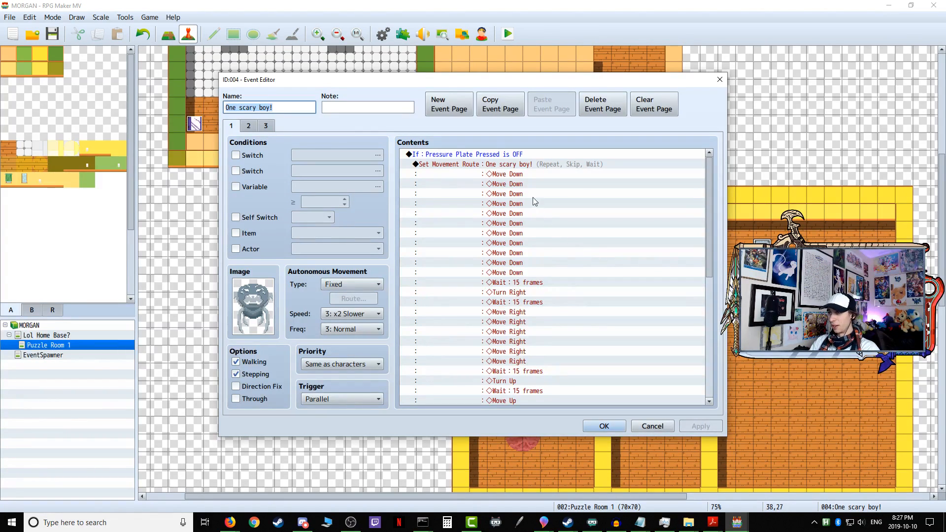
{"action": "left_click", "coordinate": [445, 155]}
{"action": "right_click", "coordinate": [444, 153]}
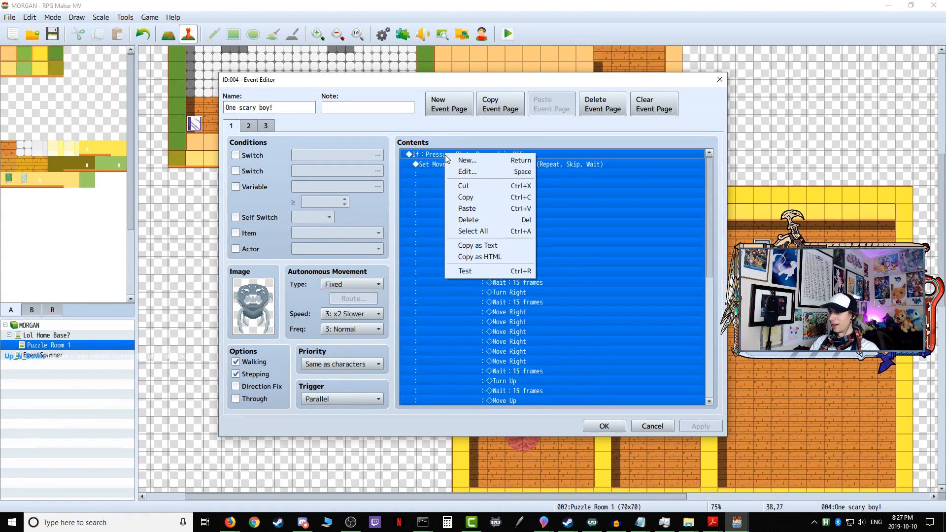
{"action": "left_click", "coordinate": [475, 220]}
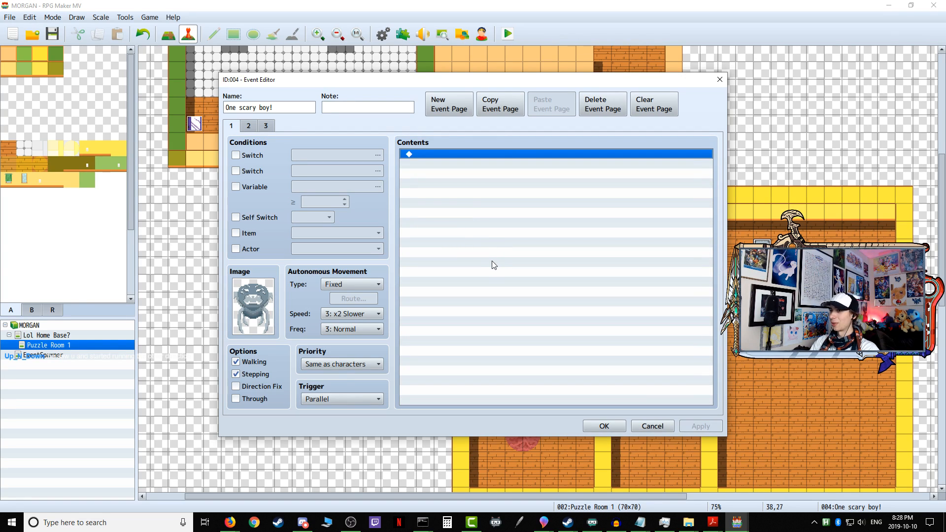
{"action": "left_click", "coordinate": [652, 426]}
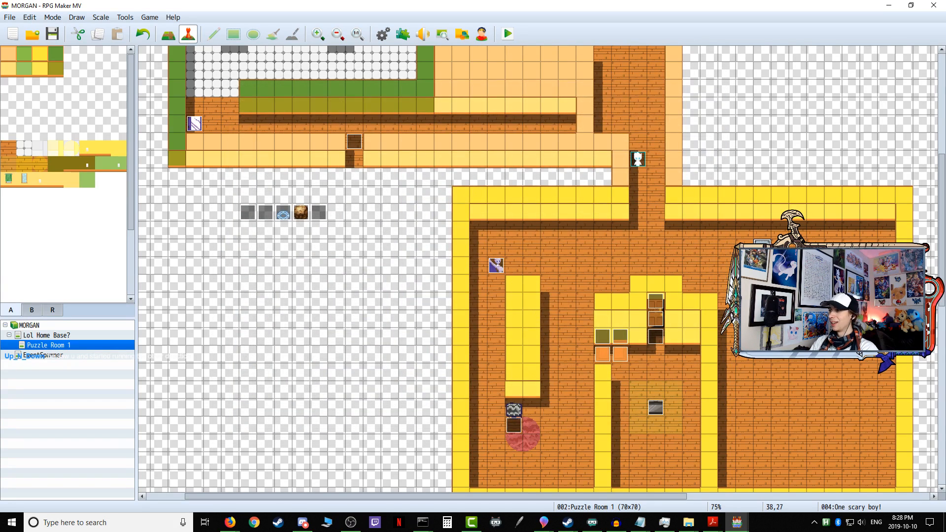
Step: Review the movement route on page 1 of the One scary boy! event and close its editor without changes
{"action": "double_click", "coordinate": [522, 433]}
{"action": "scroll", "coordinate": [580, 273], "scroll_direction": "down", "scroll_amount": 8}
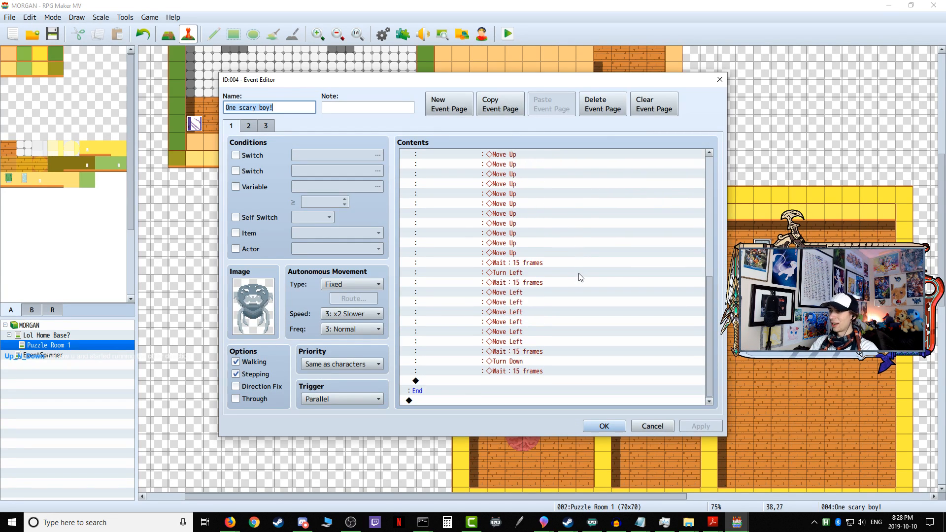
{"action": "left_click_drag", "start_coordinate": [710, 334], "coordinate": [711, 184]}
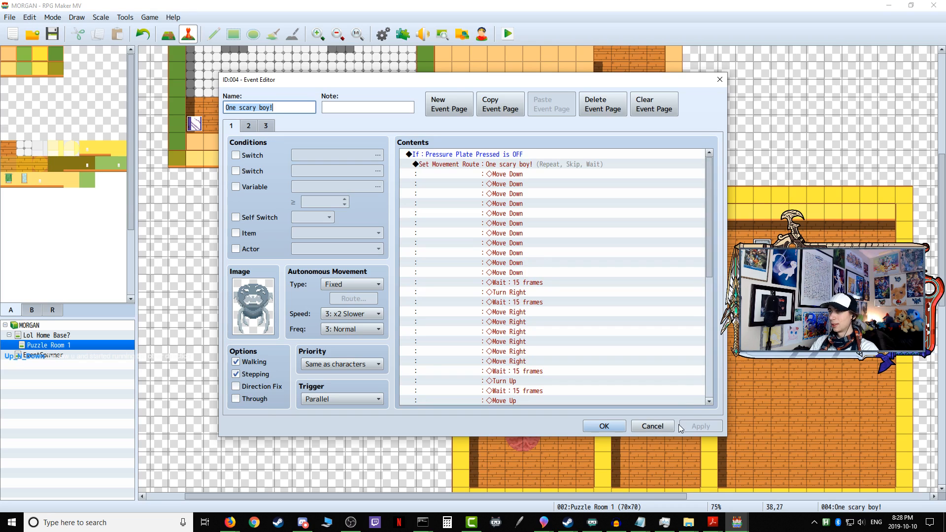
{"action": "left_click", "coordinate": [653, 426]}
Step: Cut the One scary boy! movement route from page 1 of the Variable Onetime Setup event and save the event
{"action": "double_click", "coordinate": [248, 213]}
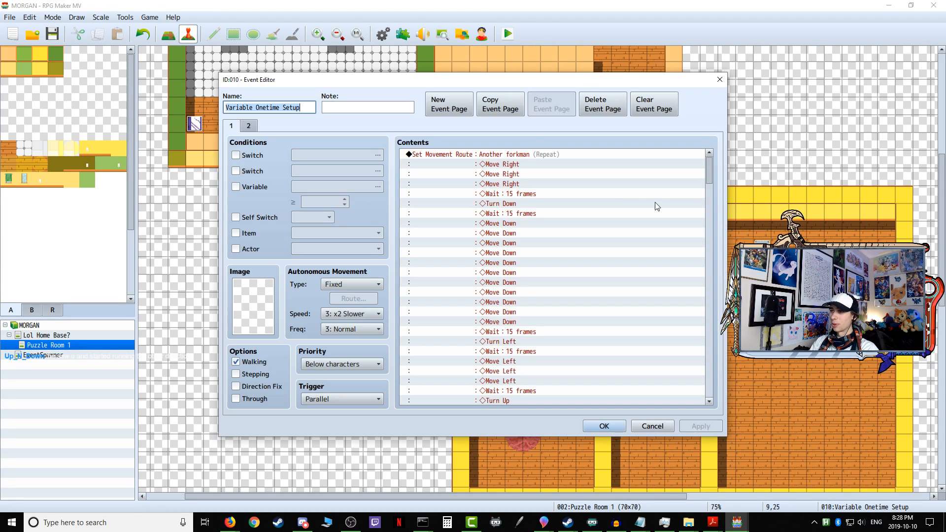
{"action": "left_click_drag", "start_coordinate": [709, 170], "coordinate": [700, 344]}
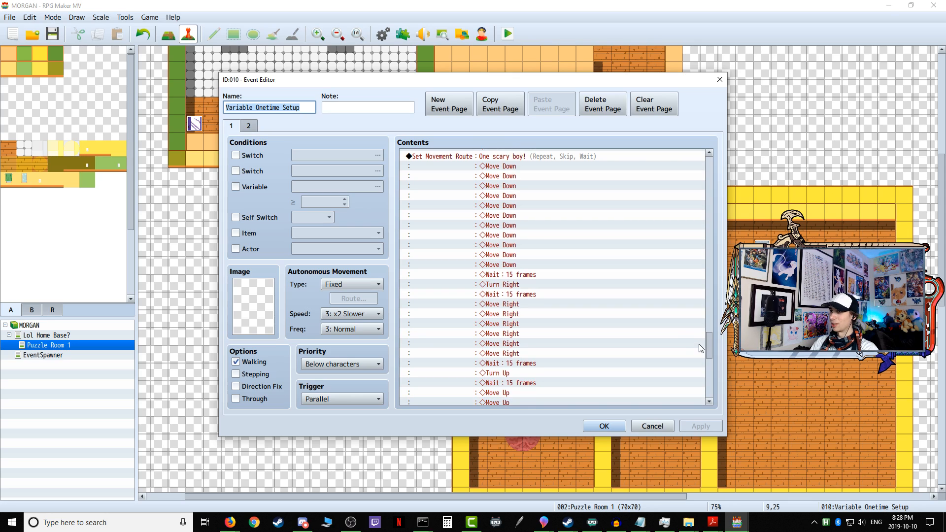
{"action": "scroll", "coordinate": [563, 197], "scroll_direction": "up", "scroll_amount": 4}
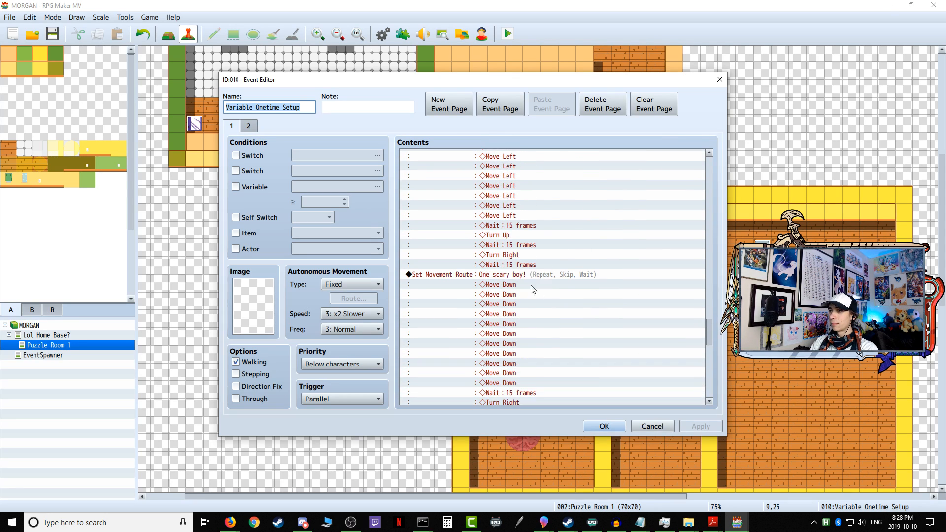
{"action": "right_click", "coordinate": [505, 274]}
{"action": "left_click", "coordinate": [521, 308]}
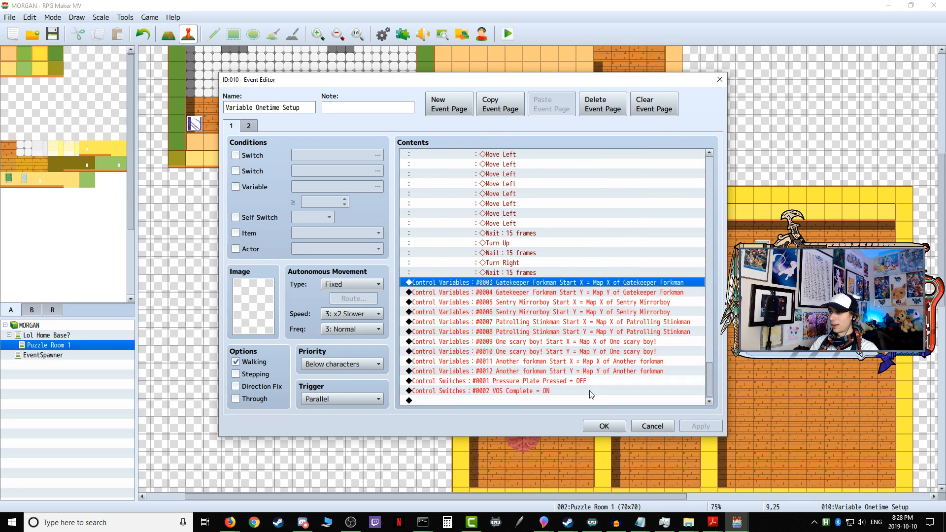
{"action": "left_click", "coordinate": [605, 426]}
Step: Delete all the commands on page 1 of the One scary boy! event
{"action": "double_click", "coordinate": [248, 212]}
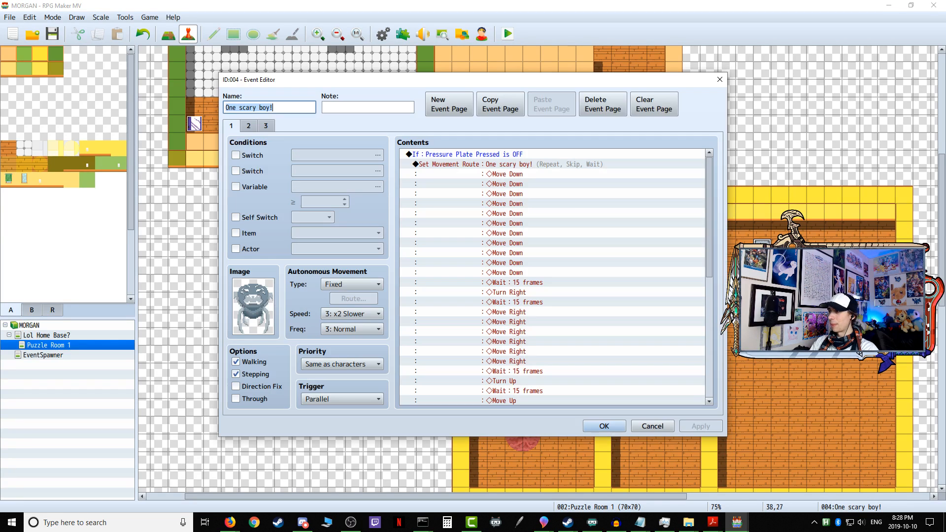
{"action": "left_click", "coordinate": [464, 157]}
{"action": "right_click", "coordinate": [462, 156]}
{"action": "left_click", "coordinate": [493, 224]}
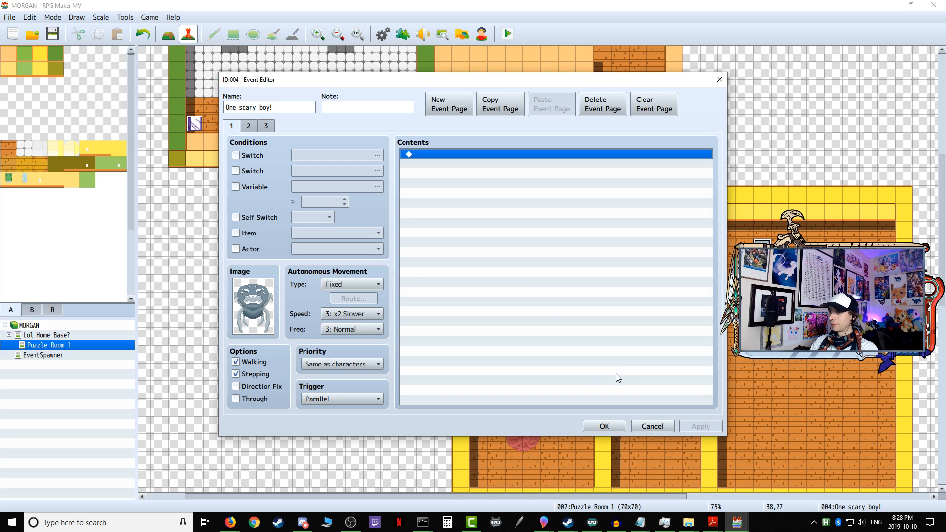
Step: Examine the beaconDropped and hideBeacon commands on pages 2 and 3 of the One scary boy! event
{"action": "left_click", "coordinate": [249, 126]}
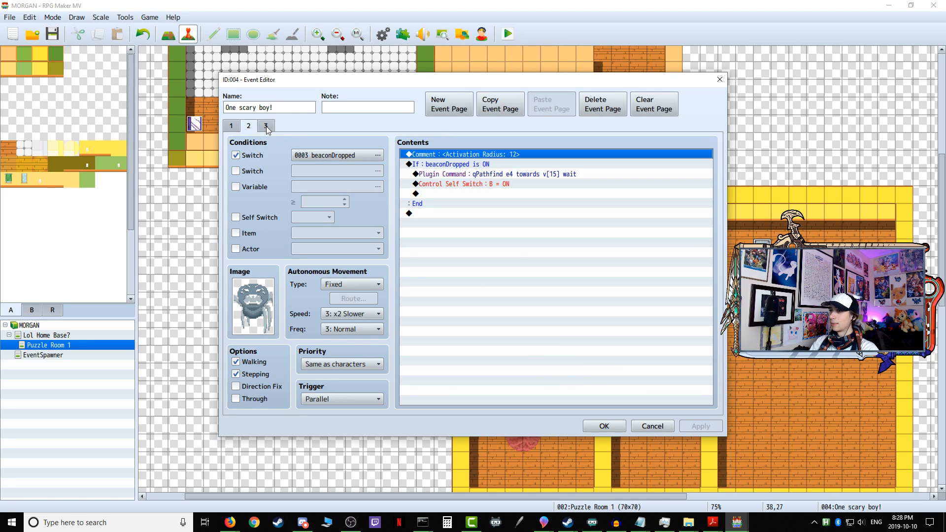
{"action": "left_click", "coordinate": [266, 127]}
{"action": "left_click", "coordinate": [514, 302]}
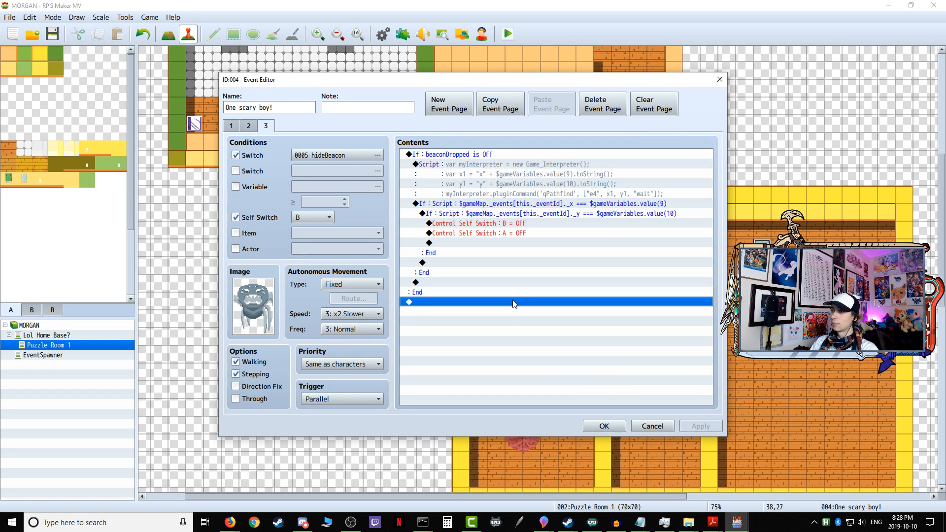
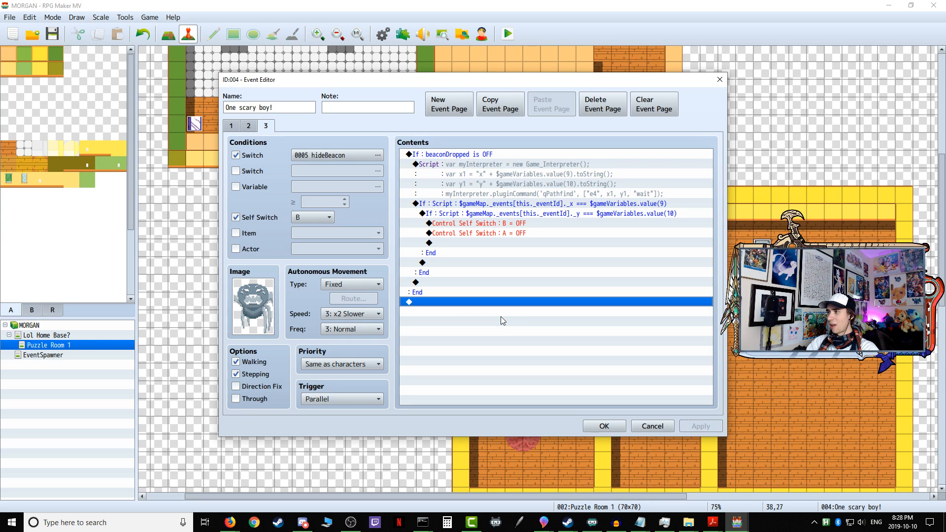
Step: Review the One scary boy! conditions in the EV021 pressure plate event and page 1 of One scary boy!, then close both
{"action": "left_click", "coordinate": [605, 426]}
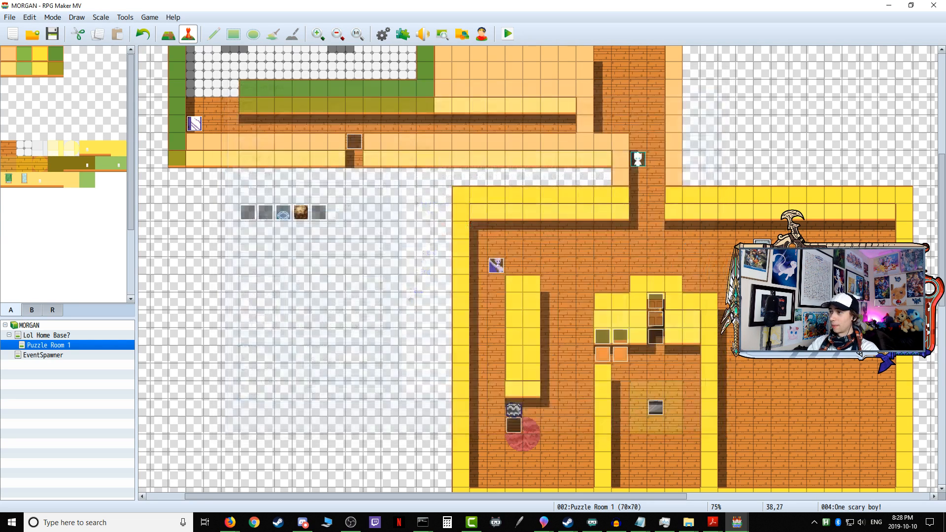
{"action": "double_click", "coordinate": [762, 247]}
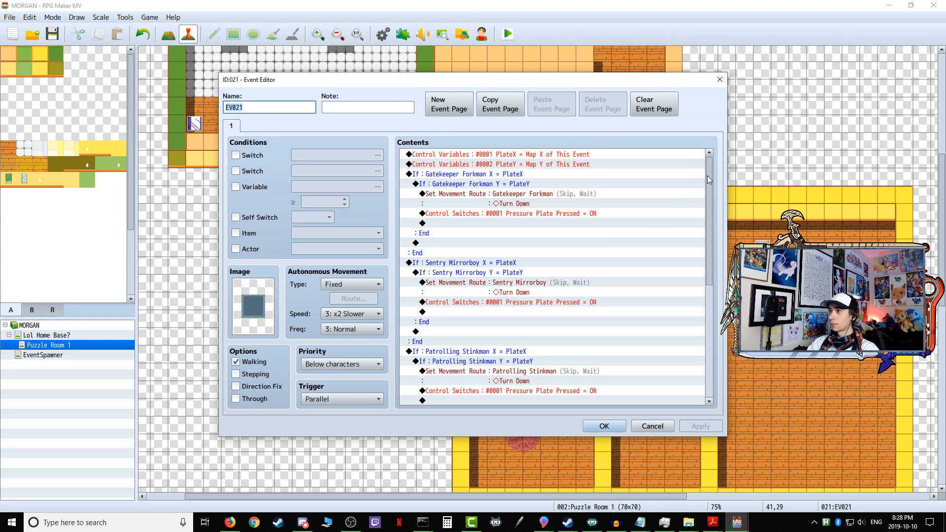
{"action": "left_click_drag", "start_coordinate": [708, 176], "coordinate": [711, 318]}
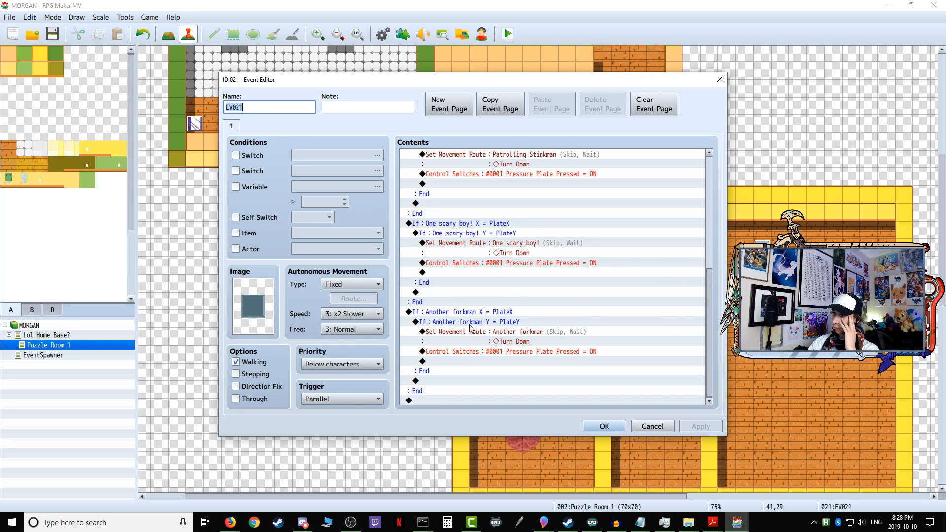
{"action": "scroll", "coordinate": [466, 325], "scroll_direction": "up", "scroll_amount": 2}
{"action": "left_click", "coordinate": [469, 275]}
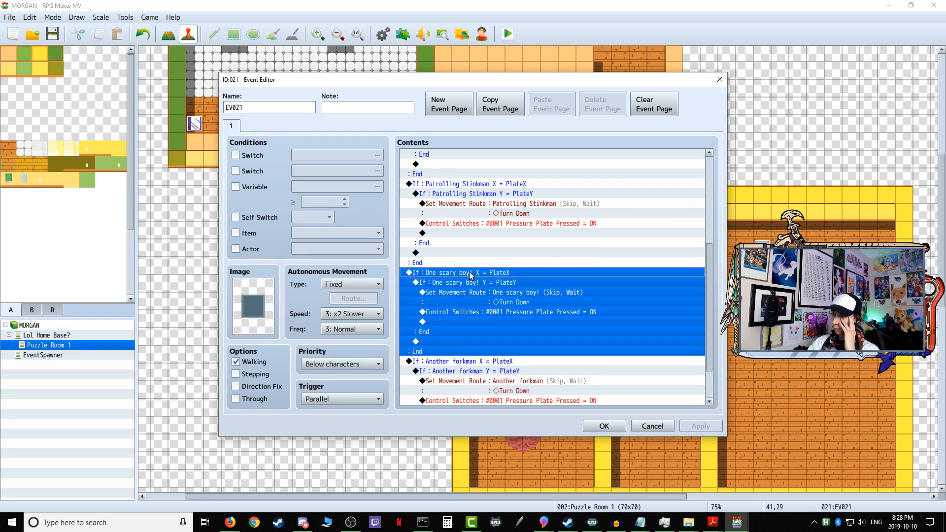
{"action": "left_click", "coordinate": [472, 292]}
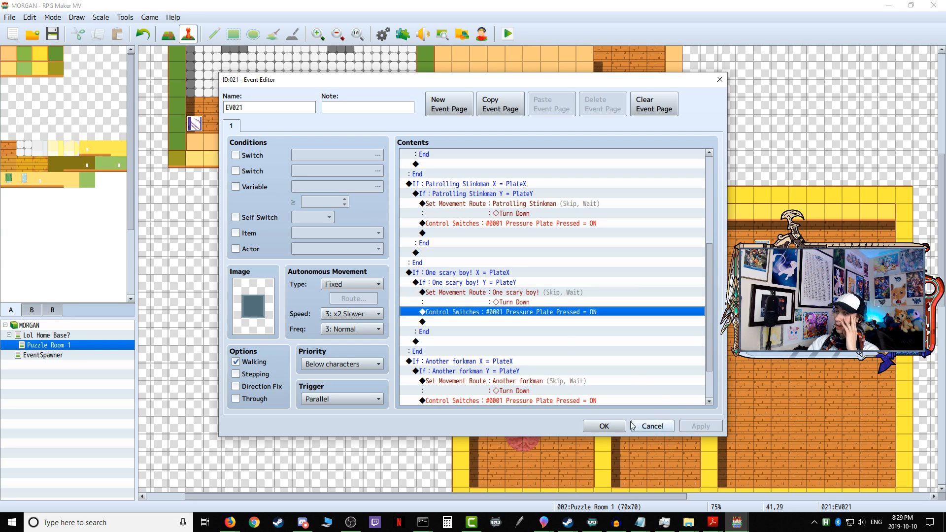
{"action": "left_click", "coordinate": [616, 427]}
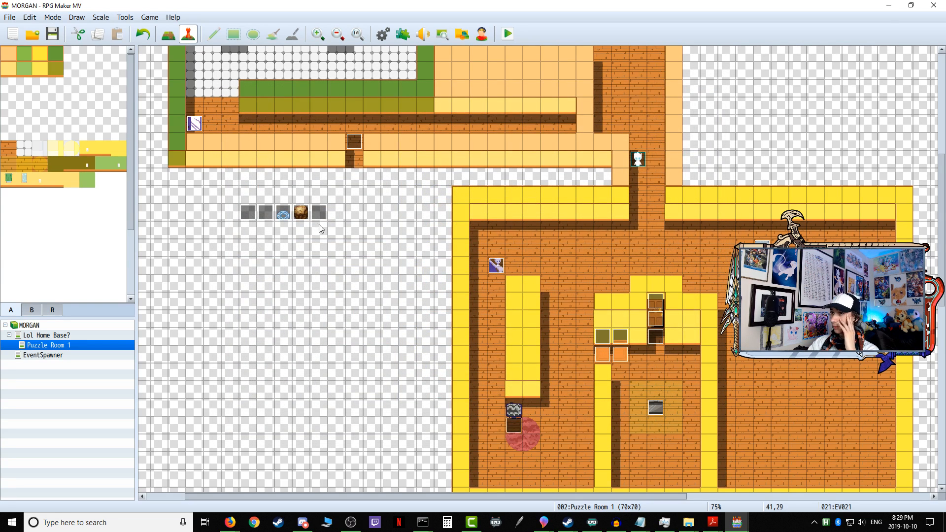
{"action": "double_click", "coordinate": [657, 213]}
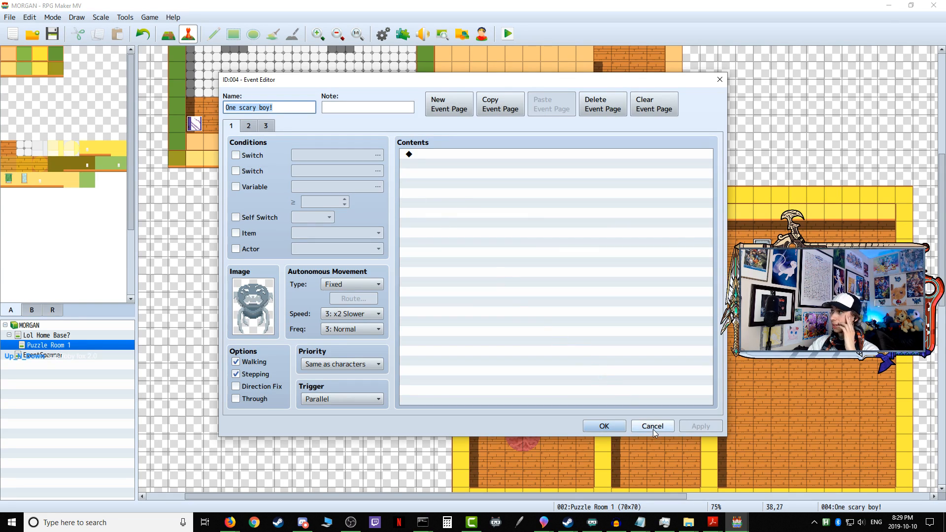
{"action": "left_click", "coordinate": [624, 422]}
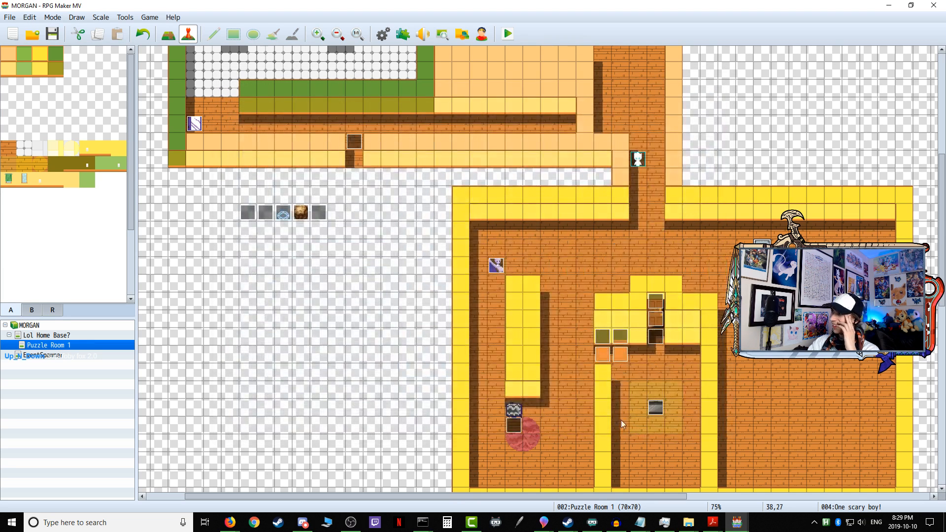
Step: Paste the cut One scary boy! movement route at the start of page 1 of the Variable Onetime Setup event
{"action": "double_click", "coordinate": [247, 213]}
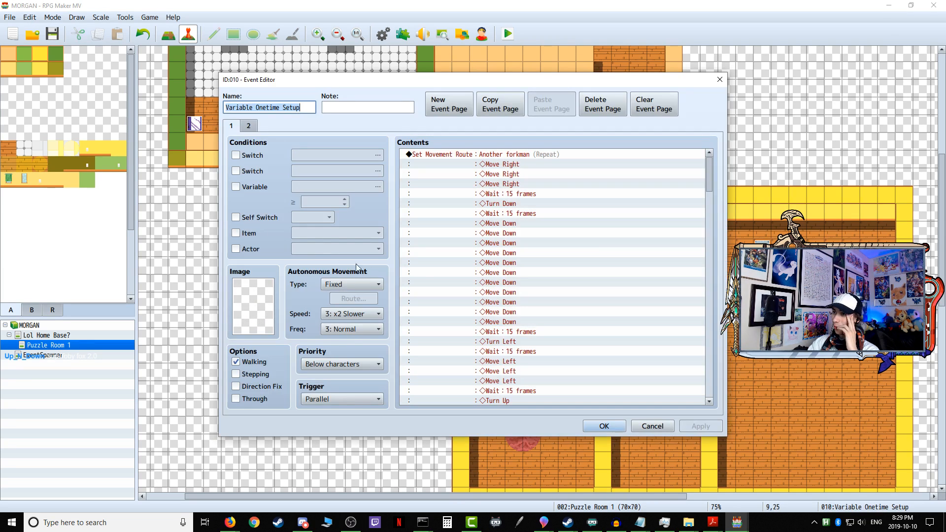
{"action": "left_click_drag", "start_coordinate": [708, 178], "coordinate": [729, 169]}
{"action": "right_click", "coordinate": [480, 153]}
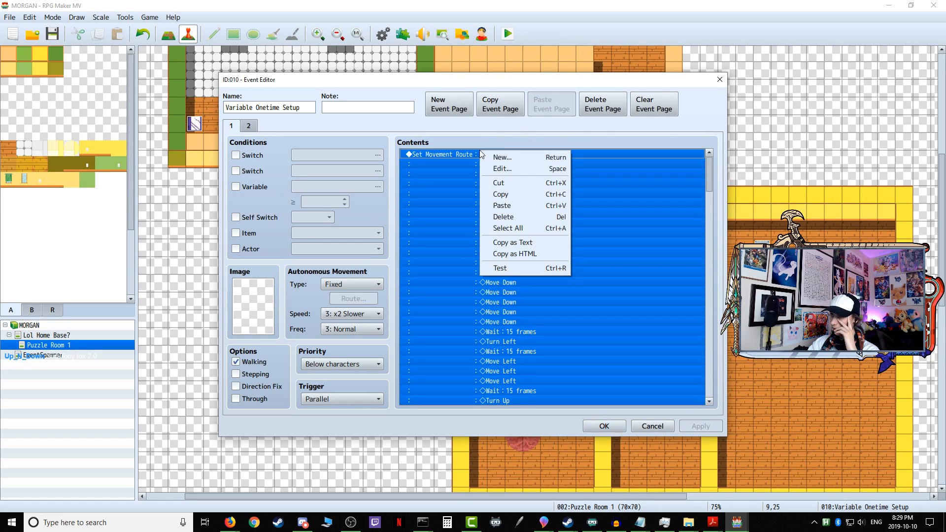
{"action": "left_click", "coordinate": [506, 207]}
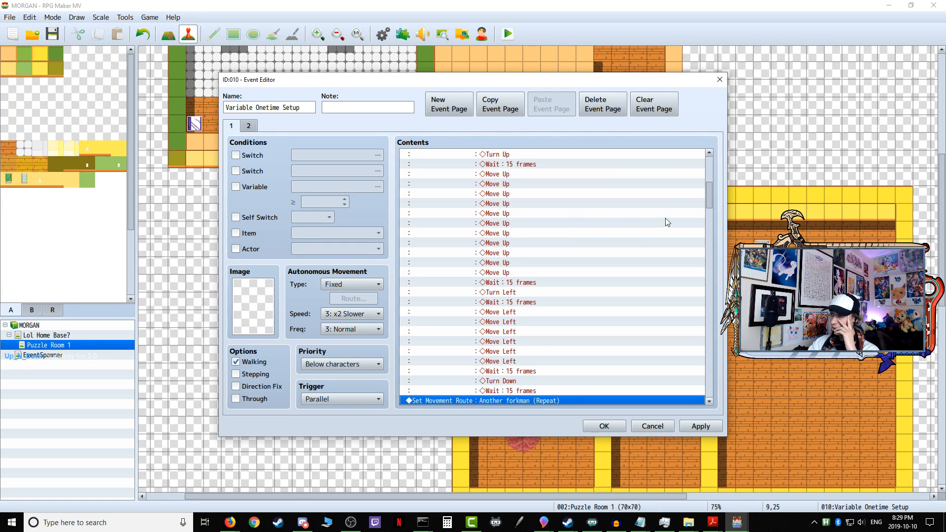
{"action": "scroll", "coordinate": [704, 173], "scroll_direction": "up", "scroll_amount": 8}
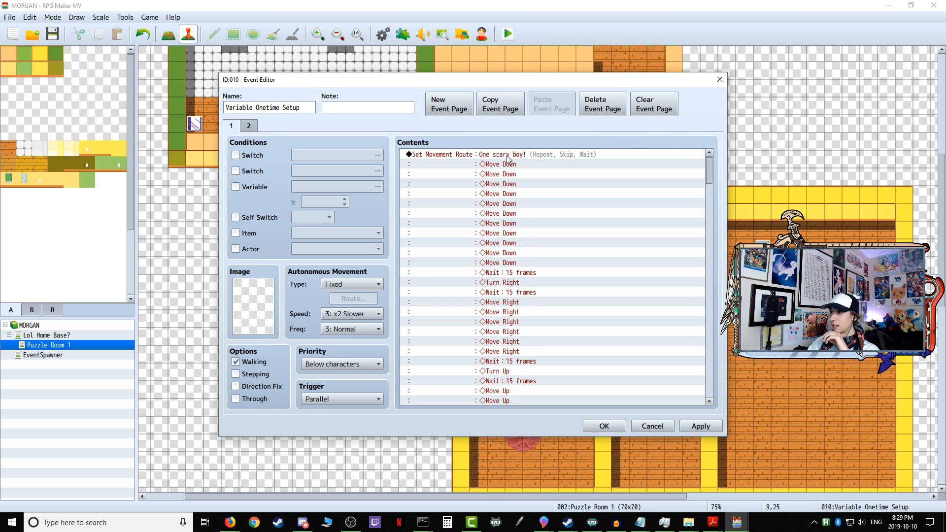
Step: Disable Skip If Cannot Move and Wait for Completion on the One scary boy! movement route and save the event
{"action": "right_click", "coordinate": [496, 156]}
{"action": "left_click", "coordinate": [519, 175]}
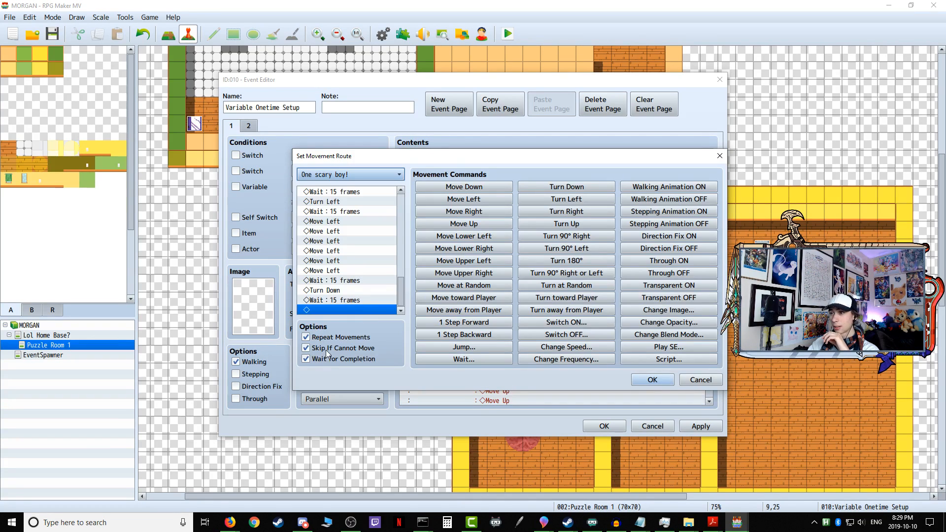
{"action": "left_click", "coordinate": [688, 383]}
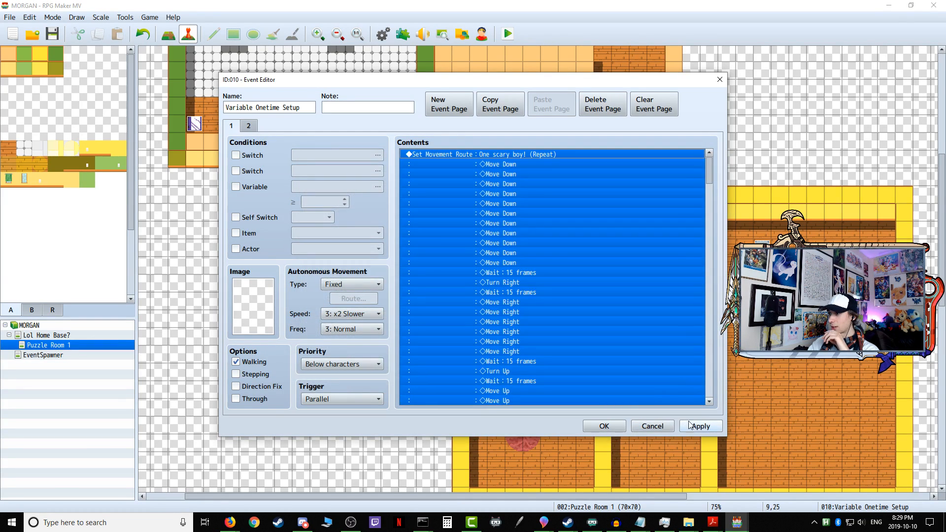
{"action": "left_click", "coordinate": [703, 428]}
{"action": "left_click", "coordinate": [608, 428]}
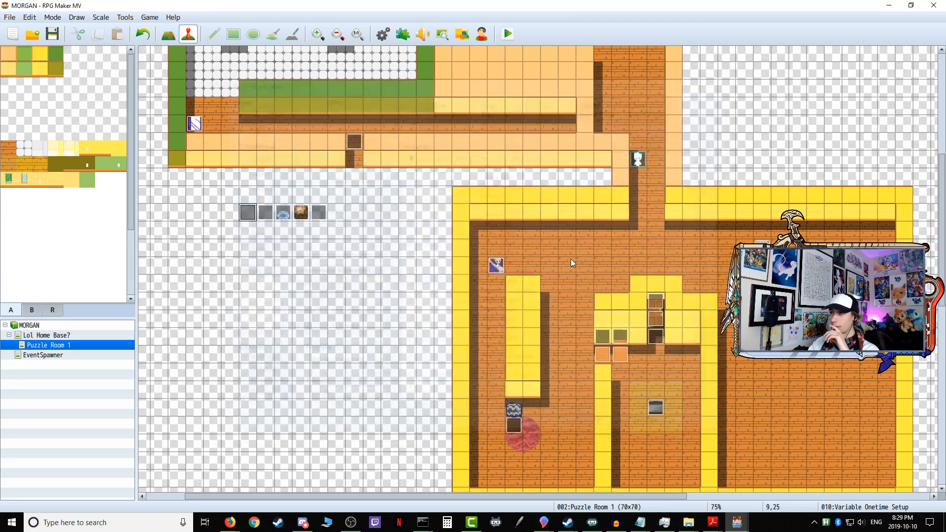
Step: Start a playtest with a new game and walk the character alongside One scary boy! through the lower part of its patrol
{"action": "left_click", "coordinate": [509, 36]}
{"action": "left_click", "coordinate": [432, 278]}
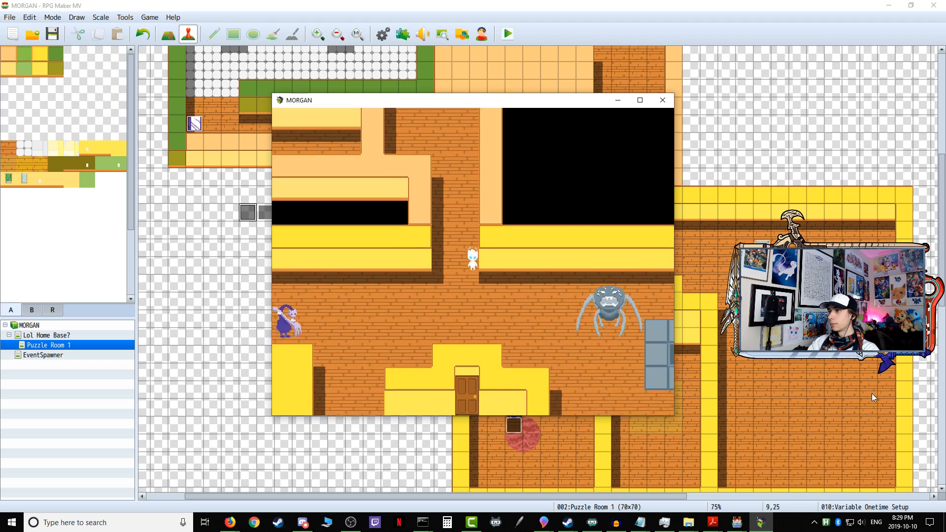
{"action": "key", "text": "Down"}
{"action": "key", "text": "Right"}
{"action": "key", "text": "Down"}
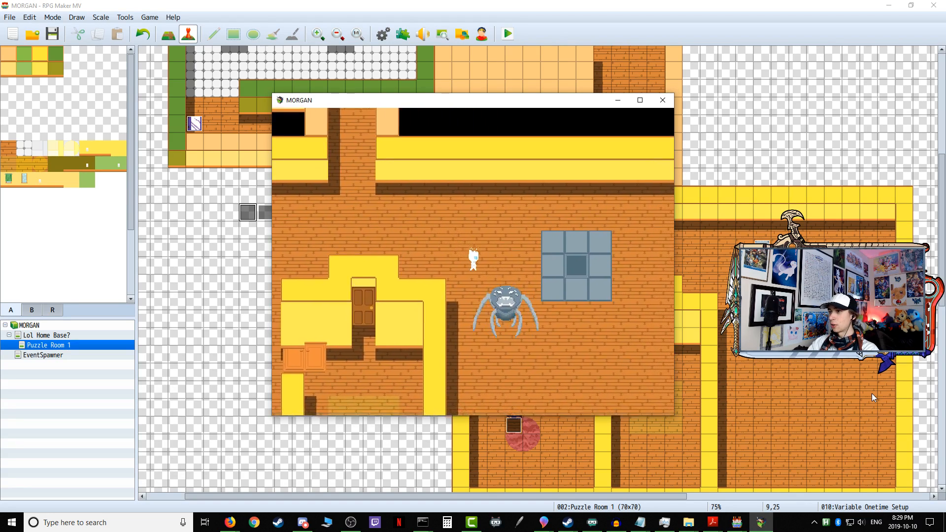
{"action": "key", "text": "Down"}
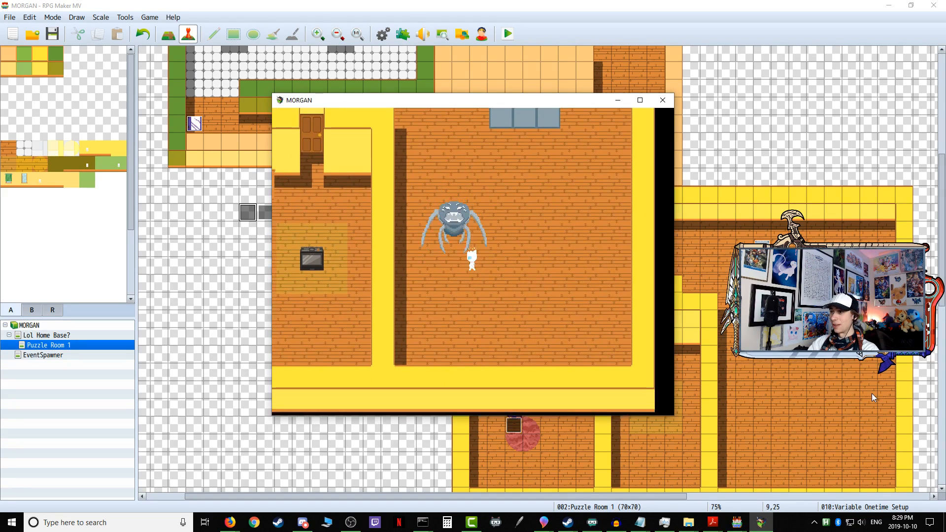
{"action": "key", "text": "Left"}
{"action": "key", "text": "Down"}
{"action": "key", "text": "Right"}
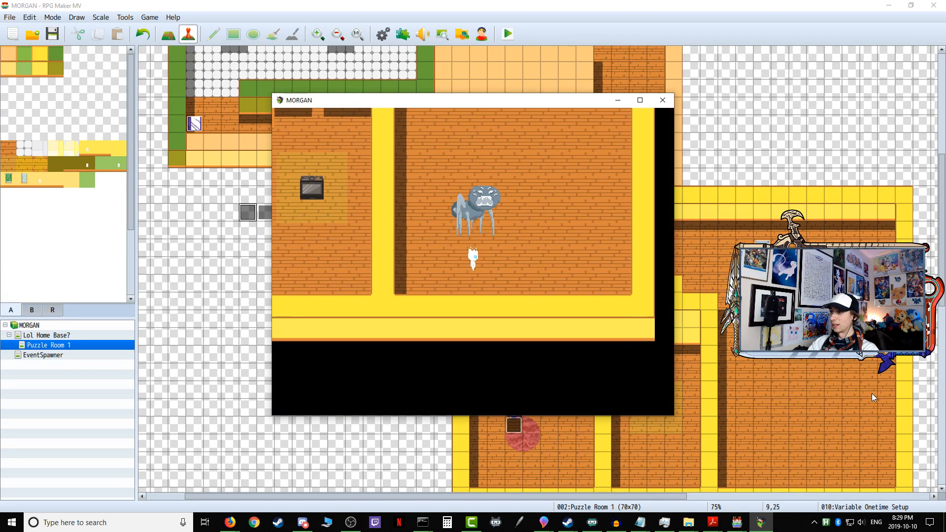
{"action": "key", "text": "Up"}
{"action": "key", "text": "Up"}
{"action": "key", "text": "Right"}
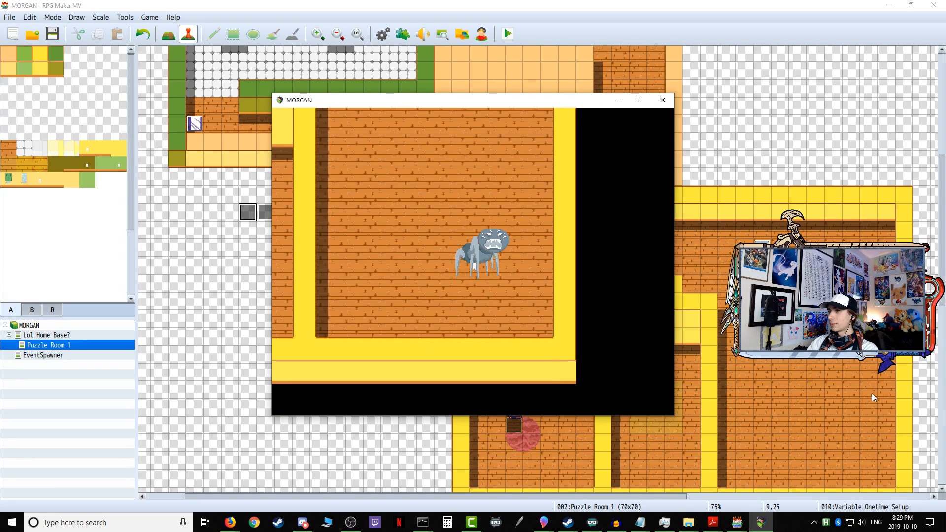
{"action": "key", "text": "Left"}
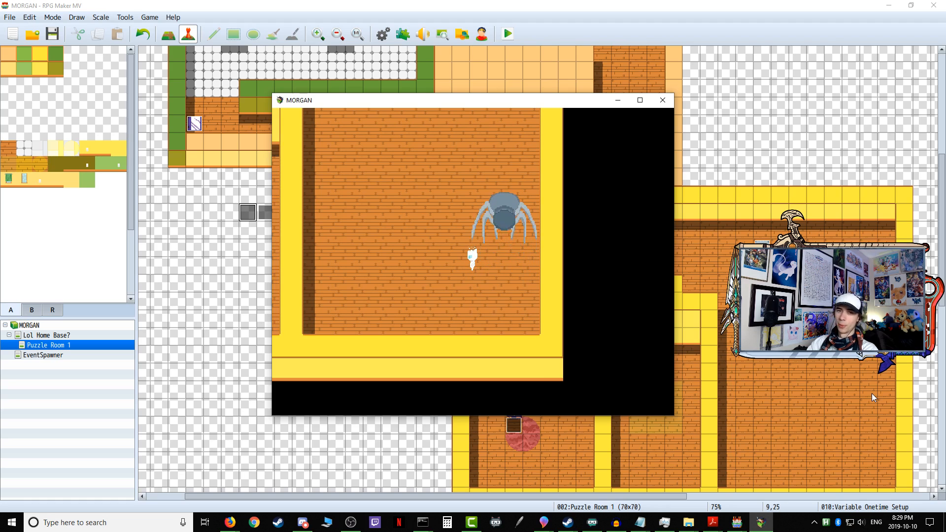
Step: Walk the character up across the pressure plate area and back toward the entrance while watching One scary boy!'s patrol
{"action": "key", "text": "Up"}
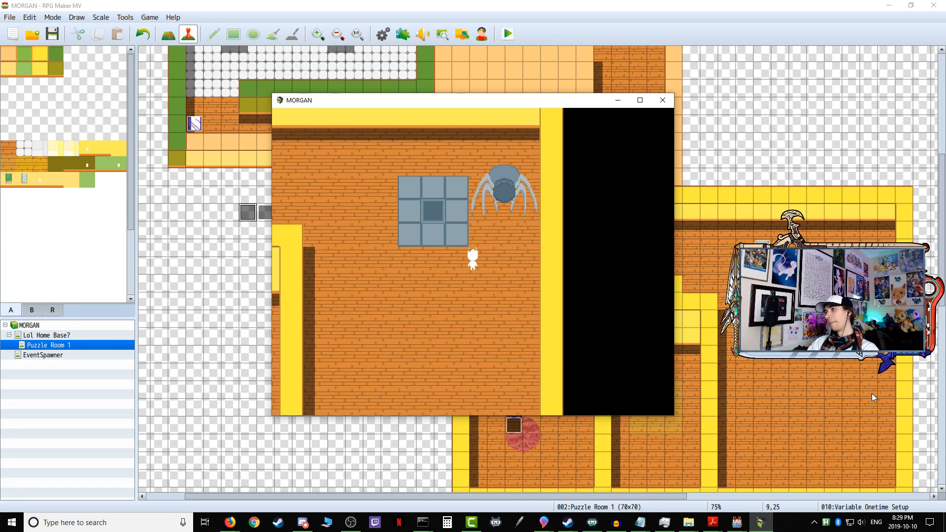
{"action": "key", "text": "Up"}
{"action": "key", "text": "Left"}
{"action": "key", "text": "Left"}
{"action": "key", "text": "Up"}
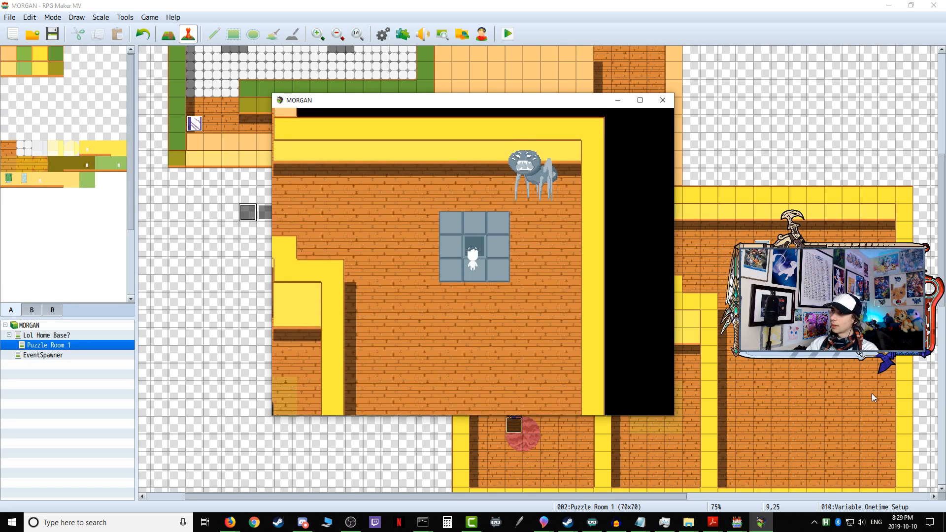
{"action": "key", "text": "Left"}
{"action": "key", "text": "Left"}
{"action": "key", "text": "Left"}
{"action": "key", "text": "Left"}
{"action": "key", "text": "Left"}
{"action": "key", "text": "Left"}
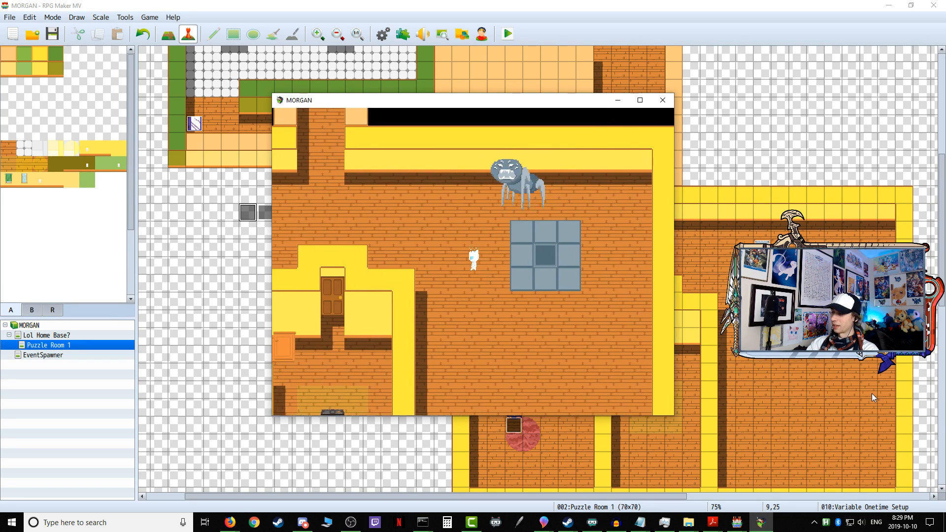
{"action": "key", "text": "Up"}
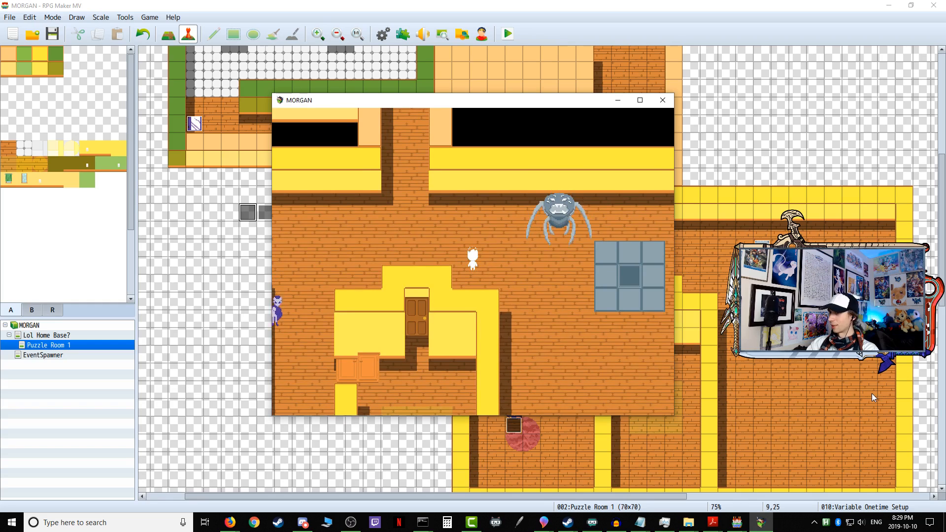
Step: Walk the character into One scary boy!'s path to test its reaction on the way down, then end the playtest
{"action": "key", "text": "Up"}
{"action": "key", "text": "Right"}
{"action": "key", "text": "Right"}
{"action": "key", "text": "Down"}
{"action": "key", "text": "Right"}
{"action": "key", "text": "Down"}
{"action": "key", "text": "Down"}
{"action": "key", "text": "Down"}
{"action": "key", "text": "Down"}
{"action": "key", "text": "Down"}
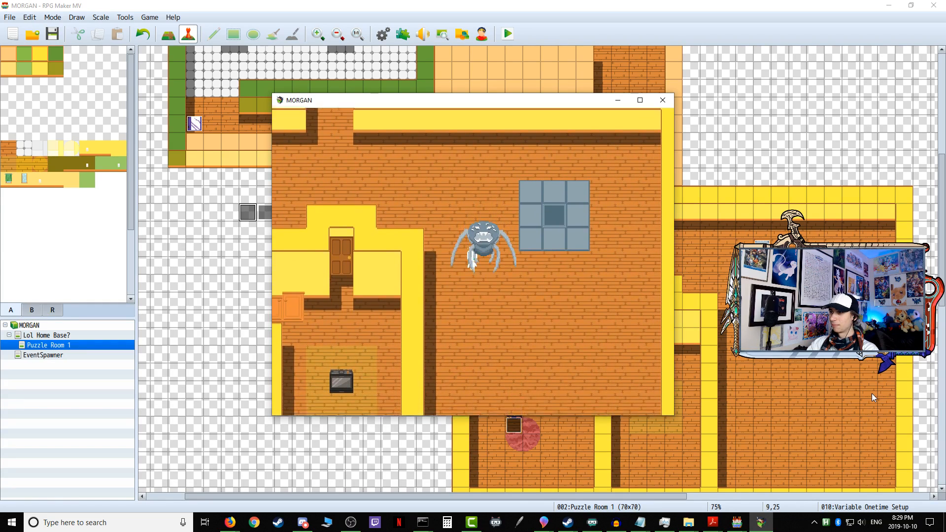
{"action": "key", "text": "Down"}
{"action": "key", "text": "Down"}
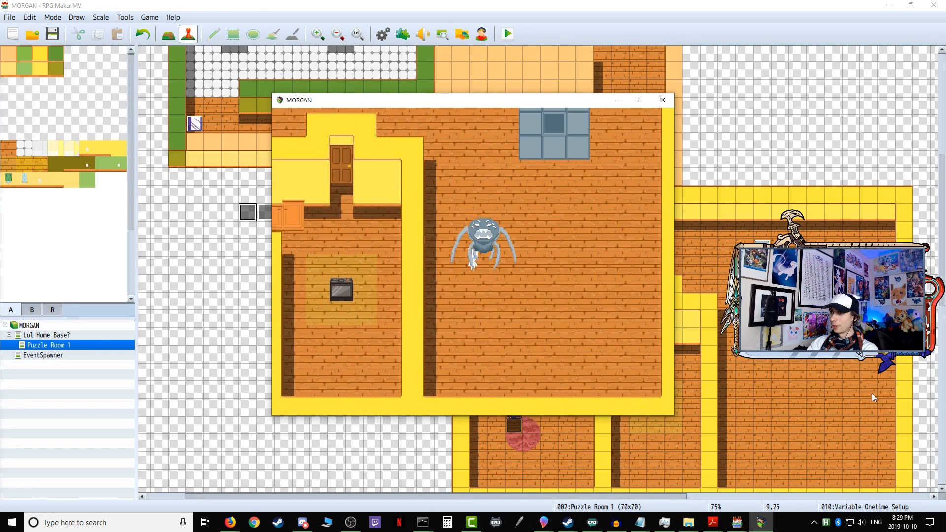
{"action": "key", "text": "Right"}
{"action": "key", "text": "Down"}
{"action": "key", "text": "Right"}
{"action": "key", "text": "Down"}
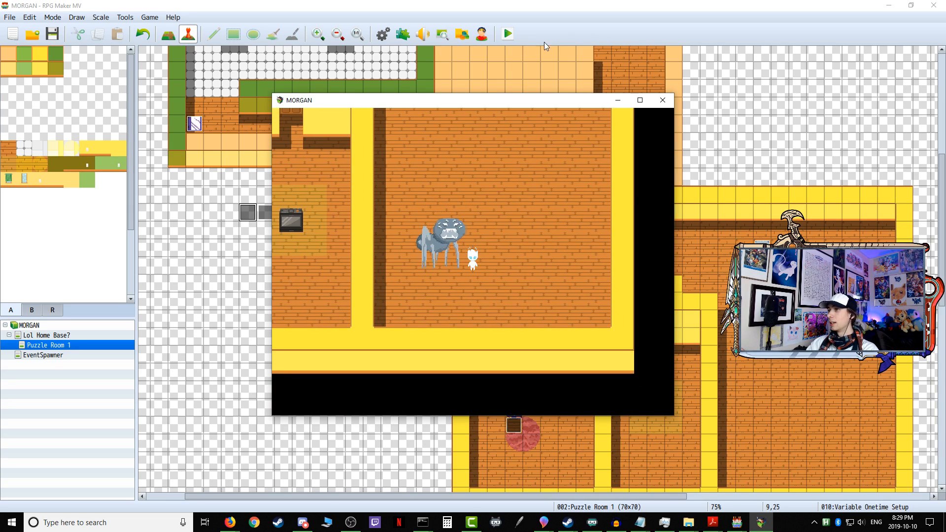
{"action": "left_click", "coordinate": [662, 100]}
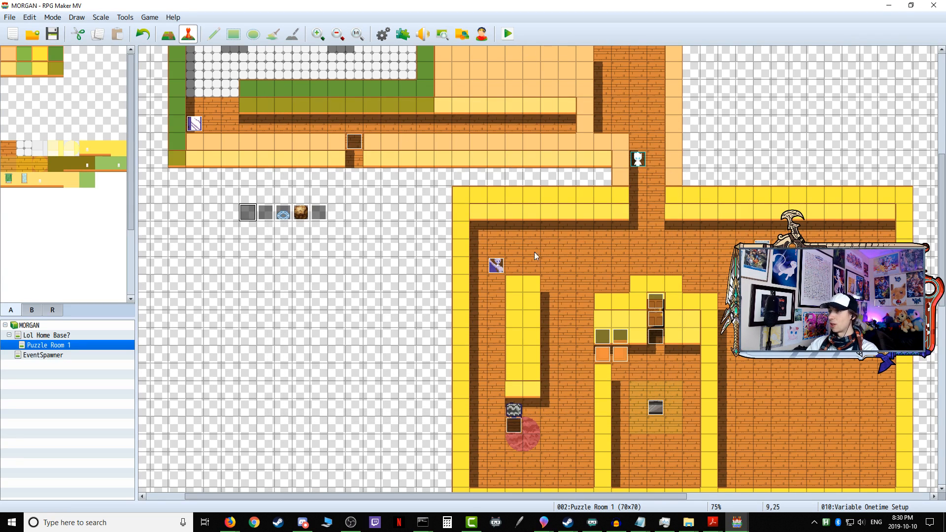
Step: Copy all the line-of-sight commands from page 1 of the Another forkman event and close its editor
{"action": "double_click", "coordinate": [496, 265]}
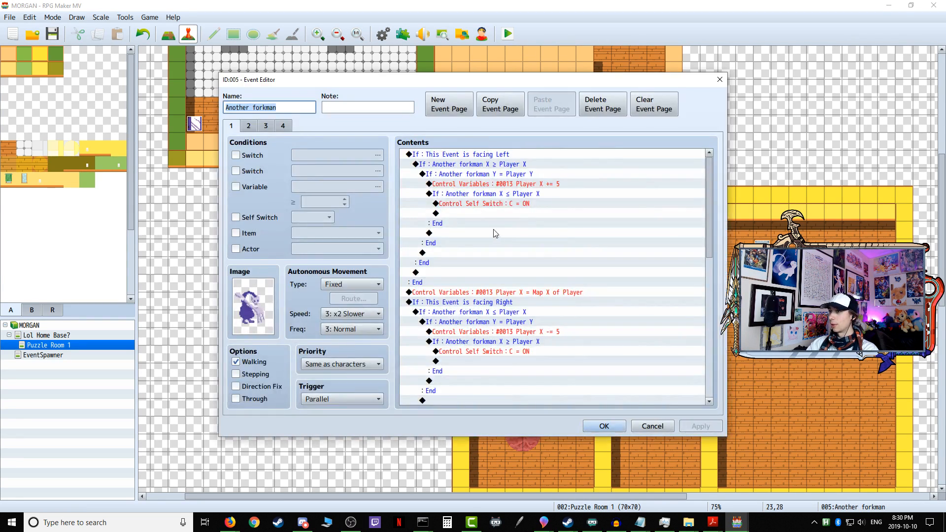
{"action": "left_click", "coordinate": [491, 274]}
{"action": "key", "text": "ctrl+a"}
{"action": "right_click", "coordinate": [490, 247]}
{"action": "left_click", "coordinate": [465, 287]}
{"action": "key", "text": "ctrl+a"}
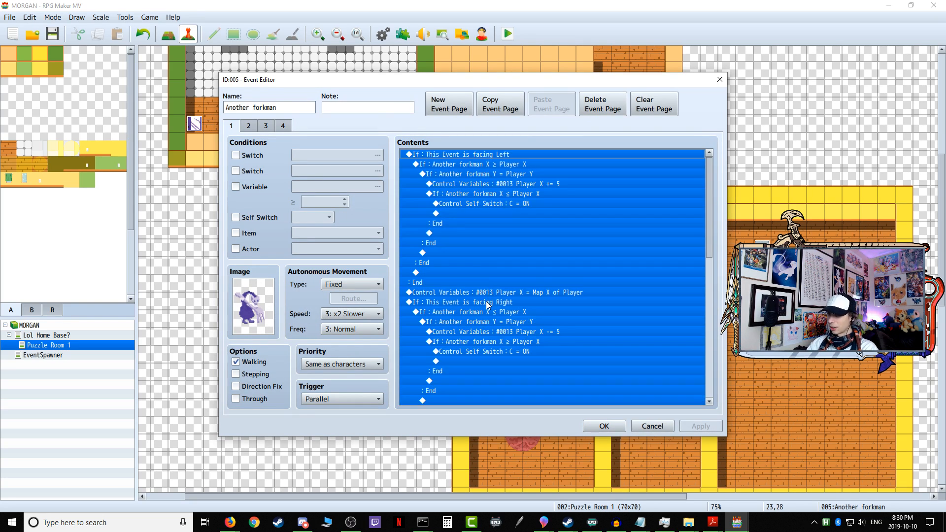
{"action": "right_click", "coordinate": [489, 306]}
{"action": "left_click", "coordinate": [517, 348]}
{"action": "key", "text": "Escape"}
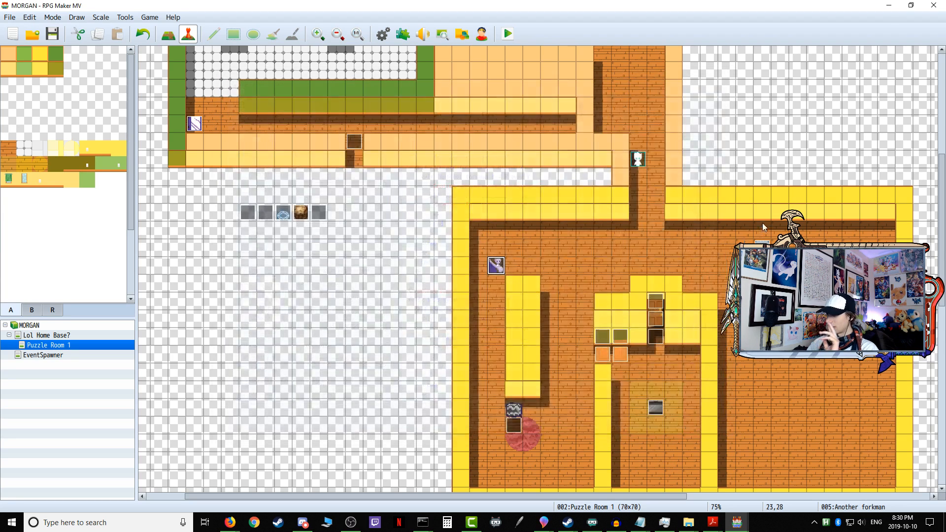
Step: Paste the copied line-of-sight commands into the empty page 1 of the One scary boy! event
{"action": "double_click", "coordinate": [762, 246]}
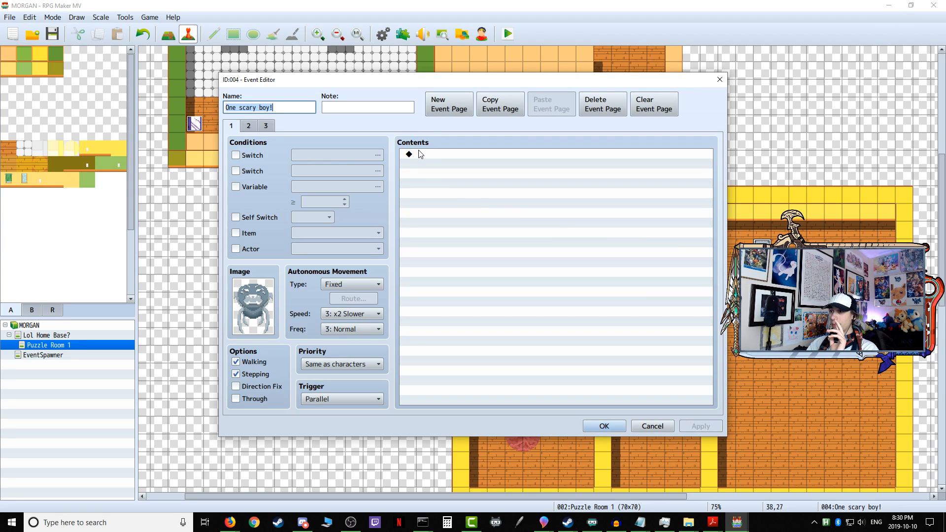
{"action": "left_click", "coordinate": [419, 151]}
{"action": "right_click", "coordinate": [418, 151]}
{"action": "left_click", "coordinate": [451, 207]}
{"action": "scroll", "coordinate": [454, 247], "scroll_direction": "up", "scroll_amount": 12}
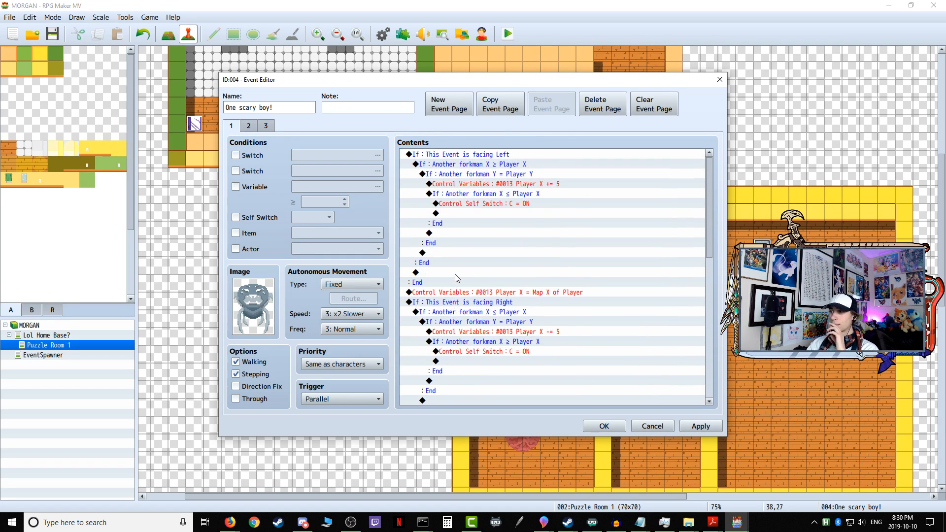
Step: Add page 4 to the One scary boy! event and give it the middle front-facing $Large Spider sprite
{"action": "left_click", "coordinate": [267, 127]}
{"action": "left_click", "coordinate": [440, 108]}
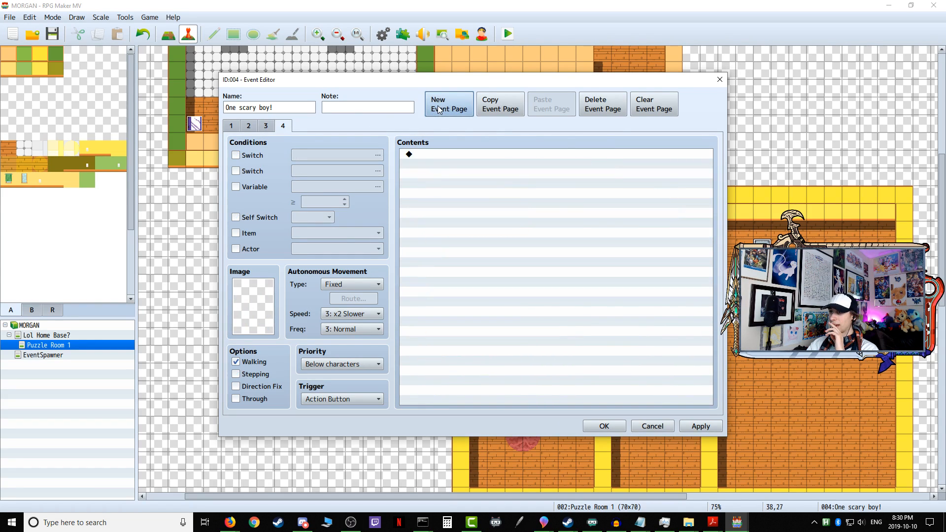
{"action": "double_click", "coordinate": [252, 306]}
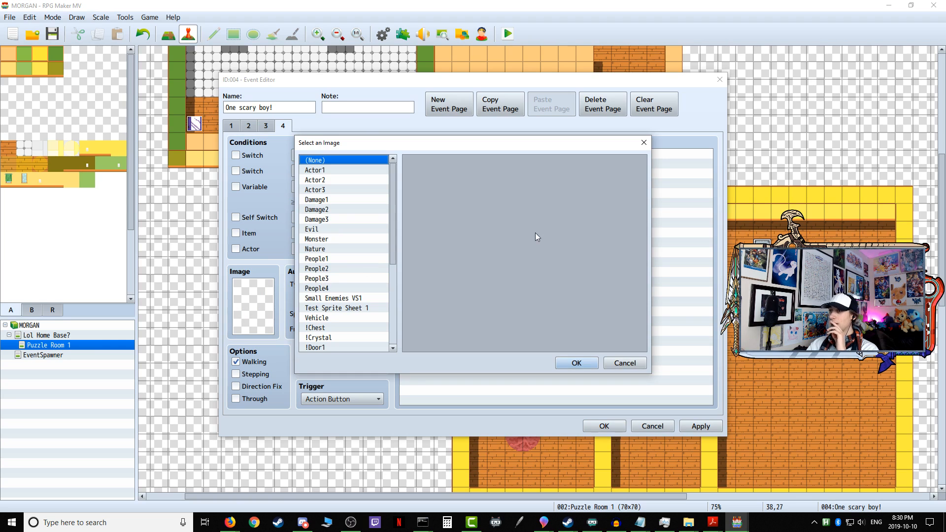
{"action": "left_click", "coordinate": [342, 299]}
{"action": "scroll", "coordinate": [523, 246], "scroll_direction": "down", "scroll_amount": 3}
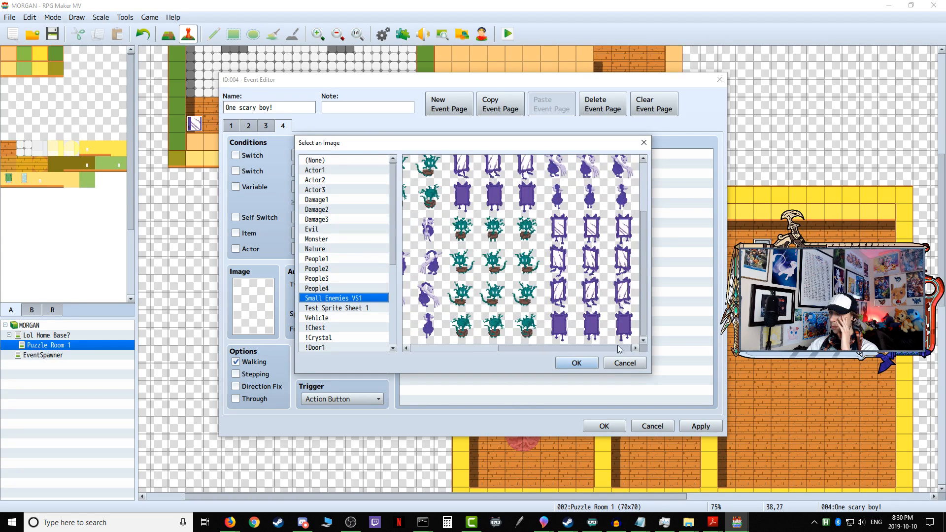
{"action": "scroll", "coordinate": [362, 296], "scroll_direction": "down", "scroll_amount": 5}
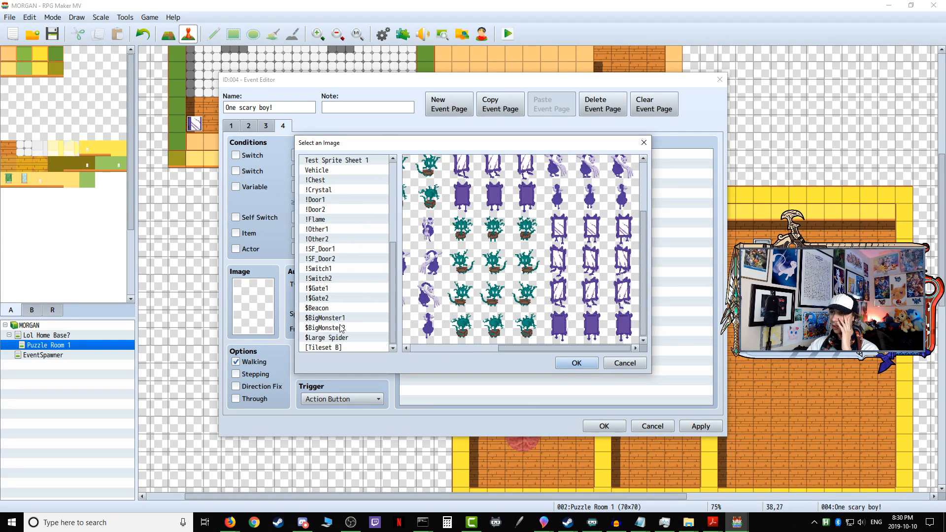
{"action": "left_click", "coordinate": [341, 319]}
{"action": "left_click", "coordinate": [339, 328]}
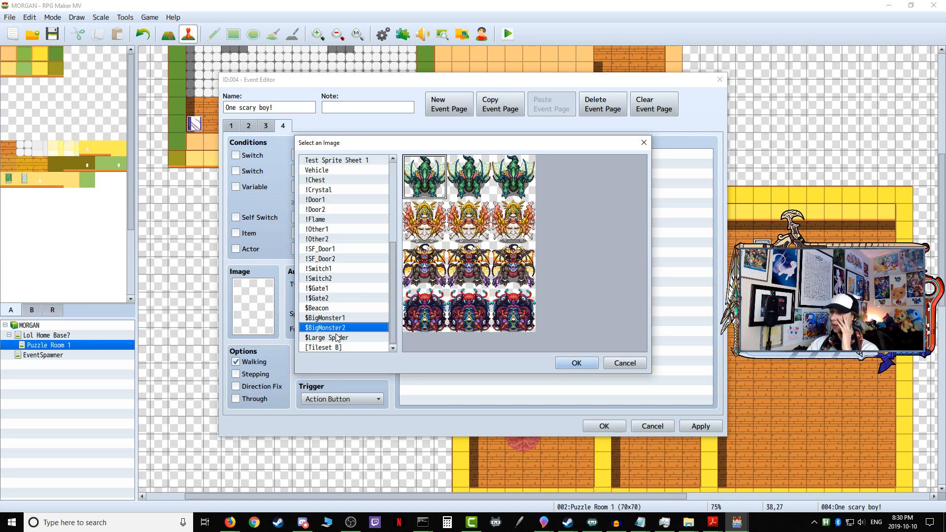
{"action": "left_click", "coordinate": [337, 338]}
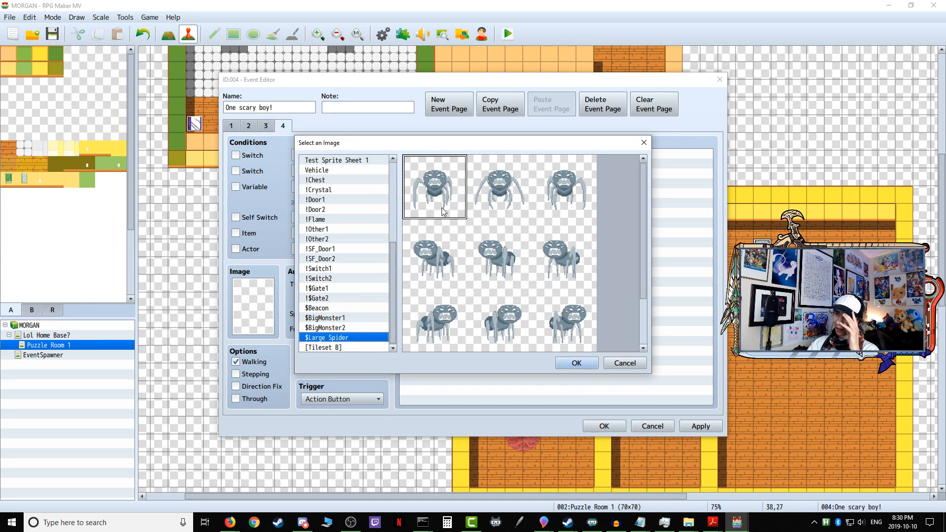
{"action": "left_click", "coordinate": [520, 200]}
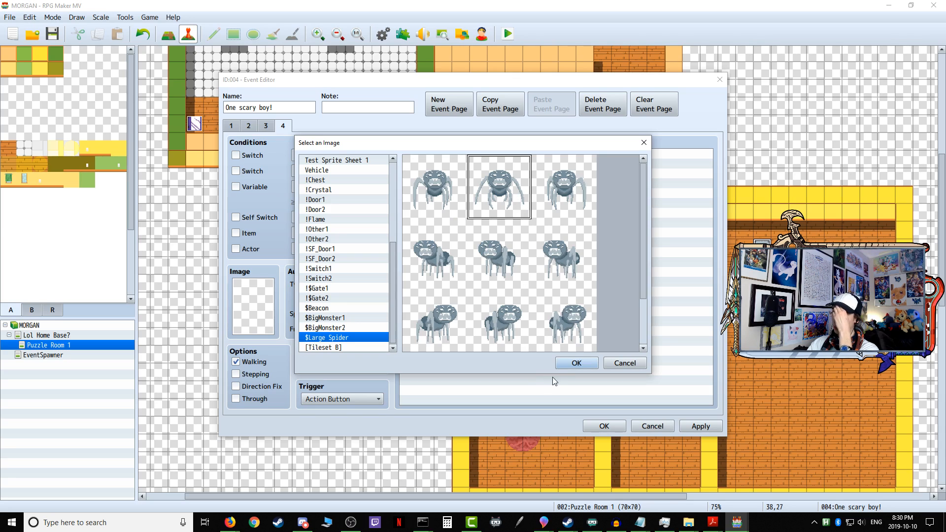
{"action": "left_click", "coordinate": [569, 365]}
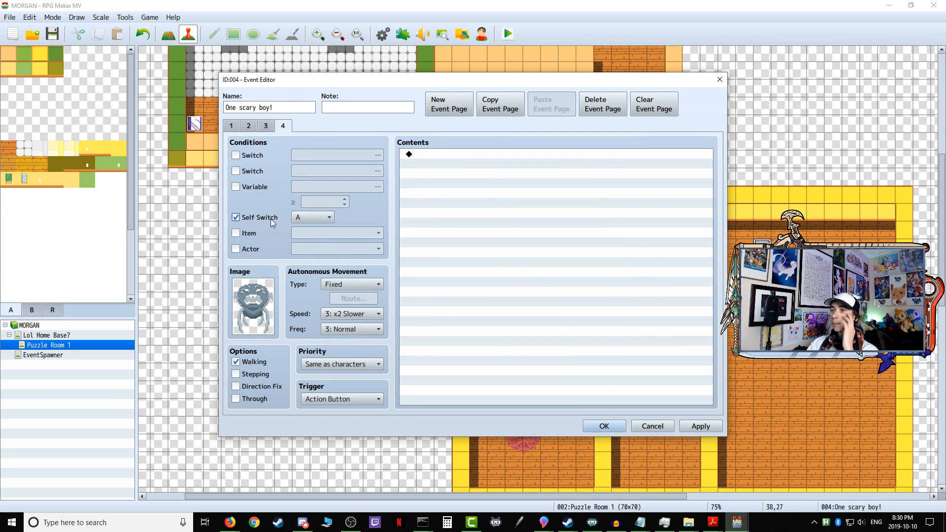
Step: Set page 4 to require self switch C, use Approach movement at x2 Faster speed and Highest frequency, trigger on Event Touch, and save the event
{"action": "left_click", "coordinate": [315, 217]}
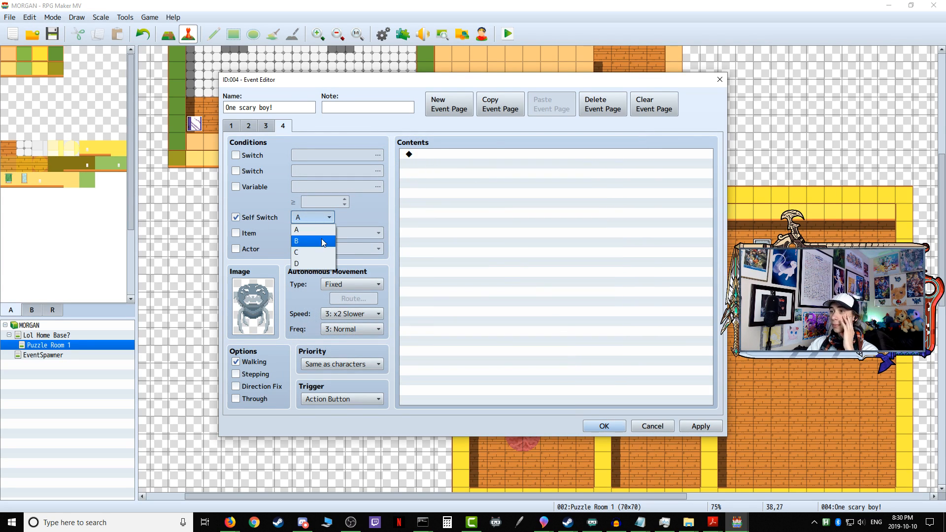
{"action": "left_click", "coordinate": [352, 284]}
{"action": "left_click", "coordinate": [348, 318]}
{"action": "left_click", "coordinate": [352, 314]}
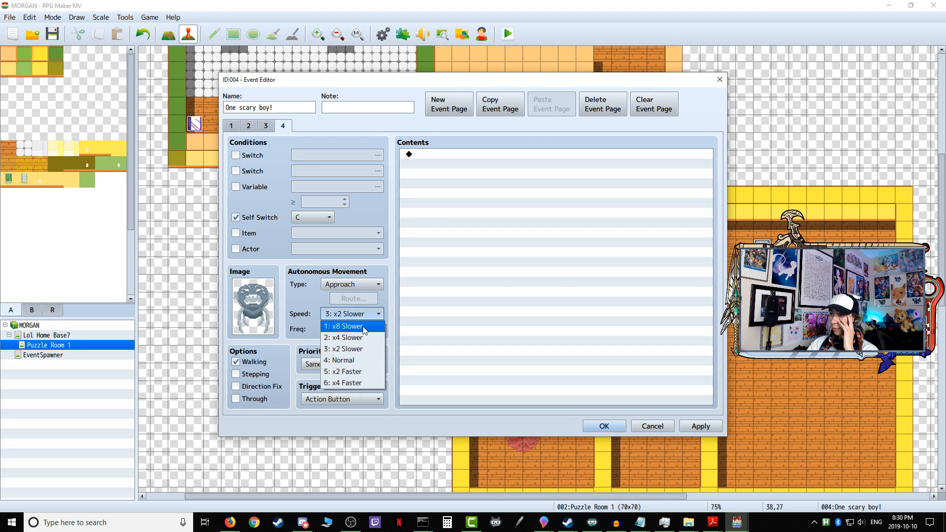
{"action": "left_click", "coordinate": [352, 371]}
{"action": "left_click", "coordinate": [352, 329]}
{"action": "left_click", "coordinate": [350, 387]}
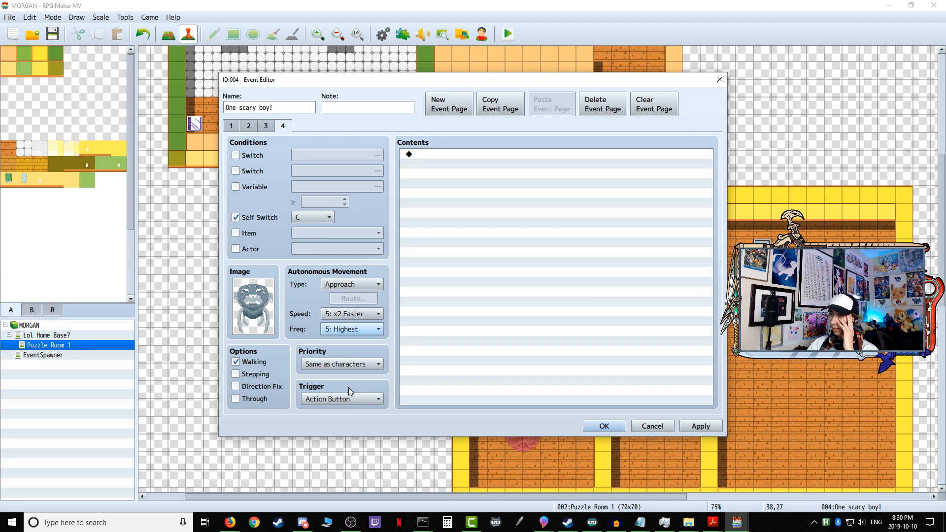
{"action": "left_click", "coordinate": [331, 399]}
{"action": "key", "text": "Escape"}
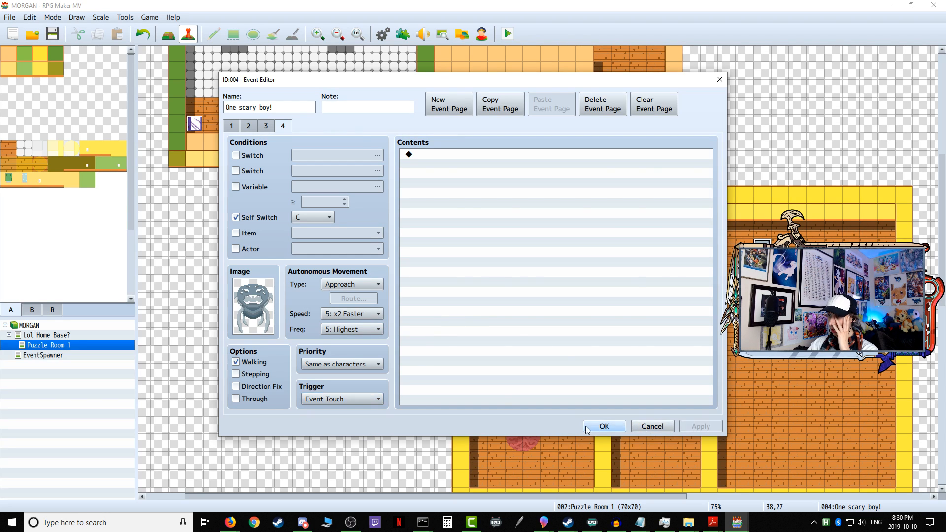
{"action": "left_click", "coordinate": [588, 427]}
Step: Copy the command contents from page 4 of the Another forkman event and close its editor
{"action": "double_click", "coordinate": [497, 263]}
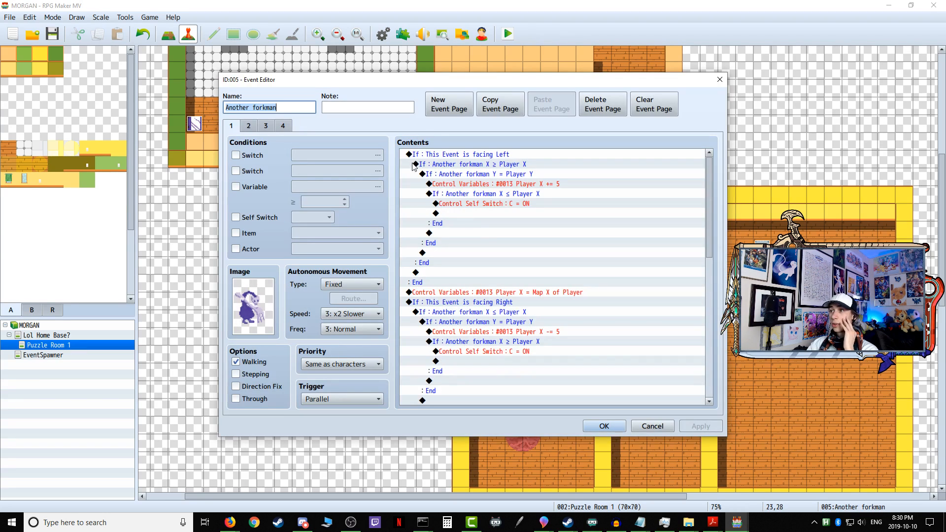
{"action": "left_click", "coordinate": [283, 127]}
{"action": "left_click", "coordinate": [480, 155]}
{"action": "left_click", "coordinate": [481, 164], "text": "shift"}
{"action": "right_click", "coordinate": [481, 159]}
{"action": "left_click", "coordinate": [495, 200]}
{"action": "left_click", "coordinate": [604, 426]}
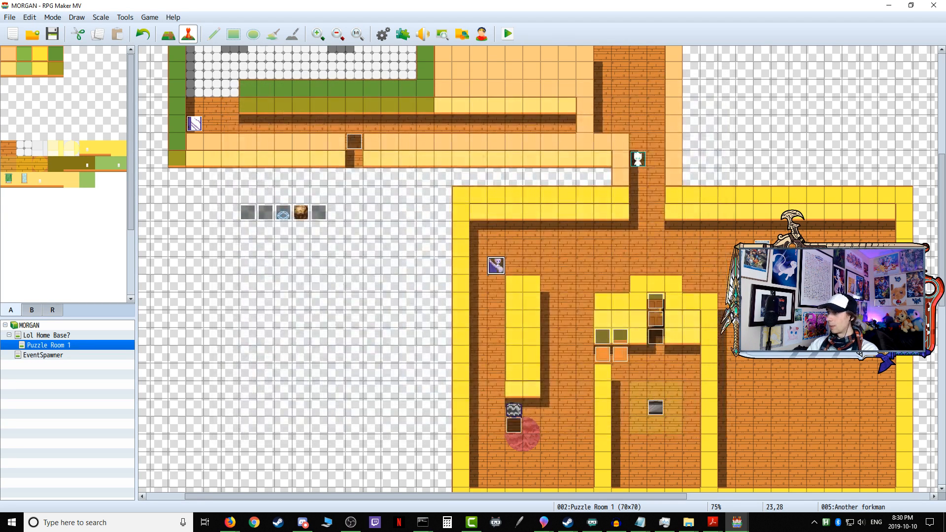
Step: Paste the copied commands into the empty page 4 of the One scary boy! event and save it
{"action": "double_click", "coordinate": [739, 235]}
{"action": "left_click", "coordinate": [283, 126]}
{"action": "right_click", "coordinate": [438, 157]}
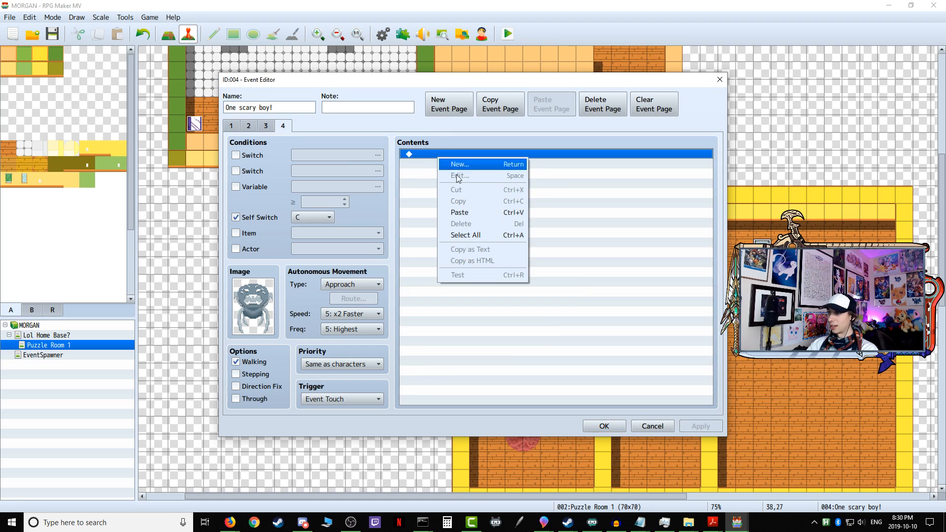
{"action": "left_click", "coordinate": [470, 216]}
{"action": "left_click", "coordinate": [604, 426]}
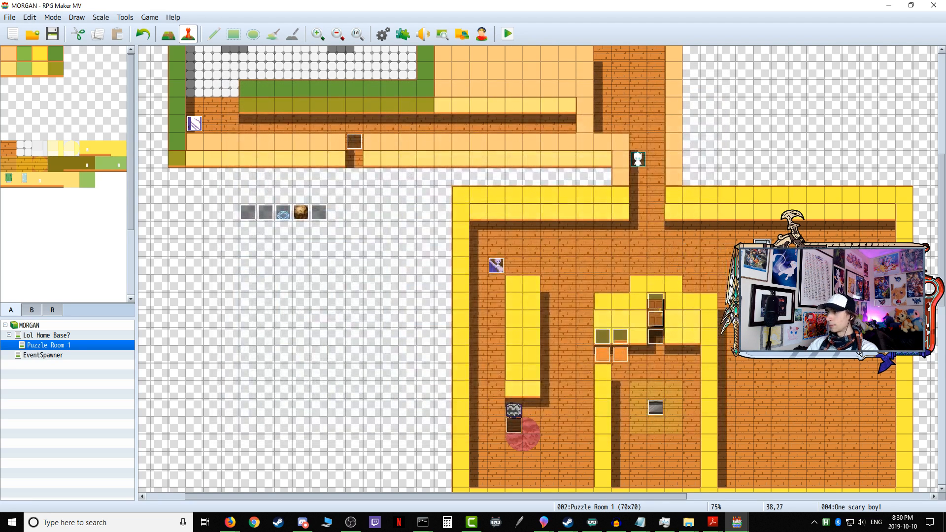
Step: On page 1 of One scary boy!, change the facing-Left block's outer X ≥ Player X condition to use variable 0023 One scary boy! X
{"action": "double_click", "coordinate": [762, 248]}
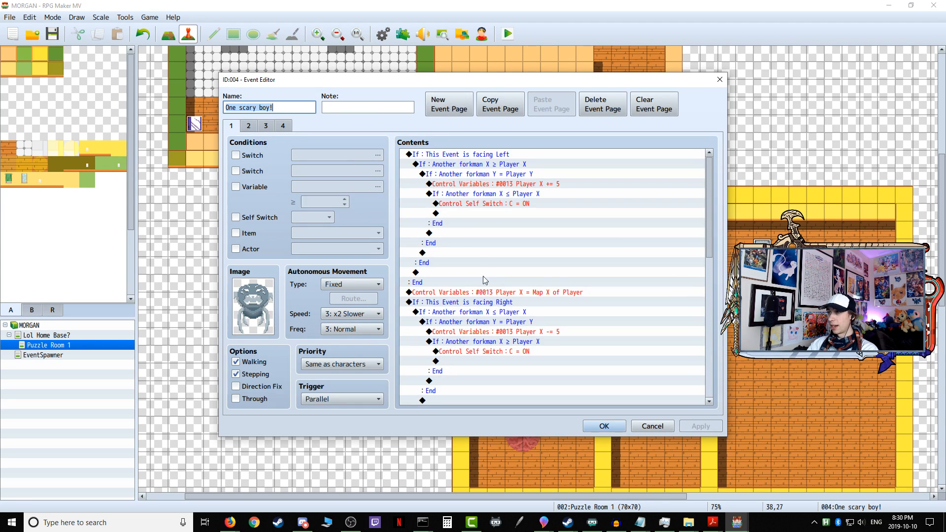
{"action": "left_click", "coordinate": [458, 168]}
{"action": "right_click", "coordinate": [458, 169]}
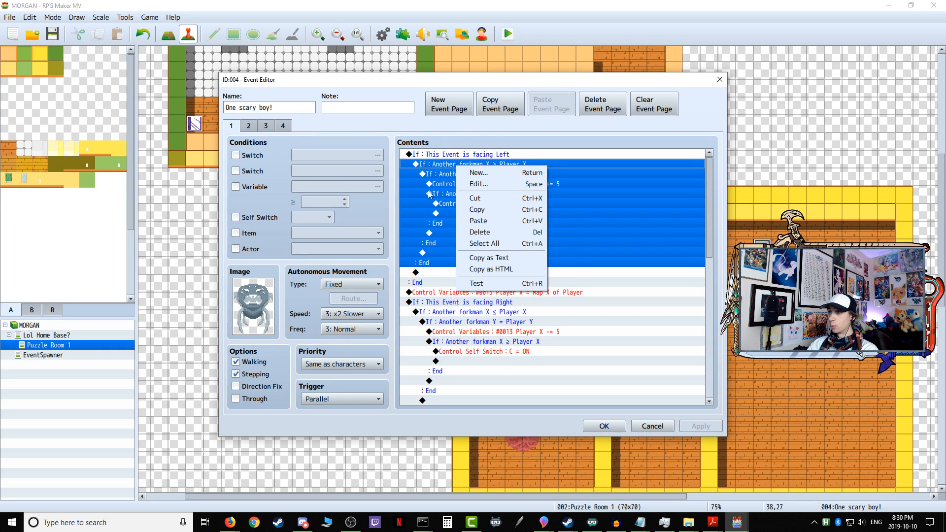
{"action": "left_click", "coordinate": [479, 185]}
{"action": "left_click", "coordinate": [519, 228]}
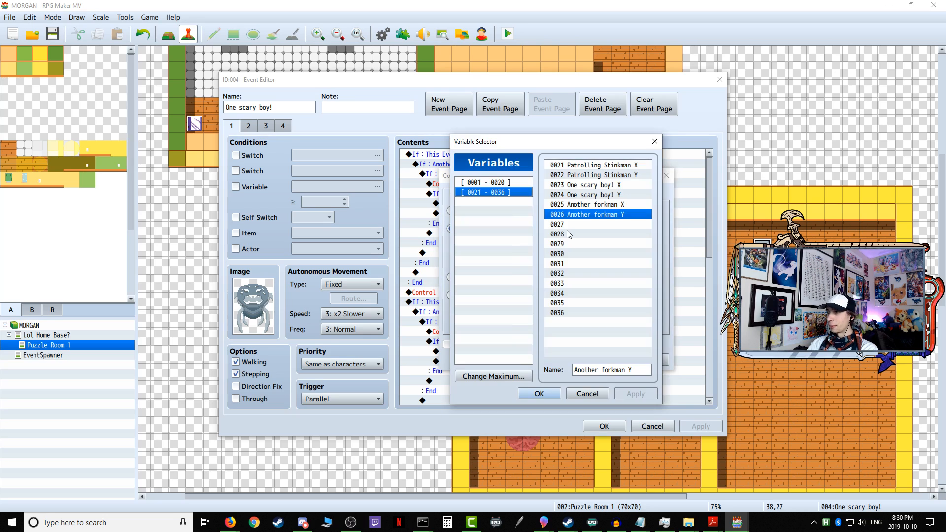
{"action": "left_click", "coordinate": [609, 186]}
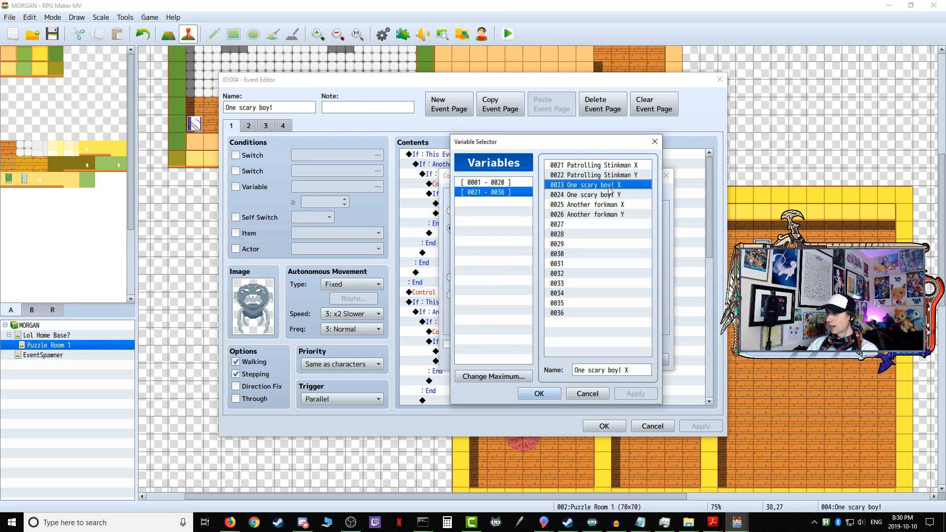
{"action": "left_click", "coordinate": [539, 394]}
{"action": "left_click", "coordinate": [599, 360]}
Step: Change the facing-Left block's Y = Player Y condition to use variable 0024 One scary boy! Y
{"action": "left_click", "coordinate": [482, 174]}
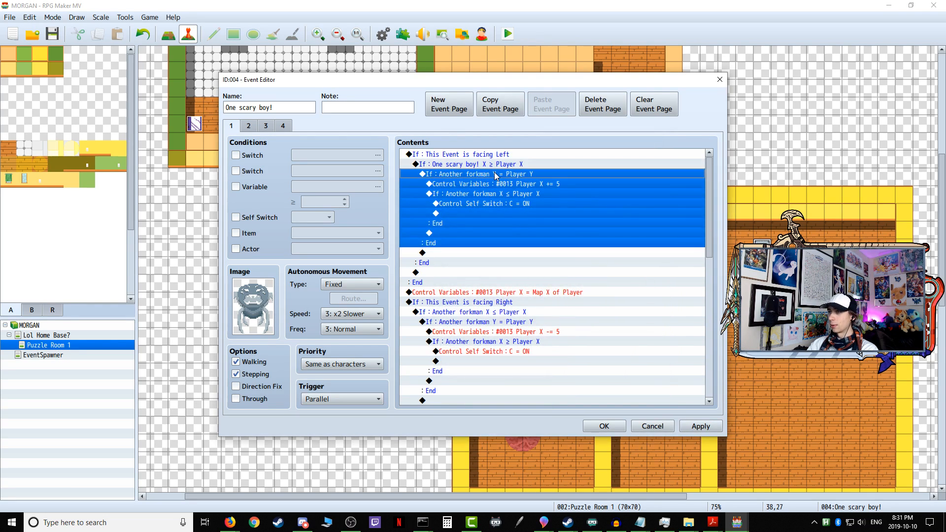
{"action": "right_click", "coordinate": [482, 176]}
{"action": "left_click", "coordinate": [511, 194]}
{"action": "left_click", "coordinate": [556, 232]}
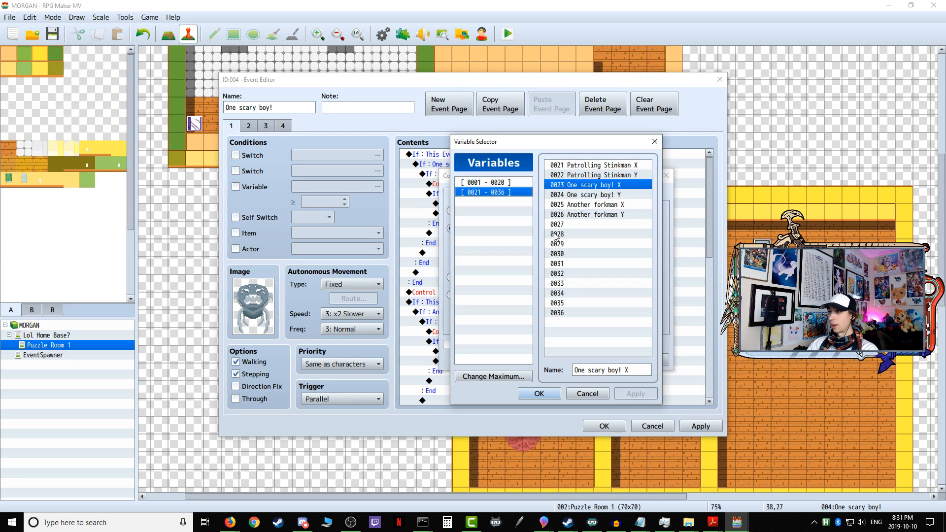
{"action": "double_click", "coordinate": [591, 196]}
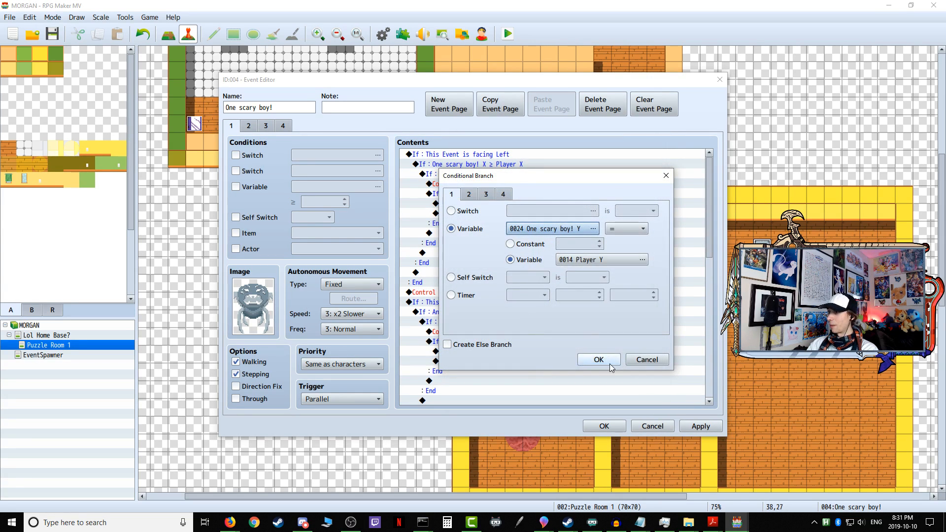
{"action": "left_click", "coordinate": [610, 365]}
Step: Change the facing-Left block's inner X ≤ Player X condition to use variable 0023 One scary boy! X
{"action": "left_click", "coordinate": [487, 184]}
{"action": "left_click", "coordinate": [482, 196]}
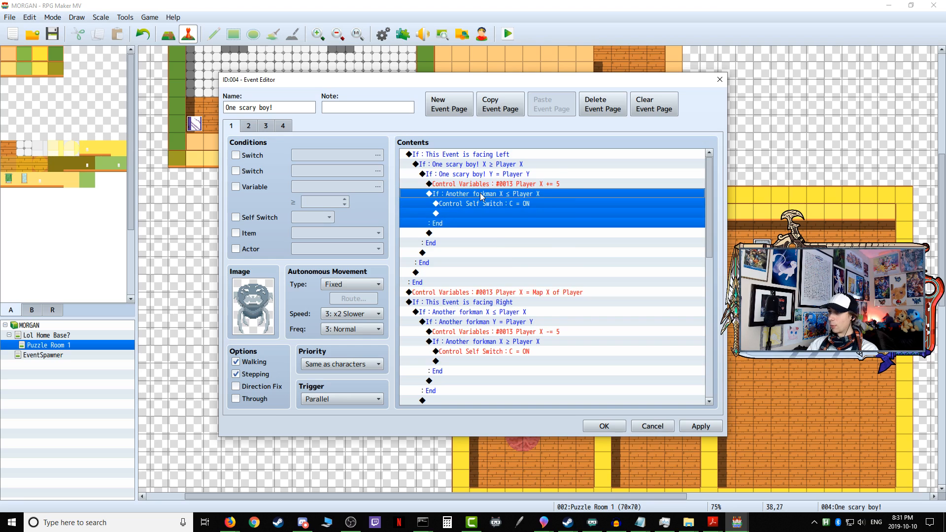
{"action": "right_click", "coordinate": [482, 197]}
{"action": "left_click", "coordinate": [508, 207]}
{"action": "left_click", "coordinate": [552, 231]}
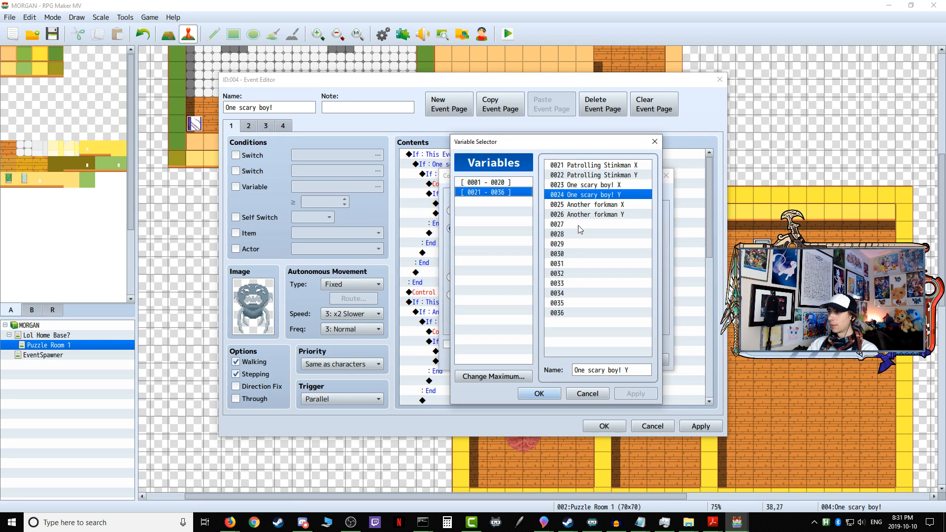
{"action": "left_click", "coordinate": [588, 185]}
{"action": "left_click", "coordinate": [539, 393]}
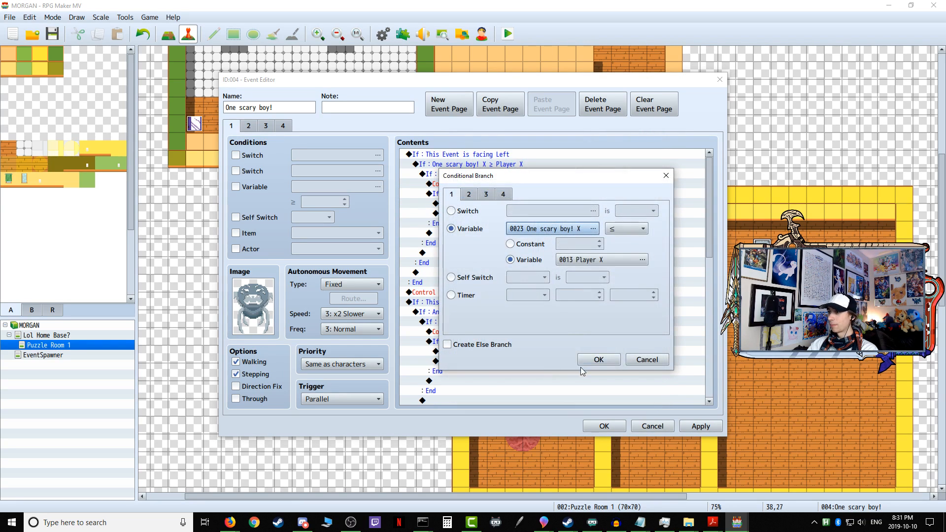
{"action": "left_click", "coordinate": [596, 356]}
Step: Change the facing-Right block's outer X ≤ Player X condition to use variable 0023 One scary boy! X
{"action": "left_click", "coordinate": [487, 313]}
{"action": "scroll", "coordinate": [488, 311], "scroll_direction": "down", "scroll_amount": 3}
{"action": "right_click", "coordinate": [489, 217]}
{"action": "left_click", "coordinate": [517, 234]}
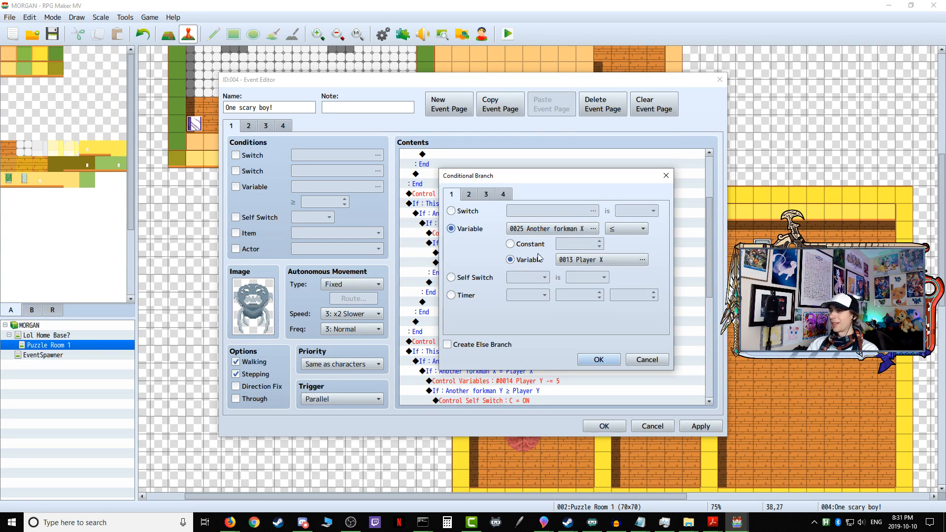
{"action": "left_click", "coordinate": [557, 228]}
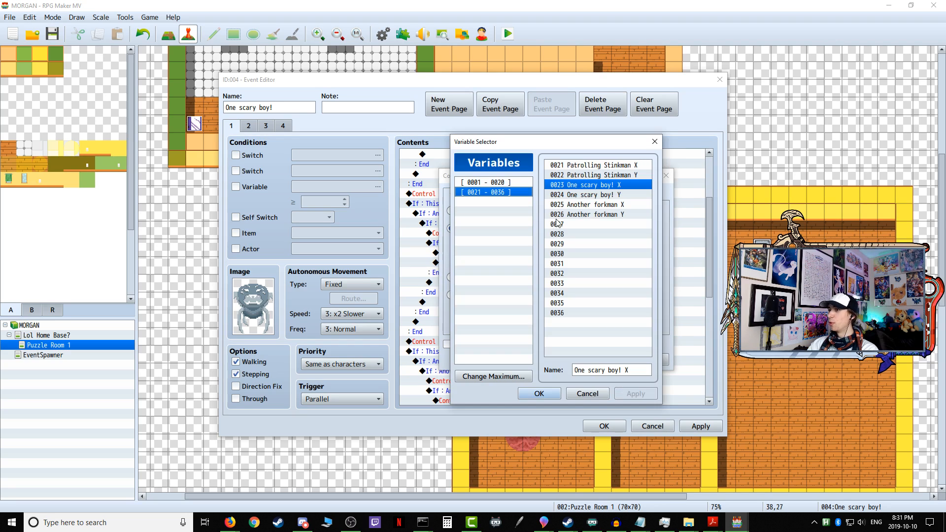
{"action": "left_click", "coordinate": [558, 390]}
{"action": "left_click", "coordinate": [601, 363]}
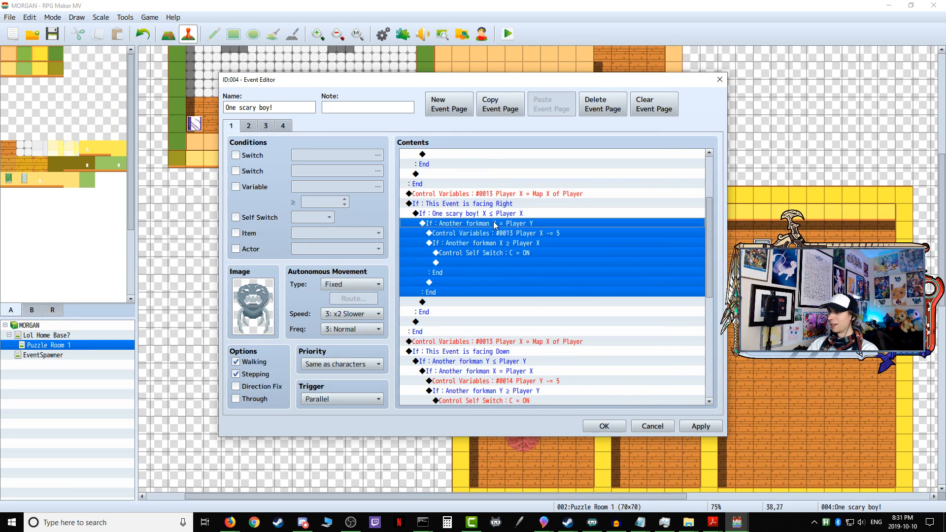
Step: Change the facing-Right block's Y = Player Y condition to use variable 0024 One scary boy! Y
{"action": "right_click", "coordinate": [496, 225]}
{"action": "left_click", "coordinate": [516, 233]}
{"action": "left_click", "coordinate": [557, 220]}
{"action": "left_click", "coordinate": [587, 195]}
{"action": "left_click", "coordinate": [539, 394]}
{"action": "left_click", "coordinate": [598, 362]}
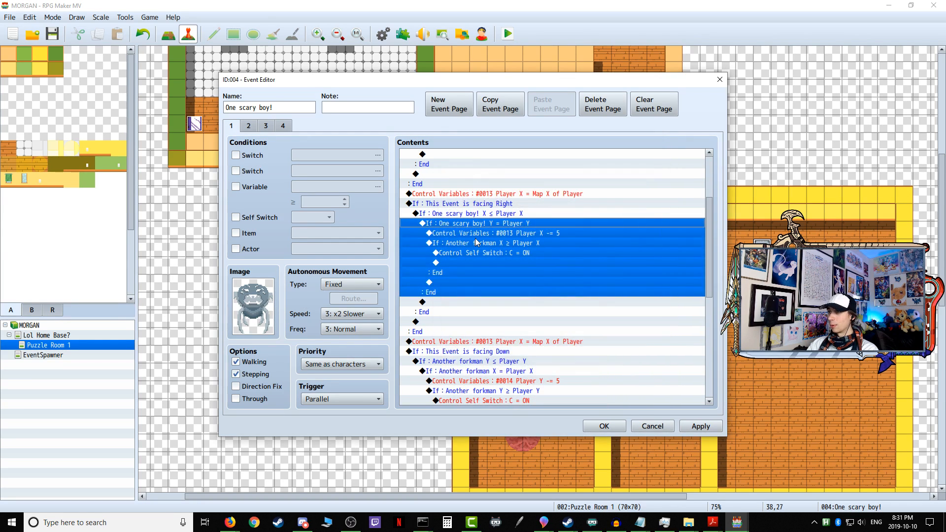
Step: Change the facing-Right block's inner X ≥ Player X condition to use variable 0023 One scary boy! X
{"action": "left_click", "coordinate": [476, 245]}
{"action": "right_click", "coordinate": [475, 245]}
{"action": "left_click", "coordinate": [493, 260]}
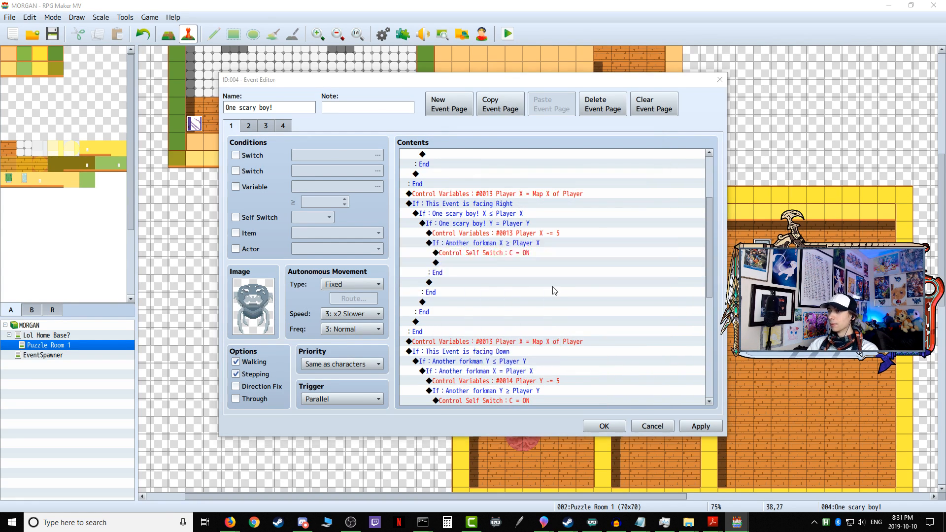
{"action": "left_click", "coordinate": [593, 229]}
{"action": "left_click", "coordinate": [596, 186]}
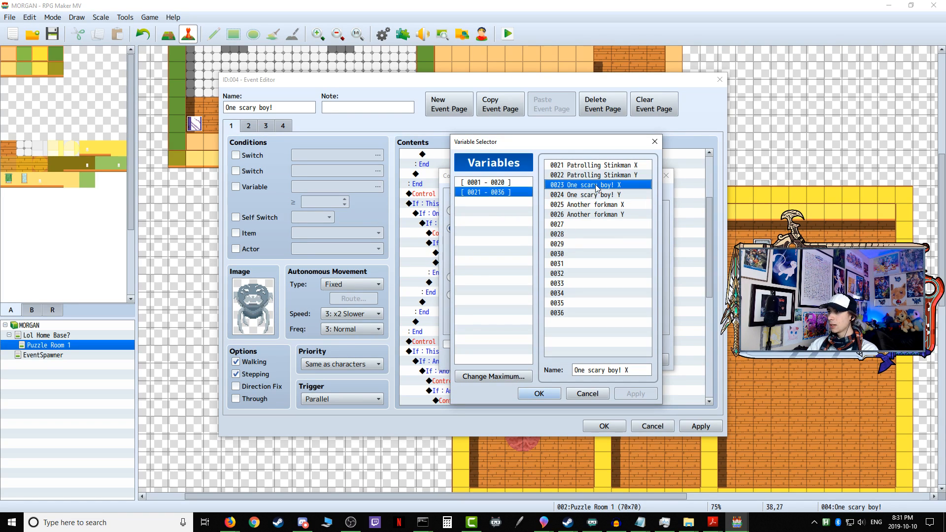
{"action": "left_click", "coordinate": [539, 394]}
{"action": "left_click", "coordinate": [599, 362]}
Step: Change the facing-Down block's outer Y ≤ Player Y condition to use variable 0024 One scary boy! Y
{"action": "scroll", "coordinate": [515, 329], "scroll_direction": "down", "scroll_amount": 3}
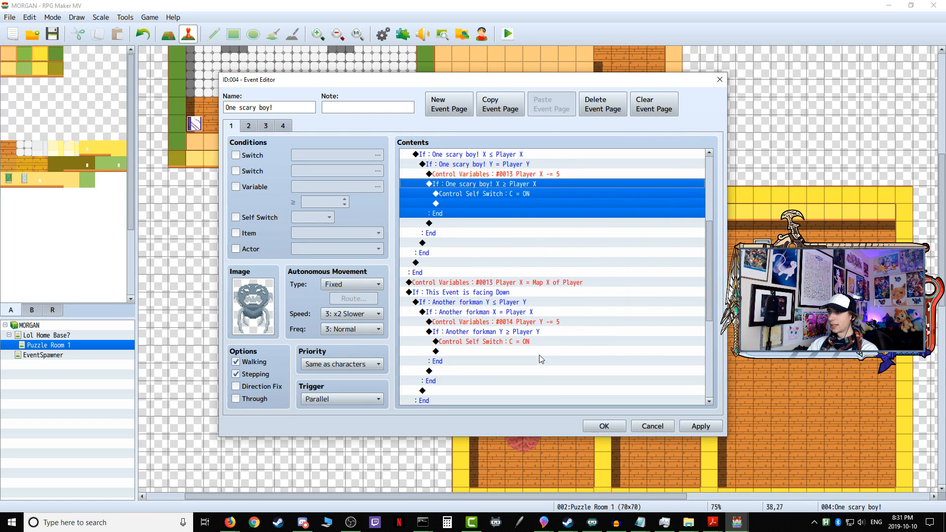
{"action": "scroll", "coordinate": [491, 296], "scroll_direction": "down", "scroll_amount": 1}
{"action": "left_click", "coordinate": [485, 263]}
{"action": "right_click", "coordinate": [472, 265]}
{"action": "left_click", "coordinate": [499, 285]}
{"action": "left_click", "coordinate": [594, 228]}
{"action": "left_click", "coordinate": [590, 196]}
{"action": "left_click", "coordinate": [539, 393]}
{"action": "left_click", "coordinate": [597, 361]}
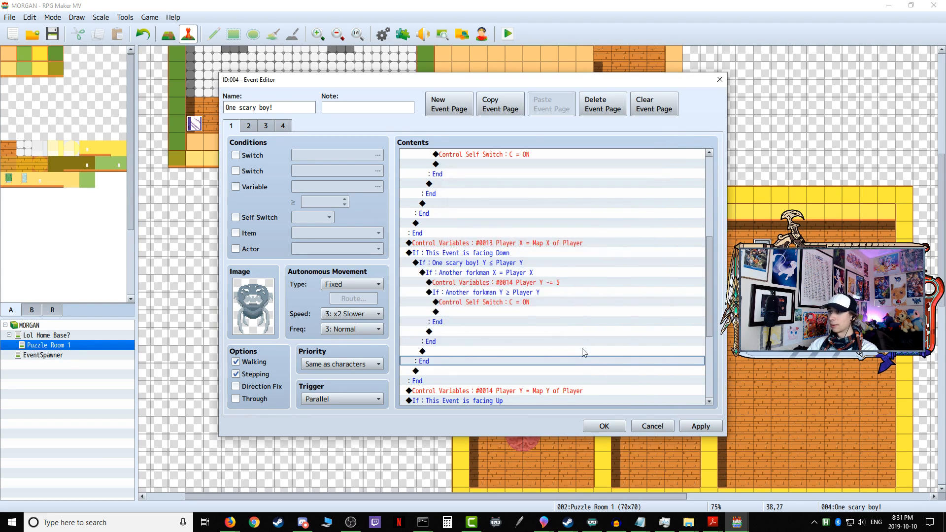
Step: Change the facing-Down block's X = Player X condition to use variable 0023 One scary boy! X
{"action": "right_click", "coordinate": [483, 273]}
{"action": "left_click", "coordinate": [493, 290]}
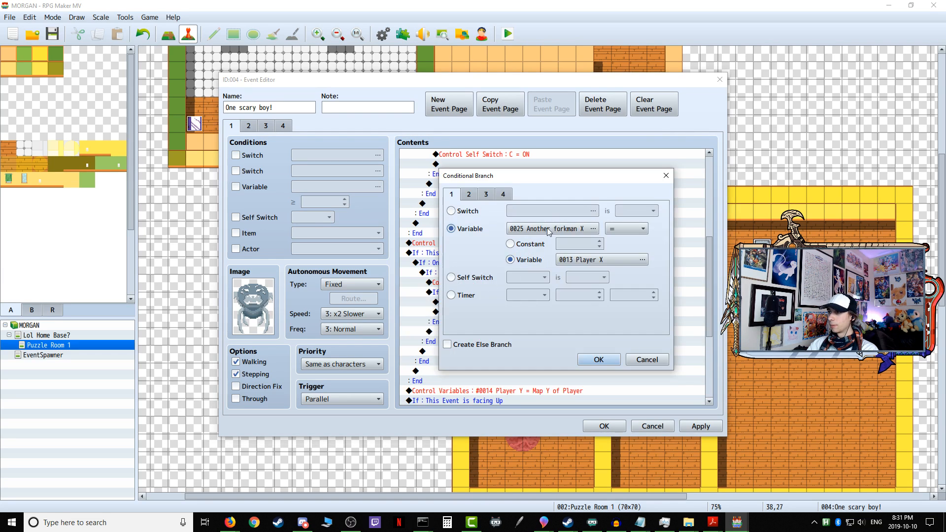
{"action": "left_click", "coordinate": [542, 233]}
{"action": "left_click", "coordinate": [598, 185]}
{"action": "left_click", "coordinate": [524, 393]}
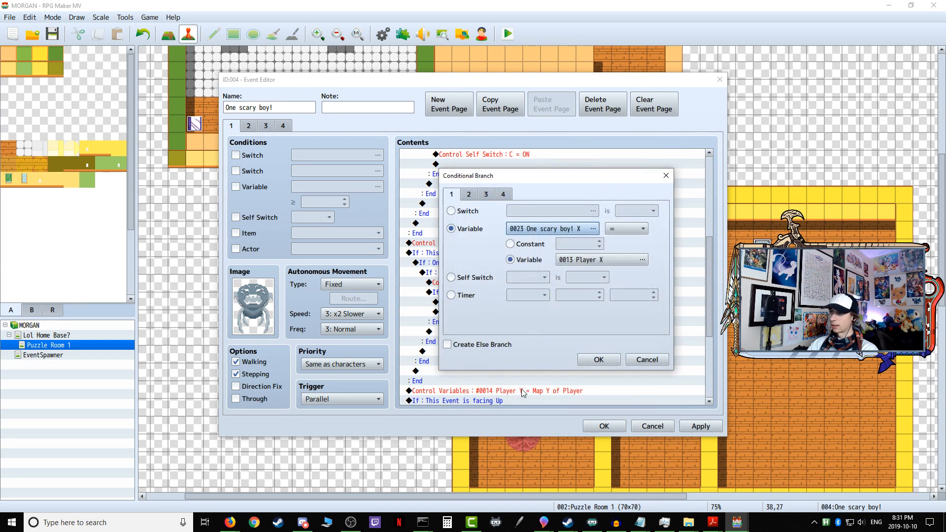
{"action": "left_click", "coordinate": [582, 361]}
Step: Change the facing-Down block's inner Y ≥ Player Y condition to use variable 0024 One scary boy! Y
{"action": "left_click", "coordinate": [477, 284]}
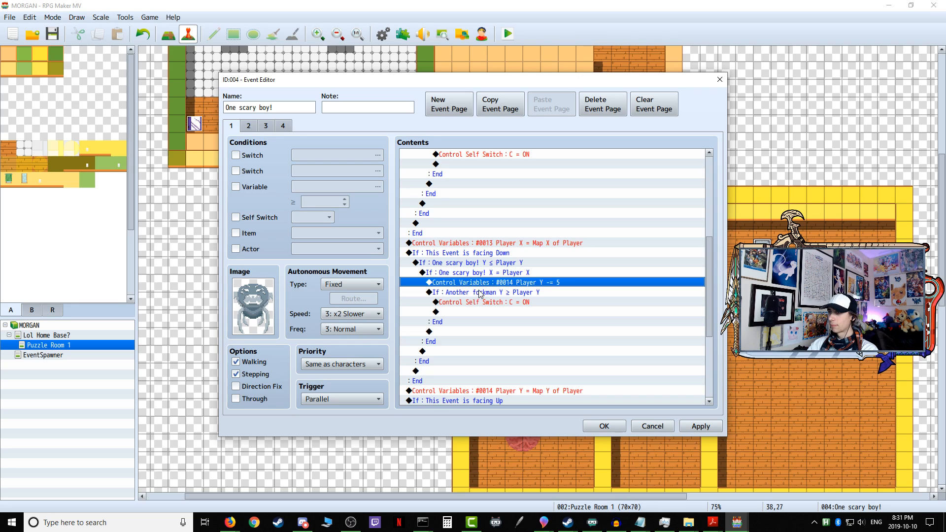
{"action": "right_click", "coordinate": [480, 295]}
{"action": "left_click", "coordinate": [490, 312]}
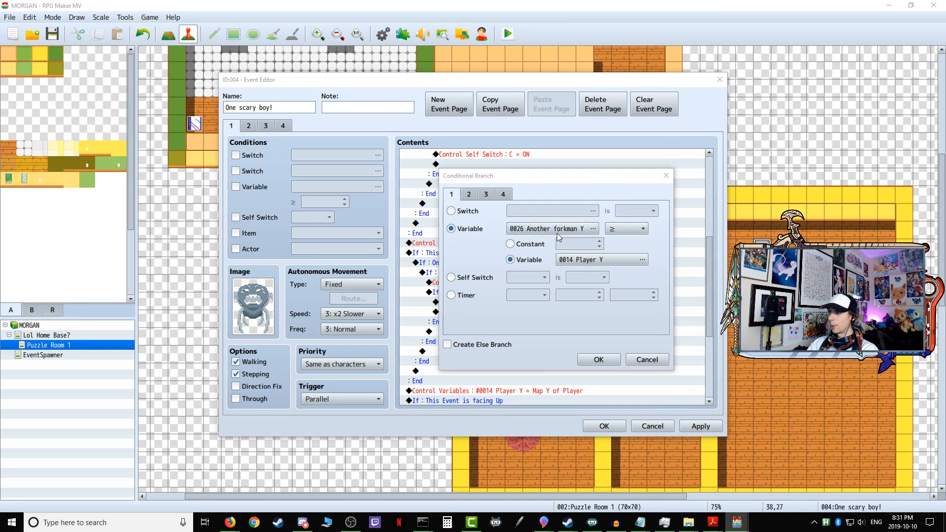
{"action": "left_click", "coordinate": [560, 230]}
{"action": "left_click", "coordinate": [597, 196]}
{"action": "left_click", "coordinate": [539, 393]}
{"action": "left_click", "coordinate": [584, 359]}
Step: Change the facing-Up block's outer Y ≥ Player Y condition to use variable 0024 One scary boy! Y
{"action": "scroll", "coordinate": [523, 294], "scroll_direction": "down", "scroll_amount": 4}
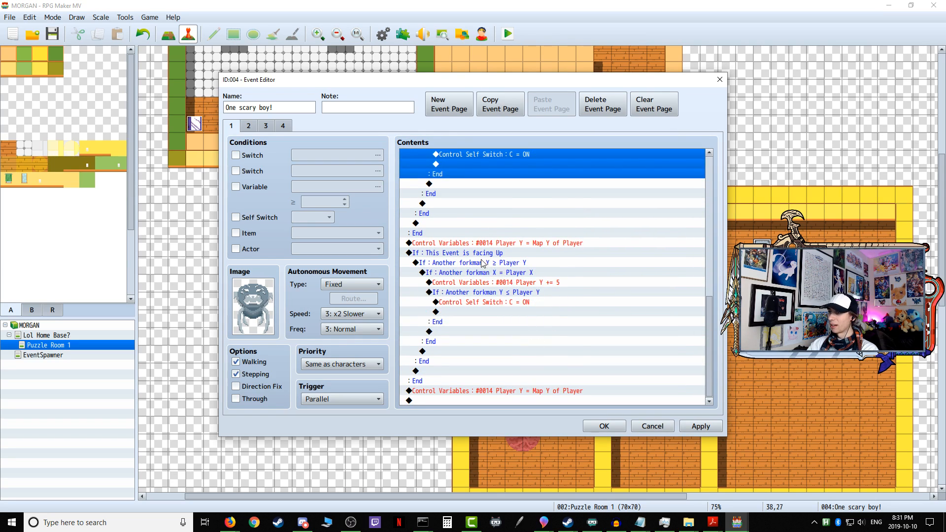
{"action": "left_click", "coordinate": [483, 265]}
{"action": "right_click", "coordinate": [466, 262]}
{"action": "left_click", "coordinate": [488, 279]}
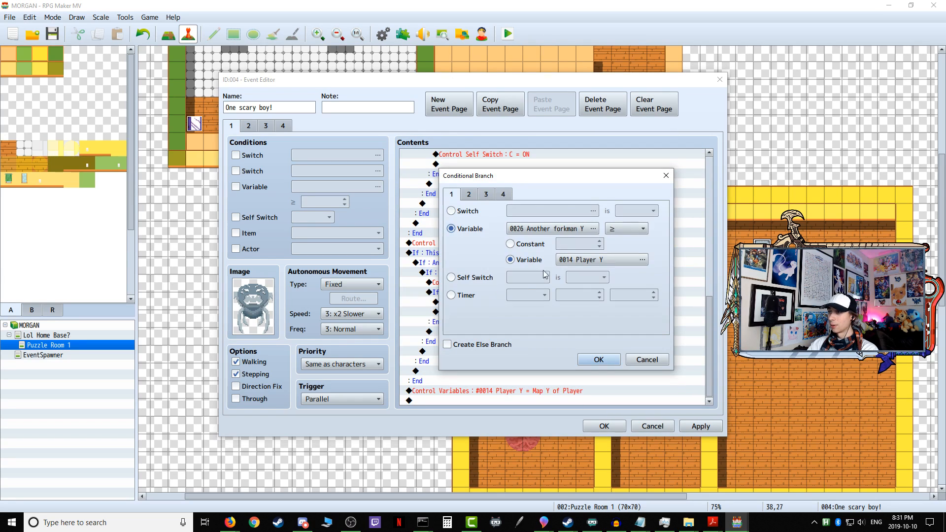
{"action": "left_click", "coordinate": [571, 230]}
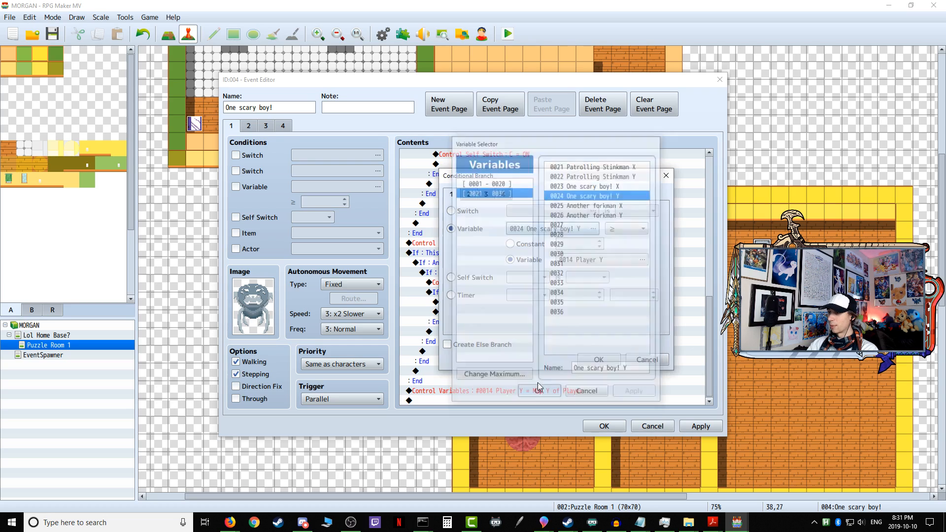
{"action": "key", "text": "Return"}
{"action": "left_click", "coordinate": [602, 358]}
Step: Change the facing-Up block's X = Player X condition to use variable 0023 One scary boy! X
{"action": "scroll", "coordinate": [490, 330], "scroll_direction": "down", "scroll_amount": 4}
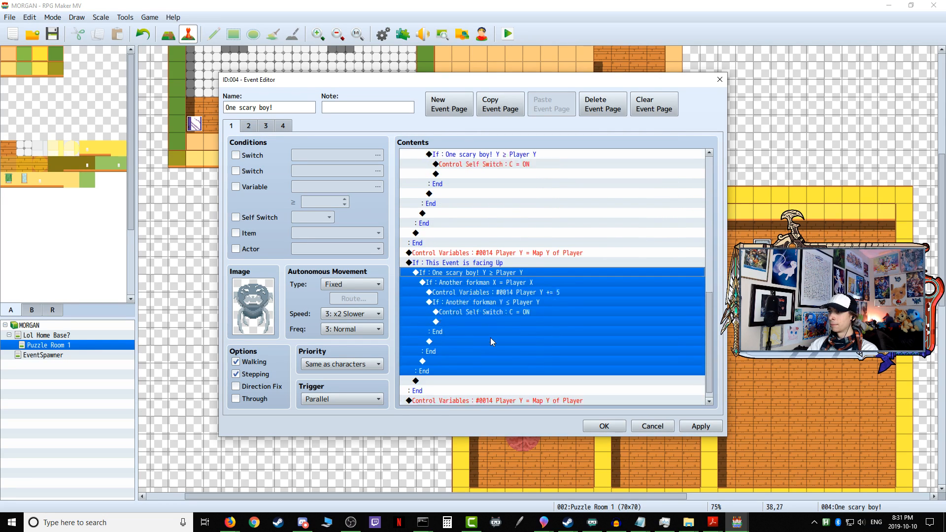
{"action": "left_click", "coordinate": [476, 273]}
{"action": "right_click", "coordinate": [476, 274]}
{"action": "left_click", "coordinate": [495, 293]}
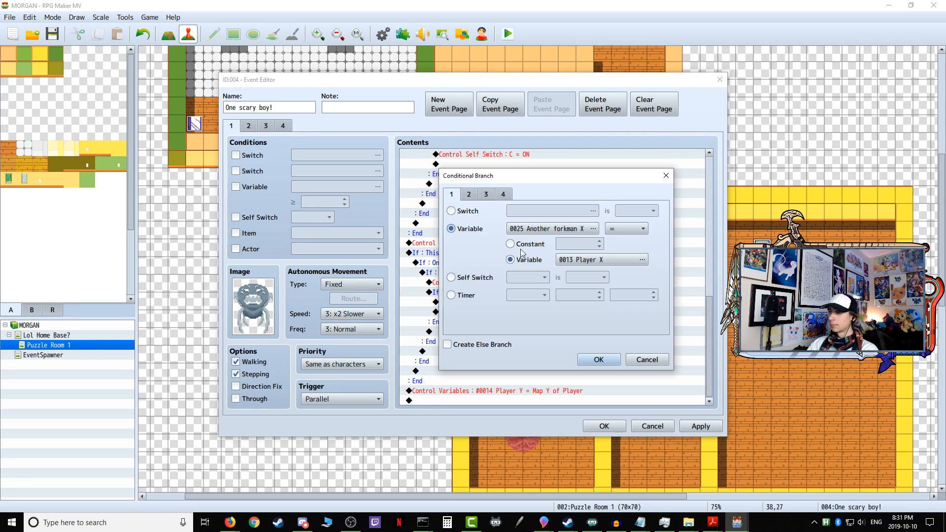
{"action": "left_click", "coordinate": [562, 230]}
{"action": "left_click", "coordinate": [589, 185]}
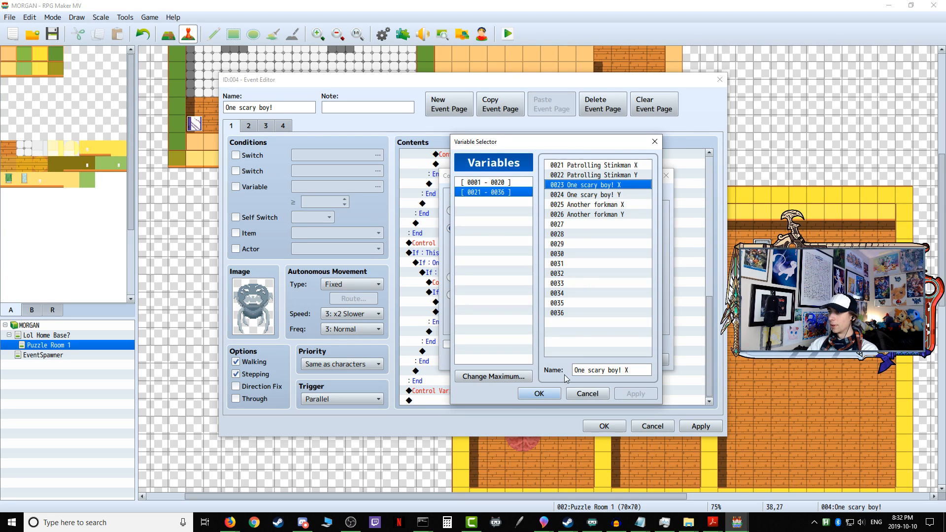
{"action": "left_click", "coordinate": [539, 394]}
{"action": "left_click", "coordinate": [599, 359]}
Step: Change the facing-Up block's inner Y ≤ Player Y condition to use variable 0024 One scary boy! Y
{"action": "scroll", "coordinate": [513, 325], "scroll_direction": "down", "scroll_amount": 1}
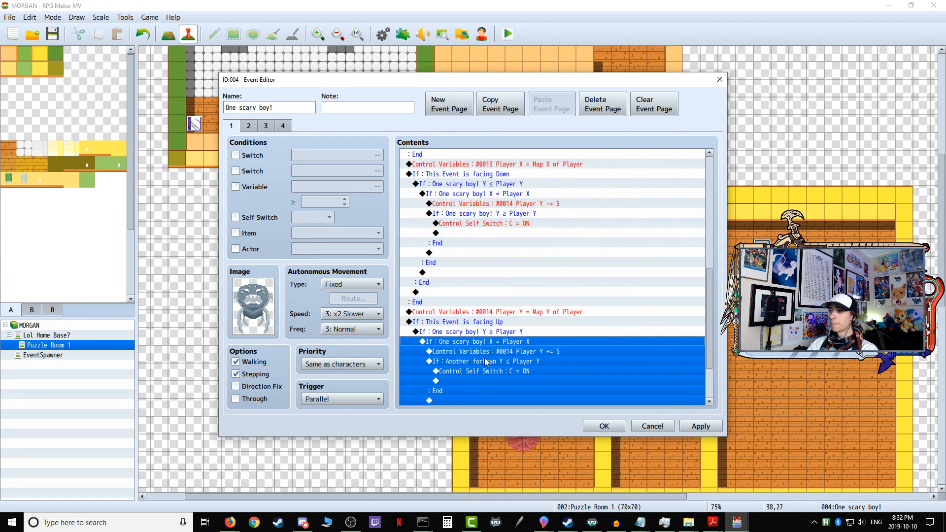
{"action": "left_click", "coordinate": [483, 340]}
{"action": "right_click", "coordinate": [465, 344]}
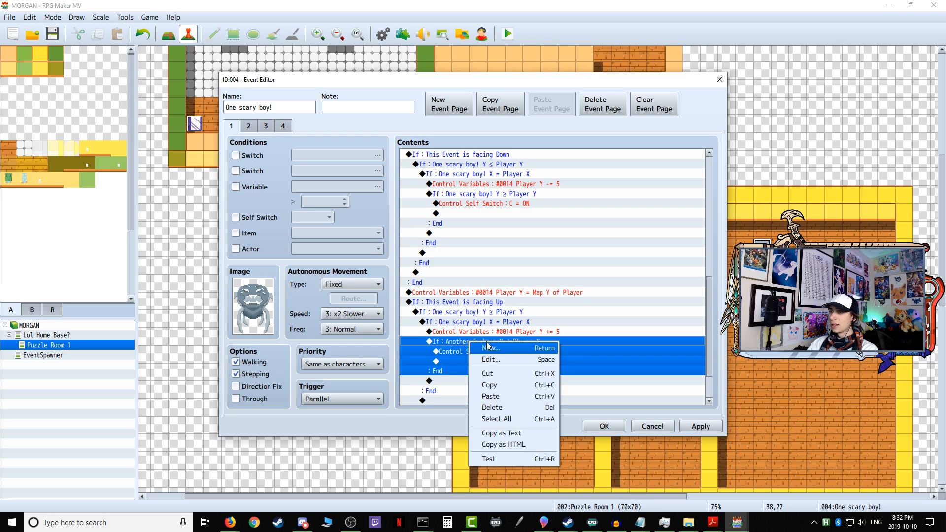
{"action": "left_click", "coordinate": [481, 354]}
{"action": "left_click", "coordinate": [557, 231]}
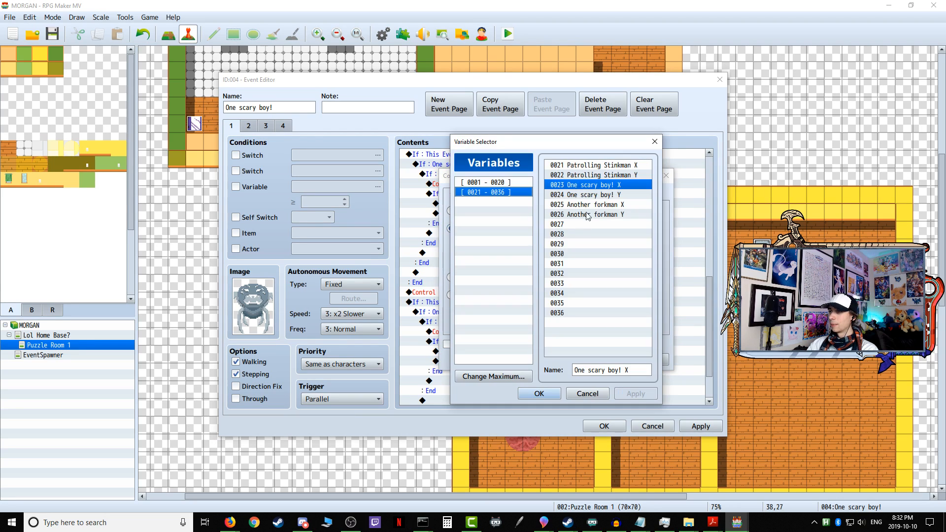
{"action": "left_click", "coordinate": [605, 196]}
{"action": "left_click", "coordinate": [538, 393]}
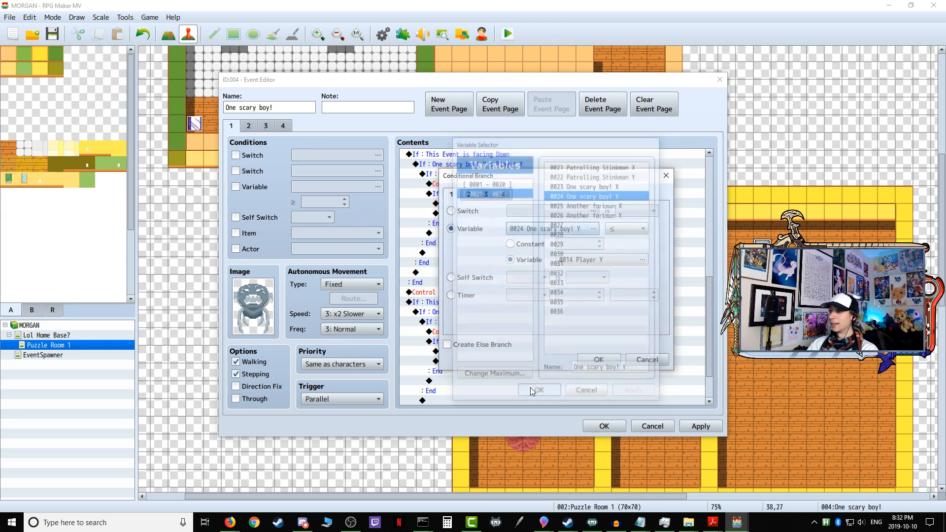
{"action": "left_click", "coordinate": [580, 359]}
Step: Apply the One scary boy! event edits and start a playtest with the game changes saved
{"action": "left_click", "coordinate": [700, 426]}
{"action": "left_click", "coordinate": [605, 426]}
{"action": "left_click", "coordinate": [508, 34]}
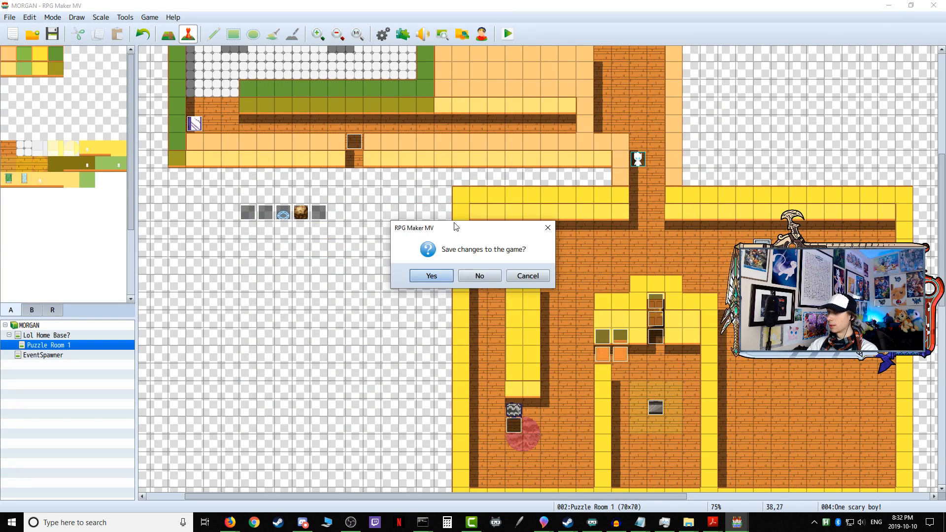
{"action": "left_click", "coordinate": [440, 280]}
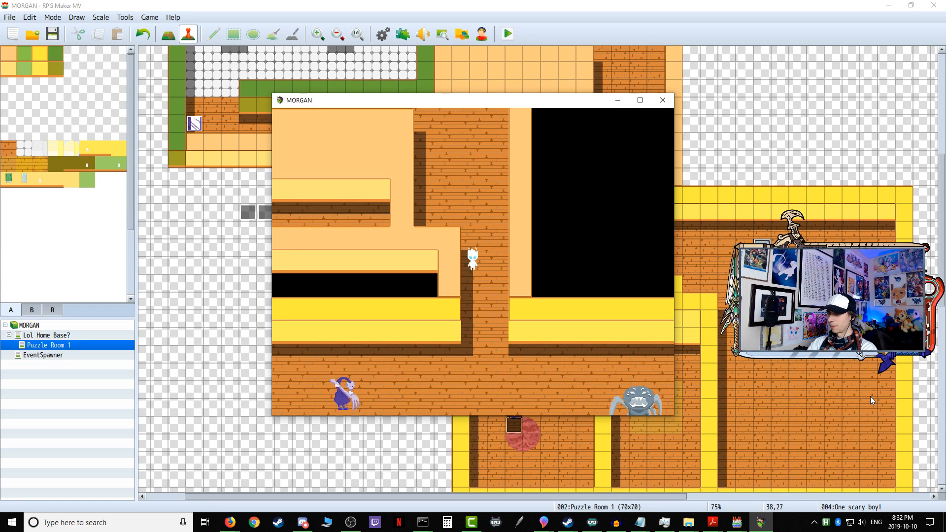
Step: Walk the character down and right past the spider enemy to test its chase, and close the playtest
{"action": "key", "text": "Down"}
{"action": "key", "text": "Right"}
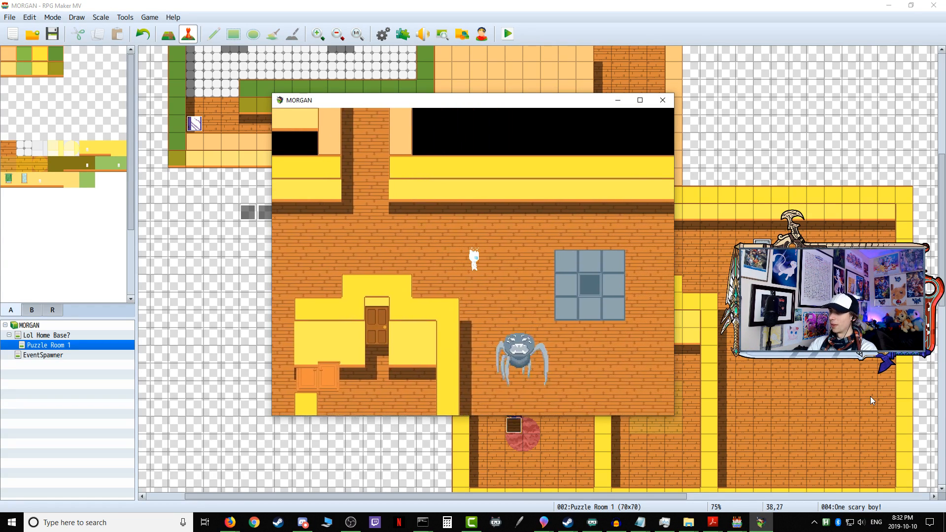
{"action": "key", "text": "Down"}
{"action": "key", "text": "Right"}
{"action": "key", "text": "Down"}
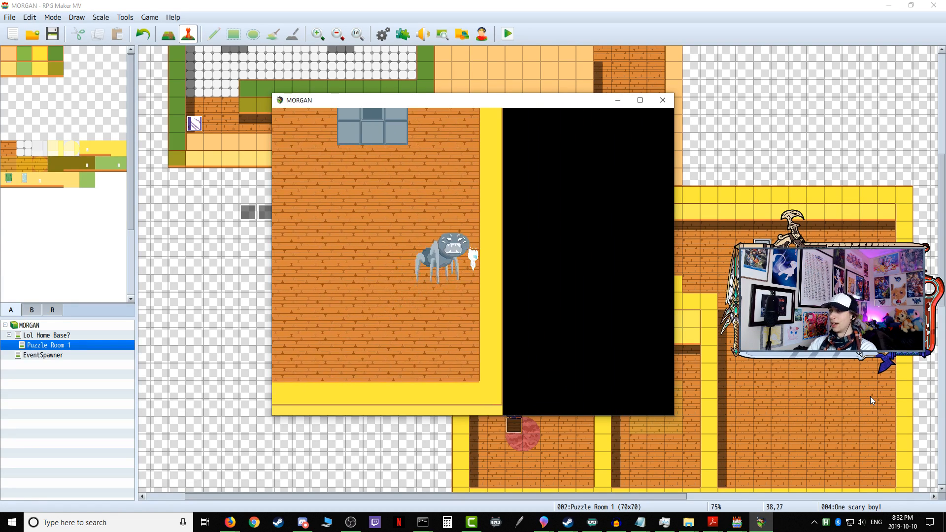
{"action": "left_click", "coordinate": [657, 105]}
Step: Start another playtest and walk the character into the spider's room, just below the blue-grey tiled square
{"action": "left_click", "coordinate": [507, 35]}
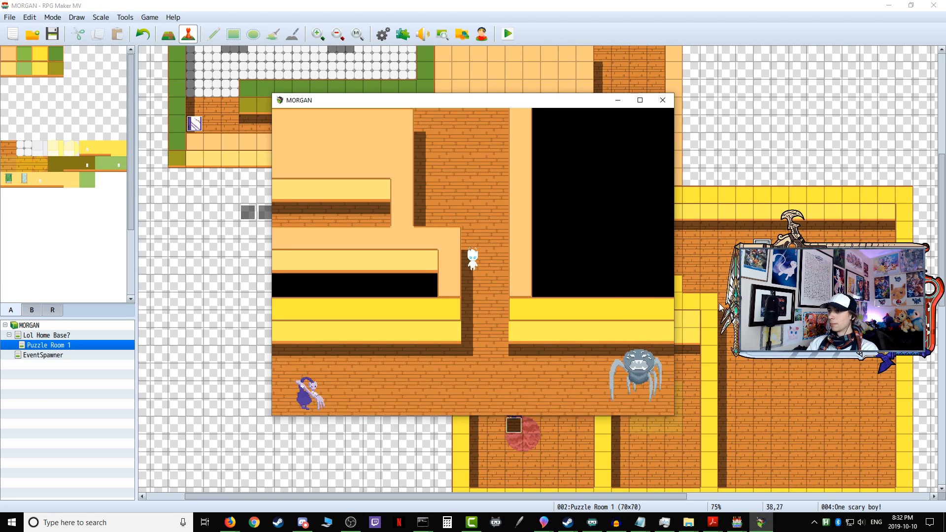
{"action": "key", "text": "Right"}
{"action": "key", "text": "Down"}
{"action": "key", "text": "Right"}
{"action": "key", "text": "Down"}
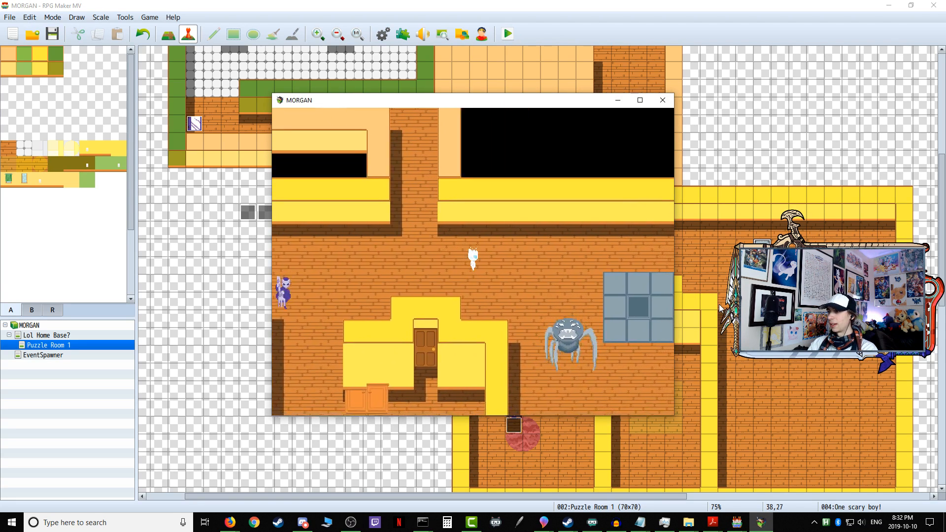
{"action": "key", "text": "Right"}
{"action": "key", "text": "Down"}
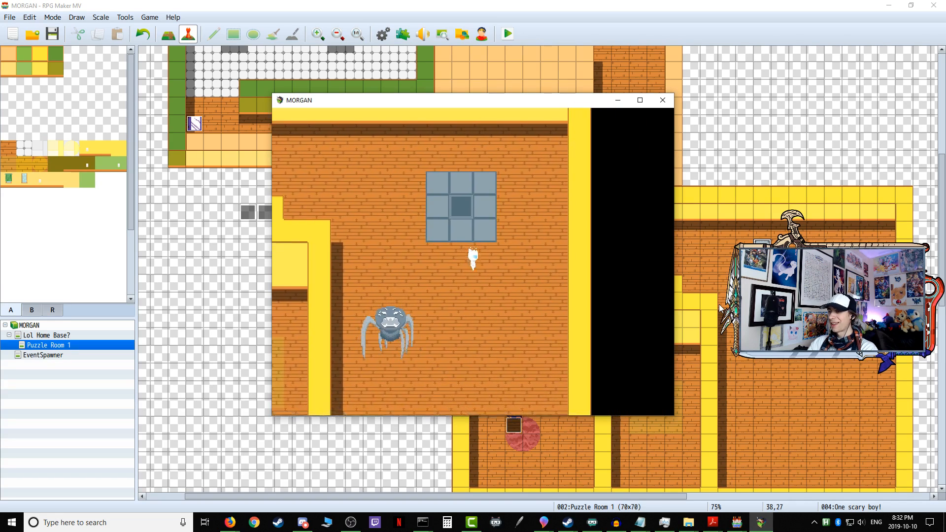
Step: Move the character back and forth in front of the spider near the room's right wall to test its line-of-sight chase
{"action": "key", "text": "Down"}
{"action": "key", "text": "Right"}
{"action": "key", "text": "Up"}
{"action": "key", "text": "Left"}
{"action": "key", "text": "Right"}
{"action": "key", "text": "Right"}
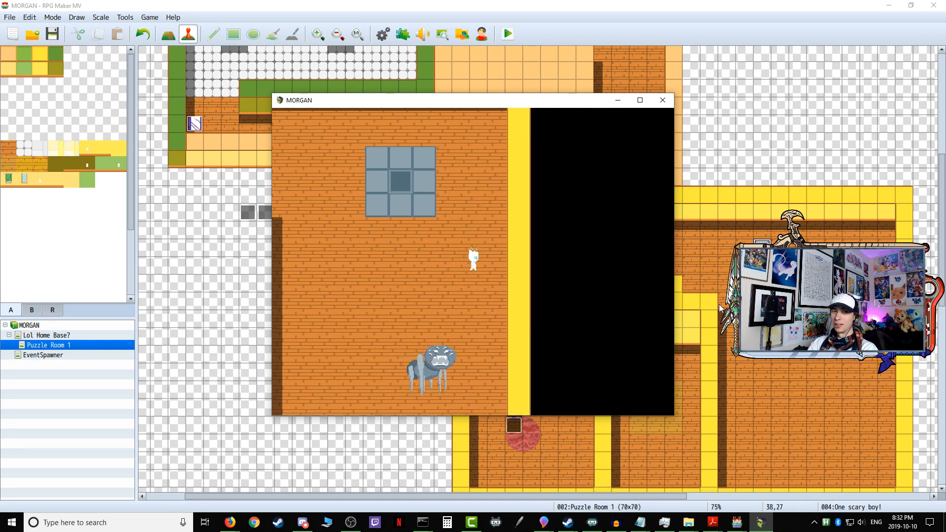
{"action": "key", "text": "Up"}
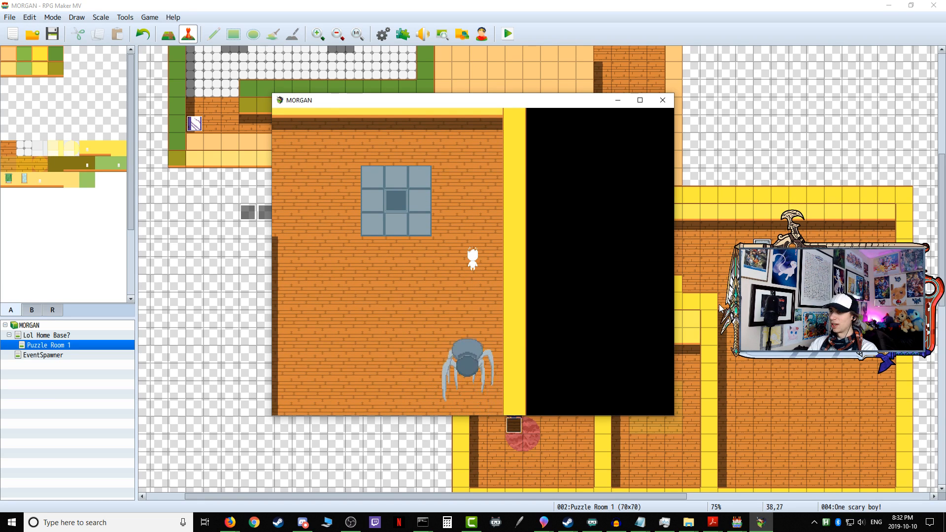
Step: Lead the character away from the spider, along the upper corridor and down to the stove room's side entrance
{"action": "key", "text": "Up"}
{"action": "key", "text": "Left"}
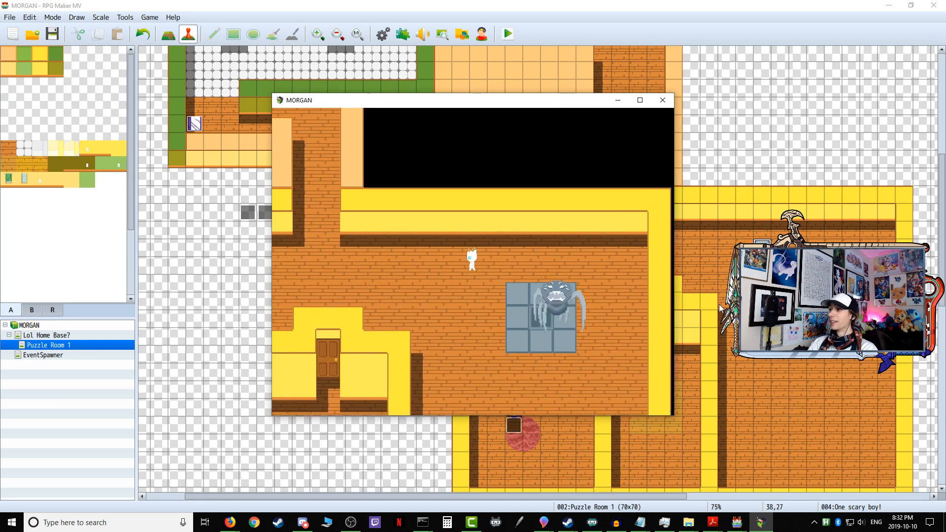
{"action": "key", "text": "Left"}
{"action": "key", "text": "Down"}
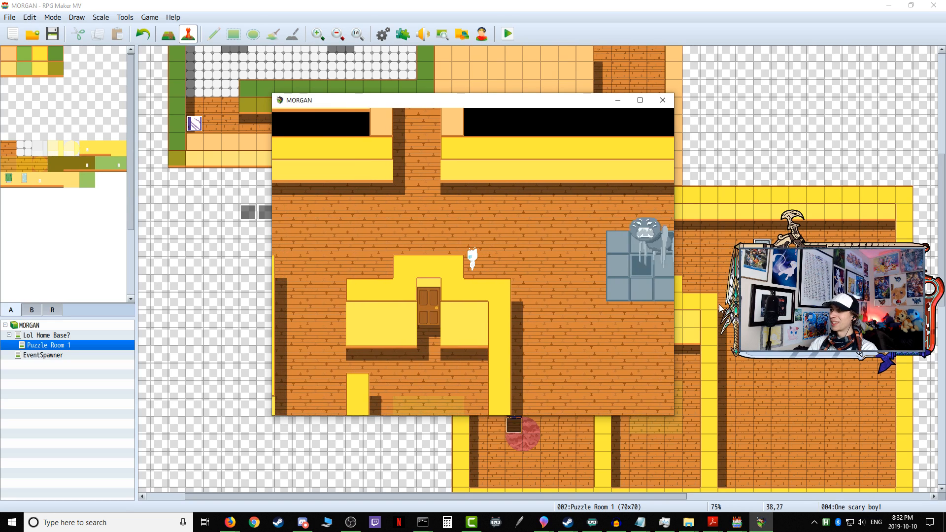
{"action": "key", "text": "Up"}
{"action": "key", "text": "Left"}
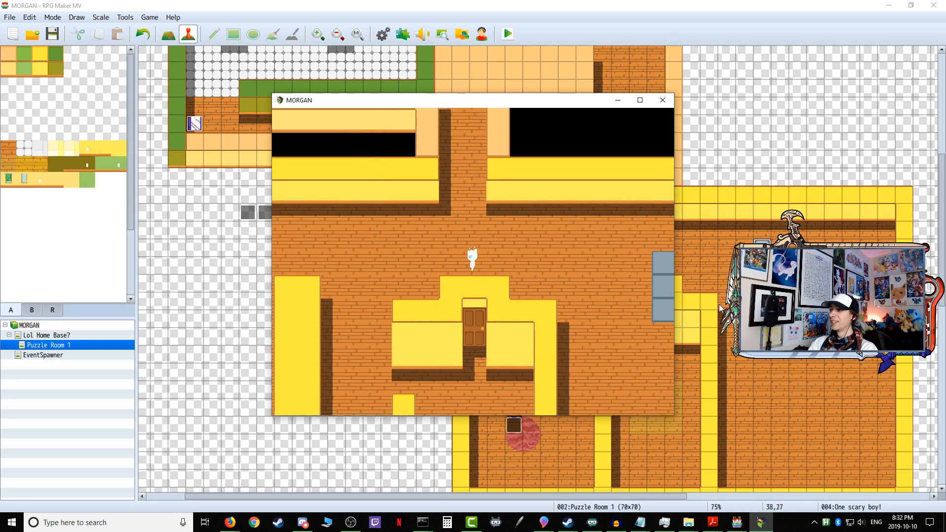
{"action": "key", "text": "Left"}
{"action": "key", "text": "Down"}
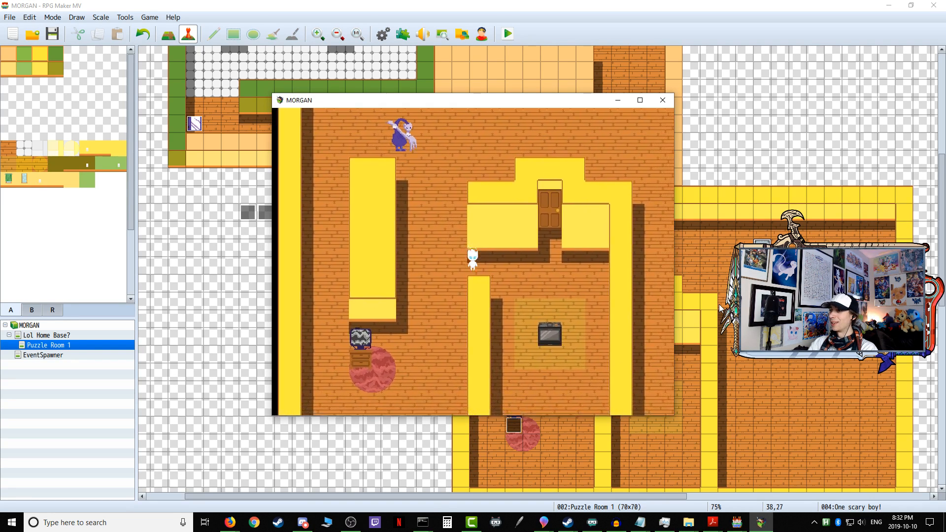
Step: Walk the character through the stove room to its upper-right corner to check how the enemies behave behind walls
{"action": "key", "text": "Right"}
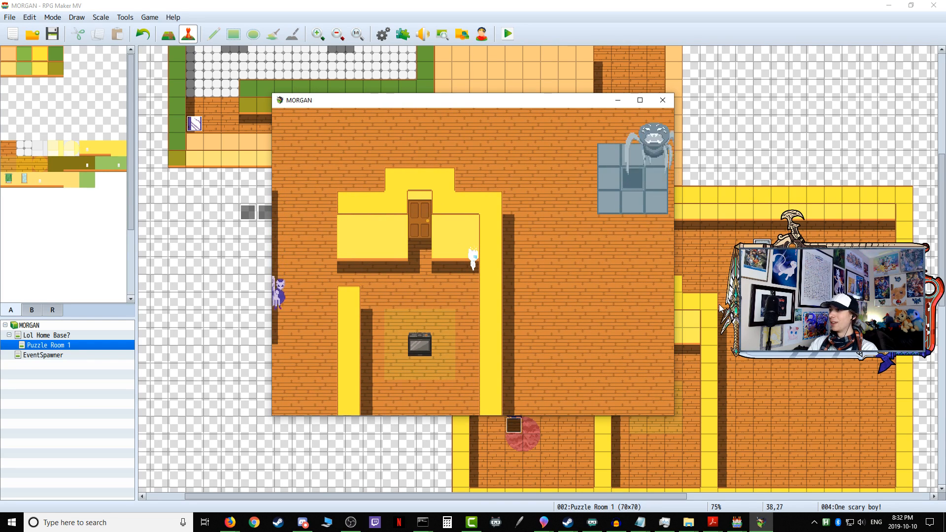
{"action": "key", "text": "Left"}
{"action": "key", "text": "Down"}
{"action": "key", "text": "Right"}
{"action": "key", "text": "Up"}
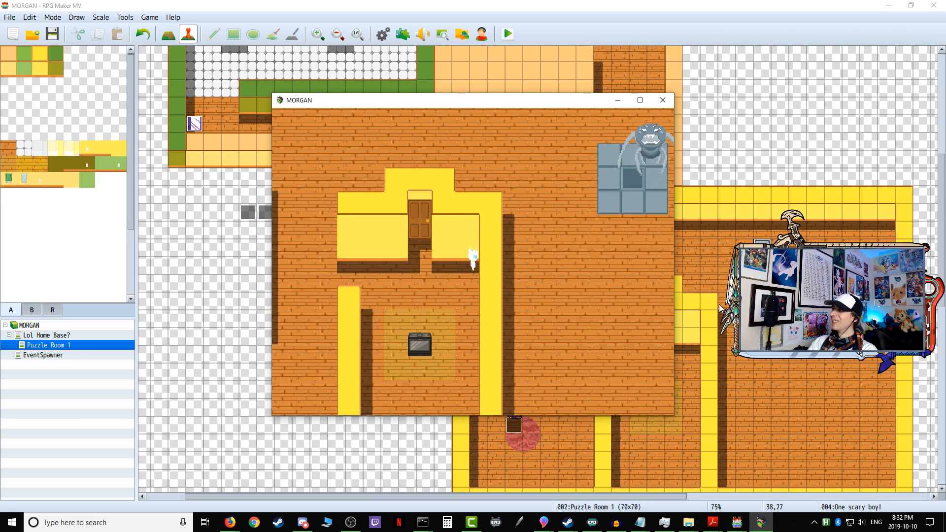
Step: Walk the character to the stove room's wooden door, interact with it, and move around in front of the stove
{"action": "key", "text": "Left"}
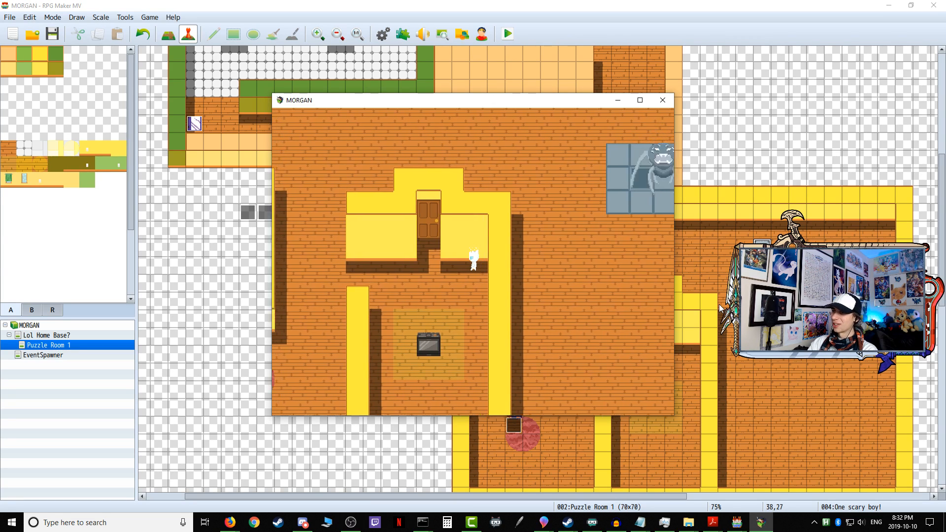
{"action": "key", "text": "Up"}
{"action": "key", "text": "Return"}
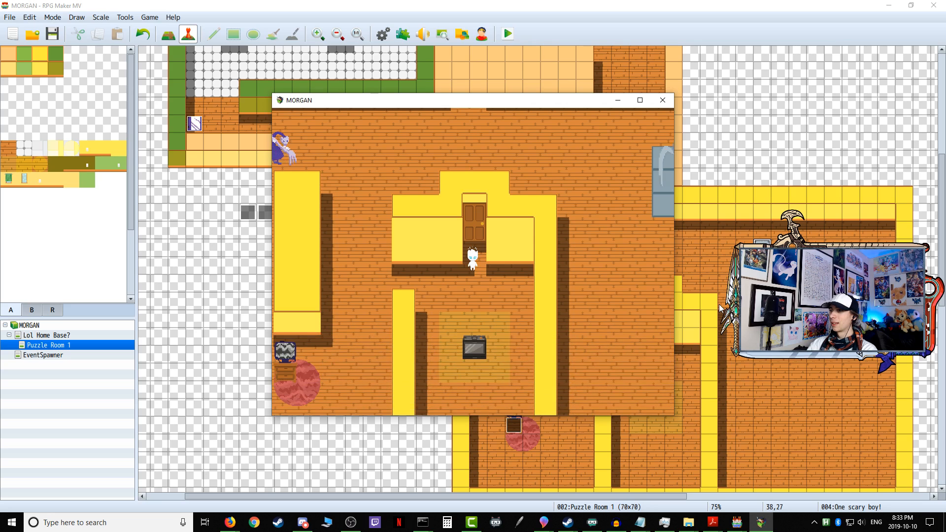
{"action": "key", "text": "Down"}
{"action": "key", "text": "Left"}
{"action": "key", "text": "Right"}
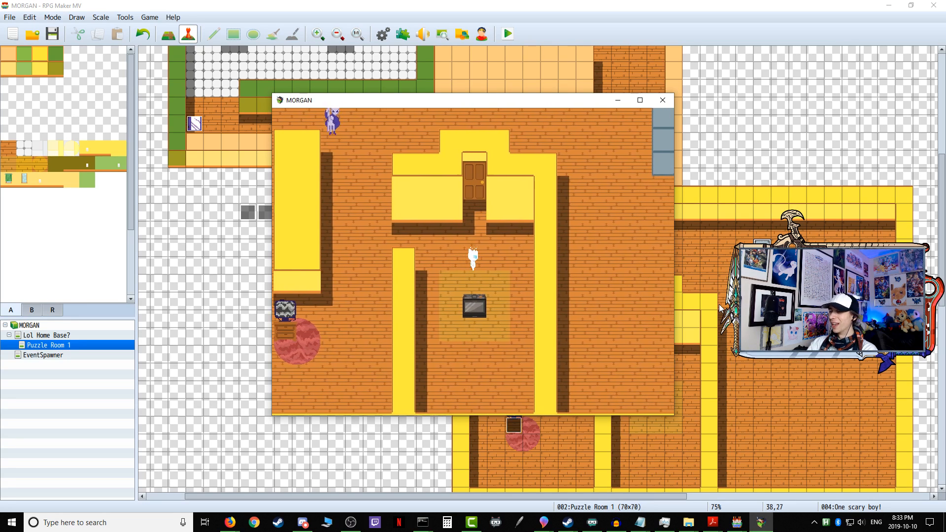
{"action": "key", "text": "Up"}
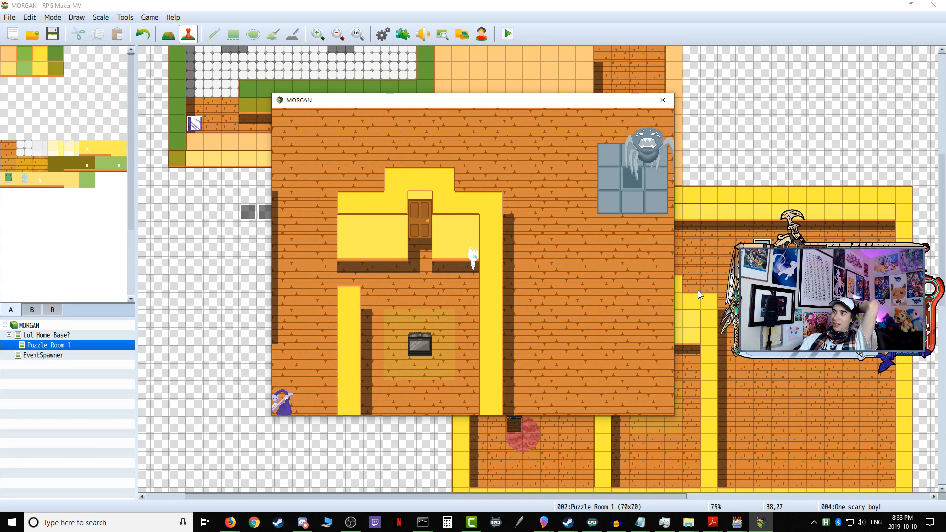
Step: Restart the playtest and walk the character down into the corridor between the purple enemy and the spider
{"action": "left_click", "coordinate": [657, 105]}
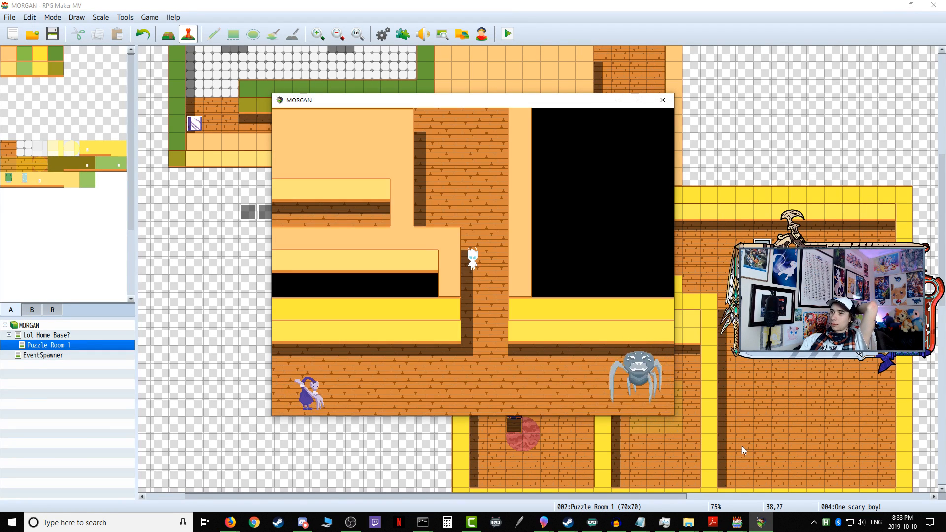
{"action": "key", "text": "Down"}
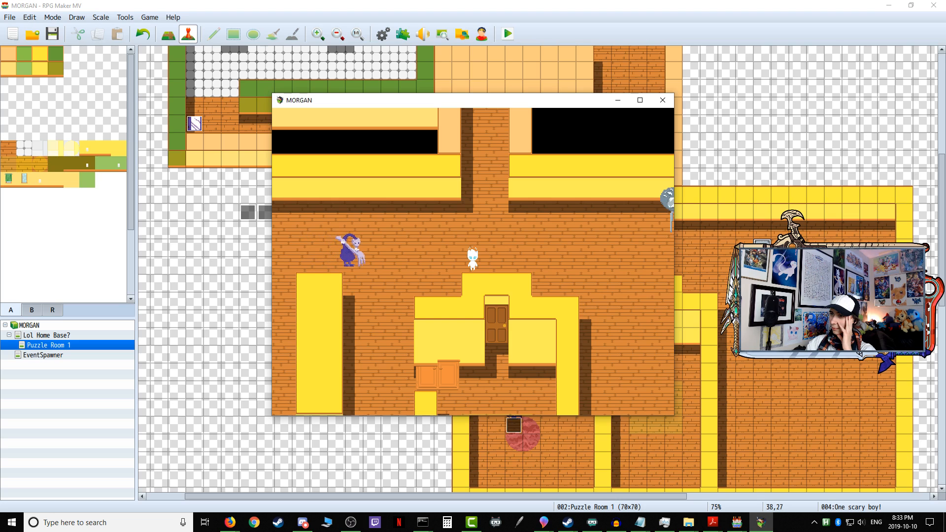
Step: Walk the character east along the corridor toward the spider and end the playtest
{"action": "key", "text": "Right"}
{"action": "key", "text": "Down"}
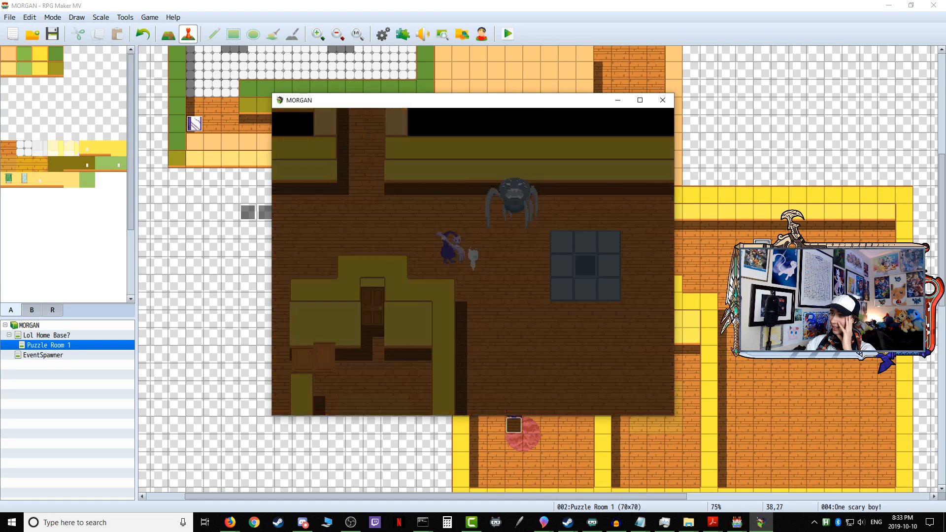
{"action": "left_click", "coordinate": [664, 103]}
Step: Restart the playtest and walk the character past the spider, over the blue tiled square and just below it
{"action": "left_click", "coordinate": [507, 34]}
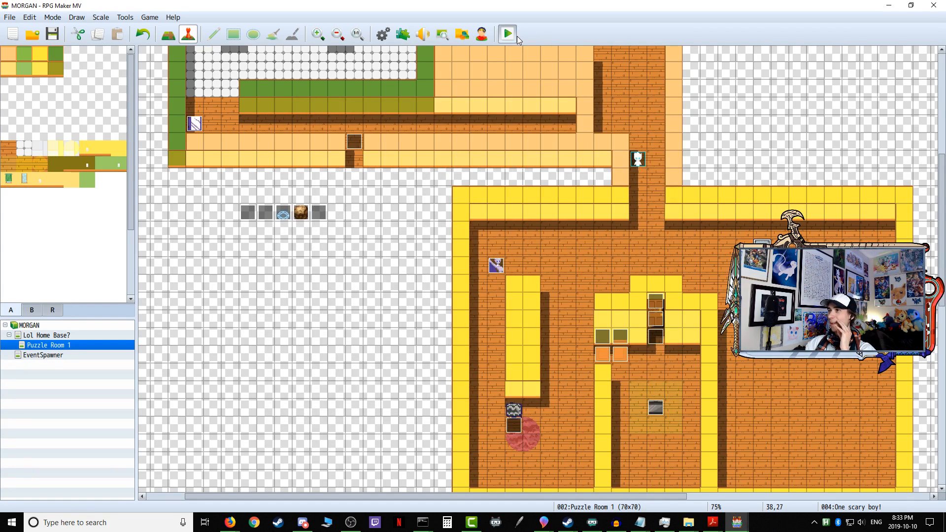
{"action": "key", "text": "Down"}
{"action": "key", "text": "Right"}
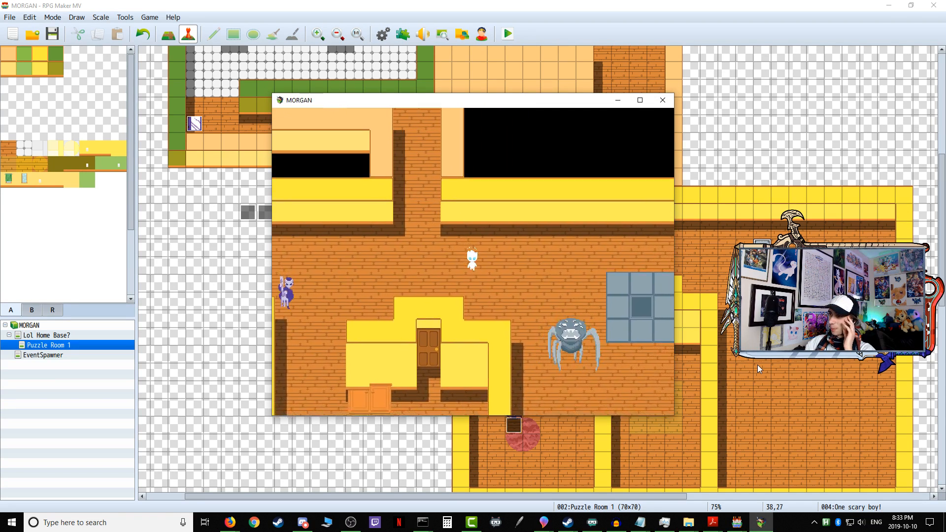
{"action": "key", "text": "Down"}
{"action": "key", "text": "Right"}
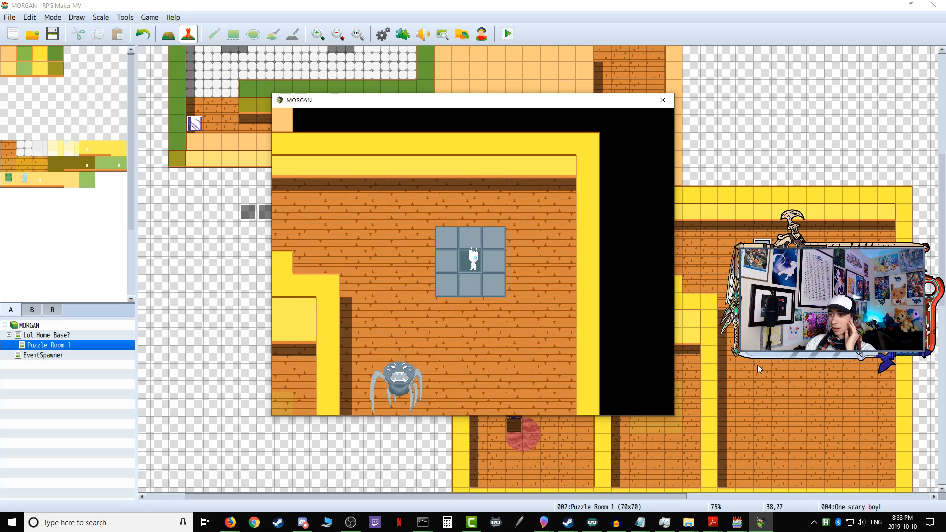
{"action": "key", "text": "Down"}
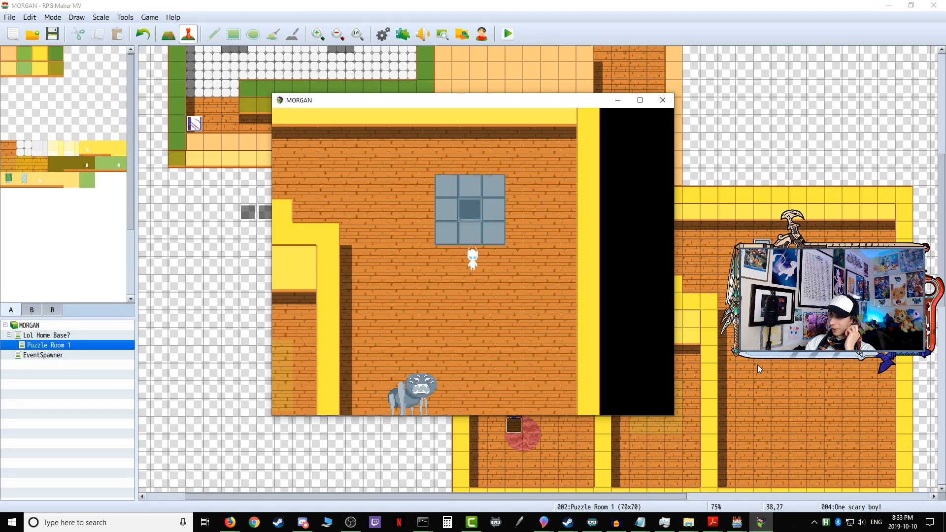
Step: Move the character back and forth on and around the blue tiled square to test the spider's line of sight
{"action": "key", "text": "Up"}
{"action": "key", "text": "Up"}
{"action": "key", "text": "Left"}
{"action": "key", "text": "Right"}
{"action": "key", "text": "Down"}
{"action": "key", "text": "Down"}
{"action": "key", "text": "Down"}
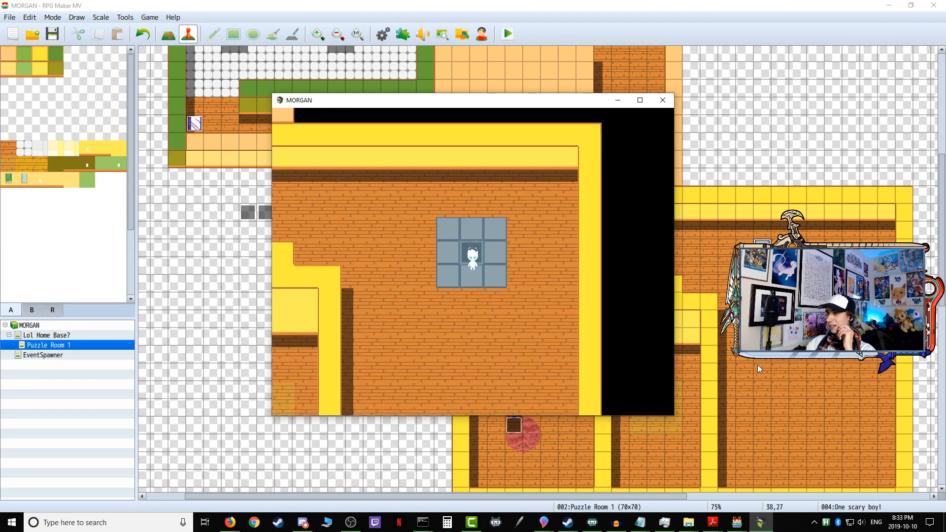
Step: Lead the character above the tiled square and west along the upper wall to test the spider's chase, then end the playtest
{"action": "key", "text": "Up"}
{"action": "key", "text": "Up"}
{"action": "key", "text": "Up"}
{"action": "key", "text": "Up"}
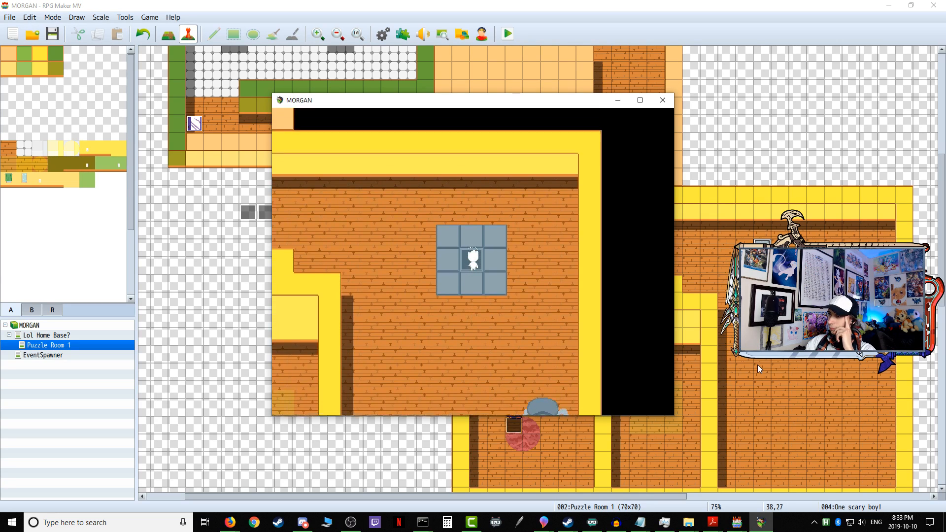
{"action": "key", "text": "Left"}
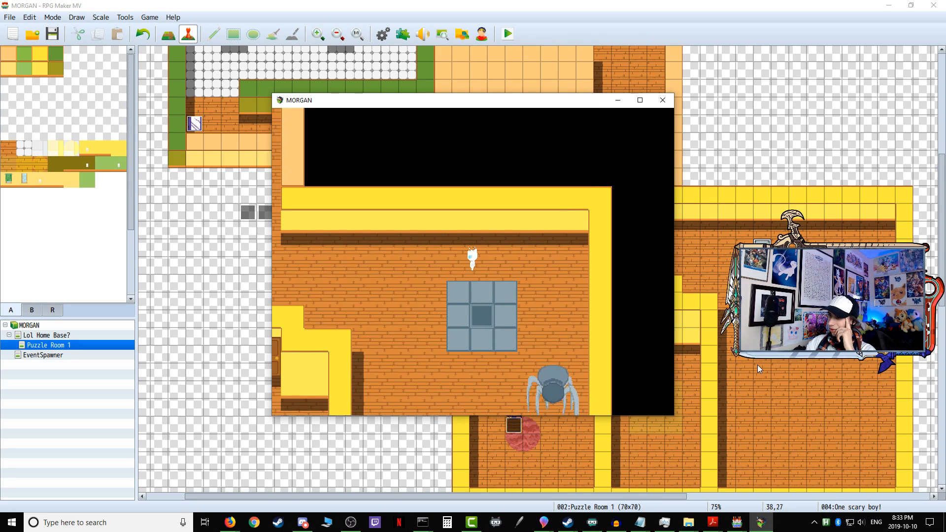
{"action": "key", "text": "Left"}
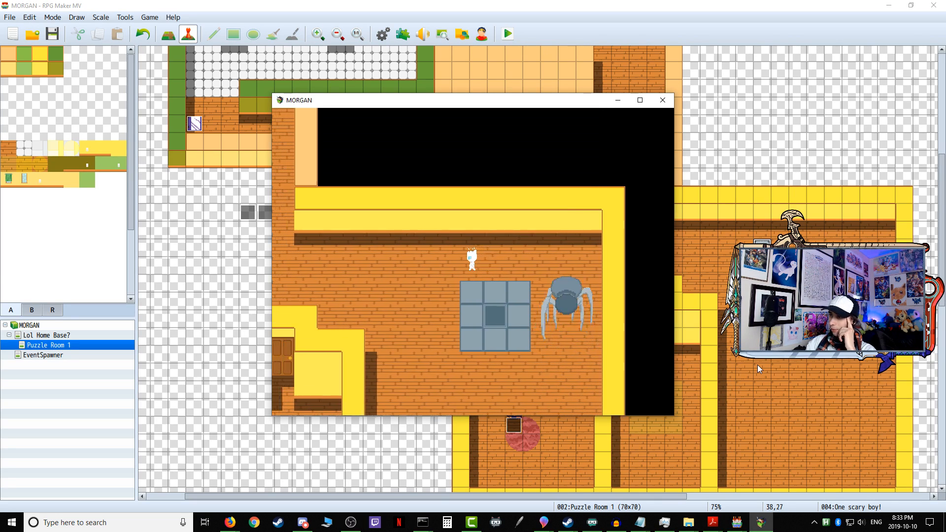
{"action": "key", "text": "Up"}
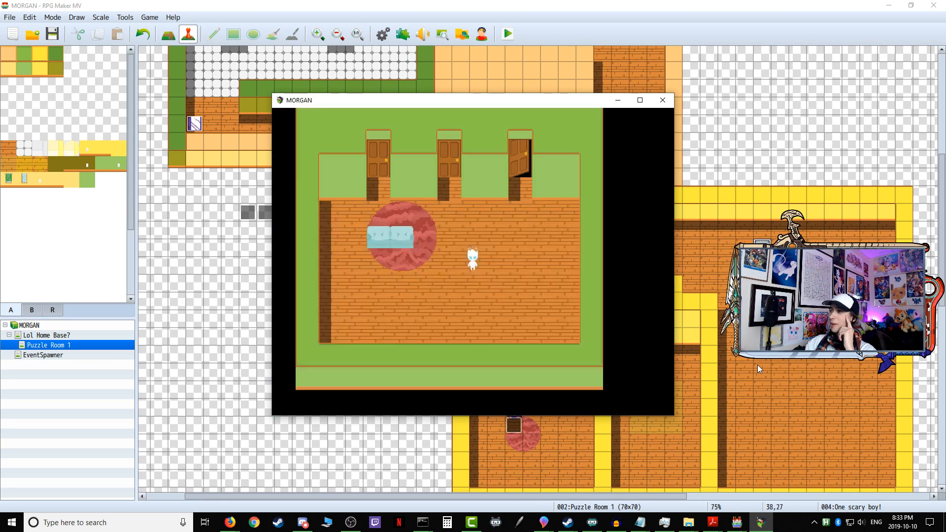
{"action": "left_click", "coordinate": [662, 100]}
Step: Restart the playtest and walk the character into the spider's room to the open floor southeast of the tiled square
{"action": "key", "text": "ctrl+r"}
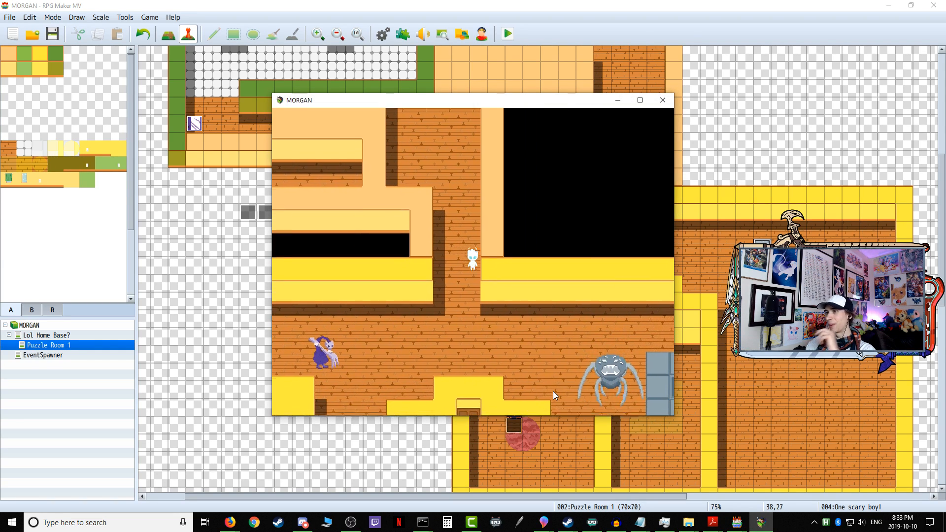
{"action": "key", "text": "Right"}
{"action": "key", "text": "Down"}
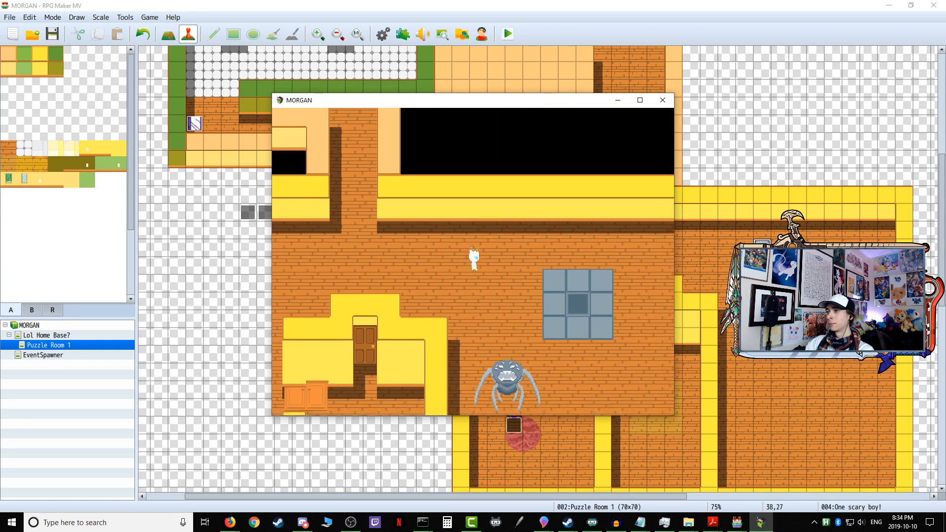
{"action": "key", "text": "Down"}
{"action": "key", "text": "Right"}
{"action": "key", "text": "Down"}
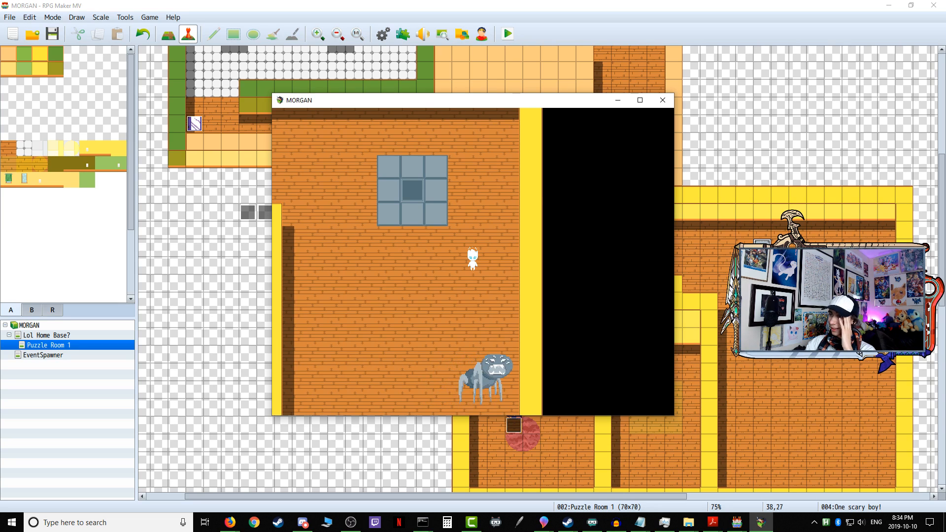
Step: Circle the character around the tiled square to check how the spider follows, then end the playtest
{"action": "key", "text": "Up"}
{"action": "key", "text": "Up"}
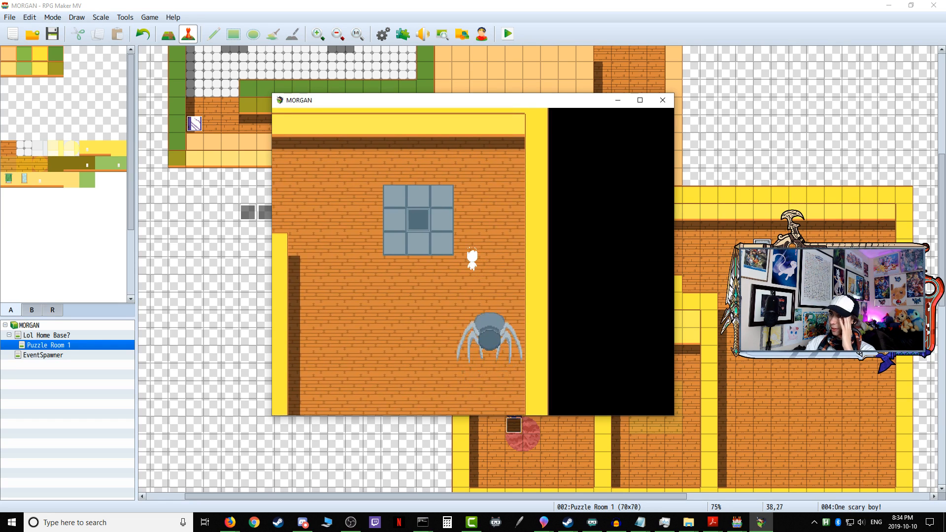
{"action": "key", "text": "Right"}
{"action": "key", "text": "Left"}
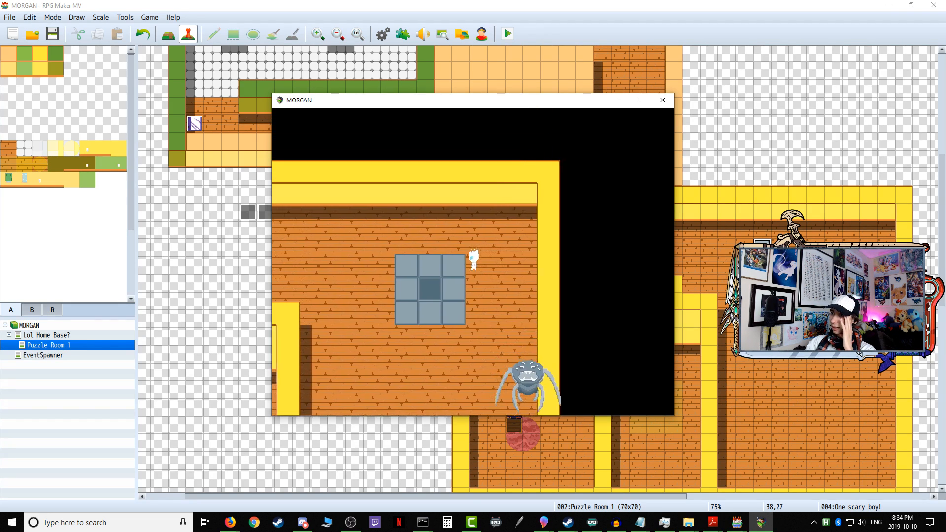
{"action": "key", "text": "Down"}
{"action": "key", "text": "Left"}
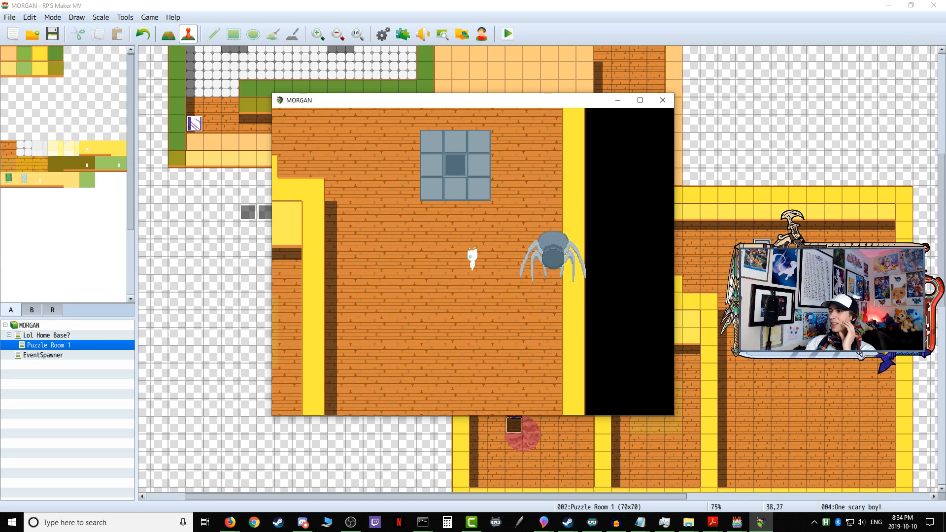
{"action": "key", "text": "Up"}
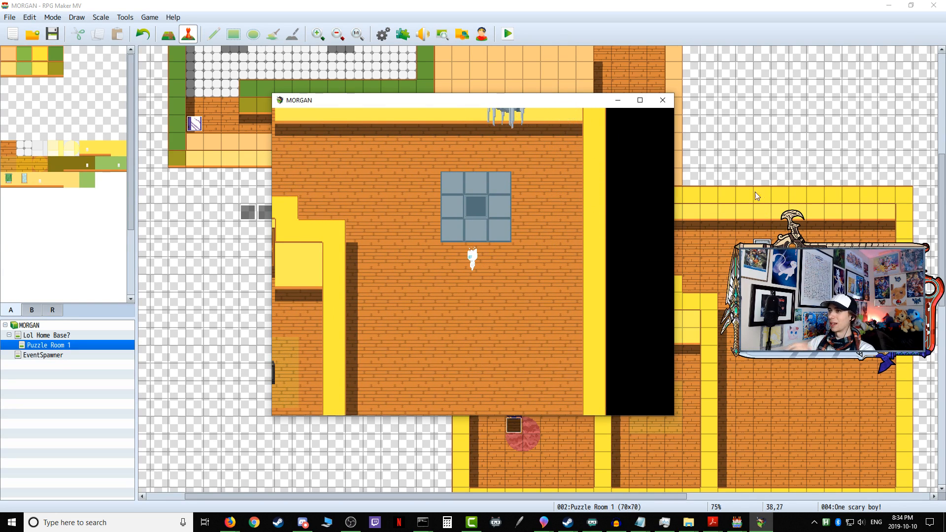
{"action": "key", "text": "Up"}
{"action": "left_click", "coordinate": [663, 100]}
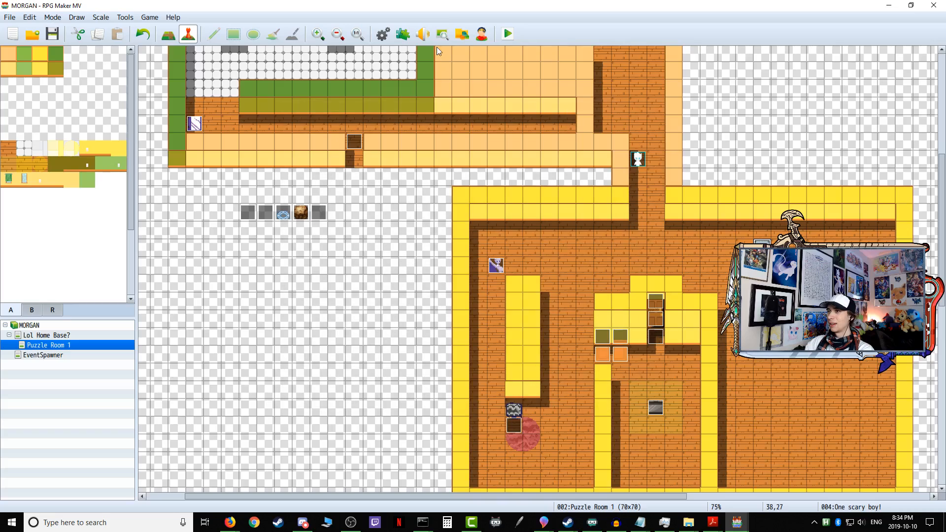
Step: Run another playtest to check contact with the spider in the open room, then close it
{"action": "left_click", "coordinate": [481, 34]}
{"action": "key", "text": "Escape"}
{"action": "left_click", "coordinate": [507, 33]}
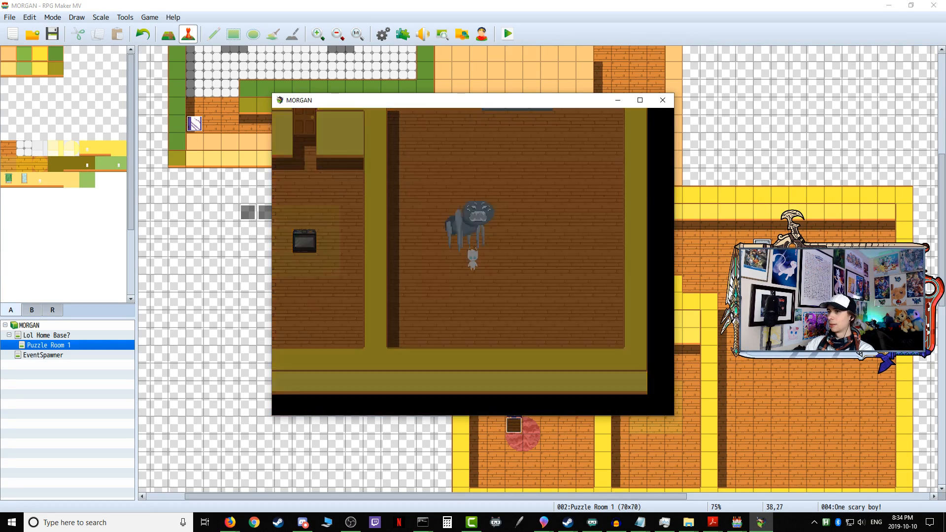
{"action": "left_click", "coordinate": [663, 100]}
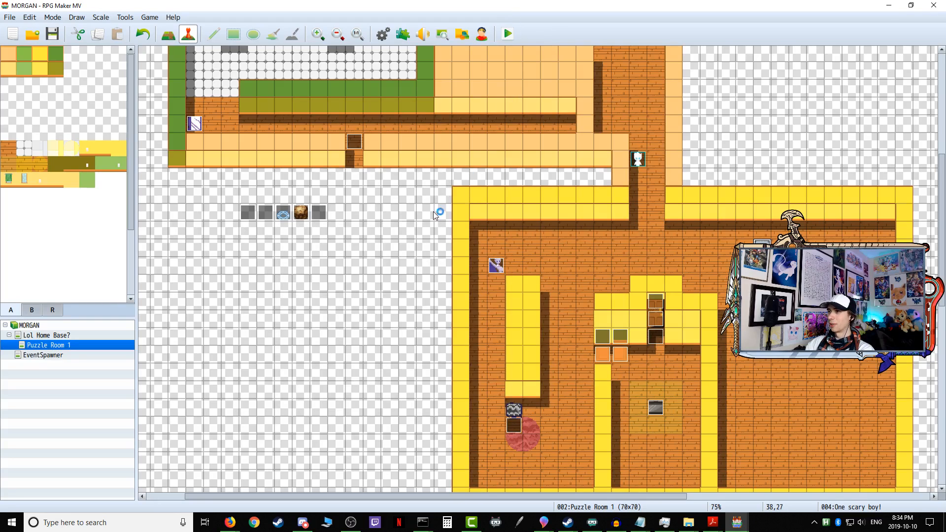
Step: Playtest again, walking the character through the corridor and past the spider to the area southeast of the tiled square
{"action": "key", "text": "Down"}
{"action": "key", "text": "Right"}
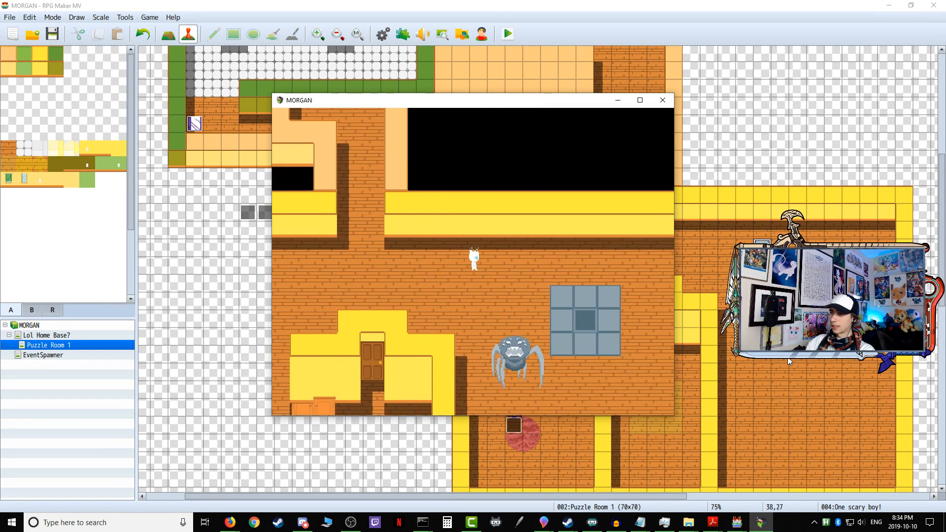
{"action": "key", "text": "Right"}
{"action": "key", "text": "Down"}
{"action": "key", "text": "Right"}
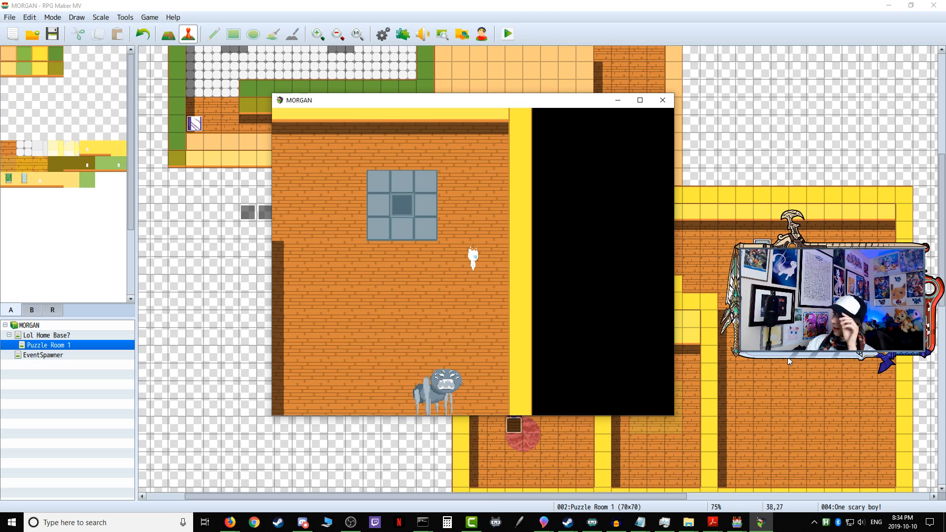
Step: Lead the character back along the upper corridor into the stove room, stop beside the stove, and end the playtest
{"action": "key", "text": "Up"}
{"action": "key", "text": "Left"}
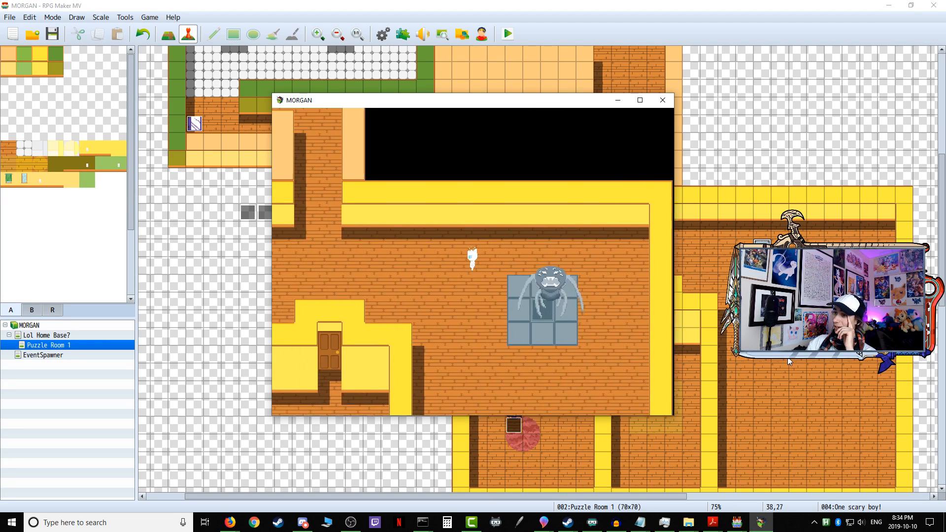
{"action": "key", "text": "Left"}
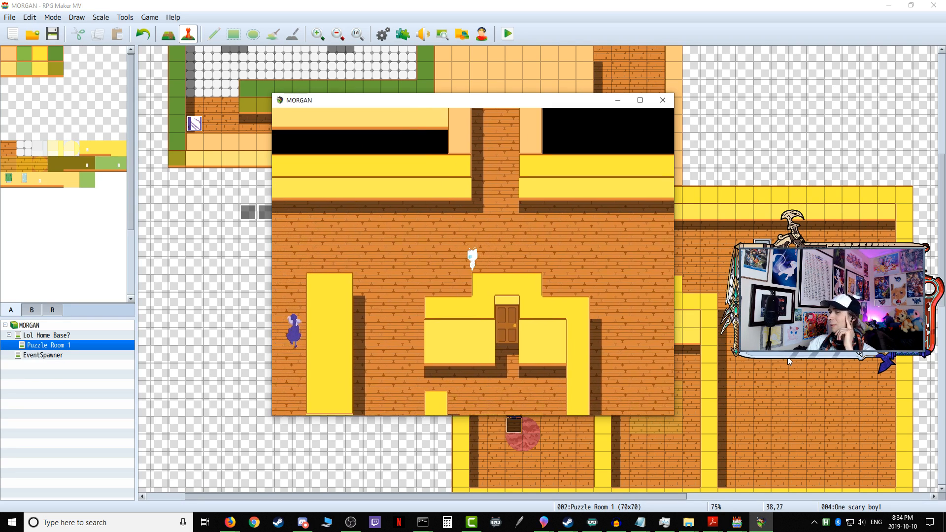
{"action": "key", "text": "Down"}
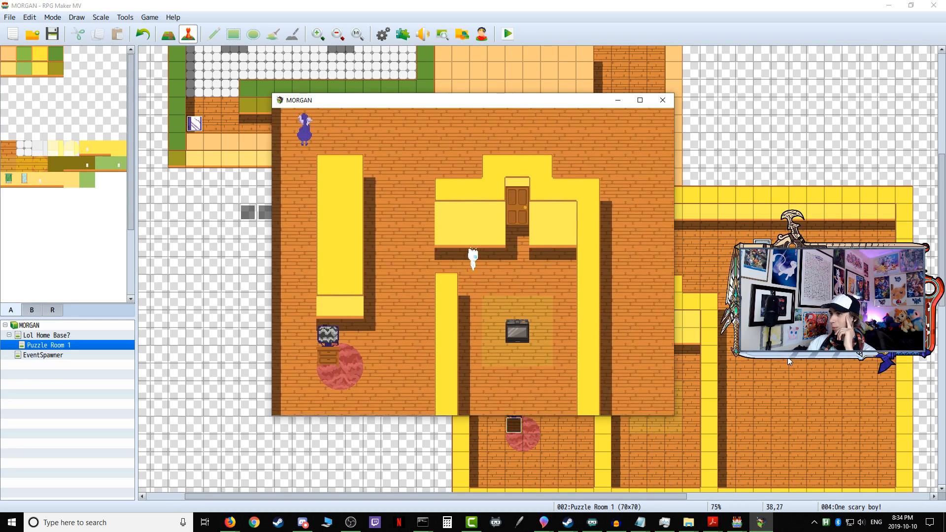
{"action": "key", "text": "Right"}
{"action": "key", "text": "Down"}
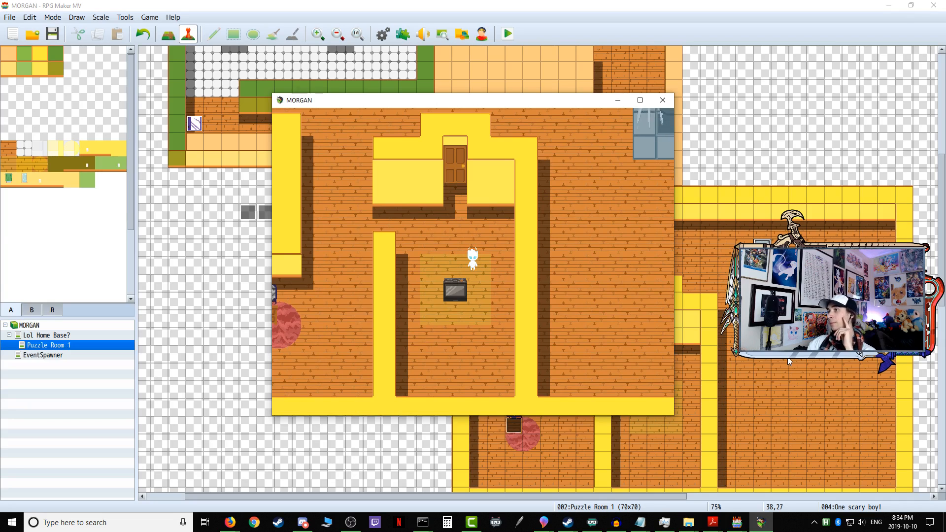
{"action": "left_click", "coordinate": [672, 102]}
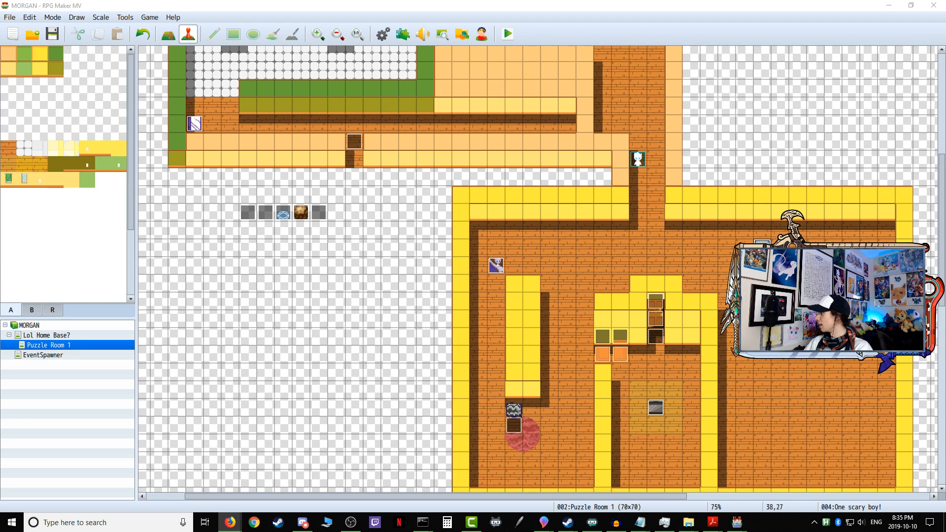
Step: Open the One scary boy! event and review the commands on its event page 4
{"action": "key", "text": "alt+Tab"}
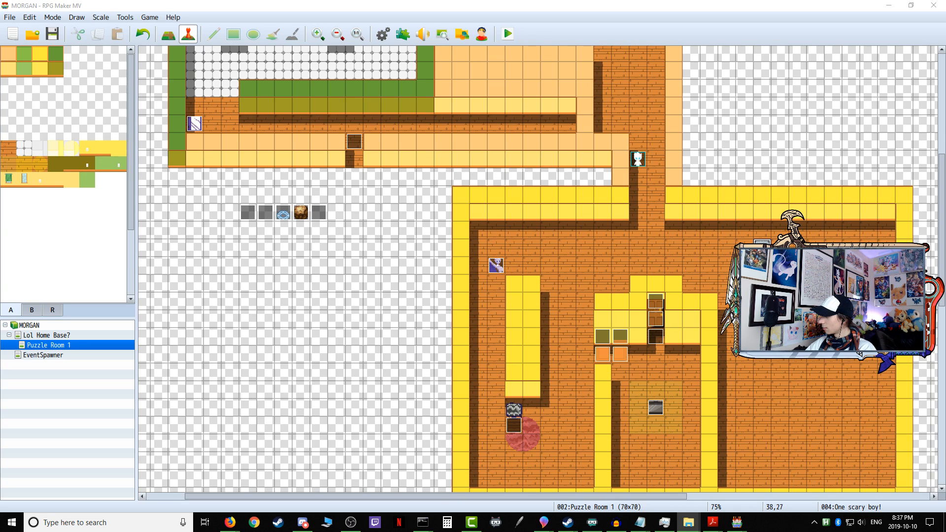
{"action": "double_click", "coordinate": [637, 159]}
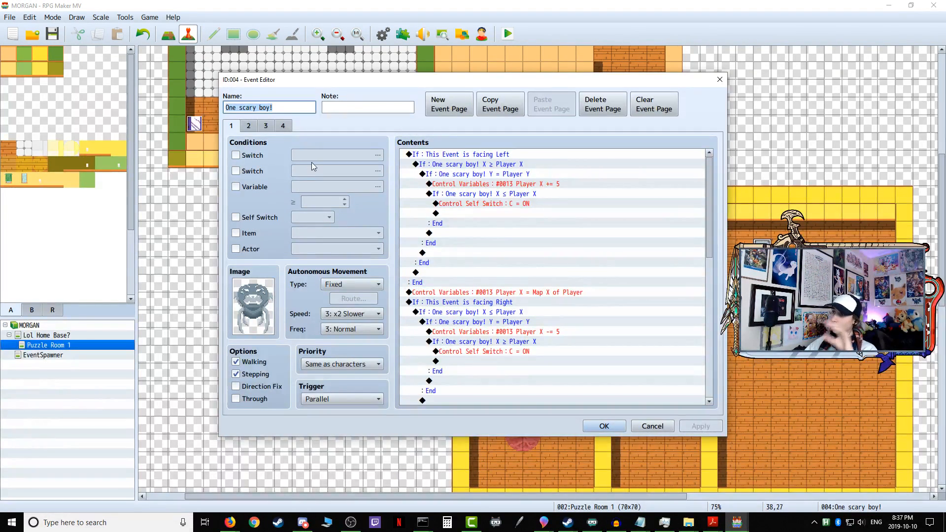
{"action": "left_click", "coordinate": [283, 126]}
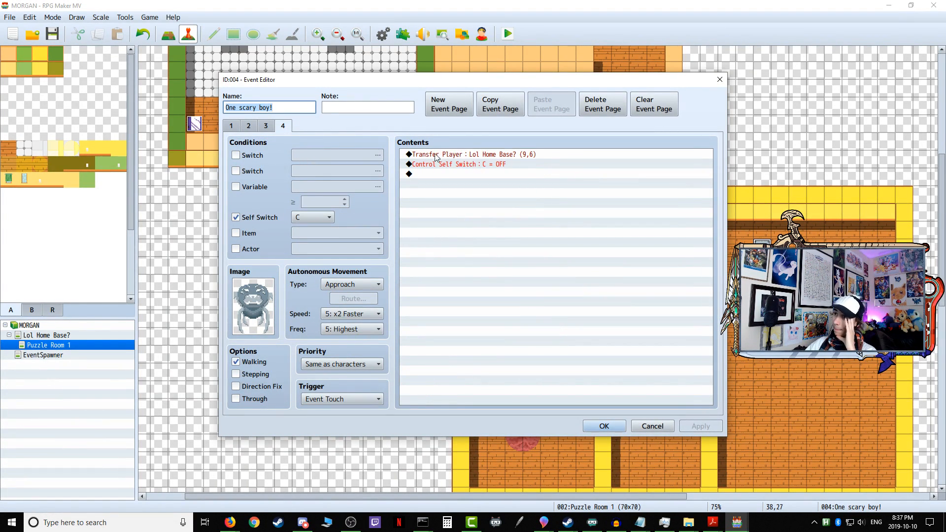
Step: Insert a Play SE command with Benny Spotted (volume 90, pitch 100, pan 0) before self switch C in page 1's facing Left branch
{"action": "left_click", "coordinate": [230, 126]}
{"action": "left_click", "coordinate": [476, 205]}
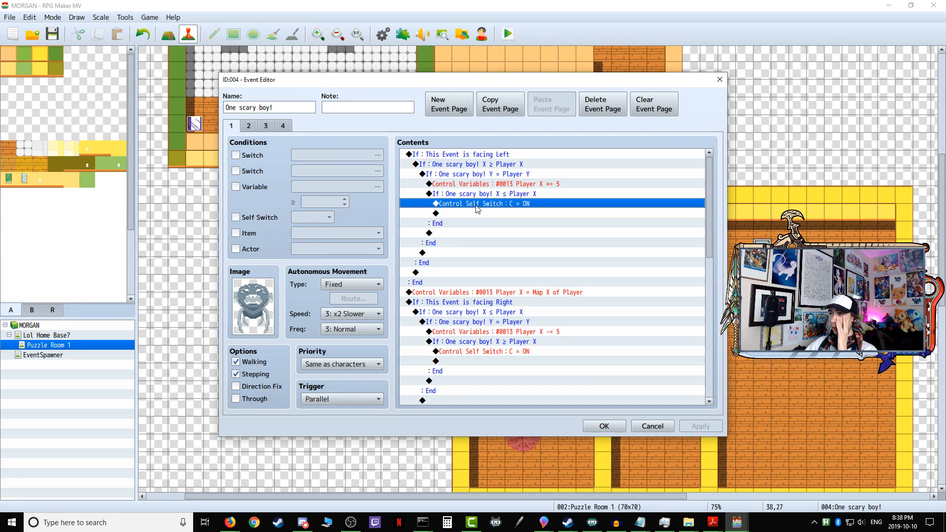
{"action": "double_click", "coordinate": [469, 205]}
{"action": "left_click", "coordinate": [457, 129]}
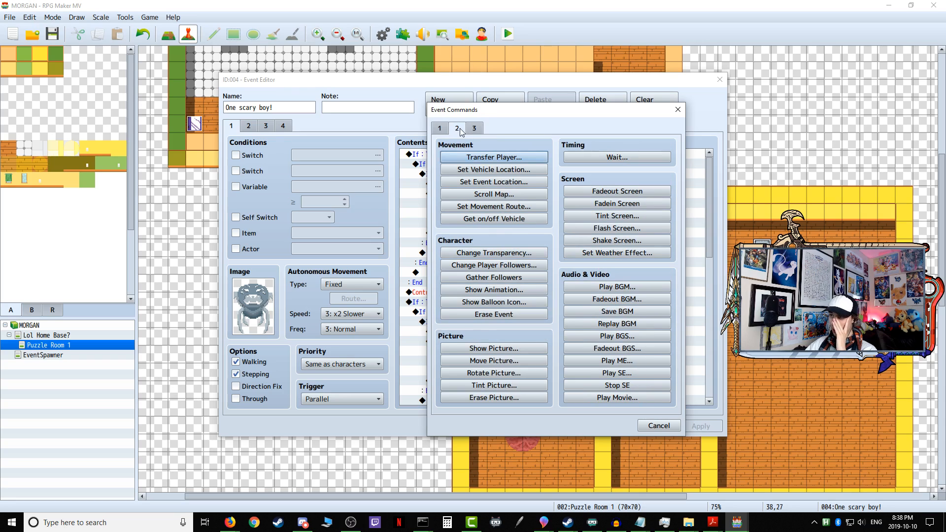
{"action": "left_click", "coordinate": [474, 129]}
{"action": "left_click", "coordinate": [457, 128]}
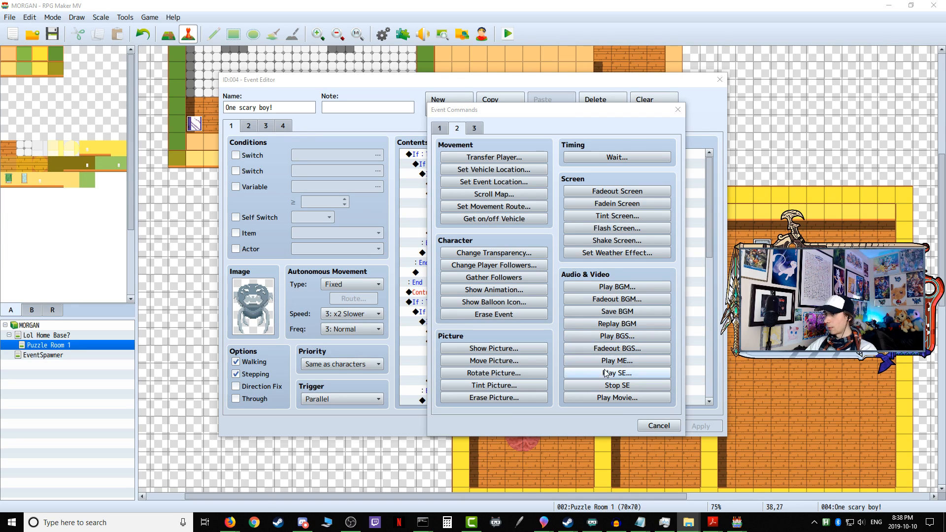
{"action": "left_click", "coordinate": [620, 375]}
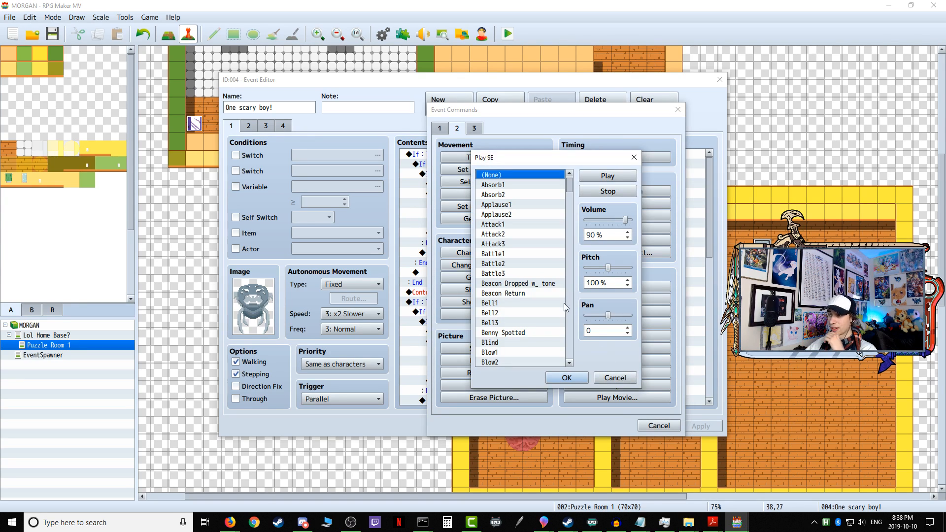
{"action": "scroll", "coordinate": [539, 281], "scroll_direction": "down", "scroll_amount": 2}
{"action": "scroll", "coordinate": [541, 283], "scroll_direction": "up", "scroll_amount": 2}
{"action": "scroll", "coordinate": [542, 283], "scroll_direction": "up", "scroll_amount": 1}
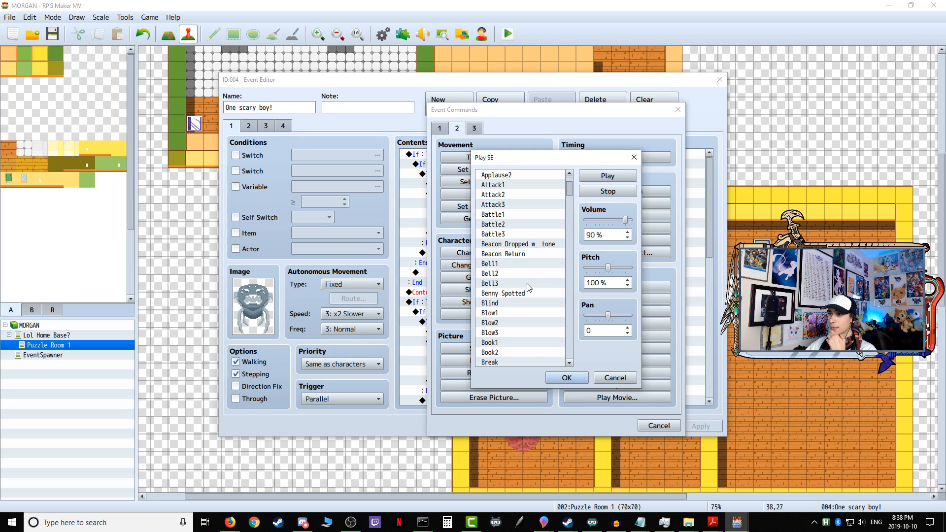
{"action": "left_click", "coordinate": [525, 294]}
{"action": "left_click", "coordinate": [567, 378]}
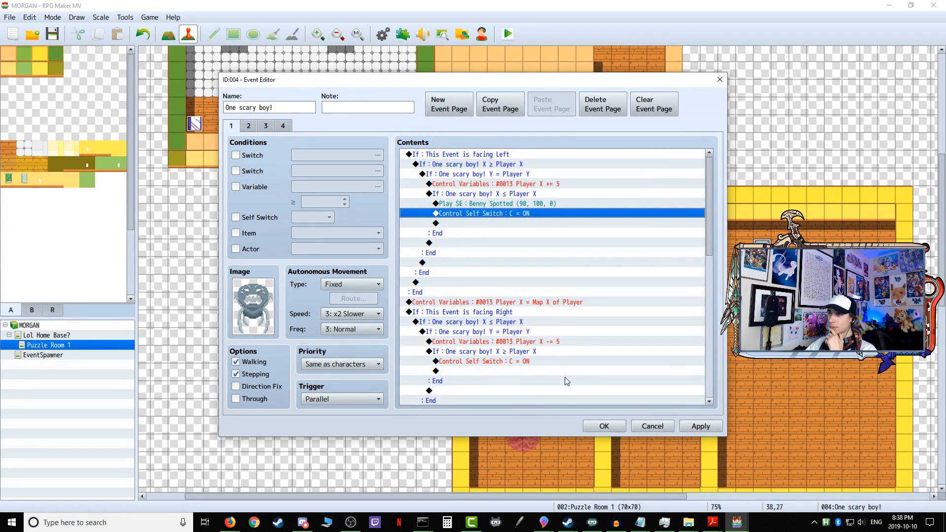
{"action": "left_click", "coordinate": [695, 430]}
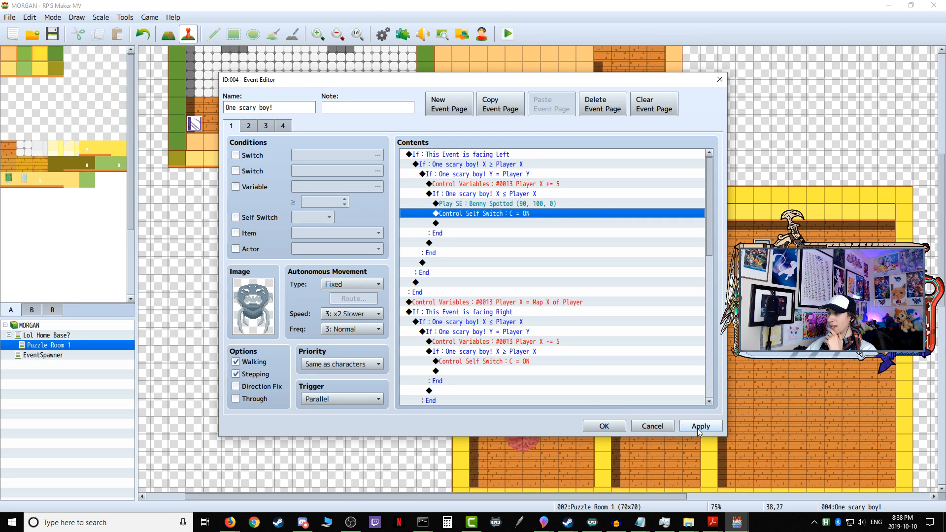
Step: Copy the Benny Spotted sound command and paste it before the self switch in the facing Right and facing Down branches
{"action": "right_click", "coordinate": [481, 203]}
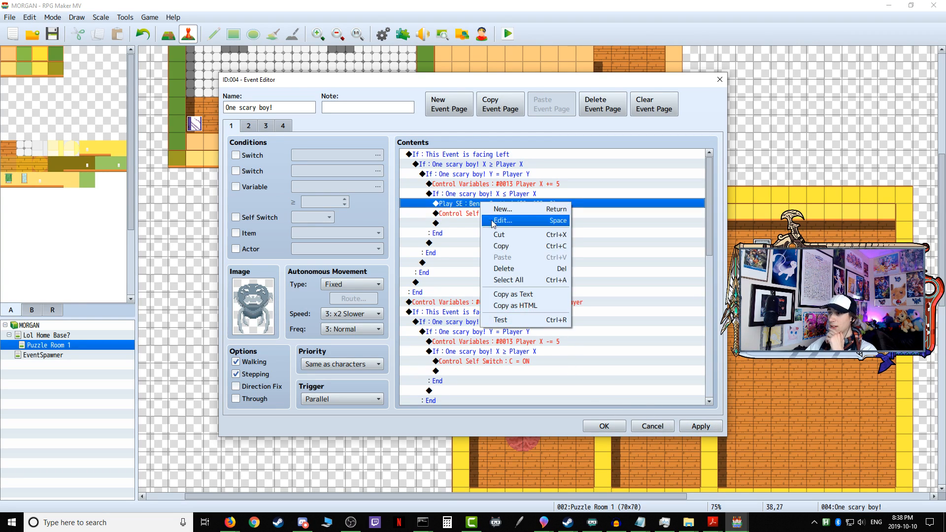
{"action": "left_click", "coordinate": [515, 246]}
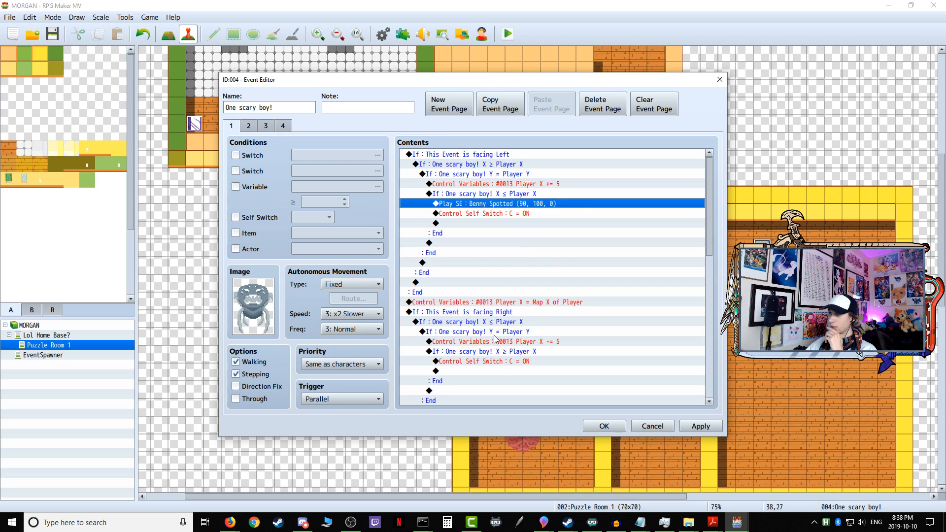
{"action": "right_click", "coordinate": [481, 364]}
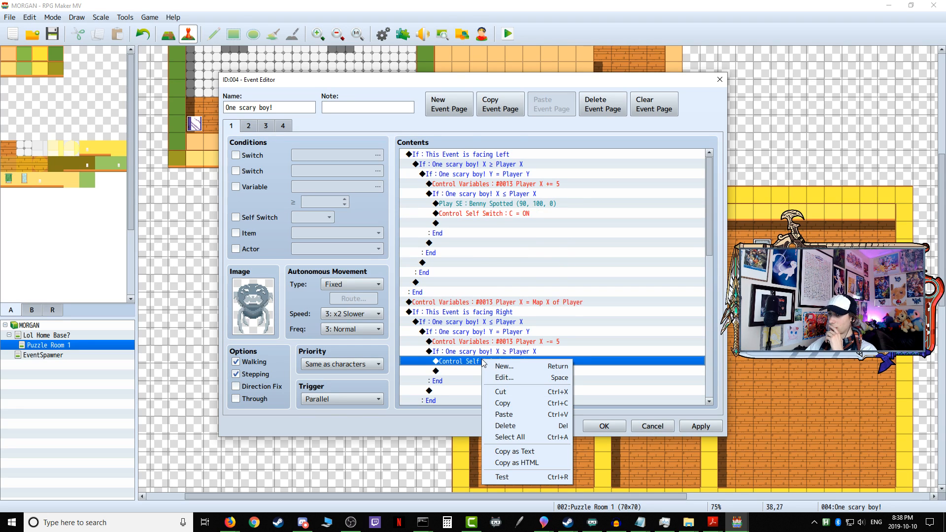
{"action": "left_click", "coordinate": [513, 418]}
{"action": "scroll", "coordinate": [513, 369], "scroll_direction": "down", "scroll_amount": 6}
{"action": "right_click", "coordinate": [490, 293]}
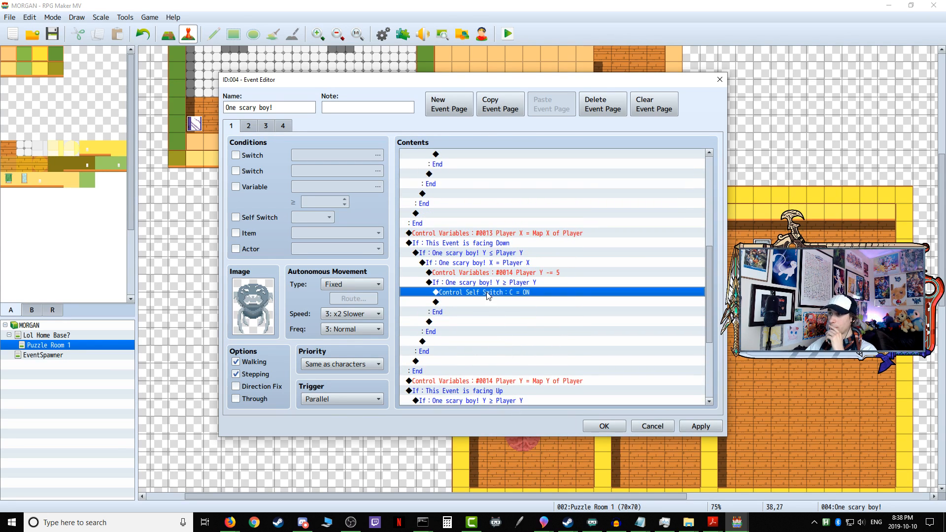
{"action": "left_click", "coordinate": [513, 348]}
{"action": "scroll", "coordinate": [488, 318], "scroll_direction": "down", "scroll_amount": 1}
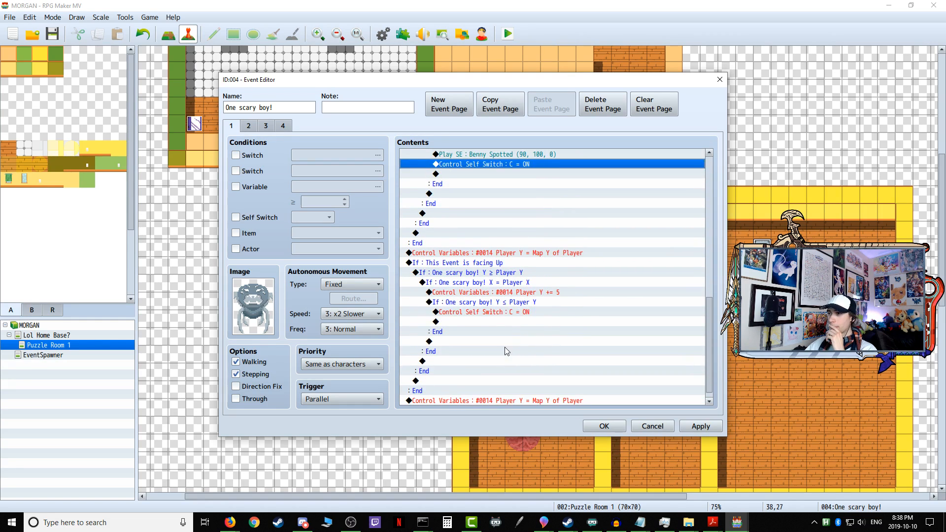
Step: Paste the Benny Spotted sound before the self switch in the facing Up branch and confirm the One scary boy! event
{"action": "left_click", "coordinate": [484, 303]}
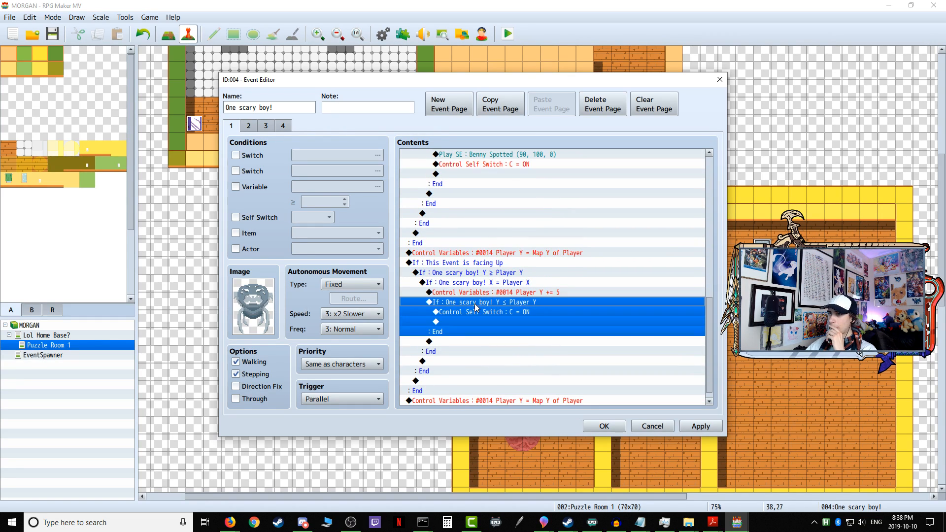
{"action": "left_click", "coordinate": [490, 311]}
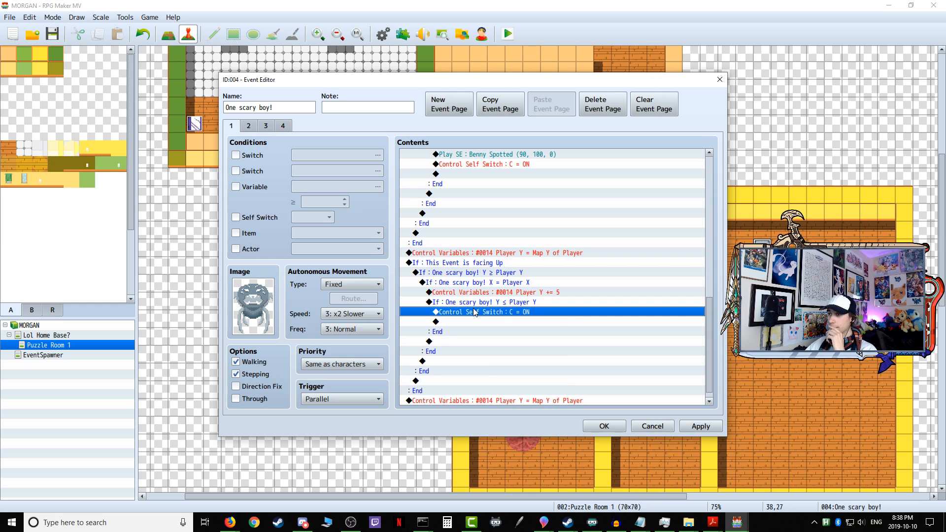
{"action": "right_click", "coordinate": [474, 311]}
{"action": "left_click", "coordinate": [495, 364]}
{"action": "left_click", "coordinate": [700, 426]}
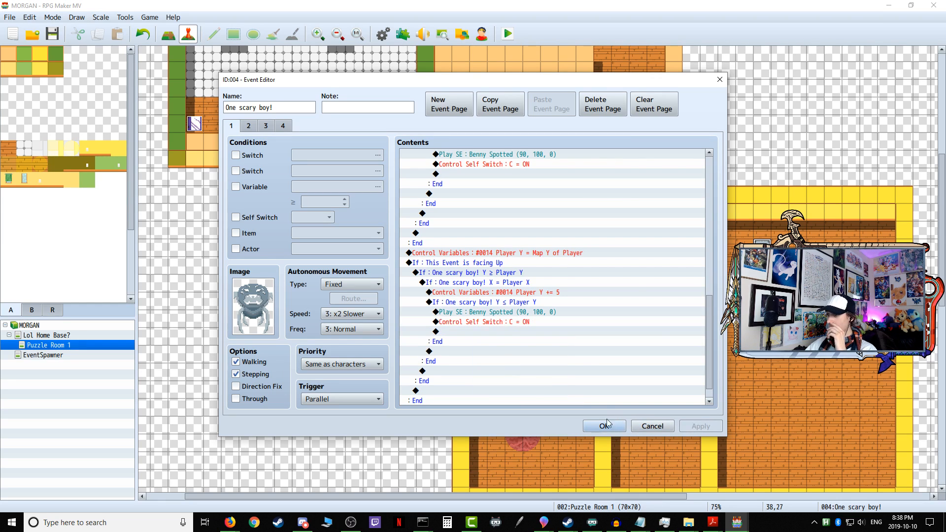
{"action": "left_click", "coordinate": [604, 427]}
Step: Save the game and start a playtest, walking the character out of the corridor to the area southeast of the tiled square
{"action": "left_click", "coordinate": [508, 38]}
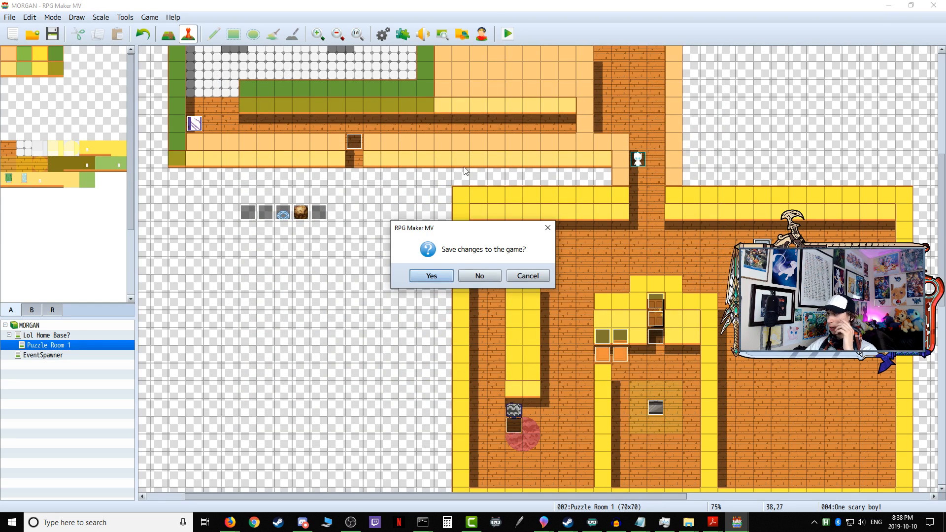
{"action": "left_click", "coordinate": [432, 276]}
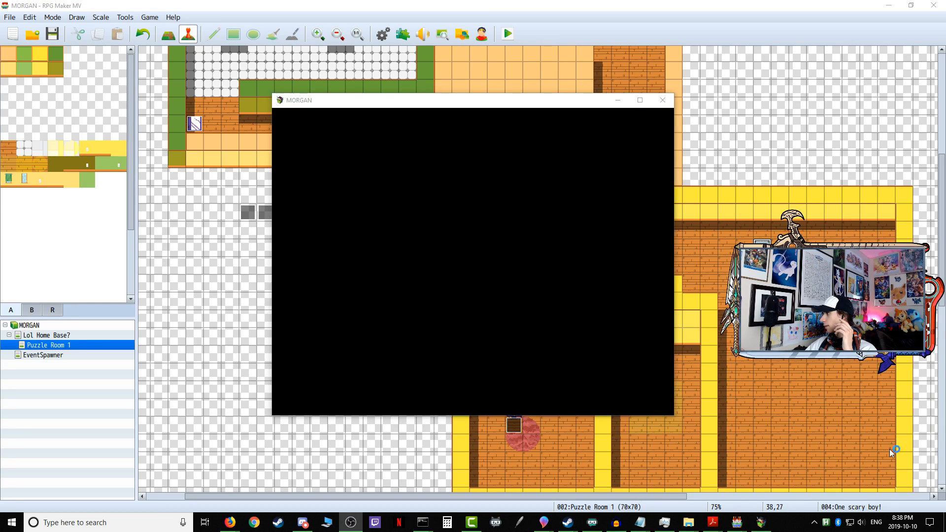
{"action": "left_click", "coordinate": [486, 321]}
{"action": "key", "text": "Down"}
{"action": "key", "text": "Down"}
{"action": "key", "text": "Right"}
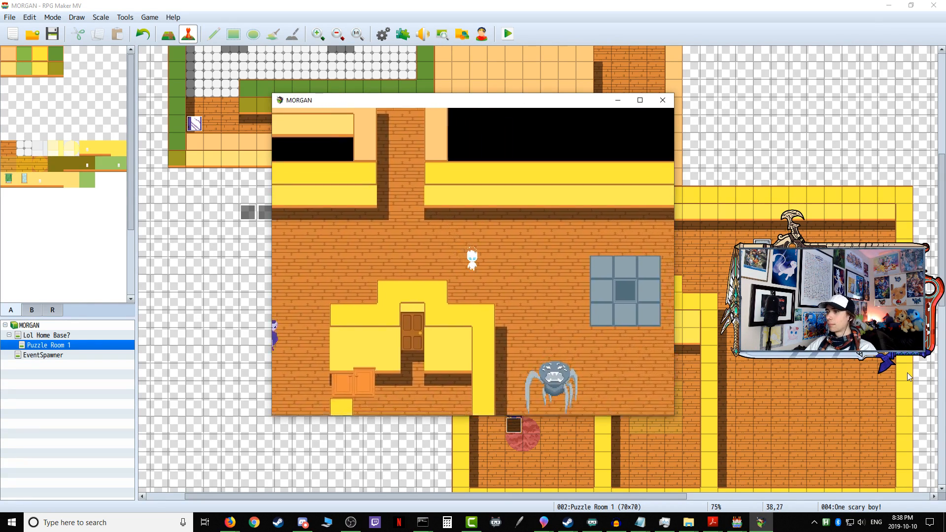
{"action": "key", "text": "Right"}
{"action": "key", "text": "Down"}
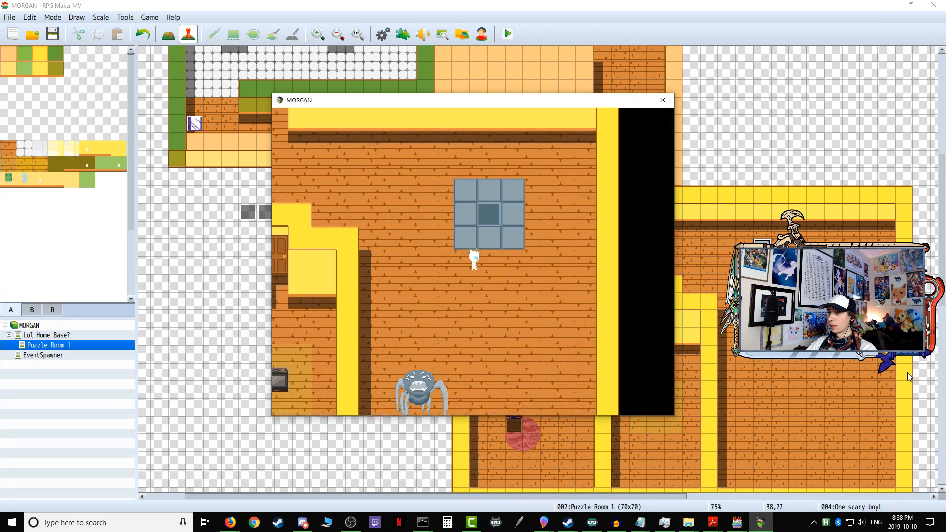
{"action": "key", "text": "Right"}
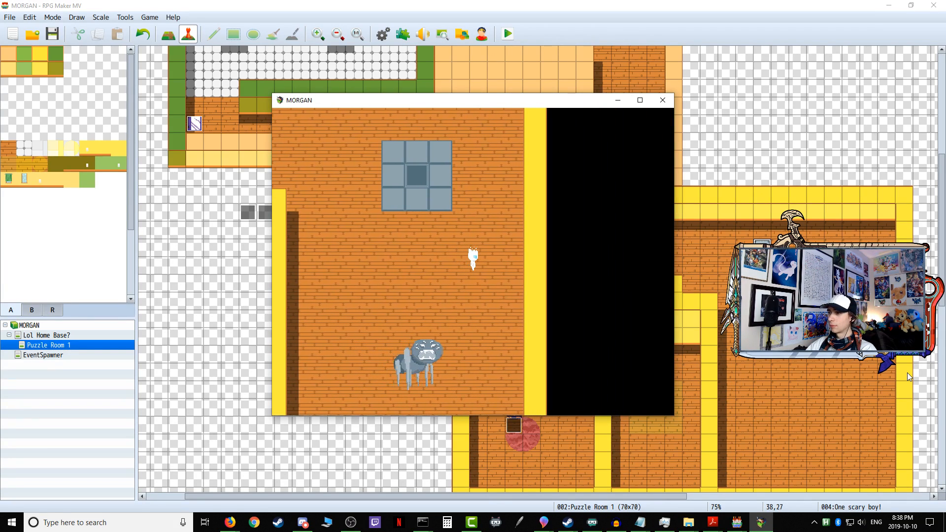
Step: Lure the spider into chasing the character up past the tiled square and west to the corridor entrance, then end the playtest
{"action": "key", "text": "Down"}
{"action": "key", "text": "Right"}
{"action": "key", "text": "Left"}
{"action": "key", "text": "Up"}
{"action": "key", "text": "Up"}
{"action": "key", "text": "Left"}
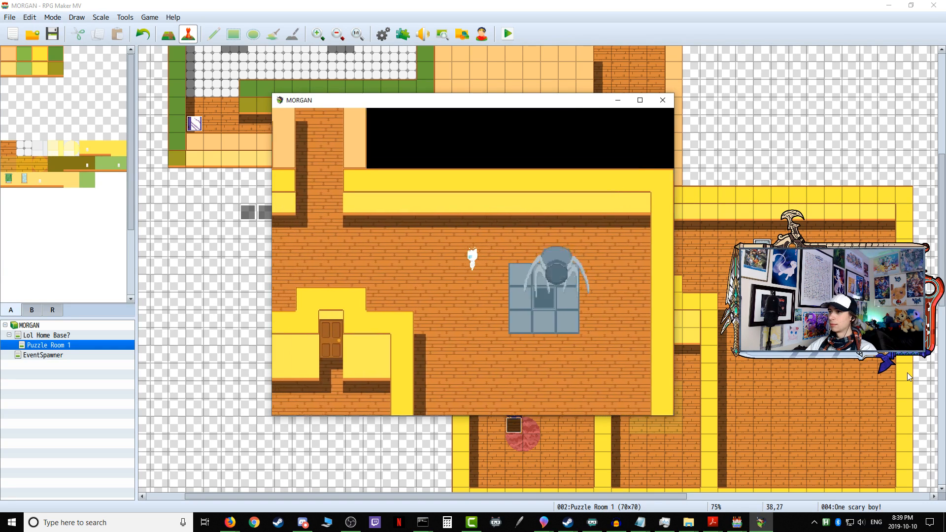
{"action": "key", "text": "Left"}
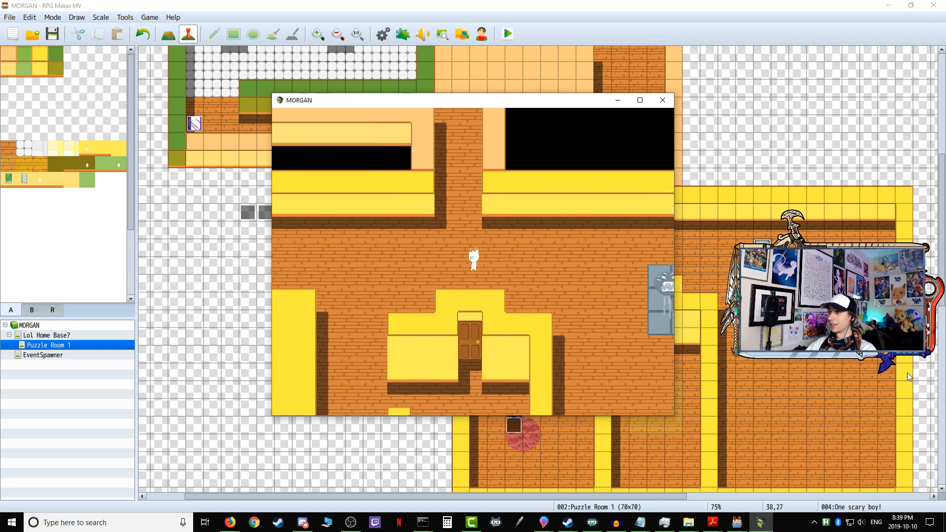
{"action": "left_click", "coordinate": [663, 100]}
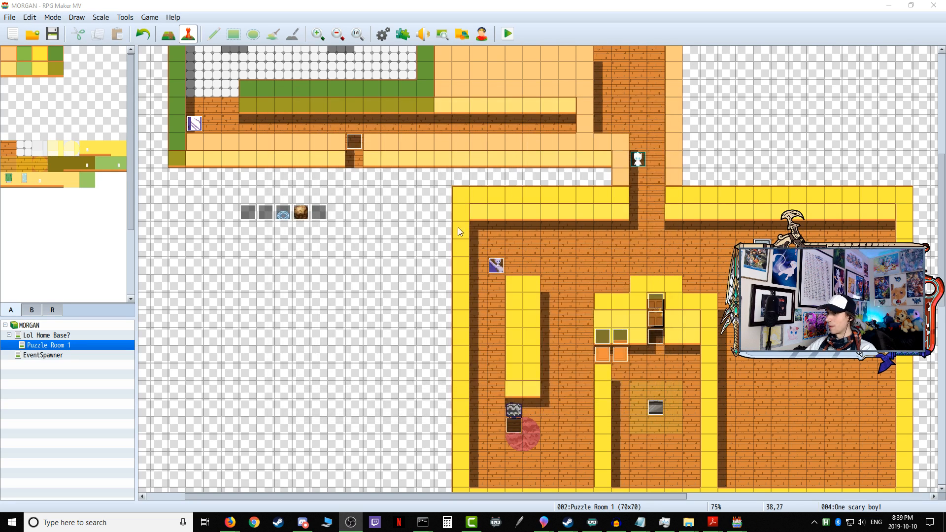
Step: Open the Another forkman event and paste the Benny Spotted sound before the self switch in its facing Left and Right branches
{"action": "double_click", "coordinate": [495, 265]}
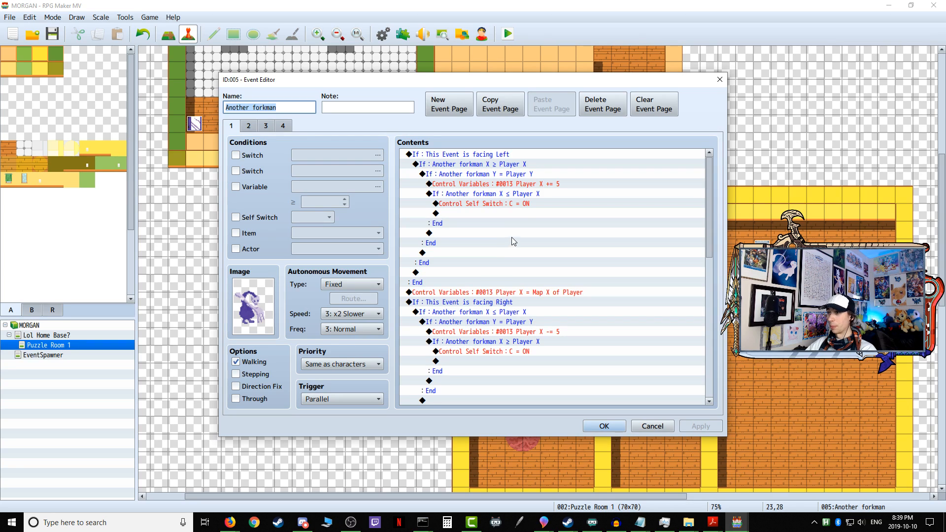
{"action": "right_click", "coordinate": [475, 203]}
{"action": "left_click", "coordinate": [462, 204]}
{"action": "right_click", "coordinate": [462, 203]}
{"action": "left_click", "coordinate": [492, 256]}
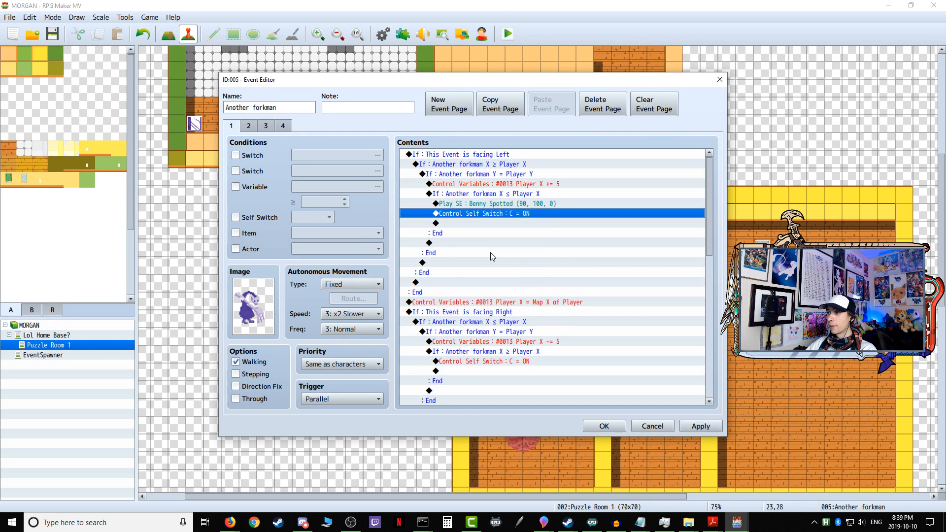
{"action": "scroll", "coordinate": [493, 258], "scroll_direction": "down", "scroll_amount": 2}
{"action": "left_click", "coordinate": [484, 312]}
{"action": "right_click", "coordinate": [480, 312]}
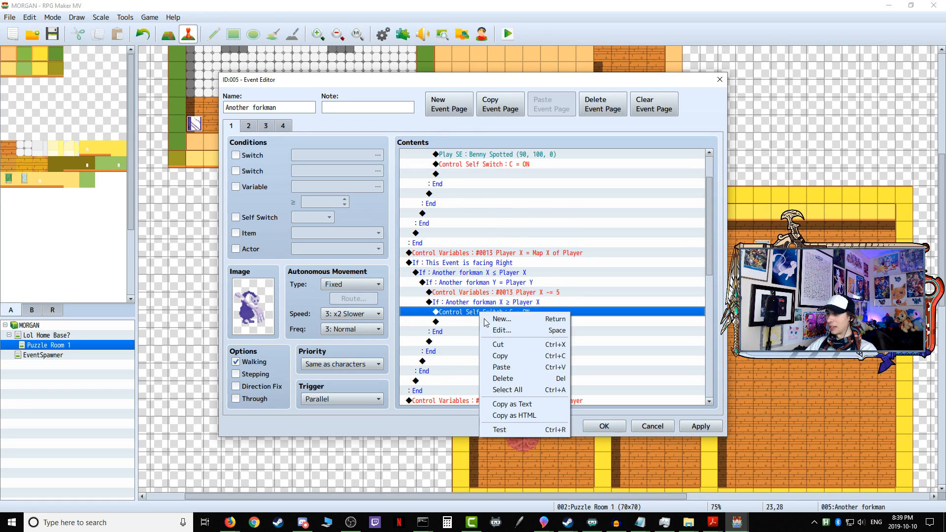
{"action": "left_click", "coordinate": [513, 367]}
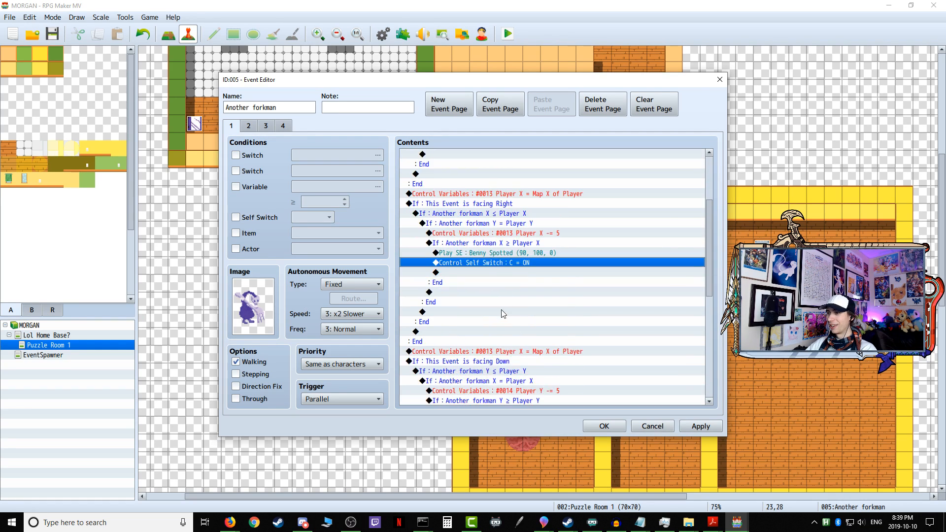
Step: Paste the Benny Spotted sound before the self switch in Another forkman's facing Down and Up branches, then confirm the event
{"action": "scroll", "coordinate": [495, 228], "scroll_direction": "down", "scroll_amount": 8}
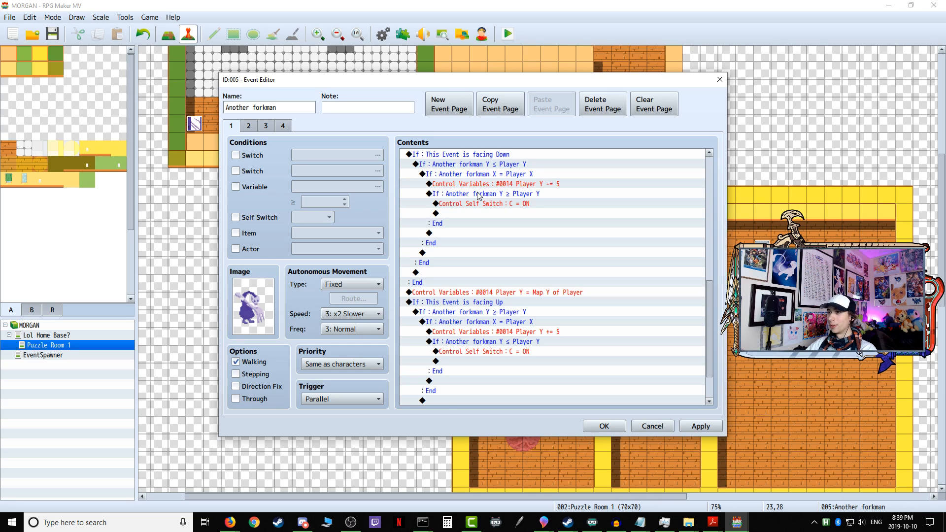
{"action": "left_click", "coordinate": [476, 204]}
{"action": "right_click", "coordinate": [477, 204]}
{"action": "left_click", "coordinate": [501, 257]}
{"action": "scroll", "coordinate": [502, 256], "scroll_direction": "down", "scroll_amount": 2}
{"action": "right_click", "coordinate": [466, 302]}
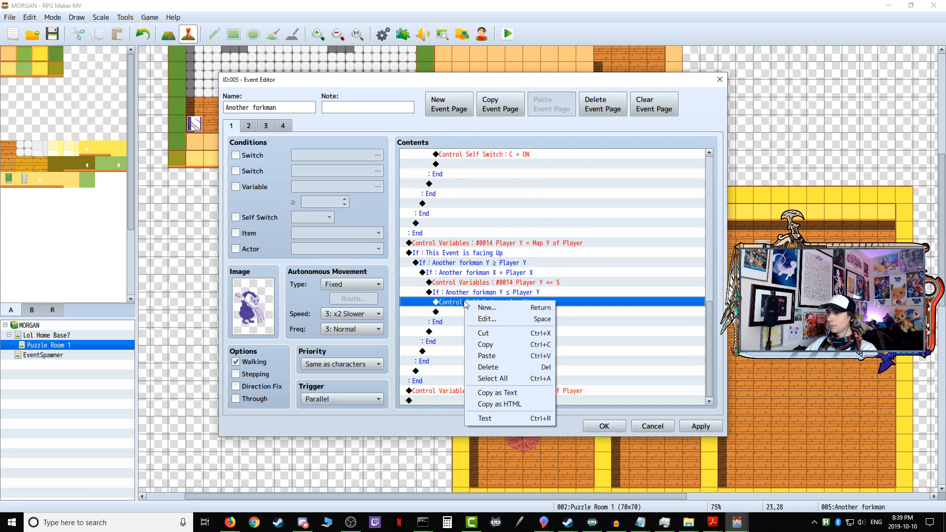
{"action": "left_click", "coordinate": [493, 354]}
{"action": "scroll", "coordinate": [489, 332], "scroll_direction": "down", "scroll_amount": 1}
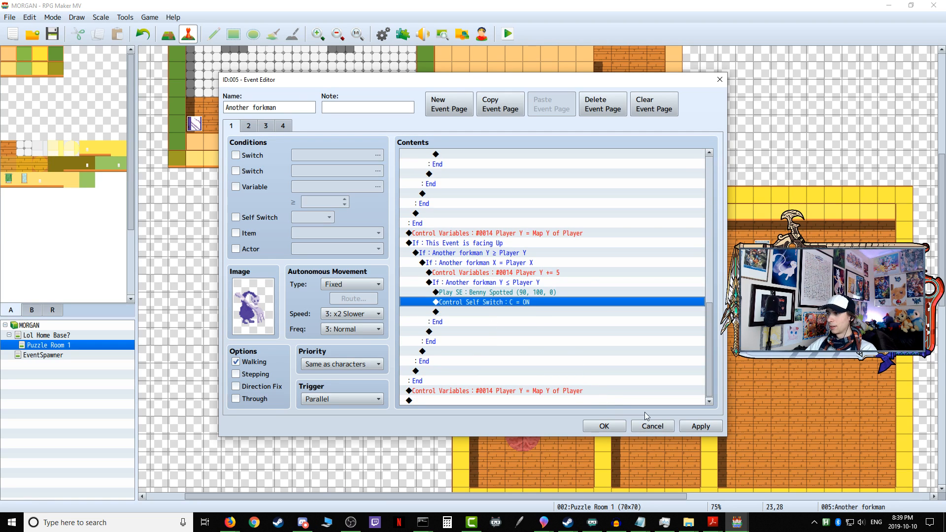
{"action": "left_click", "coordinate": [693, 426]}
{"action": "left_click", "coordinate": [611, 426]}
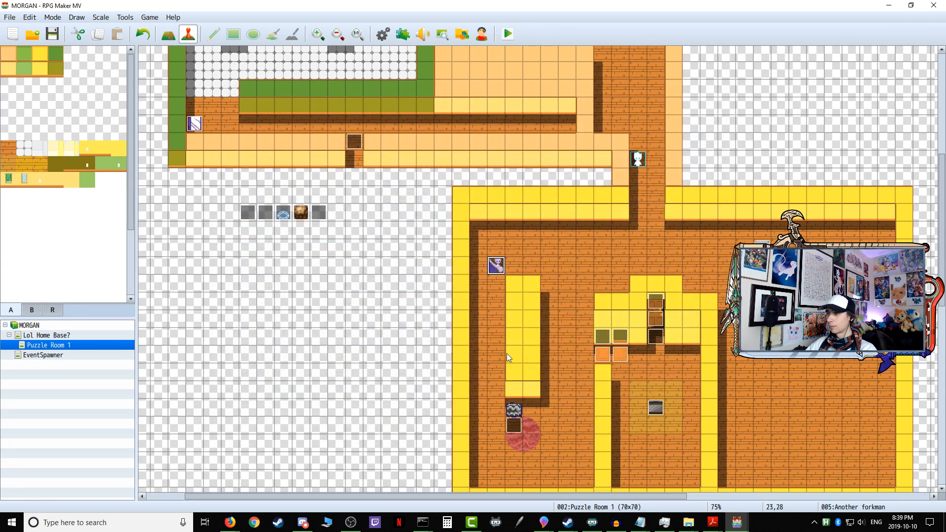
Step: Open the Patrolling Stinkman event and paste the Benny Spotted sound before the self switch in its facing Left and Right branches
{"action": "scroll", "coordinate": [592, 356], "scroll_direction": "up", "scroll_amount": 5}
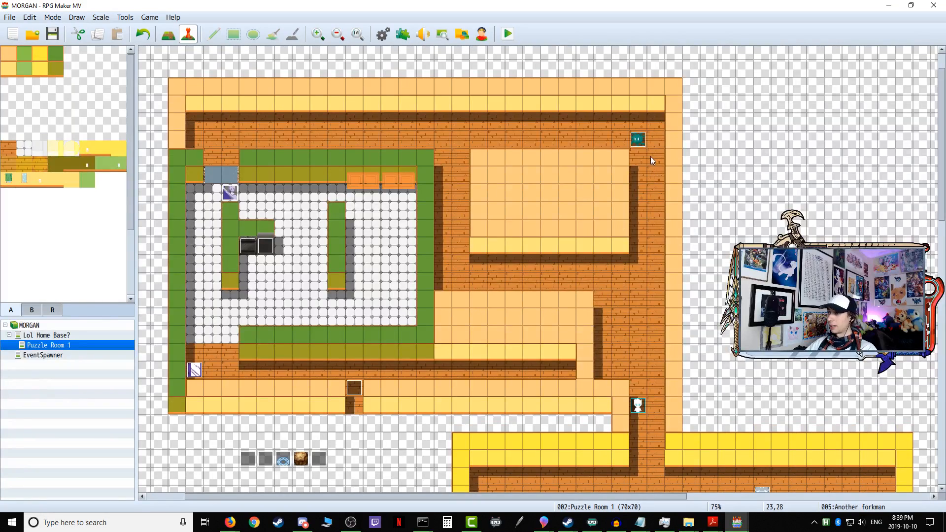
{"action": "double_click", "coordinate": [639, 141]}
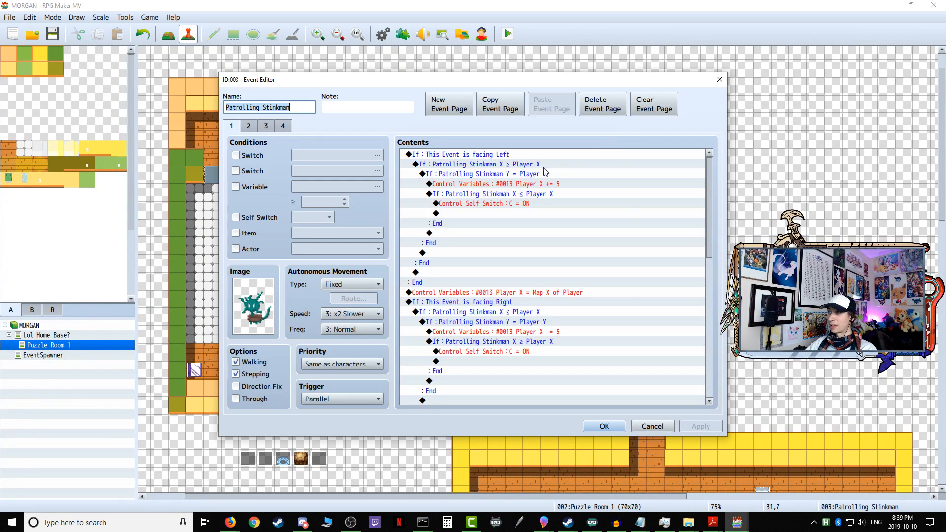
{"action": "right_click", "coordinate": [468, 205]}
{"action": "left_click", "coordinate": [463, 205]}
{"action": "right_click", "coordinate": [462, 206]}
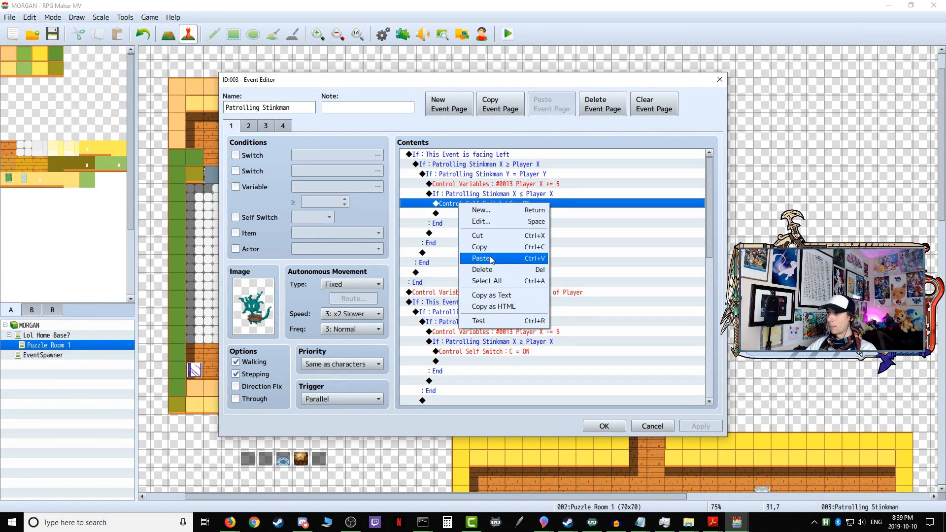
{"action": "left_click", "coordinate": [489, 258]}
{"action": "scroll", "coordinate": [477, 335], "scroll_direction": "down", "scroll_amount": 2}
{"action": "left_click", "coordinate": [476, 302]}
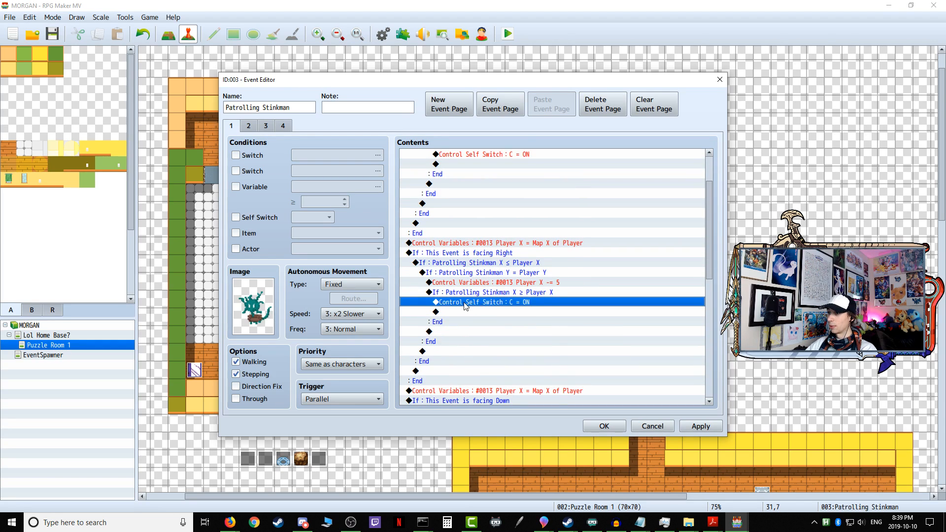
{"action": "right_click", "coordinate": [465, 302]}
{"action": "left_click", "coordinate": [497, 358]}
Step: Paste the Benny Spotted sound before the self switch in Patrolling Stinkman's facing Down and Up branches, then confirm the event
{"action": "scroll", "coordinate": [495, 316], "scroll_direction": "down", "scroll_amount": 5}
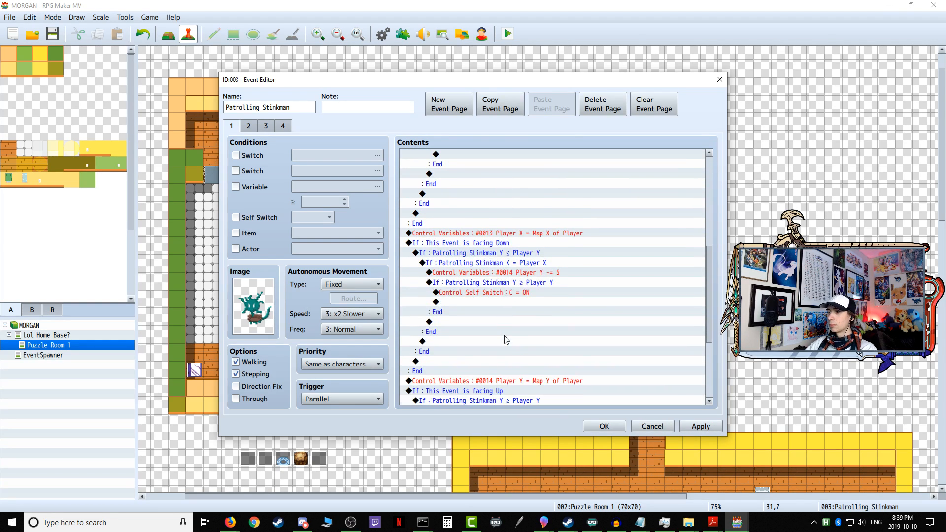
{"action": "left_click", "coordinate": [492, 292]}
{"action": "right_click", "coordinate": [492, 292]}
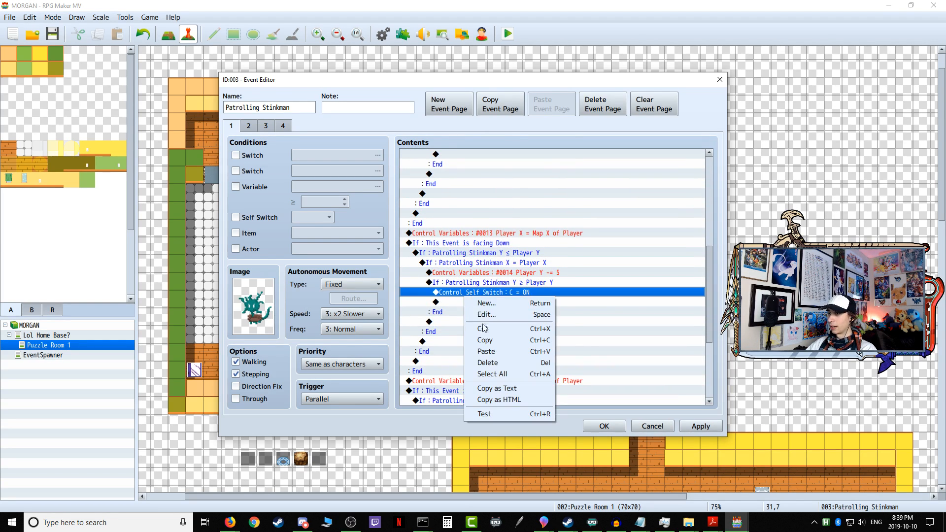
{"action": "left_click", "coordinate": [492, 351]}
{"action": "scroll", "coordinate": [493, 335], "scroll_direction": "down", "scroll_amount": 4}
{"action": "left_click", "coordinate": [486, 303]}
{"action": "right_click", "coordinate": [473, 302]}
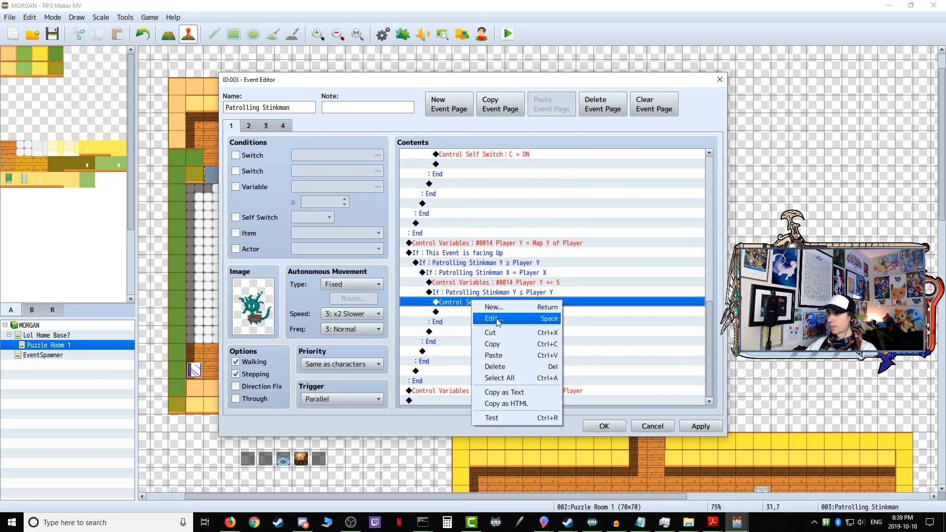
{"action": "left_click", "coordinate": [498, 355]}
{"action": "left_click", "coordinate": [604, 426]}
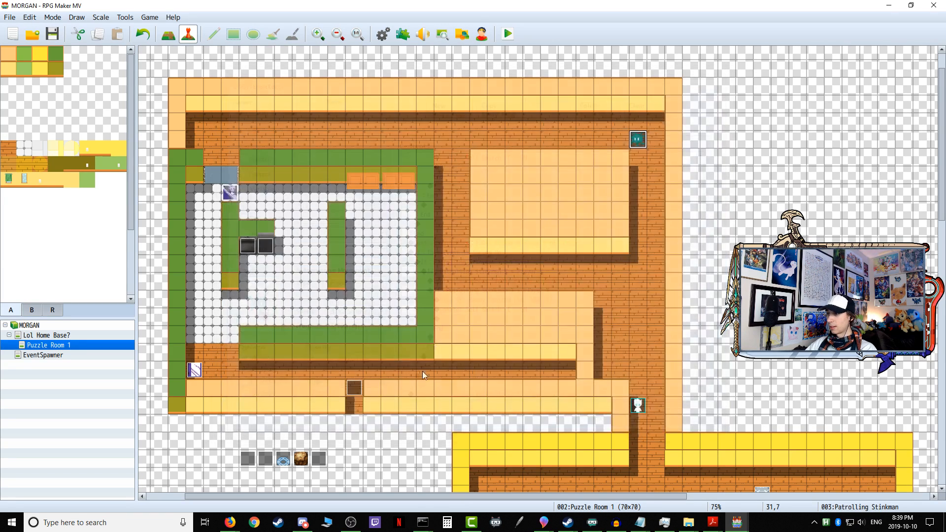
Step: Open the Gatekeeper Forkman event and paste the Benny Spotted sound before the self switch in its facing Left and Right branches
{"action": "left_click", "coordinate": [235, 194]}
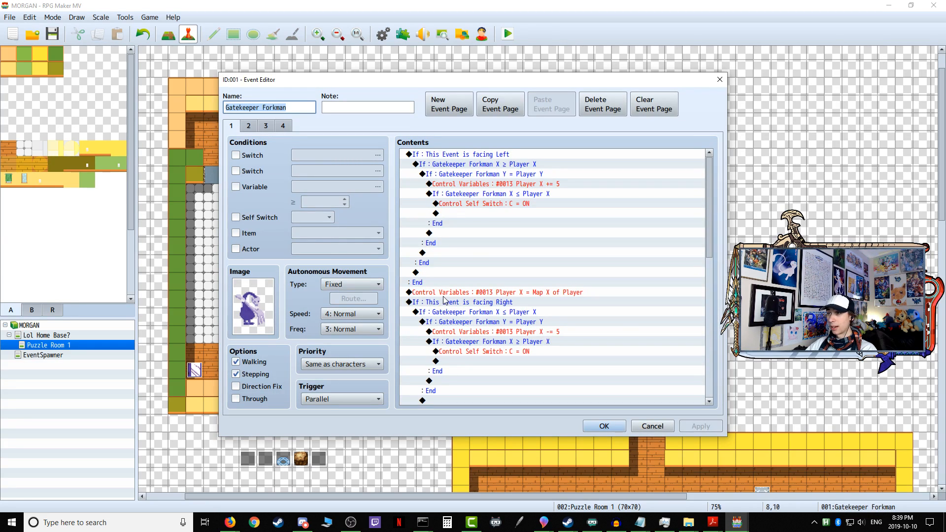
{"action": "right_click", "coordinate": [489, 204]}
{"action": "left_click", "coordinate": [483, 205]}
{"action": "right_click", "coordinate": [480, 204]}
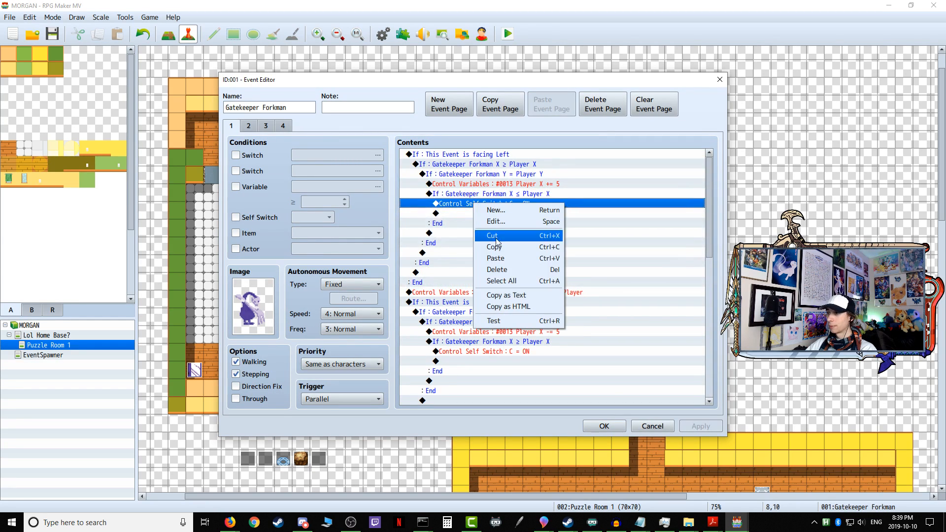
{"action": "left_click", "coordinate": [500, 261]}
{"action": "left_click", "coordinate": [464, 361]}
{"action": "right_click", "coordinate": [460, 363]}
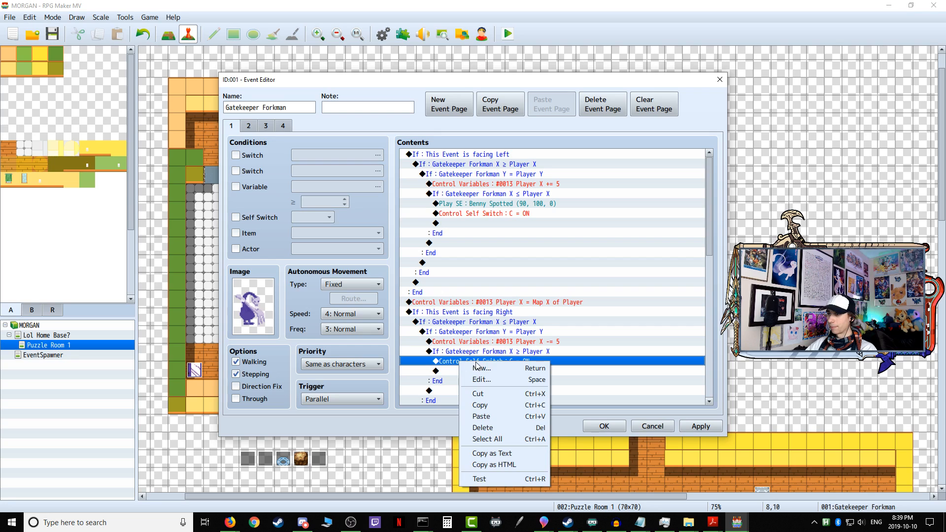
{"action": "left_click", "coordinate": [488, 418]}
Step: Paste the Benny Spotted sound before the self switch in Gatekeeper Forkman's facing Down and Up branches, then confirm the event
{"action": "scroll", "coordinate": [499, 202], "scroll_direction": "down", "scroll_amount": 10}
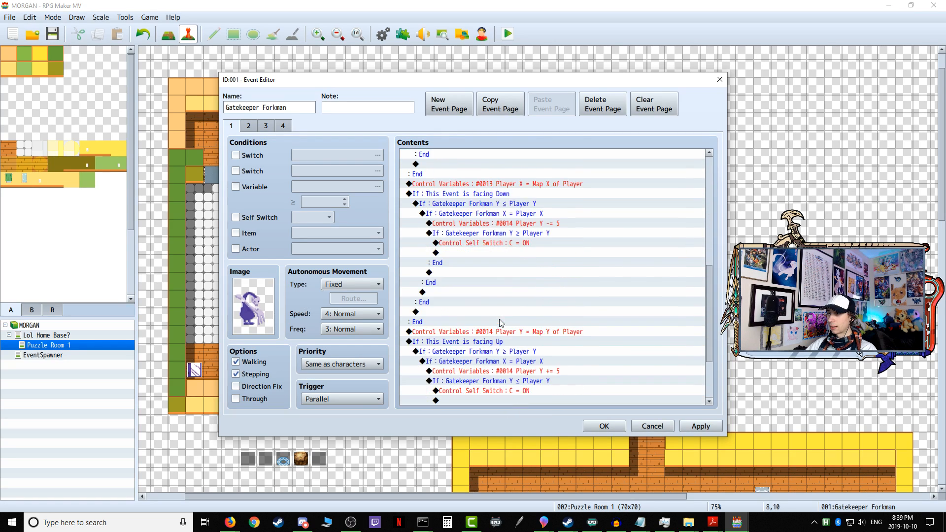
{"action": "left_click", "coordinate": [499, 203]}
{"action": "right_click", "coordinate": [478, 206]}
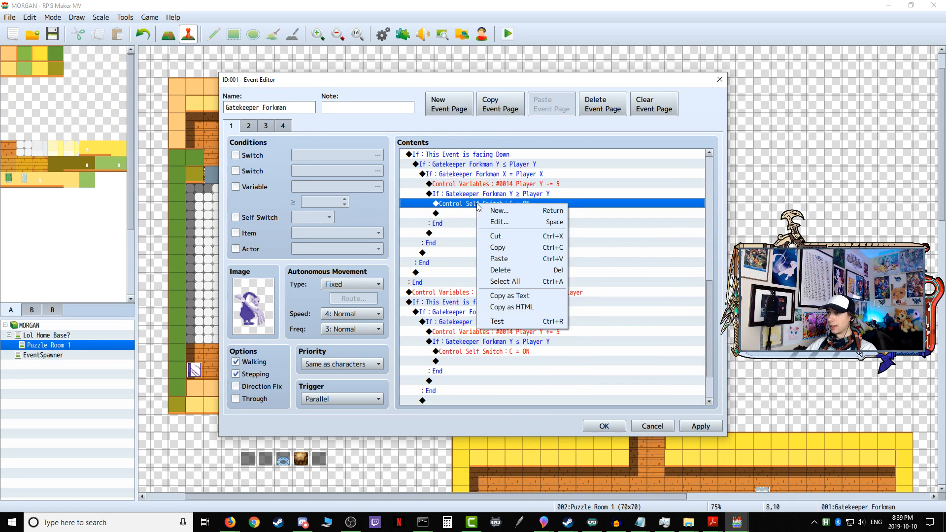
{"action": "left_click", "coordinate": [500, 262]}
{"action": "left_click", "coordinate": [482, 362]}
{"action": "right_click", "coordinate": [482, 363]}
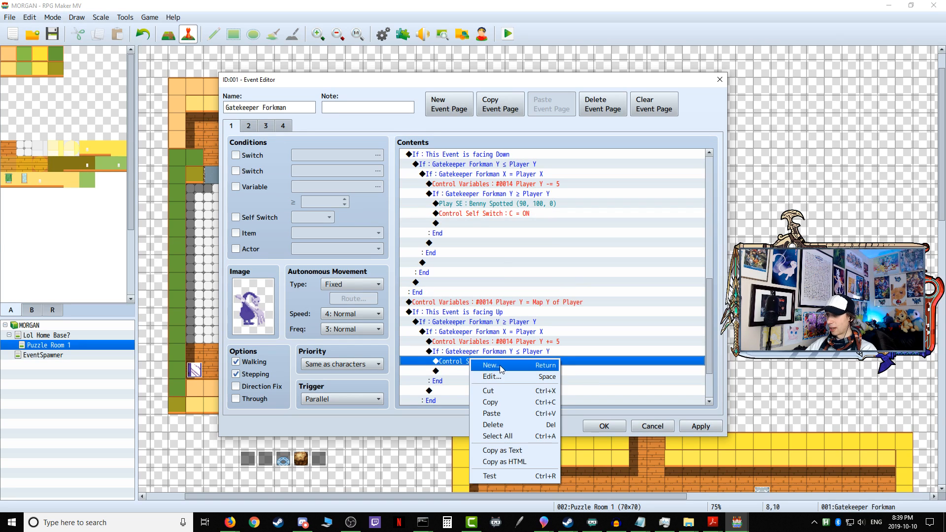
{"action": "left_click", "coordinate": [493, 416]}
{"action": "scroll", "coordinate": [592, 353], "scroll_direction": "down", "scroll_amount": 3}
{"action": "left_click", "coordinate": [701, 426]}
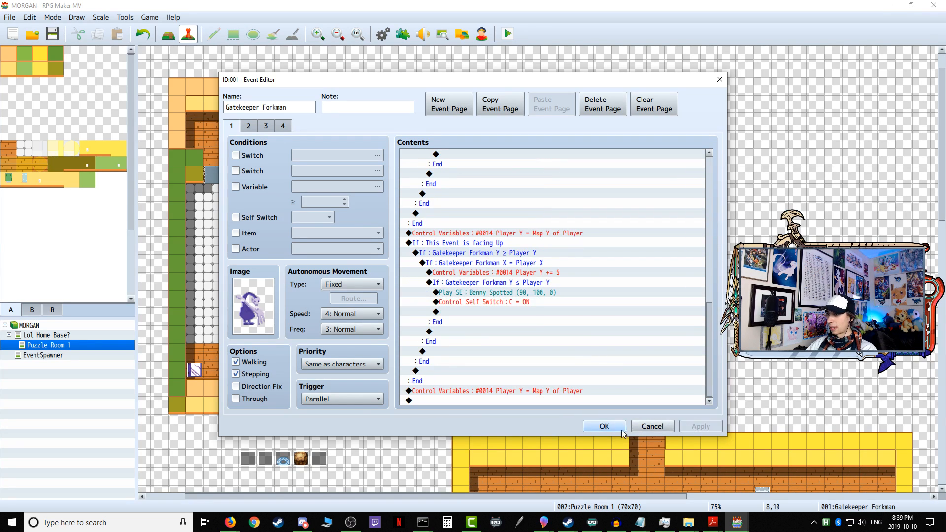
{"action": "left_click", "coordinate": [604, 426]}
Step: Paste the Benny Spotted sound before the self switch in Sentry Mirrorboy's facing Right and Left branches and confirm the event
{"action": "double_click", "coordinate": [194, 301]}
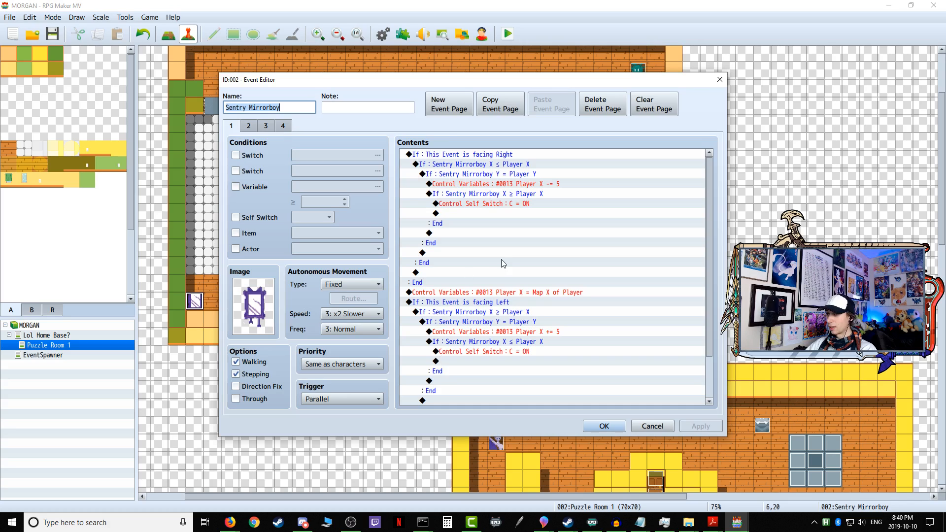
{"action": "left_click", "coordinate": [489, 203]}
{"action": "right_click", "coordinate": [480, 204]}
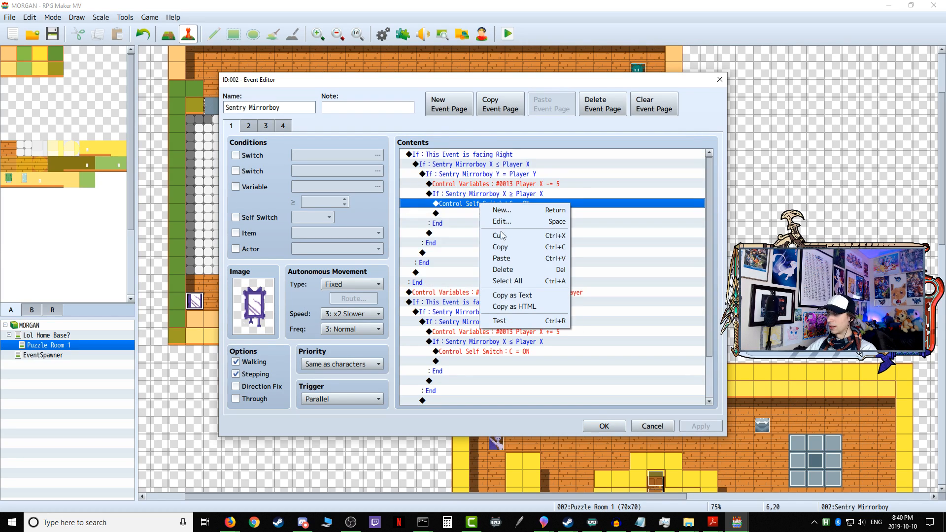
{"action": "left_click", "coordinate": [508, 258]}
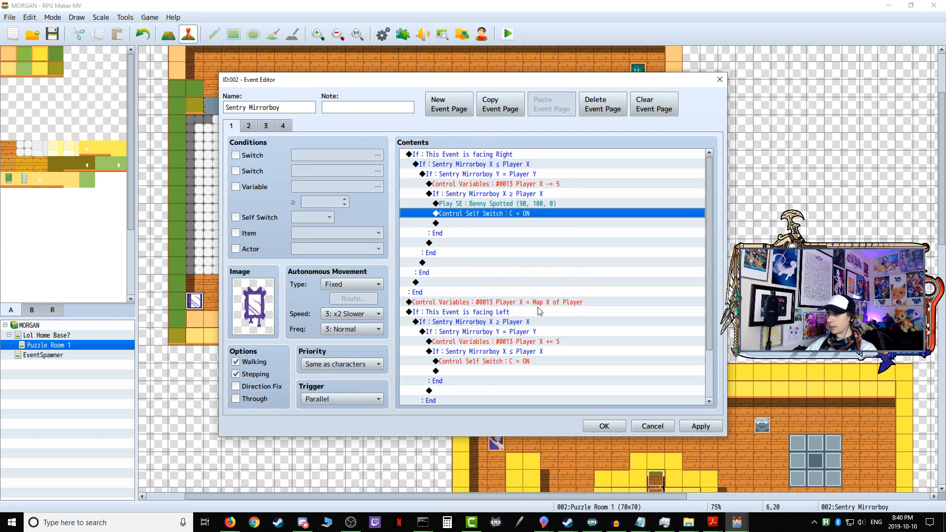
{"action": "left_click", "coordinate": [504, 363]}
{"action": "right_click", "coordinate": [498, 361]}
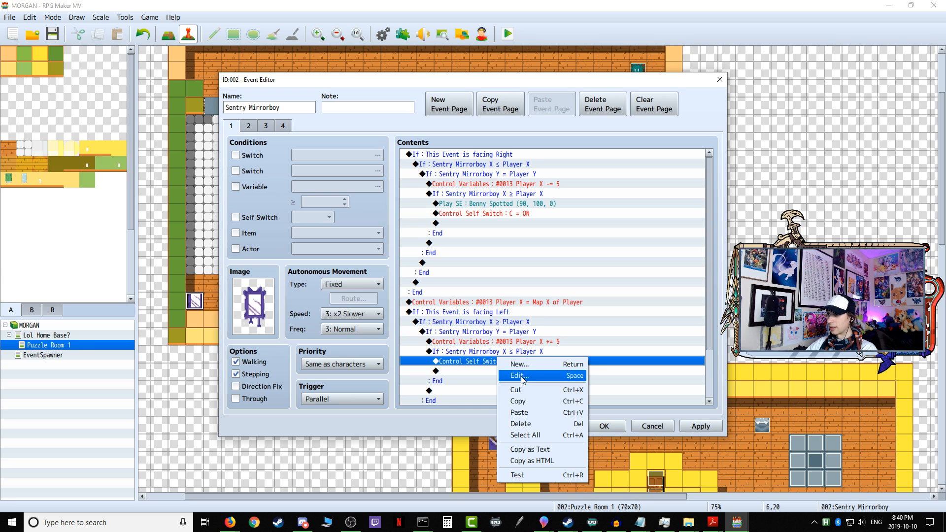
{"action": "left_click", "coordinate": [536, 413]}
{"action": "left_click", "coordinate": [602, 427]}
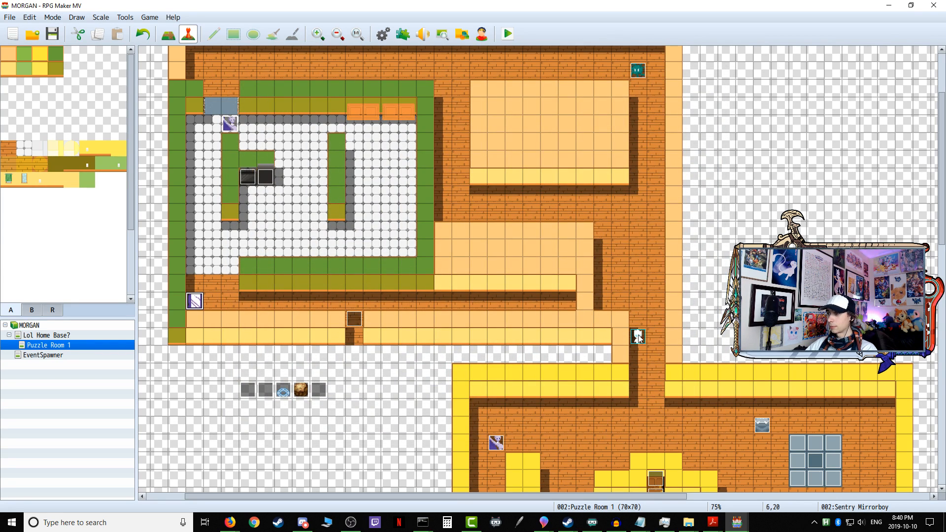
Step: Set the player's starting position on the Lol Home Base? map to tile 9,7, southeast of the red rug
{"action": "left_click", "coordinate": [69, 336]}
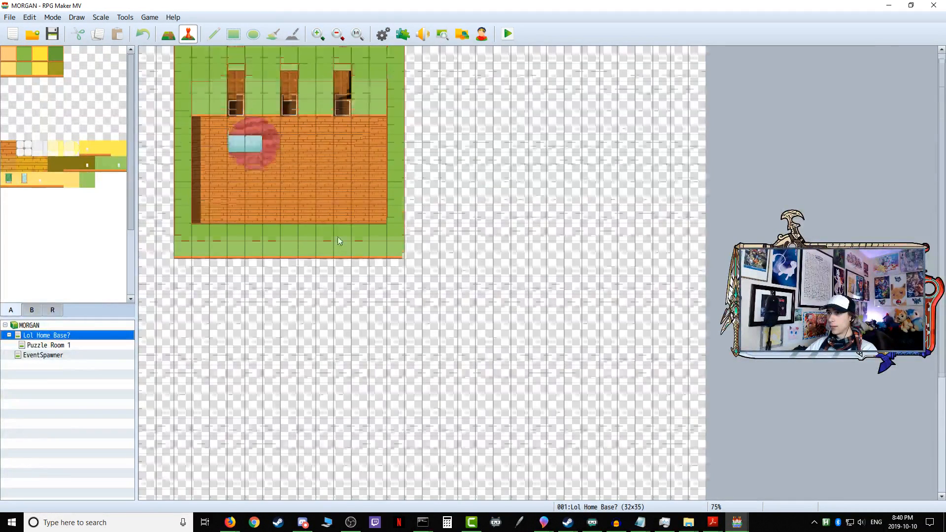
{"action": "right_click", "coordinate": [310, 179]}
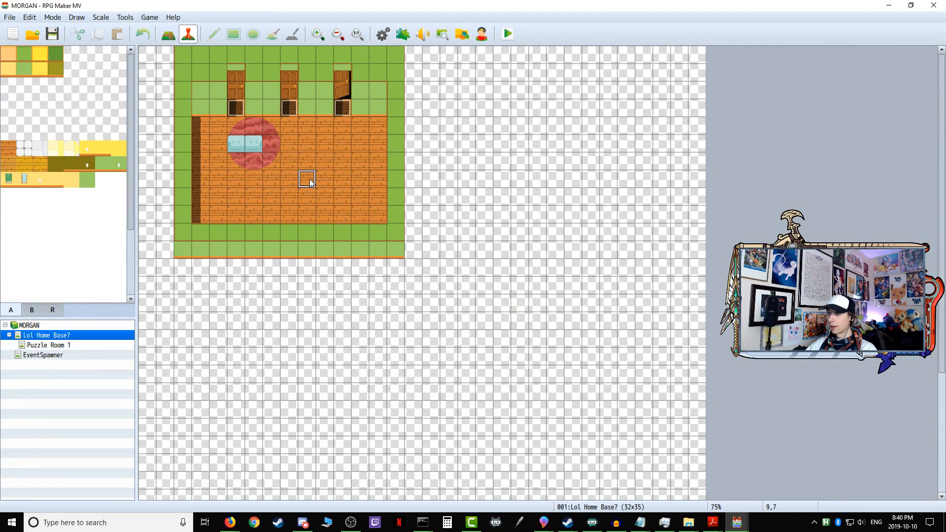
{"action": "mouse_move", "coordinate": [362, 313]}
{"action": "left_click", "coordinate": [445, 311]}
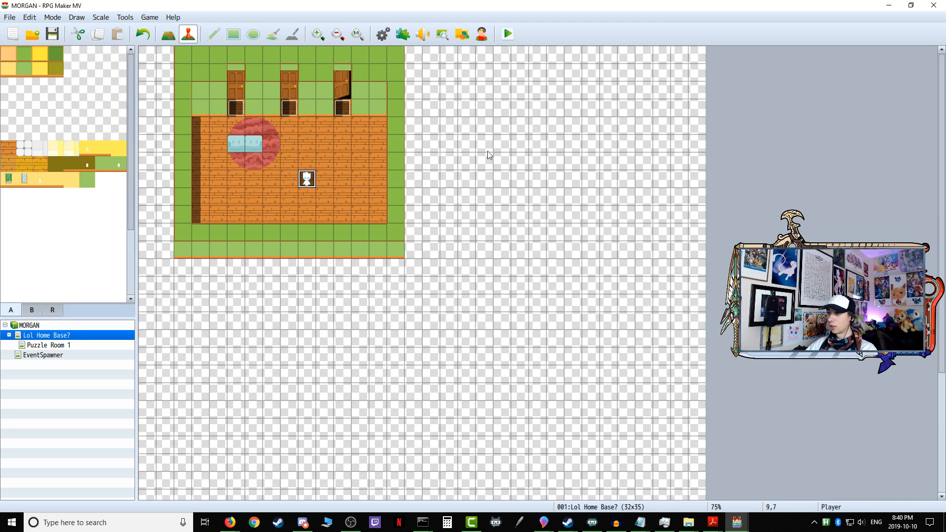
{"action": "left_click", "coordinate": [514, 34]}
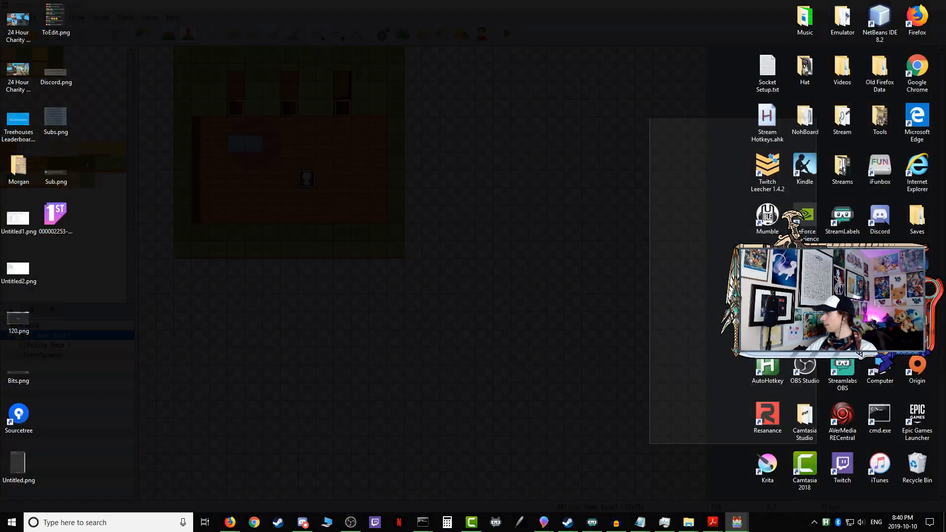
{"action": "key", "text": "alt+Tab"}
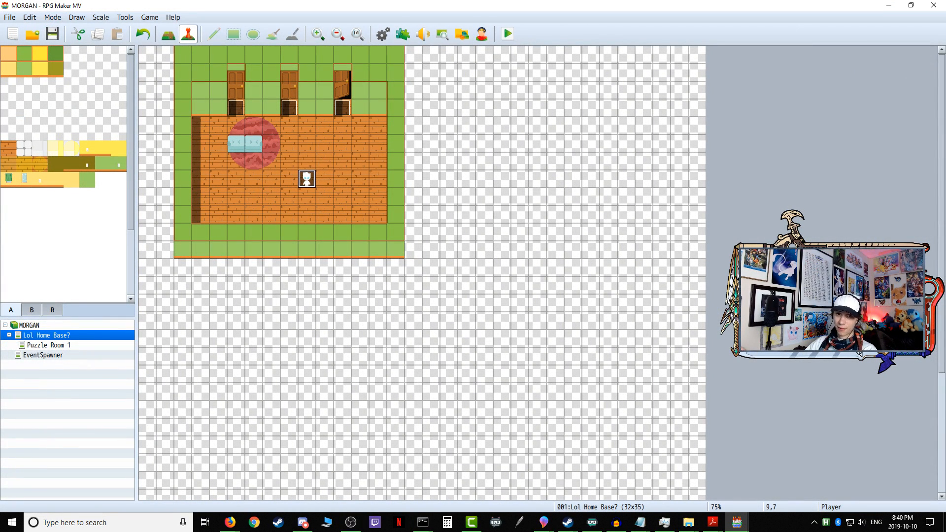
{"action": "key", "text": "alt+Tab"}
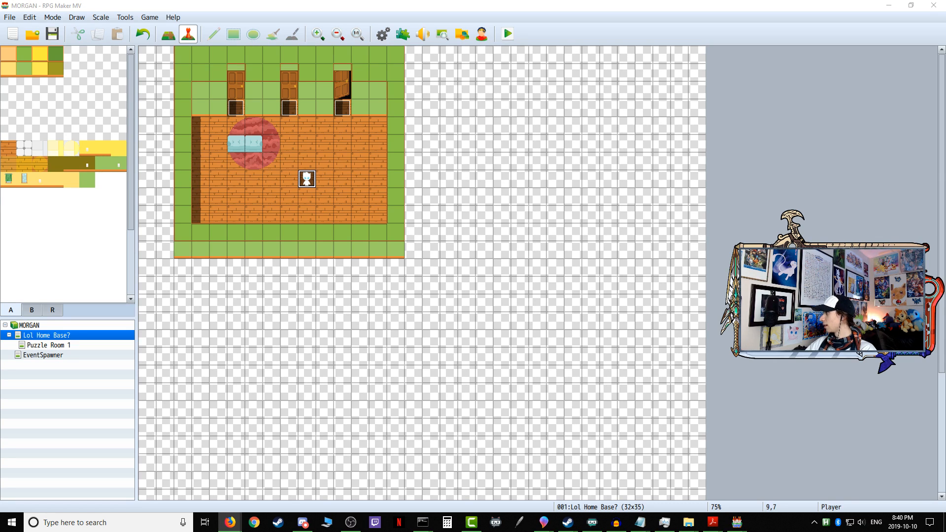
{"action": "key", "text": "alt+Tab"}
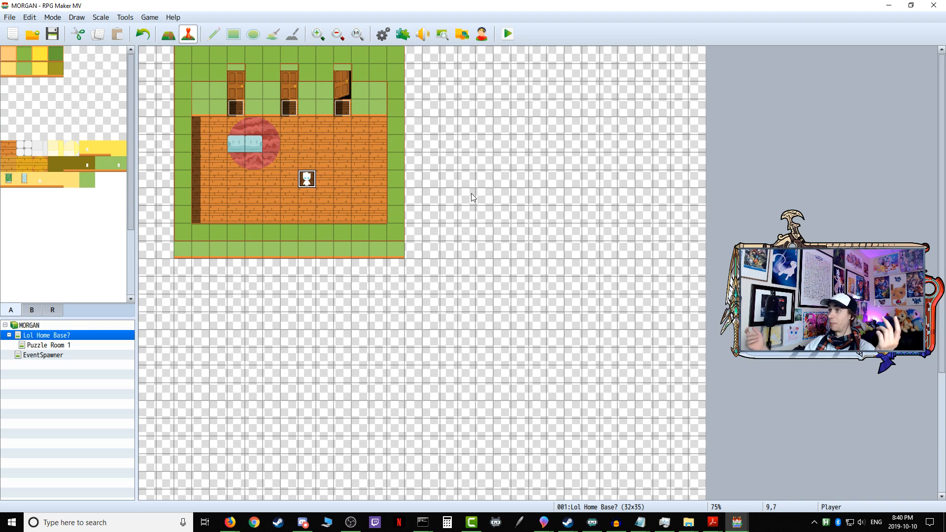
Step: Save the game, start a playtest, and walk the character through the open door, accepting to progress to the first puzzle
{"action": "left_click", "coordinate": [506, 33]}
{"action": "left_click", "coordinate": [437, 274]}
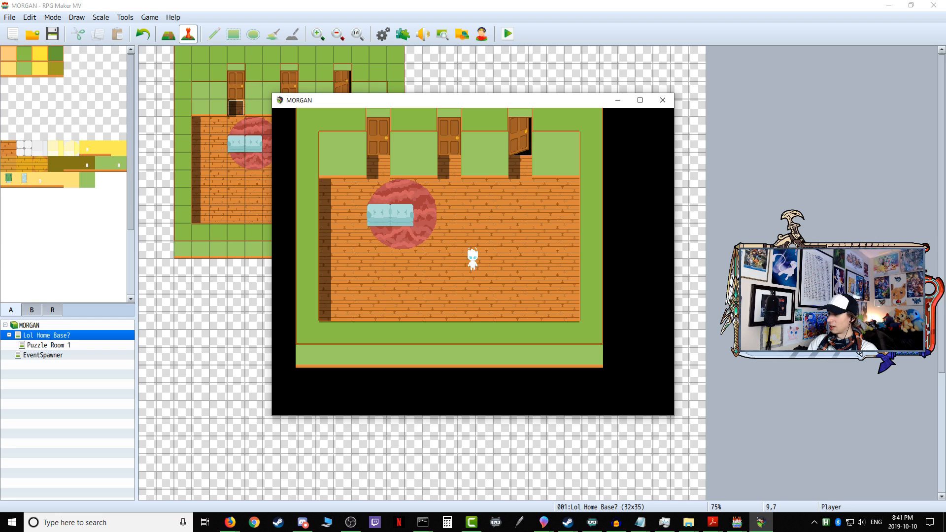
{"action": "key", "text": "Right"}
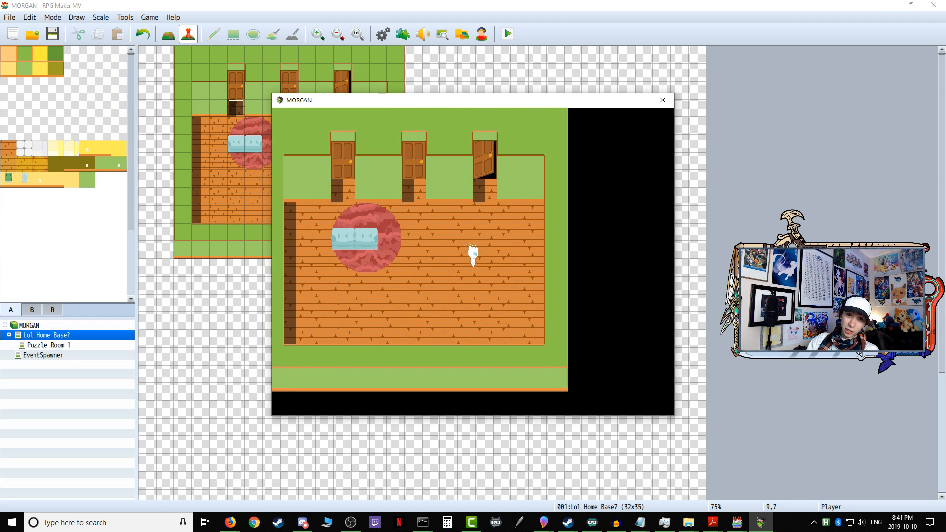
{"action": "key", "text": "Up"}
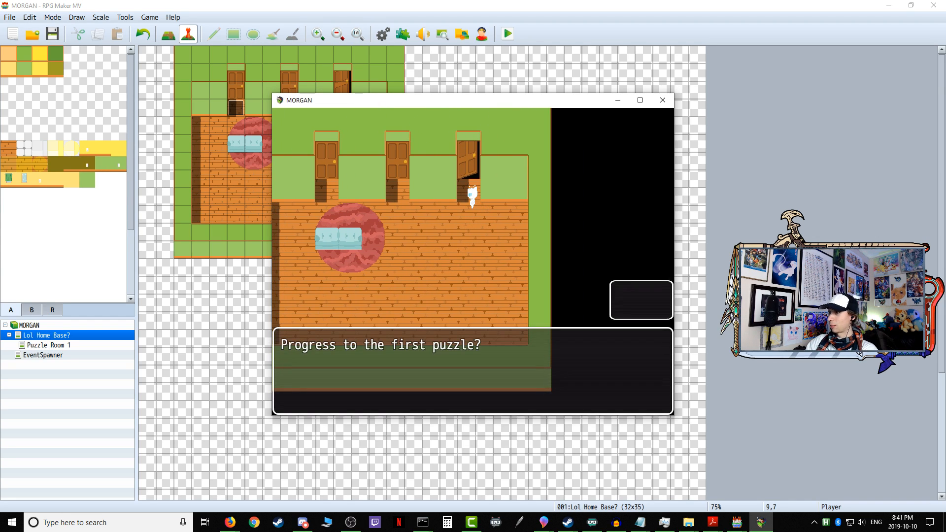
{"action": "key", "text": "Return"}
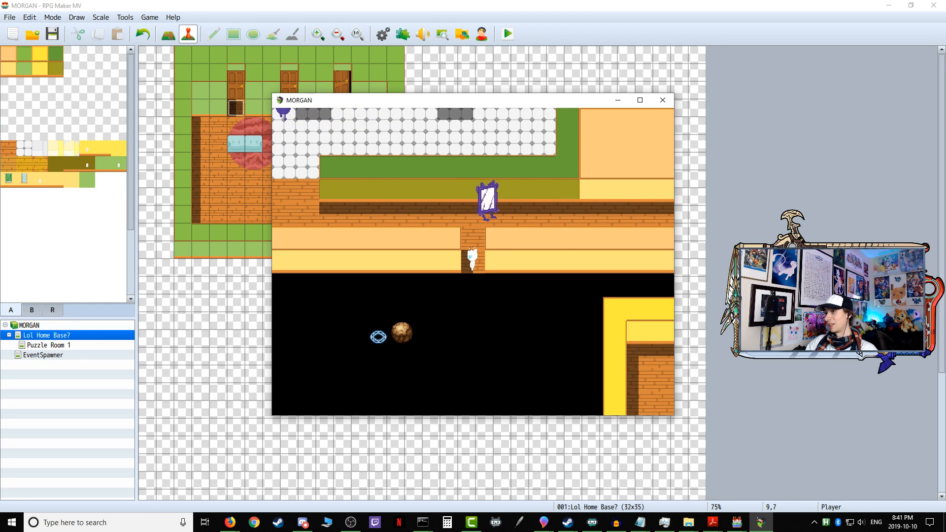
Step: Walk the character south out of the Puzzle Room 1 doorway into the black area, move around there, and return up through the doorway
{"action": "key", "text": "Down"}
{"action": "key", "text": "Down"}
{"action": "key", "text": "Down"}
{"action": "key", "text": "Down"}
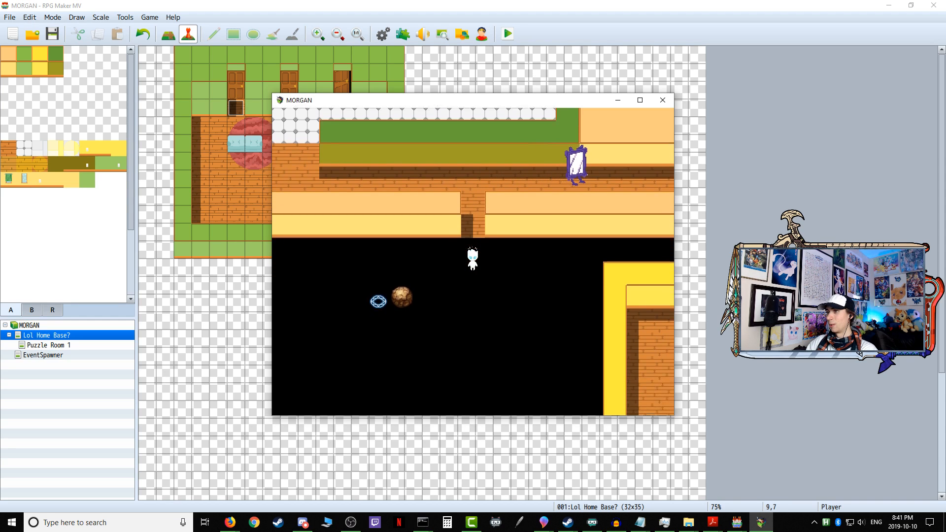
{"action": "key", "text": "Left"}
{"action": "key", "text": "Left"}
{"action": "key", "text": "Left"}
{"action": "key", "text": "Right"}
{"action": "key", "text": "Right"}
{"action": "key", "text": "Right"}
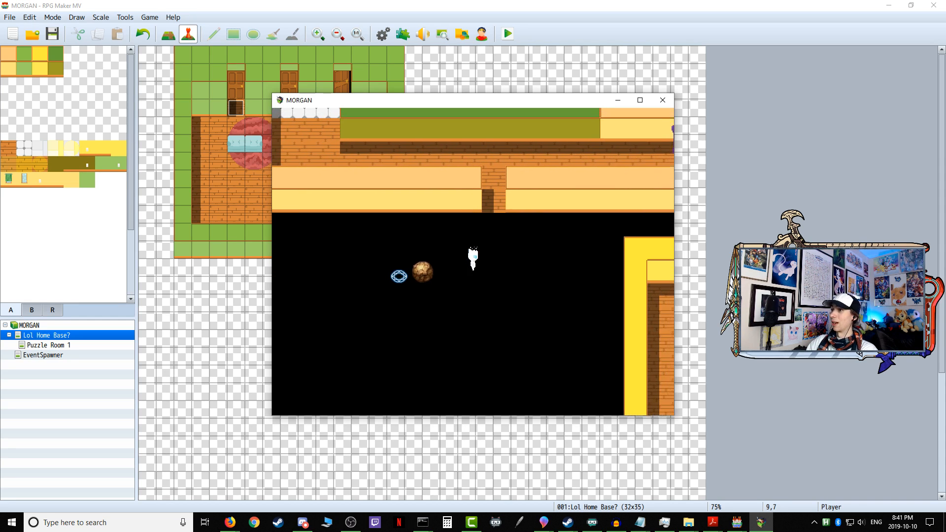
{"action": "key", "text": "Up"}
{"action": "key", "text": "Up"}
{"action": "key", "text": "Up"}
{"action": "key", "text": "Up"}
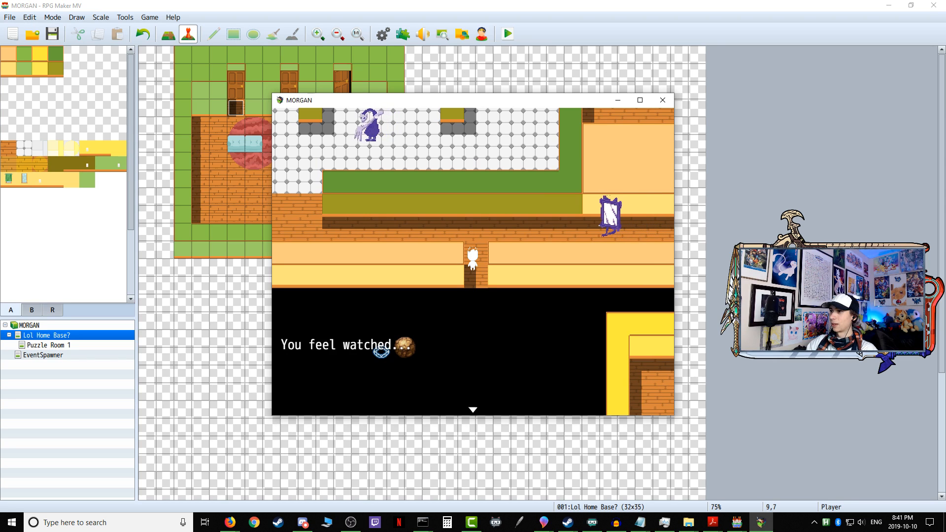
Step: Dismiss the message and walk the character north out of the doorway, then west along the corridor past Sentry Mirrorboy
{"action": "key", "text": "Return"}
{"action": "key", "text": "Up"}
{"action": "key", "text": "Left"}
{"action": "key", "text": "Left"}
{"action": "key", "text": "Left"}
{"action": "key", "text": "Left"}
{"action": "key", "text": "Left"}
{"action": "key", "text": "Left"}
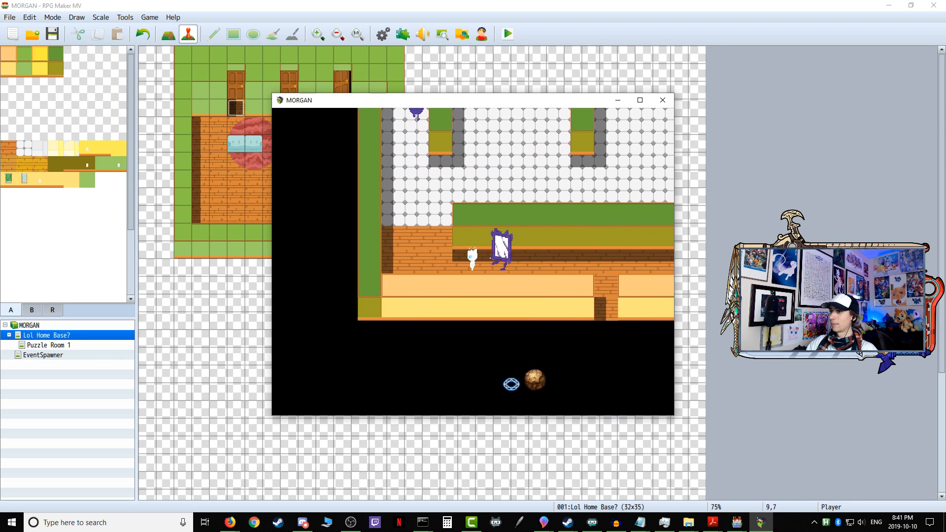
Step: Walk the character from the home base back through the open door and accept progressing to the first puzzle
{"action": "key", "text": "Right"}
{"action": "key", "text": "Right"}
{"action": "key", "text": "Up"}
{"action": "key", "text": "Up"}
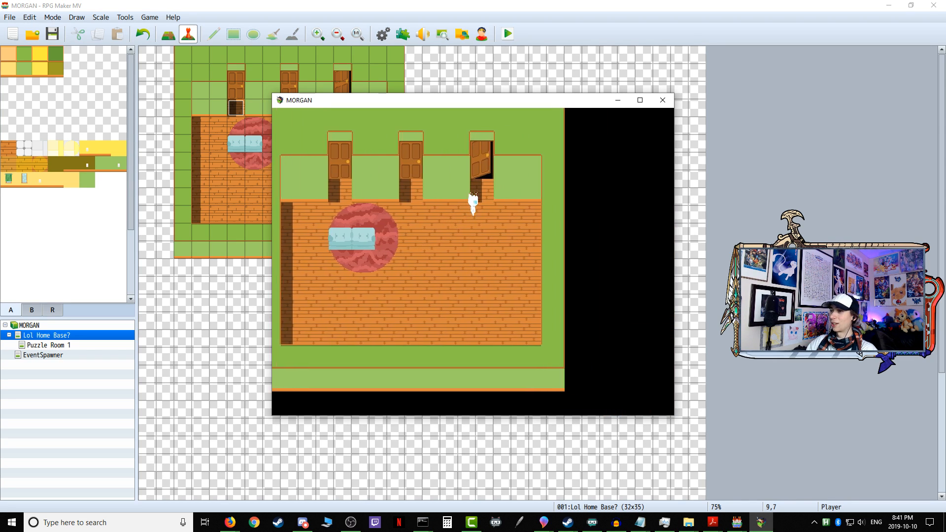
{"action": "key", "text": "Return"}
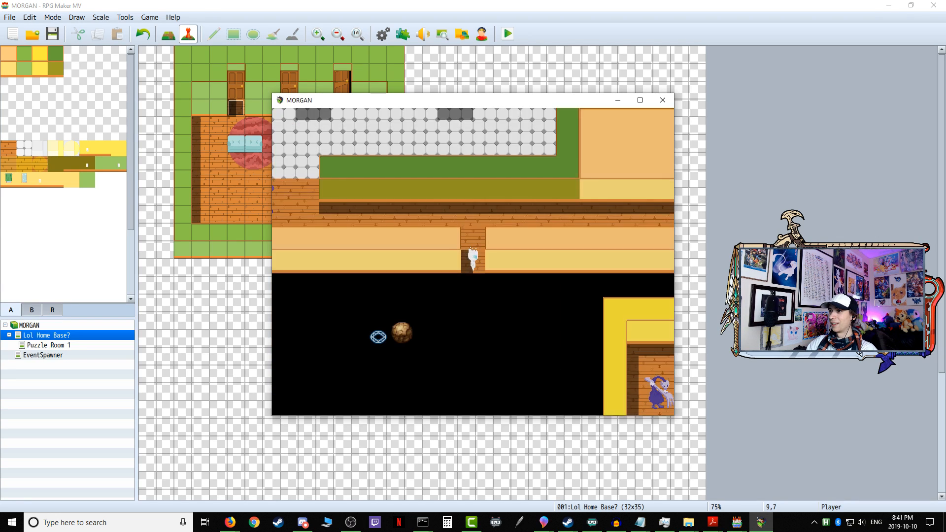
Step: Walk the character up from the Puzzle Room 1 doorway and west along the corridor toward Sentry Mirrorboy
{"action": "key", "text": "Up"}
{"action": "key", "text": "Up"}
{"action": "key", "text": "Left"}
{"action": "key", "text": "Left"}
{"action": "key", "text": "Left"}
{"action": "key", "text": "Left"}
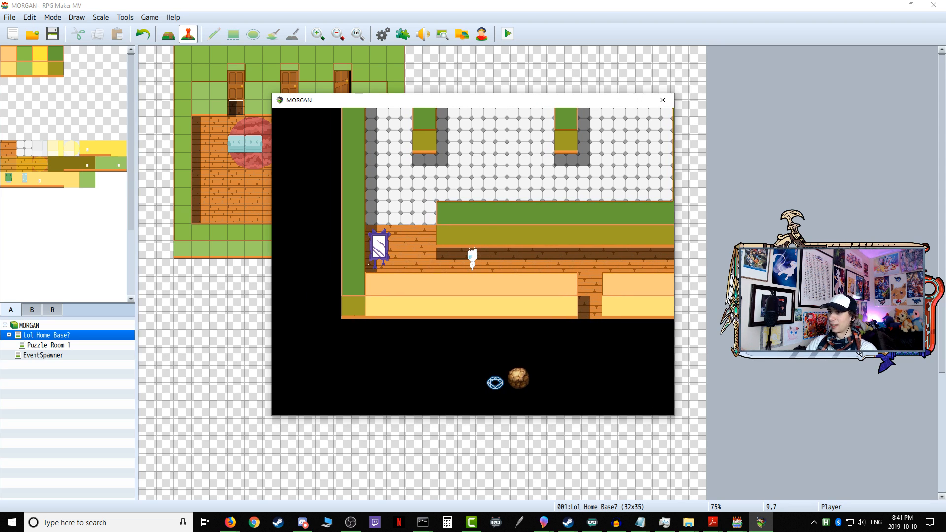
Step: Close the playtest and review the branches and page 4 commands of Sentry Mirrorboy on the Puzzle Room 1 map
{"action": "left_click", "coordinate": [662, 100]}
{"action": "left_click", "coordinate": [56, 346]}
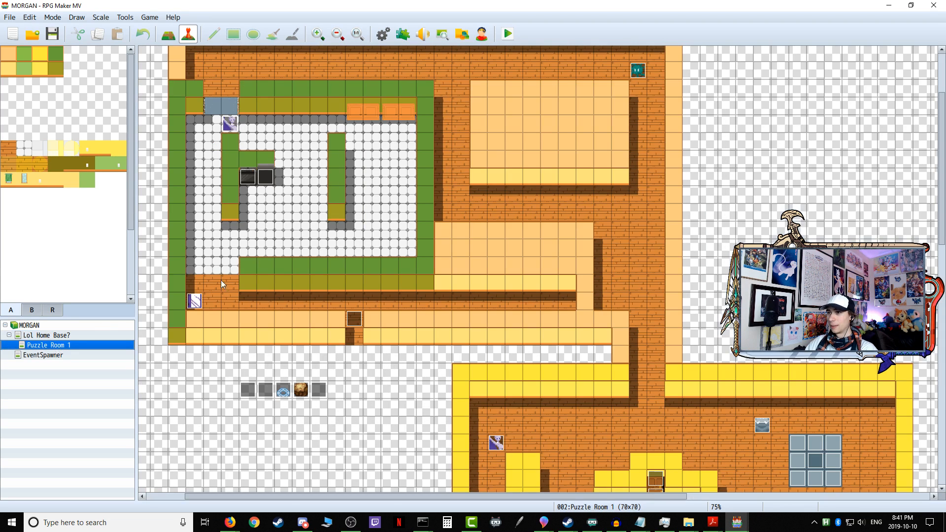
{"action": "double_click", "coordinate": [195, 301]}
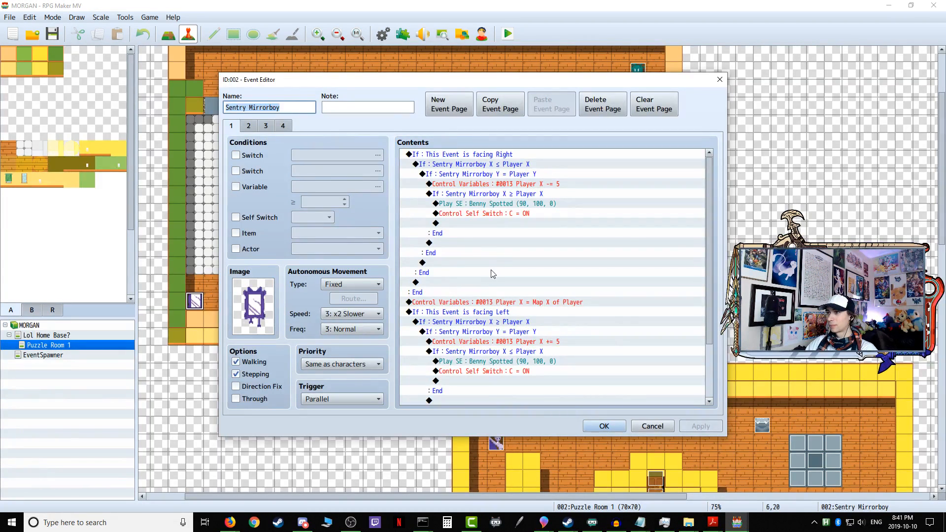
{"action": "scroll", "coordinate": [498, 254], "scroll_direction": "down", "scroll_amount": 1}
{"action": "left_click", "coordinate": [284, 126]}
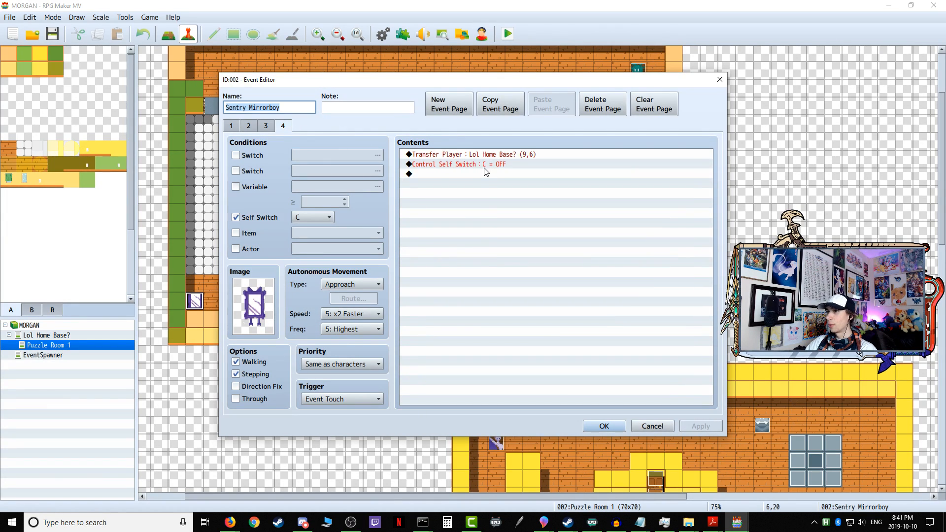
{"action": "left_click", "coordinate": [604, 427]}
Step: Start a new playtest, enter the first puzzle through the open door, and run the character east along the corridor away from Sentry Mirrorboy
{"action": "left_click", "coordinate": [508, 34]}
{"action": "key", "text": "Return"}
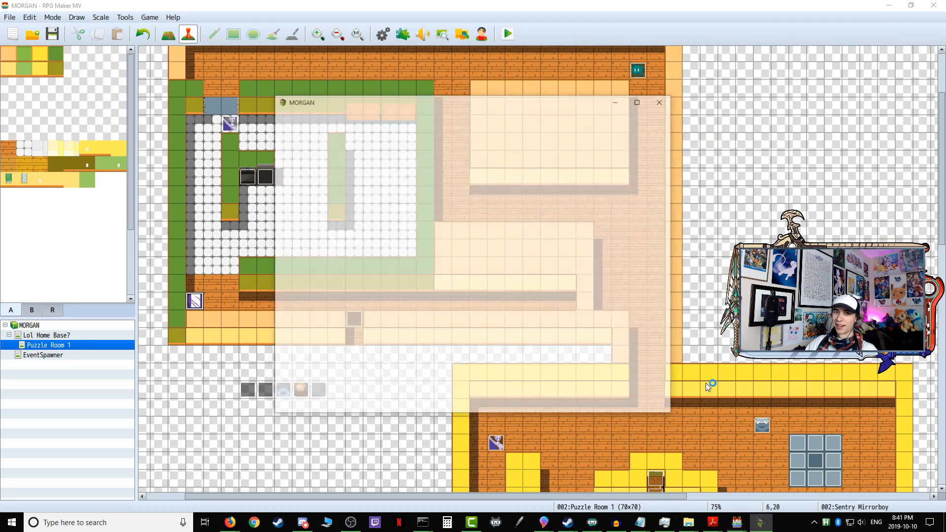
{"action": "key", "text": "Right"}
{"action": "key", "text": "Right"}
{"action": "key", "text": "Up"}
{"action": "key", "text": "Up"}
{"action": "key", "text": "Up"}
{"action": "key", "text": "Up"}
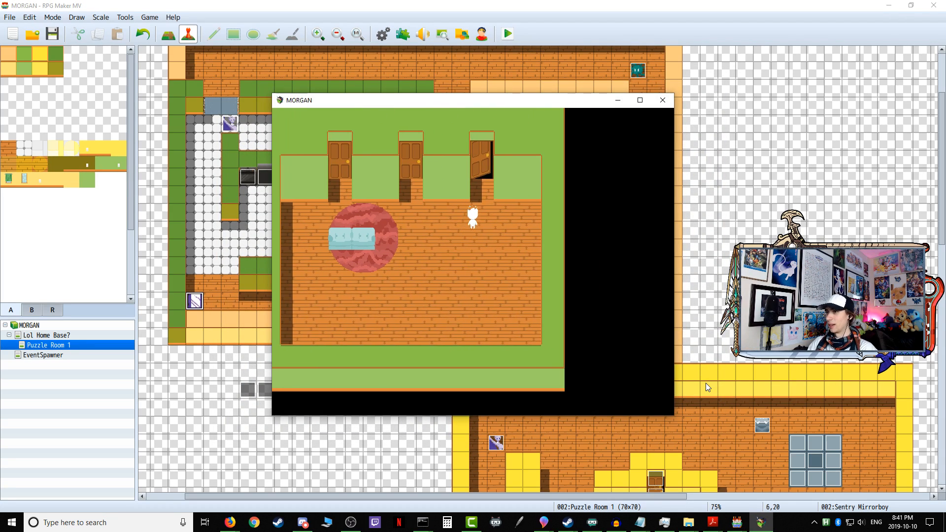
{"action": "key", "text": "Return"}
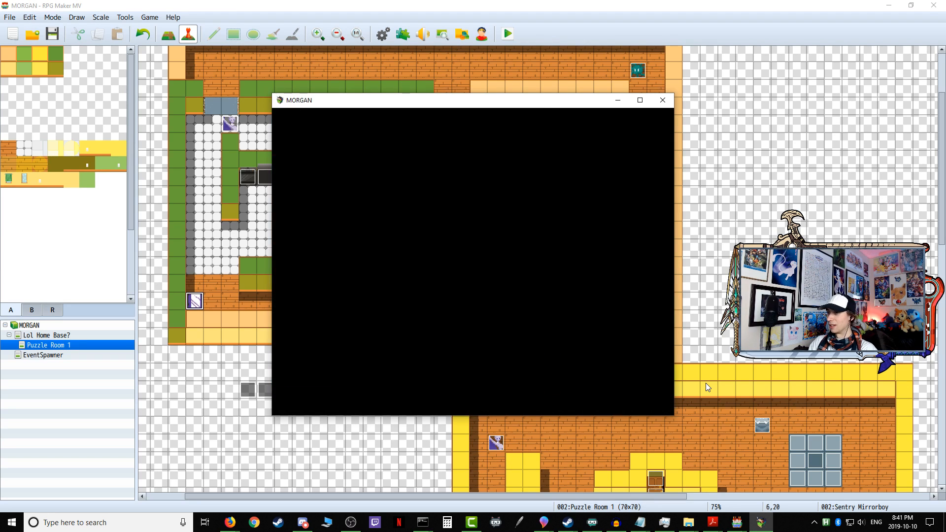
{"action": "key", "text": "Return"}
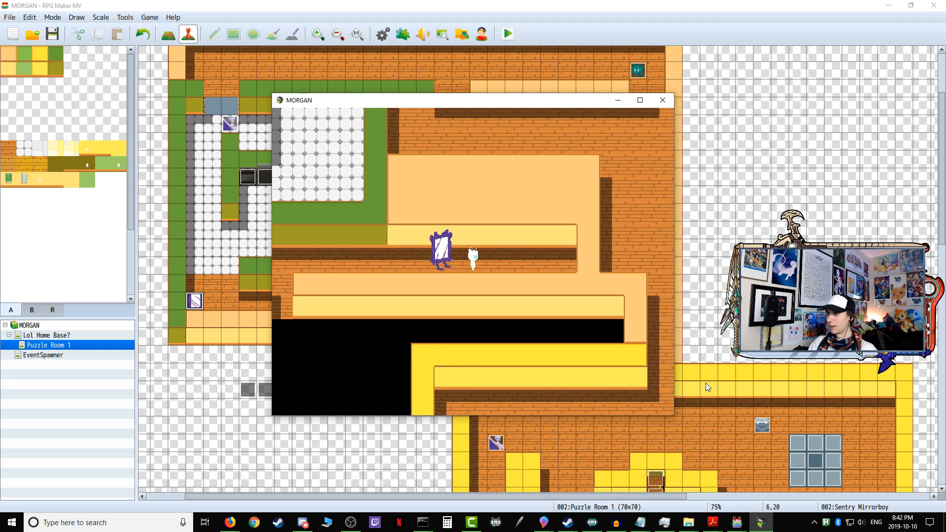
{"action": "key", "text": "Right"}
Step: Return the character to the open home base door and answer the prompt to re-enter the first puzzle
{"action": "key", "text": "Up"}
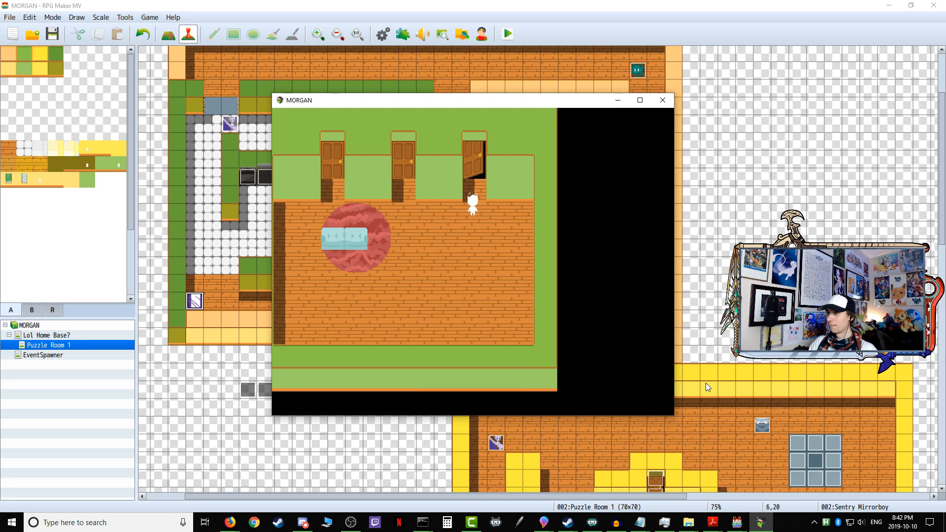
{"action": "key", "text": "Down"}
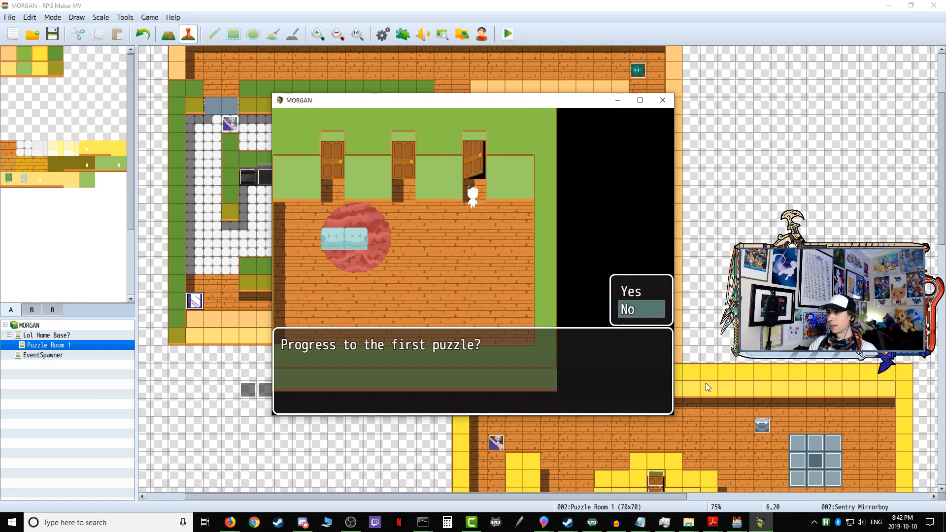
{"action": "key", "text": "Return"}
{"action": "key", "text": "Up"}
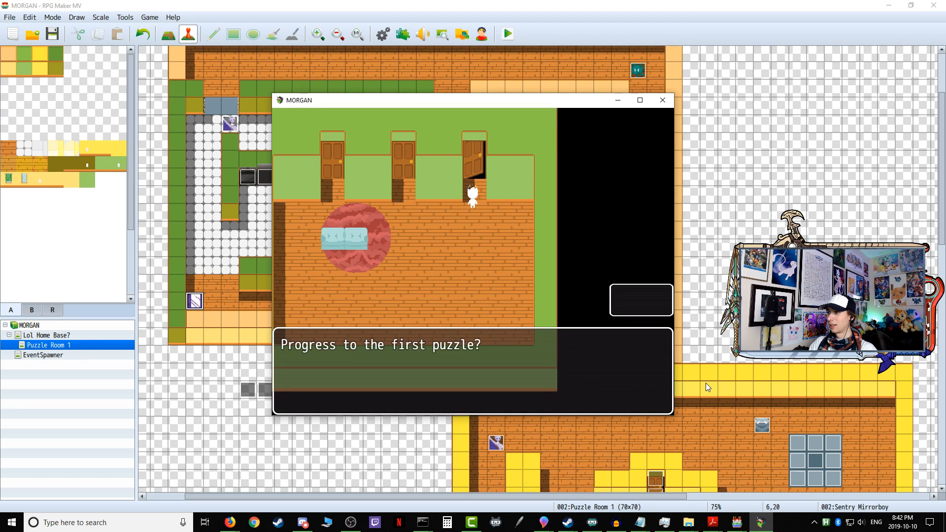
{"action": "key", "text": "Return"}
Step: Walk the character west along the corridor, north into the tiled room, and past the stove near the purple enemy
{"action": "key", "text": "Up"}
{"action": "key", "text": "Left"}
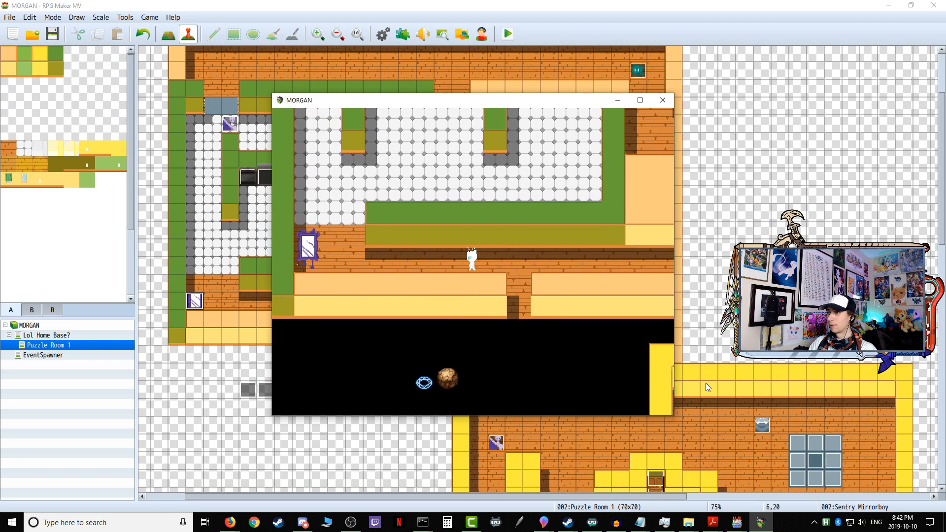
{"action": "key", "text": "Up"}
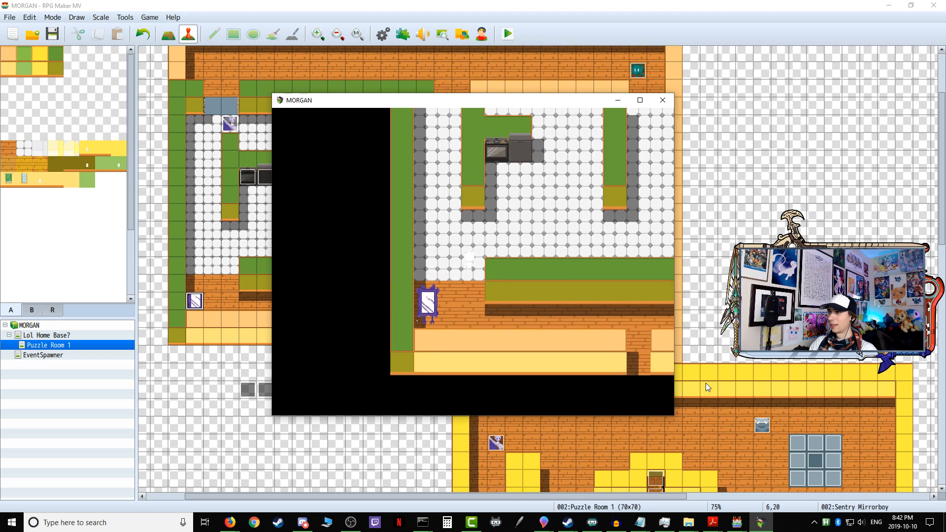
{"action": "key", "text": "Up"}
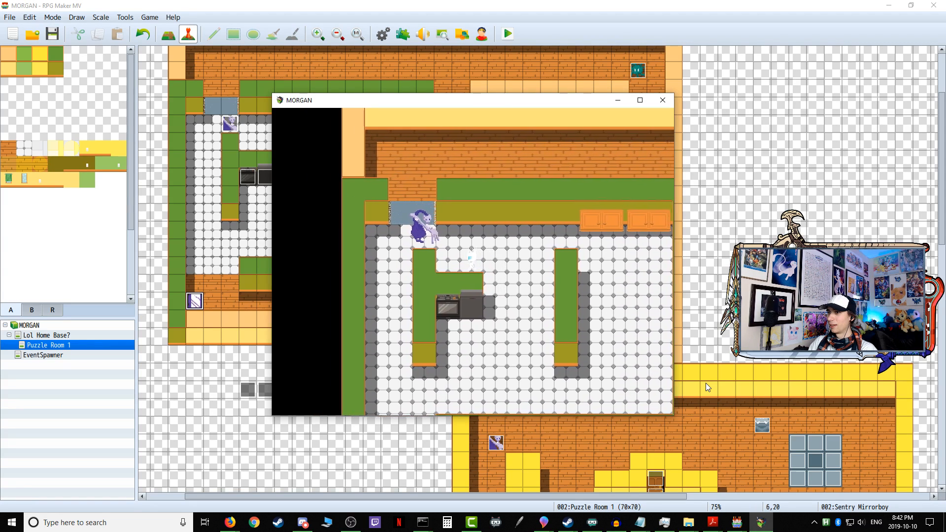
{"action": "key", "text": "Up"}
{"action": "key", "text": "Right"}
Step: Send the character through the home base door into Puzzle Room 1 again, and close the playtest
{"action": "key", "text": "Up"}
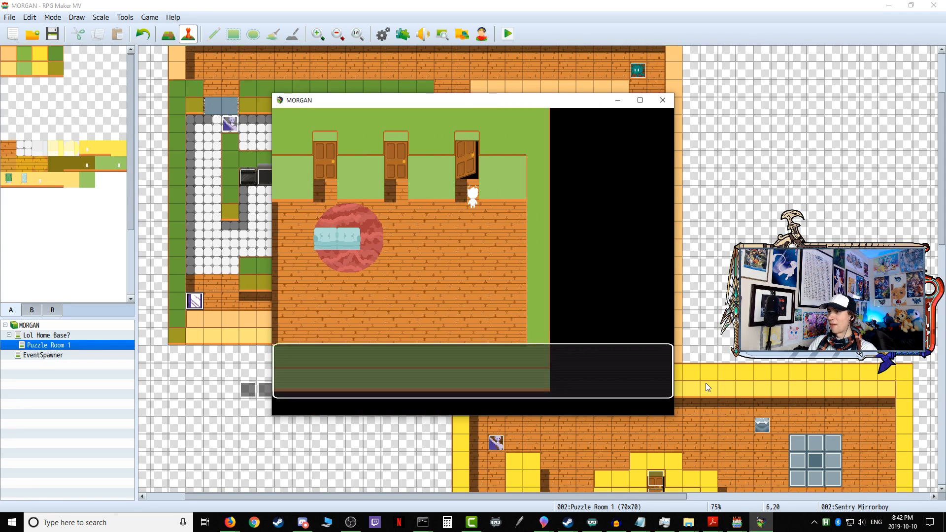
{"action": "key", "text": "Return"}
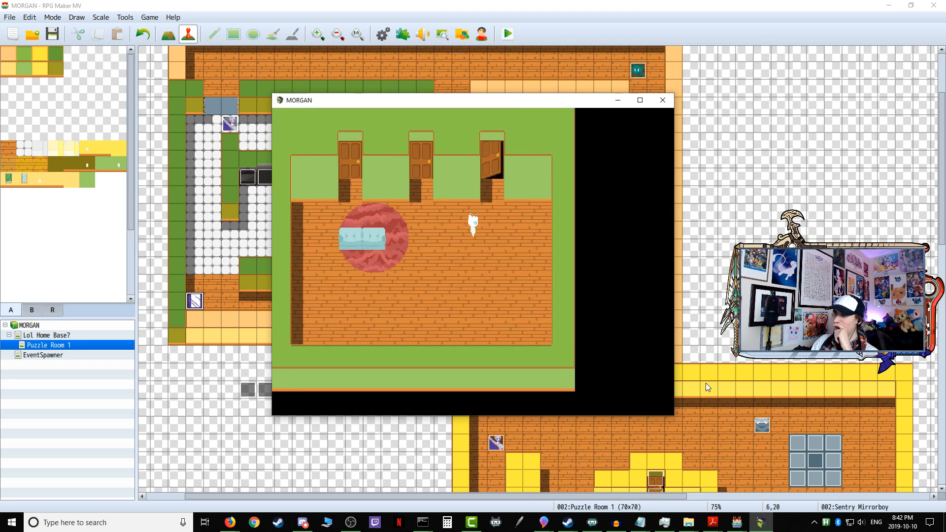
{"action": "key", "text": "Return"}
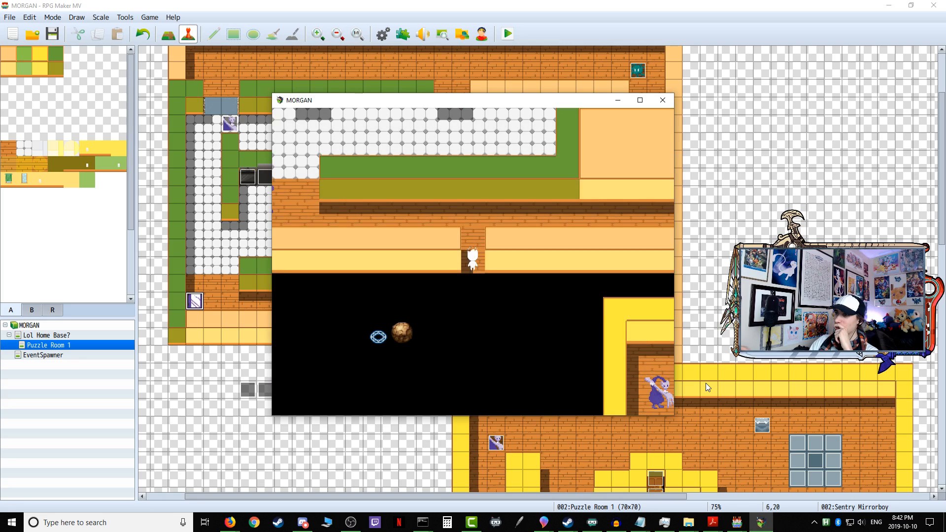
{"action": "left_click", "coordinate": [663, 101]}
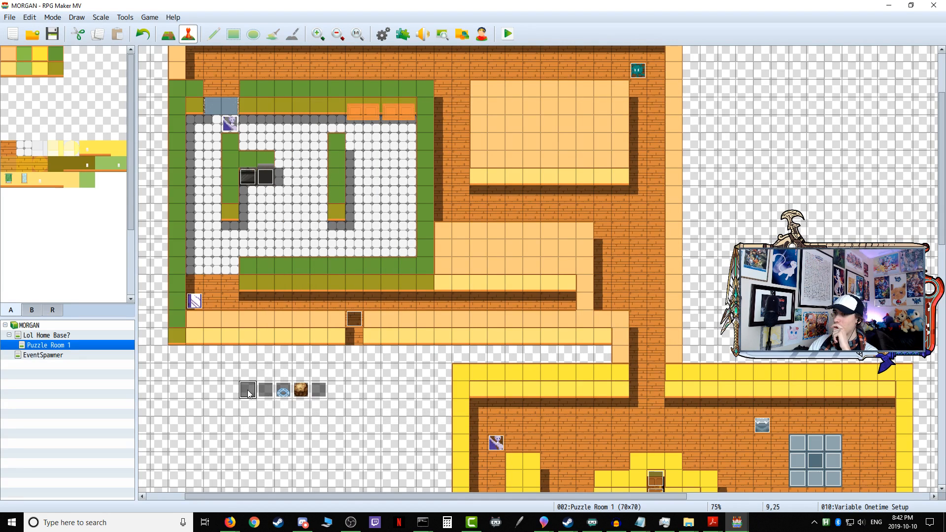
Step: Copy the repeating Set Movement Route command for Sentry Mirrorboy from the Variable Onetime Setup event and confirm the event
{"action": "double_click", "coordinate": [248, 390]}
{"action": "scroll", "coordinate": [527, 336], "scroll_direction": "down", "scroll_amount": 6}
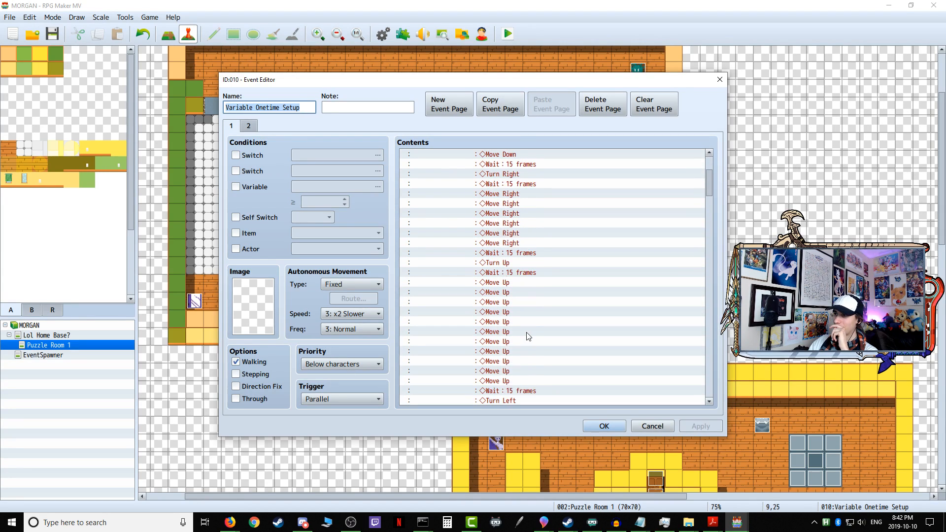
{"action": "scroll", "coordinate": [527, 337], "scroll_direction": "up", "scroll_amount": 4}
{"action": "scroll", "coordinate": [526, 336], "scroll_direction": "up", "scroll_amount": 2}
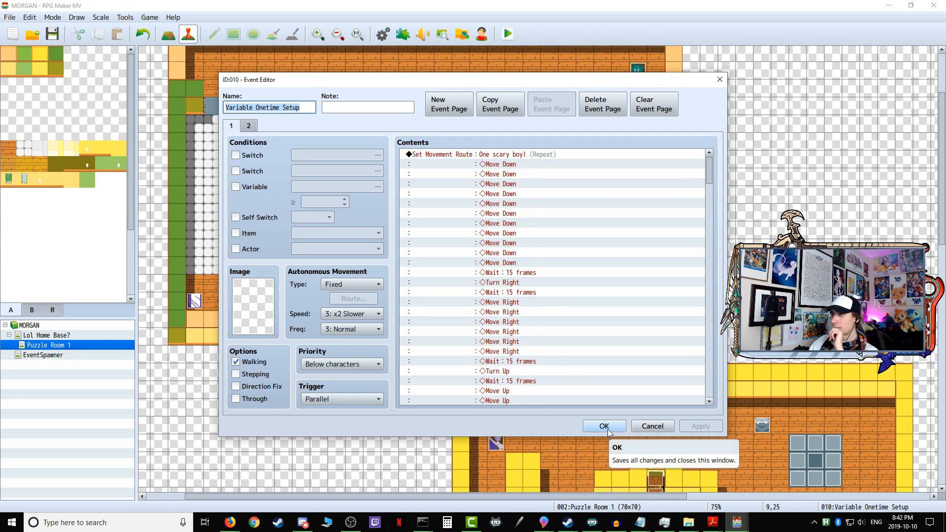
{"action": "left_click", "coordinate": [485, 156]}
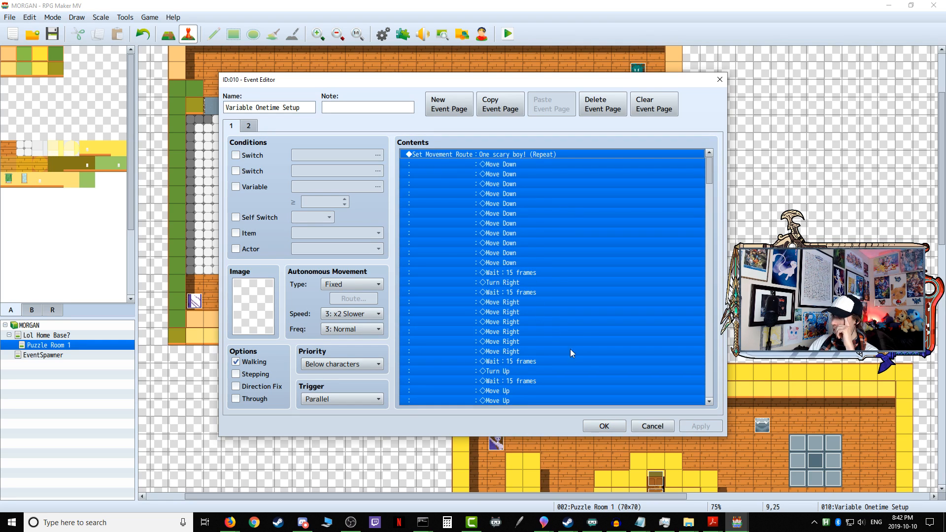
{"action": "scroll", "coordinate": [572, 340], "scroll_direction": "down", "scroll_amount": 4}
{"action": "left_click_drag", "start_coordinate": [711, 185], "coordinate": [692, 348]}
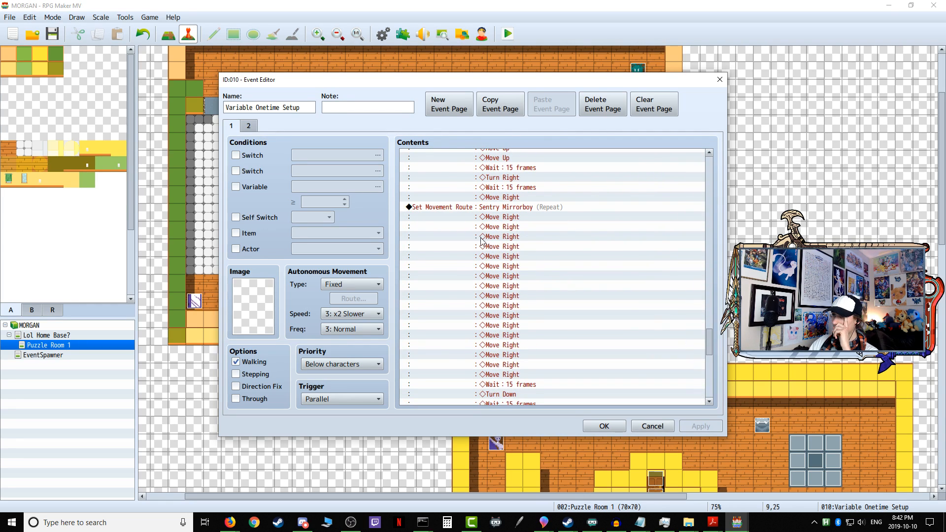
{"action": "left_click", "coordinate": [477, 208]}
{"action": "right_click", "coordinate": [477, 208]}
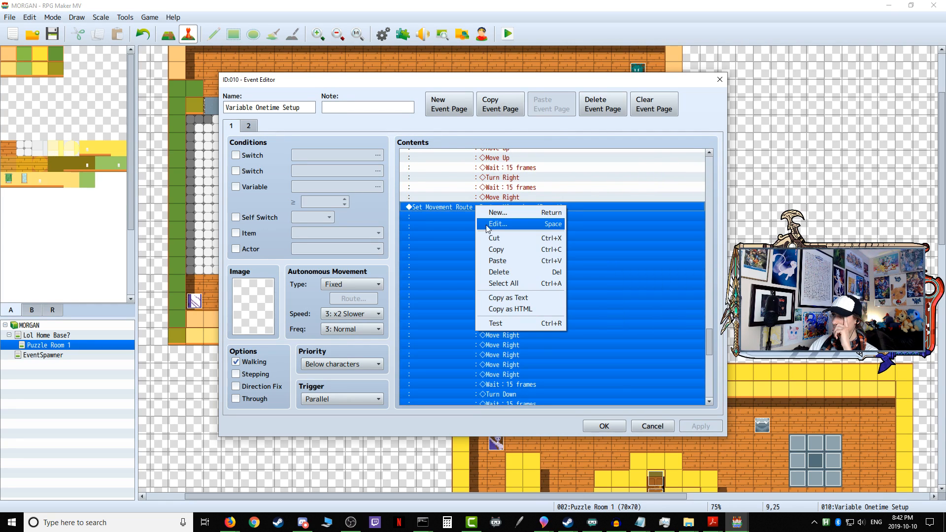
{"action": "left_click", "coordinate": [508, 250]}
{"action": "left_click", "coordinate": [605, 427]}
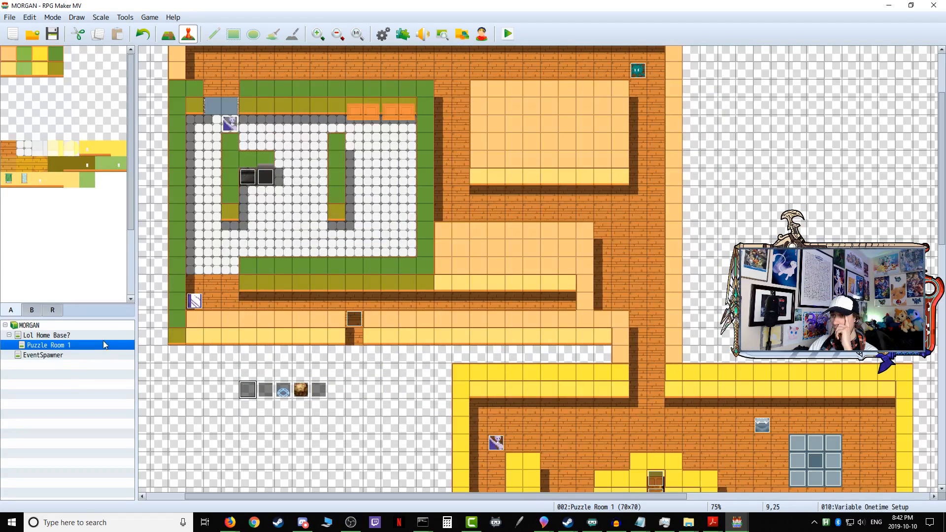
Step: Paste the copied movement route at the start of Sentry Mirrorboy's page 1 contents and confirm the event
{"action": "double_click", "coordinate": [195, 301]}
{"action": "right_click", "coordinate": [474, 155]}
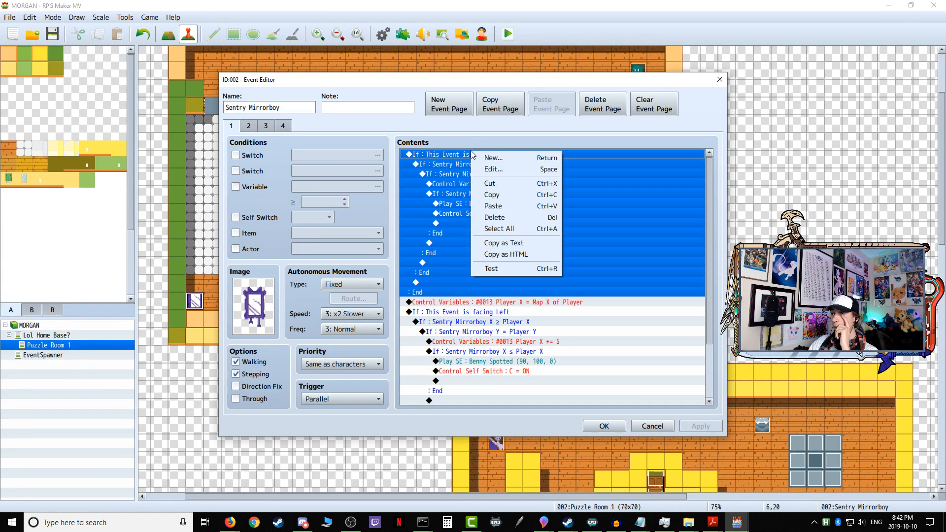
{"action": "left_click", "coordinate": [508, 206]}
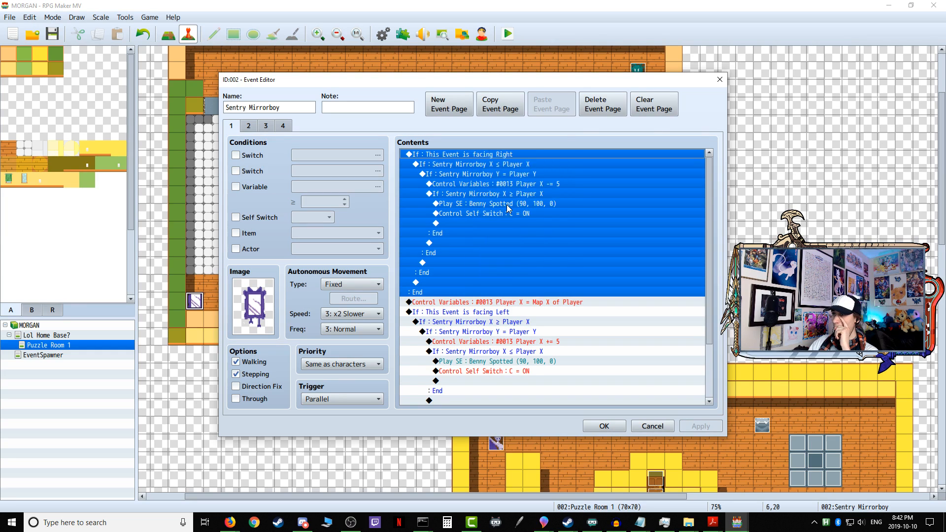
{"action": "left_click", "coordinate": [604, 427]}
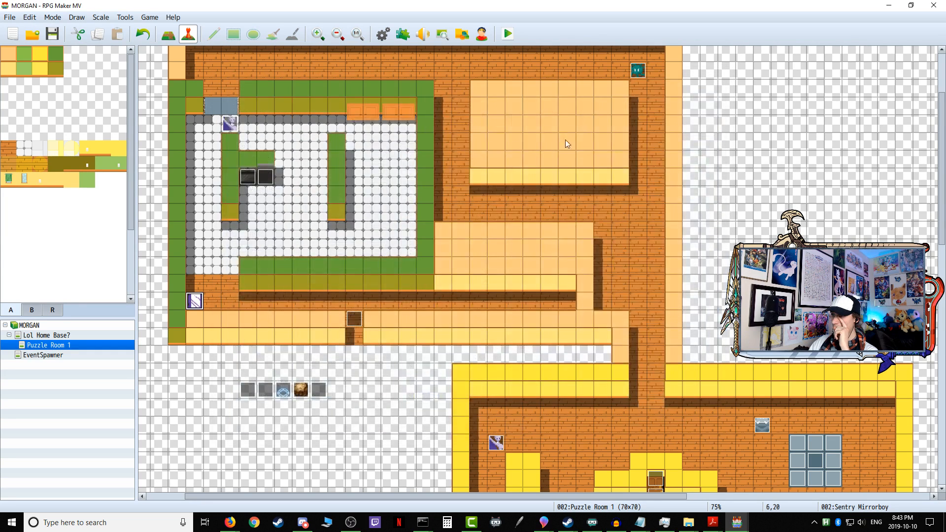
Step: Start a new playtest and walk the character from the Puzzle Room 1 doorway up into the corridor
{"action": "left_click", "coordinate": [507, 34]}
{"action": "left_click", "coordinate": [432, 275]}
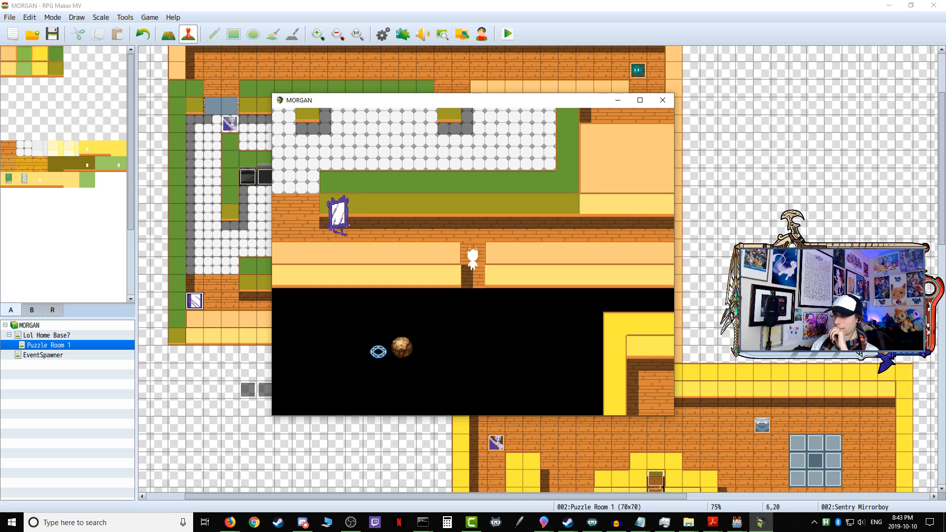
{"action": "key", "text": "Up"}
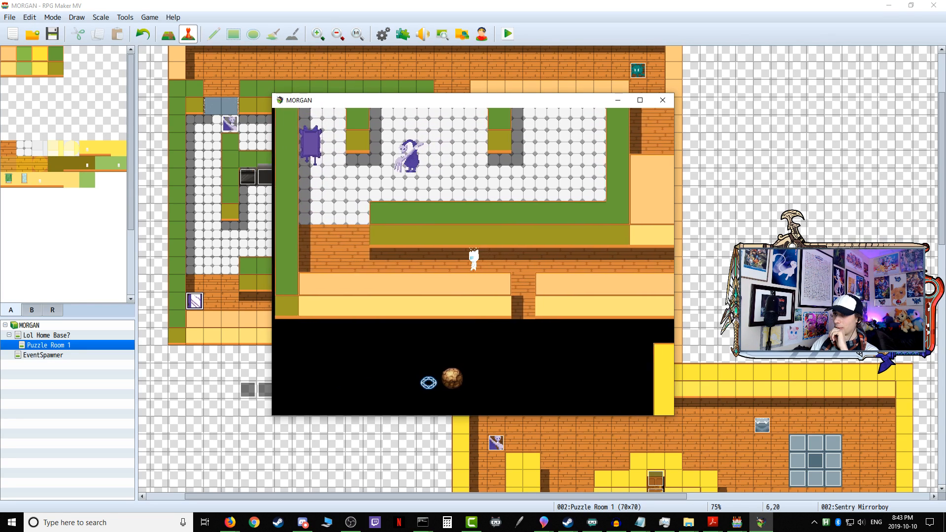
Step: Walk the character west and north into the tiled room, and move around the stove area to test the enemies' chase
{"action": "key", "text": "Left"}
{"action": "key", "text": "Up"}
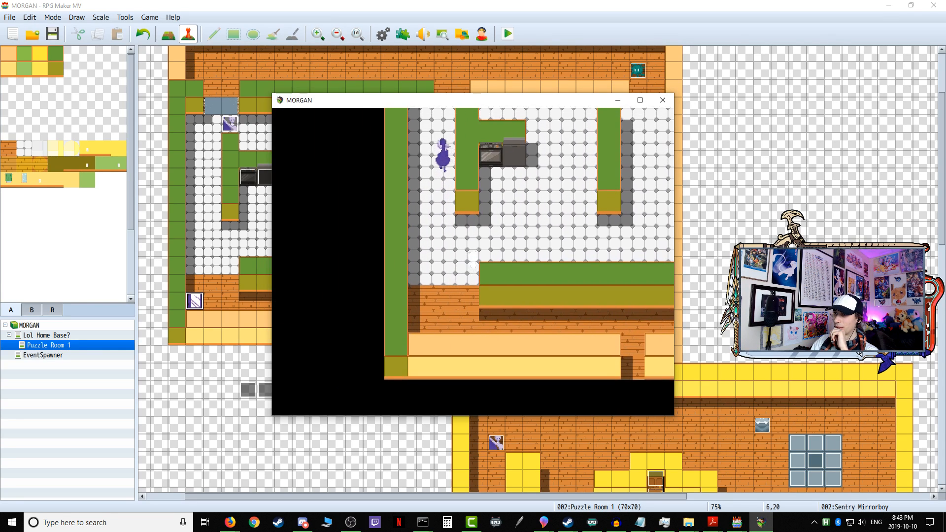
{"action": "key", "text": "Up"}
{"action": "key", "text": "Right"}
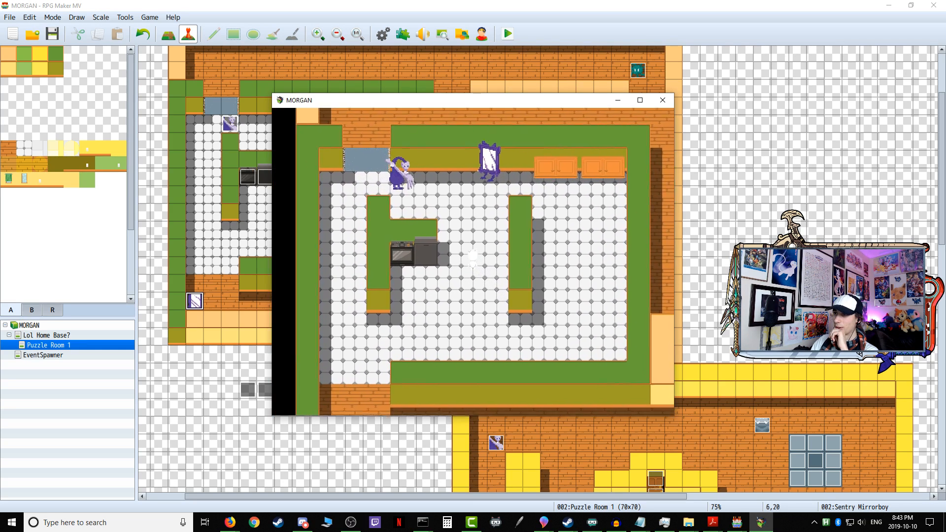
{"action": "key", "text": "Left"}
{"action": "key", "text": "Down"}
{"action": "key", "text": "Right"}
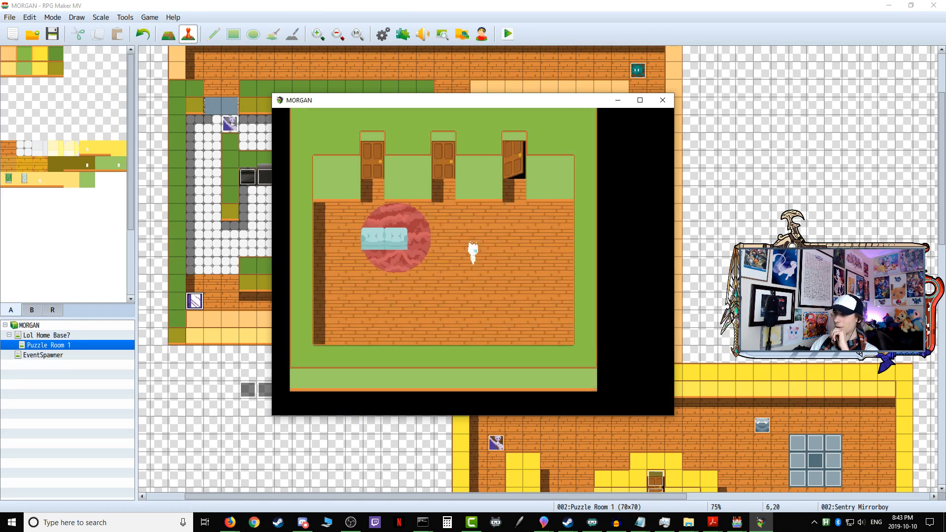
Step: Walk the character through the open third door in the home base and answer Yes to progress to the first puzzle
{"action": "key", "text": "Up"}
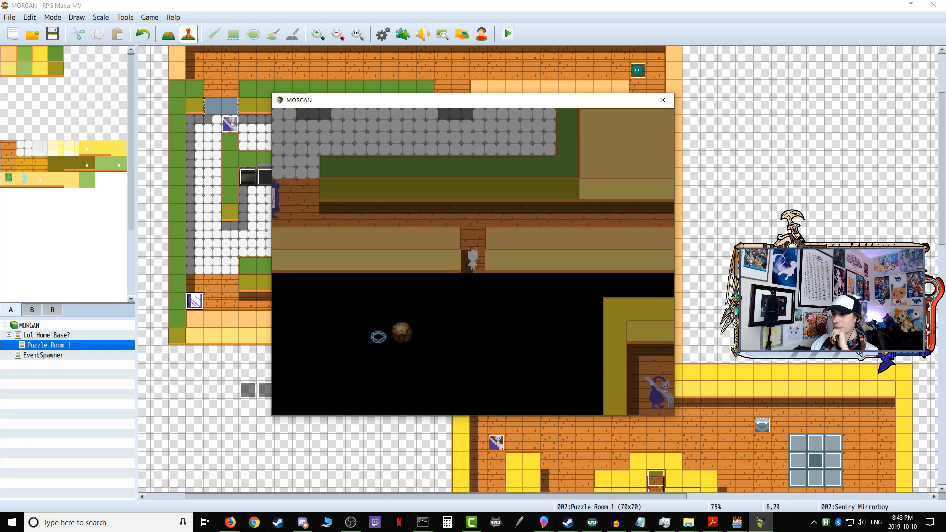
{"action": "key", "text": "Up"}
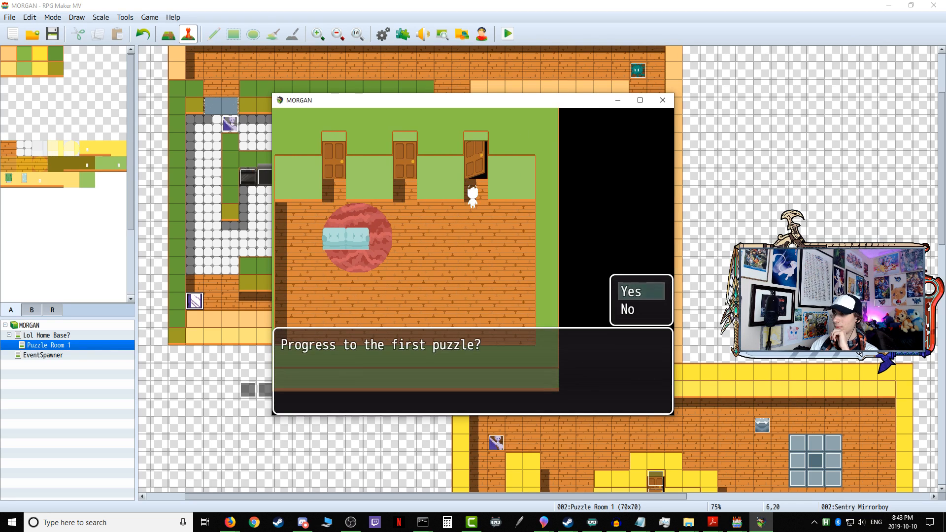
{"action": "key", "text": "Return"}
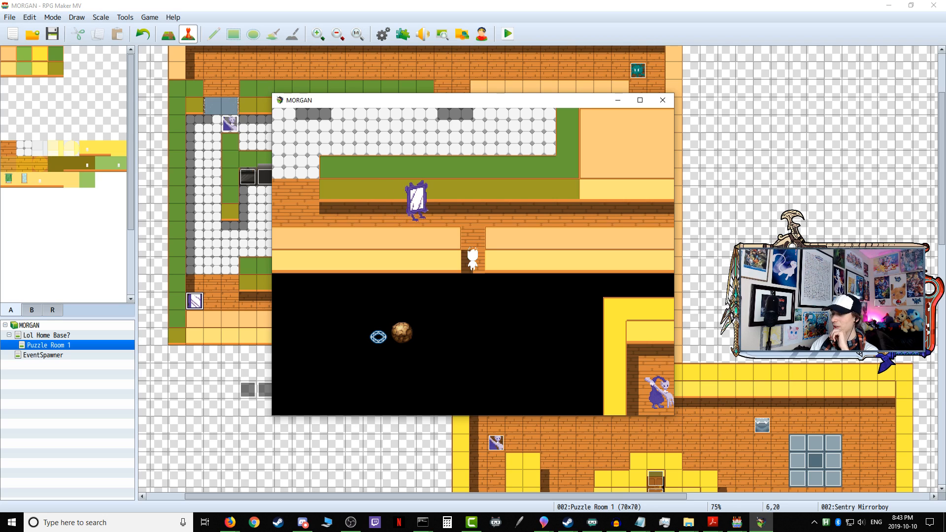
Step: Walk the character up into the corridor and east behind Sentry Mirrorboy to test its patrol, and close the playtest
{"action": "key", "text": "Up"}
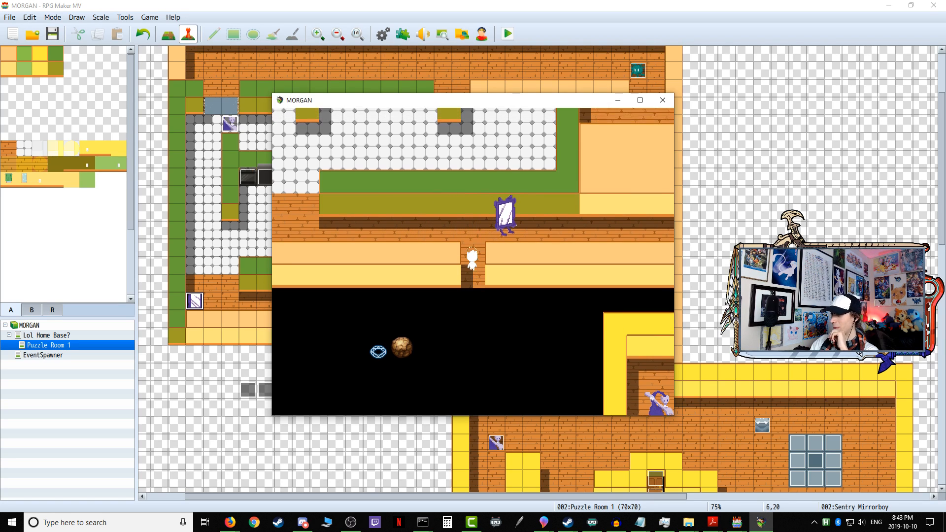
{"action": "key", "text": "Right"}
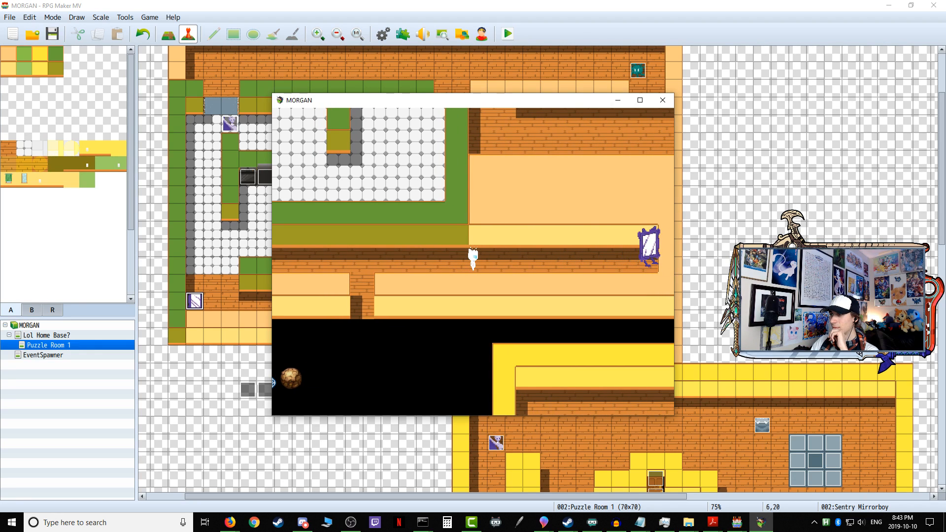
{"action": "left_click", "coordinate": [664, 104]}
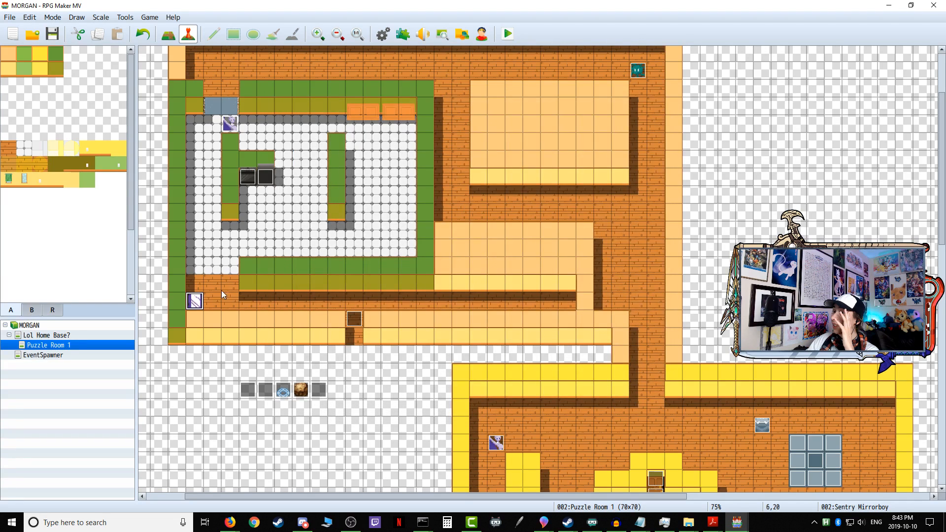
Step: Open the Sentry Mirrorboy event, count the Move Right commands in page 1's movement route, and move the editor aside to see the map
{"action": "double_click", "coordinate": [195, 302]}
{"action": "scroll", "coordinate": [548, 227], "scroll_direction": "down", "scroll_amount": 8}
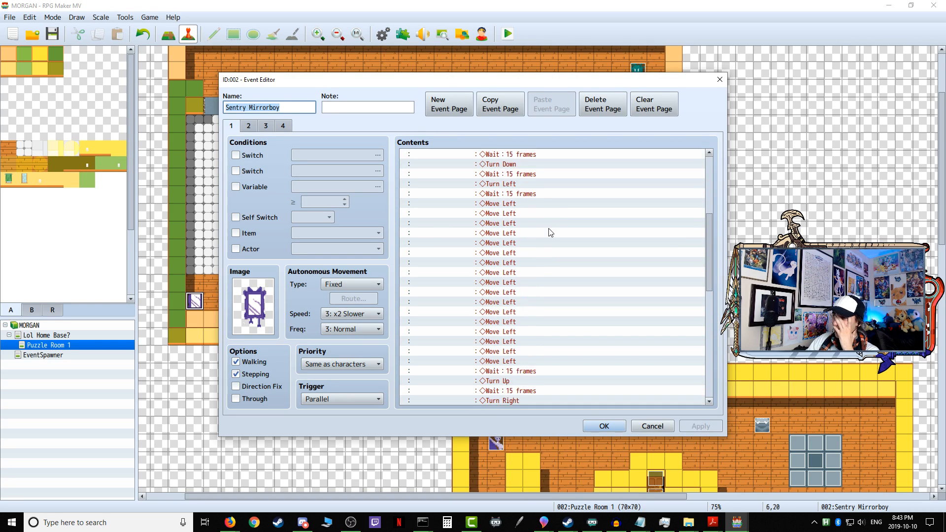
{"action": "scroll", "coordinate": [546, 307], "scroll_direction": "up", "scroll_amount": 8}
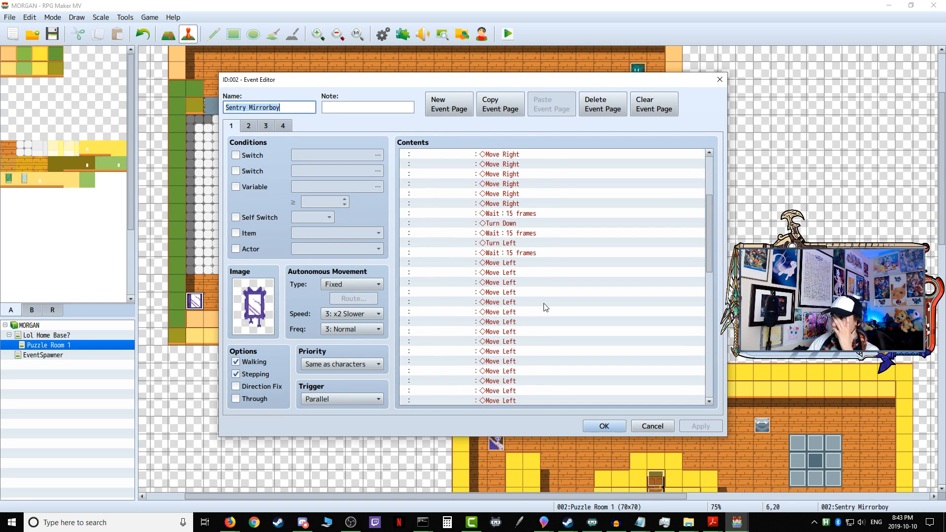
{"action": "left_click_drag", "start_coordinate": [510, 79], "coordinate": [637, 61]}
{"action": "left_click", "coordinate": [639, 144]}
{"action": "left_click", "coordinate": [635, 154]}
{"action": "left_click", "coordinate": [630, 165]}
{"action": "left_click", "coordinate": [629, 173]}
{"action": "left_click", "coordinate": [631, 184]}
{"action": "left_click", "coordinate": [636, 195]}
{"action": "left_click", "coordinate": [637, 204]}
{"action": "left_click", "coordinate": [637, 215]}
{"action": "left_click", "coordinate": [637, 224]}
{"action": "left_click", "coordinate": [636, 234]}
{"action": "left_click", "coordinate": [636, 244]}
{"action": "left_click", "coordinate": [636, 254]}
{"action": "left_click", "coordinate": [635, 264]}
{"action": "left_click", "coordinate": [636, 274]}
{"action": "left_click", "coordinate": [635, 284]}
{"action": "left_click", "coordinate": [635, 295]}
{"action": "left_click", "coordinate": [635, 303]}
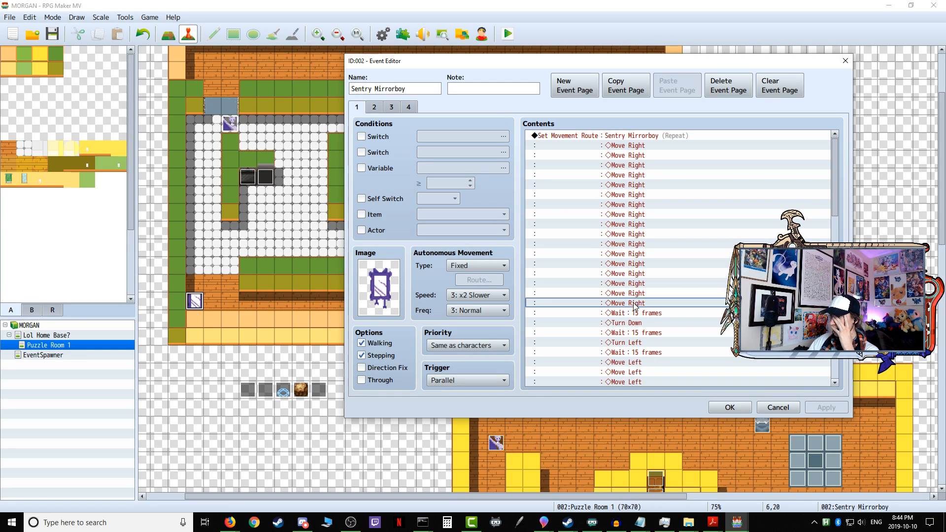
{"action": "left_click_drag", "start_coordinate": [608, 63], "coordinate": [945, 54]}
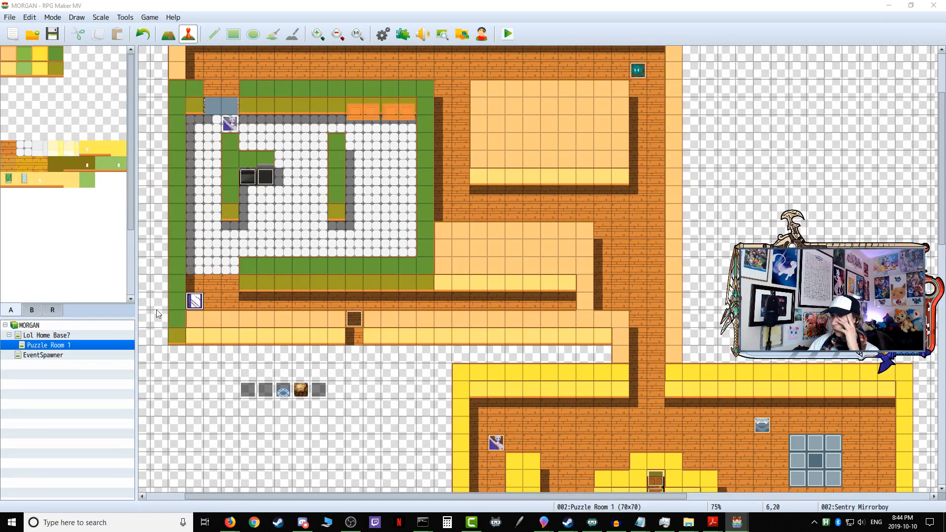
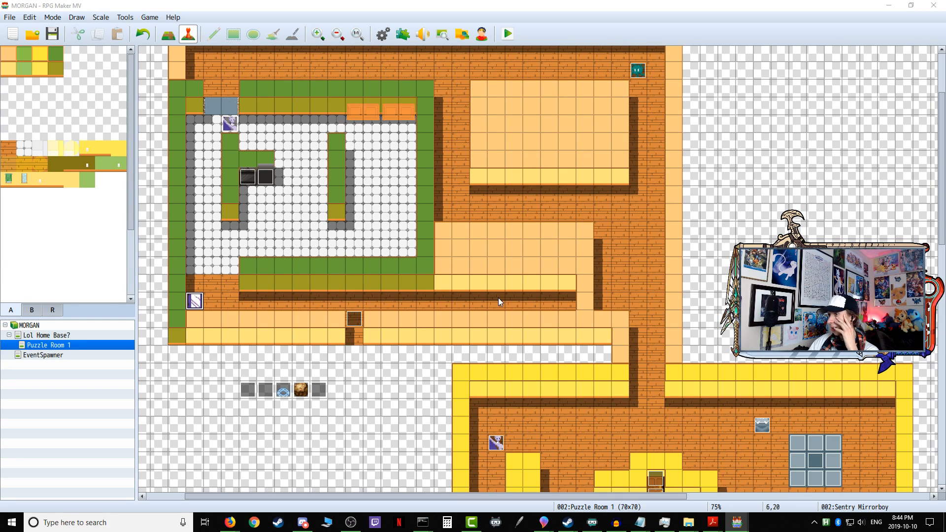
Step: Check the movement route on page 1 of the Sentry Mirrorboy event and close its editor
{"action": "double_click", "coordinate": [195, 301]}
{"action": "left_click_drag", "start_coordinate": [654, 66], "coordinate": [469, 78]}
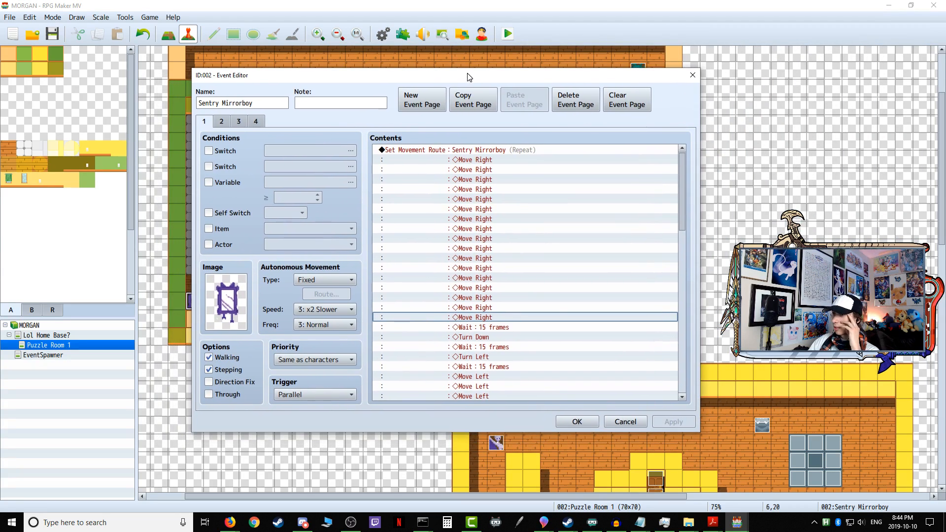
{"action": "left_click", "coordinate": [576, 422]}
Step: Cut the Sentry Mirrorboy Set Movement Route command from page 1 of the Variable Onetime Setup event and accept the change
{"action": "double_click", "coordinate": [251, 387]}
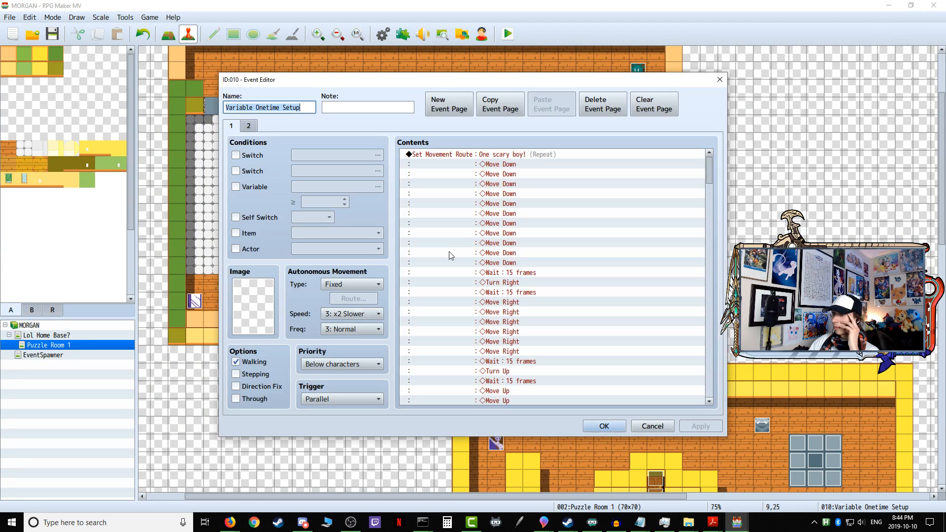
{"action": "left_click_drag", "start_coordinate": [709, 169], "coordinate": [703, 341]}
{"action": "right_click", "coordinate": [464, 230]}
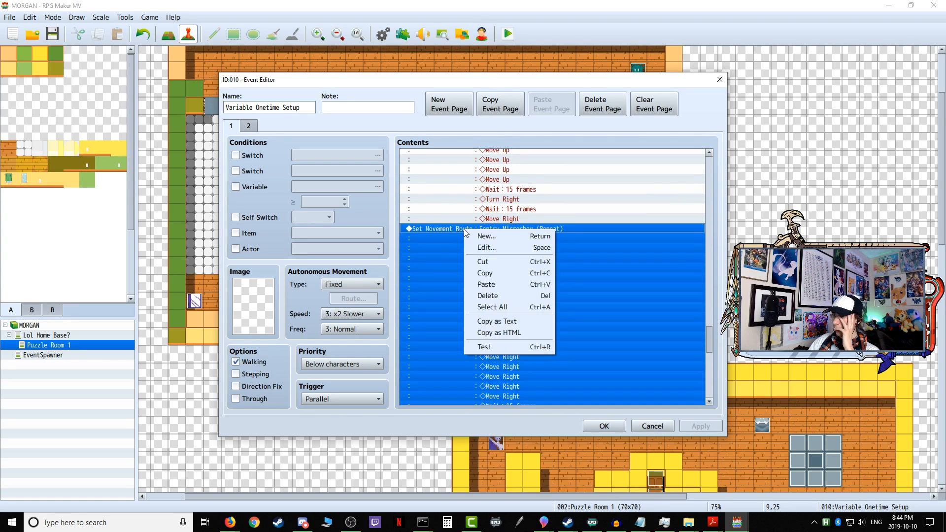
{"action": "left_click", "coordinate": [490, 262]}
{"action": "left_click", "coordinate": [607, 424]}
Step: Start a playtest and walk the character through the open third door, answering Yes to progress to the first puzzle
{"action": "left_click", "coordinate": [507, 34]}
{"action": "left_click", "coordinate": [431, 274]}
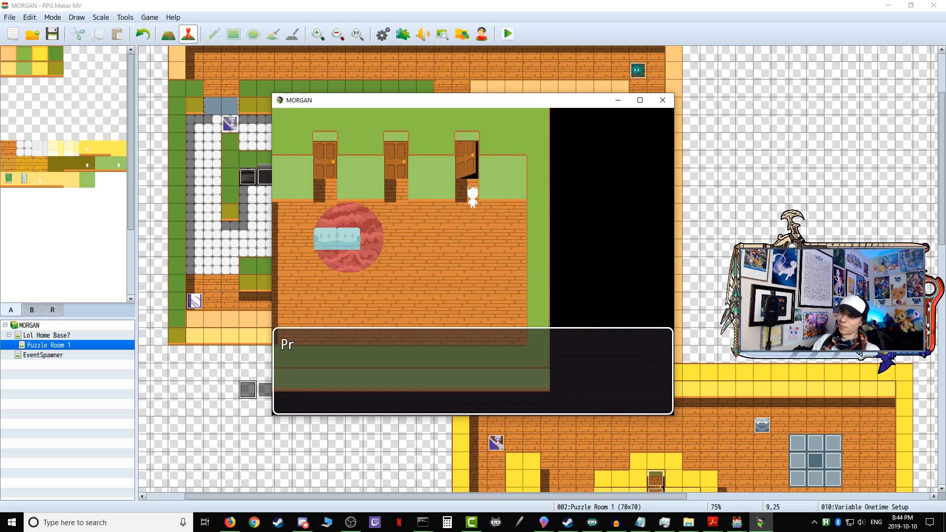
{"action": "key", "text": "Return"}
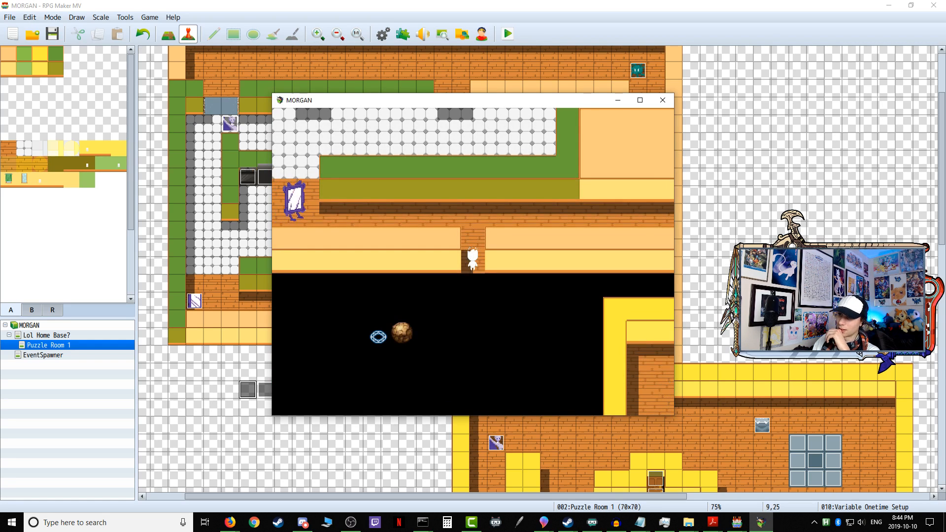
{"action": "key", "text": "Up"}
{"action": "key", "text": "Return"}
Step: Walk the character into the corridor east of Sentry Mirrorboy to test its chase, and enter the first puzzle again
{"action": "key", "text": "Up"}
{"action": "key", "text": "Right"}
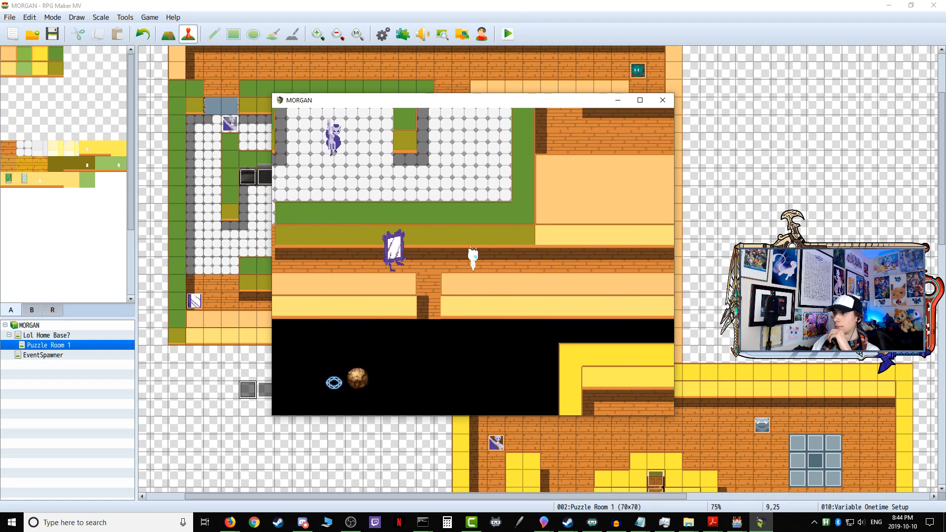
{"action": "key", "text": "Right"}
{"action": "key", "text": "Up"}
{"action": "key", "text": "Return"}
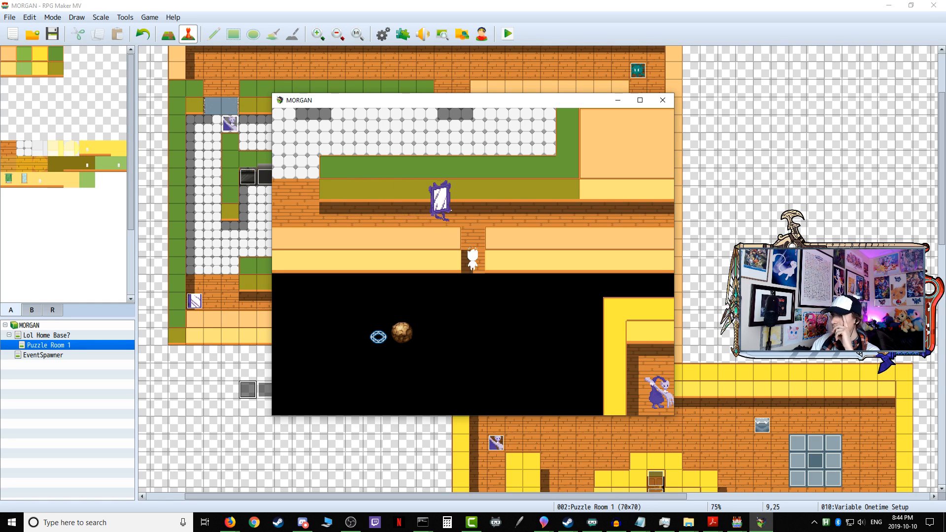
Step: Walk the character up into the corridor and east behind Sentry Mirrorboy to test its patrol, and close the playtest
{"action": "key", "text": "Up"}
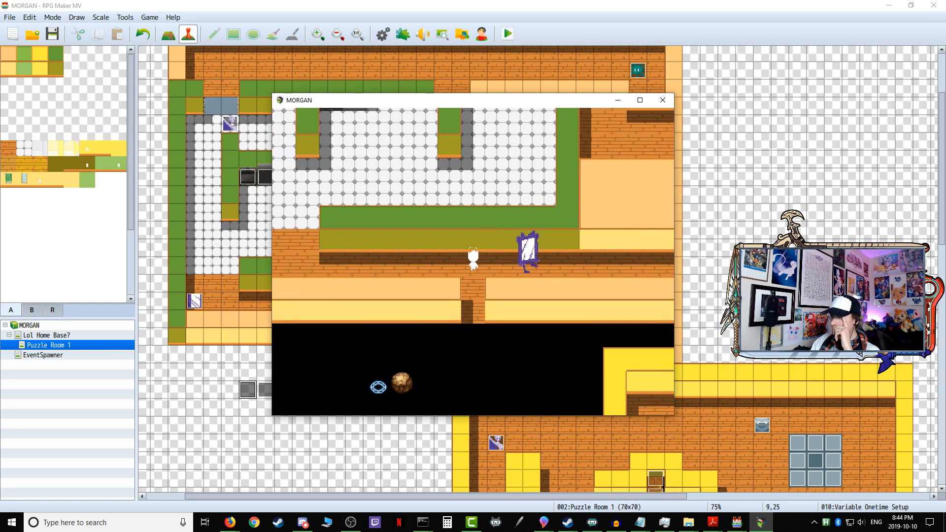
{"action": "key", "text": "Right"}
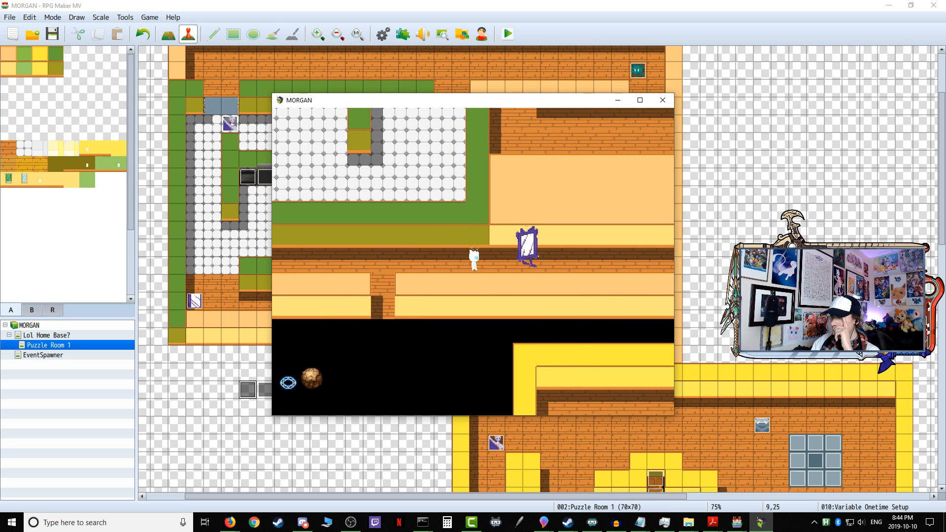
{"action": "key", "text": "Right"}
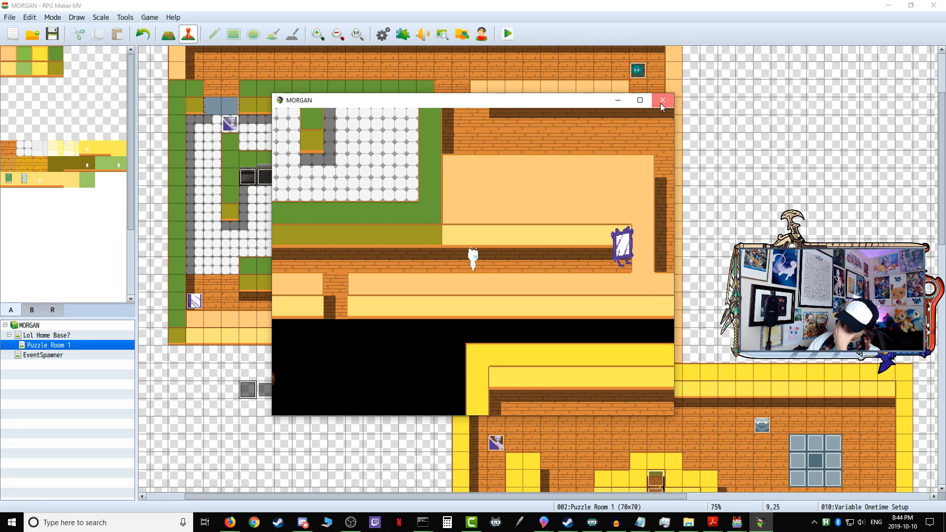
{"action": "left_click", "coordinate": [662, 103]}
Step: Look through the movement routes on page 1 of the Variable Onetime Setup event and close its editor
{"action": "double_click", "coordinate": [249, 392]}
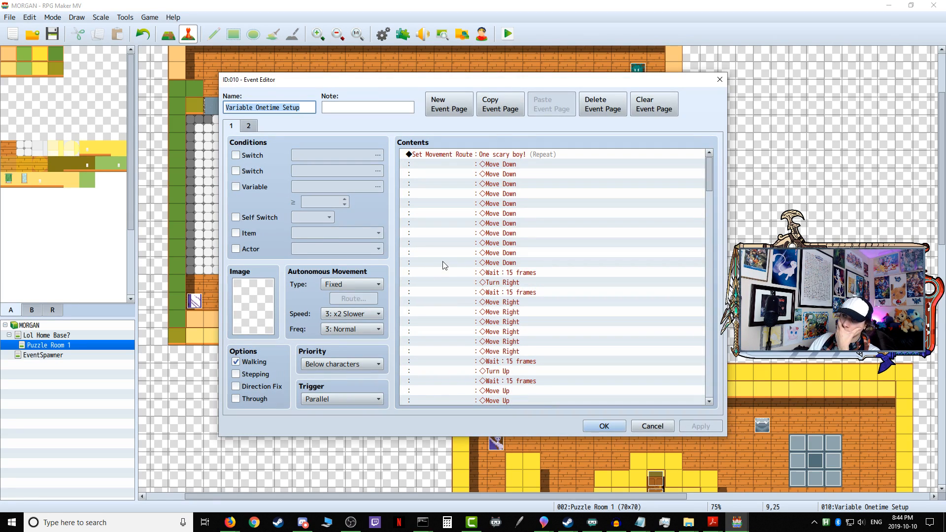
{"action": "scroll", "coordinate": [454, 284], "scroll_direction": "down", "scroll_amount": 10}
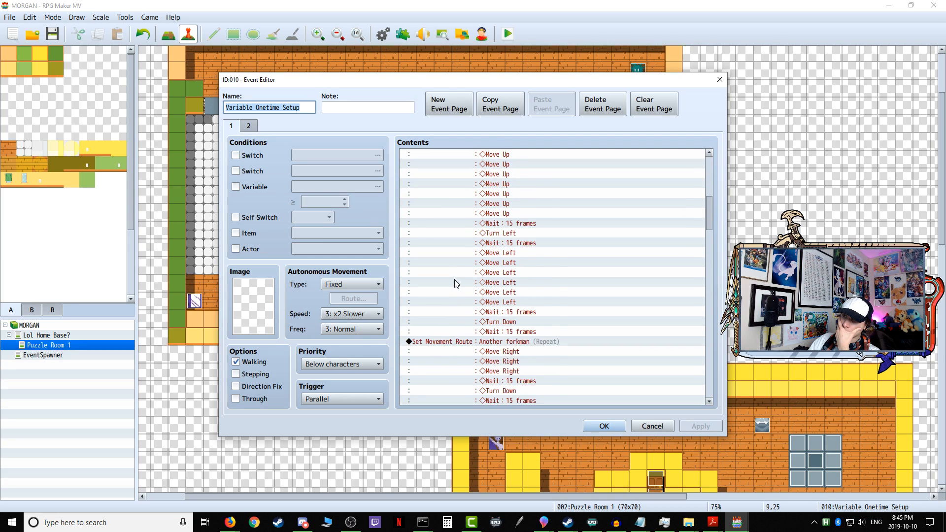
{"action": "scroll", "coordinate": [456, 283], "scroll_direction": "down", "scroll_amount": 6}
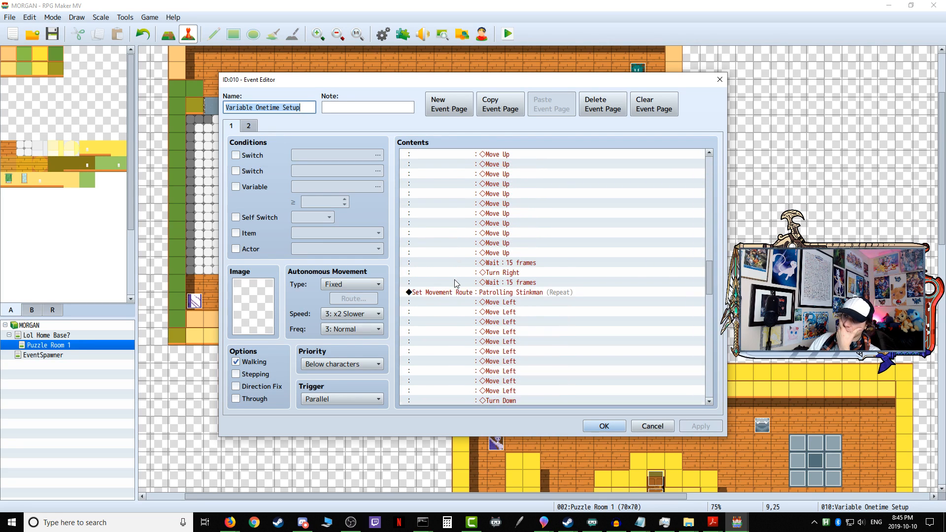
{"action": "scroll", "coordinate": [456, 283], "scroll_direction": "up", "scroll_amount": 10}
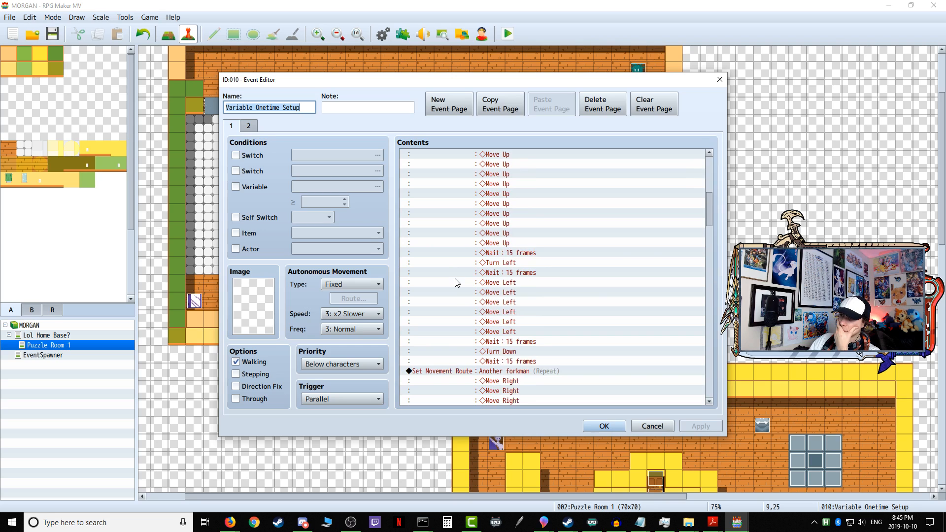
{"action": "scroll", "coordinate": [456, 282], "scroll_direction": "up", "scroll_amount": 5}
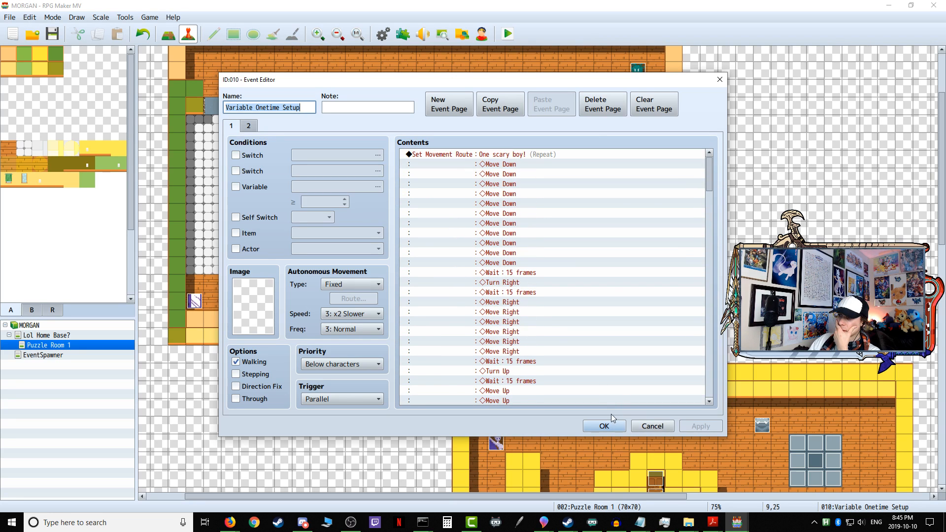
{"action": "left_click", "coordinate": [604, 426]}
Step: Start another playtest, walk through the third door of the home base and answer Yes to enter the first puzzle
{"action": "left_click", "coordinate": [508, 34]}
{"action": "left_click", "coordinate": [448, 276]}
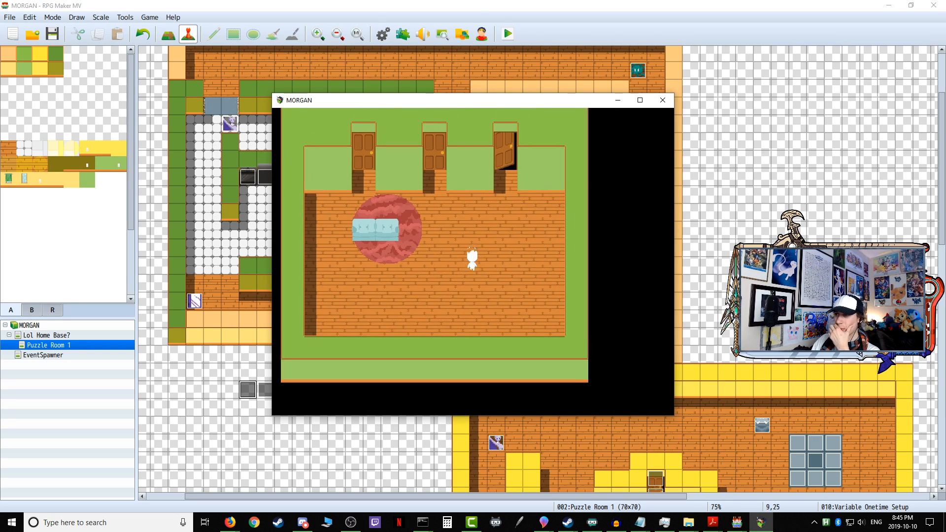
{"action": "key", "text": "Up"}
{"action": "key", "text": "Return"}
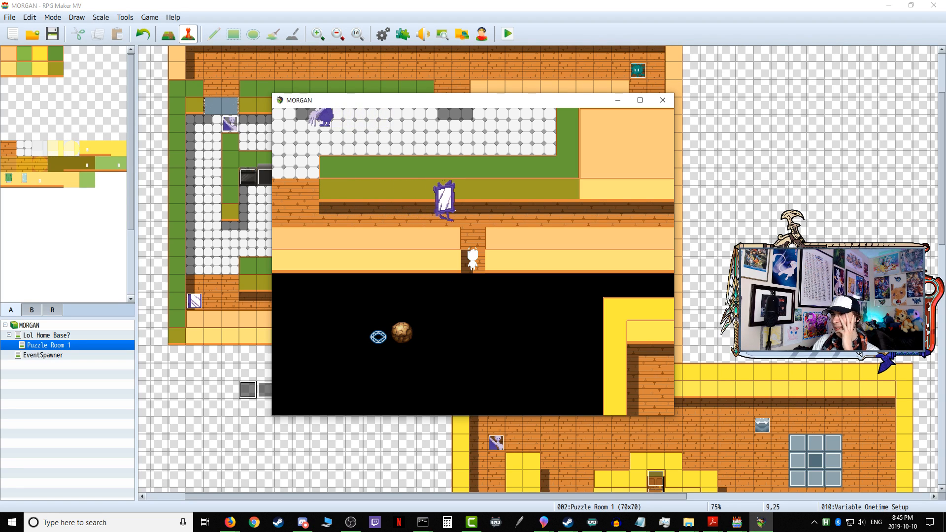
{"action": "key", "text": "Up"}
{"action": "key", "text": "Return"}
Step: Follow Sentry Mirrorboy east along the corridor to check its patrol route, and close the playtest
{"action": "key", "text": "Up"}
{"action": "key", "text": "Up"}
{"action": "key", "text": "Right"}
{"action": "key", "text": "Right"}
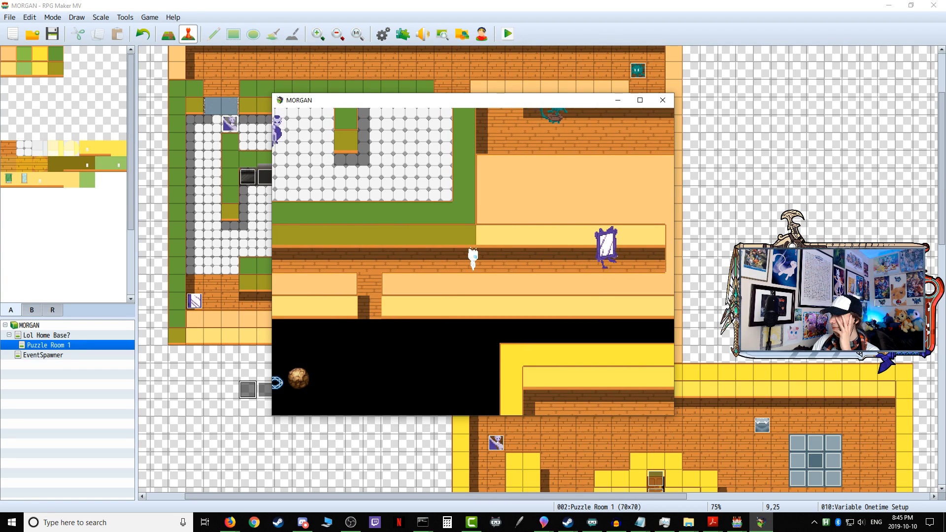
{"action": "left_click", "coordinate": [662, 100]}
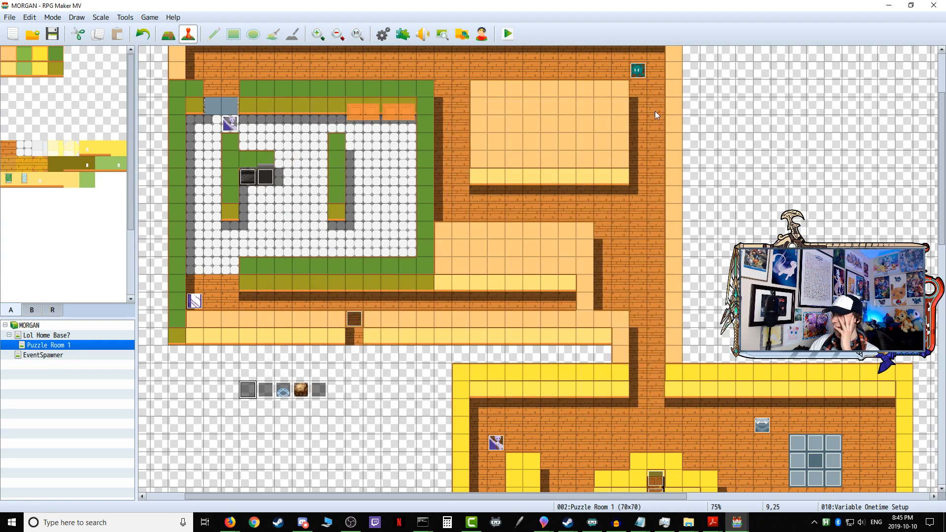
Step: Cut the Set Movement Route command from page 1 of the Sentry Mirrorboy event to the clipboard, and cancel the event's edits
{"action": "double_click", "coordinate": [194, 304]}
{"action": "scroll", "coordinate": [496, 225], "scroll_direction": "down", "scroll_amount": 1}
{"action": "scroll", "coordinate": [497, 225], "scroll_direction": "up", "scroll_amount": 1}
{"action": "right_click", "coordinate": [474, 156]}
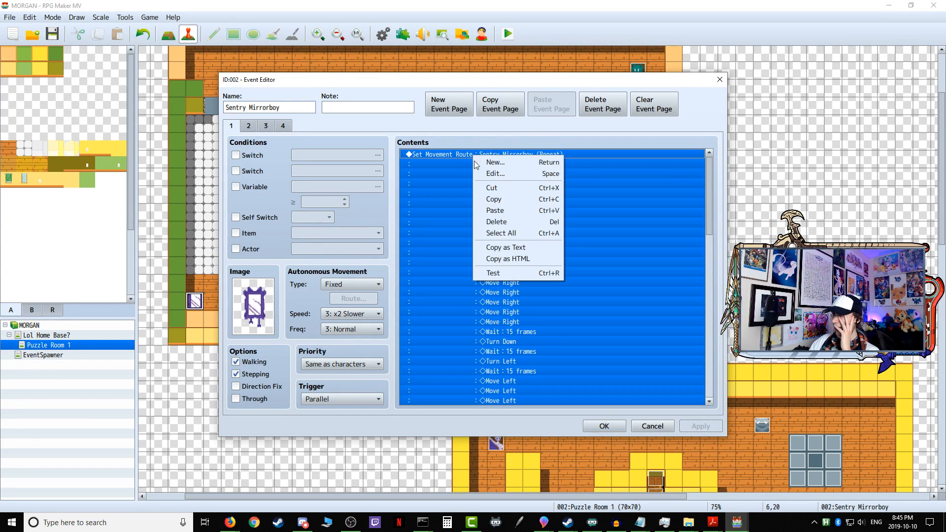
{"action": "left_click", "coordinate": [503, 189]}
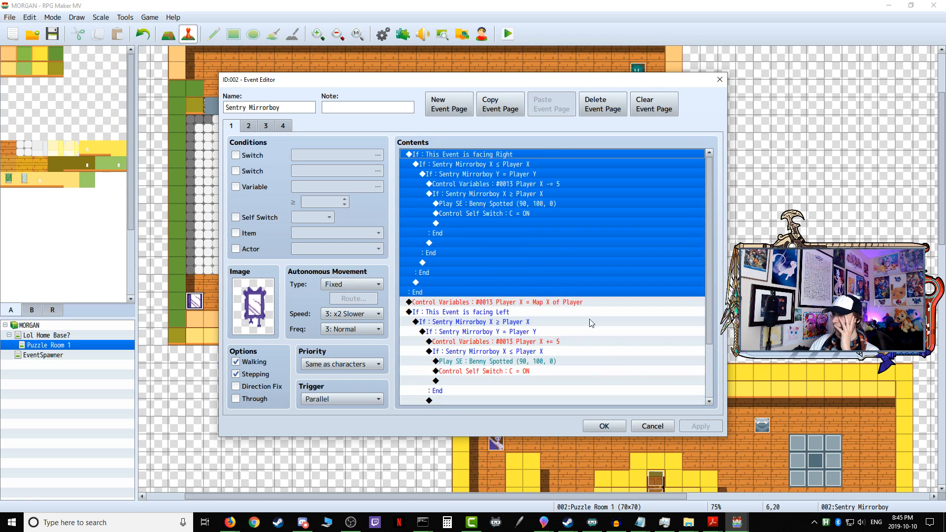
{"action": "left_click", "coordinate": [652, 427]}
Step: Paste the Sentry Mirrorboy movement route above the One scary boy! route on page 1 of the Variable Onetime Setup event
{"action": "double_click", "coordinate": [244, 391]}
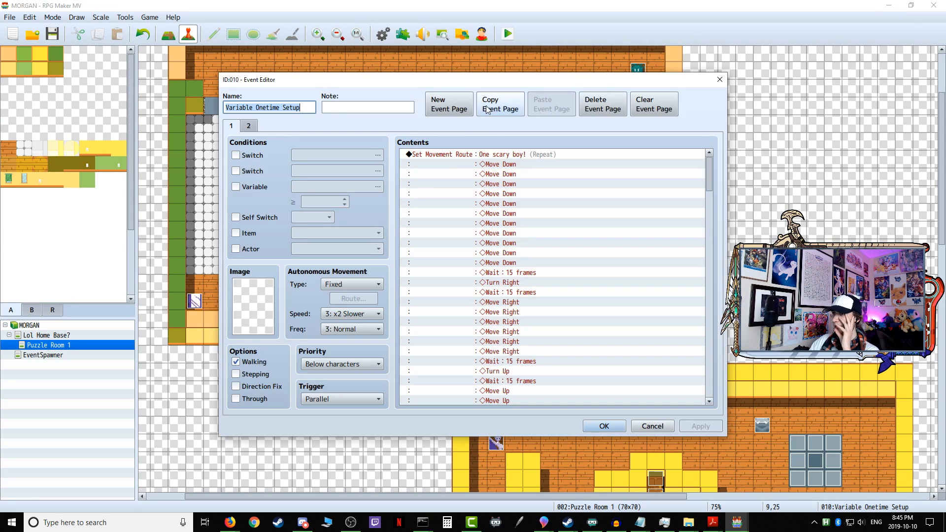
{"action": "right_click", "coordinate": [483, 156]}
{"action": "left_click", "coordinate": [508, 198]}
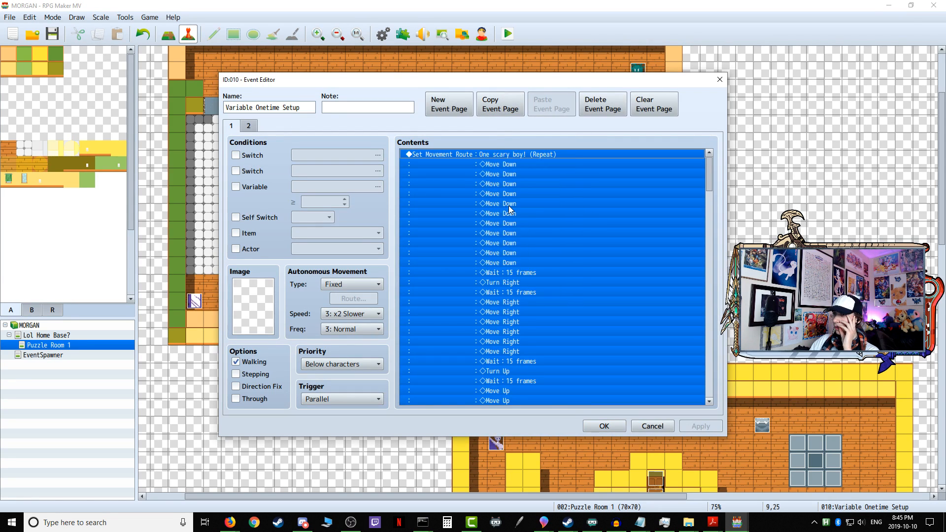
{"action": "key", "text": "ctrl+v"}
Step: Review the remaining page 1 commands and page 2 conditions of Variable Onetime Setup, and apply the event's changes
{"action": "scroll", "coordinate": [514, 290], "scroll_direction": "down", "scroll_amount": 4}
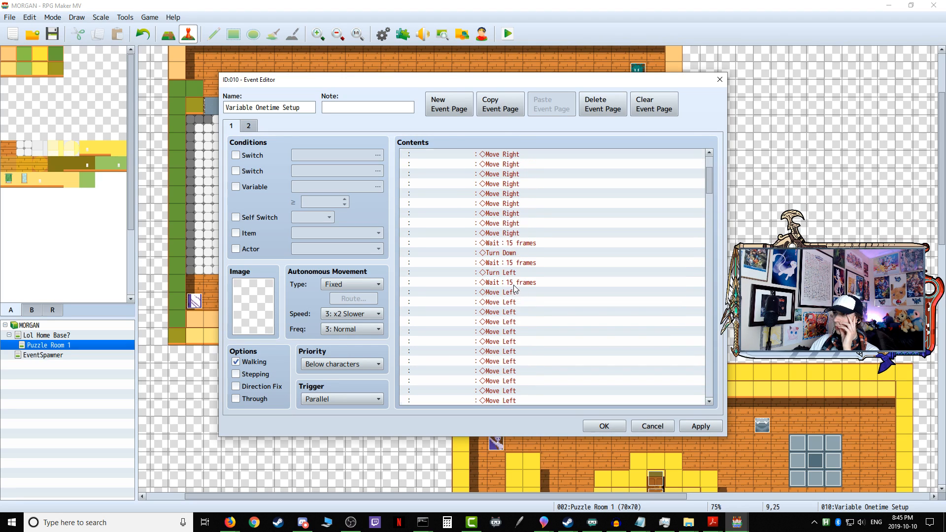
{"action": "scroll", "coordinate": [514, 286], "scroll_direction": "down", "scroll_amount": 4}
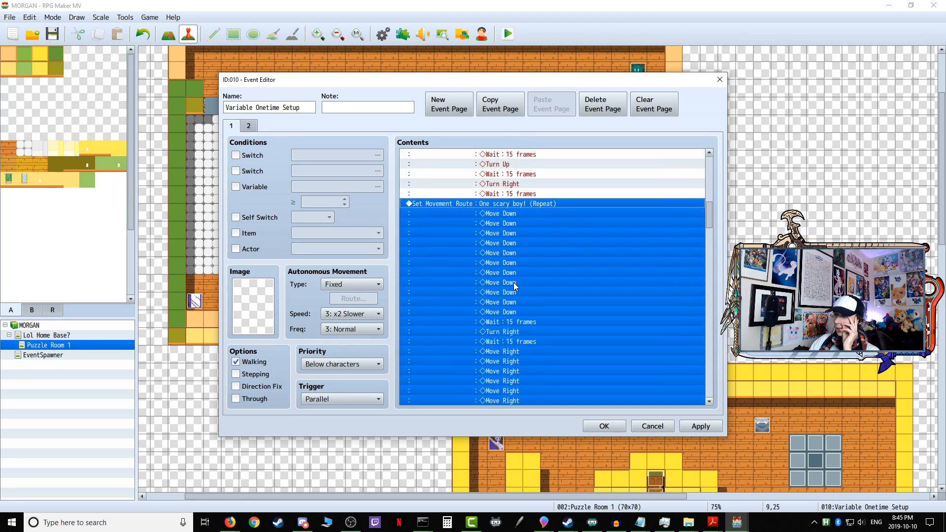
{"action": "left_click_drag", "start_coordinate": [710, 225], "coordinate": [710, 394]}
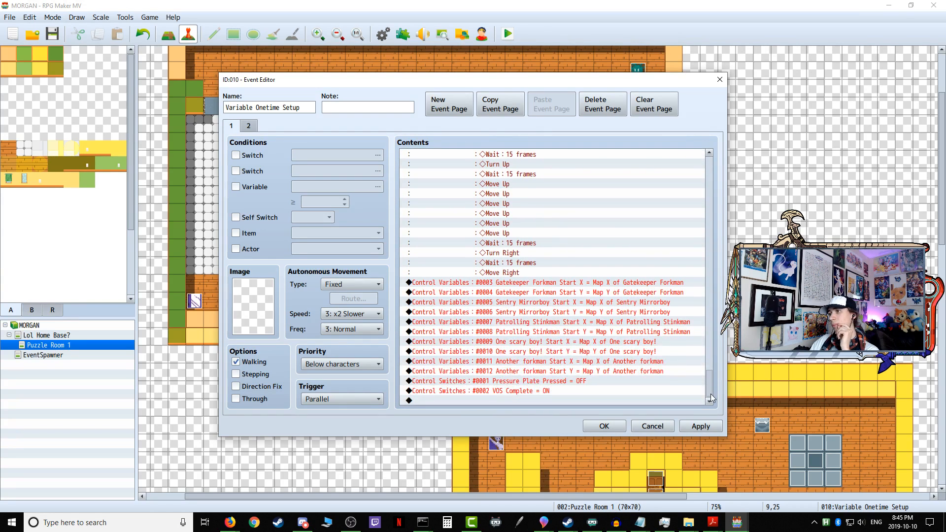
{"action": "left_click", "coordinate": [248, 127]}
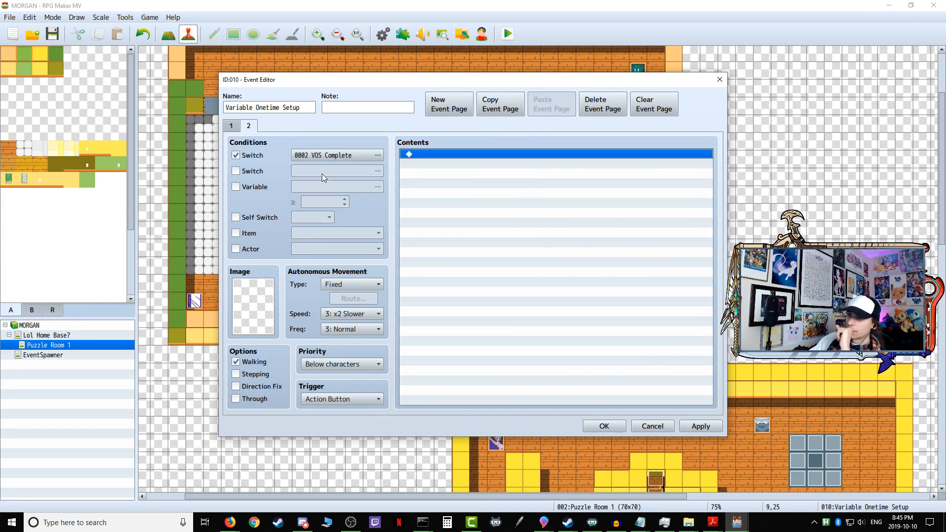
{"action": "left_click", "coordinate": [238, 128]}
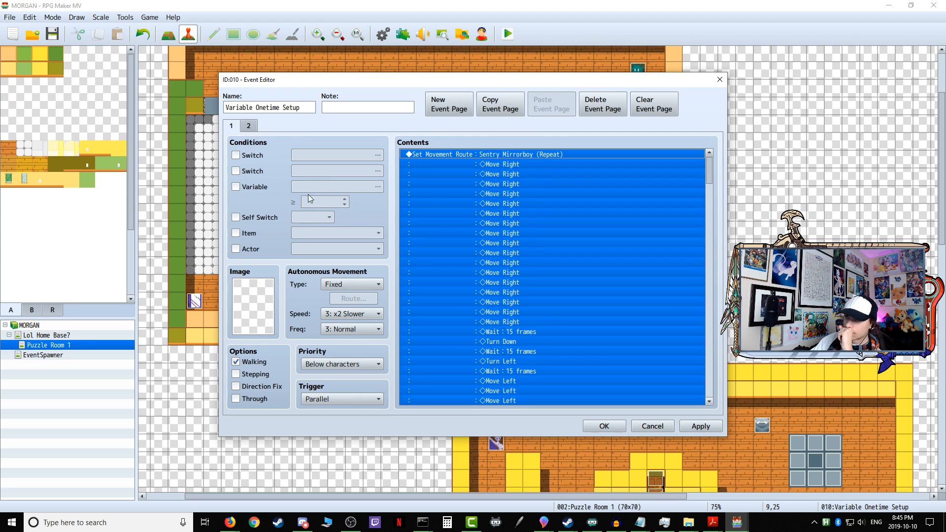
{"action": "left_click", "coordinate": [690, 427]}
{"action": "left_click", "coordinate": [604, 426]}
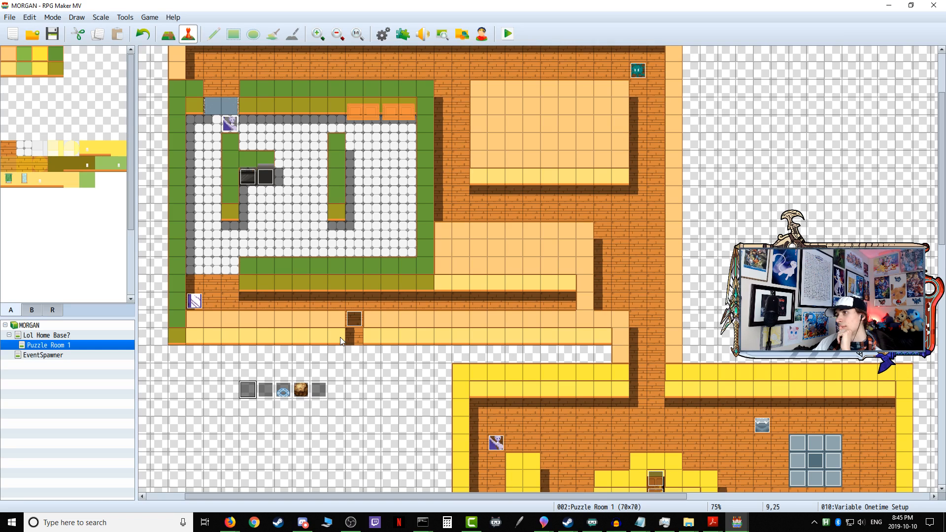
Step: In the Lol Home Base? map's Door 3 event, insert Control Switches #0002 VOS Complete = OFF before the Puzzle Room 1 transfer, and apply it
{"action": "left_click", "coordinate": [77, 335]}
{"action": "double_click", "coordinate": [343, 103]}
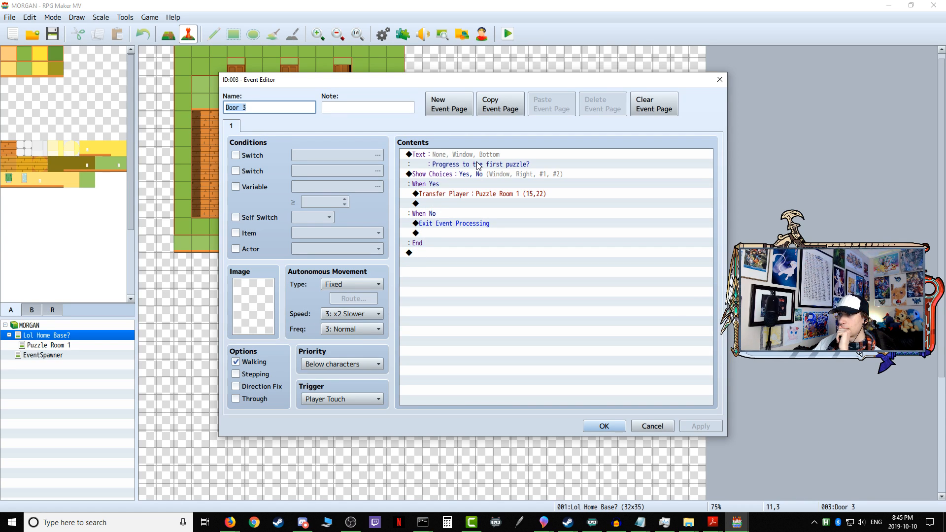
{"action": "left_click", "coordinate": [443, 196]}
{"action": "right_click", "coordinate": [438, 192]}
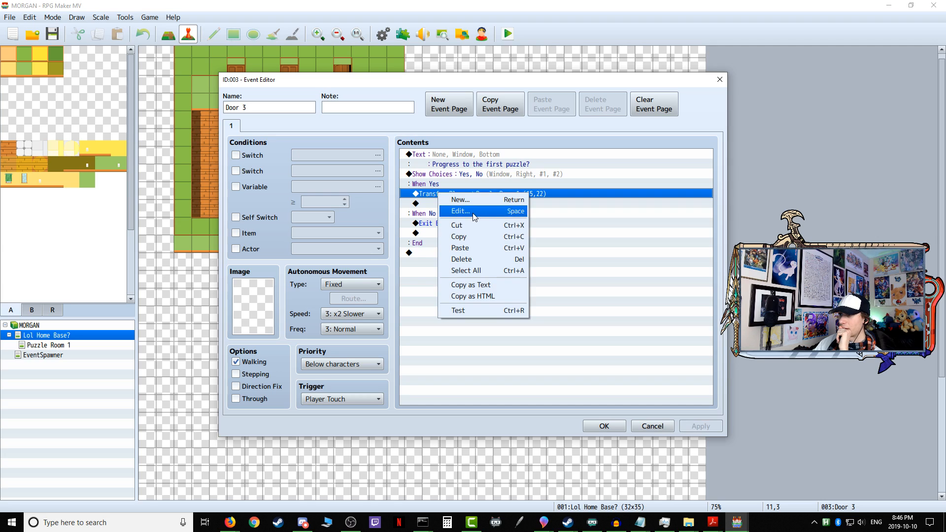
{"action": "left_click", "coordinate": [434, 198]}
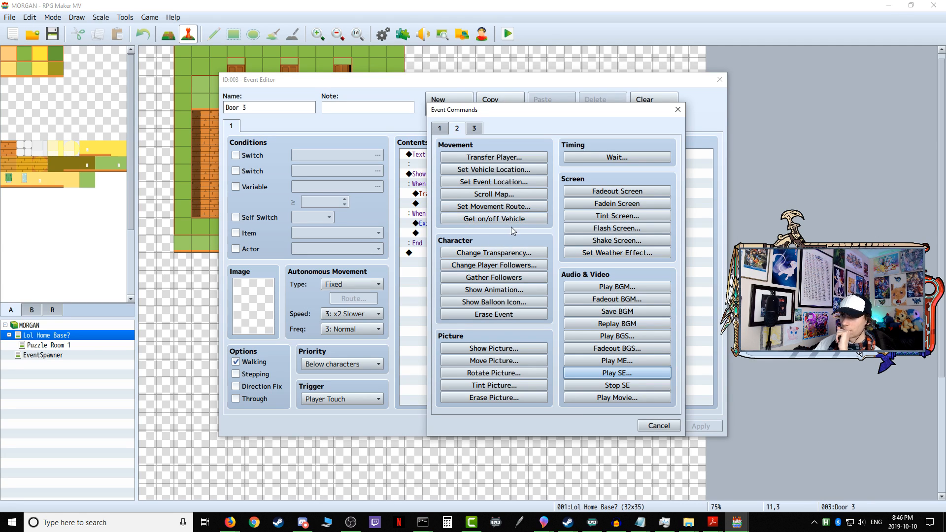
{"action": "left_click", "coordinate": [444, 129]}
{"action": "left_click", "coordinate": [494, 240]}
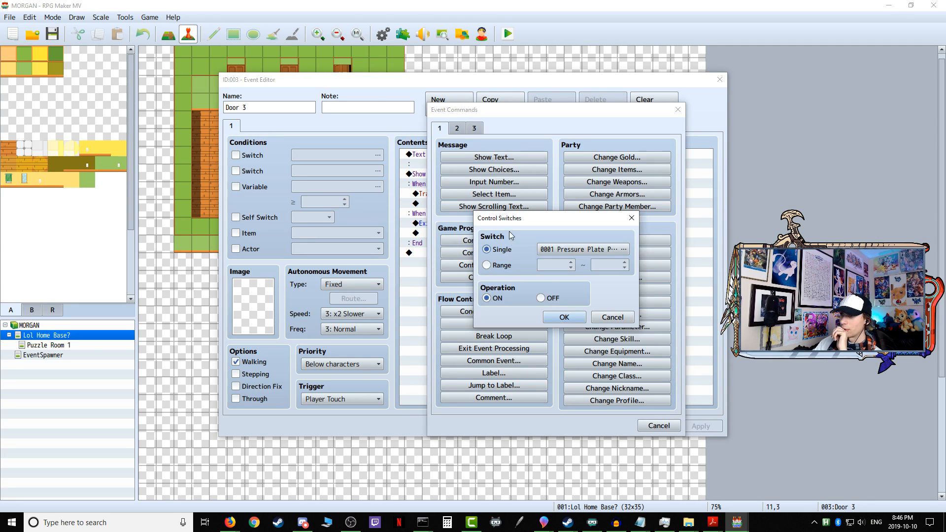
{"action": "left_click", "coordinate": [569, 253]}
{"action": "left_click", "coordinate": [602, 176]}
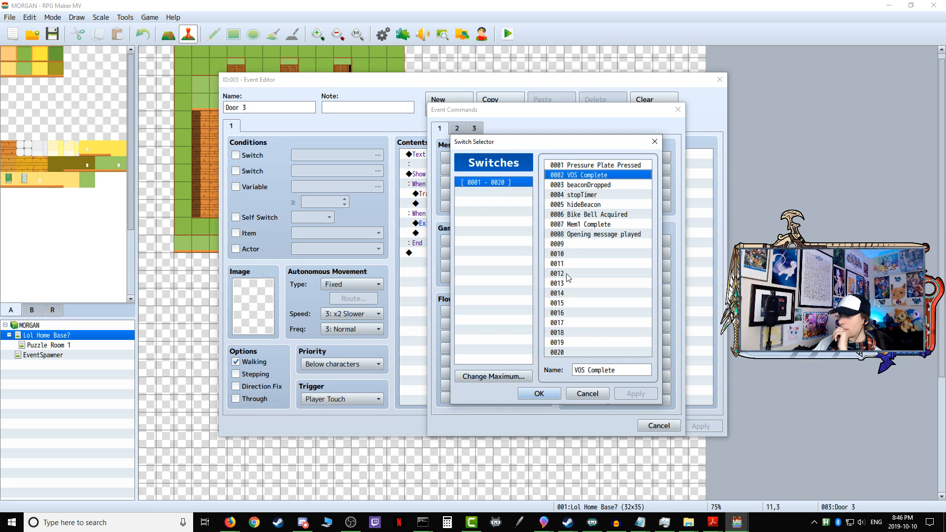
{"action": "left_click", "coordinate": [539, 395]}
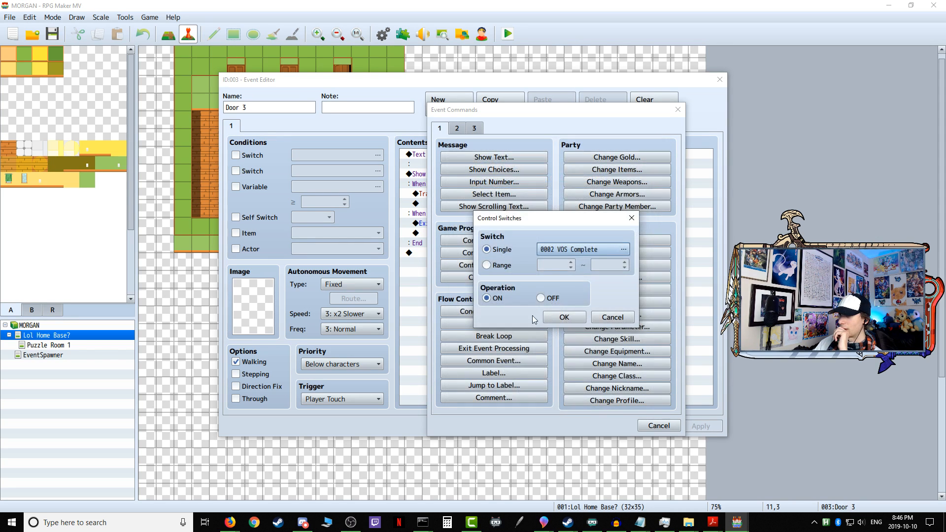
{"action": "left_click", "coordinate": [561, 317]}
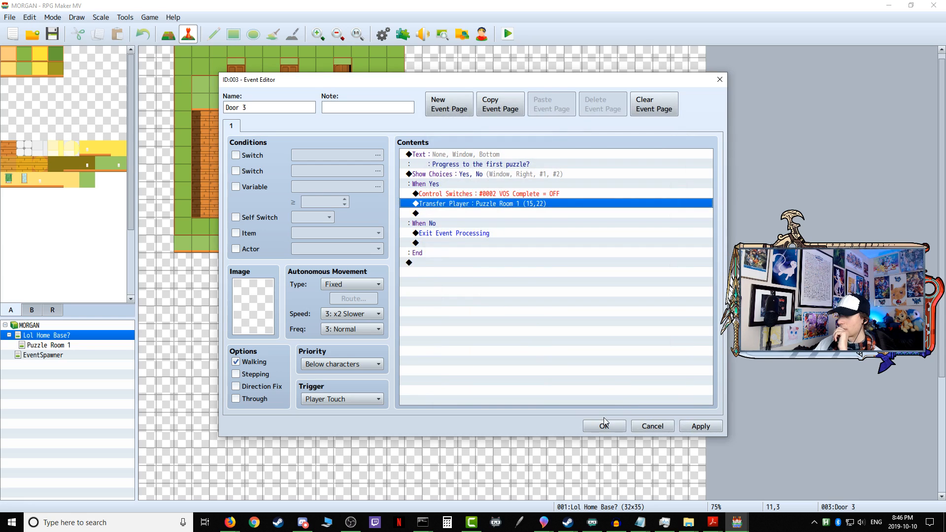
{"action": "left_click", "coordinate": [694, 427]}
{"action": "left_click", "coordinate": [603, 426]}
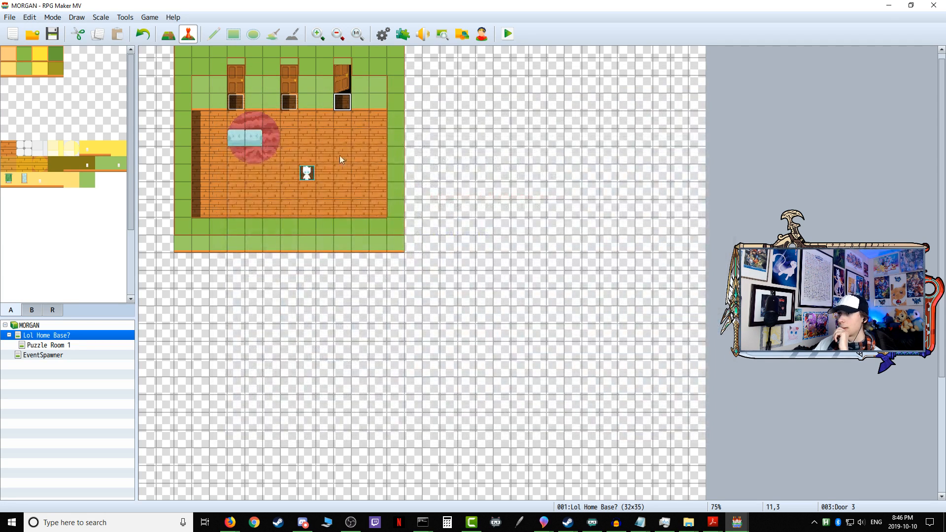
Step: Review both pages of Variable Onetime Setup and the page 1 commands of Sentry Mirrorboy in Puzzle Room 1, closing each event
{"action": "left_click", "coordinate": [80, 348]}
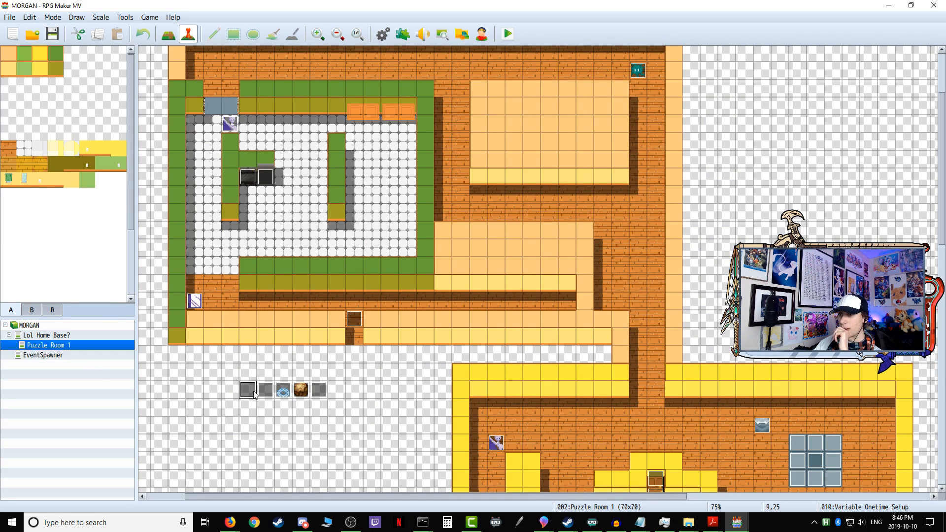
{"action": "double_click", "coordinate": [279, 388]}
{"action": "left_click", "coordinate": [249, 127]}
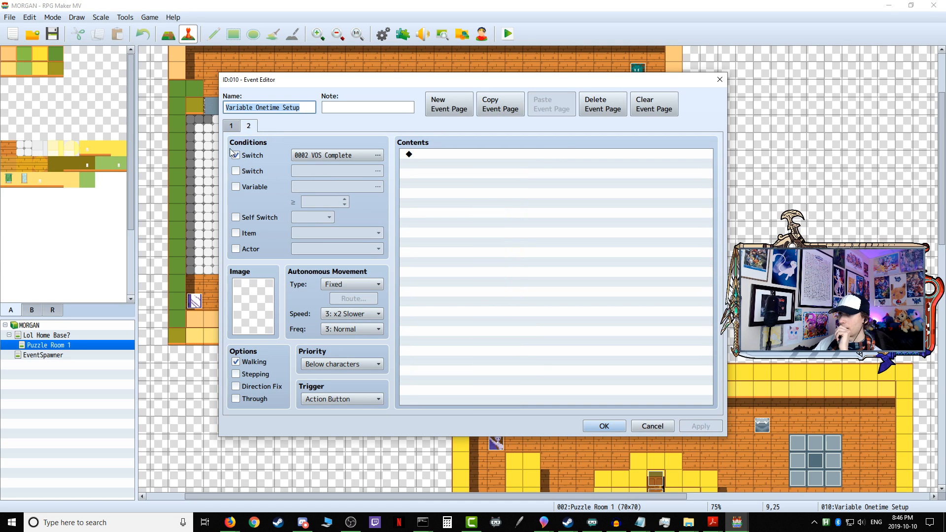
{"action": "left_click", "coordinate": [231, 127]}
{"action": "left_click_drag", "start_coordinate": [710, 173], "coordinate": [694, 158]}
{"action": "left_click", "coordinate": [605, 426]}
{"action": "double_click", "coordinate": [195, 301]}
{"action": "scroll", "coordinate": [589, 337], "scroll_direction": "down", "scroll_amount": 5}
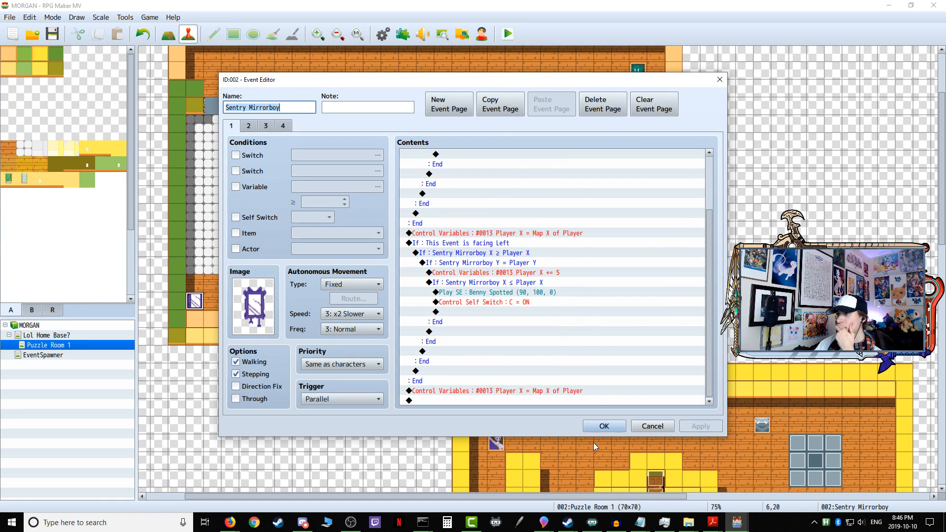
{"action": "left_click", "coordinate": [604, 426]}
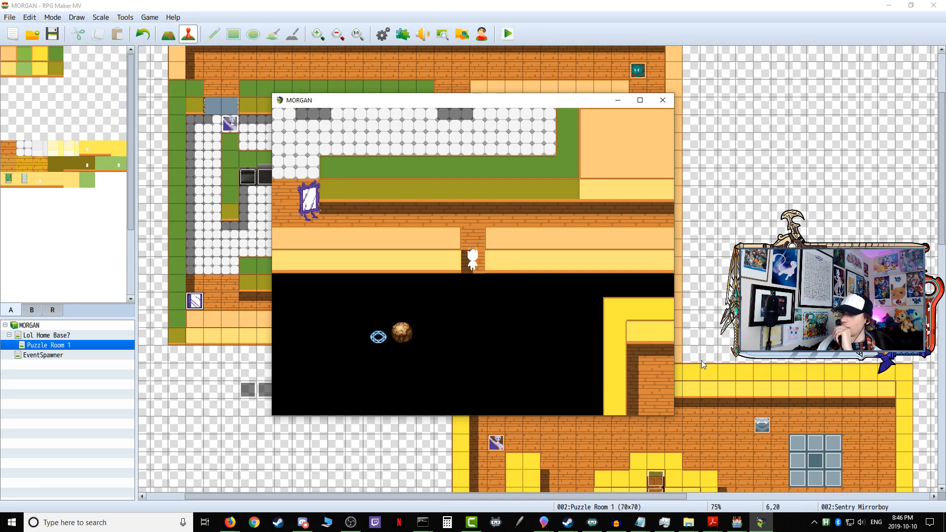
Step: Enter Puzzle Room 1 in a playtest and step into the corridor to test whether Sentry Mirrorboy catches the player
{"action": "key", "text": "Return"}
{"action": "key", "text": "Up"}
{"action": "key", "text": "Right"}
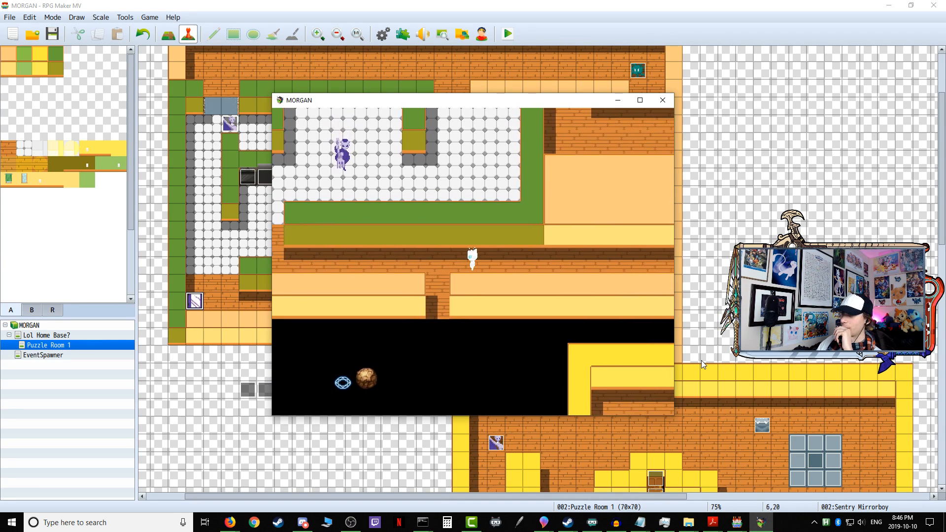
{"action": "key", "text": "Left"}
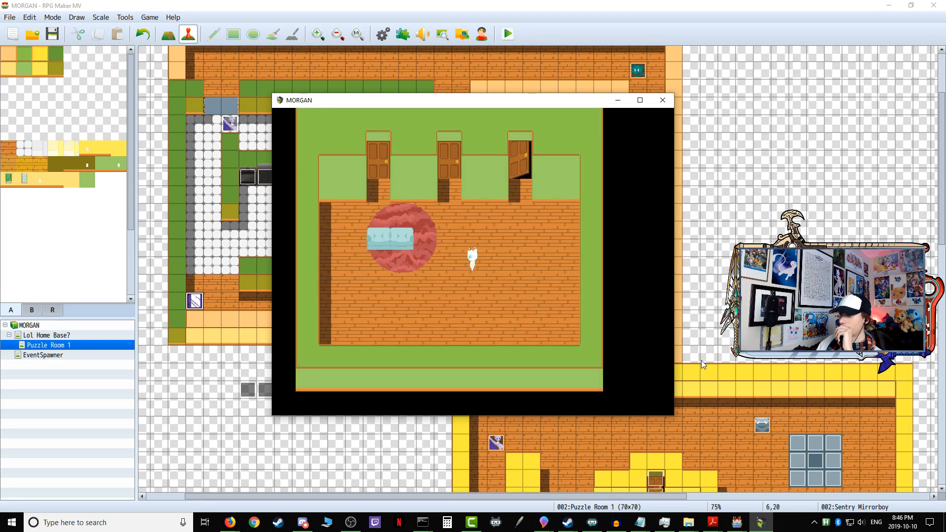
Step: Re-enter Puzzle Room 1 through the open door and face the approaching Sentry Mirrorboy to retest the chase
{"action": "key", "text": "Return"}
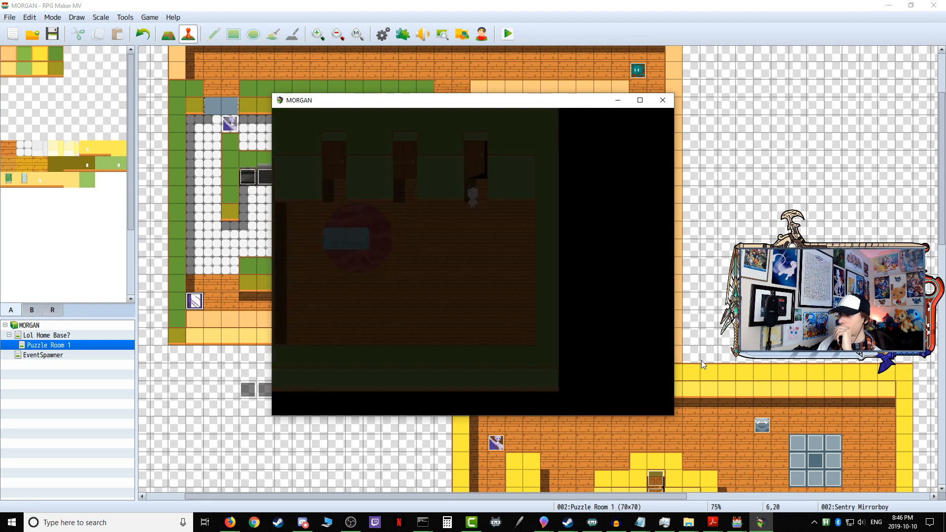
{"action": "key", "text": "Up"}
{"action": "key", "text": "Right"}
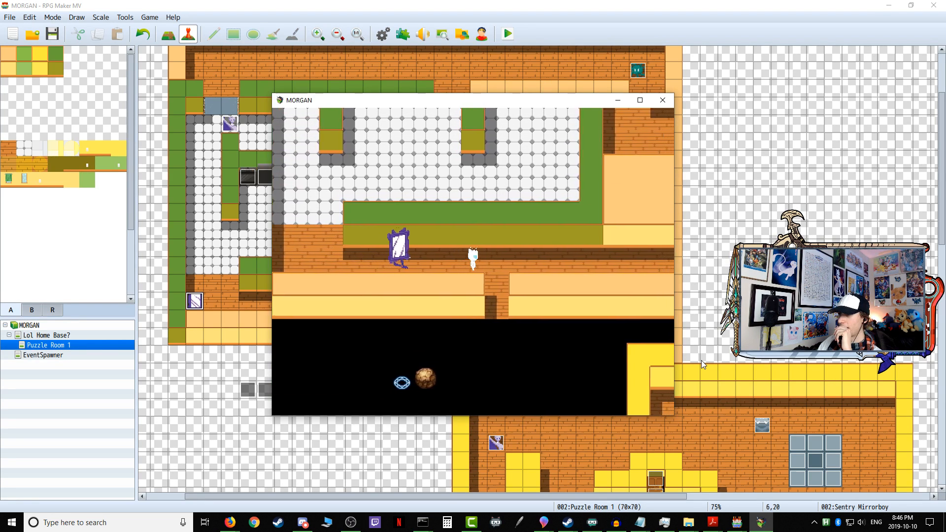
{"action": "key", "text": "Right"}
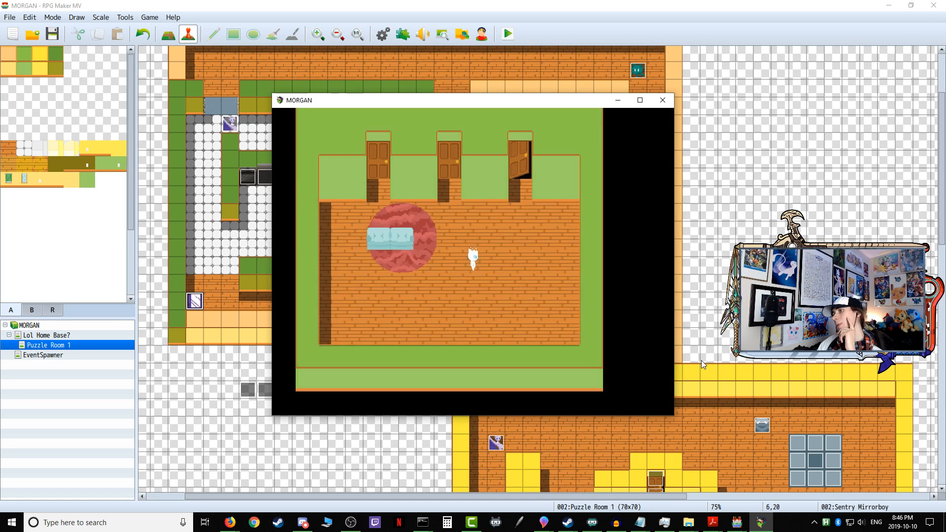
Step: Return to Puzzle Room 1, wait for Sentry Mirrorboy to pass the entrance, and follow it east along the corridor
{"action": "key", "text": "Up"}
{"action": "key", "text": "Return"}
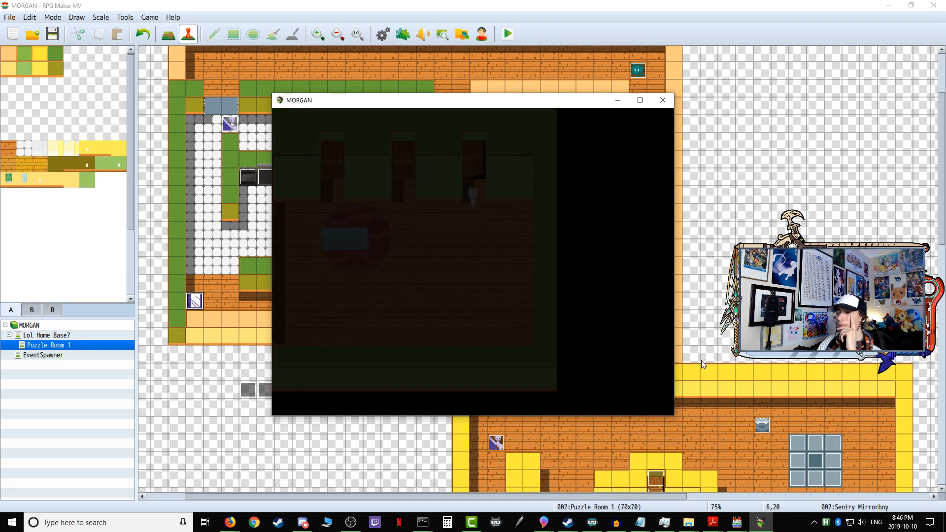
{"action": "key", "text": "Up"}
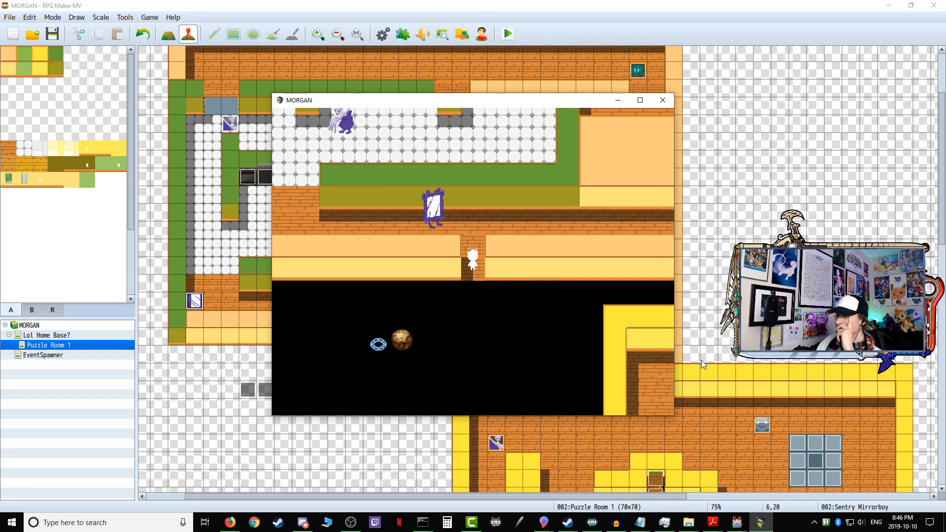
{"action": "key", "text": "Up"}
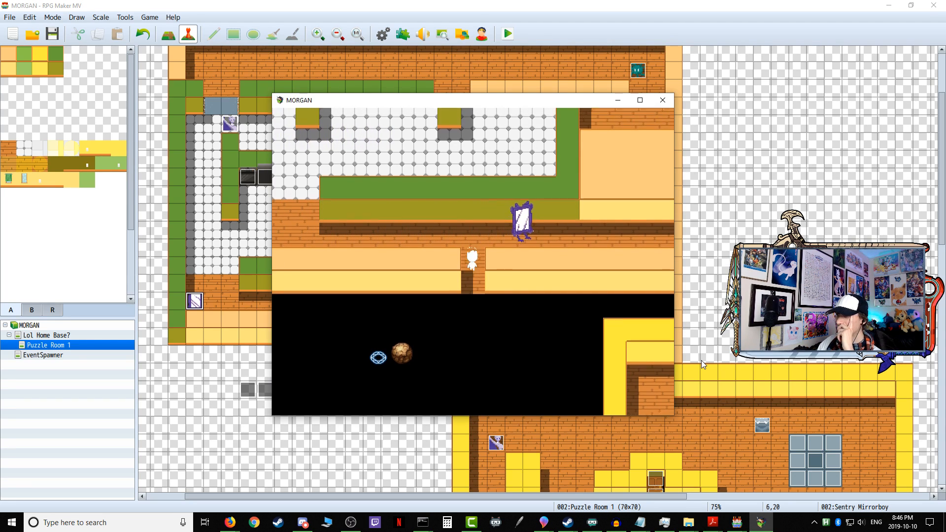
{"action": "key", "text": "Right"}
{"action": "key", "text": "Right"}
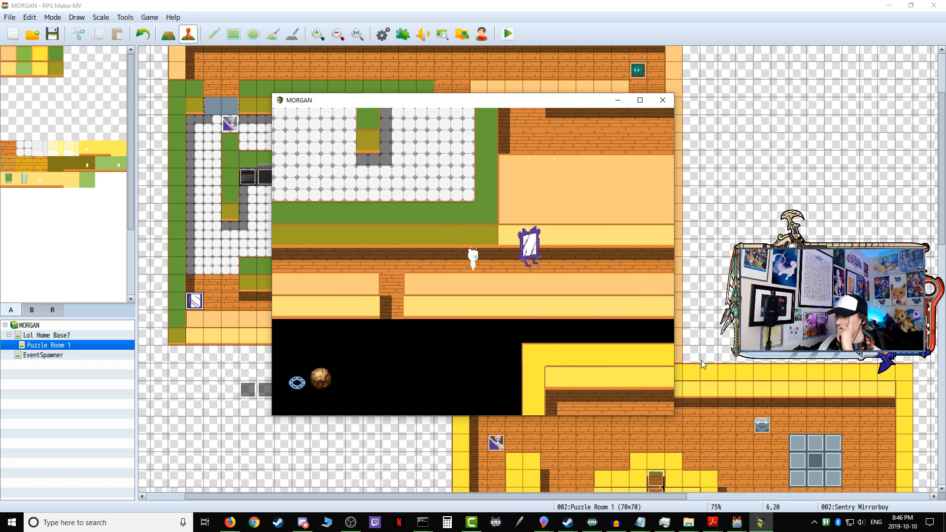
Step: Move back and forth in front of Sentry Mirrorboy in the corridor to test its detection on the return patrol
{"action": "key", "text": "Left"}
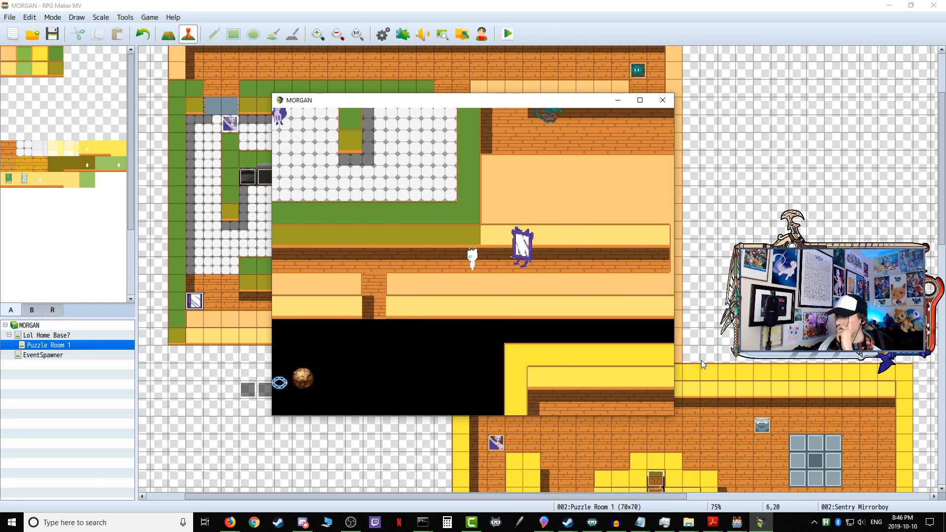
{"action": "key", "text": "Right"}
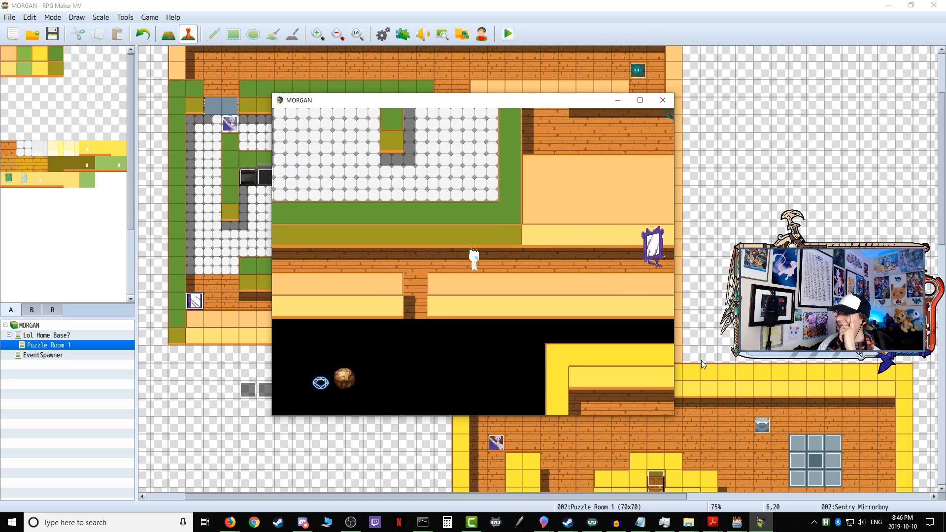
{"action": "key", "text": "Up"}
{"action": "key", "text": "Left"}
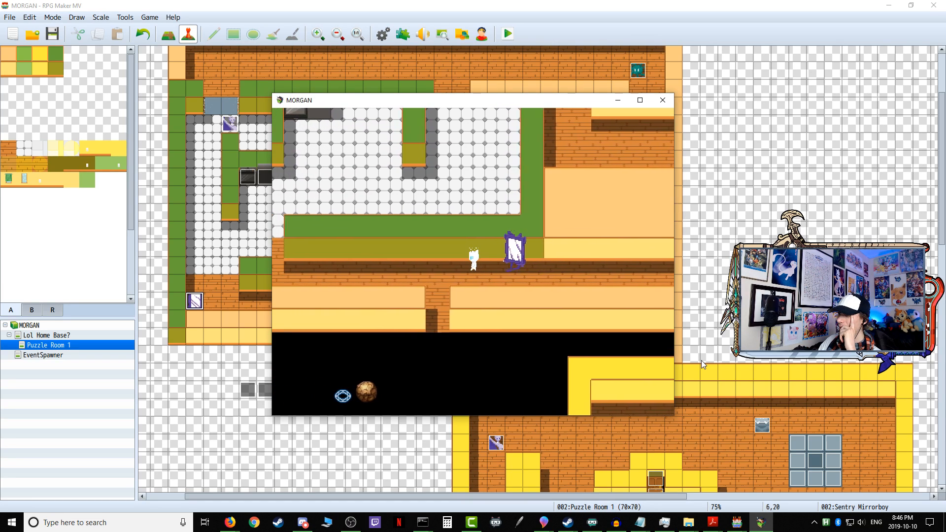
{"action": "key", "text": "Right"}
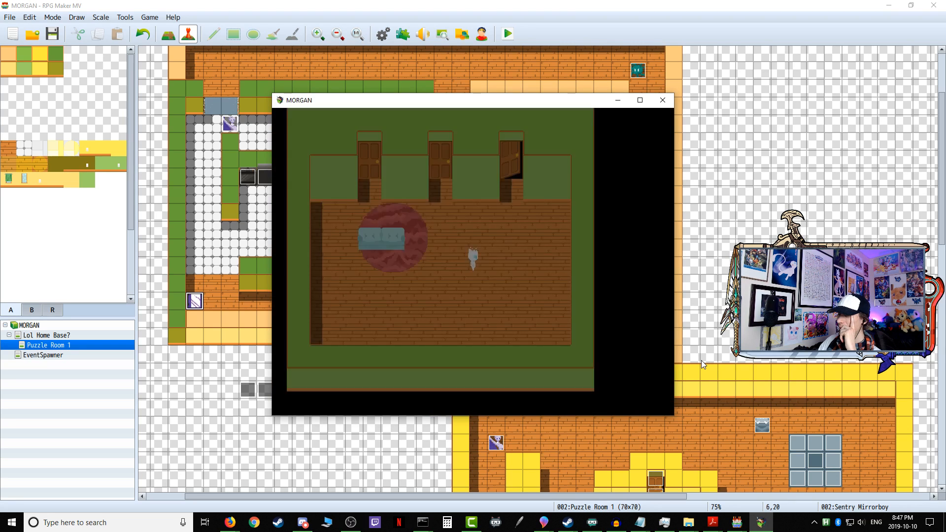
Step: Re-enter Puzzle Room 1, walk down to the boulder outside the walls, and return to the corridor west of Sentry Mirrorboy to test its detection
{"action": "key", "text": "Return"}
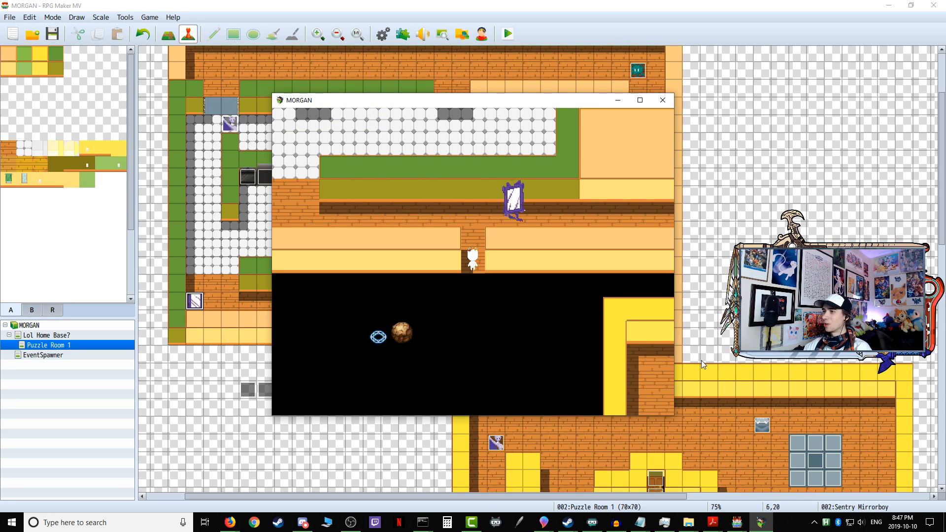
{"action": "key", "text": "Down"}
{"action": "key", "text": "Left"}
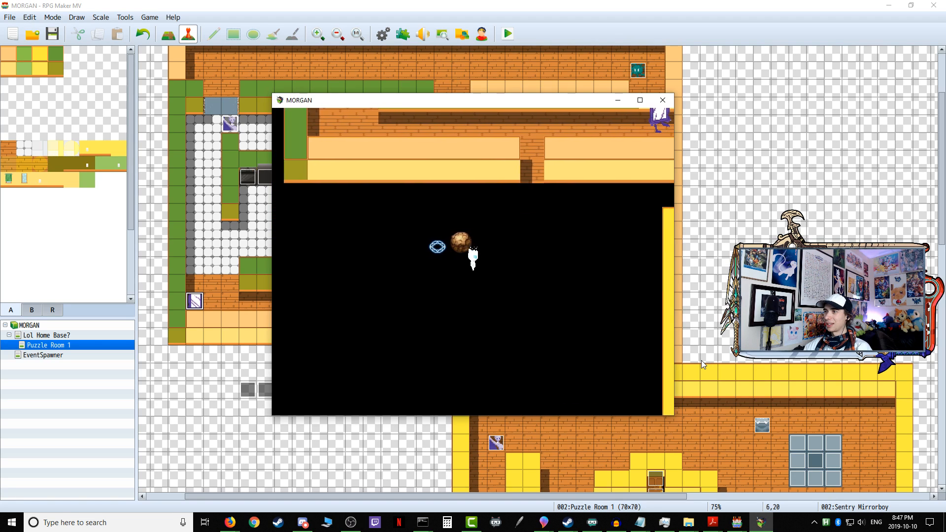
{"action": "key", "text": "Right"}
{"action": "key", "text": "Up"}
{"action": "key", "text": "Left"}
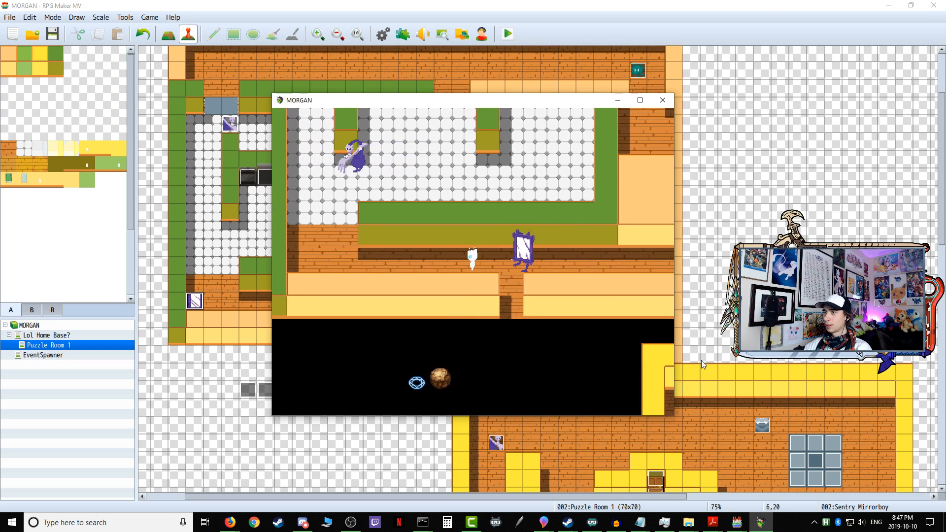
{"action": "key", "text": "Right"}
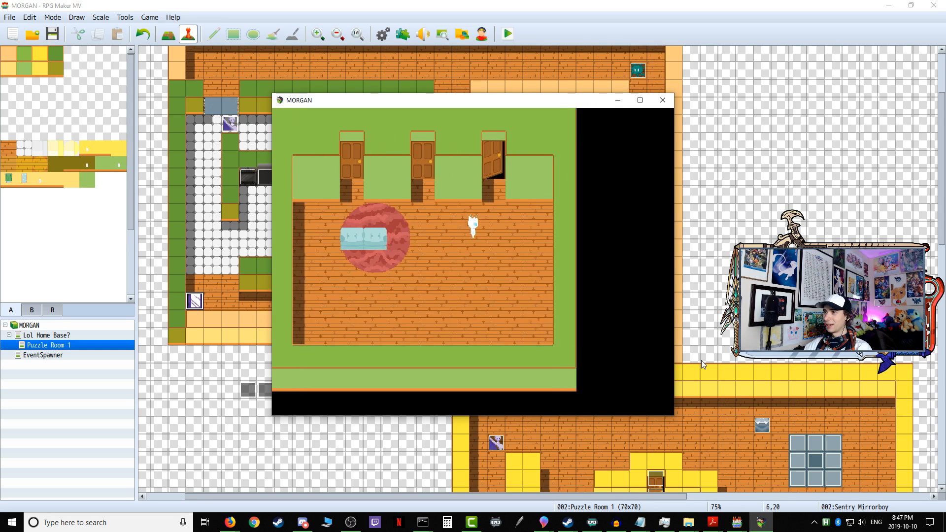
Step: Enter Puzzle Room 1 again, slip west behind Sentry Mirrorboy, and walk up along the west side of the white-tiled room
{"action": "key", "text": "Return"}
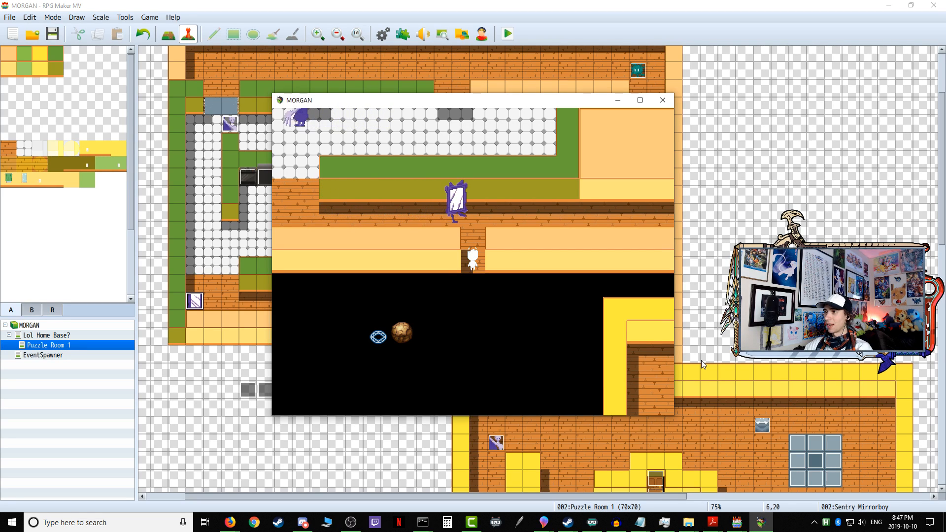
{"action": "key", "text": "Up"}
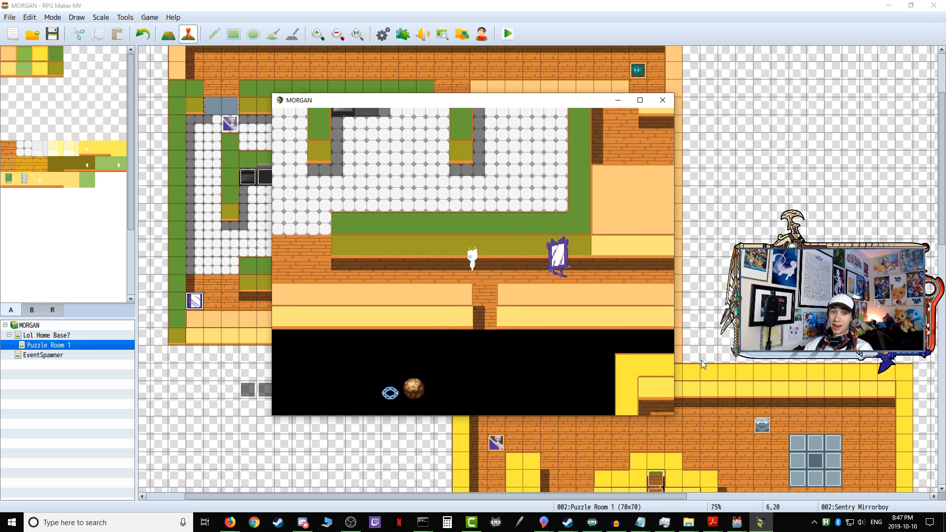
{"action": "key", "text": "Left"}
{"action": "key", "text": "Up"}
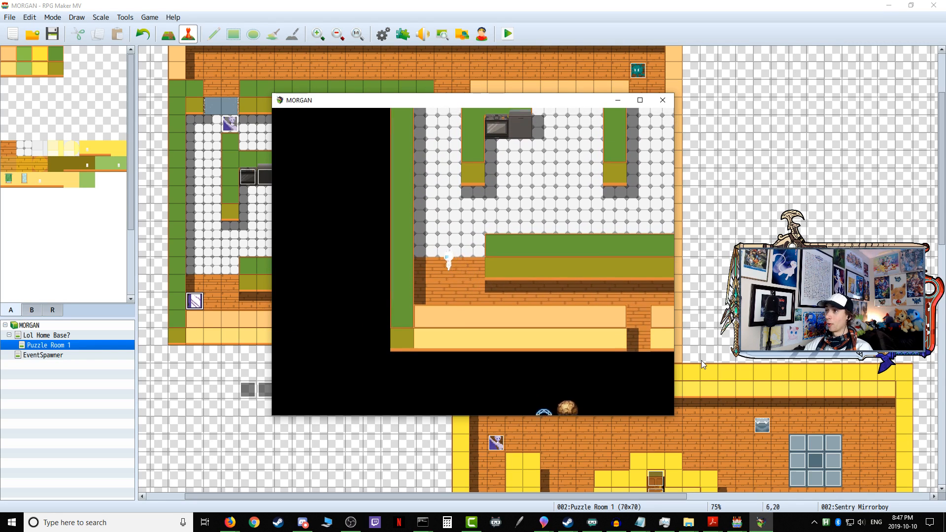
{"action": "key", "text": "Up"}
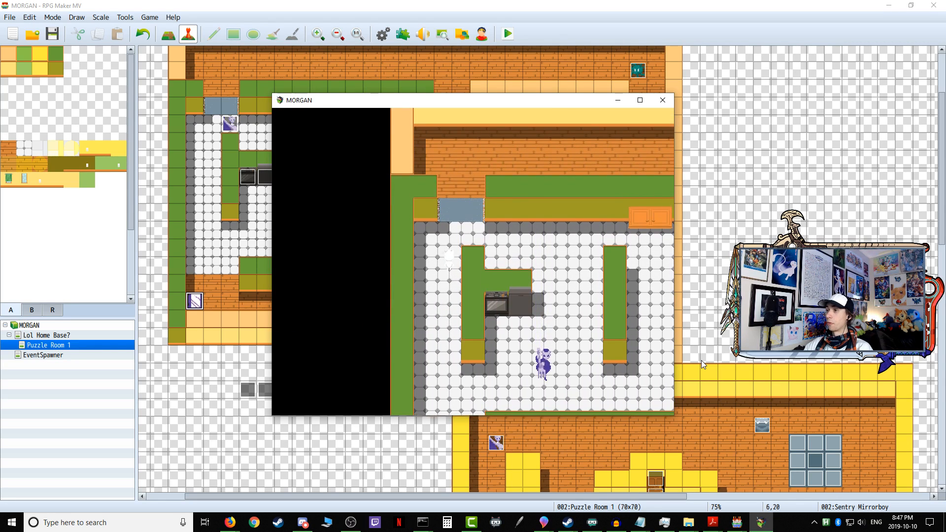
Step: Leave the white-tiled room northward and walk east along the upper corridor to test the area beyond the sentry
{"action": "key", "text": "Up"}
{"action": "key", "text": "Right"}
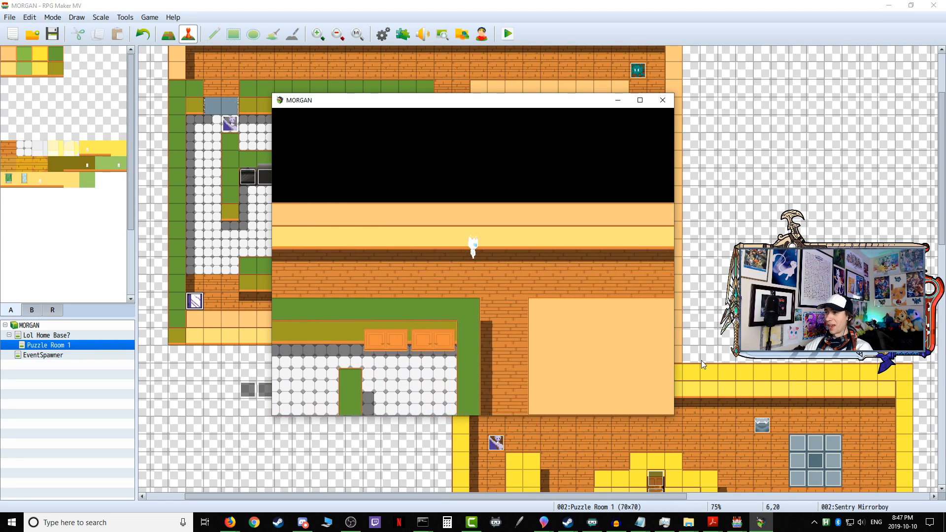
{"action": "key", "text": "Right"}
{"action": "key", "text": "Left"}
{"action": "key", "text": "Down"}
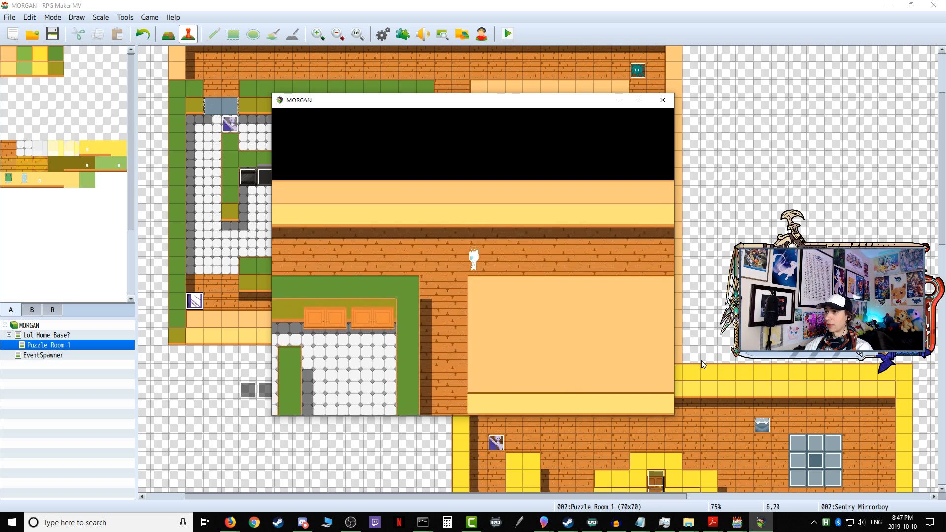
Step: Walk down from the upper corridor, along the east passage and into the yellow-walled room in the south
{"action": "key", "text": "Down"}
{"action": "key", "text": "Right"}
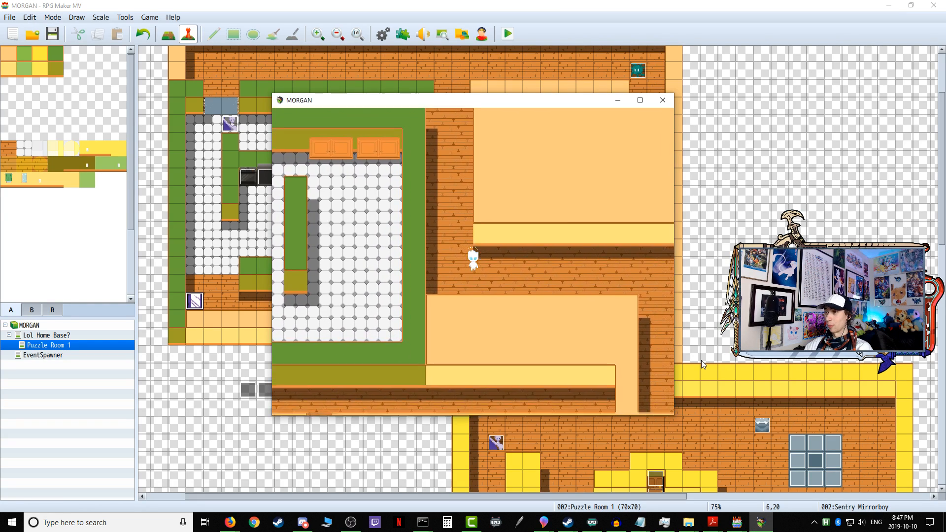
{"action": "key", "text": "Right"}
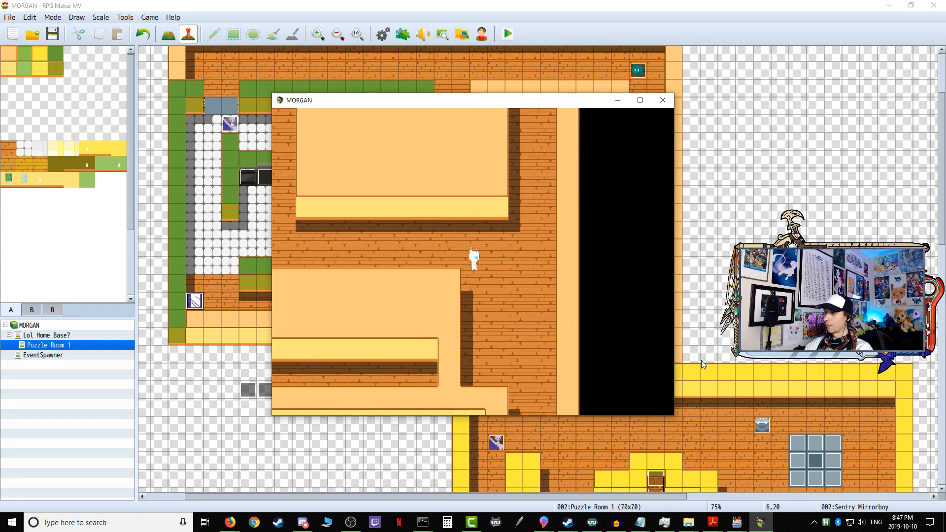
{"action": "key", "text": "Down"}
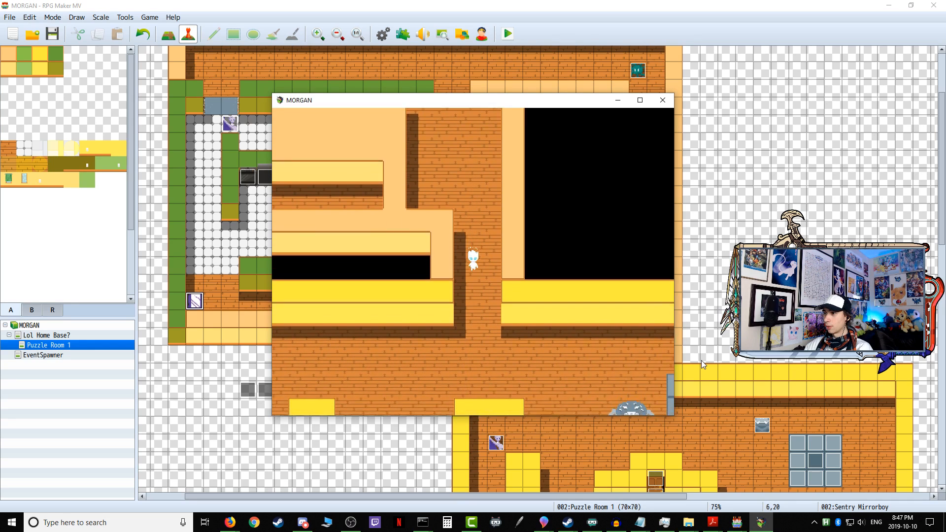
{"action": "key", "text": "Down"}
{"action": "key", "text": "Right"}
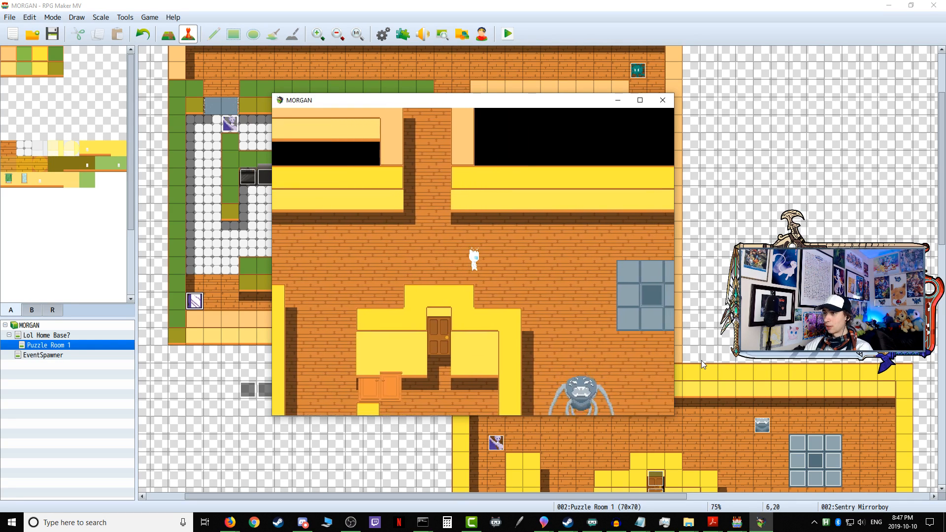
Step: Walk around and across the grey-tiled platform in the yellow-walled room to test the spider's detection
{"action": "key", "text": "Right"}
{"action": "key", "text": "Down"}
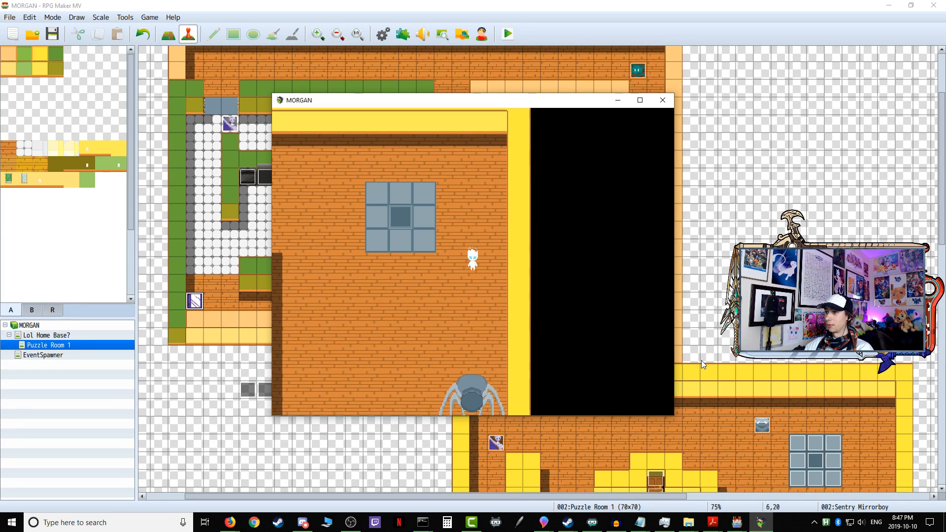
{"action": "key", "text": "Left"}
{"action": "key", "text": "Up"}
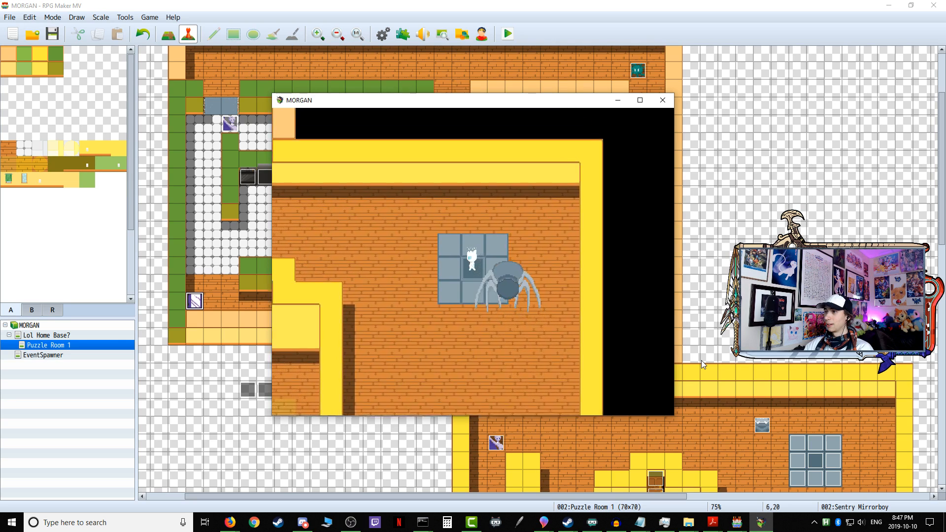
{"action": "key", "text": "Down"}
{"action": "key", "text": "Left"}
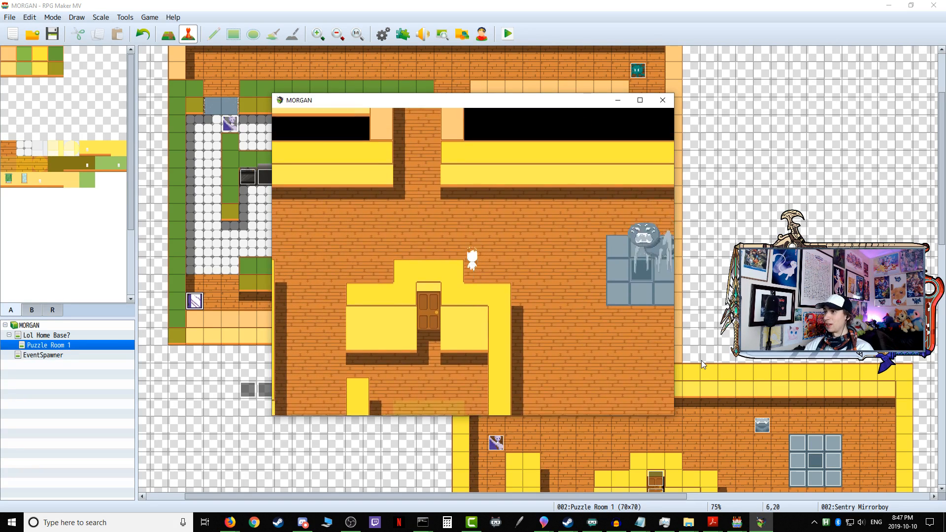
Step: Move back and forth above the wooden door alcove to test the purple sentry's detection and chase
{"action": "key", "text": "Up"}
{"action": "key", "text": "Down"}
{"action": "key", "text": "Right"}
{"action": "key", "text": "Right"}
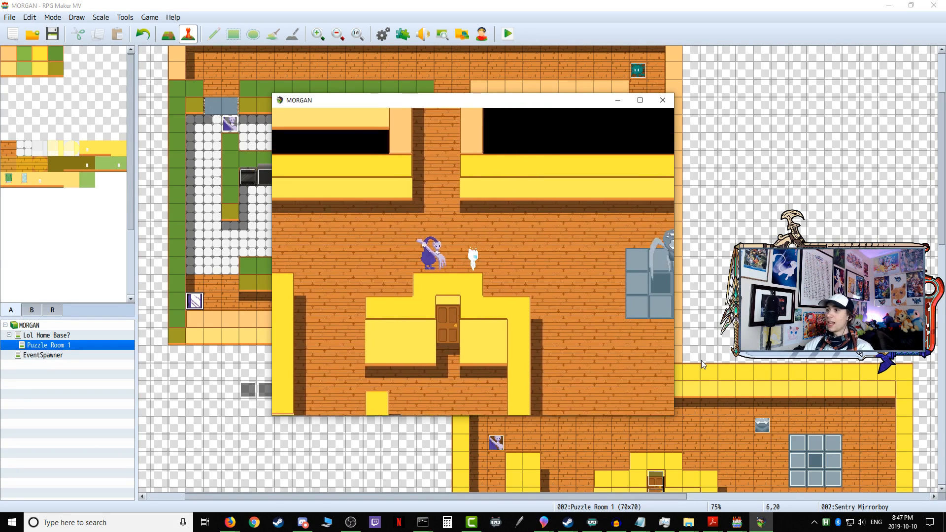
{"action": "key", "text": "Down"}
{"action": "key", "text": "Right"}
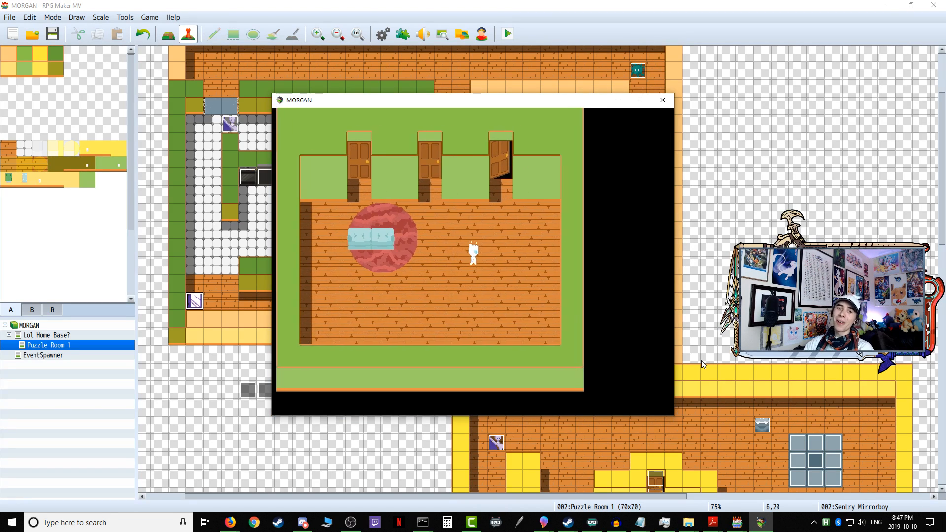
Step: Re-enter Puzzle Room 1 through Door 3, slip west behind Sentry Mirrorboy and head up the white-tiled room's west side
{"action": "key", "text": "Up"}
{"action": "key", "text": "Return"}
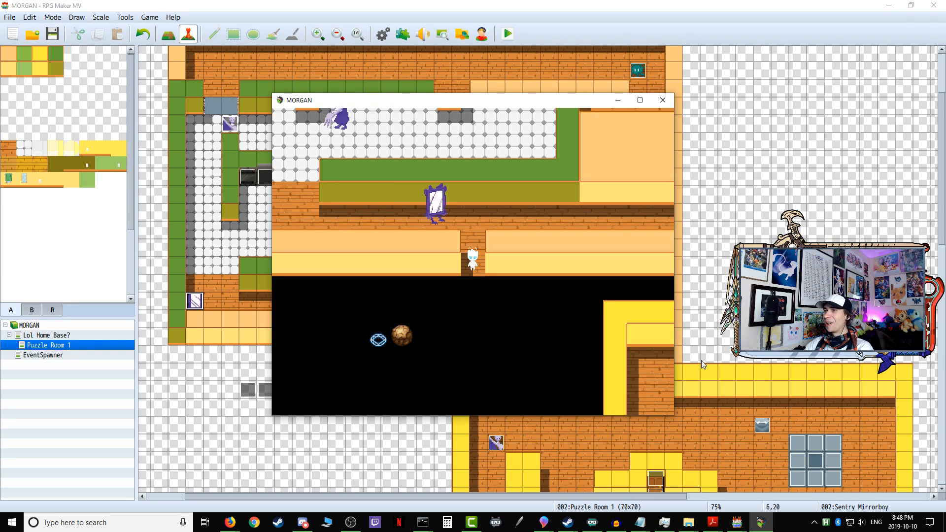
{"action": "key", "text": "Up"}
{"action": "key", "text": "Left"}
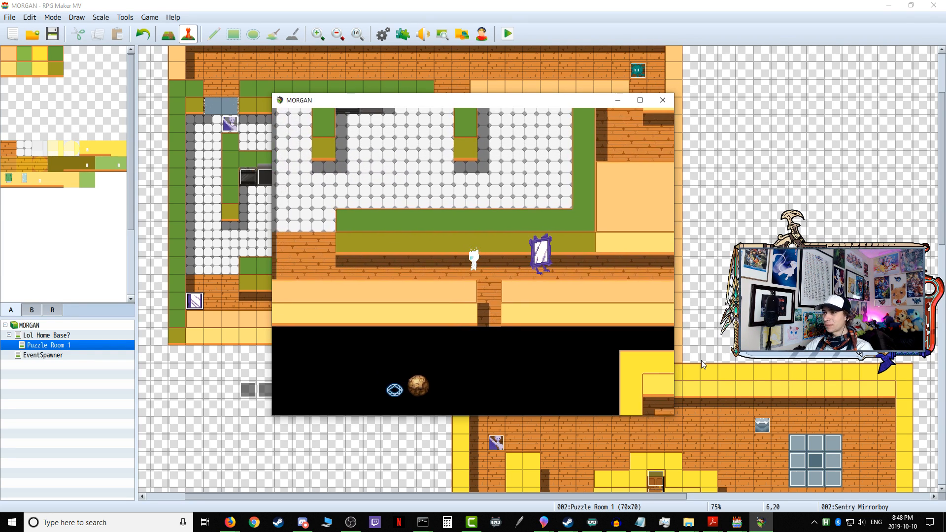
{"action": "key", "text": "Left"}
{"action": "key", "text": "Up"}
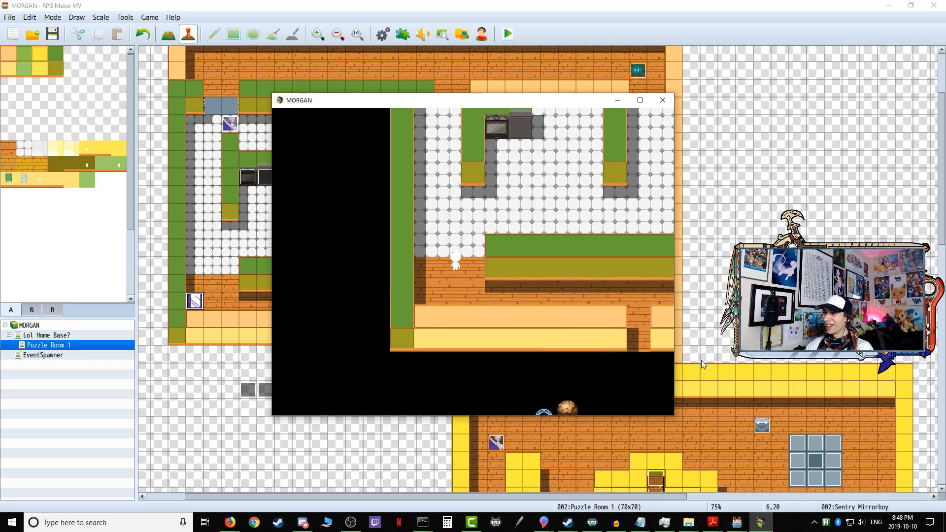
{"action": "key", "text": "Up"}
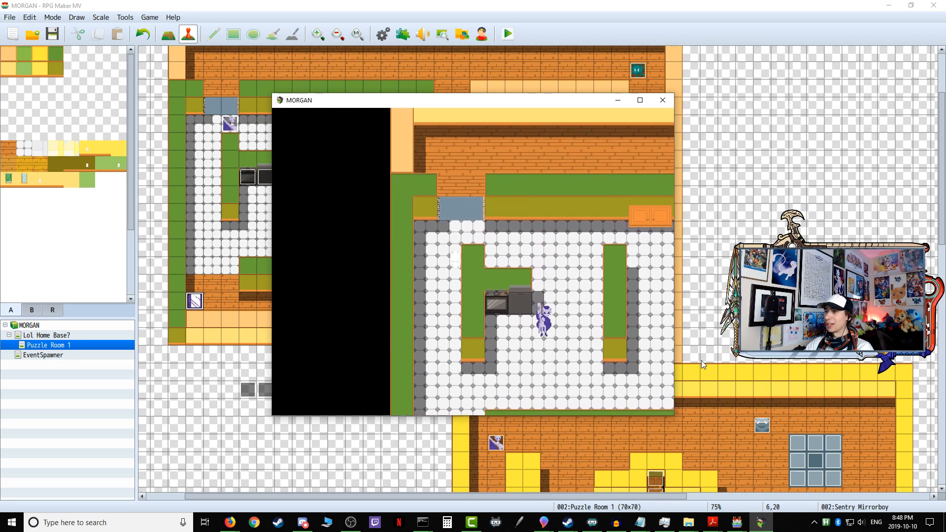
Step: Follow the upper corridor east and return down the east passage to the yellow-walled room with the spider
{"action": "key", "text": "Right"}
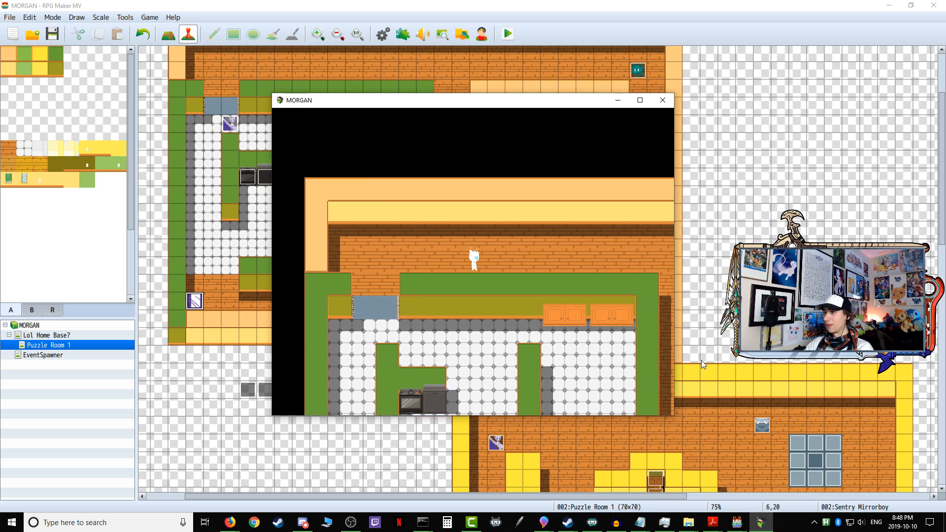
{"action": "key", "text": "Up"}
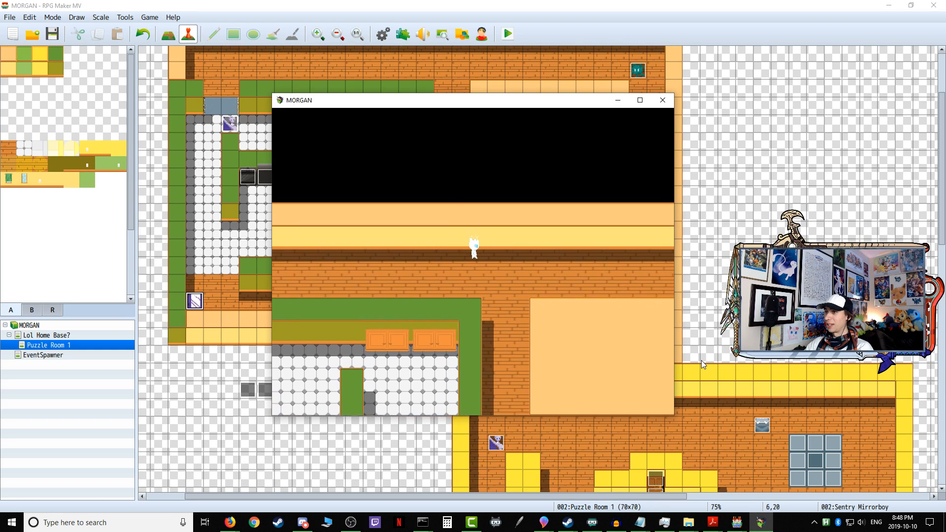
{"action": "key", "text": "Down"}
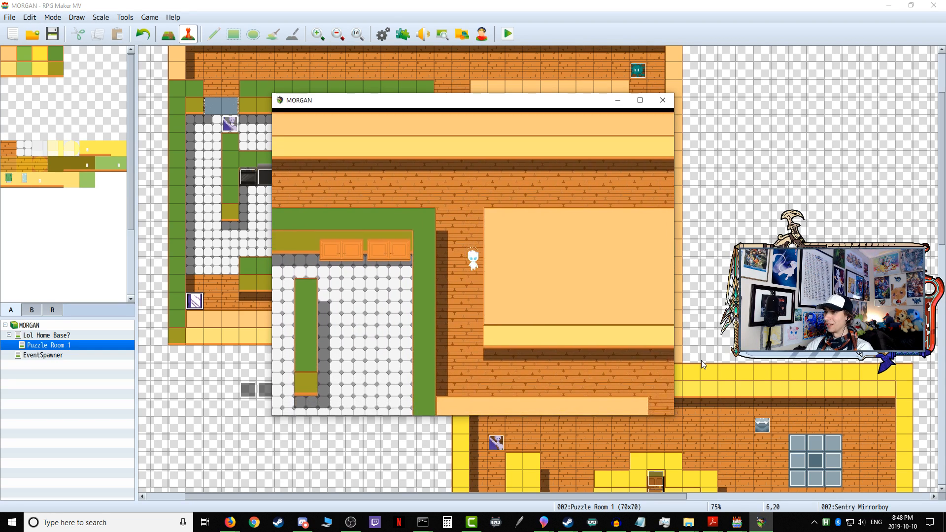
{"action": "key", "text": "Down"}
{"action": "key", "text": "Right"}
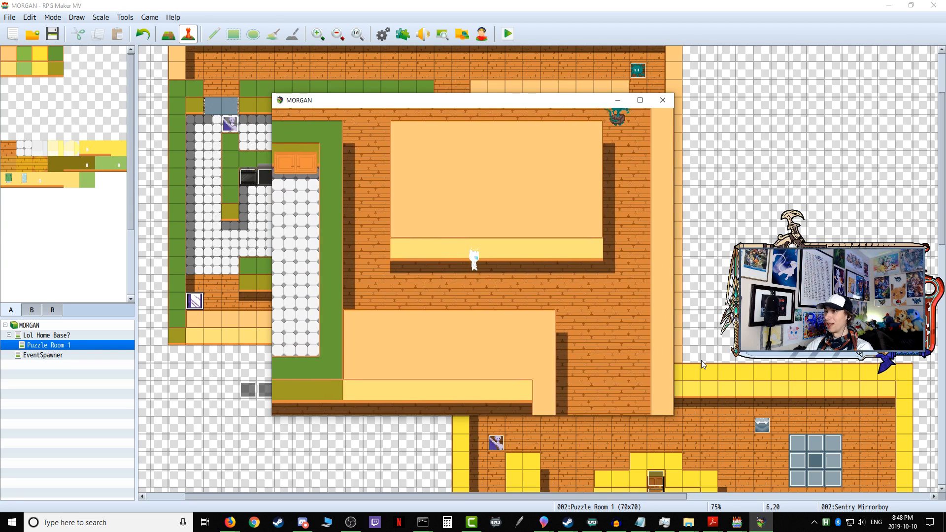
{"action": "key", "text": "Down"}
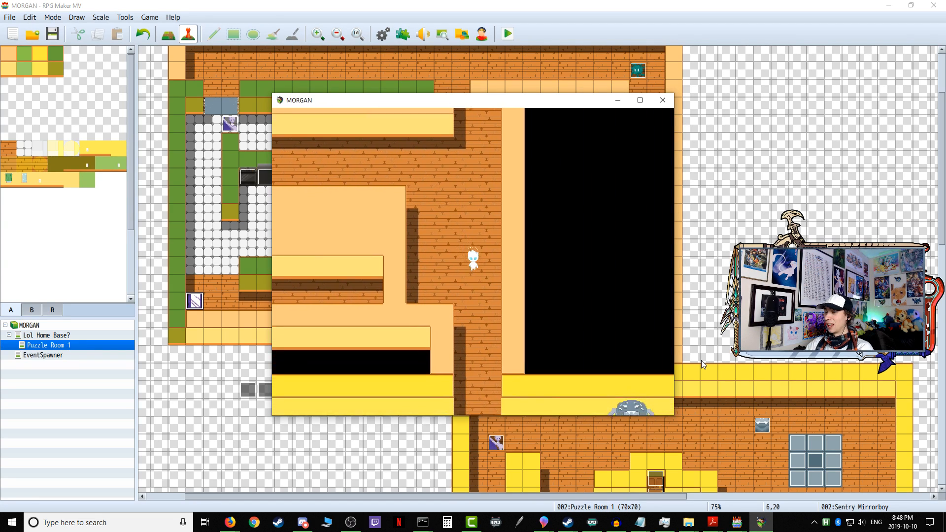
{"action": "key", "text": "Down"}
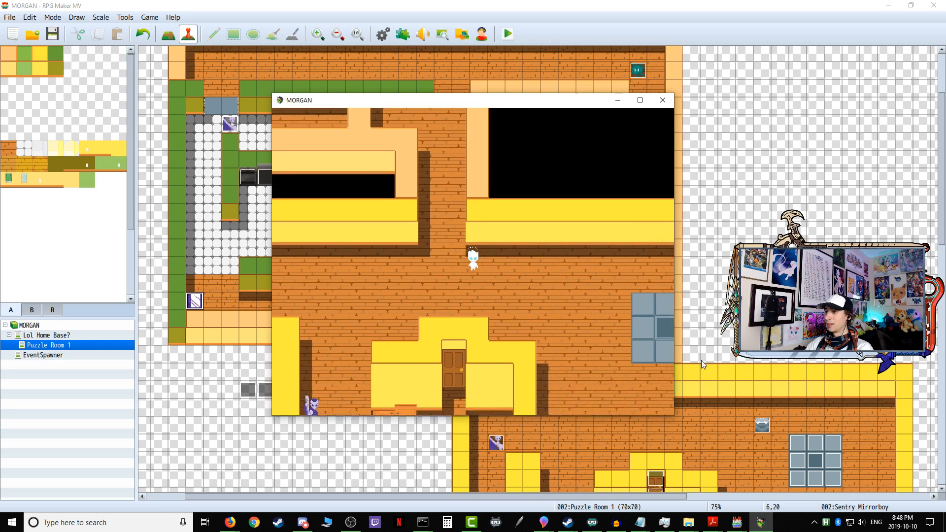
Step: Circle the grey-tiled platform to test the spider's detection from different sides, and end the playtest
{"action": "key", "text": "Right"}
{"action": "key", "text": "Down"}
{"action": "key", "text": "Left"}
{"action": "key", "text": "Left"}
{"action": "key", "text": "Up"}
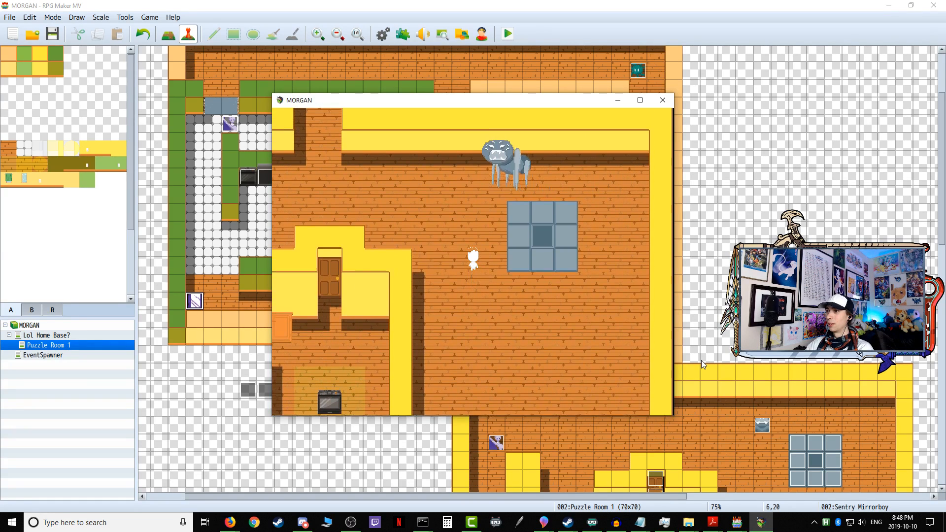
{"action": "key", "text": "Right"}
{"action": "key", "text": "Down"}
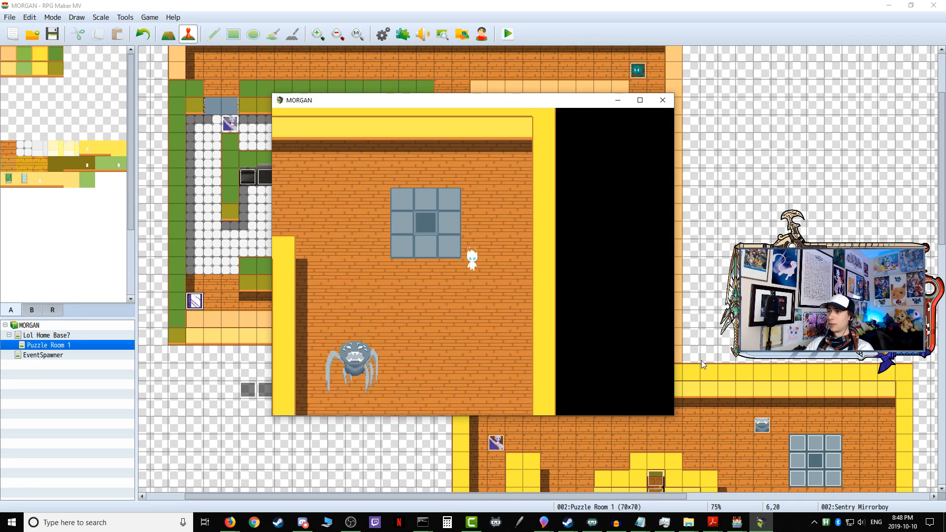
{"action": "key", "text": "Right"}
{"action": "key", "text": "Up"}
{"action": "key", "text": "Left"}
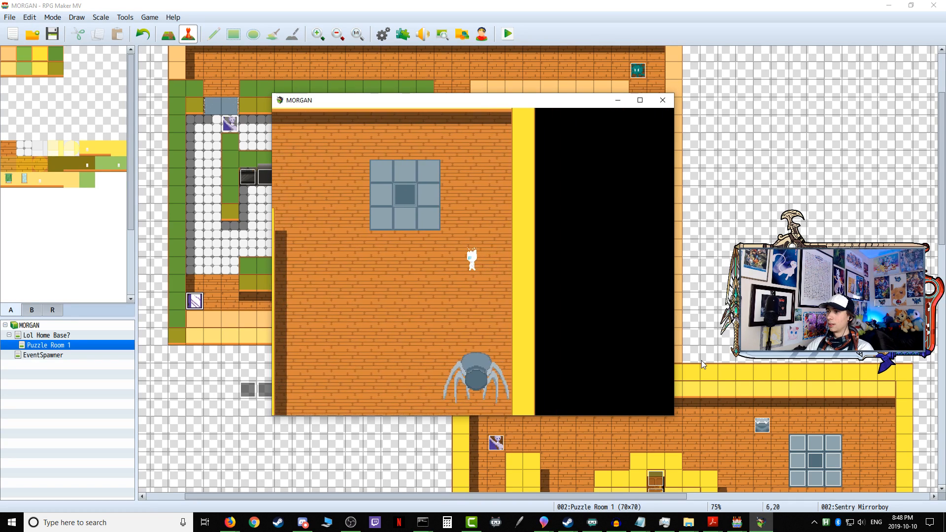
{"action": "key", "text": "Up"}
{"action": "key", "text": "Left"}
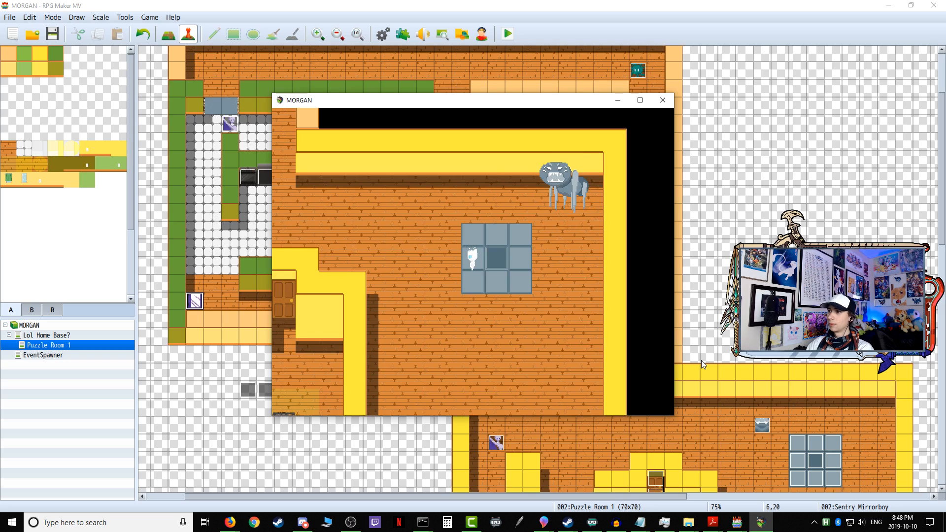
{"action": "left_click", "coordinate": [663, 100]}
Step: Review pages 4 and 1 of the One scary boy! event beside the grey-tiled platform, checking its self switch and detection conditions
{"action": "scroll", "coordinate": [715, 416], "scroll_direction": "down", "scroll_amount": 2}
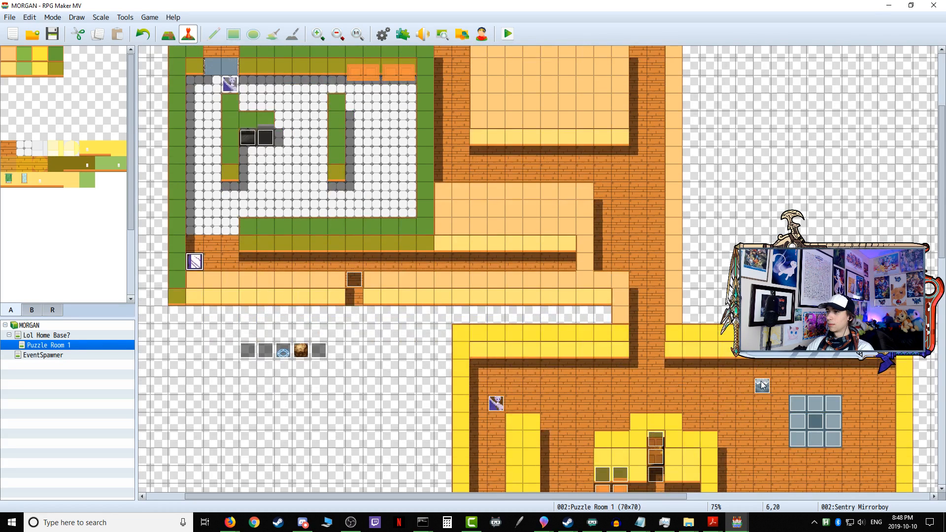
{"action": "double_click", "coordinate": [762, 386]}
{"action": "left_click", "coordinate": [282, 126]}
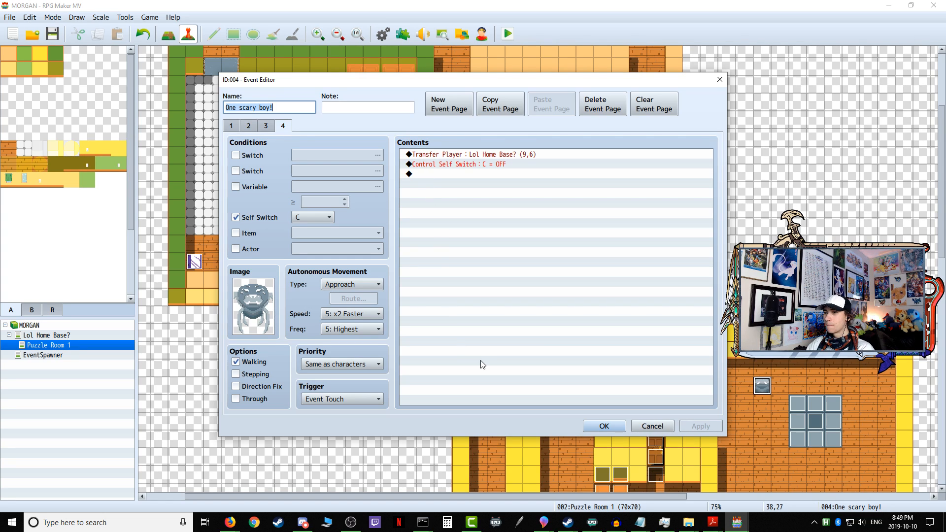
{"action": "left_click", "coordinate": [231, 127]}
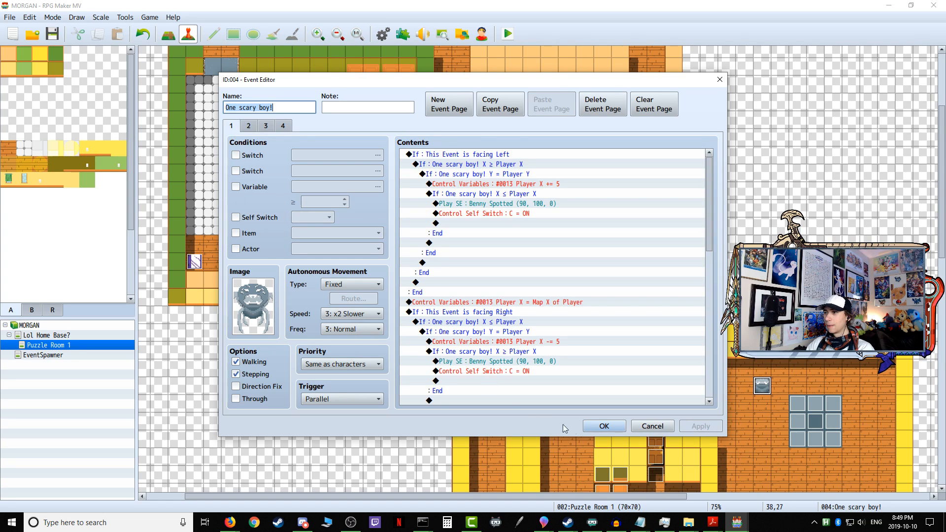
{"action": "left_click", "coordinate": [603, 427]}
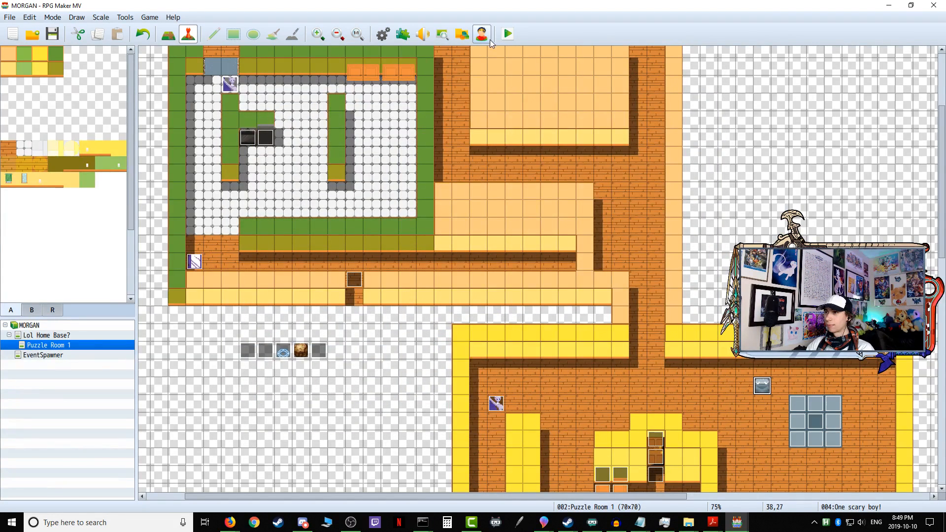
Step: Start a new playtest, enter Puzzle Room 1 through Door 3 and step up toward Sentry Mirrorboy's corridor
{"action": "left_click", "coordinate": [507, 36]}
{"action": "left_click", "coordinate": [439, 281]}
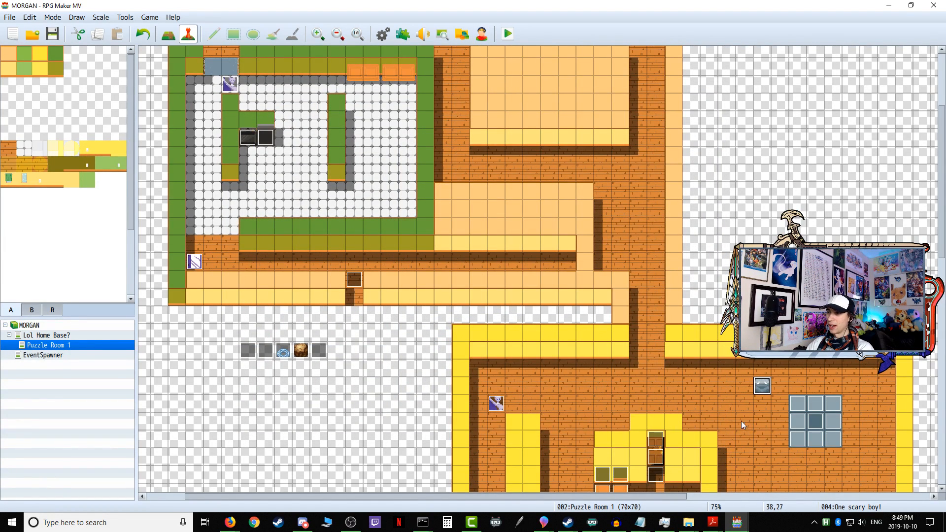
{"action": "key", "text": "Right"}
{"action": "key", "text": "Up"}
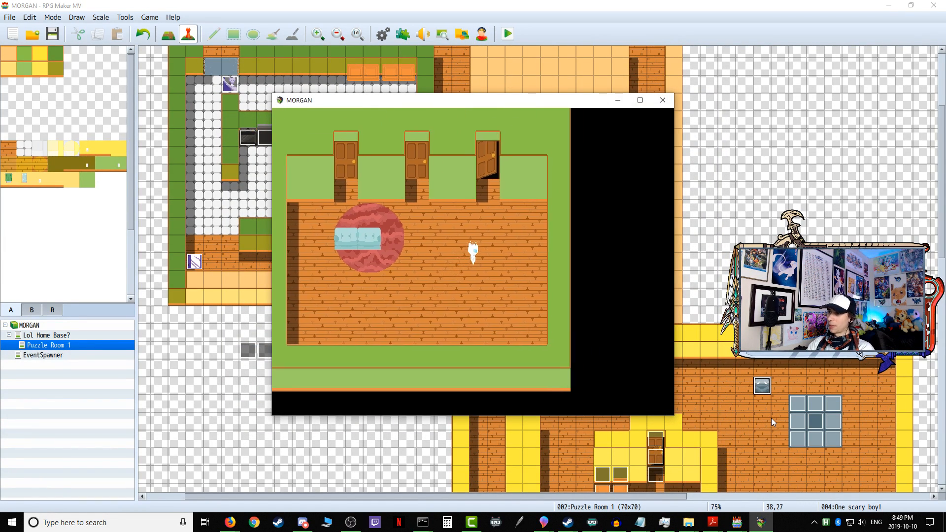
{"action": "key", "text": "Return"}
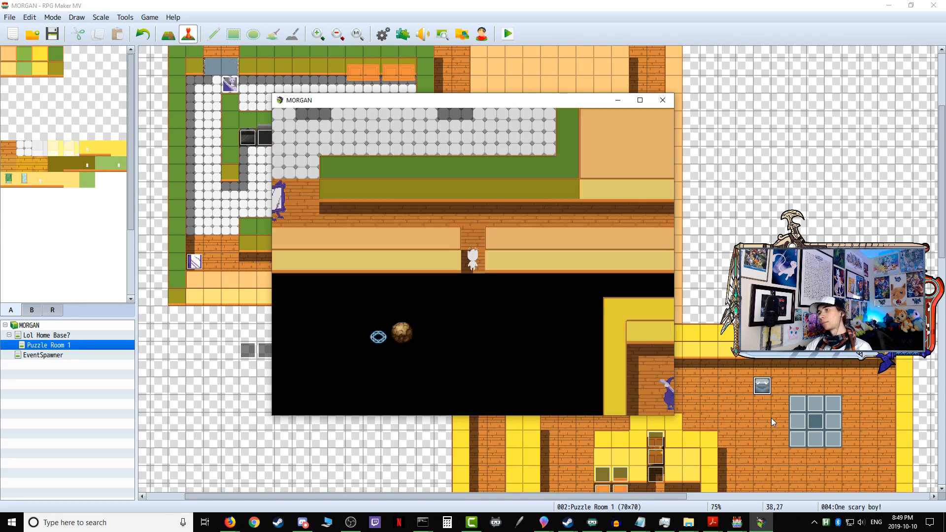
{"action": "key", "text": "Up"}
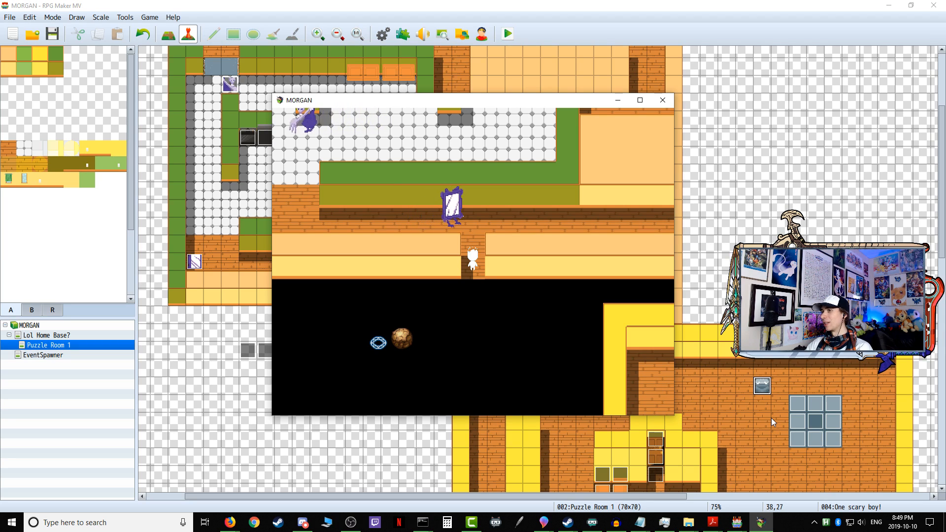
{"action": "key", "text": "Up"}
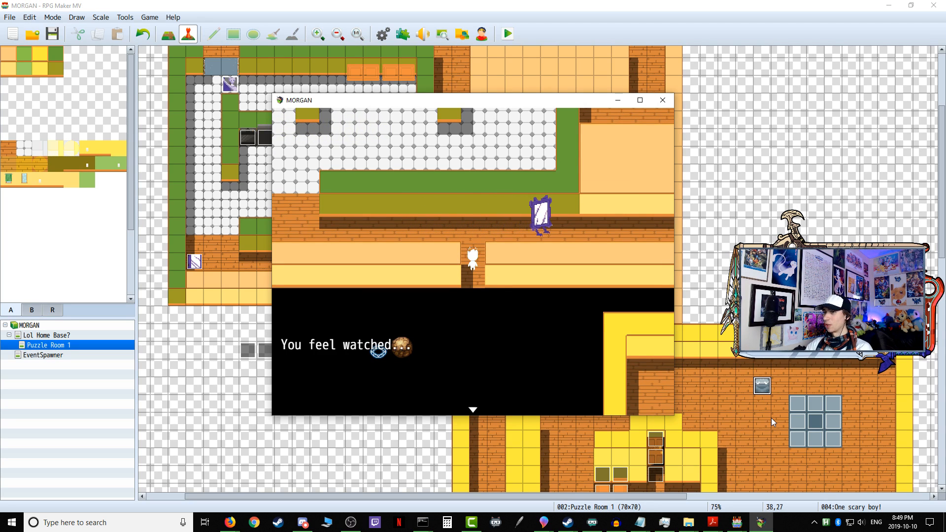
Step: Dismiss the message, walk west along the corridor and go up the white-tiled room's west side through its north opening
{"action": "key", "text": "Return"}
{"action": "key", "text": "Up"}
{"action": "key", "text": "Left"}
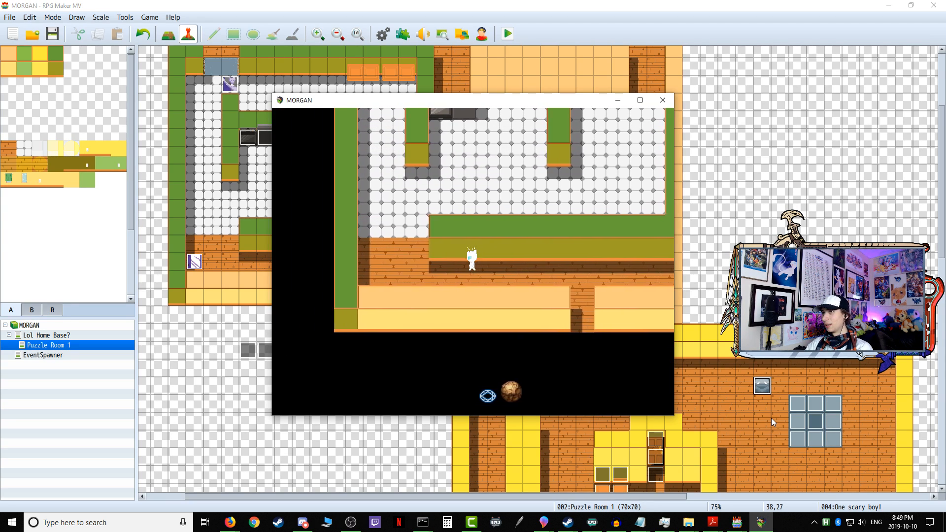
{"action": "key", "text": "Left"}
{"action": "key", "text": "Up"}
{"action": "key", "text": "Up"}
{"action": "key", "text": "Up"}
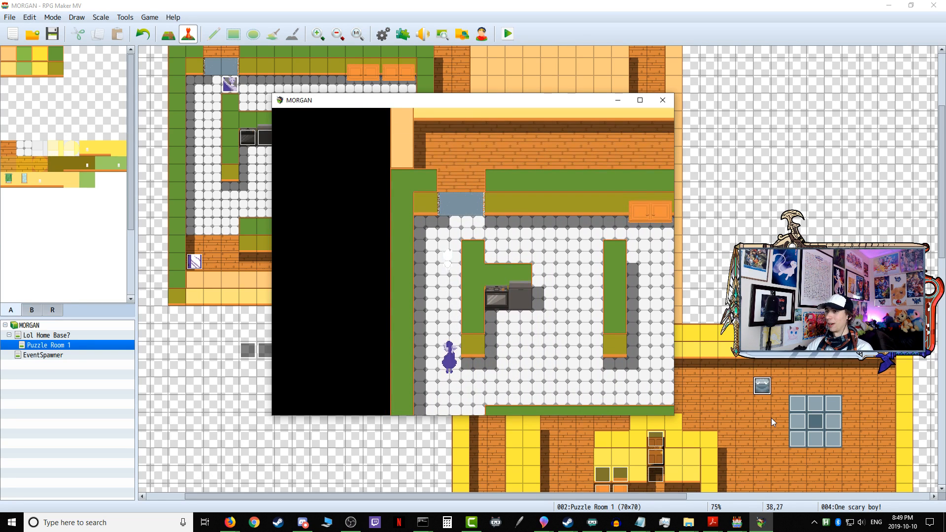
{"action": "key", "text": "Up"}
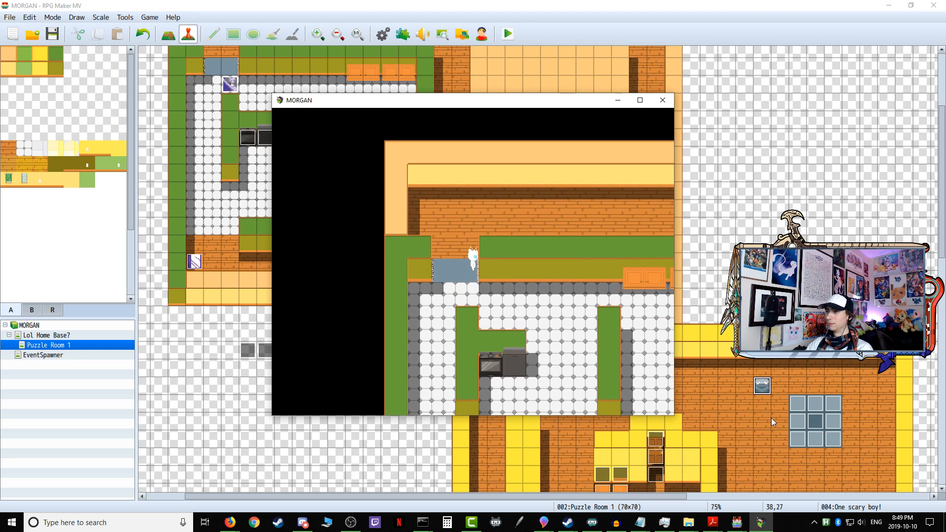
Step: Walk east along the north corridor, follow the wooden passages south and enter the spider's room beside the grey-tiled platform
{"action": "key", "text": "Right"}
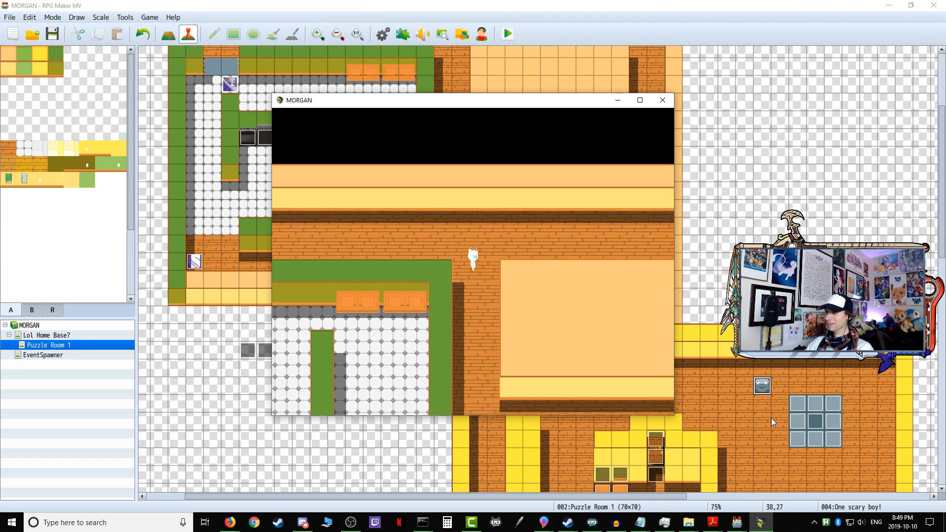
{"action": "key", "text": "Down"}
{"action": "key", "text": "Right"}
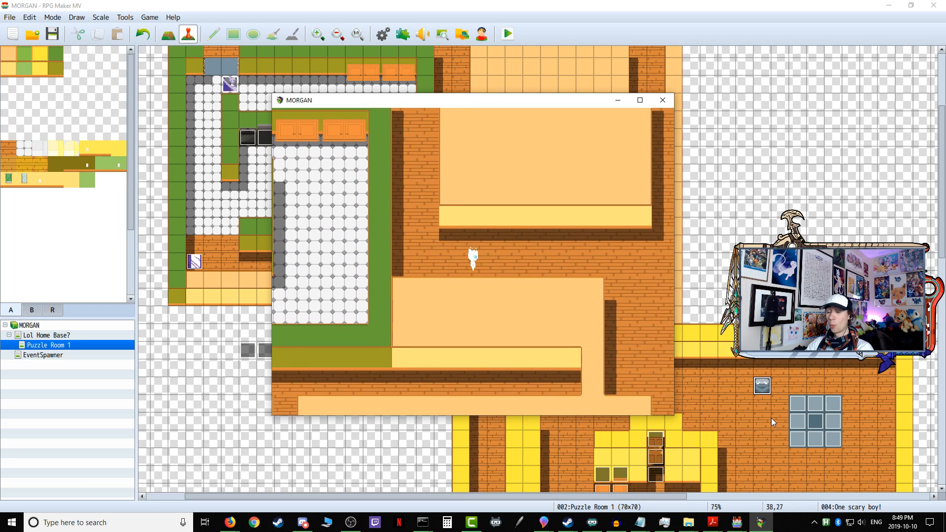
{"action": "key", "text": "Right"}
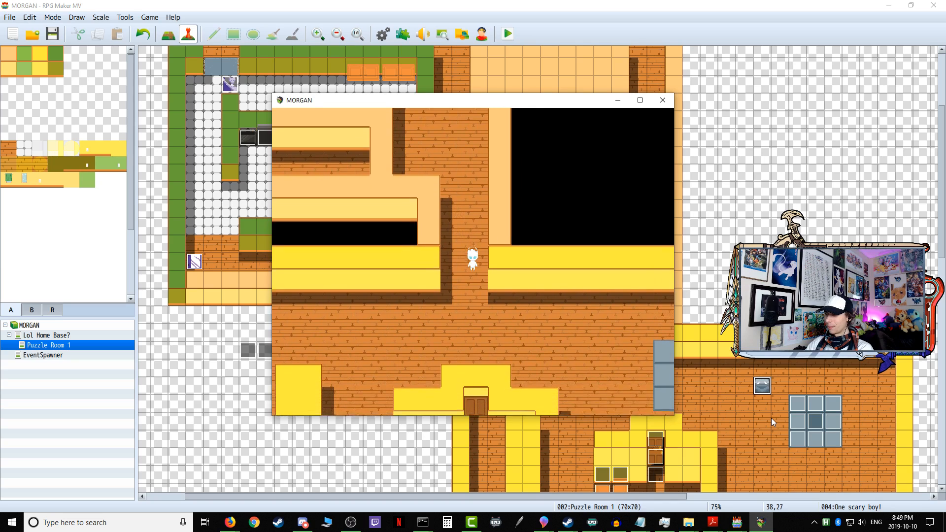
{"action": "key", "text": "Down"}
{"action": "key", "text": "Right"}
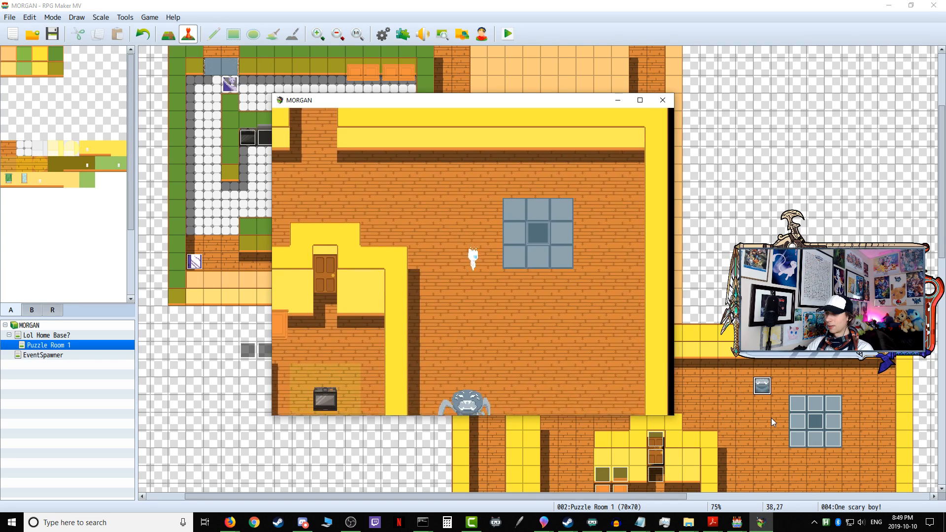
Step: Move back and forth south and southeast of the grey-tiled platform to test how the spider detects and chases the player
{"action": "key", "text": "Right"}
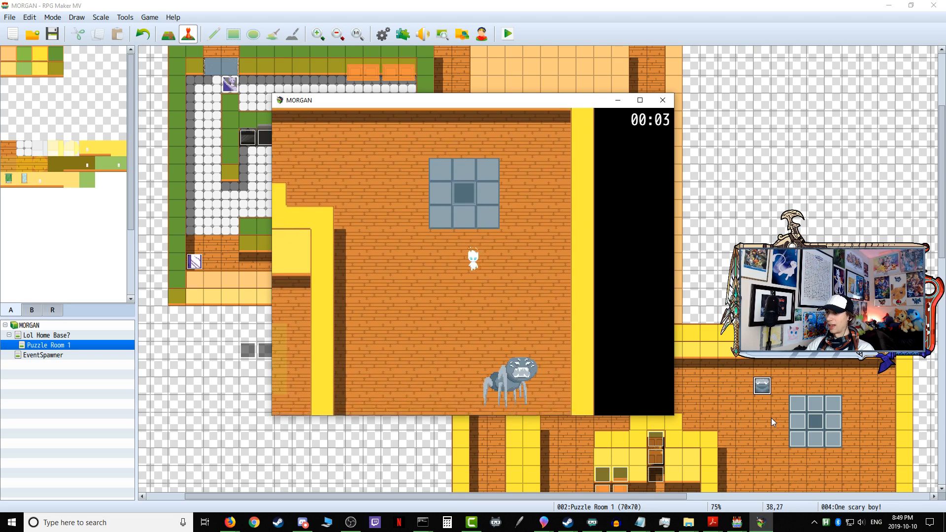
{"action": "key", "text": "Down"}
{"action": "key", "text": "Left"}
{"action": "key", "text": "Right"}
{"action": "key", "text": "Up"}
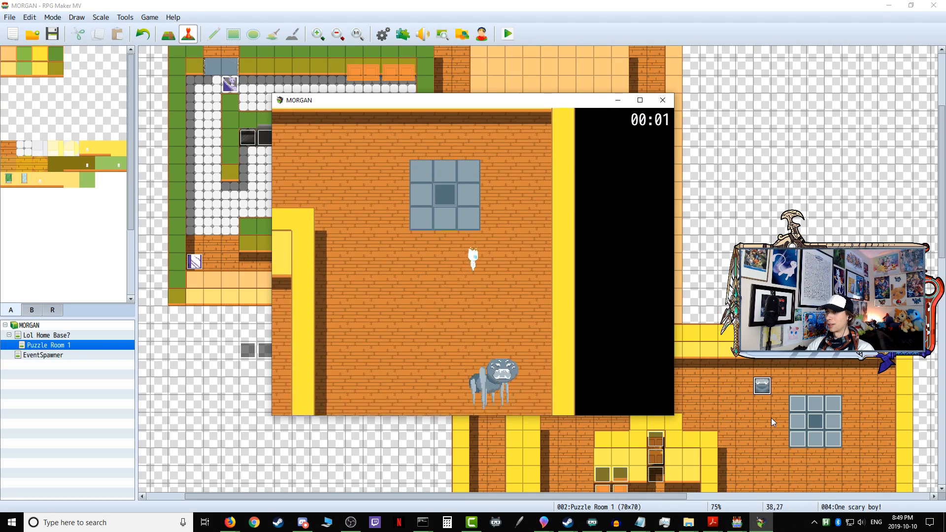
{"action": "key", "text": "Down"}
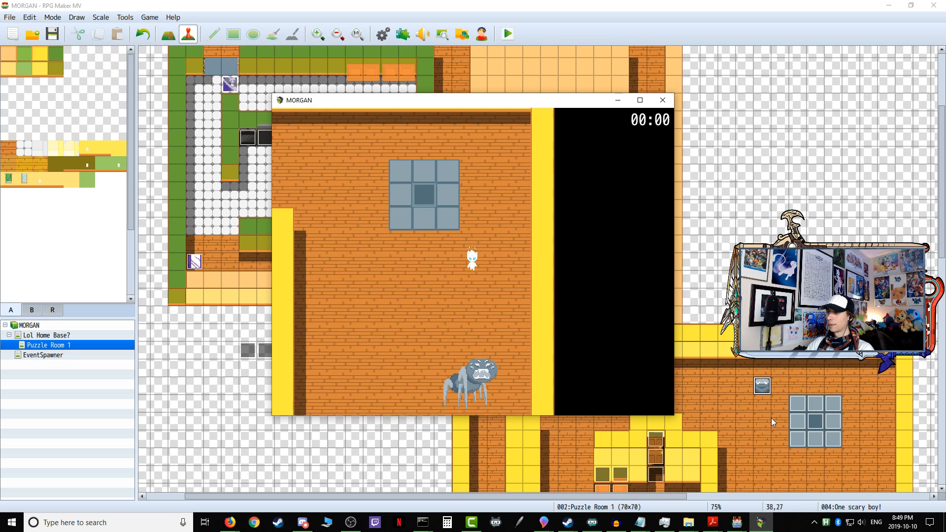
{"action": "key", "text": "Left"}
{"action": "key", "text": "Down"}
{"action": "key", "text": "Right"}
{"action": "key", "text": "Up"}
{"action": "key", "text": "Down"}
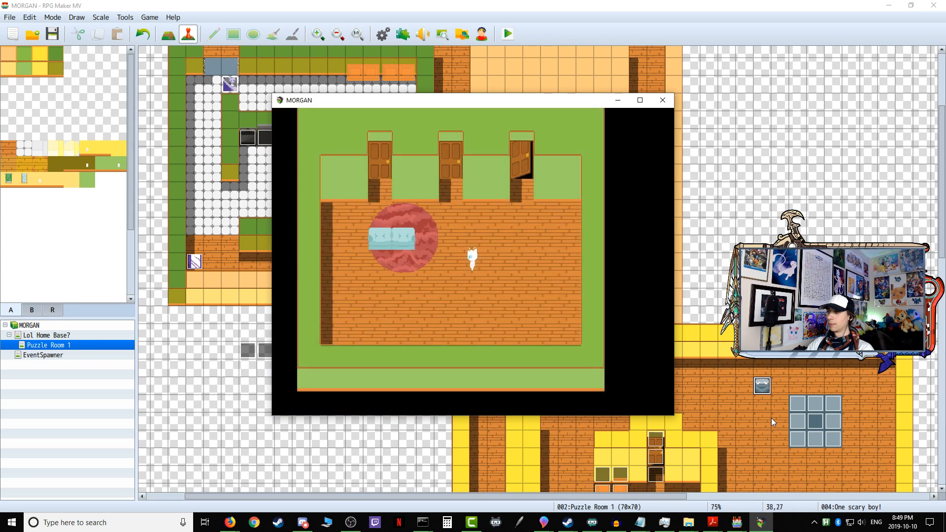
Step: Re-enter Puzzle Room 1 through Door 3, wait out Sentry Mirrorboy's patrol and step into the corridor behind it
{"action": "key", "text": "Right"}
{"action": "key", "text": "Up"}
{"action": "key", "text": "Return"}
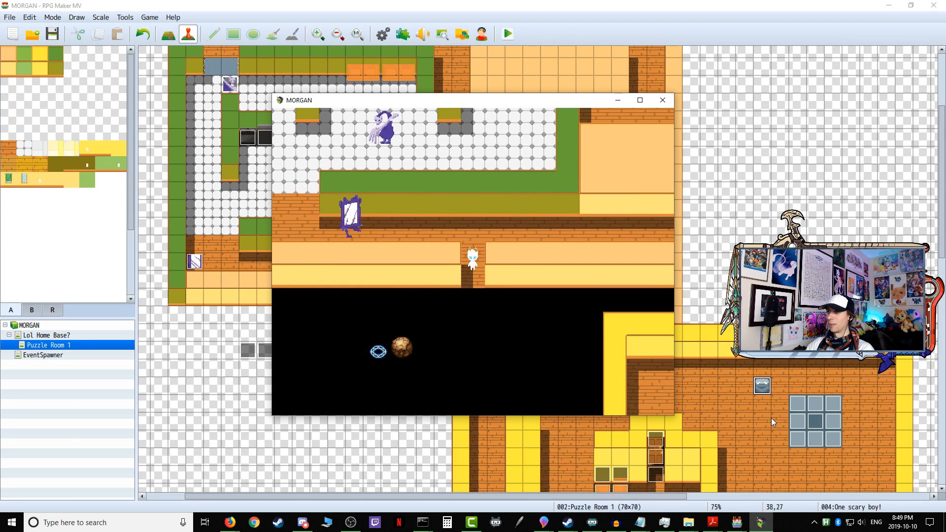
{"action": "key", "text": "Down"}
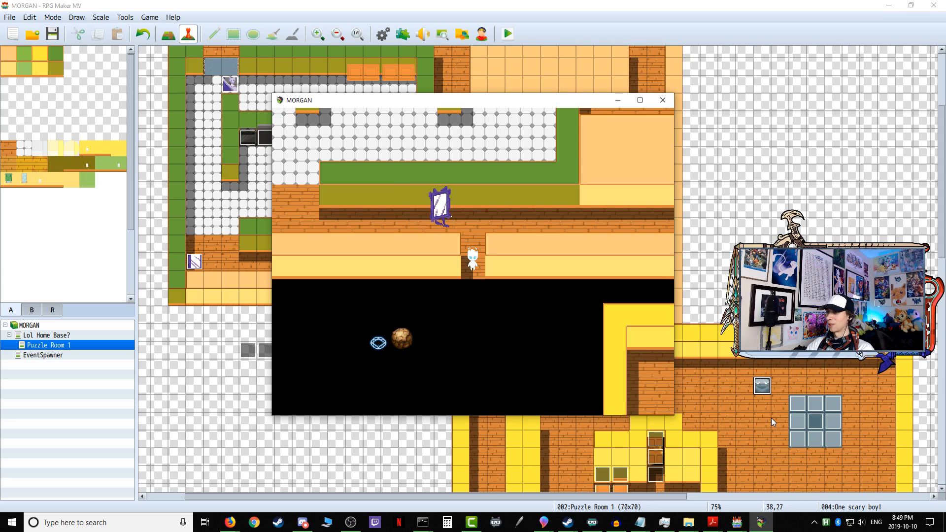
{"action": "key", "text": "Up"}
{"action": "key", "text": "Left"}
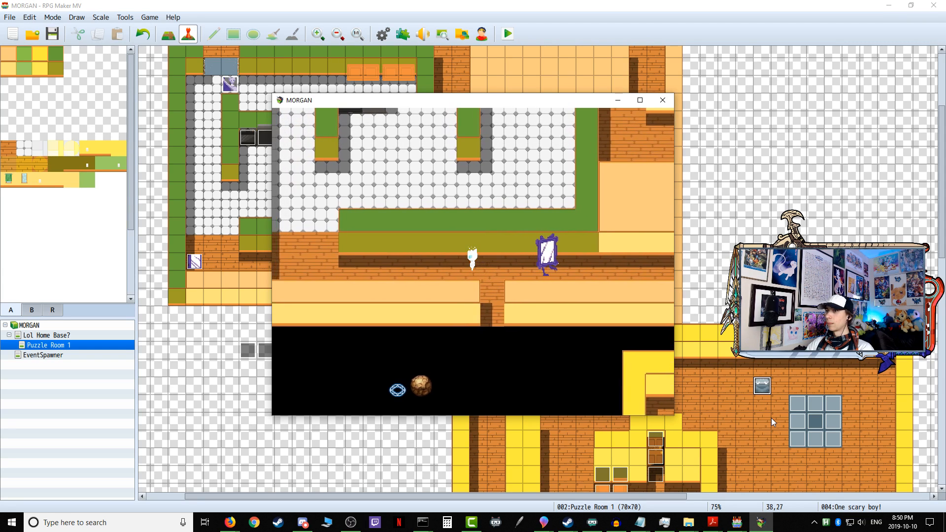
Step: Slip past the purple sentry along the white-tiled room's west side and exit through the north opening
{"action": "key", "text": "Left"}
{"action": "key", "text": "Up"}
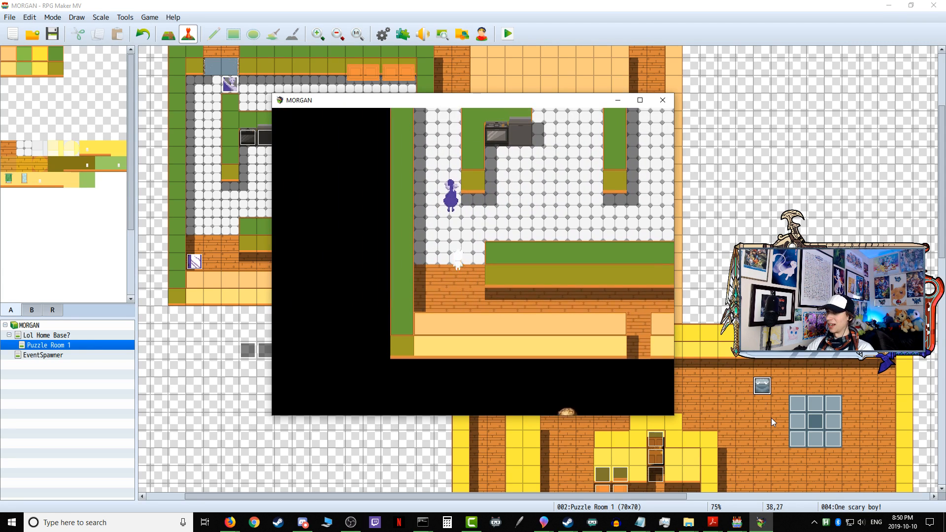
{"action": "key", "text": "Right"}
{"action": "key", "text": "Up"}
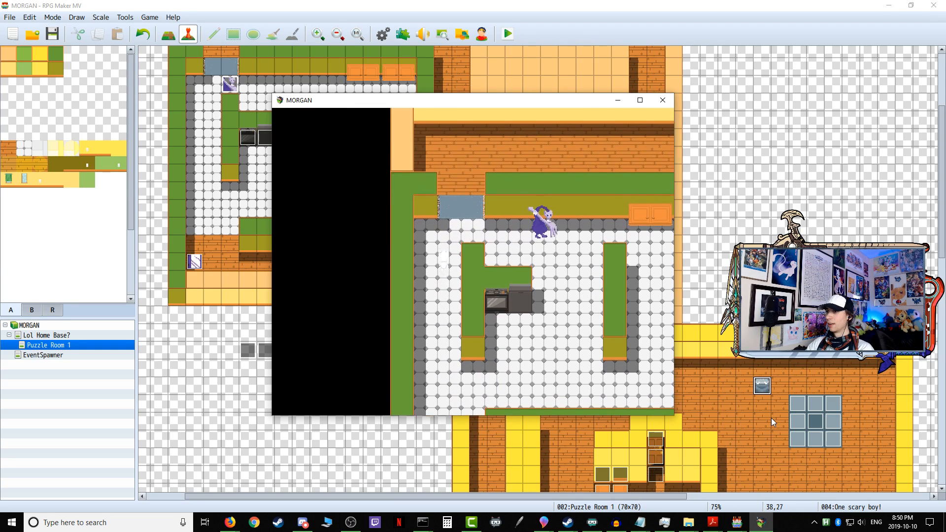
{"action": "key", "text": "Up"}
{"action": "key", "text": "Right"}
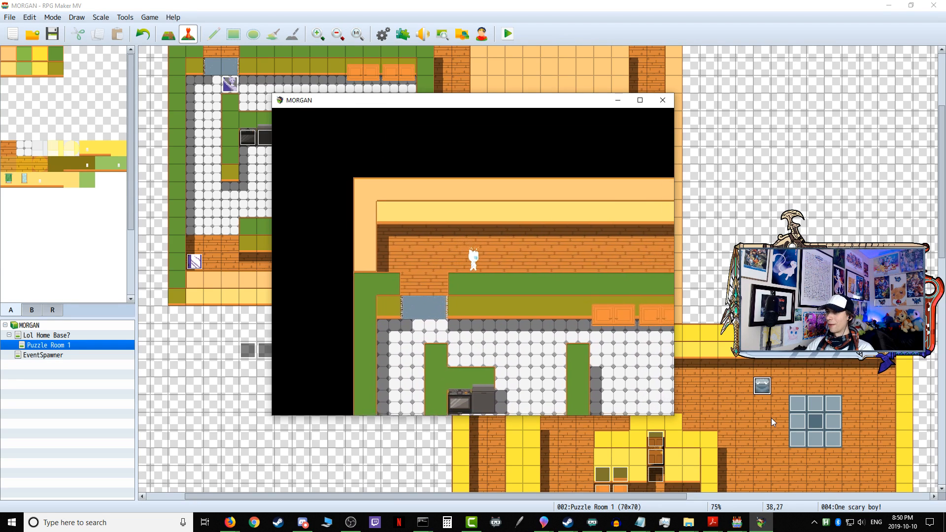
Step: Follow the north corridor east and the passages south back into the spider's room, along its north wall
{"action": "key", "text": "Right"}
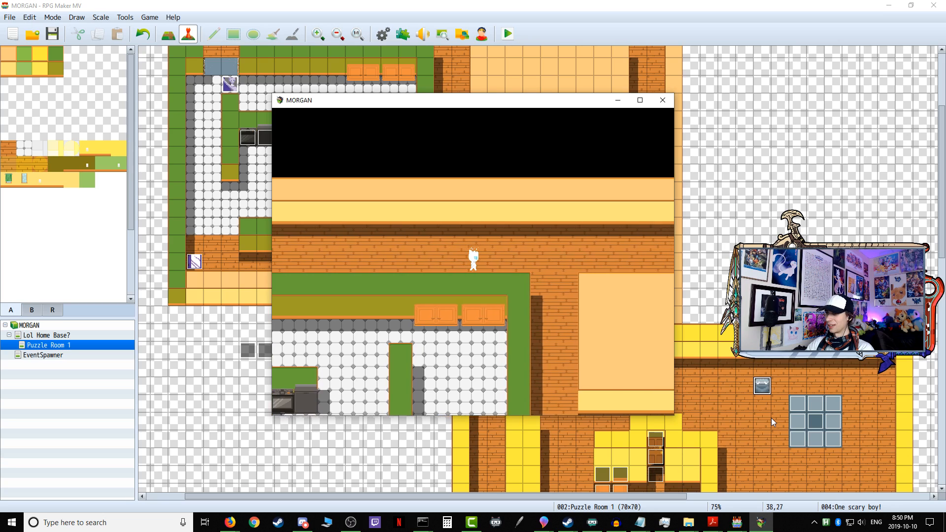
{"action": "key", "text": "Down"}
{"action": "key", "text": "Down"}
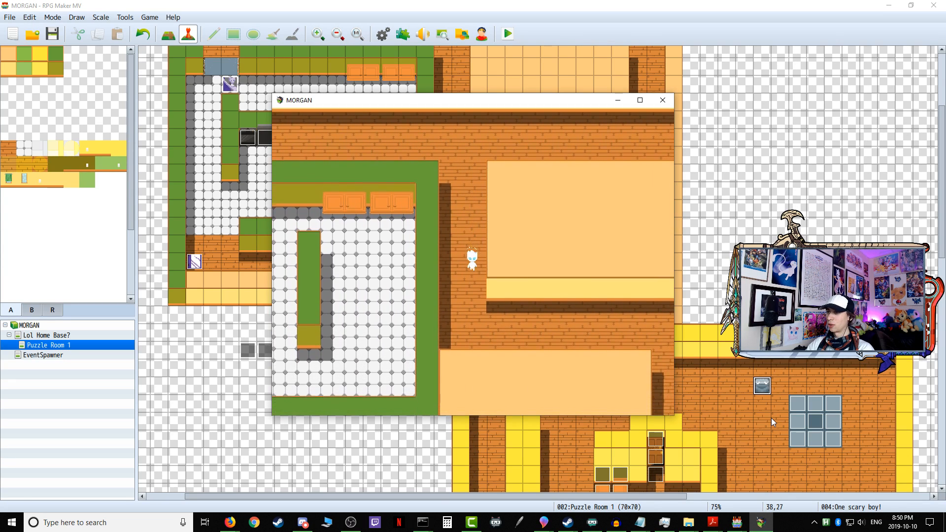
{"action": "key", "text": "Right"}
{"action": "key", "text": "Right"}
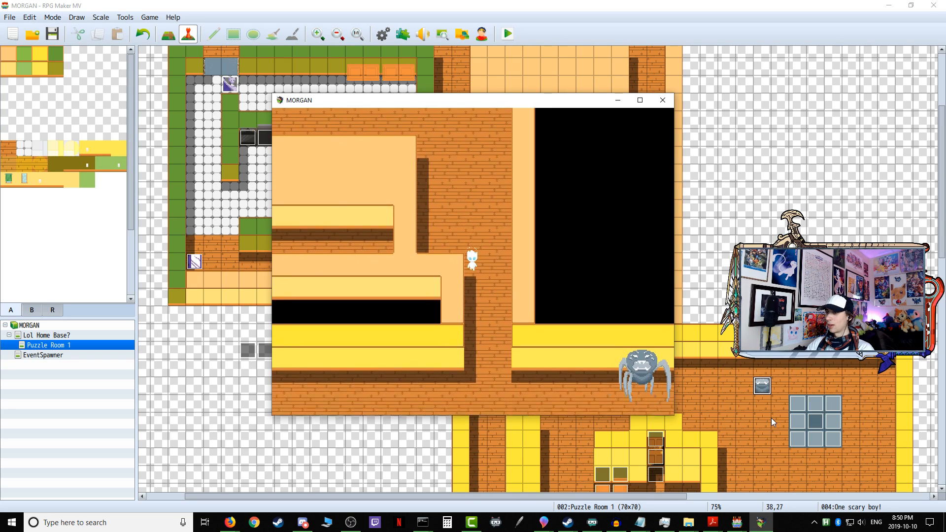
{"action": "key", "text": "Down"}
{"action": "key", "text": "Right"}
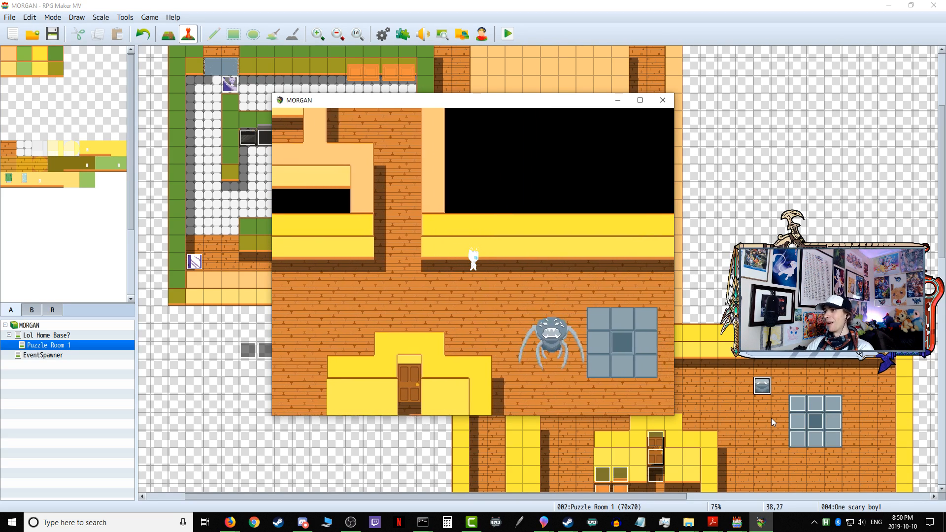
Step: Lead the spider around the south and east sides of the grey-tiled platform to test its detection and chase
{"action": "key", "text": "Right"}
{"action": "key", "text": "Down"}
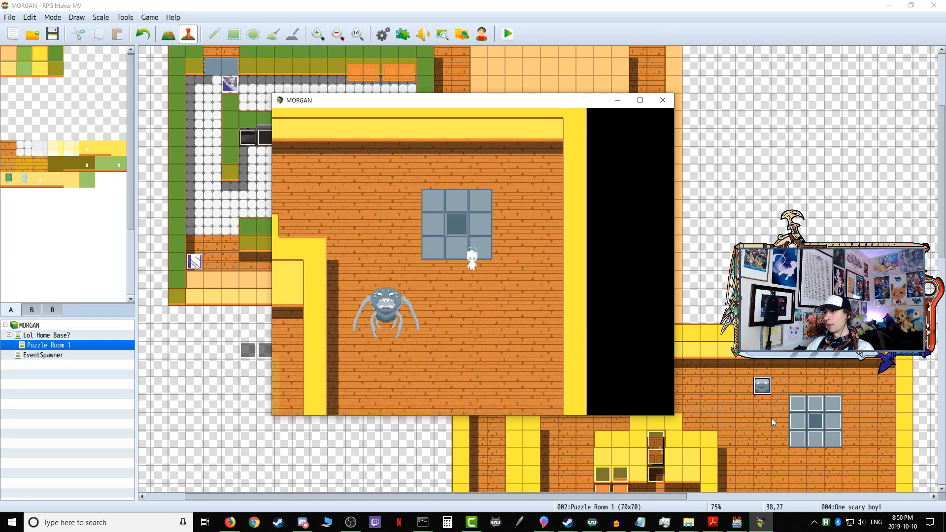
{"action": "key", "text": "Down"}
{"action": "key", "text": "Right"}
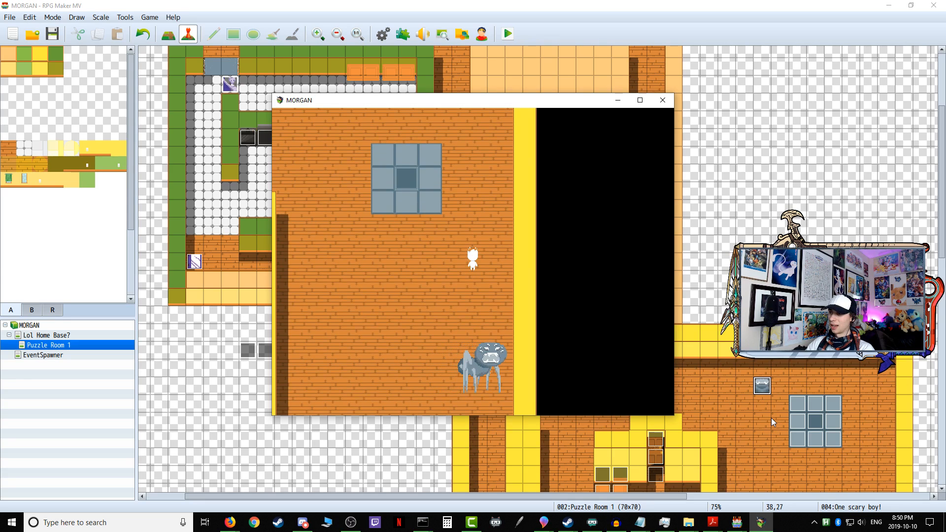
{"action": "key", "text": "Up"}
{"action": "key", "text": "Left"}
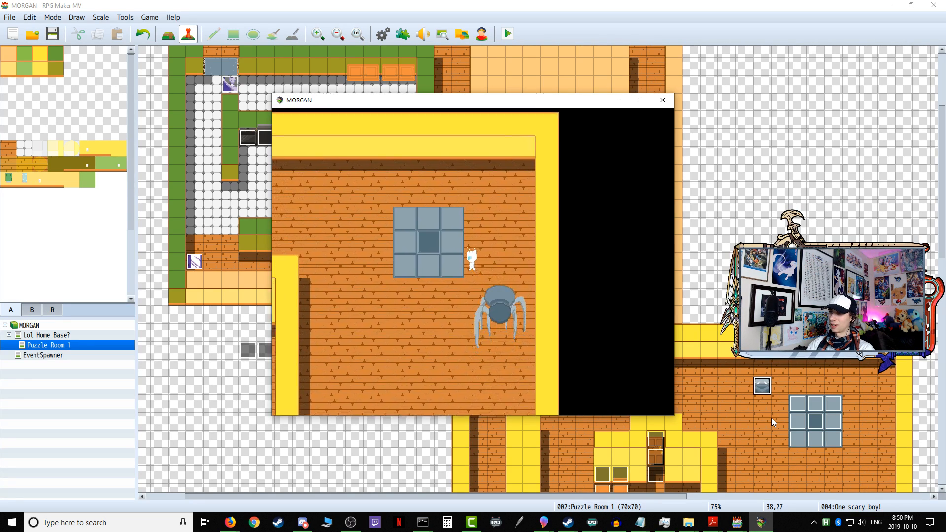
Step: Cross the grey-tiled platform and stay at its west edge to test the spider's detection from the room's northeast corner
{"action": "key", "text": "Right"}
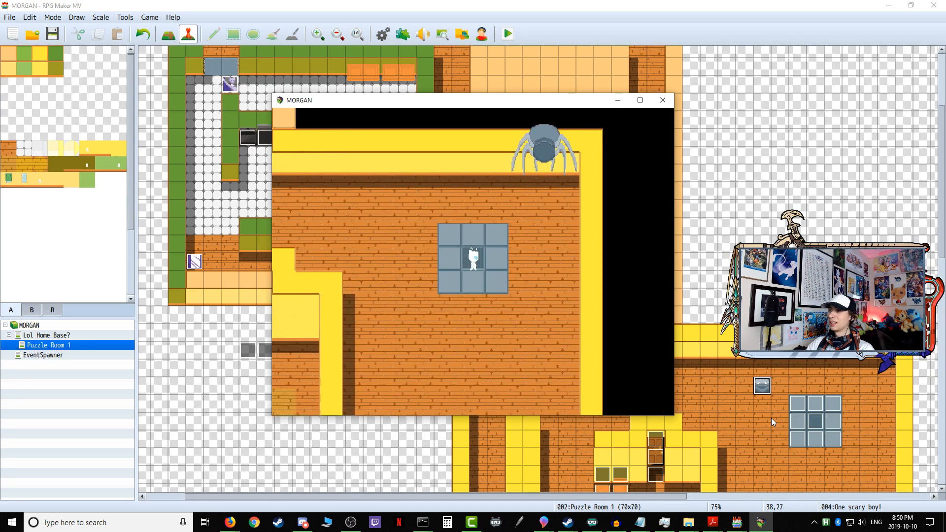
{"action": "key", "text": "Left"}
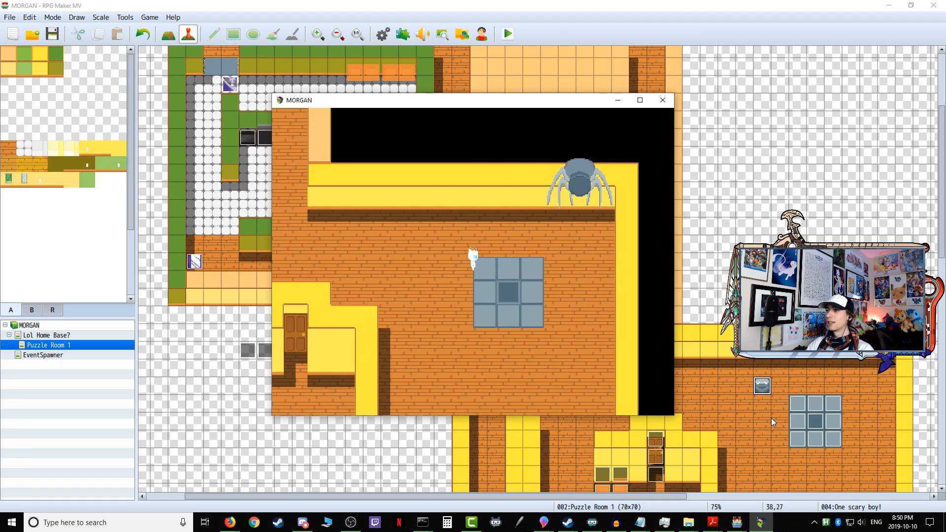
{"action": "key", "text": "Left"}
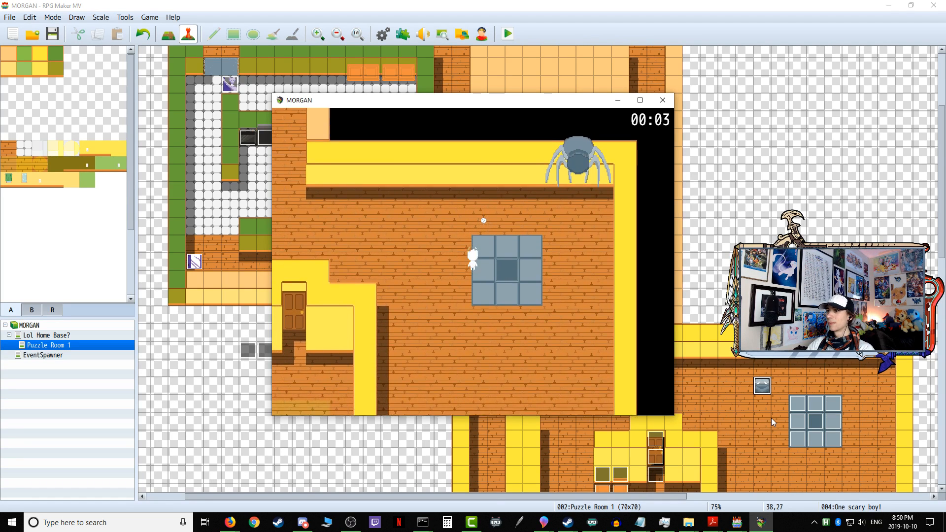
{"action": "key", "text": "Left"}
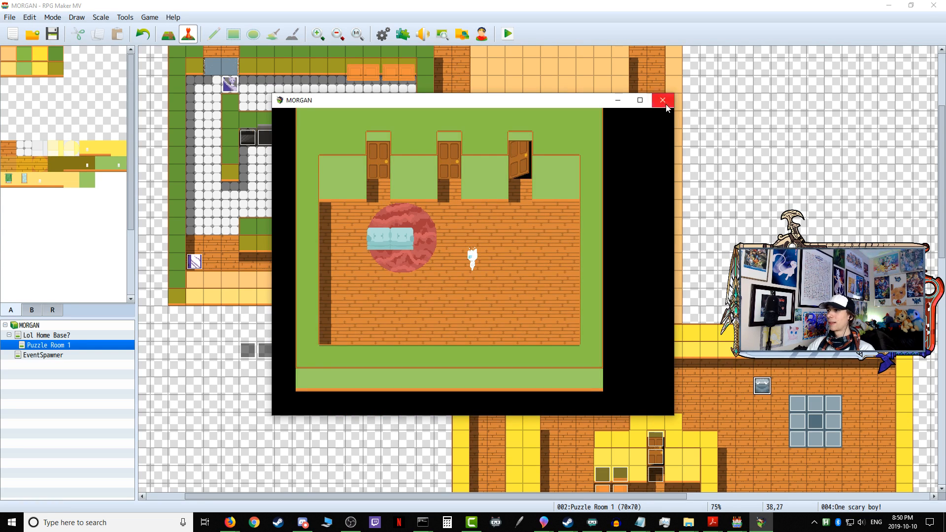
Step: Close the game window, start a fresh playtest and enter Puzzle Room 1 through Door 3
{"action": "left_click", "coordinate": [663, 101]}
{"action": "key", "text": "ctrl+r"}
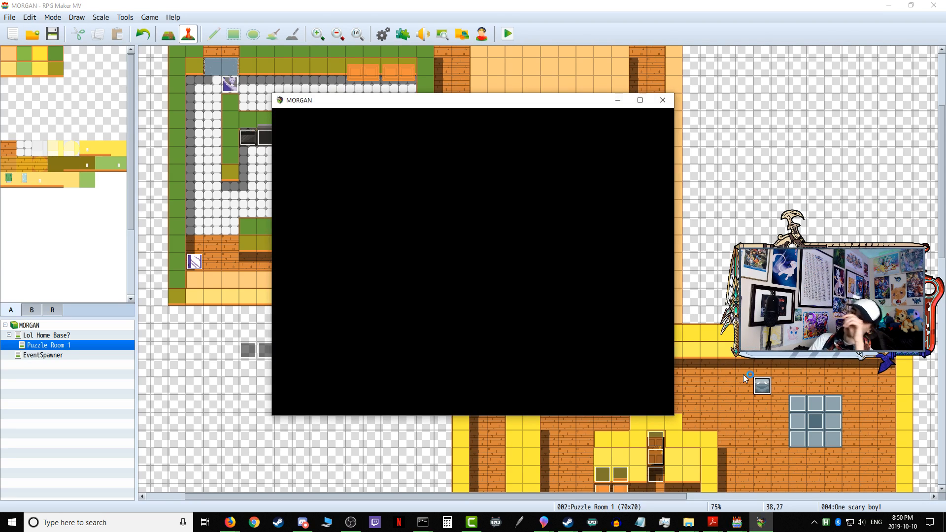
{"action": "key", "text": "Right"}
{"action": "key", "text": "Up"}
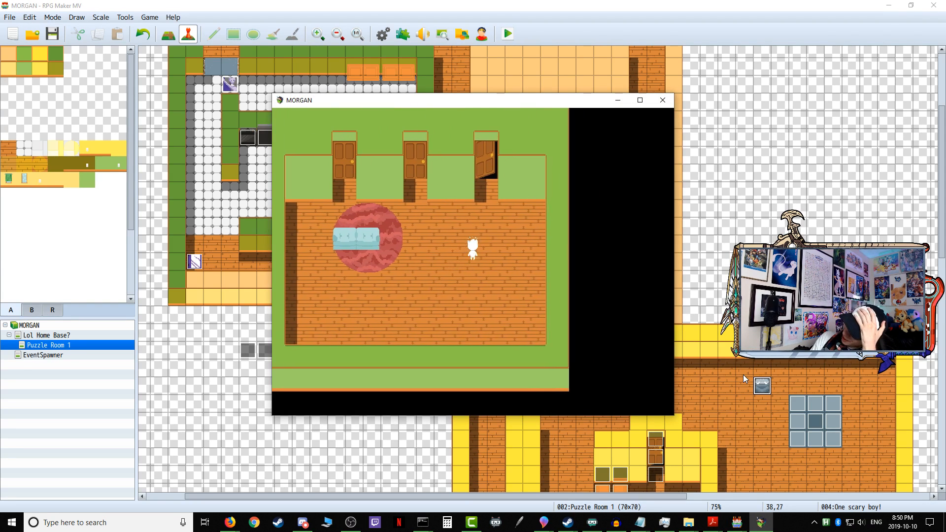
{"action": "key", "text": "Return"}
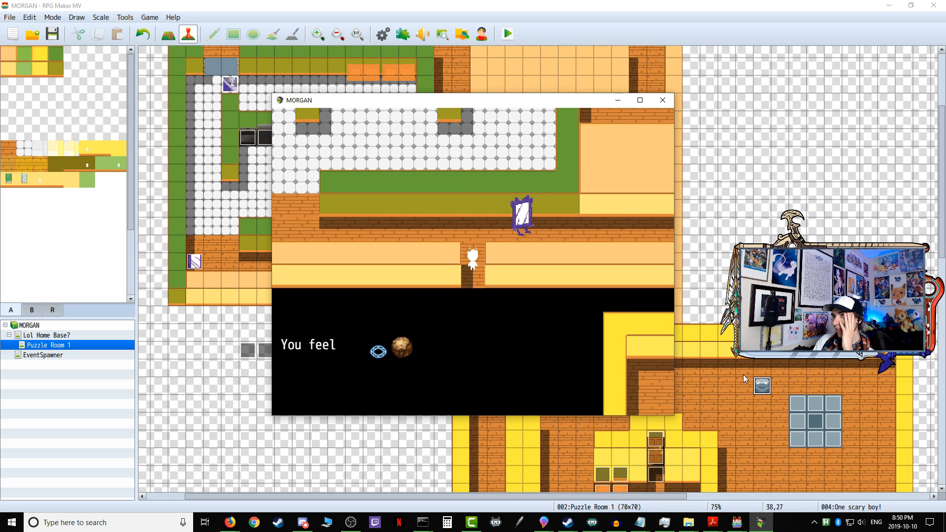
Step: Walk west past Sentry Mirrorboy and up the white-tiled room's west side to the north corridor
{"action": "key", "text": "Up"}
{"action": "key", "text": "Left"}
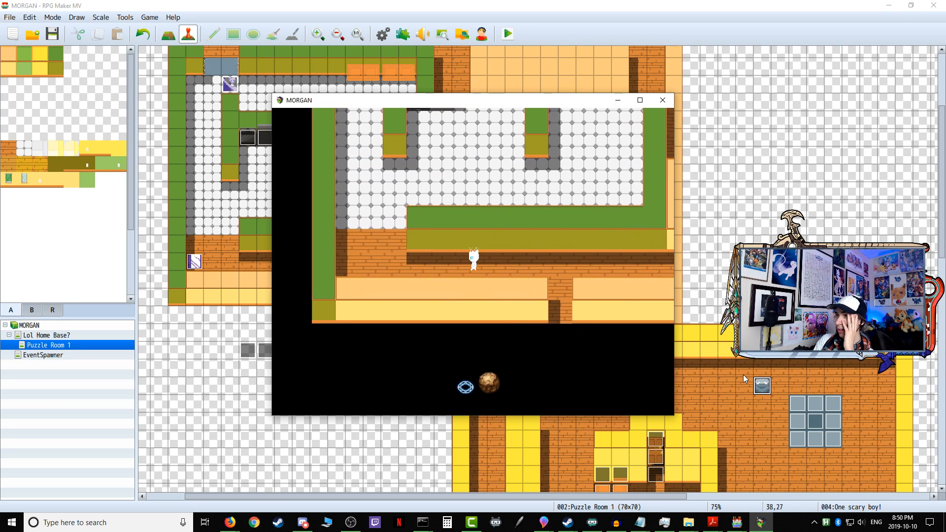
{"action": "key", "text": "Up"}
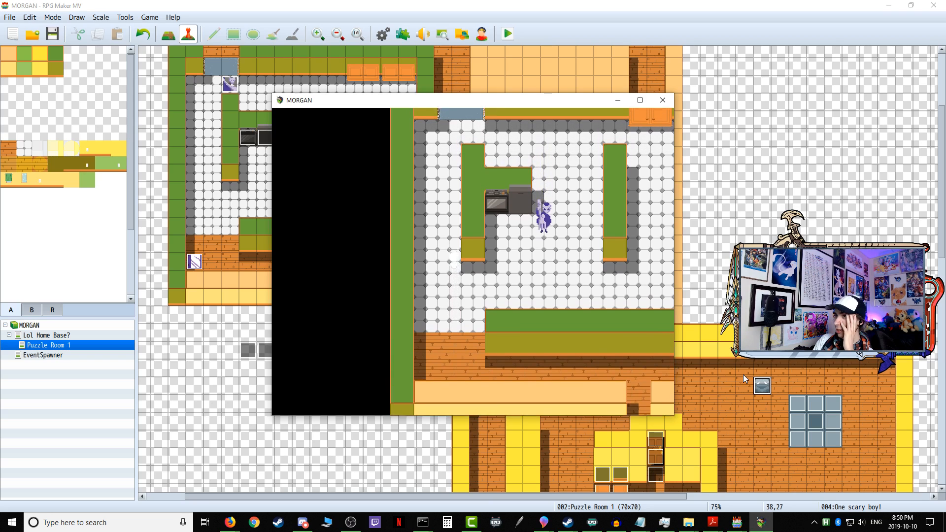
{"action": "key", "text": "Right"}
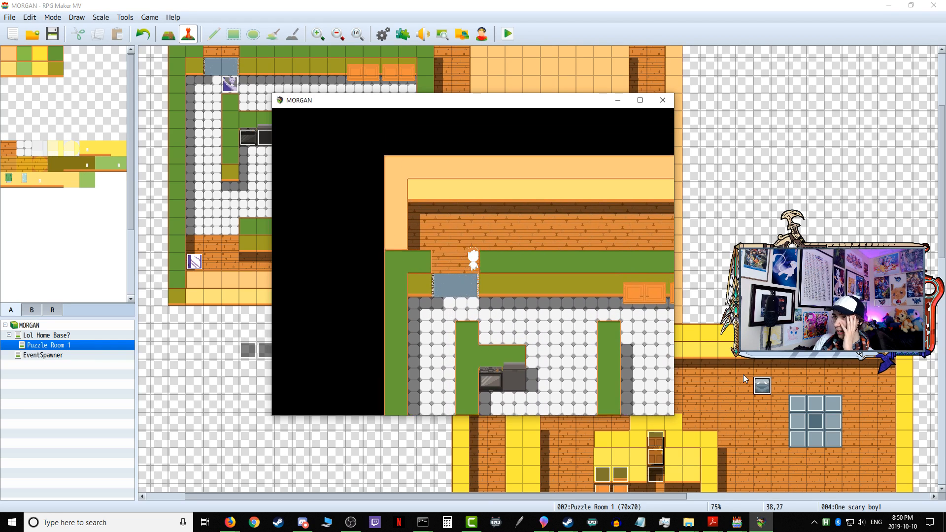
Step: Walk east along the north corridor and south through the orange-floored passages into the yellow-walled room with the spider
{"action": "key", "text": "Right"}
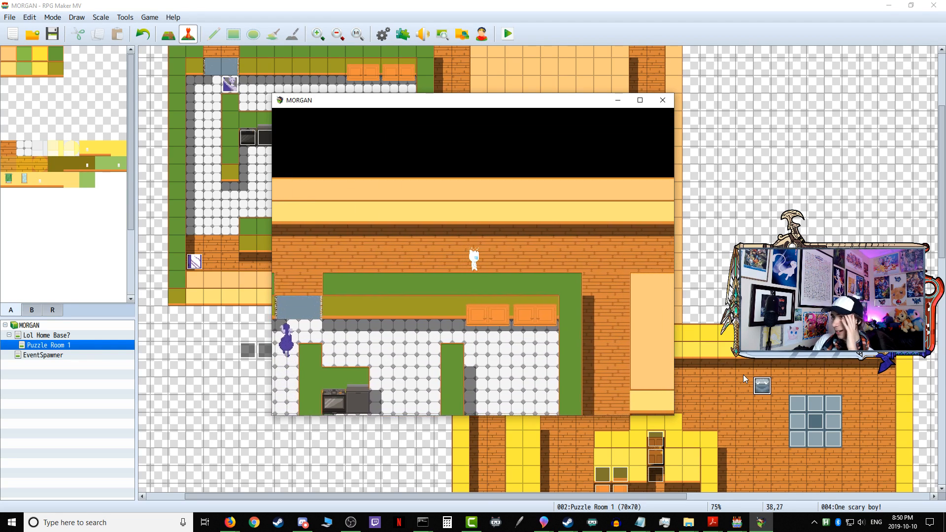
{"action": "key", "text": "Down"}
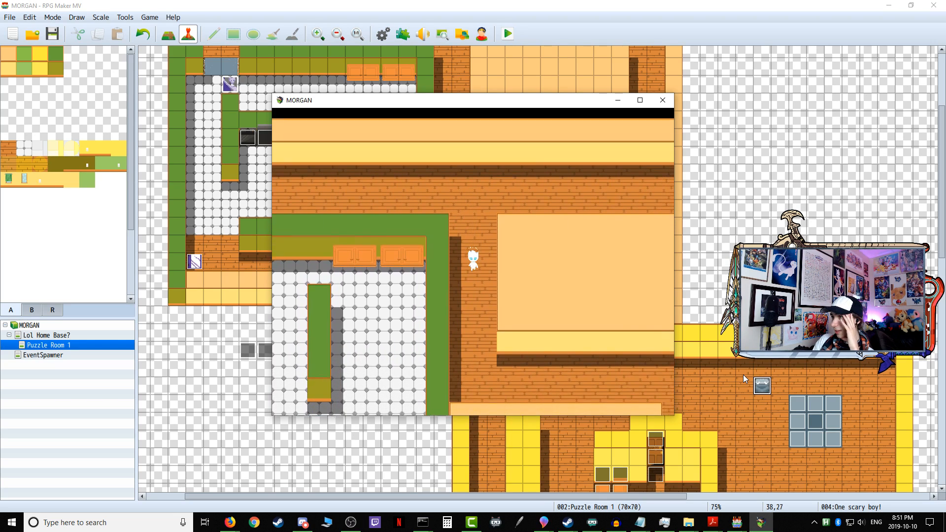
{"action": "key", "text": "Right"}
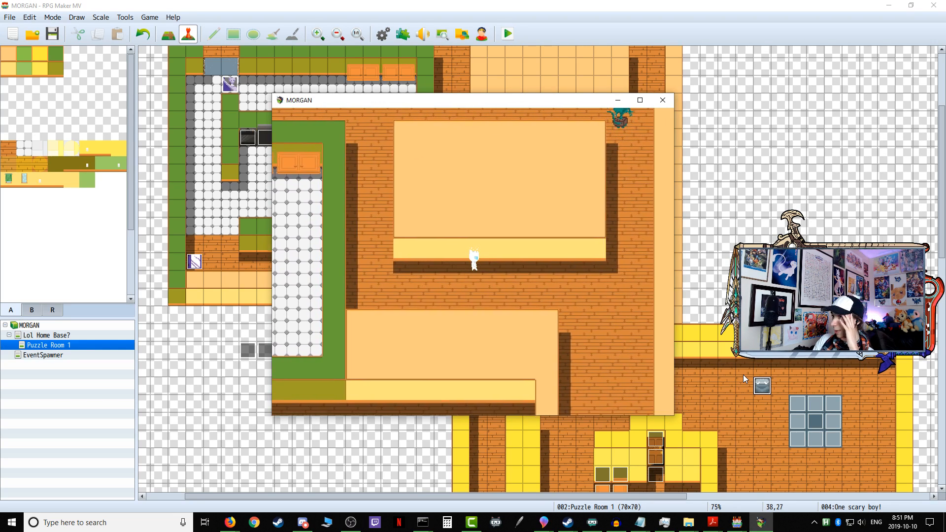
{"action": "key", "text": "Down"}
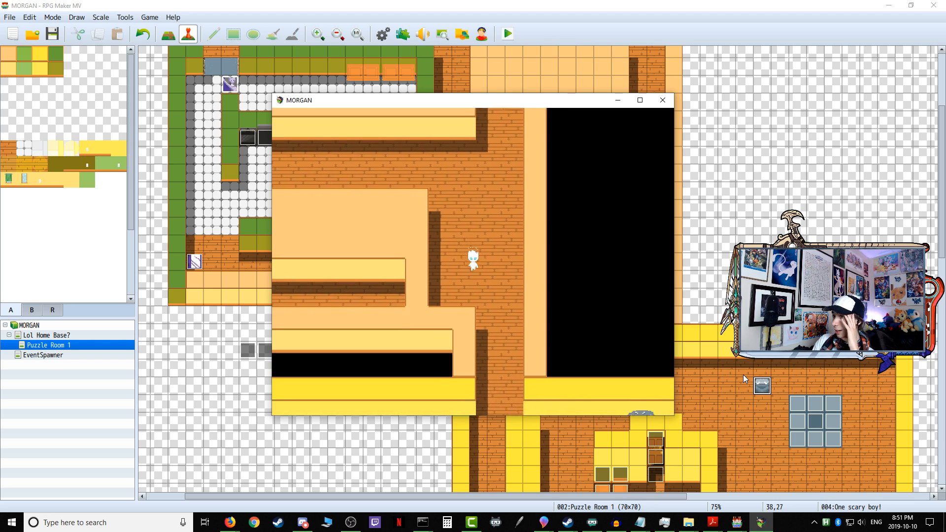
{"action": "key", "text": "Down"}
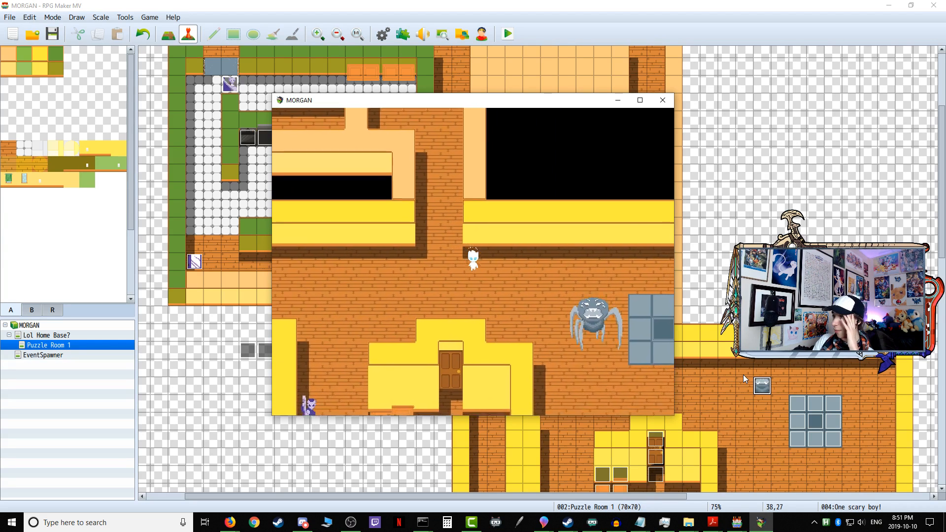
Step: Circle the grey-tiled platform's east side, cross its northwest corner and retreat west to test the spider's chase
{"action": "key", "text": "Right"}
{"action": "key", "text": "Right"}
{"action": "key", "text": "Down"}
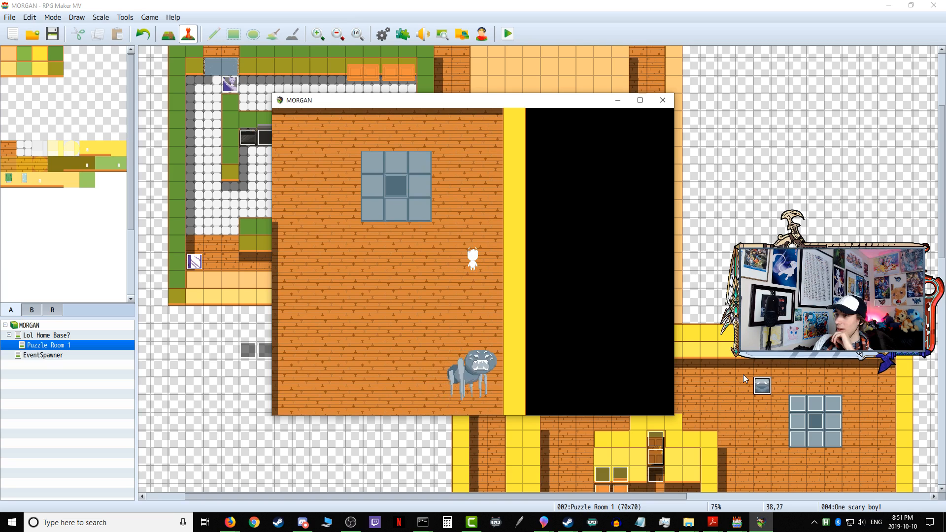
{"action": "key", "text": "Up"}
{"action": "key", "text": "Left"}
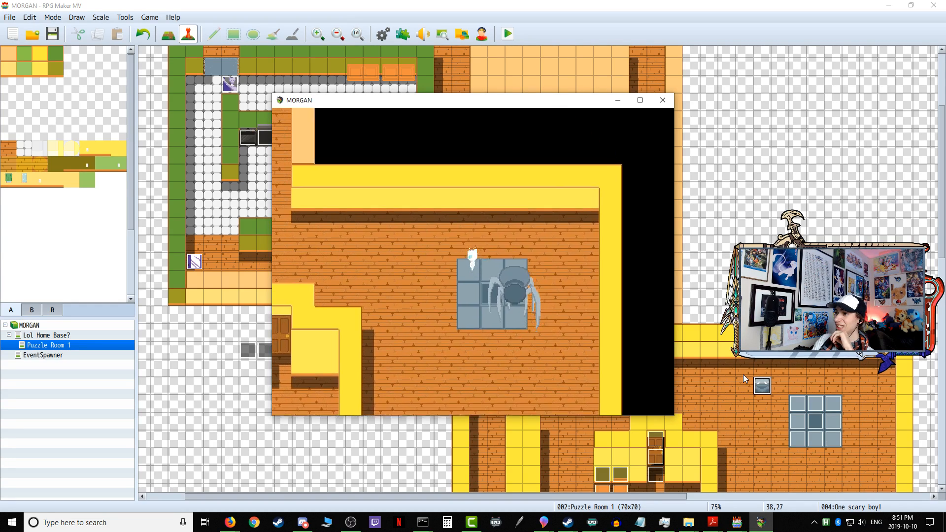
{"action": "key", "text": "Left"}
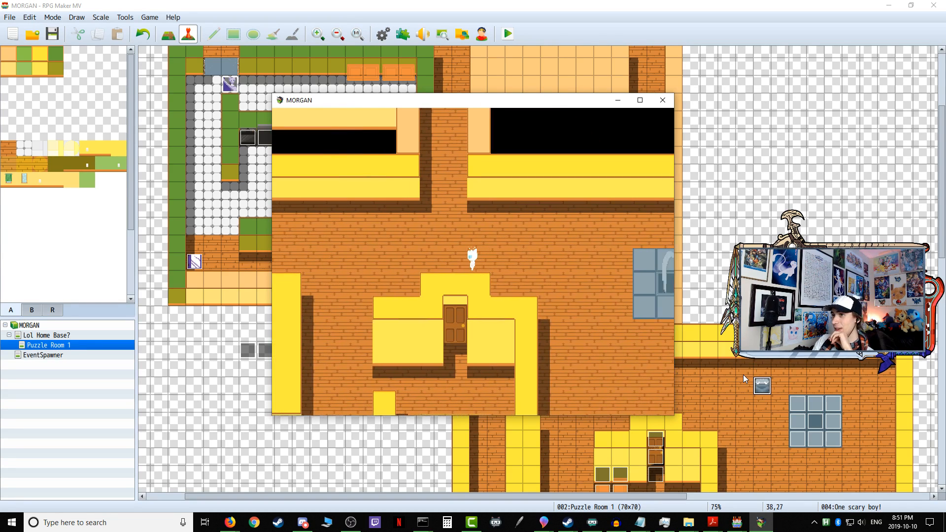
Step: Wait out the purple sentry near the north passage, then slip around the door building to the stove in the walled alcove
{"action": "key", "text": "Right"}
{"action": "key", "text": "Up"}
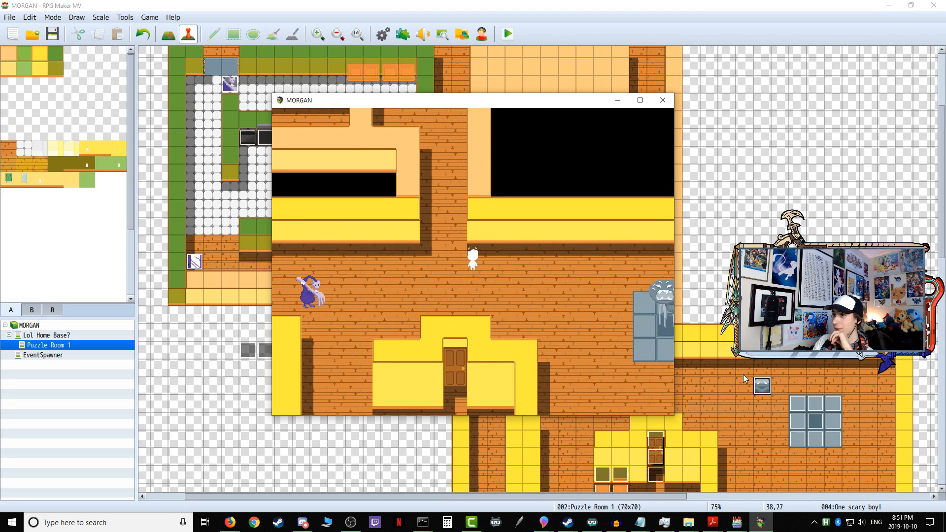
{"action": "key", "text": "Left"}
{"action": "key", "text": "Down"}
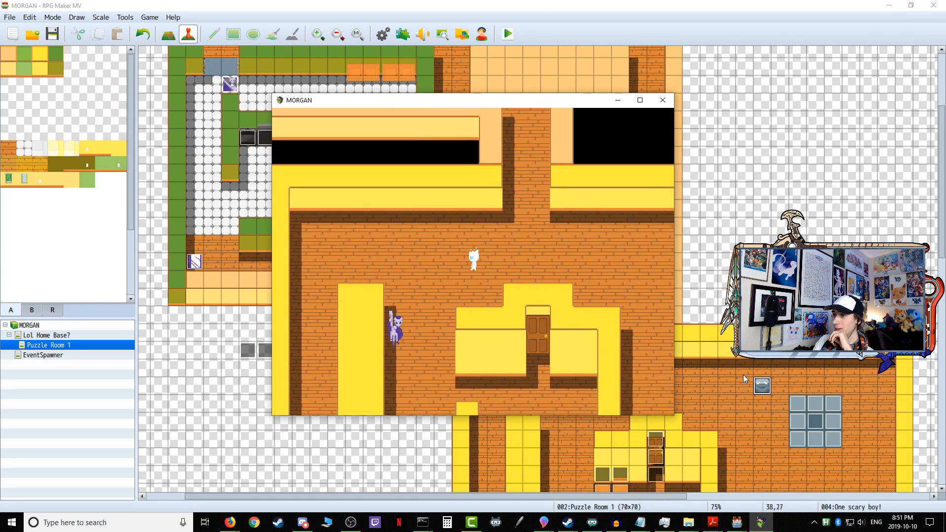
{"action": "key", "text": "Down"}
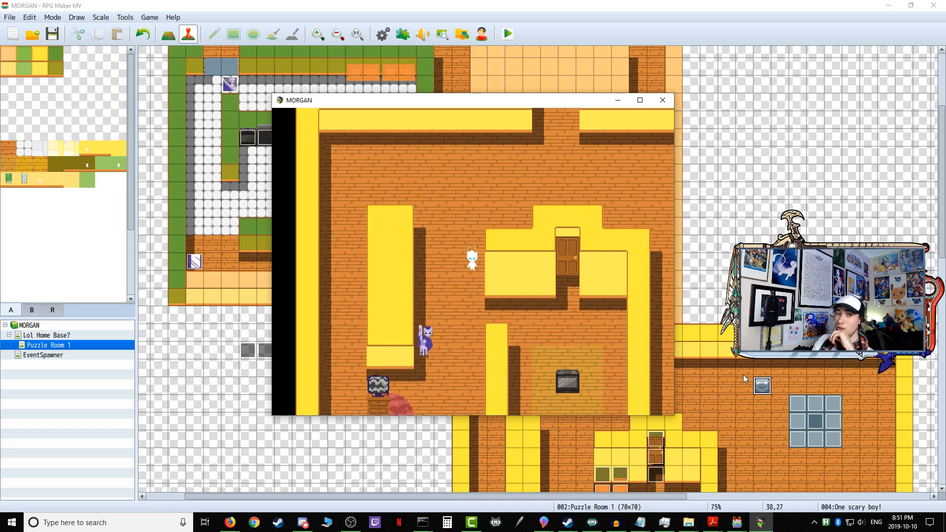
{"action": "key", "text": "Right"}
{"action": "key", "text": "Down"}
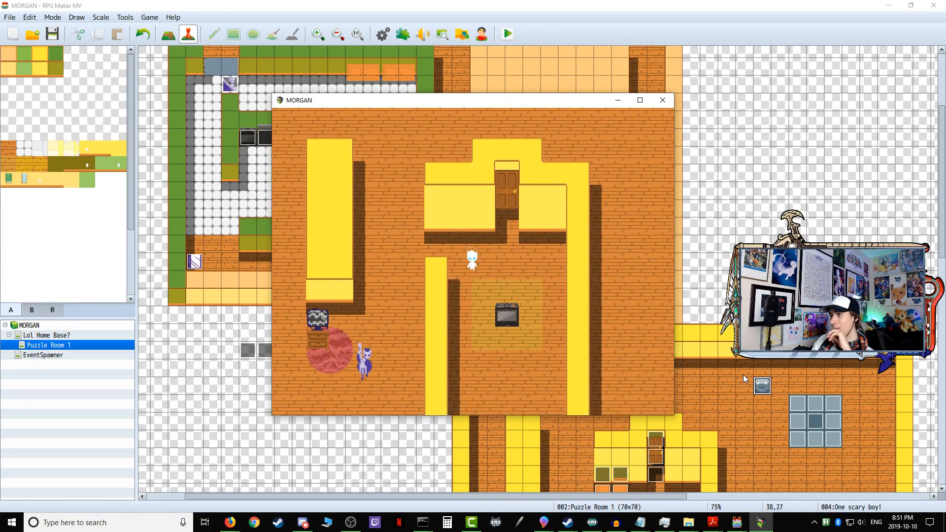
Step: Interact with the stove placeholder from its south side and advance the opening lines about the bike
{"action": "key", "text": "Up"}
{"action": "key", "text": "Return"}
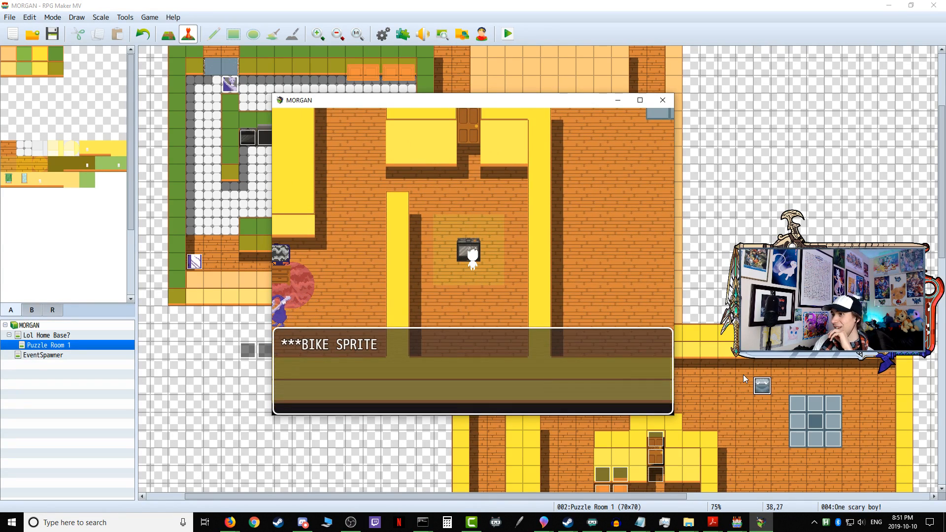
{"action": "key", "text": "Return"}
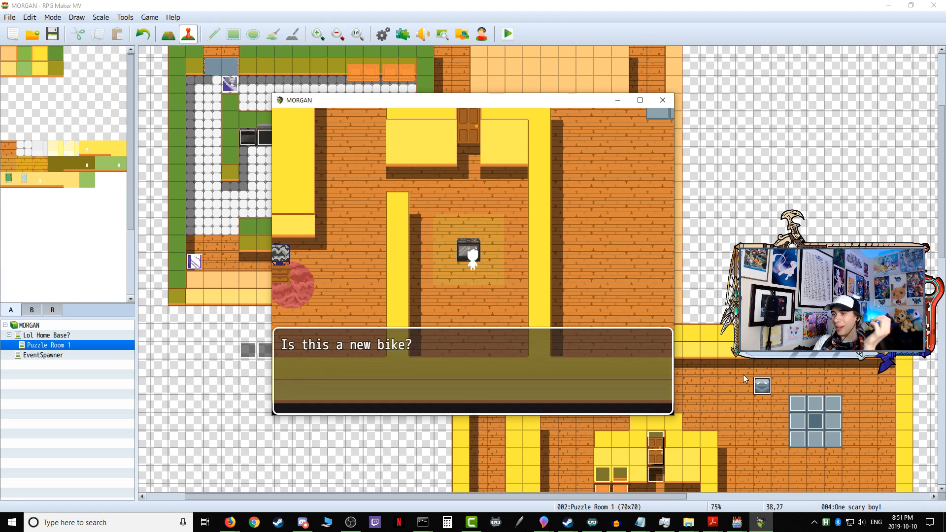
{"action": "key", "text": "Return"}
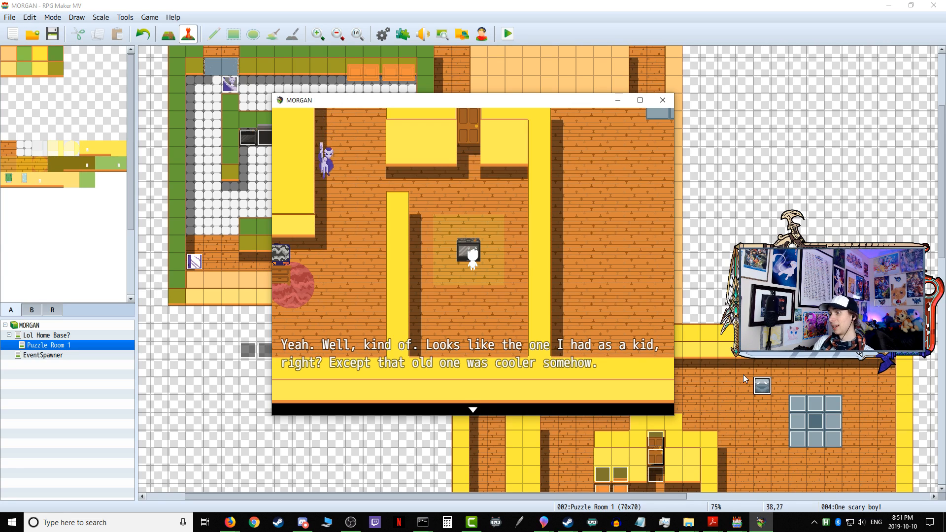
{"action": "key", "text": "Return"}
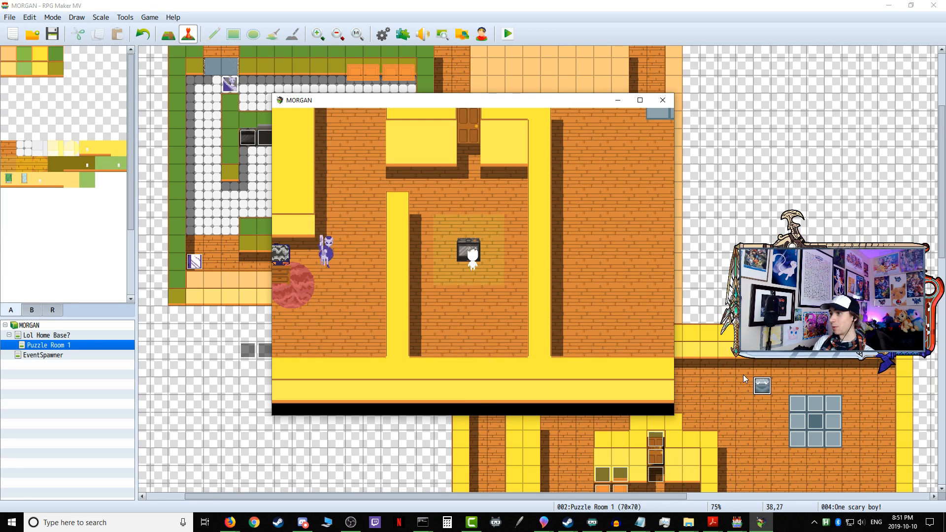
Step: Read through the bike-riding memory cutscene up to its first dialogue choice
{"action": "key", "text": "Return"}
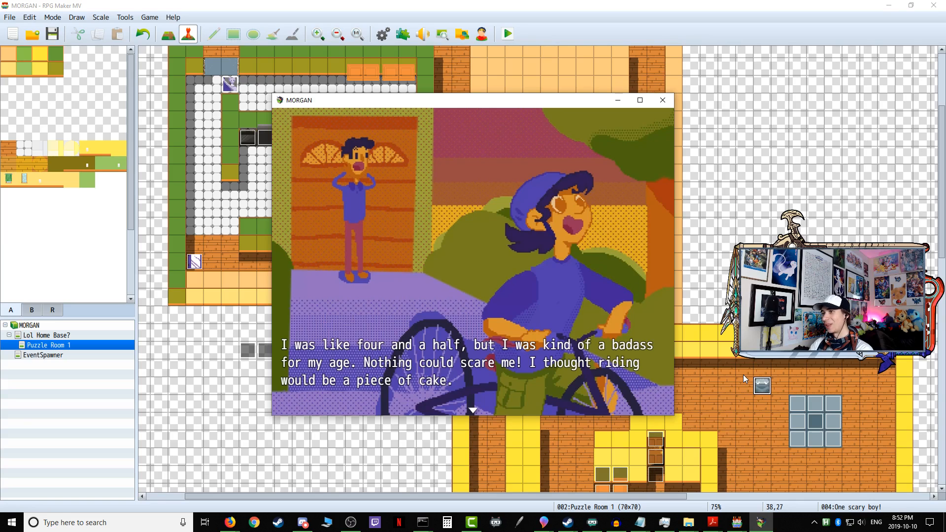
{"action": "key", "text": "Return"}
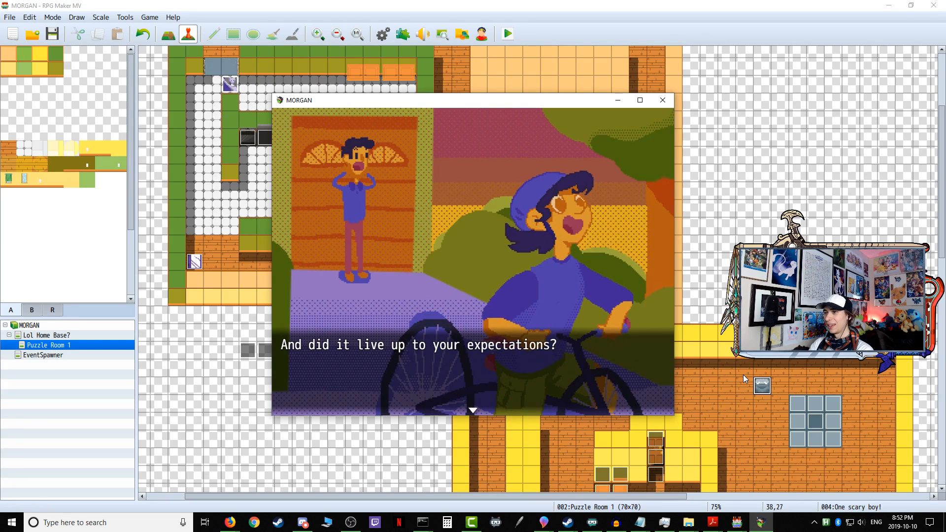
{"action": "key", "text": "Return"}
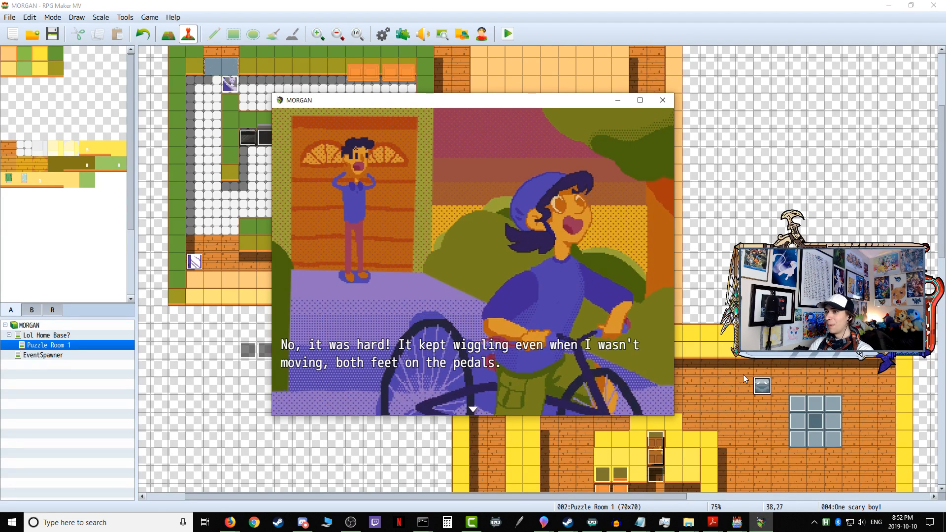
{"action": "key", "text": "Return"}
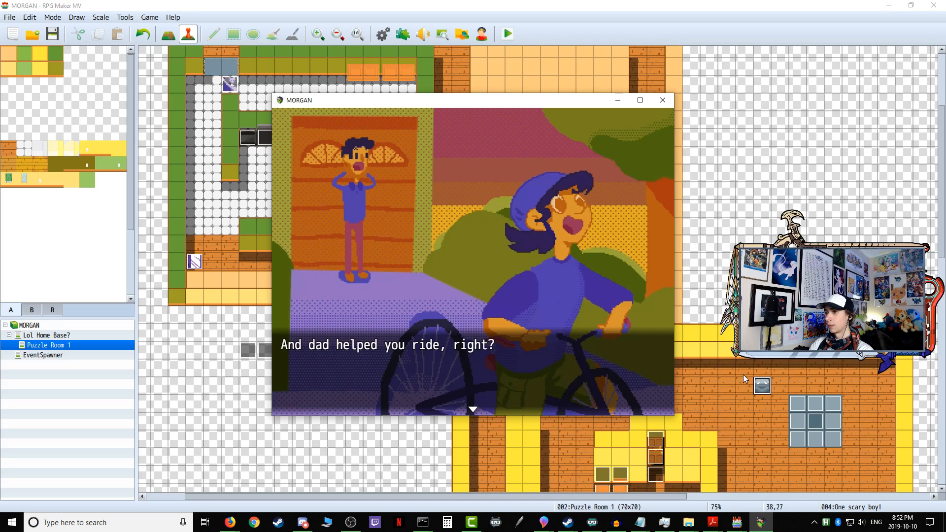
{"action": "key", "text": "Return"}
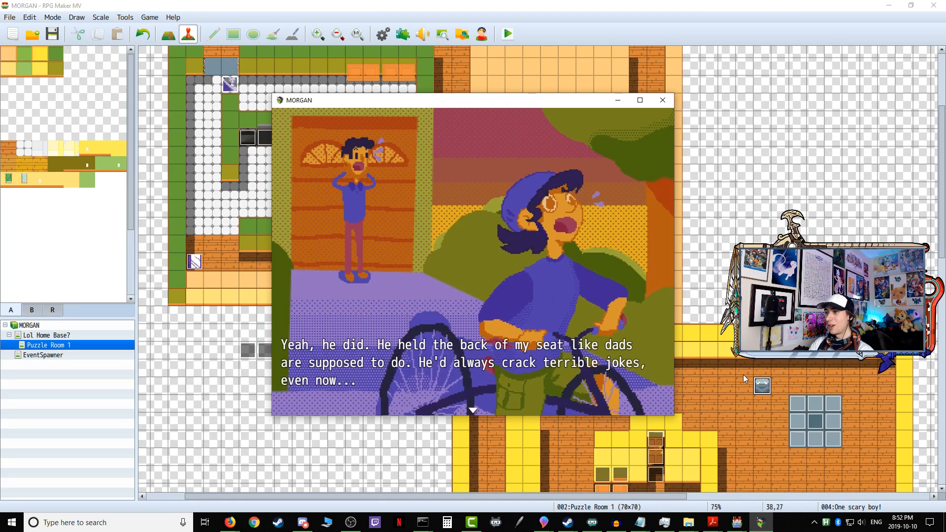
{"action": "key", "text": "Return"}
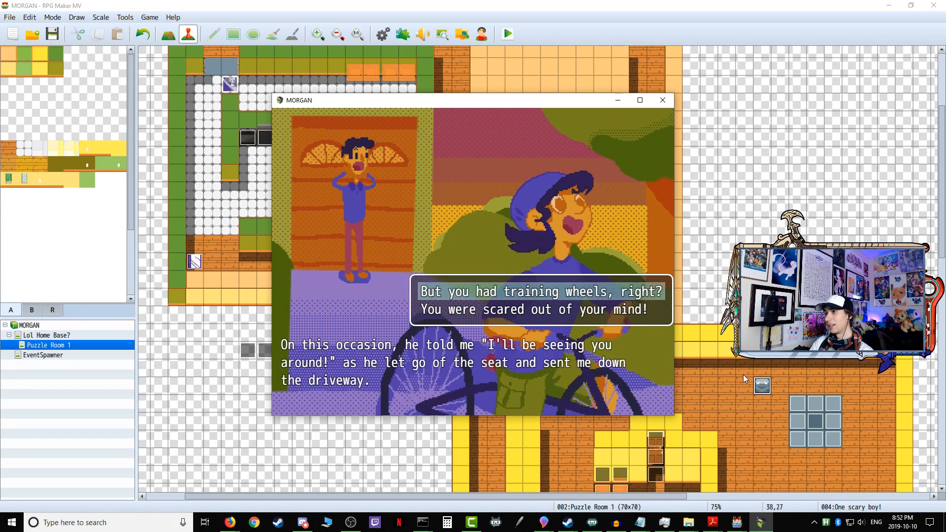
Step: Compare the artwork shown for both dialogue choices and answer "But you had training wheels, right?"
{"action": "key", "text": "Down"}
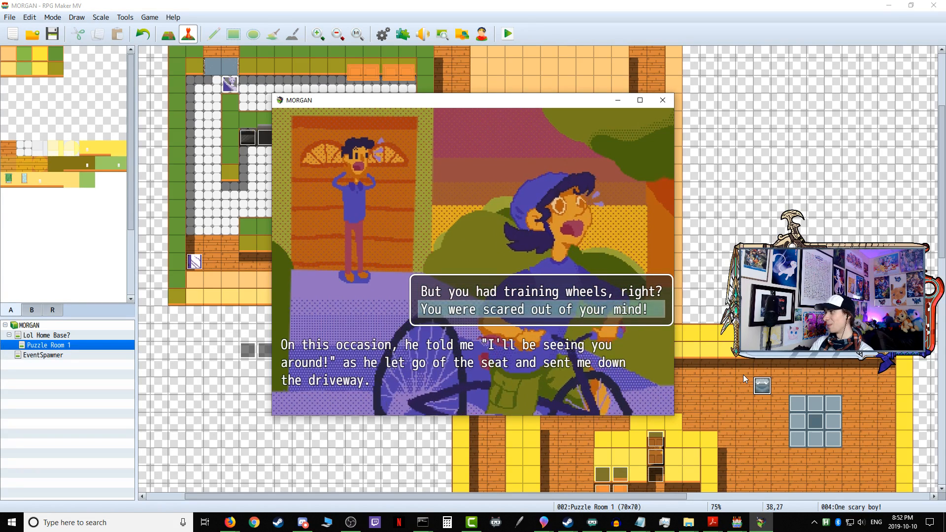
{"action": "key", "text": "Up"}
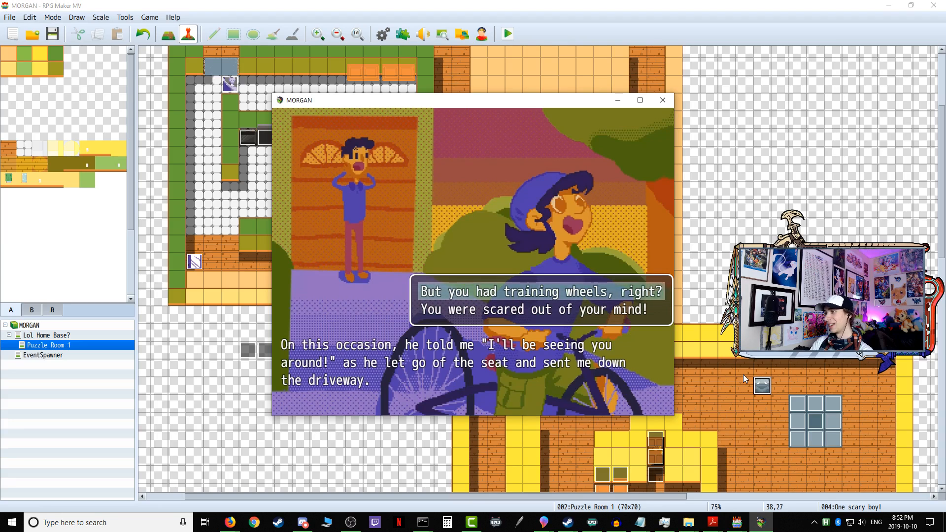
{"action": "key", "text": "Down"}
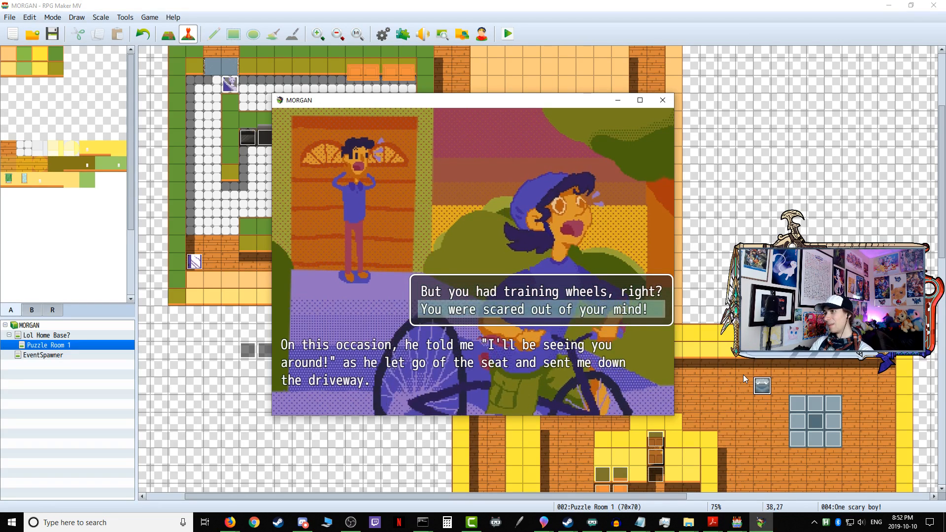
{"action": "key", "text": "Up"}
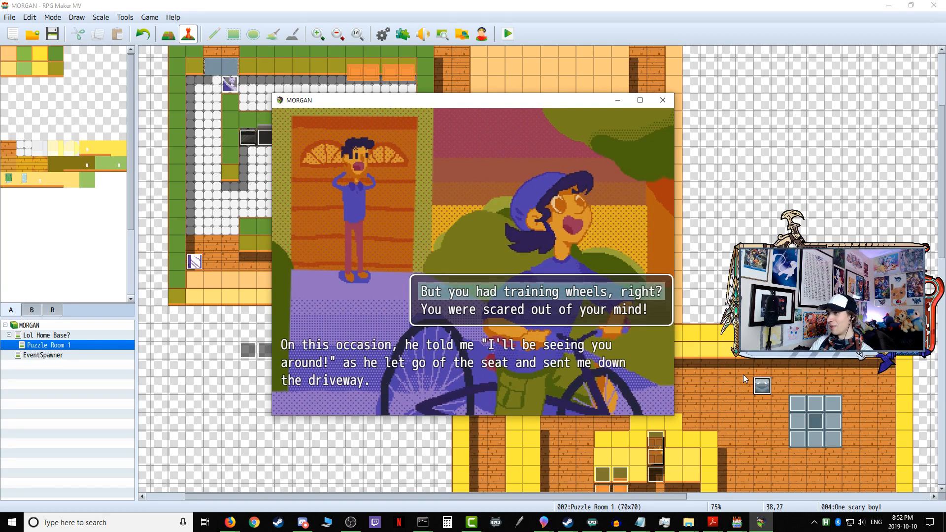
{"action": "key", "text": "Return"}
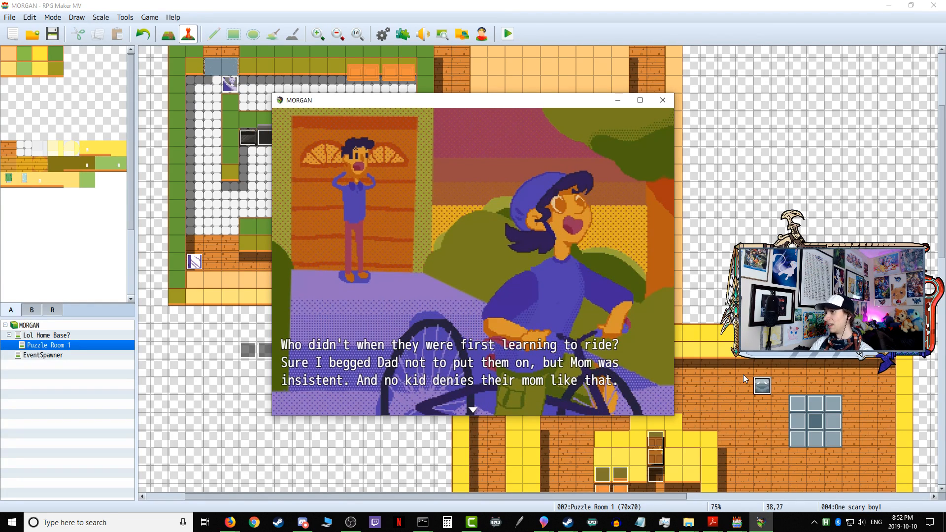
Step: Read on through the panic and bike-fall part of the cutscene up to the second dialogue choice
{"action": "key", "text": "Return"}
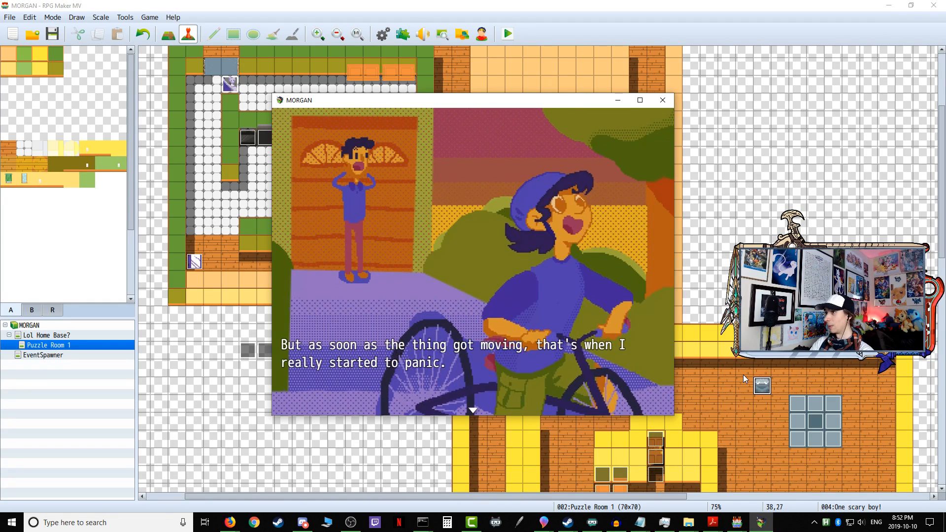
{"action": "key", "text": "Return"}
{"action": "key", "text": "Return"}
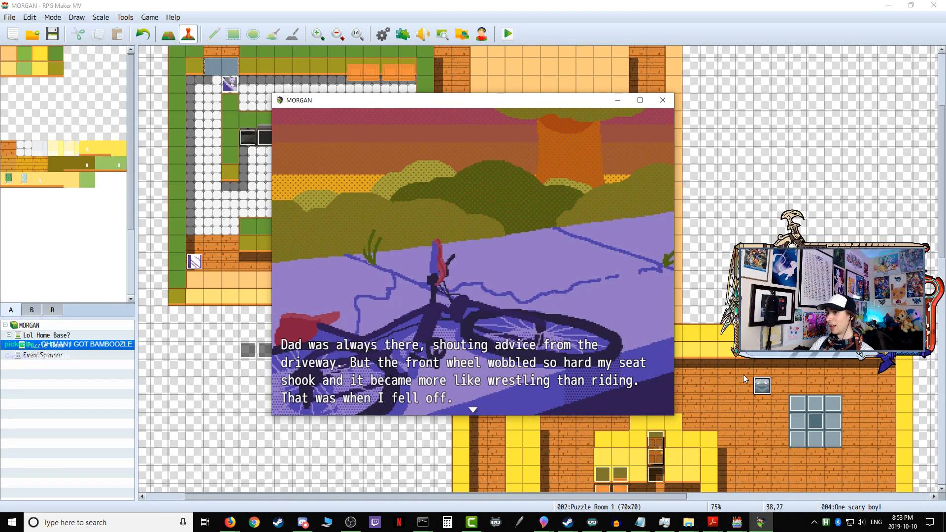
{"action": "key", "text": "Return"}
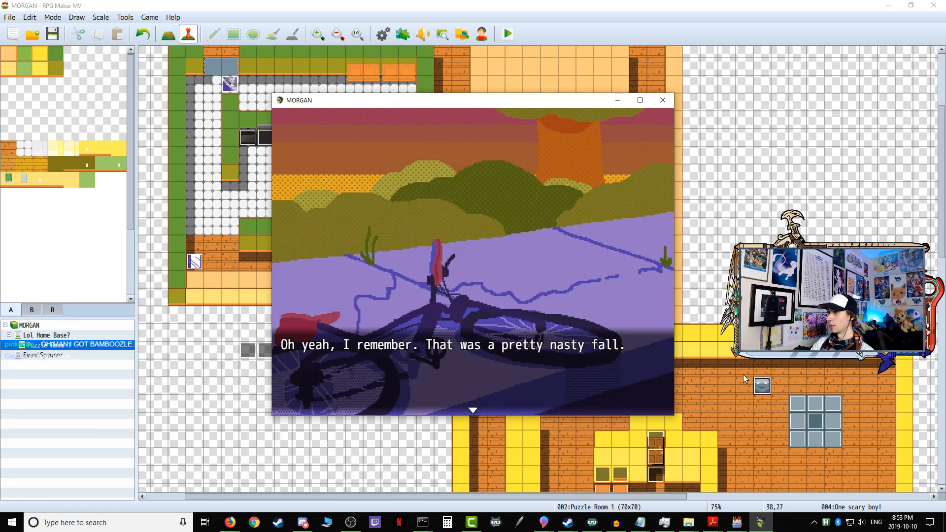
{"action": "key", "text": "Return"}
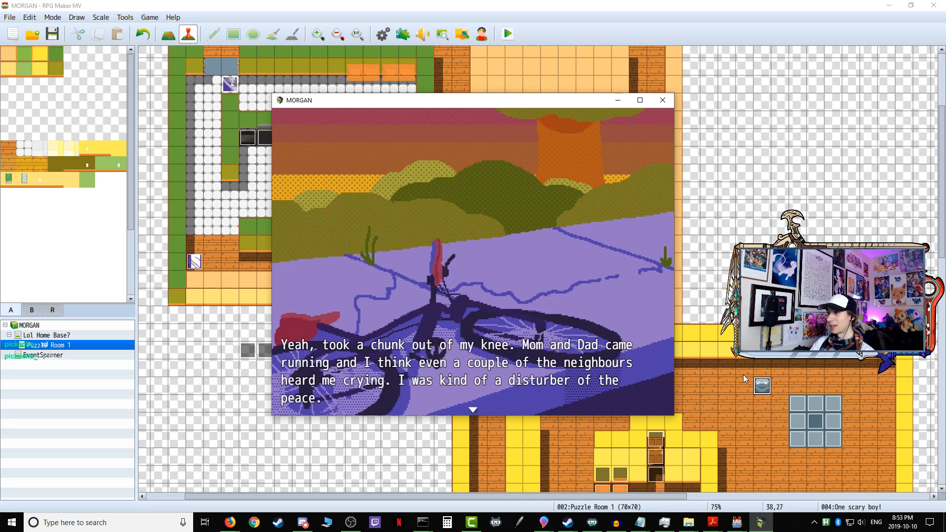
{"action": "key", "text": "Return"}
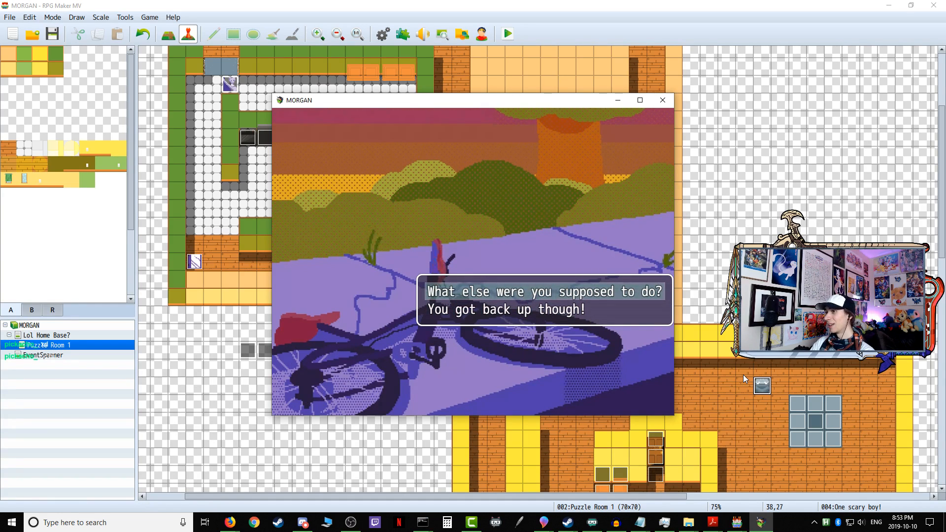
Step: Answer "You got back up though!" and read the rest of the bike memory cutscene through to the BIKE BELL pickup
{"action": "key", "text": "Down"}
{"action": "key", "text": "Return"}
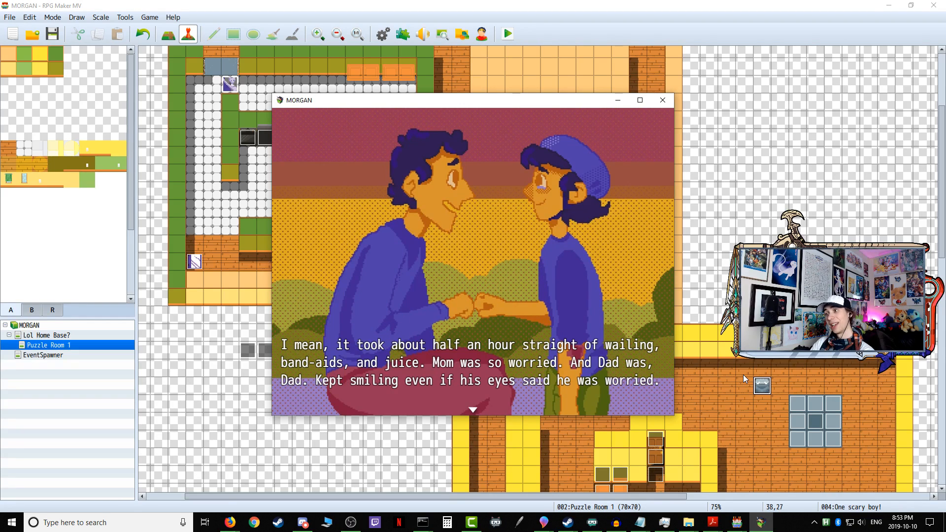
{"action": "key", "text": "Return"}
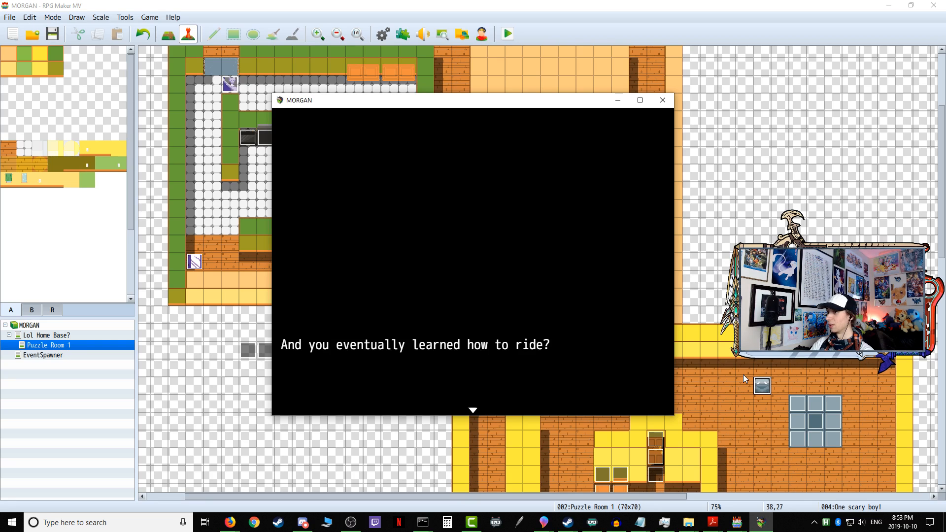
{"action": "key", "text": "Return"}
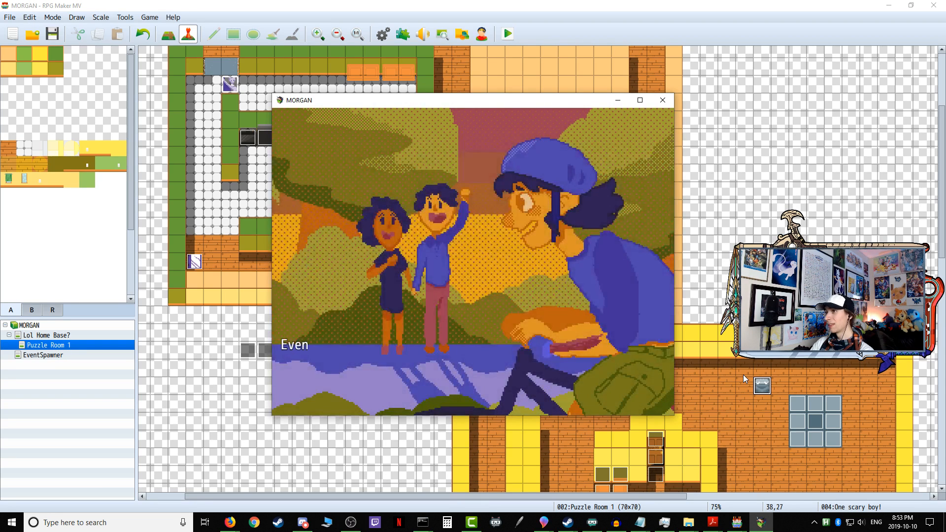
{"action": "key", "text": "Return"}
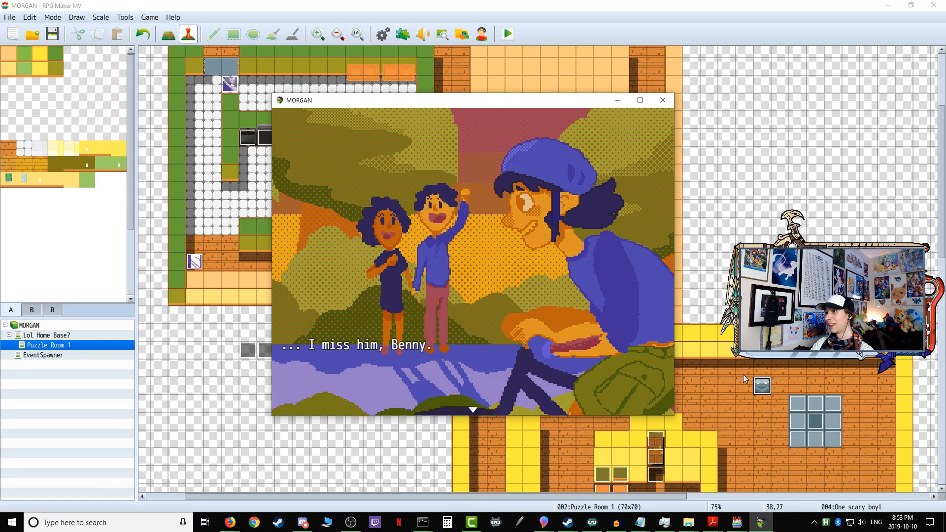
{"action": "key", "text": "Return"}
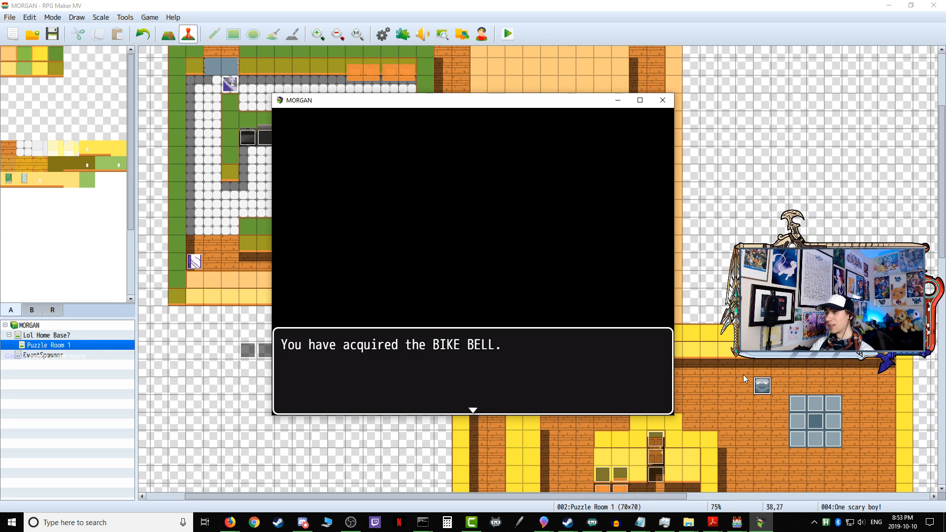
{"action": "key", "text": "Return"}
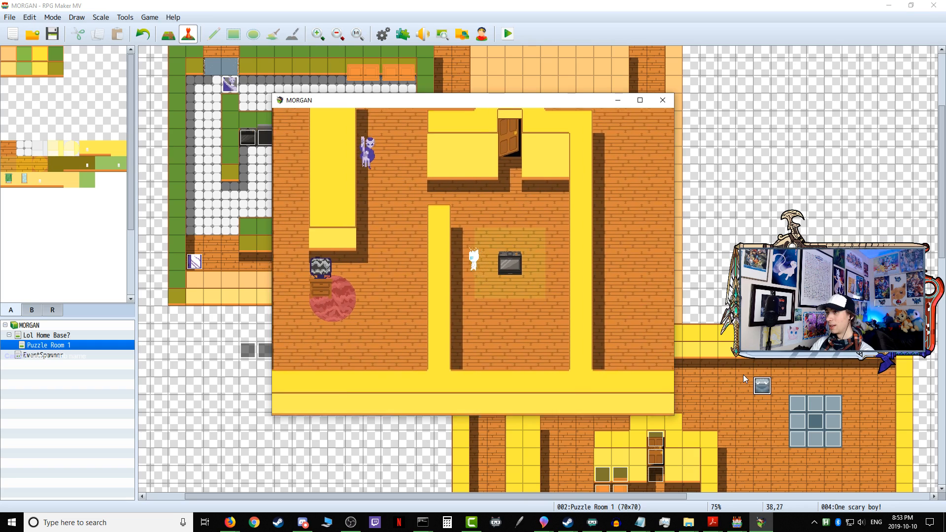
Step: Leave the puzzle room through the door north of the stove, answering Yes to being done, and walk into the home base
{"action": "key", "text": "Up"}
{"action": "key", "text": "Right"}
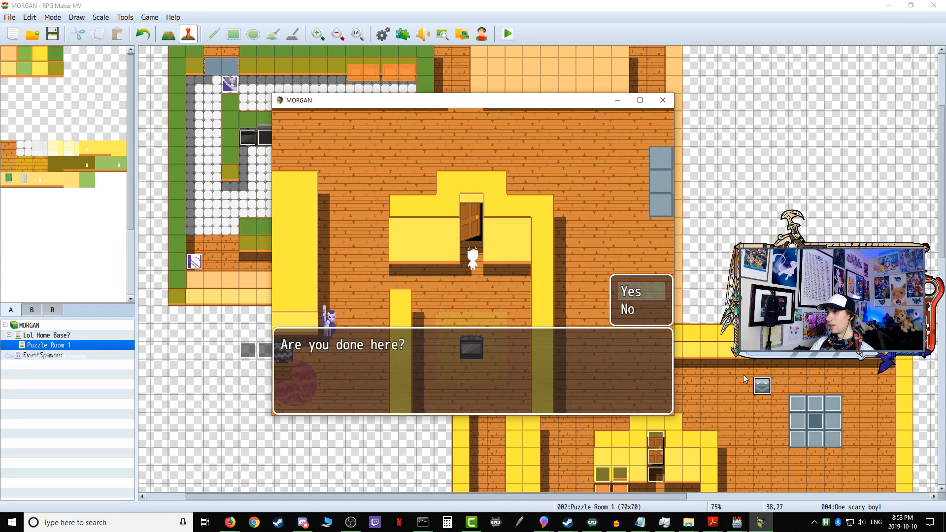
{"action": "key", "text": "Return"}
{"action": "key", "text": "Left"}
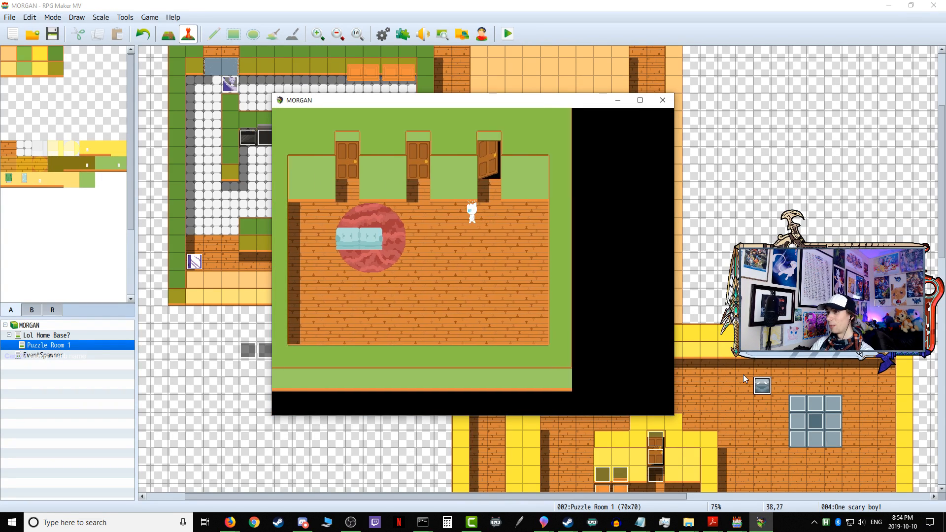
{"action": "key", "text": "Down"}
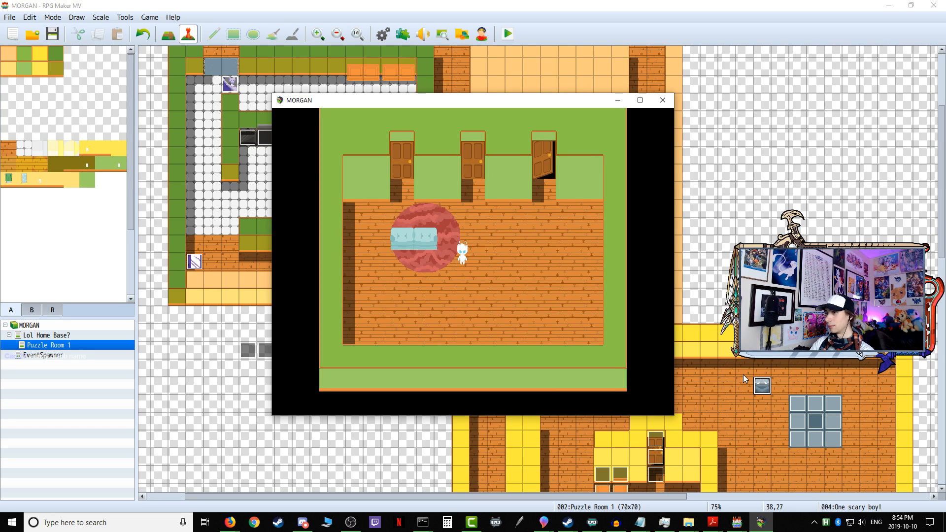
{"action": "key", "text": "Down"}
{"action": "key", "text": "Right"}
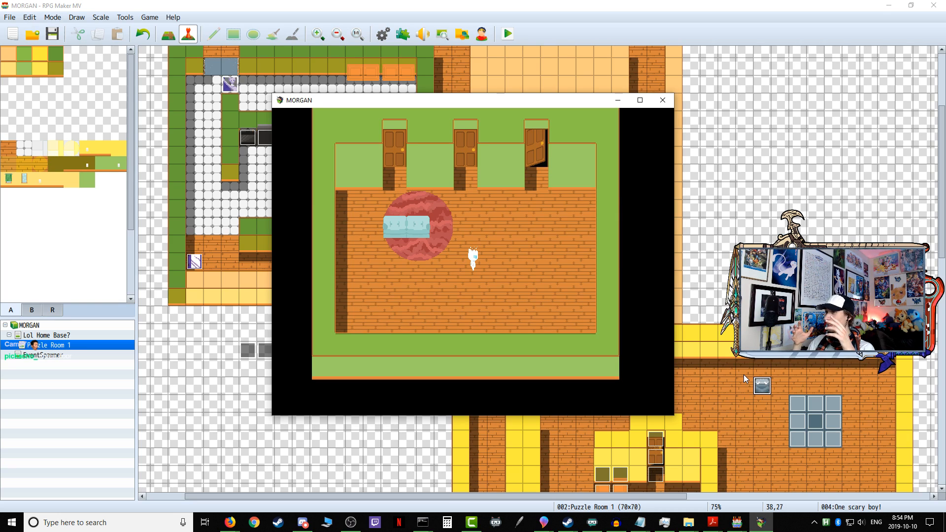
Step: Test the home base's middle door and dismiss its message
{"action": "key", "text": "Up"}
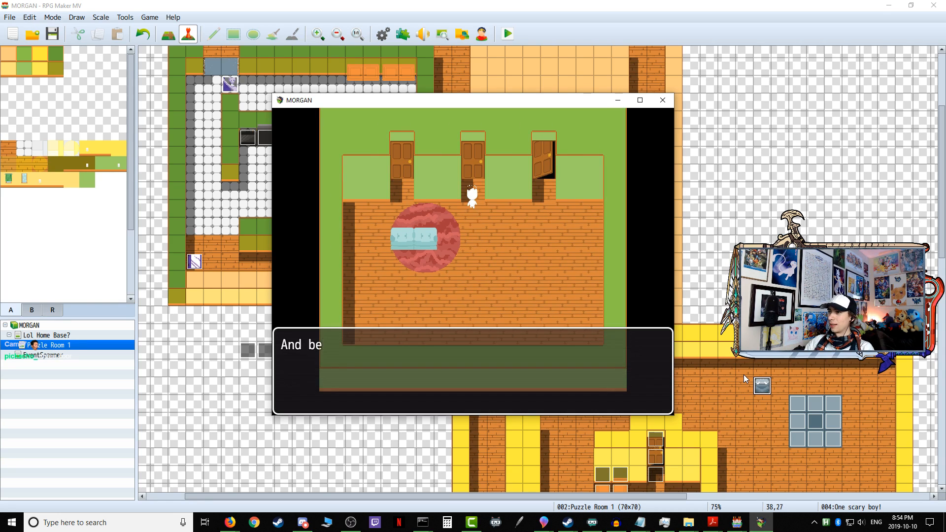
{"action": "key", "text": "Return"}
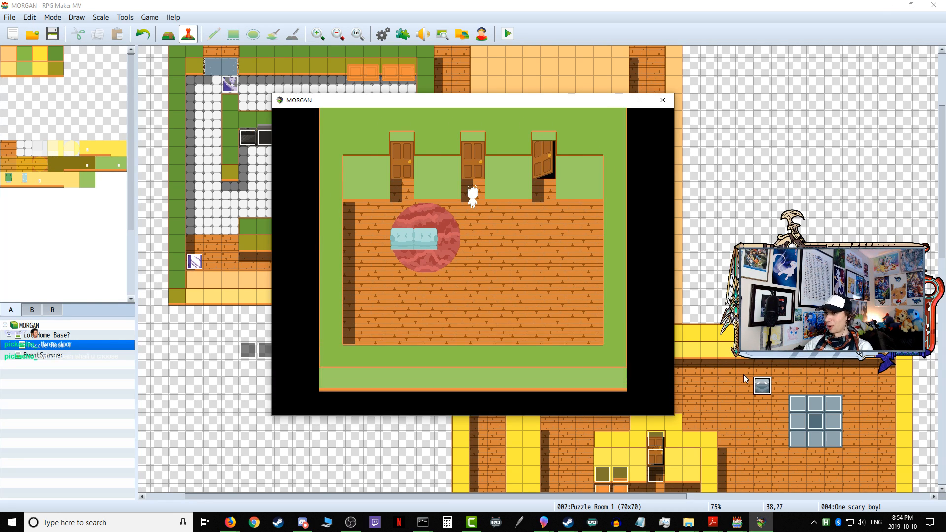
{"action": "key", "text": "Return"}
{"action": "key", "text": "Down"}
{"action": "key", "text": "Left"}
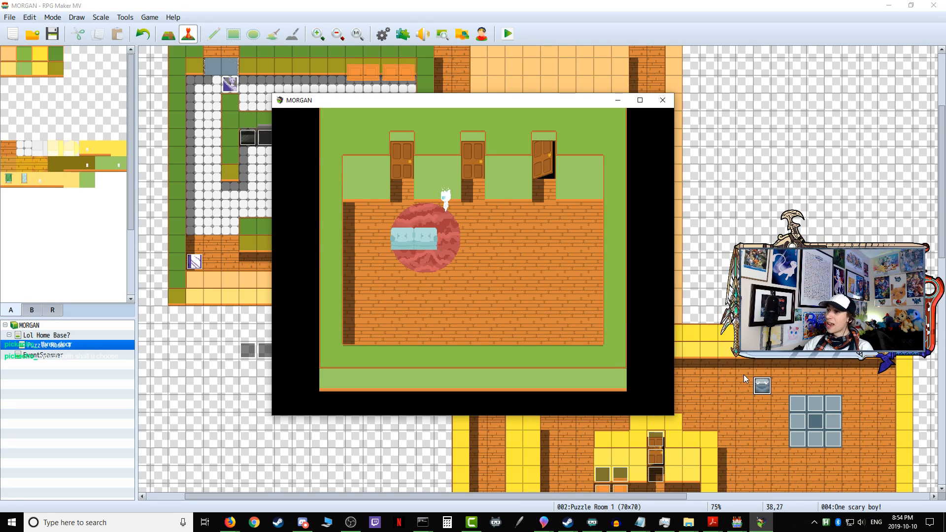
Step: Walk around the couch to the home base's westernmost door and trigger its message twice
{"action": "key", "text": "Down"}
{"action": "key", "text": "Left"}
{"action": "key", "text": "Up"}
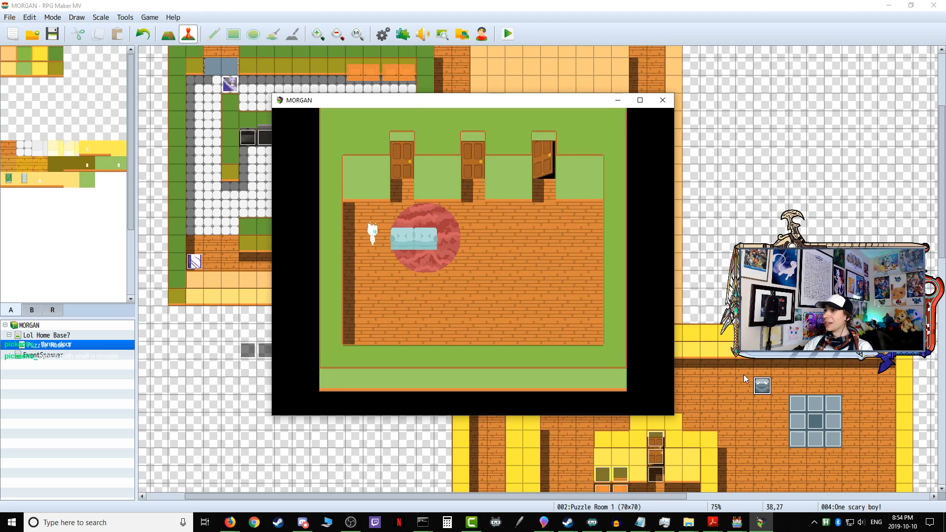
{"action": "key", "text": "Right"}
{"action": "key", "text": "Up"}
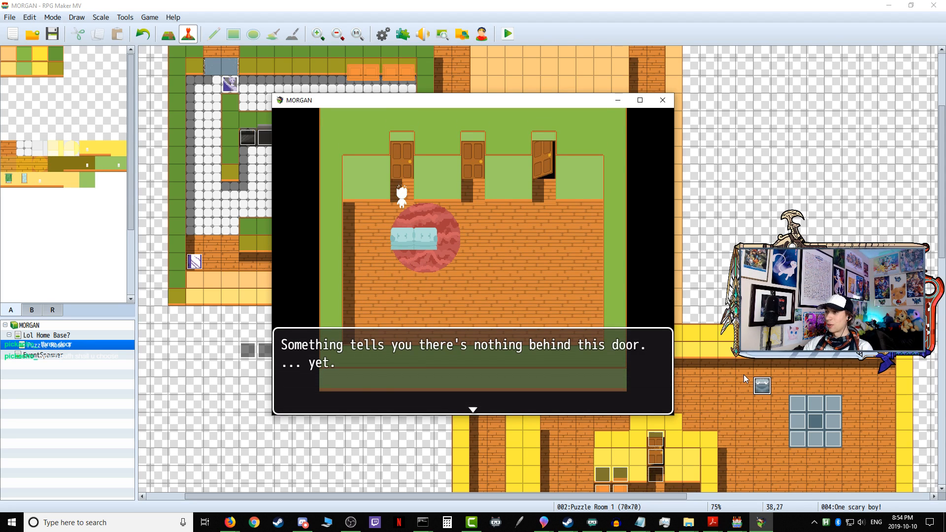
{"action": "key", "text": "Return"}
{"action": "key", "text": "Left"}
{"action": "key", "text": "Return"}
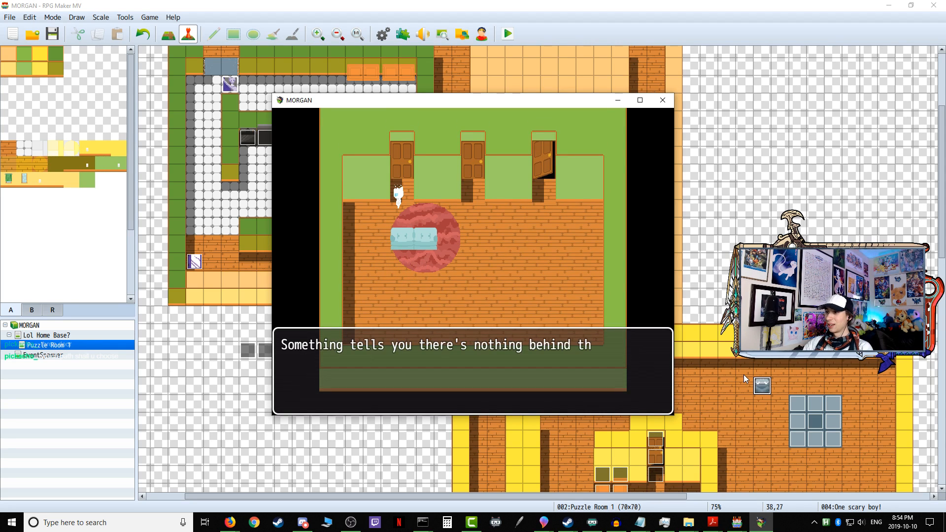
{"action": "key", "text": "Return"}
Step: Return to the open easternmost door of the home base and agree to progress to the first puzzle
{"action": "key", "text": "Down"}
{"action": "key", "text": "Left"}
{"action": "key", "text": "Right"}
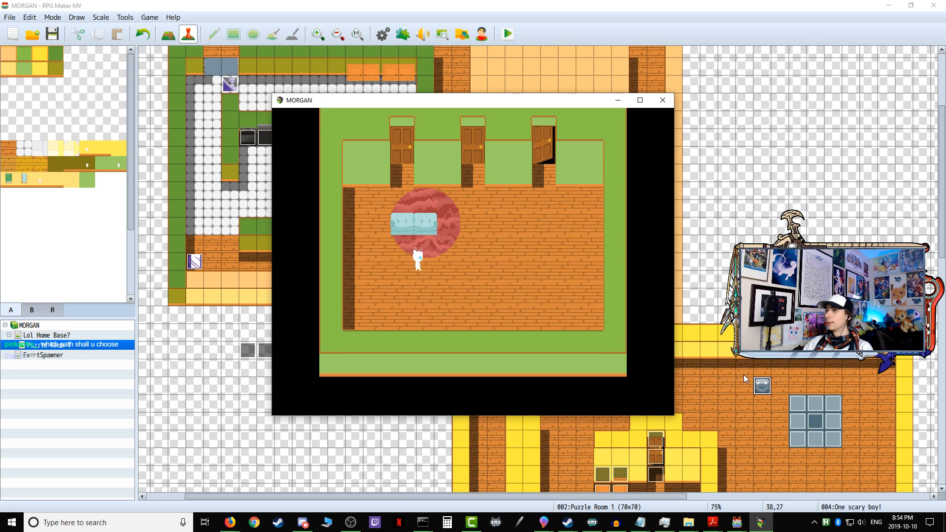
{"action": "key", "text": "Up"}
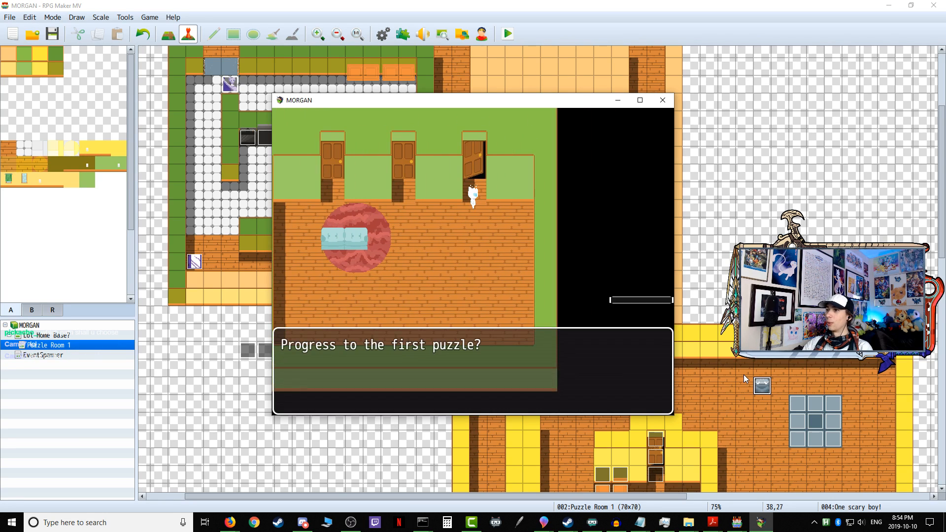
{"action": "key", "text": "Return"}
Step: Walk east along the entrance corridor to test whether the mirror sentry gives chase, and end the playtest
{"action": "key", "text": "Up"}
{"action": "key", "text": "Right"}
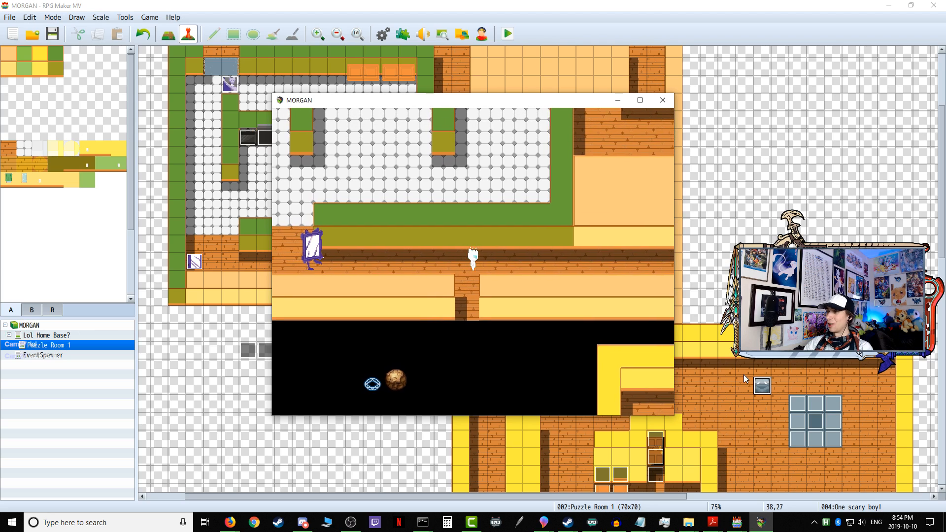
{"action": "key", "text": "Right"}
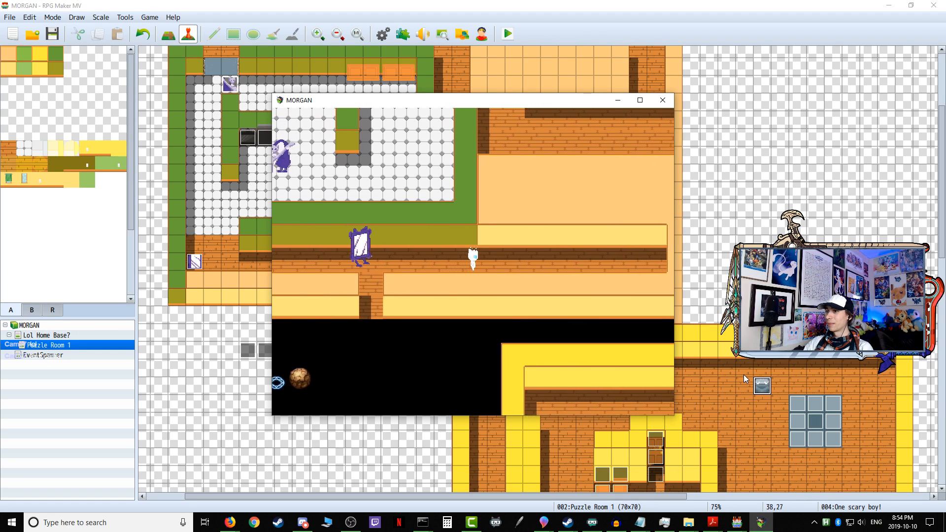
{"action": "key", "text": "Right"}
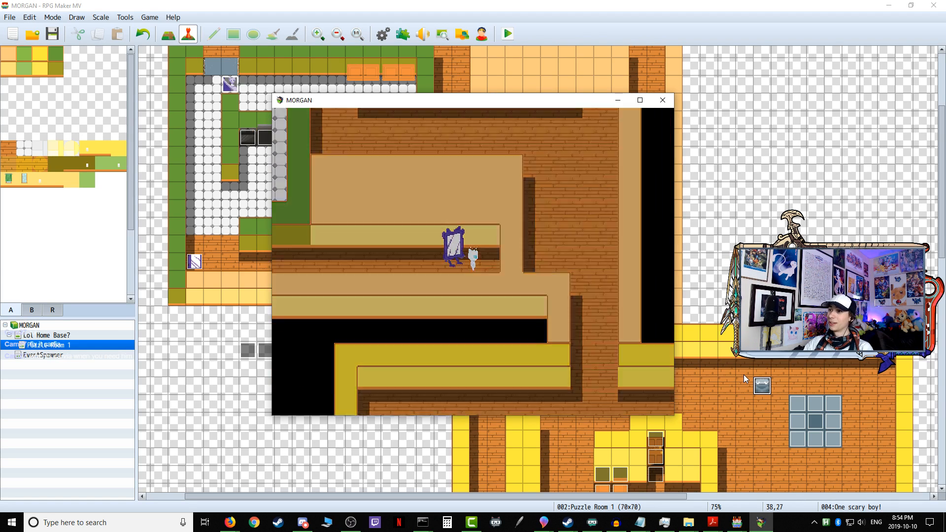
{"action": "left_click", "coordinate": [663, 100]}
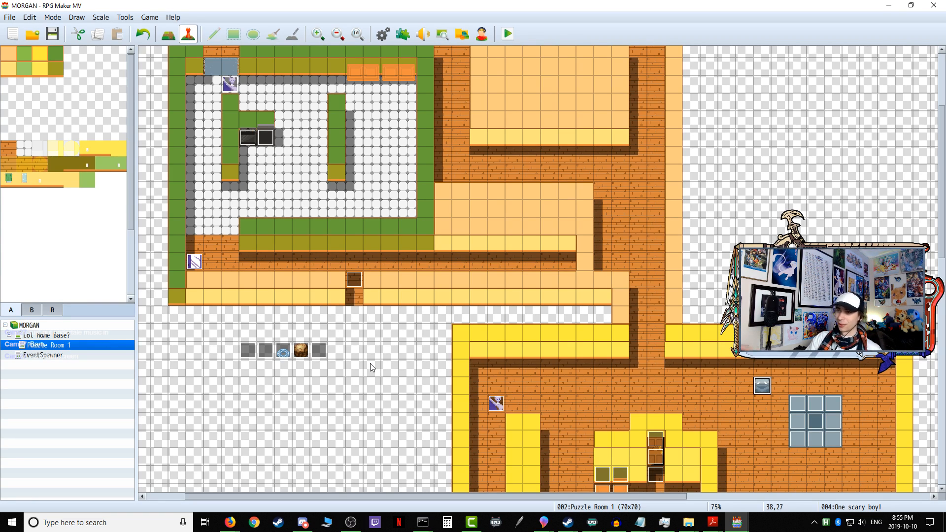
Step: Switch Puzzle Room 1 from event editing to map drawing and pick the light yellow wall tile
{"action": "scroll", "coordinate": [371, 363], "scroll_direction": "up", "scroll_amount": 5}
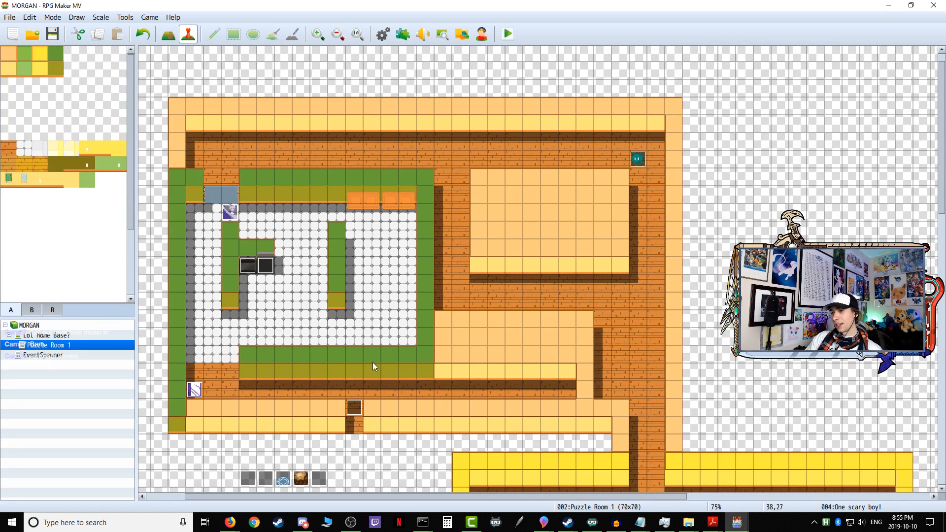
{"action": "scroll", "coordinate": [373, 367], "scroll_direction": "down", "scroll_amount": 4}
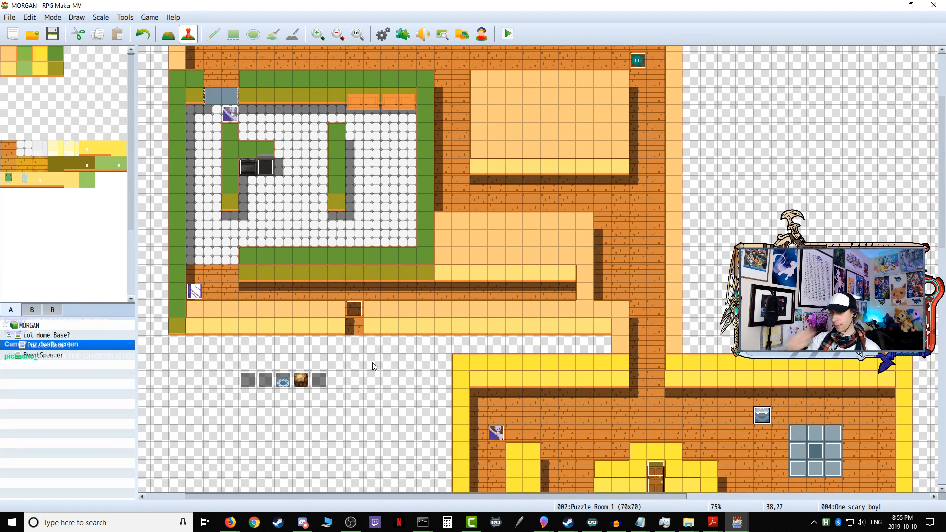
{"action": "left_click", "coordinate": [283, 379]}
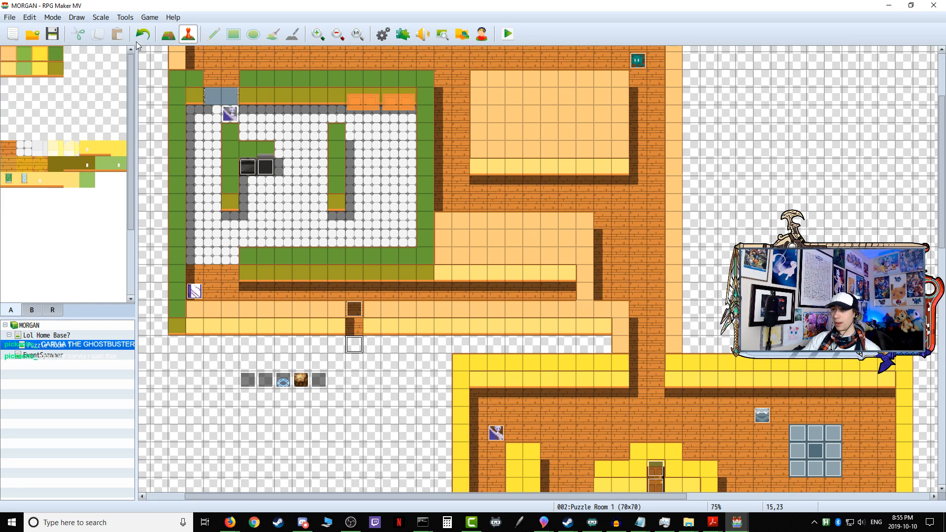
{"action": "left_click", "coordinate": [169, 34]}
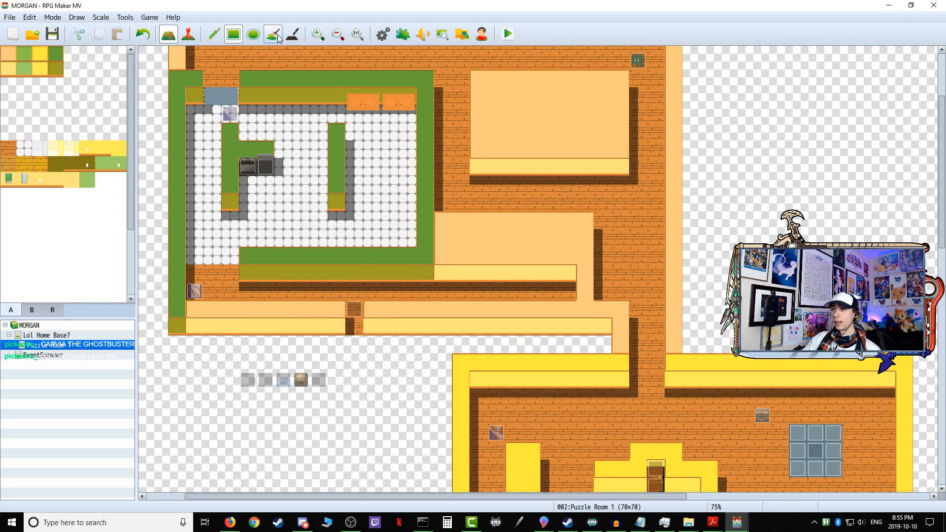
{"action": "left_click", "coordinate": [8, 69]}
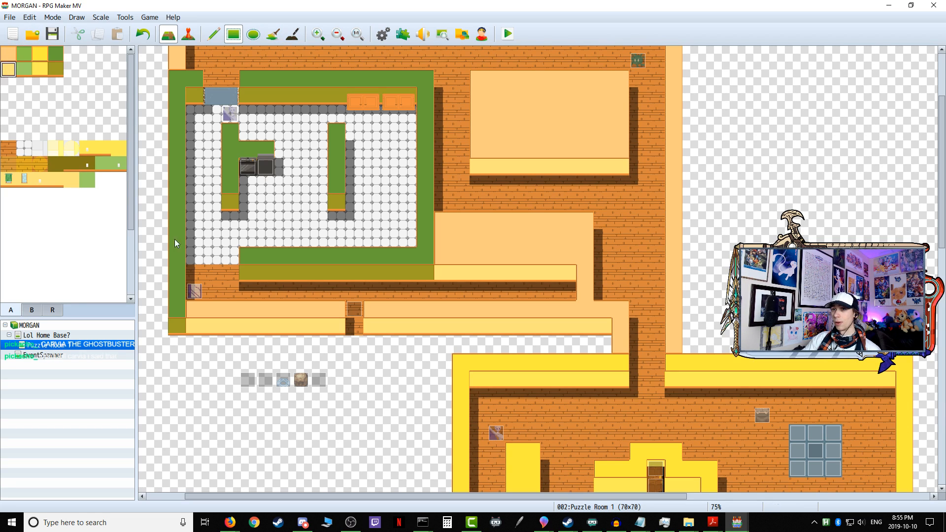
Step: Try painting light yellow wall tiles around the bottom of the entrance doorway, and undo them
{"action": "left_click_drag", "start_coordinate": [371, 344], "coordinate": [352, 344]}
{"action": "left_click", "coordinate": [340, 344]}
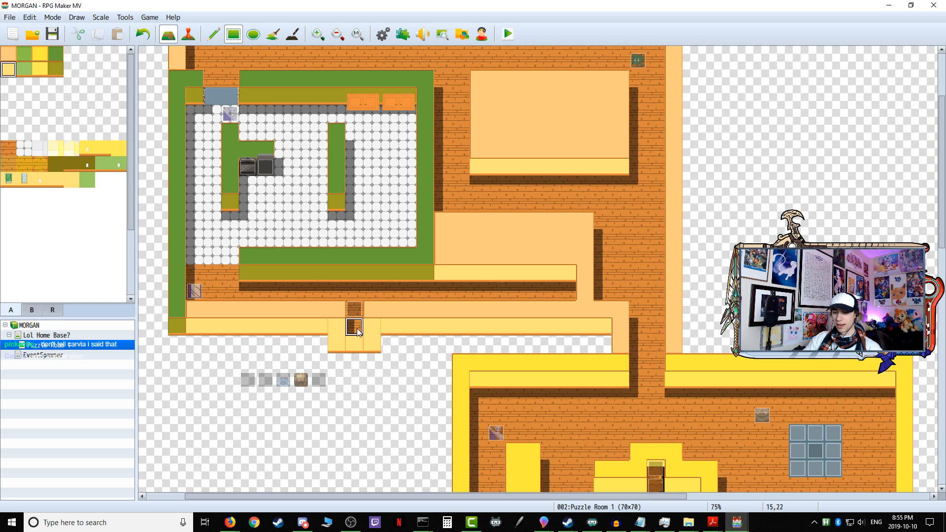
{"action": "key", "text": "ctrl+z"}
{"action": "key", "text": "ctrl+z"}
{"action": "key", "text": "ctrl+z"}
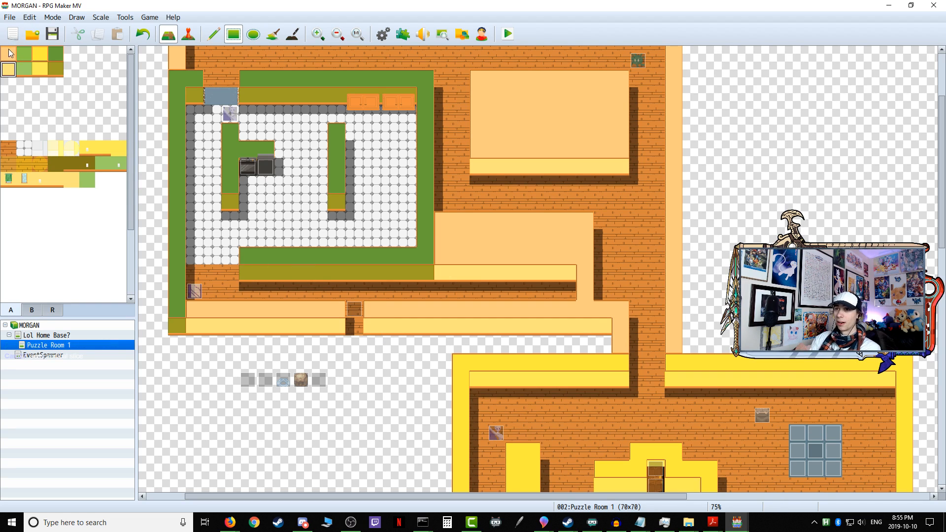
Step: Enclose the entrance doorway with peach wall-top tiles on both sides and a three-tile light yellow wall face below
{"action": "left_click", "coordinate": [372, 328]}
{"action": "left_click", "coordinate": [338, 331]}
{"action": "left_click", "coordinate": [9, 70]}
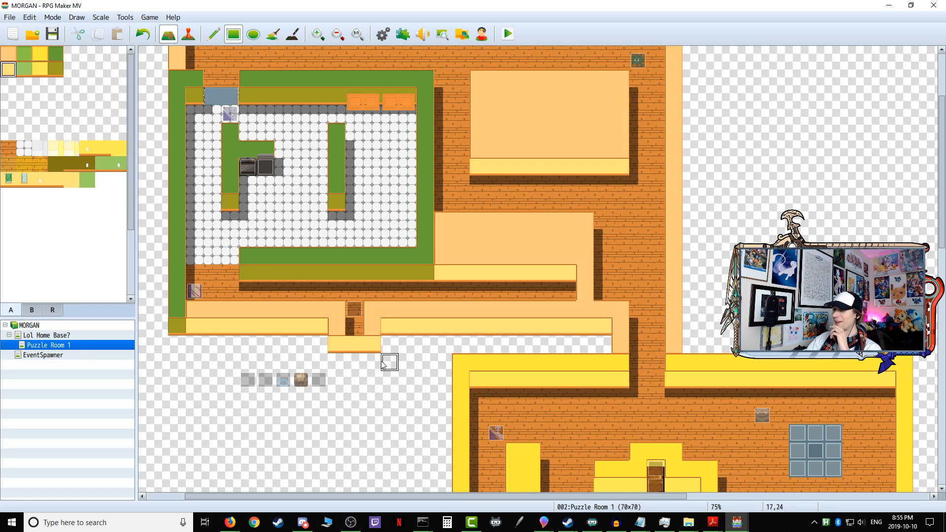
Step: Save the map changes, start a playtest and enter the first puzzle to check the enclosed entrance
{"action": "left_click", "coordinate": [508, 39]}
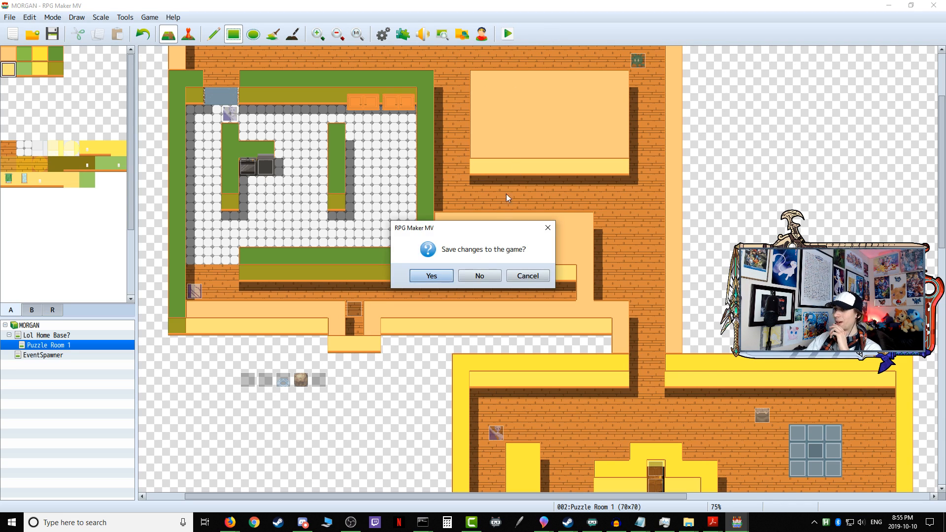
{"action": "left_click", "coordinate": [445, 279]}
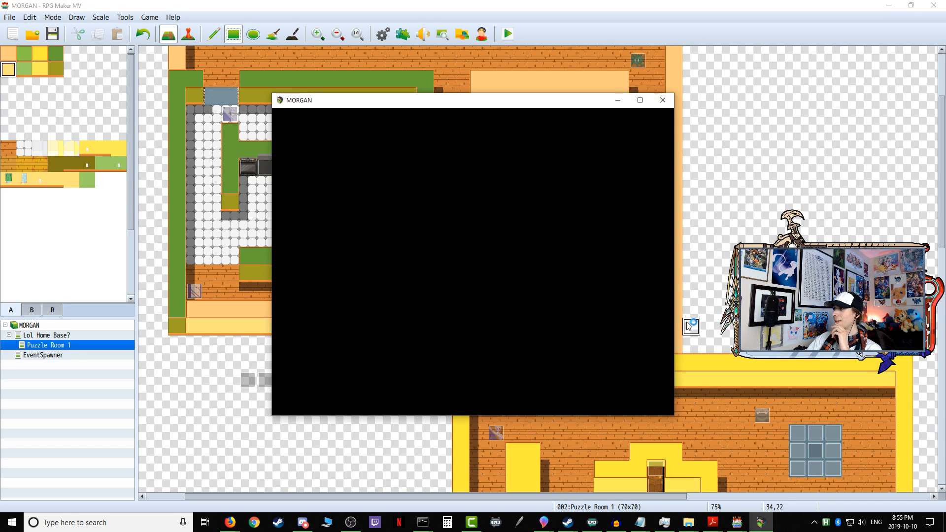
{"action": "key", "text": "Right"}
{"action": "key", "text": "Up"}
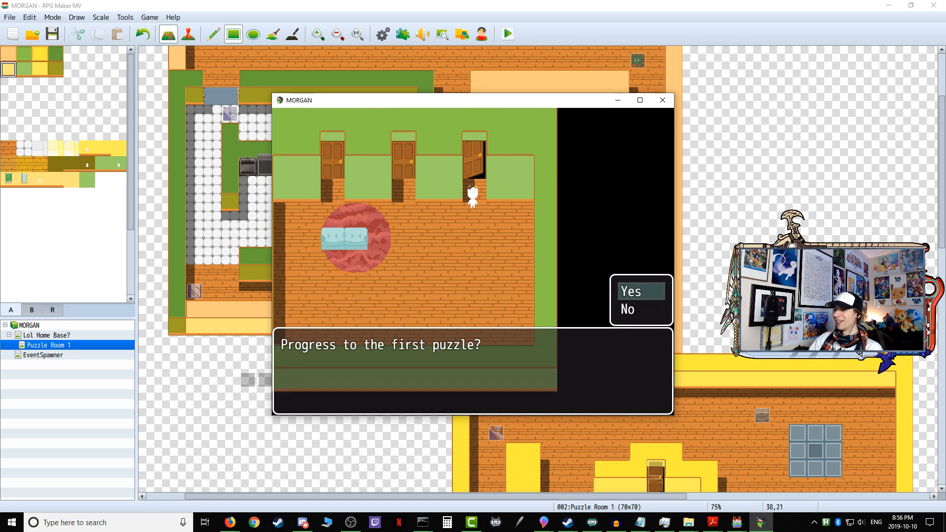
{"action": "key", "text": "Return"}
{"action": "key", "text": "Up"}
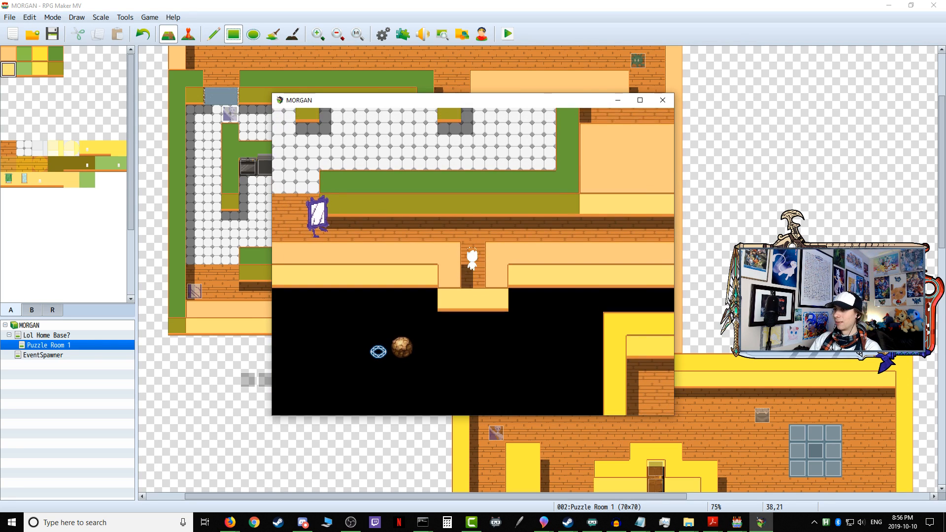
{"action": "key", "text": "Return"}
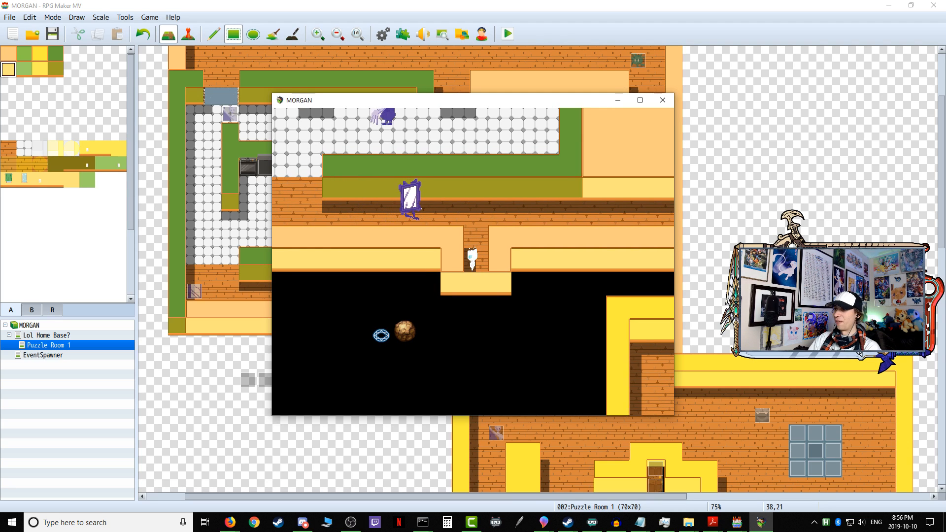
Step: Walk the character out of the enclosed entrance and through the corridor to test it against the patrolling mirror sentry
{"action": "key", "text": "Up"}
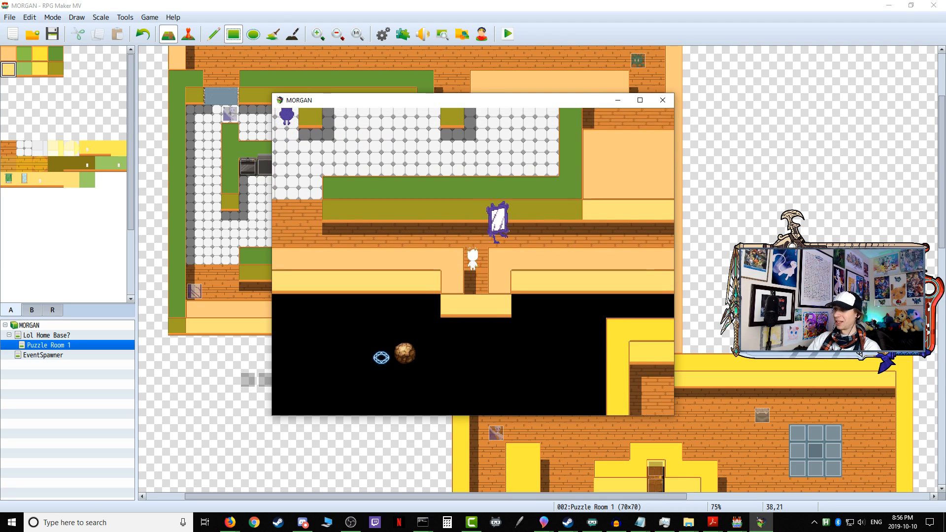
{"action": "key", "text": "Right"}
{"action": "key", "text": "Down"}
{"action": "key", "text": "Left"}
{"action": "key", "text": "Right"}
{"action": "key", "text": "Up"}
{"action": "key", "text": "Up"}
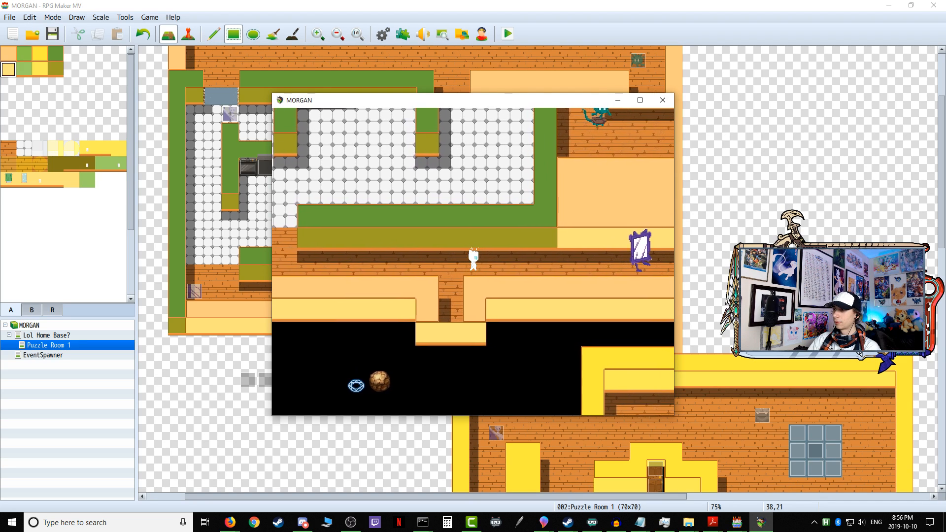
{"action": "key", "text": "Left"}
{"action": "key", "text": "Right"}
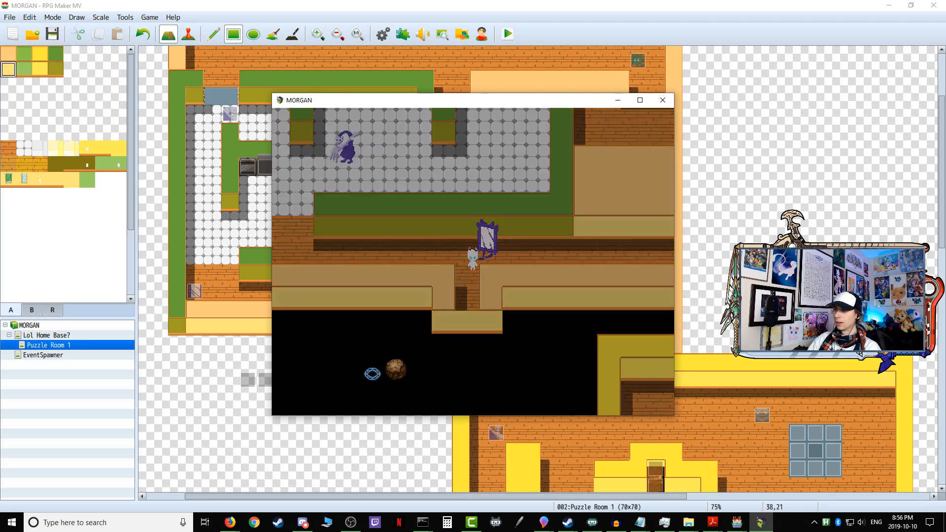
Step: Re-enter the first puzzle from the home base, check the area below the entrance, and end the playtest
{"action": "key", "text": "Right"}
{"action": "key", "text": "Up"}
{"action": "key", "text": "Up"}
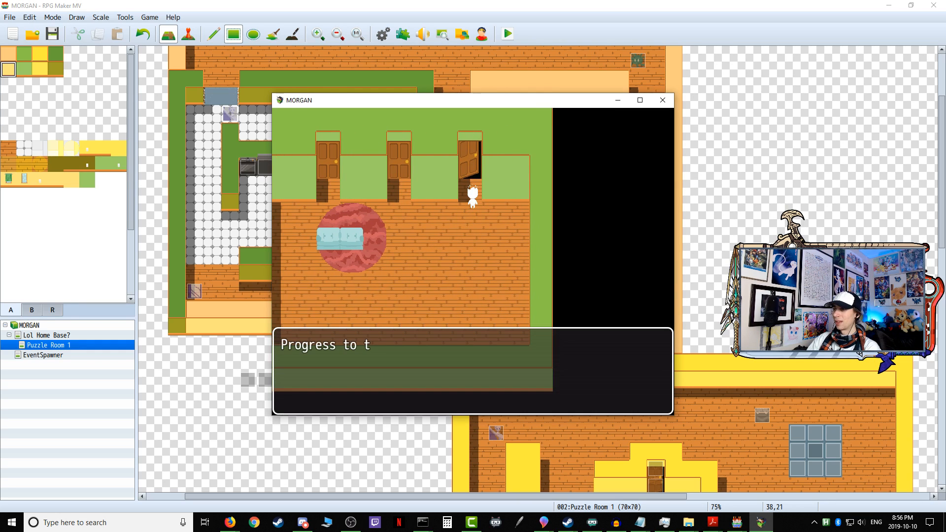
{"action": "key", "text": "Down"}
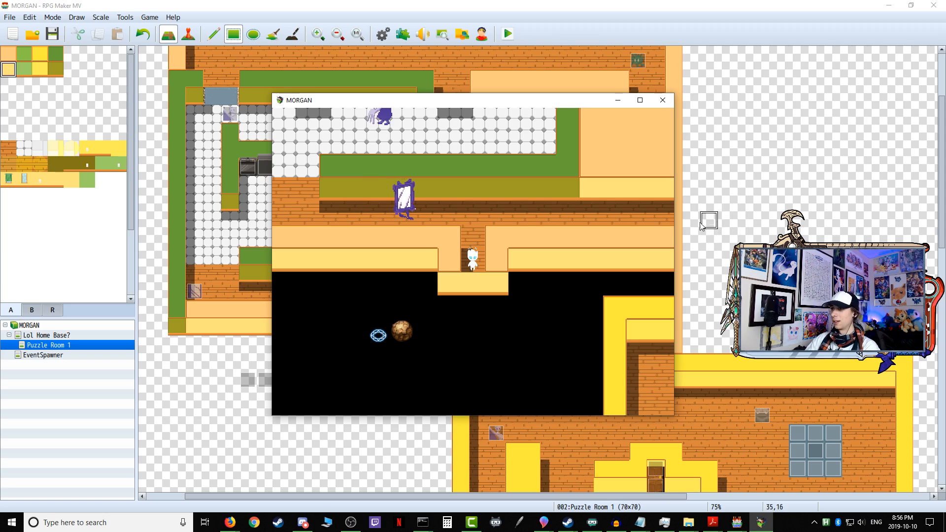
{"action": "left_click", "coordinate": [662, 100]}
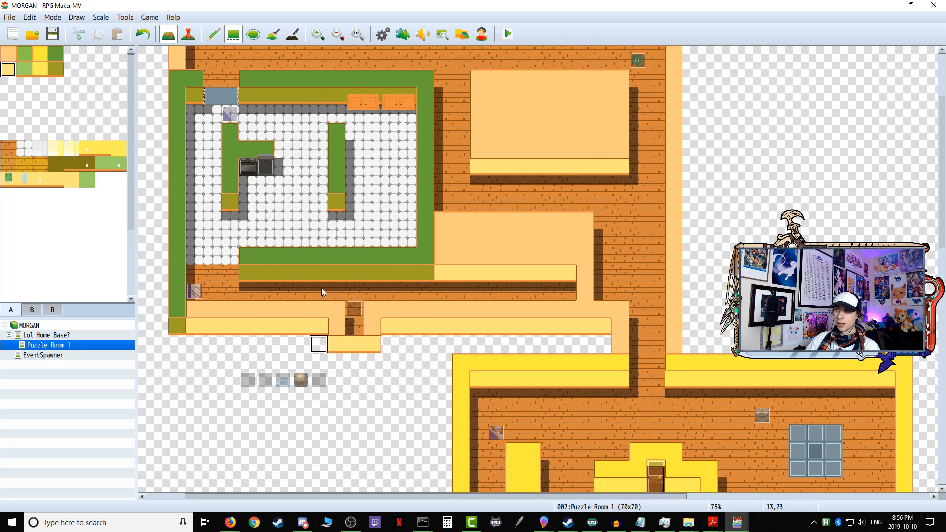
Step: Switch to event editing and move the pressure plate event from below the entrance to tile 2,42
{"action": "left_click", "coordinate": [189, 33]}
{"action": "scroll", "coordinate": [340, 347], "scroll_direction": "down", "scroll_amount": 3}
{"action": "scroll", "coordinate": [339, 345], "scroll_direction": "down", "scroll_amount": 10}
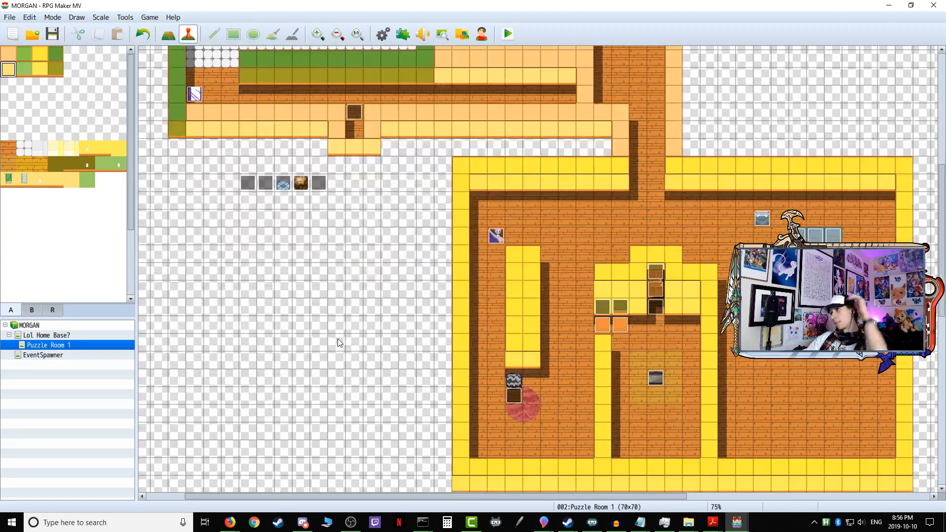
{"action": "scroll", "coordinate": [339, 342], "scroll_direction": "up", "scroll_amount": 8}
{"action": "scroll", "coordinate": [338, 342], "scroll_direction": "down", "scroll_amount": 7}
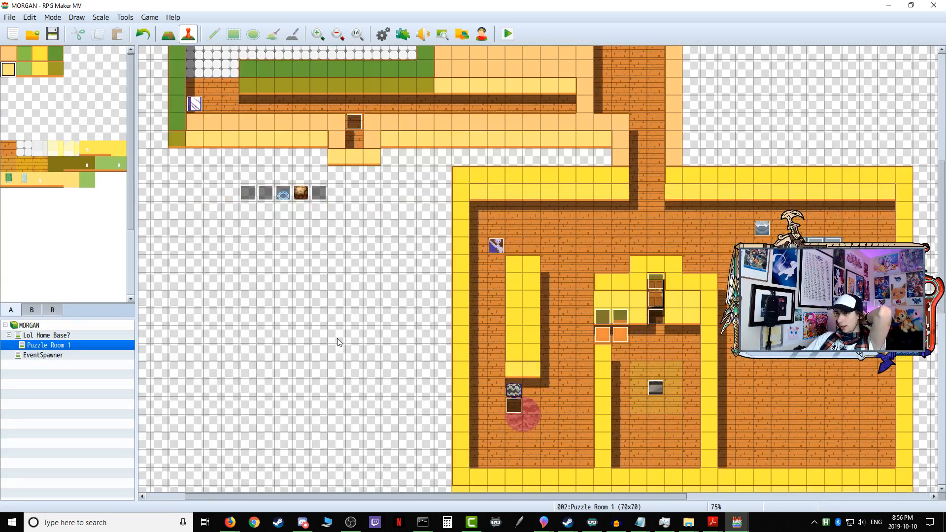
{"action": "scroll", "coordinate": [463, 402], "scroll_direction": "up", "scroll_amount": 1}
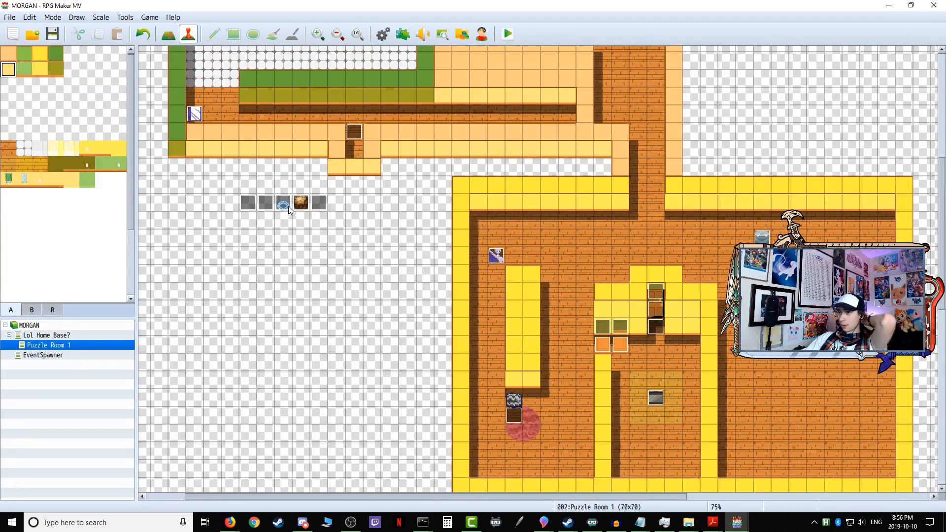
{"action": "right_click", "coordinate": [289, 207]}
{"action": "left_click", "coordinate": [310, 238]}
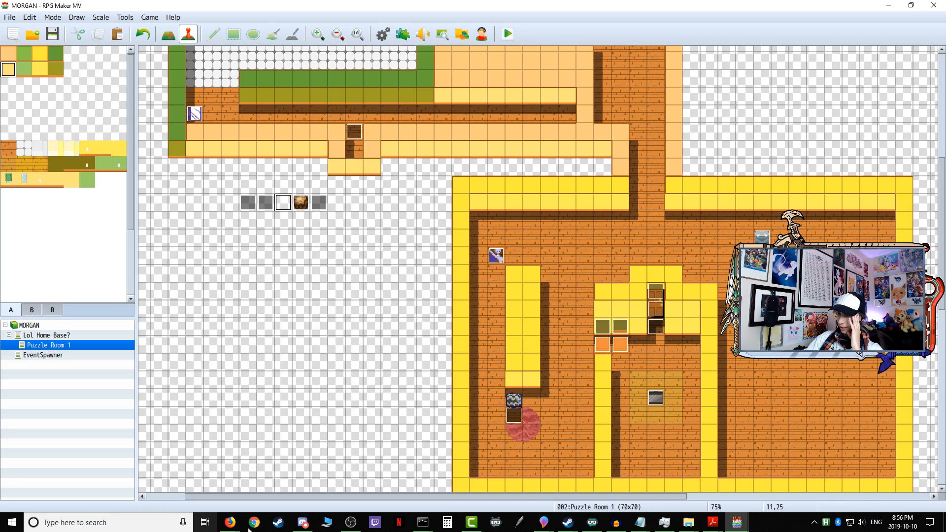
{"action": "left_click_drag", "start_coordinate": [261, 496], "coordinate": [206, 495]}
{"action": "scroll", "coordinate": [200, 451], "scroll_direction": "down", "scroll_amount": 3}
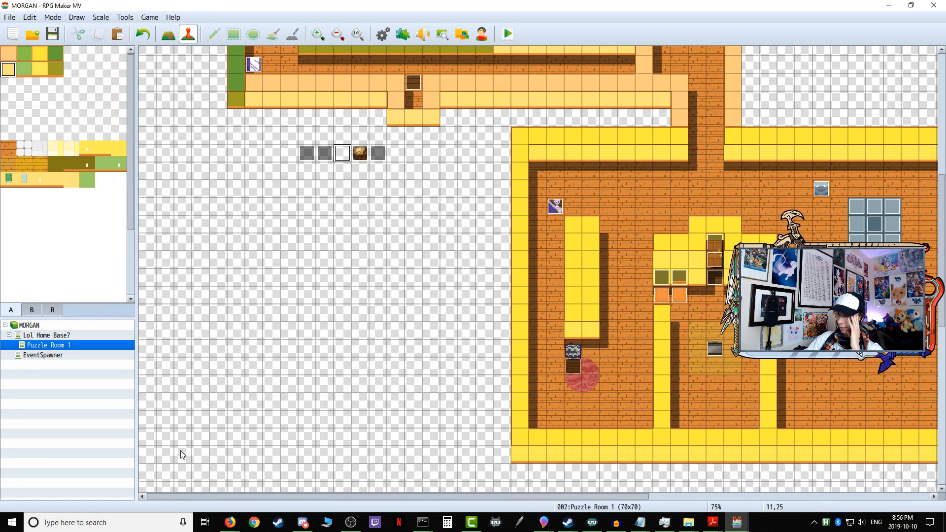
{"action": "right_click", "coordinate": [181, 450]}
{"action": "left_click", "coordinate": [212, 447]}
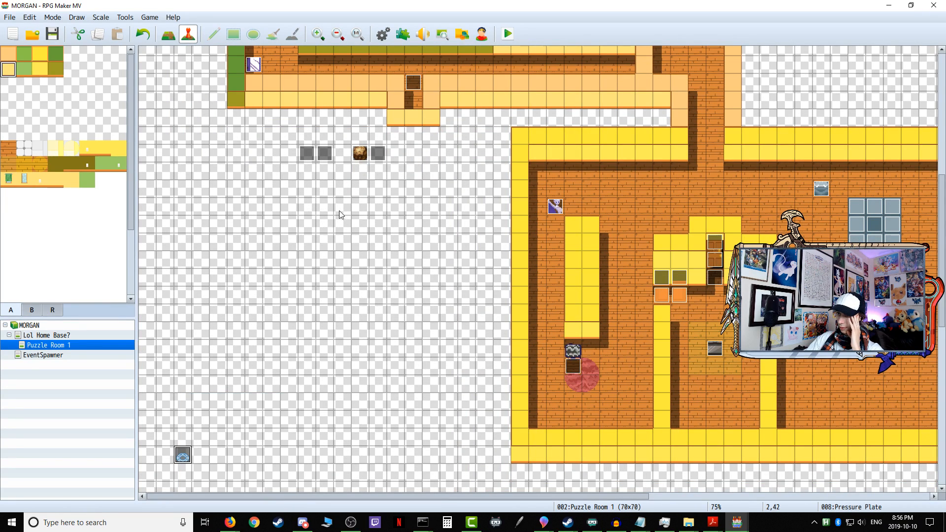
Step: Move the boulder event from below the entrance to tile 3,42, beside the relocated pressure plate
{"action": "right_click", "coordinate": [361, 154]}
{"action": "left_click", "coordinate": [388, 189]}
{"action": "right_click", "coordinate": [197, 453]}
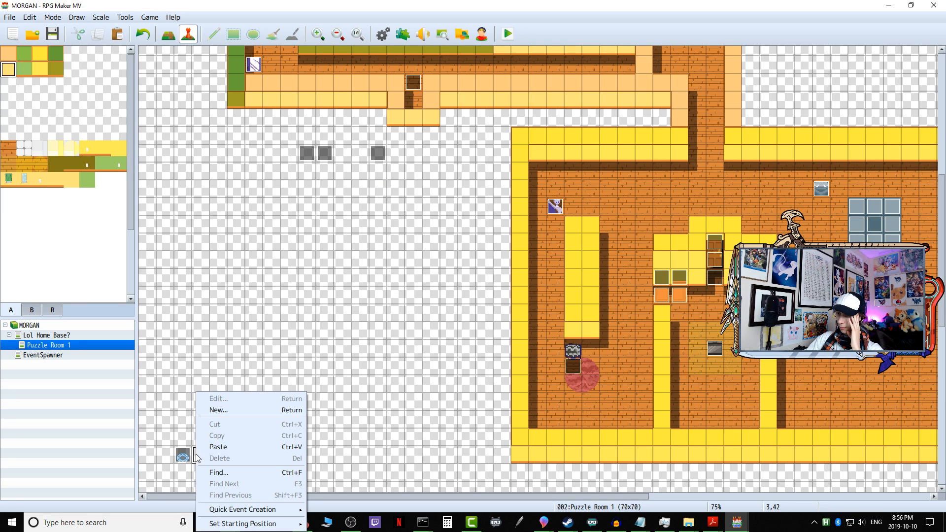
{"action": "left_click", "coordinate": [212, 449]}
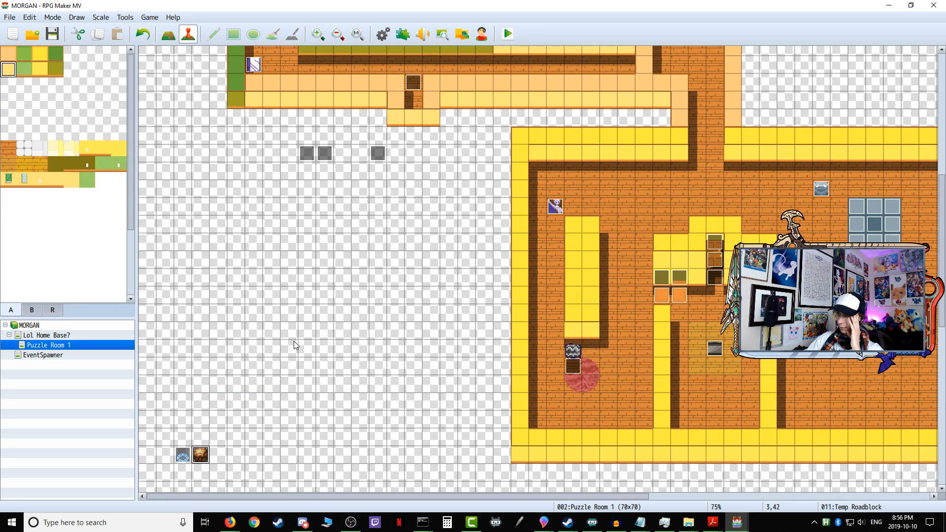
Step: Move the EventListener event from tile 13,25 to 11,25, beside the two other grey events
{"action": "right_click", "coordinate": [379, 152]}
{"action": "left_click", "coordinate": [394, 184]}
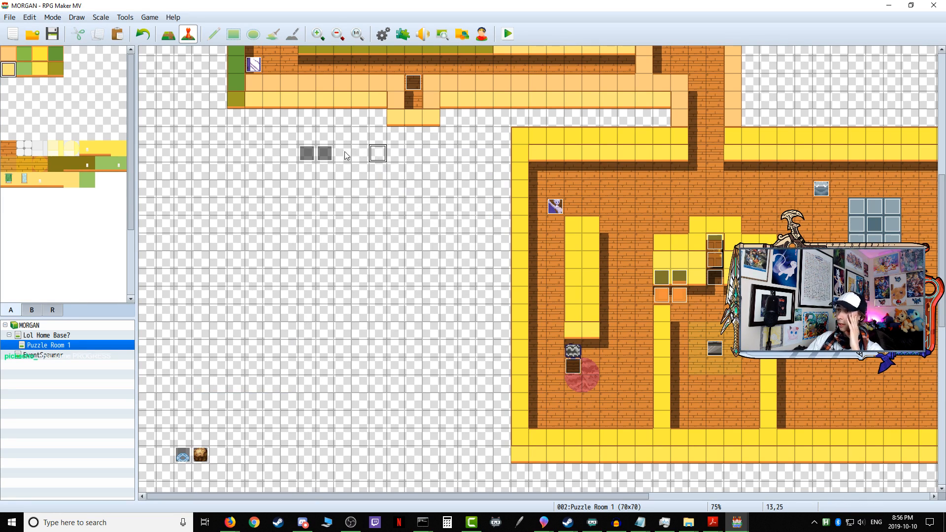
{"action": "right_click", "coordinate": [350, 155]}
{"action": "left_click", "coordinate": [389, 209]}
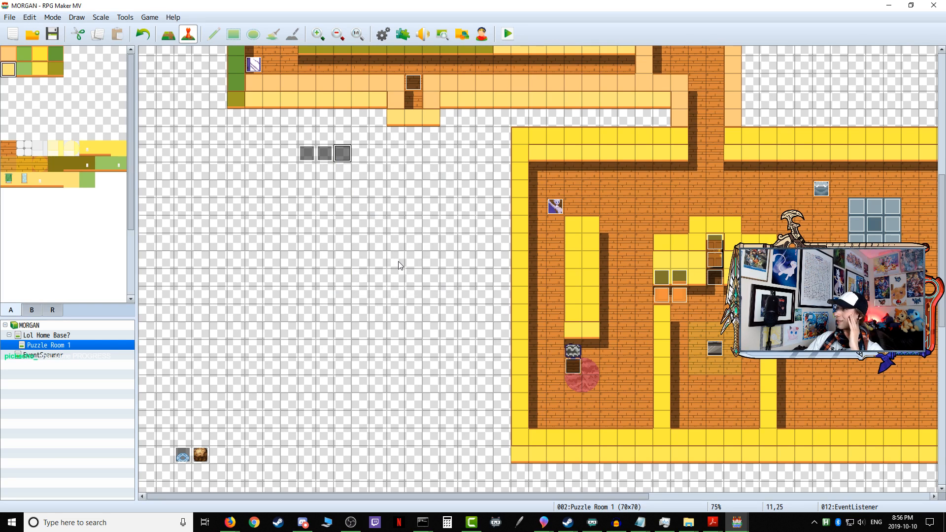
Step: Save and playtest the game, enter the first puzzle to check the area below the entrance, and end the playtest
{"action": "scroll", "coordinate": [325, 217], "scroll_direction": "up", "scroll_amount": 5}
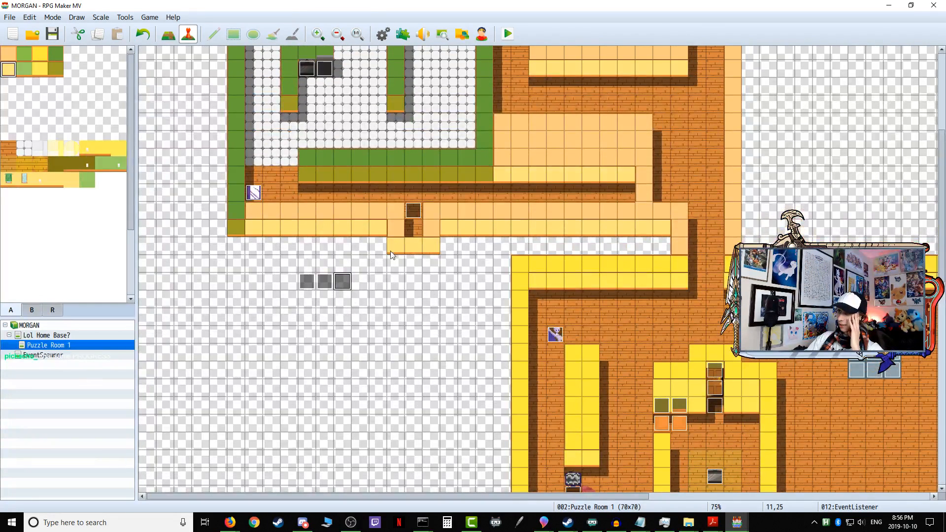
{"action": "left_click", "coordinate": [509, 34]}
{"action": "left_click", "coordinate": [433, 274]}
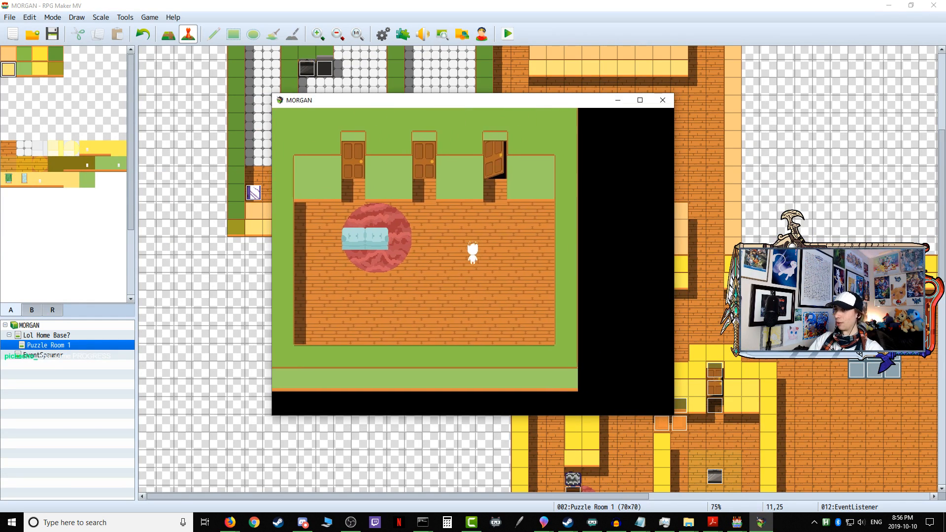
{"action": "key", "text": "Up"}
{"action": "key", "text": "Return"}
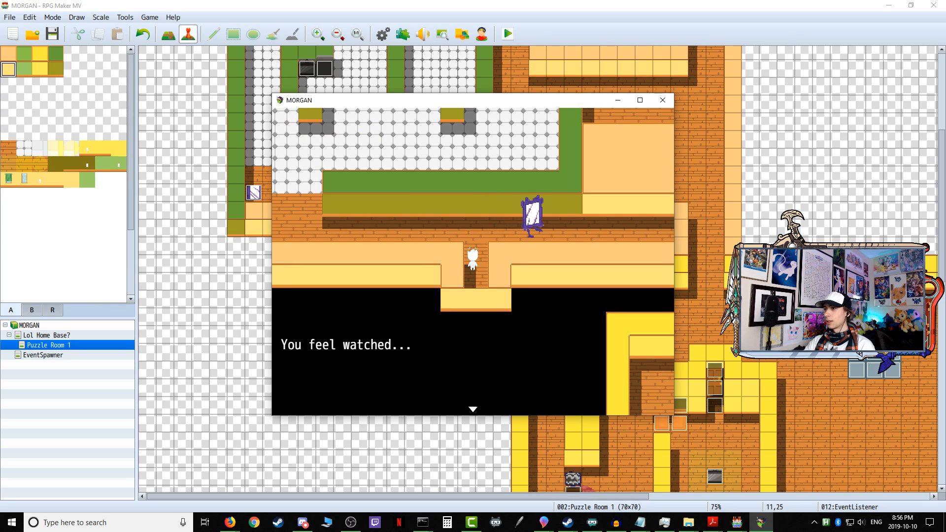
{"action": "key", "text": "Return"}
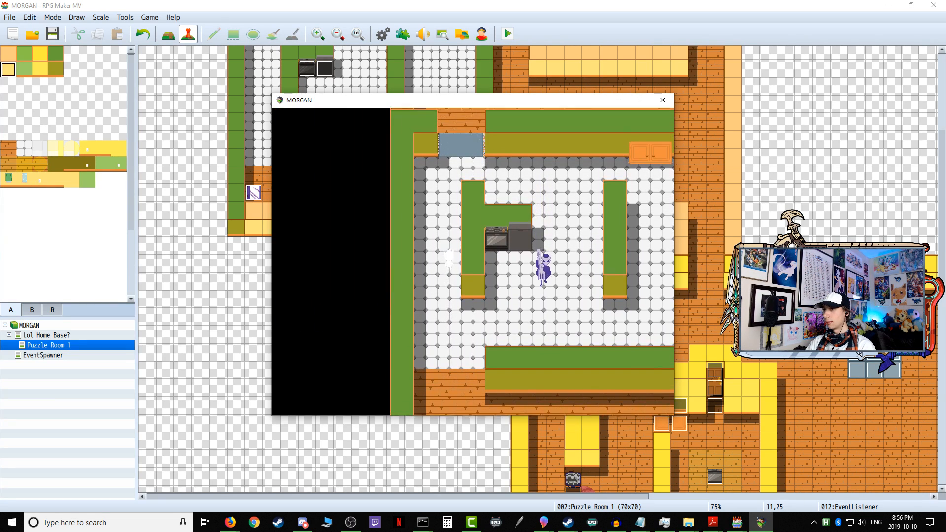
{"action": "left_click", "coordinate": [663, 101]}
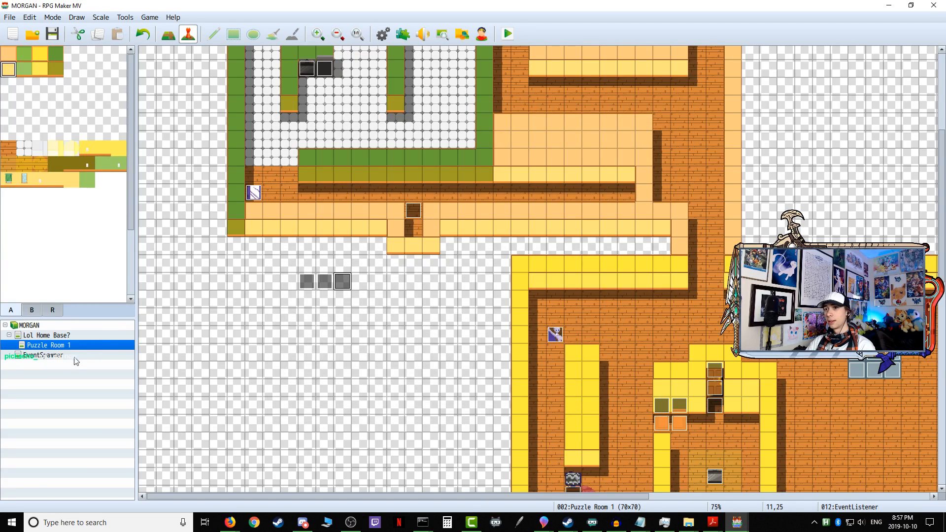
Step: Enable Autoplay BGM in Puzzle Room 1's map properties and look through the available music tracks
{"action": "right_click", "coordinate": [49, 345]}
{"action": "left_click", "coordinate": [69, 350]}
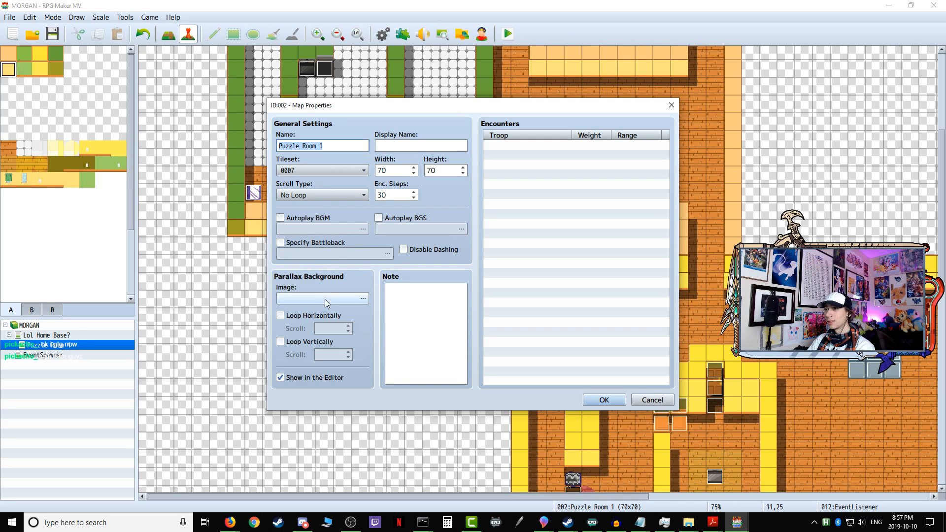
{"action": "left_click", "coordinate": [297, 220]}
{"action": "left_click", "coordinate": [314, 230]}
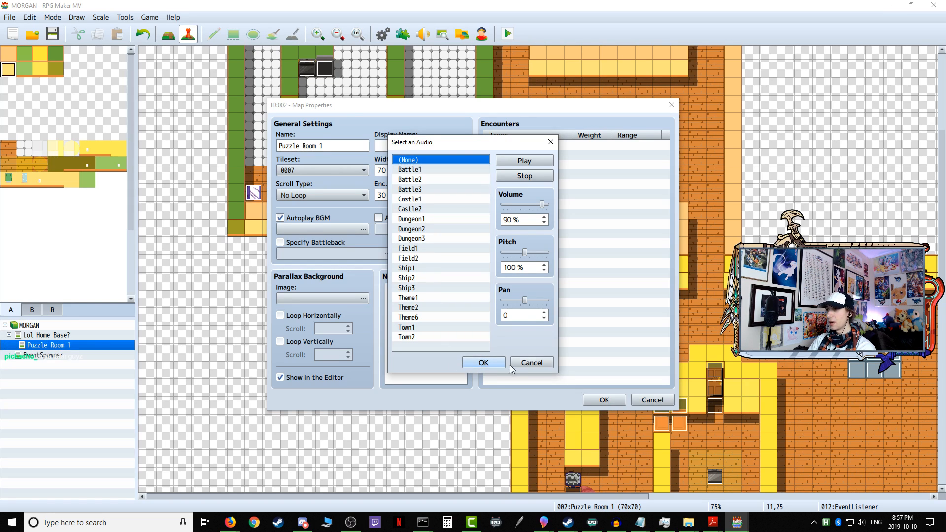
{"action": "left_click", "coordinate": [531, 363]}
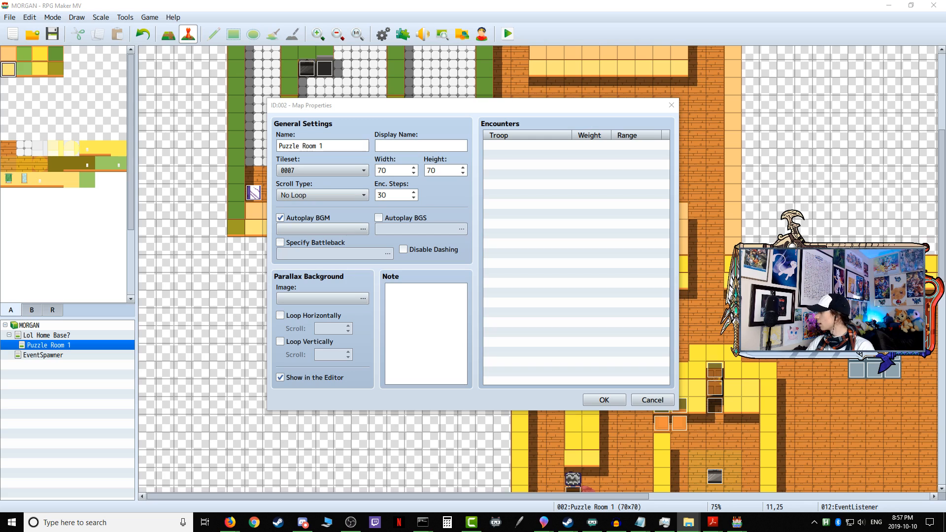
Step: Set Puzzle Room 1's background music to MORGAN THEME VSI and accept the map properties
{"action": "left_click", "coordinate": [361, 229]}
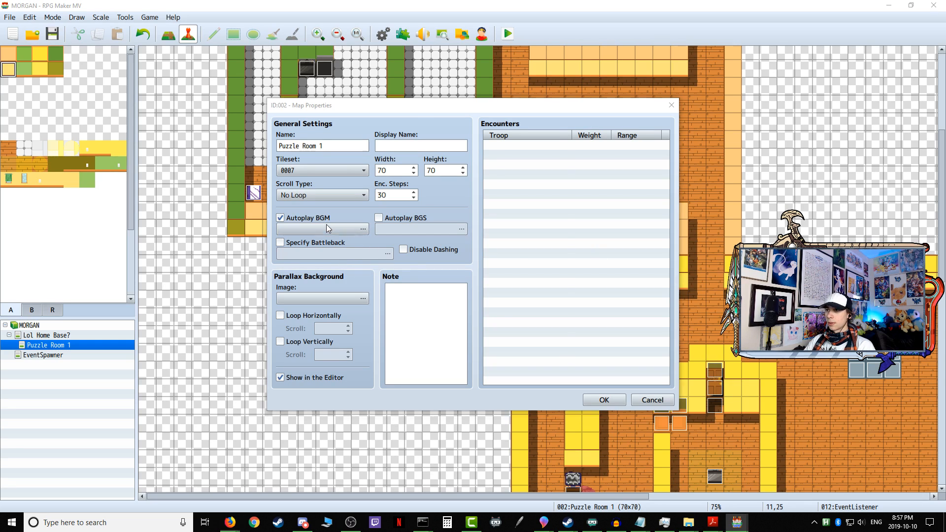
{"action": "left_click", "coordinate": [430, 268]}
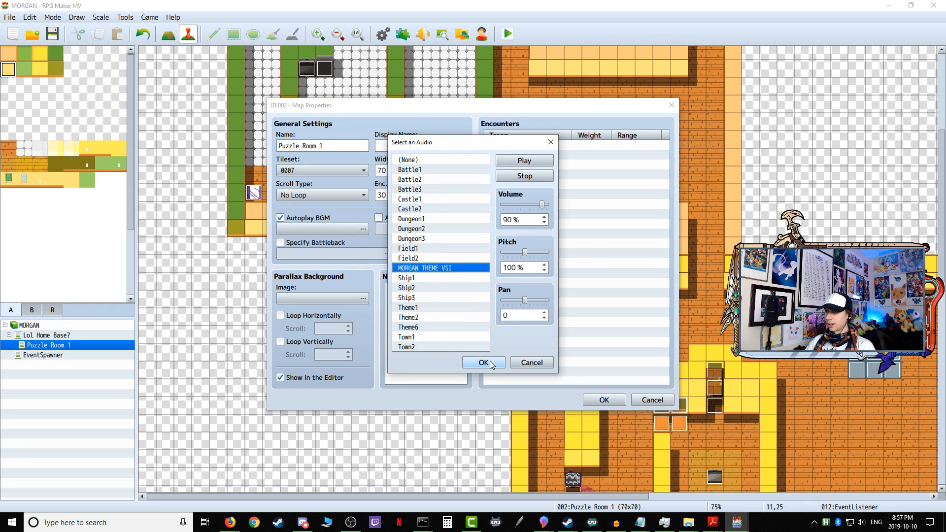
{"action": "left_click", "coordinate": [483, 363]}
{"action": "left_click", "coordinate": [605, 399]}
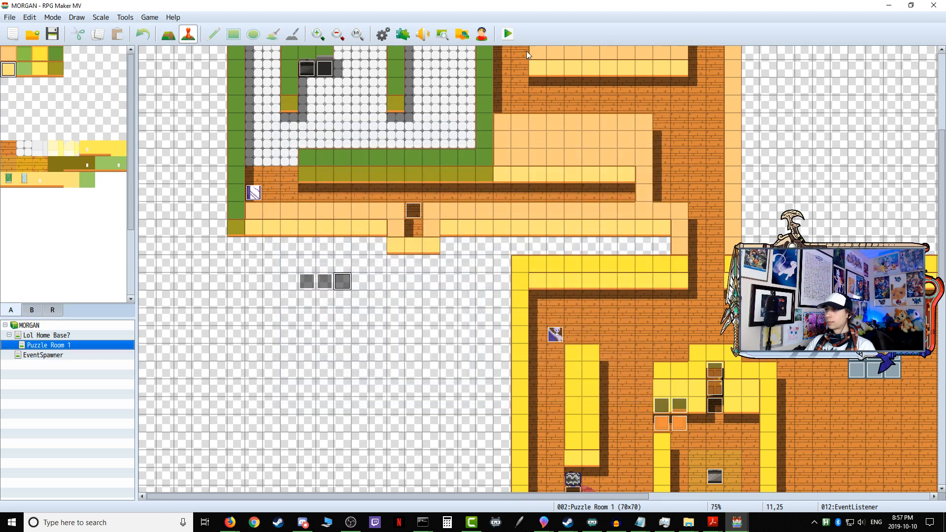
Step: Save the changes, start a playtest and enter the first puzzle from the home base to check its background music
{"action": "left_click", "coordinate": [507, 34]}
{"action": "left_click", "coordinate": [431, 276]}
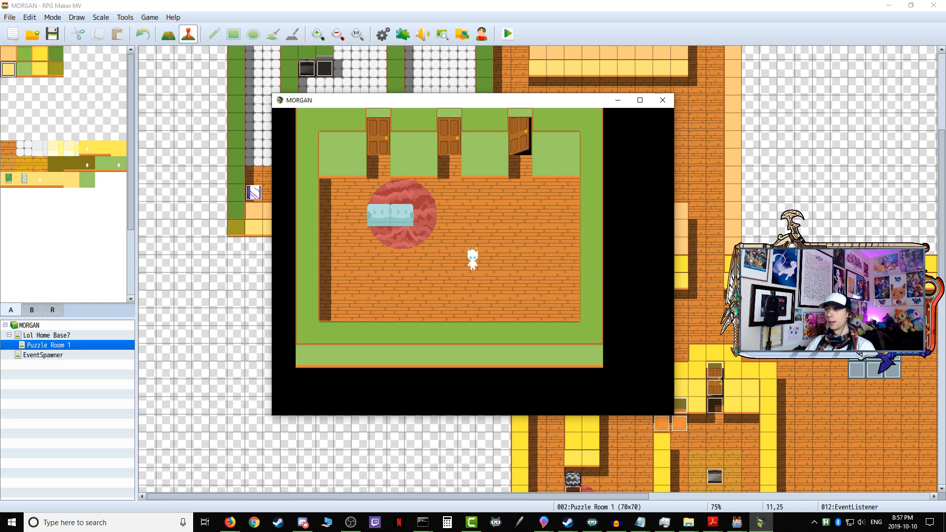
{"action": "key", "text": "Up"}
{"action": "key", "text": "Right"}
{"action": "key", "text": "Up"}
{"action": "key", "text": "Return"}
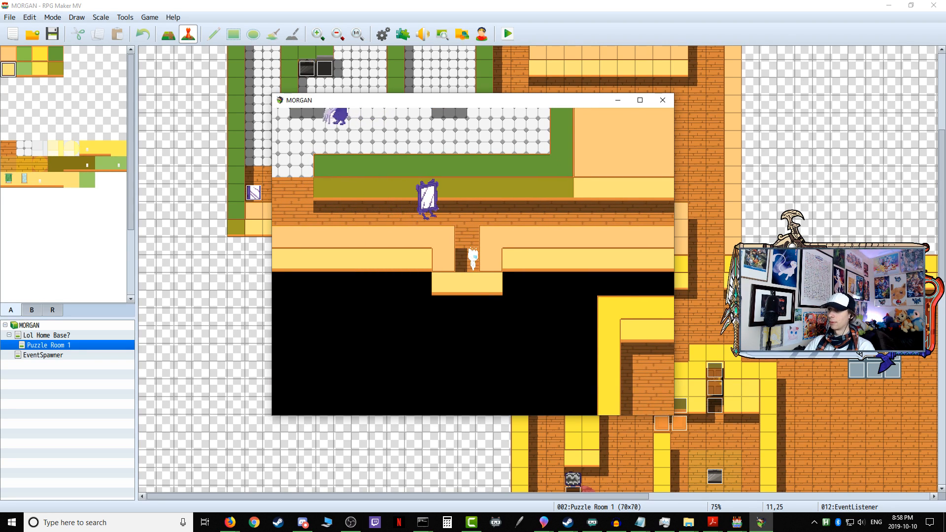
Step: Walk from the entrance along the lower corridor and up through the tiled kitchen to its upper doorway, avoiding the sentries
{"action": "key", "text": "Up"}
{"action": "key", "text": "Return"}
{"action": "key", "text": "Up"}
{"action": "key", "text": "Left"}
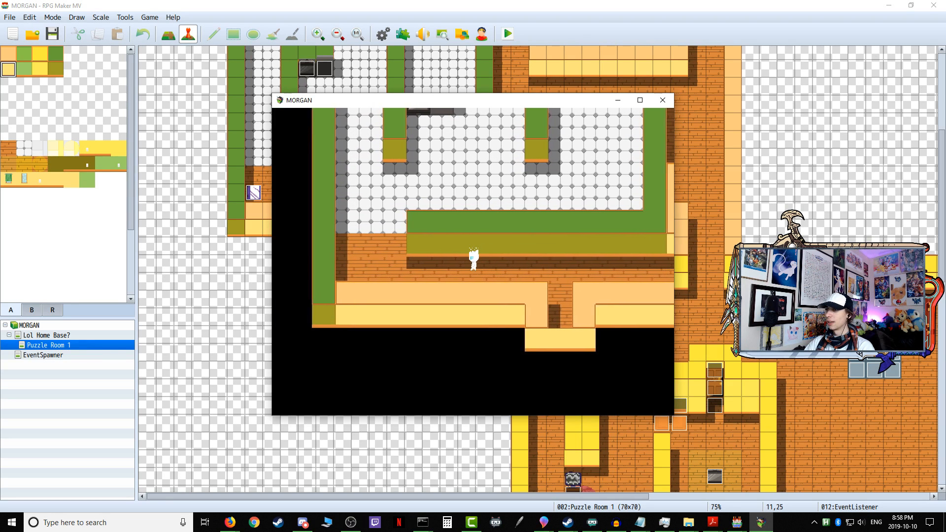
{"action": "key", "text": "Up"}
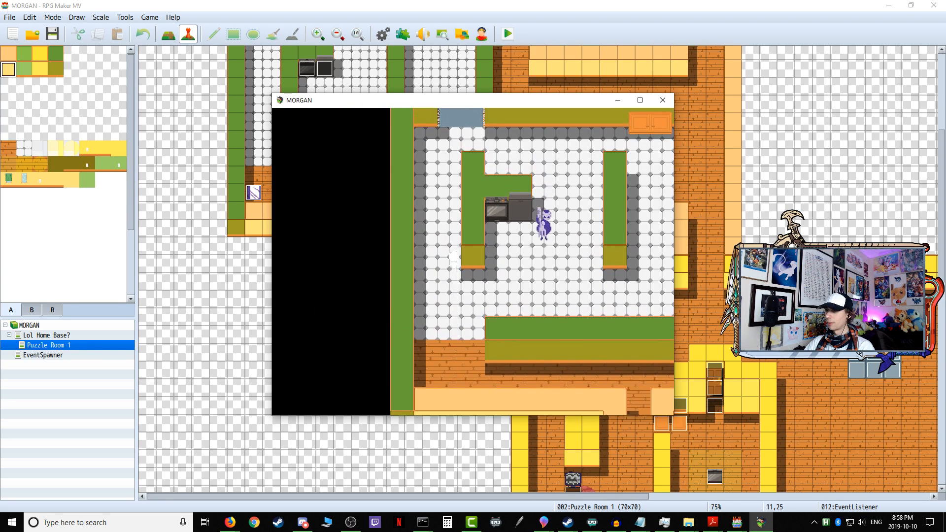
{"action": "key", "text": "Up"}
Step: Follow the upper corridor around the kitchen and down to the yellow-walled room guarded by the spider sentry
{"action": "key", "text": "Right"}
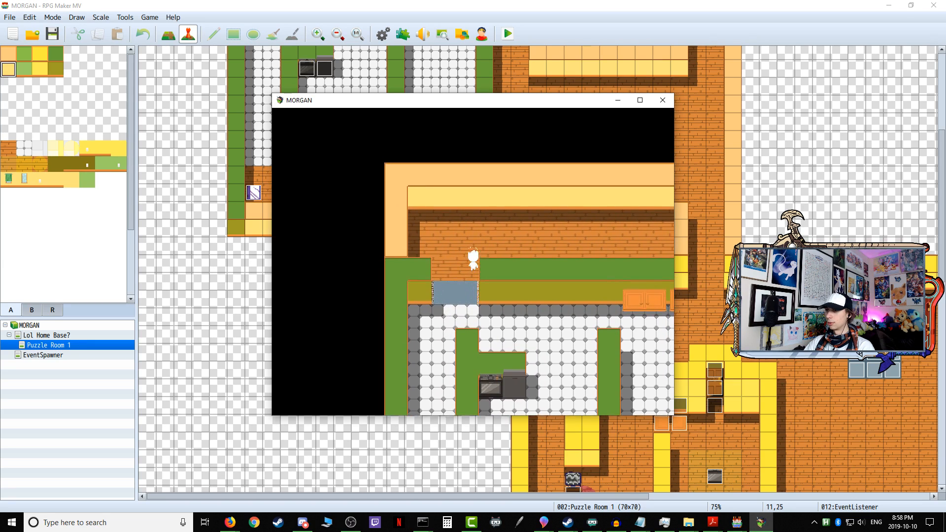
{"action": "key", "text": "Right"}
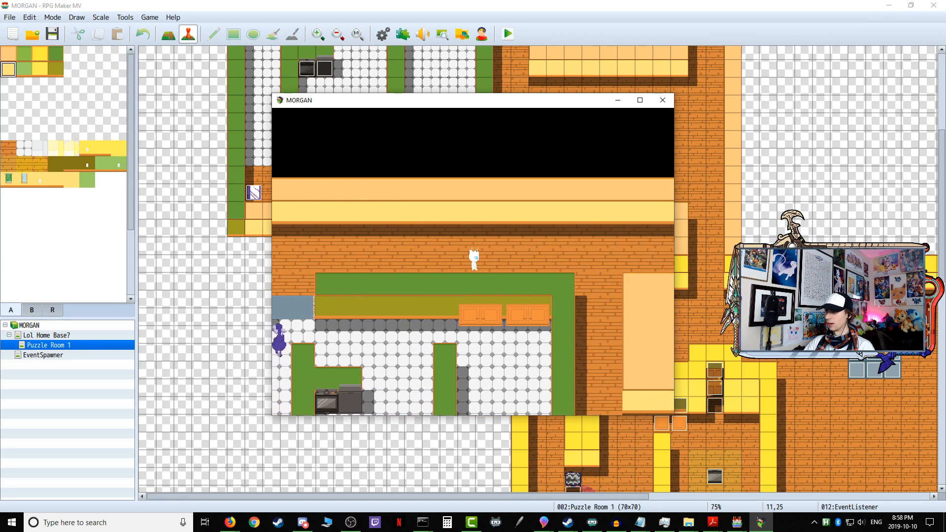
{"action": "key", "text": "Down"}
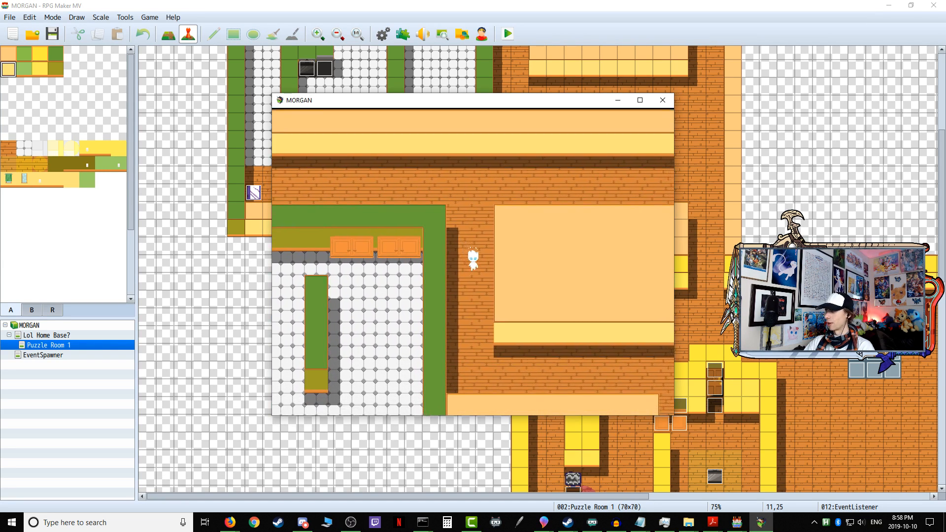
{"action": "key", "text": "Right"}
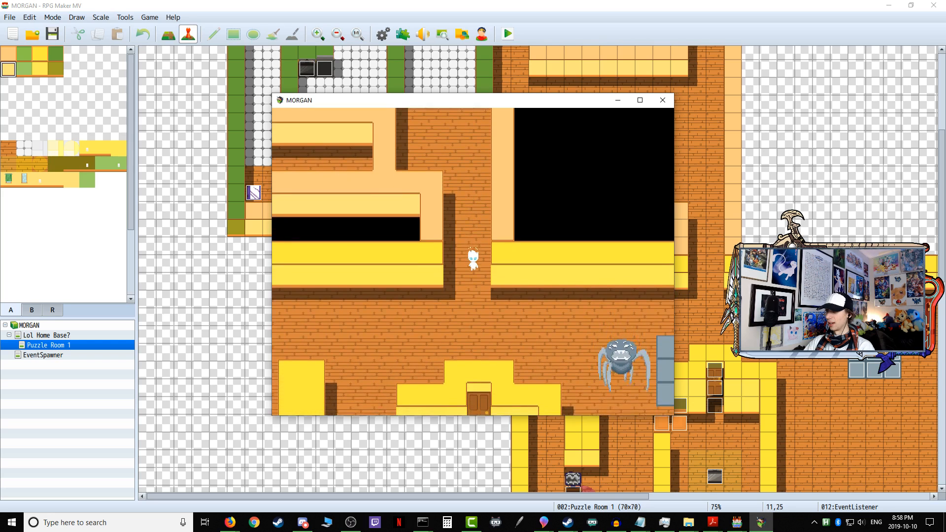
Step: Walk around the door enclosure in the yellow-walled room and lure the spider sentry onto the grey tile platform
{"action": "key", "text": "Left"}
{"action": "key", "text": "Down"}
{"action": "key", "text": "Right"}
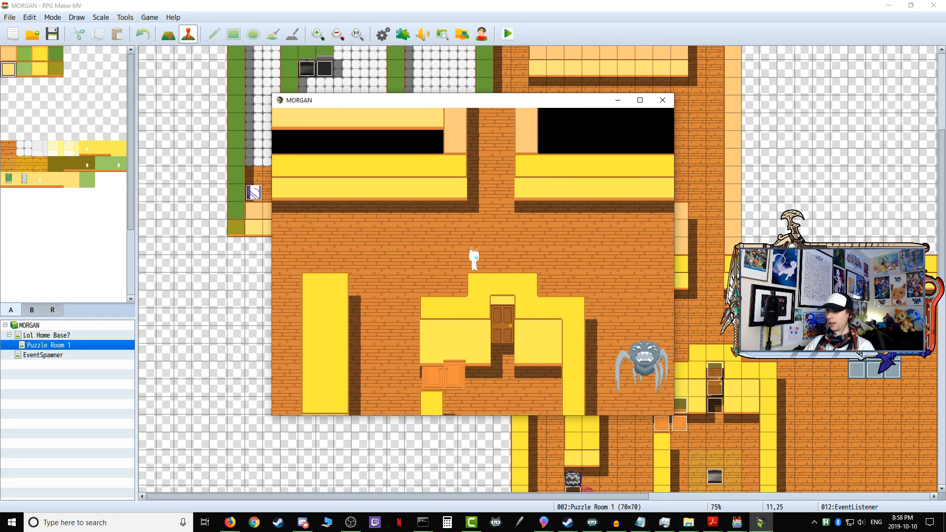
{"action": "key", "text": "Right"}
{"action": "key", "text": "Down"}
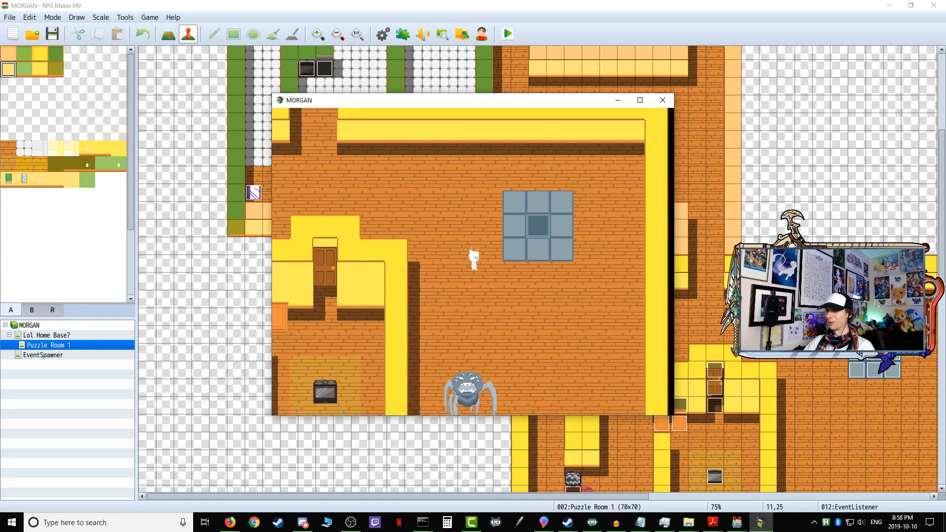
{"action": "key", "text": "Right"}
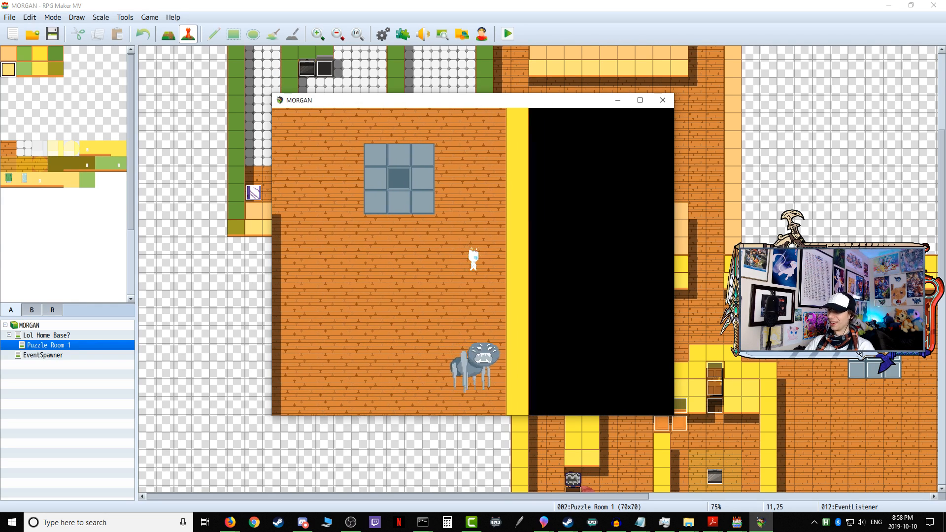
{"action": "key", "text": "Left"}
{"action": "key", "text": "Up"}
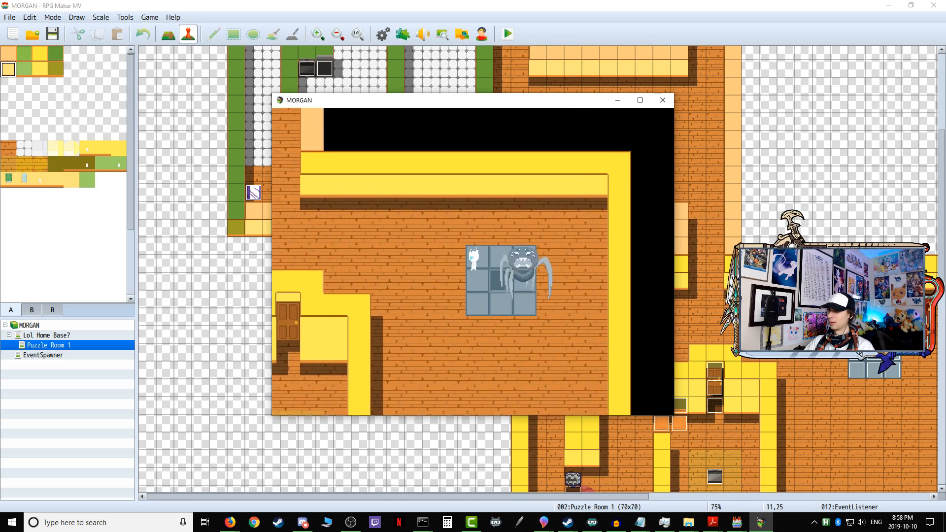
Step: Return to the opening on the enclosure's west side, walk inside and interact with the wooden door
{"action": "key", "text": "Down"}
{"action": "key", "text": "Left"}
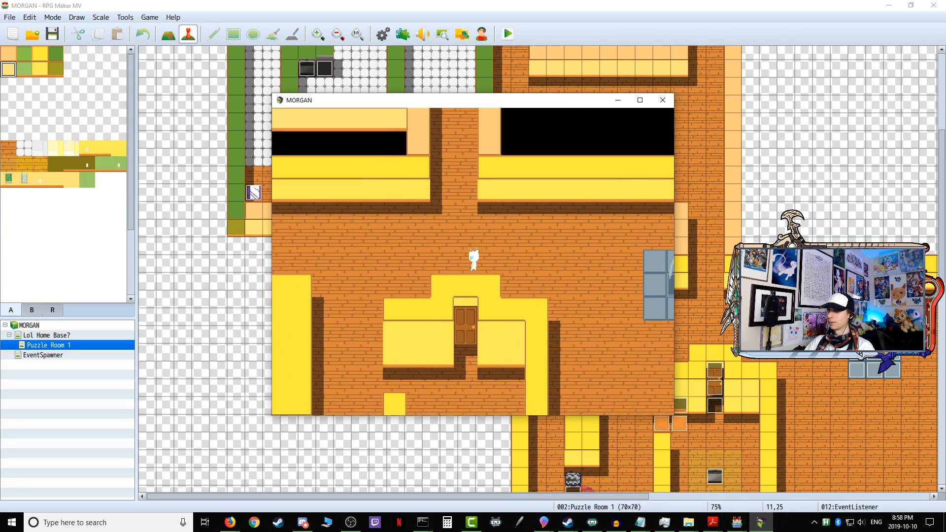
{"action": "key", "text": "Down"}
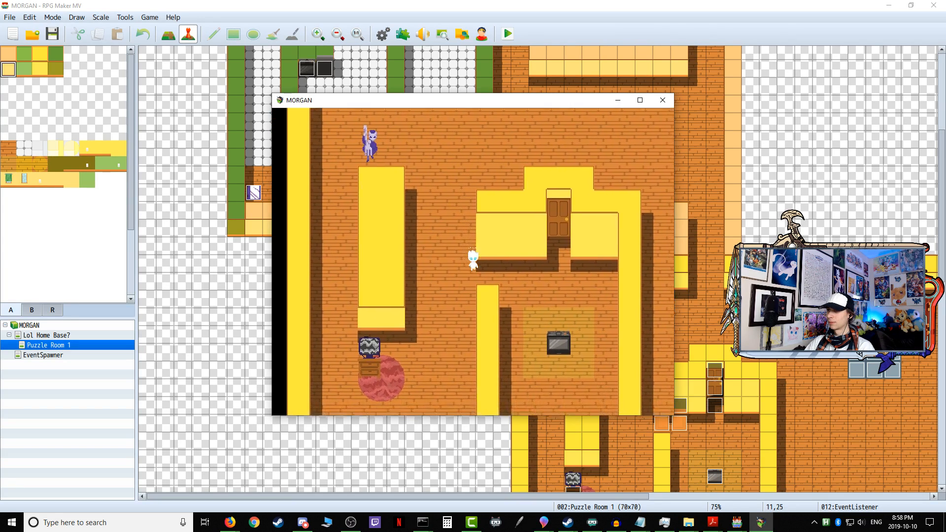
{"action": "key", "text": "Right"}
{"action": "key", "text": "Up"}
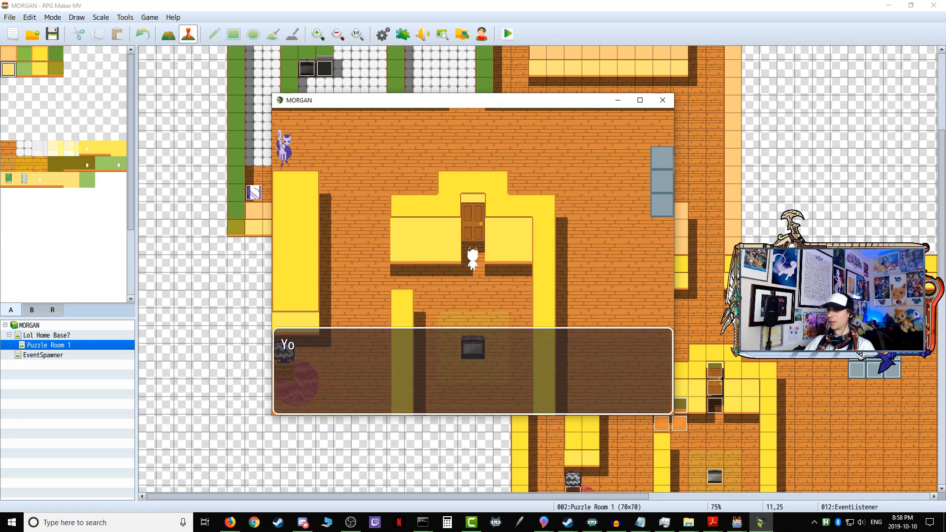
Step: Dismiss the door's message, walk down to the oven on the yellow rug and interact with it from below
{"action": "key", "text": "Return"}
{"action": "key", "text": "Left"}
{"action": "key", "text": "Down"}
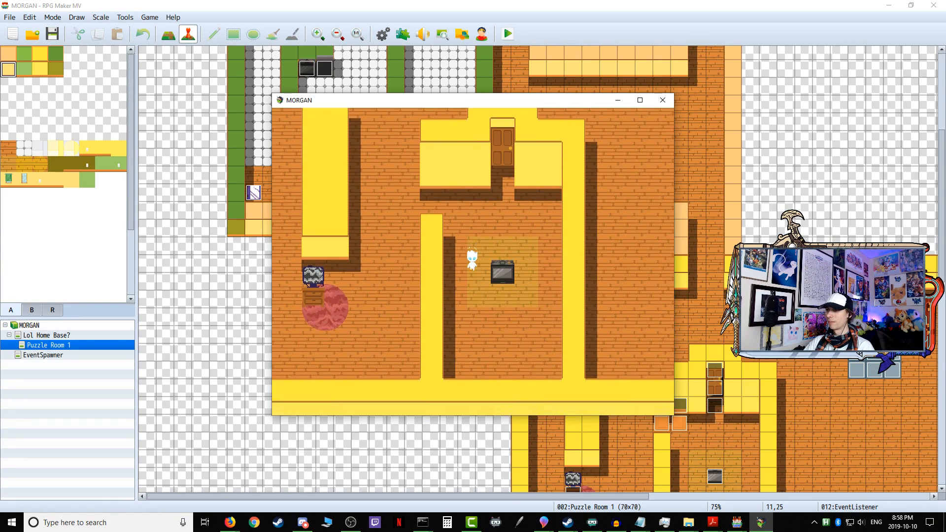
{"action": "key", "text": "Right"}
{"action": "key", "text": "Up"}
{"action": "key", "text": "Return"}
Step: Advance through the oven's dialogue into the bicycle cutscene, and end the playtest
{"action": "key", "text": "Return"}
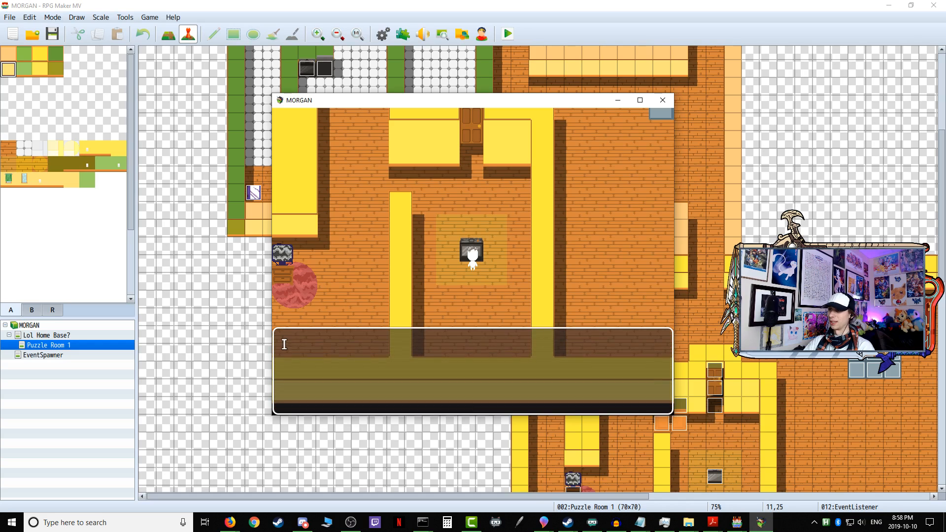
{"action": "key", "text": "Return"}
{"action": "key", "text": "Return"}
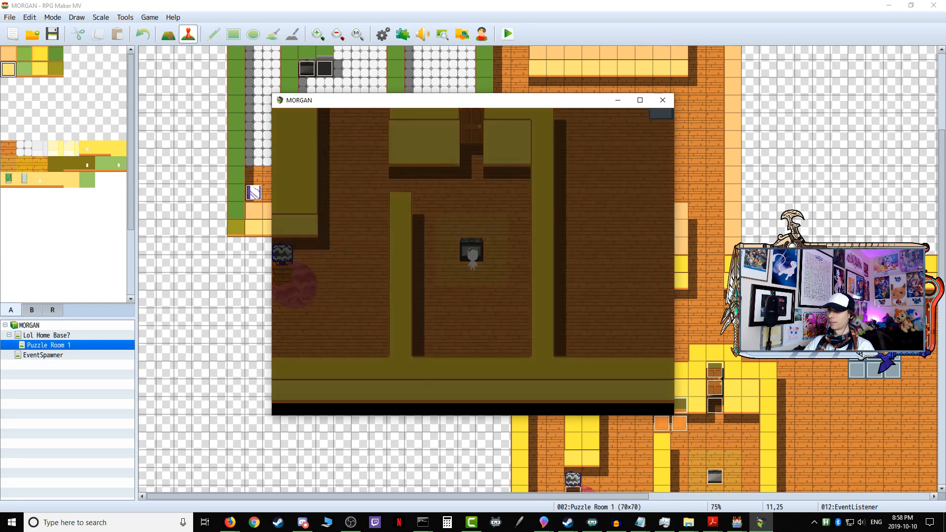
{"action": "key", "text": "Return"}
{"action": "key", "text": "Return"}
{"action": "key", "text": "Return"}
{"action": "key", "text": "Return"}
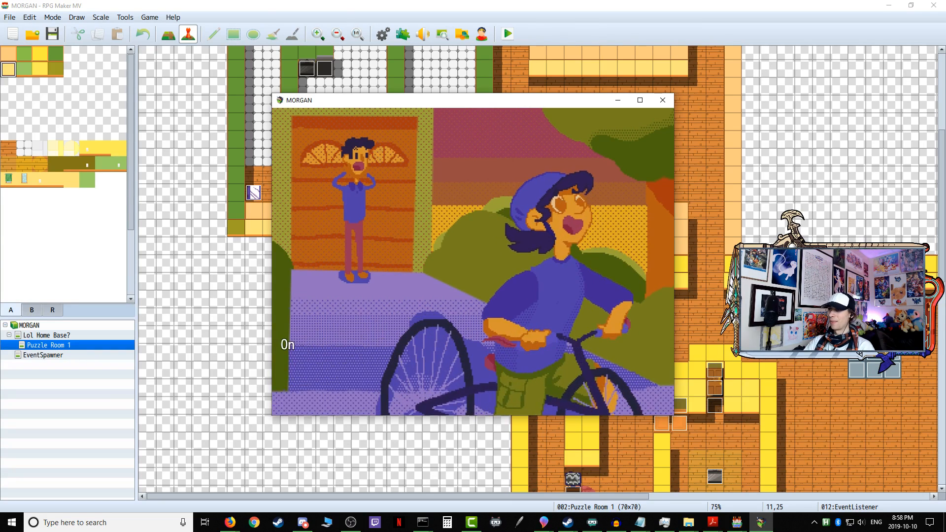
{"action": "left_click", "coordinate": [663, 100]}
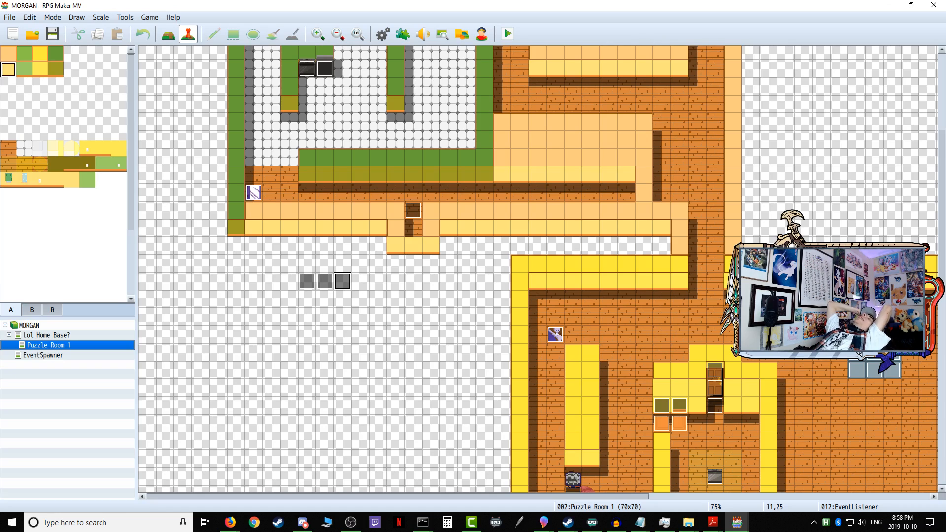
{"action": "scroll", "coordinate": [564, 272], "scroll_direction": "down", "scroll_amount": 5}
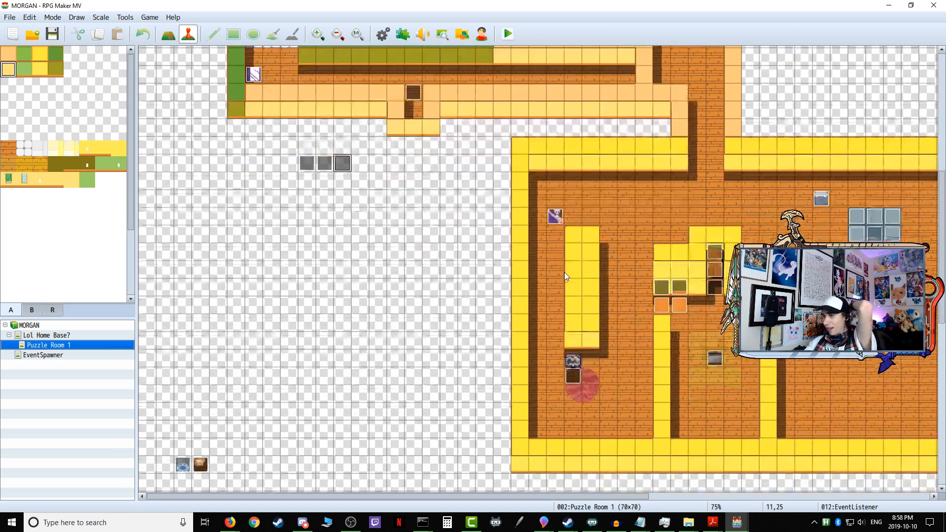
{"action": "right_click", "coordinate": [538, 379]}
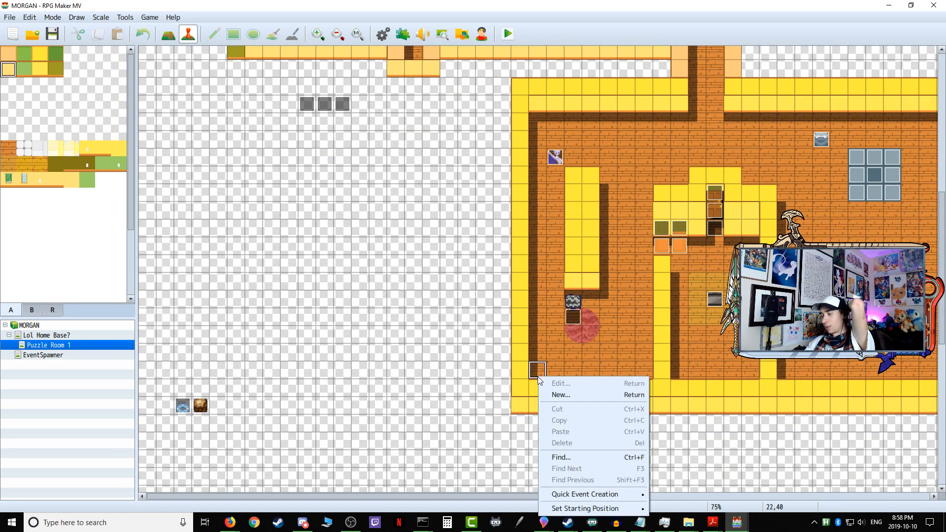
{"action": "left_click", "coordinate": [480, 368]}
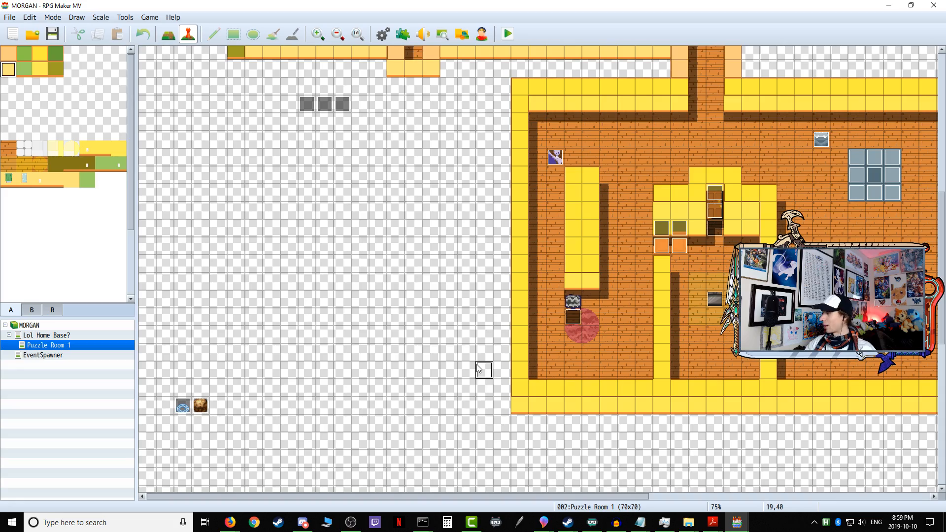
{"action": "scroll", "coordinate": [533, 338], "scroll_direction": "up", "scroll_amount": 9}
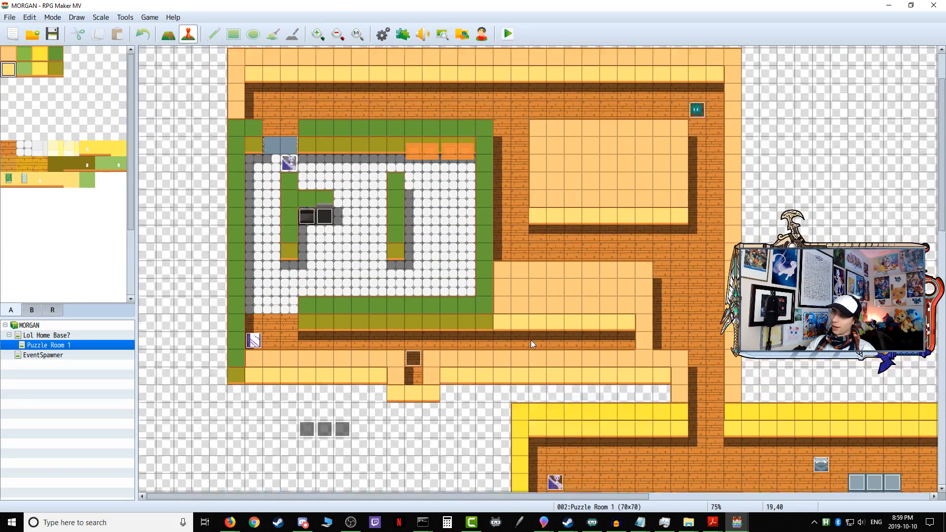
{"action": "scroll", "coordinate": [531, 340], "scroll_direction": "up", "scroll_amount": 1}
{"action": "mouse_move", "coordinate": [407, 493]}
{"action": "left_mouse_down"}
{"action": "mouse_move", "coordinate": [640, 485]}
{"action": "mouse_move", "coordinate": [405, 478]}
{"action": "mouse_move", "coordinate": [415, 478]}
{"action": "left_mouse_up"}
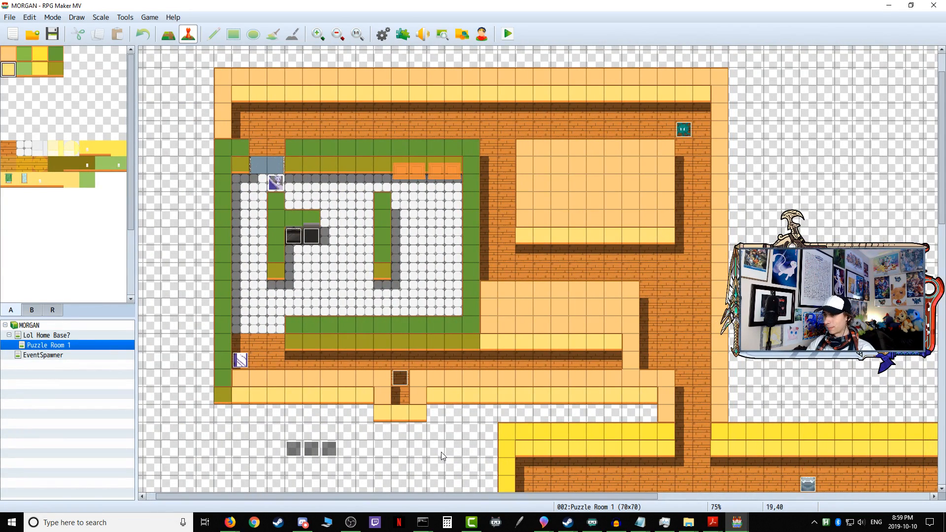
Step: Save the MORGAN project
{"action": "left_click", "coordinate": [15, 19]}
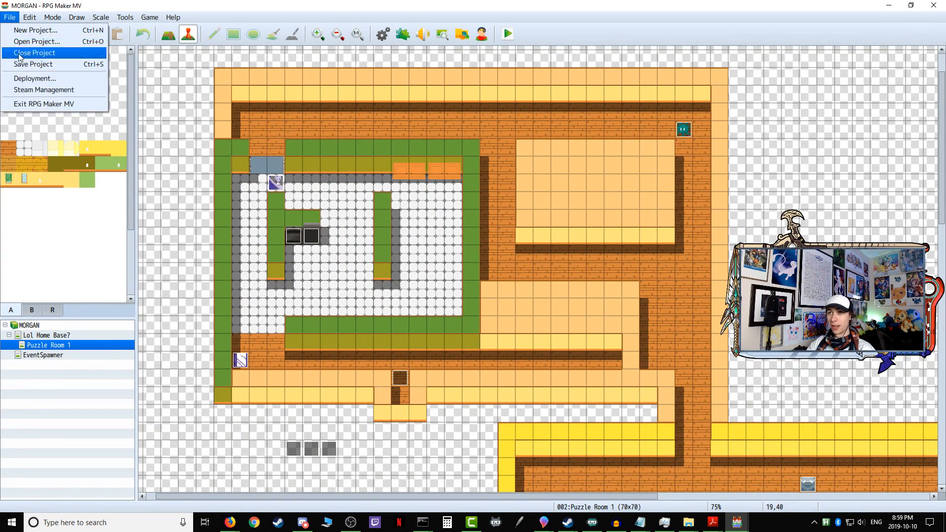
{"action": "left_click", "coordinate": [37, 66]}
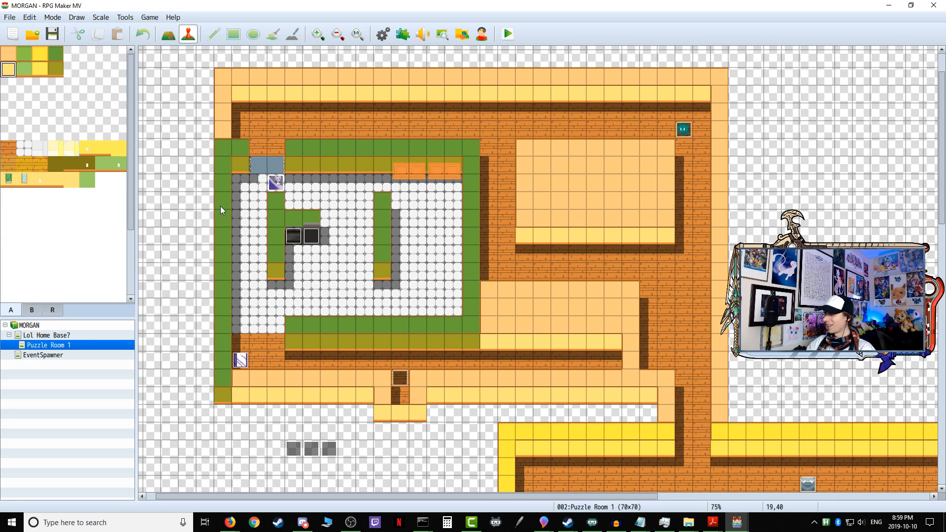
{"action": "scroll", "coordinate": [307, 279], "scroll_direction": "down", "scroll_amount": 10}
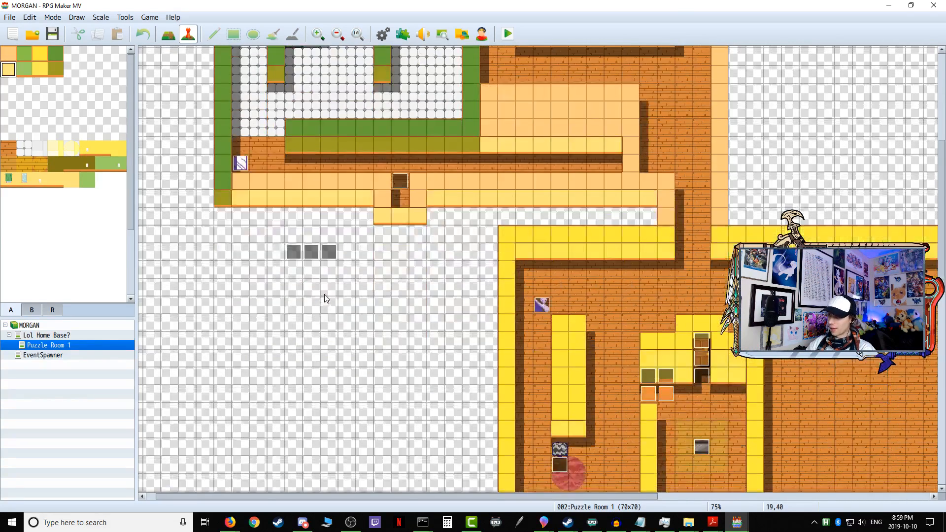
{"action": "scroll", "coordinate": [549, 258], "scroll_direction": "up", "scroll_amount": 10}
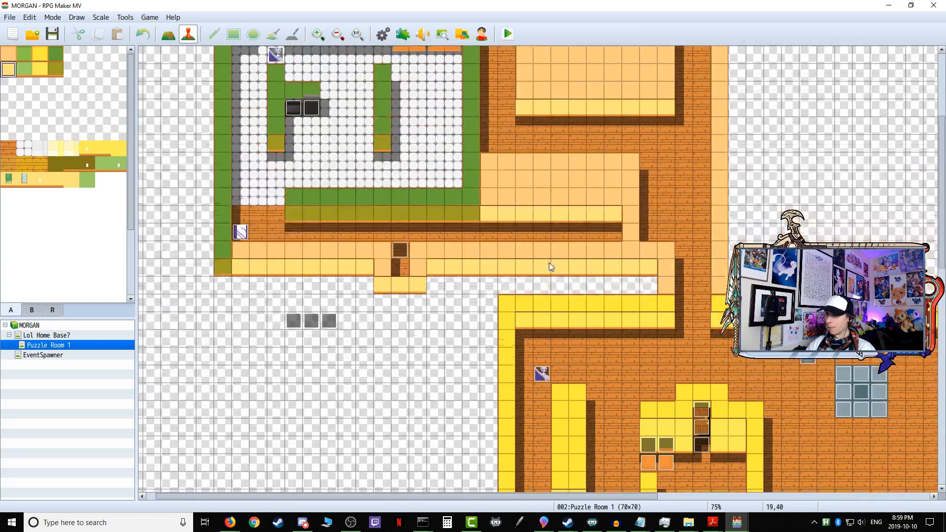
{"action": "scroll", "coordinate": [543, 258], "scroll_direction": "up", "scroll_amount": 1}
{"action": "scroll", "coordinate": [543, 259], "scroll_direction": "down", "scroll_amount": 3}
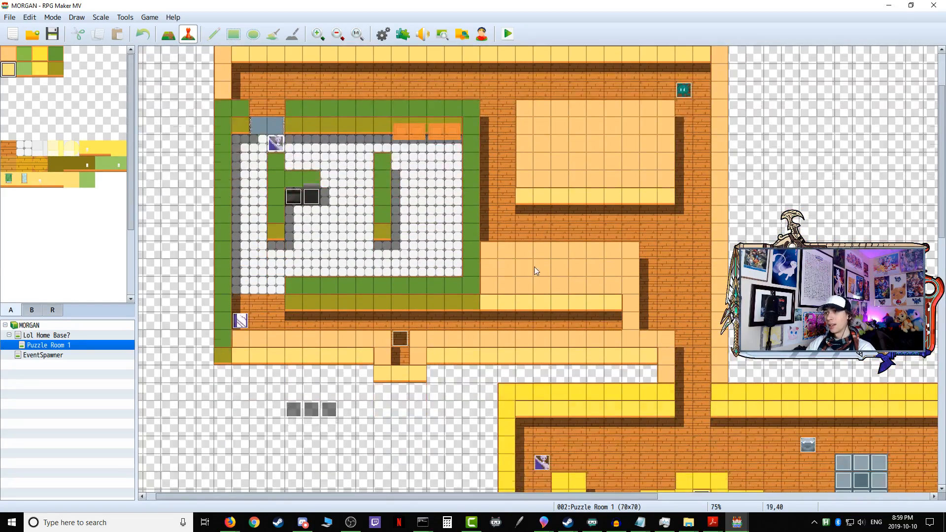
{"action": "left_click_drag", "start_coordinate": [344, 495], "coordinate": [292, 450]}
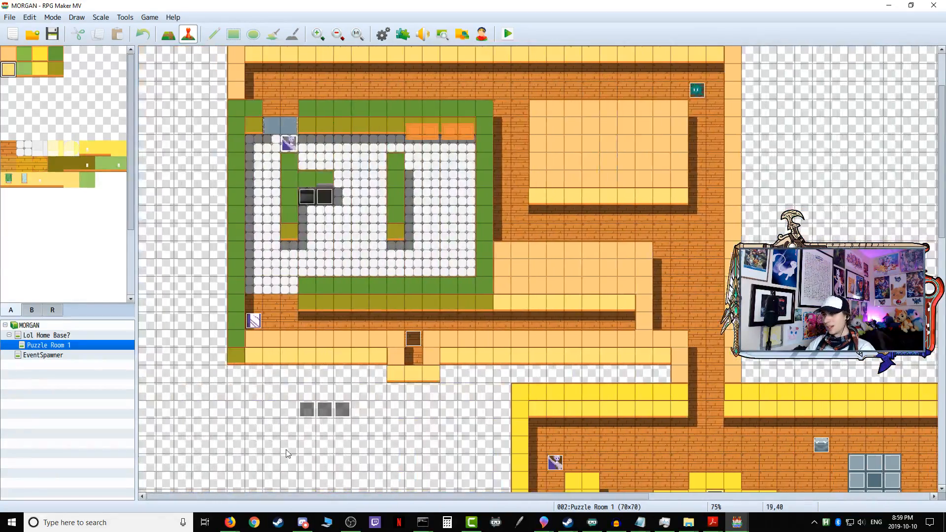
{"action": "scroll", "coordinate": [542, 424], "scroll_direction": "up", "scroll_amount": 2}
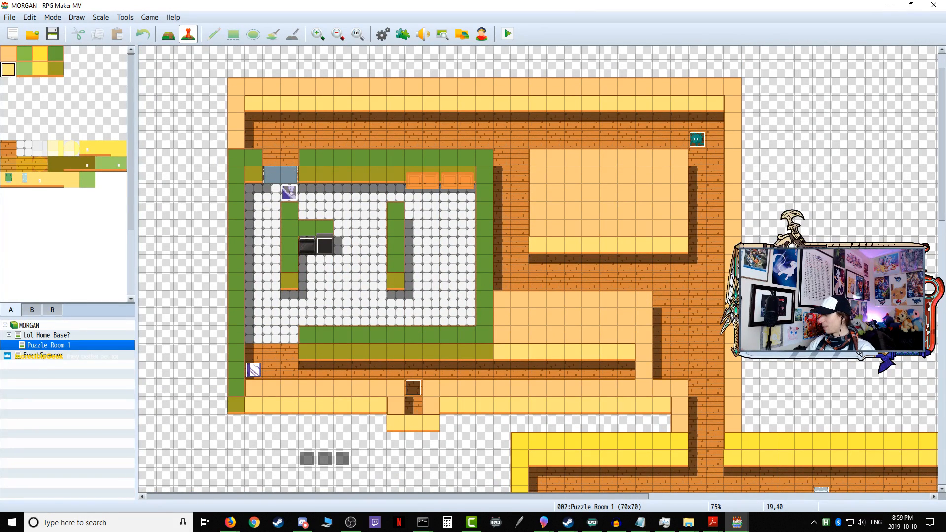